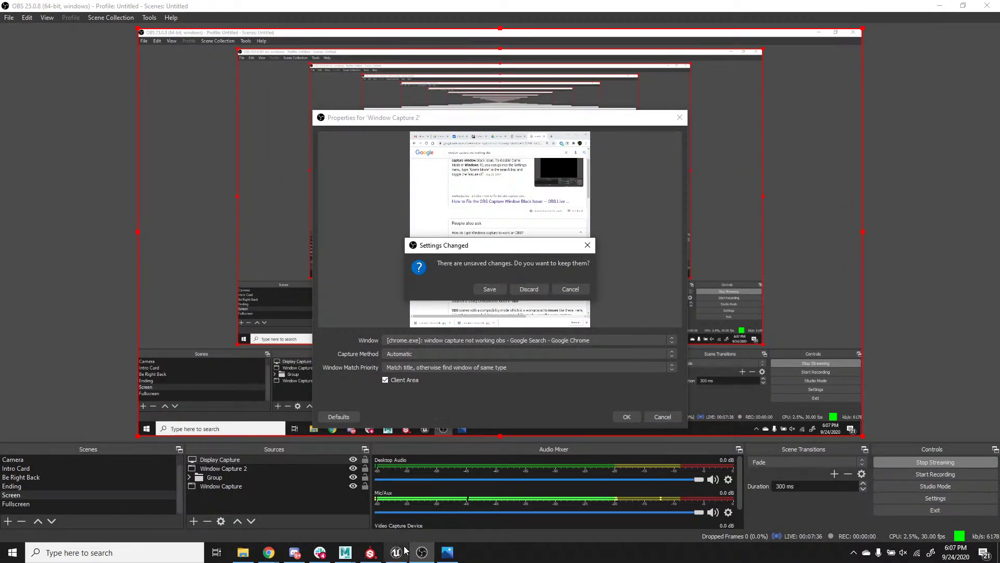
# Keep the Settings Changed prompt from saving and close the Window Capture 2 properties without keeping the changes
pyautogui.click(395, 511)
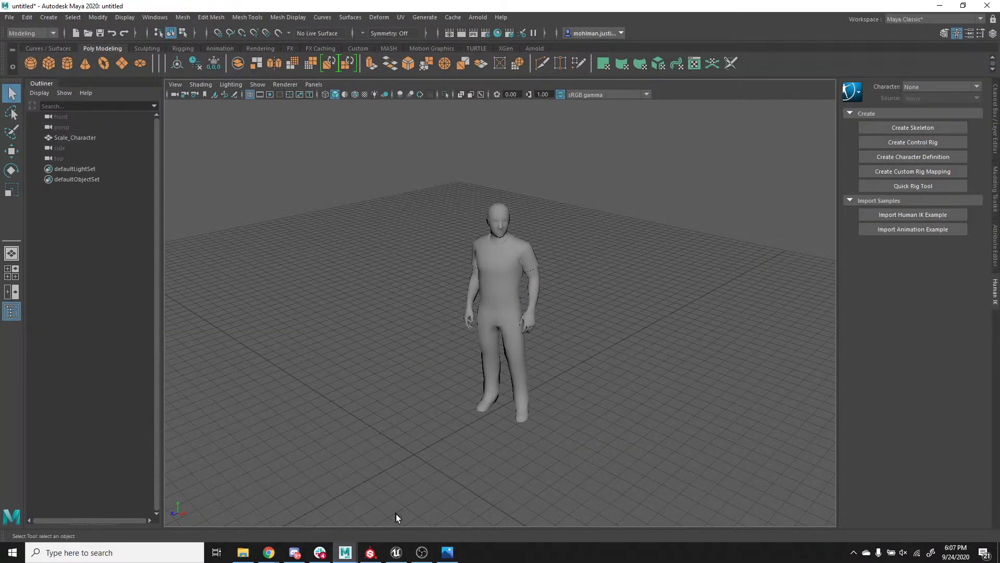
pyautogui.click(422, 552)
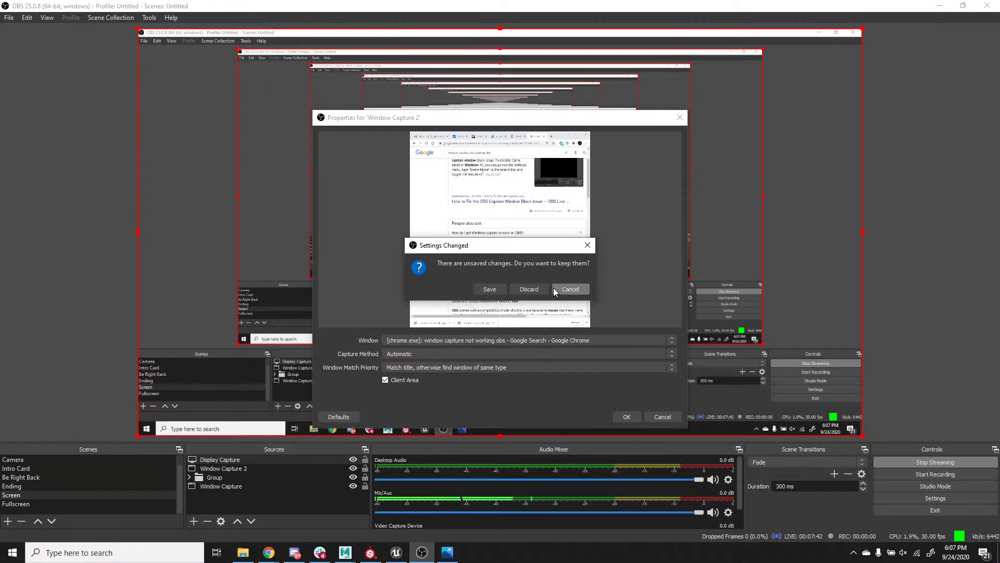
pyautogui.click(571, 289)
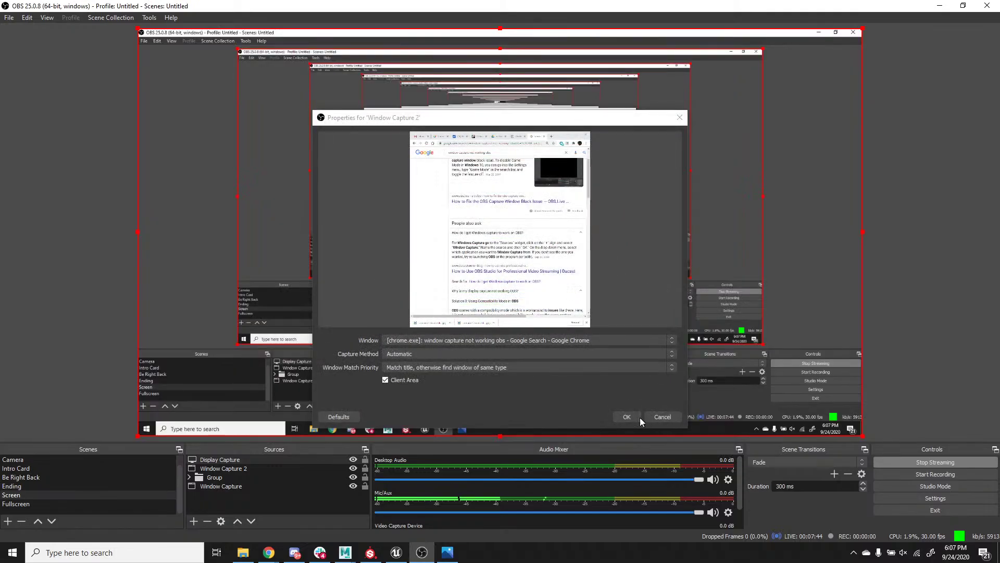
pyautogui.click(661, 417)
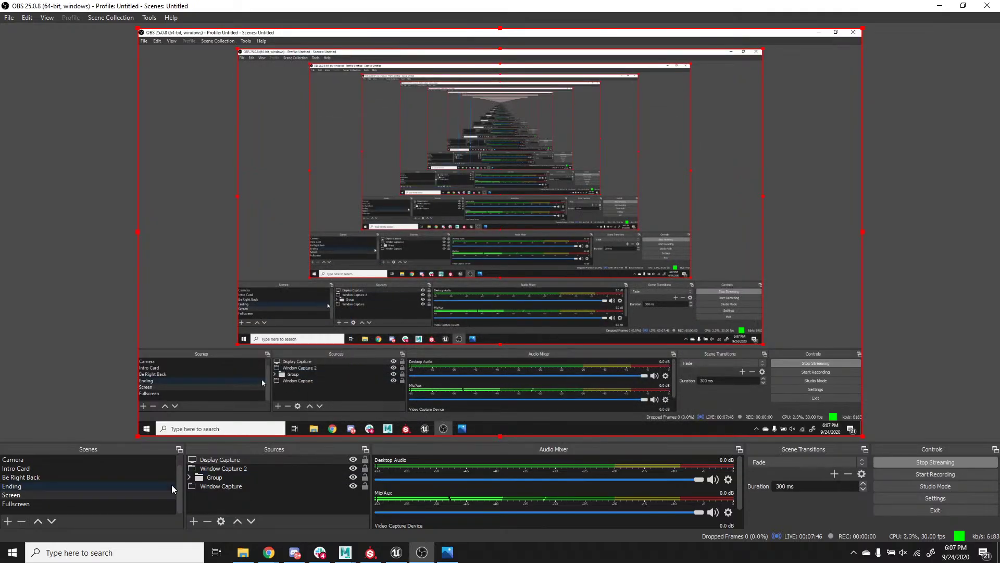
# Remove the Display Capture source from the Screen scene
pyautogui.click(263, 458)
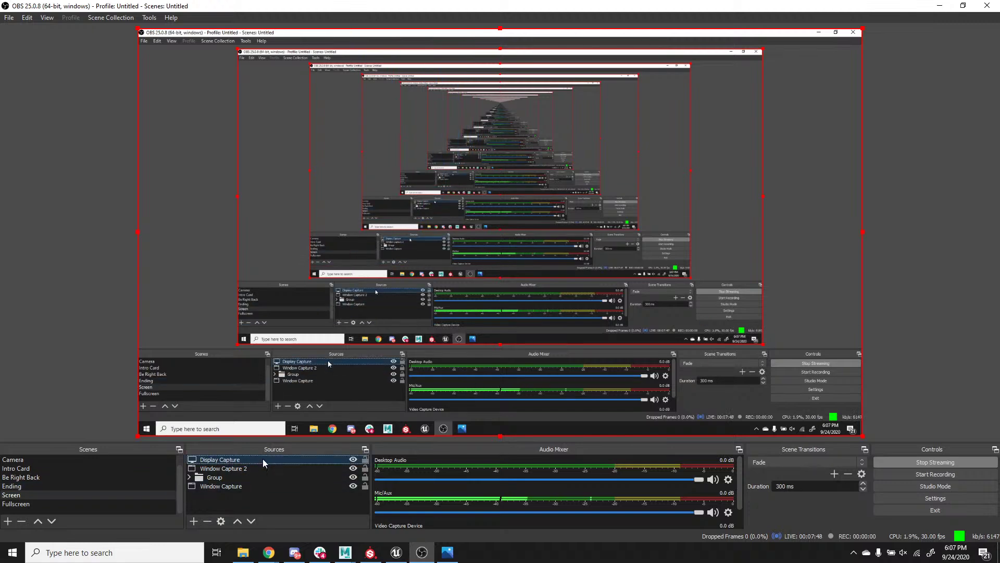
pyautogui.press('Delete')
pyautogui.click(538, 289)
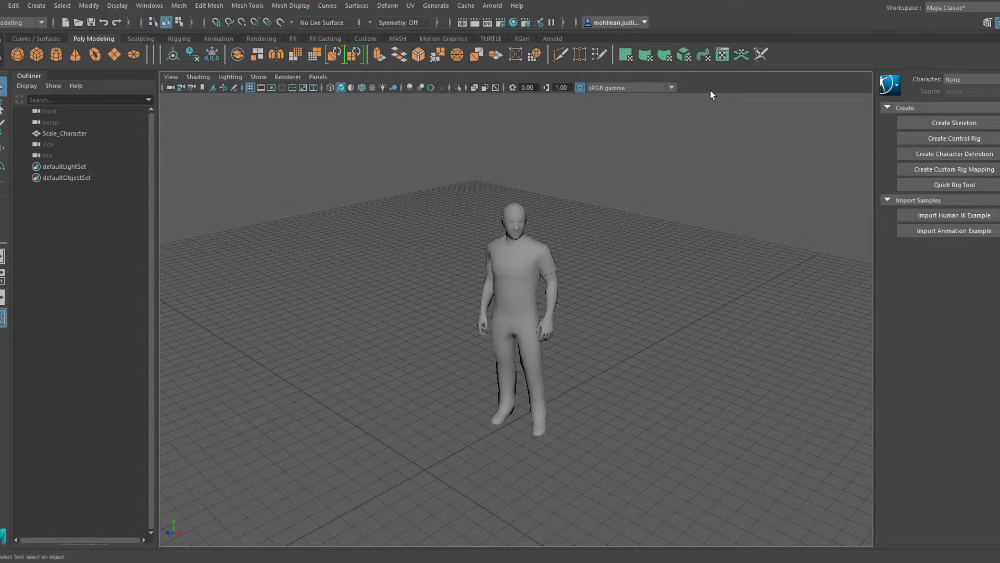
# In Maya, draw a large polygon plane on the ground grid beside the scale character
pyautogui.click(118, 56)
pyautogui.moveTo(399, 259); pyautogui.dragTo(327, 440)
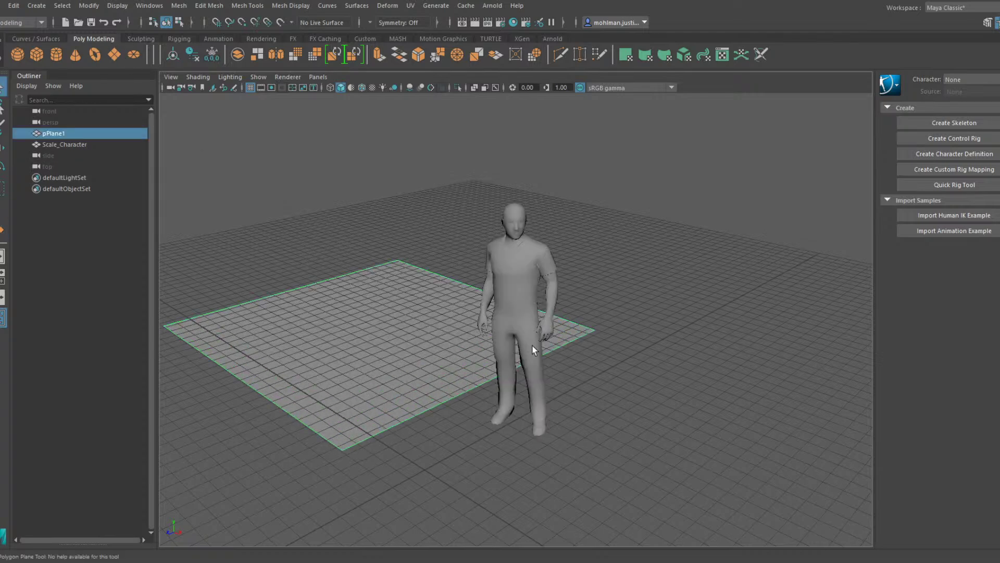
pyautogui.keyDown('alt'); pyautogui.moveTo(714, 312); pyautogui.dragTo(504, 285); pyautogui.keyUp('alt')
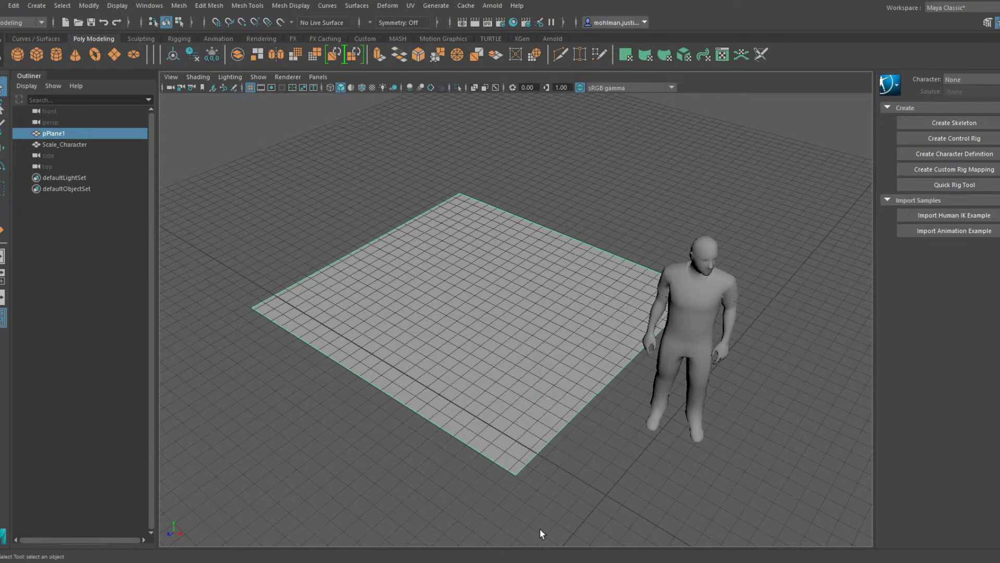
# Assign the dining-room reference image as the color texture of the plane's lambert3 material and show textures in the viewport
pyautogui.hotkey('ctrl', 'a')
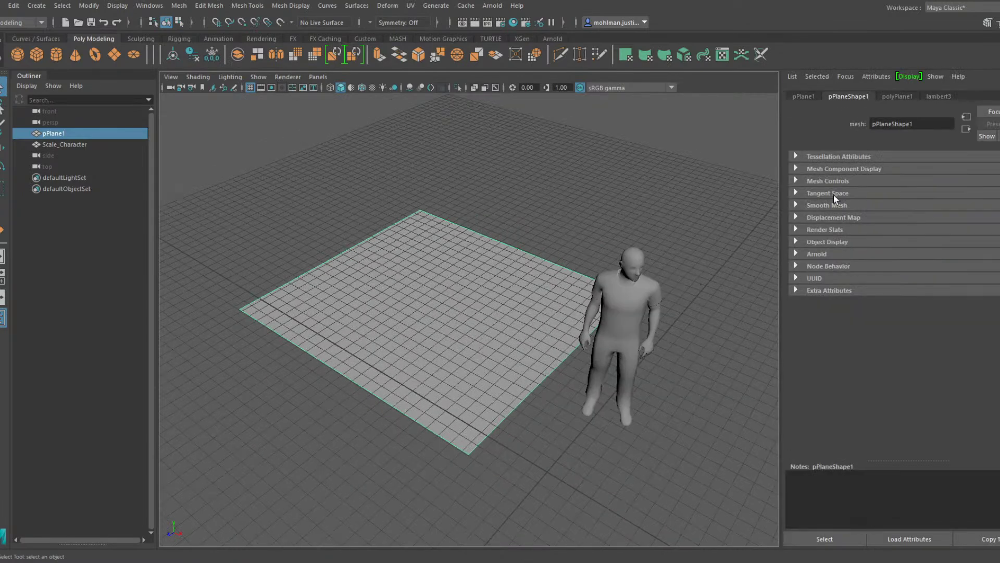
pyautogui.click(933, 95)
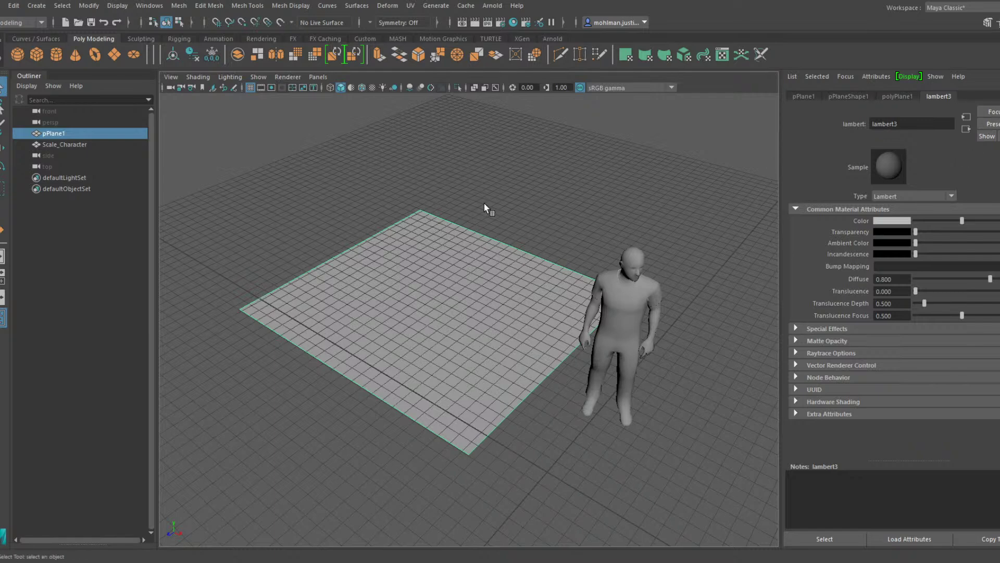
pyautogui.moveTo(467, 214); pyautogui.dragTo(464, 216)
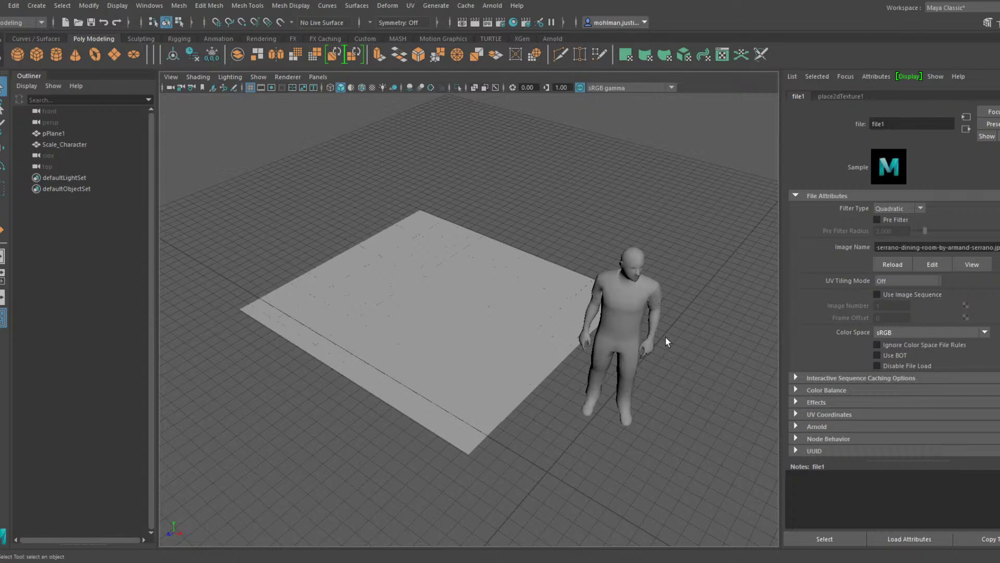
pyautogui.click(466, 287)
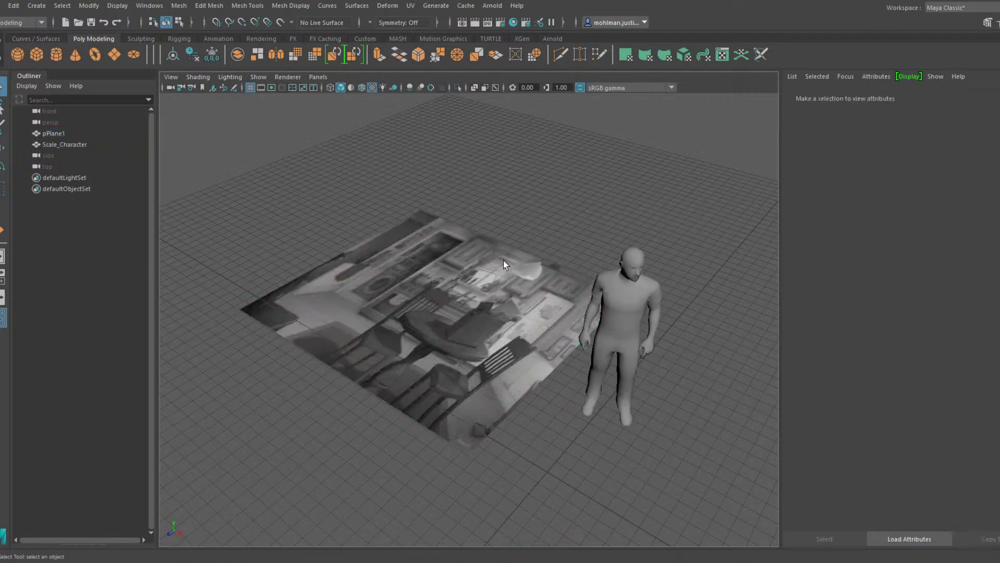
# Scale the textured plane wider along its X axis so the kitchen image has natural proportions
pyautogui.keyDown('alt'); pyautogui.moveTo(503, 261); pyautogui.dragTo(504, 298); pyautogui.keyUp('alt')
pyautogui.press('w')
pyautogui.keyDown('alt'); pyautogui.moveTo(434, 296); pyautogui.dragTo(402, 272); pyautogui.keyUp('alt')
pyautogui.press('r')
pyautogui.moveTo(456, 303); pyautogui.dragTo(502, 299)
pyautogui.keyDown('alt'); pyautogui.moveTo(423, 260); pyautogui.dragTo(443, 286); pyautogui.keyUp('alt')
pyautogui.keyDown('alt'); pyautogui.moveTo(443, 286); pyautogui.dragTo(550, 274, button='middle'); pyautogui.keyUp('alt')
pyautogui.keyDown('alt'); pyautogui.moveTo(550, 273); pyautogui.dragTo(608, 289); pyautogui.keyUp('alt')
pyautogui.keyDown('alt'); pyautogui.moveTo(608, 289); pyautogui.dragTo(560, 283, button='middle'); pyautogui.keyUp('alt')
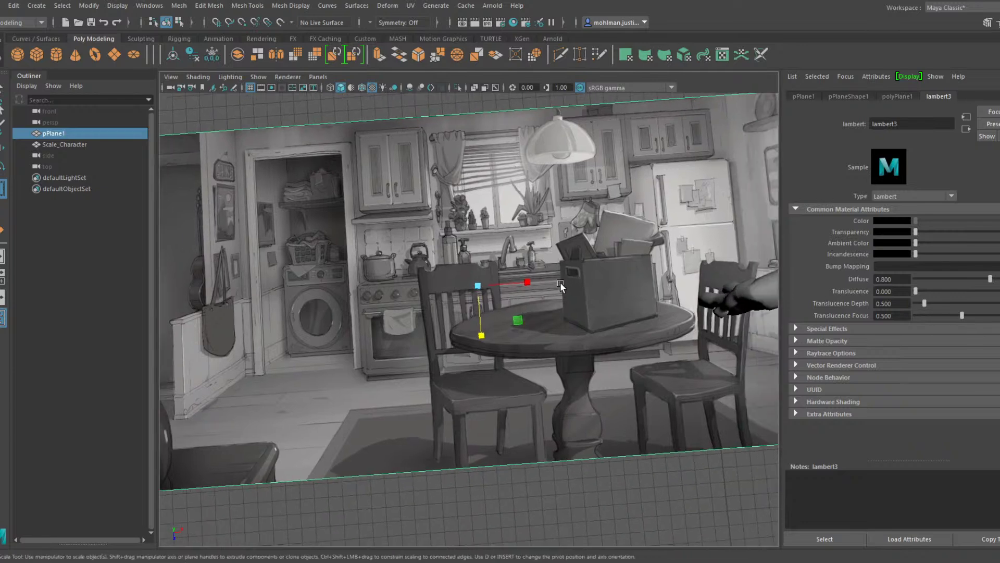
pyautogui.keyDown('alt'); pyautogui.moveTo(580, 276); pyautogui.dragTo(594, 268); pyautogui.keyUp('alt')
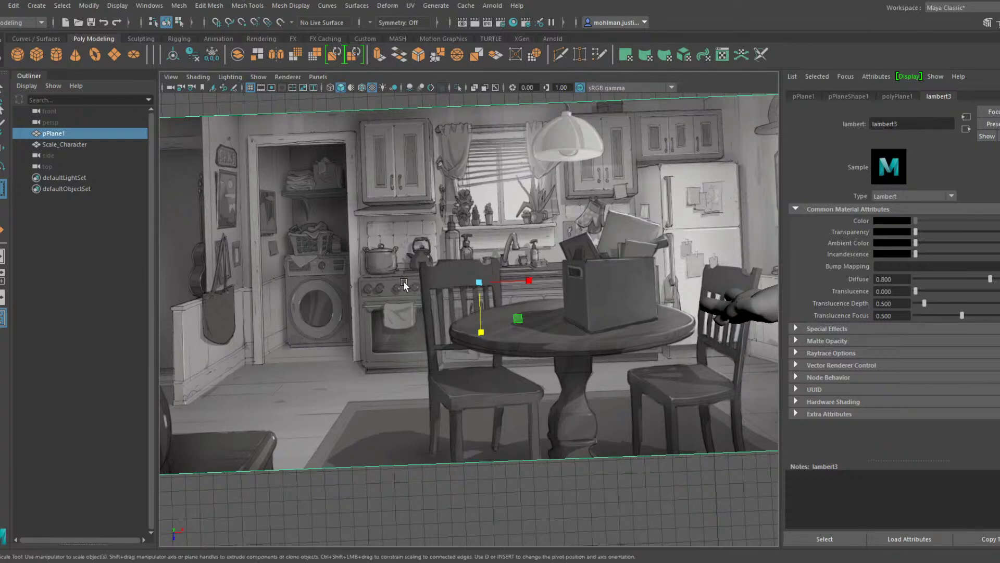
pyautogui.keyDown('alt'); pyautogui.moveTo(389, 279); pyautogui.dragTo(448, 312); pyautogui.keyUp('alt')
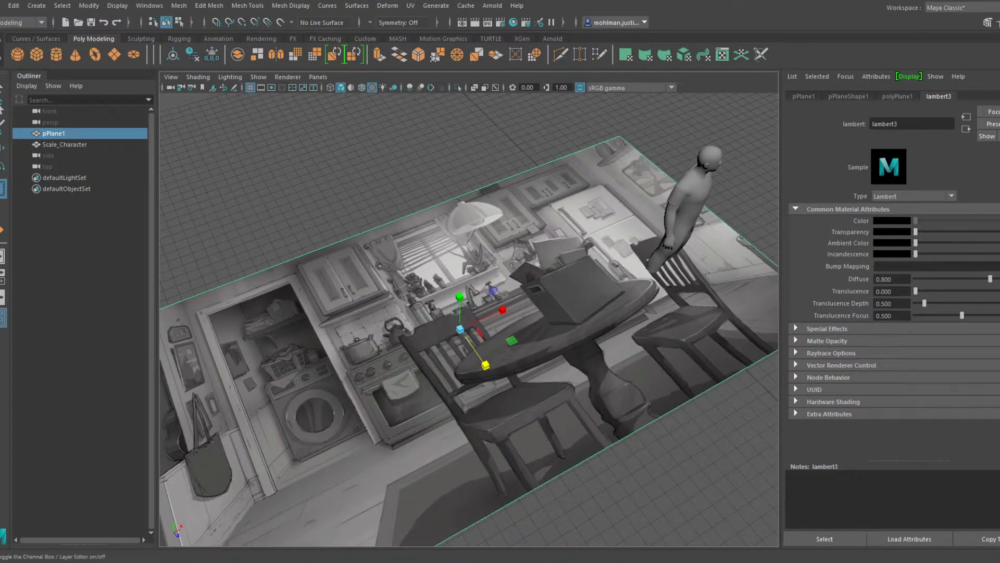
# Put the image plane in a new display layer named Ref_Layer with black as its color, and hide the layer
pyautogui.click(988, 22)
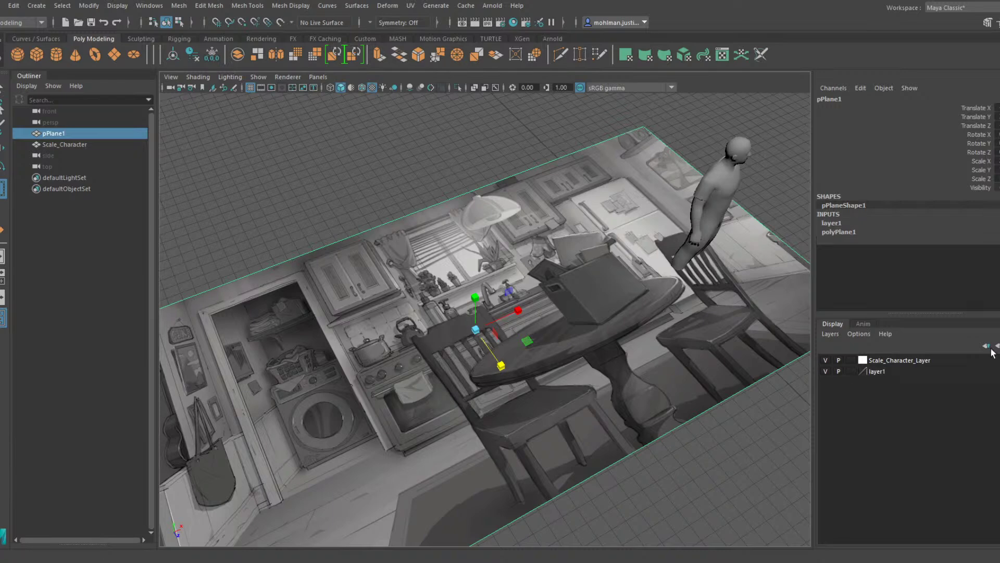
pyautogui.click(876, 371)
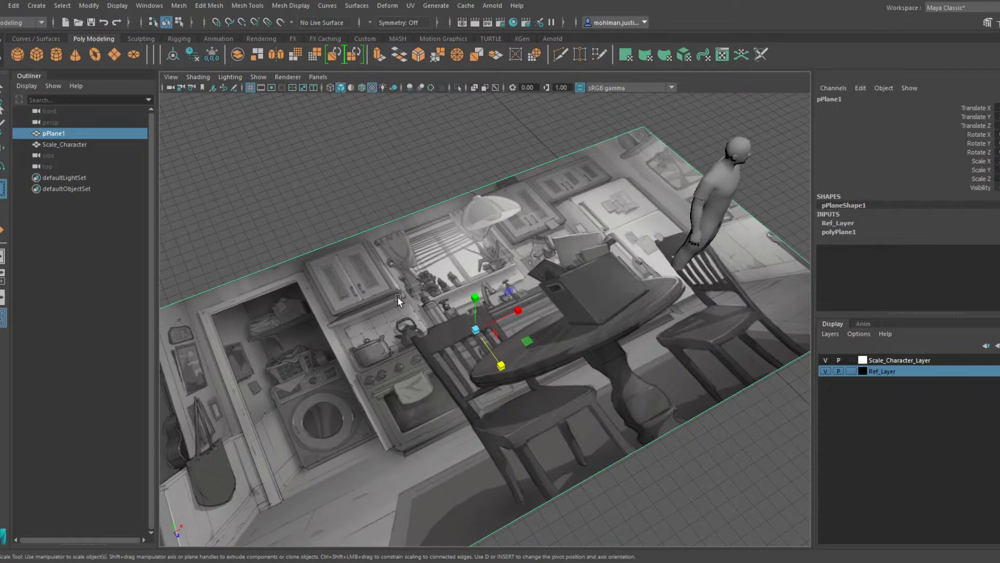
pyautogui.click(825, 371)
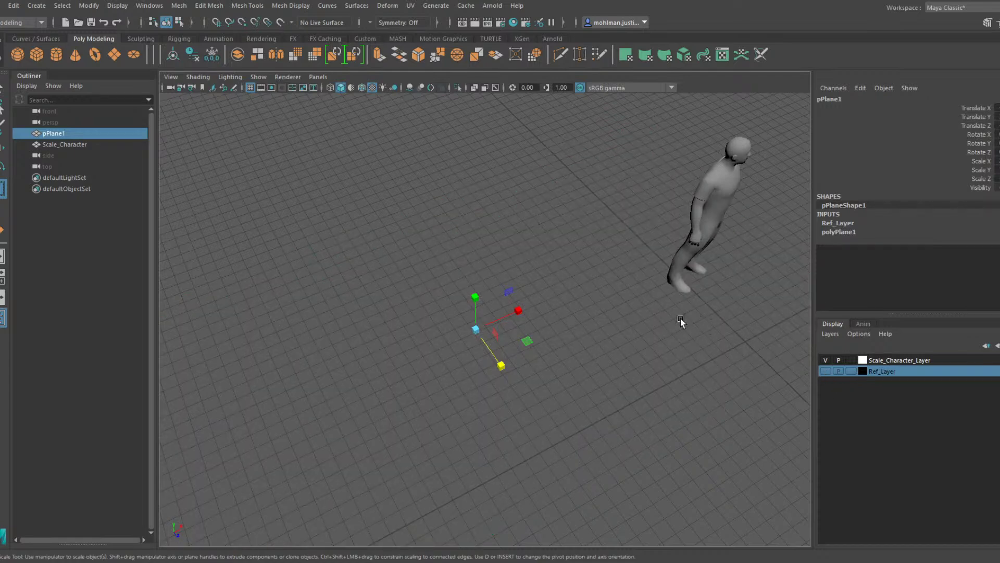
# Move the Scale_Character mesh across the ground to near the centre of the grid
pyautogui.keyDown('alt'); pyautogui.moveTo(681, 317); pyautogui.dragTo(642, 324); pyautogui.keyUp('alt')
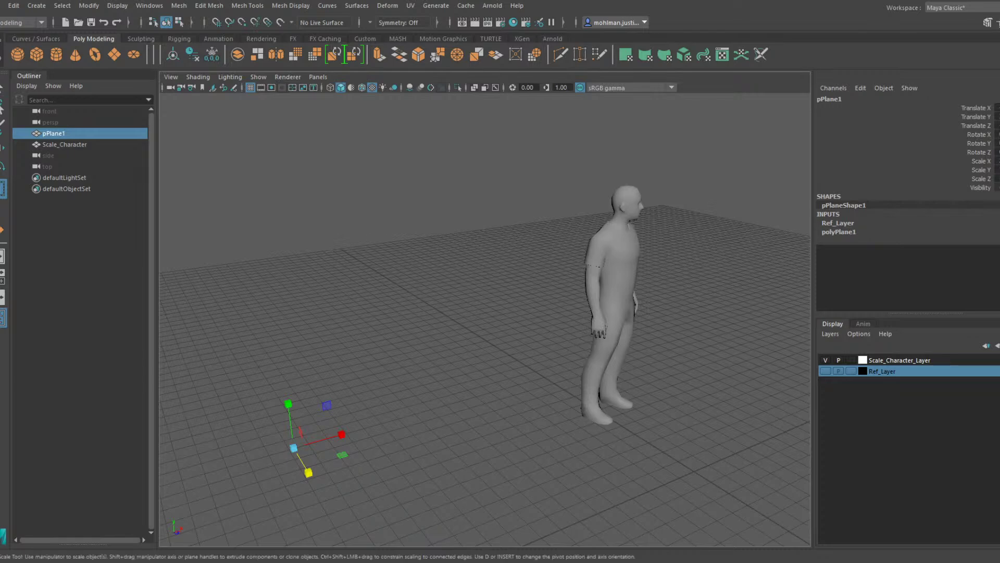
pyautogui.keyDown('alt'); pyautogui.moveTo(547, 279); pyautogui.dragTo(470, 263, button='middle'); pyautogui.keyUp('alt')
pyautogui.keyDown('alt'); pyautogui.moveTo(470, 263); pyautogui.dragTo(528, 265); pyautogui.keyUp('alt')
pyautogui.keyDown('alt'); pyautogui.moveTo(541, 266); pyautogui.dragTo(485, 254, button='middle'); pyautogui.keyUp('alt')
pyautogui.click(476, 248)
pyautogui.press('w')
pyautogui.moveTo(495, 404); pyautogui.dragTo(551, 423)
pyautogui.moveTo(620, 393)
pyautogui.keyDown('alt'); pyautogui.mouseDown()
pyautogui.moveTo(495, 367)
pyautogui.moveTo(608, 380)
pyautogui.mouseUp(); pyautogui.keyUp('alt')
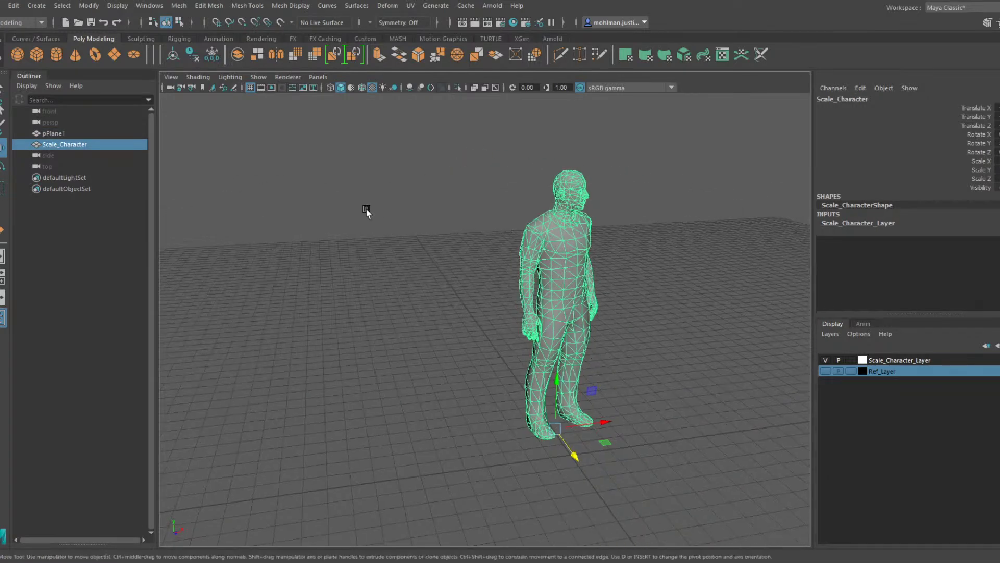
# Draw a large polygon plane as a floor beneath the character and duplicate it in place
pyautogui.click(112, 58)
pyautogui.scroll(-3, 387, 269)
pyautogui.keyDown('alt'); pyautogui.moveTo(410, 277); pyautogui.dragTo(430, 210, button='middle'); pyautogui.keyUp('alt')
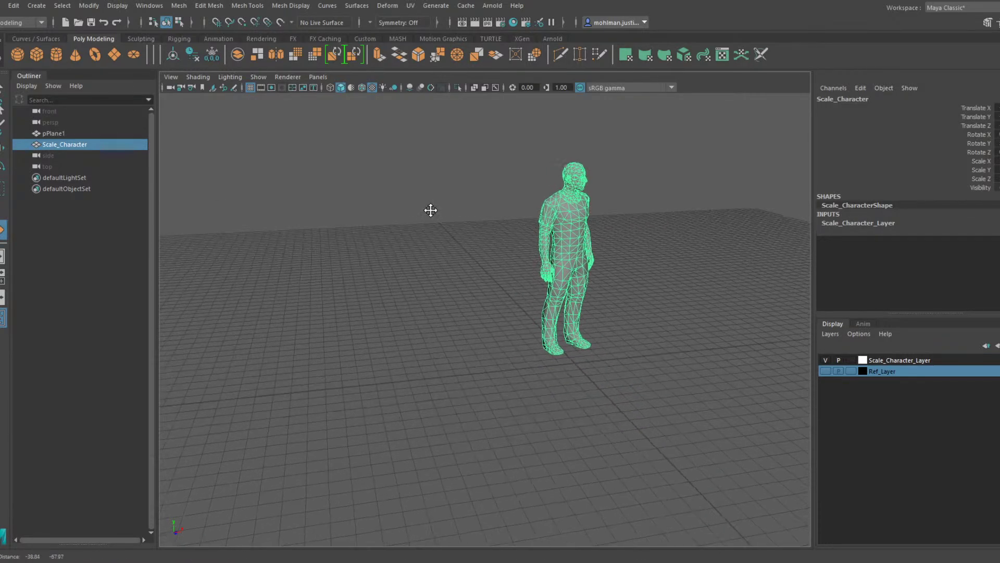
pyautogui.keyDown('alt'); pyautogui.moveTo(431, 210); pyautogui.dragTo(417, 231); pyautogui.keyUp('alt')
pyautogui.moveTo(384, 290); pyautogui.dragTo(888, 360)
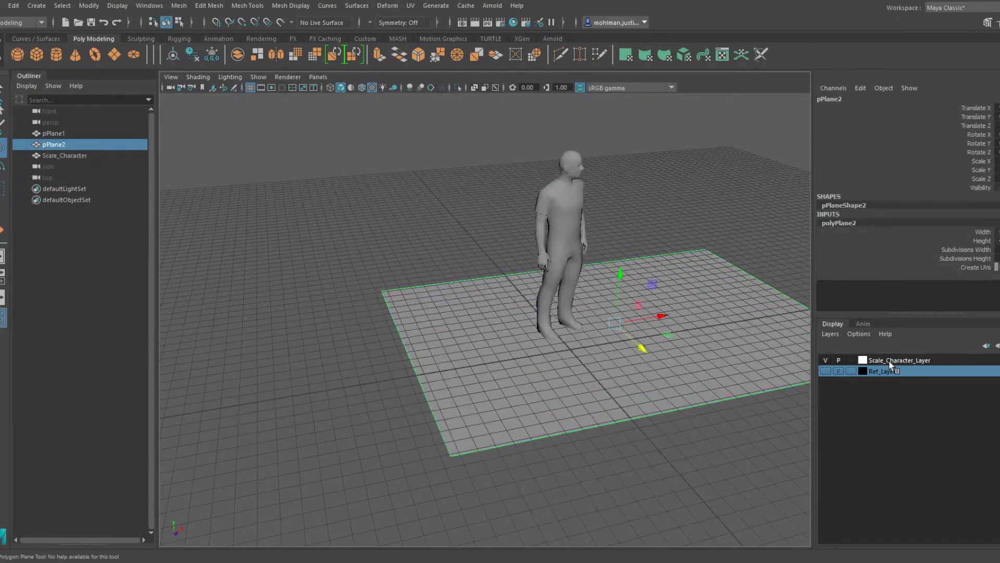
pyautogui.keyDown('alt'); pyautogui.moveTo(573, 319); pyautogui.dragTo(468, 355, button='middle'); pyautogui.keyUp('alt')
pyautogui.keyDown('alt'); pyautogui.moveTo(468, 355); pyautogui.dragTo(493, 359); pyautogui.keyUp('alt')
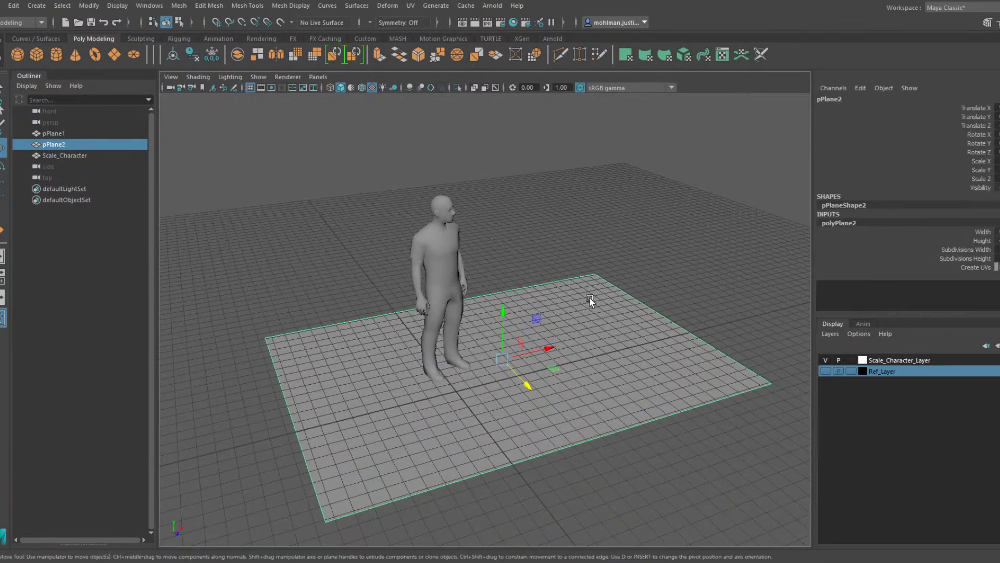
pyautogui.hotkey('ctrl', 'd')
pyautogui.press('e')
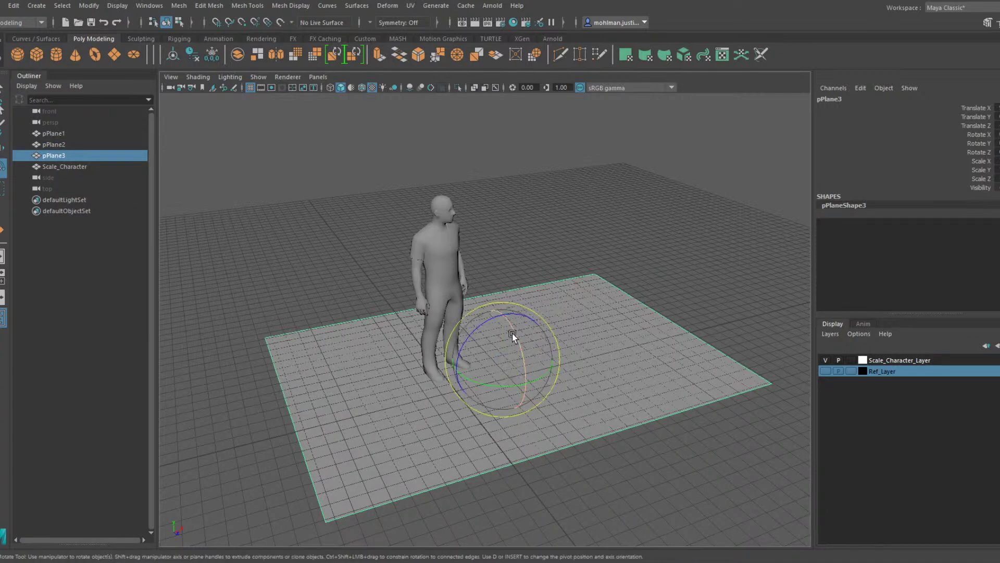
# Show Ref_Layer again and rotate the kitchen image plane upright
pyautogui.click(826, 371)
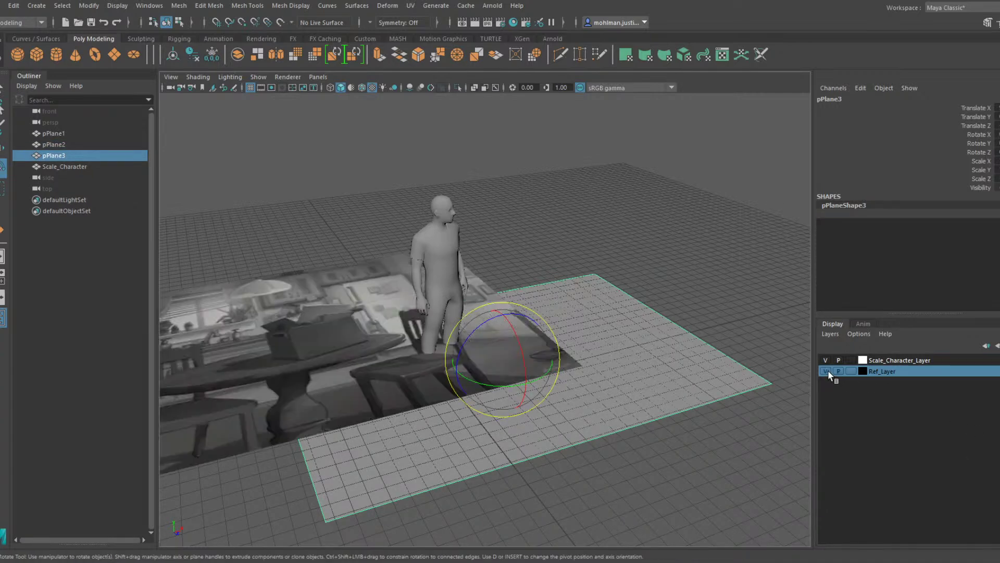
pyautogui.click(255, 286)
pyautogui.keyDown('alt'); pyautogui.moveTo(302, 333); pyautogui.dragTo(465, 317, button='middle'); pyautogui.keyUp('alt')
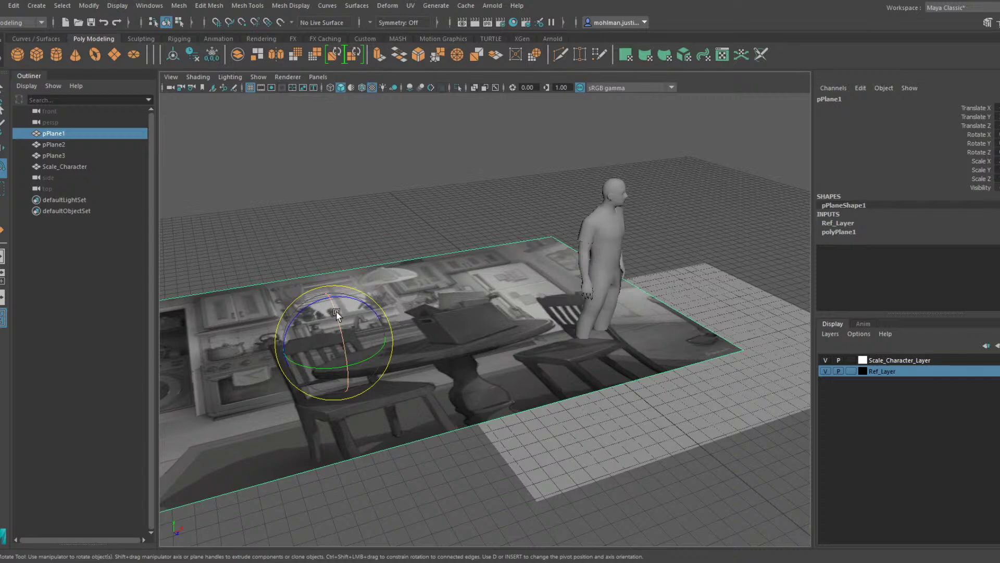
pyautogui.moveTo(337, 315); pyautogui.dragTo(271, 262)
# Raise the upright kitchen image plane to stand on the grid behind the floor and scale it down slightly
pyautogui.press('w')
pyautogui.keyDown('alt'); pyautogui.moveTo(332, 279); pyautogui.dragTo(411, 291, button='middle'); pyautogui.keyUp('alt')
pyautogui.scroll(-5, 401, 292)
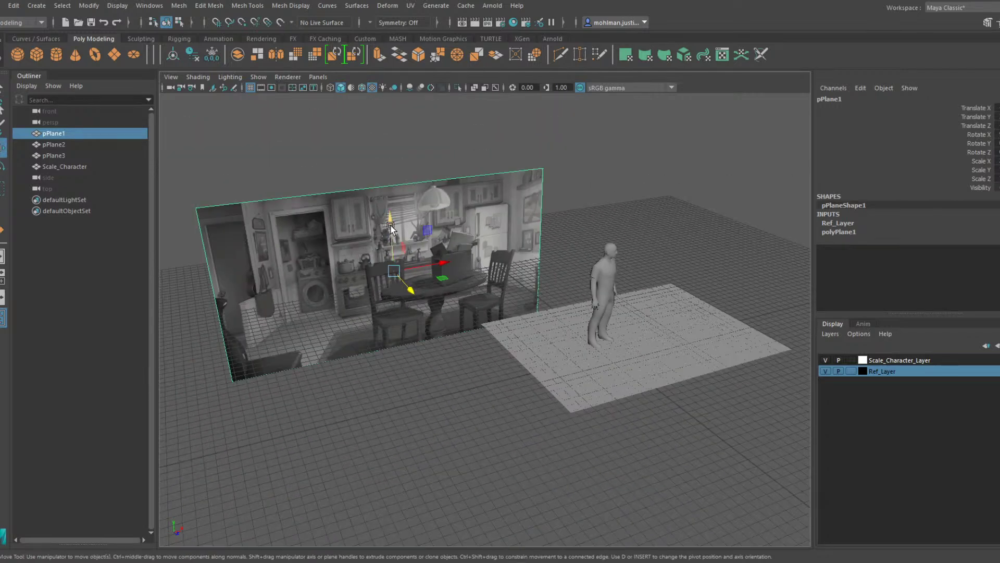
pyautogui.moveTo(391, 226); pyautogui.dragTo(472, 211)
pyautogui.scroll(5, 556, 247)
pyautogui.keyDown('alt'); pyautogui.moveTo(555, 247); pyautogui.dragTo(546, 287, button='middle'); pyautogui.keyUp('alt')
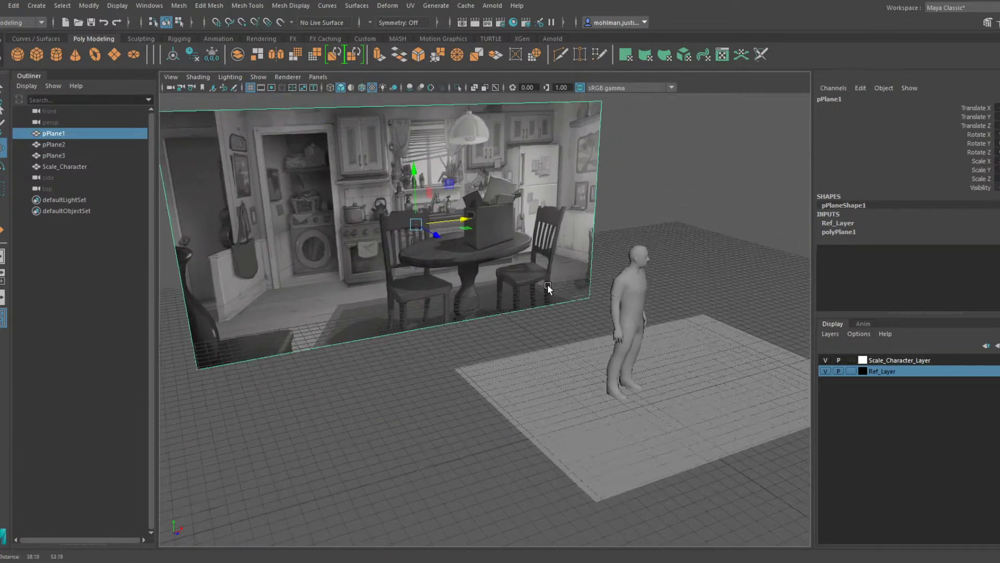
pyautogui.keyDown('alt'); pyautogui.moveTo(546, 286); pyautogui.dragTo(527, 292); pyautogui.keyUp('alt')
pyautogui.press('r')
pyautogui.moveTo(421, 253); pyautogui.dragTo(400, 260)
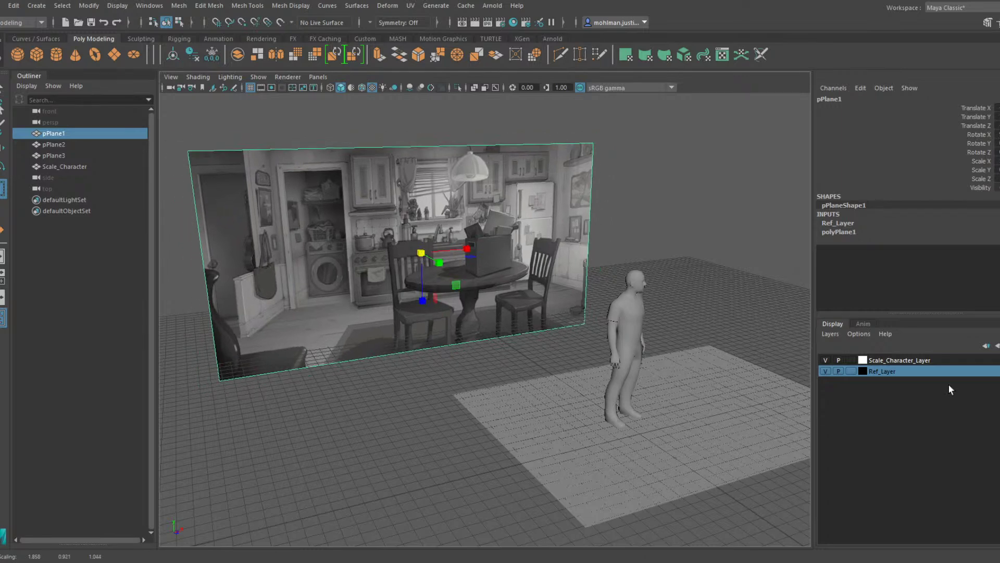
# Set Ref_Layer to reference display (R) so that the kitchen image plane cannot be selected
pyautogui.click(852, 371)
pyautogui.click(852, 371)
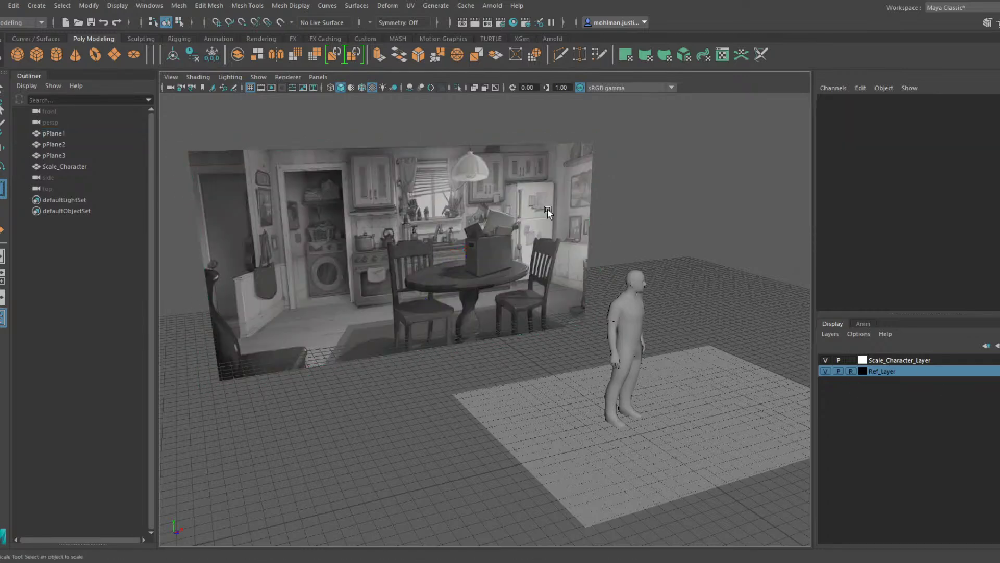
pyautogui.moveTo(354, 231); pyautogui.dragTo(581, 148)
pyautogui.keyDown('alt'); pyautogui.moveTo(571, 307); pyautogui.dragTo(509, 282, button='middle'); pyautogui.keyUp('alt')
pyautogui.scroll(2, 509, 282)
pyautogui.moveTo(509, 282)
pyautogui.keyDown('alt'); pyautogui.mouseDown()
pyautogui.moveTo(459, 274)
pyautogui.moveTo(501, 281)
pyautogui.mouseUp(); pyautogui.keyUp('alt')
pyautogui.keyDown('alt'); pyautogui.moveTo(501, 280); pyautogui.dragTo(557, 277, button='middle'); pyautogui.keyUp('alt')
# Select the duplicated floor plane and turn on wireframe-on-shaded display in the viewport
pyautogui.click(567, 349)
pyautogui.keyDown('alt'); pyautogui.moveTo(567, 336); pyautogui.dragTo(589, 344); pyautogui.keyUp('alt')
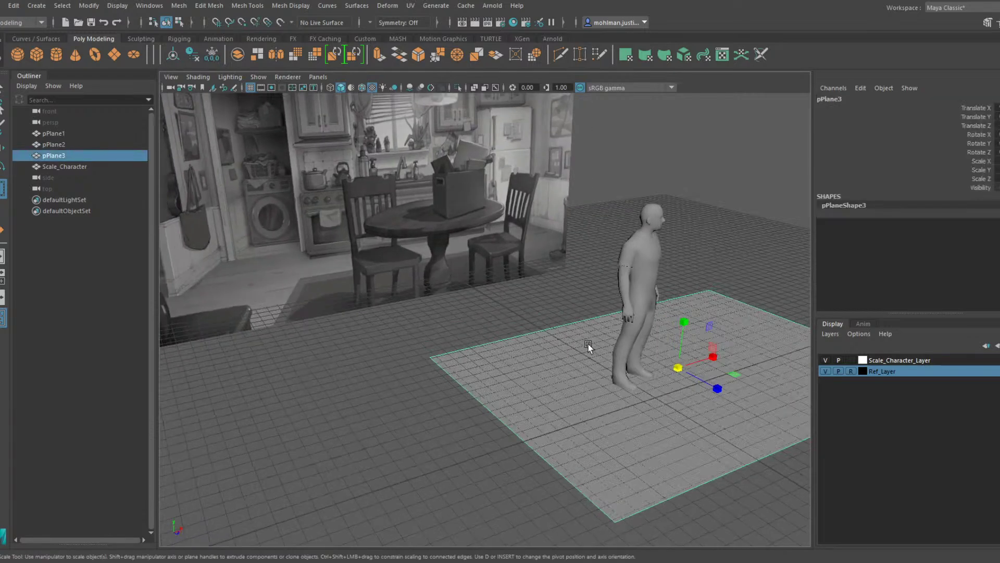
pyautogui.click(364, 88)
pyautogui.keyDown('alt'); pyautogui.moveTo(461, 263); pyautogui.dragTo(474, 239); pyautogui.keyUp('alt')
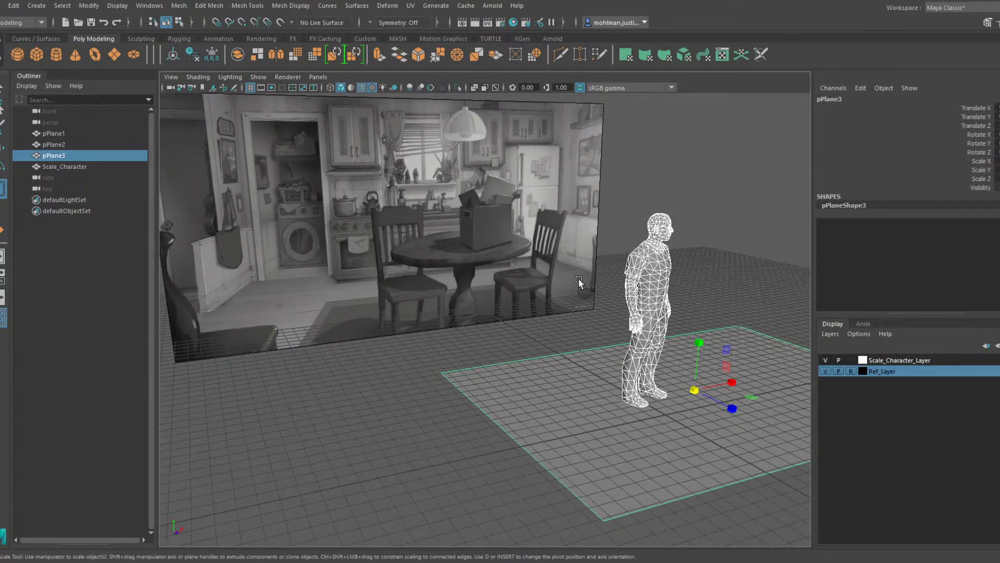
# Set Scale_Character_Layer to template display (T)
pyautogui.keyDown('alt'); pyautogui.moveTo(580, 280); pyautogui.dragTo(595, 300, button='right'); pyautogui.keyUp('alt')
pyautogui.click(851, 360)
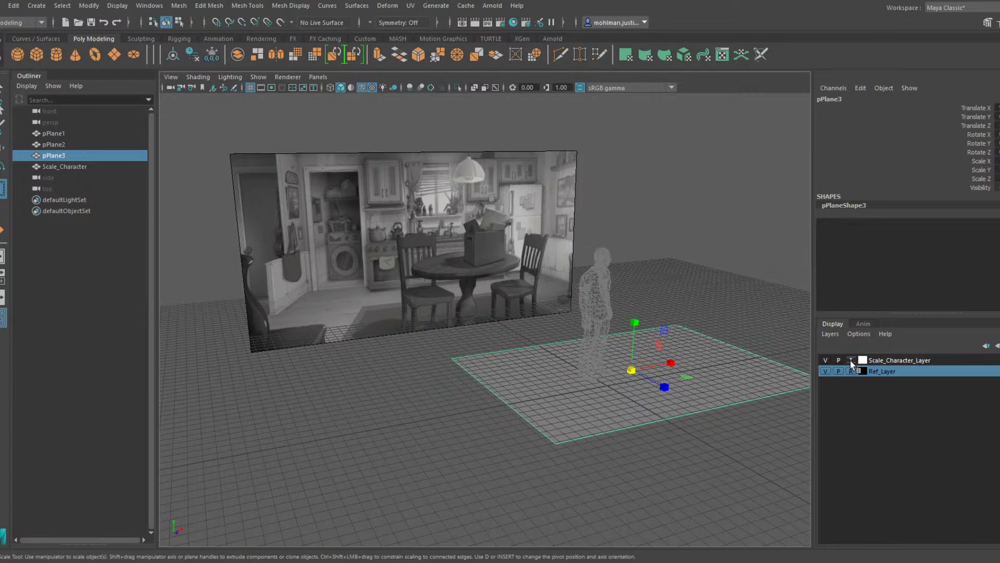
pyautogui.click(698, 306)
# Duplicate the floor plane and rotate the copy upright as a wall plane
pyautogui.click(692, 375)
pyautogui.press('w')
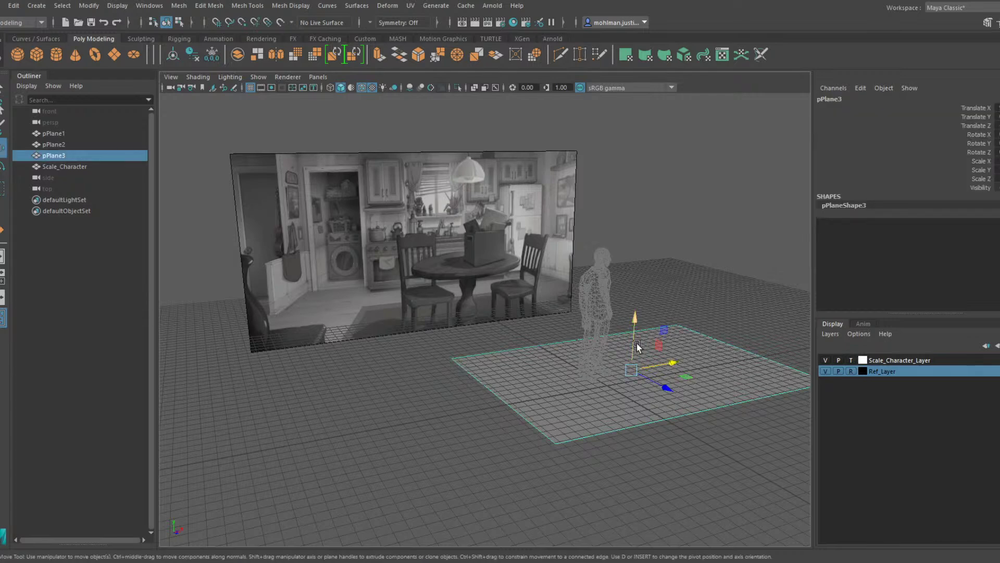
pyautogui.hotkey('ctrl', 'd')
pyautogui.press('e')
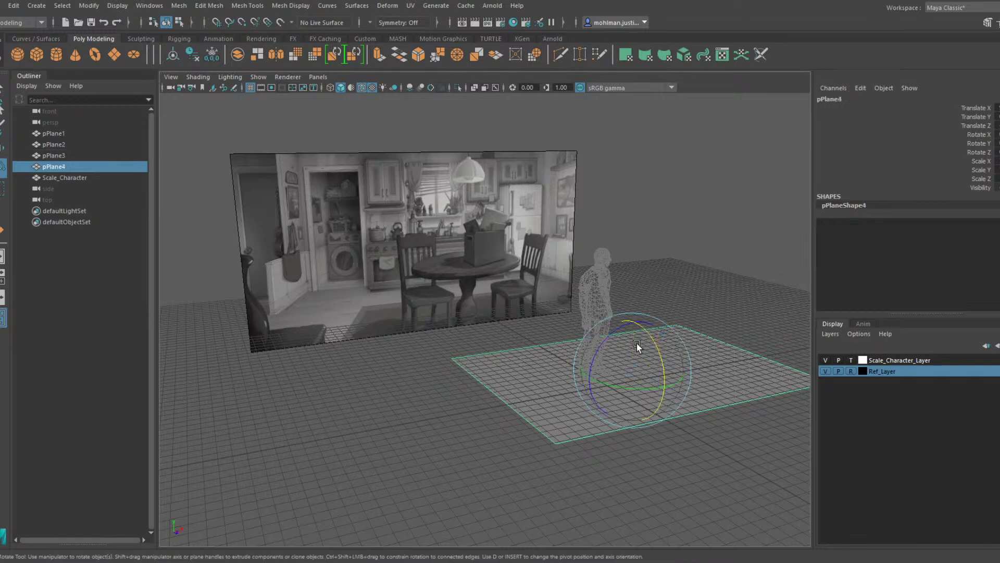
pyautogui.moveTo(646, 342); pyautogui.dragTo(663, 408)
pyautogui.press('w')
# Snap the upright plane's pivot to its bottom corner and stand the plane on the floor
pyautogui.keyDown('alt'); pyautogui.moveTo(643, 336); pyautogui.dragTo(588, 309); pyautogui.keyUp('alt')
pyautogui.press('d')
pyautogui.press('v')
pyautogui.moveTo(563, 266); pyautogui.dragTo(430, 389)
pyautogui.press('v')
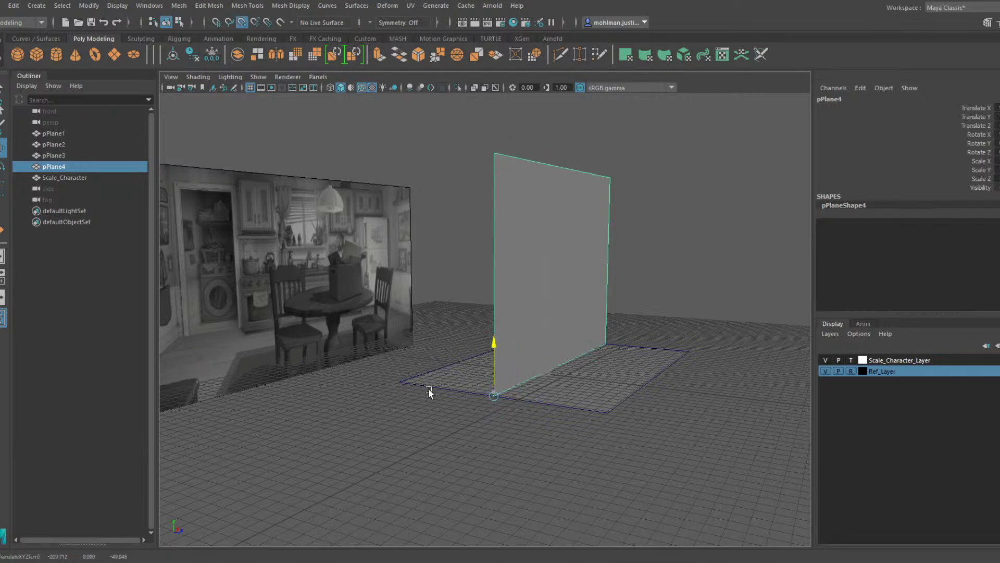
# Scale the wall plane down in height to about 0.81, keeping it taller than the scale character
pyautogui.press('r')
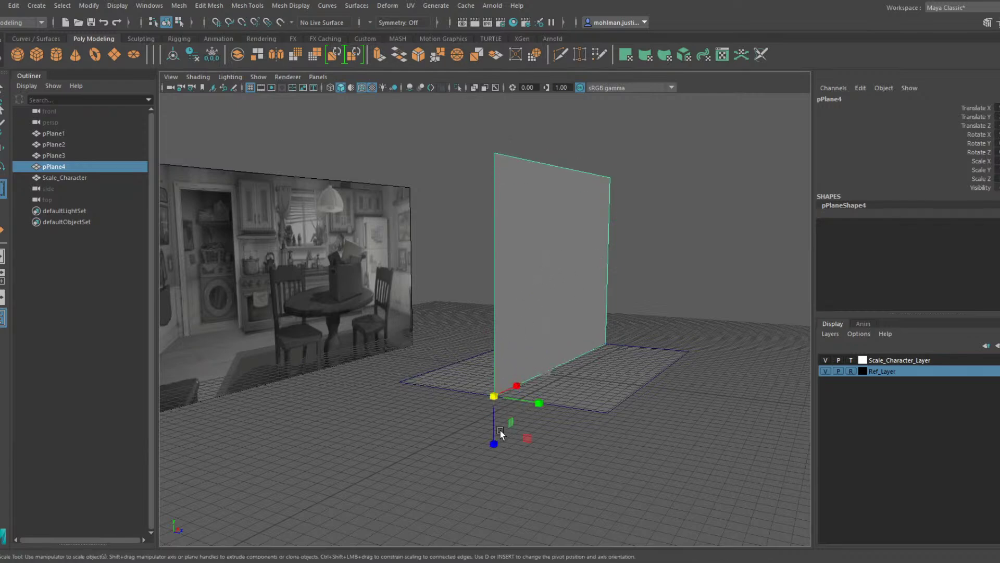
pyautogui.moveTo(494, 444); pyautogui.dragTo(495, 425)
pyautogui.press('w')
pyautogui.moveTo(544, 403); pyautogui.dragTo(576, 366)
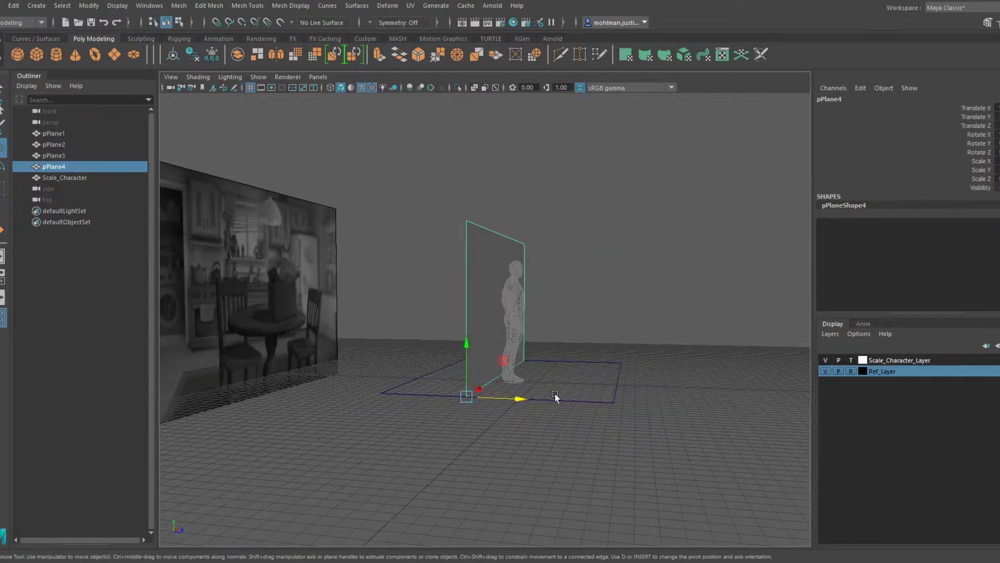
pyautogui.press('r')
pyautogui.moveTo(464, 446); pyautogui.dragTo(466, 448)
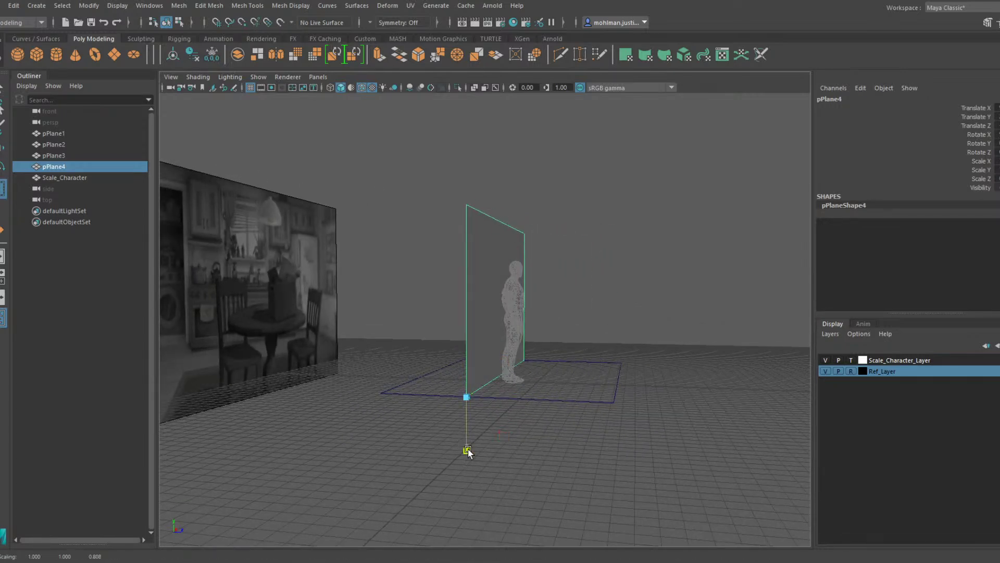
pyautogui.keyDown('alt'); pyautogui.moveTo(596, 299); pyautogui.dragTo(542, 341); pyautogui.keyUp('alt')
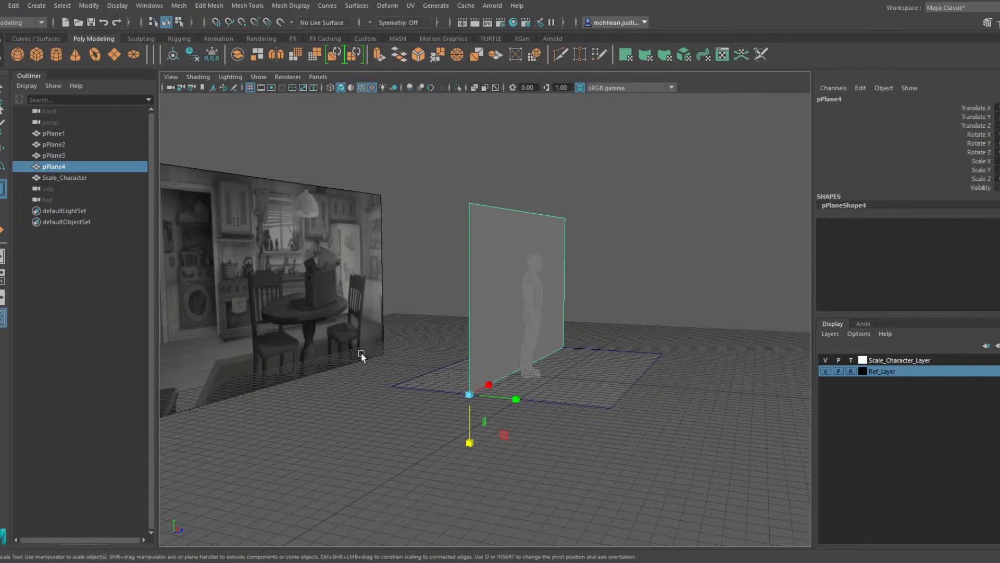
# Move the wall plane back toward the rear edge of the floor
pyautogui.keyDown('alt'); pyautogui.moveTo(509, 335); pyautogui.dragTo(480, 346); pyautogui.keyUp('alt')
pyautogui.press('w')
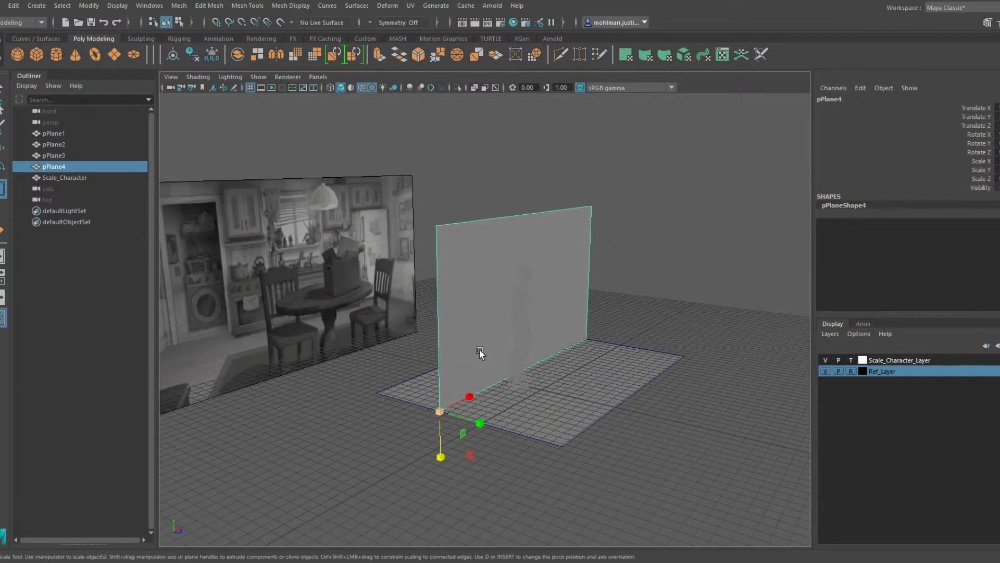
pyautogui.moveTo(470, 417); pyautogui.dragTo(464, 415)
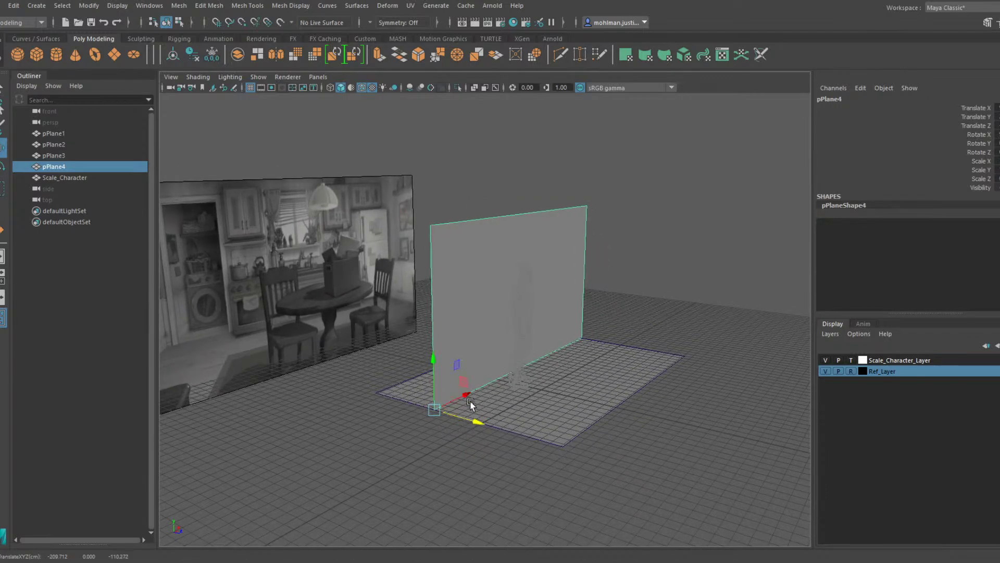
pyautogui.moveTo(488, 351)
pyautogui.keyDown('alt'); pyautogui.mouseDown()
pyautogui.moveTo(496, 342)
pyautogui.moveTo(475, 339)
pyautogui.moveTo(501, 348)
pyautogui.moveTo(446, 361)
pyautogui.moveTo(481, 364)
pyautogui.mouseUp(); pyautogui.keyUp('alt')
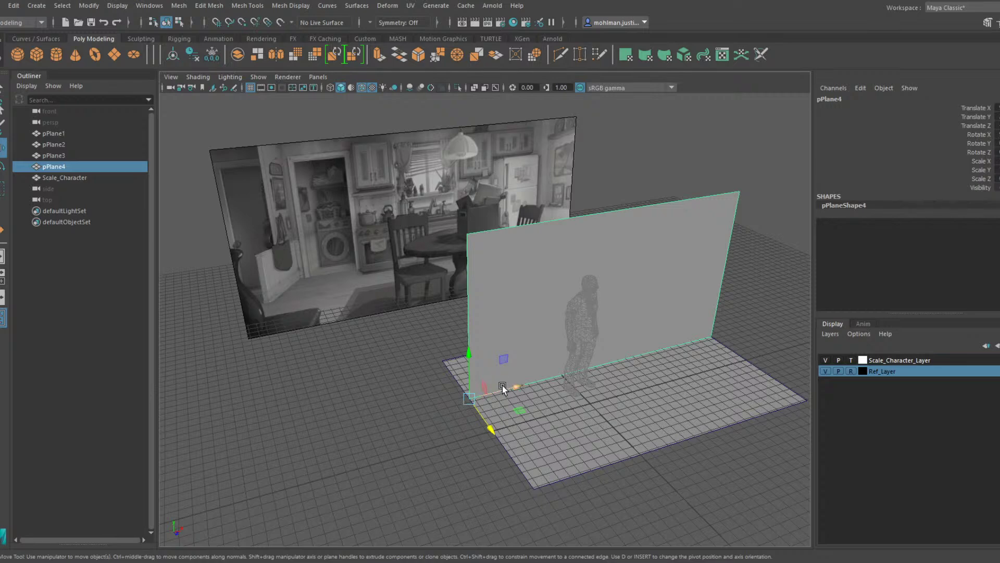
# Extrude the back wall's left edge sideways in segments, then forward as a left side wall with a thickness return
pyautogui.moveTo(505, 230); pyautogui.dragTo(503, 211, button='right')
pyautogui.click(469, 304)
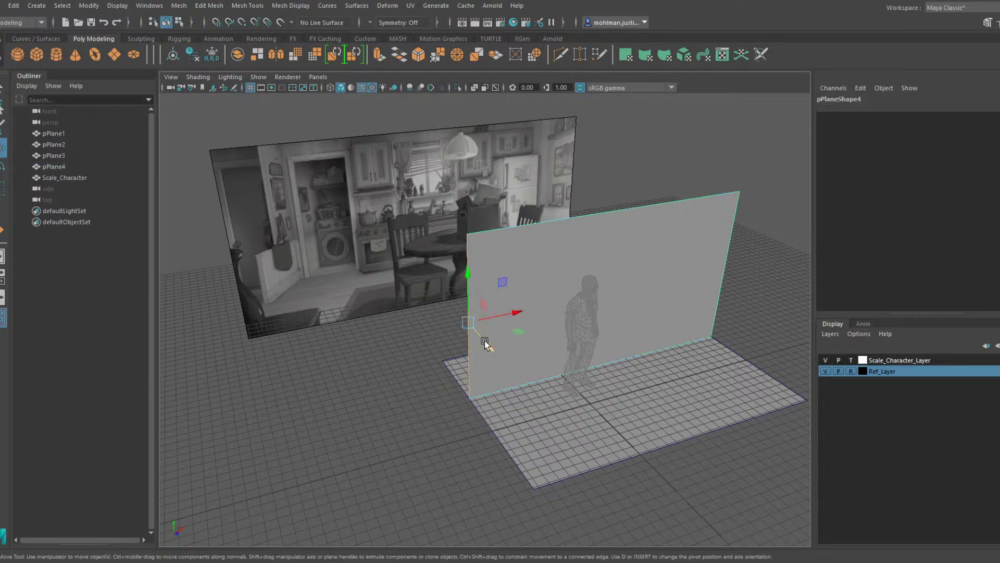
pyautogui.keyDown('shift'); pyautogui.moveTo(493, 312); pyautogui.dragTo(394, 339); pyautogui.keyUp('shift')
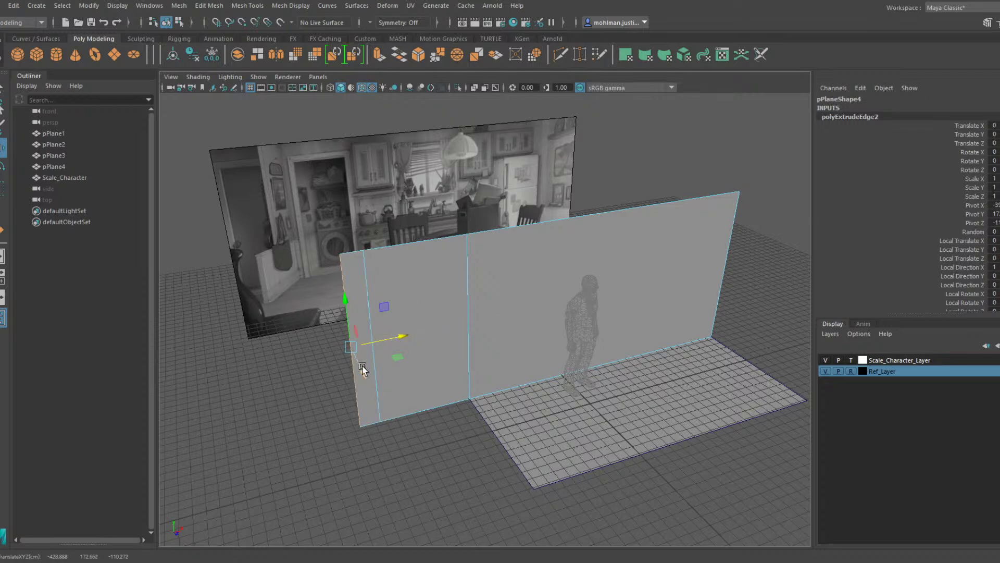
pyautogui.keyDown('shift'); pyautogui.moveTo(360, 365); pyautogui.dragTo(392, 422); pyautogui.keyUp('shift')
pyautogui.keyDown('shift'); pyautogui.moveTo(405, 384); pyautogui.dragTo(521, 374); pyautogui.keyUp('shift')
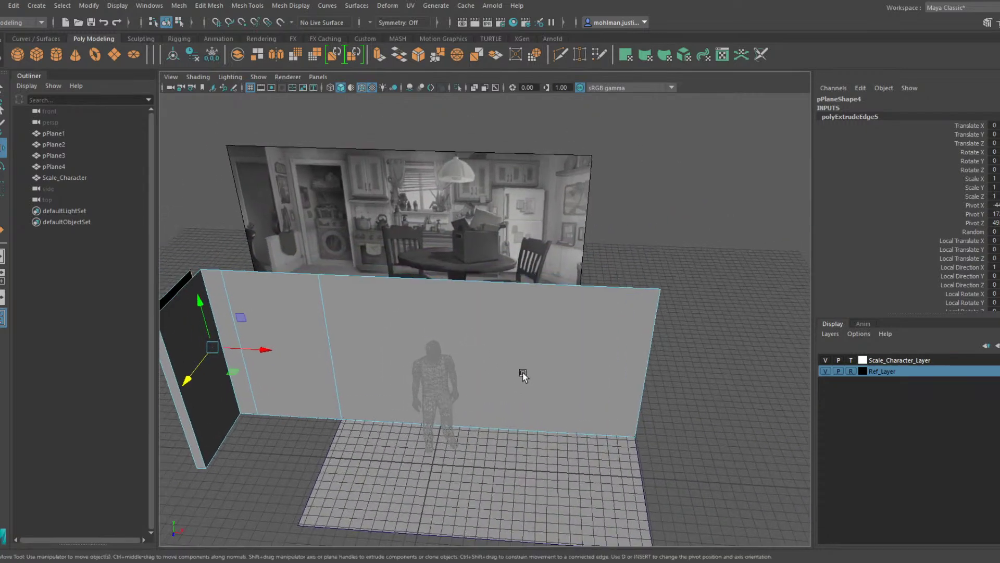
# Extrude the back wall's right end into additional wall segments, then forward to form the right side wall
pyautogui.click(642, 336)
pyautogui.moveTo(683, 370); pyautogui.dragTo(697, 522)
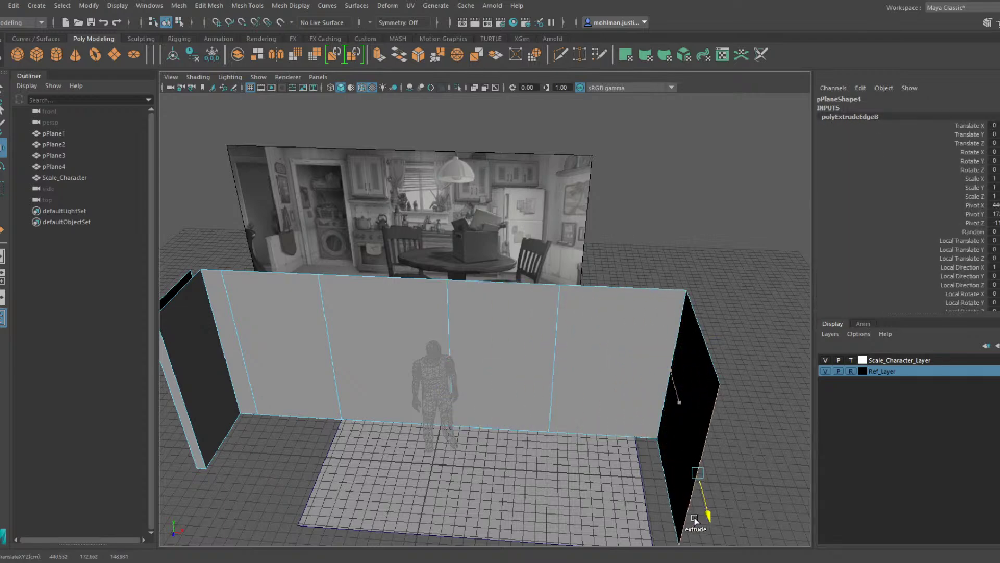
# Select the top edges of all walls, lower them, and extrude them upward twice to form three horizontal rows
pyautogui.keyDown('alt'); pyautogui.moveTo(420, 284); pyautogui.dragTo(401, 314); pyautogui.keyUp('alt')
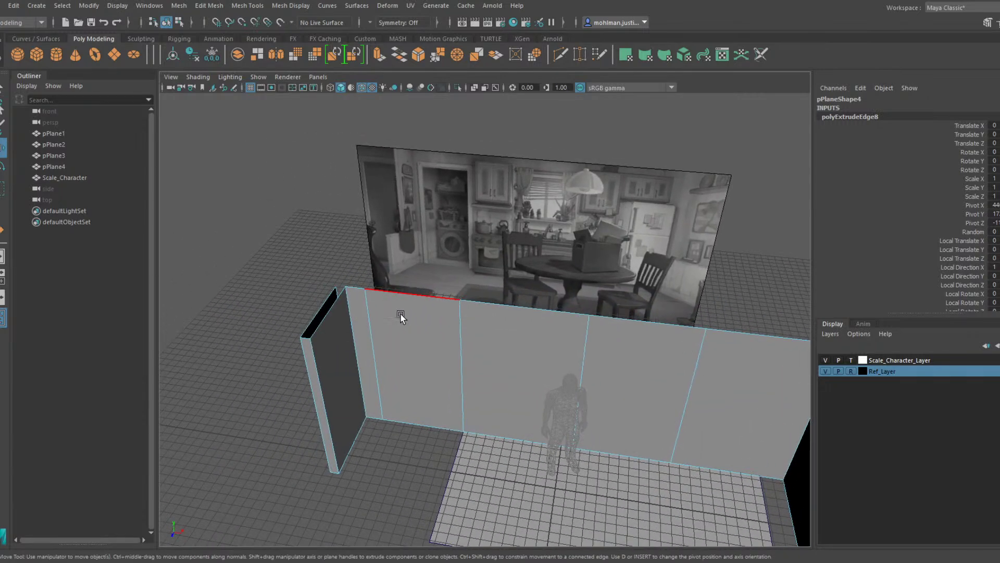
pyautogui.click(400, 313)
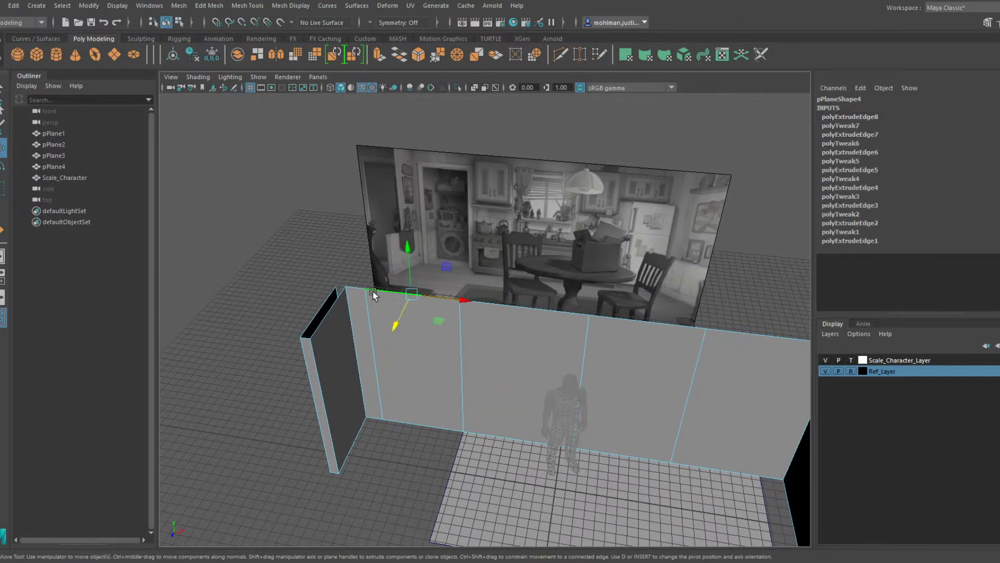
pyautogui.keyDown('shift'); pyautogui.click(325, 298); pyautogui.keyUp('shift')
pyautogui.keyDown('shift'); pyautogui.click(530, 308); pyautogui.keyUp('shift')
pyautogui.keyDown('shift'); pyautogui.click(649, 321); pyautogui.keyUp('shift')
pyautogui.keyDown('shift'); pyautogui.click(780, 329); pyautogui.keyUp('shift')
pyautogui.keyDown('alt'); pyautogui.moveTo(506, 307); pyautogui.dragTo(698, 286); pyautogui.keyUp('alt')
pyautogui.keyDown('alt'); pyautogui.moveTo(724, 241); pyautogui.dragTo(592, 231); pyautogui.keyUp('alt')
pyautogui.keyDown('alt'); pyautogui.moveTo(524, 282); pyautogui.dragTo(397, 331); pyautogui.keyUp('alt')
# Extrude the lowest end face of the left side wall forward to form a half-height wall
pyautogui.keyDown('alt'); pyautogui.moveTo(398, 330); pyautogui.dragTo(443, 345, button='middle'); pyautogui.keyUp('alt')
pyautogui.scroll(3, 405, 348)
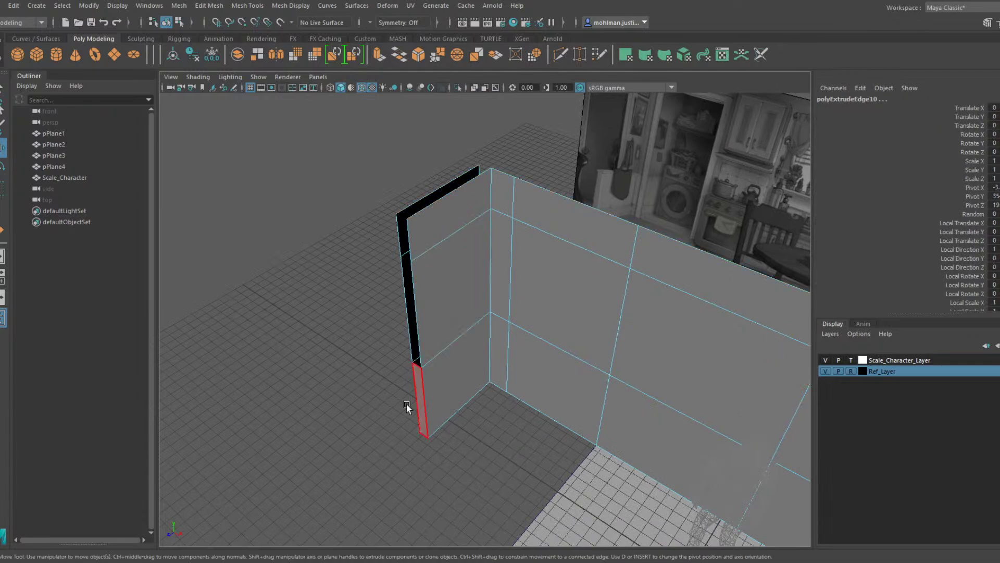
pyautogui.click(412, 403)
pyautogui.keyDown('alt'); pyautogui.moveTo(483, 350); pyautogui.dragTo(452, 387, button='middle'); pyautogui.keyUp('alt')
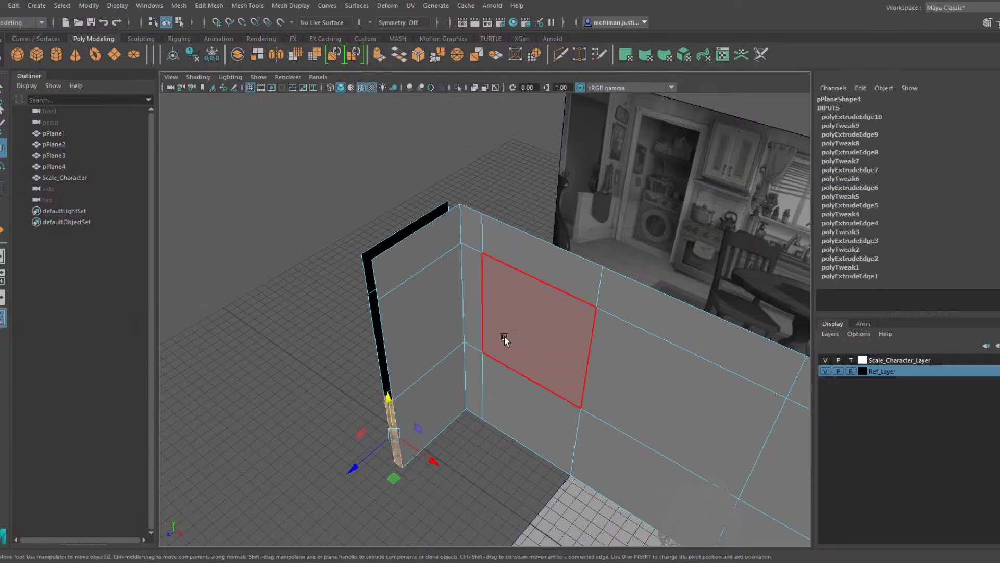
pyautogui.keyDown('shift'); pyautogui.moveTo(376, 452); pyautogui.dragTo(268, 510); pyautogui.keyUp('shift')
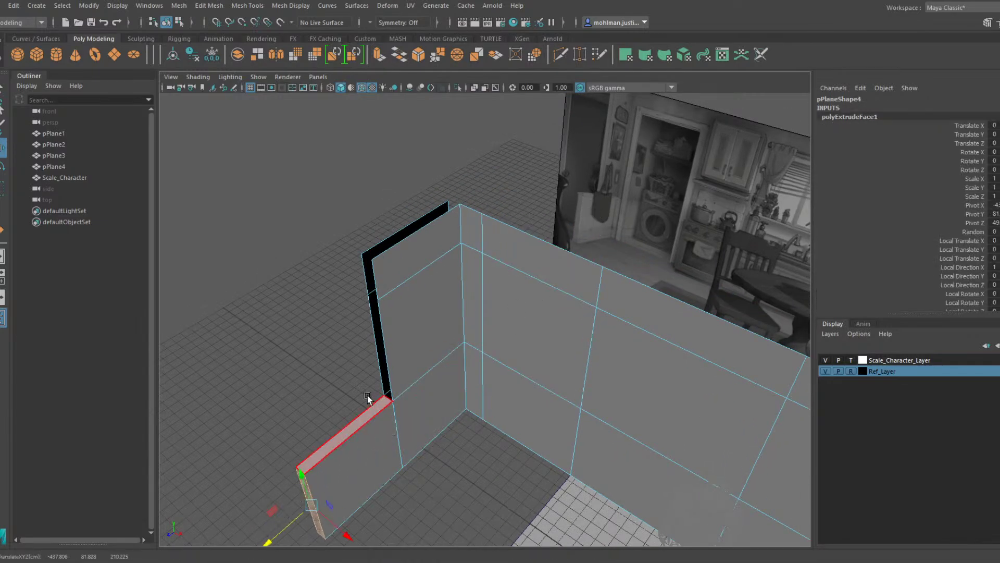
# Select the outer faces of the left side wall and half wall and move them outward to thicken both
pyautogui.keyDown('alt'); pyautogui.moveTo(367, 396); pyautogui.dragTo(438, 392); pyautogui.keyUp('alt')
pyautogui.keyDown('alt'); pyautogui.moveTo(439, 392); pyautogui.dragTo(542, 381, button='middle'); pyautogui.keyUp('alt')
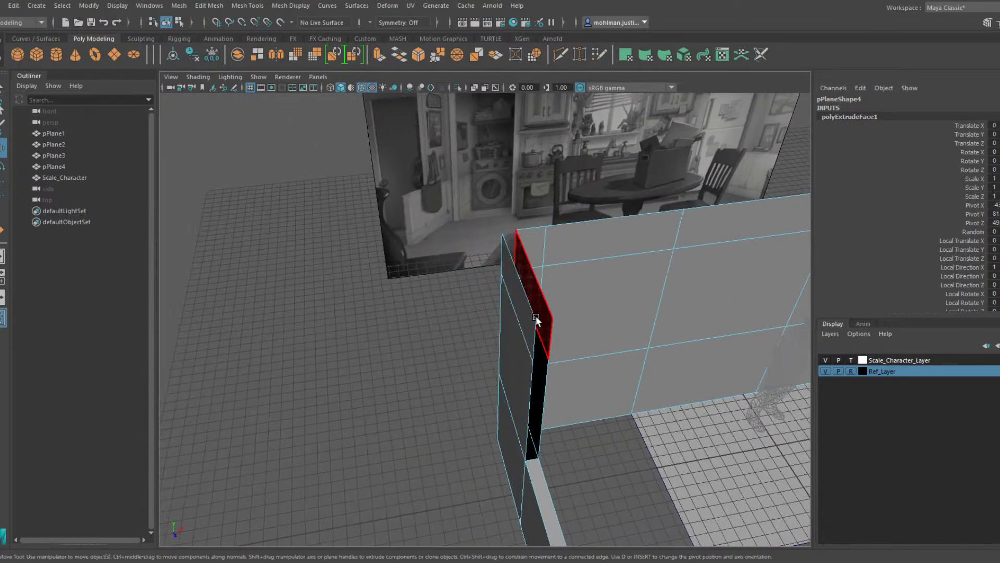
pyautogui.click(515, 339)
pyautogui.keyDown('shift'); pyautogui.click(501, 461); pyautogui.keyUp('shift')
pyautogui.keyDown('shift'); pyautogui.click(525, 508); pyautogui.keyUp('shift')
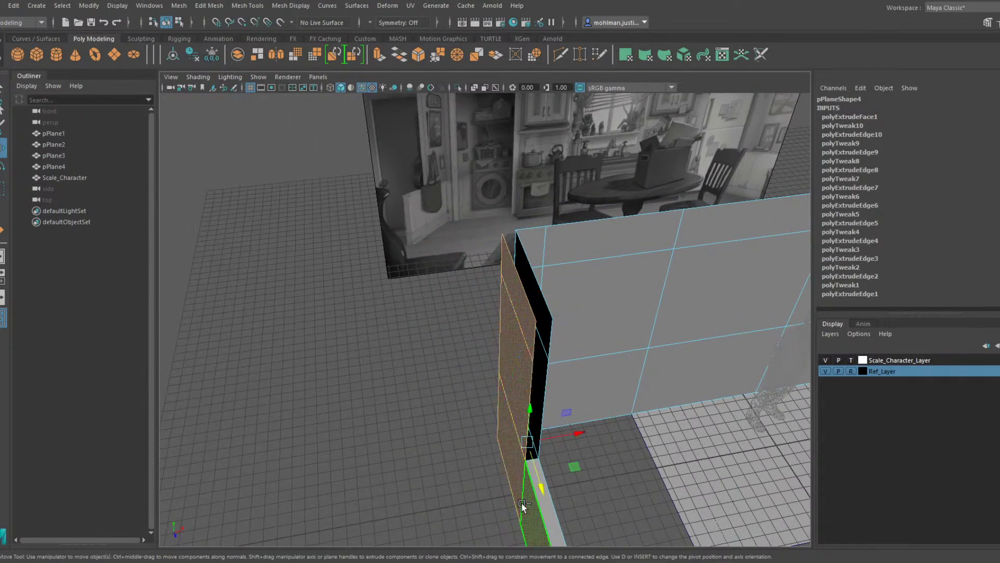
pyautogui.keyDown('alt'); pyautogui.moveTo(524, 508); pyautogui.dragTo(476, 442, button='middle'); pyautogui.keyUp('alt')
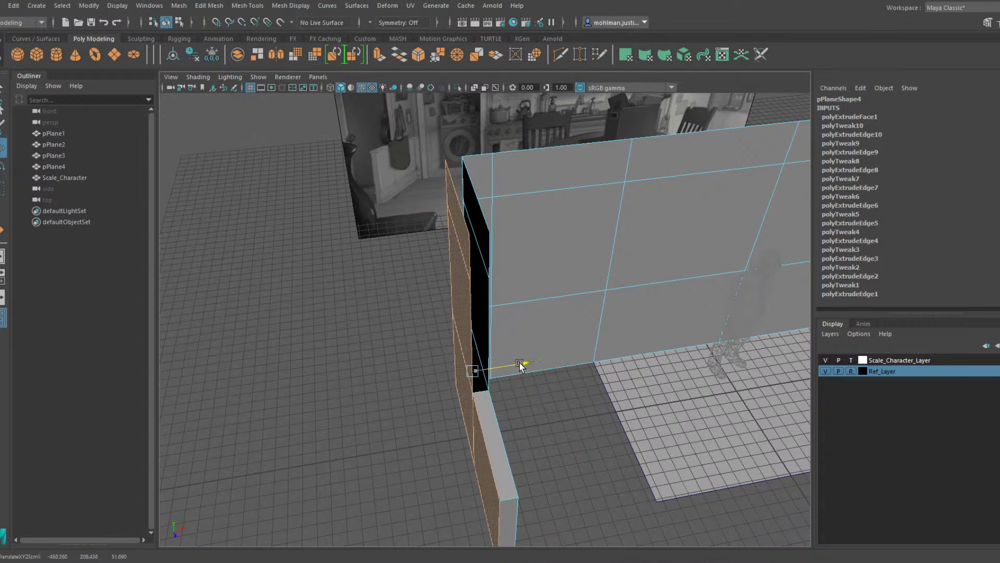
pyautogui.keyDown('alt'); pyautogui.moveTo(516, 364); pyautogui.dragTo(509, 365); pyautogui.keyUp('alt')
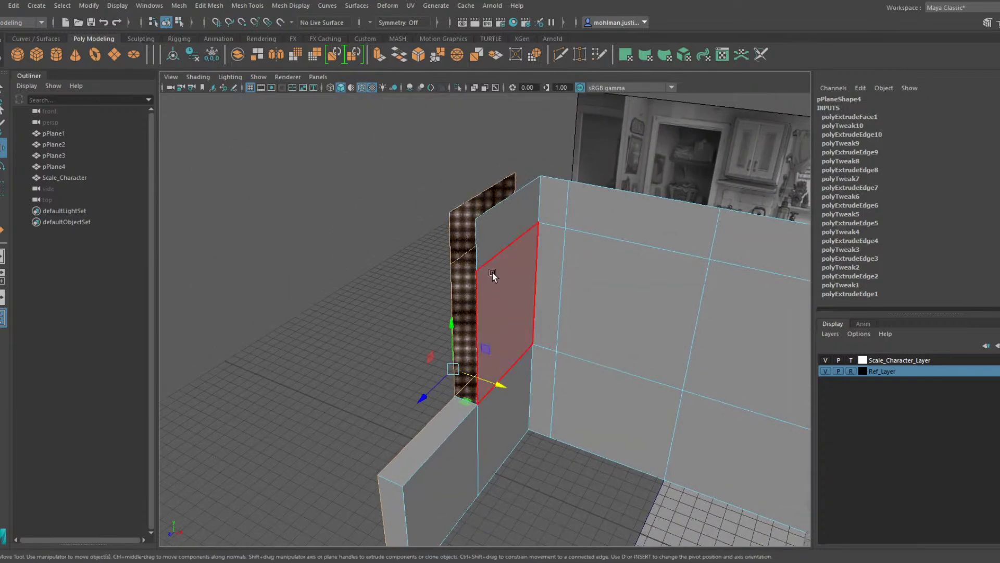
# Extrude the upper end edges of the left side wall and snap them to its outer faces to cap the end
pyautogui.click(476, 240)
pyautogui.keyDown('shift'); pyautogui.click(475, 346); pyautogui.keyUp('shift')
pyautogui.keyDown('shift'); pyautogui.moveTo(507, 331); pyautogui.dragTo(453, 233); pyautogui.keyUp('shift')
pyautogui.press('v')
pyautogui.keyDown('alt'); pyautogui.moveTo(577, 339); pyautogui.dragTo(467, 325, button='middle'); pyautogui.keyUp('alt')
pyautogui.scroll(-3, 467, 325)
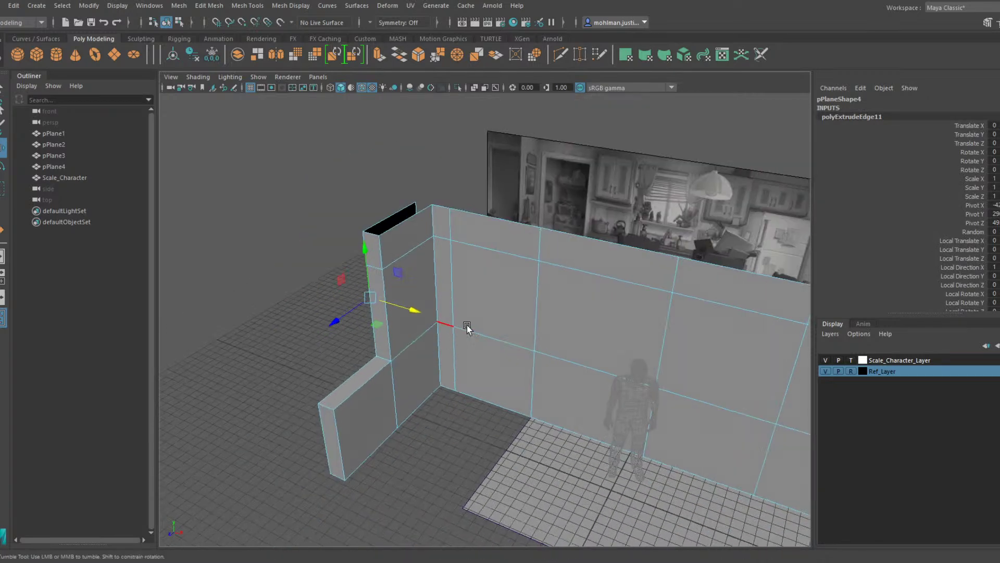
# Extrude the doorway faces of the back wall backward twice to form an adjoining room
pyautogui.keyDown('alt'); pyautogui.moveTo(467, 325); pyautogui.dragTo(487, 326); pyautogui.keyUp('alt')
pyautogui.click(498, 305)
pyautogui.keyDown('alt'); pyautogui.moveTo(484, 365); pyautogui.dragTo(527, 341); pyautogui.keyUp('alt')
pyautogui.hotkey('ctrl', 'e')
pyautogui.hotkey('ctrl', 'e')
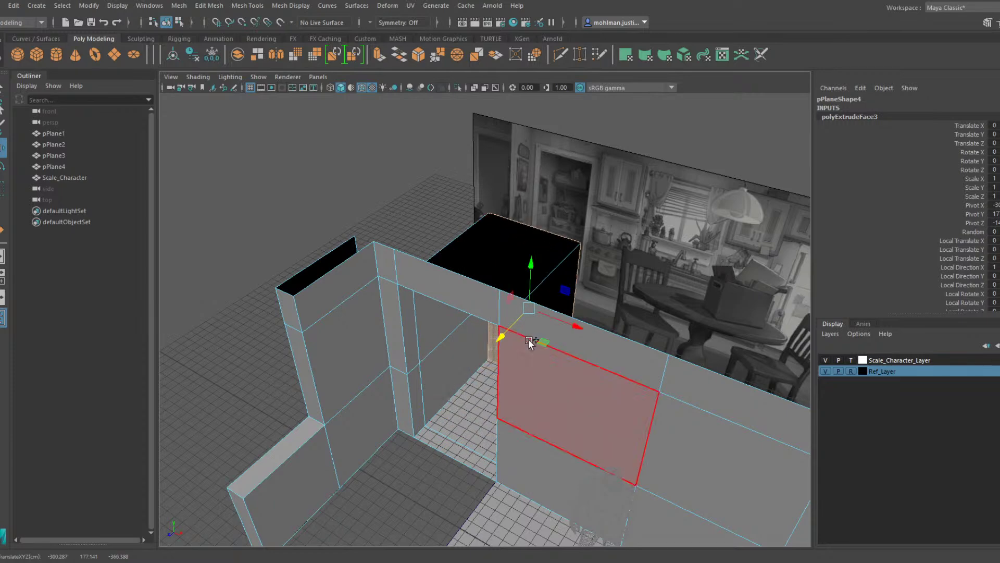
# Select the side faces of the adjoining room and extrude them outward to widen the room beyond the doorway
pyautogui.click(447, 381)
pyautogui.keyDown('shift'); pyautogui.click(441, 337); pyautogui.keyUp('shift')
pyautogui.keyDown('alt'); pyautogui.moveTo(444, 354); pyautogui.dragTo(501, 368); pyautogui.keyUp('alt')
pyautogui.keyDown('shift'); pyautogui.click(467, 355); pyautogui.keyUp('shift')
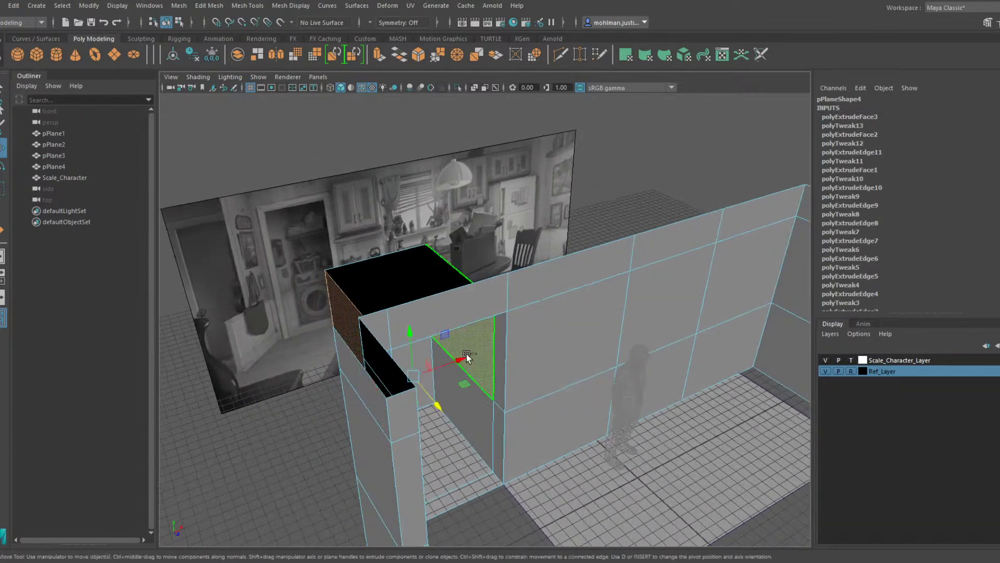
pyautogui.keyDown('shift'); pyautogui.click(471, 412); pyautogui.keyUp('shift')
pyautogui.keyDown('alt'); pyautogui.moveTo(503, 411); pyautogui.dragTo(450, 405); pyautogui.keyUp('alt')
pyautogui.hotkey('ctrl', 'e')
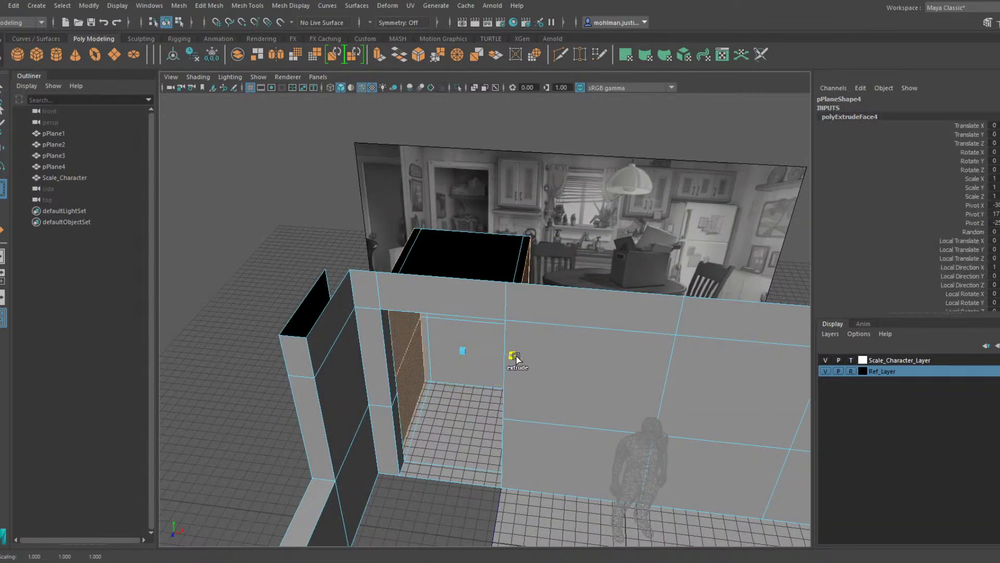
pyautogui.moveTo(512, 357); pyautogui.dragTo(452, 373)
pyautogui.press('r')
# Extrude the adjoining room's top faces upward and snap them to the height of the main walls
pyautogui.press('w')
pyautogui.press('v')
pyautogui.click(440, 339)
pyautogui.hotkey('ctrl', 'e')
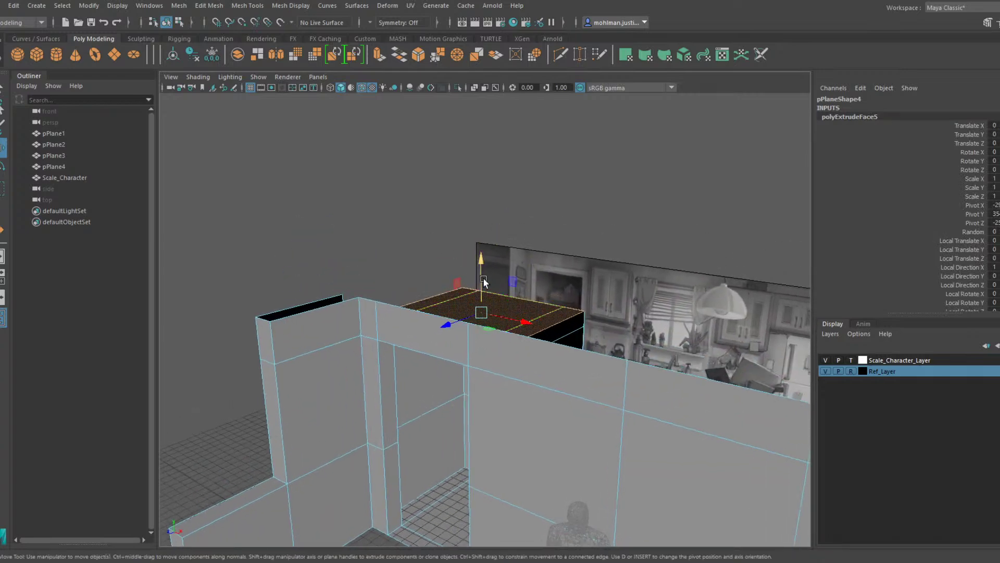
pyautogui.press('v')
pyautogui.moveTo(483, 280); pyautogui.dragTo(355, 292)
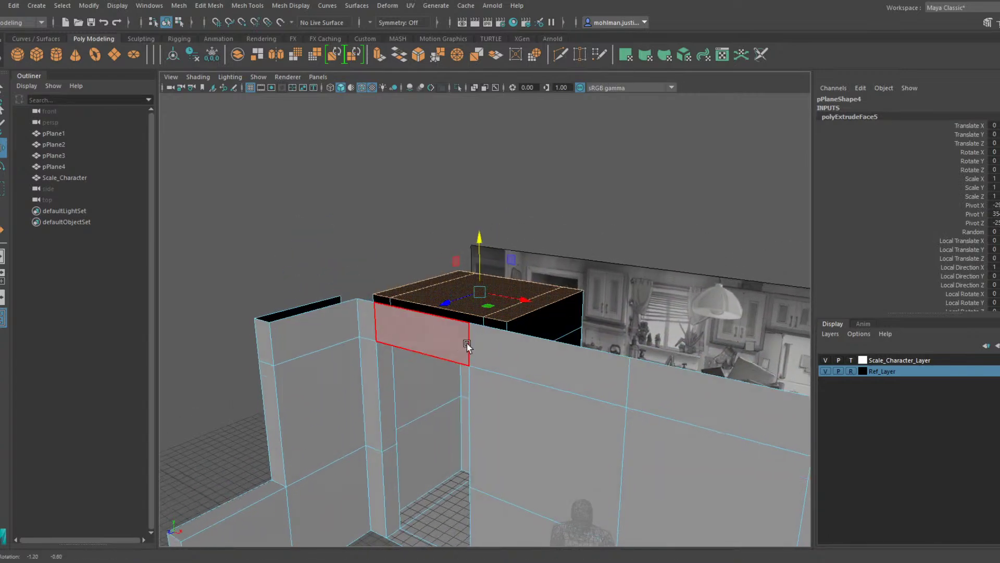
# Extrude the window face of the back wall backward and delete the recessed face to open the window
pyautogui.keyDown('alt'); pyautogui.moveTo(467, 343); pyautogui.dragTo(564, 403); pyautogui.keyUp('alt')
pyautogui.click(580, 344)
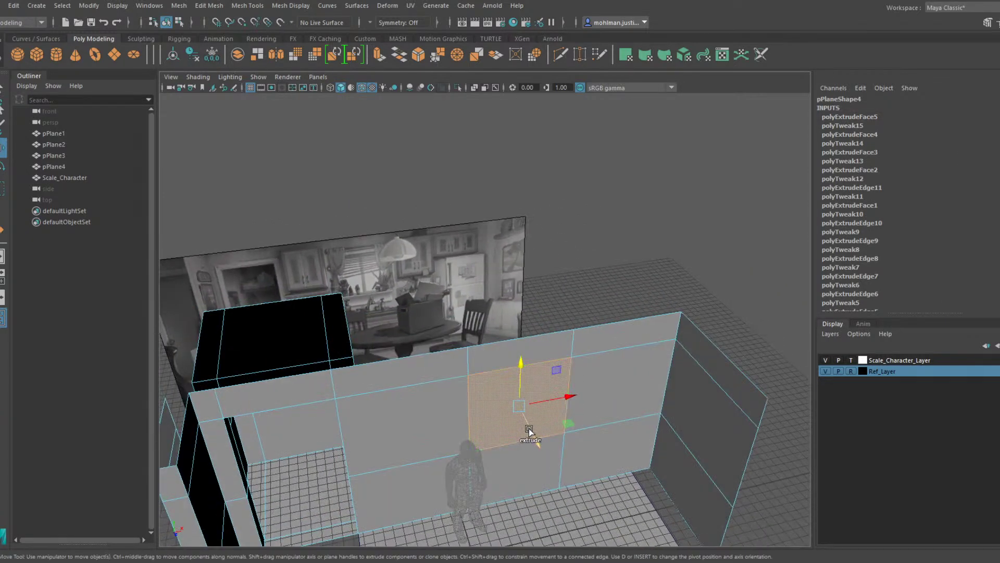
pyautogui.keyDown('shift'); pyautogui.moveTo(529, 430); pyautogui.dragTo(529, 416); pyautogui.keyUp('shift')
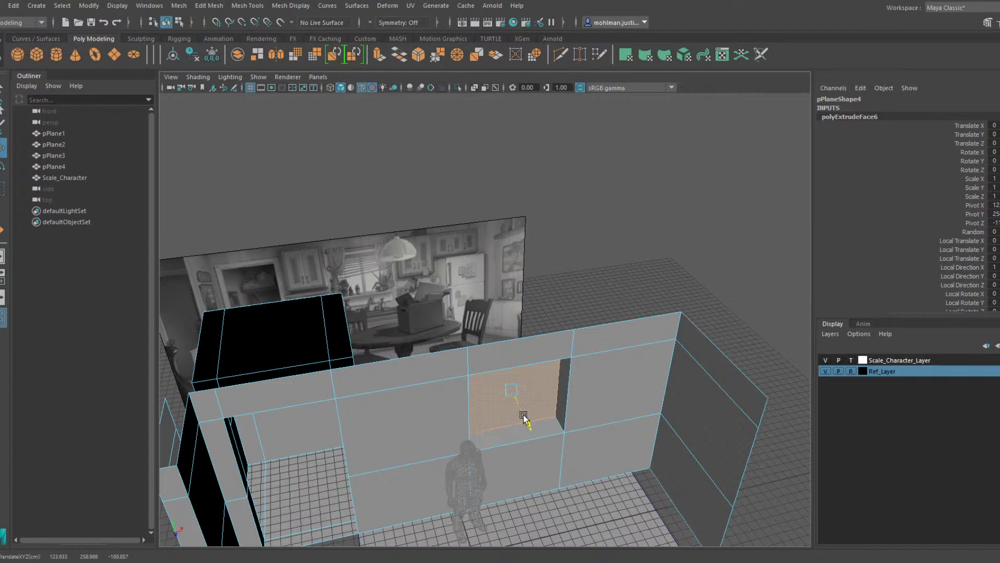
pyautogui.press('Delete')
# Delete the floor faces of the adjoining room and its doorway
pyautogui.keyDown('alt'); pyautogui.moveTo(503, 393); pyautogui.dragTo(461, 342); pyautogui.keyUp('alt')
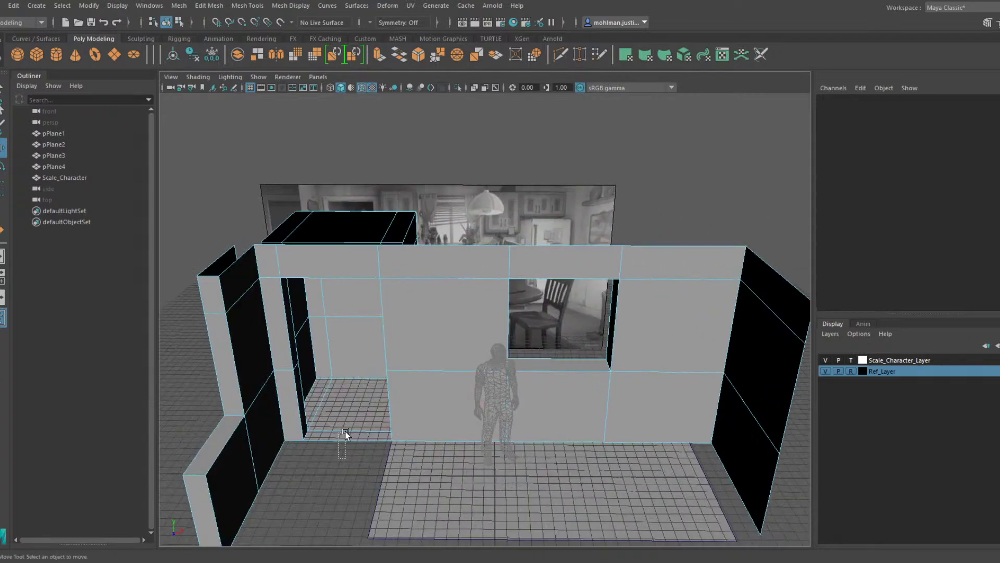
pyautogui.click(329, 396)
pyautogui.keyDown('alt'); pyautogui.moveTo(329, 396); pyautogui.dragTo(390, 404); pyautogui.keyUp('alt')
pyautogui.press('Delete')
pyautogui.click(358, 419)
pyautogui.press('Delete')
pyautogui.click(357, 354)
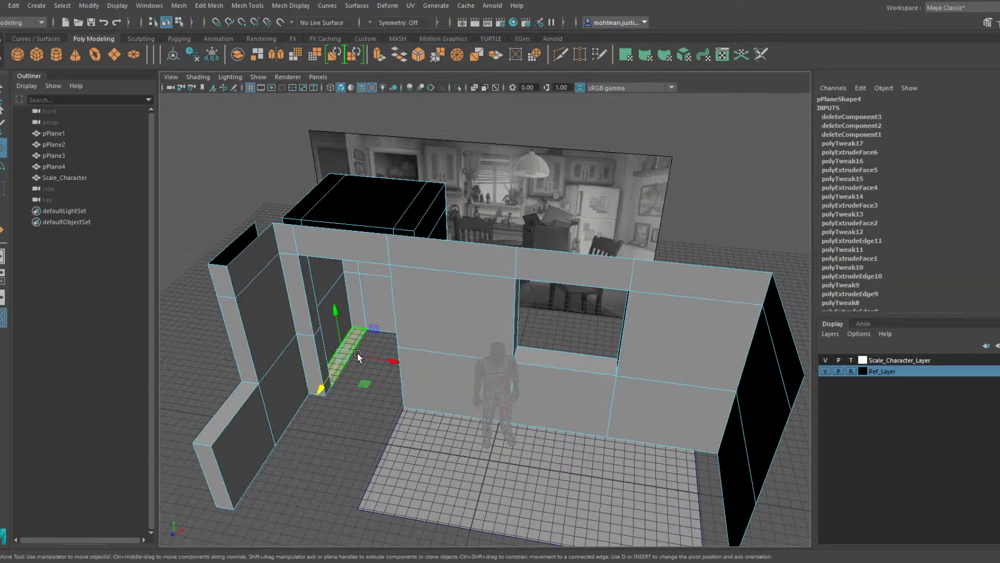
pyautogui.press('Delete')
pyautogui.keyDown('alt'); pyautogui.moveTo(421, 367); pyautogui.dragTo(469, 333); pyautogui.keyUp('alt')
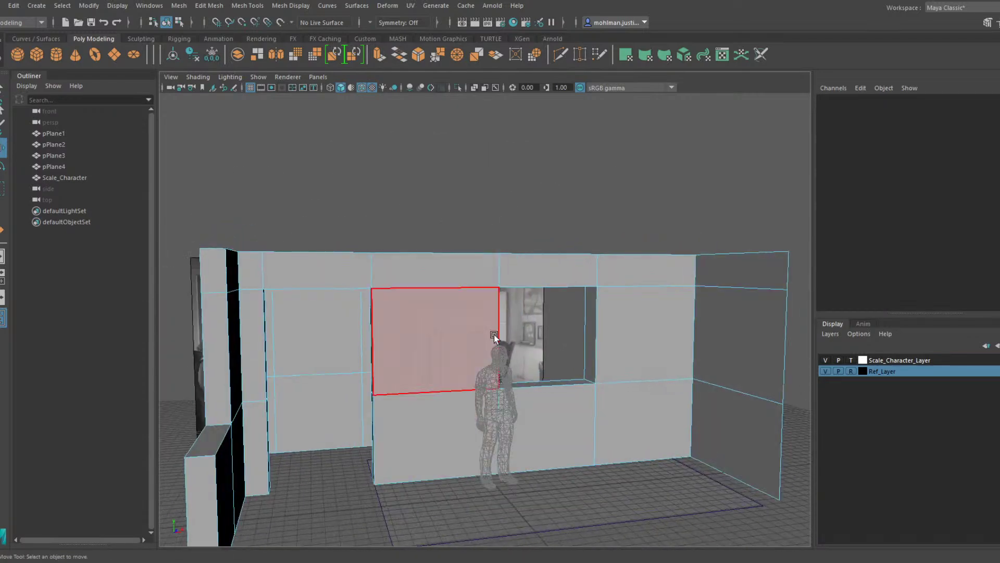
# Return the wall mesh to object mode and clear the selection
pyautogui.click(650, 297)
pyautogui.keyDown('alt'); pyautogui.moveTo(650, 297); pyautogui.dragTo(426, 368); pyautogui.keyUp('alt')
pyautogui.click(265, 198)
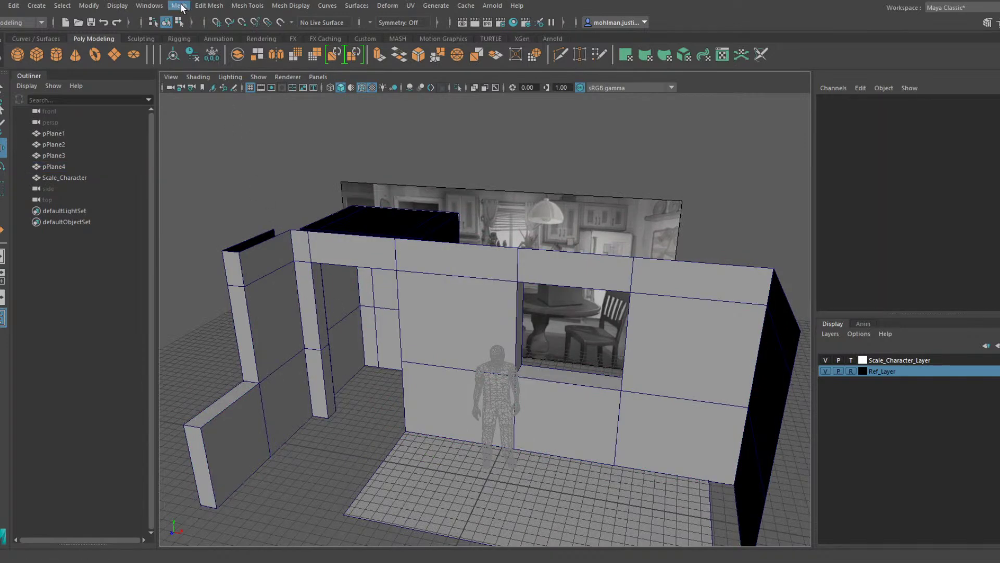
# Hide the grid in the perspective viewport
pyautogui.click(122, 7)
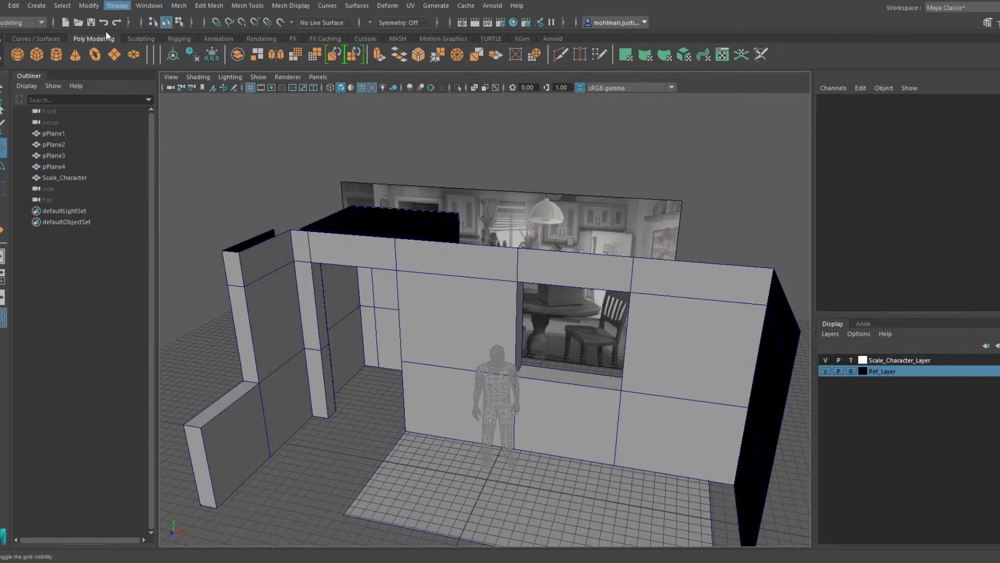
pyautogui.click(105, 31)
pyautogui.moveTo(319, 160)
pyautogui.keyDown('alt'); pyautogui.mouseDown()
pyautogui.moveTo(355, 183)
pyautogui.moveTo(322, 173)
pyautogui.mouseUp(); pyautogui.keyUp('alt')
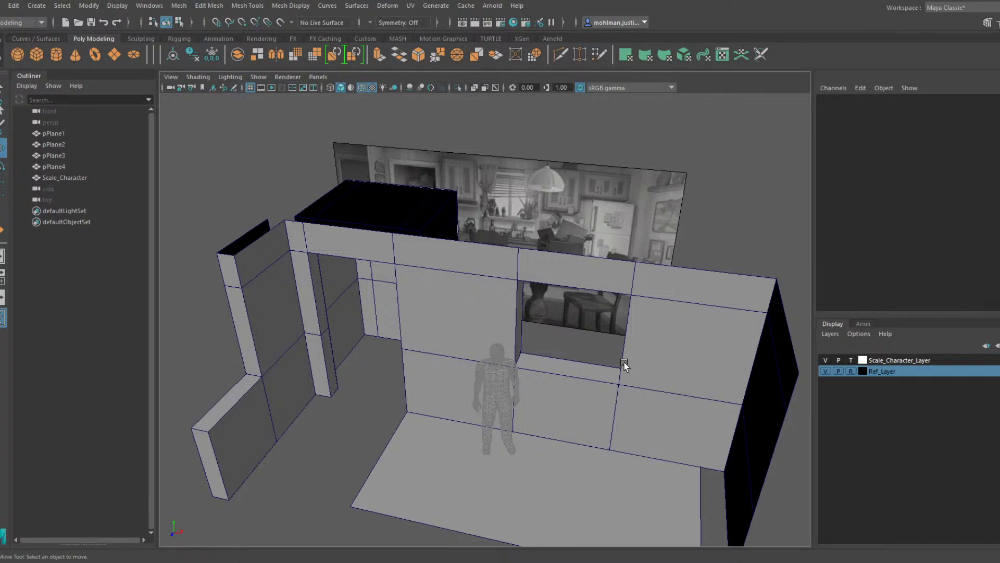
# Merge the overlapping vertices of the wall mesh
pyautogui.keyDown('alt'); pyautogui.moveTo(624, 361); pyautogui.dragTo(667, 308); pyautogui.keyUp('alt')
pyautogui.click(667, 307)
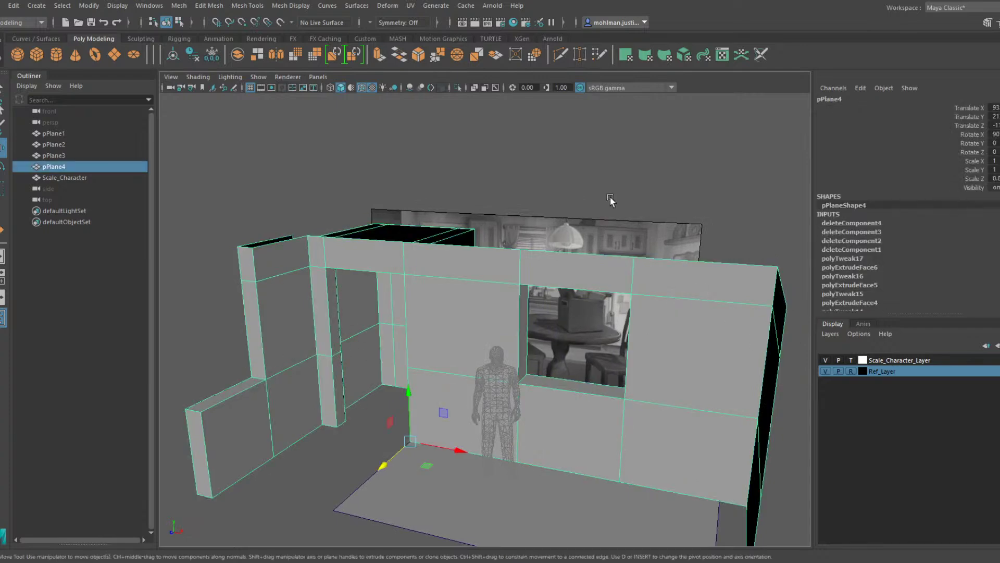
pyautogui.click(209, 5)
pyautogui.click(227, 128)
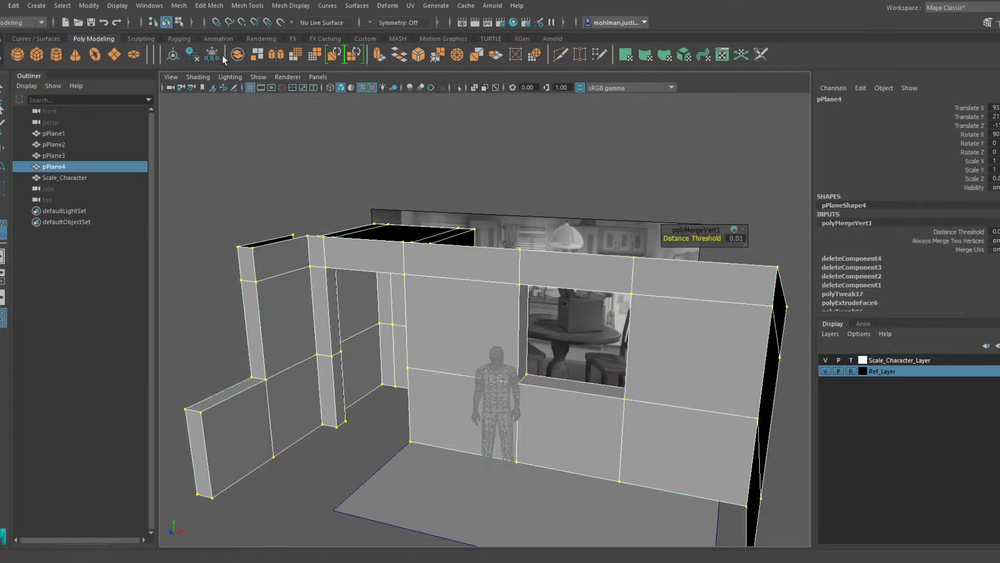
# Delete the wall mesh's construction history, centre its pivot and return to object mode
pyautogui.click(194, 56)
pyautogui.keyDown('alt'); pyautogui.moveTo(358, 163); pyautogui.dragTo(415, 210); pyautogui.keyUp('alt')
pyautogui.press('w')
pyautogui.click(434, 151)
pyautogui.click(437, 213)
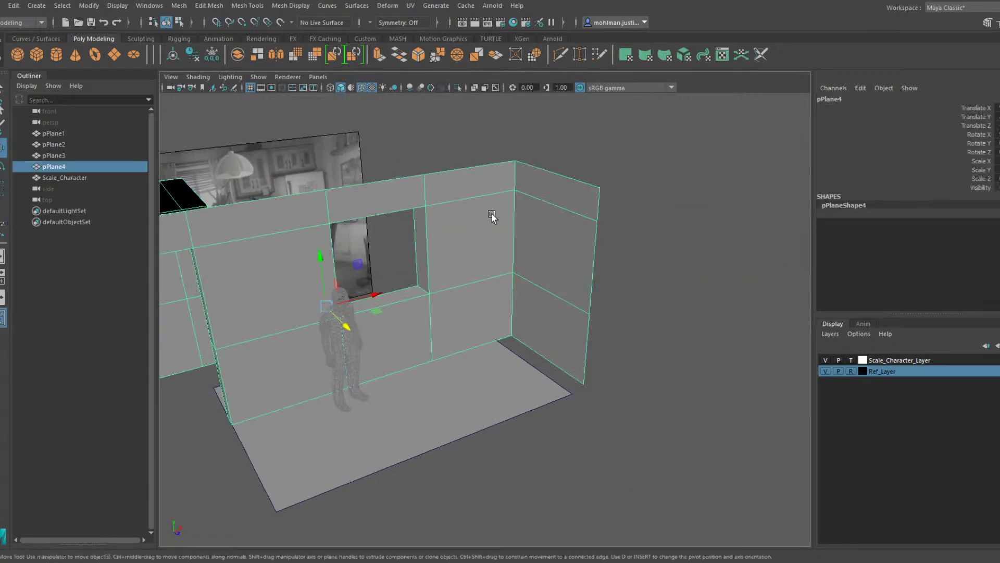
pyautogui.keyDown('alt'); pyautogui.moveTo(492, 213); pyautogui.dragTo(499, 263); pyautogui.keyUp('alt')
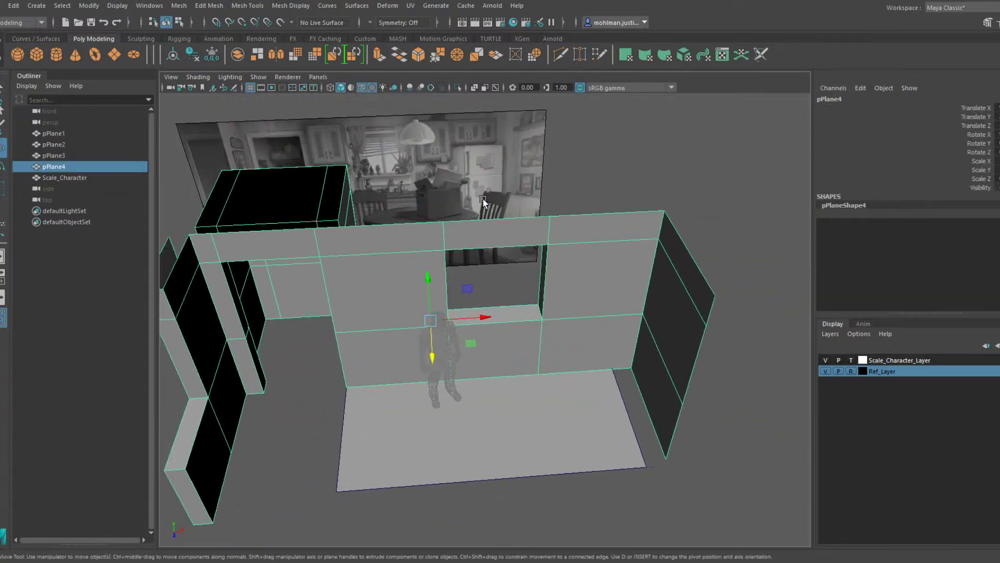
pyautogui.keyDown('alt'); pyautogui.moveTo(483, 199); pyautogui.dragTo(548, 292); pyautogui.keyUp('alt')
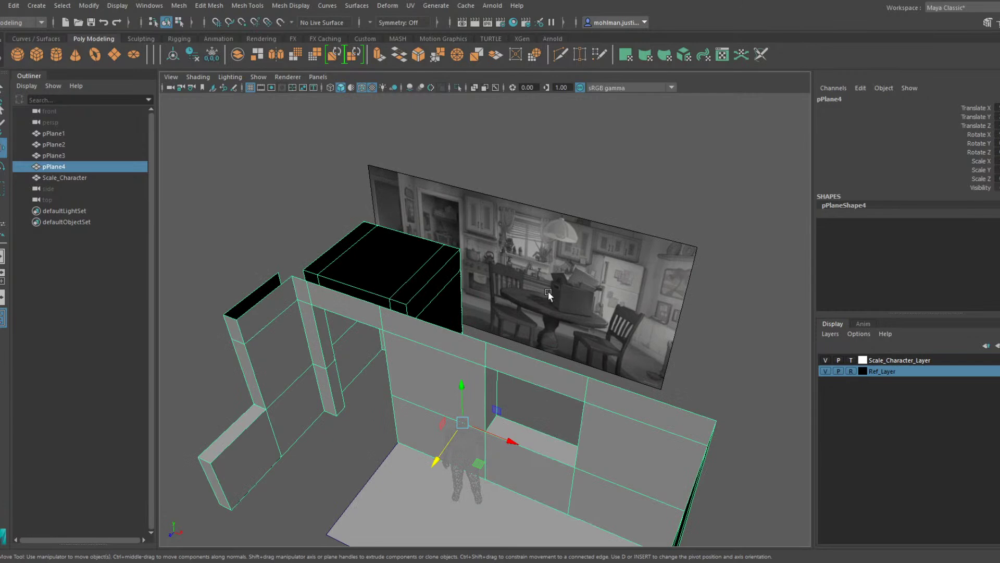
# Make Ref_Layer selectable, then move the reference image plane sideways beyond the room's right wall and scale it up
pyautogui.click(851, 371)
pyautogui.click(627, 306)
pyautogui.moveTo(558, 288); pyautogui.dragTo(516, 259)
pyautogui.press('r')
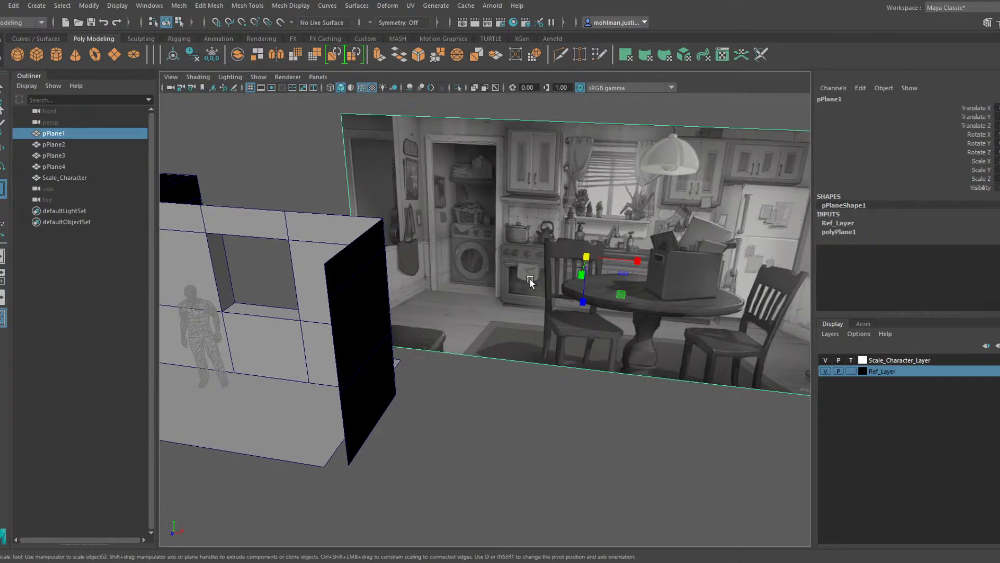
pyautogui.keyDown('alt'); pyautogui.moveTo(527, 254); pyautogui.dragTo(530, 266); pyautogui.keyUp('alt')
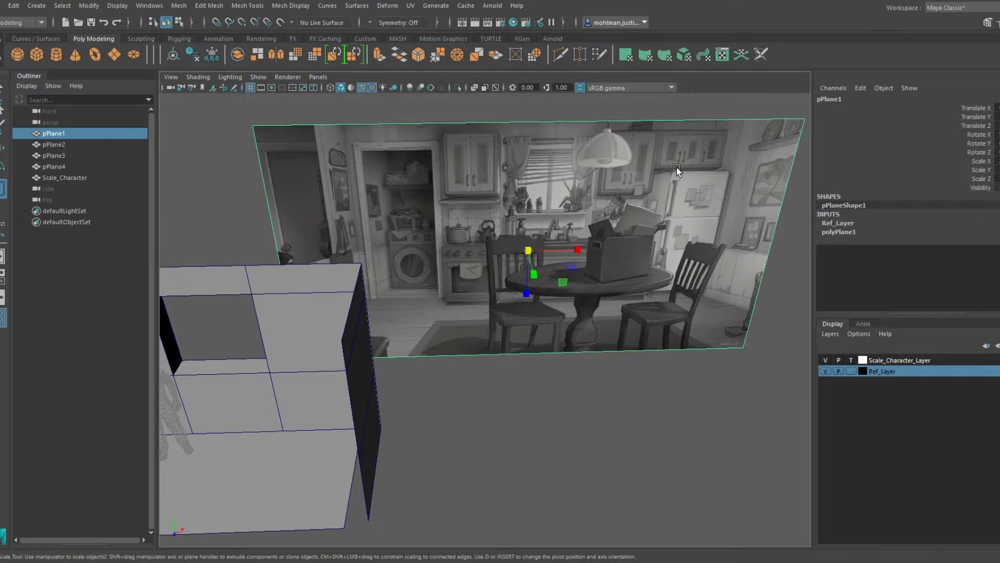
pyautogui.keyDown('alt'); pyautogui.moveTo(678, 170); pyautogui.dragTo(664, 221); pyautogui.keyUp('alt')
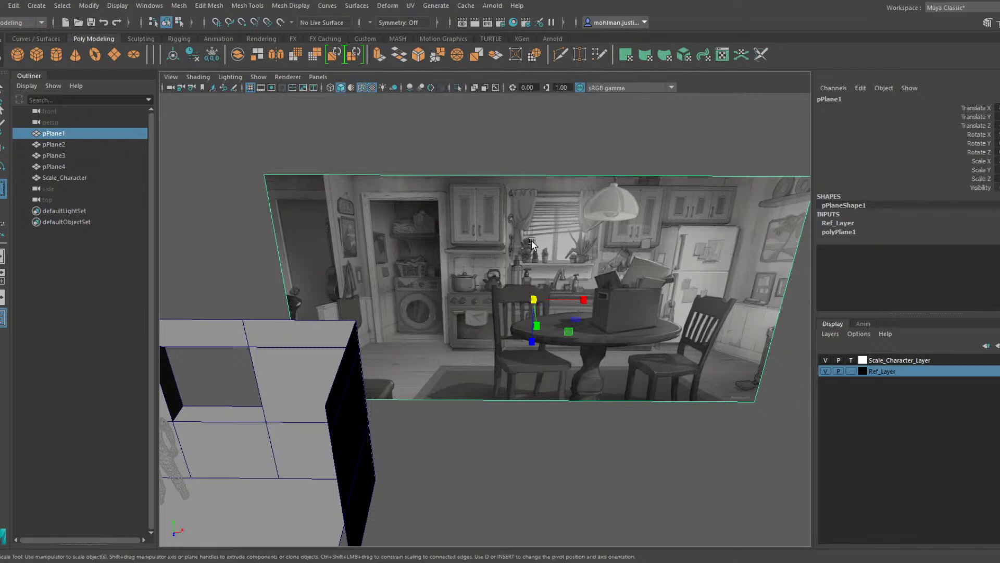
pyautogui.scroll(-6, 532, 243)
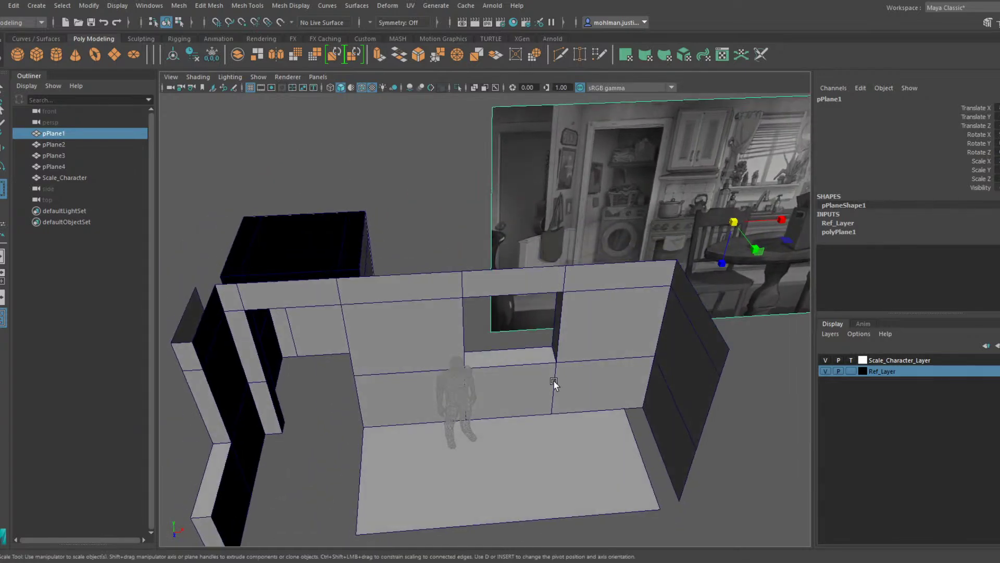
# Create a polygon cube on the floor beside the scale character and snap its pivot to the bottom front corner
pyautogui.click(37, 54)
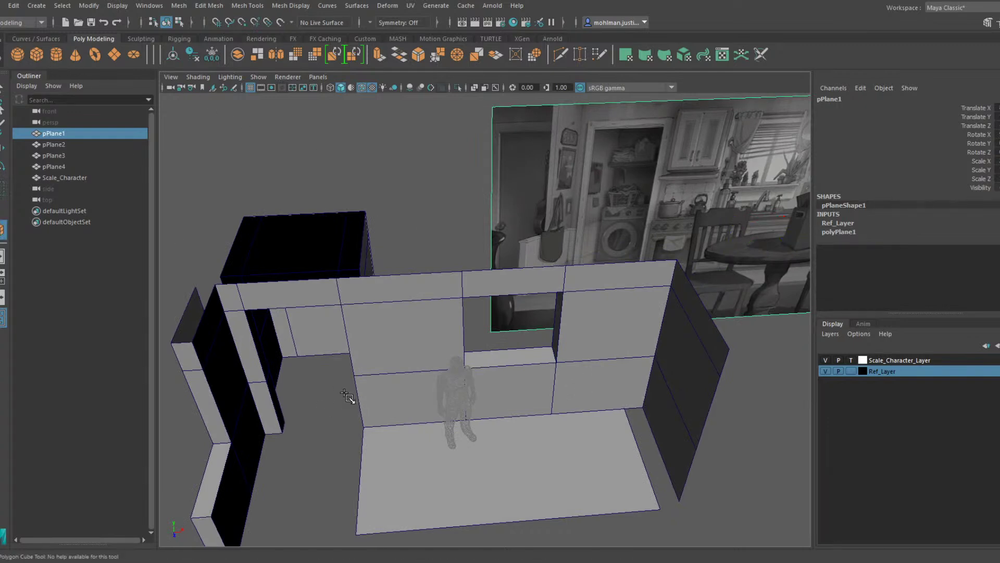
pyautogui.moveTo(372, 429); pyautogui.dragTo(402, 374)
pyautogui.press('d')
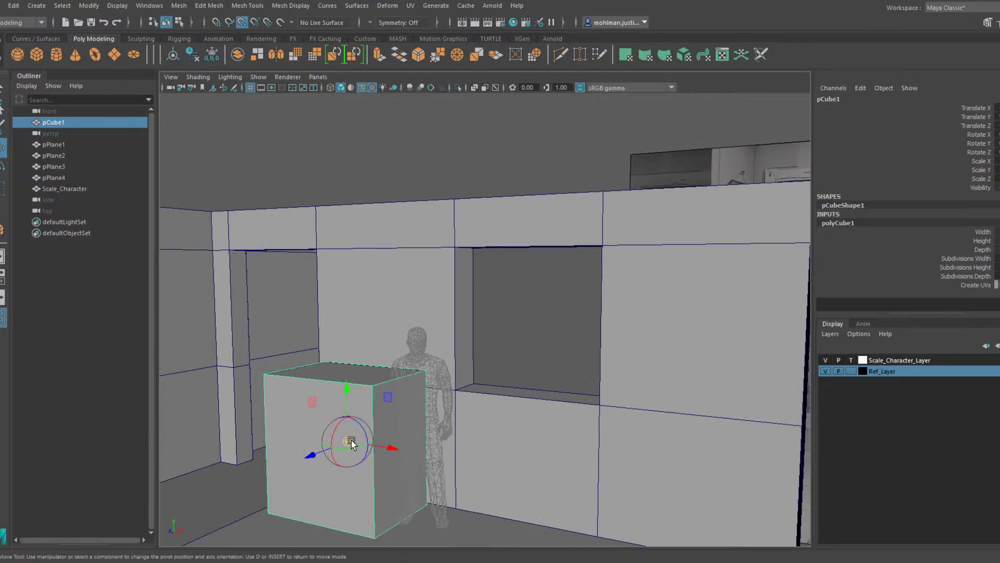
pyautogui.moveTo(349, 440); pyautogui.dragTo(383, 555)
# Scale the cube from its corner pivot and position it on the floor near the doorway end of the back wall
pyautogui.press('r')
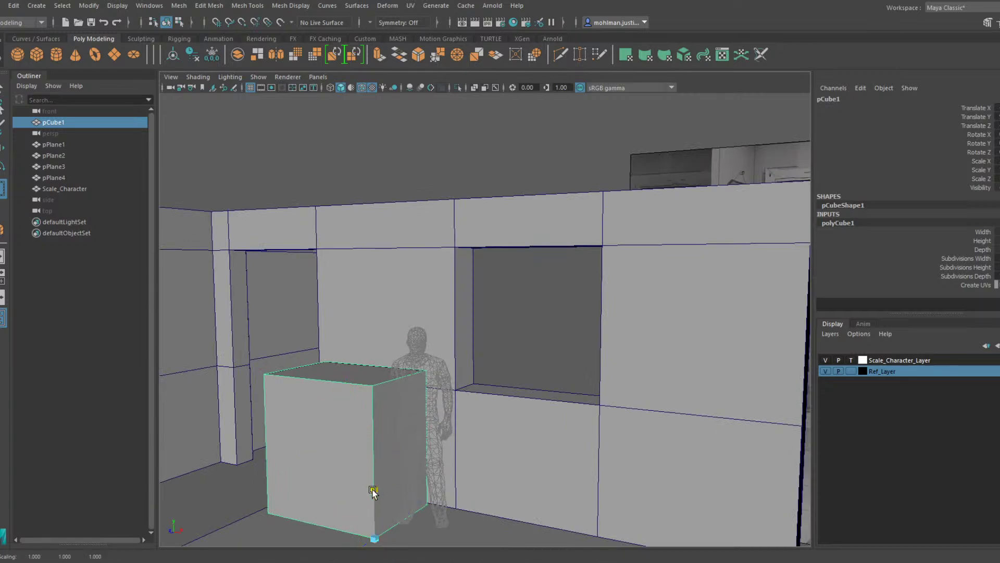
pyautogui.moveTo(376, 489); pyautogui.dragTo(514, 476)
pyautogui.press('w')
pyautogui.press('r')
pyautogui.press('w')
pyautogui.keyDown('alt'); pyautogui.moveTo(651, 320); pyautogui.dragTo(512, 407, button='middle'); pyautogui.keyUp('alt')
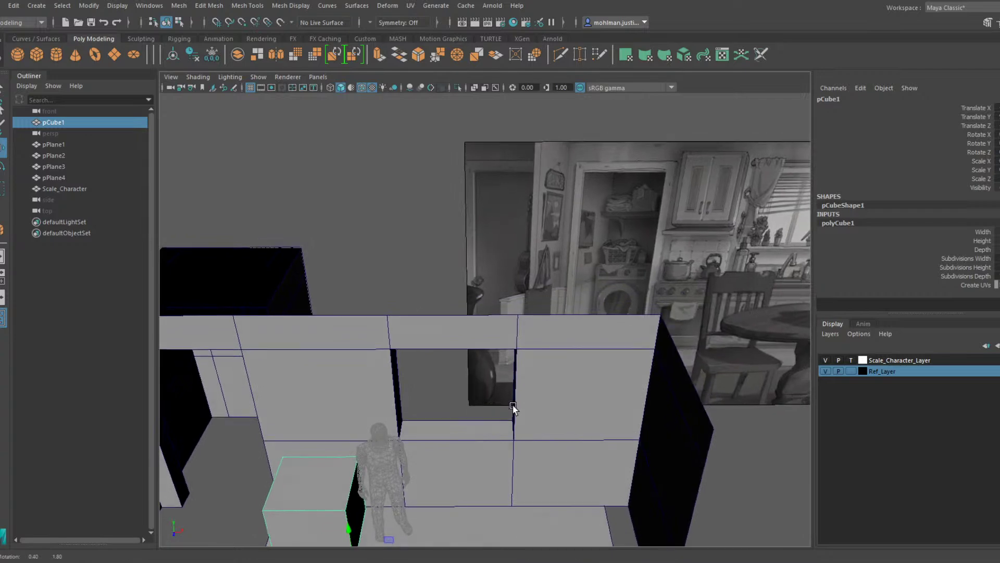
pyautogui.keyDown('alt'); pyautogui.moveTo(404, 431); pyautogui.dragTo(602, 402, button='middle'); pyautogui.keyUp('alt')
pyautogui.keyDown('alt'); pyautogui.moveTo(603, 404); pyautogui.dragTo(473, 440); pyautogui.keyUp('alt')
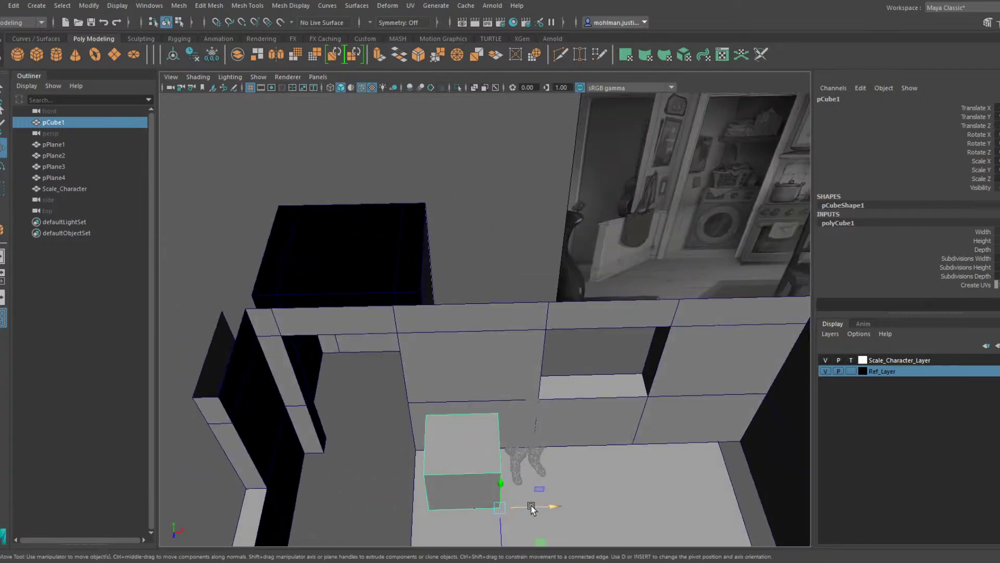
pyautogui.keyDown('alt'); pyautogui.moveTo(411, 386); pyautogui.dragTo(415, 362); pyautogui.keyUp('alt')
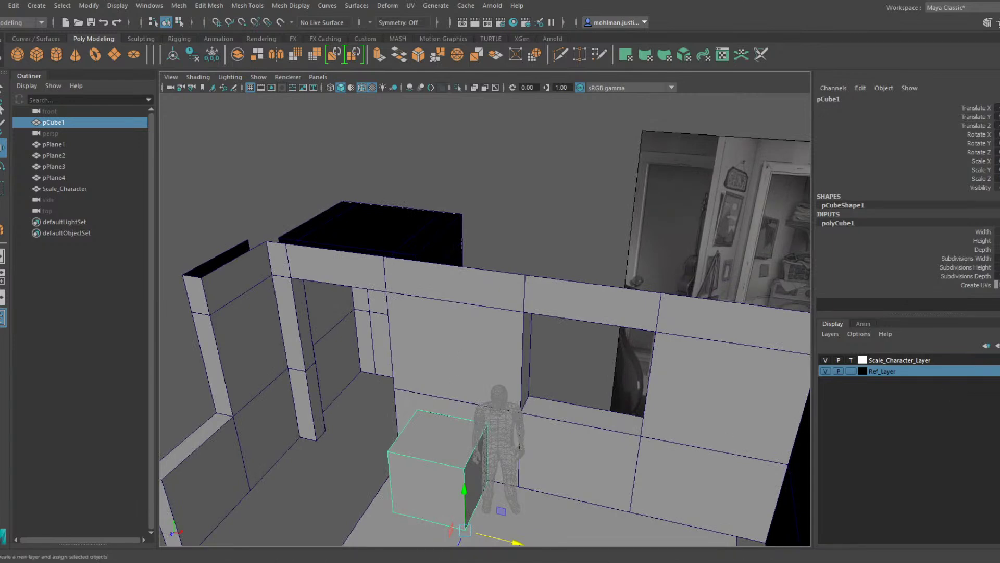
# Assign the cube to a new black display layer named Large_Props_Layer and hide that layer
pyautogui.click(999, 346)
pyautogui.click(877, 382)
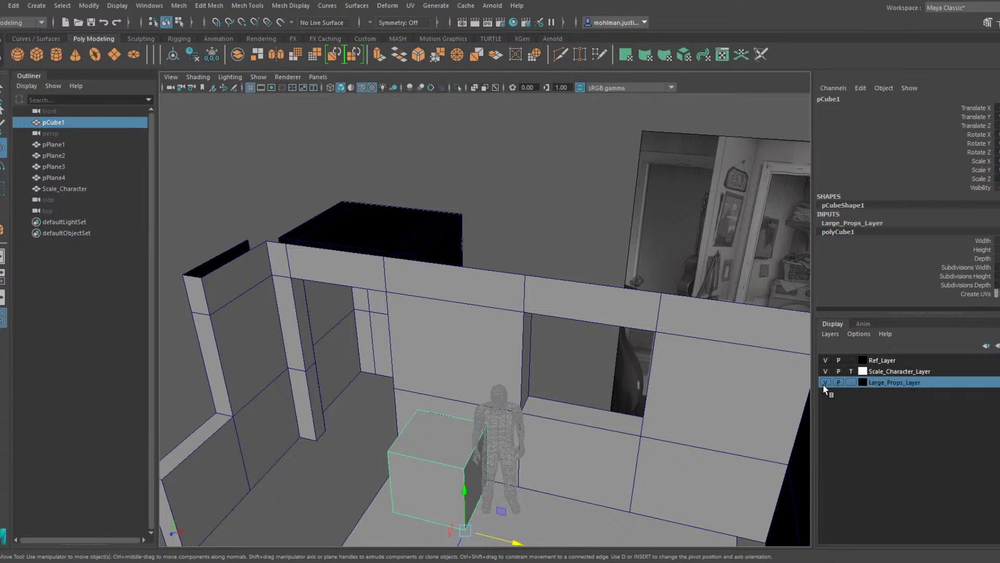
pyautogui.click(825, 383)
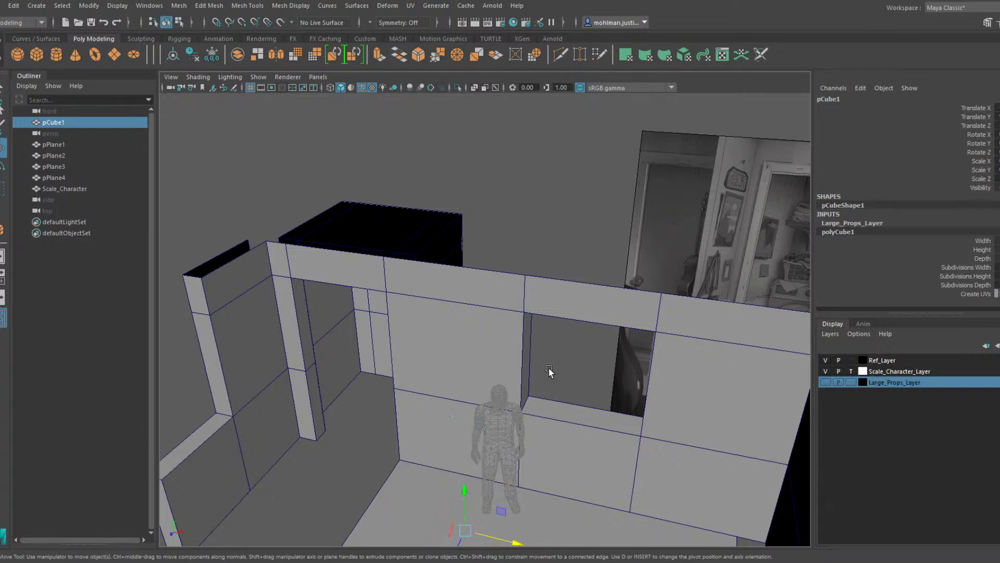
pyautogui.keyDown('alt'); pyautogui.moveTo(549, 370); pyautogui.dragTo(519, 287, button='middle'); pyautogui.keyUp('alt')
# Select the wall and floor meshes and assign them to a new black display layer named Structures_Layer
pyautogui.click(606, 373)
pyautogui.moveTo(400, 432); pyautogui.dragTo(445, 310)
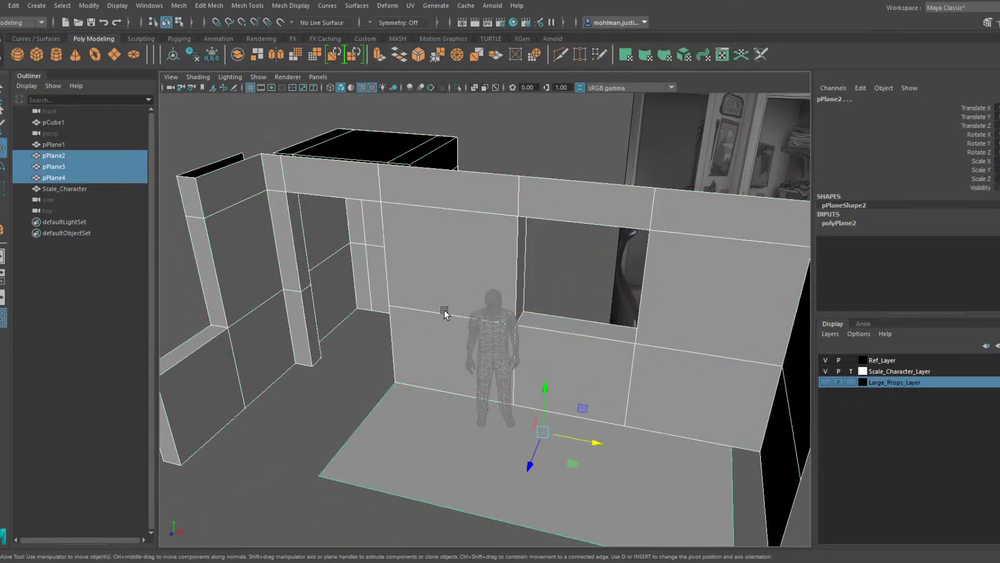
pyautogui.click(999, 345)
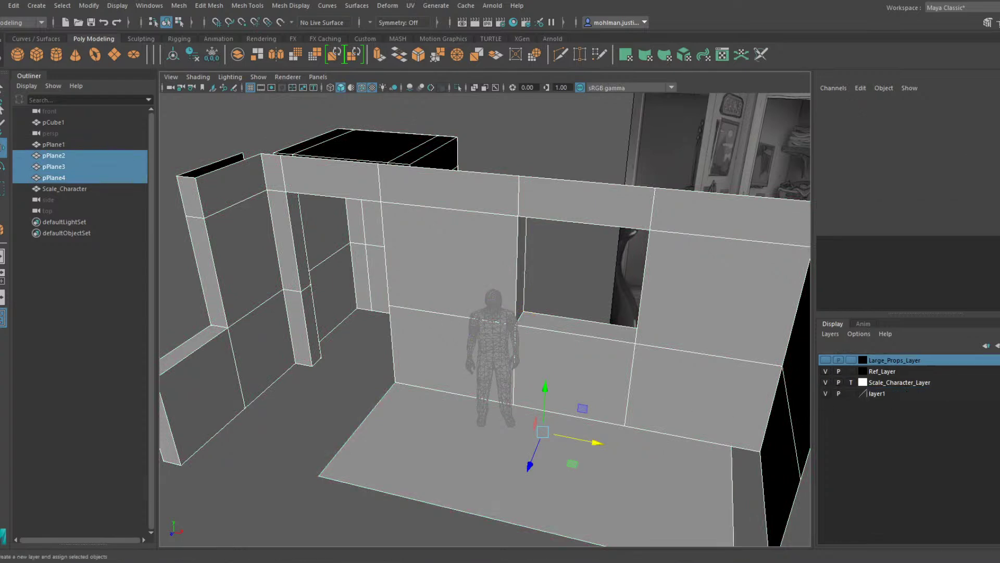
pyautogui.click(883, 396)
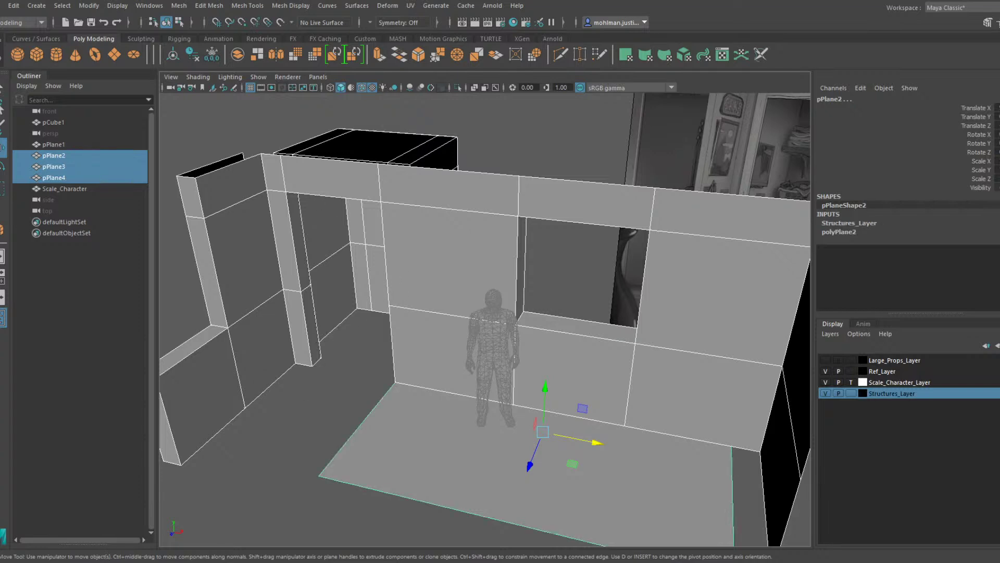
# Toggle Ref_Layer's visibility off and on, and set the layer back to reference mode
pyautogui.click(823, 370)
pyautogui.click(573, 295)
pyautogui.scroll(-3, 583, 302)
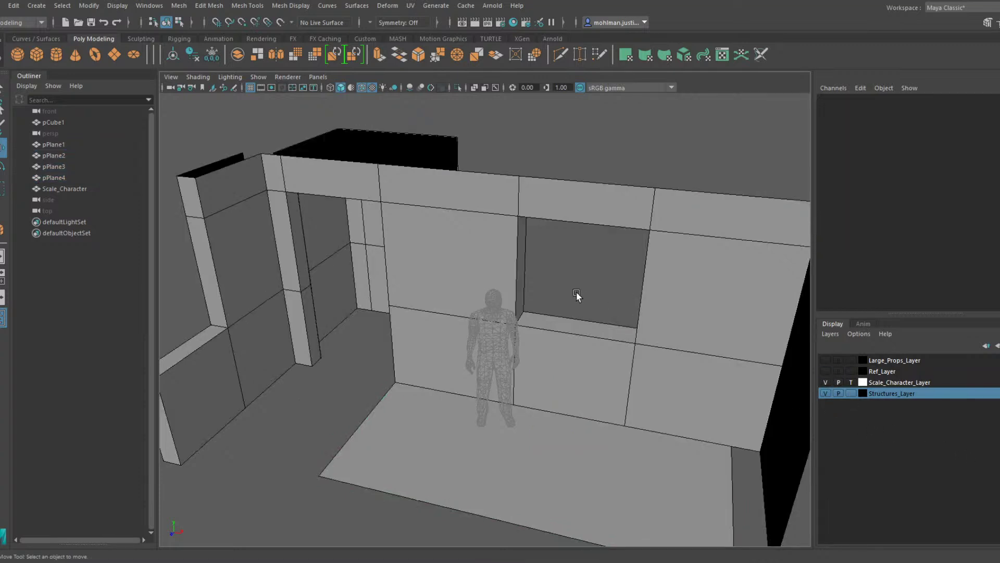
pyautogui.keyDown('alt'); pyautogui.moveTo(593, 311); pyautogui.dragTo(781, 384); pyautogui.keyUp('alt')
pyautogui.click(825, 371)
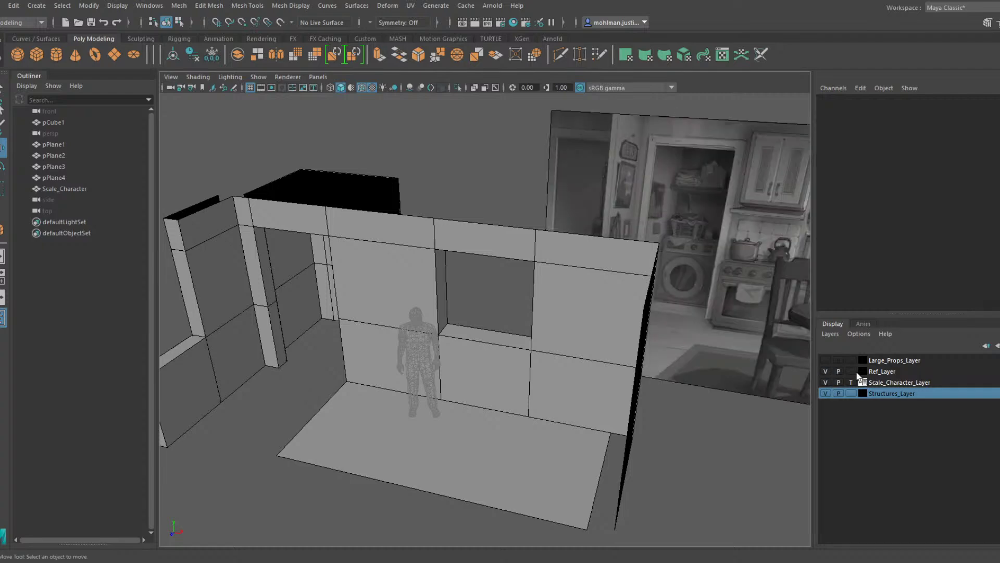
pyautogui.click(825, 370)
pyautogui.click(826, 371)
pyautogui.keyDown('alt'); pyautogui.moveTo(599, 333); pyautogui.dragTo(616, 346); pyautogui.keyUp('alt')
# Slide the duplicate floor plane aside and delete it
pyautogui.click(616, 372)
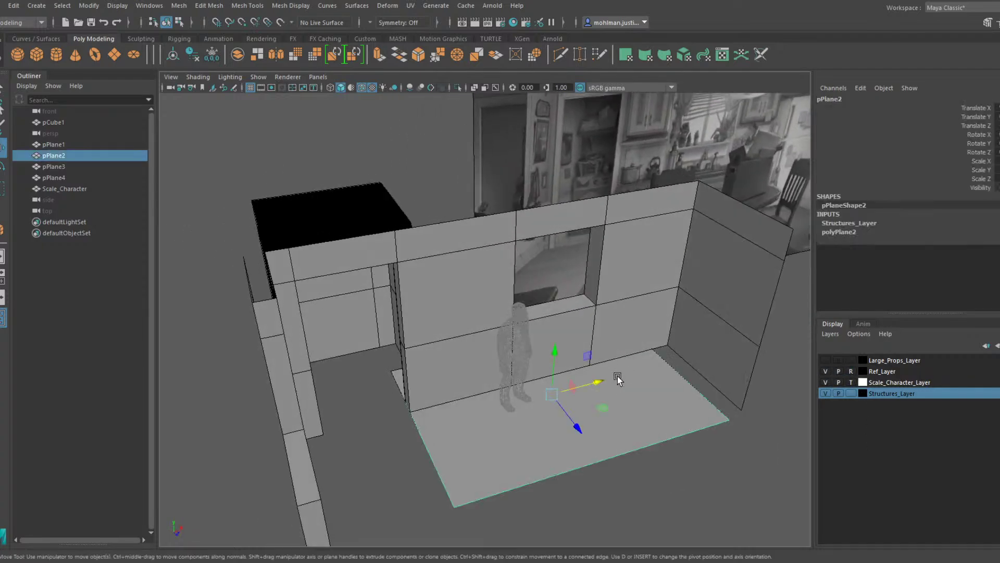
pyautogui.keyDown('alt'); pyautogui.moveTo(616, 380); pyautogui.dragTo(432, 350); pyautogui.keyUp('alt')
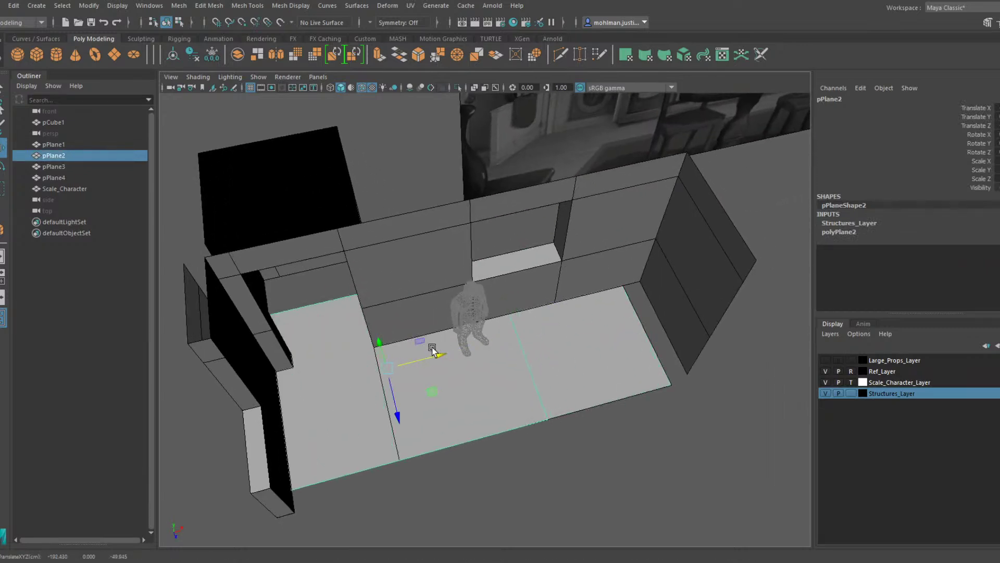
pyautogui.press('Delete')
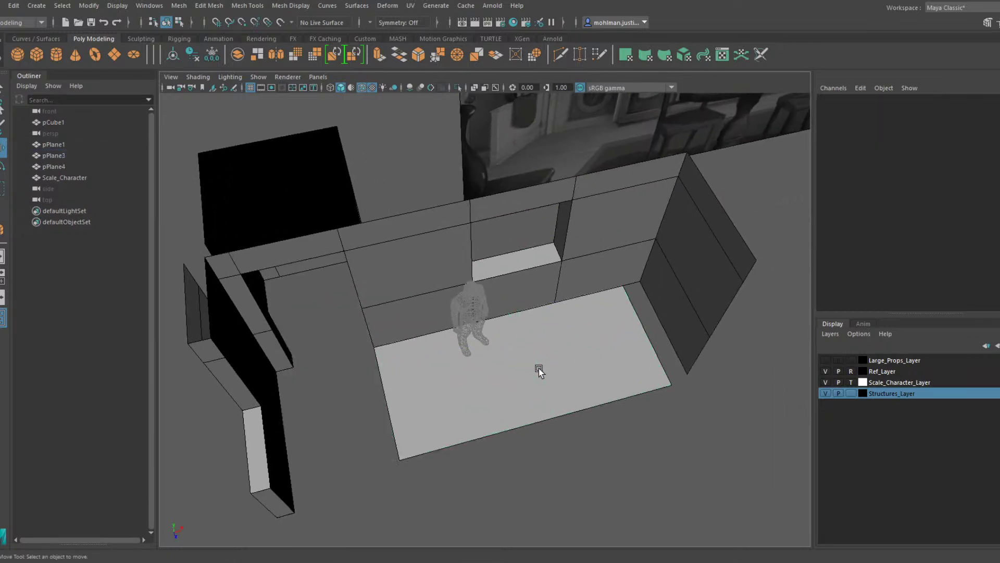
# Extend the remaining floor plane by snapping its two side edges to the right and left walls
pyautogui.click(600, 371)
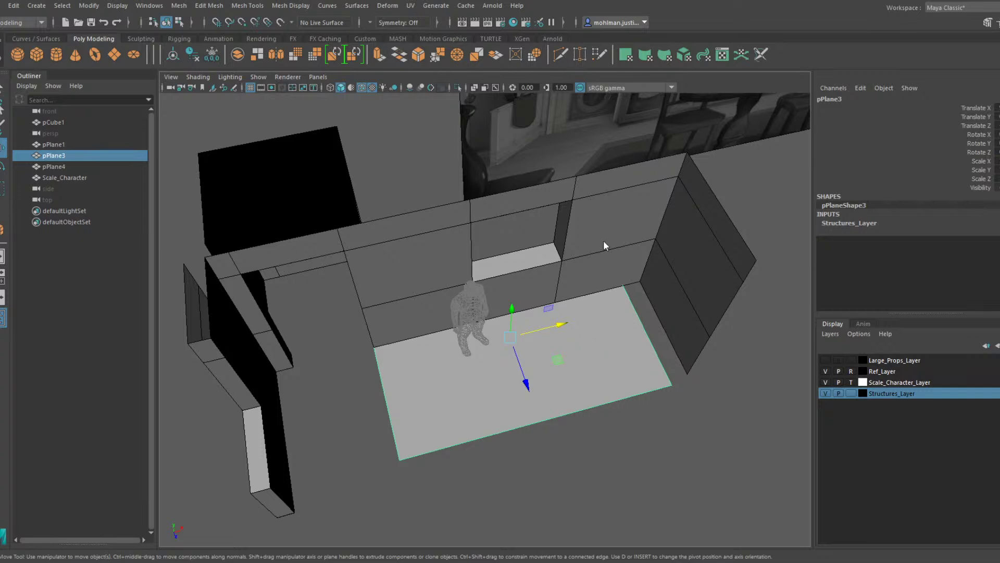
pyautogui.press('F10')
pyautogui.click(644, 328)
pyautogui.moveTo(654, 299); pyautogui.dragTo(659, 277)
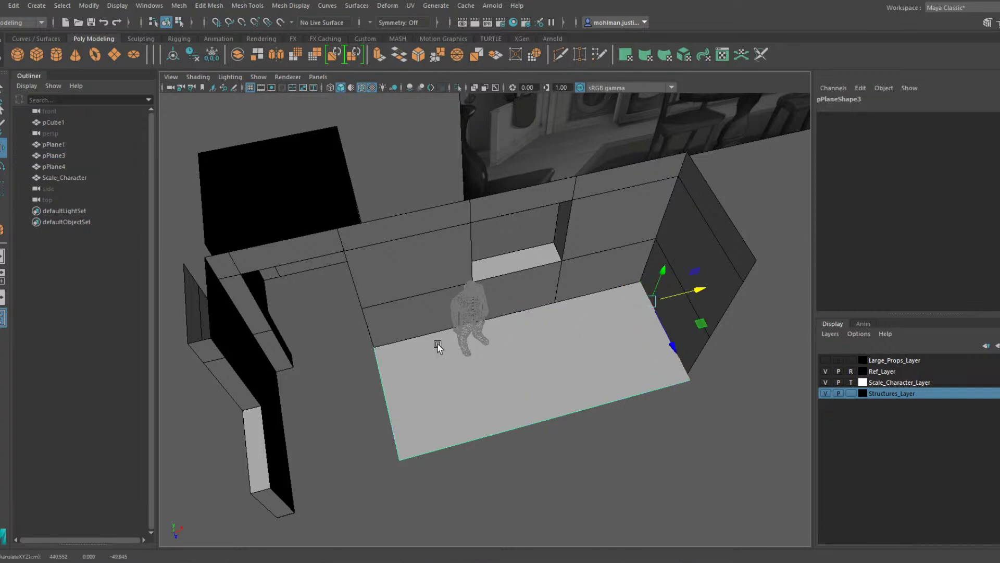
pyautogui.click(382, 384)
pyautogui.moveTo(426, 359); pyautogui.dragTo(284, 374)
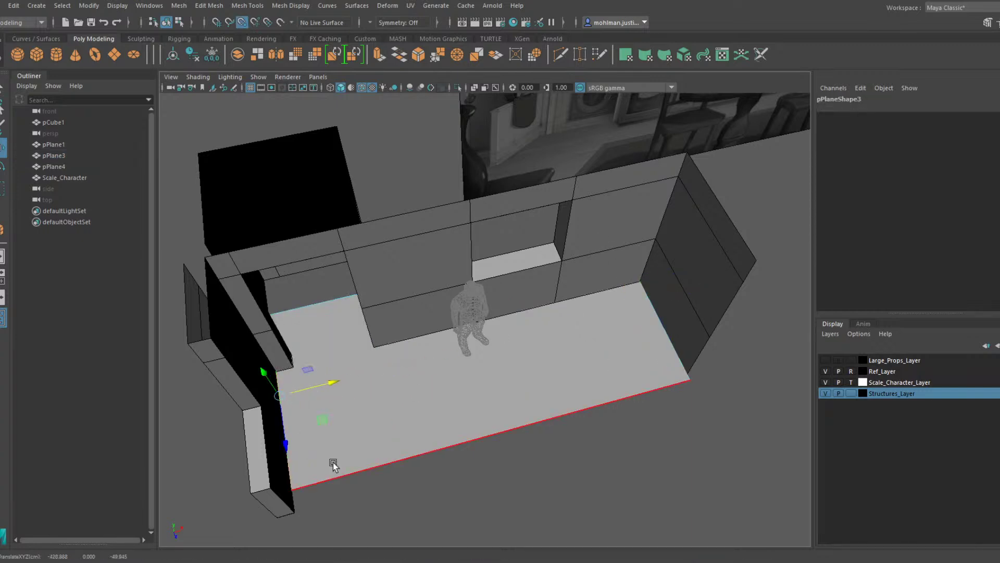
# Move the floor plane's front edge forward to the end of the left wall and return to object mode
pyautogui.click(373, 472)
pyautogui.moveTo(512, 476); pyautogui.dragTo(519, 498)
pyautogui.press('F8')
# Extend the right wall by moving its three front edges forward to line up with the floor's front edge
pyautogui.click(708, 281)
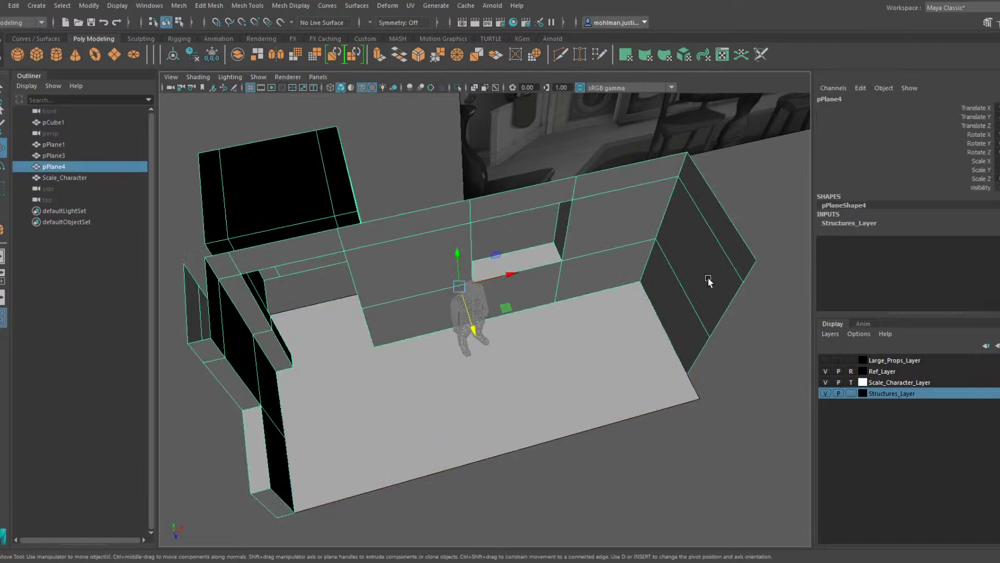
pyautogui.press('F10')
pyautogui.click(748, 273)
pyautogui.keyDown('shift'); pyautogui.click(729, 307); pyautogui.keyUp('shift')
pyautogui.keyDown('shift'); pyautogui.click(701, 354); pyautogui.keyUp('shift')
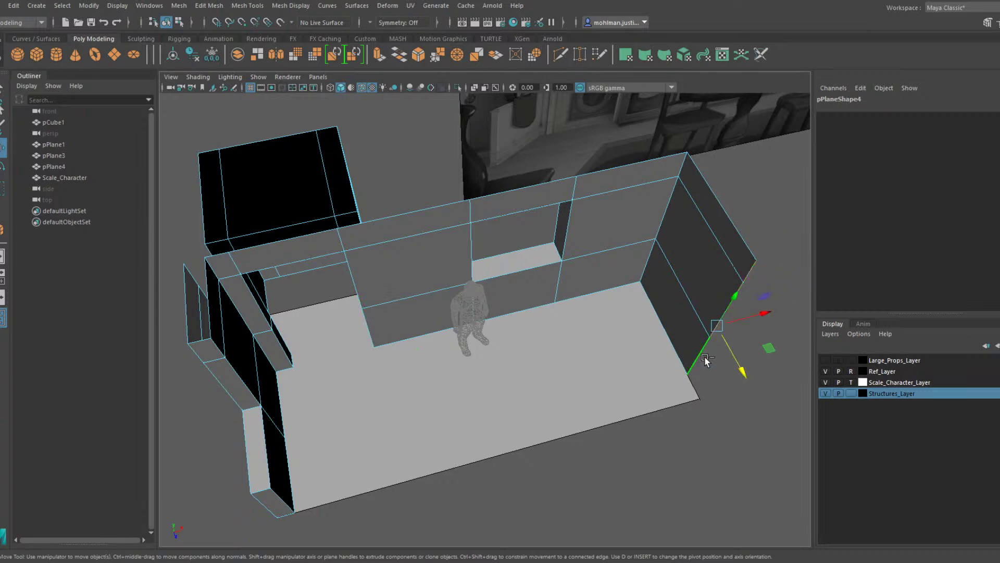
pyautogui.moveTo(735, 360); pyautogui.dragTo(720, 400)
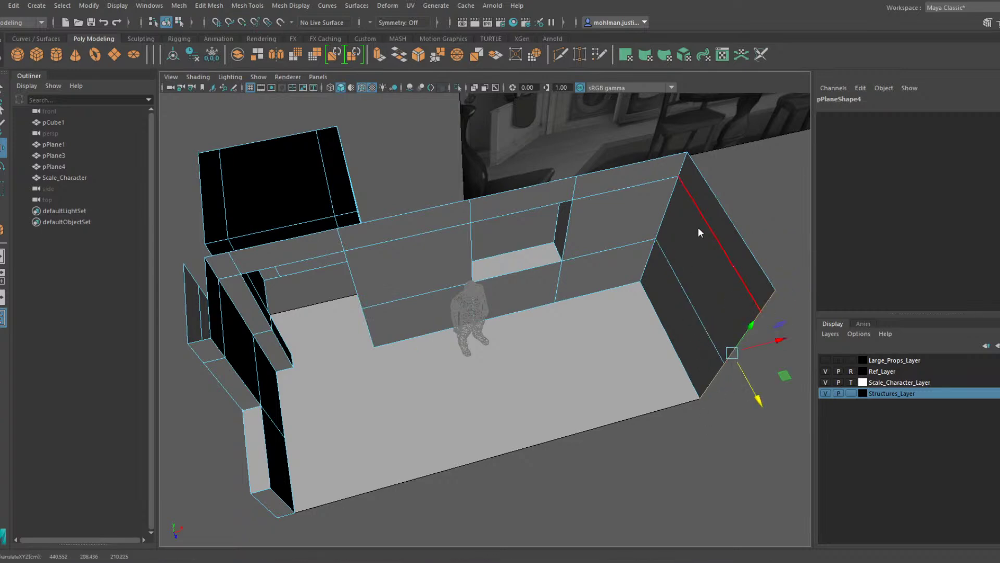
# Return the wall mesh to object mode and isolate it in the viewport
pyautogui.keyDown('alt'); pyautogui.moveTo(686, 252); pyautogui.dragTo(565, 286); pyautogui.keyUp('alt')
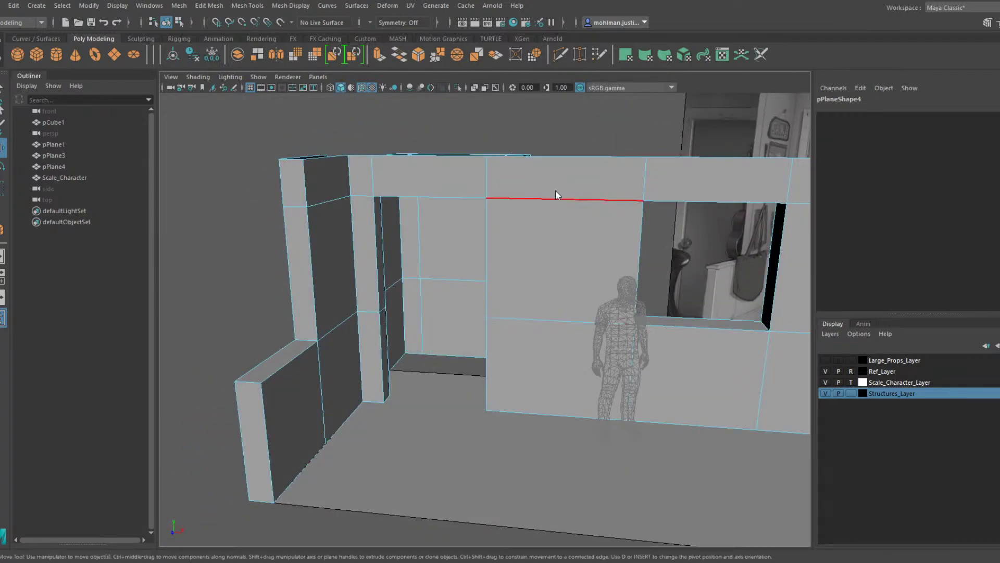
pyautogui.click(635, 191)
pyautogui.click(457, 88)
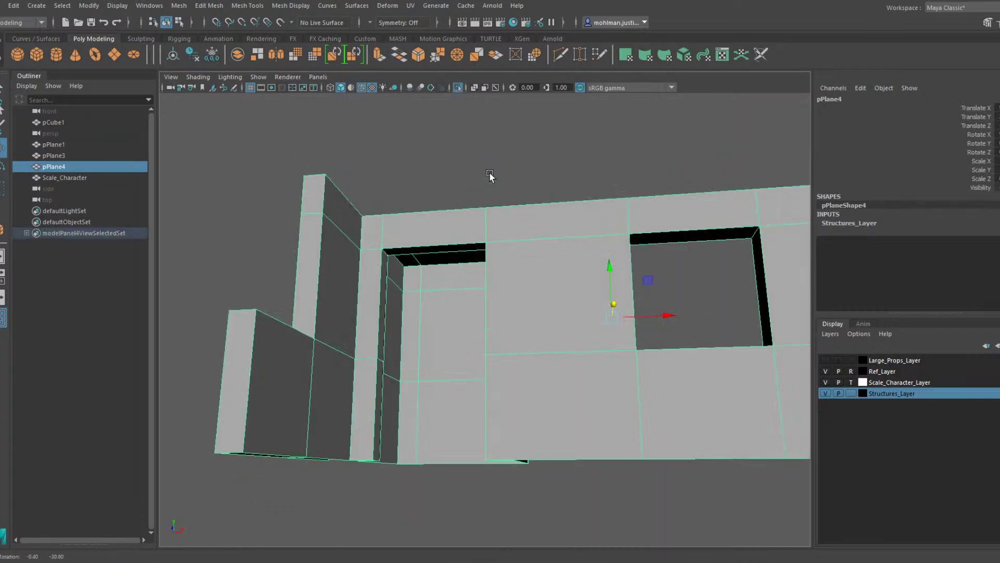
# Delete the underside face of the low section at the front of the left wall
pyautogui.keyDown('alt'); pyautogui.moveTo(490, 173); pyautogui.dragTo(364, 164); pyautogui.keyUp('alt')
pyautogui.moveTo(291, 184); pyautogui.dragTo(288, 229, button='right')
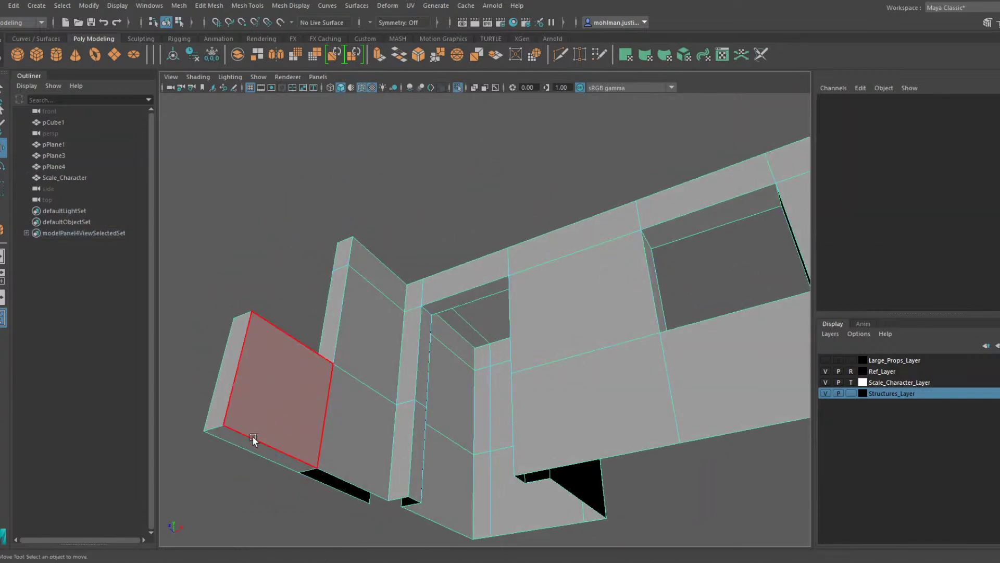
pyautogui.click(250, 439)
pyautogui.press('Delete')
# Extrude the rear vertical edges on the left wall's outer side, return to object mode and turn off the isolated view
pyautogui.keyDown('alt'); pyautogui.moveTo(339, 386); pyautogui.dragTo(423, 291); pyautogui.keyUp('alt')
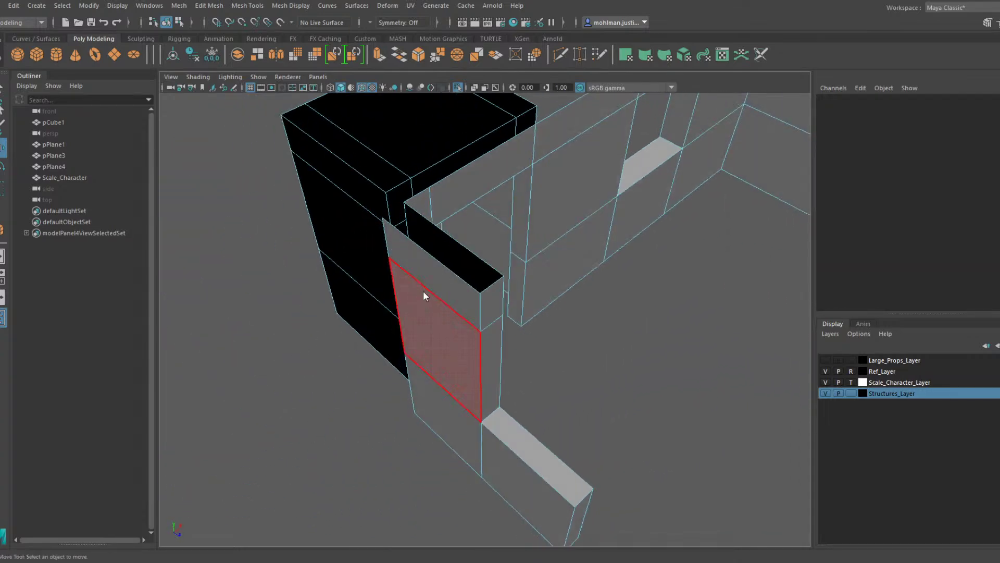
pyautogui.press('F10')
pyautogui.click(398, 248)
pyautogui.keyDown('shift'); pyautogui.click(390, 317); pyautogui.keyUp('shift')
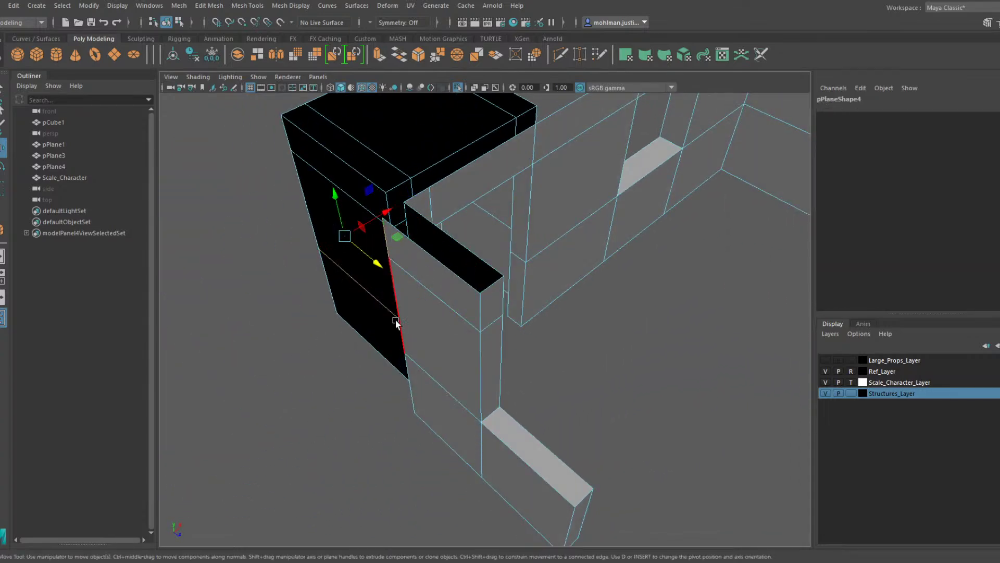
pyautogui.click(397, 323)
pyautogui.keyDown('shift'); pyautogui.click(404, 374); pyautogui.keyUp('shift')
pyautogui.click(391, 239)
pyautogui.keyDown('shift'); pyautogui.click(404, 344); pyautogui.keyUp('shift')
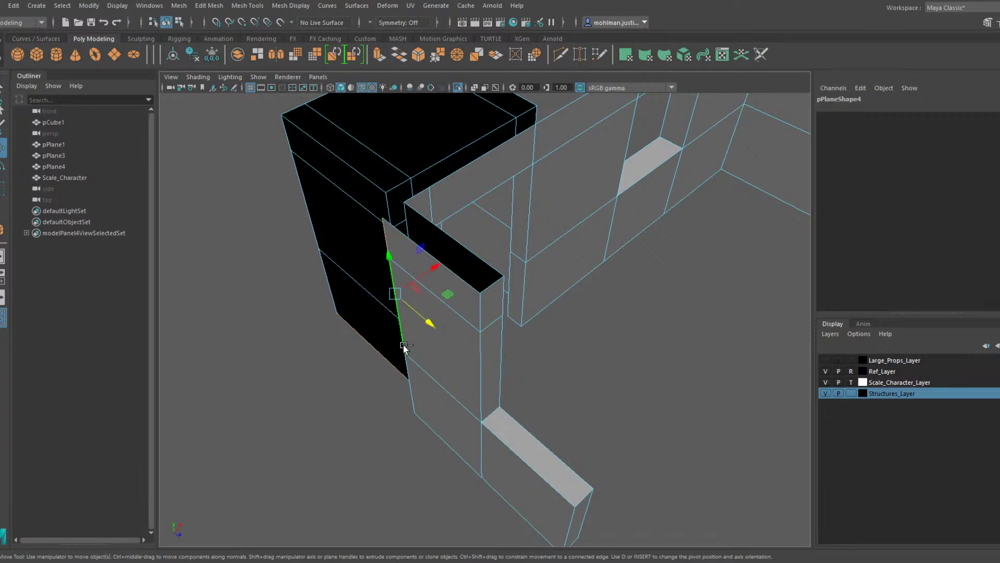
pyautogui.keyDown('shift'); pyautogui.click(409, 366); pyautogui.keyUp('shift')
pyautogui.keyDown('shift'); pyautogui.moveTo(429, 318); pyautogui.dragTo(385, 346); pyautogui.keyUp('shift')
pyautogui.keyDown('alt'); pyautogui.moveTo(583, 328); pyautogui.dragTo(562, 364); pyautogui.keyUp('alt')
pyautogui.press('F8')
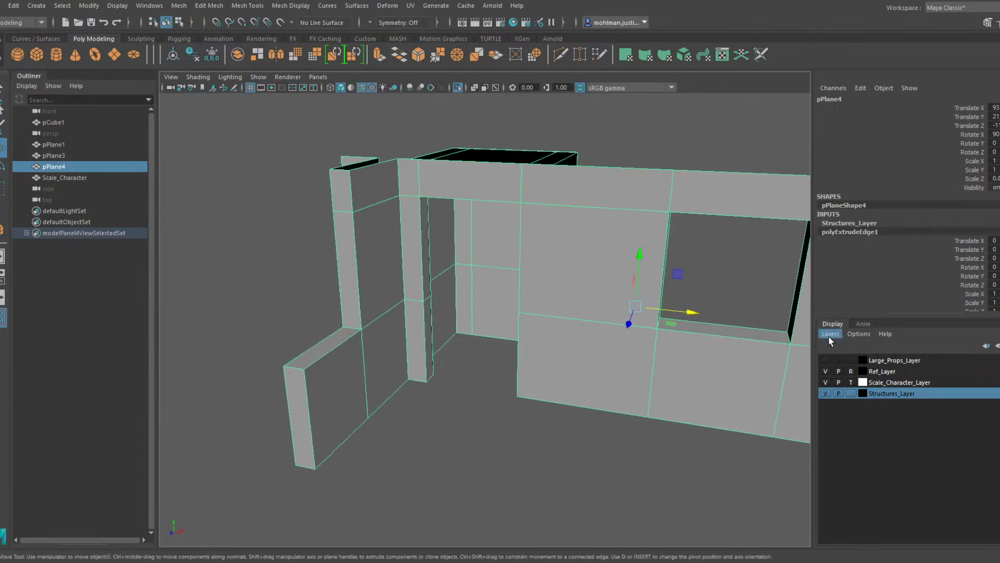
pyautogui.click(457, 87)
pyautogui.keyDown('alt'); pyautogui.moveTo(490, 219); pyautogui.dragTo(454, 252); pyautogui.keyUp('alt')
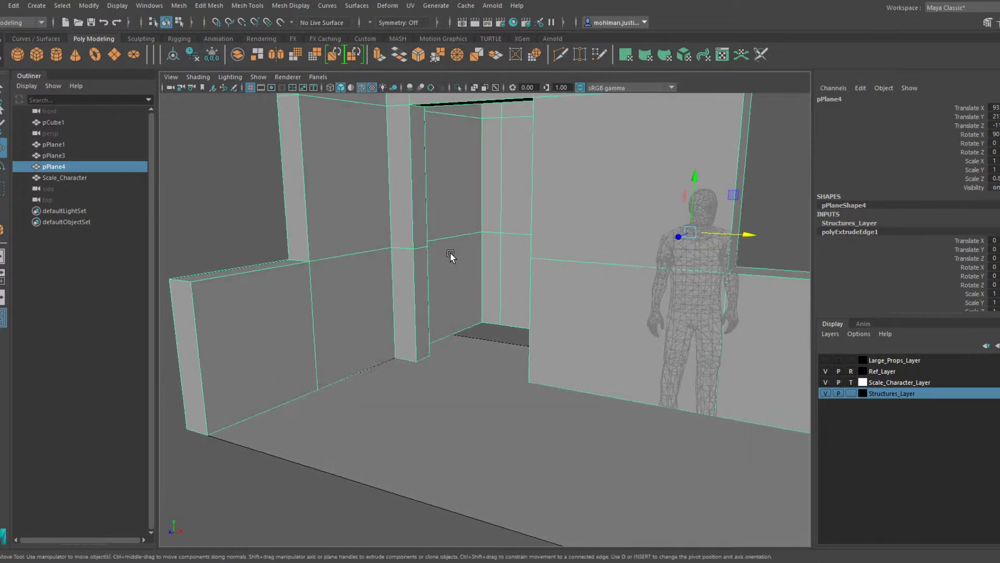
# Make Scale_Character_Layer selectable and move the scale character across the floor to stand beside the low section of the left wall
pyautogui.click(852, 383)
pyautogui.click(852, 383)
pyautogui.click(719, 315)
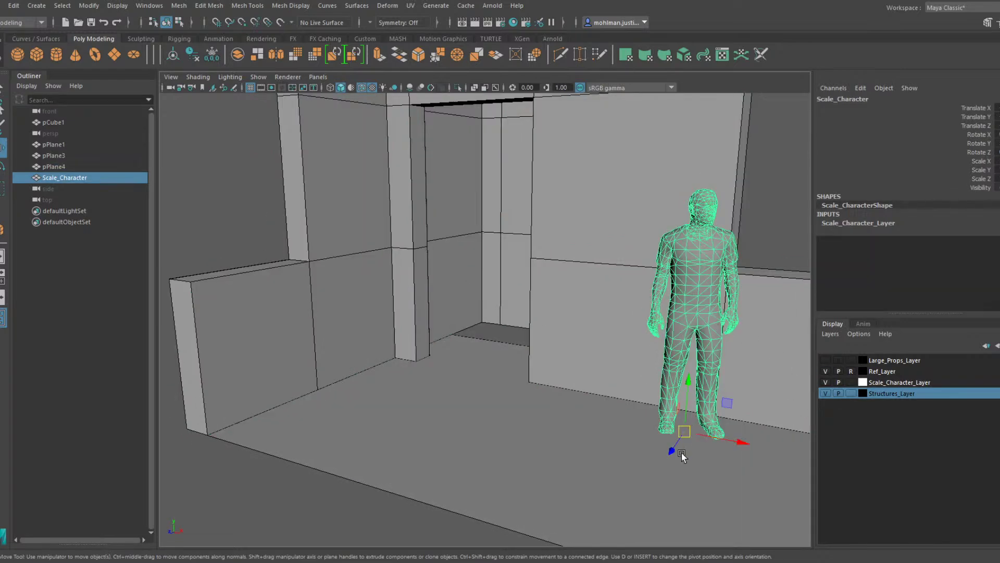
pyautogui.keyDown('alt'); pyautogui.moveTo(700, 427); pyautogui.dragTo(387, 362); pyautogui.keyUp('alt')
pyautogui.keyDown('alt'); pyautogui.moveTo(386, 361); pyautogui.dragTo(549, 333, button='middle'); pyautogui.keyUp('alt')
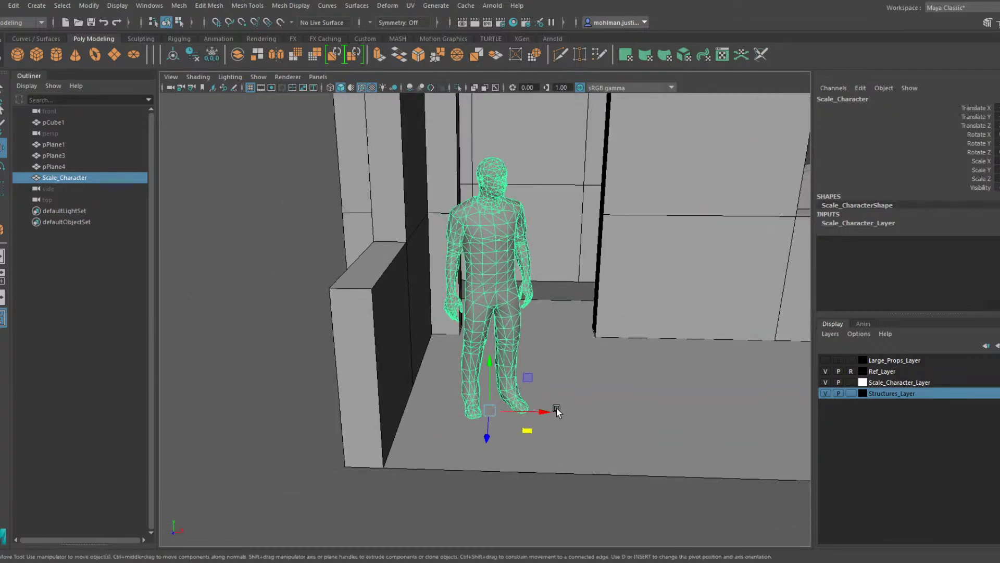
pyautogui.moveTo(526, 430); pyautogui.dragTo(471, 430)
# Select the mid-height row of vertices around the wall mesh and lower it, using the kitchen reference image as a guide
pyautogui.keyDown('alt'); pyautogui.moveTo(574, 405); pyautogui.dragTo(580, 323); pyautogui.keyUp('alt')
pyautogui.click(581, 322)
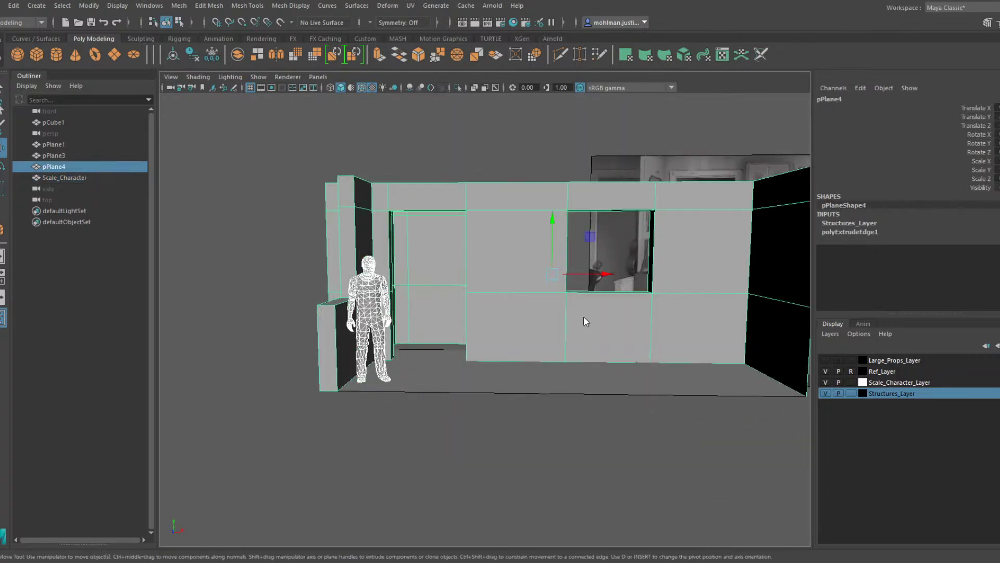
pyautogui.moveTo(553, 265); pyautogui.dragTo(534, 263, button='right')
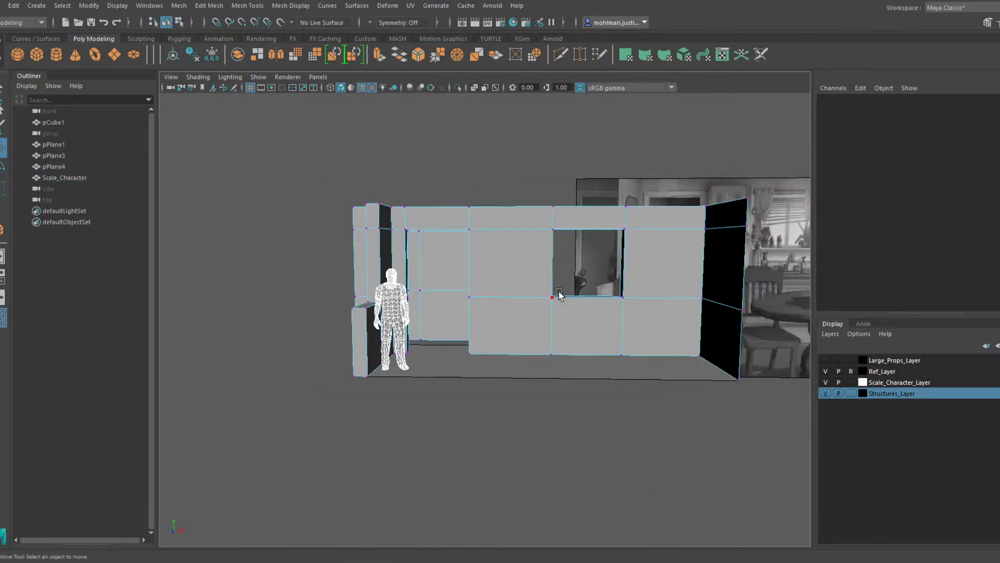
pyautogui.keyDown('alt'); pyautogui.moveTo(559, 295); pyautogui.dragTo(531, 297); pyautogui.keyUp('alt')
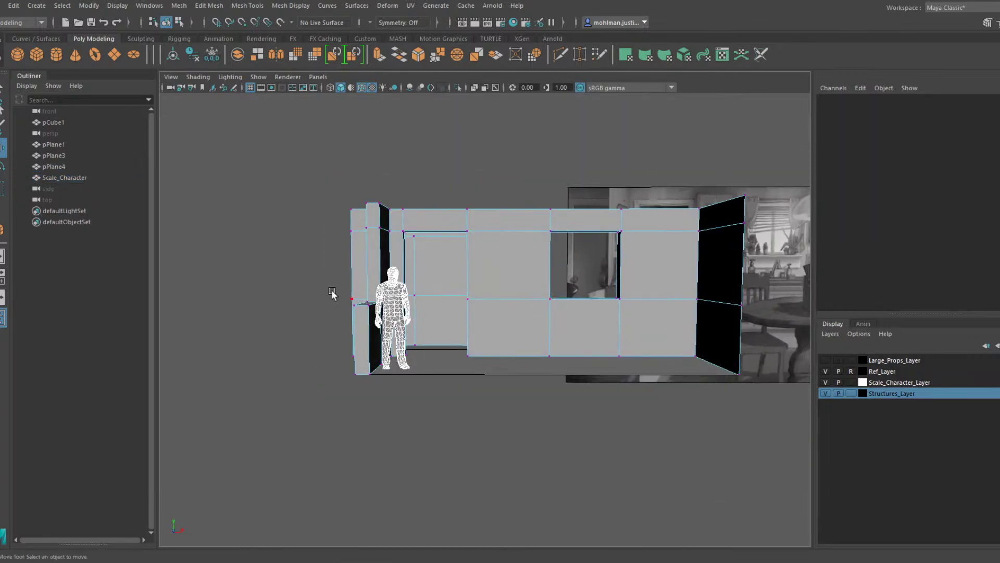
pyautogui.moveTo(302, 271); pyautogui.dragTo(495, 326)
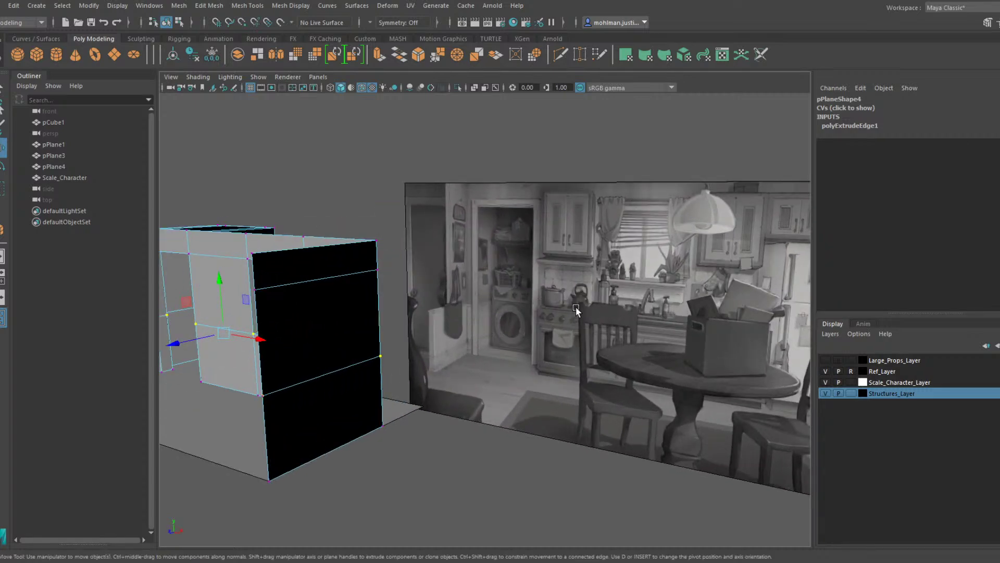
pyautogui.keyDown('alt'); pyautogui.moveTo(754, 327); pyautogui.dragTo(543, 292); pyautogui.keyUp('alt')
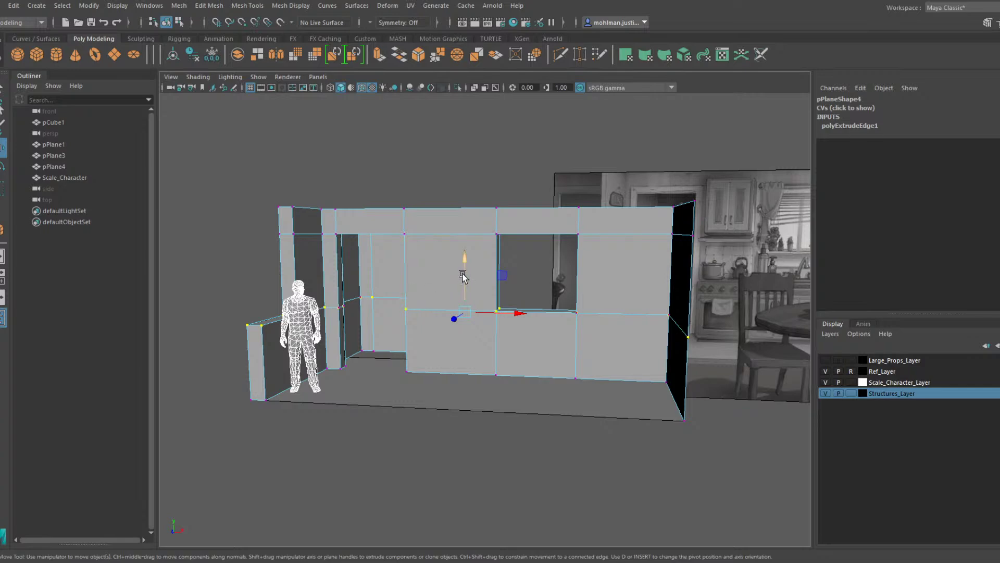
pyautogui.moveTo(462, 267); pyautogui.dragTo(516, 326)
# Raise the window's sill face slightly and return the wall mesh to object mode
pyautogui.keyDown('alt'); pyautogui.moveTo(516, 327); pyautogui.dragTo(546, 278, button='right'); pyautogui.keyUp('alt')
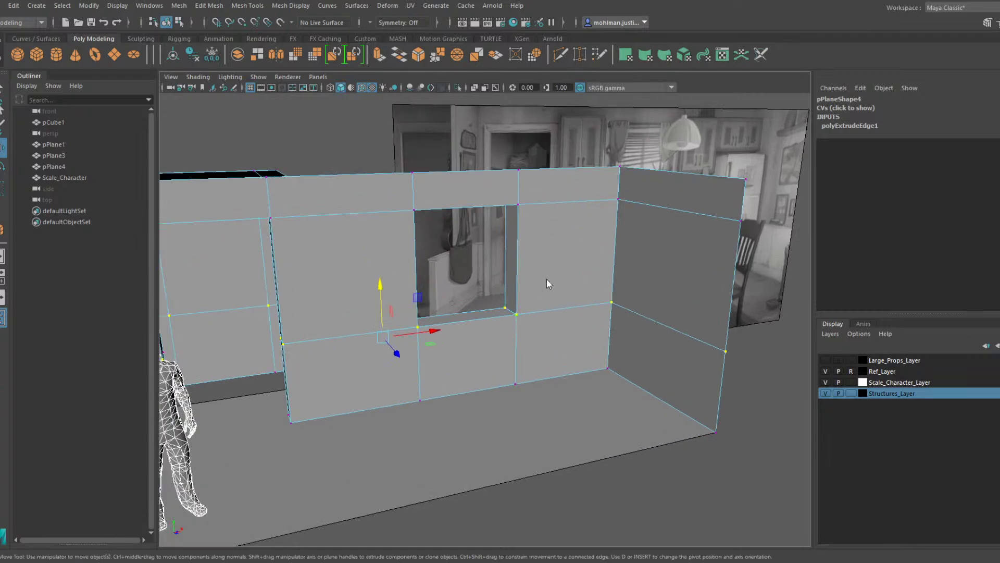
pyautogui.click(459, 311)
pyautogui.moveTo(463, 279); pyautogui.dragTo(469, 261)
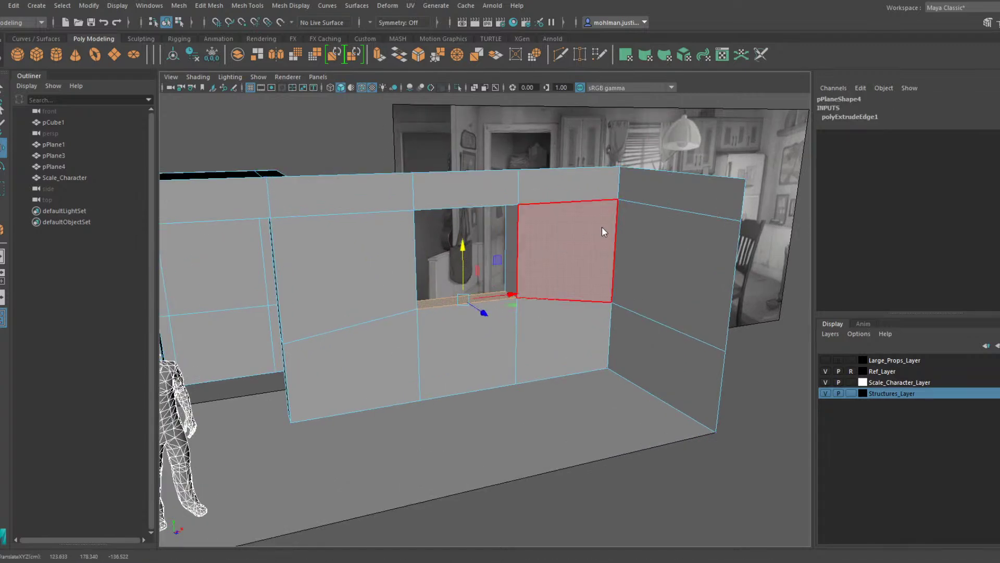
pyautogui.press('F8')
# Move the floor plane's back edge to meet the rear wall of the doorway alcove and return to object mode
pyautogui.keyDown('alt'); pyautogui.moveTo(602, 226); pyautogui.dragTo(452, 297); pyautogui.keyUp('alt')
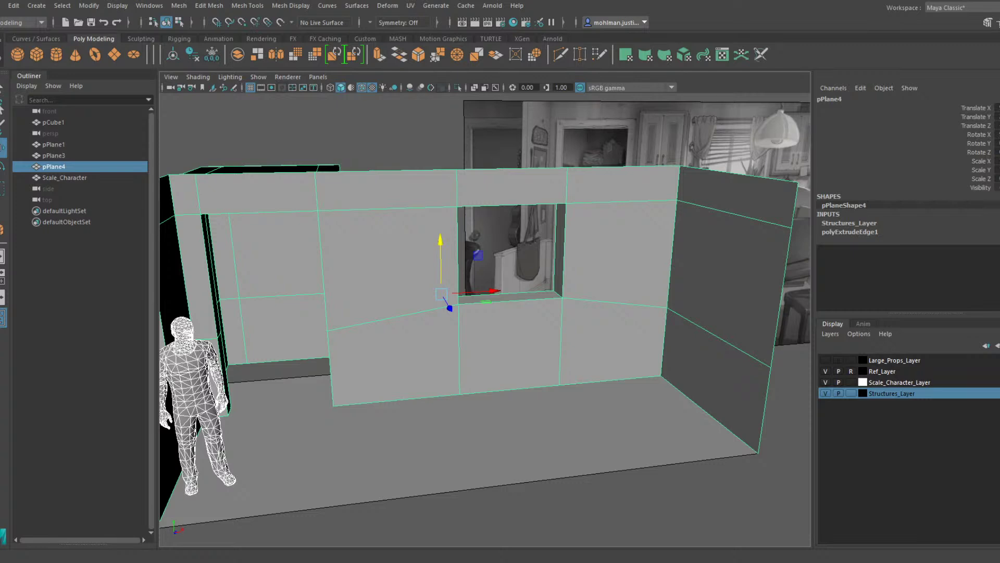
pyautogui.moveTo(385, 333)
pyautogui.keyDown('alt'); pyautogui.mouseDown()
pyautogui.moveTo(409, 339)
pyautogui.moveTo(439, 286)
pyautogui.moveTo(423, 290)
pyautogui.moveTo(492, 286)
pyautogui.moveTo(424, 290)
pyautogui.moveTo(440, 304)
pyautogui.moveTo(390, 324)
pyautogui.mouseUp(); pyautogui.keyUp('alt')
pyautogui.keyDown('alt'); pyautogui.moveTo(425, 323); pyautogui.dragTo(395, 332, button='middle'); pyautogui.keyUp('alt')
pyautogui.keyDown('alt'); pyautogui.moveTo(395, 332); pyautogui.dragTo(386, 313); pyautogui.keyUp('alt')
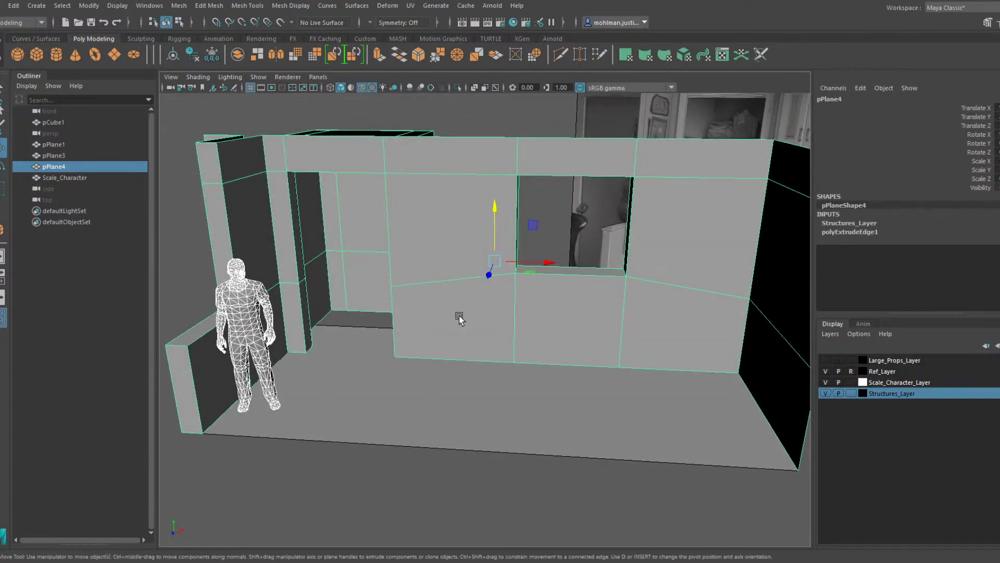
pyautogui.click(382, 370)
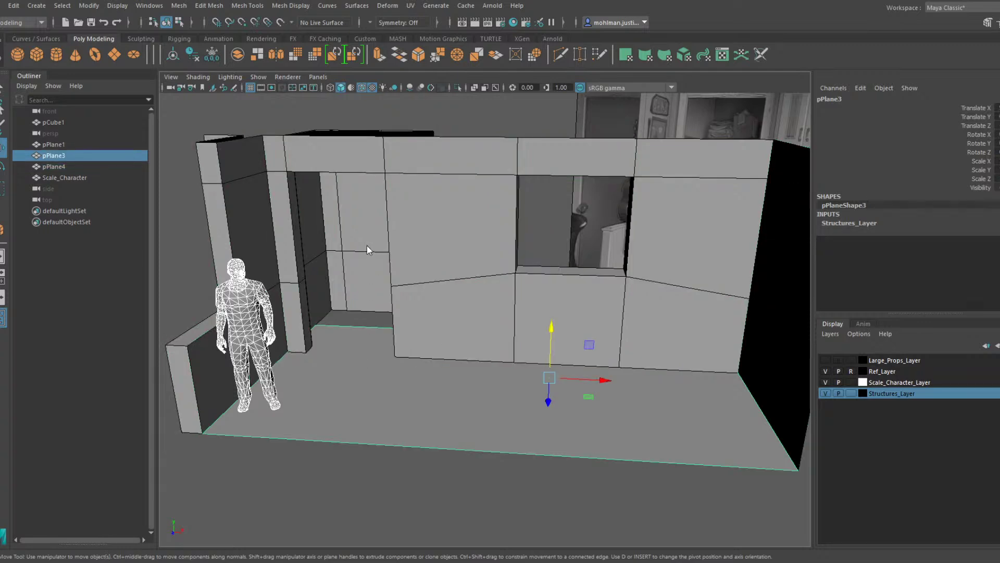
pyautogui.moveTo(367, 246); pyautogui.dragTo(366, 243, button='right')
pyautogui.click(351, 306)
pyautogui.click(350, 328)
pyautogui.moveTo(353, 340); pyautogui.dragTo(360, 257, button='right')
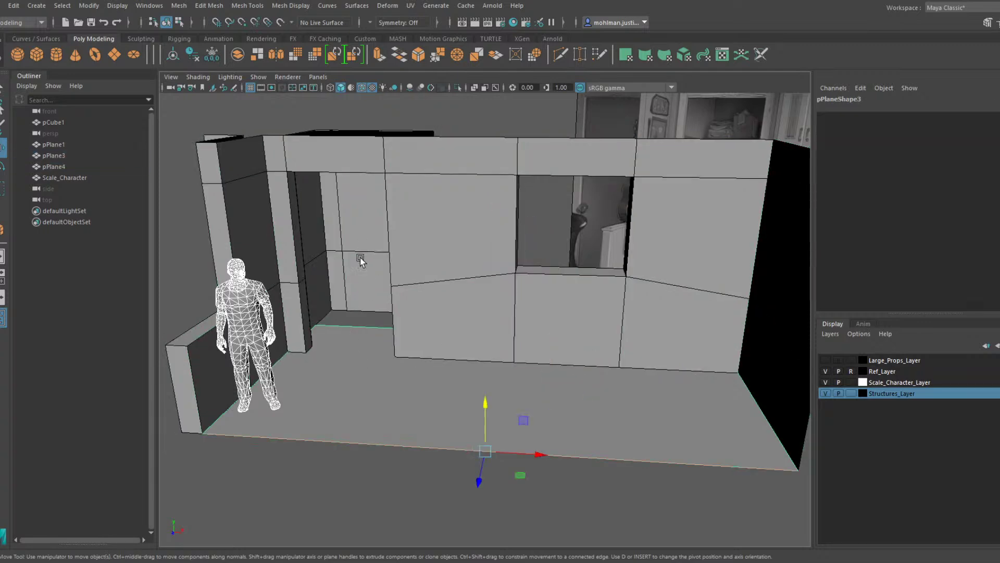
pyautogui.click(348, 325)
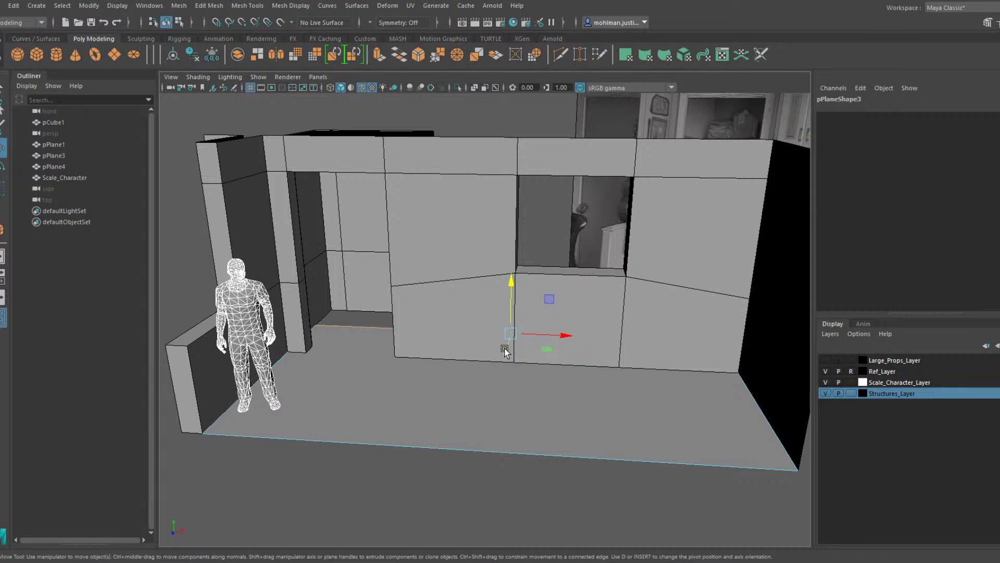
pyautogui.moveTo(506, 351); pyautogui.dragTo(345, 315)
pyautogui.moveTo(346, 318); pyautogui.dragTo(393, 286, button='right')
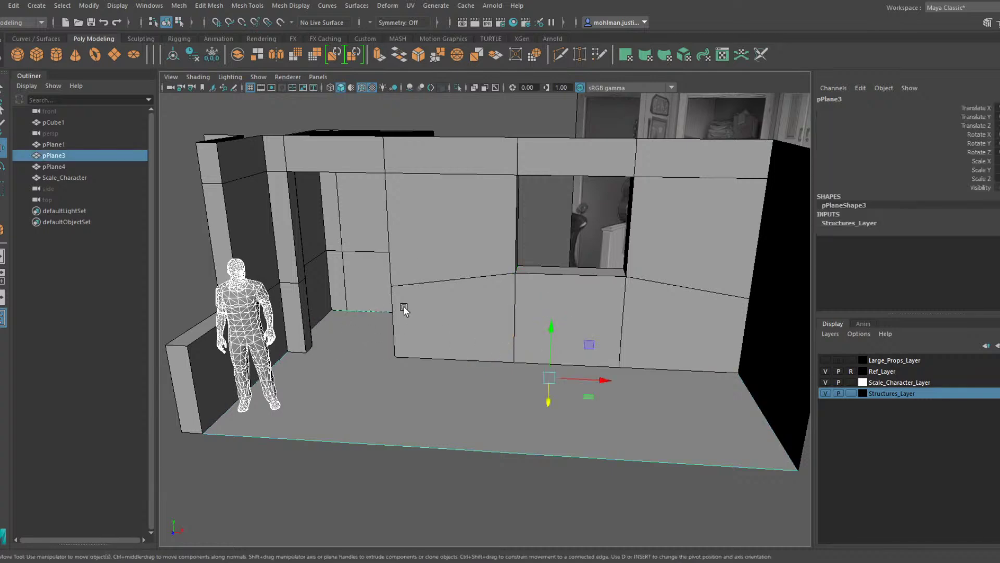
# Duplicate the floor plane and raise the copy to the top of the walls as a ceiling
pyautogui.hotkey('ctrl', 'd')
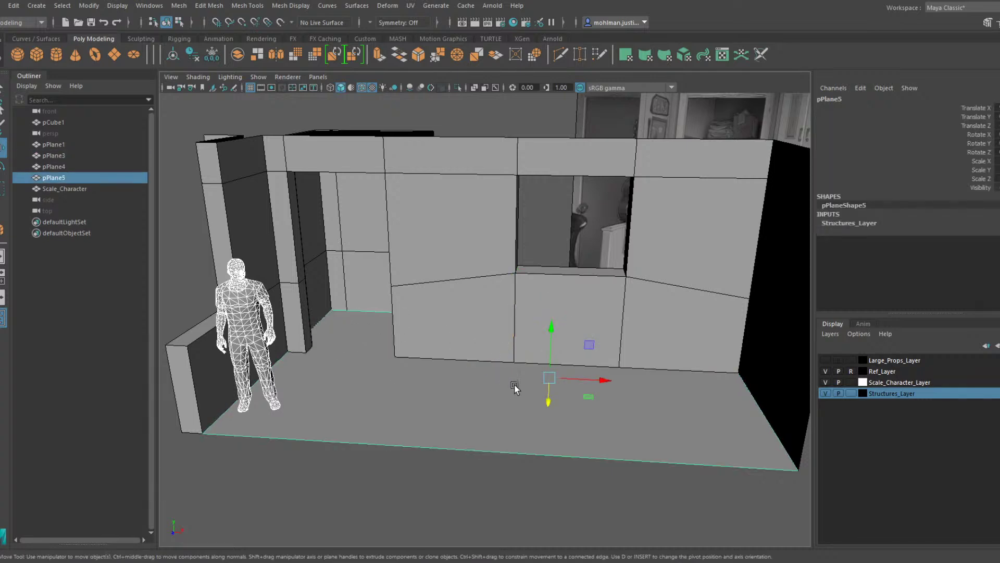
pyautogui.moveTo(552, 338); pyautogui.dragTo(642, 139)
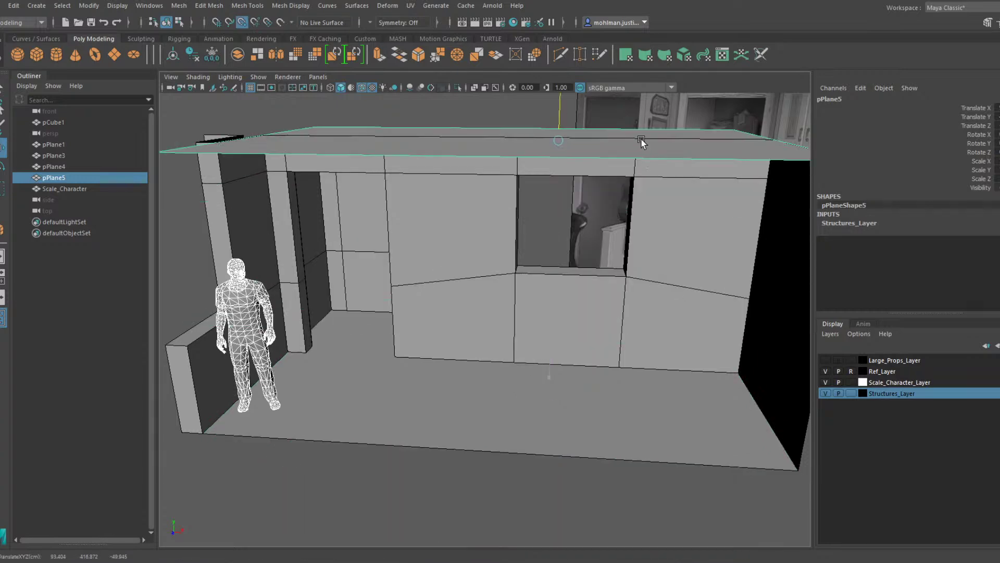
pyautogui.scroll(-3, 616, 191)
pyautogui.keyDown('alt'); pyautogui.moveTo(616, 193); pyautogui.dragTo(571, 269); pyautogui.keyUp('alt')
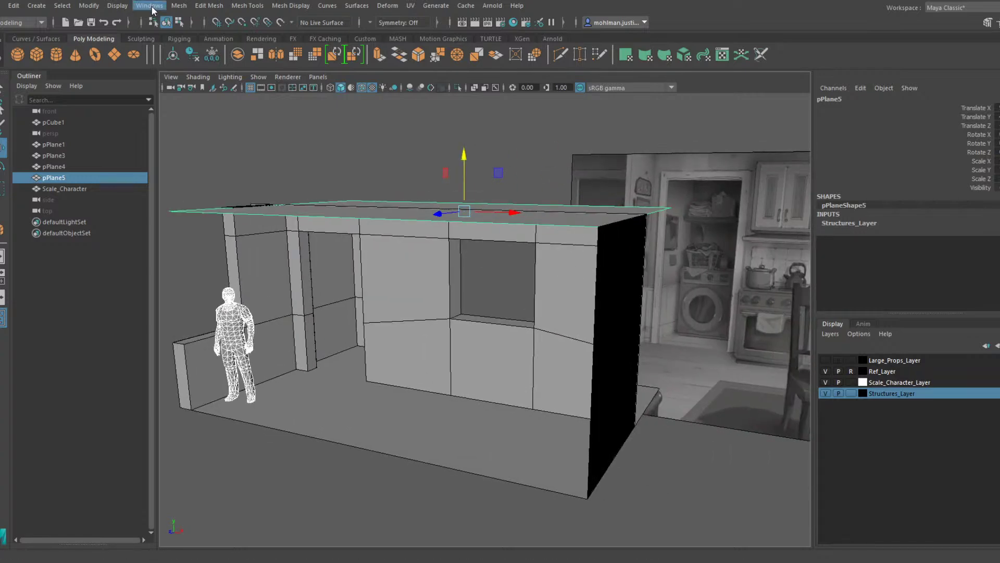
# Show the grid and freeze the transformations of the floor, wall and ceiling meshes
pyautogui.click(109, 8)
pyautogui.click(107, 33)
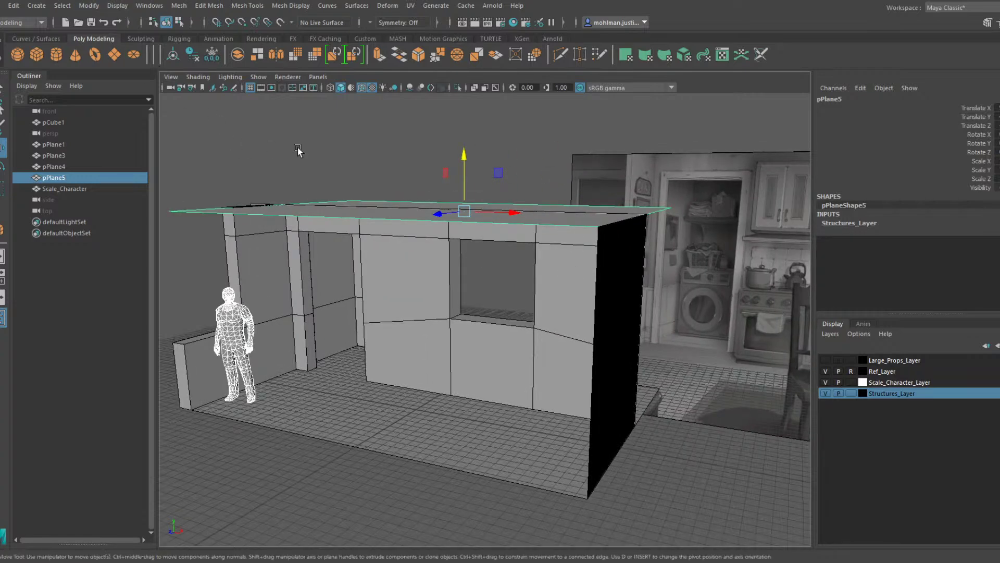
pyautogui.keyDown('alt'); pyautogui.moveTo(344, 179); pyautogui.dragTo(368, 216); pyautogui.keyUp('alt')
pyautogui.moveTo(358, 136); pyautogui.dragTo(431, 403)
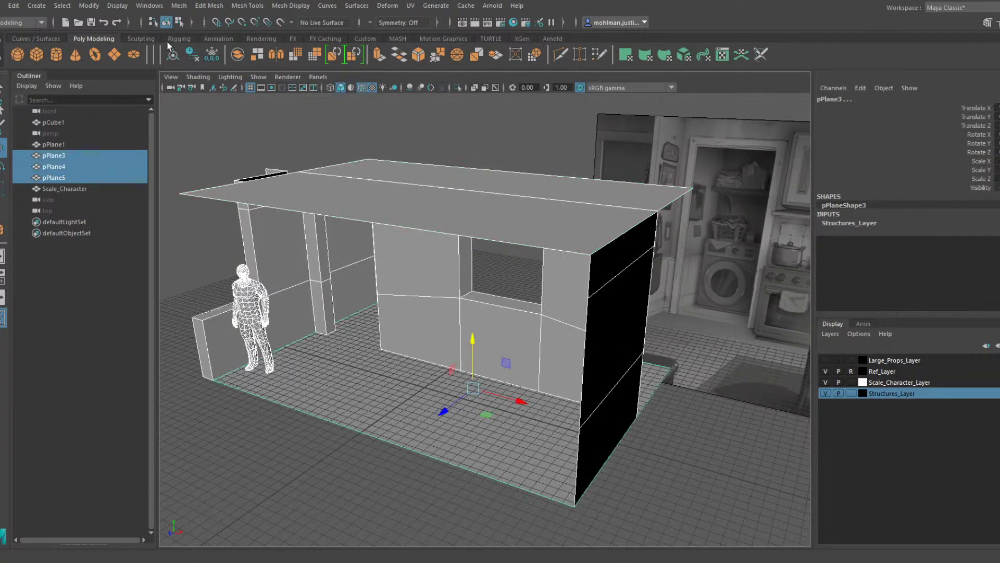
pyautogui.click(89, 7)
pyautogui.click(112, 42)
# Rename the ceiling plane as SM_Ceiling
pyautogui.click(439, 217)
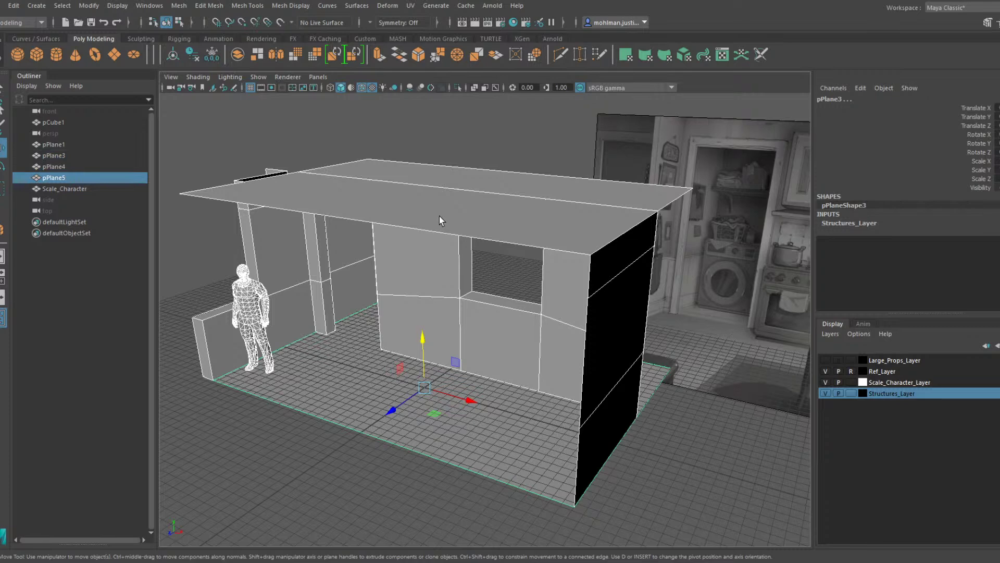
pyautogui.click(859, 99)
pyautogui.write('SM_Ceiling')
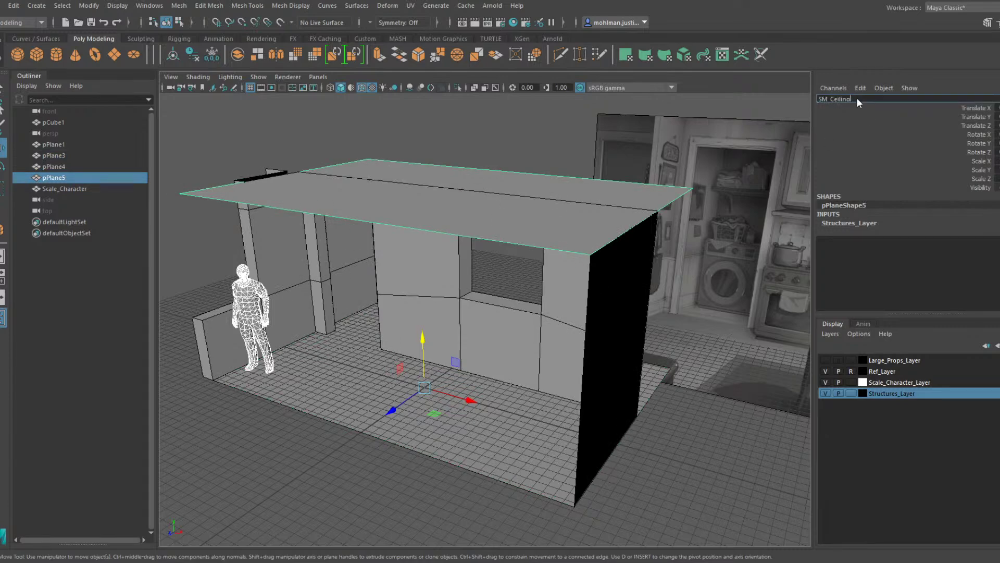
pyautogui.press('Return')
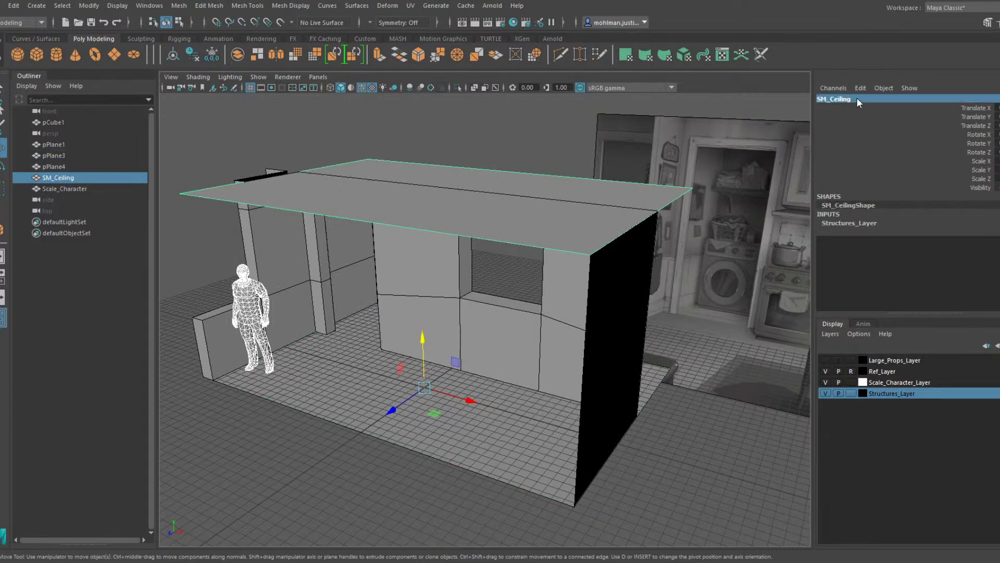
# Rename the floor plane as SM_Floor
pyautogui.click(357, 352)
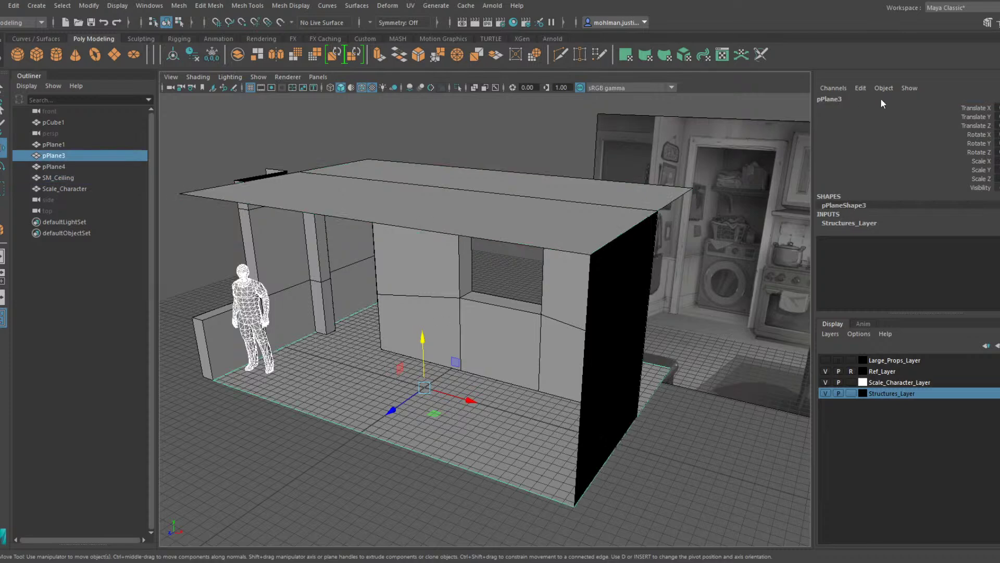
pyautogui.click(844, 99)
pyautogui.write('SM')
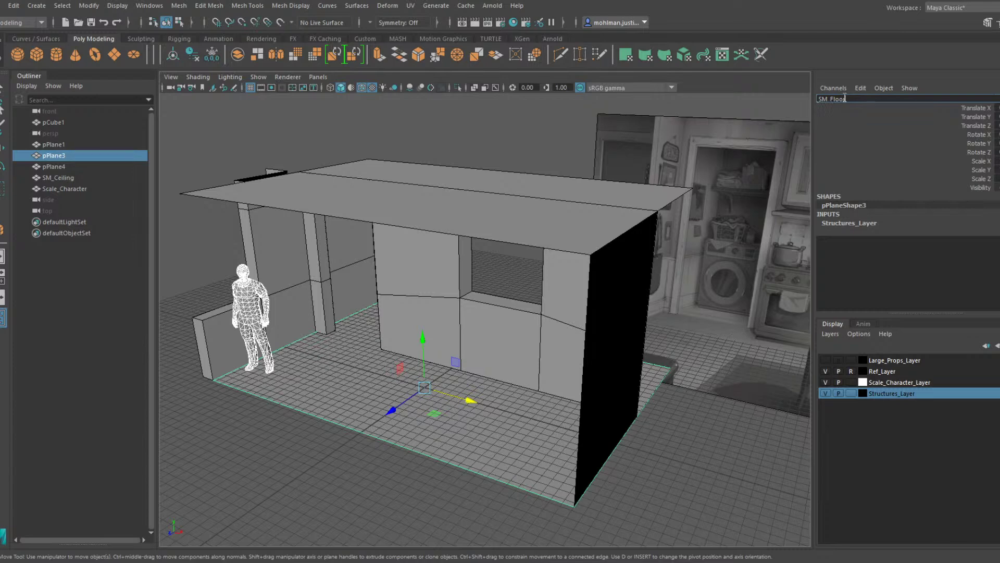
pyautogui.write('_Floor')
pyautogui.press('Return')
# Rename the wall mesh as SM_Walls
pyautogui.click(441, 248)
pyautogui.click(833, 100)
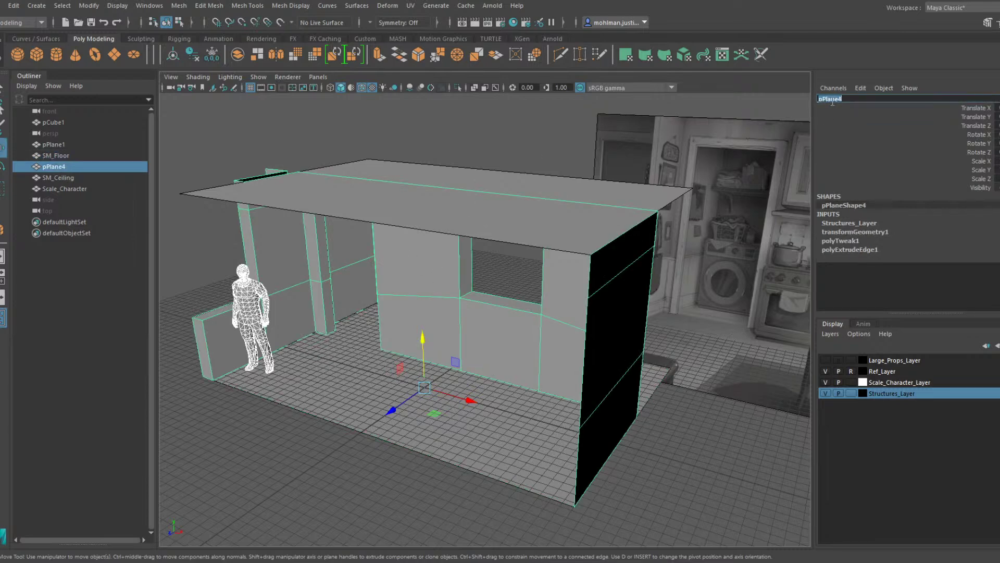
pyautogui.write('SM_Wall')
pyautogui.press('capslock')
pyautogui.write('La')
pyautogui.press('Return')
pyautogui.click(832, 101)
pyautogui.write('s')
pyautogui.press('Return')
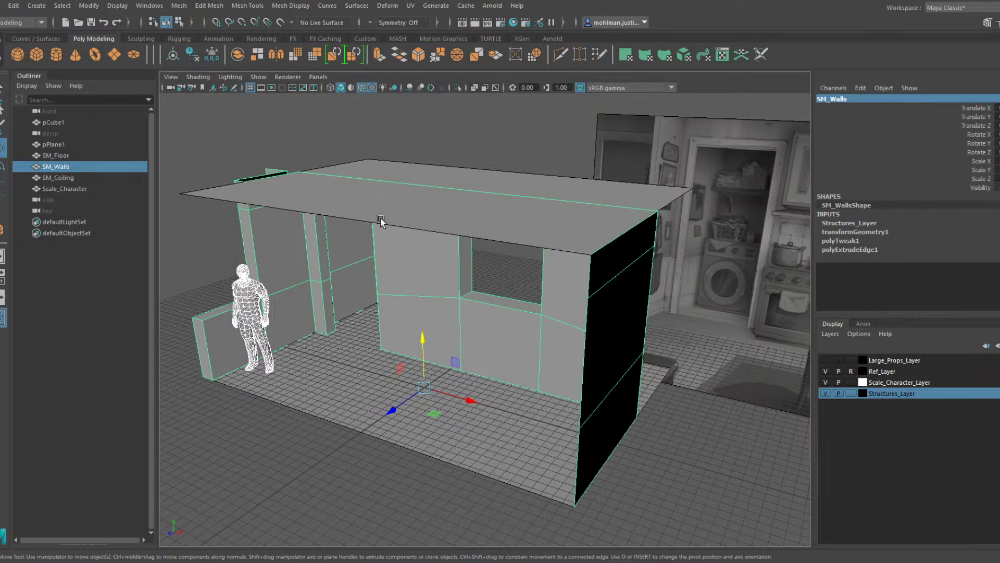
# Delete the construction history of SM_Floor, SM_Walls and SM_Ceiling and clear the selection
pyautogui.moveTo(388, 139); pyautogui.dragTo(437, 442)
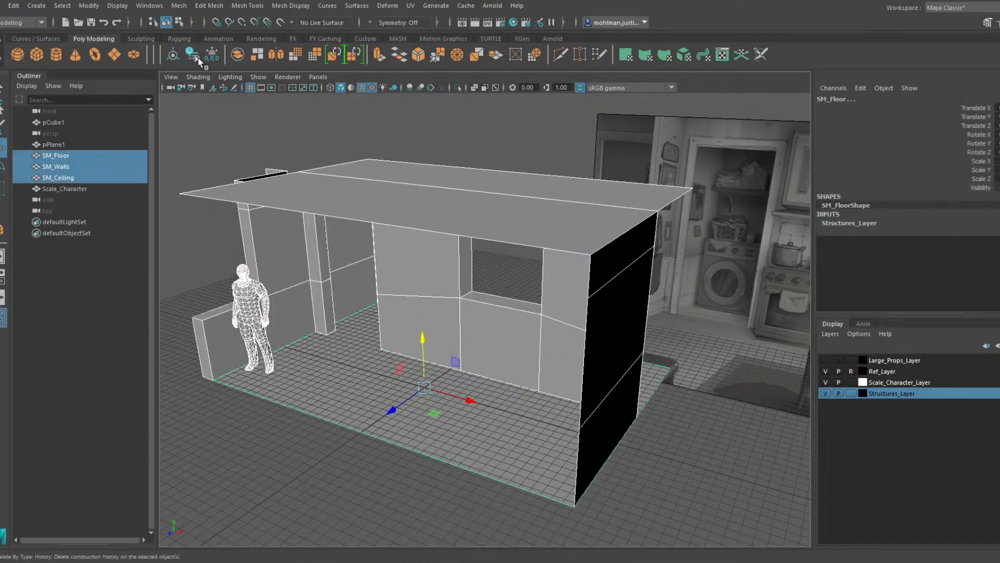
pyautogui.click(477, 140)
pyautogui.keyDown('alt'); pyautogui.moveTo(476, 139); pyautogui.dragTo(437, 201); pyautogui.keyUp('alt')
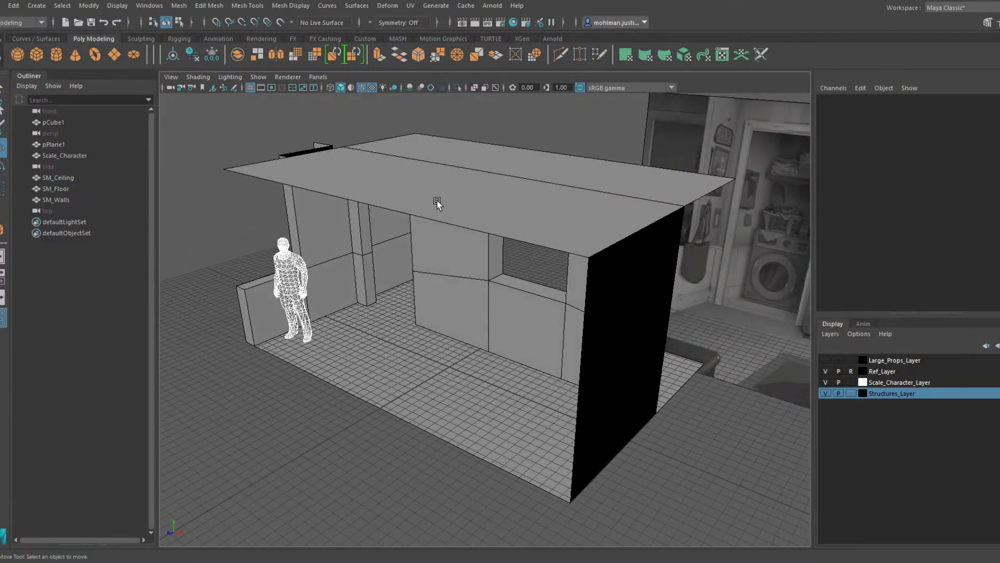
# Check the object names of the ceiling, floor and wall meshes one after another, leaving nothing selected
pyautogui.click(436, 201)
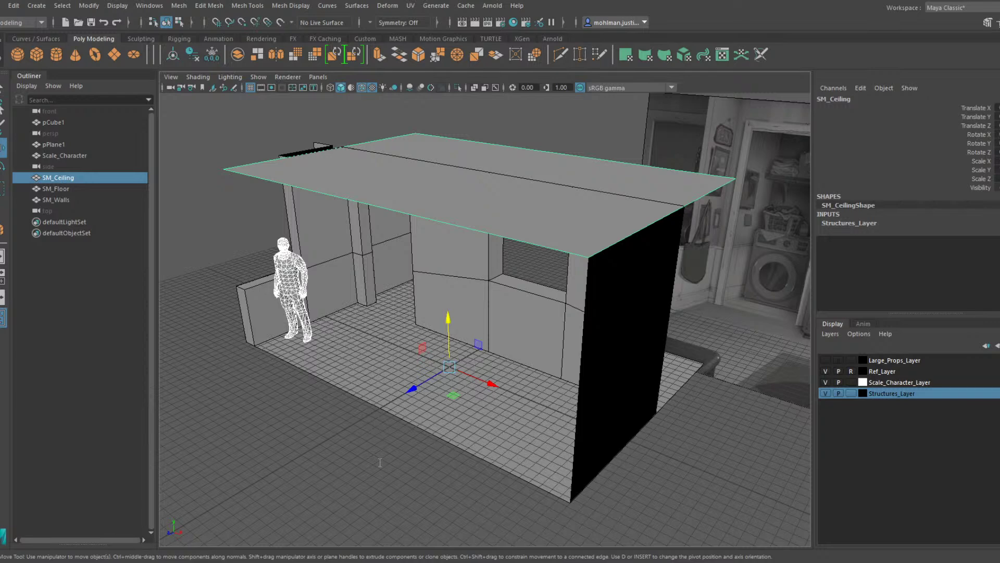
pyautogui.click(356, 365)
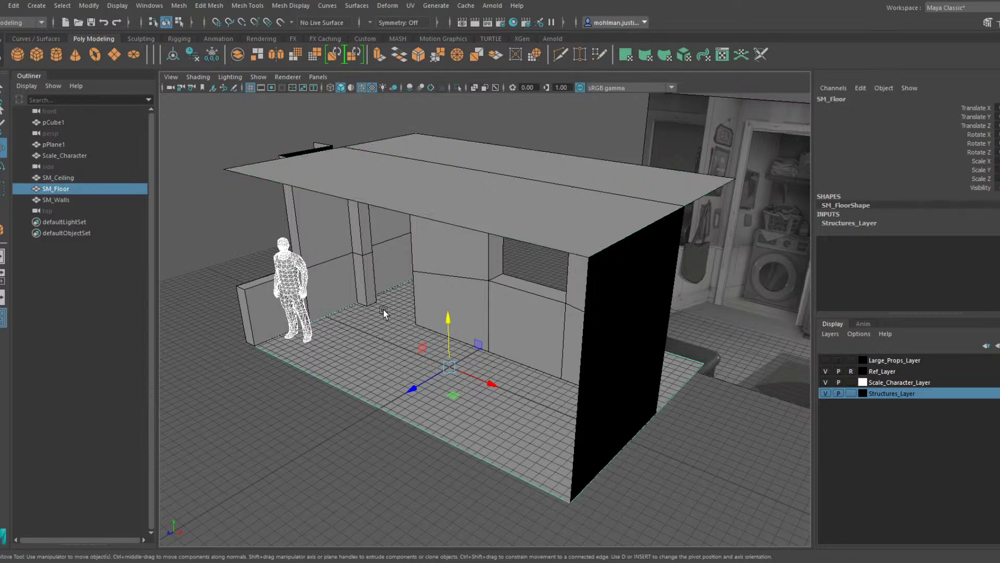
pyautogui.click(857, 100)
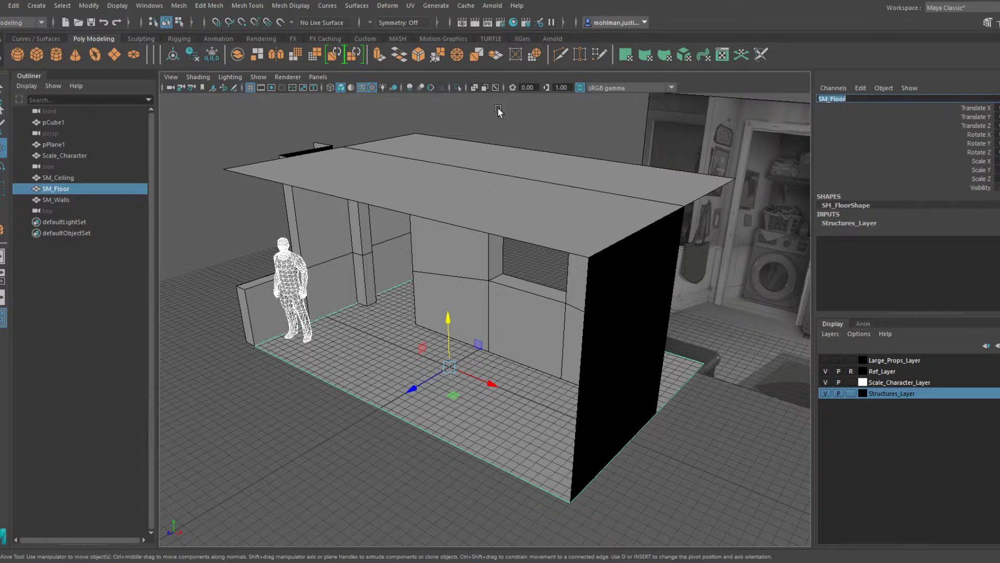
pyautogui.click(2, 6)
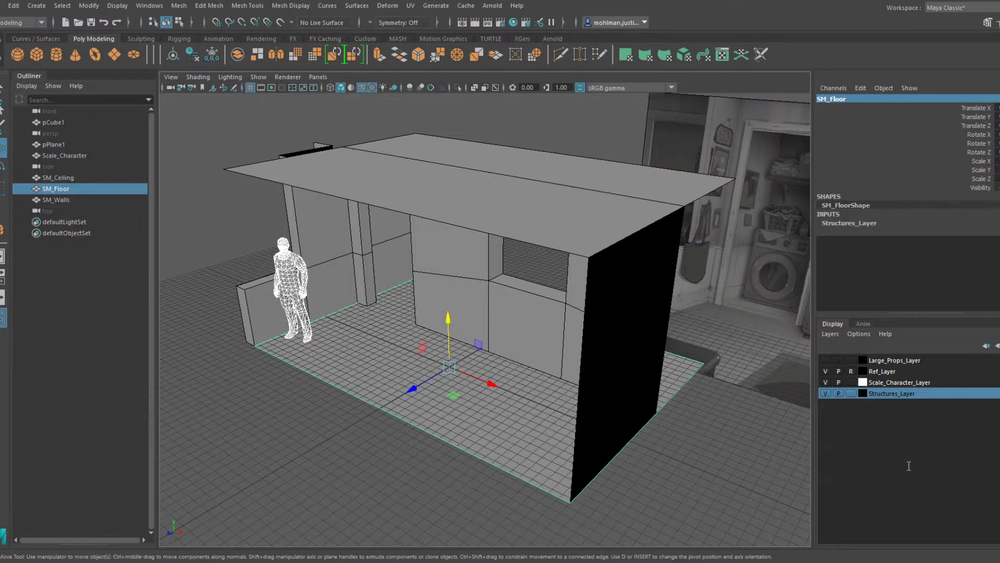
pyautogui.click(531, 257)
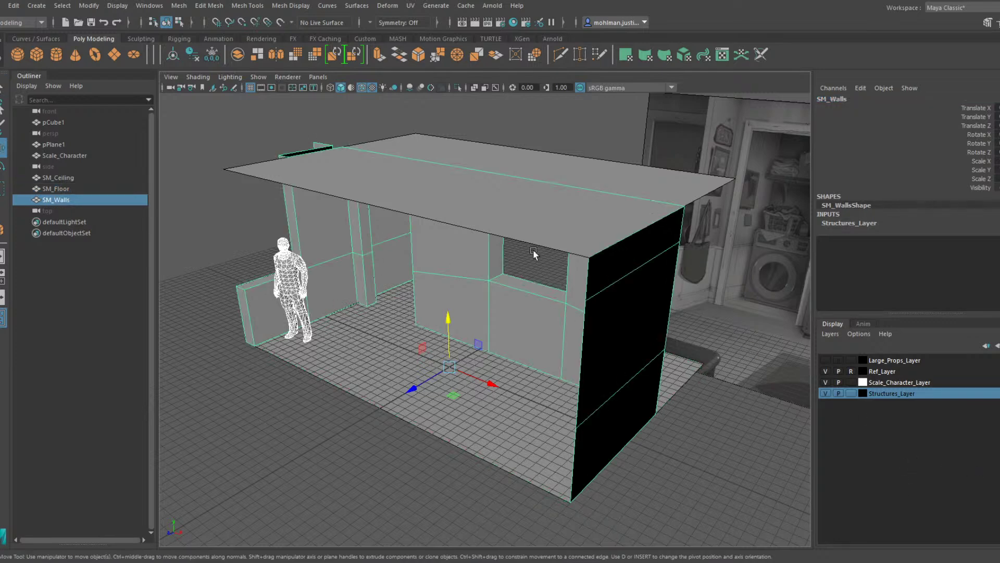
pyautogui.doubleClick(845, 99)
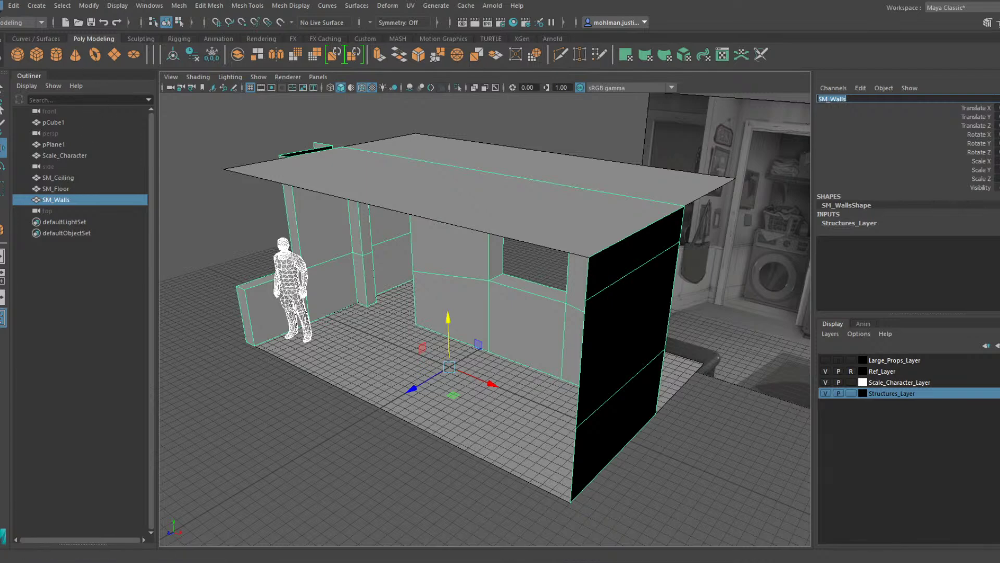
pyautogui.click(1, 6)
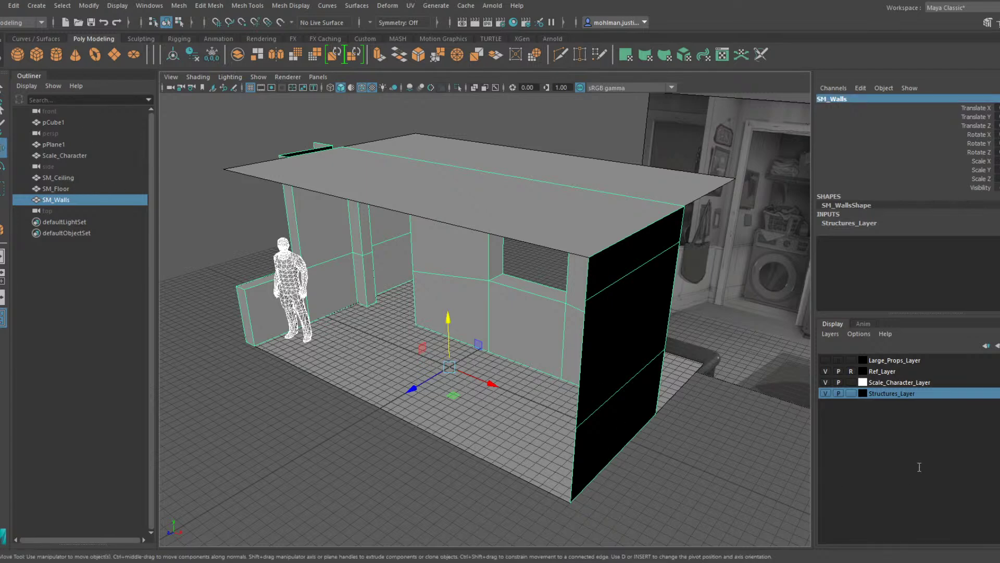
pyautogui.click(938, 467)
pyautogui.click(389, 524)
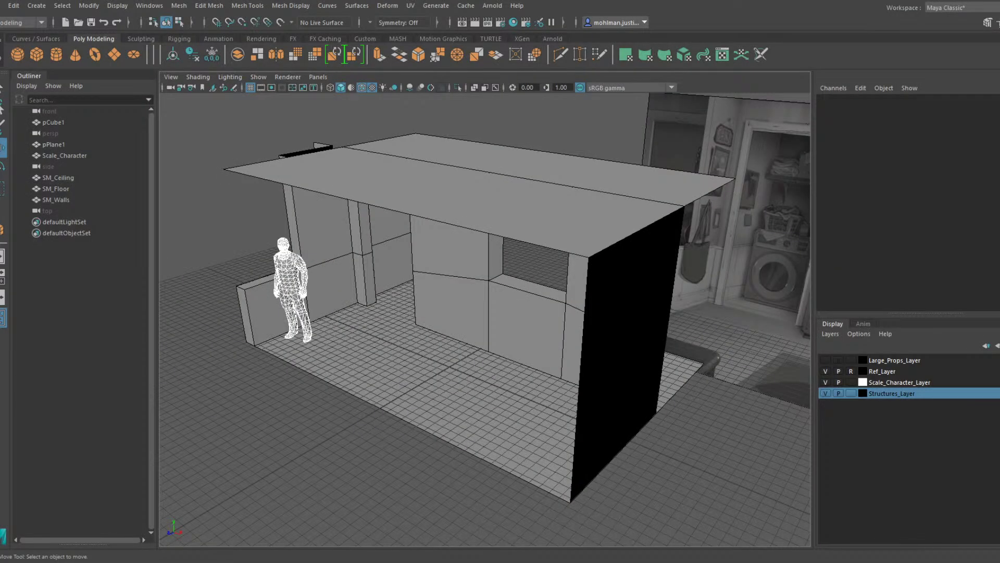
# Reverse the face normals of SM_Ceiling so its faces point into the room
pyautogui.click(501, 220)
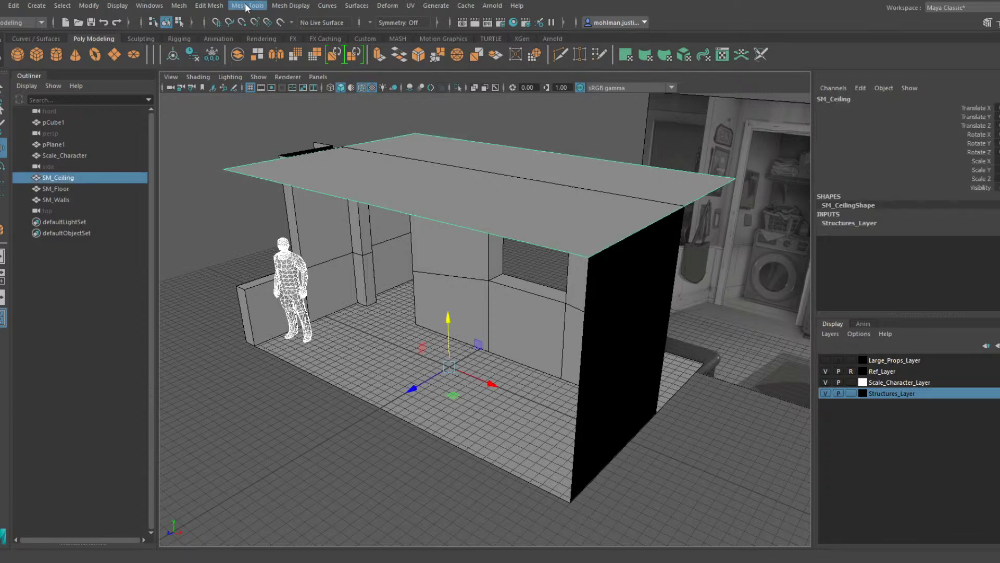
pyautogui.click(291, 6)
pyautogui.click(307, 46)
pyautogui.click(374, 118)
pyautogui.click(380, 162)
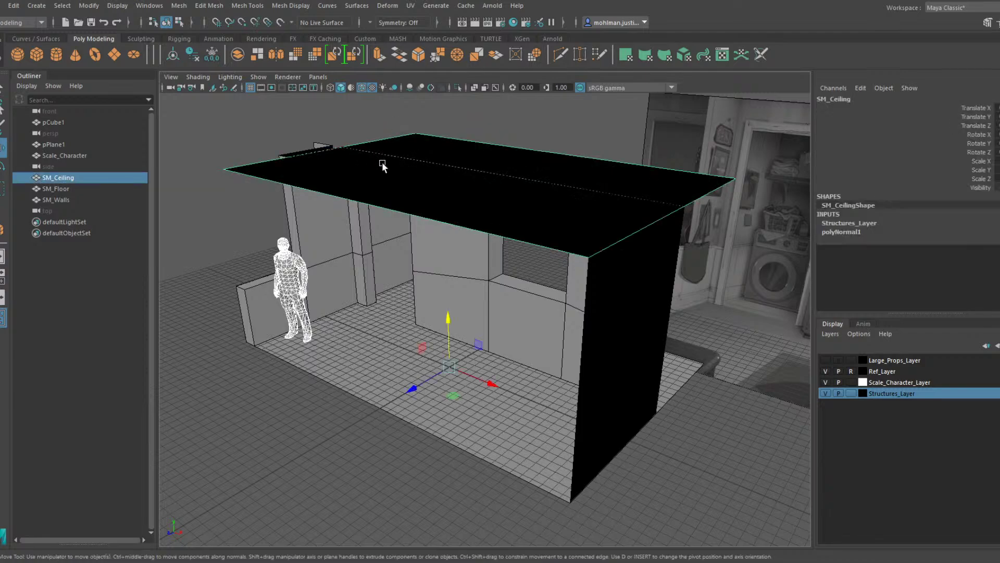
pyautogui.keyDown('alt'); pyautogui.moveTo(381, 162); pyautogui.dragTo(430, 209); pyautogui.keyUp('alt')
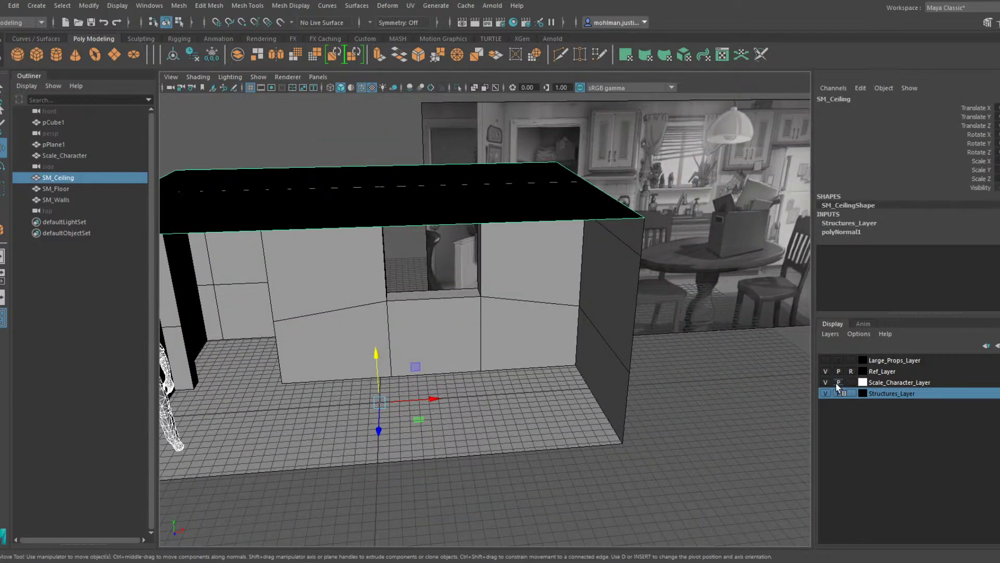
# Hide the Ref_Layer and move the ceiling's short end edge outward to line up with the outermost wall on the half-wall side
pyautogui.click(825, 372)
pyautogui.keyDown('alt'); pyautogui.moveTo(649, 308); pyautogui.dragTo(688, 276); pyautogui.keyUp('alt')
pyautogui.keyDown('alt'); pyautogui.moveTo(567, 229); pyautogui.dragTo(683, 304, button='middle'); pyautogui.keyUp('alt')
pyautogui.keyDown('alt'); pyautogui.moveTo(683, 303); pyautogui.dragTo(777, 283); pyautogui.keyUp('alt')
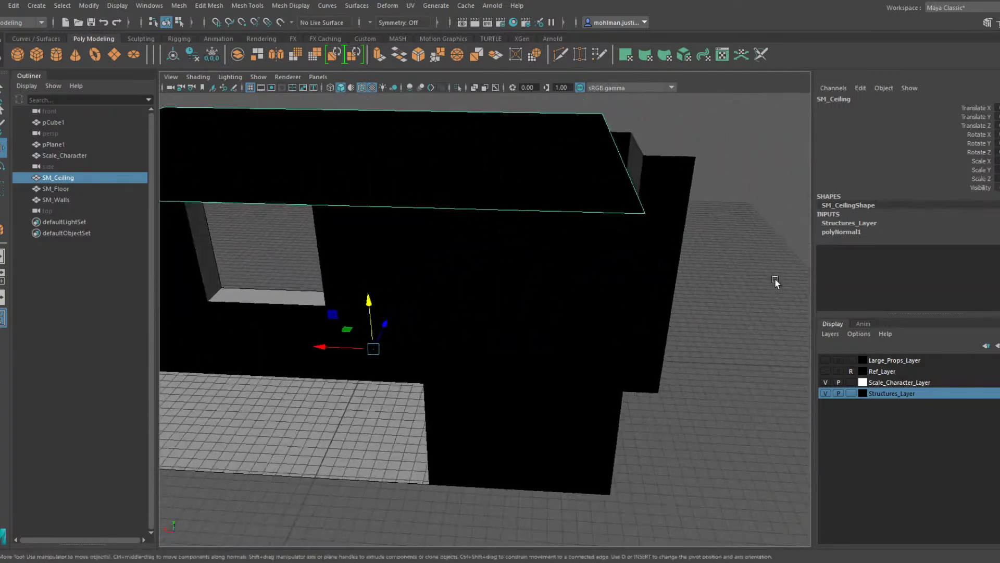
pyautogui.keyDown('alt'); pyautogui.moveTo(777, 283); pyautogui.dragTo(767, 329, button='middle'); pyautogui.keyUp('alt')
pyautogui.press('F10')
pyautogui.click(600, 182)
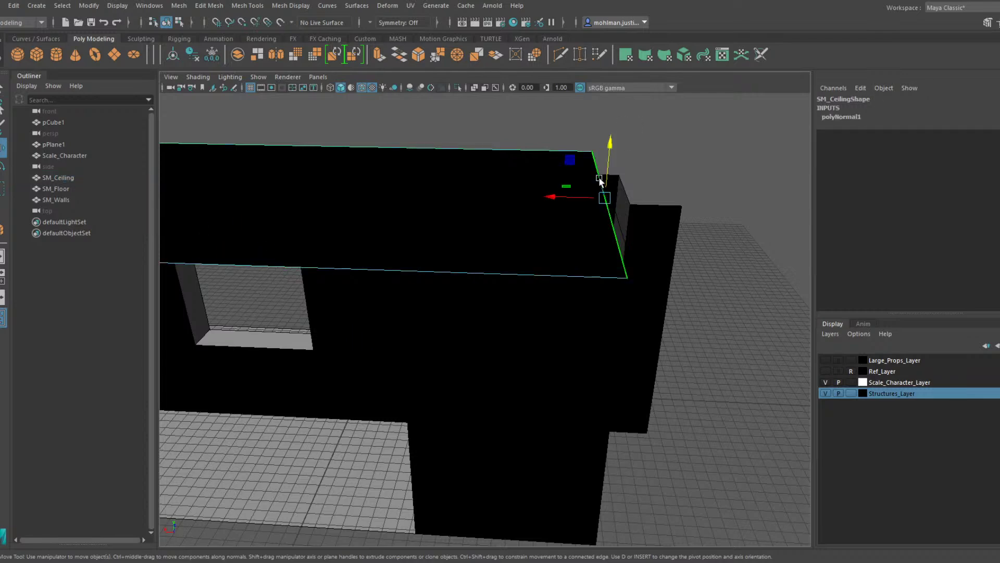
pyautogui.moveTo(568, 198); pyautogui.dragTo(672, 268)
pyautogui.scroll(-3, 744, 246)
pyautogui.keyDown('alt'); pyautogui.moveTo(672, 267); pyautogui.dragTo(683, 272, button='middle'); pyautogui.keyUp('alt')
pyautogui.keyDown('alt'); pyautogui.moveTo(682, 271); pyautogui.dragTo(605, 241); pyautogui.keyUp('alt')
pyautogui.keyDown('alt'); pyautogui.moveTo(605, 241); pyautogui.dragTo(521, 219, button='middle'); pyautogui.keyUp('alt')
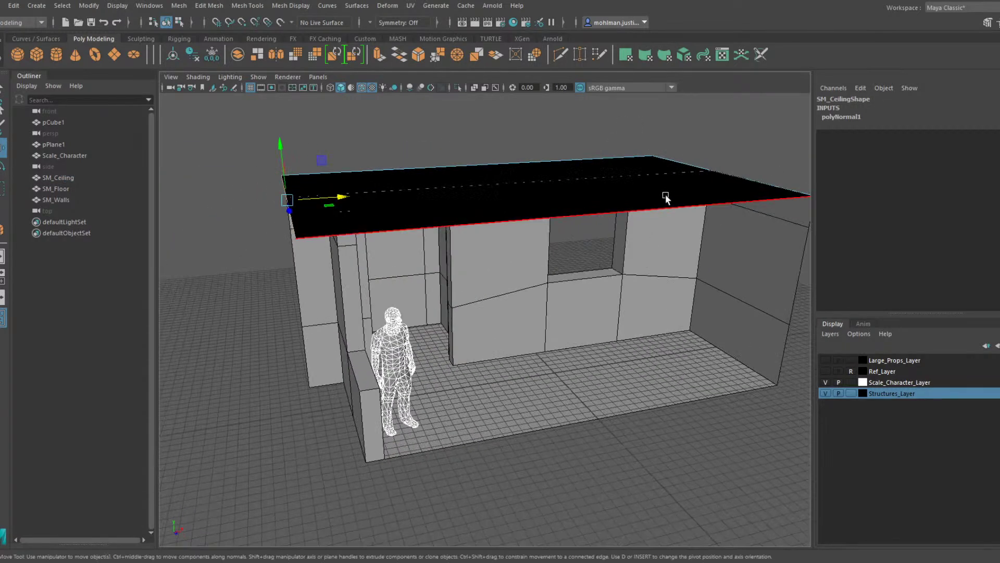
pyautogui.moveTo(665, 195); pyautogui.dragTo(722, 143, button='right')
# Extend the short edge of SM_Floor beside the half wall outward, vertex-snapping it to the outer wall
pyautogui.keyDown('alt'); pyautogui.moveTo(599, 307); pyautogui.dragTo(565, 311); pyautogui.keyUp('alt')
pyautogui.keyDown('alt'); pyautogui.moveTo(565, 311); pyautogui.dragTo(656, 252, button='middle'); pyautogui.keyUp('alt')
pyautogui.click(573, 332)
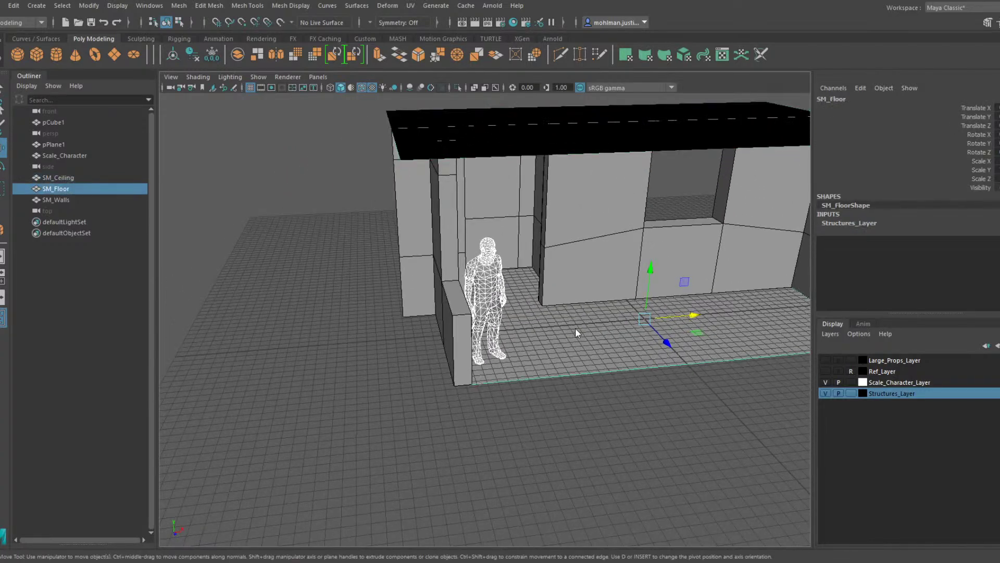
pyautogui.moveTo(581, 237); pyautogui.dragTo(582, 216, button='right')
pyautogui.click(455, 333)
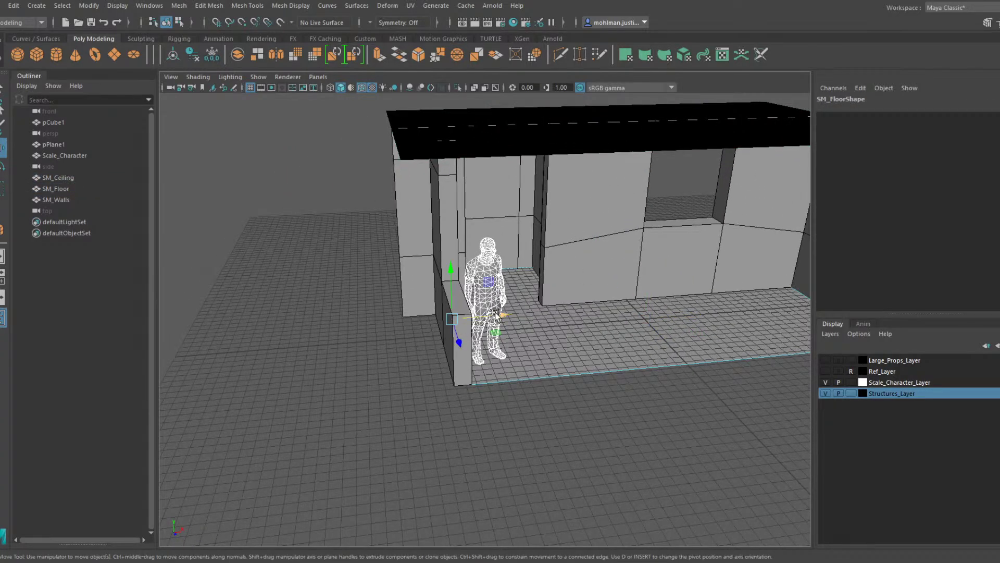
pyautogui.press('v')
pyautogui.moveTo(499, 316); pyautogui.dragTo(402, 319)
pyautogui.moveTo(615, 299); pyautogui.dragTo(644, 236, button='right')
# Switch to the UV Editing workspace and stretch SM_Floor's UV shell upward to fill the 0–1 square
pyautogui.keyDown('alt'); pyautogui.moveTo(666, 302); pyautogui.dragTo(687, 268); pyautogui.keyUp('alt')
pyautogui.keyDown('alt'); pyautogui.moveTo(687, 268); pyautogui.dragTo(646, 298, button='middle'); pyautogui.keyUp('alt')
pyautogui.keyDown('alt'); pyautogui.moveTo(646, 299); pyautogui.dragTo(602, 361); pyautogui.keyUp('alt')
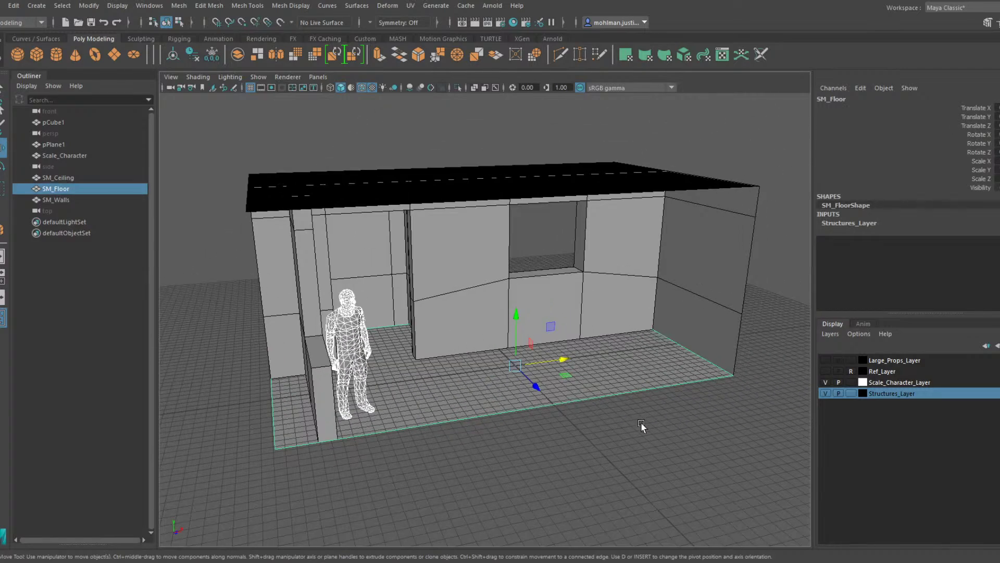
pyautogui.click(954, 8)
pyautogui.click(960, 76)
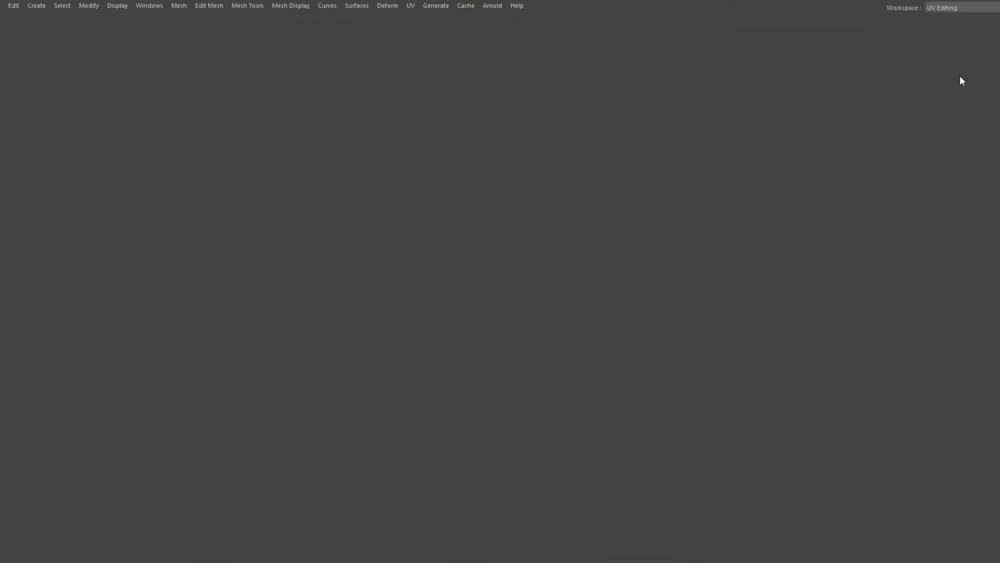
pyautogui.scroll(-2, 710, 201)
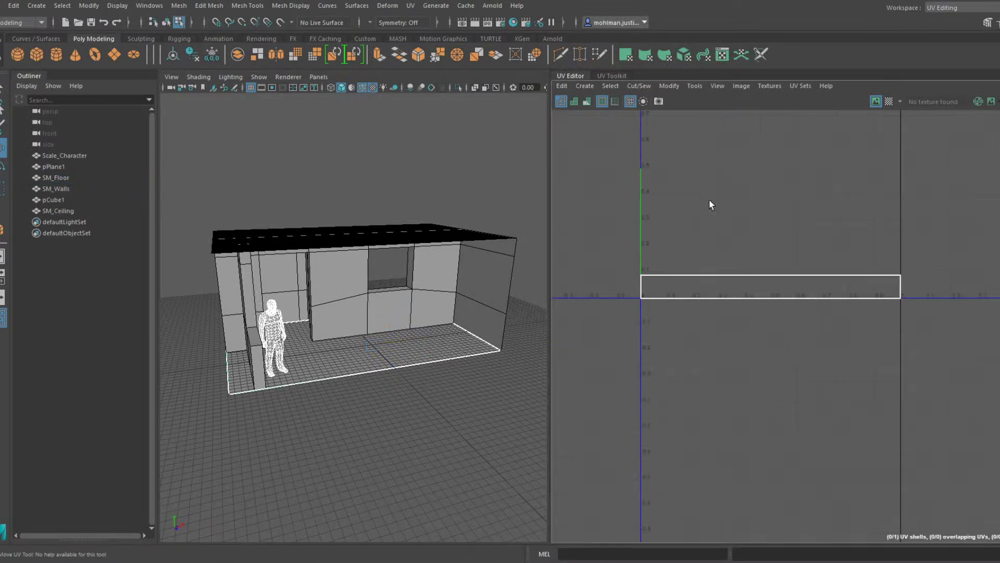
pyautogui.scroll(-2, 615, 235)
pyautogui.keyDown('alt'); pyautogui.moveTo(615, 240); pyautogui.dragTo(626, 313, button='middle'); pyautogui.keyUp('alt')
pyautogui.moveTo(603, 281); pyautogui.dragTo(851, 339)
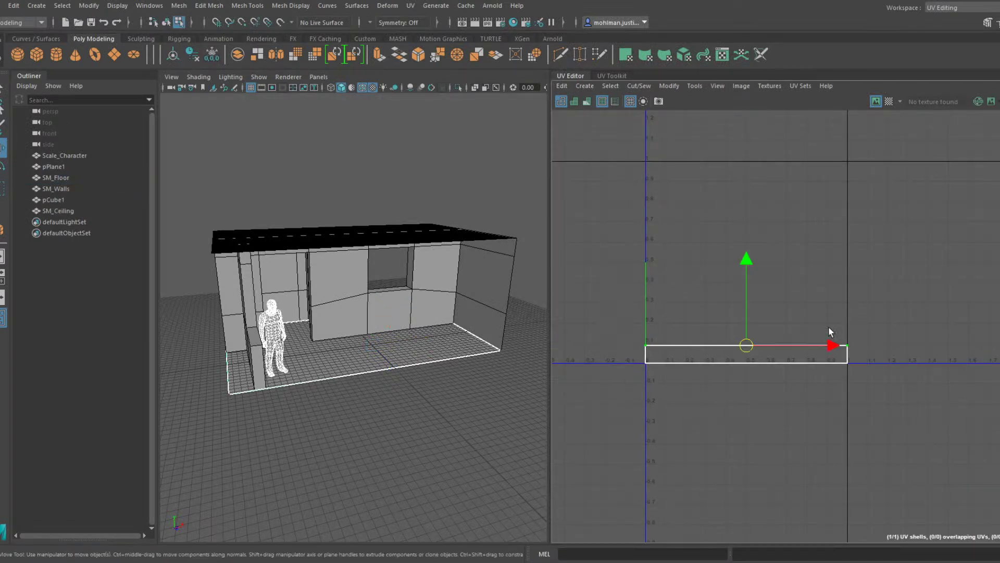
pyautogui.moveTo(743, 284); pyautogui.dragTo(780, 99)
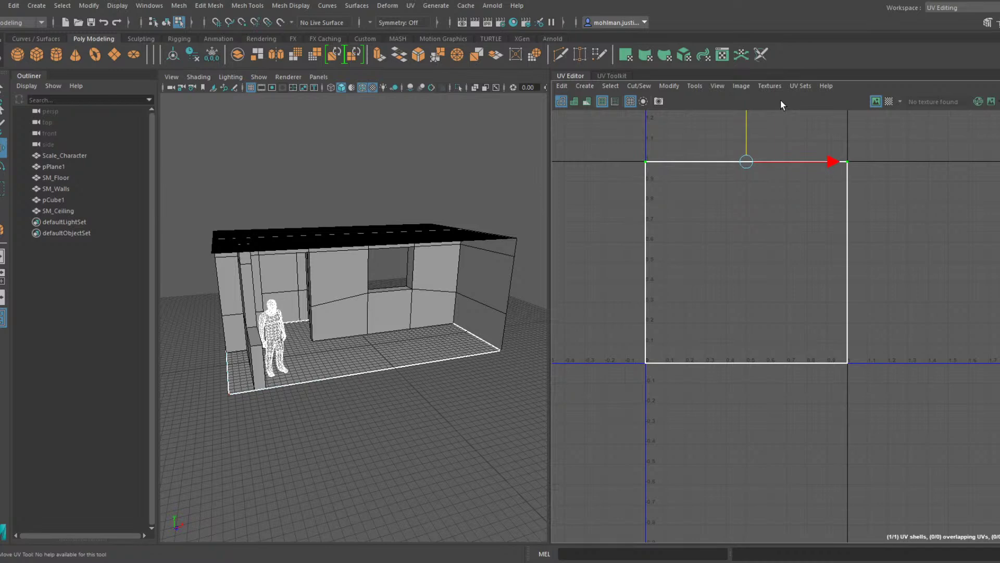
# Scale the floor's UV shell slightly, turn on grid snapping and snap its left UVs to the 0–1 square's left border
pyautogui.moveTo(593, 122); pyautogui.dragTo(955, 463)
pyautogui.press('r')
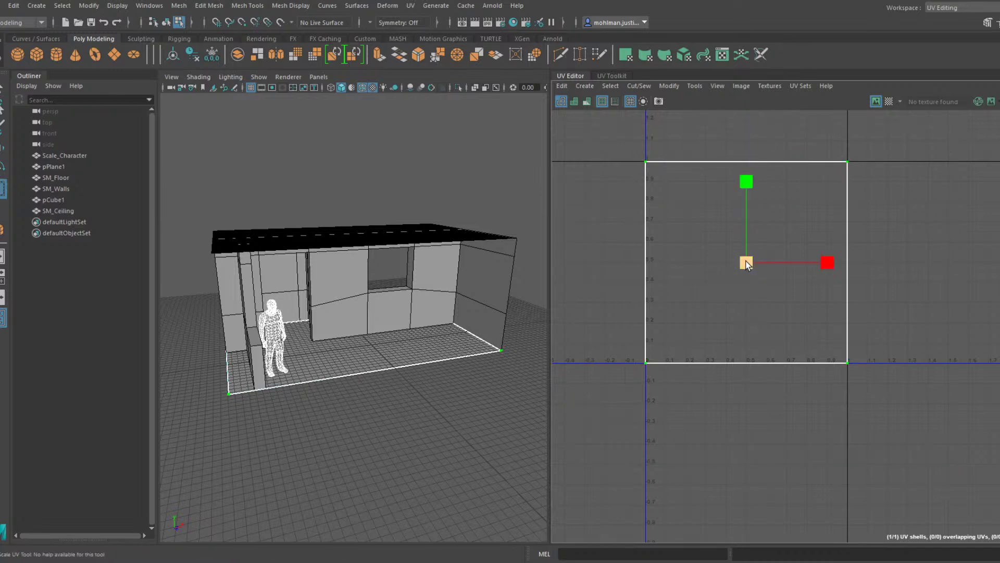
pyautogui.click(746, 263)
pyautogui.moveTo(602, 156); pyautogui.dragTo(698, 380)
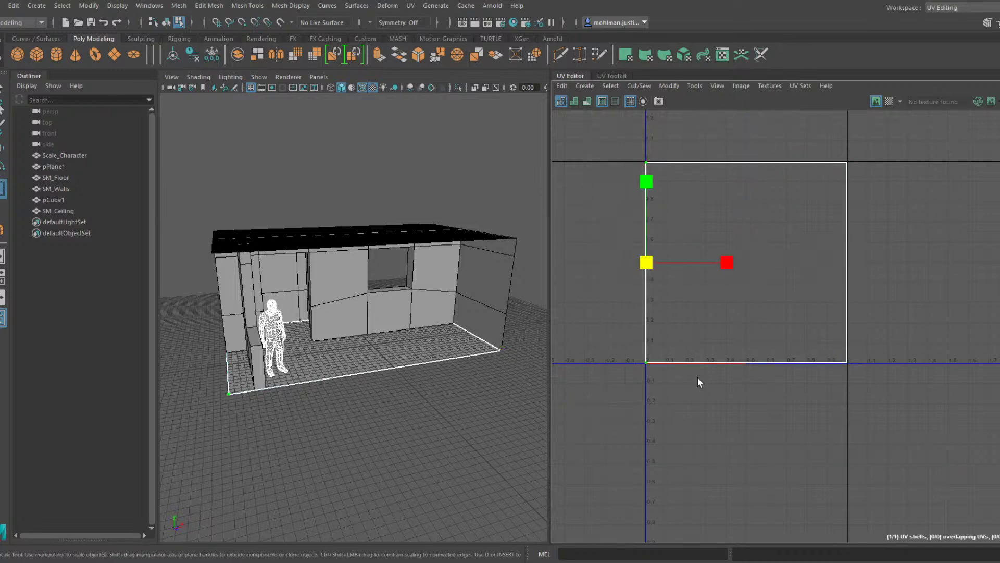
pyautogui.click(216, 23)
pyautogui.press('w')
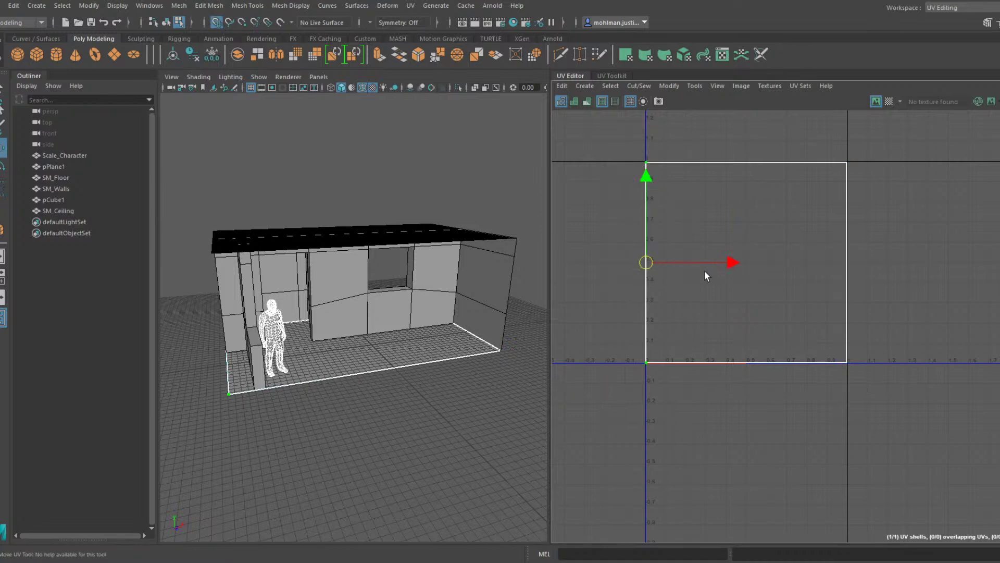
pyautogui.moveTo(705, 269); pyautogui.dragTo(712, 174)
pyautogui.click(708, 229)
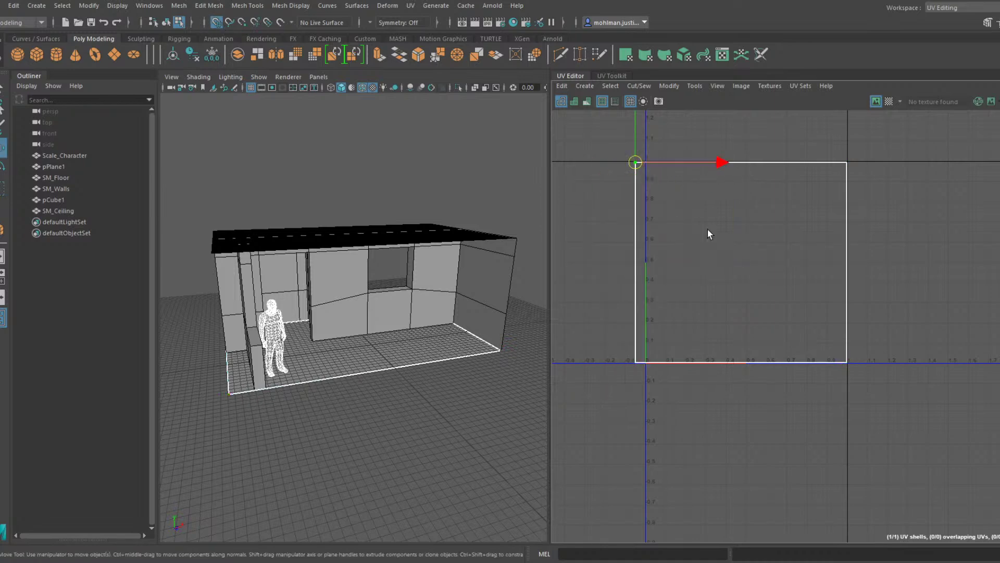
pyautogui.moveTo(680, 375); pyautogui.dragTo(585, 135)
pyautogui.moveTo(715, 260); pyautogui.dragTo(725, 260)
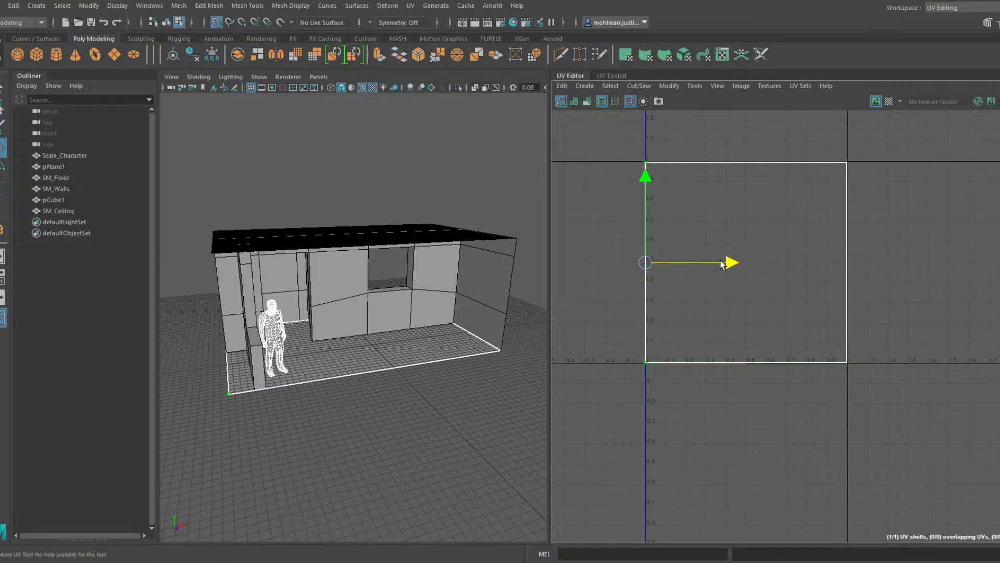
# Snap the top, right and bottom UVs of the floor shell to the 0–1 square's borders and return to object selection
pyautogui.moveTo(618, 149); pyautogui.dragTo(933, 199)
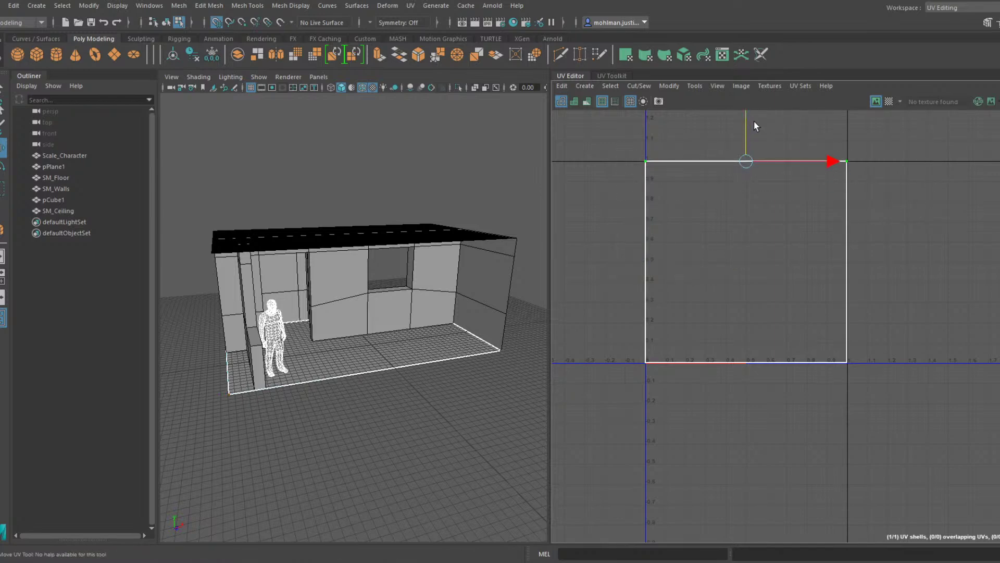
pyautogui.moveTo(809, 138); pyautogui.dragTo(938, 412)
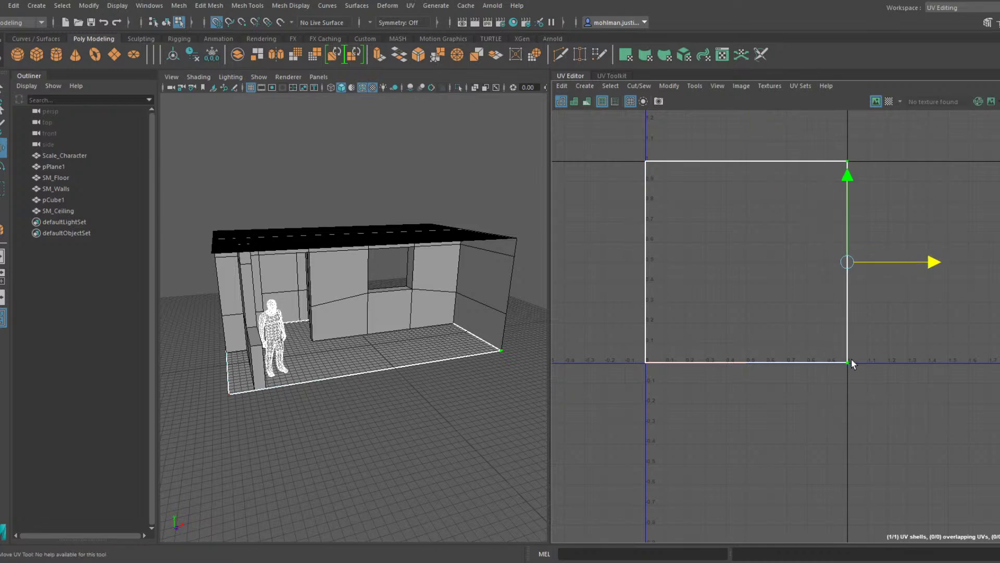
pyautogui.moveTo(889, 371); pyautogui.dragTo(608, 331)
pyautogui.moveTo(748, 280)
pyautogui.mouseDown()
pyautogui.moveTo(749, 291)
pyautogui.moveTo(751, 281)
pyautogui.mouseUp()
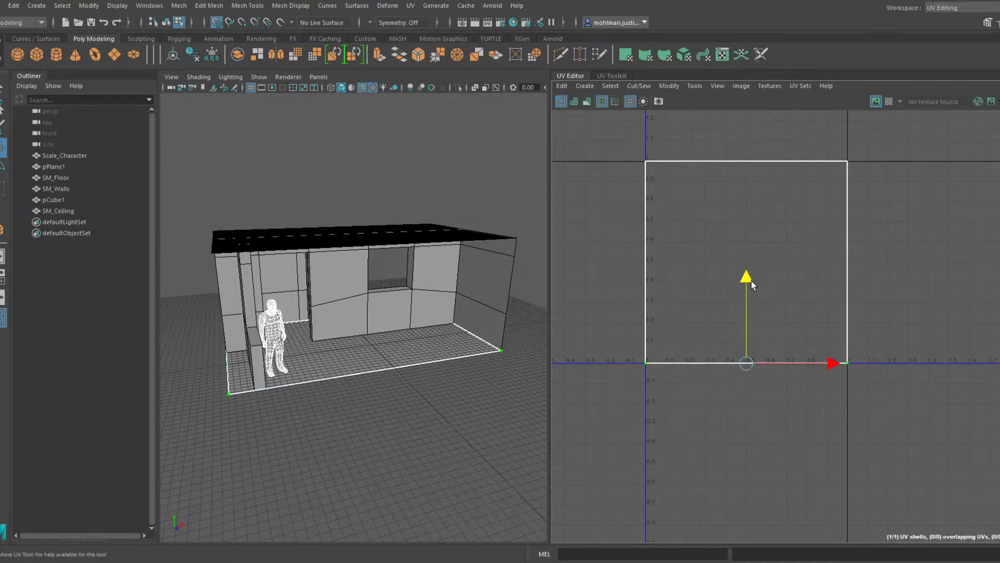
pyautogui.moveTo(903, 393); pyautogui.dragTo(561, 112)
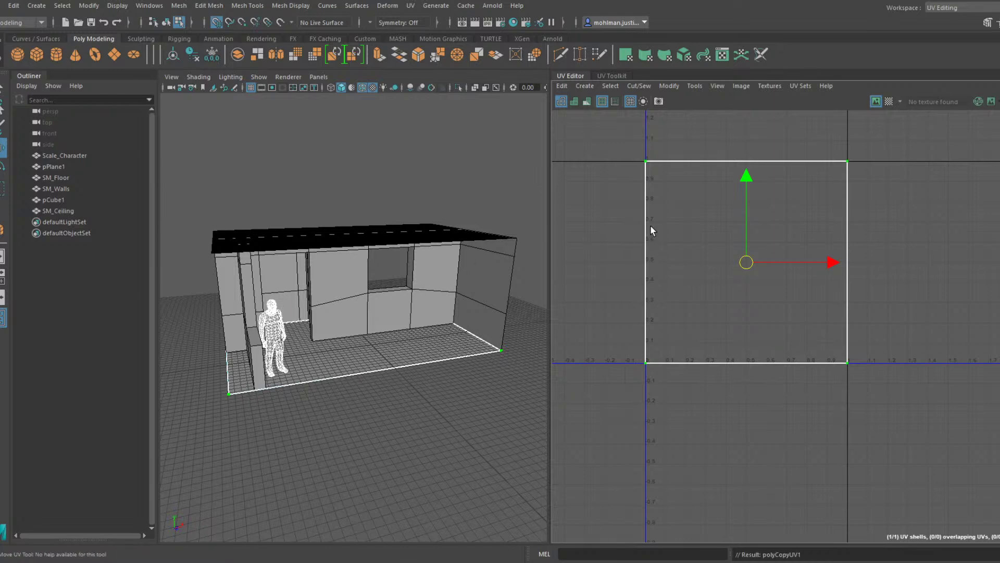
pyautogui.press('F8')
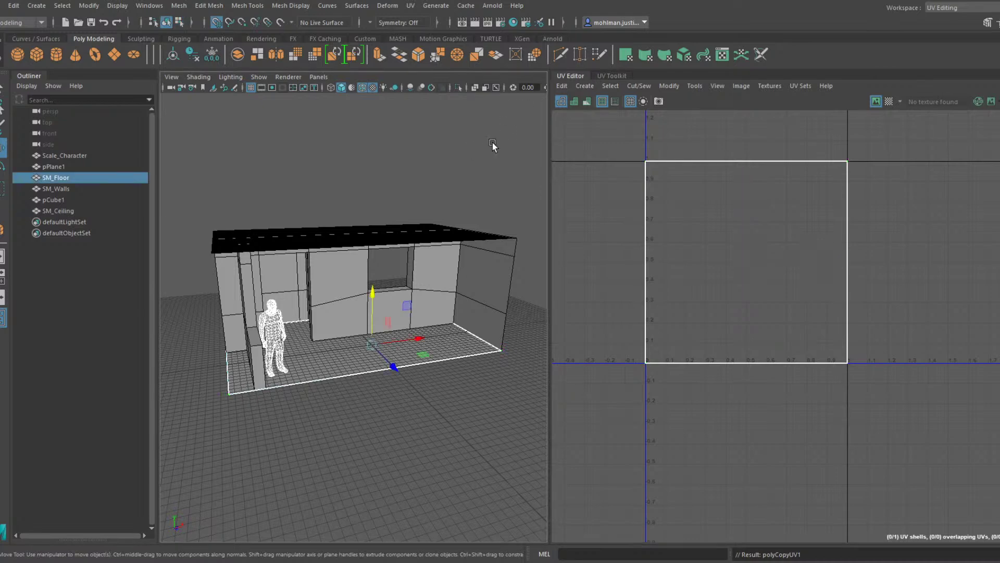
# Raise the top UVs of SM_Ceiling's shell with grid snapping so the shell reaches the 0–1 square's top border
pyautogui.click(411, 237)
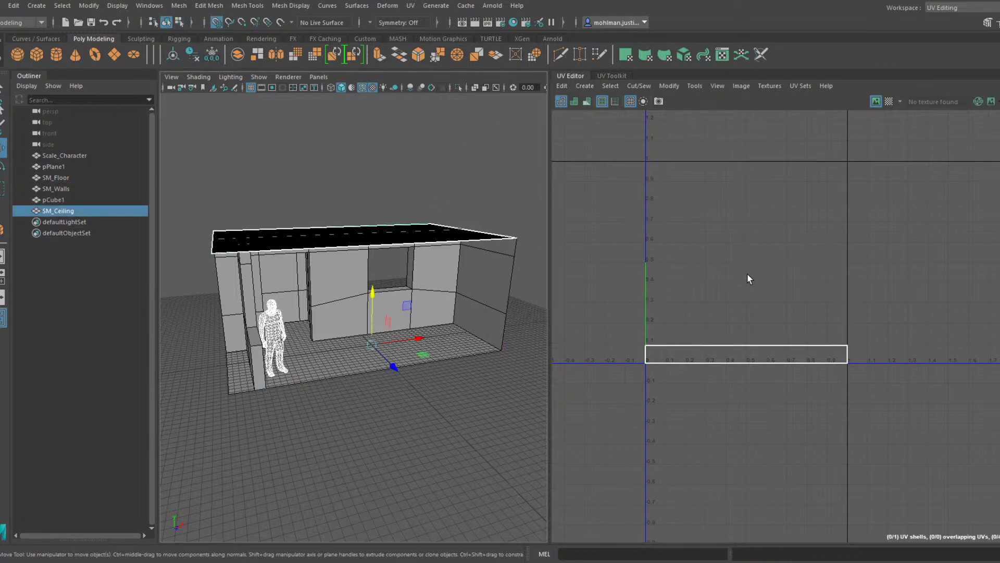
pyautogui.press('F8')
pyautogui.moveTo(594, 322); pyautogui.dragTo(852, 354)
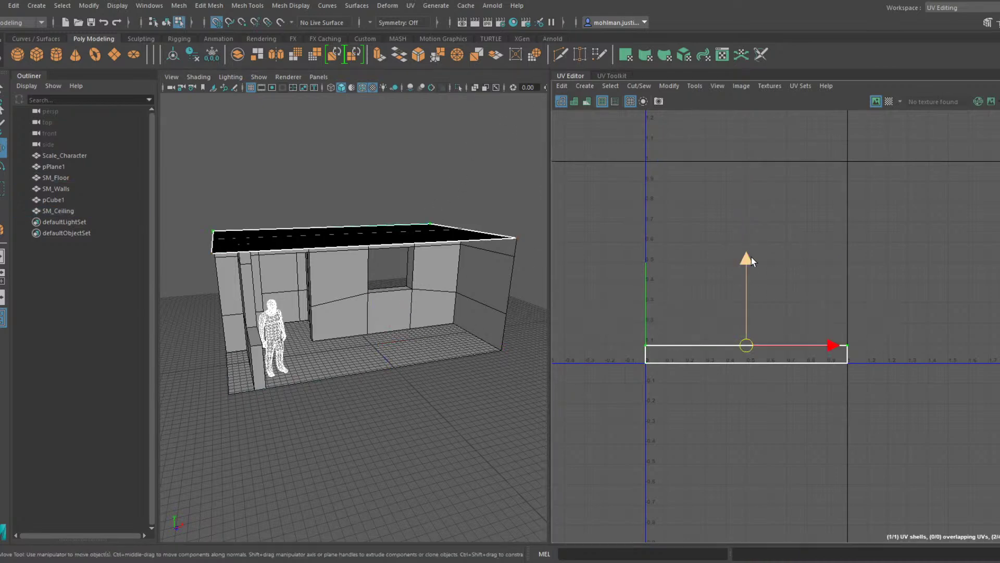
pyautogui.moveTo(744, 259); pyautogui.dragTo(803, 76)
# Snap the right, left and bottom UVs of the ceiling shell to the 0–1 square's borders and return to object selection
pyautogui.moveTo(828, 119); pyautogui.dragTo(857, 434)
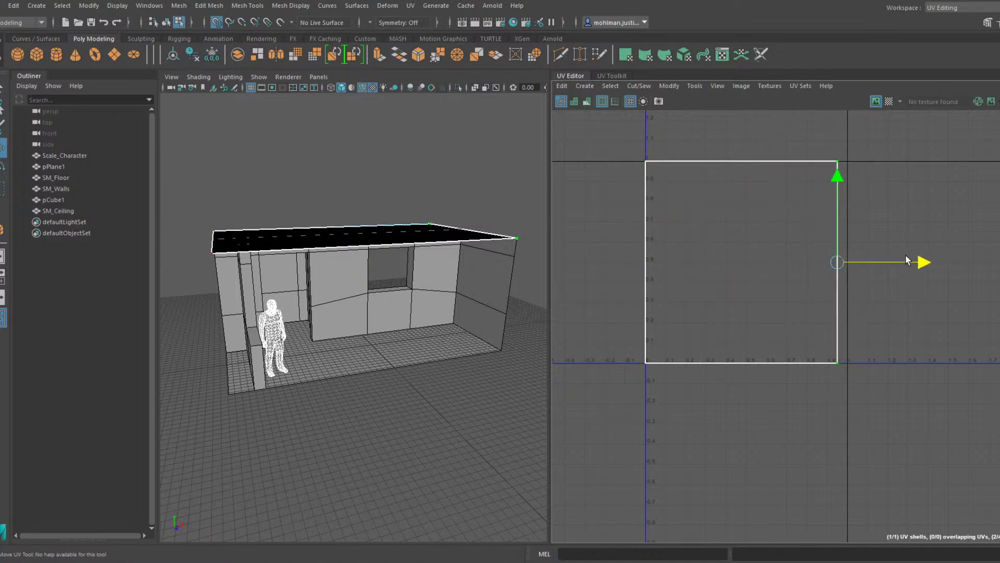
pyautogui.moveTo(610, 144); pyautogui.dragTo(657, 371)
pyautogui.moveTo(719, 263)
pyautogui.mouseDown()
pyautogui.moveTo(699, 263)
pyautogui.moveTo(718, 265)
pyautogui.mouseUp()
pyautogui.moveTo(607, 353); pyautogui.dragTo(936, 404)
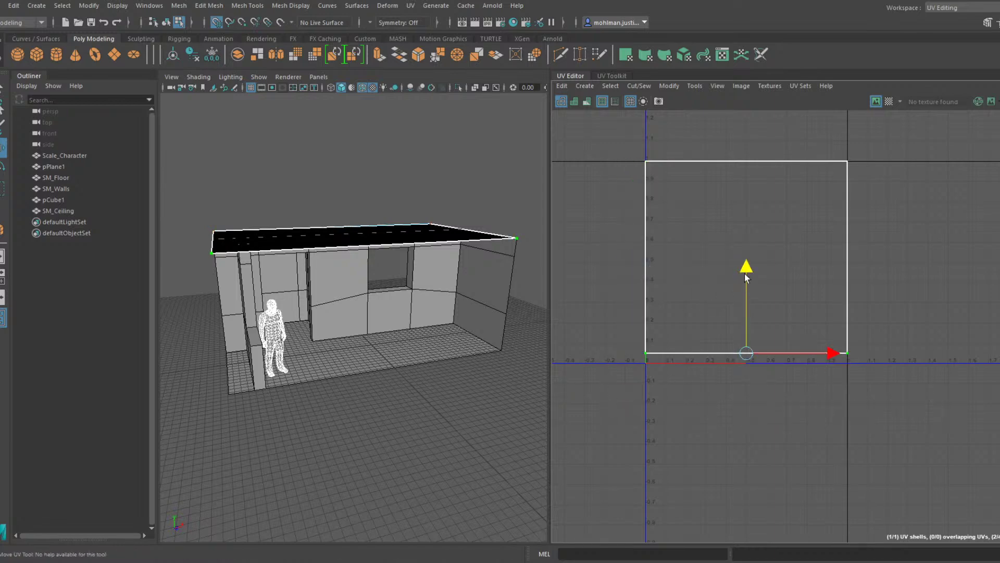
pyautogui.moveTo(469, 190); pyautogui.dragTo(498, 142, button='right')
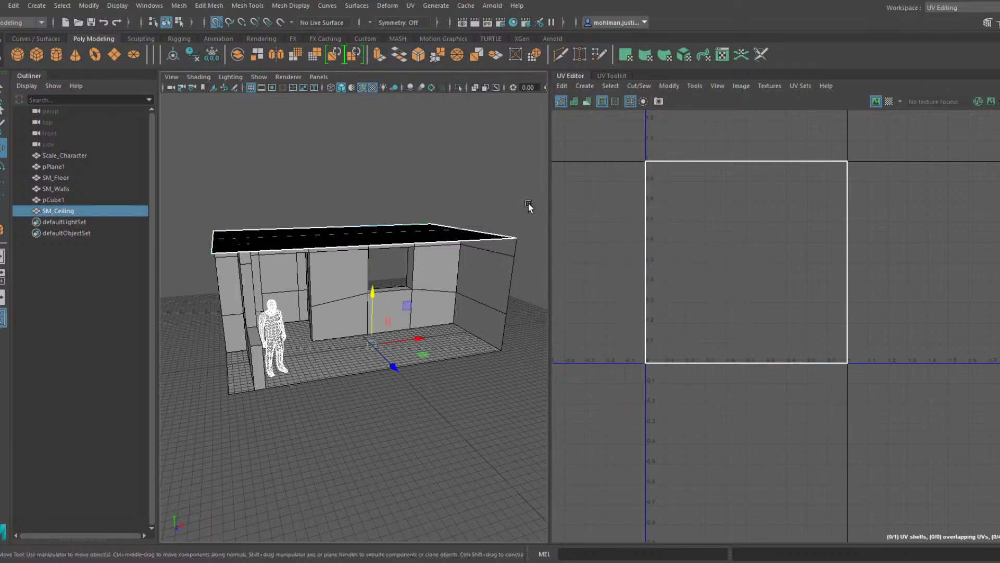
pyautogui.moveTo(698, 140); pyautogui.dragTo(704, 123, button='right')
pyautogui.moveTo(616, 141); pyautogui.dragTo(940, 404)
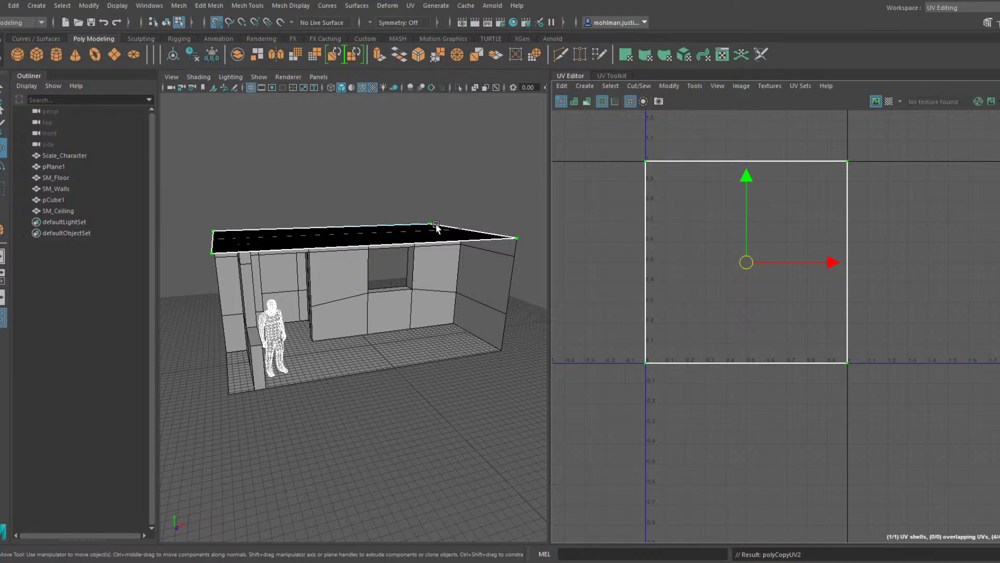
pyautogui.press('F8')
pyautogui.click(681, 187)
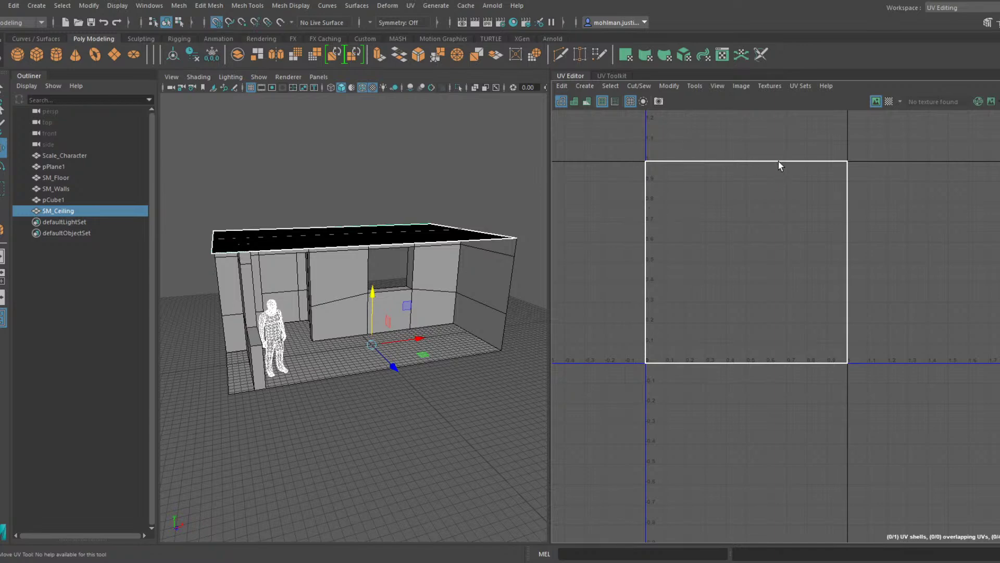
# Inspect the existing UV shells of SM_Walls by selecting the three stacked faces of the solid end wall
pyautogui.click(396, 207)
pyautogui.click(458, 275)
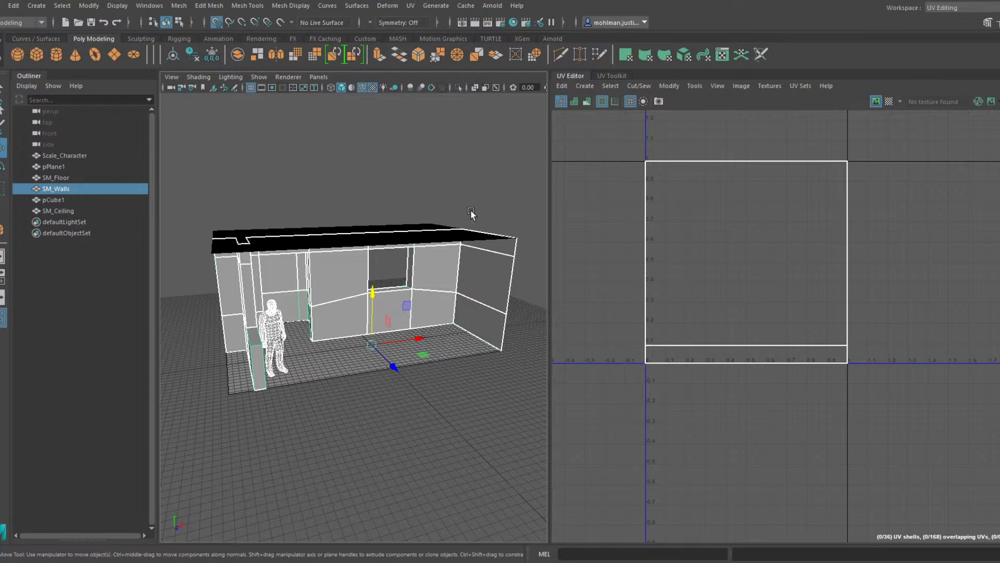
pyautogui.keyDown('alt'); pyautogui.moveTo(456, 176); pyautogui.dragTo(408, 174); pyautogui.keyUp('alt')
pyautogui.keyDown('alt'); pyautogui.moveTo(457, 170); pyautogui.dragTo(446, 193); pyautogui.keyUp('alt')
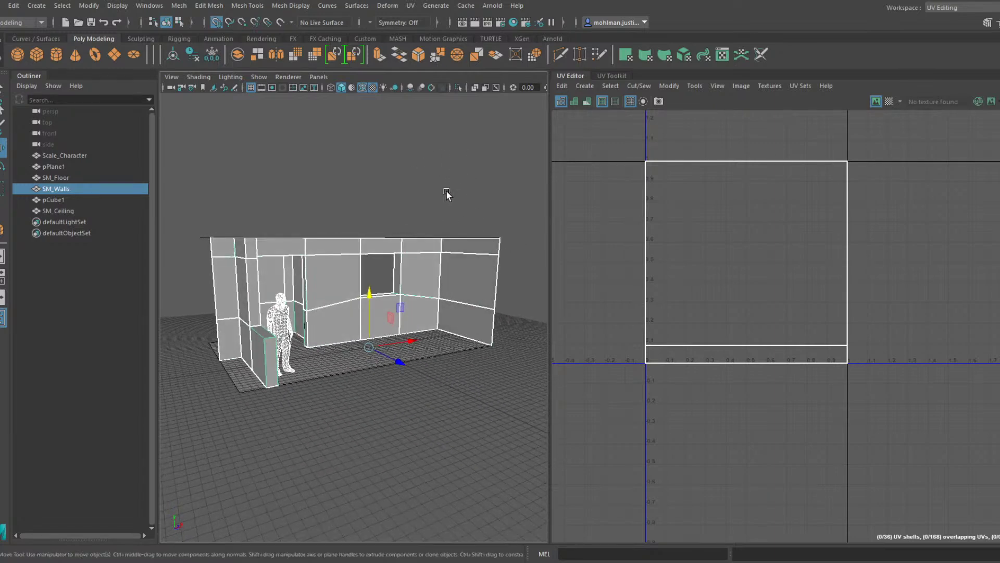
pyautogui.press('[')
pyautogui.press(']')
pyautogui.press('F11')
pyautogui.click(476, 248)
pyautogui.keyDown('shift'); pyautogui.click(475, 282); pyautogui.keyUp('shift')
pyautogui.keyDown('shift'); pyautogui.click(474, 320); pyautogui.keyUp('shift')
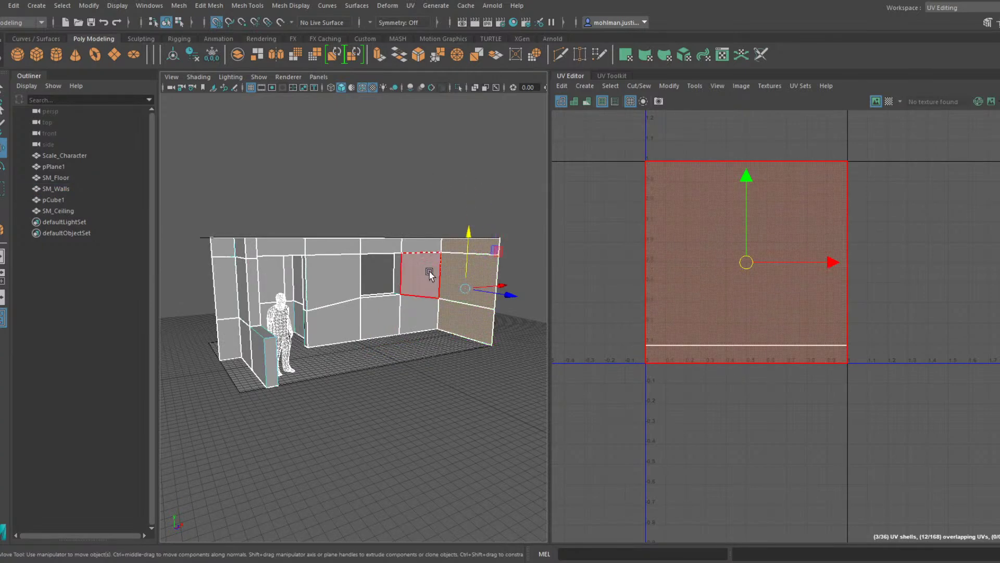
pyautogui.keyDown('alt'); pyautogui.moveTo(429, 271); pyautogui.dragTo(348, 270); pyautogui.keyUp('alt')
pyautogui.press('F8')
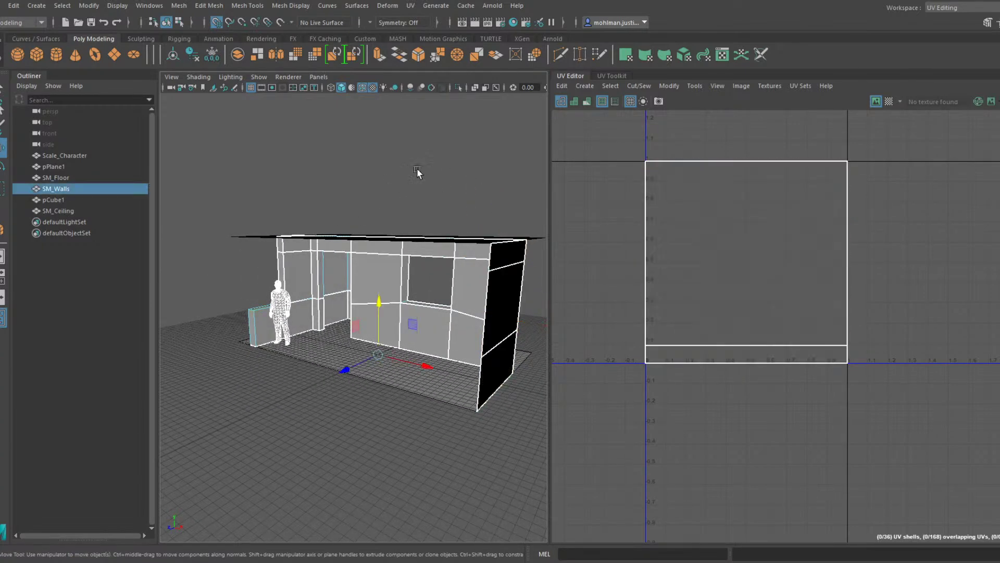
# Planar-project SM_Walls facing the long window wall and scale the UV shell uniformly until its height fills the 0–1 range
pyautogui.keyDown('alt'); pyautogui.moveTo(416, 167); pyautogui.dragTo(490, 252); pyautogui.keyUp('alt')
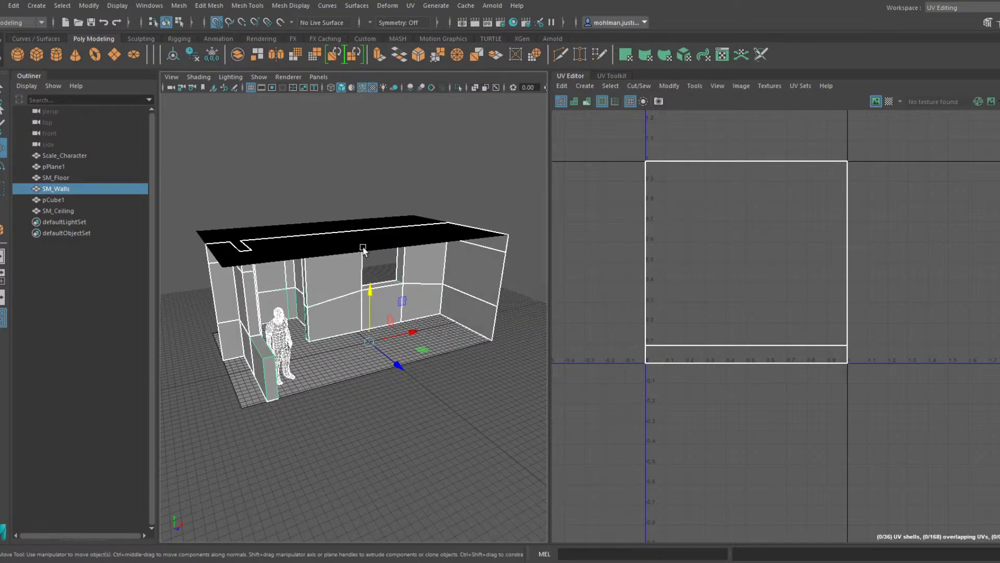
pyautogui.click(410, 6)
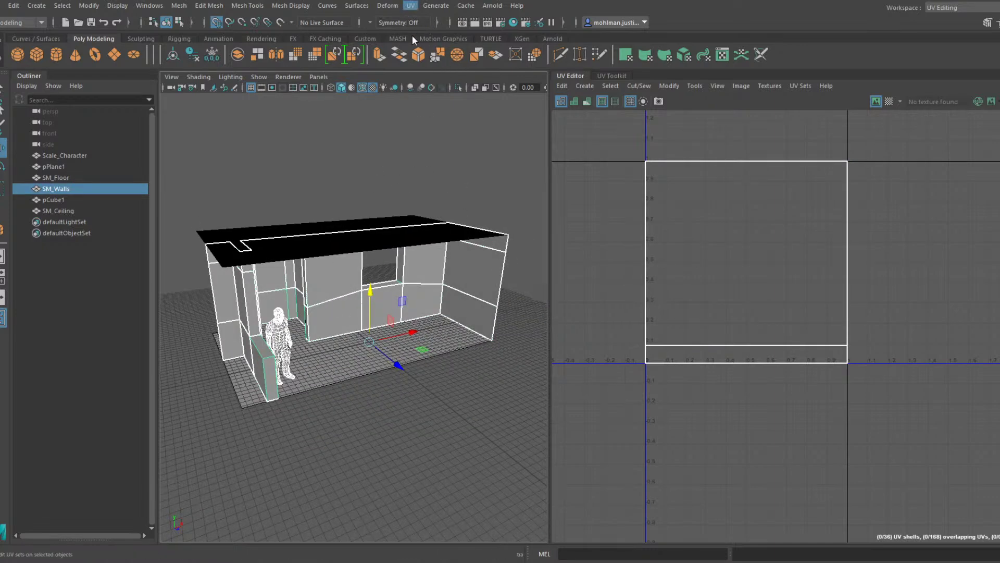
pyautogui.click(523, 137)
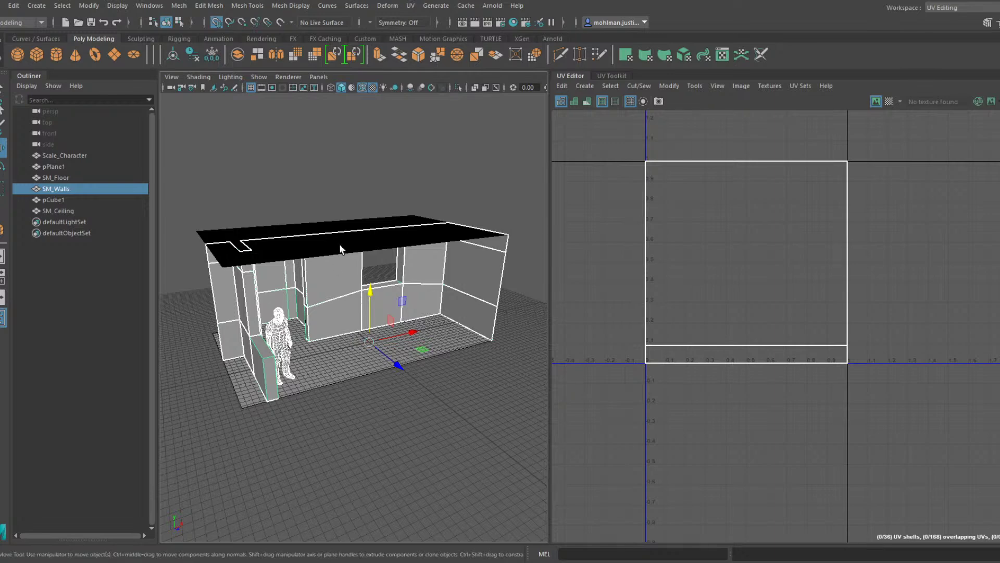
pyautogui.click(297, 300)
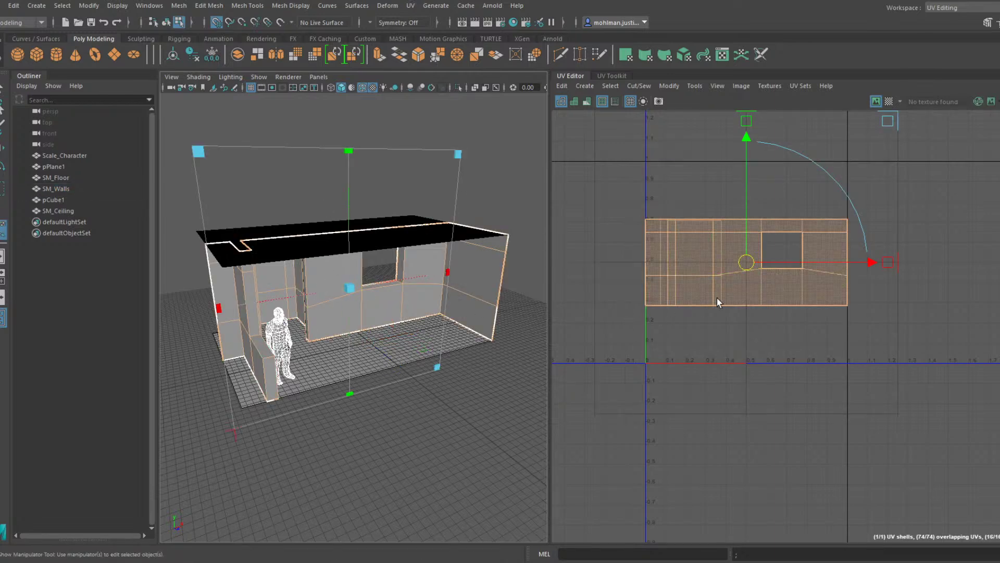
pyautogui.press('r')
pyautogui.moveTo(759, 257); pyautogui.dragTo(860, 238)
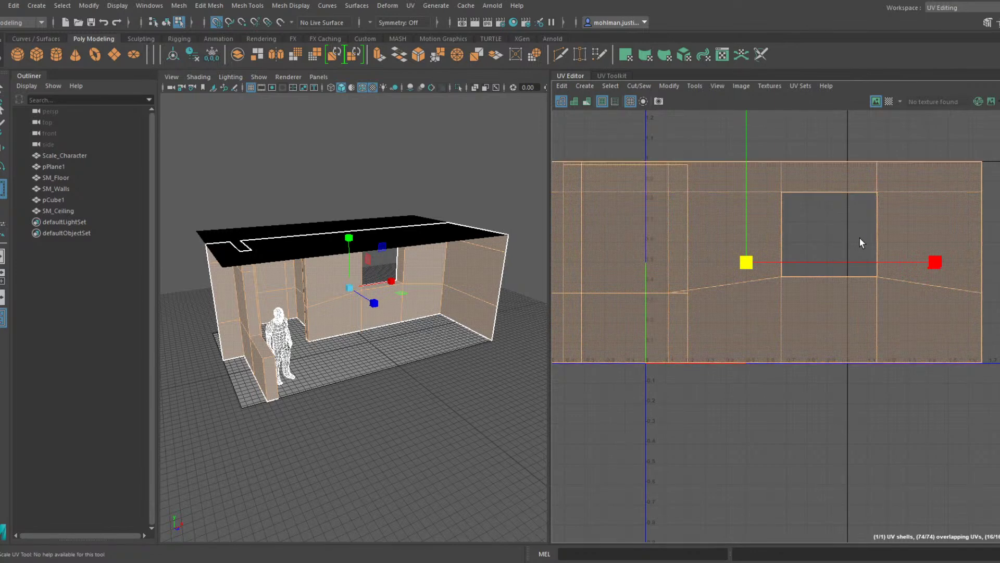
# Select the walls shell's top and bottom UV rows and snap them to the upper and lower borders of the 0–1 range
pyautogui.press('w')
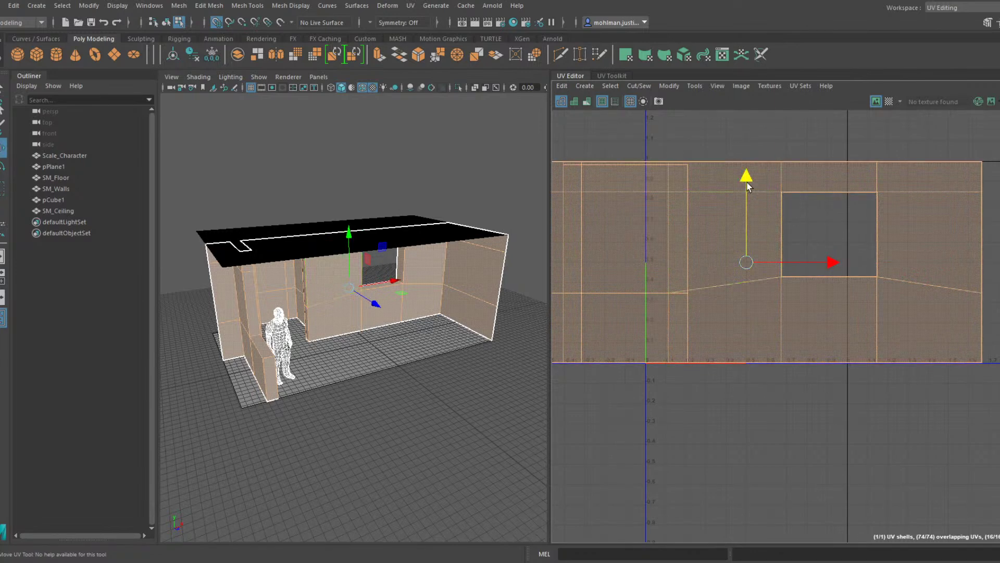
pyautogui.scroll(-3, 748, 245)
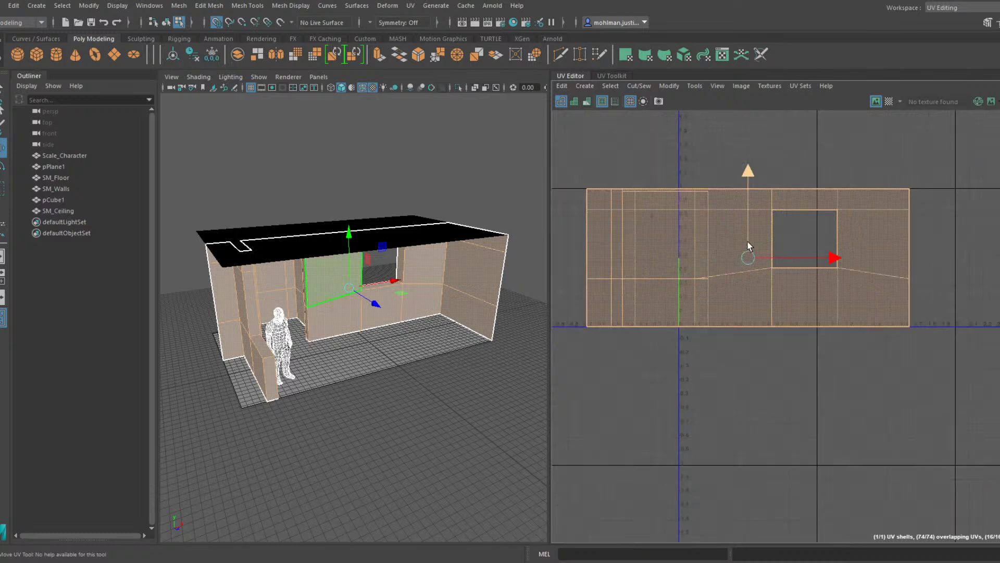
pyautogui.press('F10')
pyautogui.moveTo(573, 172); pyautogui.dragTo(915, 196)
pyautogui.press('r')
pyautogui.press('w')
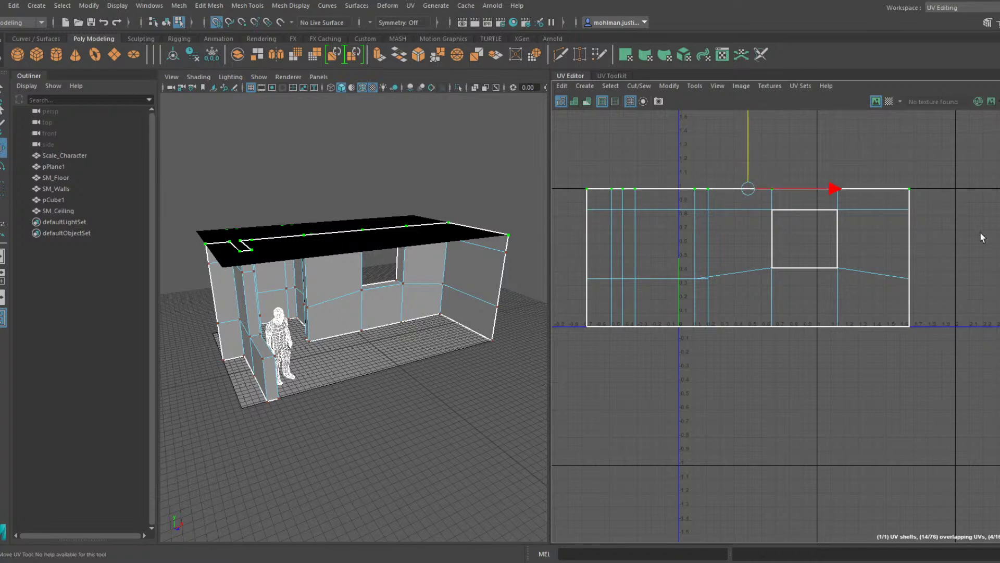
pyautogui.moveTo(932, 348); pyautogui.dragTo(566, 314)
pyautogui.moveTo(754, 252); pyautogui.dragTo(754, 246)
pyautogui.click(675, 266)
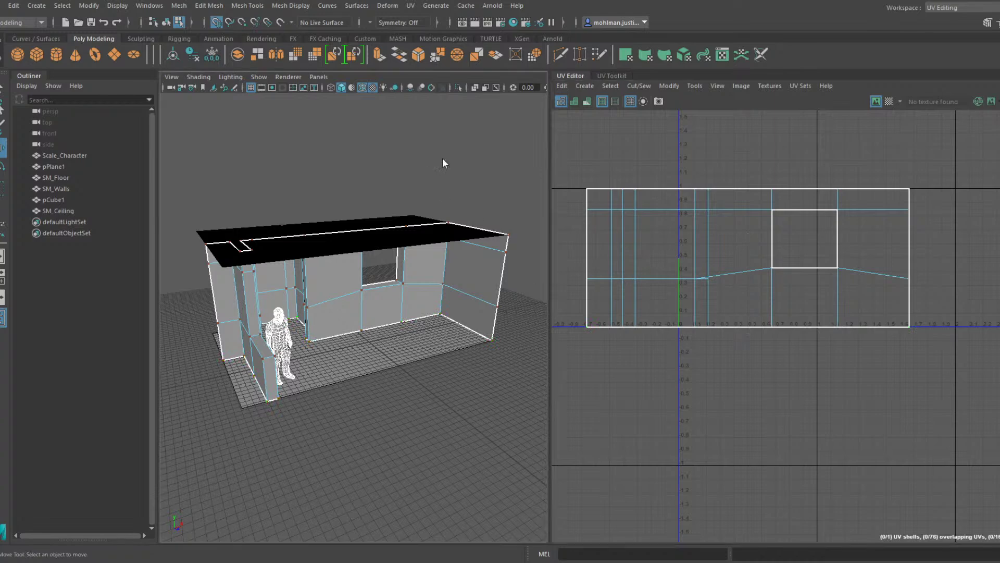
# Select the three stacked inner faces of the solid end wall on SM_Walls
pyautogui.press('F11')
pyautogui.click(487, 242)
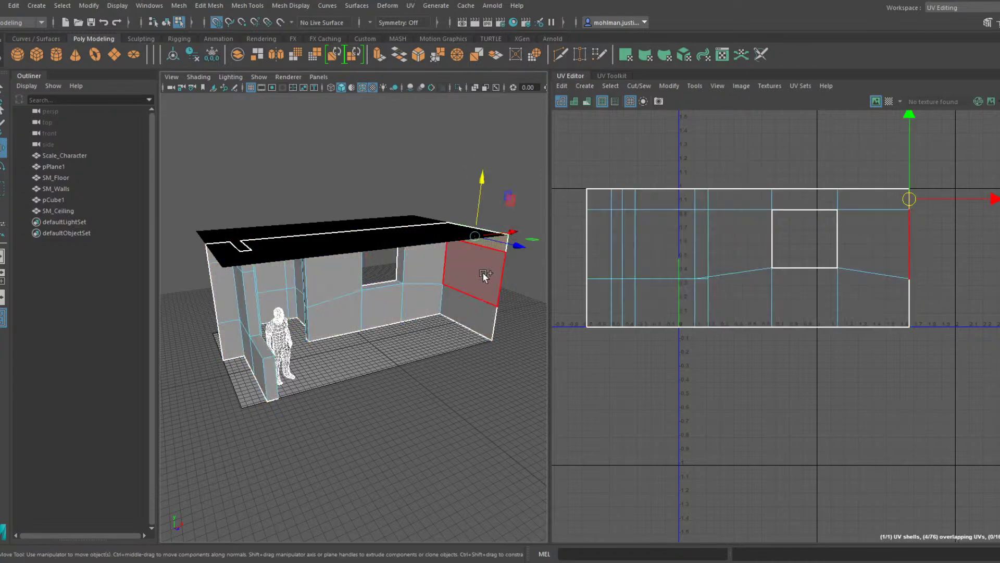
pyautogui.keyDown('shift'); pyautogui.click(483, 273); pyautogui.keyUp('shift')
pyautogui.keyDown('shift'); pyautogui.click(481, 303); pyautogui.keyUp('shift')
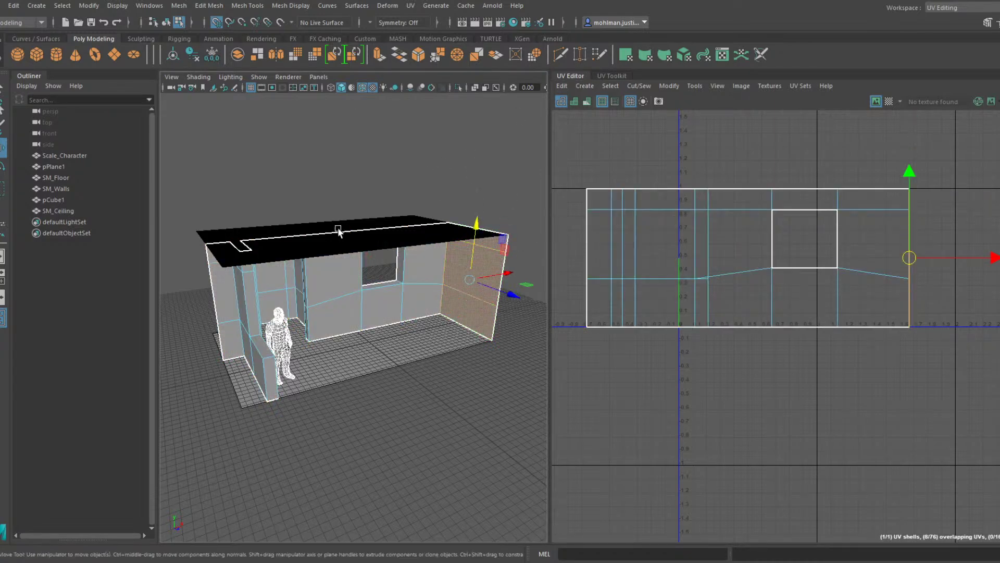
# Add the room-side faces of the opposite partition wall and its half wall to the face selection
pyautogui.keyDown('alt'); pyautogui.moveTo(341, 281); pyautogui.dragTo(276, 262); pyautogui.keyUp('alt')
pyautogui.scroll(5, 275, 261)
pyautogui.keyDown('alt'); pyautogui.moveTo(278, 238); pyautogui.dragTo(348, 290, button='middle'); pyautogui.keyUp('alt')
pyautogui.keyDown('alt'); pyautogui.moveTo(348, 292); pyautogui.dragTo(314, 259); pyautogui.keyUp('alt')
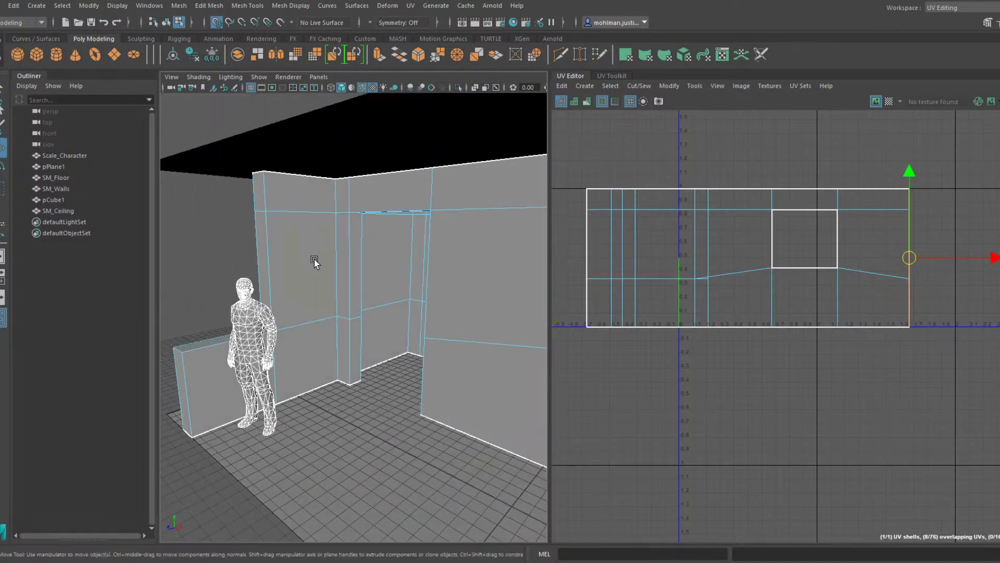
pyautogui.keyDown('shift'); pyautogui.click(295, 205); pyautogui.keyUp('shift')
pyautogui.keyDown('shift'); pyautogui.click(306, 259); pyautogui.keyUp('shift')
pyautogui.keyDown('shift'); pyautogui.click(283, 368); pyautogui.keyUp('shift')
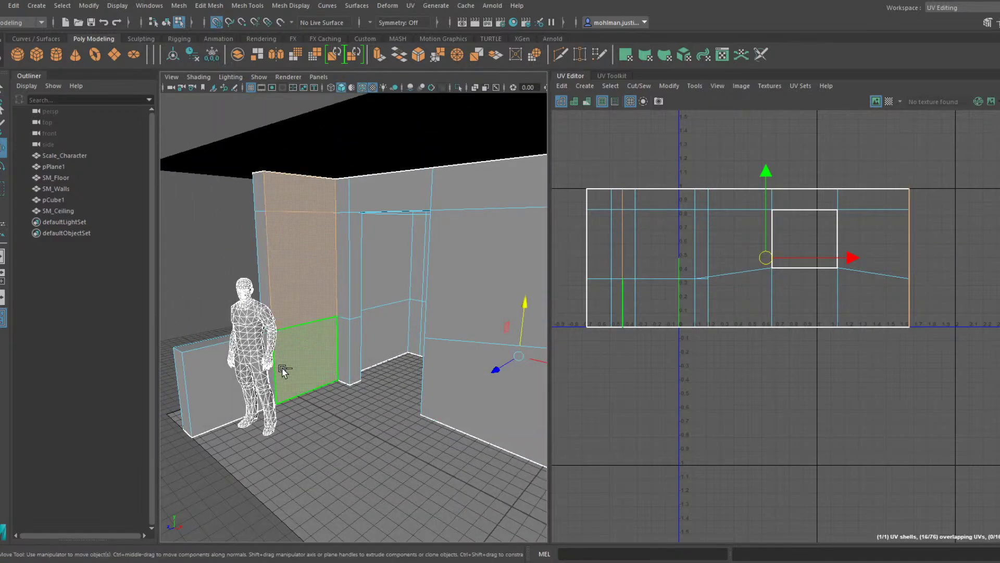
pyautogui.keyDown('shift'); pyautogui.click(255, 372); pyautogui.keyUp('shift')
# Add the outer faces of the half wall and partition wall to the face selection
pyautogui.keyDown('alt'); pyautogui.moveTo(245, 319); pyautogui.dragTo(392, 291); pyautogui.keyUp('alt')
pyautogui.scroll(-4, 392, 291)
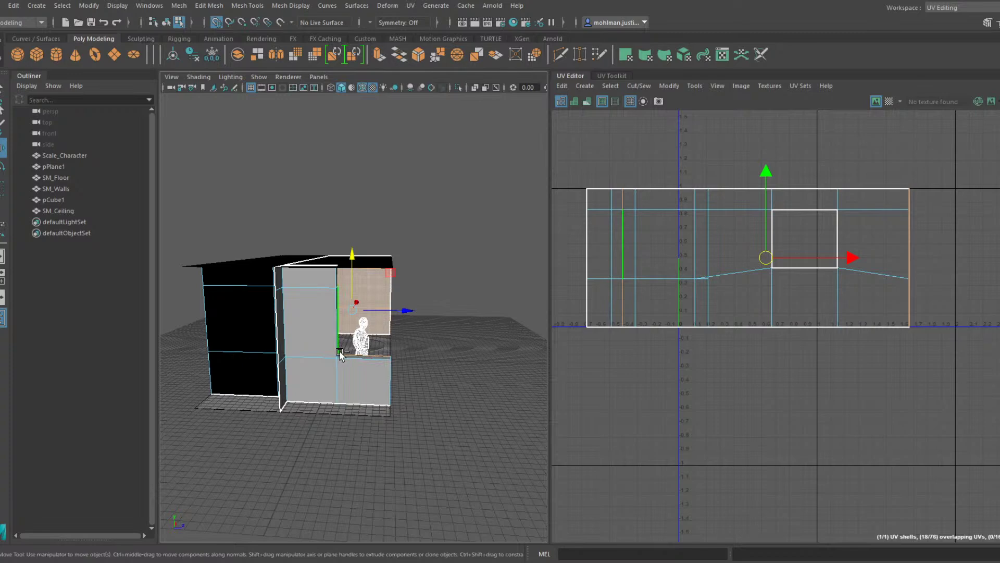
pyautogui.keyDown('shift'); pyautogui.click(346, 380); pyautogui.keyUp('shift')
pyautogui.keyDown('shift'); pyautogui.click(313, 365); pyautogui.keyUp('shift')
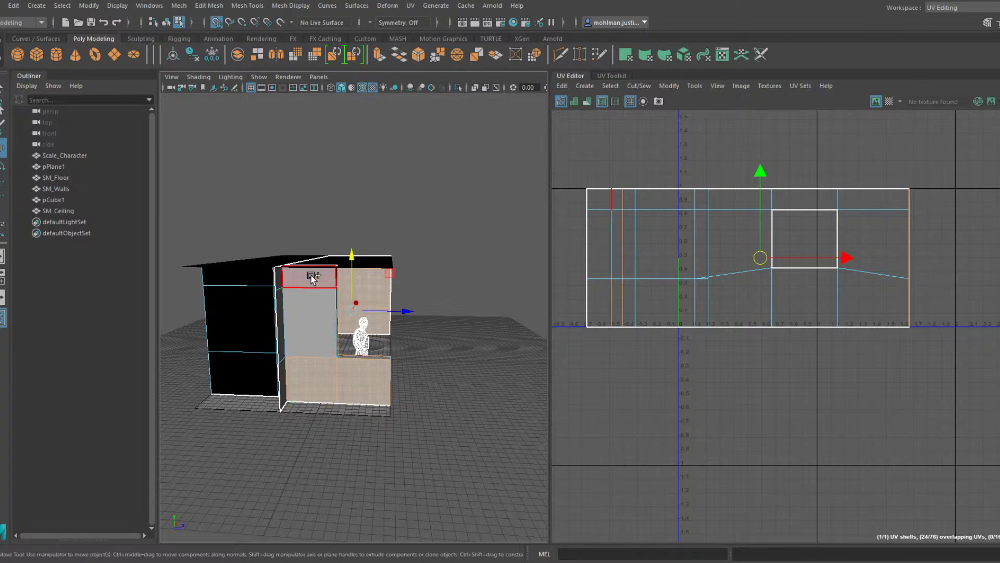
pyautogui.keyDown('alt'); pyautogui.moveTo(314, 314); pyautogui.dragTo(601, 272); pyautogui.keyUp('alt')
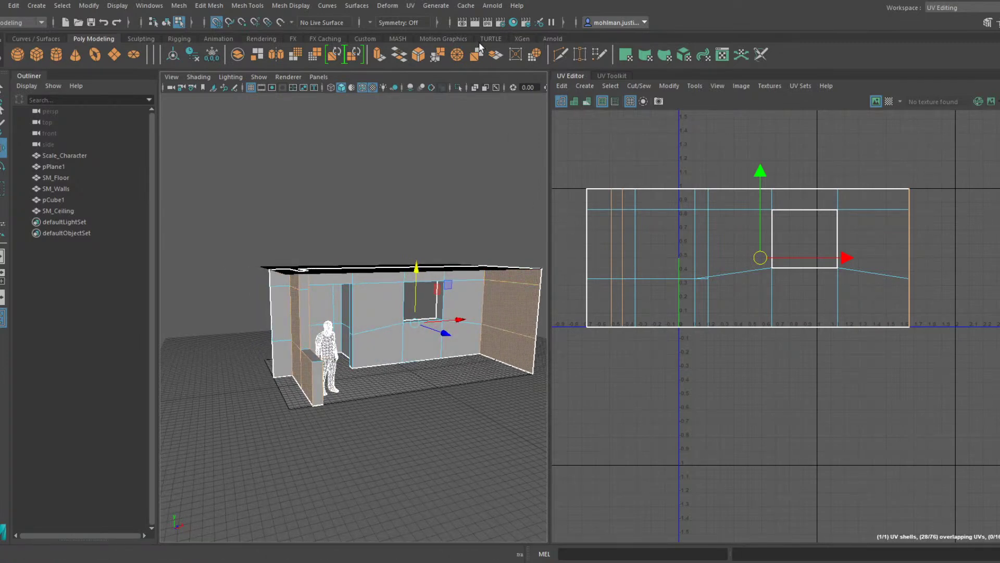
# Planar-project the selected side-wall faces face-on and move their UV shells to the right of the main wall shell
pyautogui.click(413, 5)
pyautogui.click(519, 140)
pyautogui.click(311, 307)
pyautogui.scroll(-2, 724, 302)
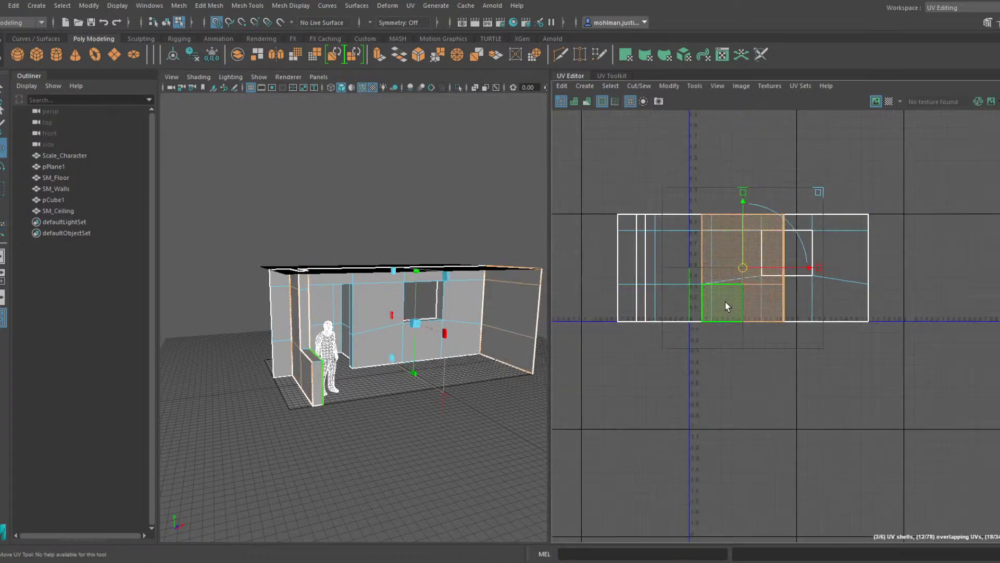
pyautogui.press('w')
pyautogui.moveTo(823, 268); pyautogui.dragTo(999, 268)
# Select the upper and lower faces of both side walls in the recess behind the doorway
pyautogui.scroll(5, 471, 312)
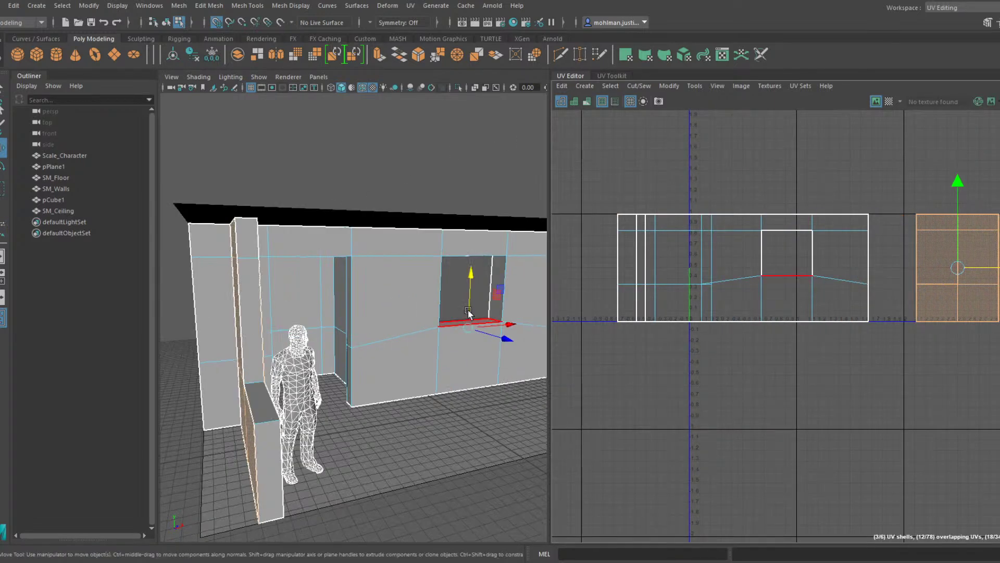
pyautogui.keyDown('alt'); pyautogui.moveTo(471, 313); pyautogui.dragTo(402, 264); pyautogui.keyUp('alt')
pyautogui.scroll(5, 393, 286)
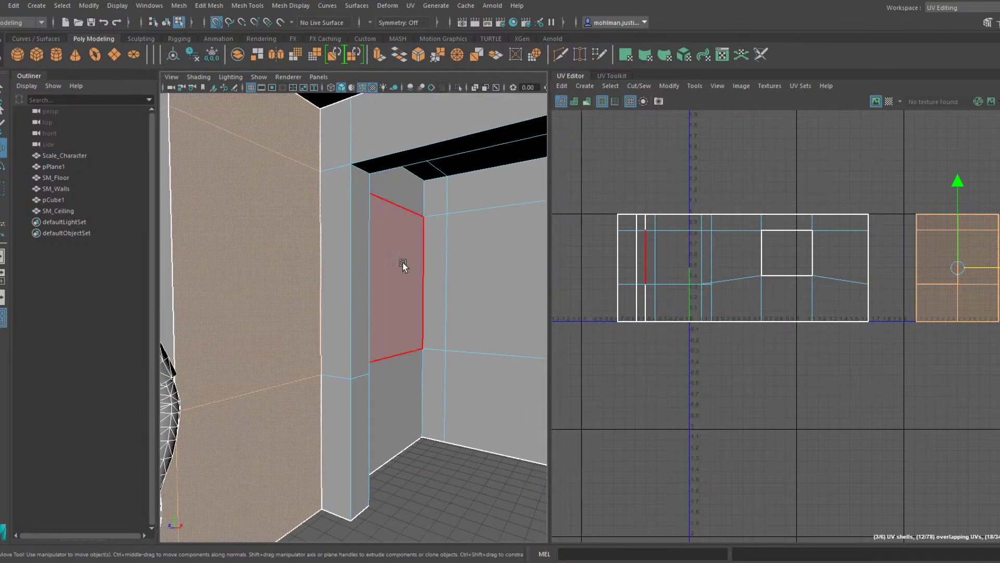
pyautogui.click(406, 277)
pyautogui.keyDown('shift'); pyautogui.click(401, 362); pyautogui.keyUp('shift')
pyautogui.keyDown('alt'); pyautogui.moveTo(402, 361); pyautogui.dragTo(480, 337); pyautogui.keyUp('alt')
pyautogui.keyDown('shift'); pyautogui.click(379, 347); pyautogui.keyUp('shift')
pyautogui.keyDown('shift'); pyautogui.click(380, 208); pyautogui.keyUp('shift')
pyautogui.scroll(-7, 418, 246)
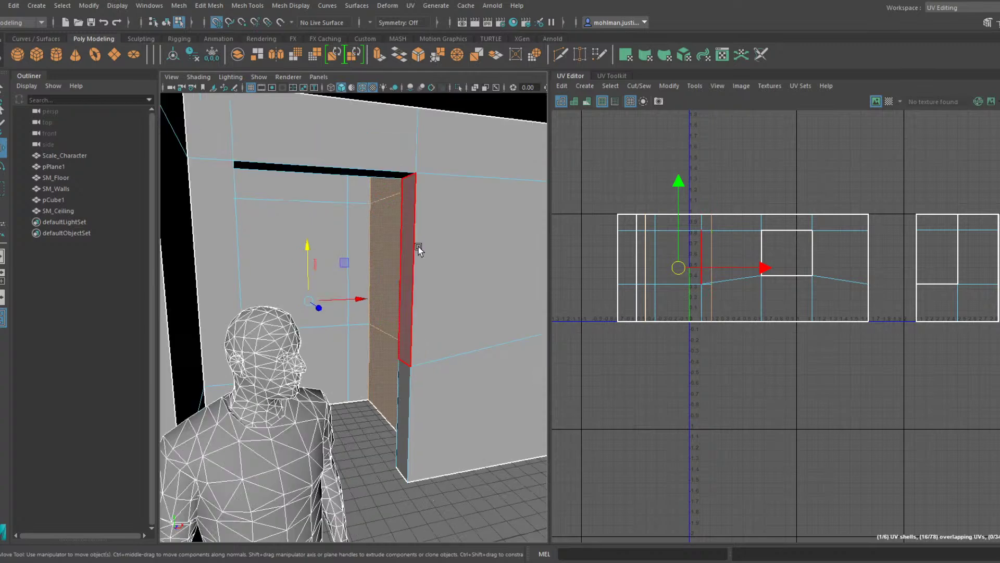
# Planar-project the selected recess side walls and move their UV shells to the left of the main wall shell
pyautogui.keyDown('alt'); pyautogui.moveTo(418, 246); pyautogui.dragTo(445, 269); pyautogui.keyUp('alt')
pyautogui.click(410, 6)
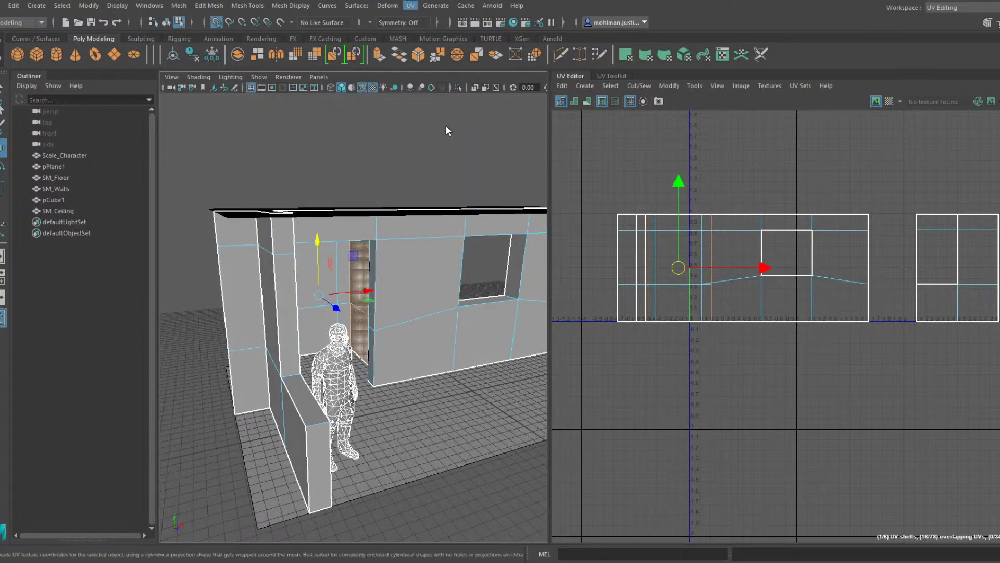
pyautogui.click(445, 141)
pyautogui.scroll(-3, 611, 192)
pyautogui.press('w')
pyautogui.moveTo(752, 238); pyautogui.dragTo(625, 234)
# Delete the three overhead faces that form the ceiling of the recess behind the doorway
pyautogui.keyDown('alt'); pyautogui.moveTo(454, 255); pyautogui.dragTo(420, 250); pyautogui.keyUp('alt')
pyautogui.keyDown('alt'); pyautogui.moveTo(420, 250); pyautogui.dragTo(465, 236, button='right'); pyautogui.keyUp('alt')
pyautogui.keyDown('alt'); pyautogui.moveTo(464, 236); pyautogui.dragTo(426, 246); pyautogui.keyUp('alt')
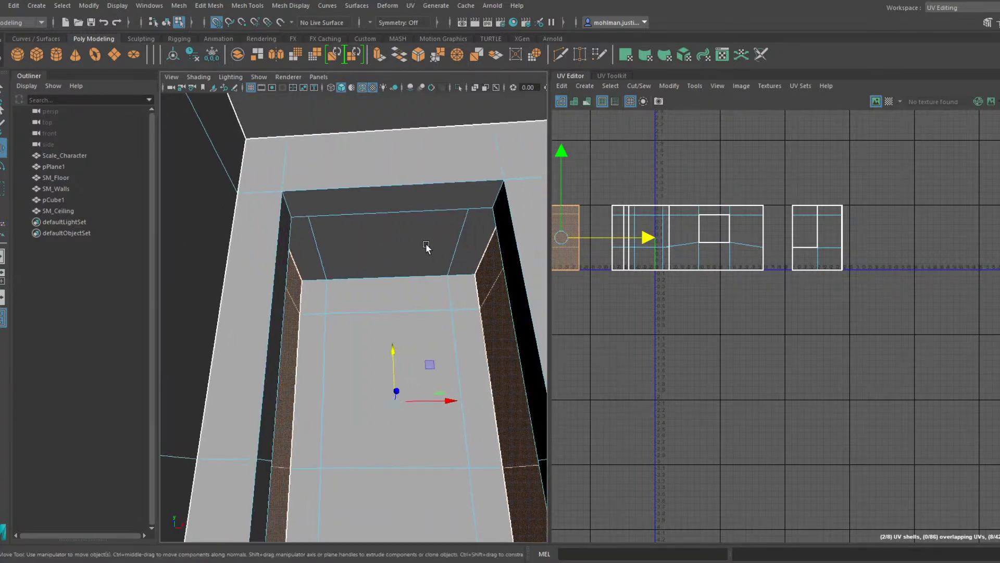
pyautogui.click(425, 246)
pyautogui.keyDown('shift'); pyautogui.click(478, 253); pyautogui.keyUp('shift')
pyautogui.keyDown('shift'); pyautogui.click(316, 260); pyautogui.keyUp('shift')
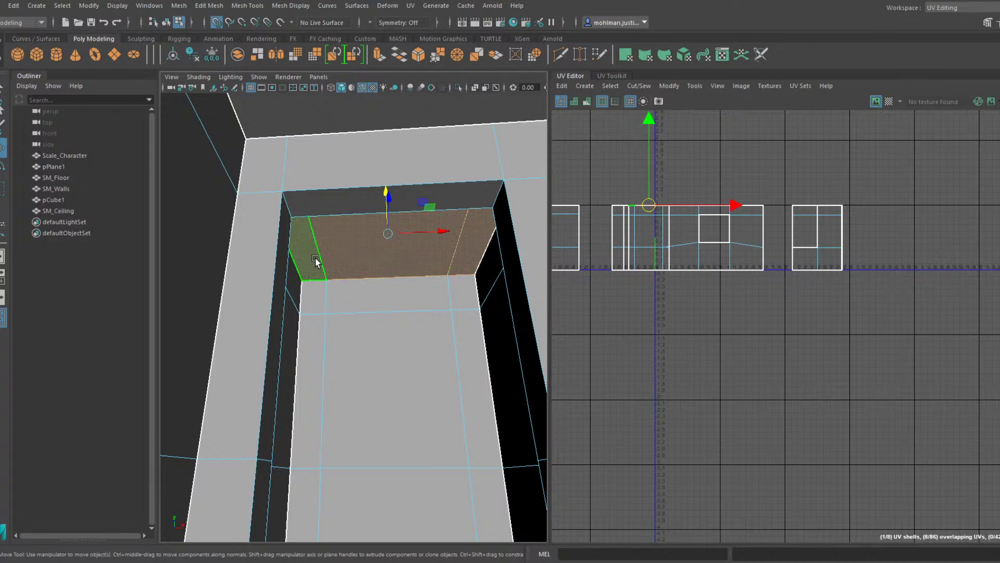
pyautogui.press('Delete')
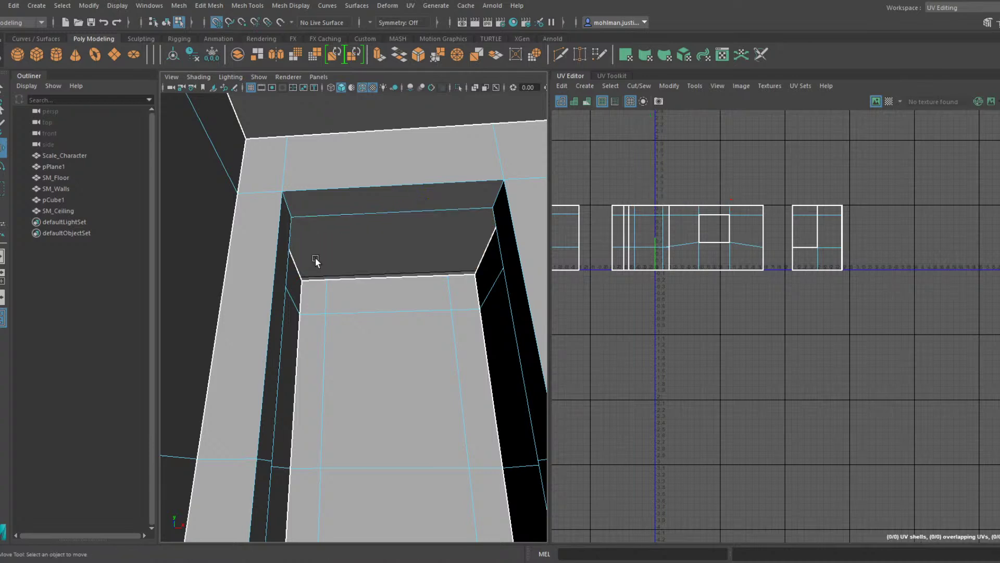
# Raise the open upper edges of the recess behind the doorway, snapping them vertically to the top of the room wall
pyautogui.moveTo(410, 304); pyautogui.dragTo(409, 236, button='right')
pyautogui.click(481, 266)
pyautogui.doubleClick(481, 266)
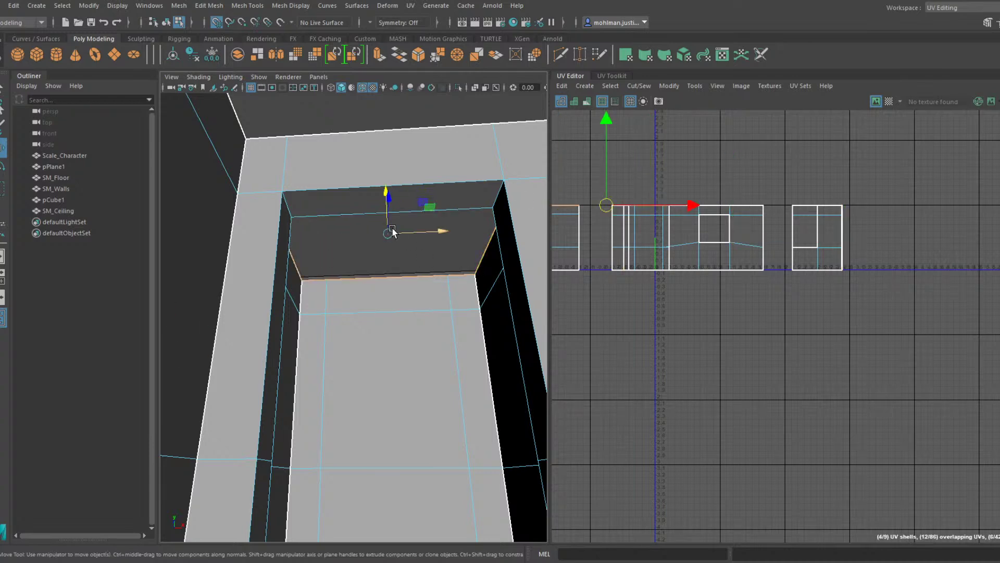
pyautogui.moveTo(387, 210); pyautogui.dragTo(498, 131)
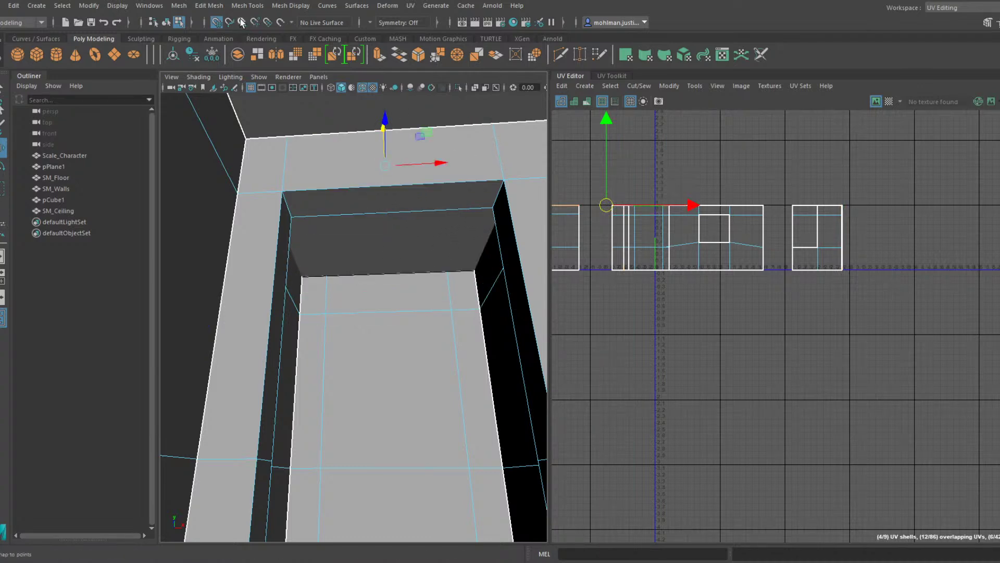
pyautogui.moveTo(385, 118); pyautogui.dragTo(388, 279)
pyautogui.hotkey('ctrl', 'z')
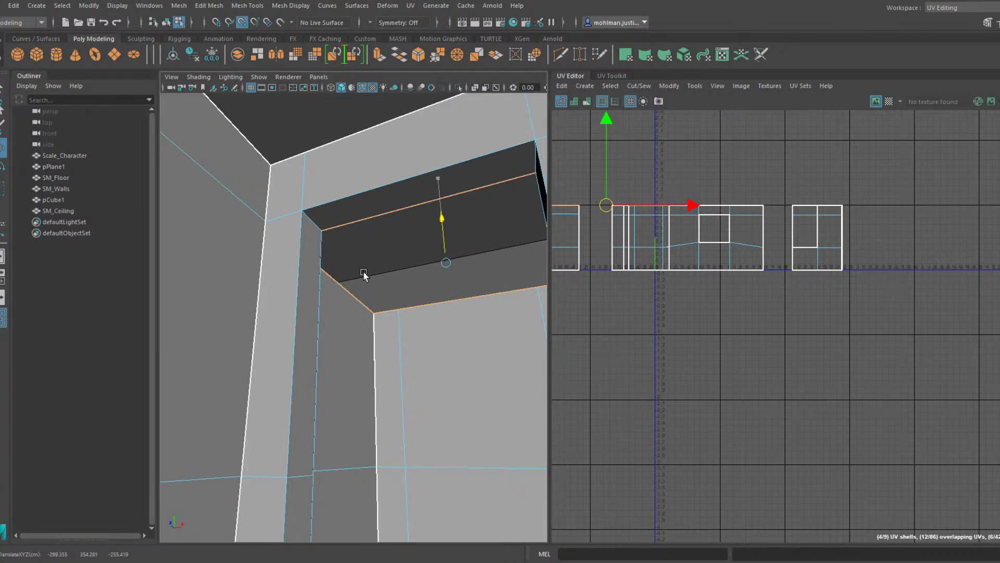
pyautogui.moveTo(364, 271); pyautogui.dragTo(308, 153)
pyautogui.scroll(-5, 376, 183)
pyautogui.keyDown('alt'); pyautogui.moveTo(485, 196); pyautogui.dragTo(504, 229); pyautogui.keyUp('alt')
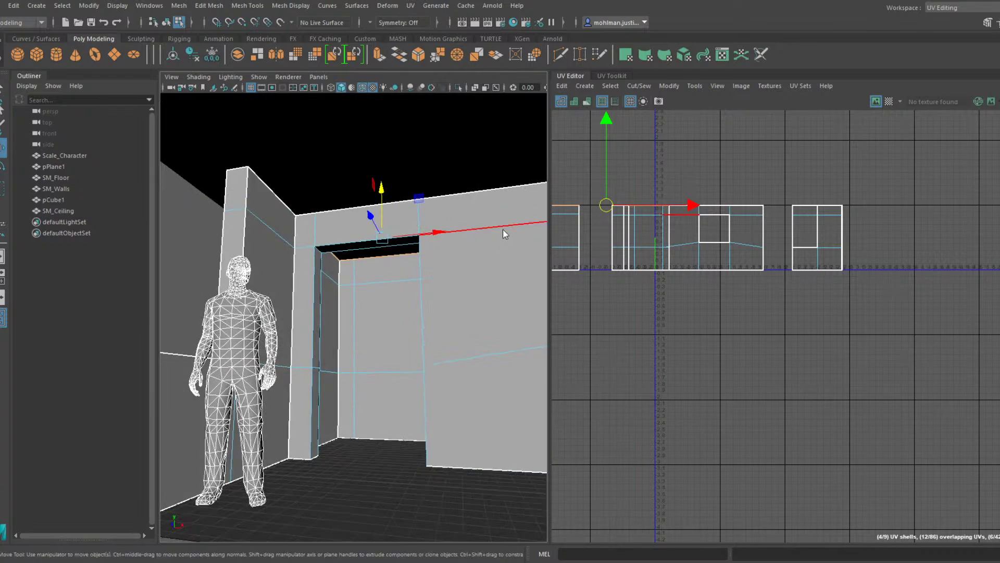
pyautogui.moveTo(504, 233); pyautogui.dragTo(536, 194, button='right')
pyautogui.scroll(-8, 537, 194)
pyautogui.keyDown('alt'); pyautogui.moveTo(375, 223); pyautogui.dragTo(406, 250); pyautogui.keyUp('alt')
pyautogui.click(430, 211)
# Select the walls mesh and move the main wall's UV shell with the window to the right, clear of the recess shells
pyautogui.scroll(5, 424, 213)
pyautogui.keyDown('alt'); pyautogui.moveTo(414, 209); pyautogui.dragTo(286, 179); pyautogui.keyUp('alt')
pyautogui.keyDown('alt'); pyautogui.moveTo(286, 179); pyautogui.dragTo(377, 213, button='middle'); pyautogui.keyUp('alt')
pyautogui.scroll(5, 377, 213)
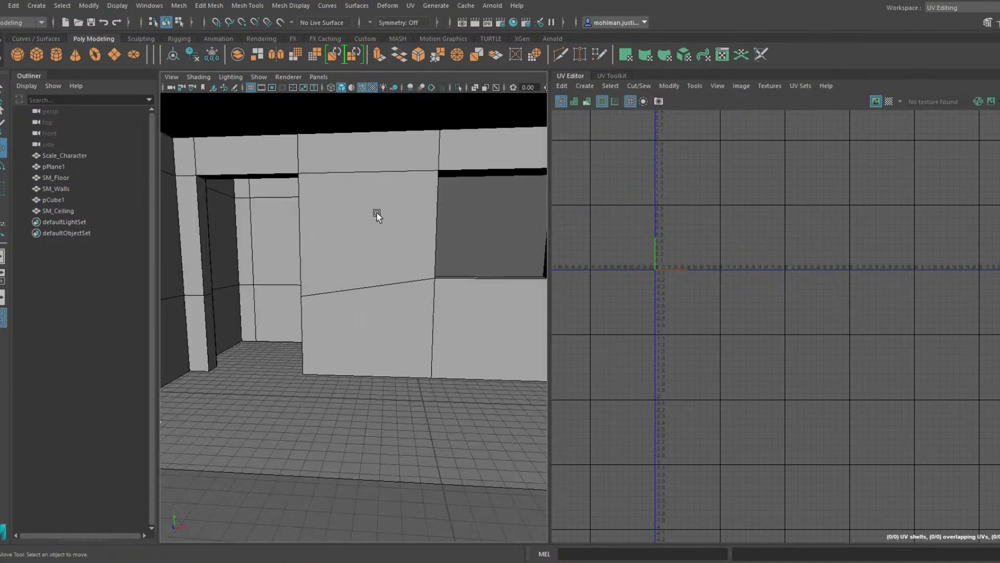
pyautogui.click(377, 214)
pyautogui.scroll(-5, 379, 217)
pyautogui.keyDown('alt'); pyautogui.moveTo(379, 217); pyautogui.dragTo(440, 224); pyautogui.keyUp('alt')
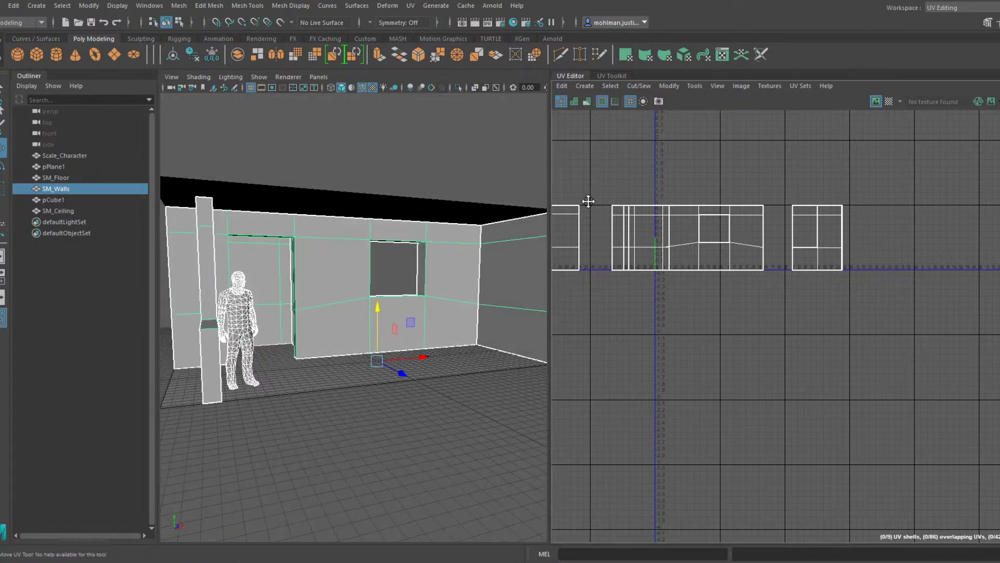
pyautogui.scroll(3, 693, 218)
pyautogui.keyDown('alt'); pyautogui.moveTo(589, 201); pyautogui.dragTo(715, 200, button='middle'); pyautogui.keyUp('alt')
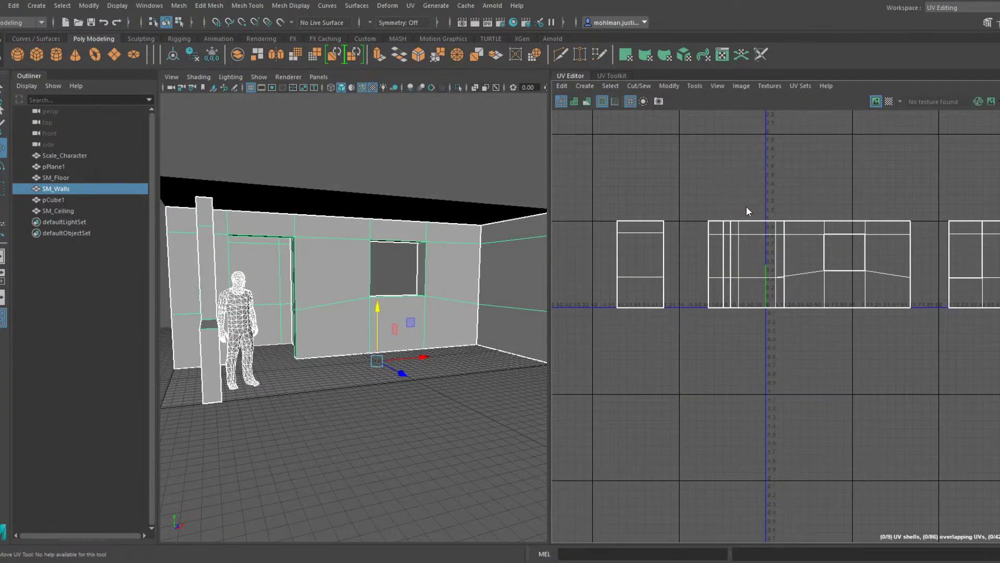
pyautogui.press('F11')
pyautogui.click(878, 215)
pyautogui.doubleClick(886, 232)
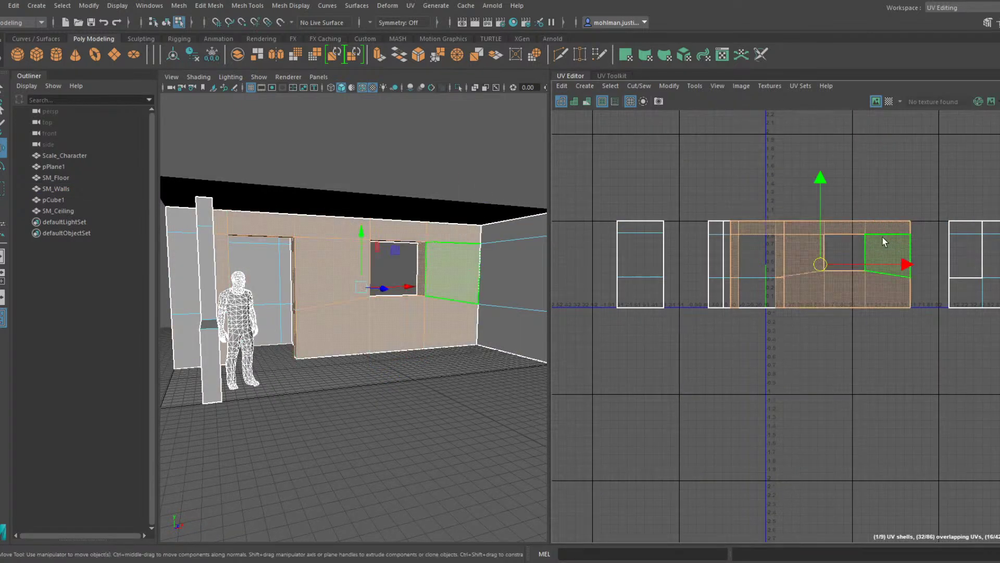
pyautogui.scroll(-1, 882, 238)
pyautogui.keyDown('alt'); pyautogui.moveTo(882, 238); pyautogui.dragTo(820, 239, button='middle'); pyautogui.keyUp('alt')
pyautogui.moveTo(843, 255); pyautogui.dragTo(999, 262)
# Separate the overlapping side-wall UV shells by spacing them out to the right of the main wall shell
pyautogui.doubleClick(921, 239)
pyautogui.click(919, 254)
pyautogui.keyDown('alt'); pyautogui.moveTo(980, 250); pyautogui.dragTo(856, 269, button='middle'); pyautogui.keyUp('alt')
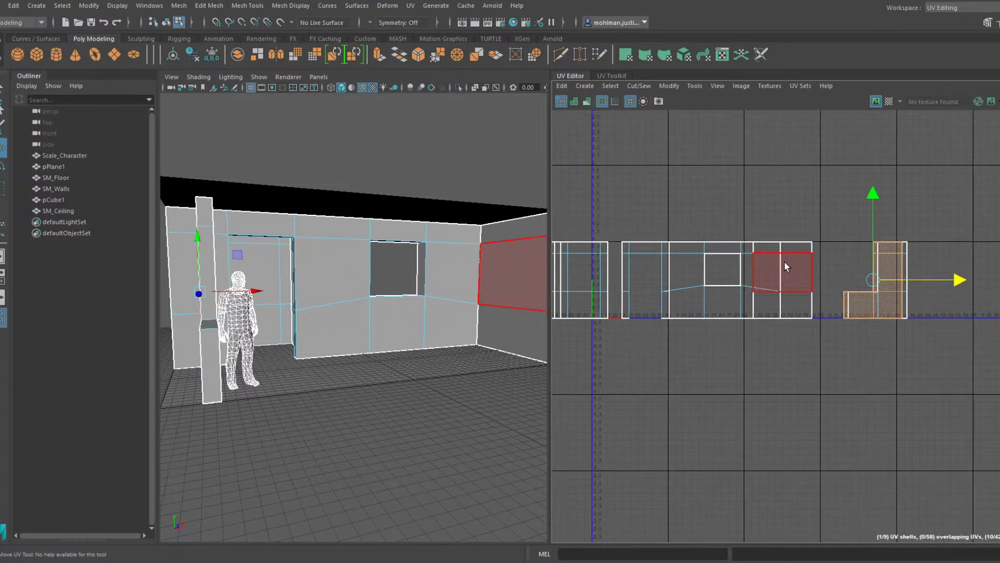
pyautogui.click(785, 267)
pyautogui.moveTo(816, 276); pyautogui.dragTo(943, 277)
pyautogui.click(889, 258)
pyautogui.click(975, 274)
pyautogui.click(904, 284)
pyautogui.doubleClick(886, 281)
# Spread the overlapping recess UV shells apart to the left of the main wall shell, and nudge the main wall shell slightly left
pyautogui.keyDown('alt'); pyautogui.moveTo(623, 257); pyautogui.dragTo(777, 241, button='middle'); pyautogui.keyUp('alt')
pyautogui.doubleClick(692, 240)
pyautogui.doubleClick(699, 249)
pyautogui.moveTo(757, 262); pyautogui.dragTo(669, 260)
pyautogui.doubleClick(681, 246)
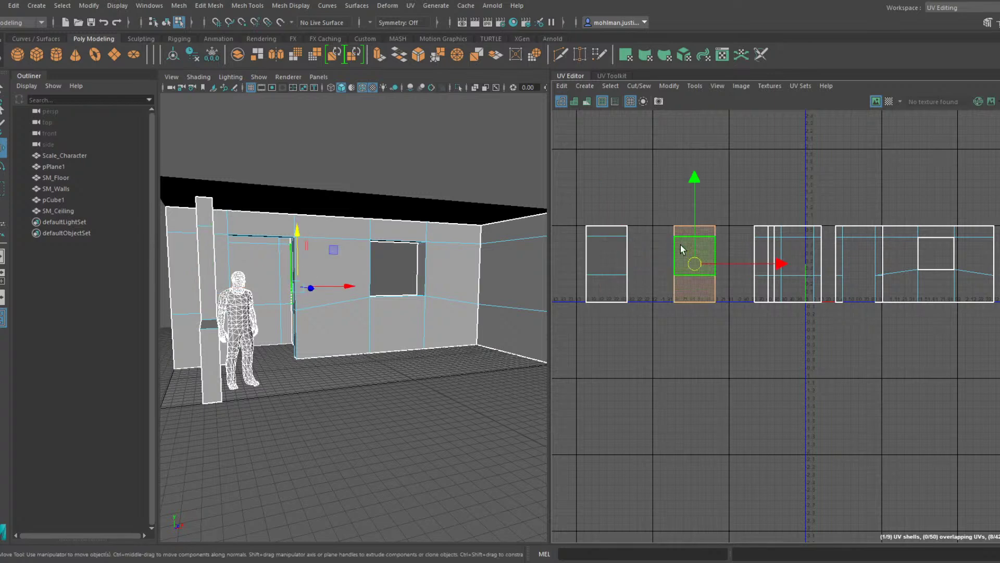
pyautogui.moveTo(741, 263); pyautogui.dragTo(701, 263)
pyautogui.doubleClick(786, 245)
pyautogui.moveTo(830, 263); pyautogui.dragTo(795, 264)
pyautogui.doubleClick(773, 246)
pyautogui.doubleClick(760, 245)
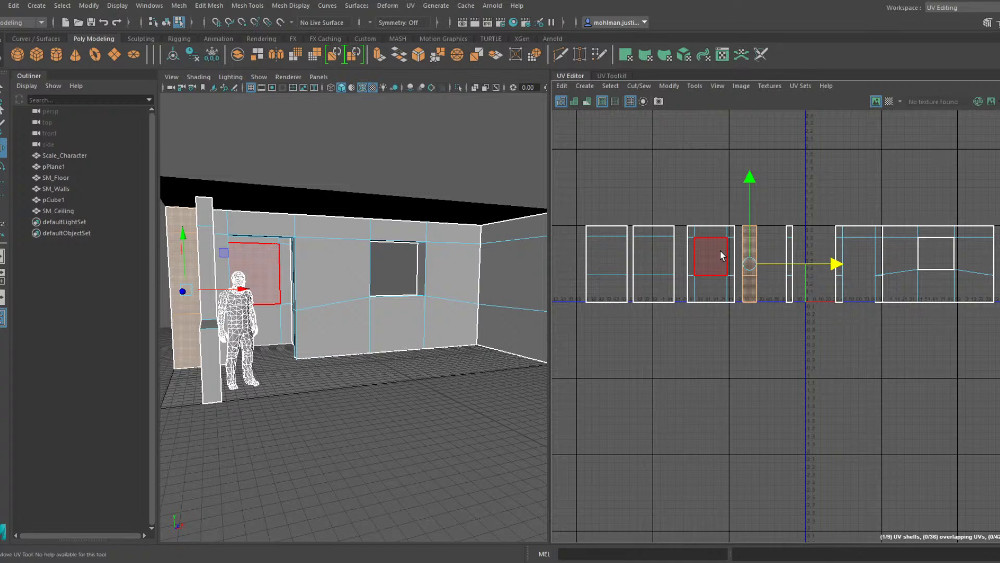
pyautogui.keyDown('alt'); pyautogui.moveTo(807, 288); pyautogui.dragTo(729, 299, button='middle'); pyautogui.keyUp('alt')
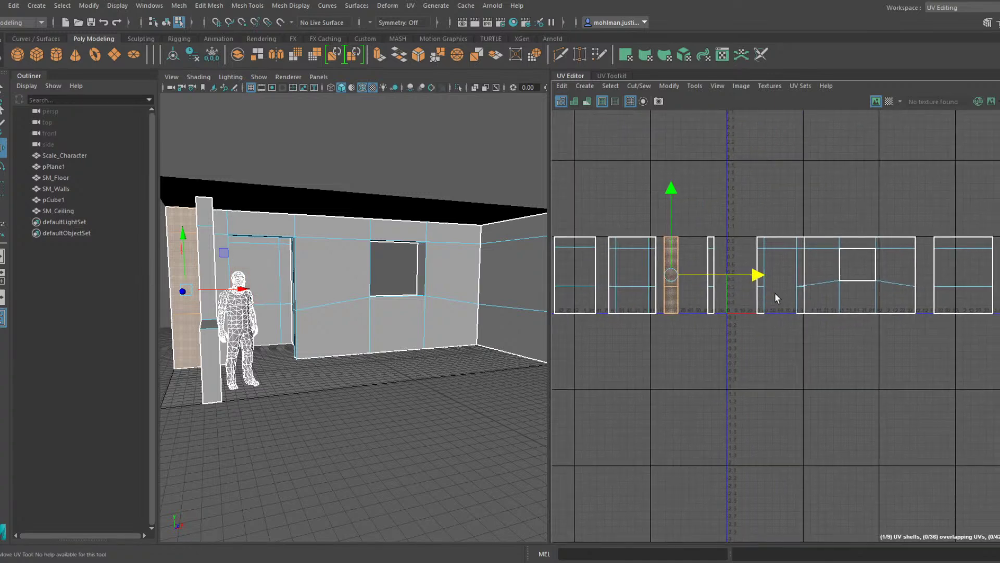
pyautogui.click(824, 237)
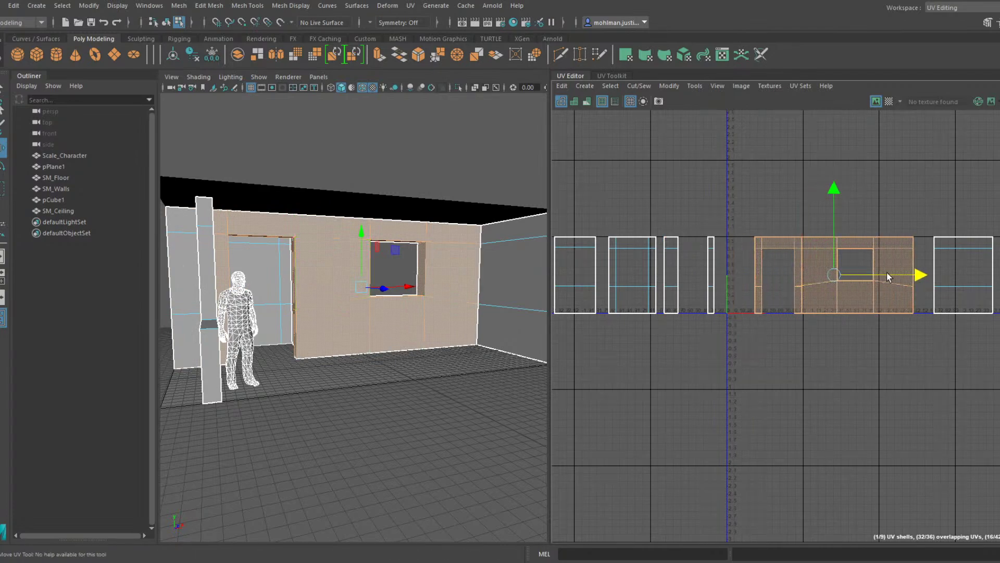
pyautogui.moveTo(887, 273); pyautogui.dragTo(882, 273)
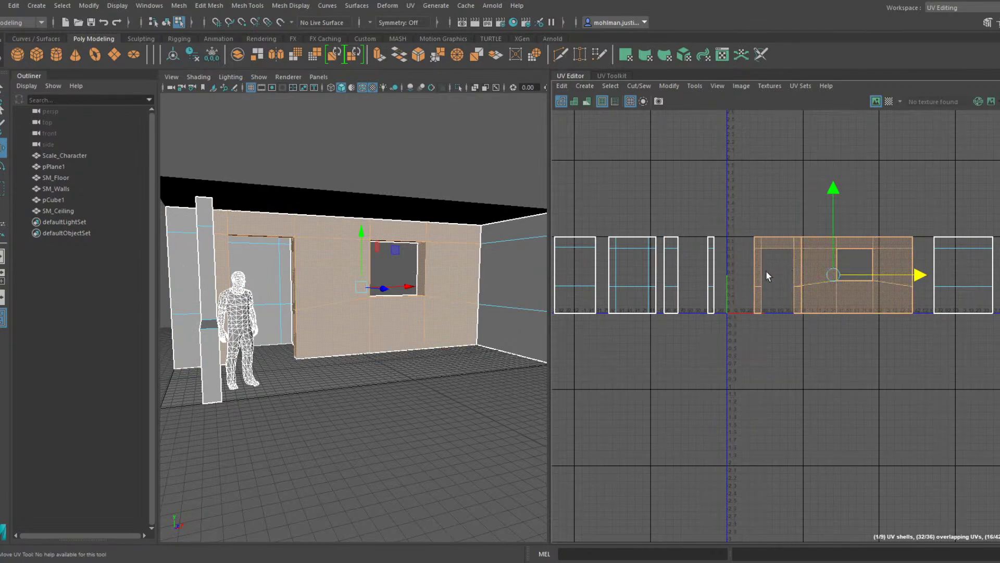
# Convert the window opening's border edge loop to UVs and scale them inward to unfold the window reveal faces
pyautogui.keyDown('alt'); pyautogui.moveTo(422, 219); pyautogui.dragTo(357, 227); pyautogui.keyUp('alt')
pyautogui.scroll(2, 361, 227)
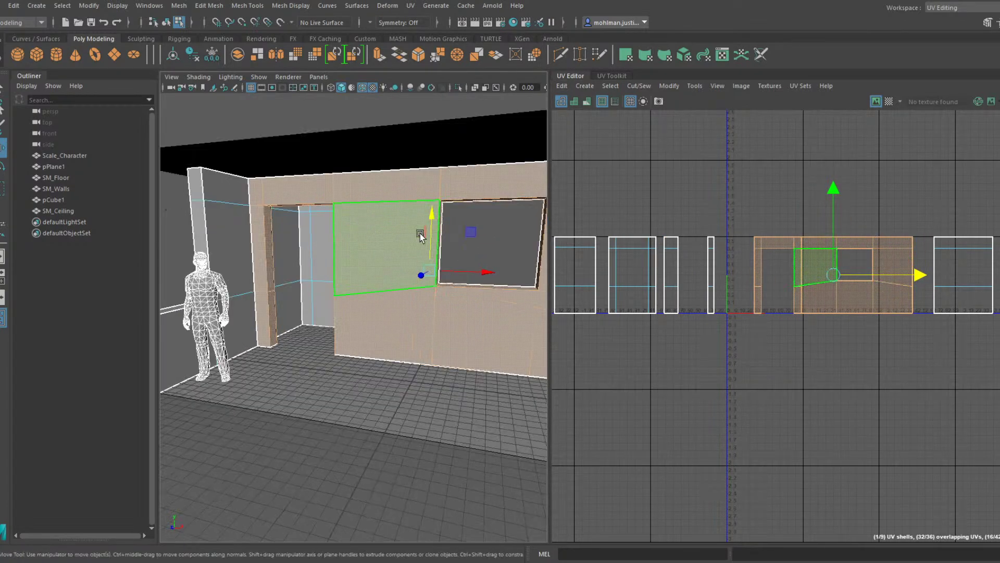
pyautogui.keyDown('alt'); pyautogui.moveTo(511, 227); pyautogui.dragTo(391, 265); pyautogui.keyUp('alt')
pyautogui.scroll(4, 393, 264)
pyautogui.scroll(-2, 394, 260)
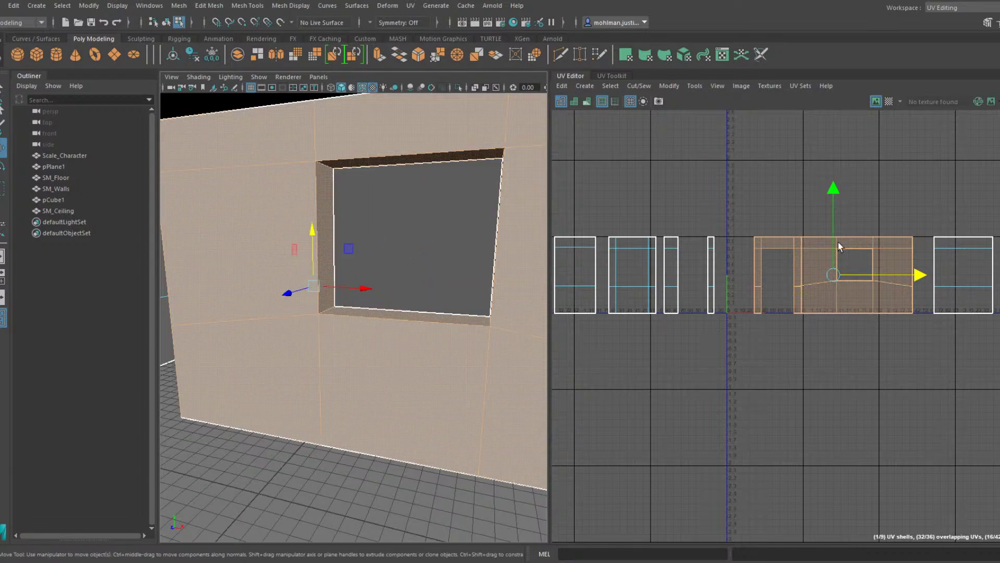
pyautogui.moveTo(416, 192); pyautogui.dragTo(431, 161, button='right')
pyautogui.click(500, 180)
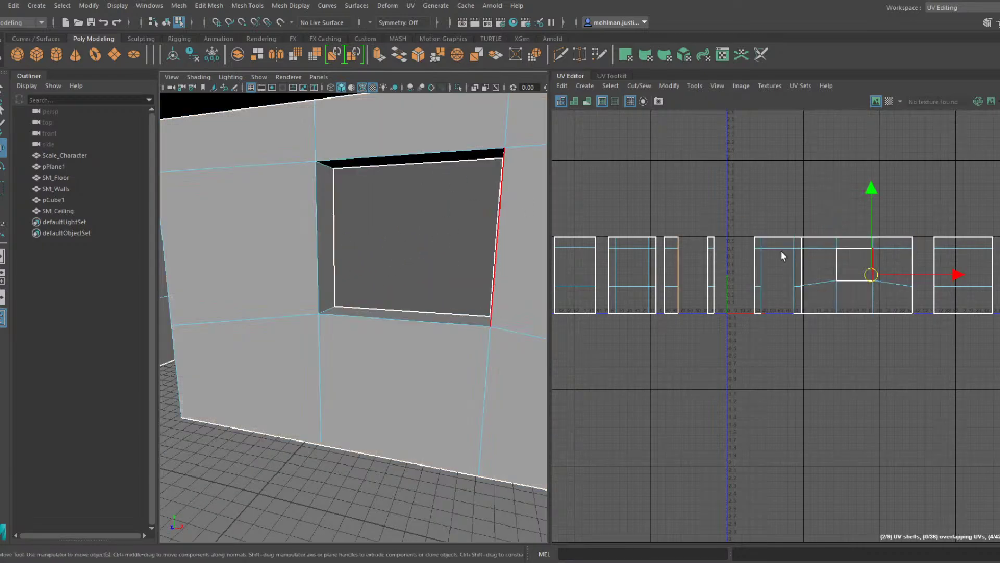
pyautogui.scroll(3, 818, 245)
pyautogui.keyDown('alt'); pyautogui.moveTo(860, 267); pyautogui.dragTo(720, 231, button='middle'); pyautogui.keyUp('alt')
pyautogui.scroll(3, 721, 231)
pyautogui.click(435, 162)
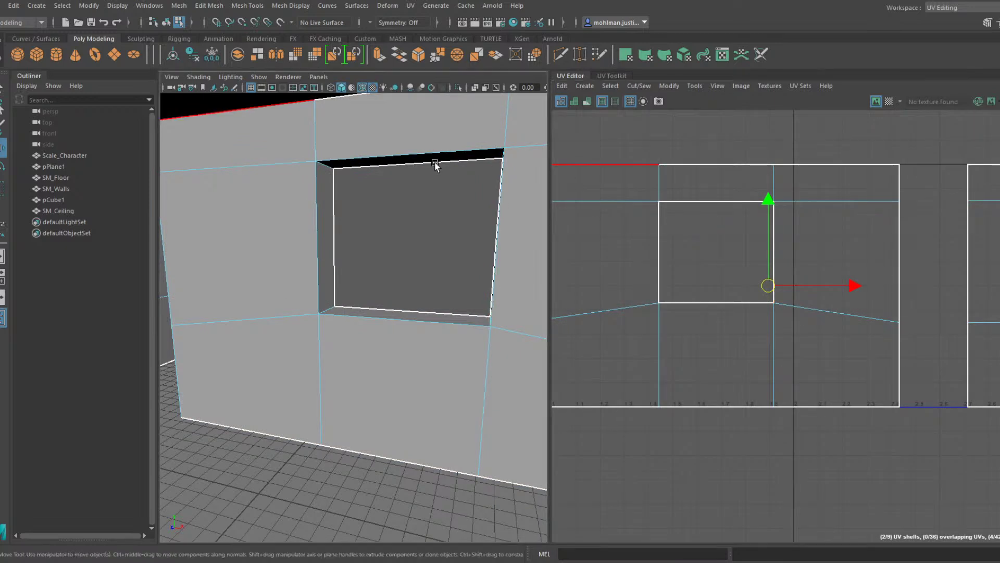
pyautogui.doubleClick(435, 164)
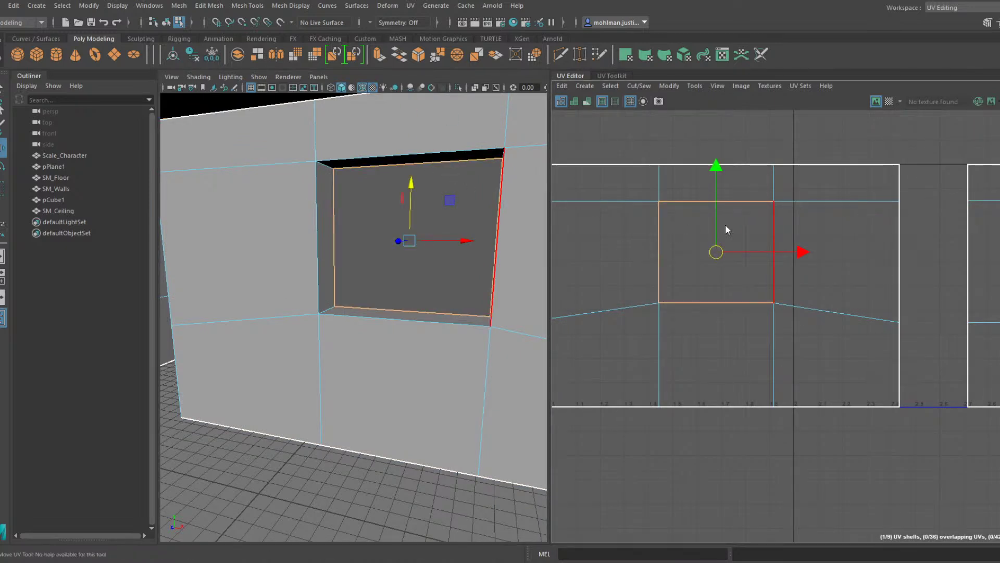
pyautogui.hotkey('ctrl', 'F12')
pyautogui.press('r')
pyautogui.moveTo(716, 253); pyautogui.dragTo(702, 252)
pyautogui.keyDown('alt'); pyautogui.moveTo(615, 251); pyautogui.dragTo(777, 243, button='middle'); pyautogui.keyUp('alt')
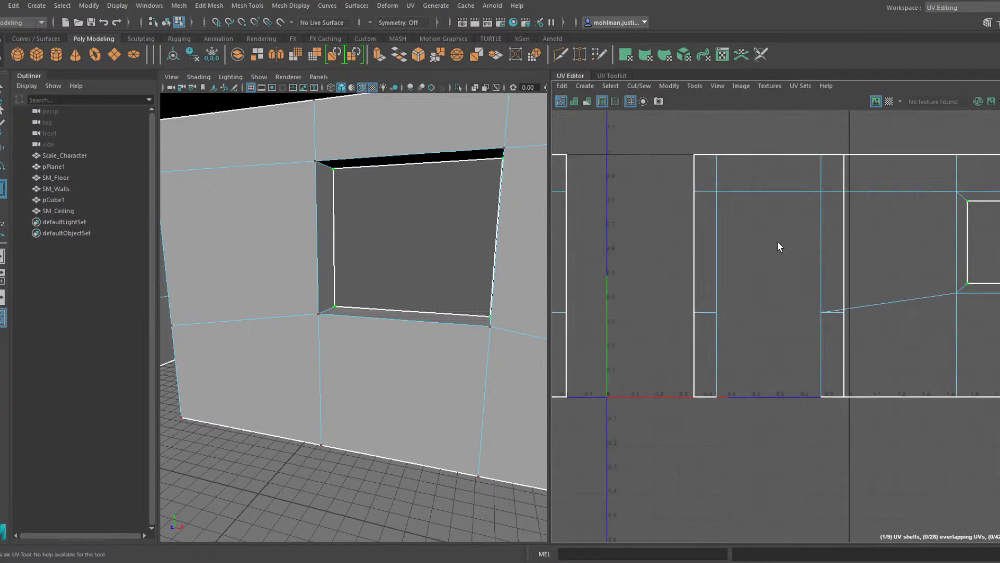
pyautogui.keyDown('alt'); pyautogui.moveTo(367, 242); pyautogui.dragTo(515, 239); pyautogui.keyUp('alt')
pyautogui.keyDown('alt'); pyautogui.moveTo(292, 235); pyautogui.dragTo(315, 207); pyautogui.keyUp('alt')
pyautogui.keyDown('alt'); pyautogui.moveTo(316, 208); pyautogui.dragTo(462, 200, button='middle'); pyautogui.keyUp('alt')
pyautogui.keyDown('alt'); pyautogui.moveTo(461, 200); pyautogui.dragTo(472, 197, button='right'); pyautogui.keyUp('alt')
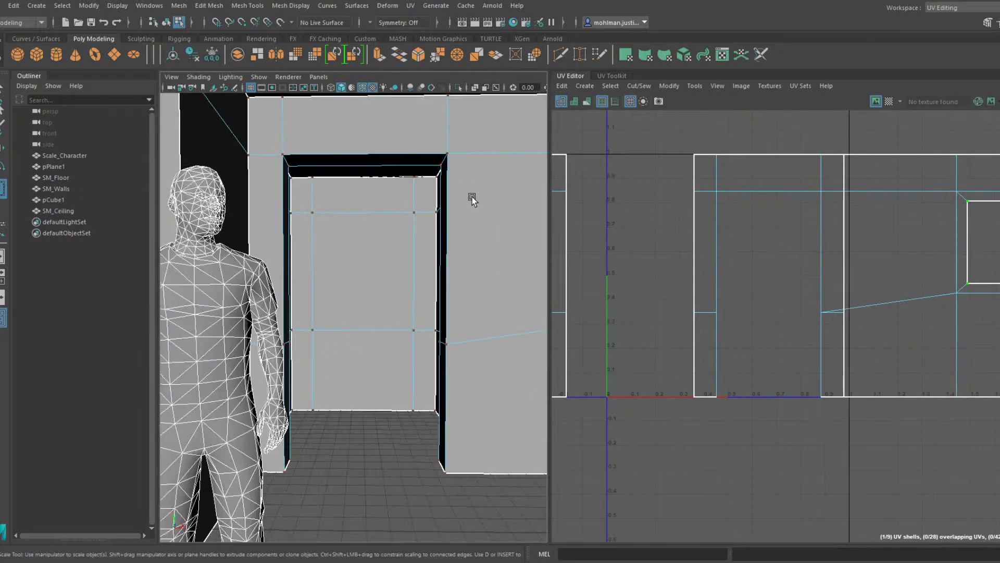
pyautogui.press('F11')
pyautogui.click(443, 183)
pyautogui.keyDown('shift'); pyautogui.click(413, 161); pyautogui.keyUp('shift')
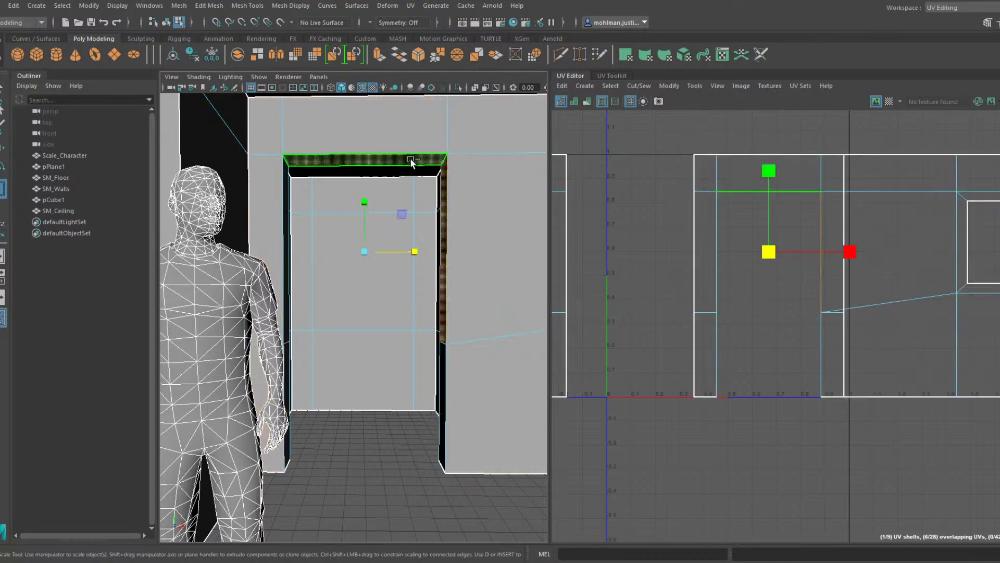
pyautogui.keyDown('shift'); pyautogui.click(286, 187); pyautogui.keyUp('shift')
pyautogui.keyDown('alt'); pyautogui.moveTo(373, 208); pyautogui.dragTo(346, 239); pyautogui.keyUp('alt')
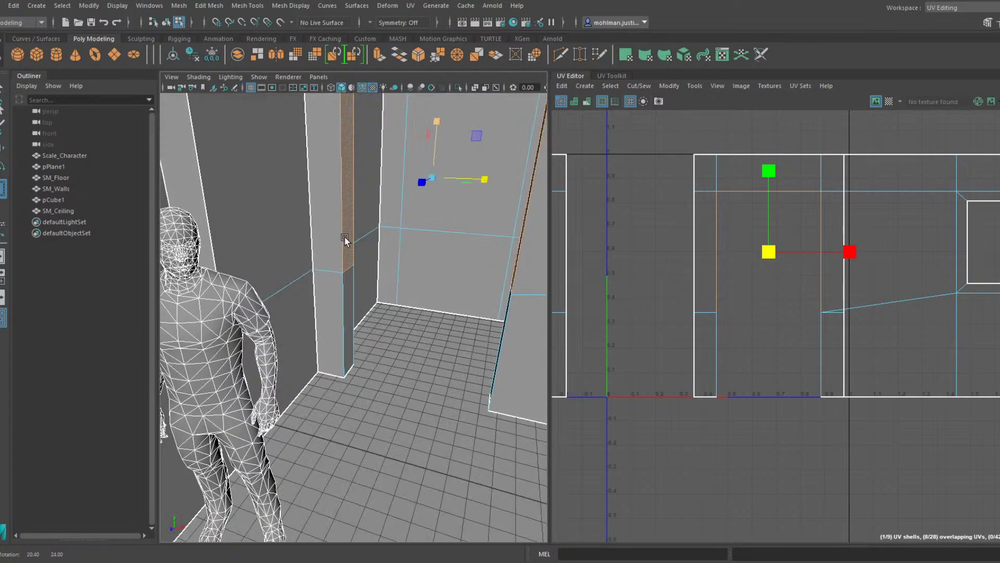
pyautogui.keyDown('shift'); pyautogui.click(351, 293); pyautogui.keyUp('shift')
pyautogui.keyDown('shift'); pyautogui.click(503, 325); pyautogui.keyUp('shift')
pyautogui.keyDown('alt'); pyautogui.moveTo(463, 274); pyautogui.dragTo(521, 296); pyautogui.keyUp('alt')
pyautogui.keyDown('alt'); pyautogui.moveTo(458, 248); pyautogui.dragTo(461, 272); pyautogui.keyUp('alt')
# Planar-project the recess-side faces around and above the doorway and move their UV shell far left of the main wall shell
pyautogui.click(306, 346)
pyautogui.keyDown('shift'); pyautogui.click(312, 388); pyautogui.keyUp('shift')
pyautogui.keyDown('alt'); pyautogui.moveTo(354, 365); pyautogui.dragTo(440, 341); pyautogui.keyUp('alt')
pyautogui.keyDown('shift'); pyautogui.click(462, 393); pyautogui.keyUp('shift')
pyautogui.keyDown('alt'); pyautogui.moveTo(471, 199); pyautogui.dragTo(476, 324); pyautogui.keyUp('alt')
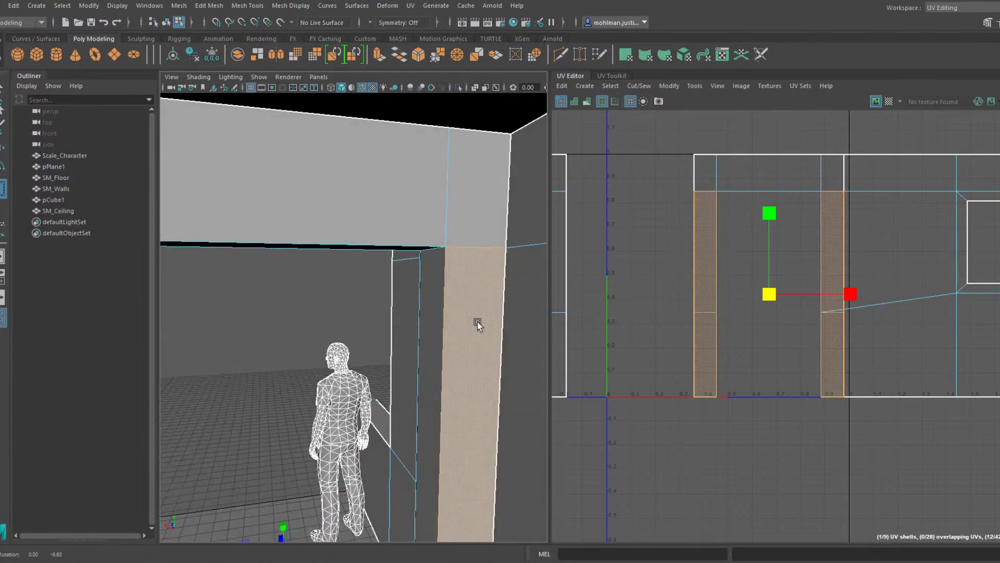
pyautogui.keyDown('shift'); pyautogui.click(428, 202); pyautogui.keyUp('shift')
pyautogui.keyDown('alt'); pyautogui.moveTo(454, 239); pyautogui.dragTo(355, 292); pyautogui.keyUp('alt')
pyautogui.keyDown('shift'); pyautogui.click(292, 190); pyautogui.keyUp('shift')
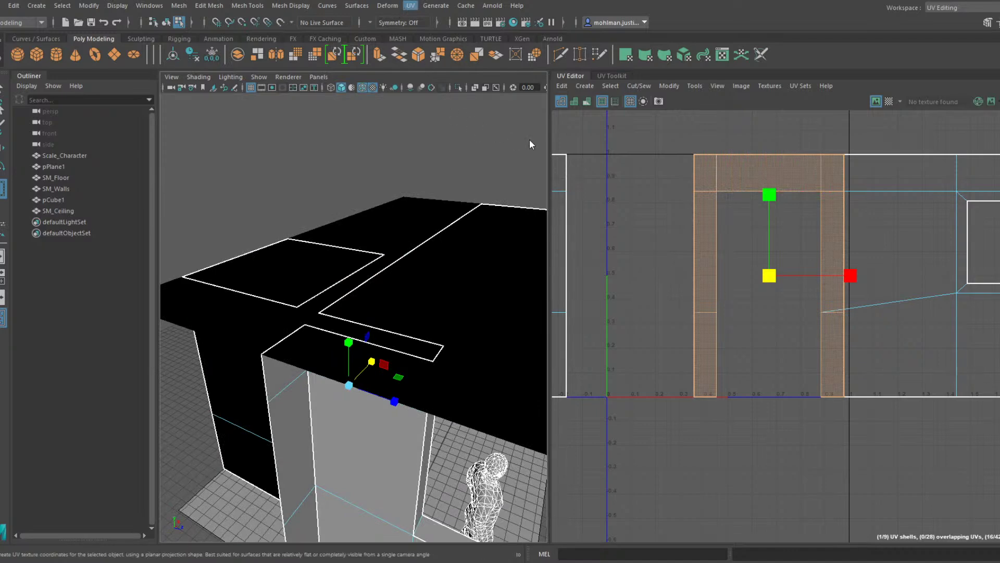
pyautogui.press('g')
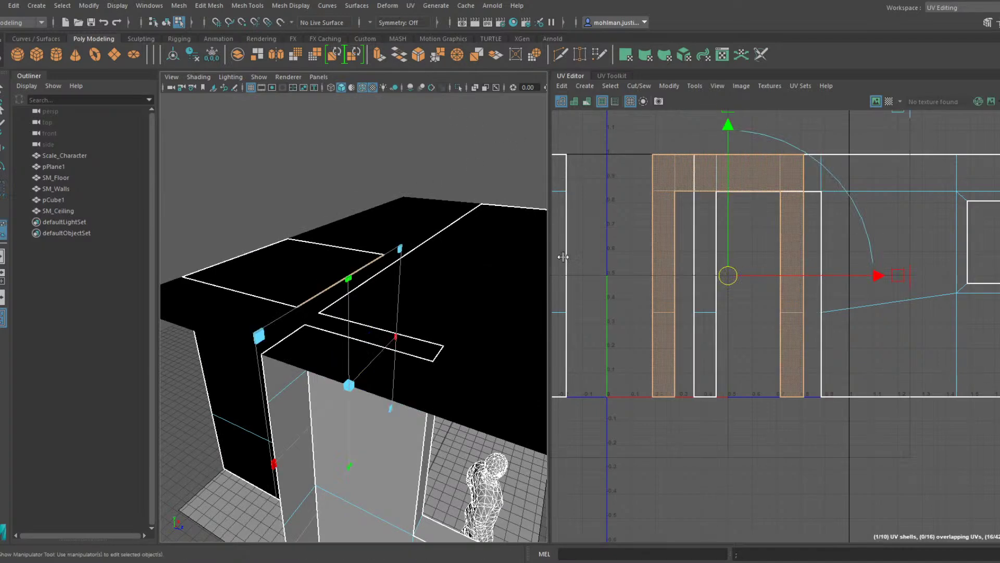
pyautogui.scroll(-5, 625, 253)
pyautogui.press('w')
pyautogui.keyDown('alt'); pyautogui.moveTo(721, 270); pyautogui.dragTo(843, 262, button='middle'); pyautogui.keyUp('alt')
pyautogui.moveTo(842, 253); pyautogui.dragTo(532, 264)
pyautogui.scroll(5, 802, 213)
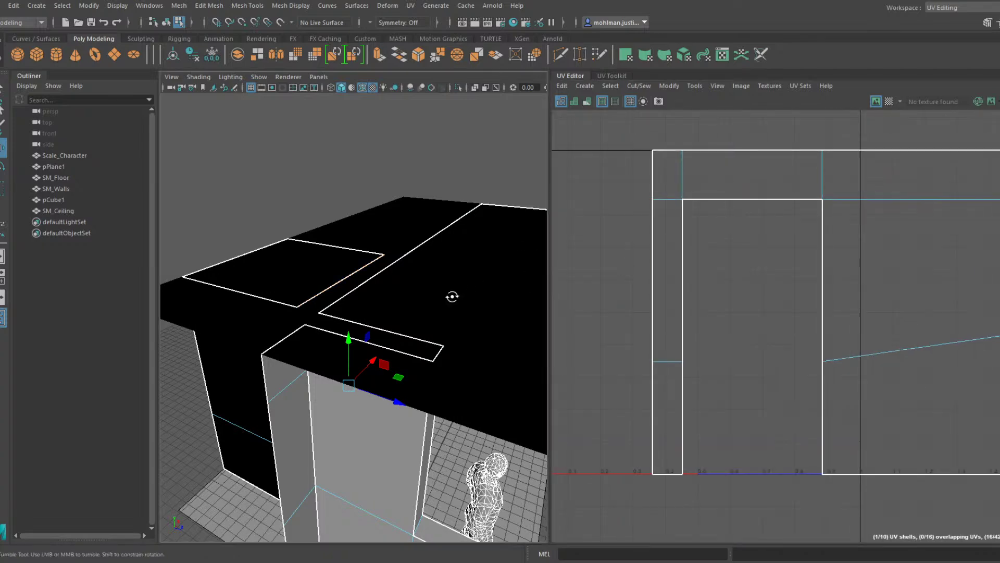
# Try shifting the UV on the side edge of the doorway opening horizontally, and undo the move
pyautogui.scroll(5, 458, 282)
pyautogui.scroll(4, 456, 280)
pyautogui.keyDown('alt'); pyautogui.moveTo(410, 288); pyautogui.dragTo(406, 288); pyautogui.keyUp('alt')
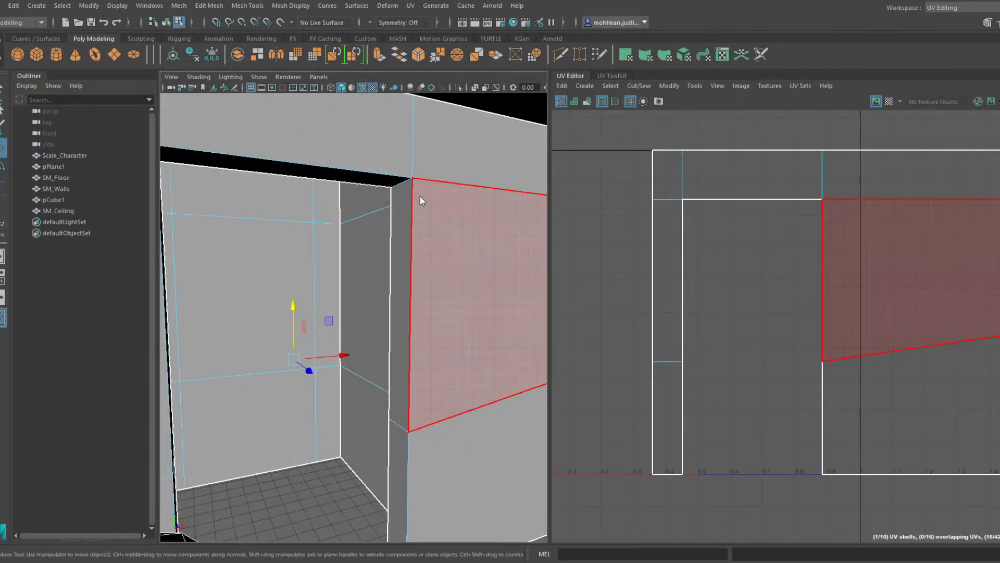
pyautogui.press('F10')
pyautogui.click(415, 181)
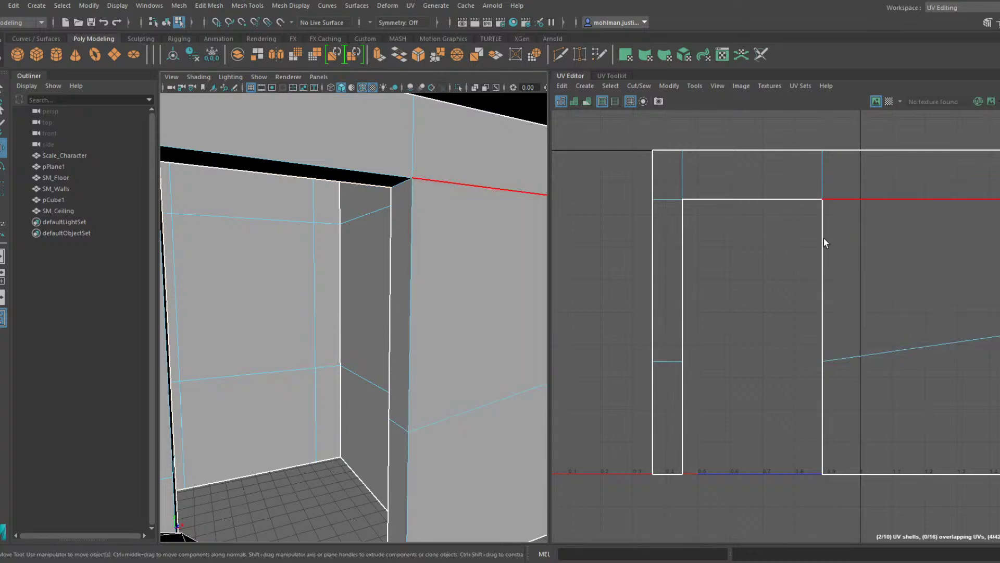
pyautogui.click(824, 260)
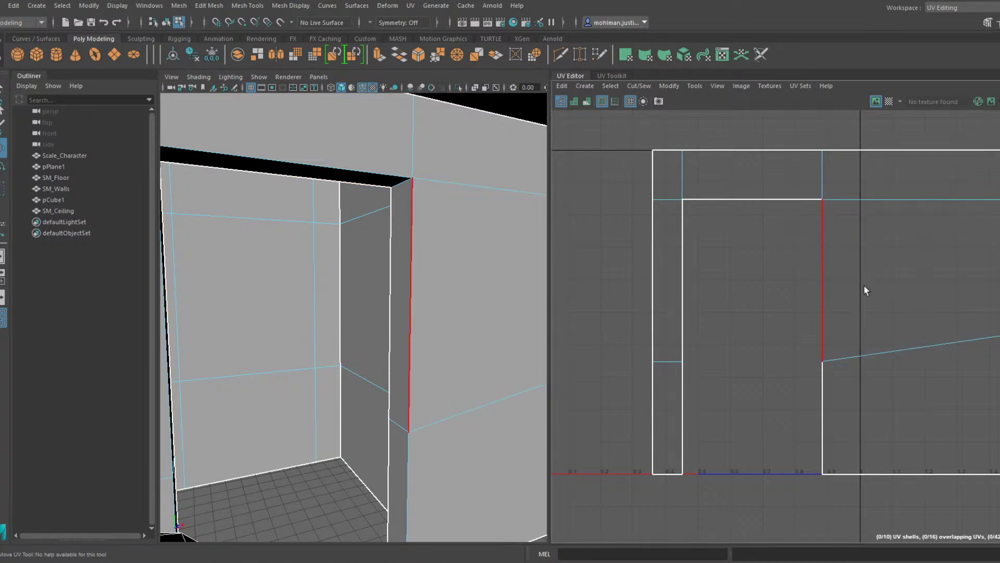
pyautogui.moveTo(837, 285); pyautogui.dragTo(868, 274, button='right')
pyautogui.click(824, 364)
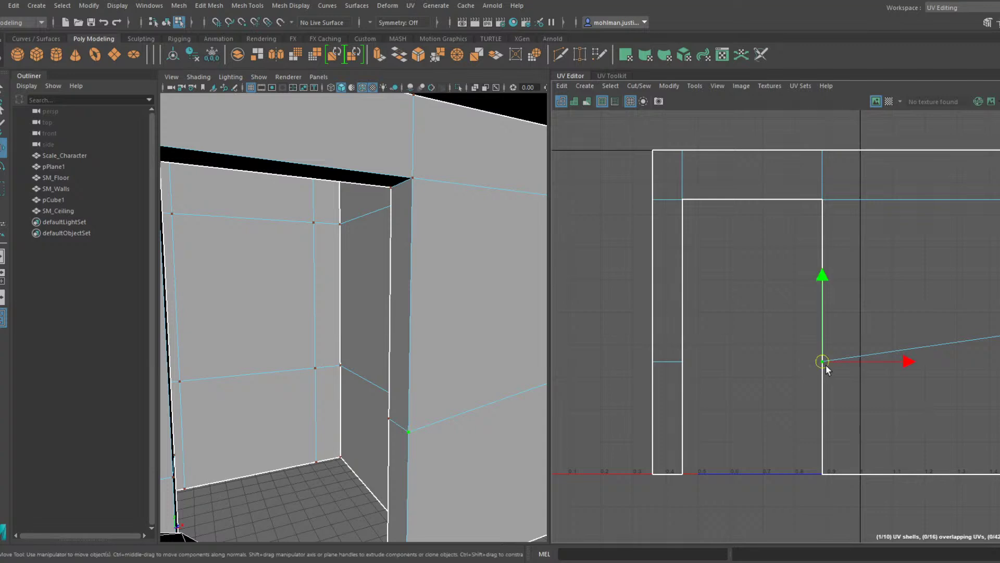
pyautogui.moveTo(863, 363); pyautogui.dragTo(845, 363)
pyautogui.hotkey('ctrl', 'z')
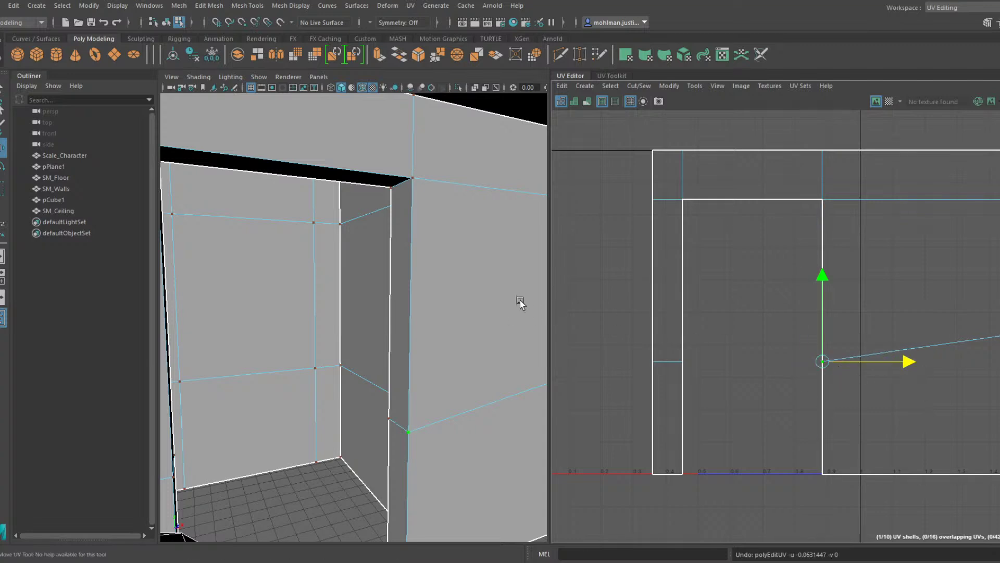
# Select the doorway's reveal faces: the upper and lower faces of both jambs and the underside of the header
pyautogui.moveTo(408, 192); pyautogui.dragTo(403, 223, button='right')
pyautogui.click(403, 224)
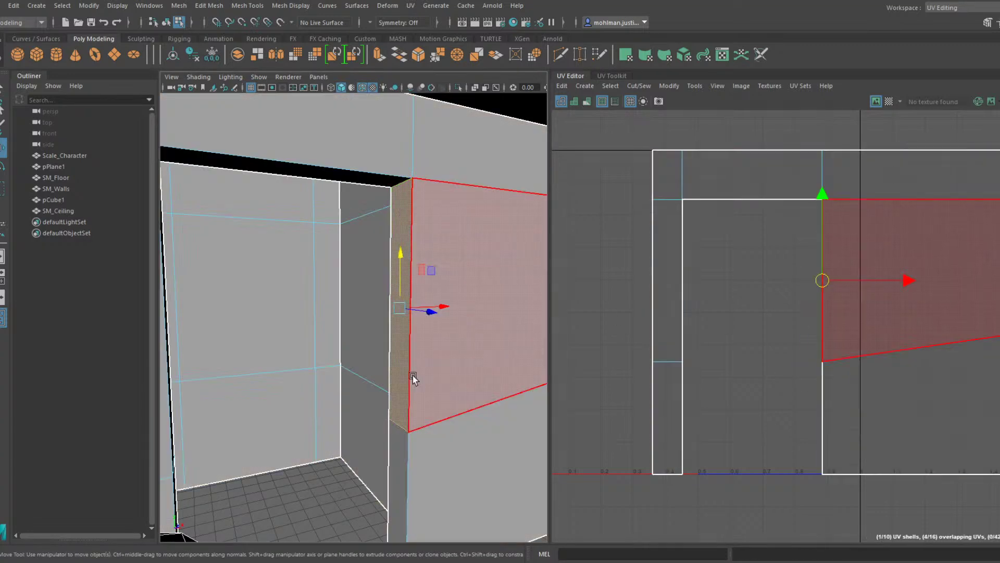
pyautogui.keyDown('shift'); pyautogui.click(395, 443); pyautogui.keyUp('shift')
pyautogui.keyDown('shift'); pyautogui.click(382, 193); pyautogui.keyUp('shift')
pyautogui.hotkey('ctrl', 'z')
pyautogui.keyDown('shift'); pyautogui.click(382, 182); pyautogui.keyUp('shift')
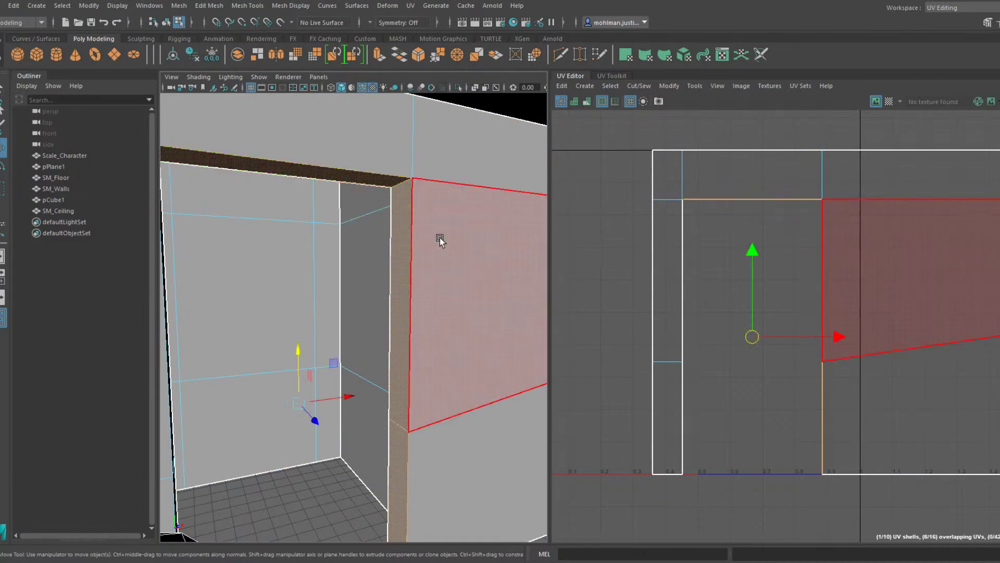
pyautogui.keyDown('alt'); pyautogui.moveTo(440, 237); pyautogui.dragTo(322, 299); pyautogui.keyUp('alt')
pyautogui.keyDown('shift'); pyautogui.click(313, 323); pyautogui.keyUp('shift')
pyautogui.keyDown('shift'); pyautogui.click(316, 398); pyautogui.keyUp('shift')
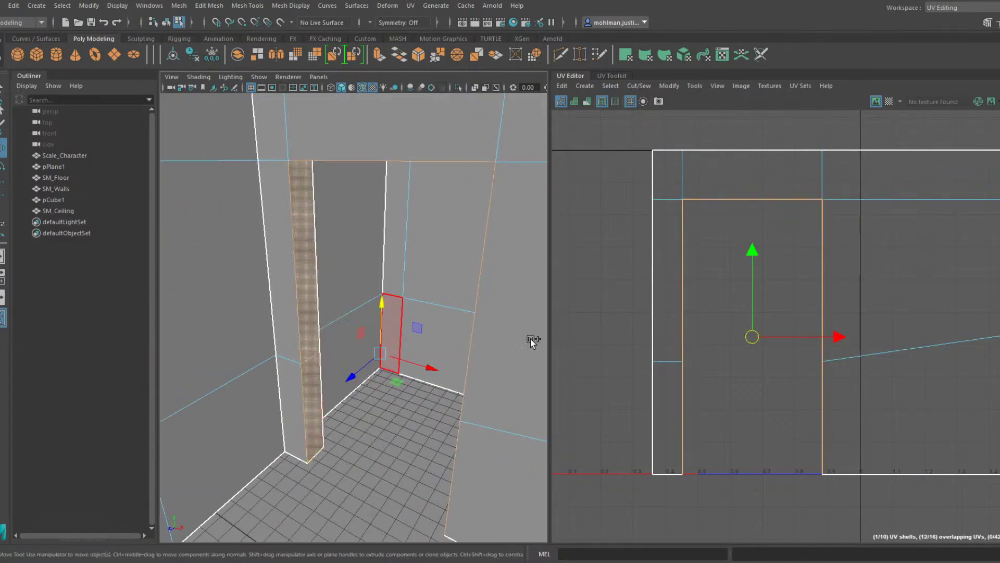
# Convert the selected doorway reveal faces to UVs
pyautogui.keyDown('alt'); pyautogui.moveTo(883, 222); pyautogui.dragTo(841, 216, button='middle'); pyautogui.keyUp('alt')
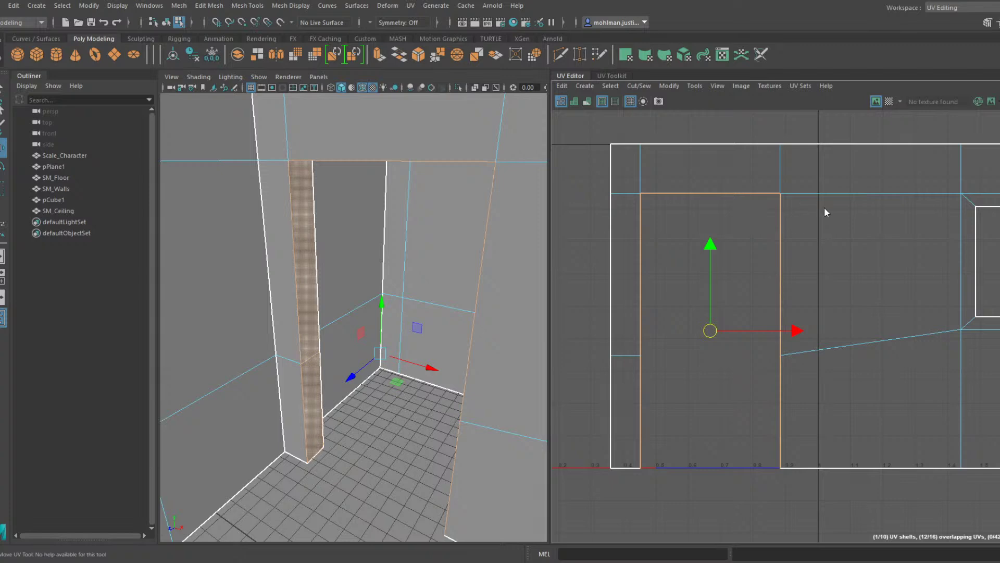
pyautogui.hotkey('ctrl', 'F12')
pyautogui.scroll(-1, 796, 222)
pyautogui.scroll(-4, 796, 222)
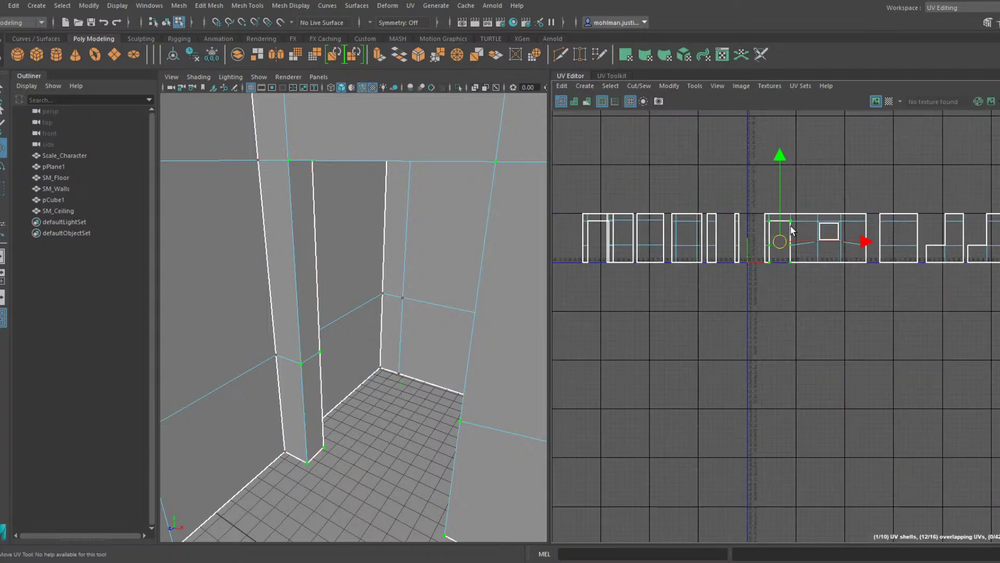
# Try scaling the doorway reveal UVs down uniformly to about 0.91, and undo the scale
pyautogui.scroll(3, 769, 243)
pyautogui.scroll(1, 769, 243)
pyautogui.press('r')
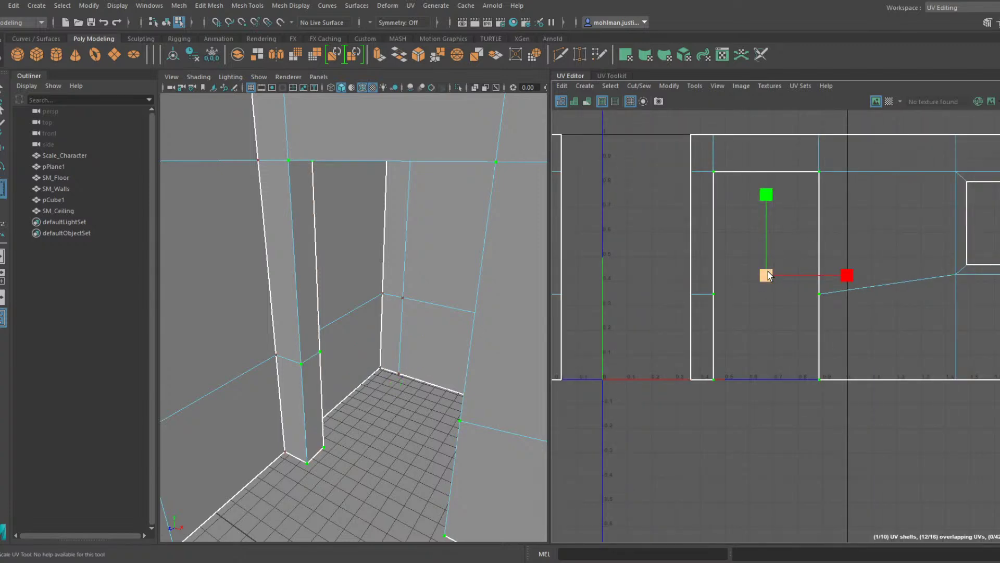
pyautogui.hotkey('ctrl', 'z')
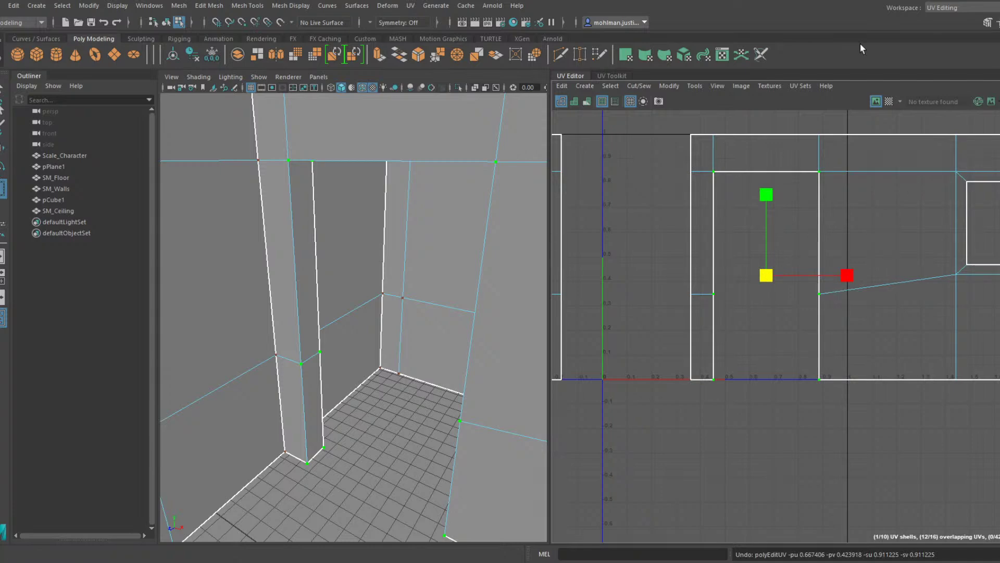
# Show the UV Toolkit with its Unfold options and undock the UV Editor into its own window
pyautogui.click(612, 76)
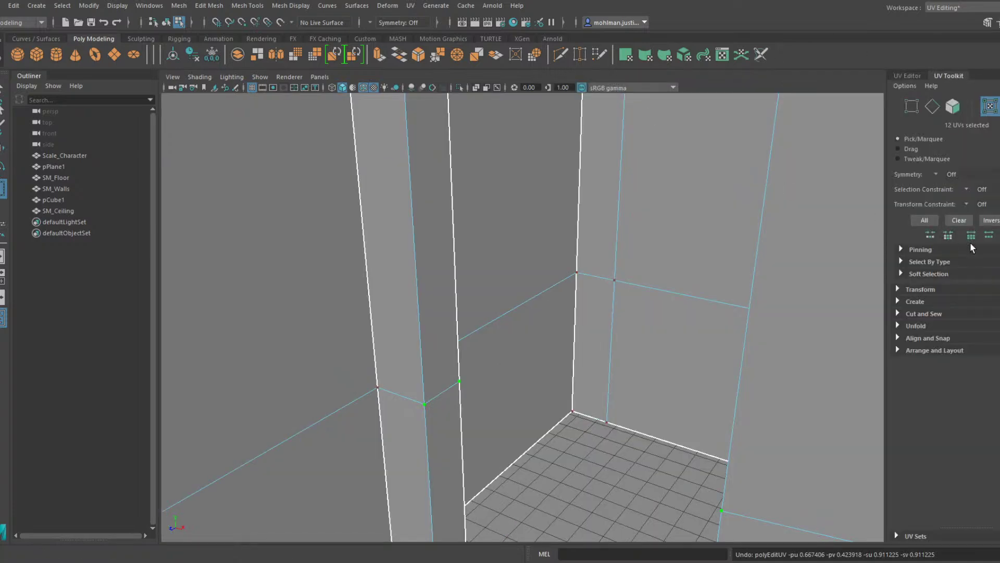
pyautogui.moveTo(912, 77); pyautogui.dragTo(855, 75)
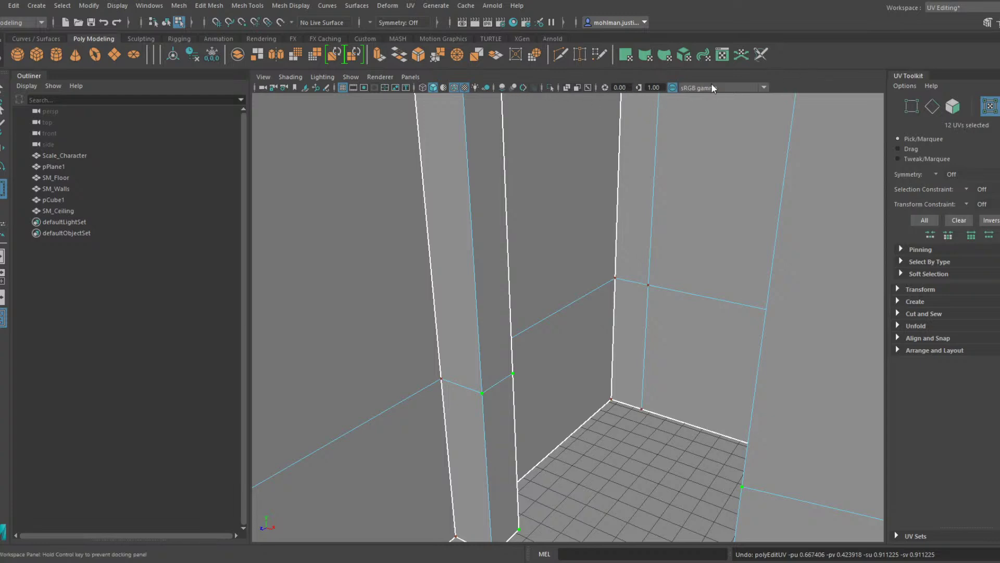
pyautogui.click(918, 326)
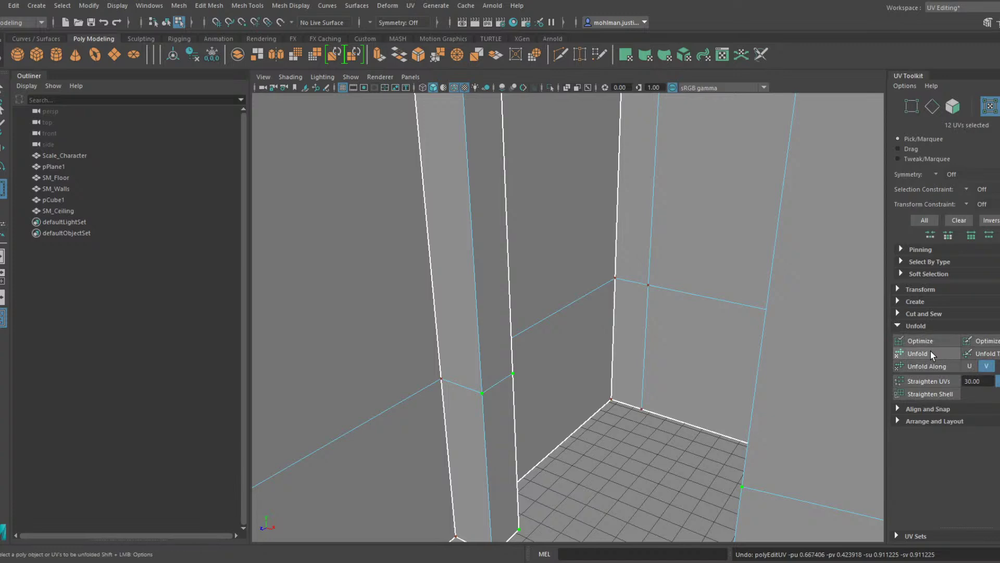
# Try unfolding the doorway reveal UVs along V and adjusting individual UVs, and undo the changes
pyautogui.click(933, 371)
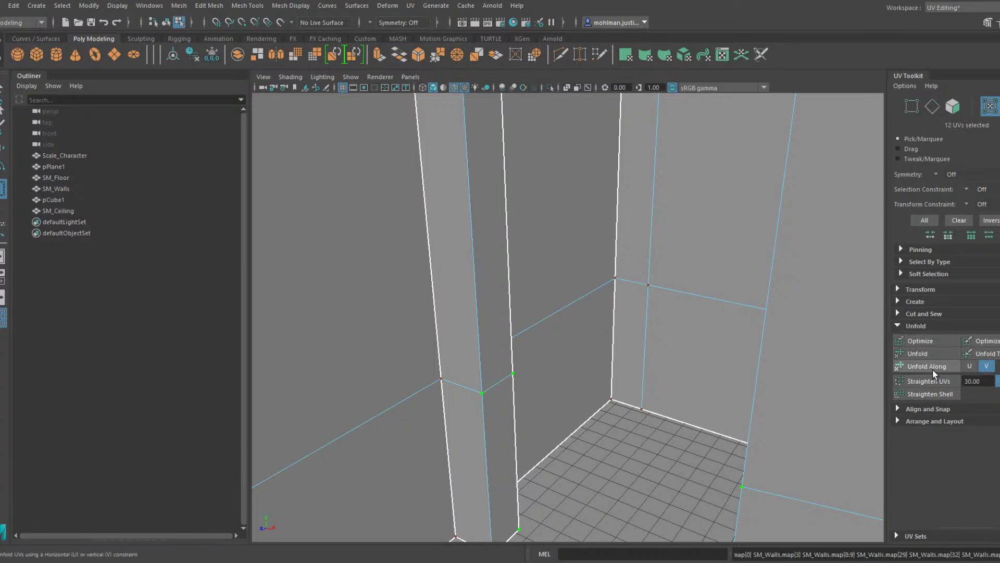
pyautogui.click(968, 367)
pyautogui.click(703, 333)
pyautogui.press('w')
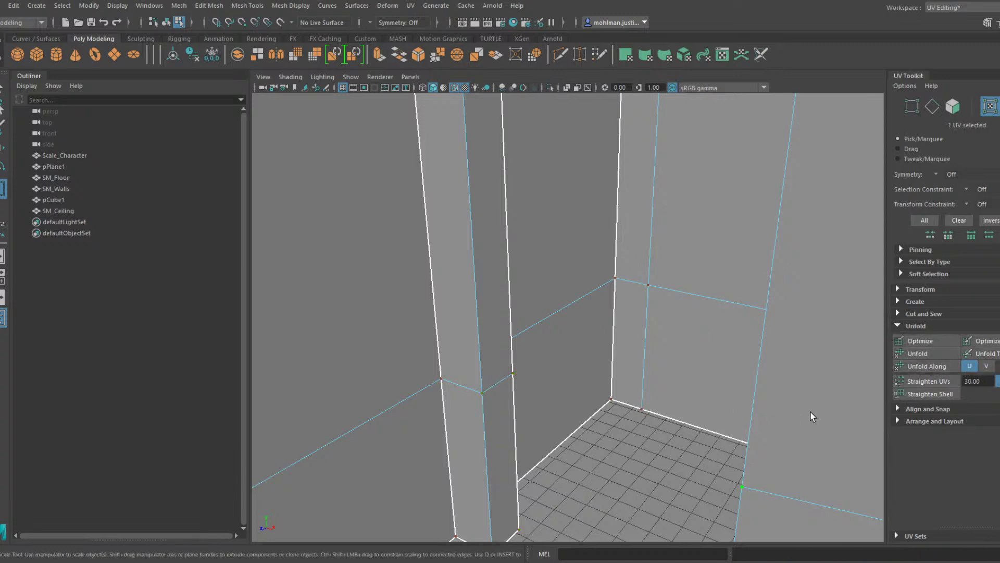
pyautogui.press('r')
pyautogui.hotkey('ctrl', 'z')
pyautogui.hotkey('ctrl', 'z')
pyautogui.hotkey('ctrl', 'z')
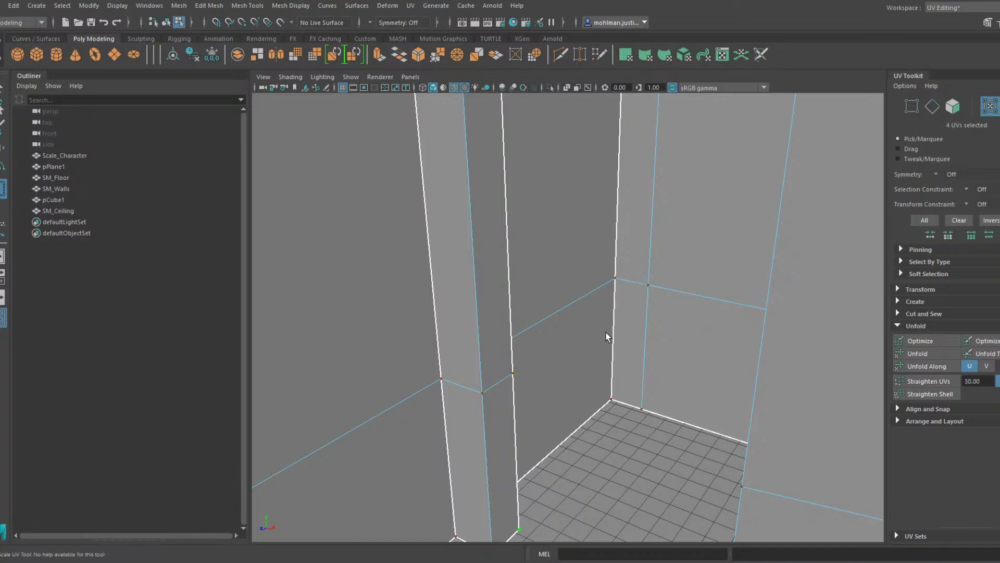
# Try moving and scaling four doorway reveal UVs with grid snapping on, and undo the changes
pyautogui.press('w')
pyautogui.click(216, 22)
pyautogui.moveTo(653, 127); pyautogui.dragTo(751, 286)
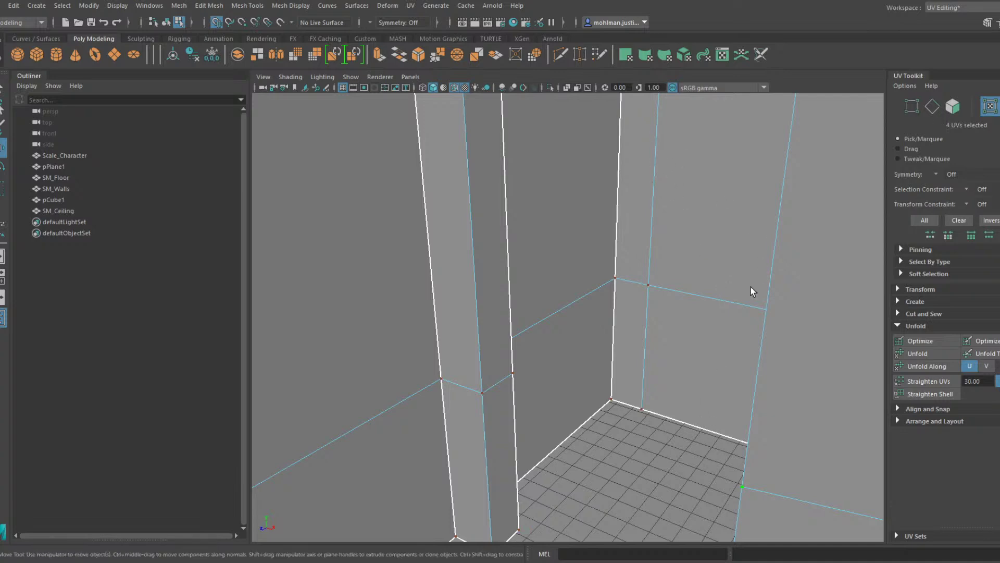
pyautogui.press('r')
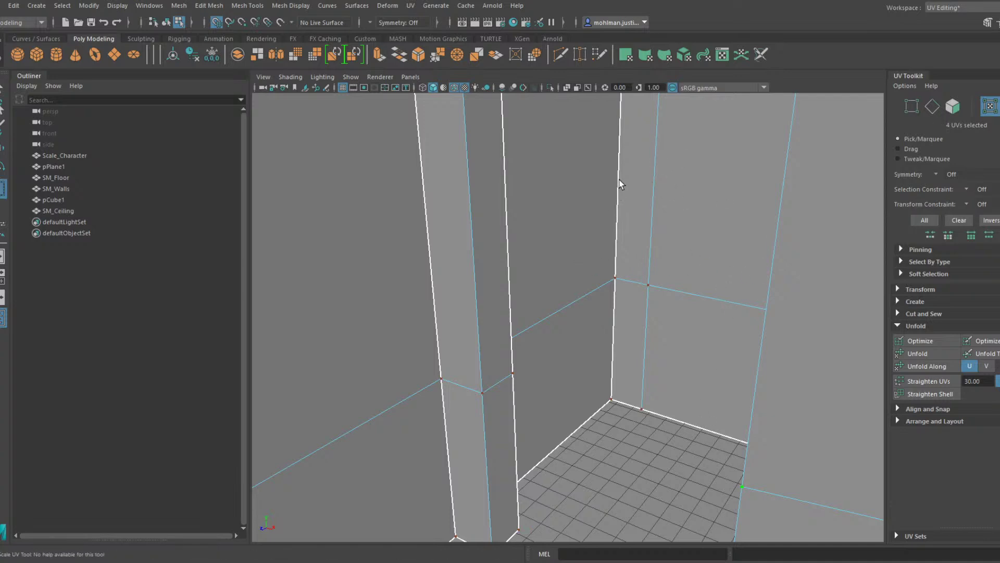
pyautogui.hotkey('ctrl', 'z')
pyautogui.hotkey('ctrl', 'z')
pyautogui.hotkey('ctrl', 'z')
pyautogui.hotkey('ctrl', 'z')
# Select the mid-height UVs of both doorway jambs and get them ready for scaling
pyautogui.moveTo(705, 189); pyautogui.dragTo(618, 154)
pyautogui.press('w')
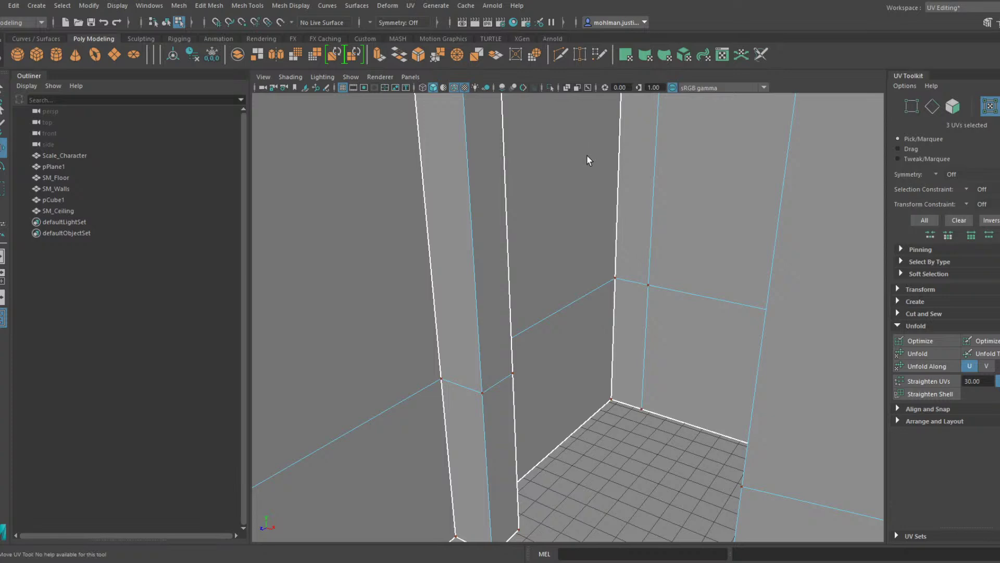
pyautogui.moveTo(642, 299); pyautogui.dragTo(518, 265)
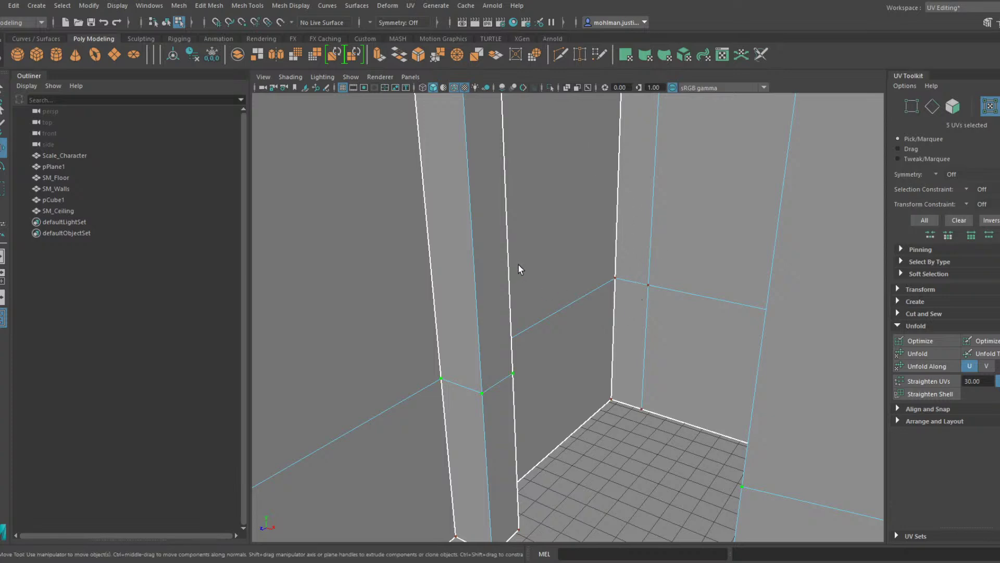
pyautogui.press('r')
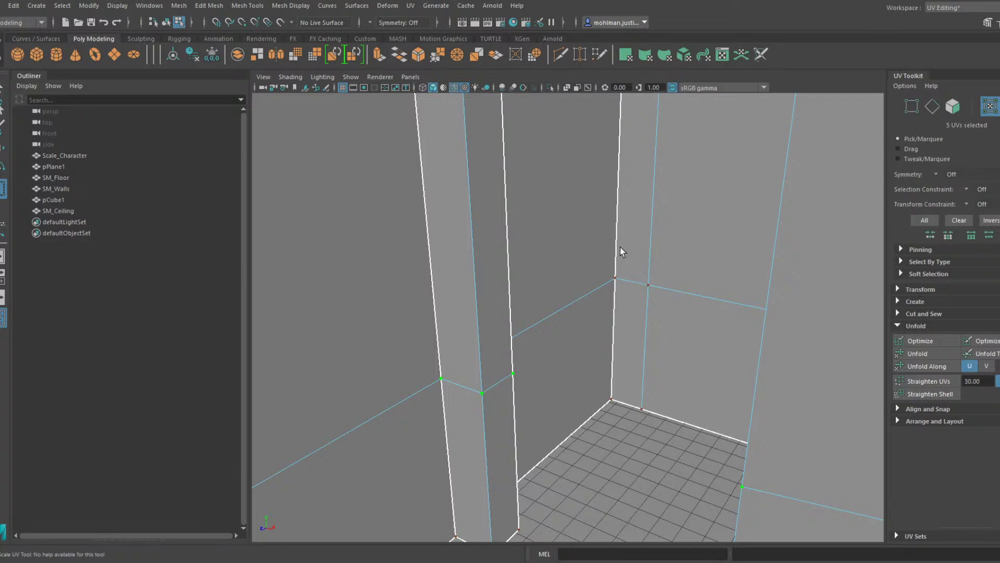
# Stitch the UV shells together along the upper outer edge of the doorway's left jamb
pyautogui.click(689, 237)
pyautogui.press('F10')
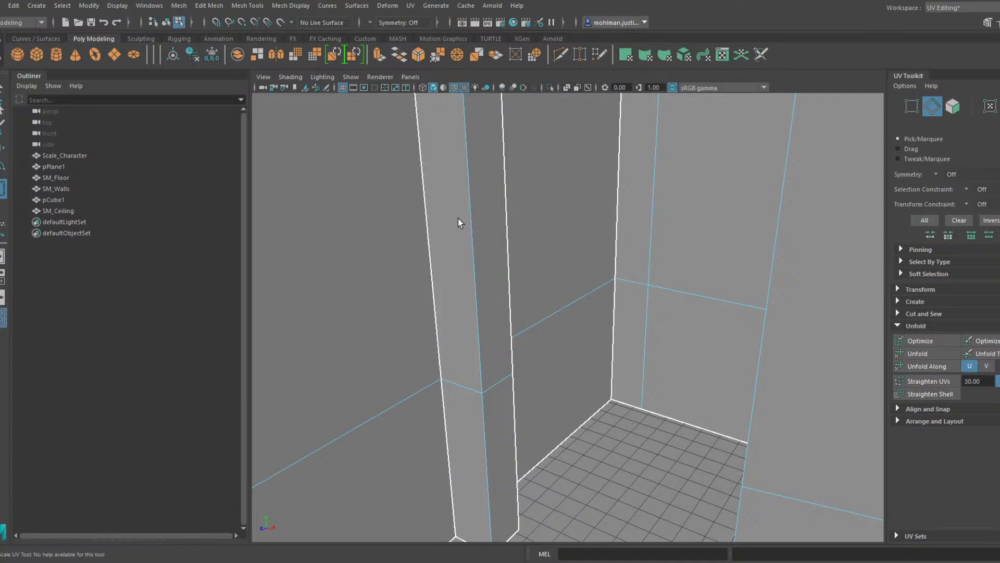
pyautogui.click(458, 245)
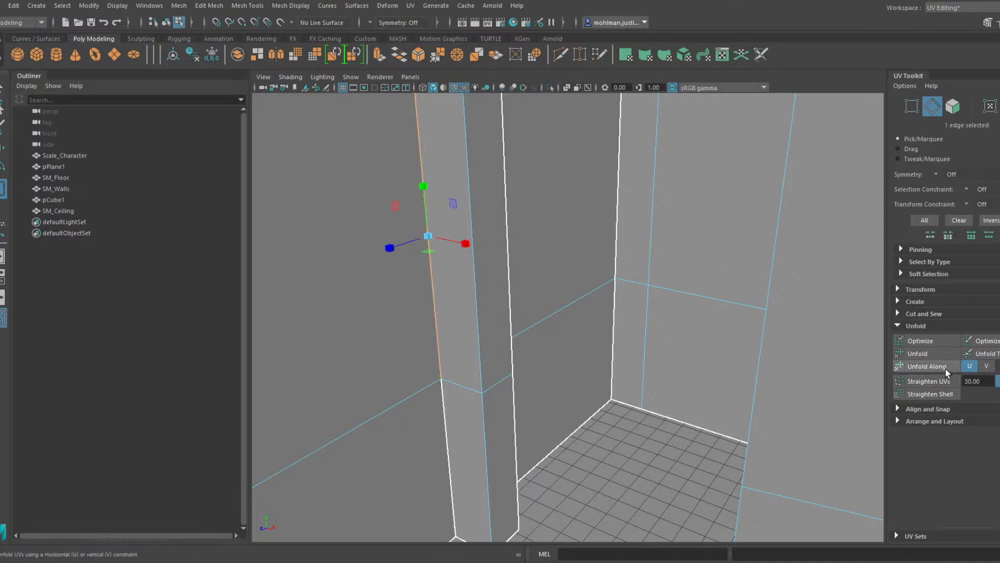
pyautogui.click(919, 312)
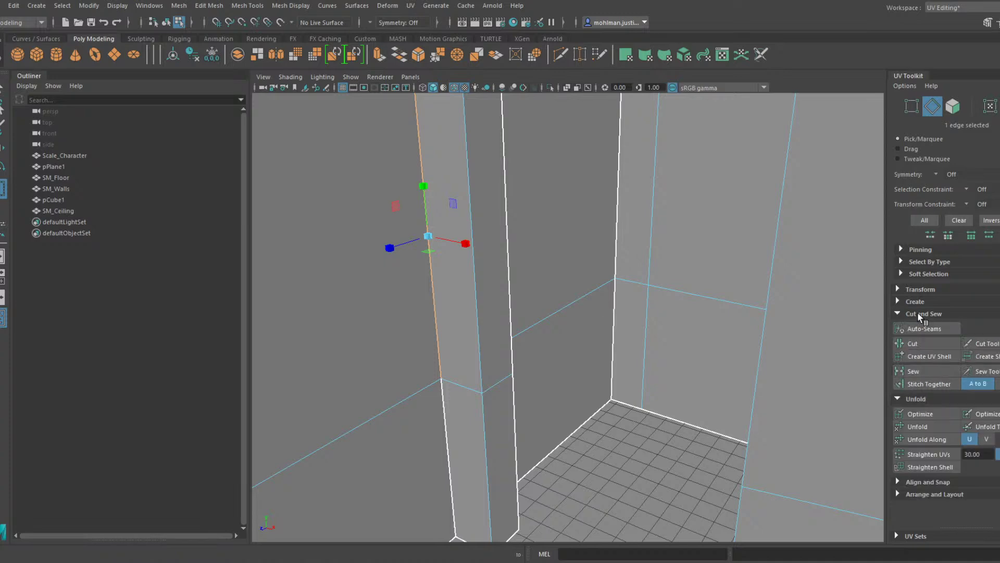
pyautogui.click(930, 383)
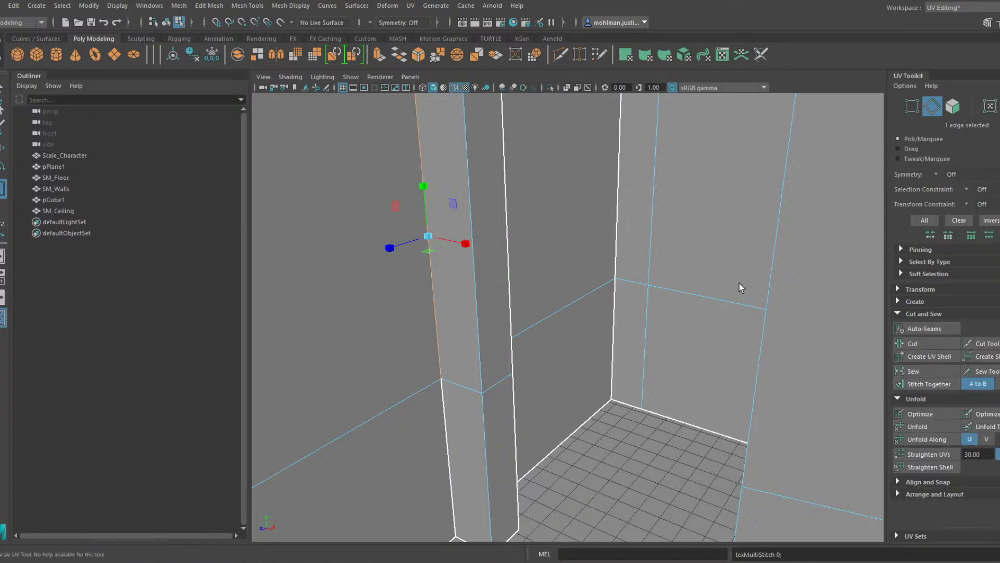
# Stitch the next border edge of the doorway UVs and sew a further one
pyautogui.click(625, 242)
pyautogui.click(936, 382)
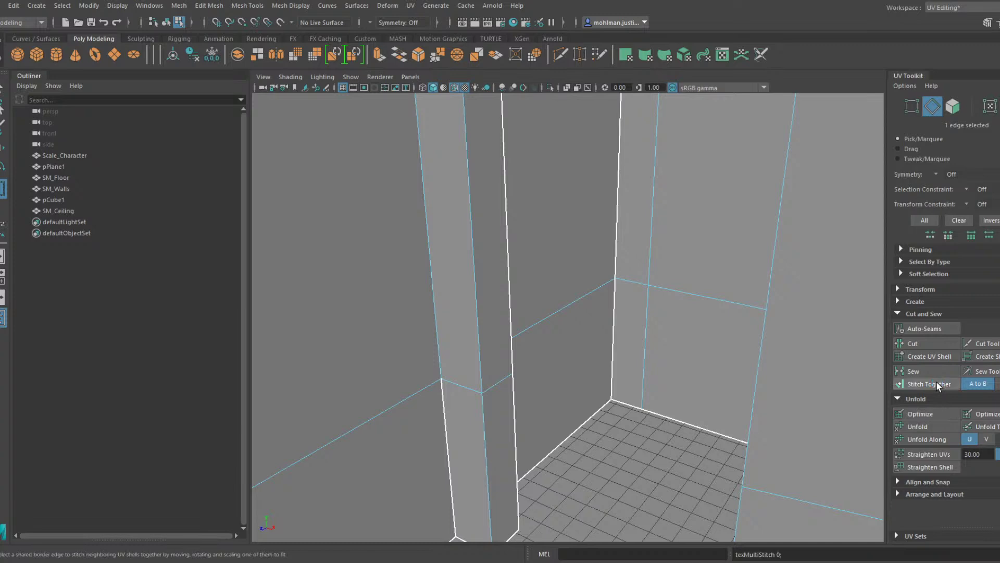
pyautogui.click(621, 272)
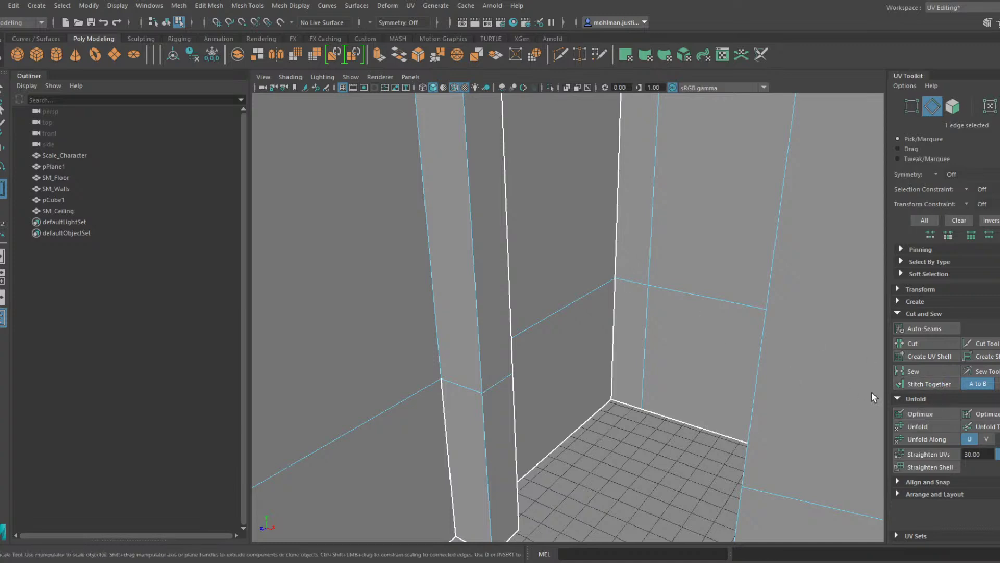
pyautogui.click(633, 266)
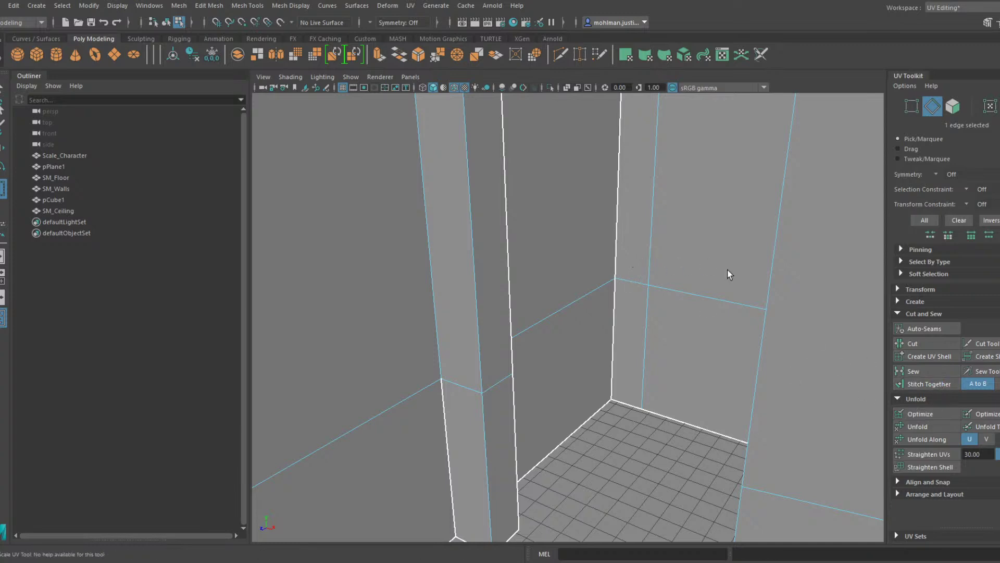
pyautogui.click(928, 372)
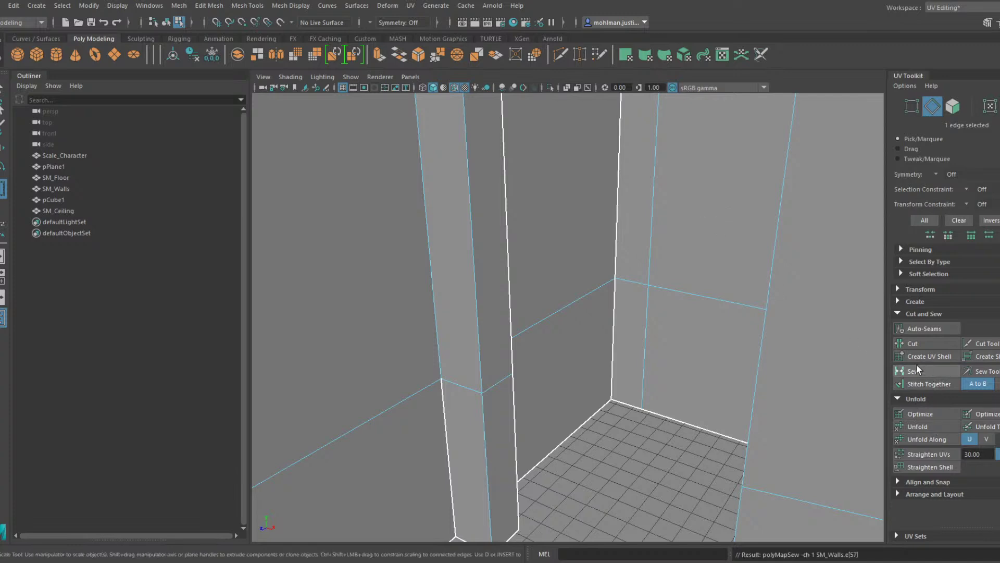
# Convert the selection to the wall shell's 46 UVs, try unfolding them along V, and undo the unfold
pyautogui.click(420, 115)
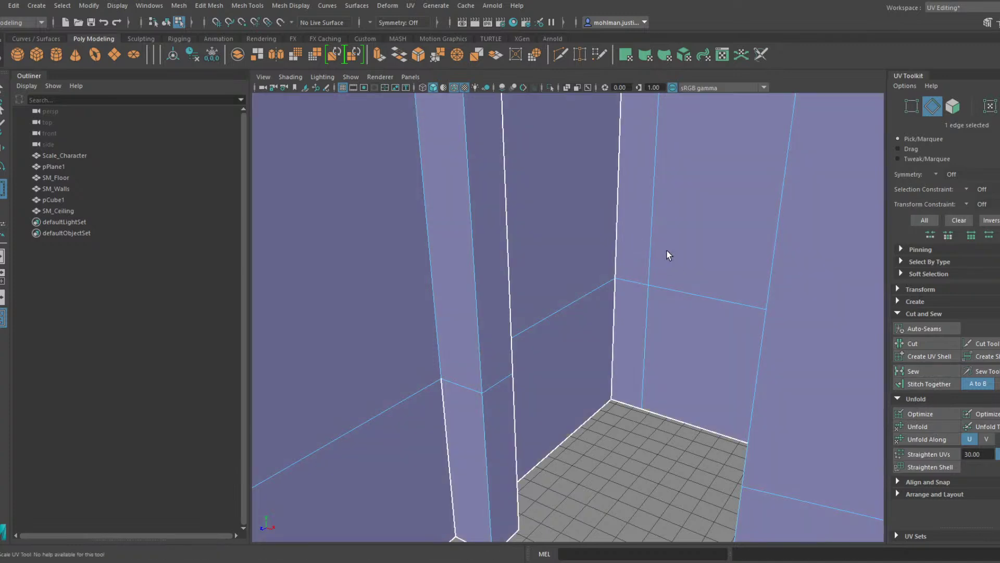
pyautogui.keyDown('ctrl'); pyautogui.moveTo(695, 225); pyautogui.dragTo(697, 253, button='right'); pyautogui.keyUp('ctrl')
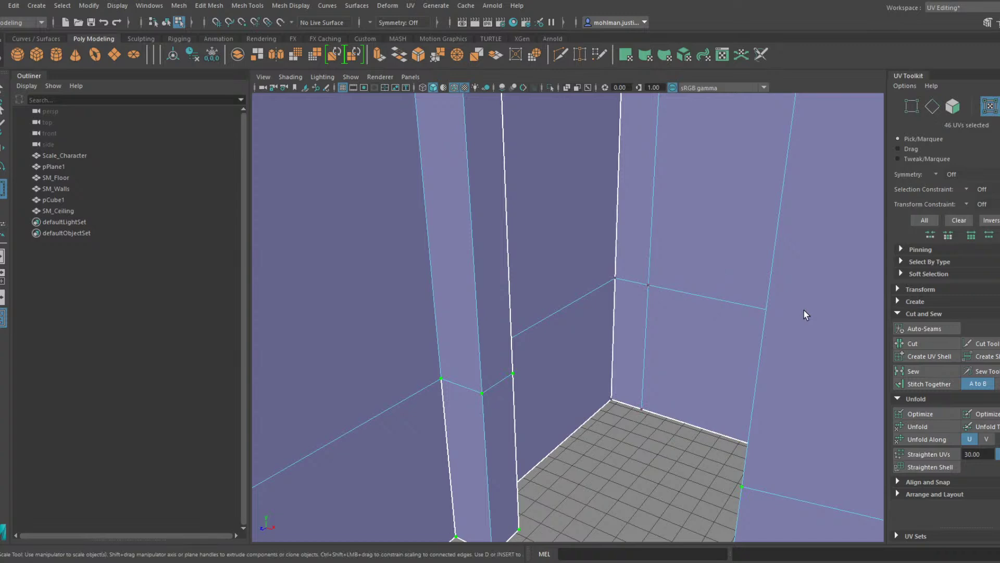
pyautogui.click(986, 439)
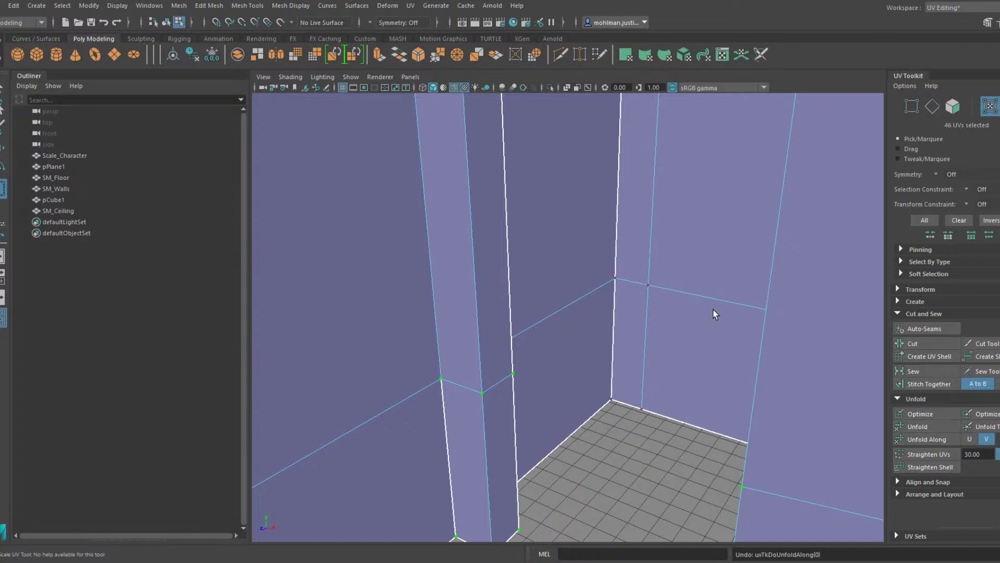
pyautogui.hotkey('ctrl', 'z')
pyautogui.hotkey('ctrl', 'z')
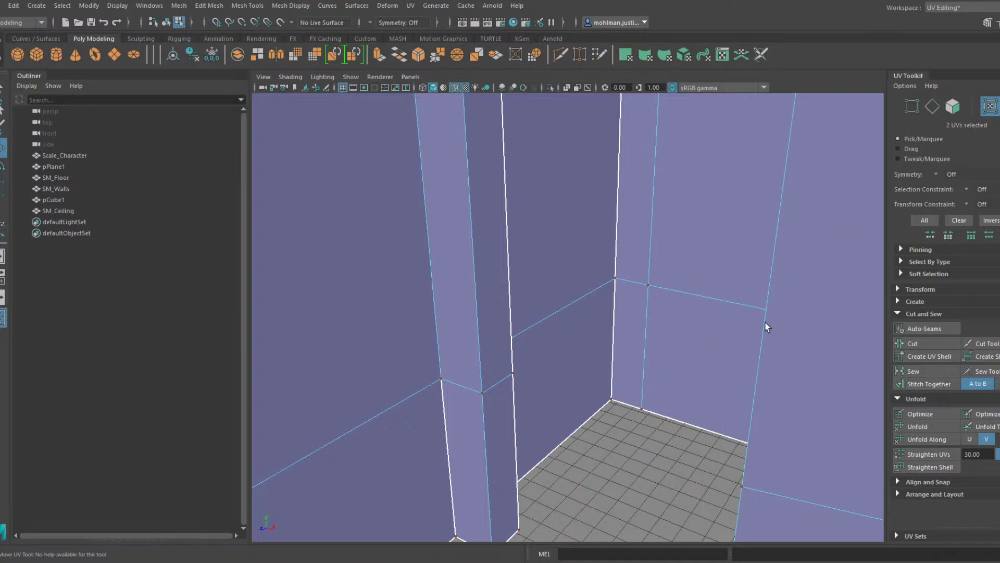
# Unfold a group of ten wall UVs along V, and do the same for a group of eight
pyautogui.click(942, 439)
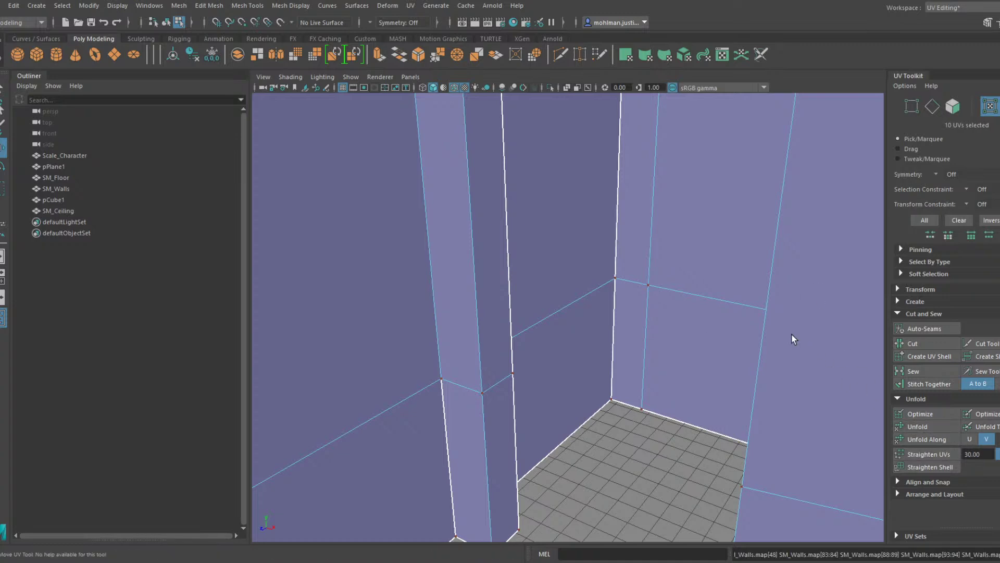
pyautogui.press('e')
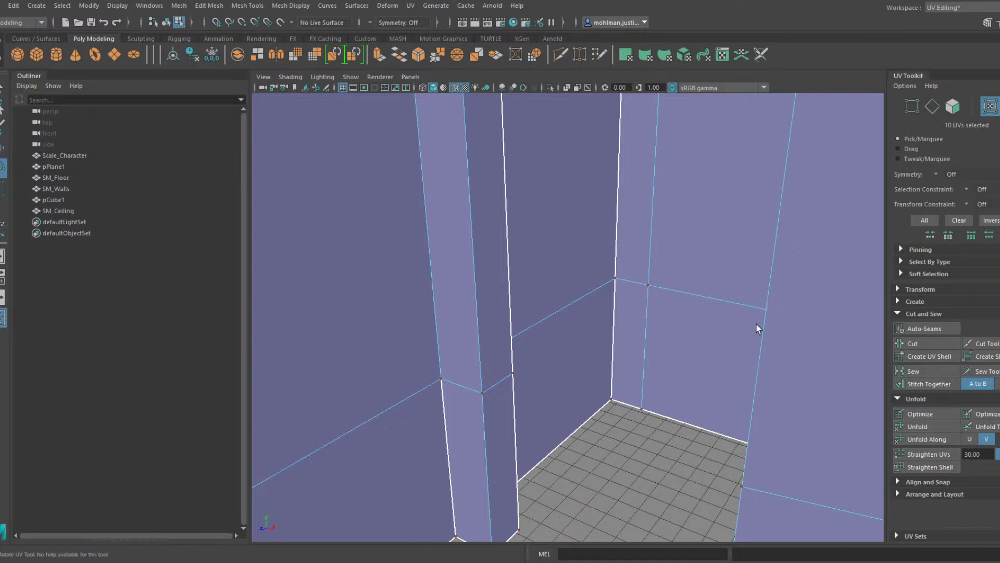
pyautogui.press('w')
pyautogui.click(647, 284)
pyautogui.click(949, 440)
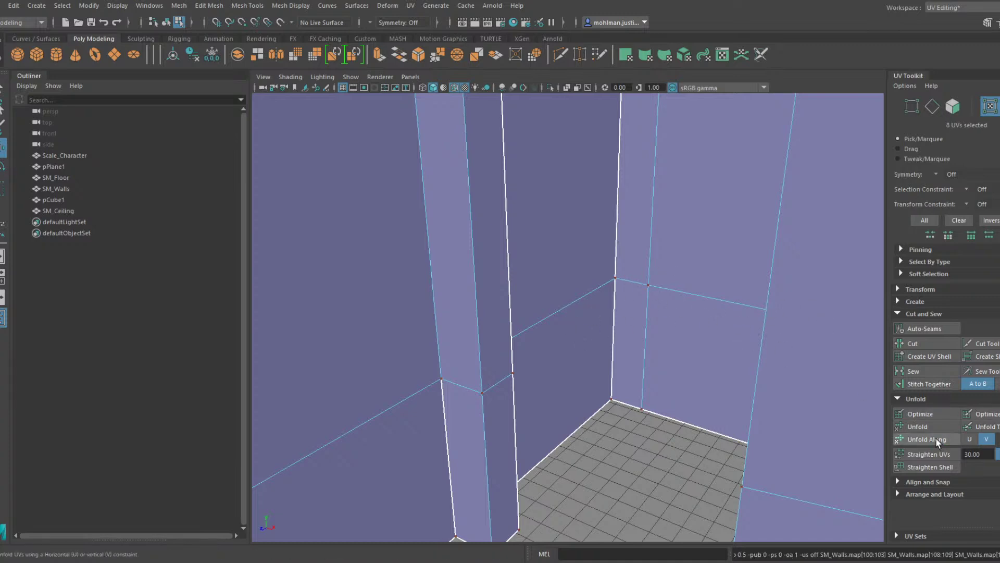
# Select 16 wall UVs, including those on the left jamb's recess-side lower edge, and unfold them along V
pyautogui.press('e')
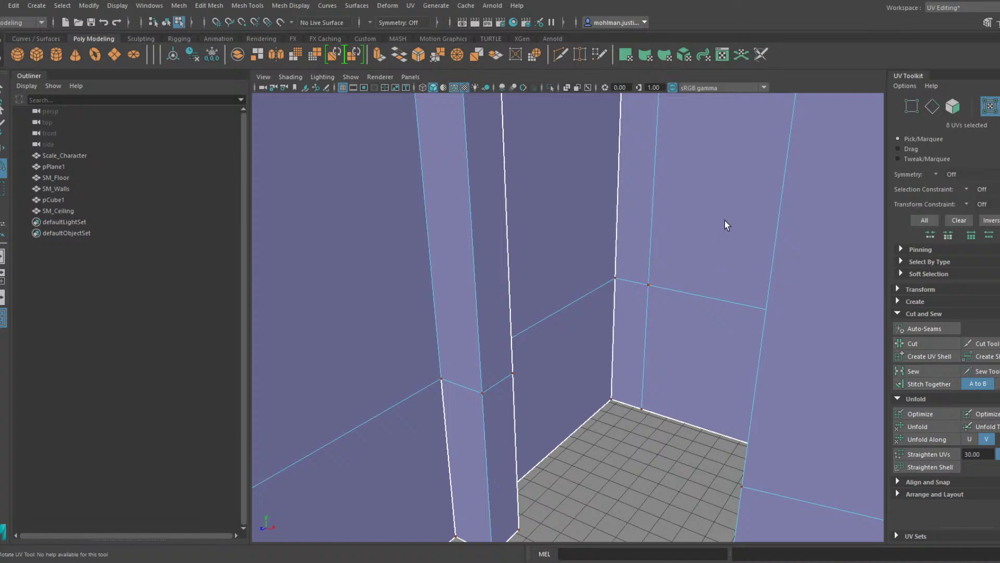
pyautogui.press('w')
pyautogui.moveTo(632, 261); pyautogui.dragTo(687, 277)
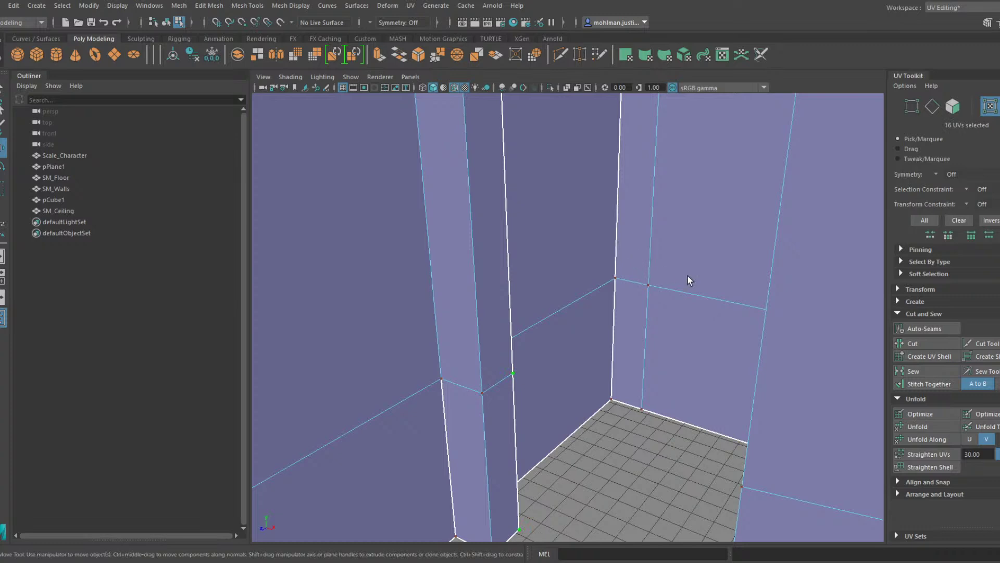
pyautogui.click(928, 437)
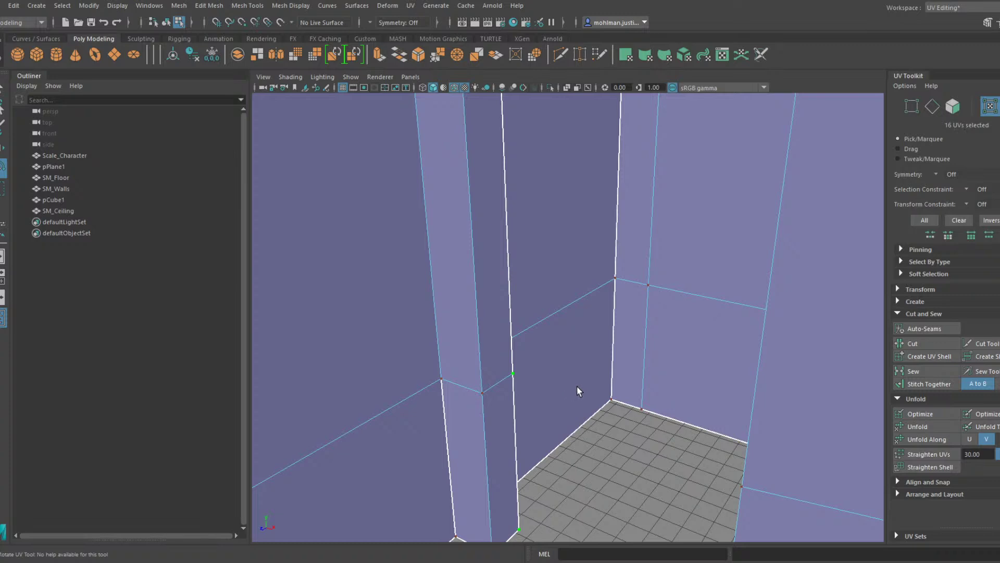
# Sew the open UV borders at the doorway, including the lower outer edge of the left jamb
pyautogui.press('w')
pyautogui.press('F10')
pyautogui.click(447, 443)
pyautogui.click(917, 370)
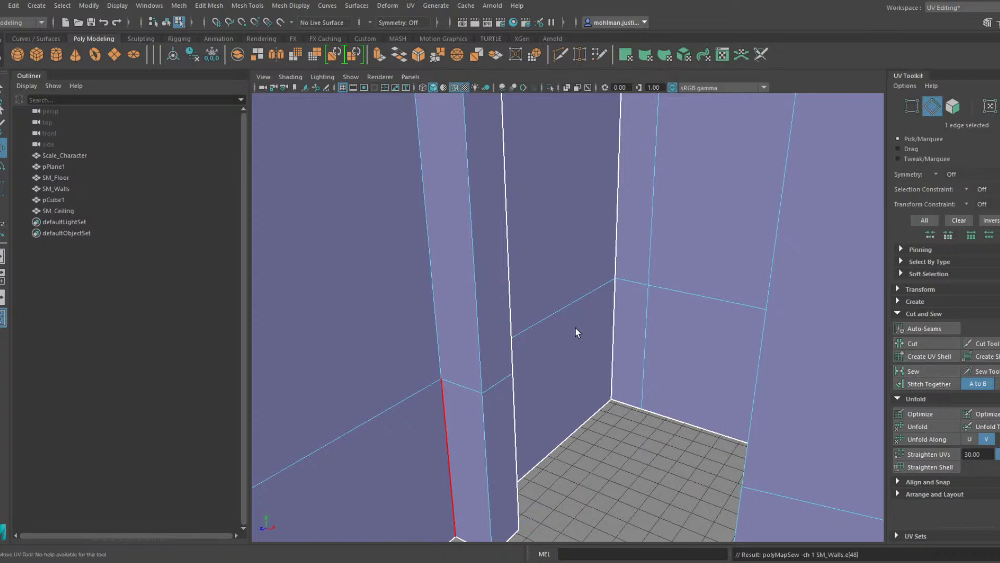
pyautogui.press('w')
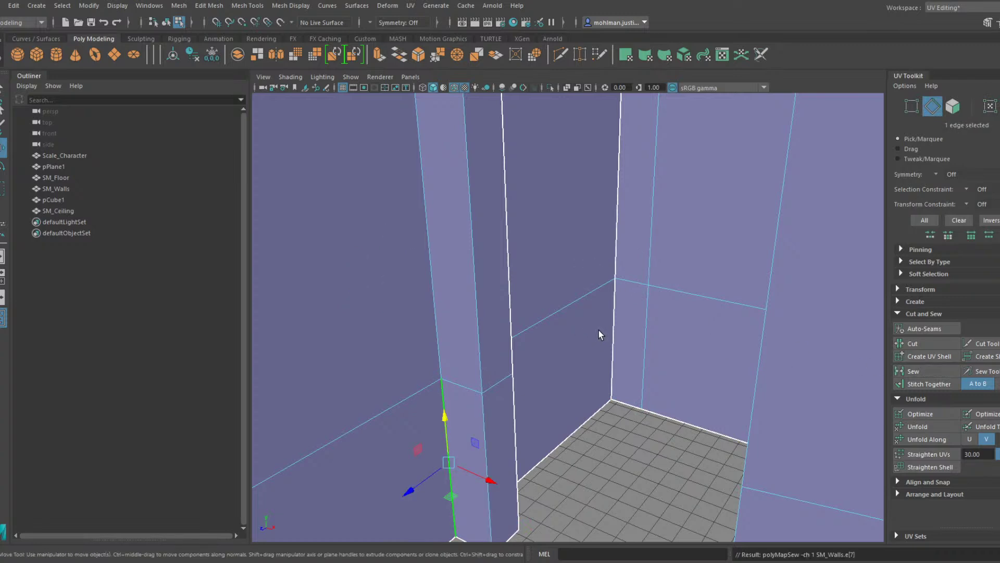
# Examine how the wall faces group into UV shells by selecting the 61-face set and the 16-face set around the doorway recess
pyautogui.press('w')
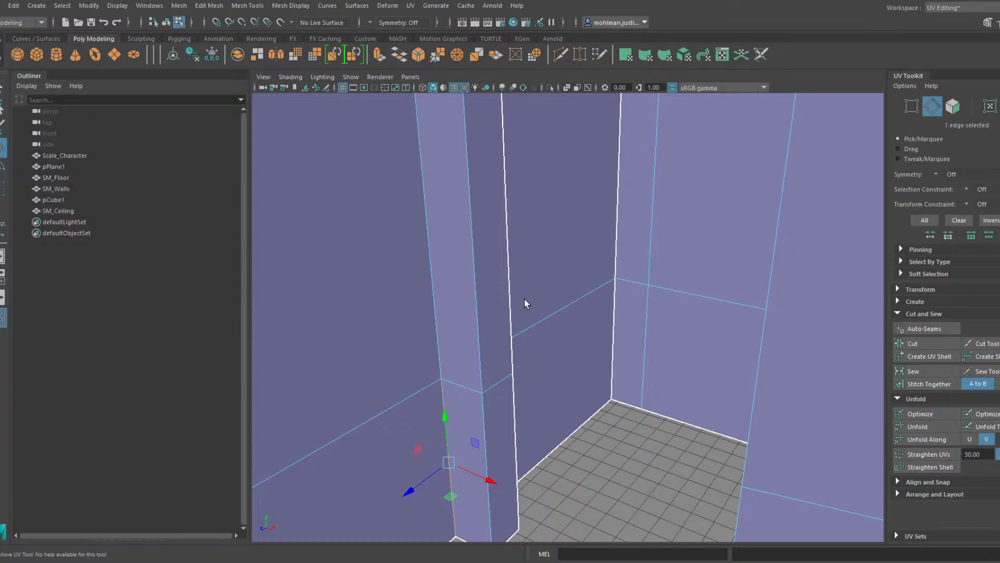
pyautogui.moveTo(537, 257); pyautogui.dragTo(553, 280, button='right')
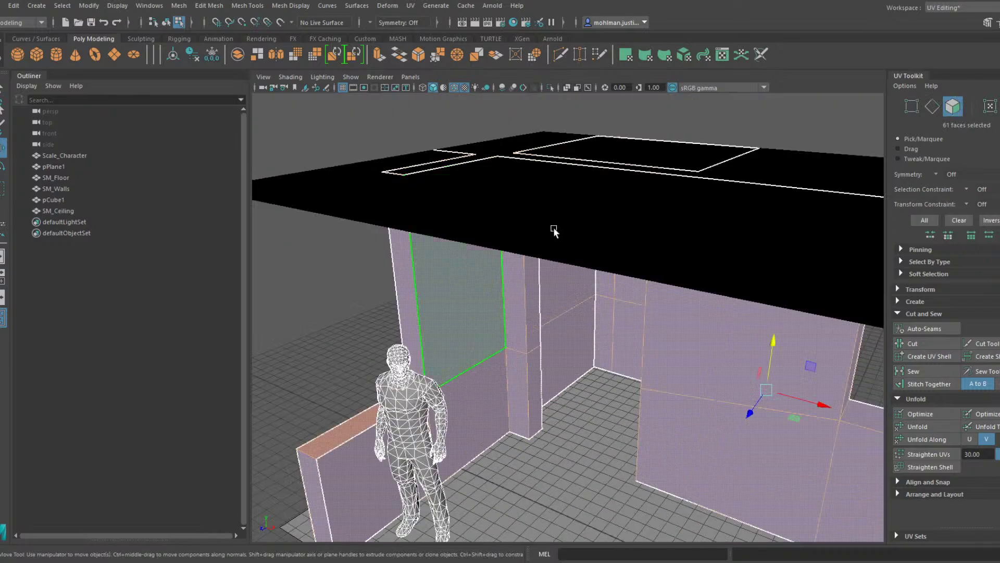
pyautogui.press('f')
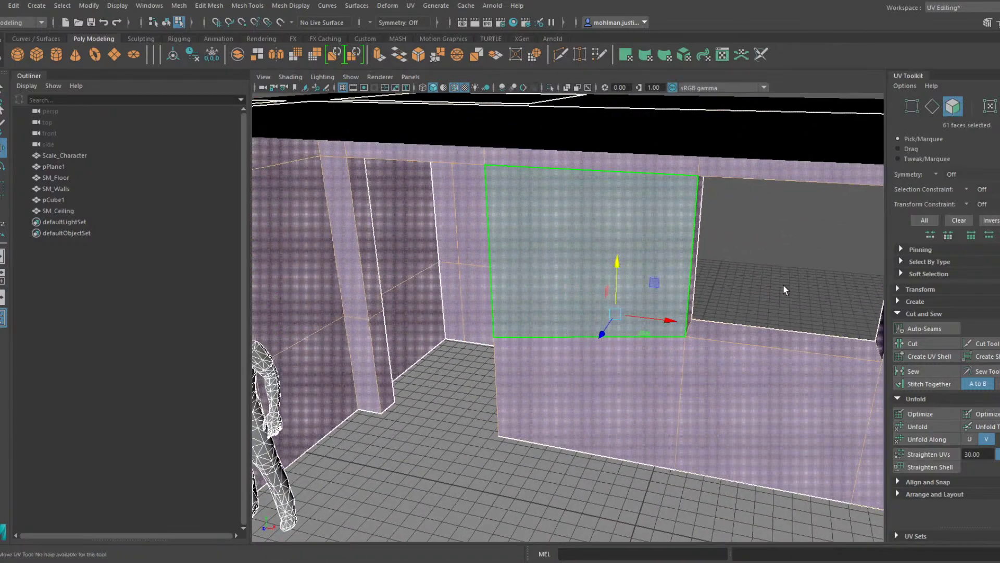
pyautogui.press('F8')
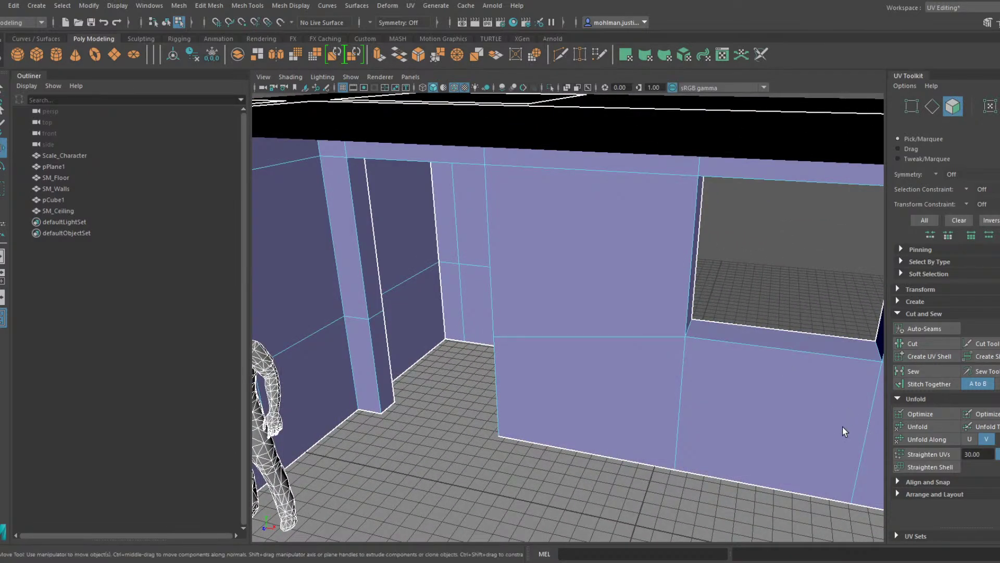
pyautogui.doubleClick(480, 241)
pyautogui.keyDown('alt'); pyautogui.moveTo(482, 241); pyautogui.dragTo(502, 218); pyautogui.keyUp('alt')
pyautogui.click(927, 371)
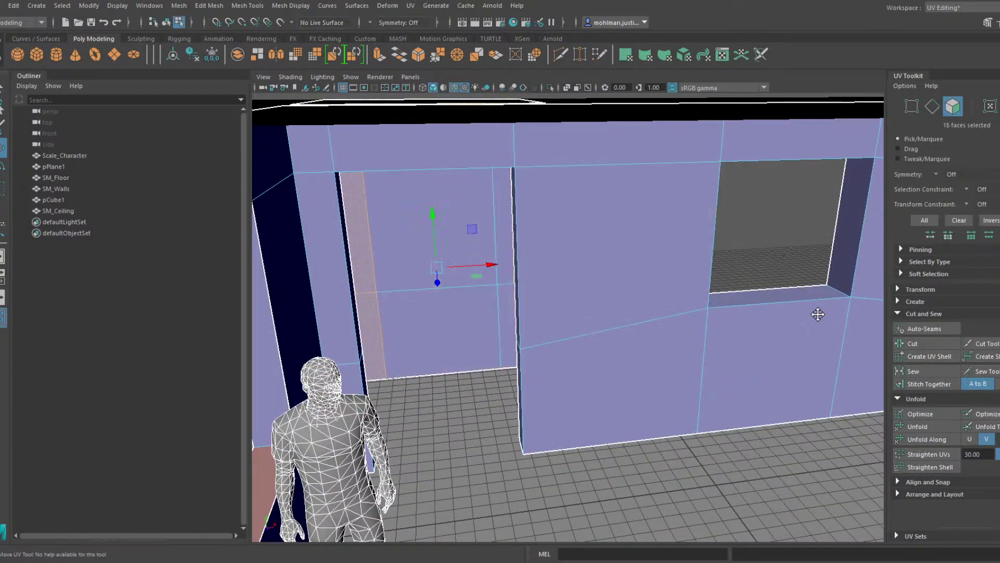
# Join the UV borders along the vertical corner beside the doorway's left jamb, stitching the topmost edge and sewing the edges below it
pyautogui.press('F10')
pyautogui.click(743, 310)
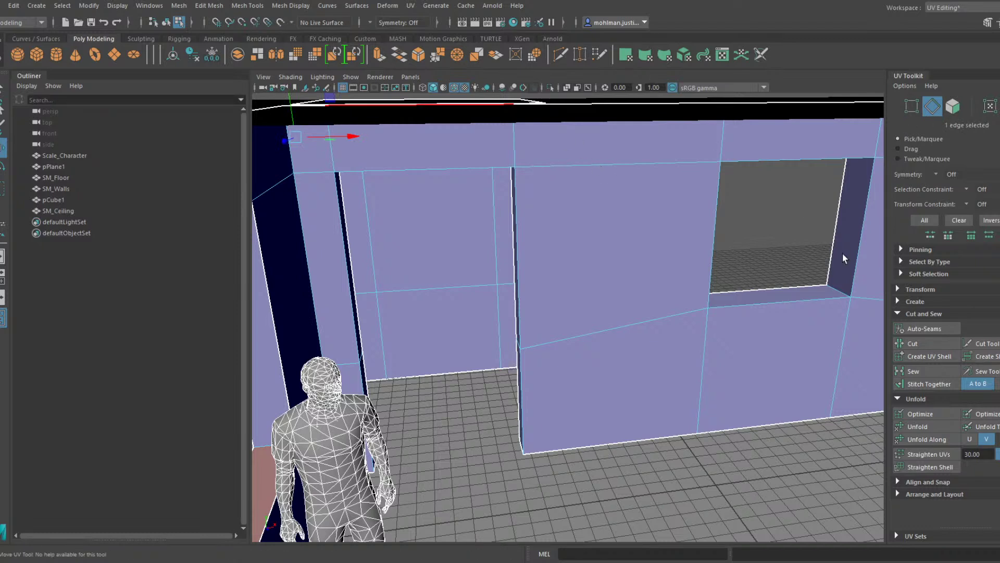
pyautogui.click(909, 384)
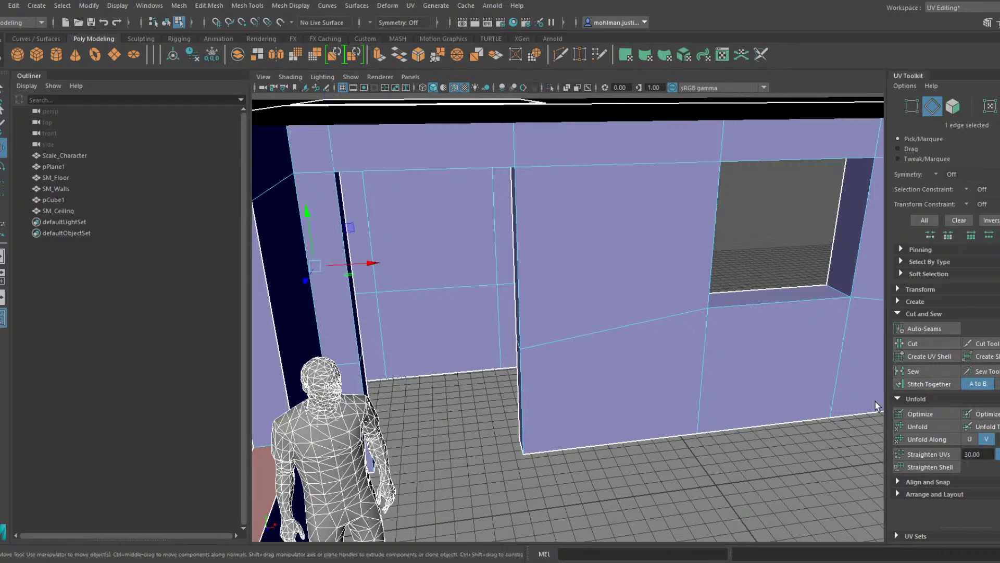
pyautogui.click(917, 371)
pyautogui.click(548, 334)
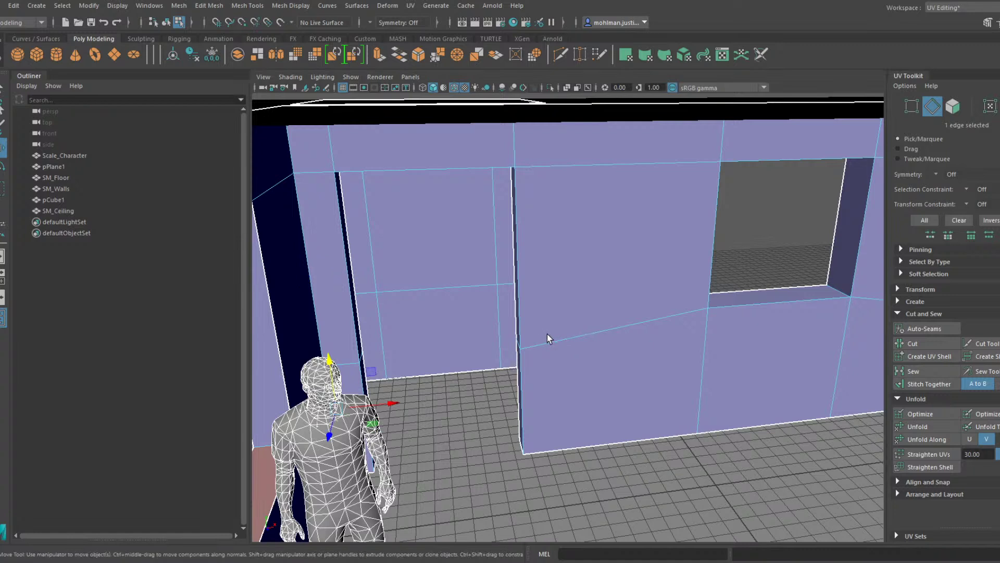
pyautogui.press('g')
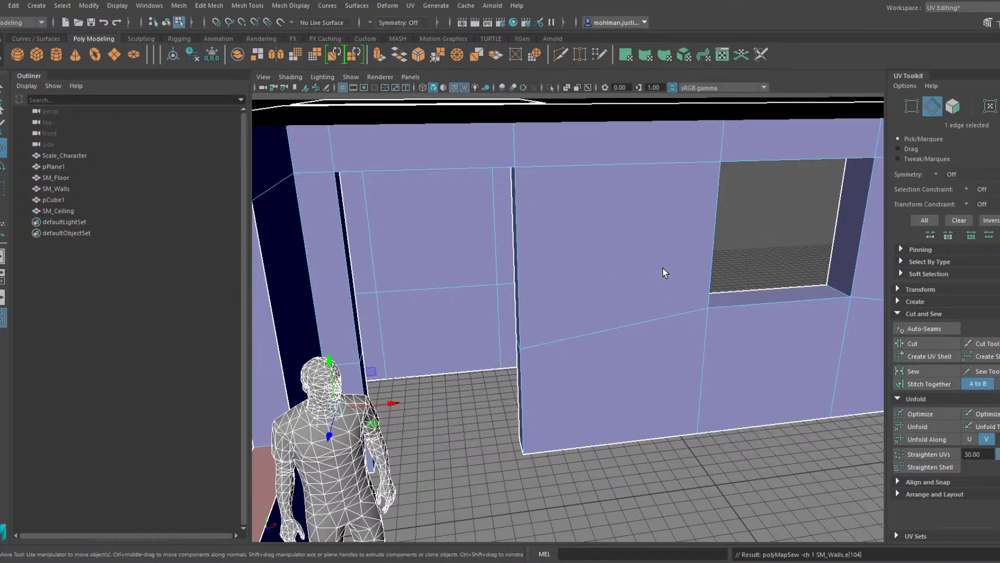
# Stitch and sew the UV borders along the recess corner hidden behind the window wall, and sew the left jamb's upper doorway edge
pyautogui.click(928, 384)
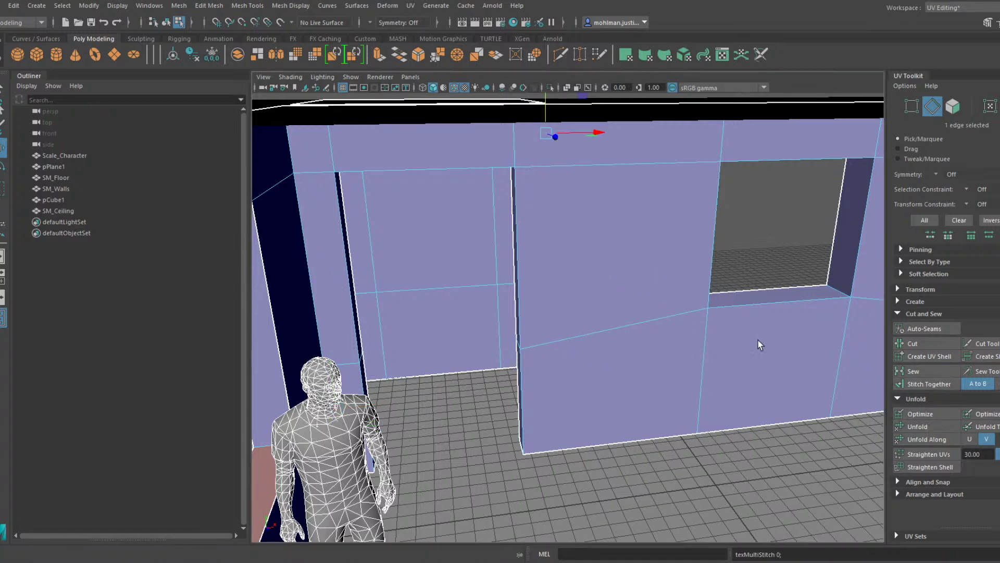
pyautogui.click(488, 329)
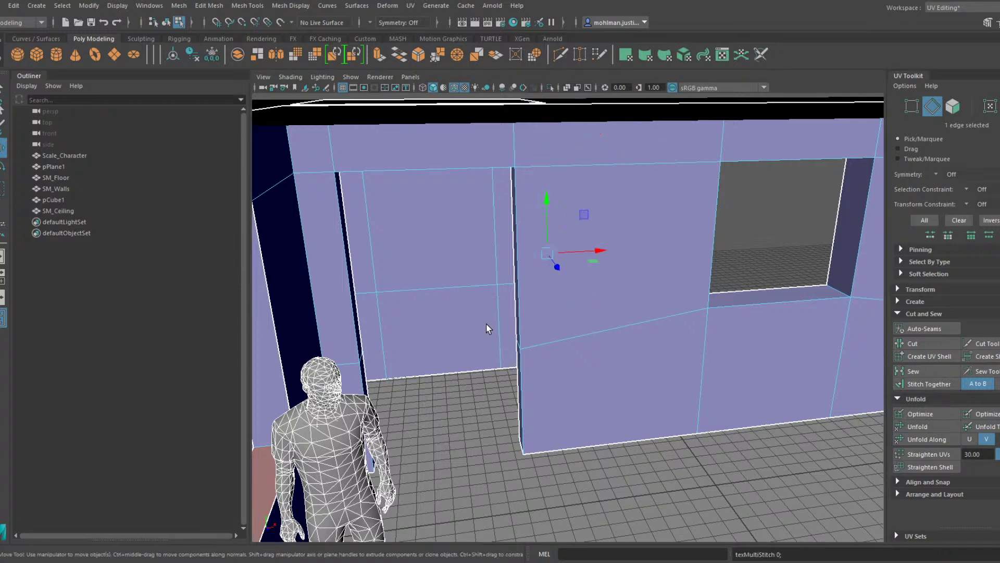
pyautogui.click(934, 386)
pyautogui.click(489, 328)
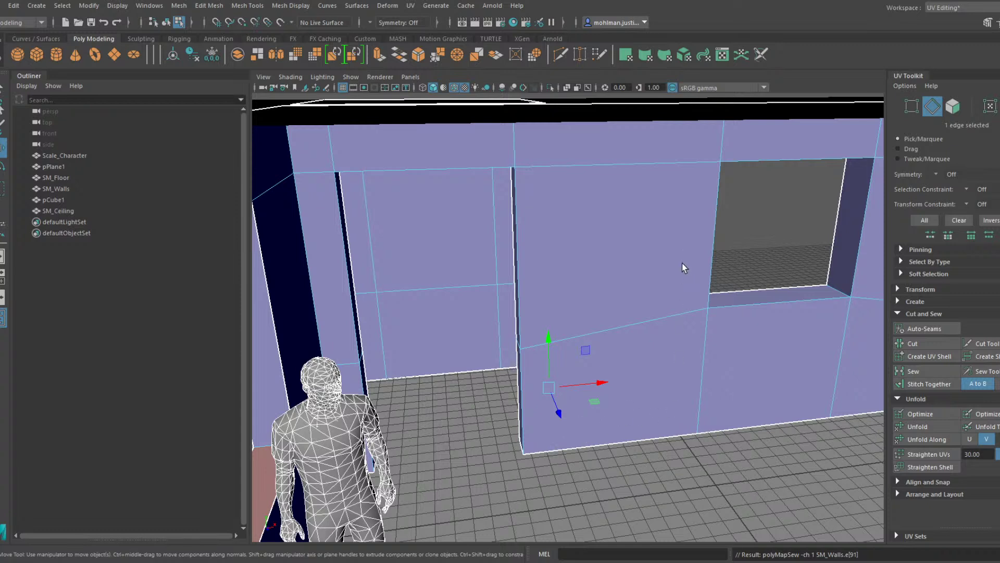
pyautogui.click(914, 384)
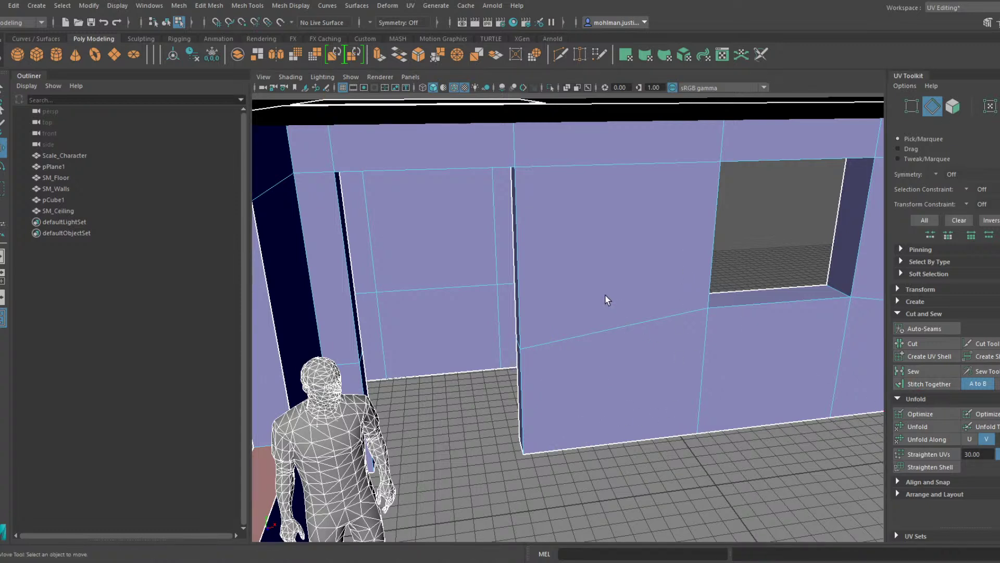
pyautogui.click(915, 371)
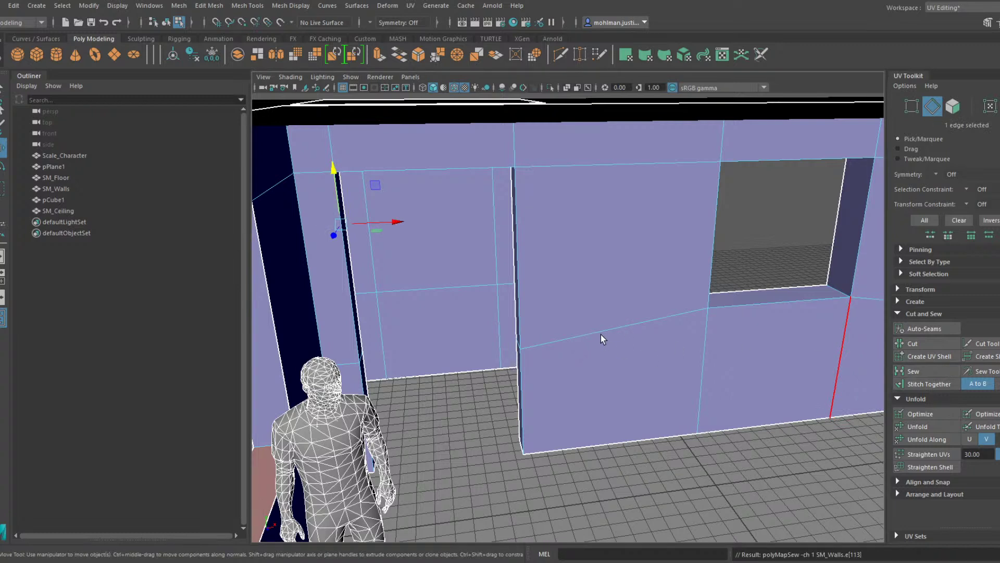
# Select nine wall UVs, including those on the recess's lower edge, try scaling them, and undo the change
pyautogui.moveTo(600, 331); pyautogui.dragTo(670, 317, button='right')
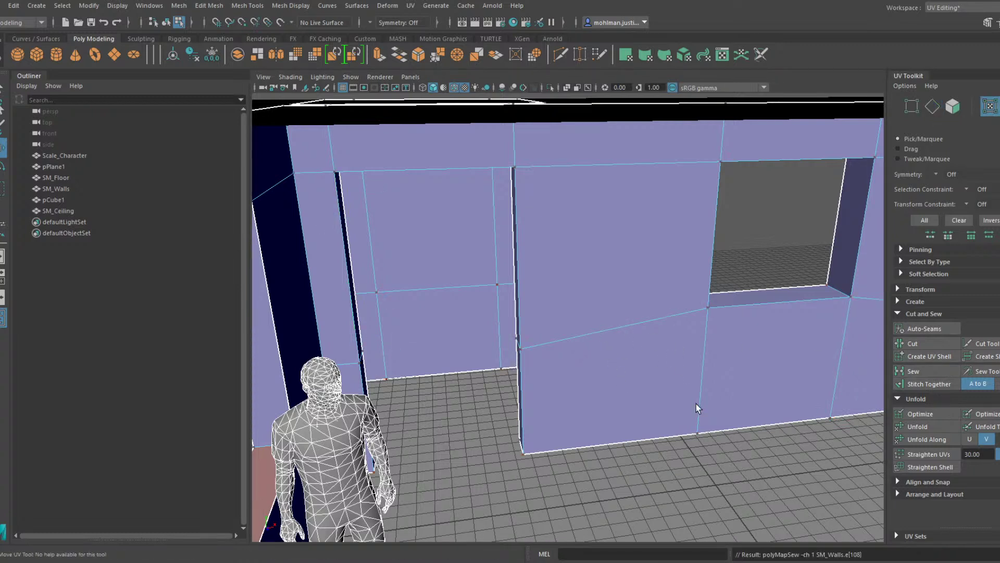
pyautogui.moveTo(695, 407); pyautogui.dragTo(416, 338)
pyautogui.press('r')
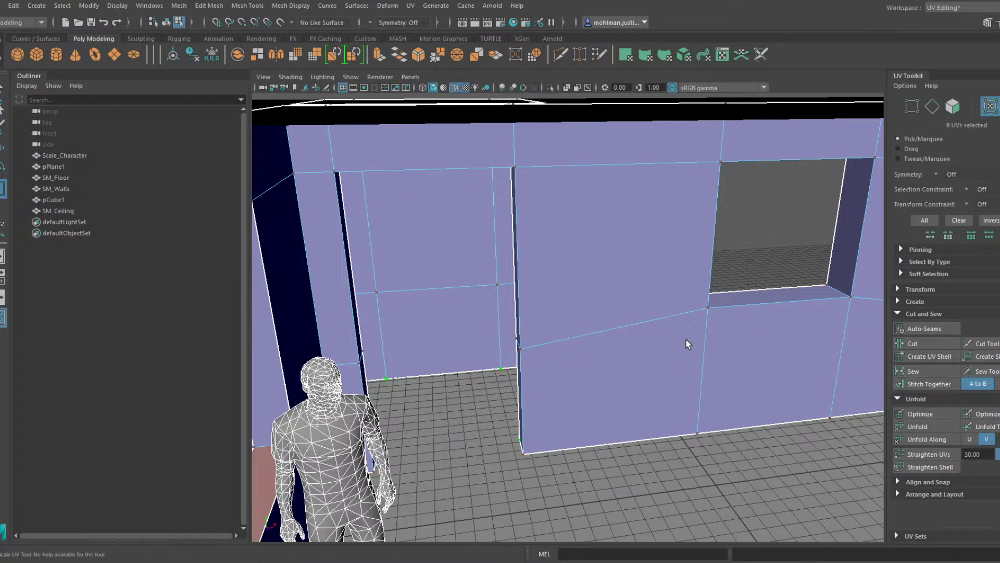
pyautogui.moveTo(686, 339); pyautogui.dragTo(408, 288)
pyautogui.hotkey('ctrl', 'z')
pyautogui.press('w')
# Stitch the upper UV border where the outer side wall meets the column above the half wall, and sew the border below it
pyautogui.scroll(-5, 338, 264)
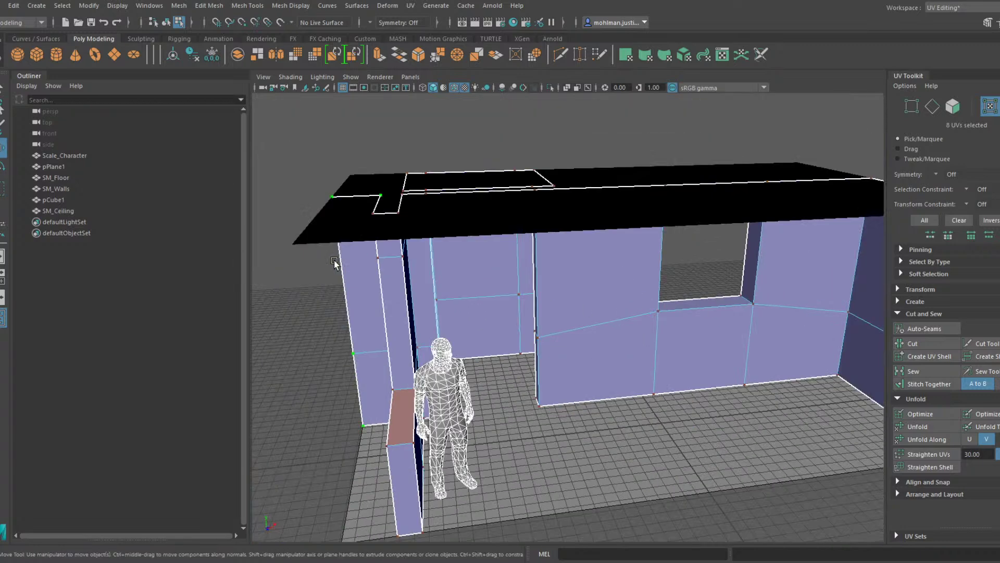
pyautogui.keyDown('alt'); pyautogui.moveTo(331, 262); pyautogui.dragTo(344, 263); pyautogui.keyUp('alt')
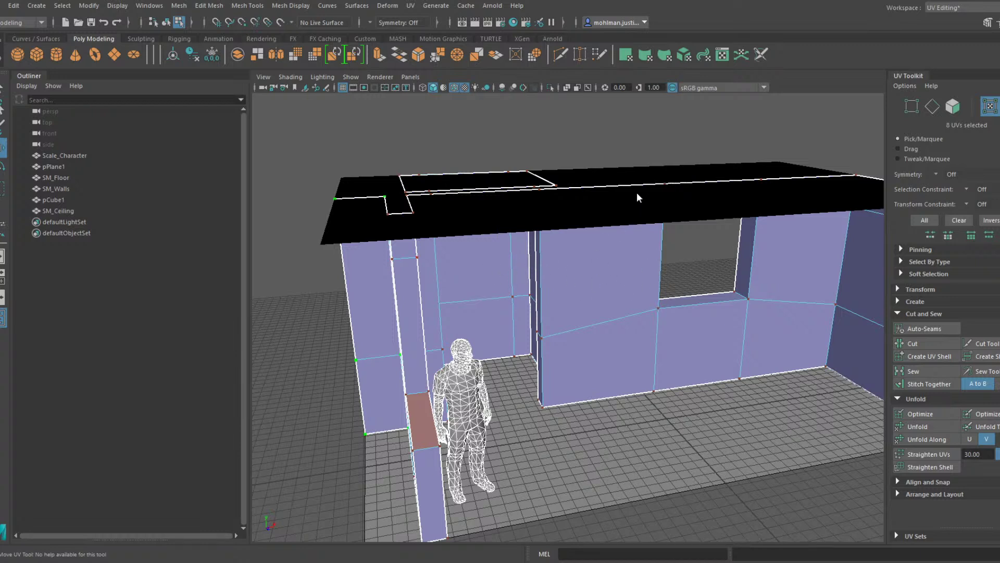
pyautogui.press('F10')
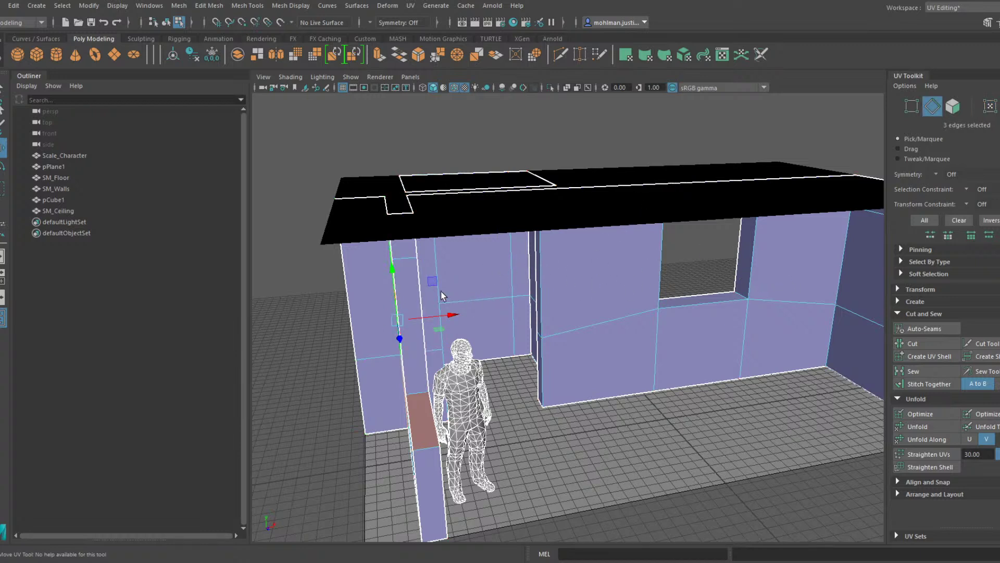
pyautogui.click(923, 383)
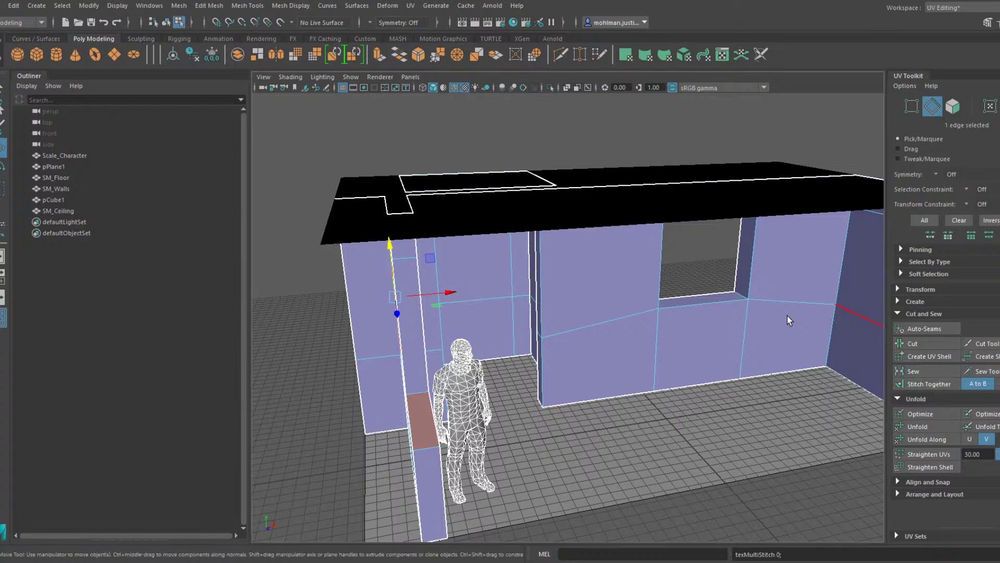
pyautogui.click(913, 371)
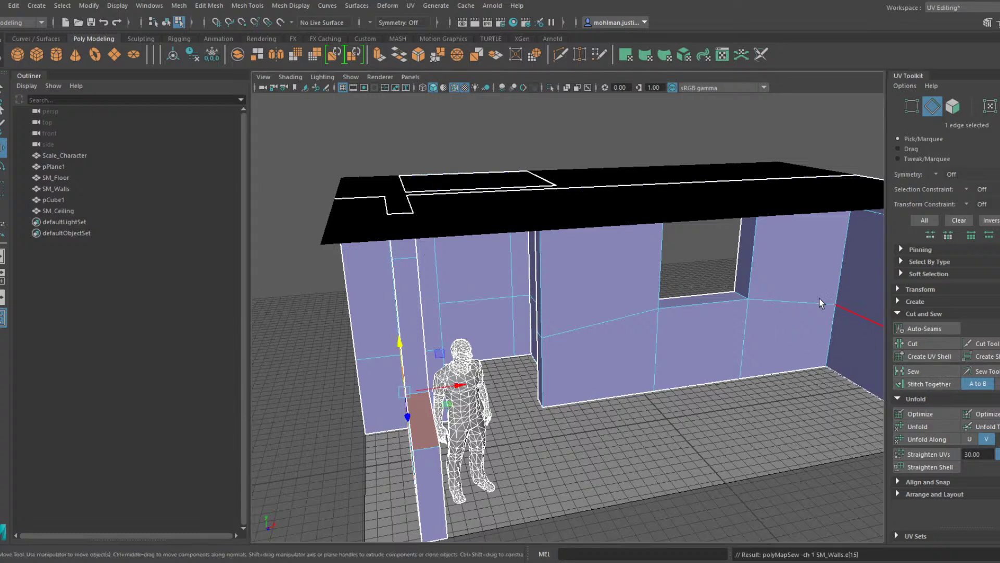
pyautogui.click(786, 266)
pyautogui.click(904, 370)
pyautogui.click(775, 378)
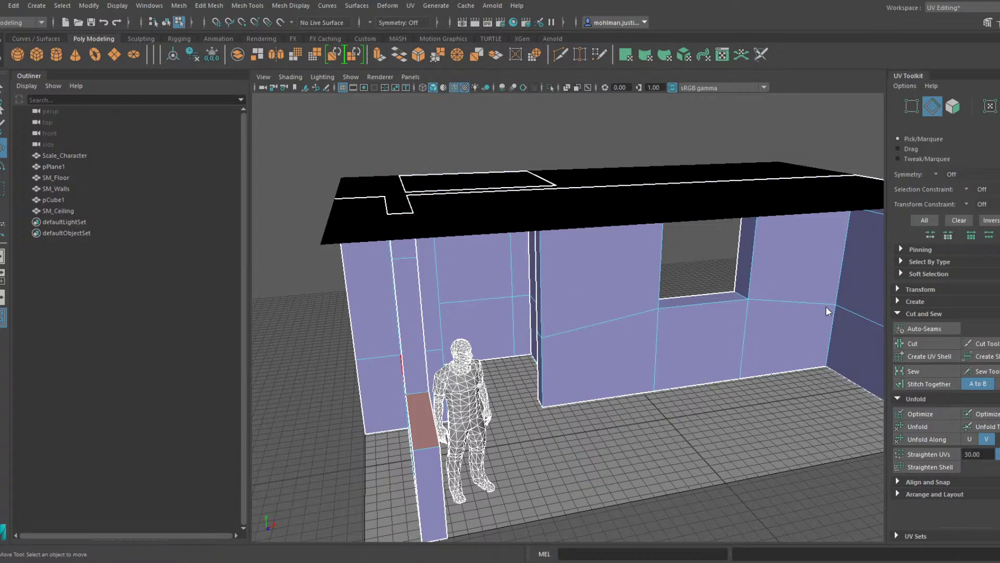
# Apply a planar UV projection to the top face of the half wall beside the scale character
pyautogui.press('F12')
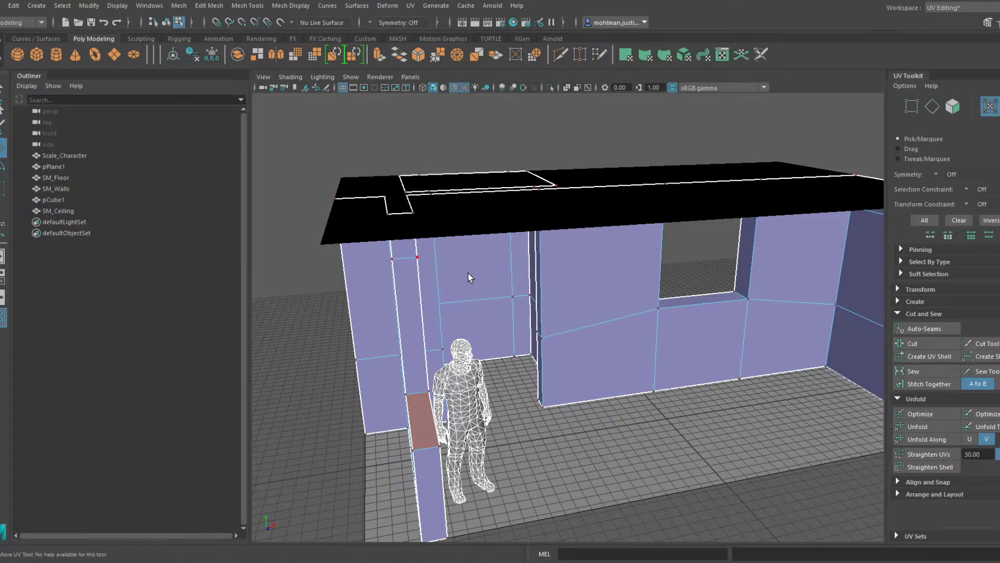
pyautogui.hotkey('ctrl', 'z')
pyautogui.click(708, 232)
pyautogui.keyDown('alt'); pyautogui.moveTo(336, 355); pyautogui.dragTo(303, 328); pyautogui.keyUp('alt')
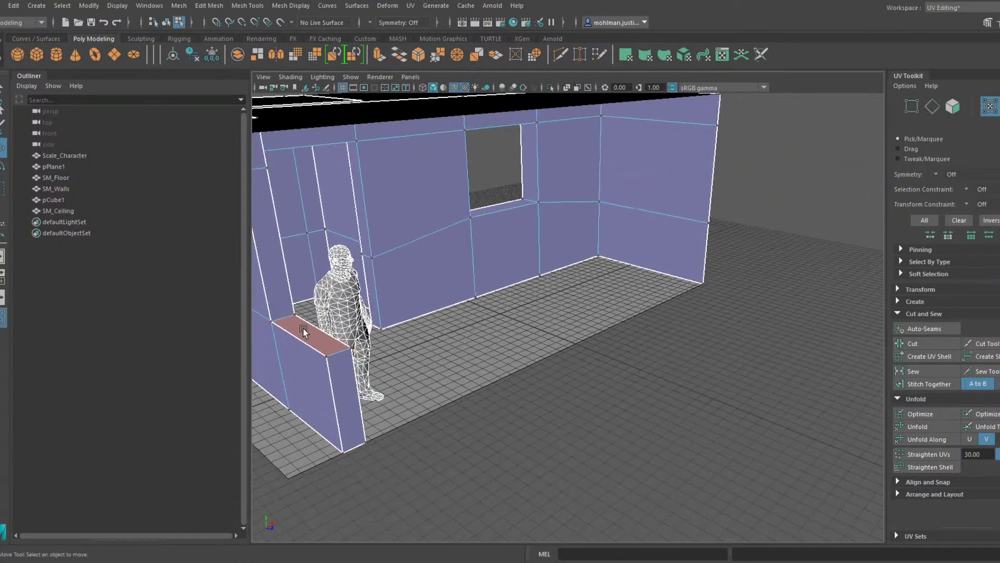
pyautogui.moveTo(304, 302); pyautogui.dragTo(306, 340, button='right')
pyautogui.click(306, 342)
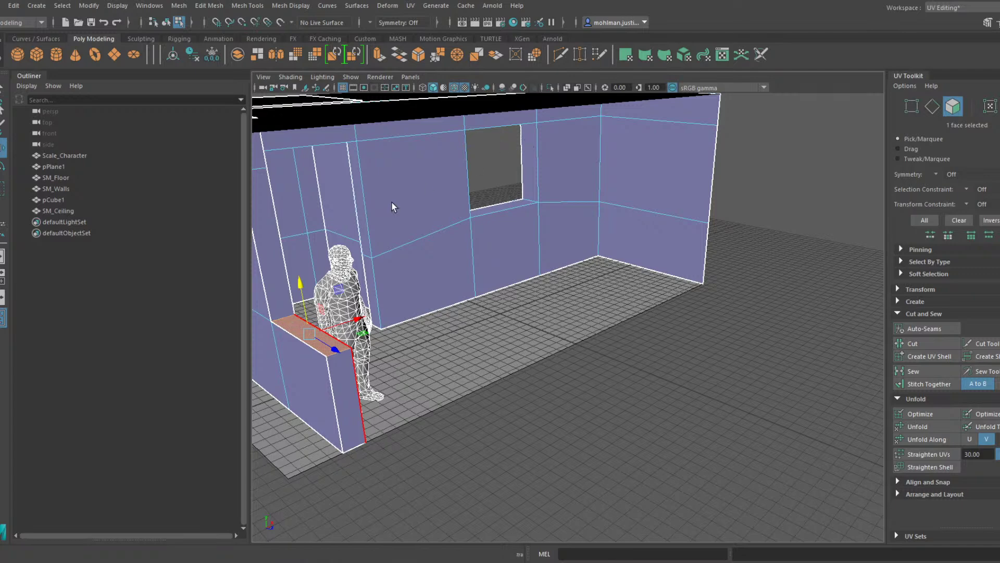
pyautogui.press('t')
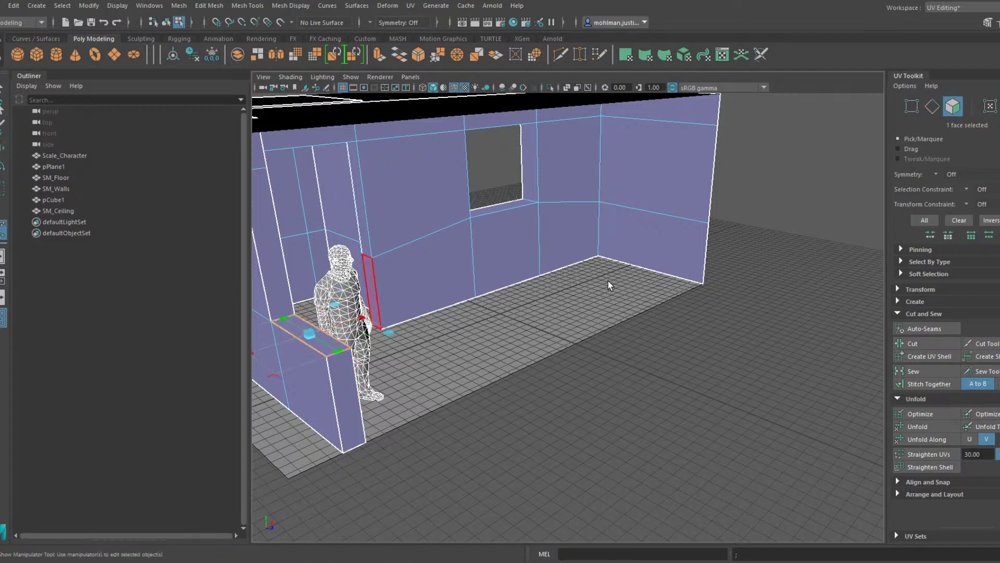
pyautogui.press('w')
pyautogui.click(757, 248)
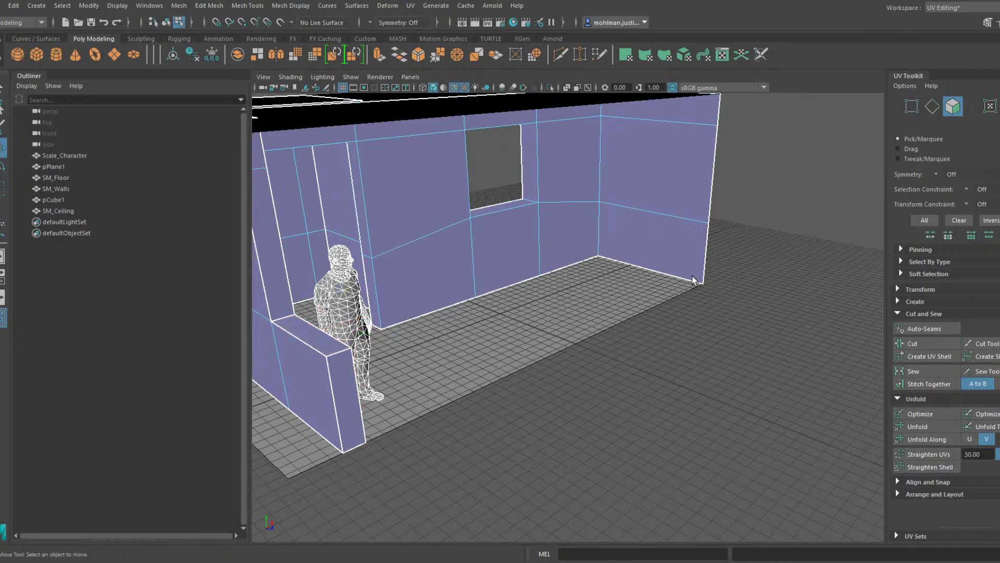
# Undo the last changes made after selecting the two faces of the column strip above the half wall
pyautogui.hotkey('ctrl', 'z')
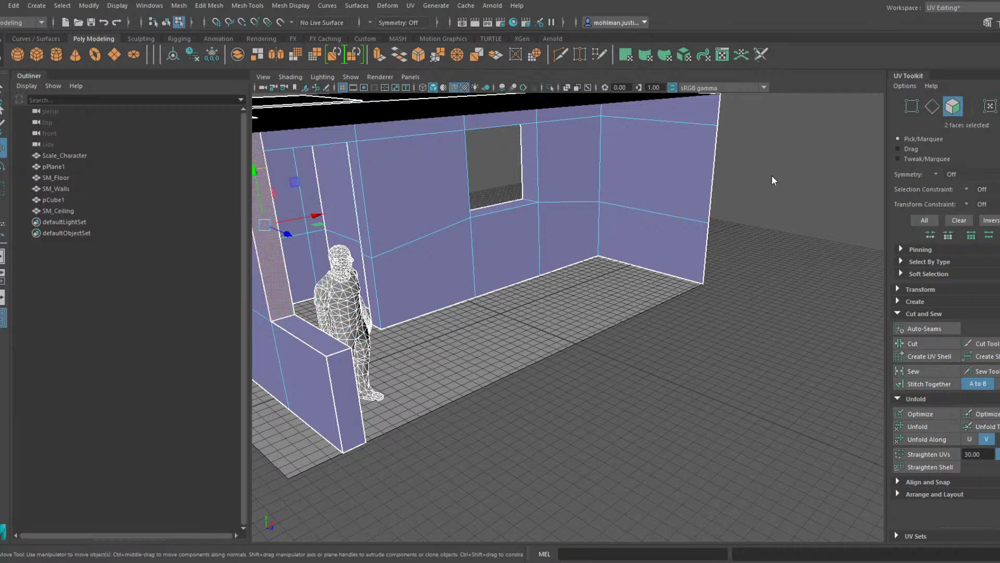
pyautogui.hotkey('ctrl', 'z')
pyautogui.hotkey('ctrl', 'z')
pyautogui.hotkey('ctrl', 'z')
# Join the UV borders at the half wall's vertical end corner, the column edge above it, and the long upper edge of the half wall
pyautogui.click(938, 387)
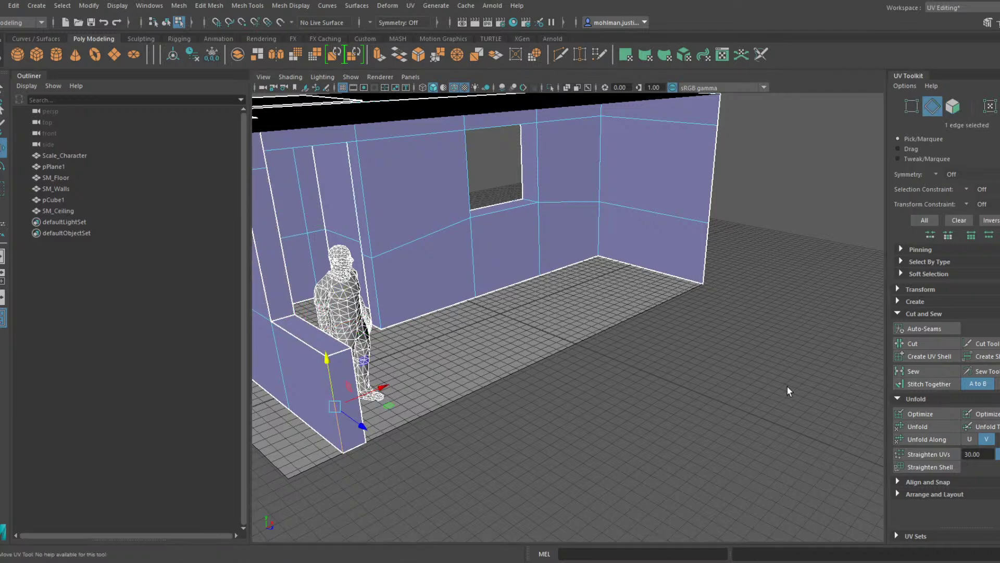
pyautogui.click(787, 387)
pyautogui.click(771, 287)
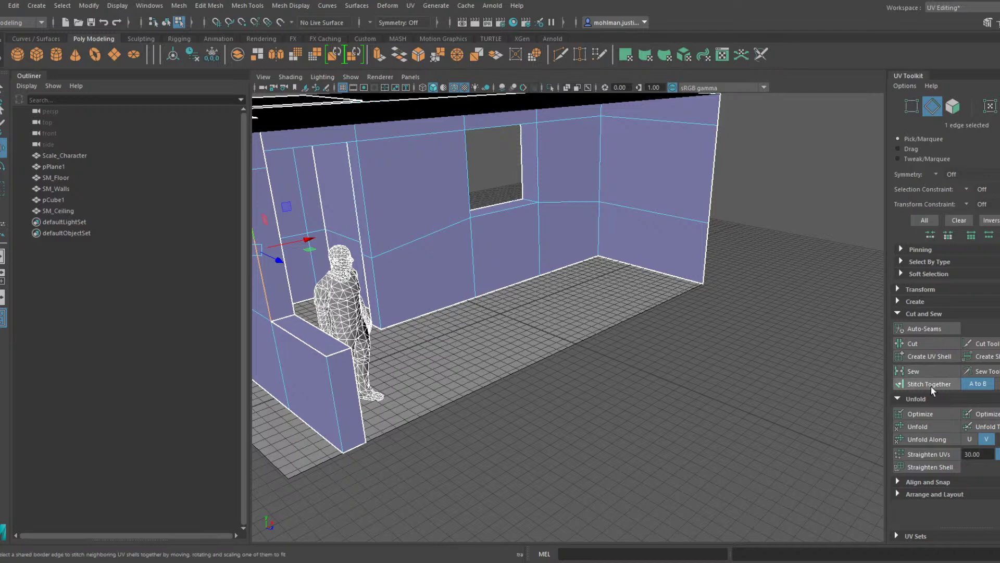
pyautogui.click(931, 385)
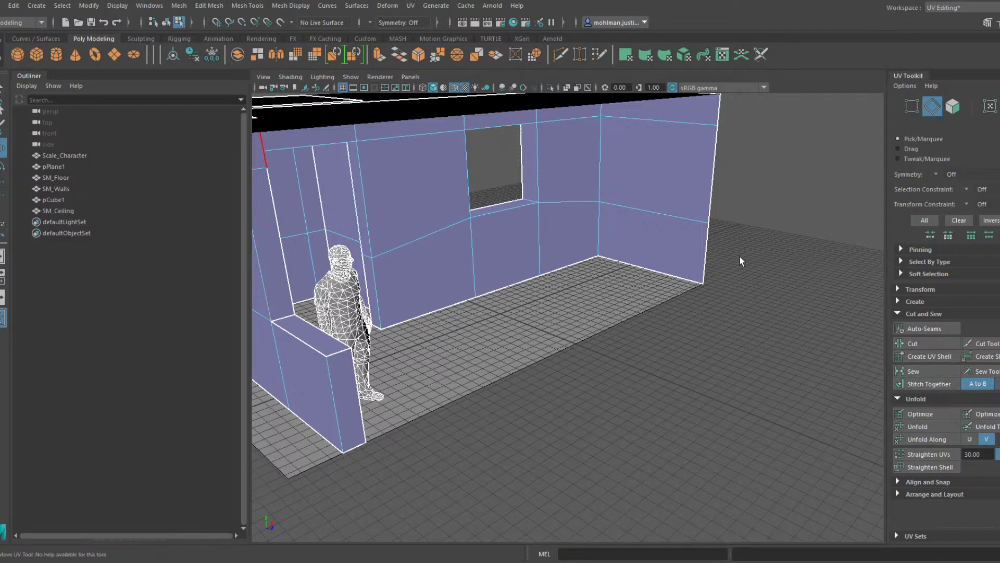
pyautogui.click(724, 247)
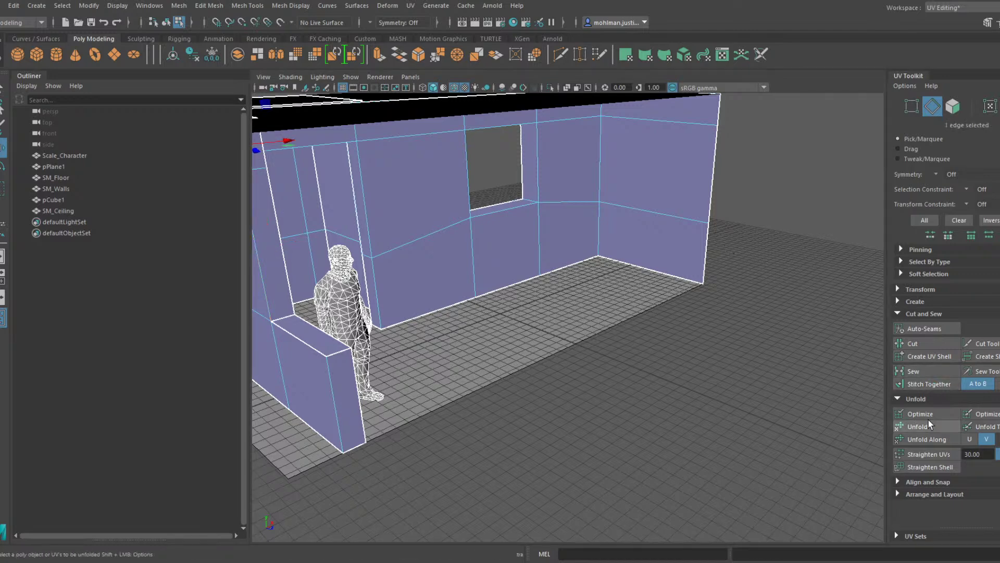
pyautogui.click(928, 371)
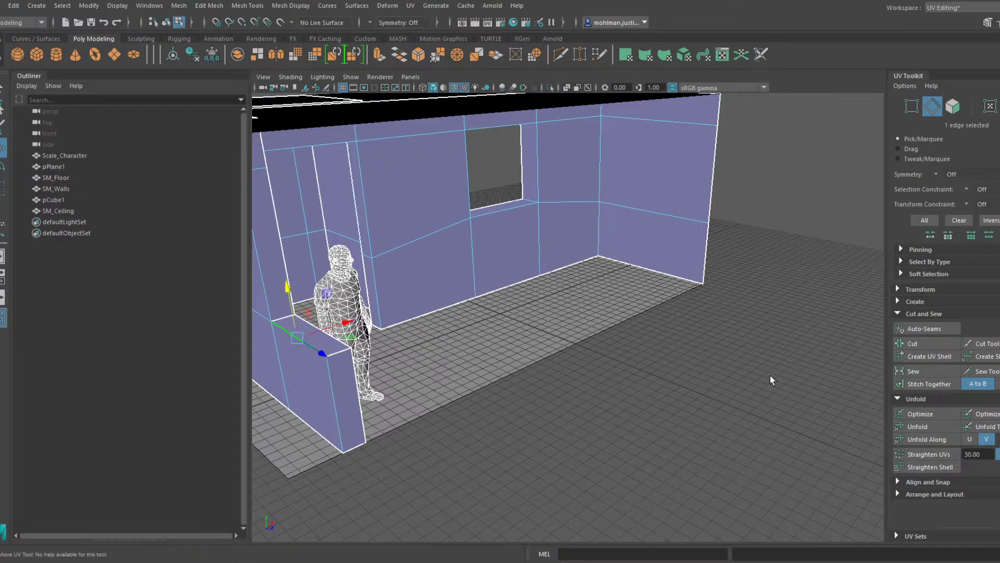
pyautogui.click(938, 384)
# Try moving the single UV where the half wall's top meets the column about 0.083 along U, and undo the move
pyautogui.press('F12')
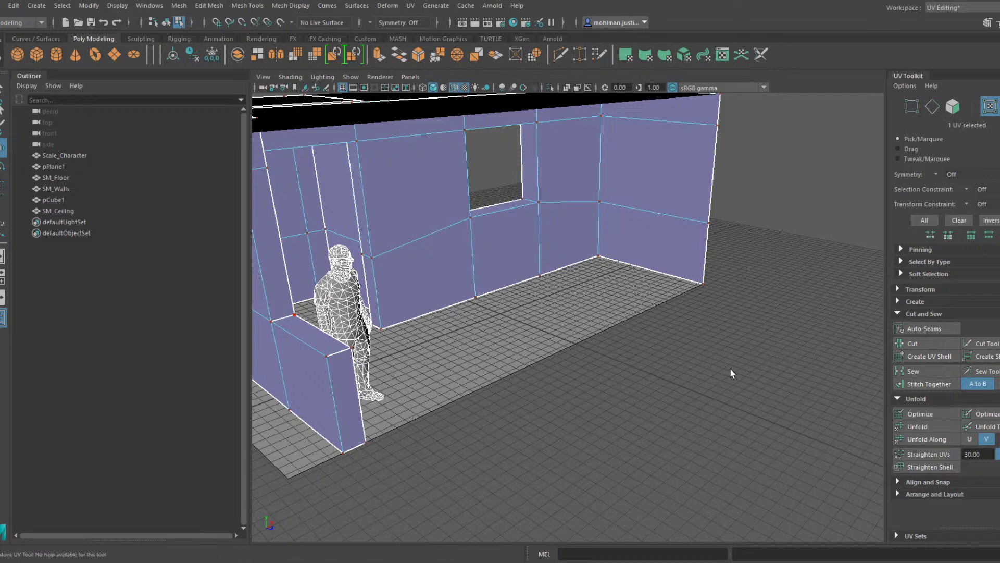
pyautogui.hotkey('ctrl', 'z')
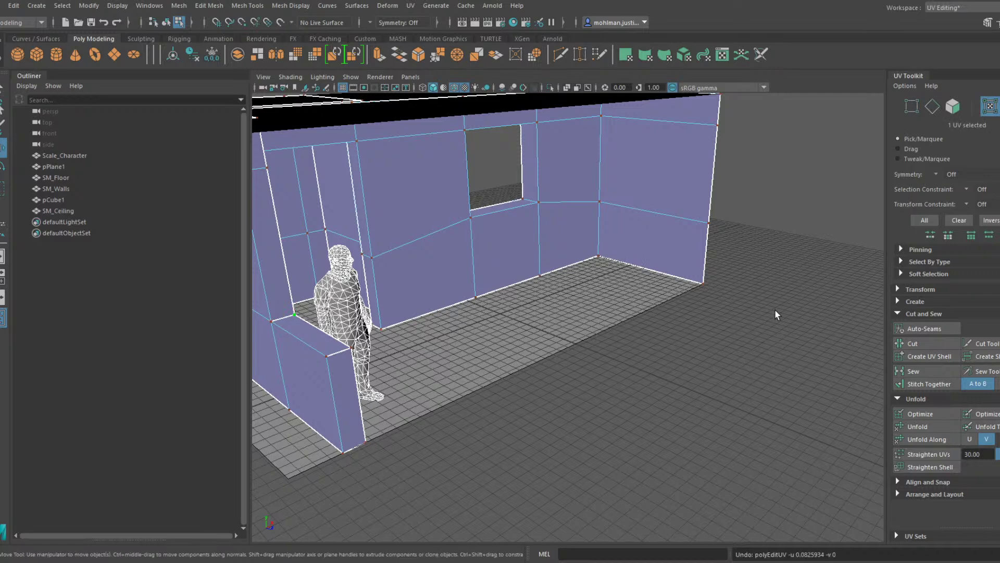
# Try to sew the UV borders at the half wall's end corner and along its inner top edge
pyautogui.press('F10')
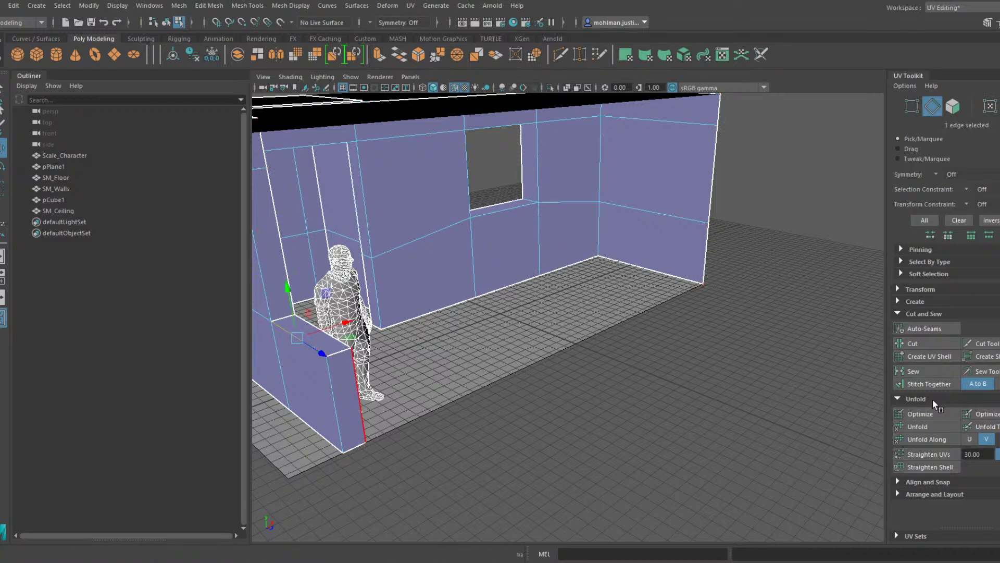
pyautogui.click(931, 369)
pyautogui.click(786, 345)
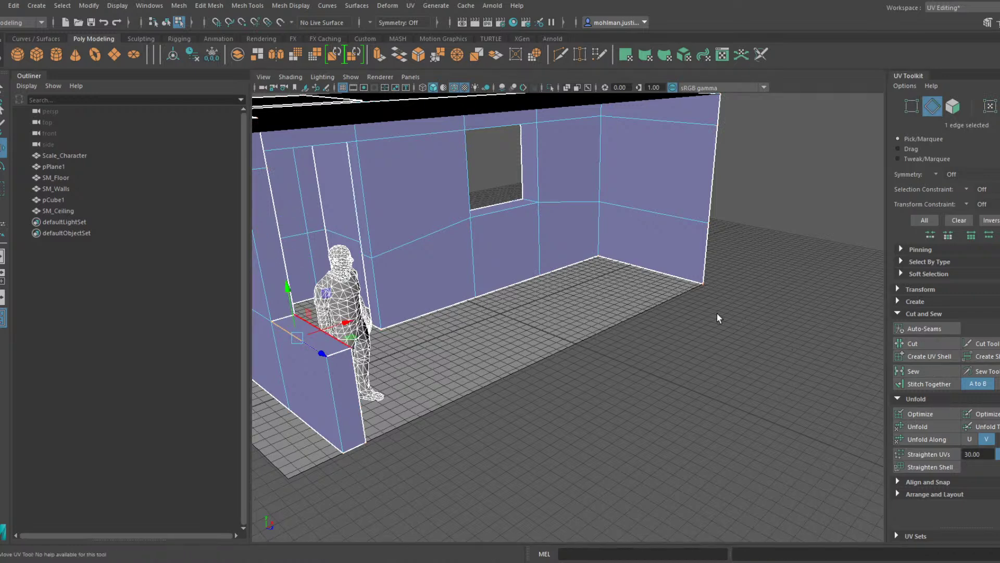
pyautogui.hotkey('ctrl', 'F12')
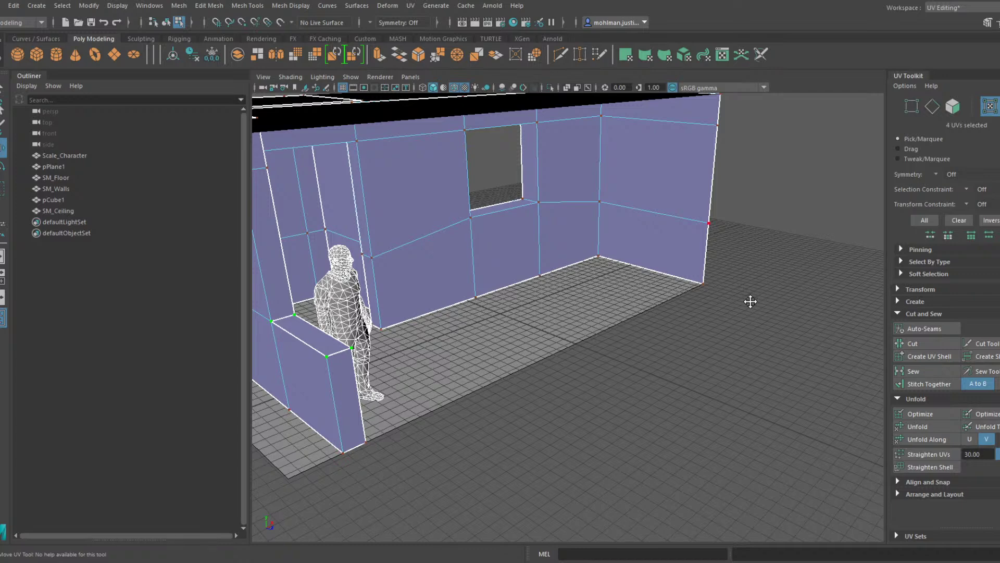
# Undo the recent sewing of UV borders around the half wall's top face
pyautogui.hotkey('ctrl', 'z')
pyautogui.hotkey('ctrl', 'z')
pyautogui.hotkey('ctrl', 'z')
pyautogui.hotkey('ctrl', 'z')
pyautogui.hotkey('ctrl', 'z')
pyautogui.hotkey('ctrl', 'z')
pyautogui.hotkey('ctrl', 'z')
pyautogui.hotkey('ctrl', 'z')
# Flatten the row of wall UVs along the floor line and turn on grid snapping to align it
pyautogui.press('r')
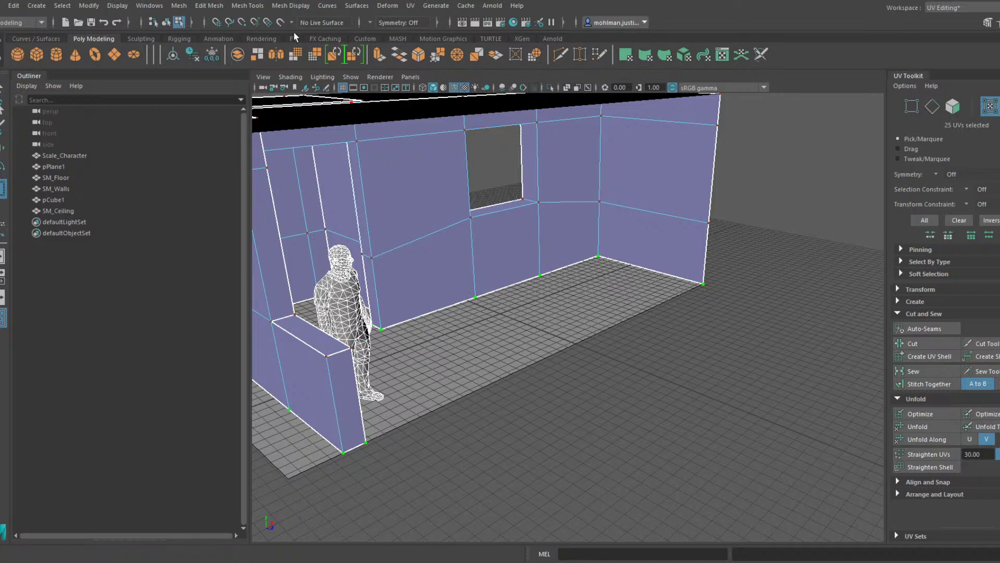
pyautogui.click(216, 22)
pyautogui.press('w')
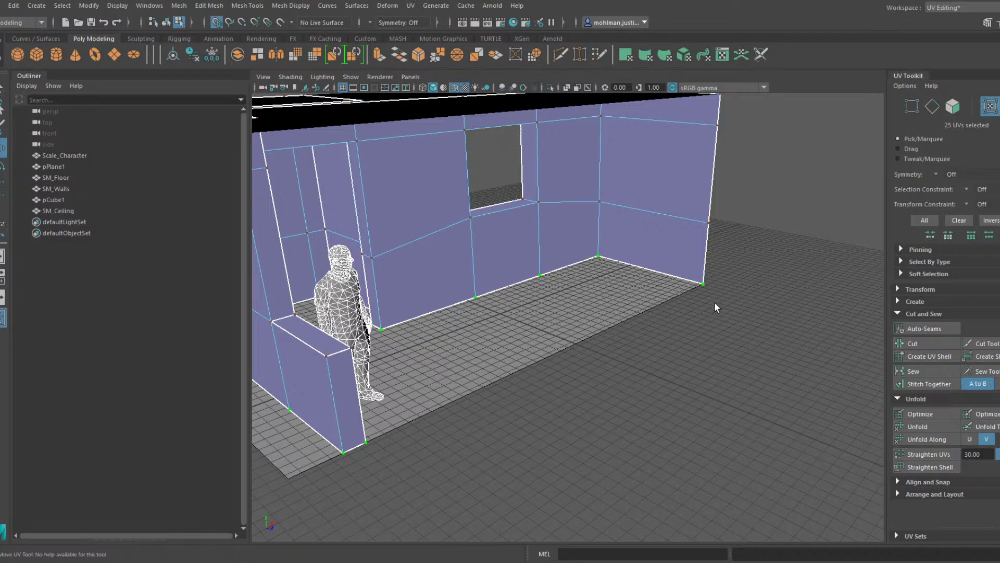
# Flatten the mid-height row of wall UVs, level with the window sill, into a straight line
pyautogui.hotkey('ctrl', 'z')
pyautogui.hotkey('ctrl', 'z')
pyautogui.hotkey('ctrl', 'z')
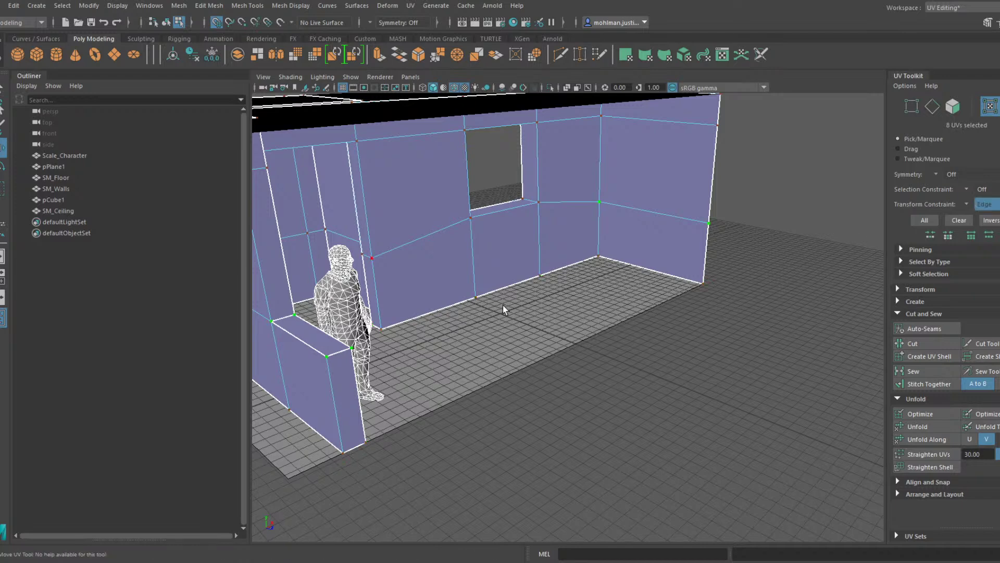
pyautogui.hotkey('shift', 'z')
pyautogui.hotkey('shift', 'z')
pyautogui.hotkey('shift', 'z')
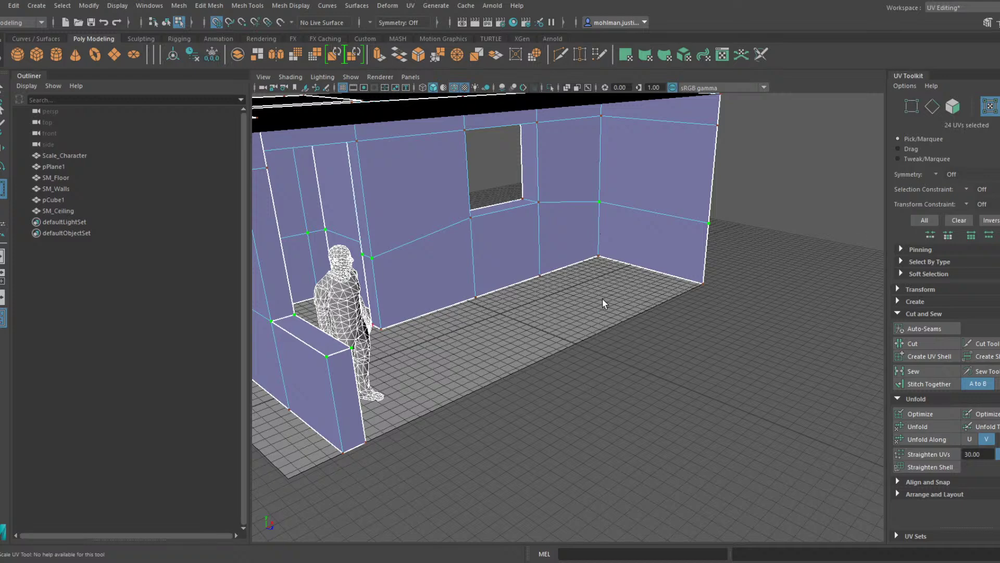
pyautogui.press('w')
# Select the full row of wall UVs level with the window's upper edge and flatten it into a straight line
pyautogui.press('z')
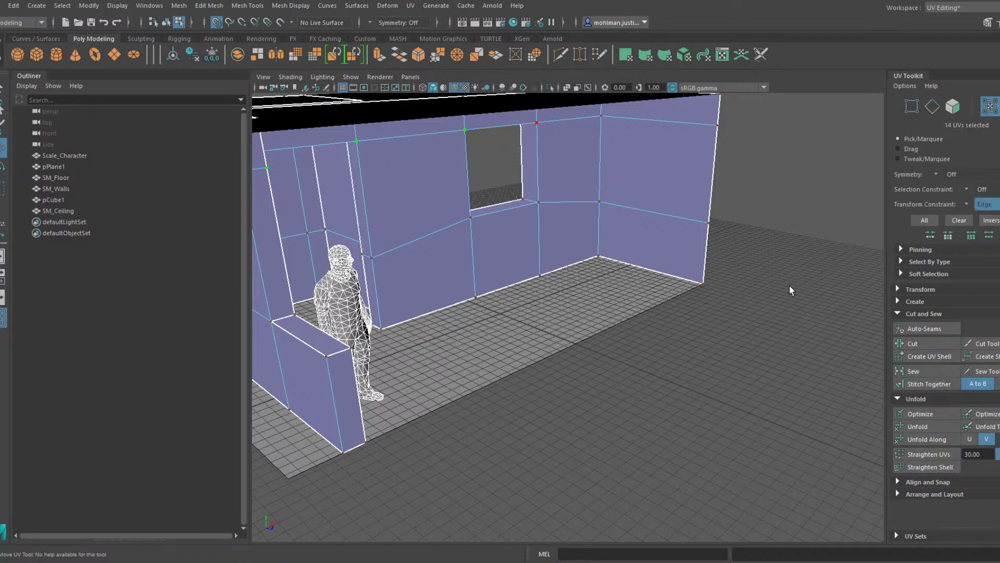
pyautogui.keyDown('ctrl'); pyautogui.keyDown('shift'); pyautogui.moveTo(790, 285); pyautogui.dragTo(842, 277); pyautogui.keyUp('shift'); pyautogui.keyUp('ctrl')
pyautogui.hotkey('ctrl', 'shift', 'e')
pyautogui.keyDown('ctrl'); pyautogui.keyDown('shift'); pyautogui.moveTo(846, 312); pyautogui.dragTo(709, 255); pyautogui.keyUp('shift'); pyautogui.keyUp('ctrl')
pyautogui.press('r')
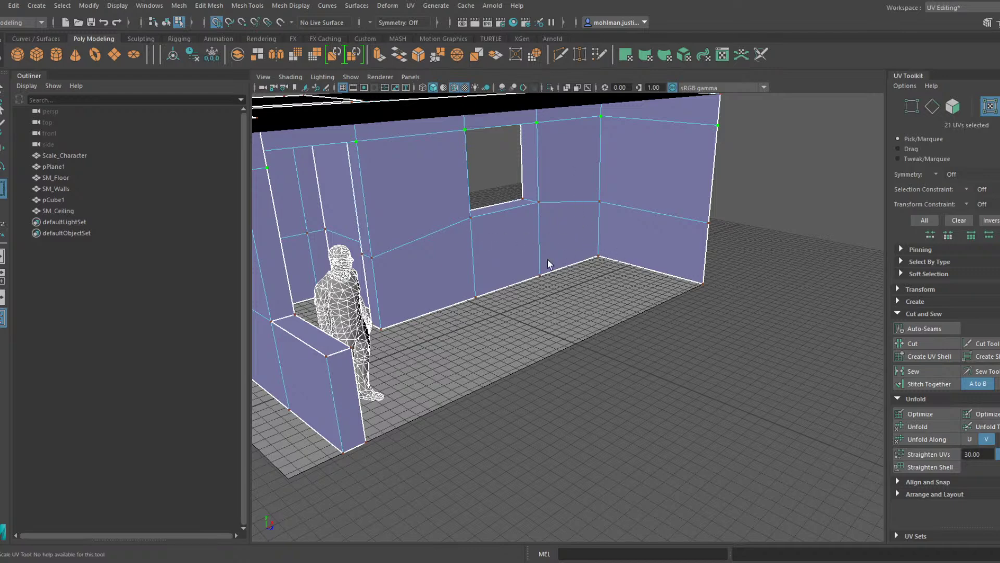
pyautogui.press('w')
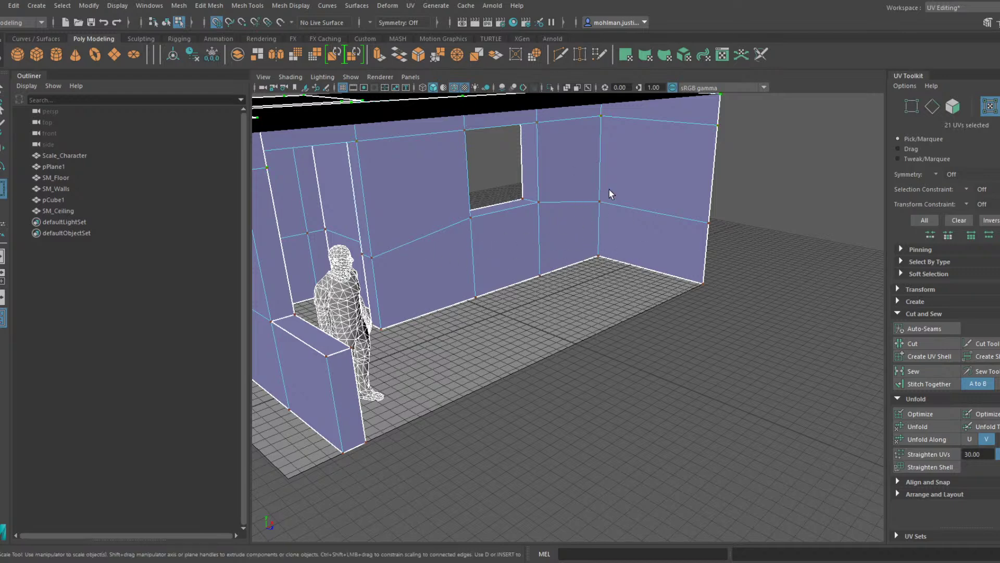
# Flatten the uppermost row of wall UVs along the ceiling line
pyautogui.press('r')
pyautogui.press('Up')
pyautogui.press('w')
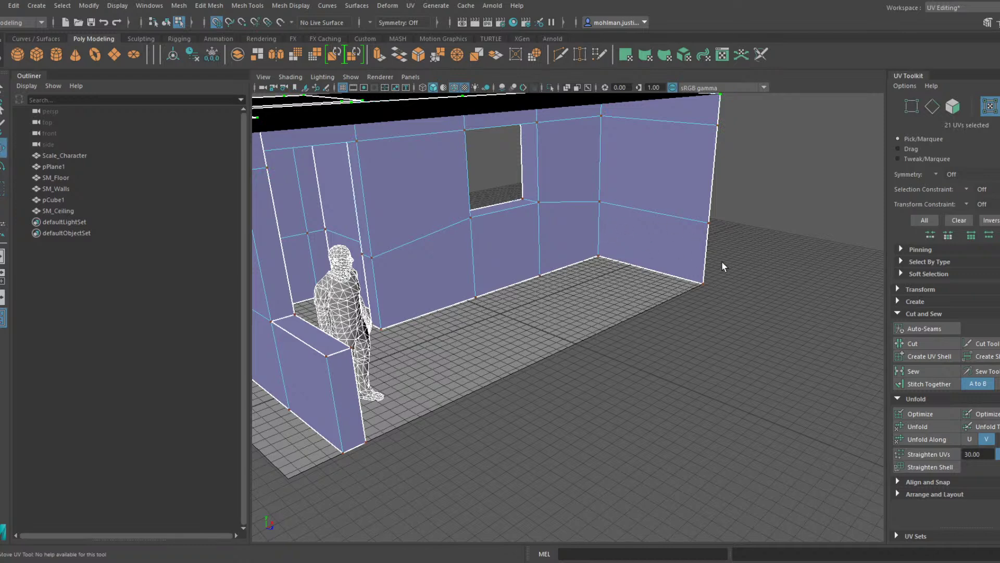
pyautogui.hotkey('ctrl', 'z')
pyautogui.hotkey('ctrl', 'z')
# Select the main wall UV shell, display the checker pattern, and examine it for stretching on the end wall
pyautogui.click(701, 311)
pyautogui.moveTo(464, 229); pyautogui.dragTo(429, 221)
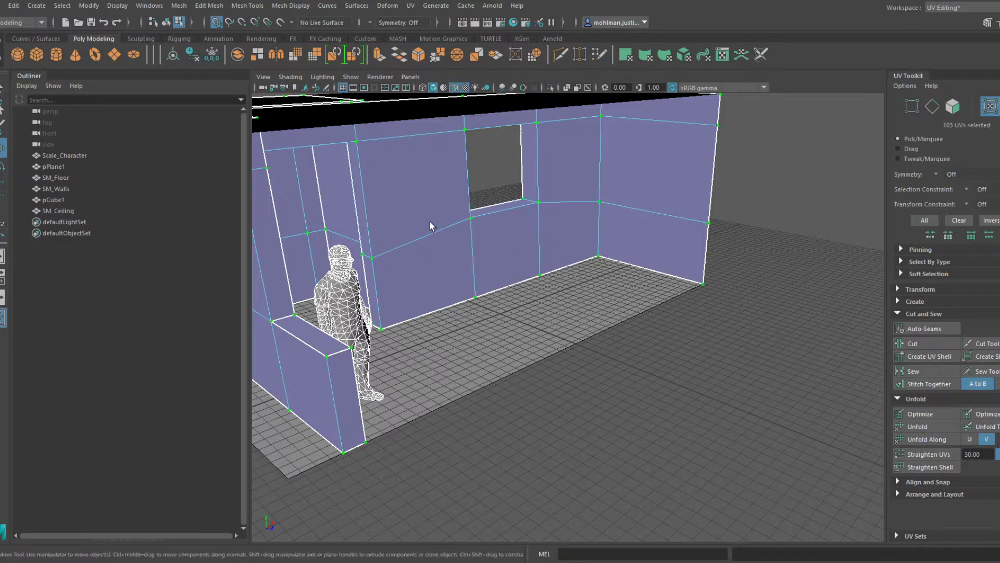
pyautogui.click(717, 101)
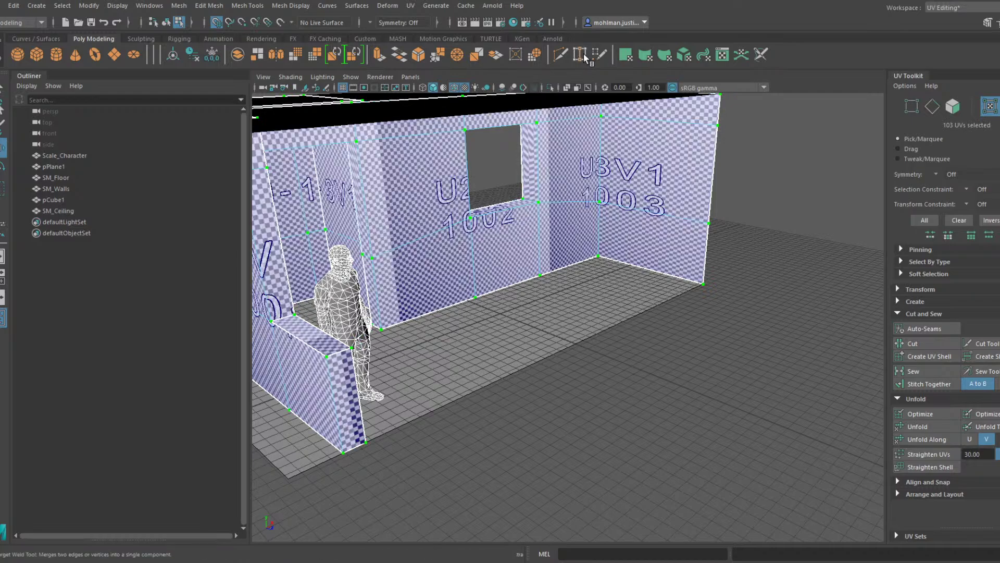
pyautogui.moveTo(461, 221)
pyautogui.keyDown('alt'); pyautogui.mouseDown()
pyautogui.moveTo(404, 228)
pyautogui.moveTo(455, 218)
pyautogui.mouseUp(); pyautogui.keyUp('alt')
pyautogui.keyDown('alt'); pyautogui.moveTo(456, 219); pyautogui.dragTo(409, 234, button='middle'); pyautogui.keyUp('alt')
pyautogui.scroll(4, 409, 234)
pyautogui.keyDown('alt'); pyautogui.moveTo(418, 236); pyautogui.dragTo(484, 229); pyautogui.keyUp('alt')
pyautogui.keyDown('alt'); pyautogui.moveTo(531, 227); pyautogui.dragTo(440, 238, button='middle'); pyautogui.keyUp('alt')
pyautogui.scroll(3, 440, 239)
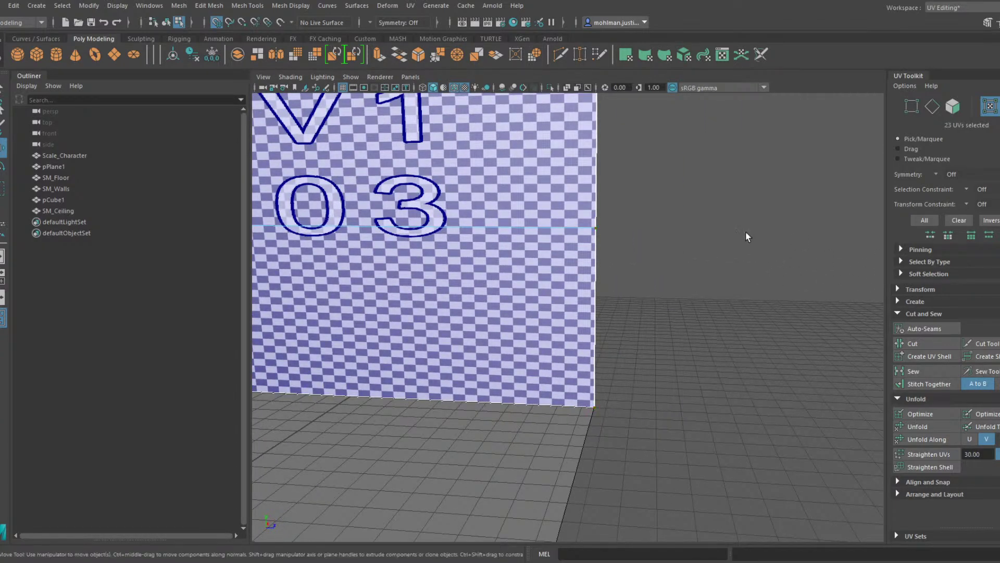
# Turn off grid snapping, shift the end wall's UVs until the checker squares are even, and hide the checker pattern
pyautogui.click(217, 23)
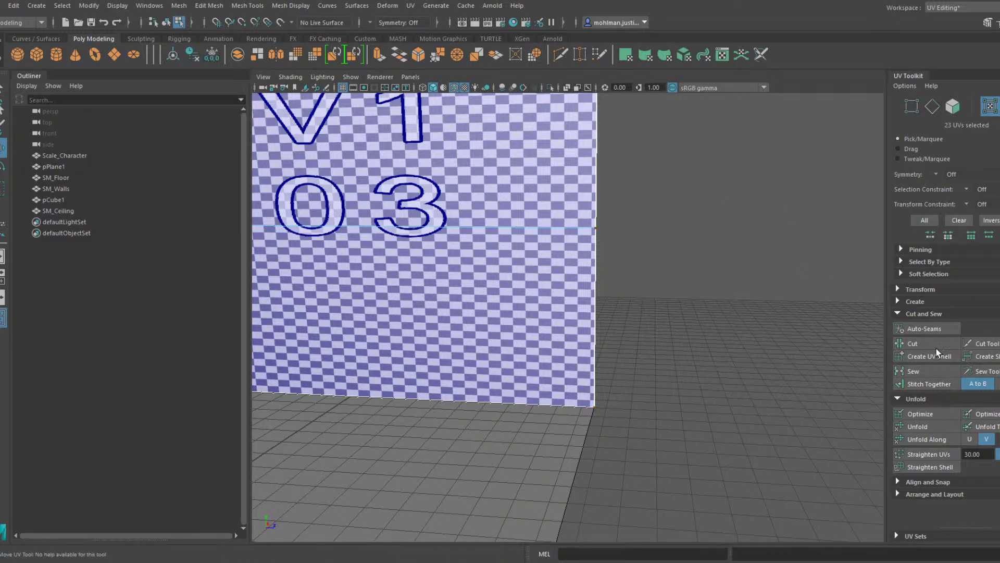
pyautogui.hotkey('ctrl', 'z')
pyautogui.moveTo(929, 295); pyautogui.dragTo(948, 297)
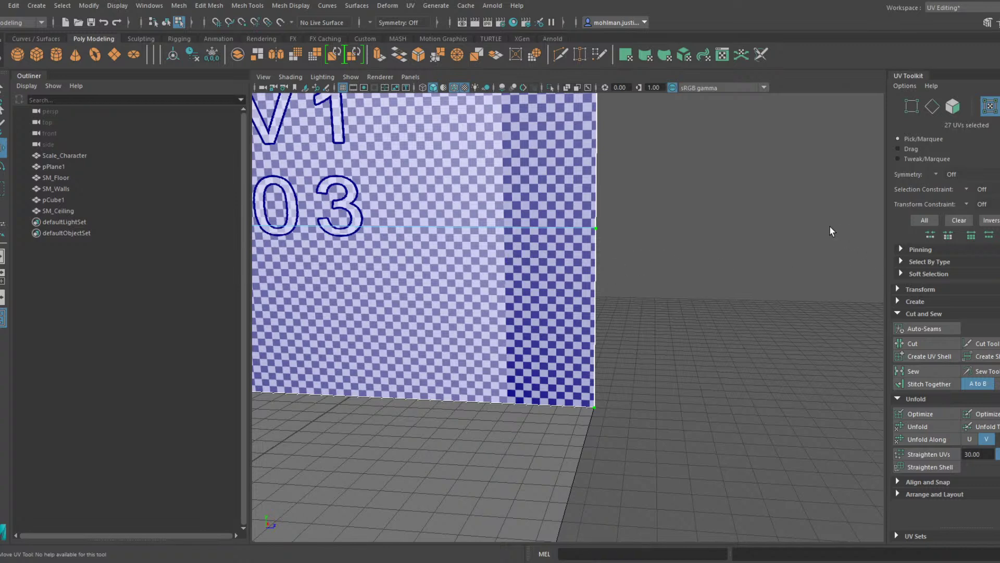
pyautogui.click(921, 115)
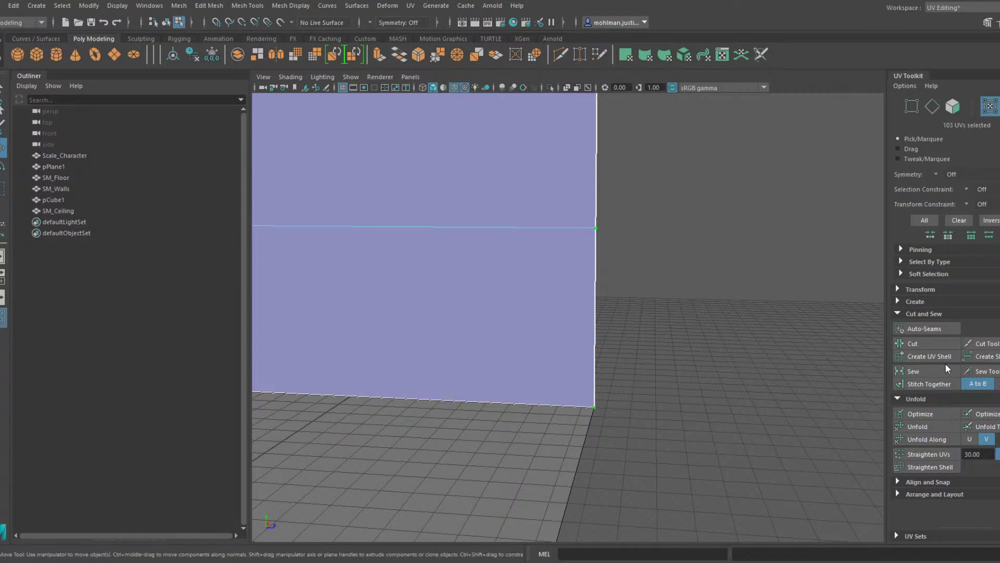
# Select the separate four-UV shell and adjust its position and rotation in the UV layout
pyautogui.rightClick(340, 306)
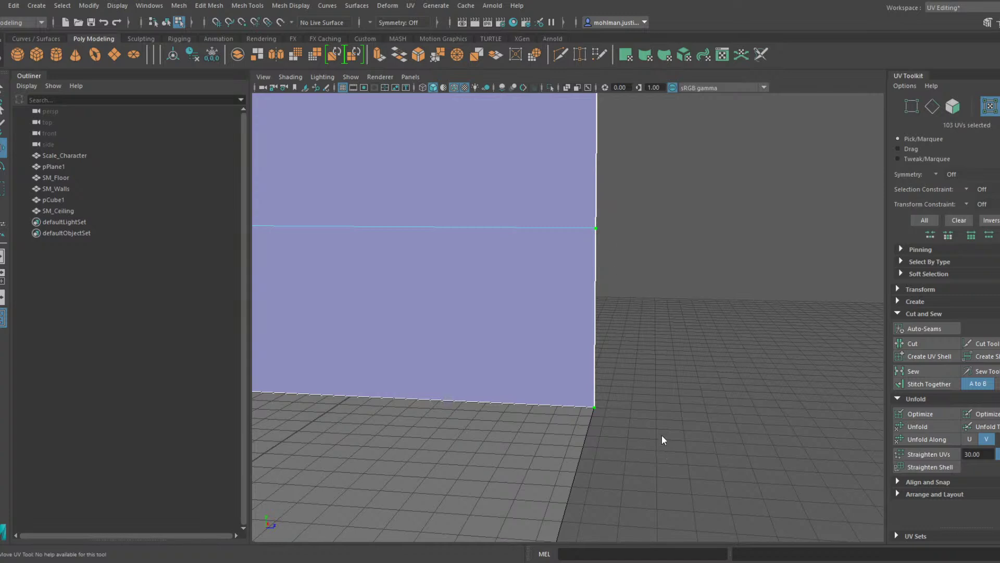
pyautogui.press('r')
pyautogui.moveTo(619, 263); pyautogui.dragTo(586, 256, button='right')
pyautogui.press('w')
pyautogui.moveTo(763, 267); pyautogui.dragTo(799, 286)
pyautogui.press('e')
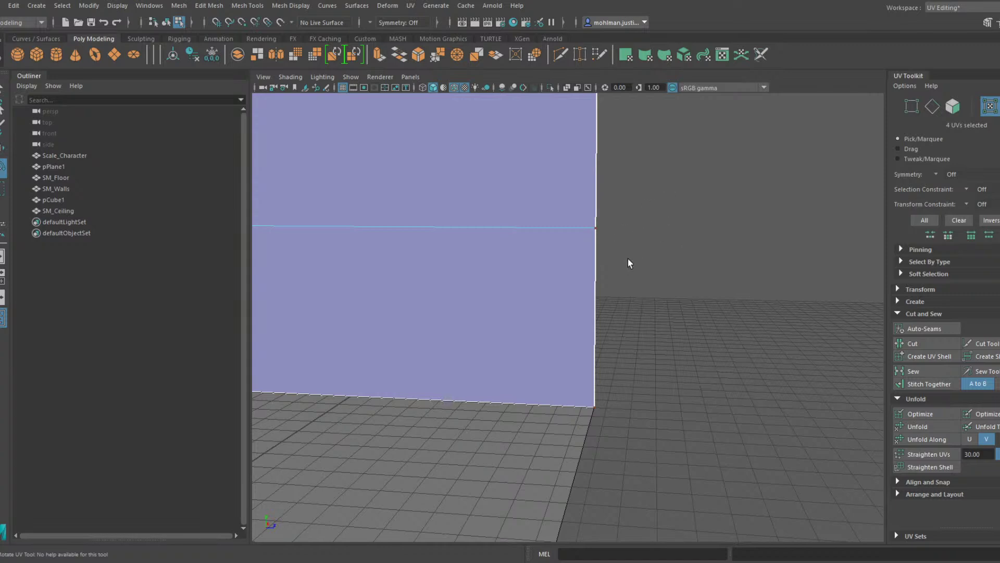
pyautogui.press('w')
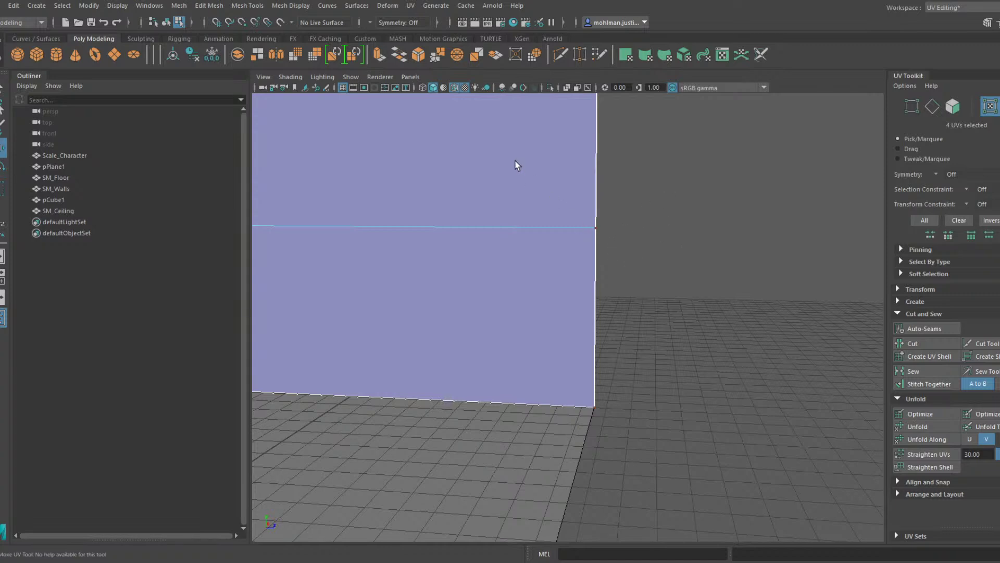
# Select the large wall UV shell and adjust its scale and position in the UV layout
pyautogui.moveTo(515, 162); pyautogui.dragTo(750, 422)
pyautogui.press('r')
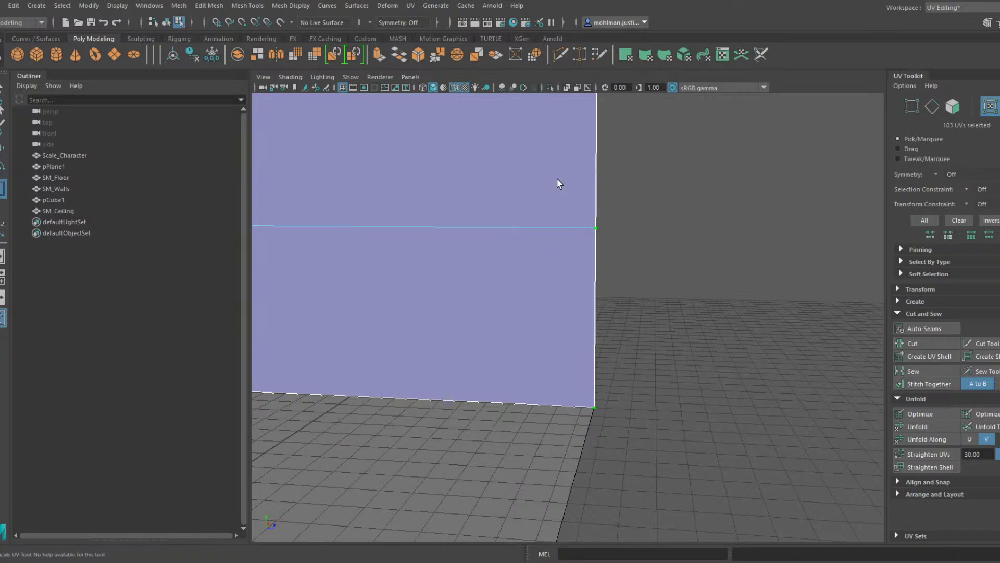
pyautogui.press('w')
pyautogui.click(621, 142)
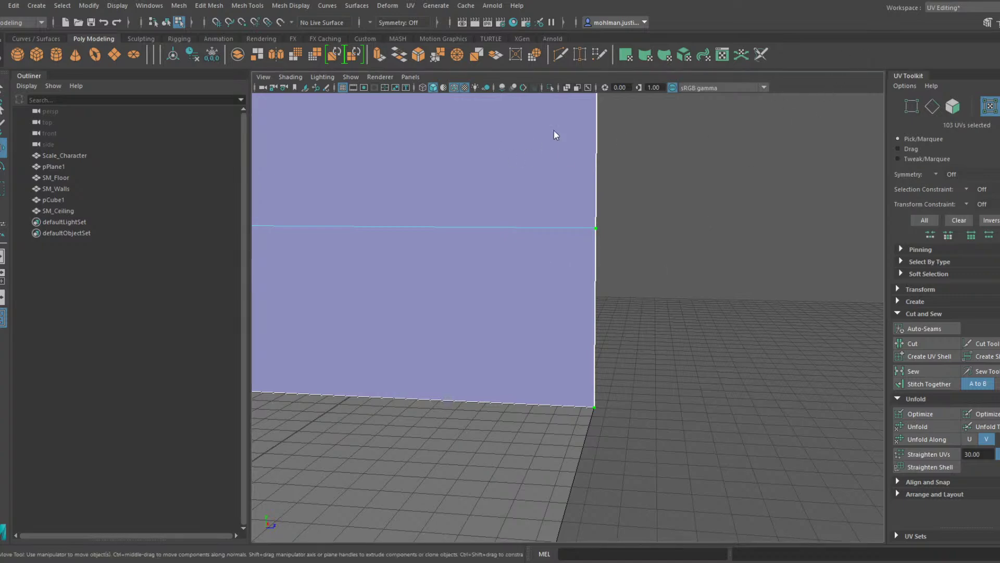
# Return the walls to object mode and switch to the Maya Classic workspace
pyautogui.moveTo(554, 130); pyautogui.dragTo(587, 104, button='right')
pyautogui.scroll(-5, 597, 169)
pyautogui.click(956, 18)
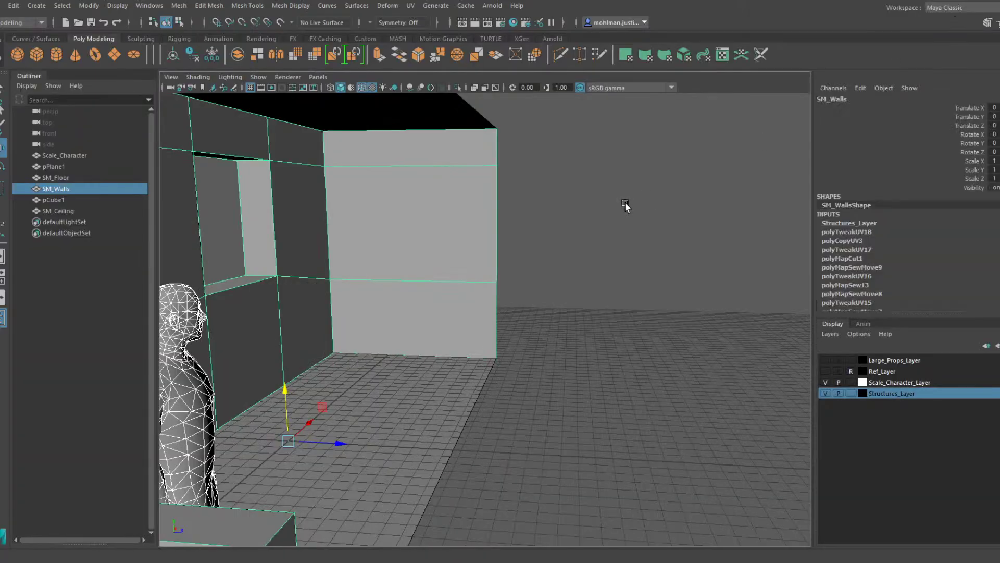
# Sort the Outliner alphabetically, and select the floor, walls, ceiling and scale character together before clearing the selection
pyautogui.keyDown('alt'); pyautogui.moveTo(625, 205); pyautogui.dragTo(672, 312); pyautogui.keyUp('alt')
pyautogui.scroll(-5, 560, 217)
pyautogui.scroll(-2, 676, 357)
pyautogui.moveTo(675, 356); pyautogui.dragTo(534, 276)
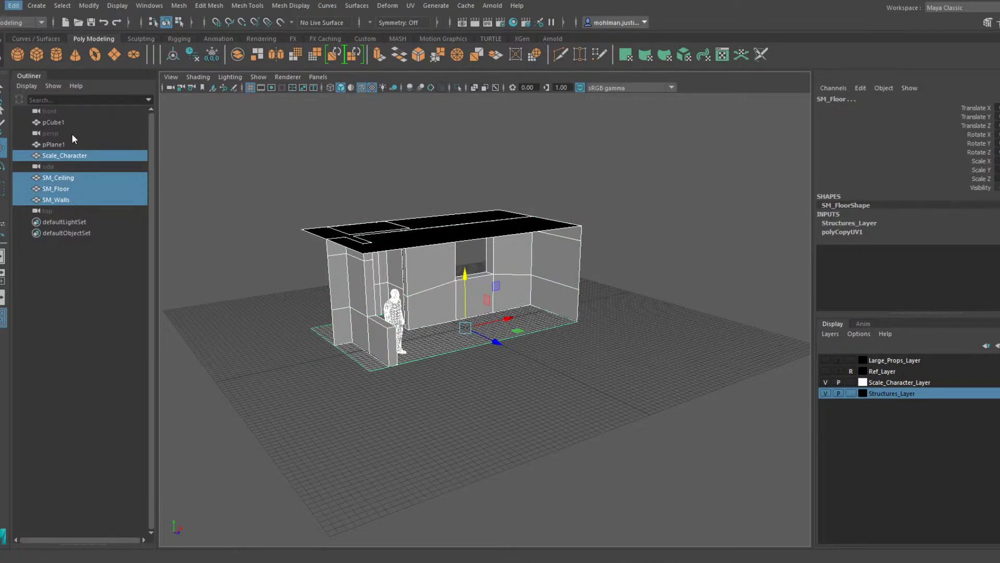
pyautogui.click(404, 190)
# Duplicate the ceiling and move the copy along Z beyond the back of the room
pyautogui.keyDown('alt'); pyautogui.moveTo(413, 199); pyautogui.dragTo(543, 195); pyautogui.keyUp('alt')
pyautogui.keyDown('alt'); pyautogui.moveTo(543, 195); pyautogui.dragTo(492, 148, button='right'); pyautogui.keyUp('alt')
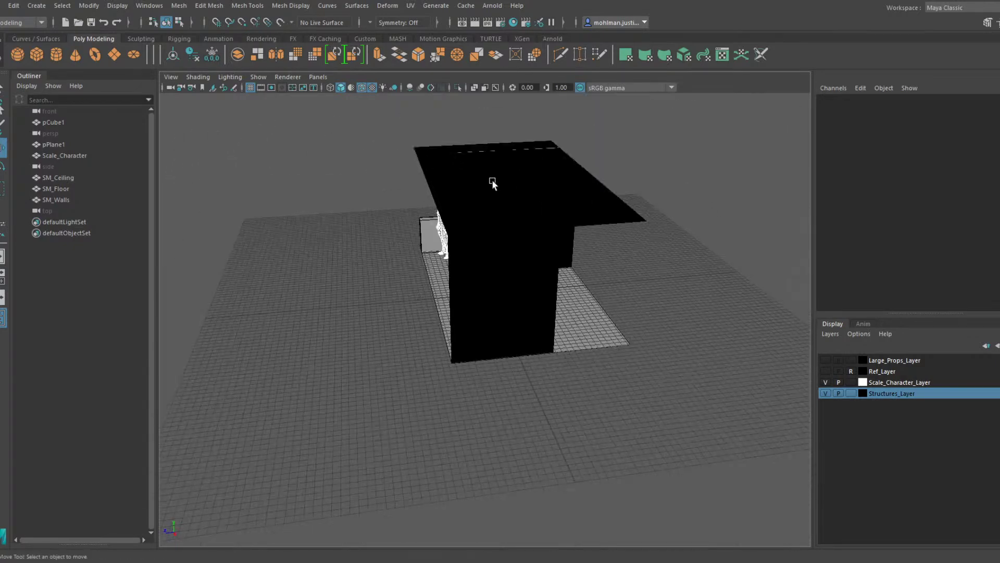
pyautogui.keyDown('alt'); pyautogui.moveTo(491, 148); pyautogui.dragTo(523, 185); pyautogui.keyUp('alt')
pyautogui.click(557, 176)
pyautogui.hotkey('ctrl', 'd')
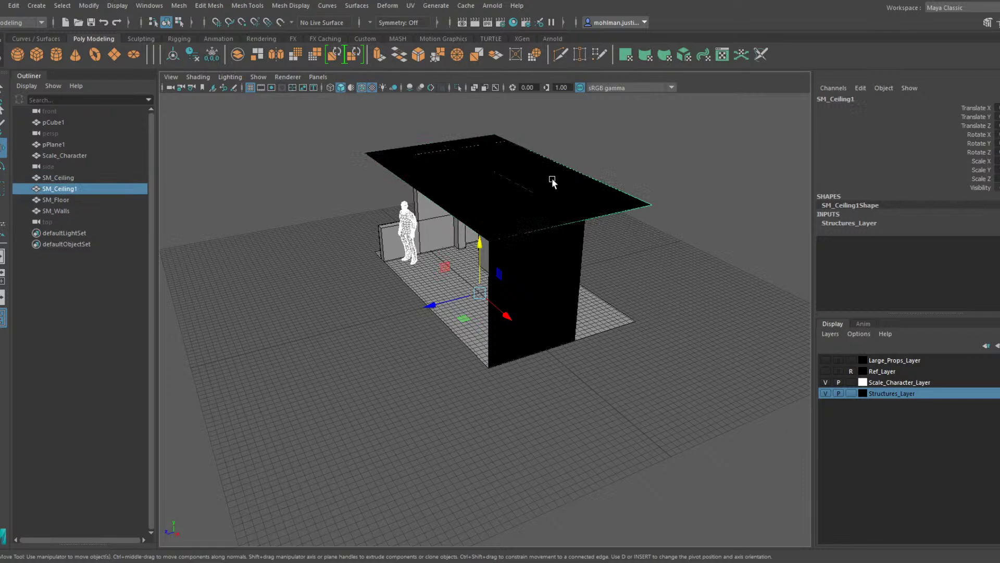
pyautogui.moveTo(452, 299); pyautogui.dragTo(556, 268)
# Rotate the ceiling copy -90 degrees about X so it stands upright
pyautogui.keyDown('alt'); pyautogui.moveTo(630, 210); pyautogui.dragTo(511, 256, button='middle'); pyautogui.keyUp('alt')
pyautogui.scroll(2, 511, 256)
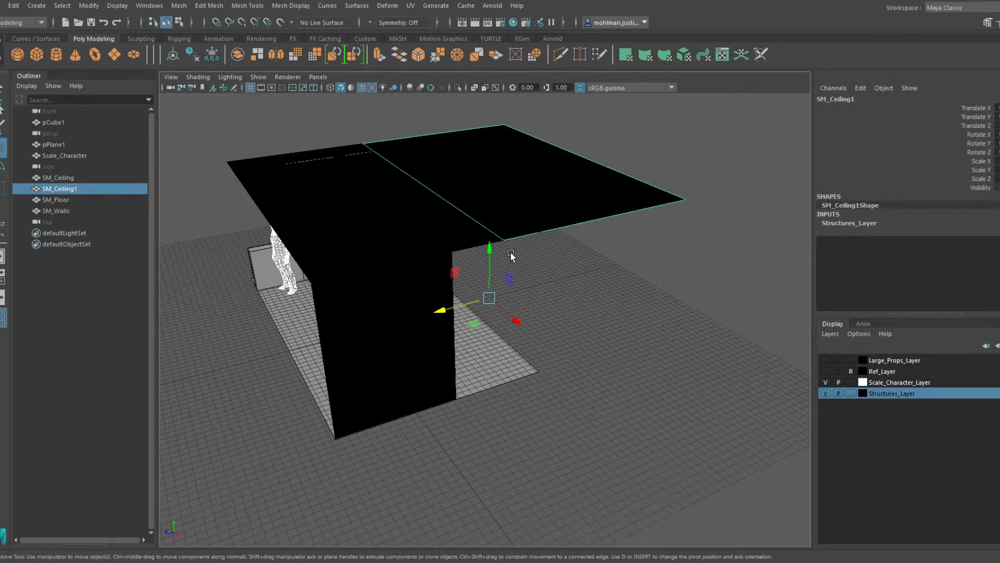
pyautogui.press('e')
pyautogui.moveTo(466, 267); pyautogui.dragTo(532, 250)
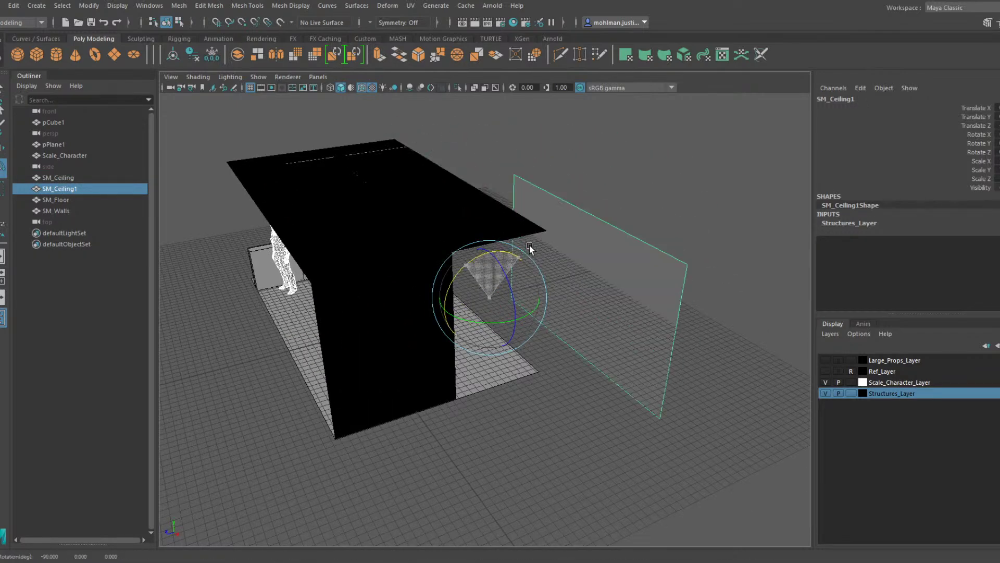
# Snap the upright panel's pivot to its lower corner and move the panel toward the room by that corner
pyautogui.press('w')
pyautogui.press('d')
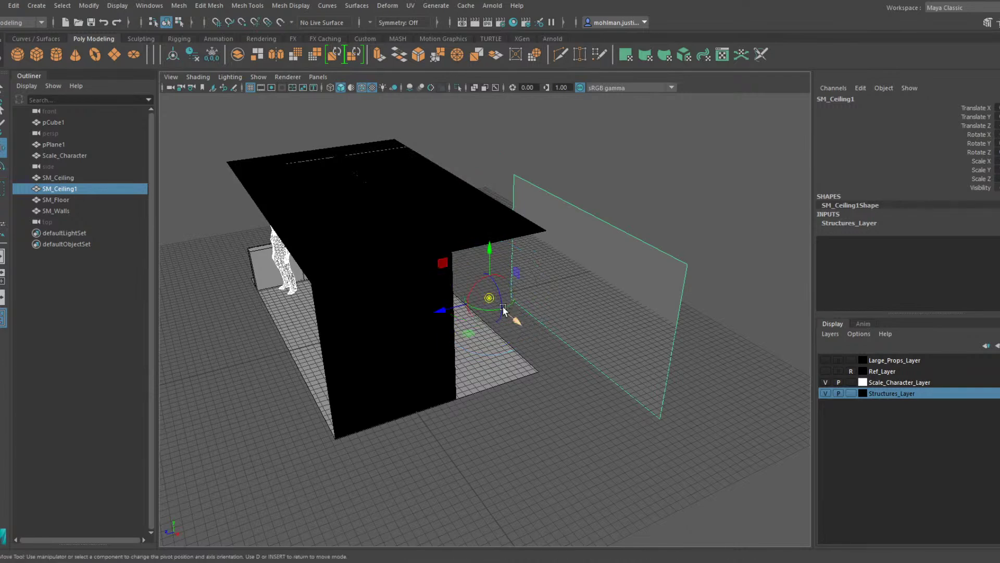
pyautogui.press('v')
pyautogui.moveTo(489, 298); pyautogui.dragTo(653, 410)
pyautogui.press('v')
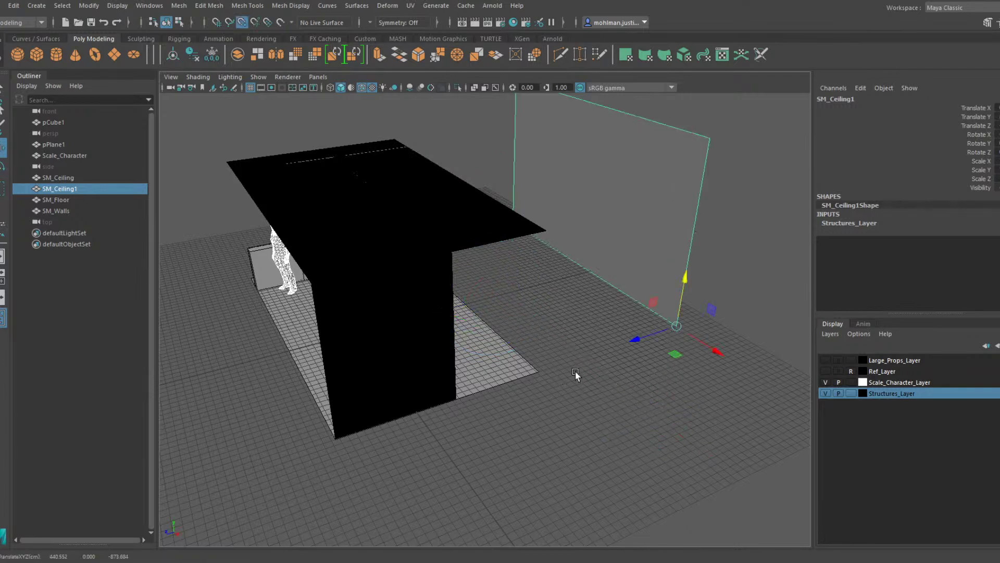
pyautogui.moveTo(676, 328); pyautogui.dragTo(513, 327)
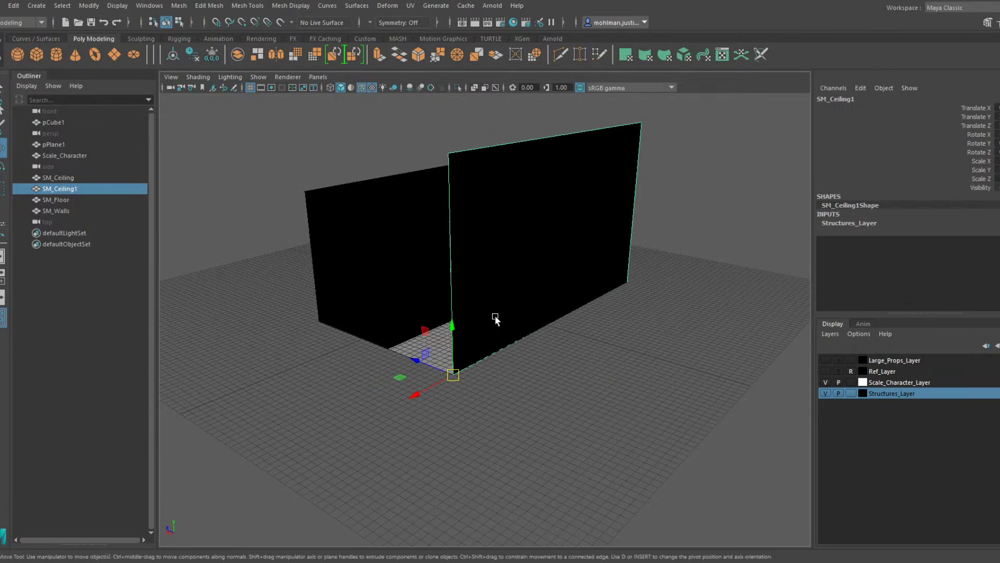
# Position the upright panel's lower corner at the lower outer corner of the window opening
pyautogui.keyDown('alt'); pyautogui.moveTo(513, 323); pyautogui.dragTo(649, 308); pyautogui.keyUp('alt')
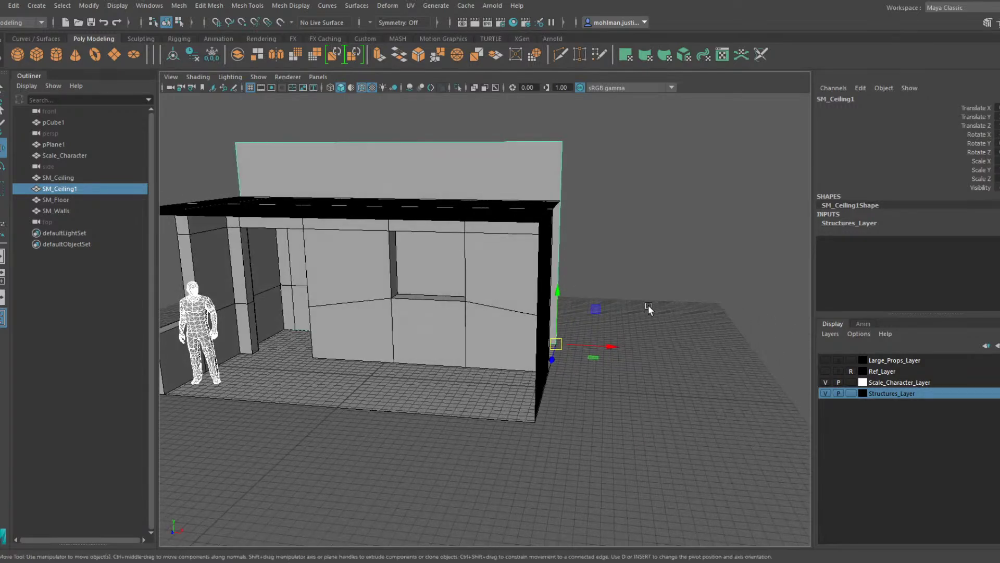
pyautogui.keyDown('alt'); pyautogui.moveTo(507, 297); pyautogui.dragTo(568, 359); pyautogui.keyUp('alt')
pyautogui.moveTo(606, 324); pyautogui.dragTo(616, 348)
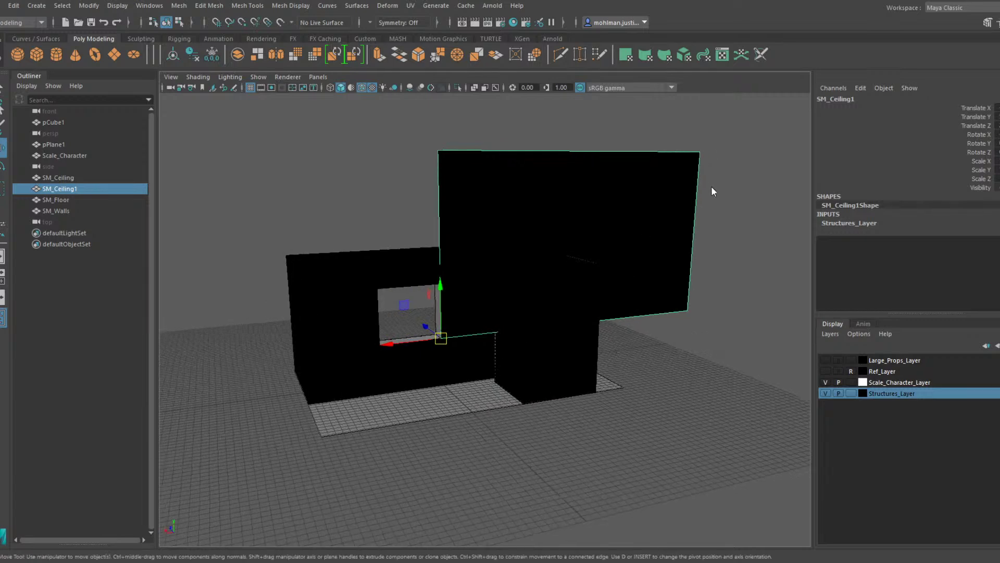
# Narrow the upright panel by moving its two far-side vertices along X toward the window
pyautogui.moveTo(651, 177); pyautogui.dragTo(607, 176, button='right')
pyautogui.moveTo(636, 125); pyautogui.dragTo(726, 336)
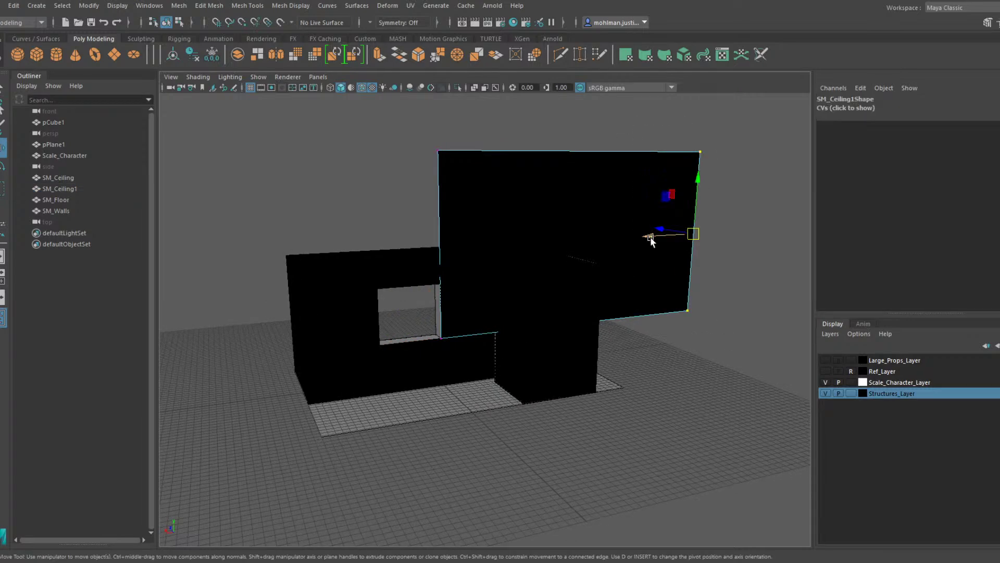
pyautogui.moveTo(651, 239); pyautogui.dragTo(475, 328)
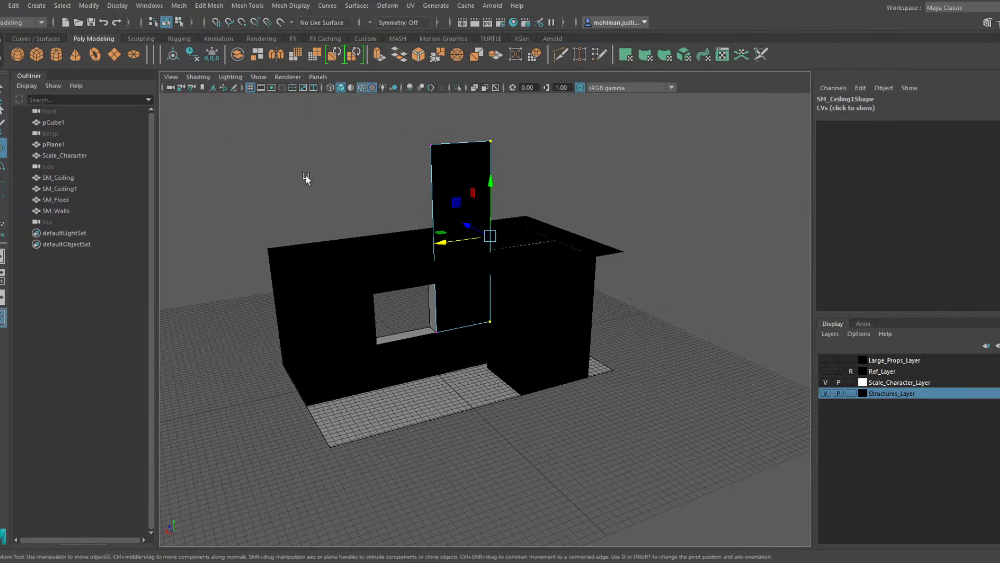
# Lower the upright panel's two top vertices so the panel ends near the top of the window opening
pyautogui.click(240, 132)
pyautogui.keyDown('alt'); pyautogui.moveTo(400, 211); pyautogui.dragTo(355, 181); pyautogui.keyUp('alt')
pyautogui.keyDown('alt'); pyautogui.moveTo(355, 181); pyautogui.dragTo(494, 230, button='right'); pyautogui.keyUp('alt')
pyautogui.keyDown('alt'); pyautogui.moveTo(455, 175); pyautogui.dragTo(449, 168); pyautogui.keyUp('alt')
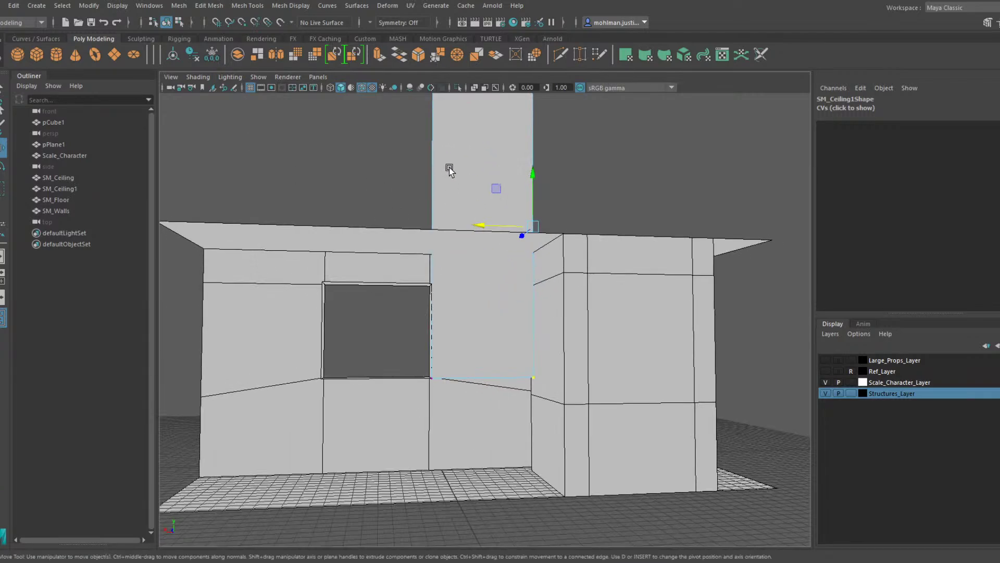
pyautogui.keyDown('alt'); pyautogui.moveTo(449, 167); pyautogui.dragTo(442, 218, button='middle'); pyautogui.keyUp('alt')
pyautogui.moveTo(579, 208); pyautogui.dragTo(380, 108)
pyautogui.moveTo(476, 103); pyautogui.dragTo(406, 277)
pyautogui.keyDown('alt'); pyautogui.moveTo(406, 277); pyautogui.dragTo(473, 221, button='middle'); pyautogui.keyUp('alt')
pyautogui.keyDown('alt'); pyautogui.moveTo(474, 221); pyautogui.dragTo(472, 255); pyautogui.keyUp('alt')
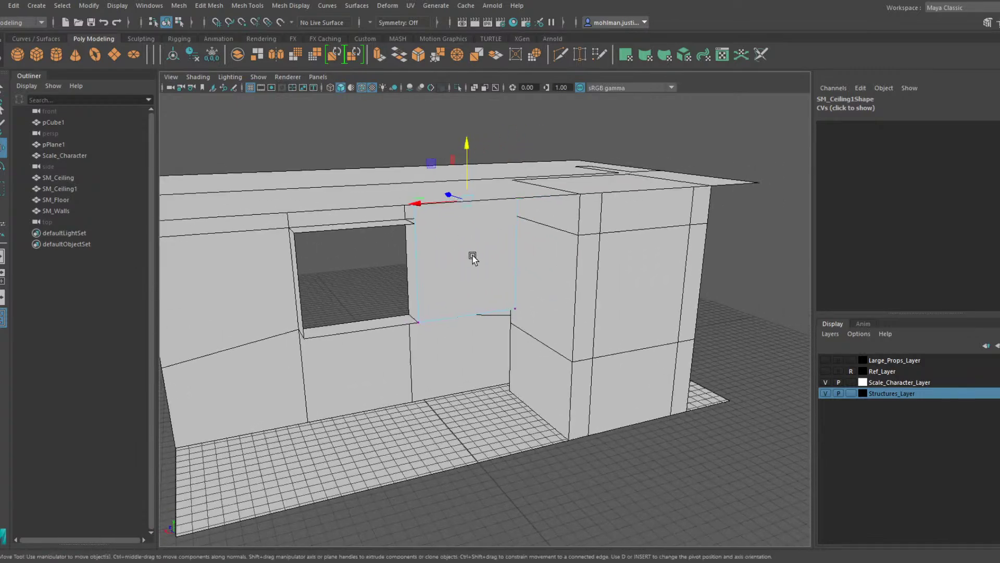
# Move the panel's two far-side vertices farther toward the window, leaving a narrow strip beside the opening
pyautogui.moveTo(559, 332); pyautogui.dragTo(491, 186)
pyautogui.moveTo(480, 257); pyautogui.dragTo(419, 266)
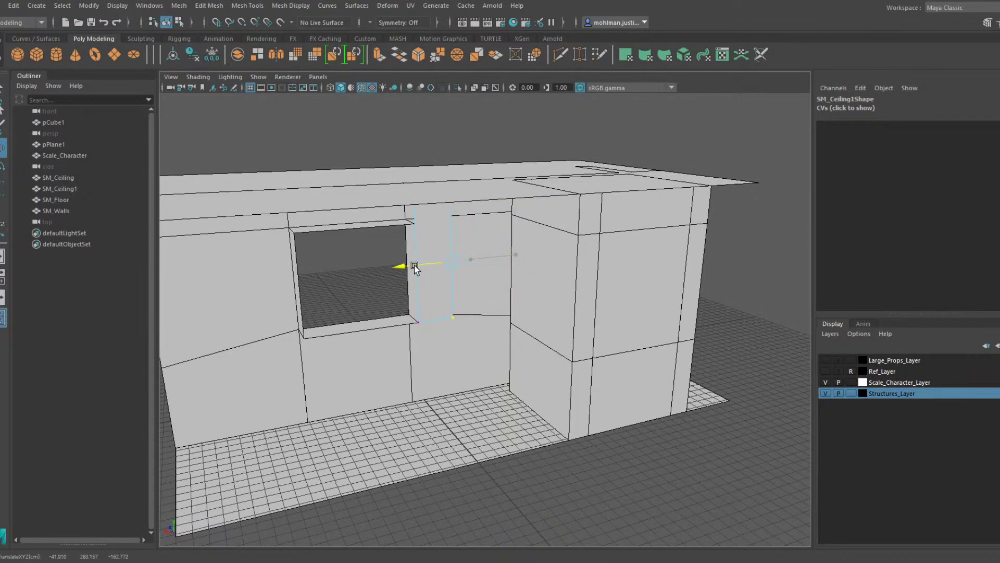
pyautogui.keyDown('alt'); pyautogui.moveTo(413, 217); pyautogui.dragTo(402, 233); pyautogui.keyUp('alt')
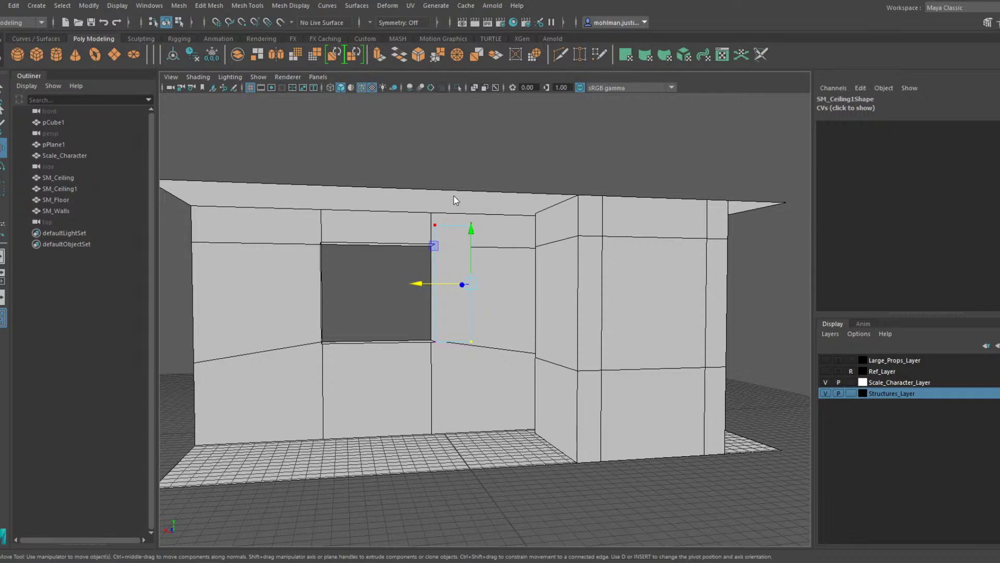
# Extrude the strip's top edge up past the ceiling and its window-side edge across above the window to the wall's end
pyautogui.click(455, 226)
pyautogui.press('v')
pyautogui.moveTo(453, 203); pyautogui.dragTo(453, 165)
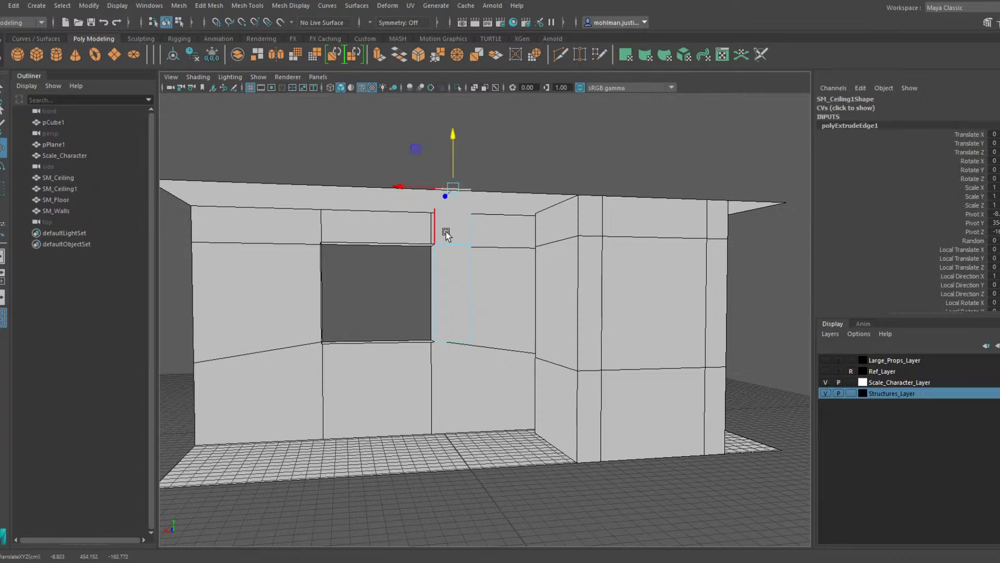
pyautogui.click(439, 228)
pyautogui.keyDown('shift'); pyautogui.moveTo(414, 215); pyautogui.dragTo(159, 216); pyautogui.keyUp('shift')
# Align the panel's far-side edges with the inner corner and extrude them around the protruding wall section to its far end
pyautogui.click(472, 268)
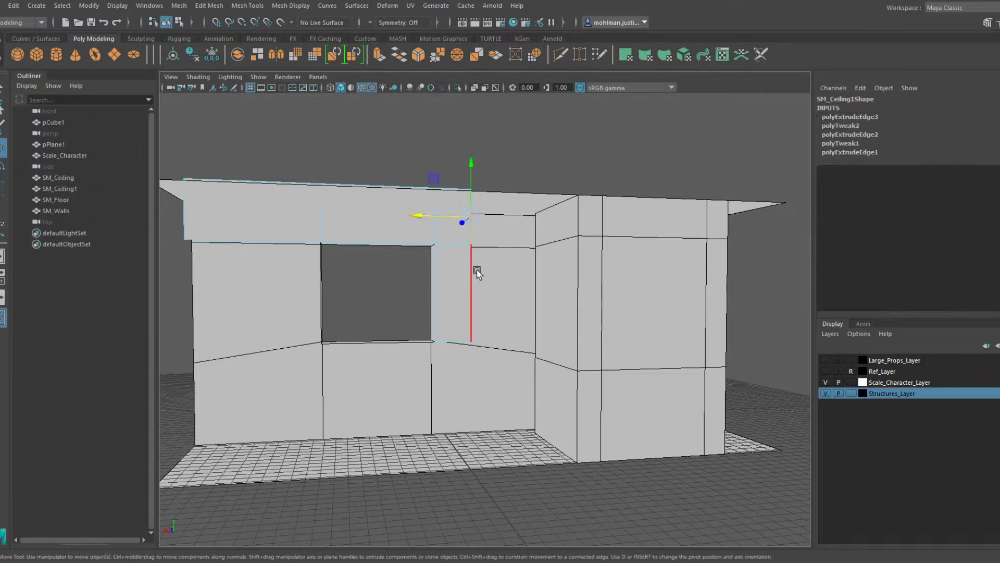
pyautogui.moveTo(444, 264); pyautogui.dragTo(485, 265)
pyautogui.keyDown('alt'); pyautogui.moveTo(471, 252); pyautogui.dragTo(501, 266); pyautogui.keyUp('alt')
pyautogui.keyDown('alt'); pyautogui.moveTo(500, 265); pyautogui.dragTo(471, 256, button='middle'); pyautogui.keyUp('alt')
pyautogui.keyDown('alt'); pyautogui.moveTo(470, 255); pyautogui.dragTo(467, 256); pyautogui.keyUp('alt')
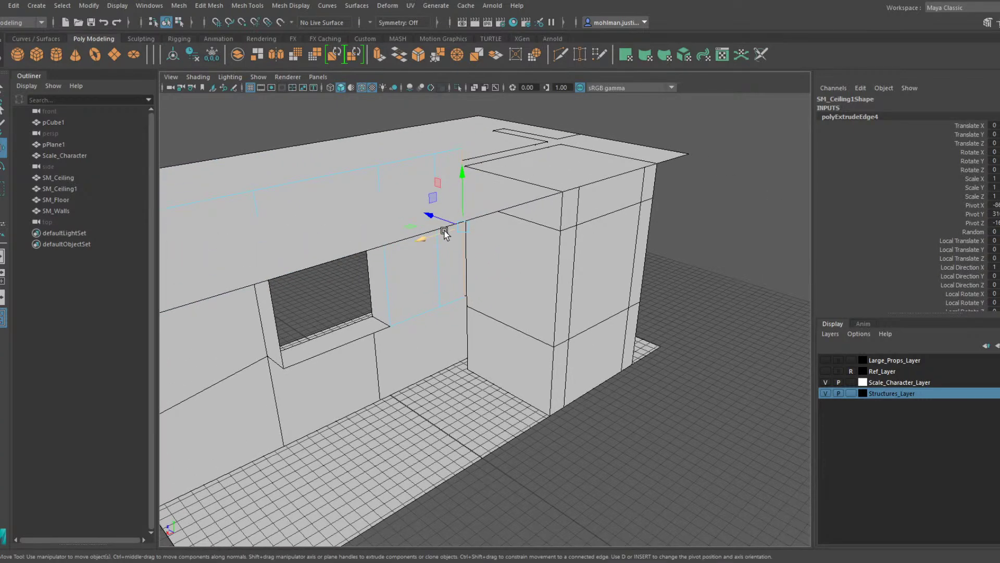
pyautogui.press('v')
pyautogui.moveTo(442, 232); pyautogui.dragTo(440, 311)
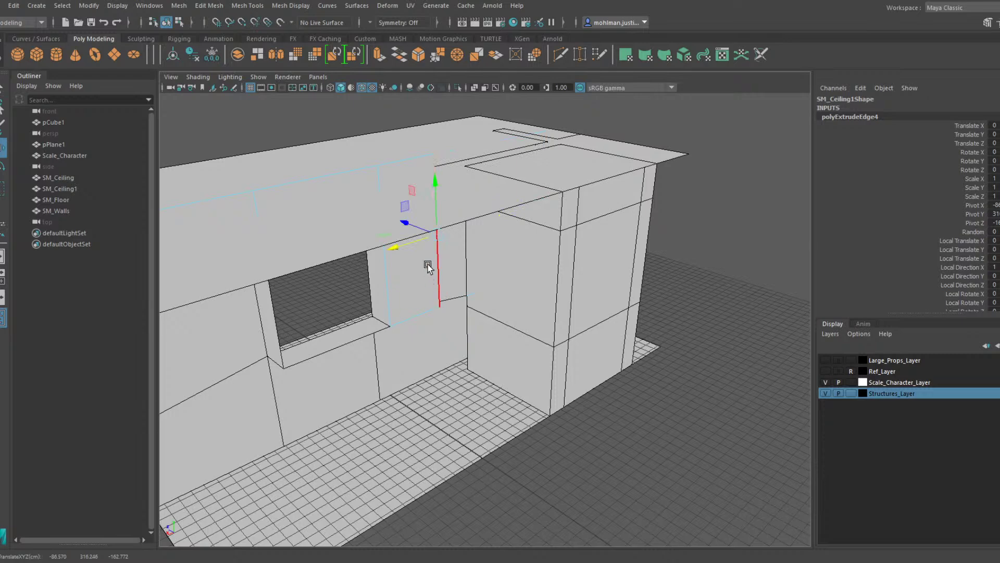
pyautogui.moveTo(420, 233); pyautogui.dragTo(679, 241)
pyautogui.click(613, 302)
# Extrude the panel's lower edges beside the window and around the protruding section down to the floor
pyautogui.keyDown('alt'); pyautogui.moveTo(479, 293); pyautogui.dragTo(545, 224, button='middle'); pyautogui.keyUp('alt')
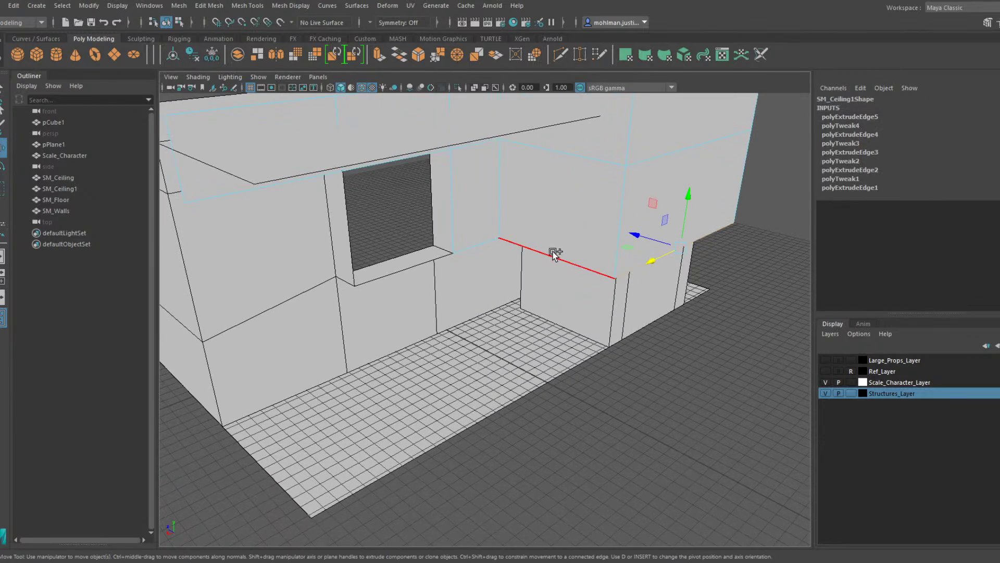
pyautogui.keyDown('shift'); pyautogui.click(555, 254); pyautogui.keyUp('shift')
pyautogui.keyDown('shift'); pyautogui.click(486, 242); pyautogui.keyUp('shift')
pyautogui.click(598, 232)
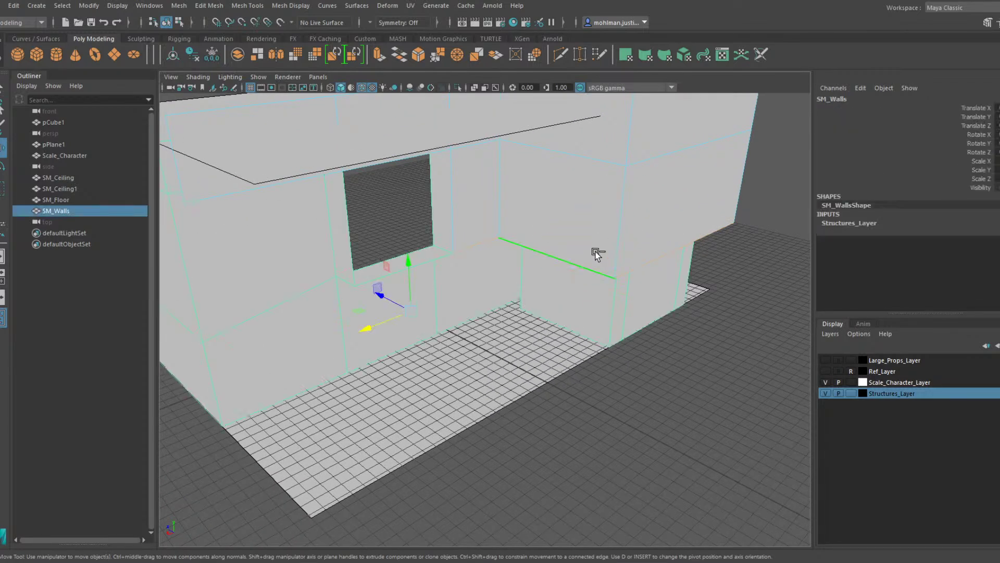
pyautogui.hotkey('ctrl', 'z')
pyautogui.keyDown('shift'); pyautogui.moveTo(607, 218); pyautogui.dragTo(576, 314); pyautogui.keyUp('shift')
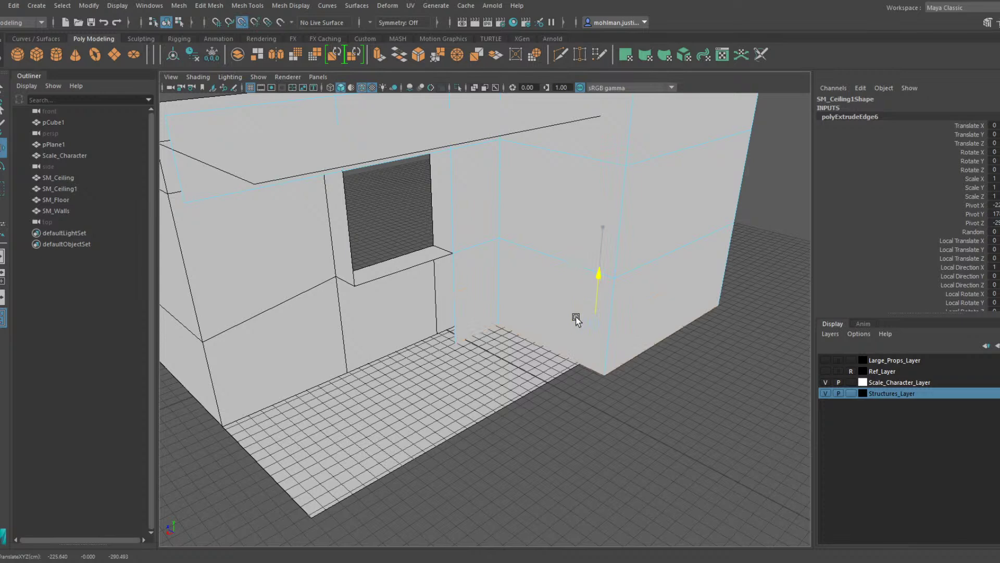
# Extrude the lower section's window-side edge beneath the window opening and on to the end of the wall
pyautogui.click(452, 280)
pyautogui.keyDown('shift'); pyautogui.moveTo(428, 309); pyautogui.dragTo(355, 237); pyautogui.keyUp('shift')
pyautogui.press('v')
pyautogui.keyDown('alt'); pyautogui.moveTo(355, 237); pyautogui.dragTo(463, 261, button='middle'); pyautogui.keyUp('alt')
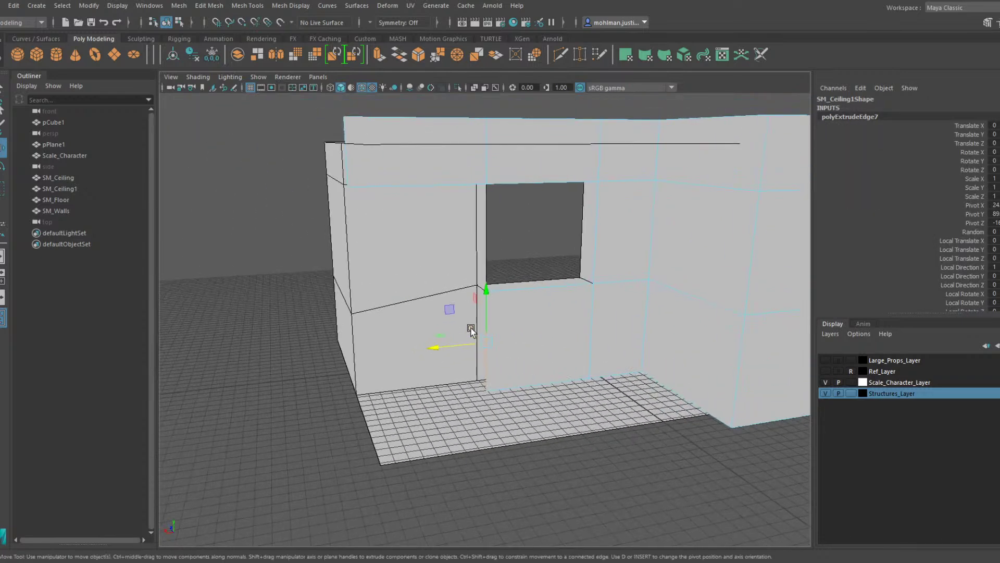
pyautogui.keyDown('shift'); pyautogui.moveTo(452, 344); pyautogui.dragTo(353, 186); pyautogui.keyUp('shift')
pyautogui.click(459, 295)
pyautogui.click(394, 352)
pyautogui.press('v')
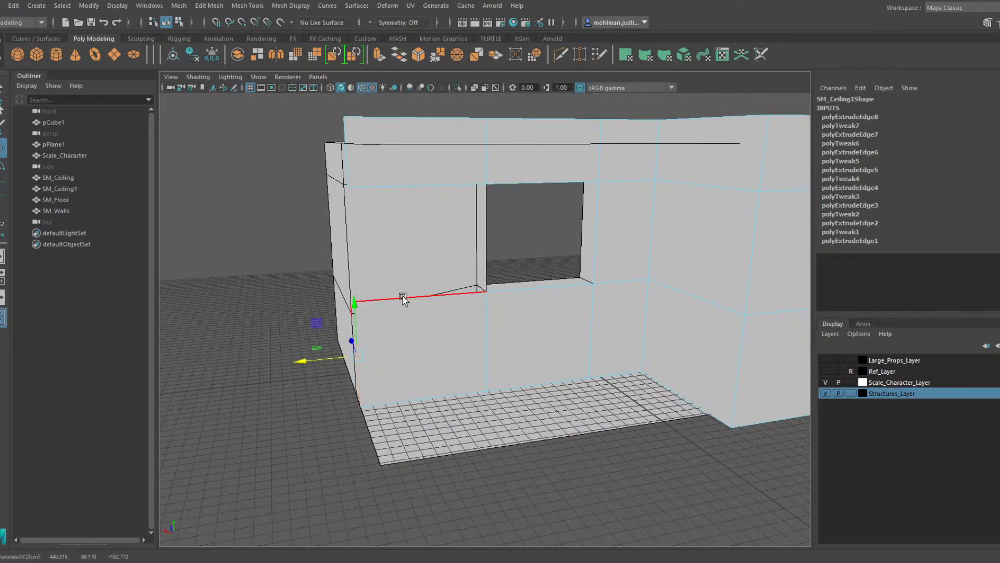
# Extrude the lower section's top edge beyond the window upward to meet the strip above, closing the outer wall around the opening
pyautogui.click(404, 297)
pyautogui.keyDown('shift'); pyautogui.moveTo(421, 257); pyautogui.dragTo(468, 186); pyautogui.keyUp('shift')
pyautogui.keyDown('alt'); pyautogui.moveTo(427, 217); pyautogui.dragTo(464, 221); pyautogui.keyUp('alt')
pyautogui.scroll(-5, 464, 221)
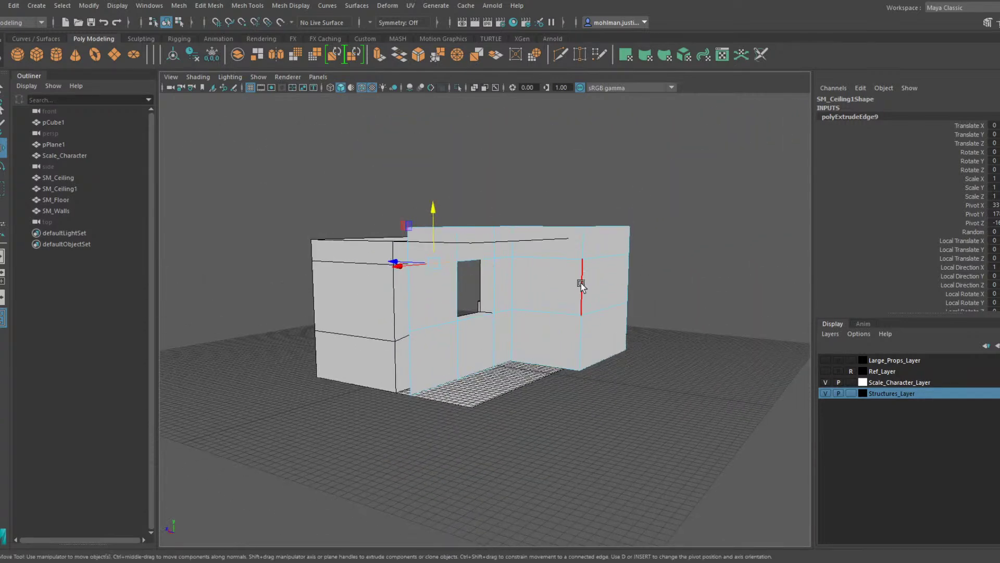
# Merge the outer wall mesh's overlapping vertices with a distance threshold of 0.01
pyautogui.press('F8')
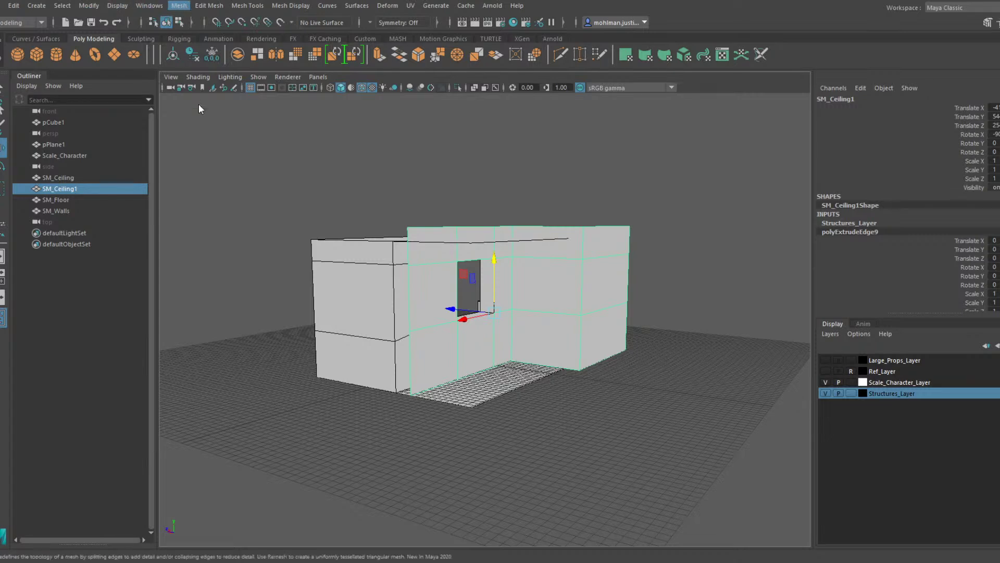
pyautogui.click(226, 119)
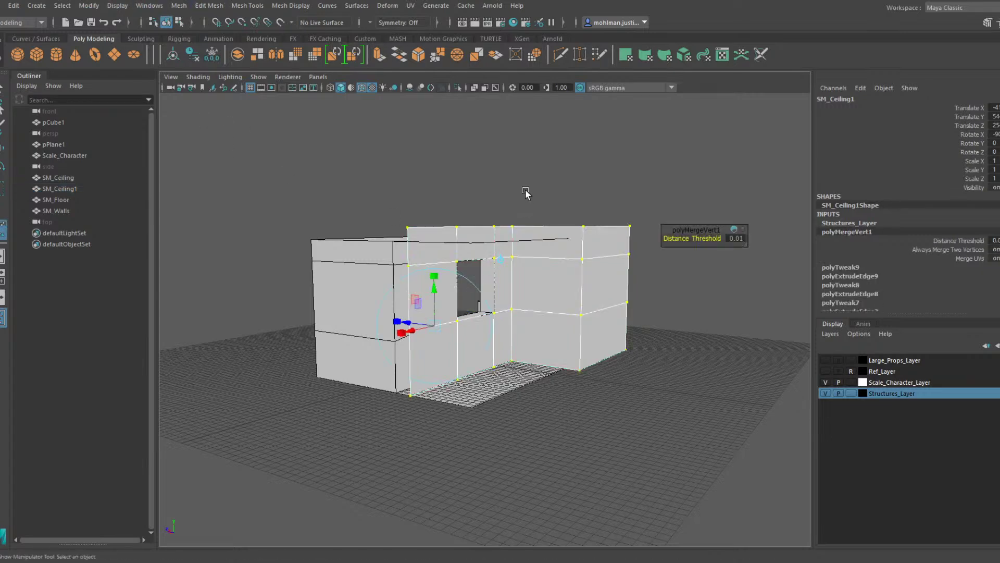
pyautogui.click(526, 191)
pyautogui.keyDown('alt'); pyautogui.moveTo(526, 192); pyautogui.dragTo(454, 210); pyautogui.keyUp('alt')
# Cut edge loops across and along the ceiling with Multi-Cut, following the protruding section's side wall and the long wall
pyautogui.click(410, 222)
pyautogui.keyDown('alt'); pyautogui.moveTo(494, 237); pyautogui.dragTo(544, 231); pyautogui.keyUp('alt')
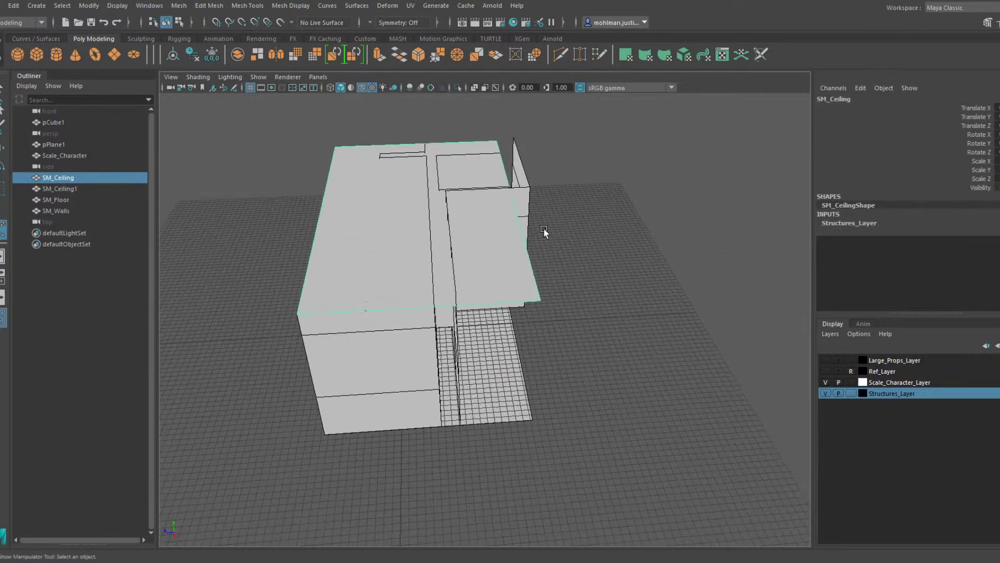
pyautogui.click(603, 153)
pyautogui.keyDown('alt'); pyautogui.moveTo(489, 284); pyautogui.dragTo(509, 218); pyautogui.keyUp('alt')
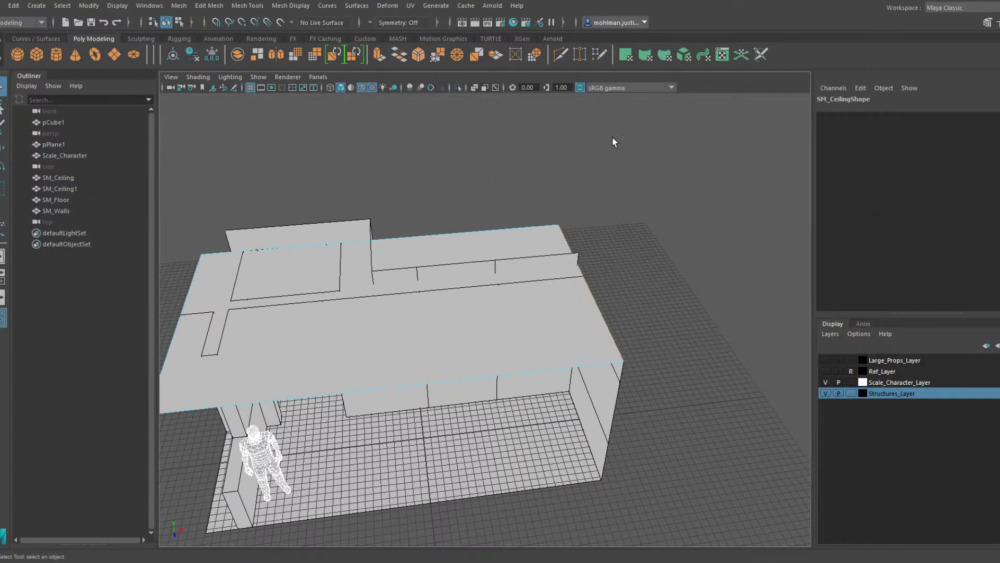
pyautogui.click(987, 22)
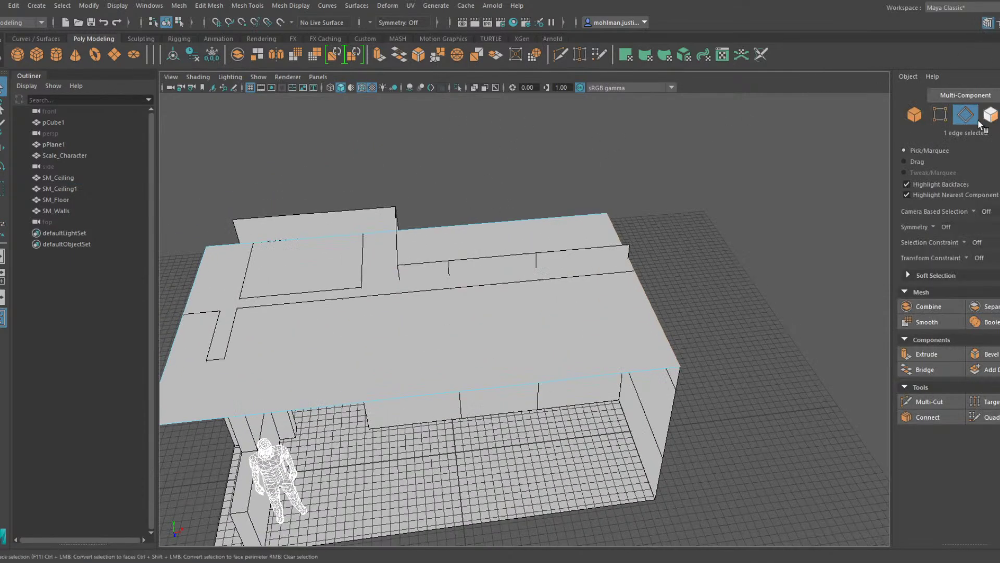
pyautogui.click(929, 401)
pyautogui.click(680, 367)
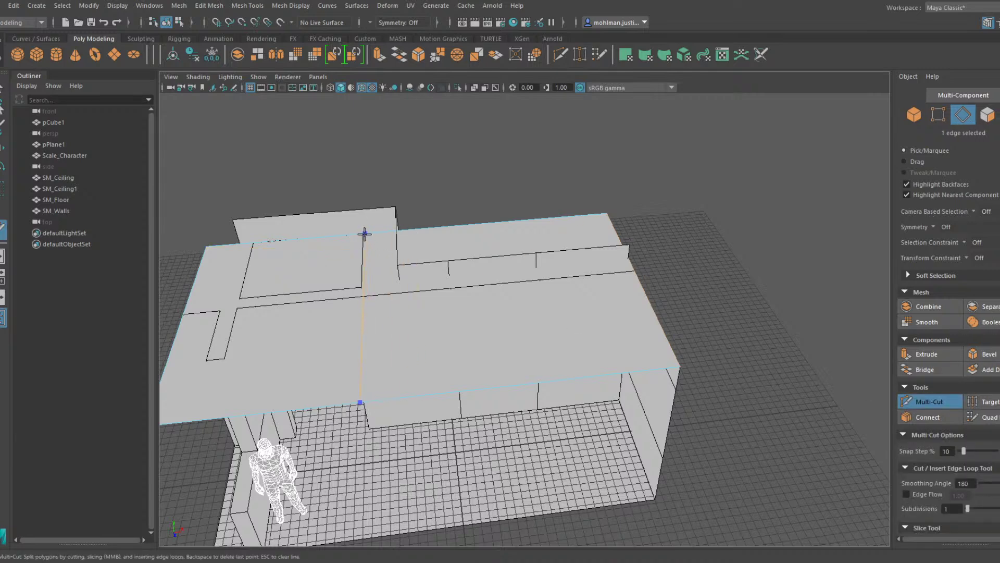
pyautogui.keyDown('ctrl'); pyautogui.click(364, 234); pyautogui.keyUp('ctrl')
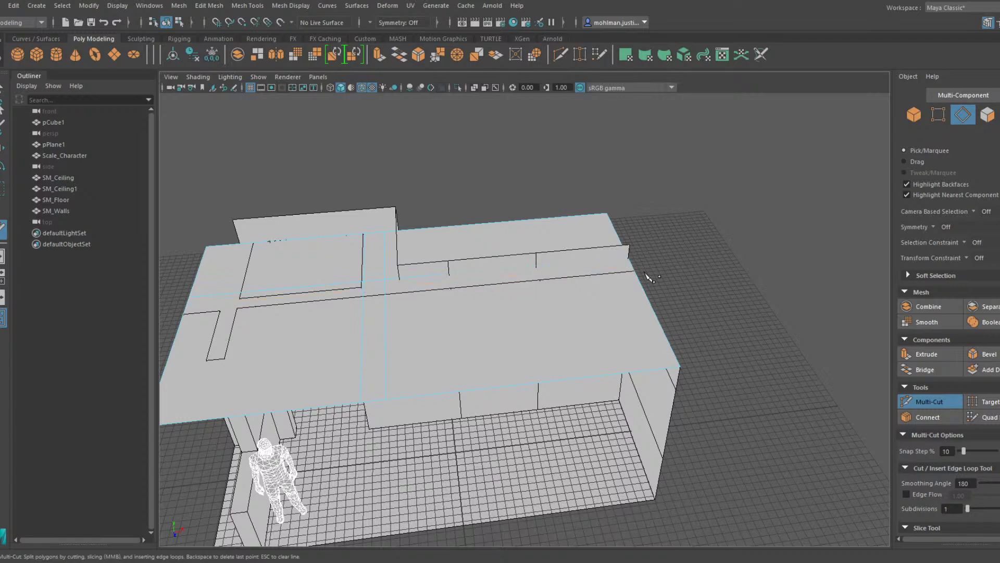
pyautogui.keyDown('alt'); pyautogui.moveTo(650, 277); pyautogui.dragTo(605, 292); pyautogui.keyUp('alt')
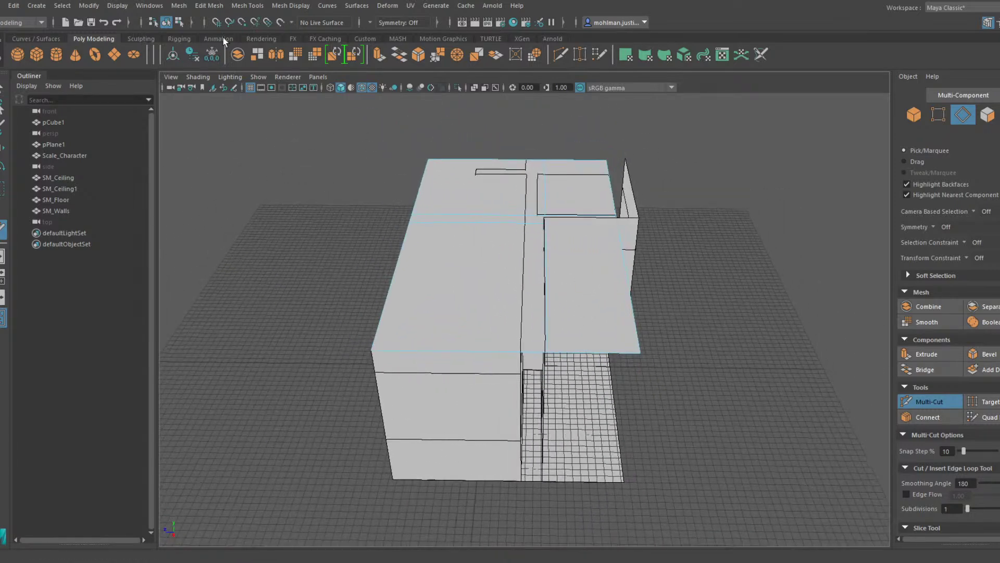
pyautogui.keyDown('alt'); pyautogui.moveTo(447, 137); pyautogui.dragTo(461, 129); pyautogui.keyUp('alt')
pyautogui.scroll(5, 479, 146)
pyautogui.keyDown('alt'); pyautogui.moveTo(501, 162); pyautogui.dragTo(498, 186, button='middle'); pyautogui.keyUp('alt')
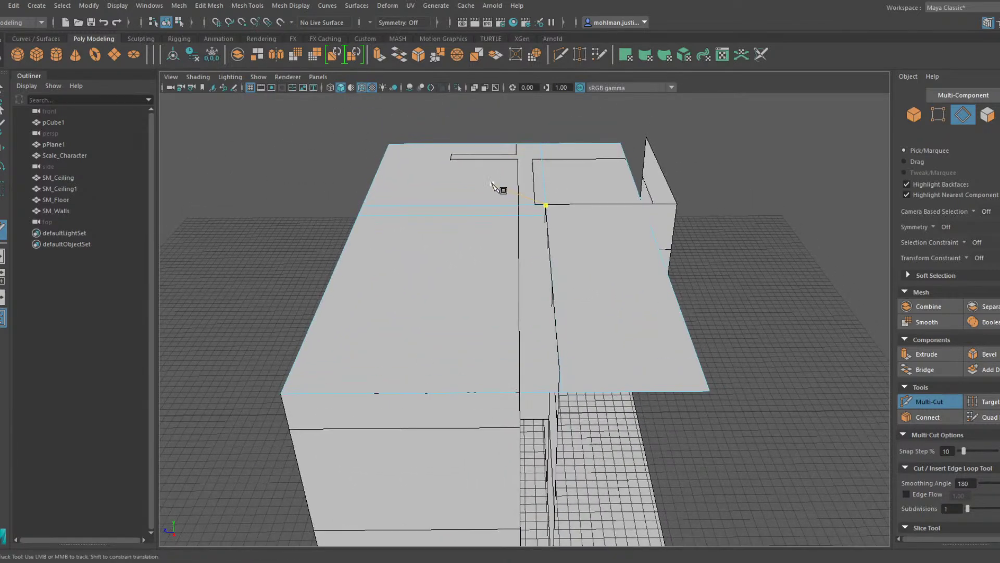
# Delete the ceiling face that overhangs in front of the window wall
pyautogui.press('w')
pyautogui.press('F11')
pyautogui.click(627, 281)
pyautogui.keyDown('alt'); pyautogui.moveTo(627, 282); pyautogui.dragTo(755, 232); pyautogui.keyUp('alt')
pyautogui.press('Delete')
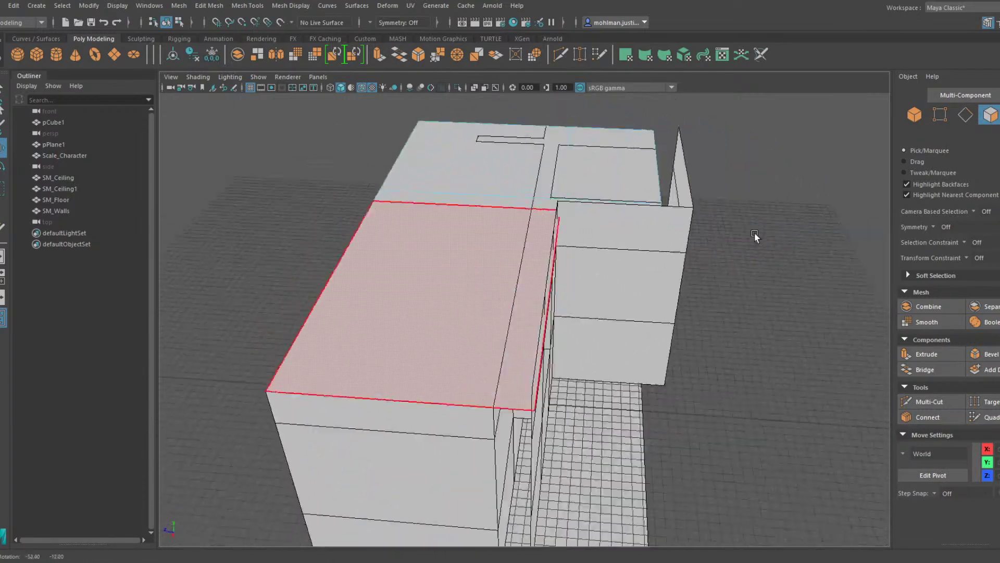
pyautogui.keyDown('alt'); pyautogui.moveTo(651, 200); pyautogui.dragTo(490, 270); pyautogui.keyUp('alt')
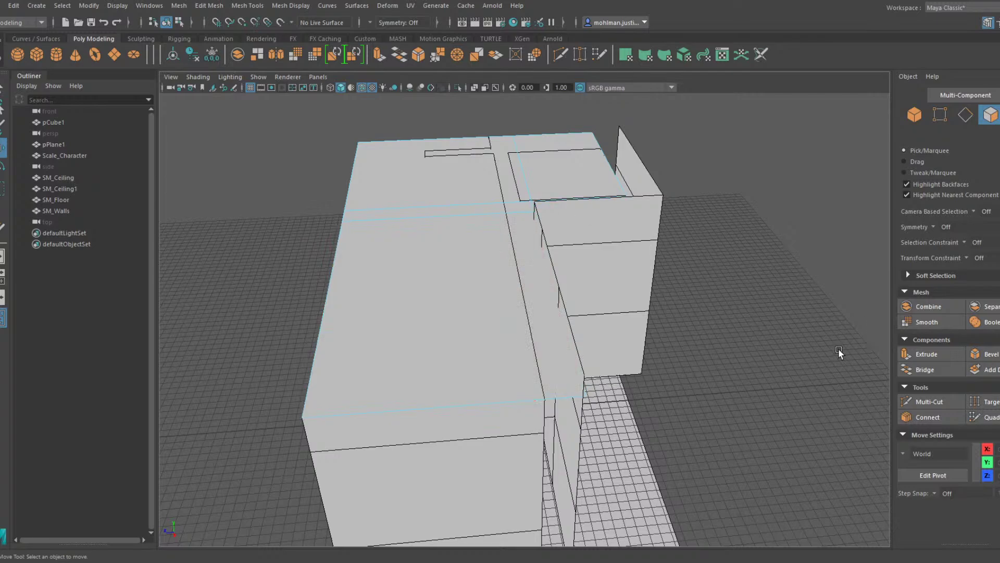
# Cut further ceiling edge loops along the long wall and along both side walls of the protruding section
pyautogui.keyDown('alt'); pyautogui.moveTo(839, 348); pyautogui.dragTo(640, 339); pyautogui.keyUp('alt')
pyautogui.click(930, 402)
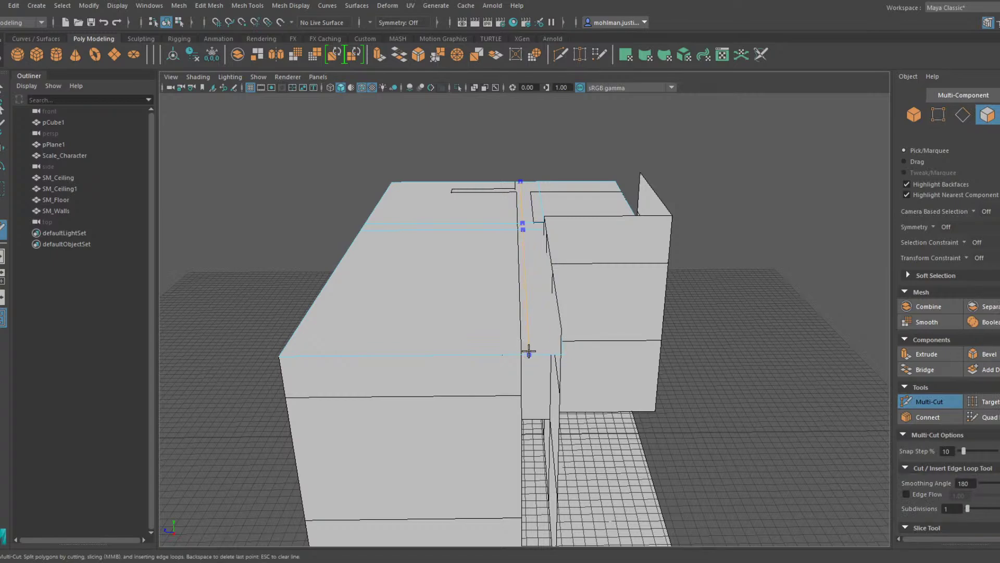
pyautogui.keyDown('alt'); pyautogui.moveTo(613, 300); pyautogui.dragTo(516, 309); pyautogui.keyUp('alt')
pyautogui.keyDown('alt'); pyautogui.moveTo(574, 301); pyautogui.dragTo(526, 296, button='middle'); pyautogui.keyUp('alt')
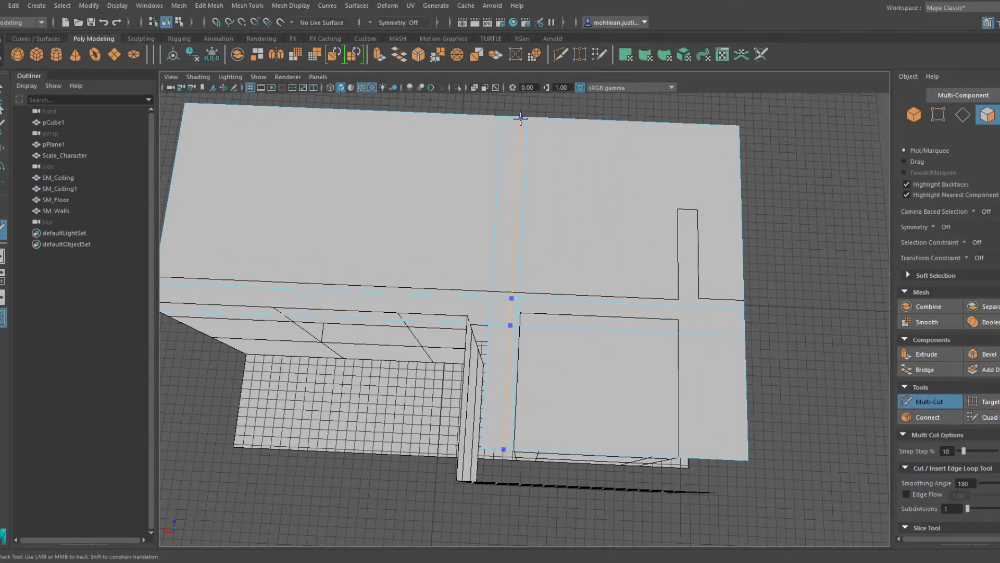
pyautogui.click(520, 118)
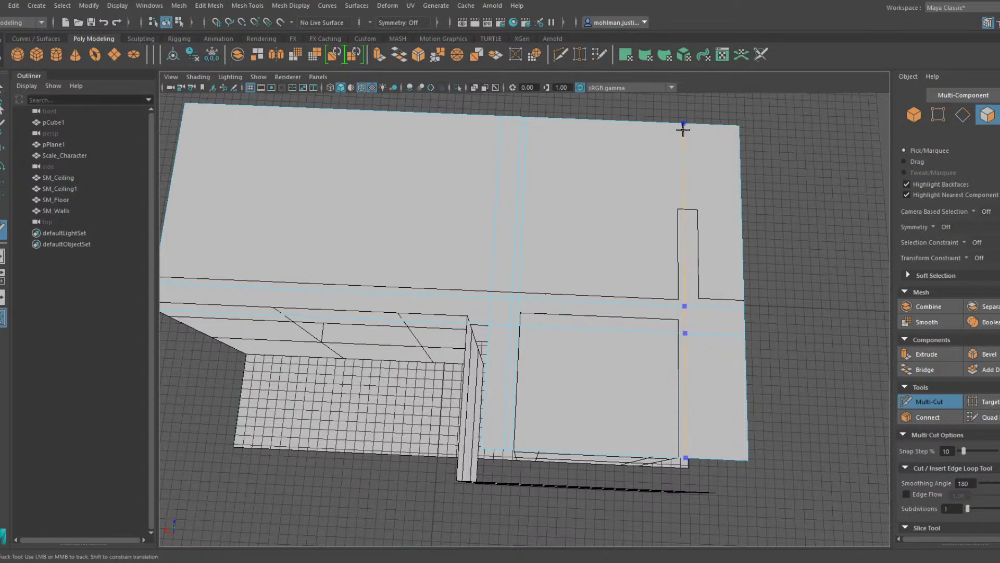
pyautogui.click(683, 128)
pyautogui.press('w')
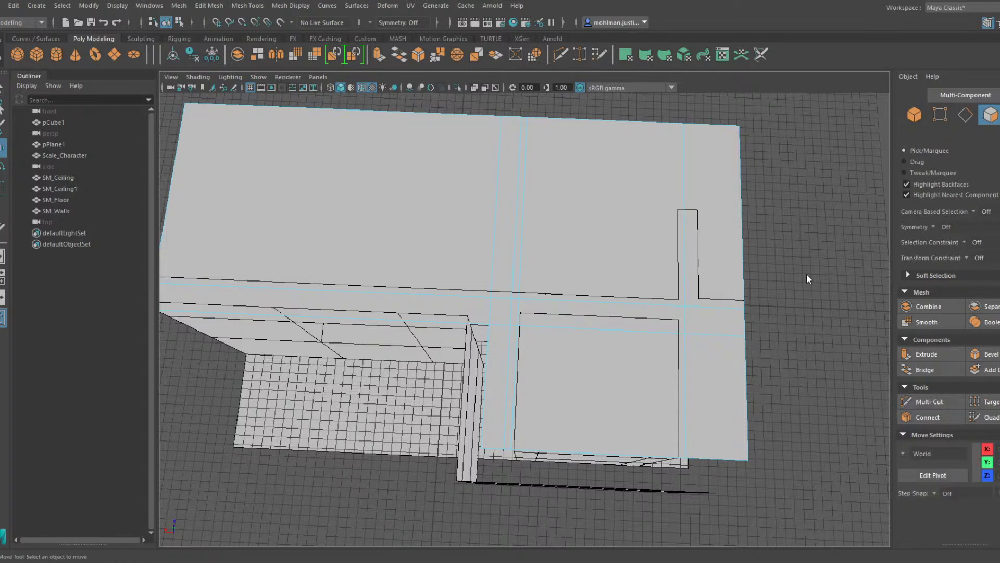
# Delete the ceiling faces that extend outside the walls beside the protruding section and along the window wall
pyautogui.click(740, 354)
pyautogui.keyDown('shift'); pyautogui.click(498, 359); pyautogui.keyUp('shift')
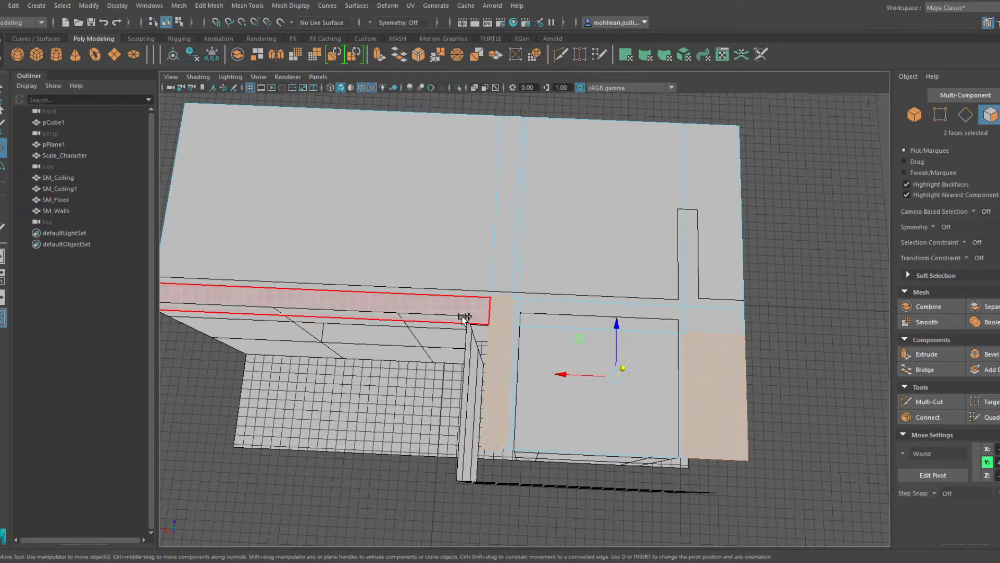
pyautogui.press('Delete')
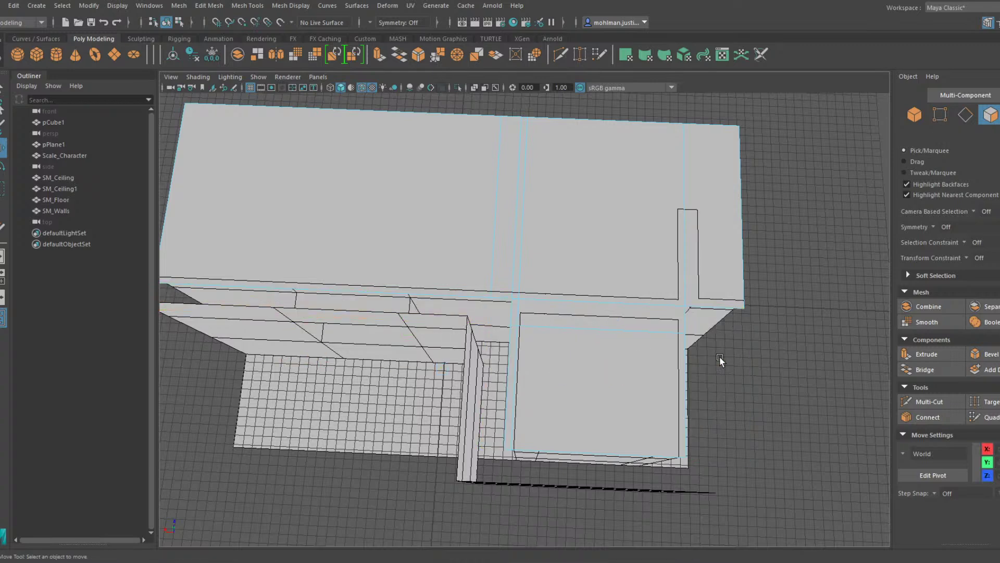
# Remove the unneeded crosswise and lengthwise edges from the remaining ceiling mesh
pyautogui.keyDown('alt'); pyautogui.moveTo(590, 290); pyautogui.dragTo(599, 280); pyautogui.keyUp('alt')
pyautogui.moveTo(533, 228); pyautogui.dragTo(538, 198, button='right')
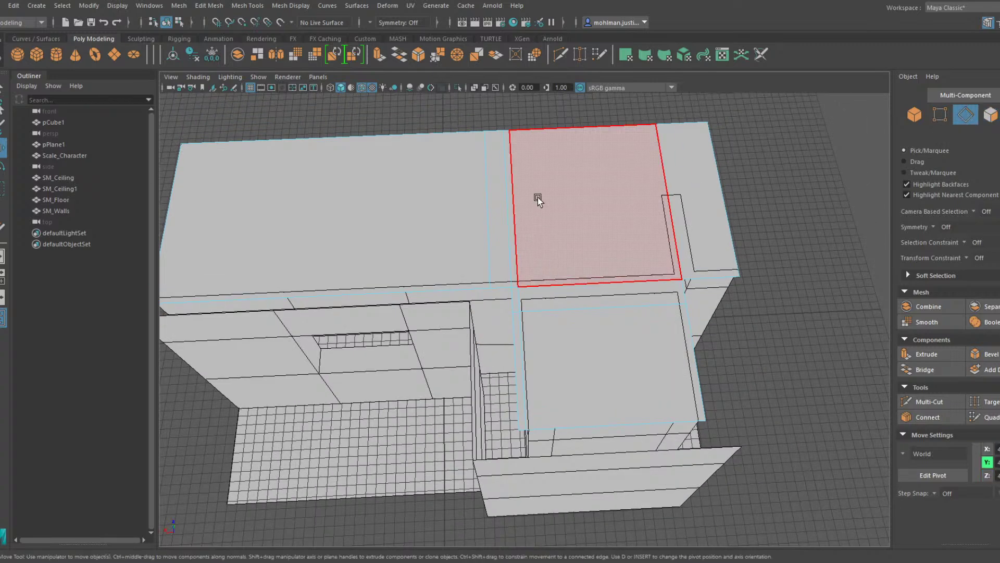
pyautogui.doubleClick(519, 204)
pyautogui.hotkey('ctrl', 'Delete')
pyautogui.keyDown('alt'); pyautogui.moveTo(470, 227); pyautogui.dragTo(572, 229); pyautogui.keyUp('alt')
pyautogui.click(578, 253)
pyautogui.hotkey('ctrl', 'Delete')
# Return the ceiling to object selection and switch to the UV Editing workspace
pyautogui.moveTo(583, 176); pyautogui.dragTo(516, 271, button='right')
pyautogui.keyDown('alt'); pyautogui.moveTo(495, 289); pyautogui.dragTo(572, 254); pyautogui.keyUp('alt')
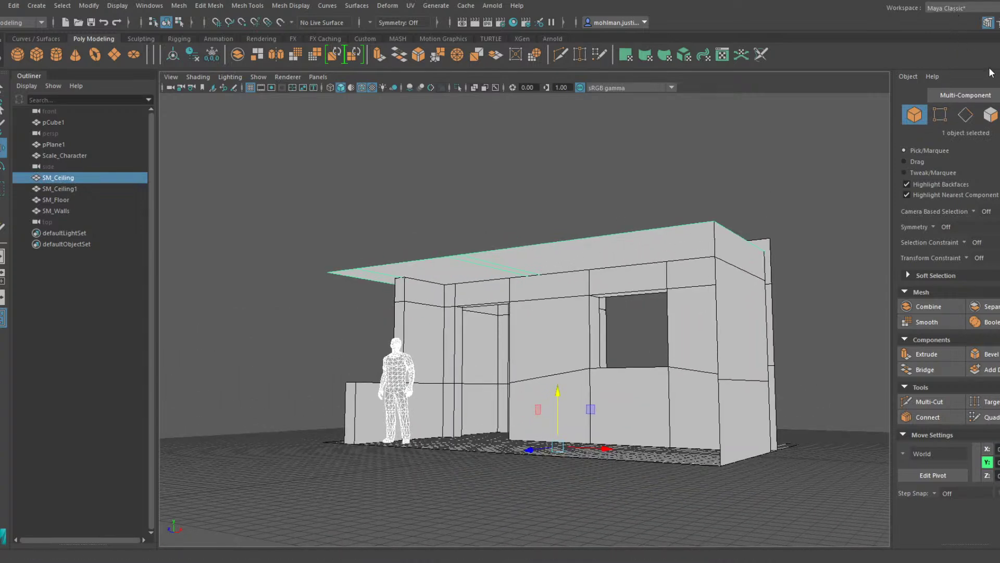
pyautogui.click(975, 74)
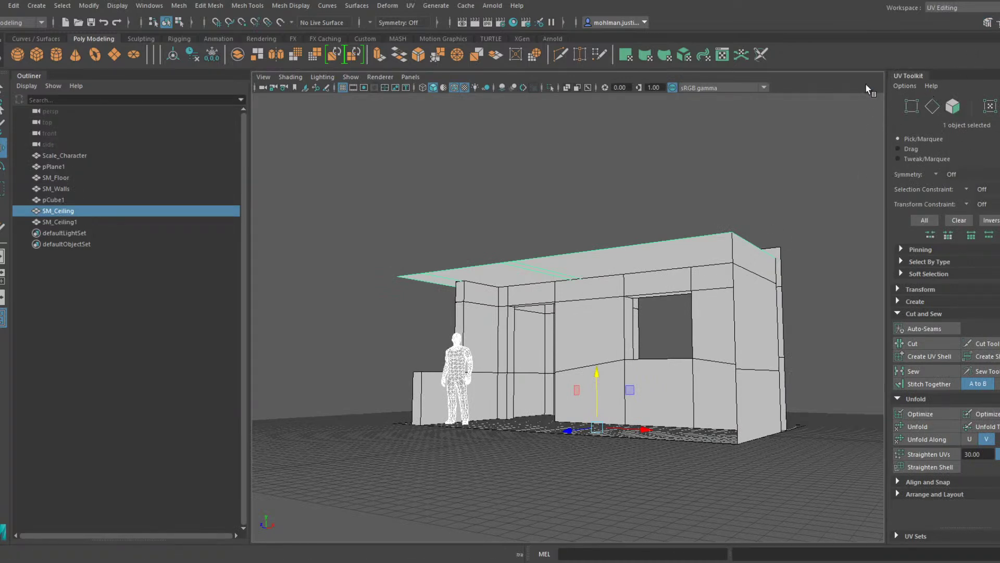
pyautogui.click(431, 33)
pyautogui.moveTo(605, 190); pyautogui.dragTo(670, 194, button='right')
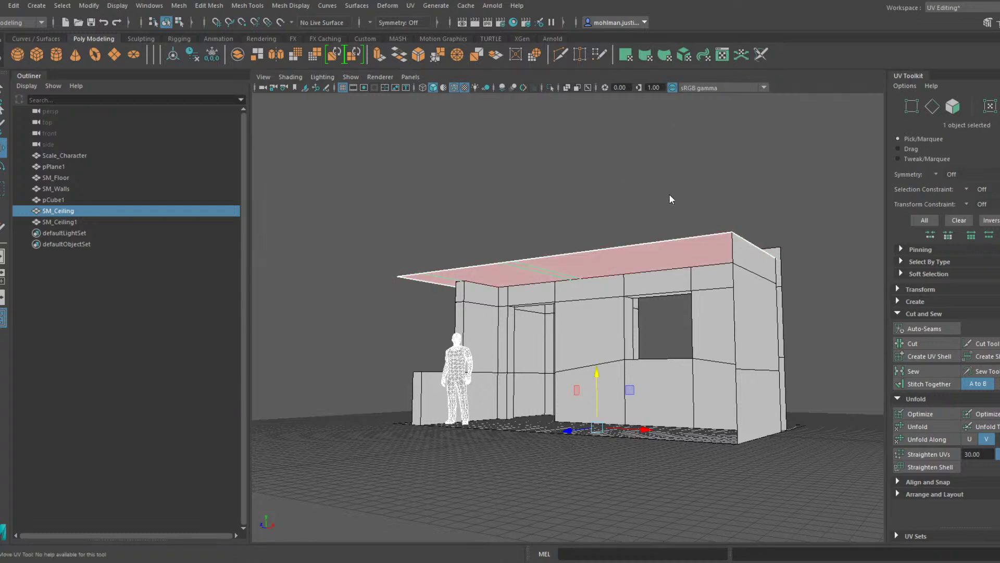
# Select all UVs of the ceiling mesh and unfold them along the V direction
pyautogui.hotkey('shift', '.')
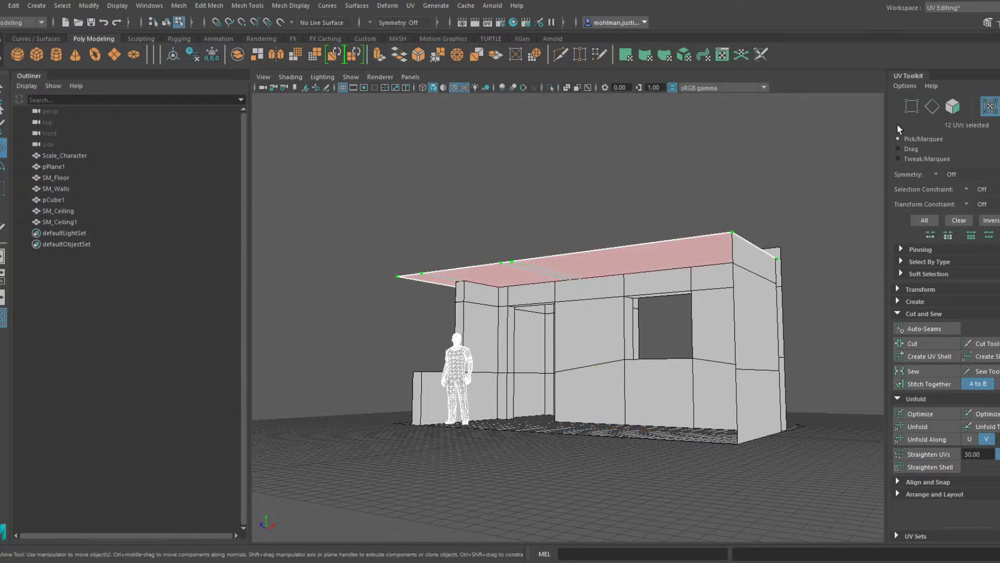
pyautogui.click(927, 439)
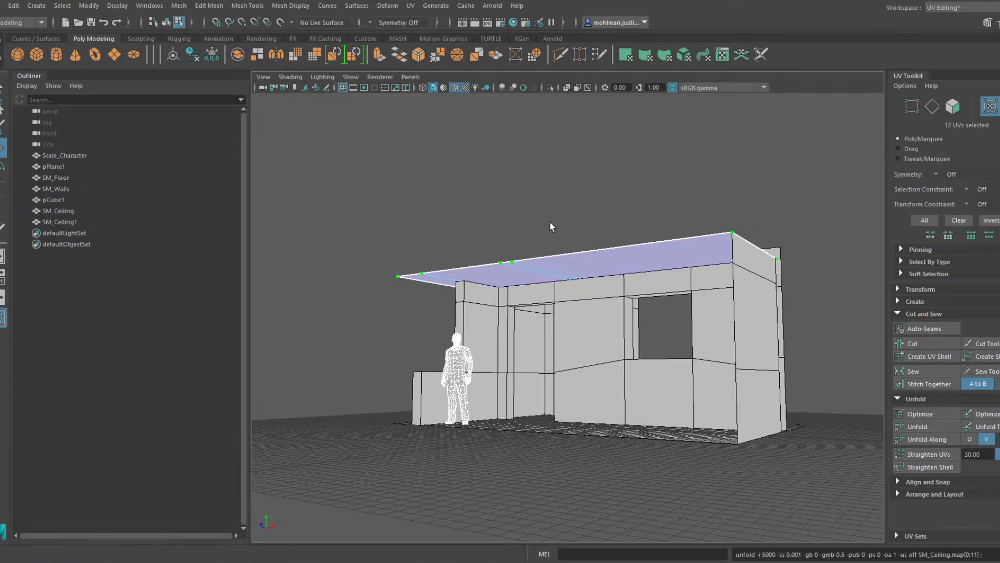
pyautogui.press('r')
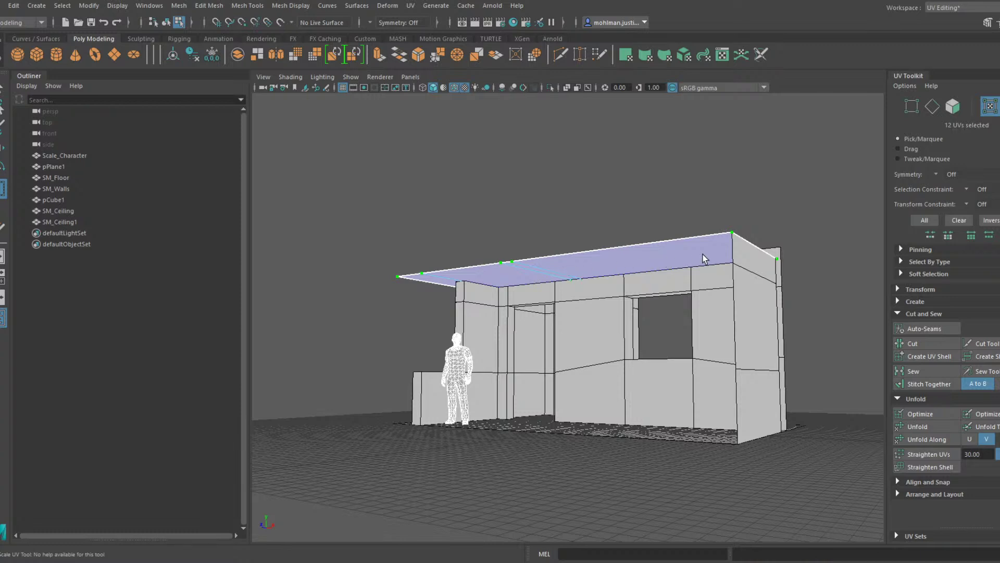
pyautogui.press('w')
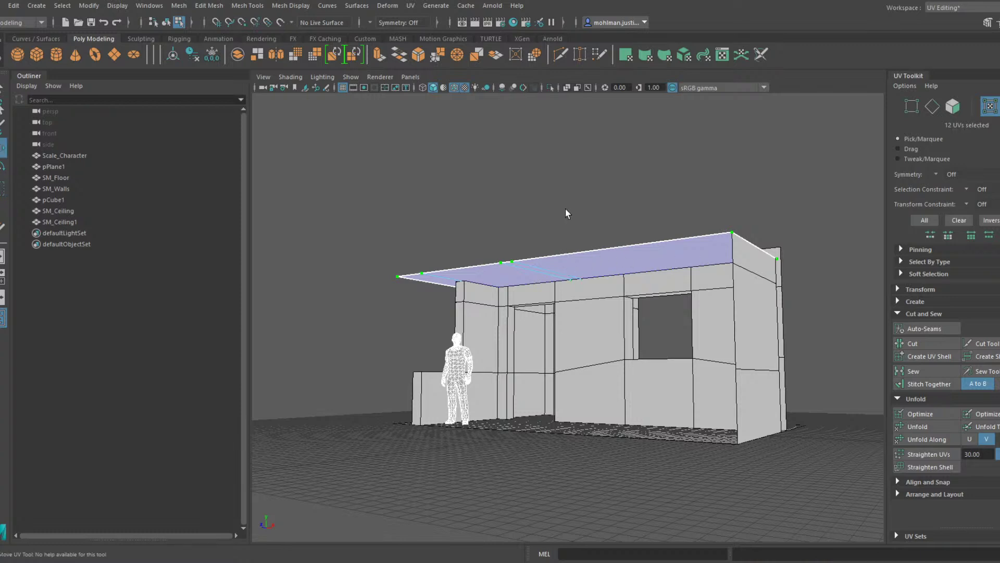
pyautogui.press('r')
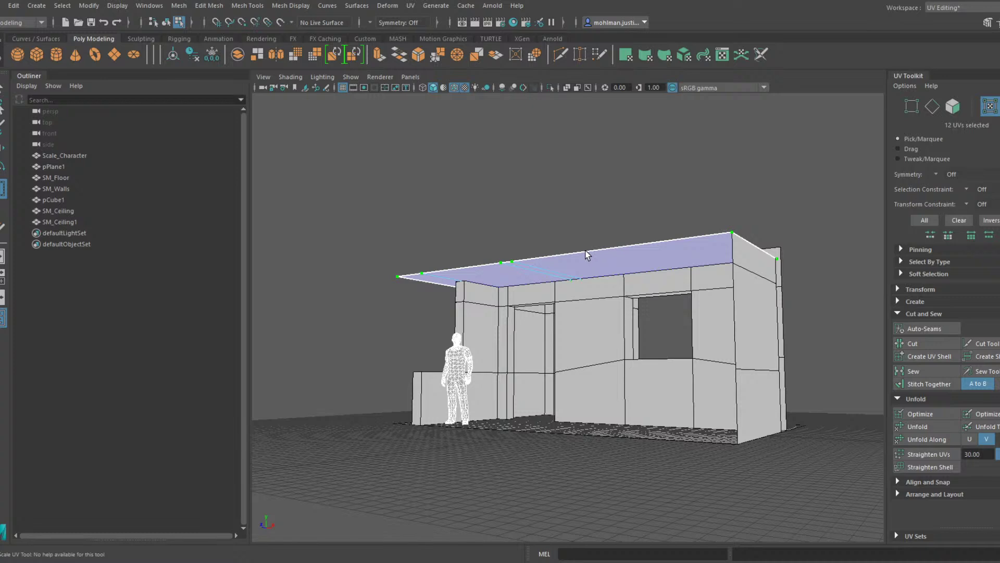
pyautogui.press('w')
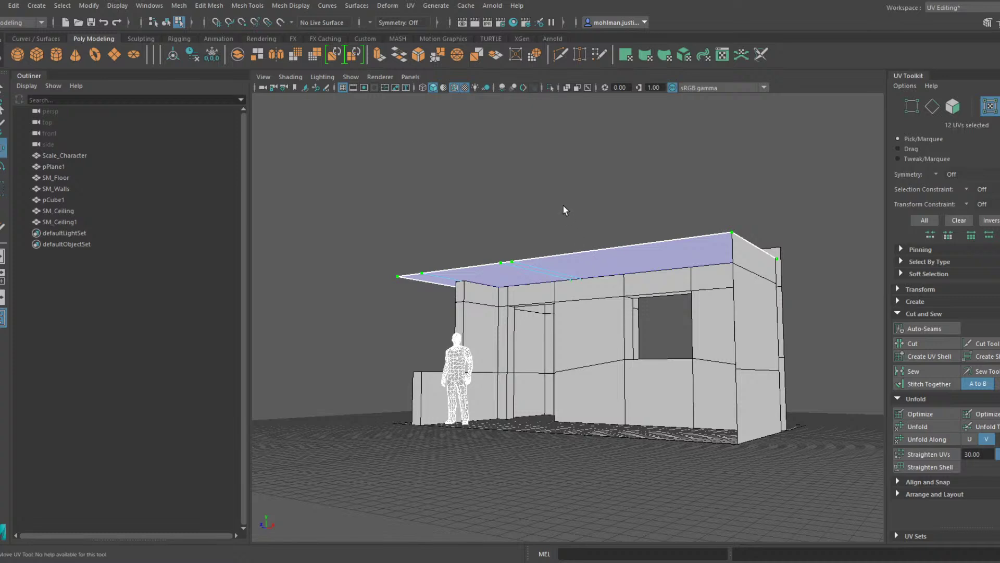
# Unfold the ceiling's UVs and adjust the scale and placement of its UV shell
pyautogui.press('r')
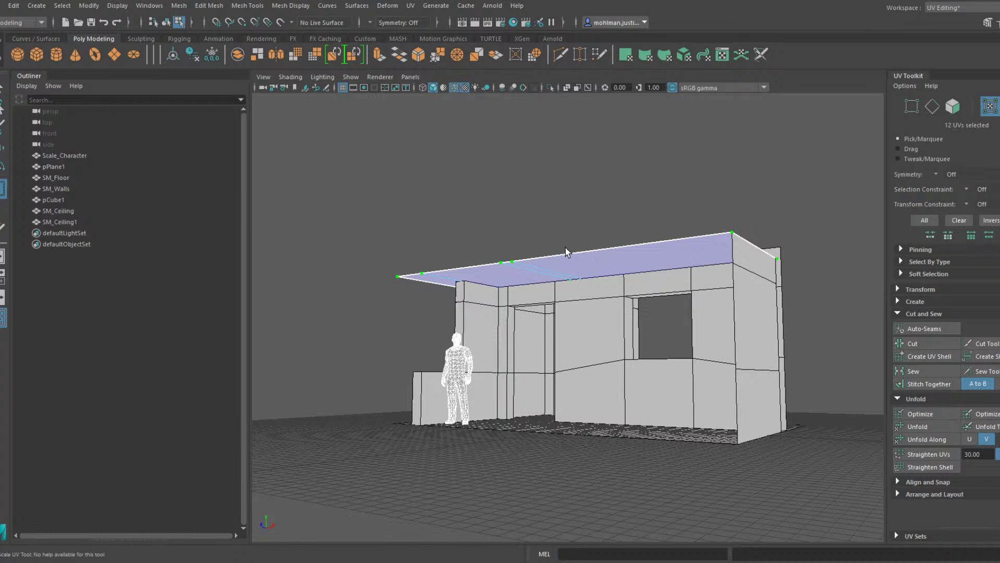
pyautogui.press('w')
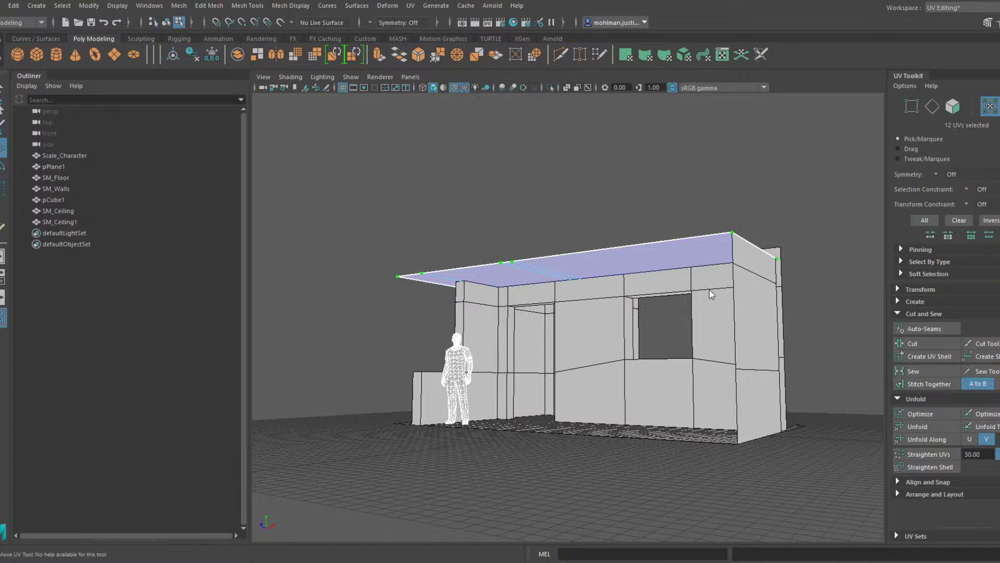
pyautogui.click(769, 397)
pyautogui.click(623, 250)
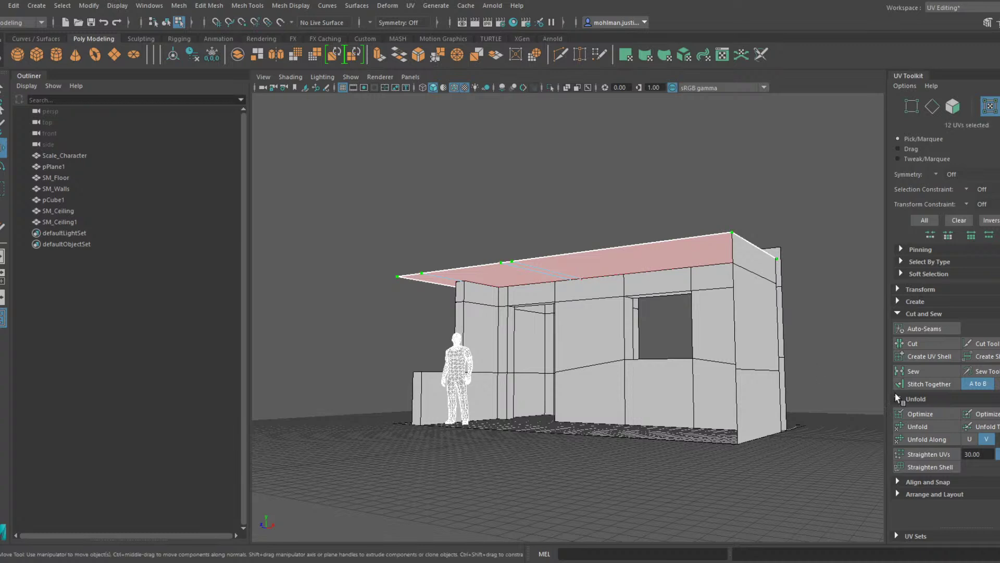
pyautogui.click(919, 427)
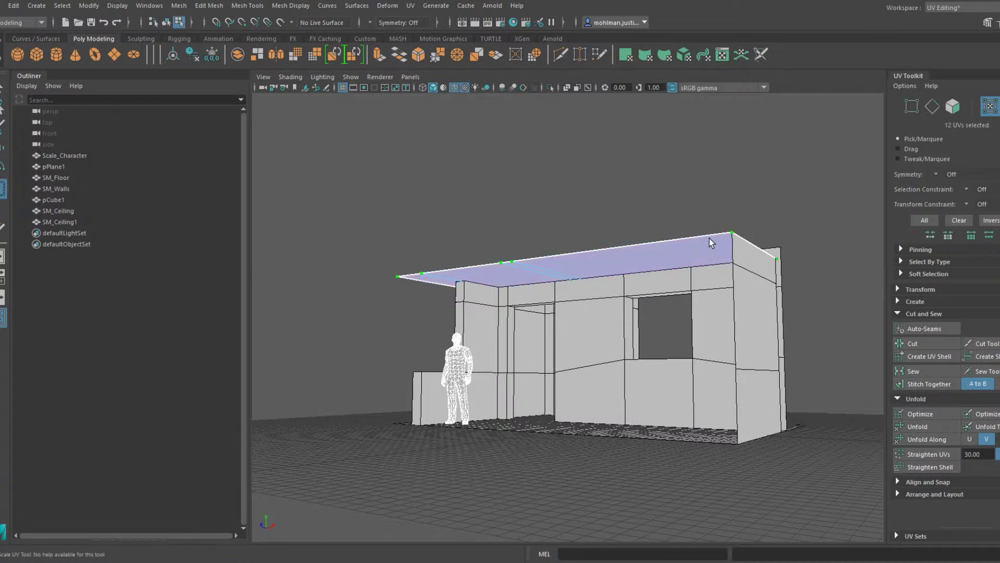
pyautogui.press('w')
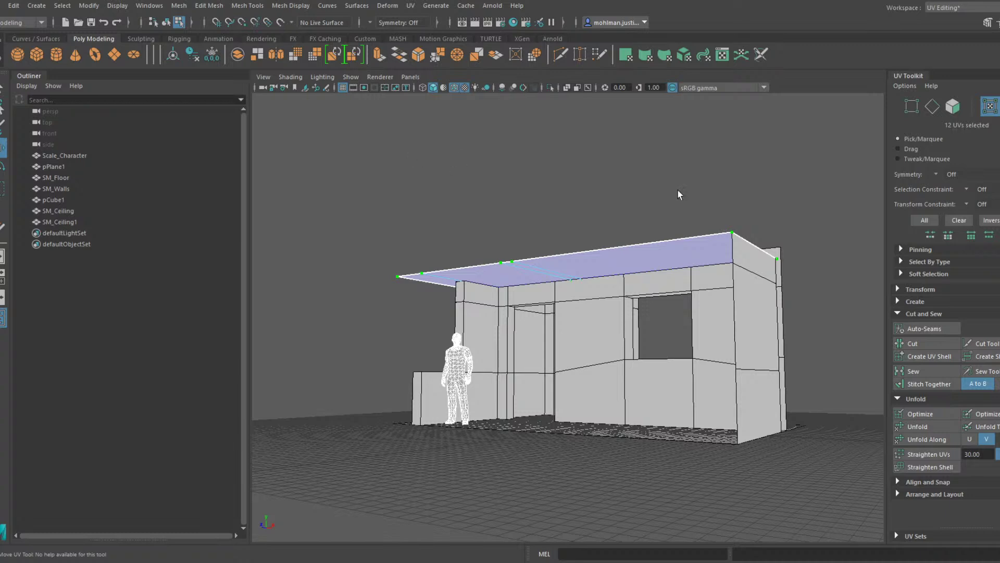
# Select all UVs of SM_Walls and get their texel density in the Transform settings
pyautogui.click(920, 289)
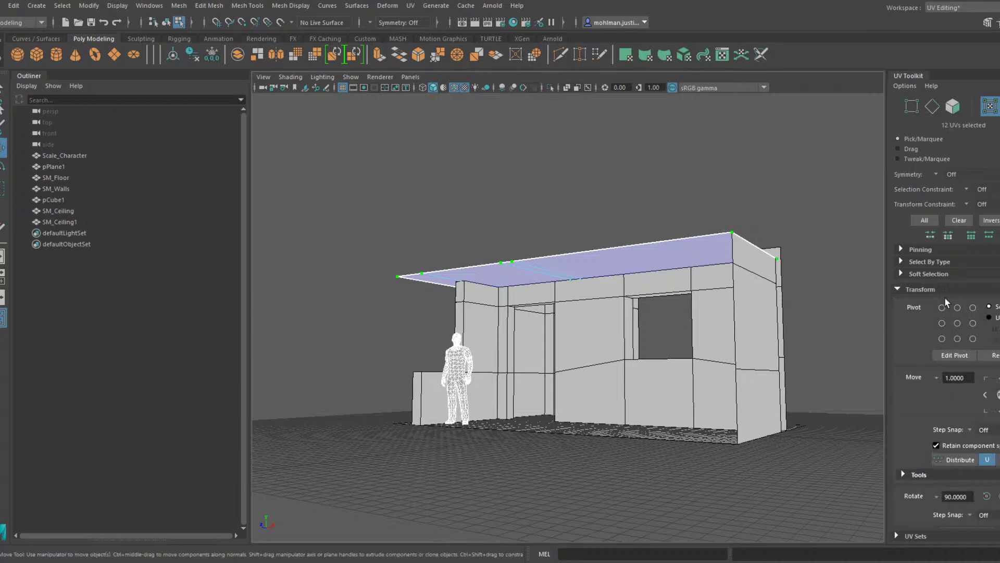
pyautogui.scroll(-4, 938, 313)
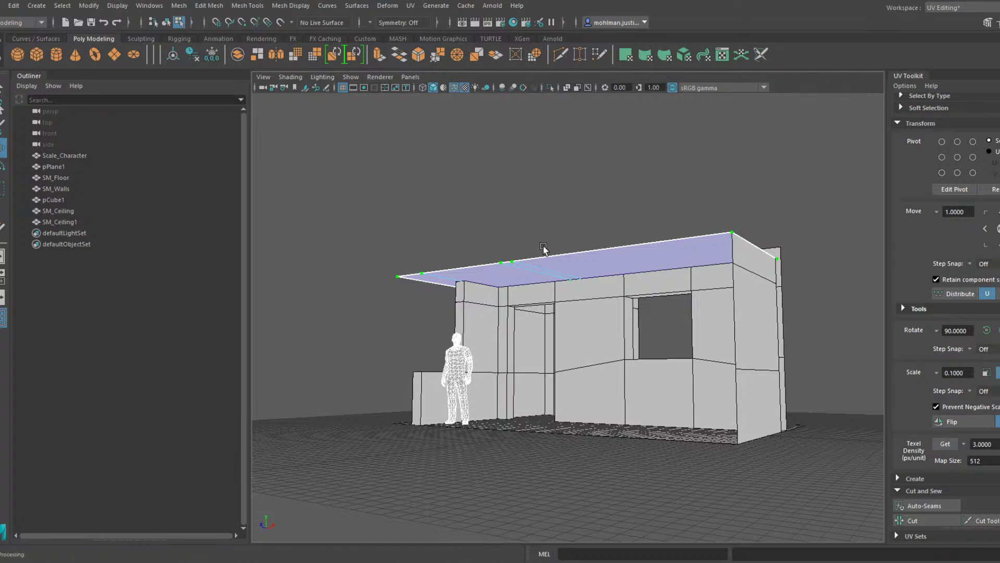
pyautogui.doubleClick(589, 290)
pyautogui.press('F8')
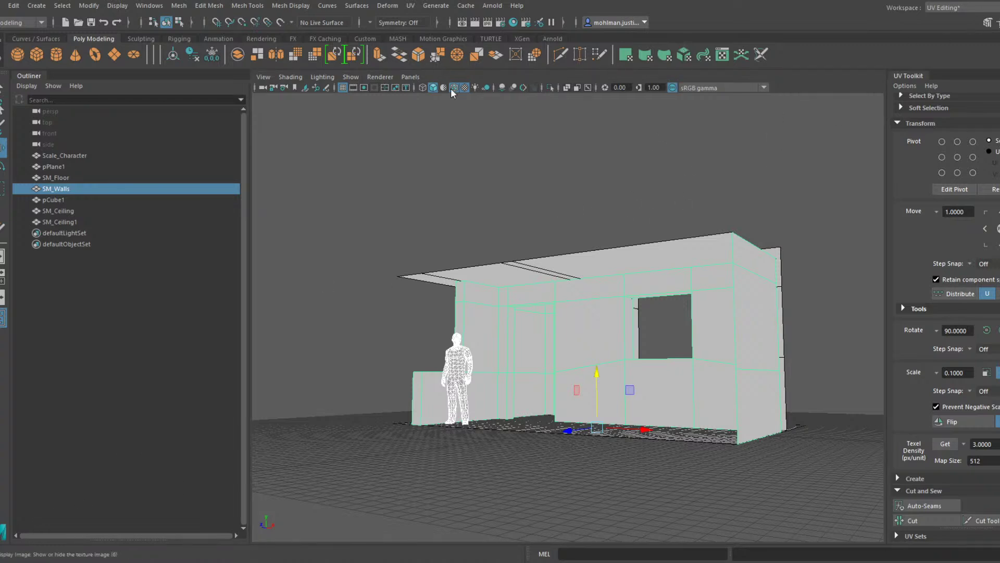
pyautogui.rightClick(719, 288)
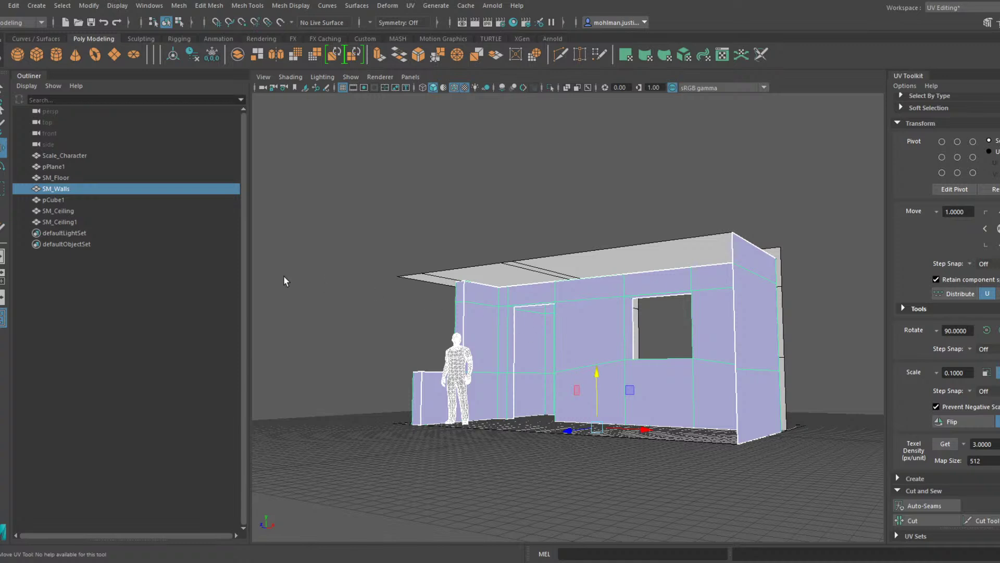
pyautogui.hotkey('ctrl', 'F12')
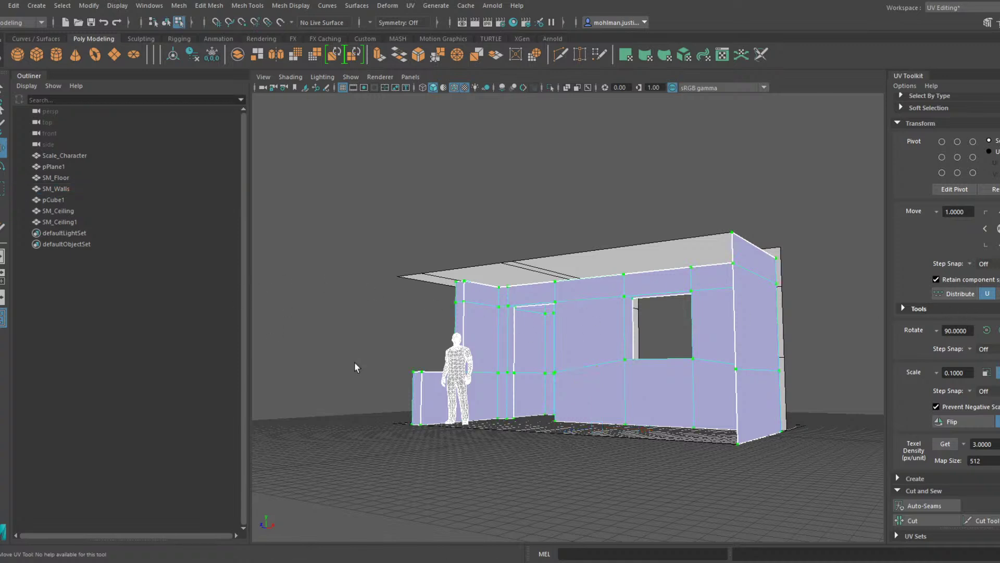
pyautogui.click(946, 444)
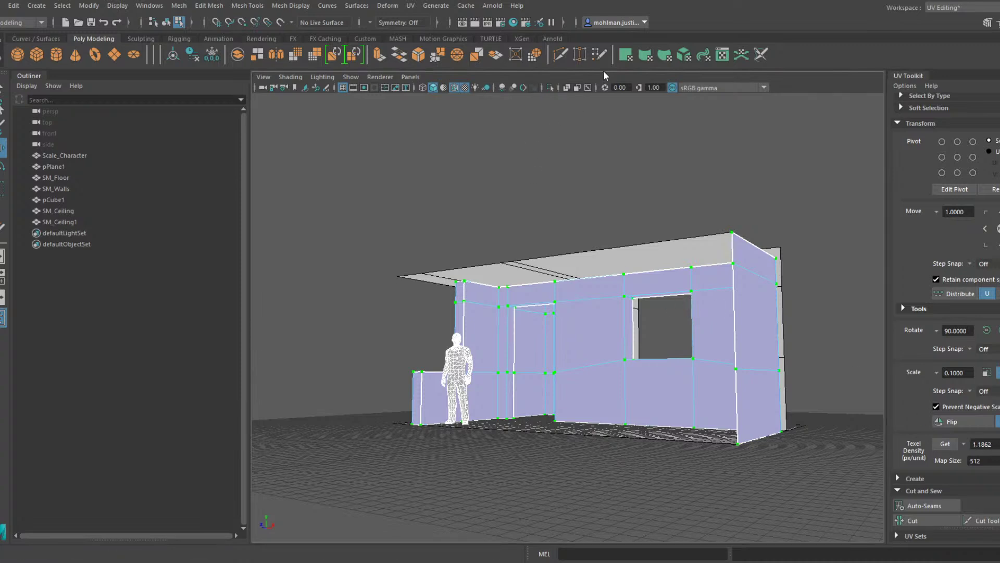
# Select all UVs of SM_Ceiling and adjust their scale and placement to suit the walls
pyautogui.click(623, 250)
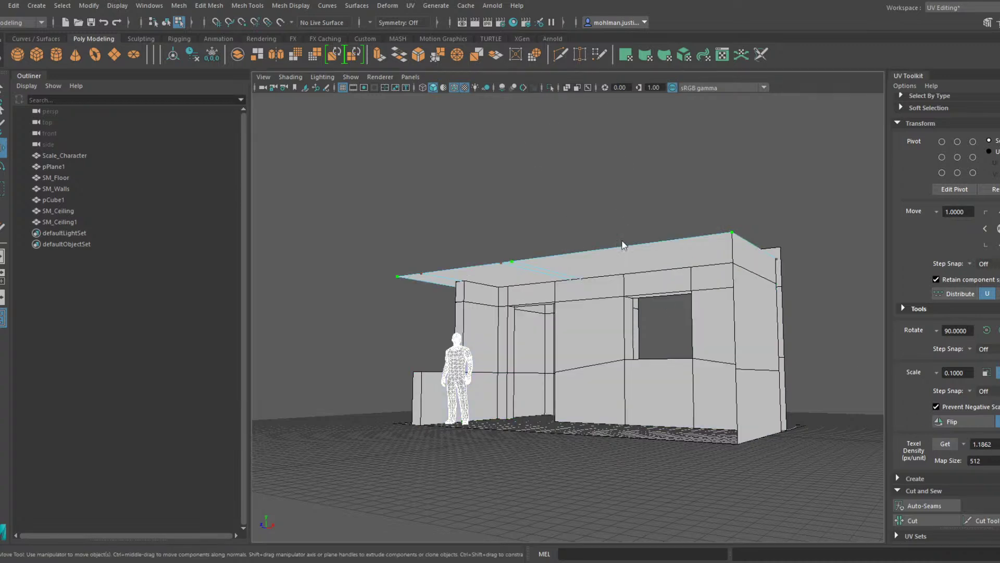
pyautogui.press('F8')
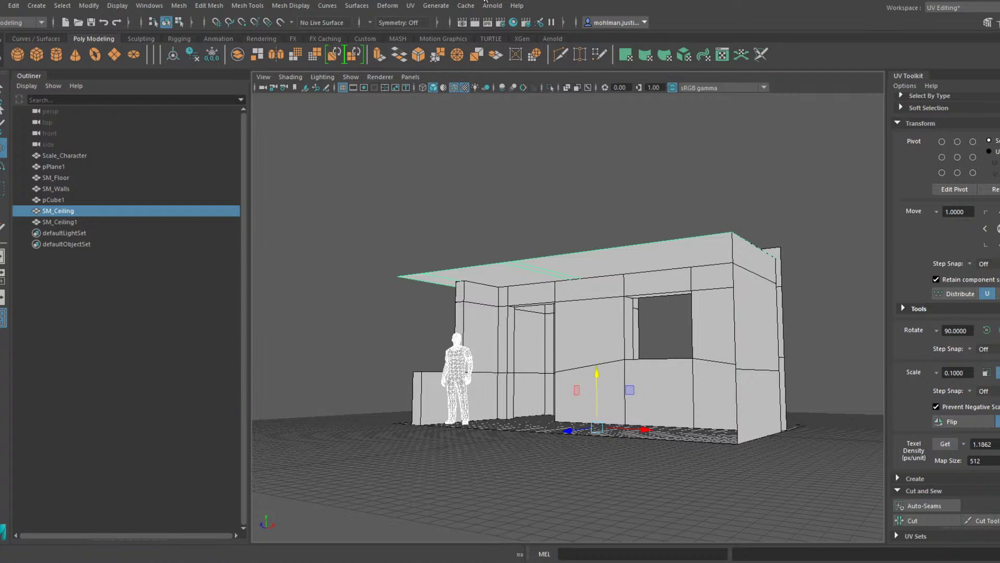
pyautogui.click(441, 25)
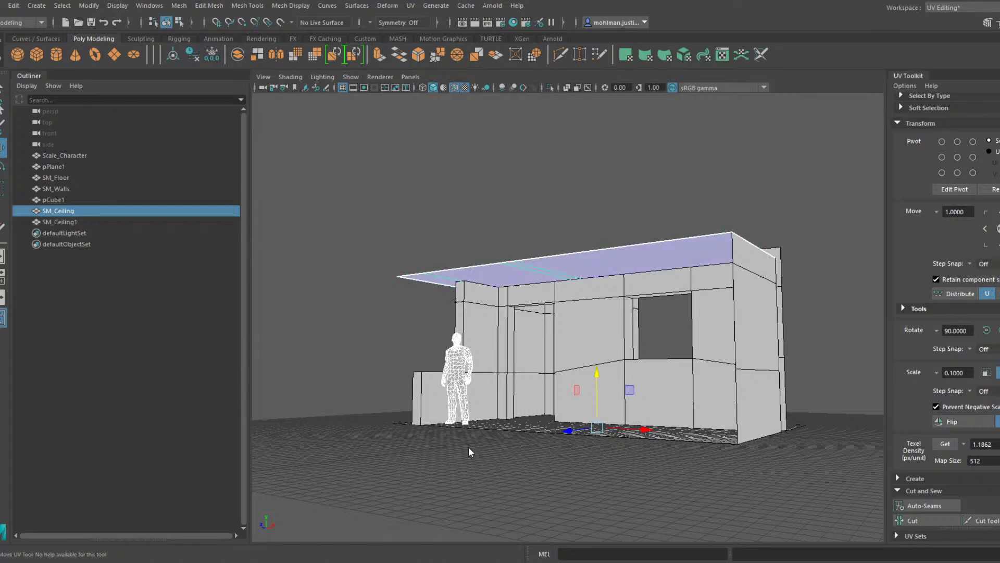
pyautogui.hotkey('ctrl', 'F12')
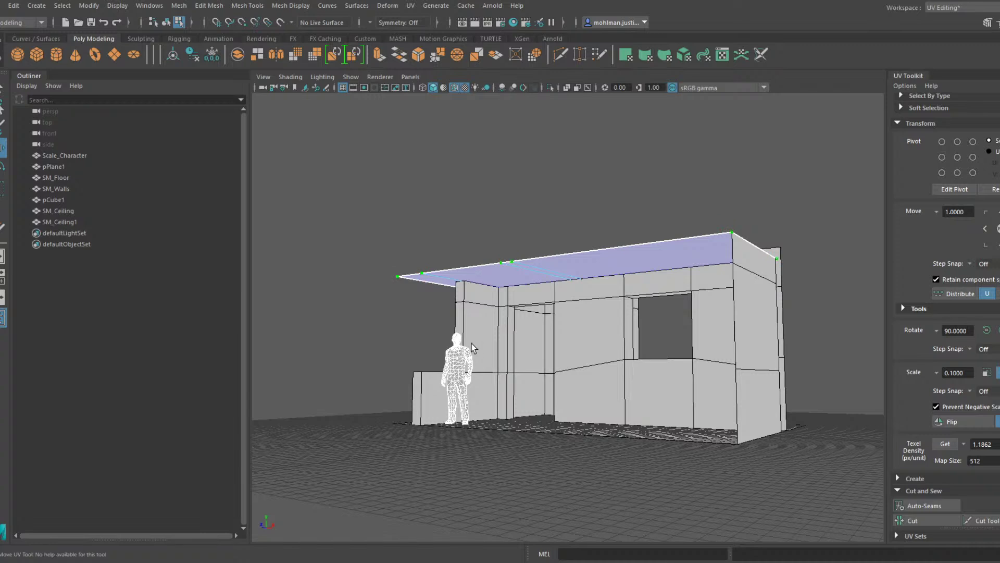
pyautogui.press('r')
pyautogui.press('w')
pyautogui.press('r')
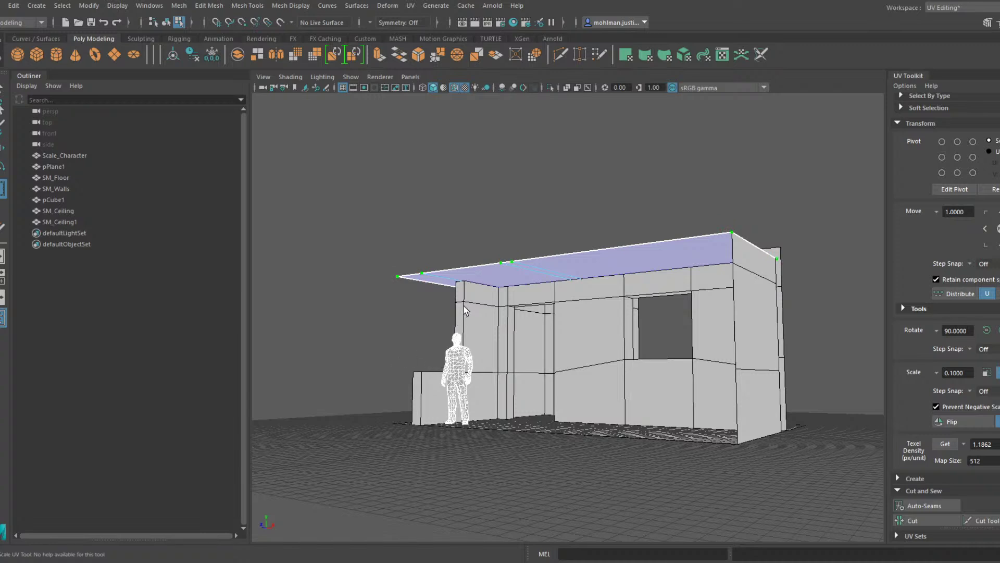
# Select SM_Walls and switch to edge selection with the outer side of the back wall in view
pyautogui.moveTo(700, 258); pyautogui.dragTo(703, 224, button='right')
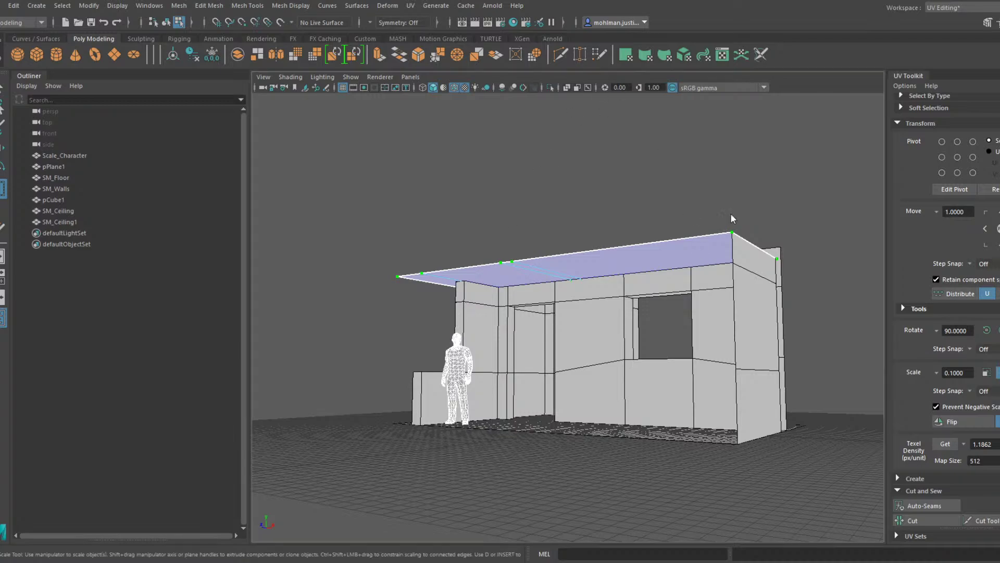
pyautogui.click(744, 239)
pyautogui.keyDown('alt'); pyautogui.moveTo(744, 208); pyautogui.dragTo(676, 210); pyautogui.keyUp('alt')
pyautogui.keyDown('alt'); pyautogui.moveTo(677, 211); pyautogui.dragTo(761, 172, button='middle'); pyautogui.keyUp('alt')
pyautogui.keyDown('alt'); pyautogui.moveTo(761, 171); pyautogui.dragTo(686, 259); pyautogui.keyUp('alt')
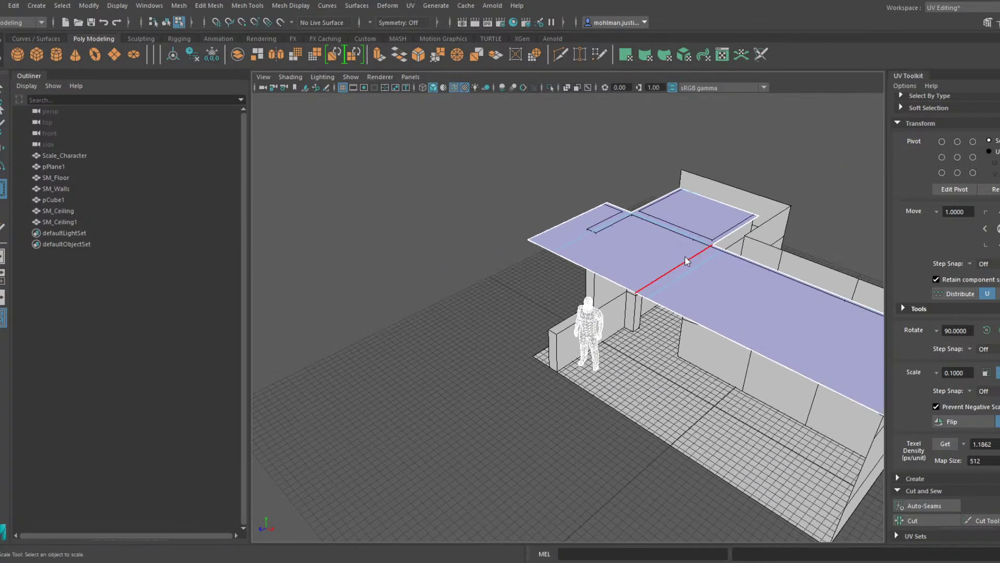
pyautogui.moveTo(686, 259); pyautogui.dragTo(730, 216, button='right')
pyautogui.keyDown('alt'); pyautogui.moveTo(711, 224); pyautogui.dragTo(732, 255); pyautogui.keyUp('alt')
pyautogui.click(697, 224)
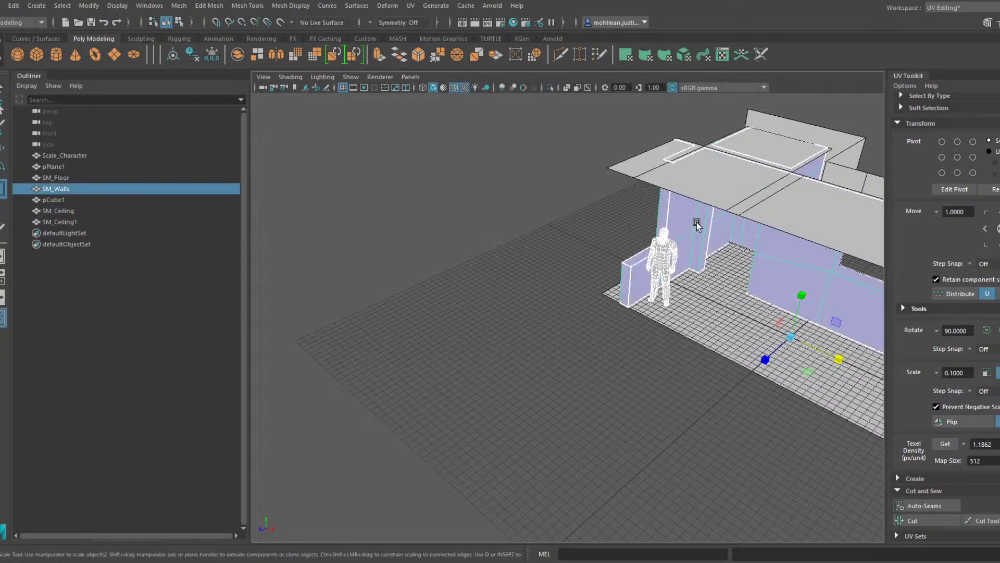
pyautogui.click(712, 318)
pyautogui.keyDown('alt'); pyautogui.moveTo(844, 289); pyautogui.dragTo(741, 268, button='middle'); pyautogui.keyUp('alt')
pyautogui.keyDown('alt'); pyautogui.moveTo(741, 268); pyautogui.dragTo(742, 264); pyautogui.keyUp('alt')
pyautogui.keyDown('alt'); pyautogui.moveTo(704, 182); pyautogui.dragTo(620, 221); pyautogui.keyUp('alt')
pyautogui.click(643, 207)
pyautogui.press('F10')
pyautogui.keyDown('alt'); pyautogui.moveTo(761, 144); pyautogui.dragTo(672, 180); pyautogui.keyUp('alt')
# Extrude the three vertical edges at the back wall's free end outward, wrapping the corner and snapping to the existing vertices near the character's side
pyautogui.click(542, 334)
pyautogui.keyDown('shift'); pyautogui.click(547, 383); pyautogui.keyUp('shift')
pyautogui.keyDown('shift'); pyautogui.click(544, 436); pyautogui.keyUp('shift')
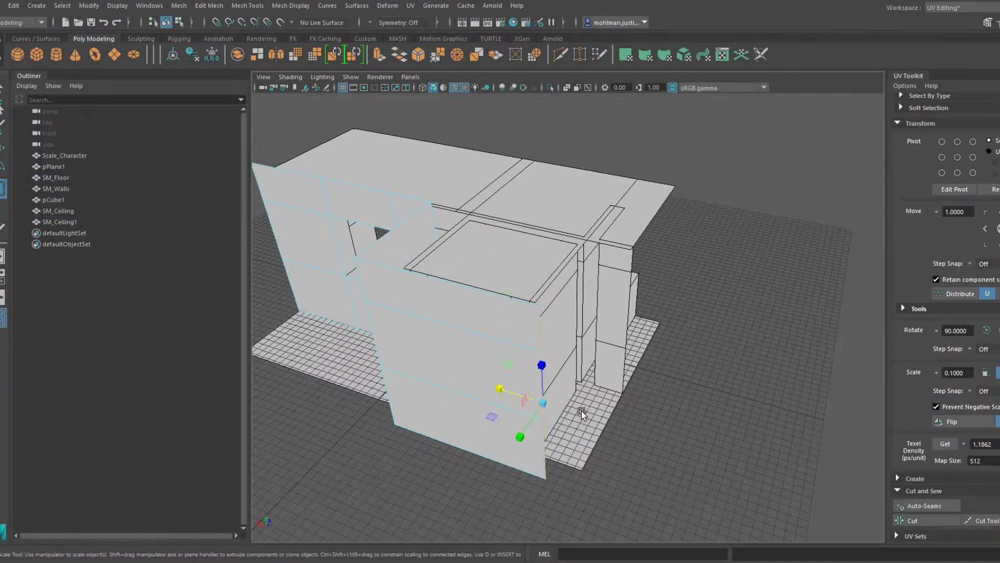
pyautogui.press('w')
pyautogui.keyDown('shift'); pyautogui.moveTo(502, 391); pyautogui.dragTo(636, 259); pyautogui.keyUp('shift')
pyautogui.press('v')
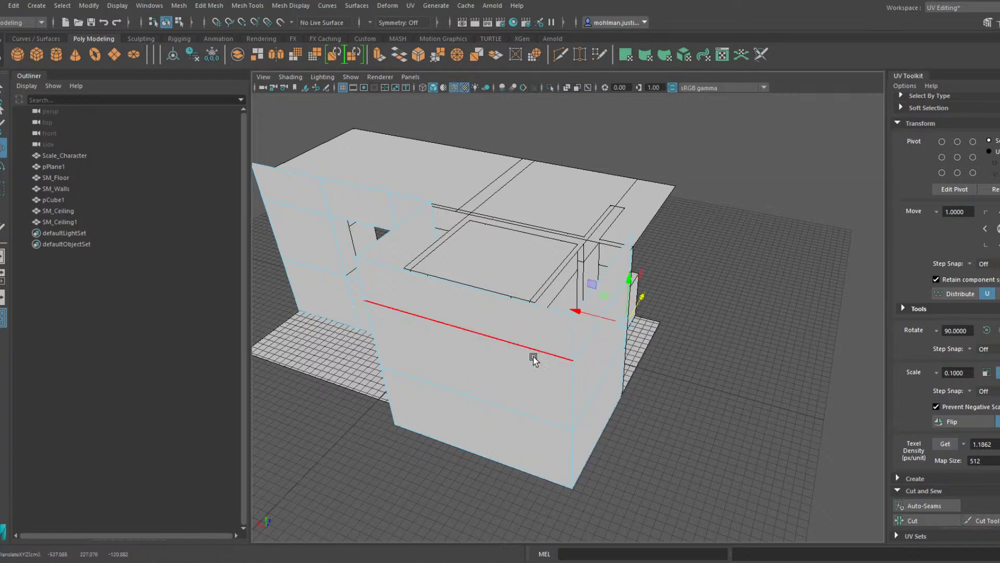
# Extrude the three vertical edges at the wall's opposite end past the corner and along the outside of the end wall
pyautogui.keyDown('alt'); pyautogui.moveTo(418, 347); pyautogui.dragTo(616, 365, button='middle'); pyautogui.keyUp('alt')
pyautogui.keyDown('alt'); pyautogui.moveTo(617, 366); pyautogui.dragTo(666, 353); pyautogui.keyUp('alt')
pyautogui.keyDown('alt'); pyautogui.moveTo(615, 250); pyautogui.dragTo(583, 303, button='middle'); pyautogui.keyUp('alt')
pyautogui.scroll(3, 581, 302)
pyautogui.click(555, 260)
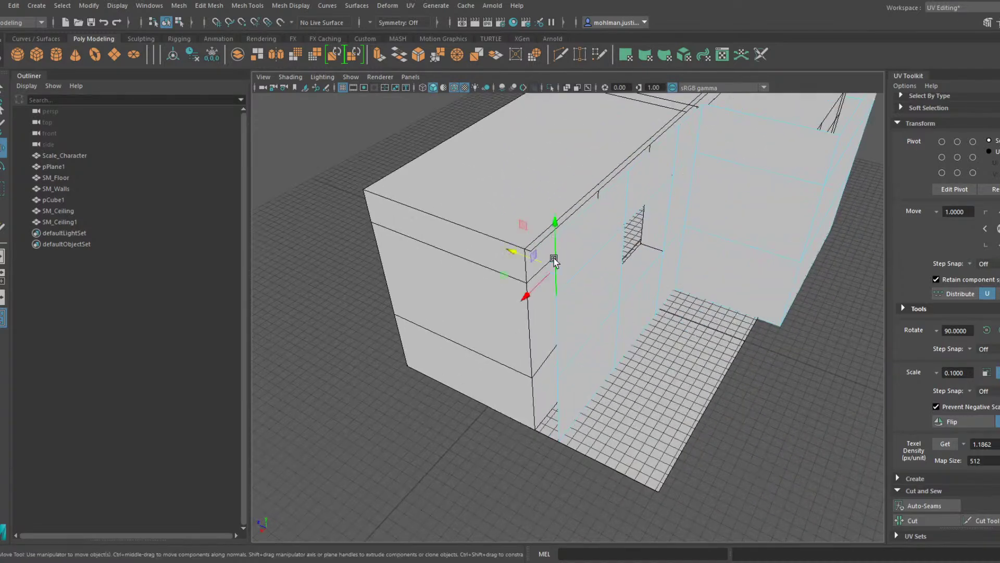
pyautogui.keyDown('shift'); pyautogui.click(558, 338); pyautogui.keyUp('shift')
pyautogui.keyDown('shift'); pyautogui.click(559, 406); pyautogui.keyUp('shift')
pyautogui.keyDown('shift'); pyautogui.moveTo(533, 381); pyautogui.dragTo(517, 396); pyautogui.keyUp('shift')
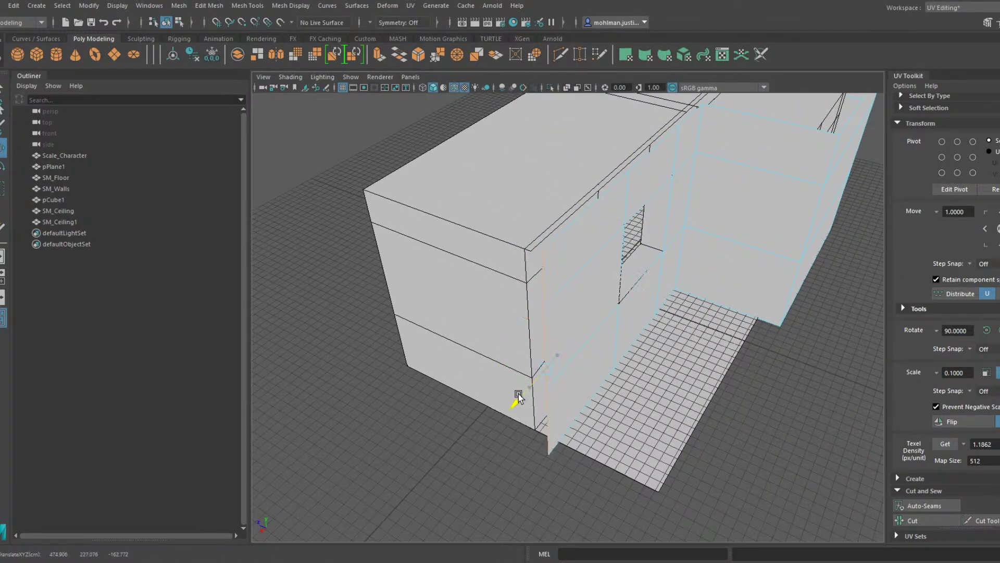
pyautogui.keyDown('shift'); pyautogui.moveTo(516, 358); pyautogui.dragTo(386, 225); pyautogui.keyUp('shift')
pyautogui.press('v')
# Extrude the front vertical edges of the new outer end wall inward and snap them to the inner wall to close its thickness
pyautogui.keyDown('alt'); pyautogui.moveTo(411, 313); pyautogui.dragTo(577, 319); pyautogui.keyUp('alt')
pyautogui.keyDown('shift'); pyautogui.moveTo(714, 425); pyautogui.dragTo(657, 308); pyautogui.keyUp('shift')
pyautogui.press('v')
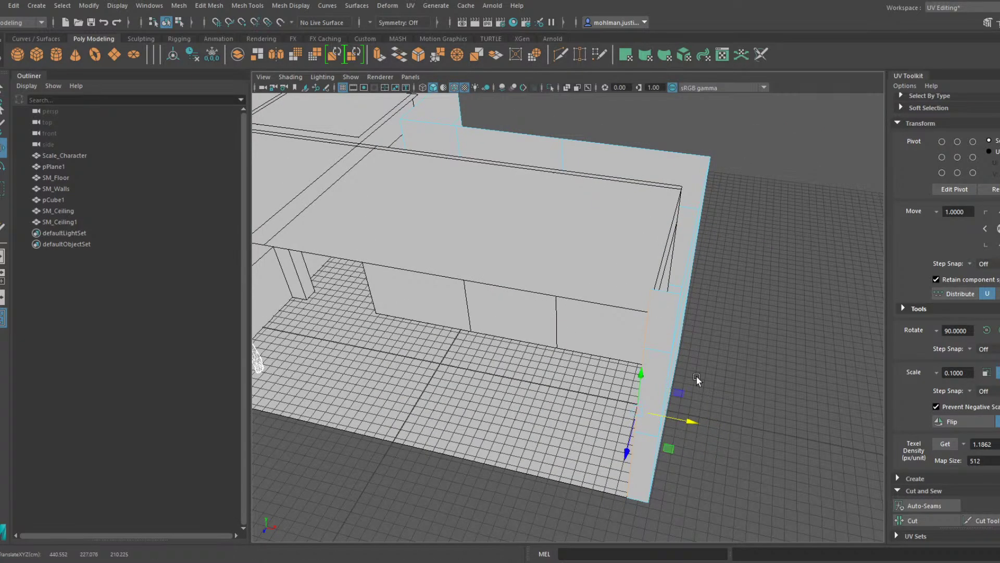
# Extrude the top edge of the outer walls across the projecting room section to form its flat roof
pyautogui.keyDown('alt'); pyautogui.moveTo(696, 377); pyautogui.dragTo(678, 354); pyautogui.keyUp('alt')
pyautogui.click(745, 319)
pyautogui.keyDown('alt'); pyautogui.moveTo(750, 304); pyautogui.dragTo(726, 324); pyautogui.keyUp('alt')
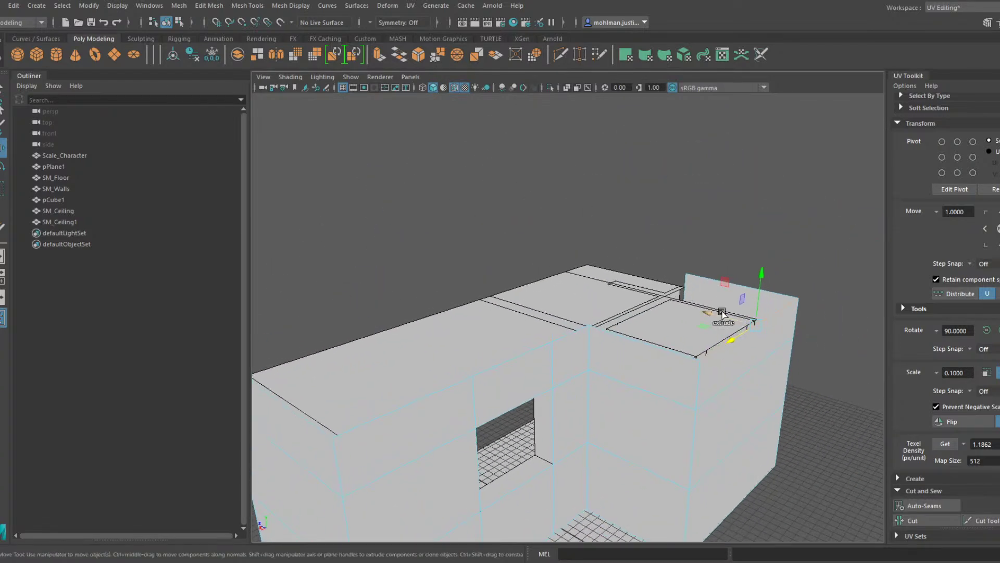
pyautogui.hotkey('ctrl', 'z')
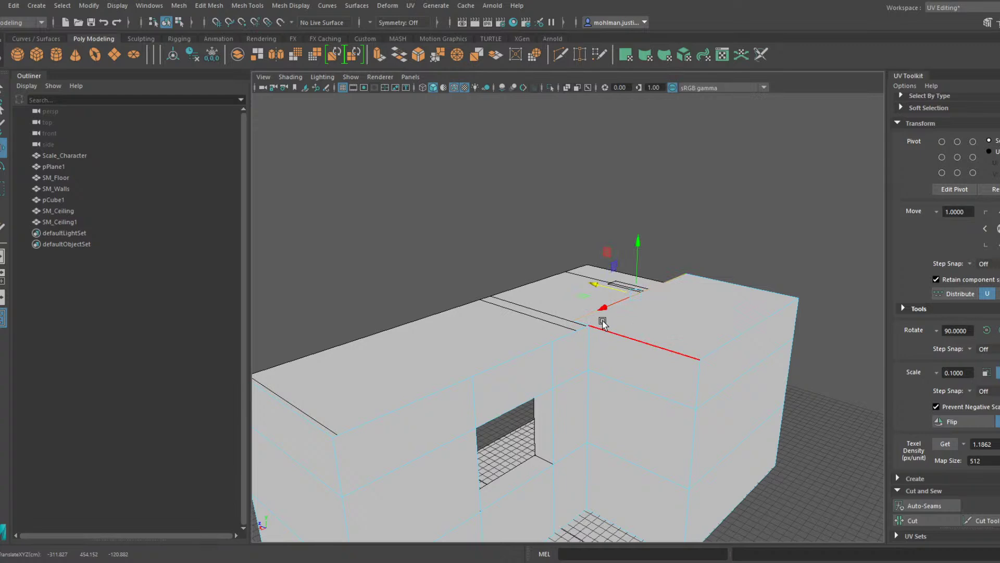
pyautogui.keyDown('alt'); pyautogui.moveTo(569, 348); pyautogui.dragTo(672, 331); pyautogui.keyUp('alt')
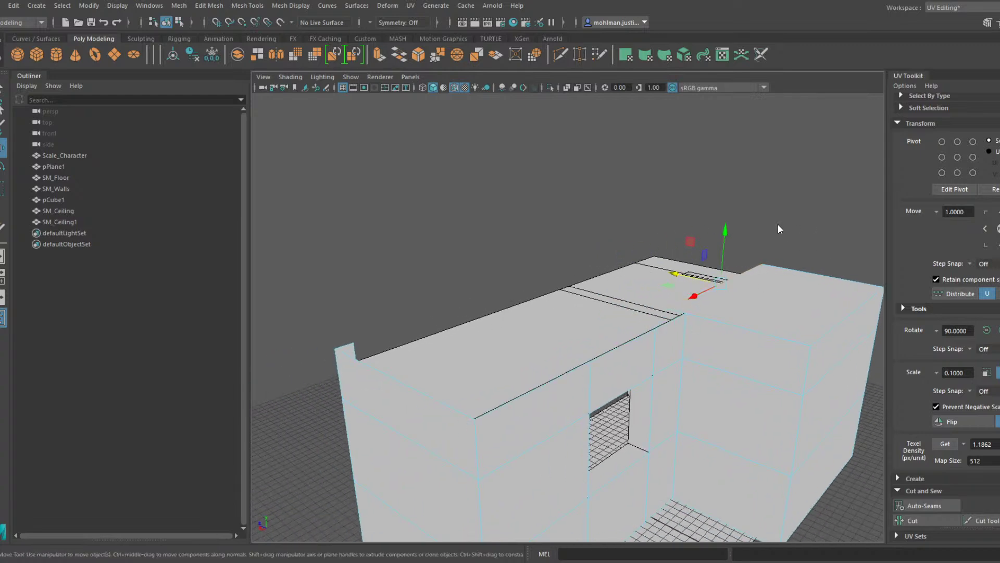
# Move the new roof's inner corner vertex onto the wall corner with point snapping
pyautogui.moveTo(776, 226); pyautogui.dragTo(734, 230, button='right')
pyautogui.click(669, 309)
pyautogui.moveTo(669, 310); pyautogui.dragTo(682, 312)
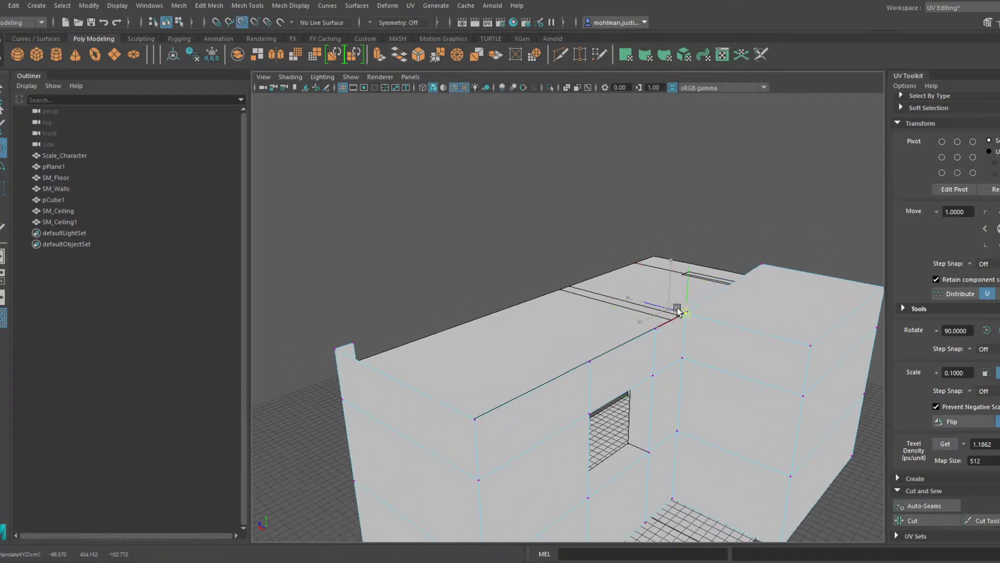
# Extrude the top edges of the long back wall across the ceiling, flatten them by scaling, and snap them to the front roof line
pyautogui.moveTo(760, 188); pyautogui.dragTo(759, 159, button='right')
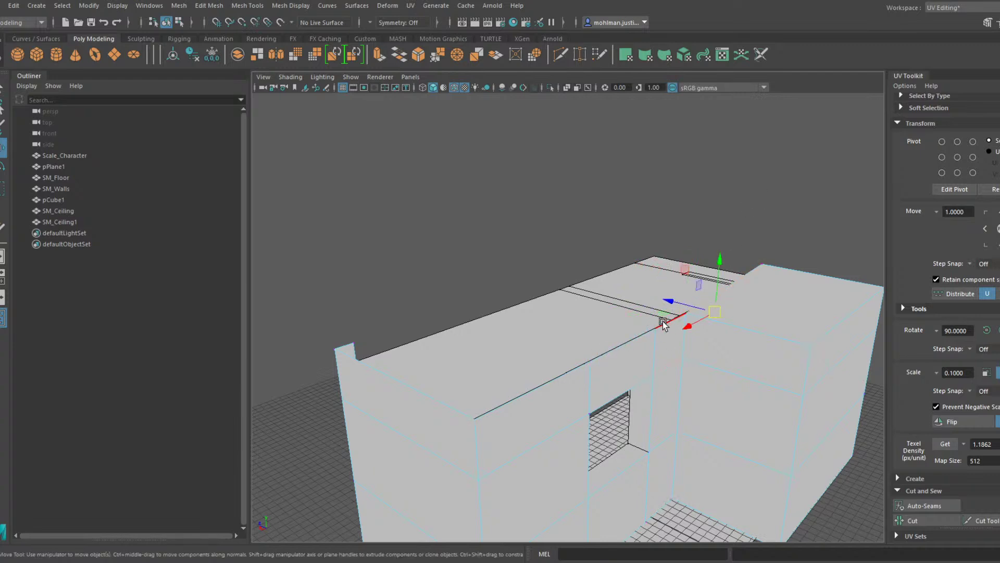
pyautogui.click(744, 270)
pyautogui.click(672, 327)
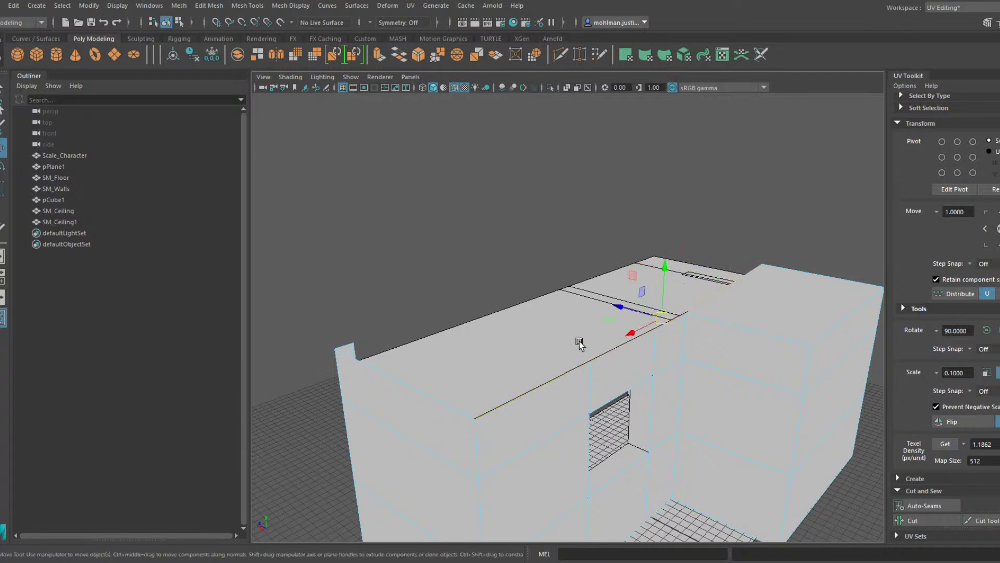
pyautogui.moveTo(628, 310); pyautogui.dragTo(577, 327)
pyautogui.keyDown('alt'); pyautogui.moveTo(469, 297); pyautogui.dragTo(526, 252); pyautogui.keyUp('alt')
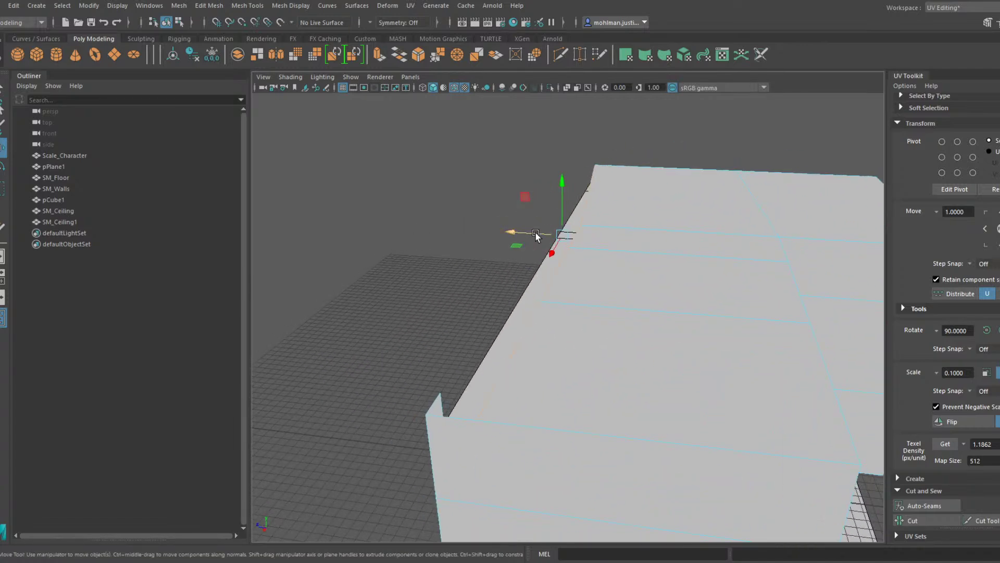
pyautogui.press('r')
pyautogui.moveTo(610, 237); pyautogui.dragTo(453, 362)
pyautogui.press('w')
pyautogui.press('v')
pyautogui.keyDown('alt'); pyautogui.moveTo(505, 335); pyautogui.dragTo(726, 313); pyautogui.keyUp('alt')
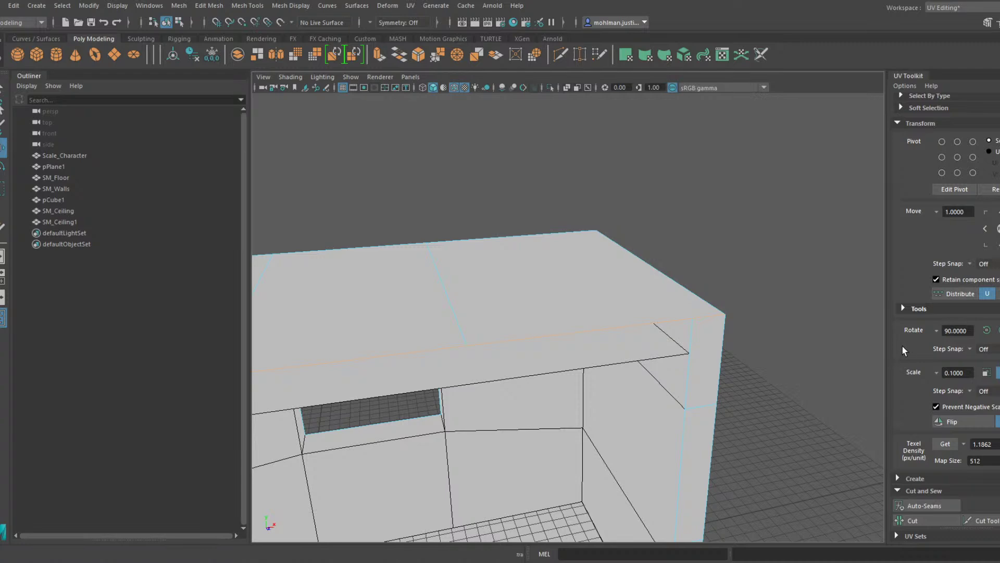
# Switch the workspace to Maya Classic
pyautogui.scroll(-5, 903, 350)
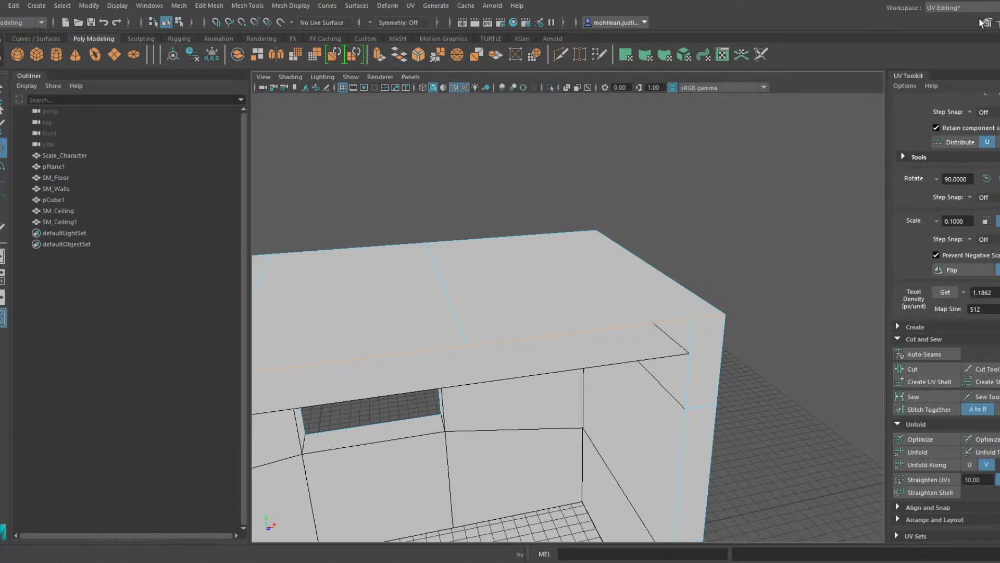
pyautogui.click(962, 8)
pyautogui.click(968, 17)
pyautogui.click(930, 402)
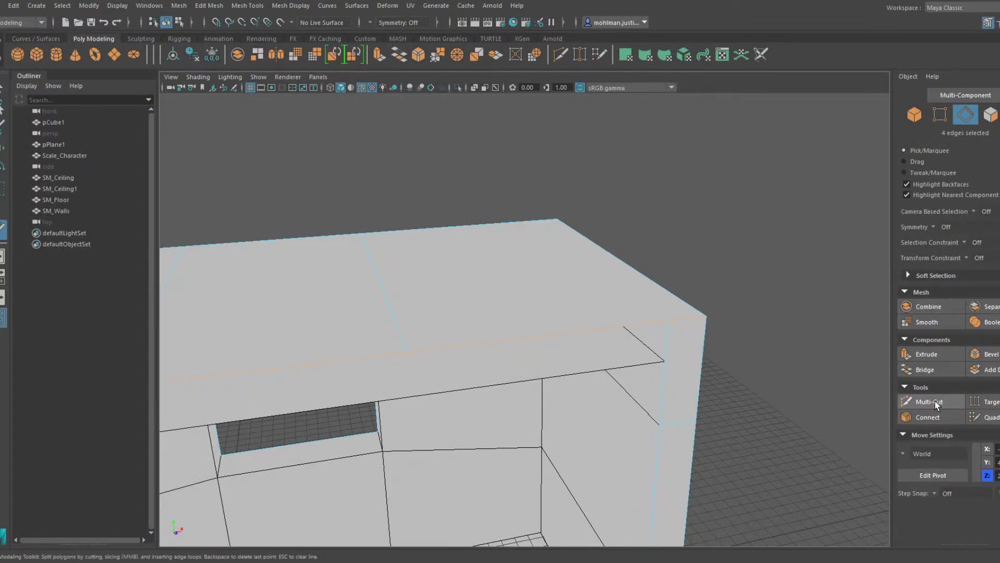
pyautogui.click(557, 219)
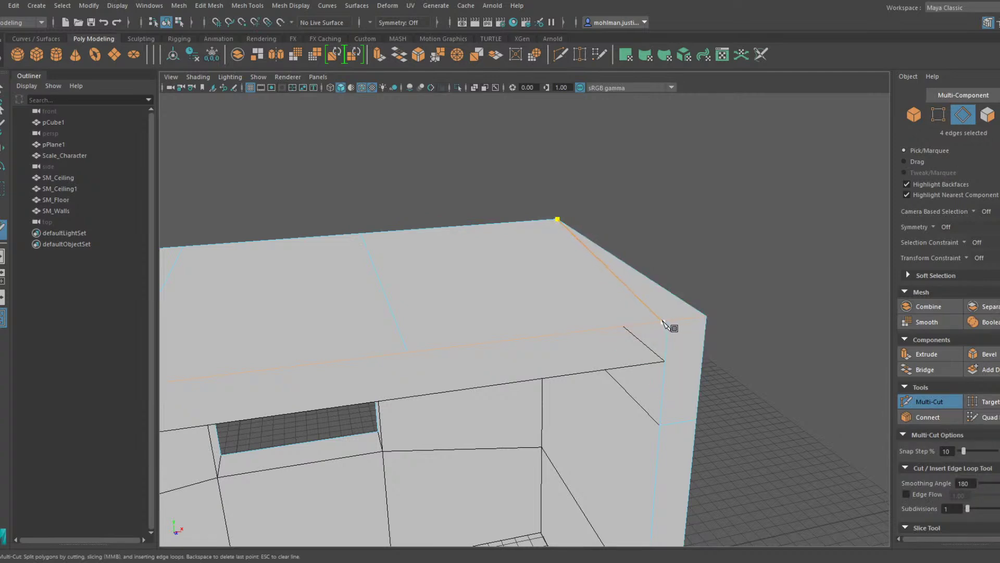
pyautogui.press('w')
pyautogui.moveTo(680, 227); pyautogui.dragTo(657, 335, button='right')
pyautogui.keyDown('alt'); pyautogui.moveTo(689, 202); pyautogui.dragTo(685, 201); pyautogui.keyUp('alt')
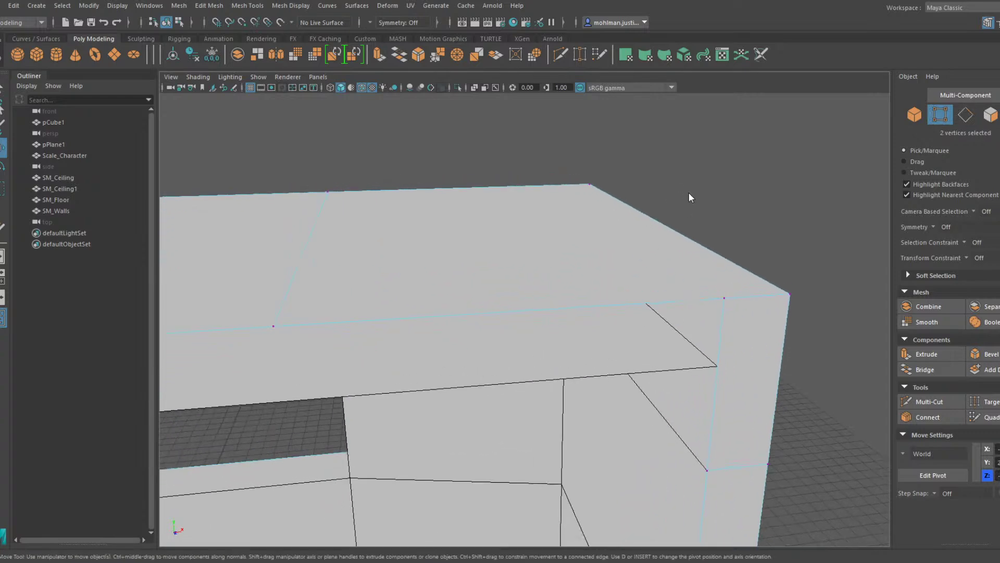
# Cut a new edge across the roof of SM_Ceiling1 near its end wall with Multi-Cut, from back edge to front edge
pyautogui.press('F8')
pyautogui.click(927, 402)
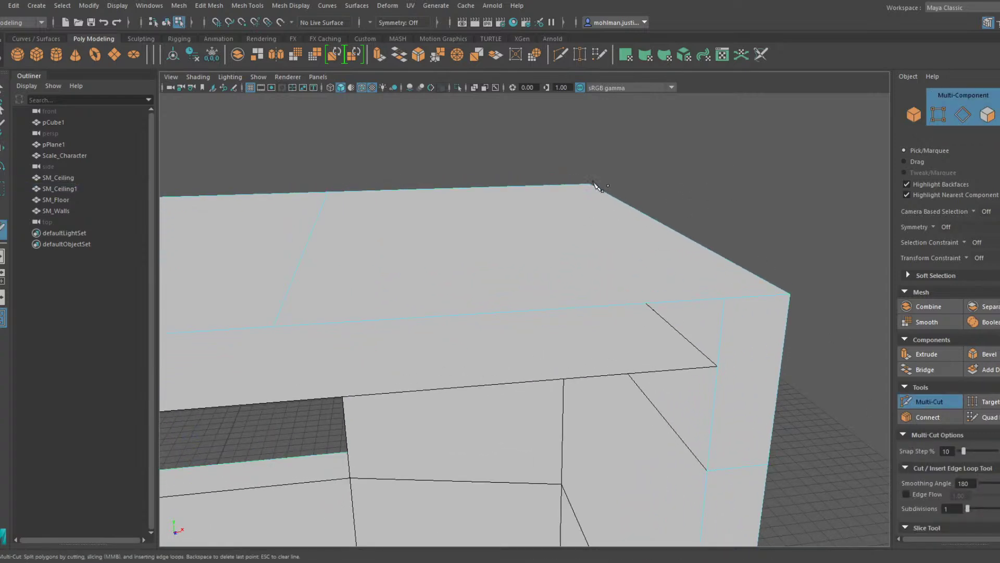
pyautogui.click(563, 185)
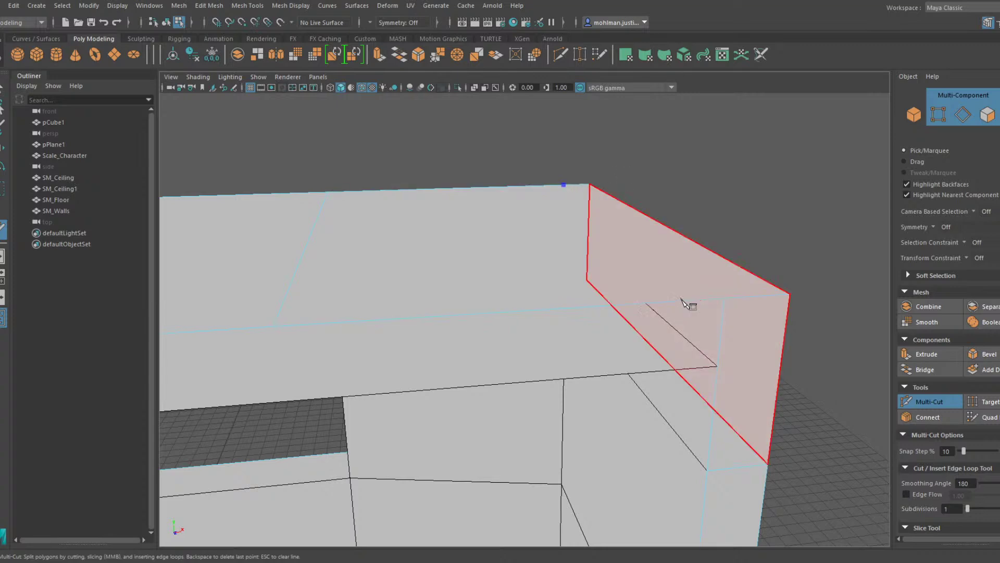
pyautogui.keyDown('alt'); pyautogui.moveTo(688, 303); pyautogui.dragTo(680, 357); pyautogui.keyUp('alt')
pyautogui.click(657, 375)
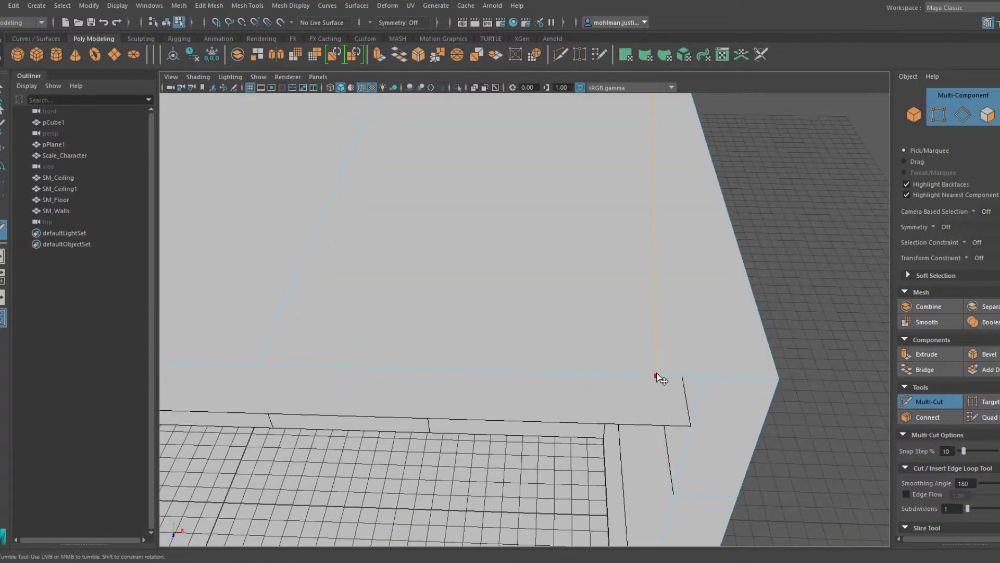
pyautogui.press('Return')
pyautogui.press('w')
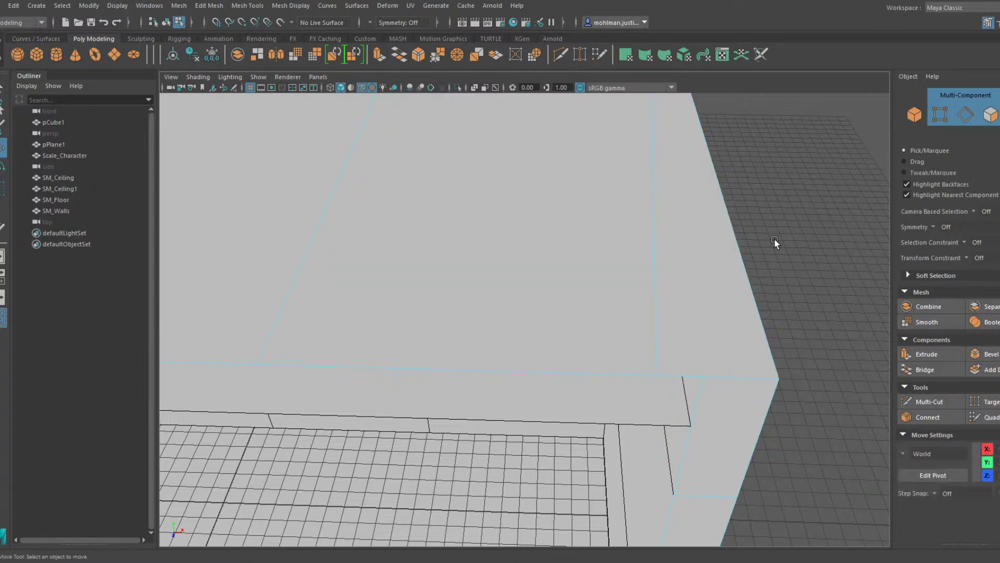
# Move the new roof edge's front vertex onto the inner wall corner and its back vertex onto the outer back corner
pyautogui.press('F9')
pyautogui.click(657, 375)
pyautogui.moveTo(658, 374); pyautogui.dragTo(703, 376)
pyautogui.keyDown('alt'); pyautogui.moveTo(646, 207); pyautogui.dragTo(657, 317); pyautogui.keyUp('alt')
pyautogui.click(657, 211)
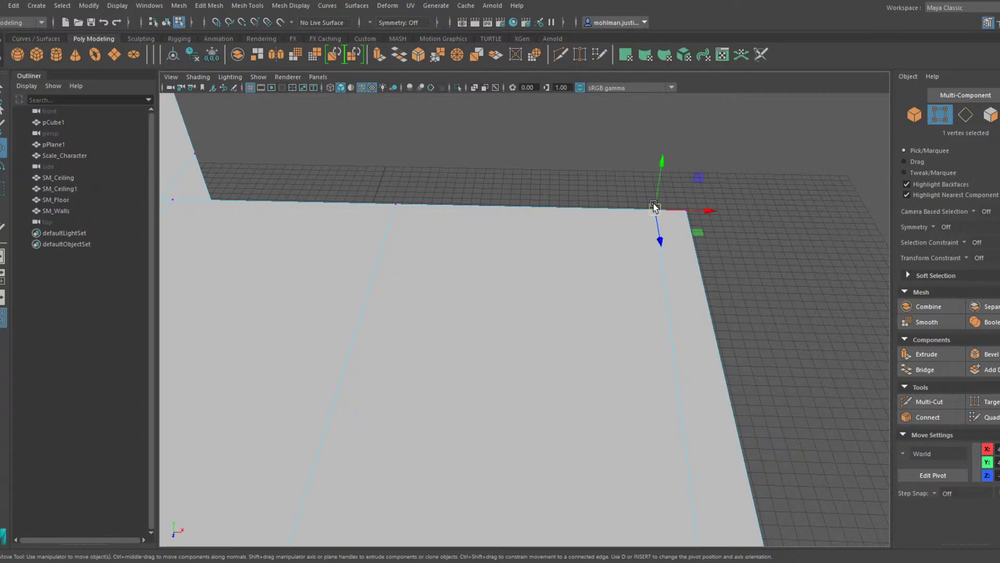
pyautogui.moveTo(658, 211); pyautogui.dragTo(687, 211)
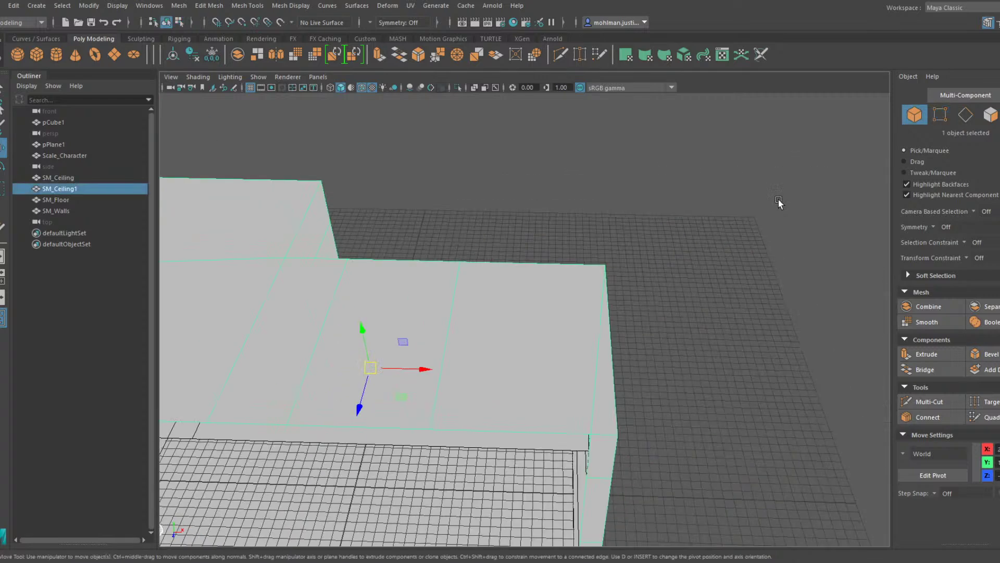
# Merge all overlapping vertices of SM_Ceiling1 with a distance threshold of 0.01 and return to object selection
pyautogui.keyDown('alt'); pyautogui.moveTo(779, 202); pyautogui.dragTo(721, 313); pyautogui.keyUp('alt')
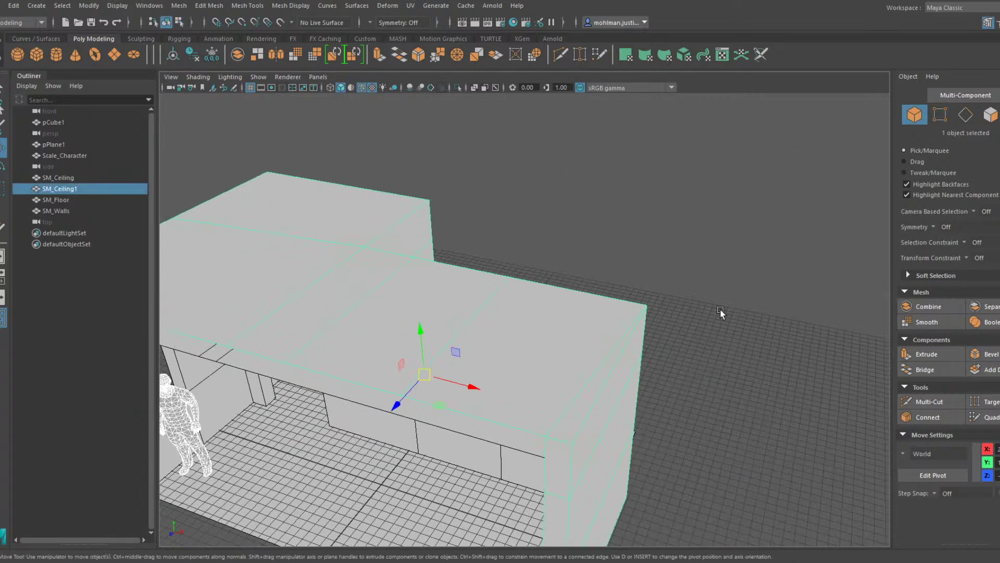
pyautogui.click(248, 121)
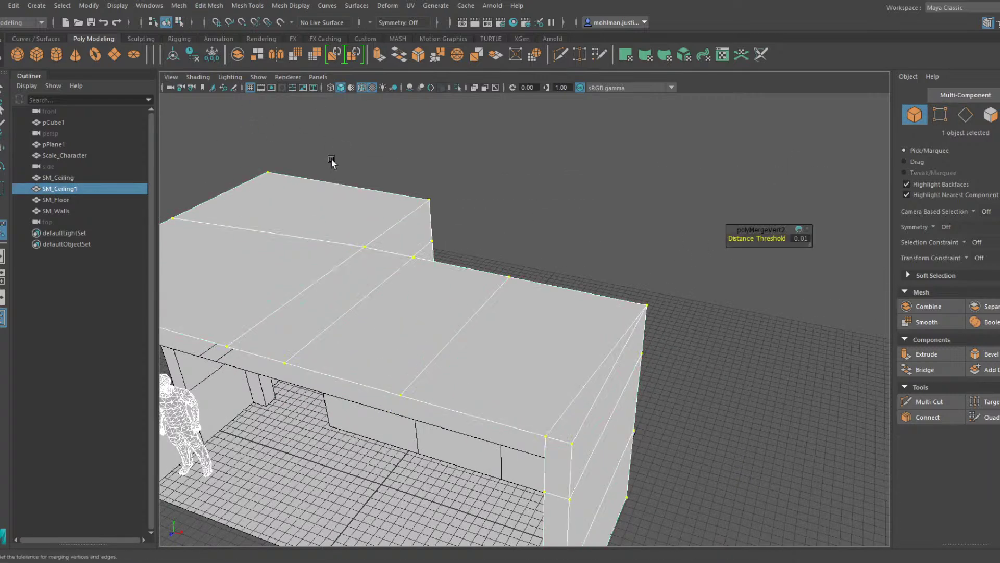
pyautogui.click(493, 179)
pyautogui.scroll(-4, 494, 179)
pyautogui.keyDown('alt'); pyautogui.moveTo(493, 180); pyautogui.dragTo(413, 265); pyautogui.keyUp('alt')
pyautogui.click(462, 275)
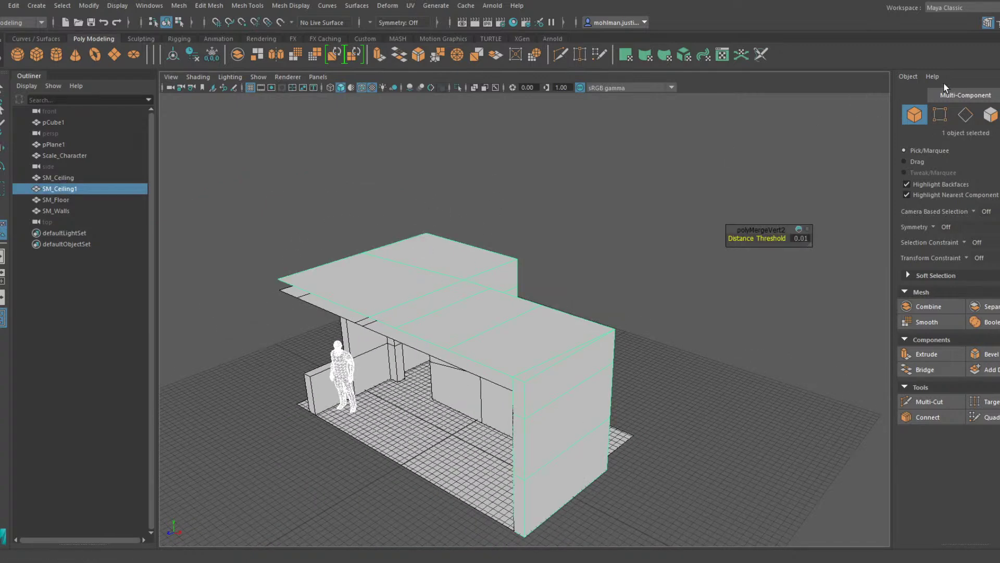
# Rename SM_Ceiling1 as SM_Box and delete its construction history
pyautogui.click(999, 23)
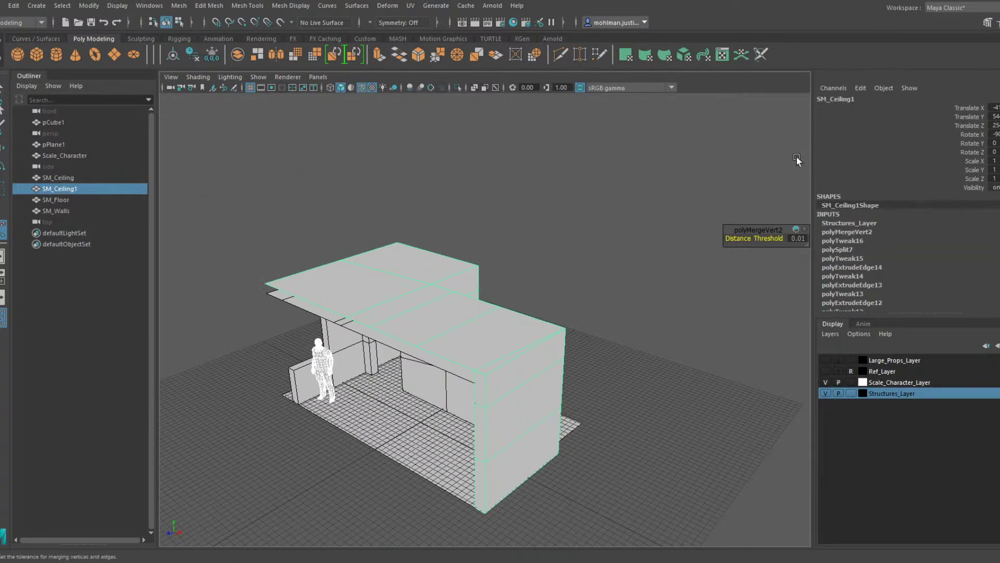
pyautogui.click(837, 99)
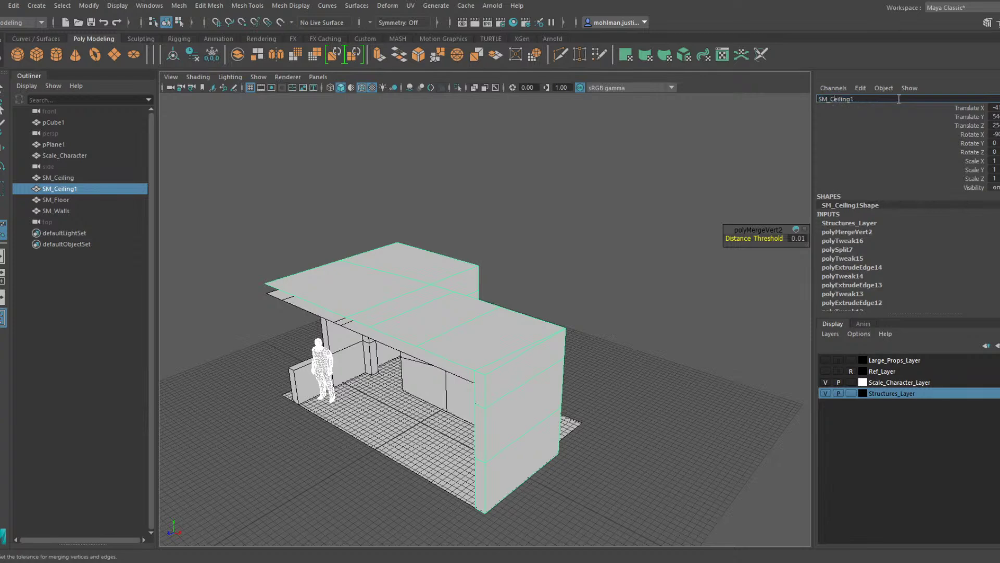
pyautogui.write('SM_Box')
pyautogui.press('Return')
pyautogui.hotkey('alt', 'shift', 'd')
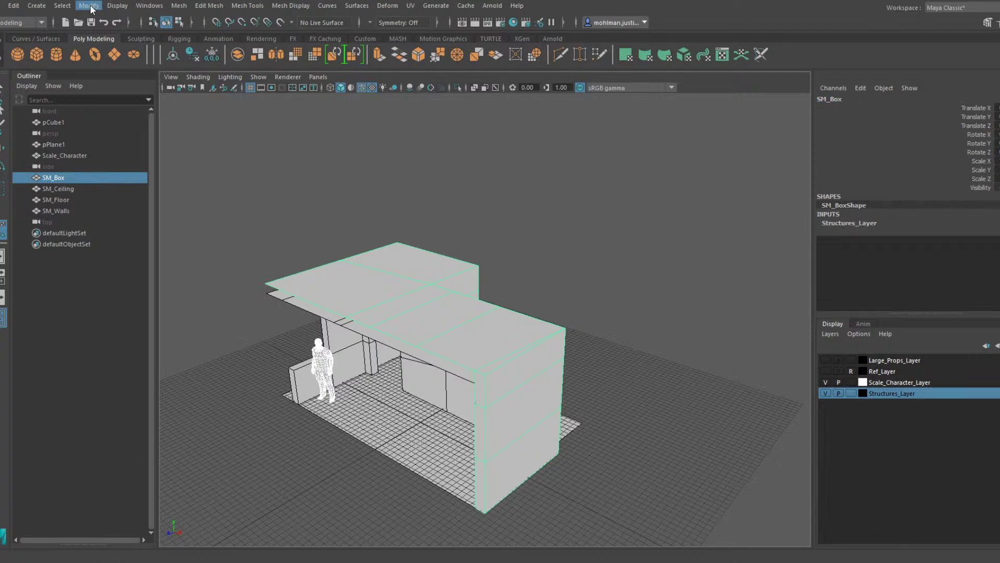
pyautogui.click(587, 233)
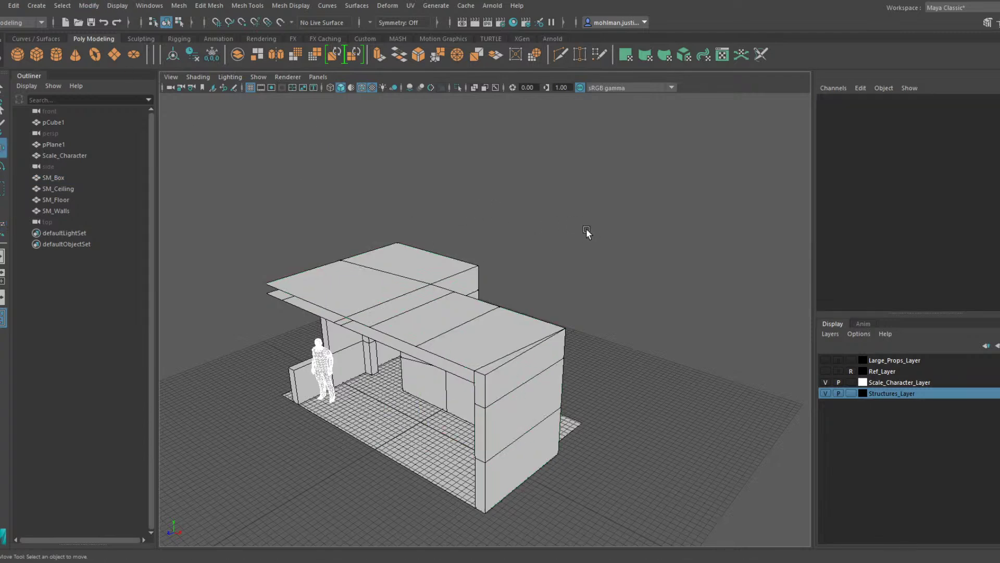
# Inspect the SM_Box shell from behind and from the open front of the room
pyautogui.keyDown('alt'); pyautogui.moveTo(587, 232); pyautogui.dragTo(661, 286); pyautogui.keyUp('alt')
pyautogui.click(497, 290)
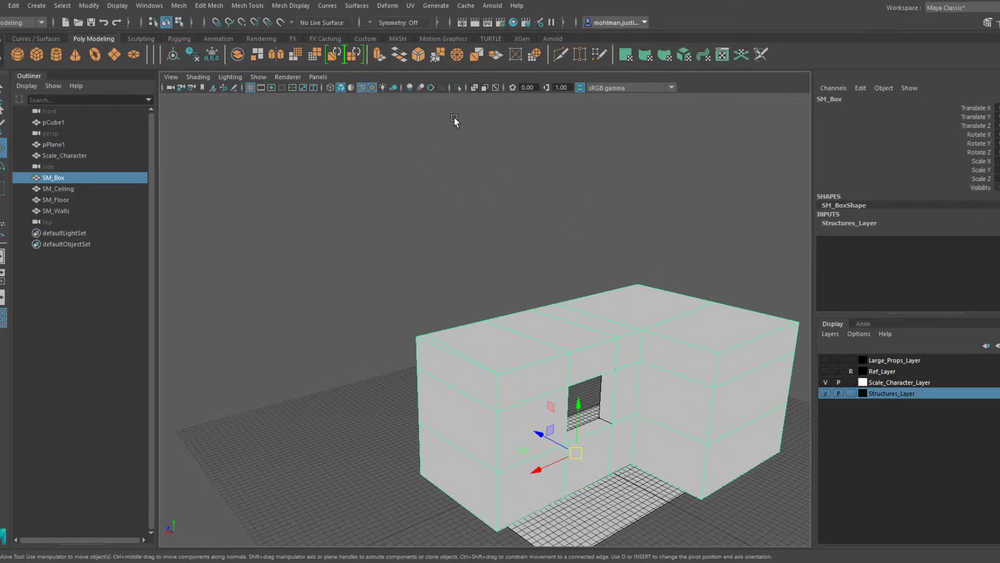
pyautogui.click(840, 100)
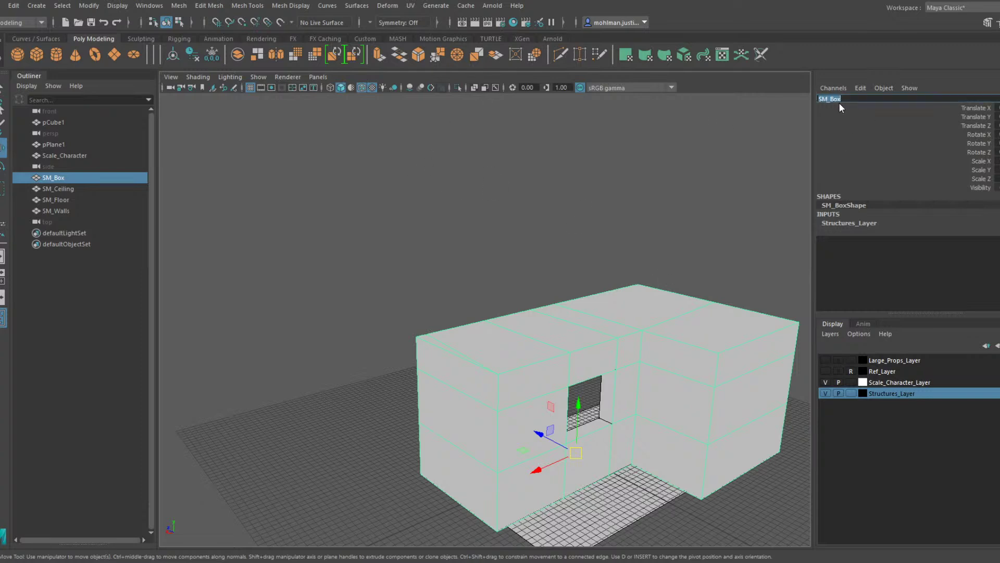
pyautogui.click(1, 6)
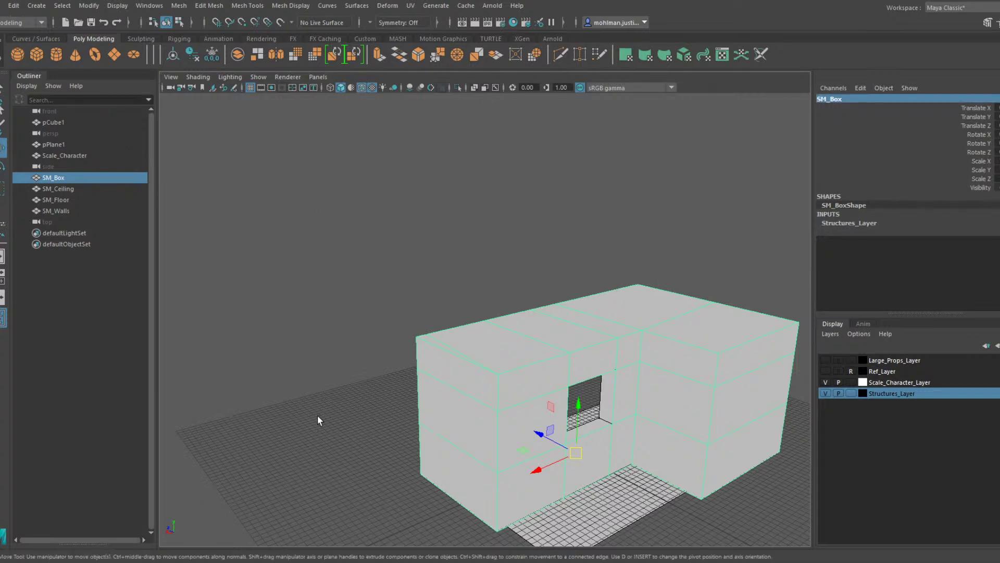
pyautogui.click(449, 483)
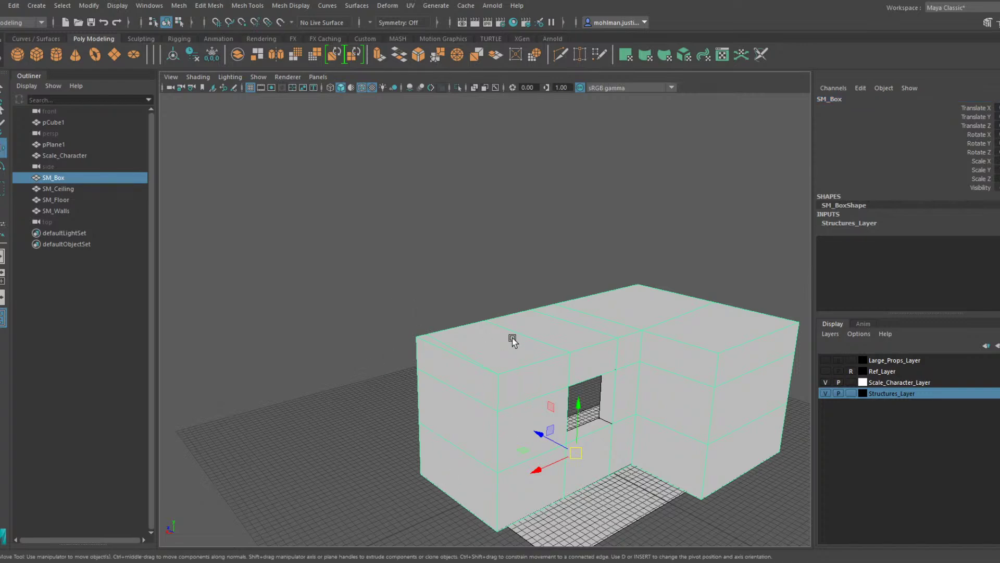
pyautogui.keyDown('alt'); pyautogui.moveTo(483, 339); pyautogui.dragTo(447, 307); pyautogui.keyUp('alt')
pyautogui.keyDown('alt'); pyautogui.moveTo(447, 307); pyautogui.dragTo(509, 285, button='middle'); pyautogui.keyUp('alt')
pyautogui.click(508, 285)
pyautogui.keyDown('alt'); pyautogui.moveTo(508, 285); pyautogui.dragTo(386, 302, button='right'); pyautogui.keyUp('alt')
pyautogui.moveTo(638, 425); pyautogui.dragTo(505, 239)
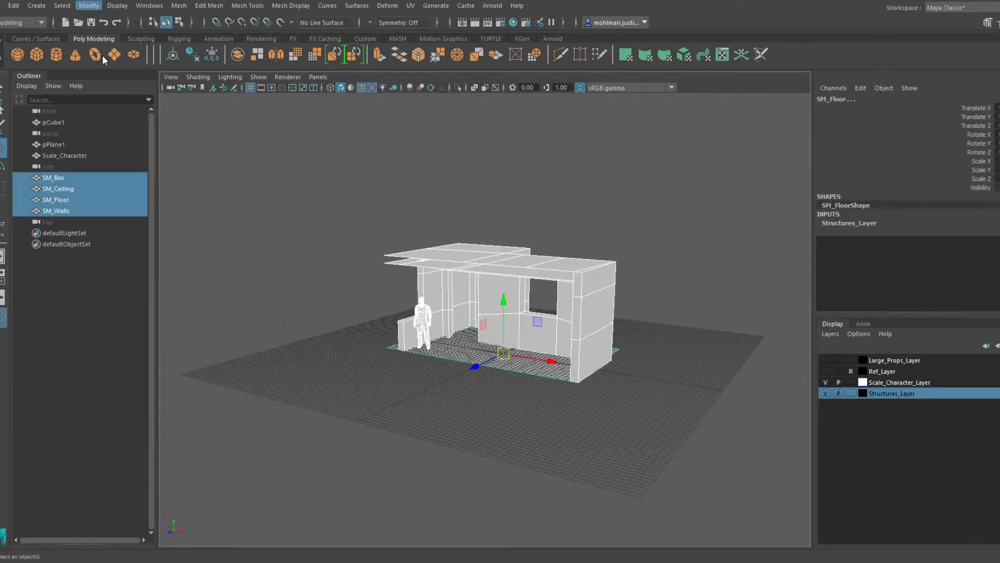
pyautogui.click(321, 182)
pyautogui.keyDown('alt'); pyautogui.moveTo(328, 261); pyautogui.dragTo(386, 279); pyautogui.keyUp('alt')
pyautogui.keyDown('alt'); pyautogui.moveTo(385, 279); pyautogui.dragTo(431, 284, button='right'); pyautogui.keyUp('alt')
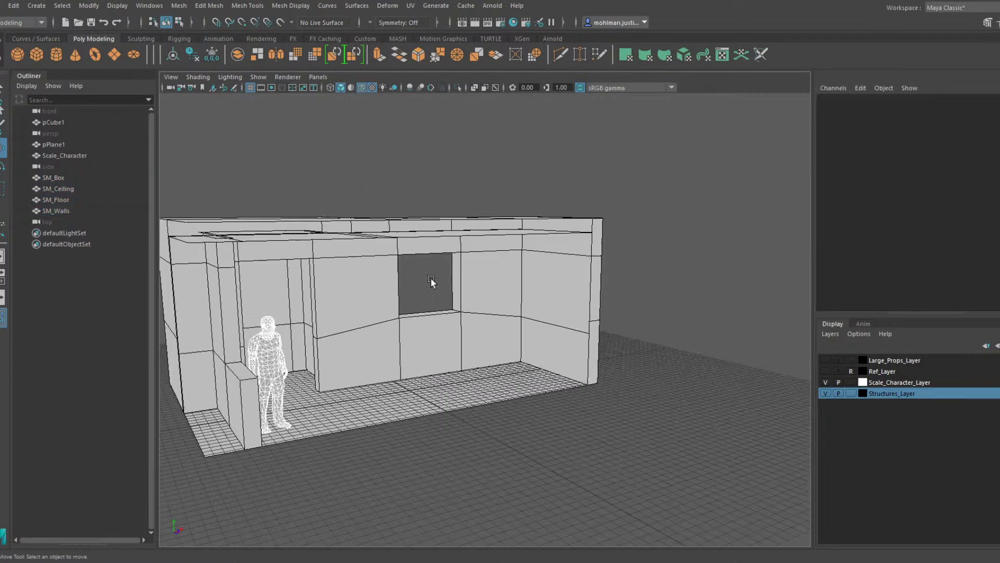
# Delete the construction history of the walls, ceiling, box and scale character, and check the inputs of SM_Ceiling and SM_Floor
pyautogui.click(438, 253)
pyautogui.click(503, 290)
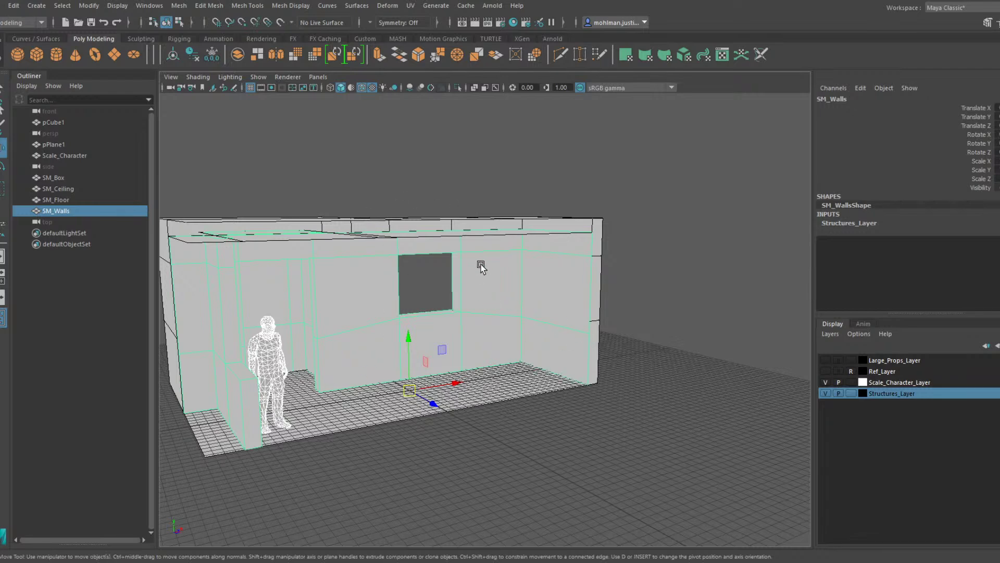
pyautogui.click(485, 235)
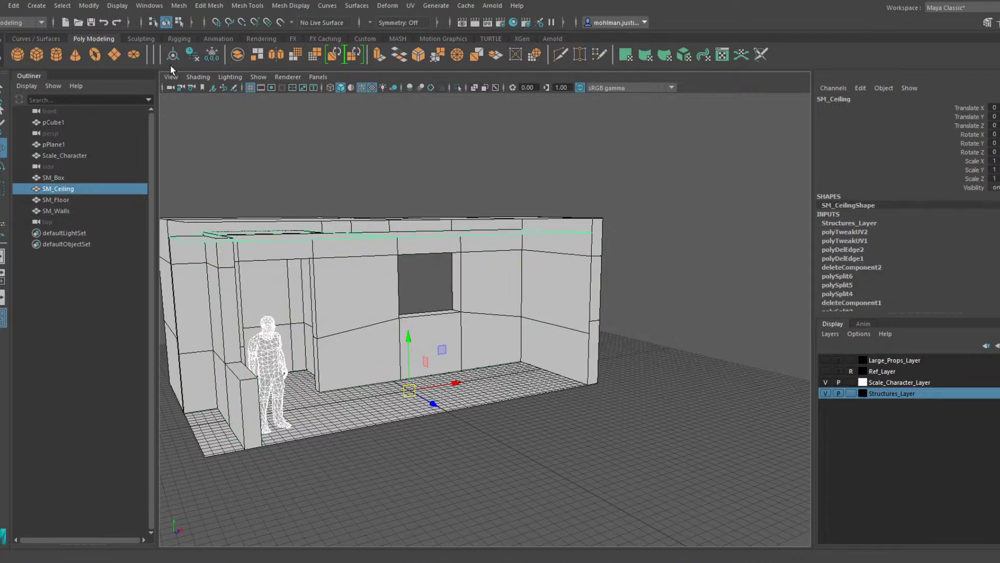
pyautogui.moveTo(232, 153); pyautogui.dragTo(555, 318)
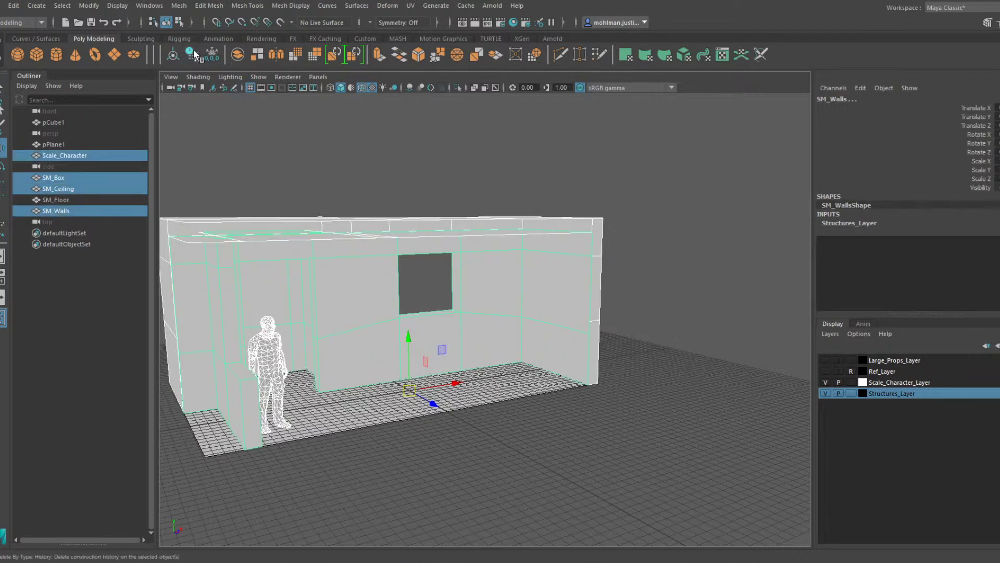
pyautogui.click(371, 232)
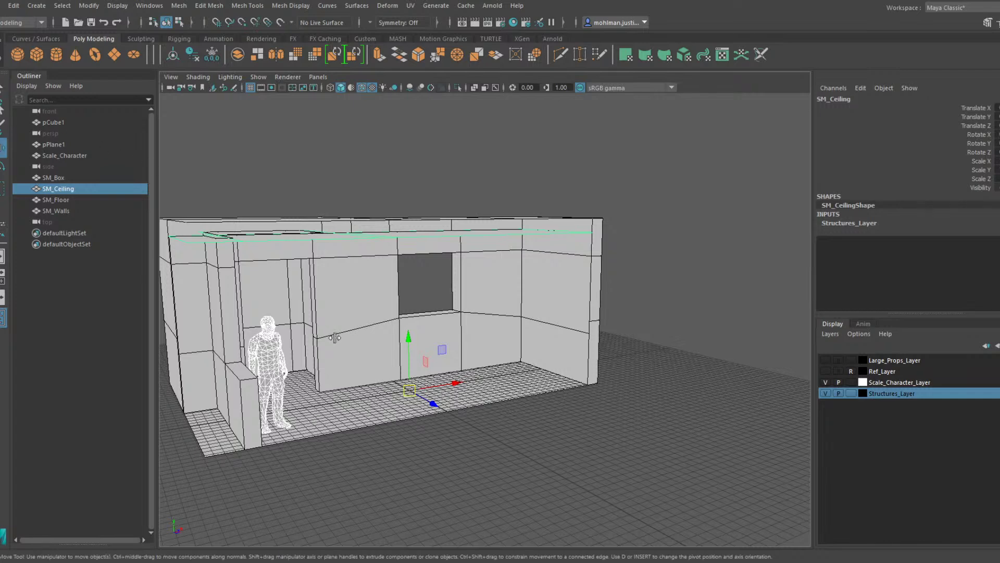
pyautogui.click(363, 397)
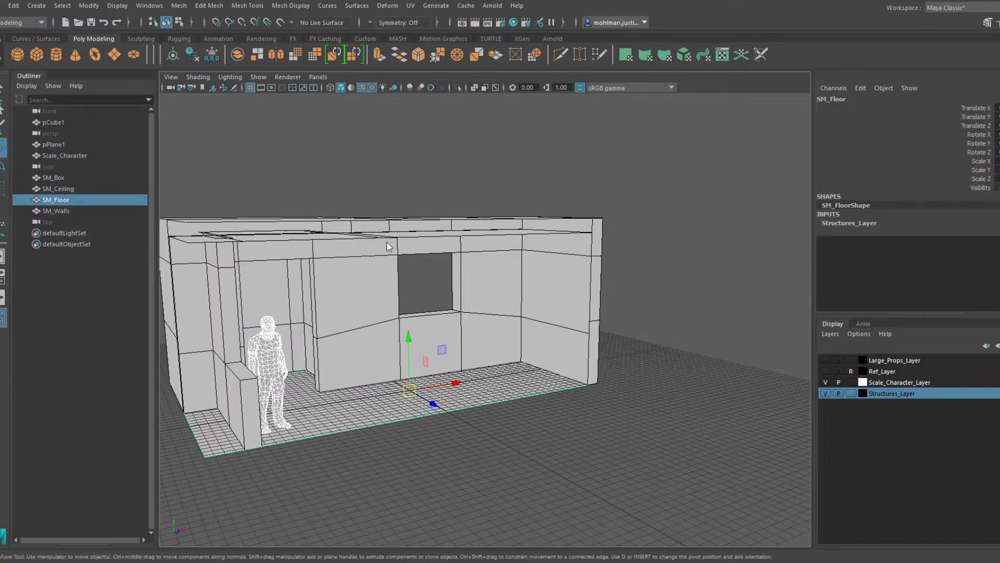
pyautogui.click(598, 472)
pyautogui.press('q')
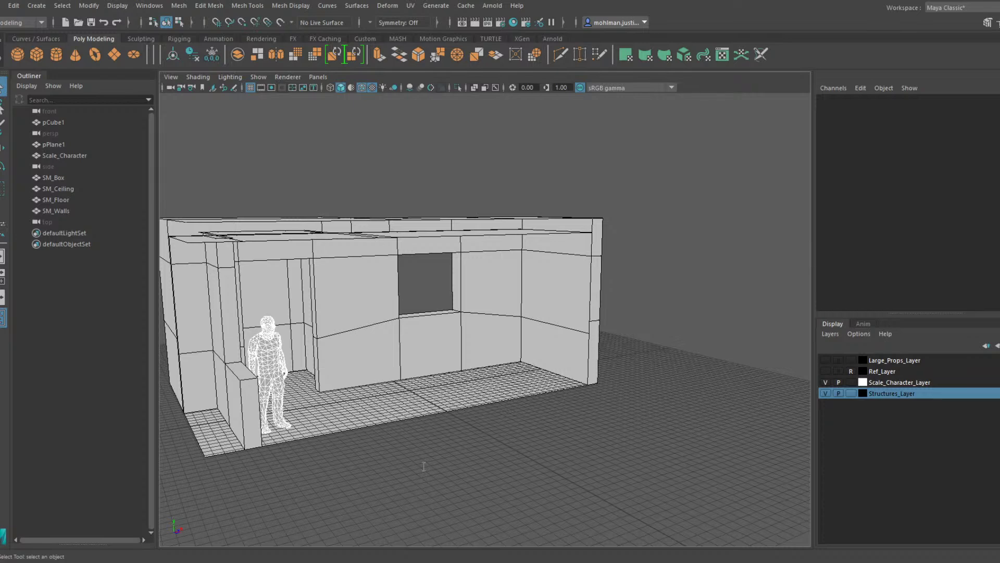
# Examine the gap between SM_Box's roof and the ceiling around the room's open front and side
pyautogui.press('w')
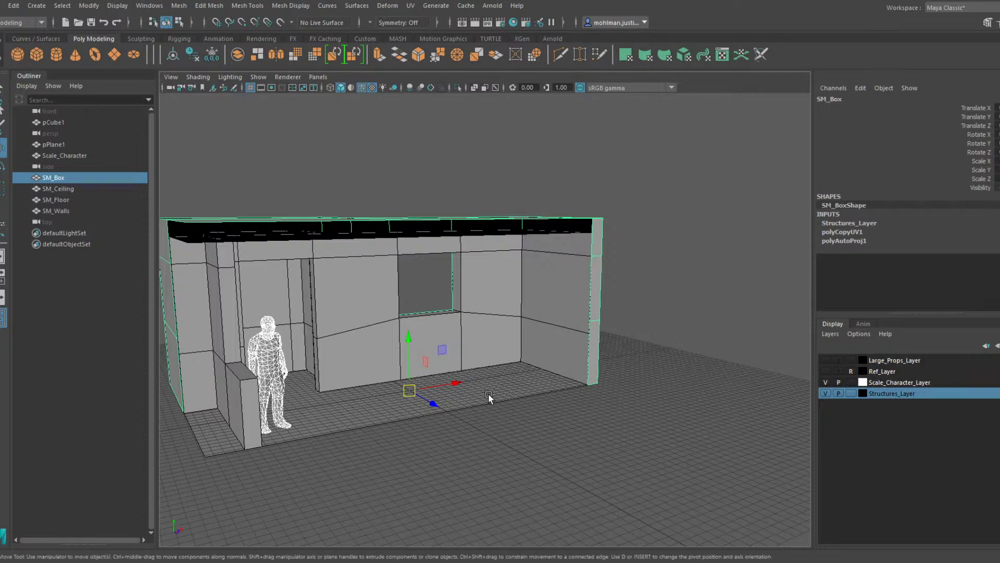
pyautogui.keyDown('alt'); pyautogui.moveTo(502, 374); pyautogui.dragTo(512, 395); pyautogui.keyUp('alt')
pyautogui.keyDown('alt'); pyautogui.moveTo(513, 395); pyautogui.dragTo(559, 422, button='middle'); pyautogui.keyUp('alt')
pyautogui.scroll(5, 537, 343)
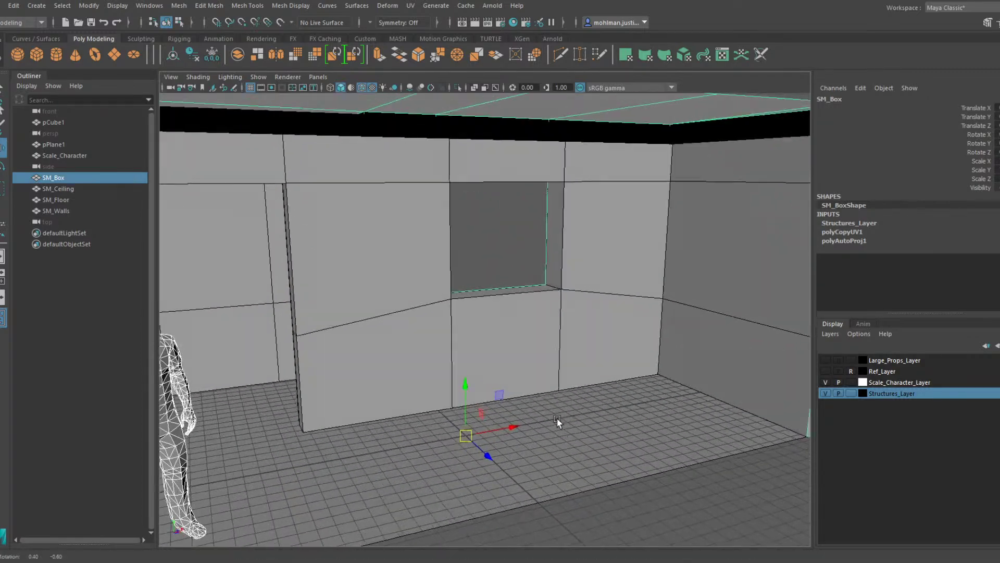
pyautogui.keyDown('alt'); pyautogui.moveTo(559, 422); pyautogui.dragTo(516, 443); pyautogui.keyUp('alt')
pyautogui.scroll(-5, 444, 425)
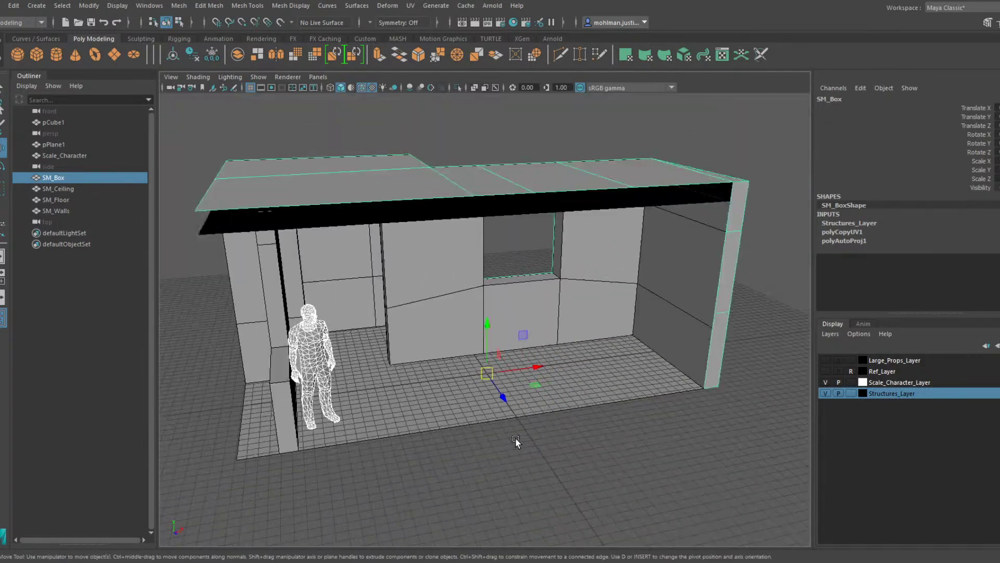
pyautogui.keyDown('alt'); pyautogui.moveTo(574, 403); pyautogui.dragTo(554, 443, button='middle'); pyautogui.keyUp('alt')
pyautogui.keyDown('alt'); pyautogui.moveTo(555, 438); pyautogui.dragTo(604, 408); pyautogui.keyUp('alt')
pyautogui.scroll(-4, 625, 414)
pyautogui.keyDown('alt'); pyautogui.moveTo(672, 420); pyautogui.dragTo(578, 432); pyautogui.keyUp('alt')
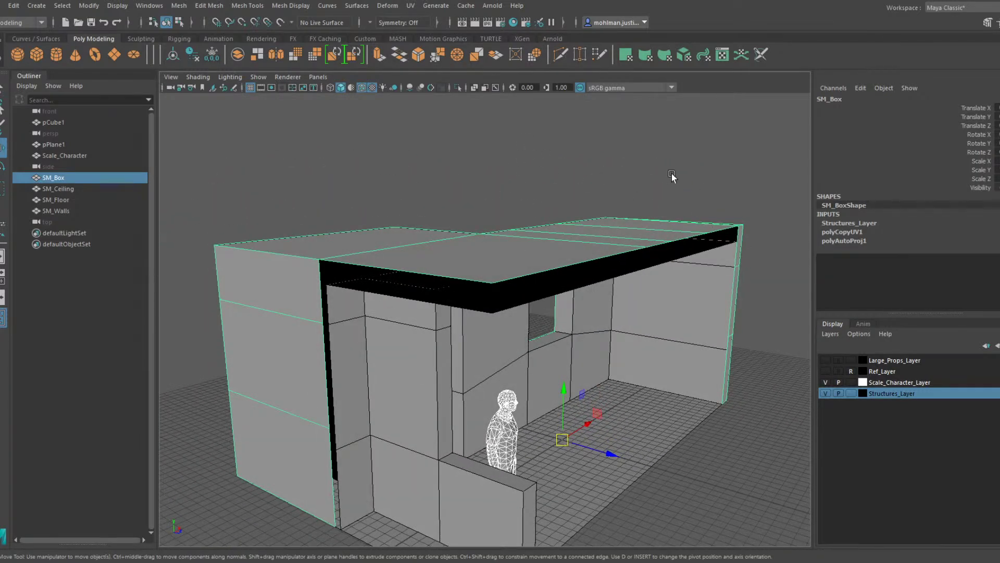
# Extrude SM_Box's roof border edges along the open front and side down to the ceiling's corner to close the gap
pyautogui.press('F10')
pyautogui.click(420, 273)
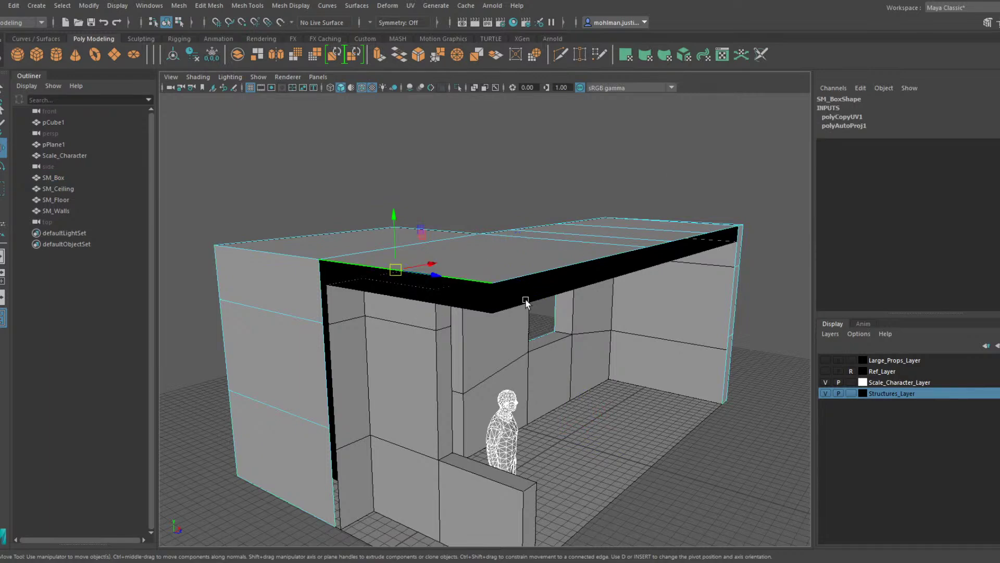
pyautogui.keyDown('shift'); pyautogui.click(551, 269); pyautogui.keyUp('shift')
pyautogui.keyDown('alt'); pyautogui.moveTo(637, 330); pyautogui.dragTo(590, 342); pyautogui.keyUp('alt')
pyautogui.keyDown('alt'); pyautogui.moveTo(590, 342); pyautogui.dragTo(458, 360, button='middle'); pyautogui.keyUp('alt')
pyautogui.keyDown('shift'); pyautogui.click(469, 311); pyautogui.keyUp('shift')
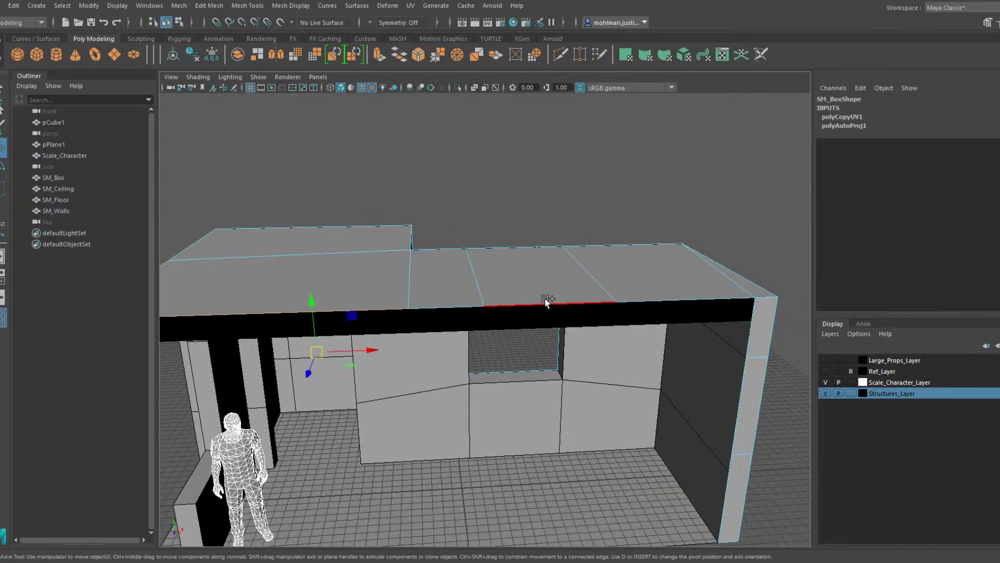
pyautogui.hotkey('ctrl', 'z')
pyautogui.keyDown('shift'); pyautogui.click(451, 309); pyautogui.keyUp('shift')
pyautogui.keyDown('shift'); pyautogui.click(542, 307); pyautogui.keyUp('shift')
pyautogui.keyDown('shift'); pyautogui.click(661, 303); pyautogui.keyUp('shift')
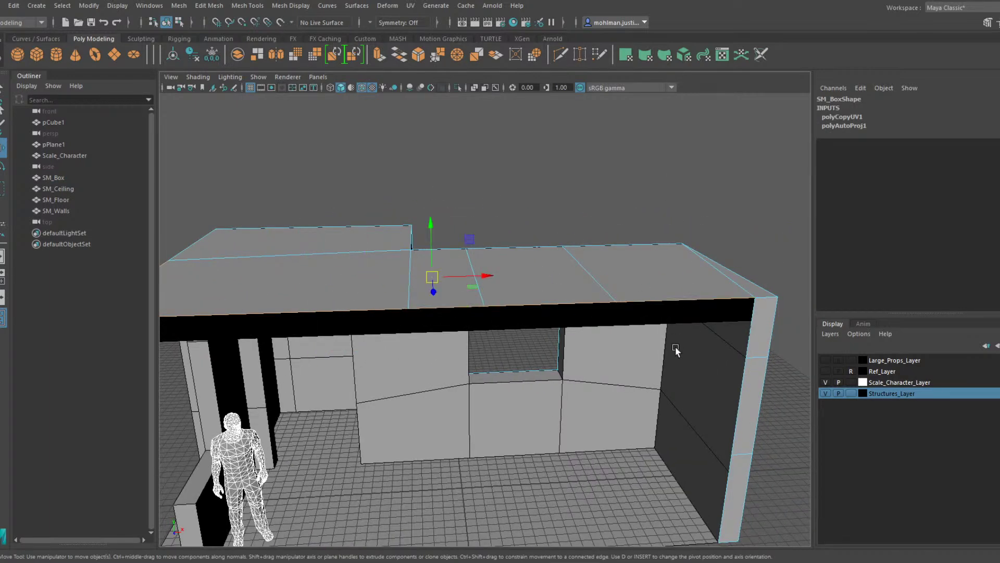
pyautogui.keyDown('alt'); pyautogui.moveTo(676, 350); pyautogui.dragTo(435, 282); pyautogui.keyUp('alt')
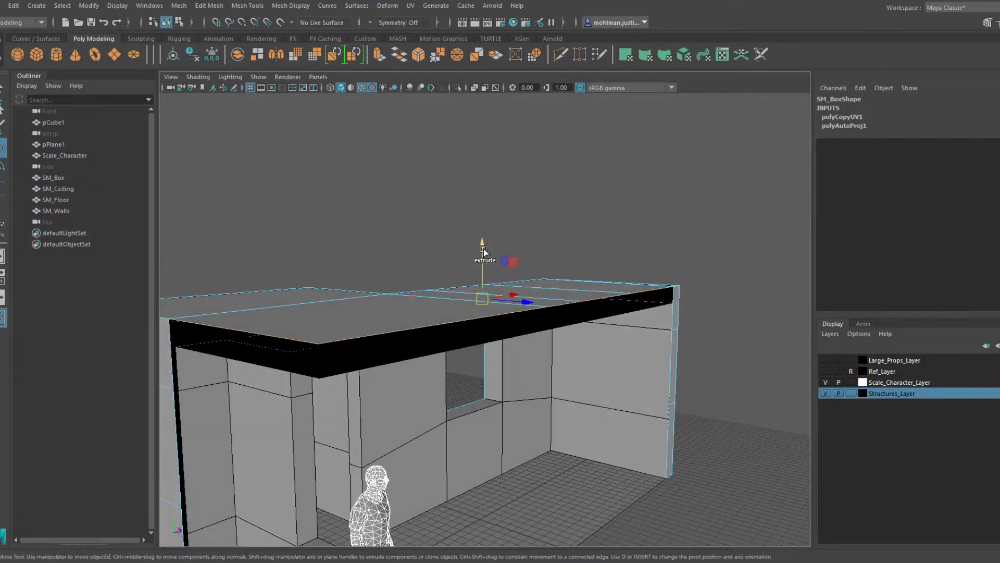
pyautogui.hotkey('ctrl', 'e')
pyautogui.press('v')
pyautogui.moveTo(482, 254); pyautogui.dragTo(318, 371)
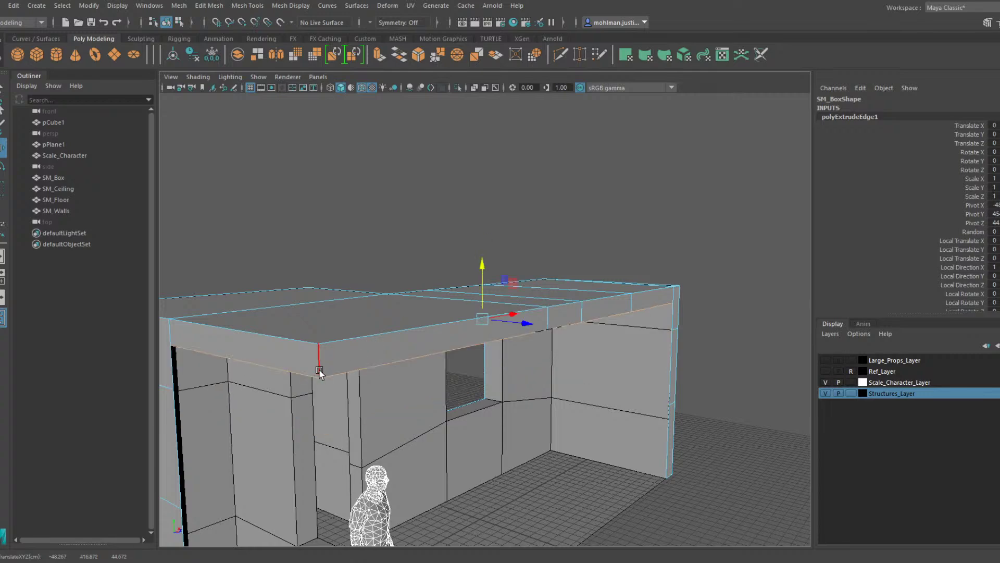
# Cut an edge with Multi-Cut across the solid end wall, from its outer edge's upper vertex to the new roof strip's lower corner
pyautogui.keyDown('alt'); pyautogui.moveTo(285, 386); pyautogui.dragTo(491, 366, button='middle'); pyautogui.keyUp('alt')
pyautogui.scroll(5, 491, 367)
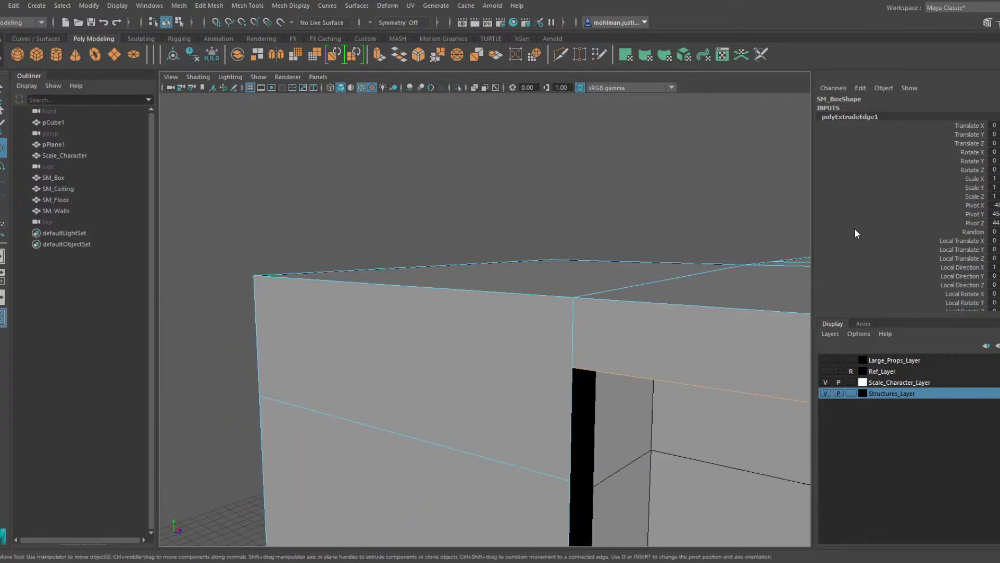
pyautogui.click(988, 22)
pyautogui.click(927, 402)
pyautogui.click(623, 295)
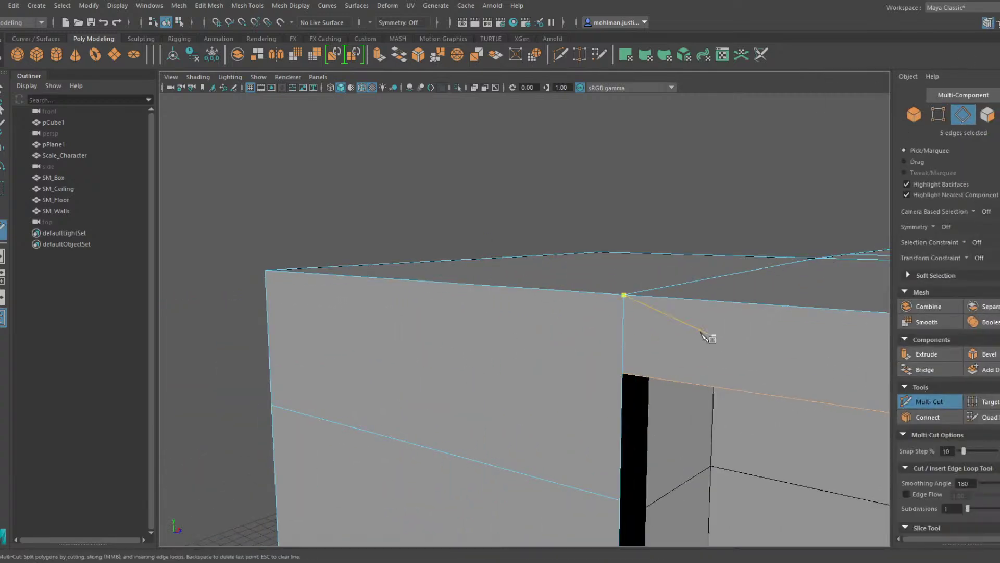
pyautogui.click(272, 405)
pyautogui.moveTo(622, 386); pyautogui.dragTo(624, 375)
pyautogui.press('w')
# Cut a diagonal edge on the opposite pillar up to the roof strip's lower corner and align the cut vertex with that corner
pyautogui.scroll(-6, 623, 365)
pyautogui.keyDown('alt'); pyautogui.moveTo(688, 323); pyautogui.dragTo(546, 308); pyautogui.keyUp('alt')
pyautogui.scroll(4, 547, 308)
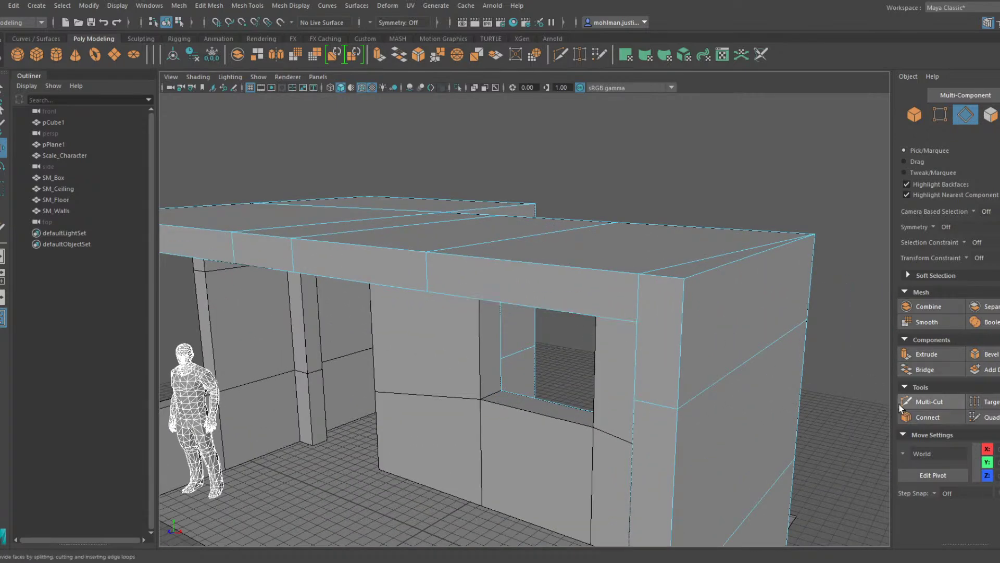
pyautogui.click(924, 401)
pyautogui.click(678, 408)
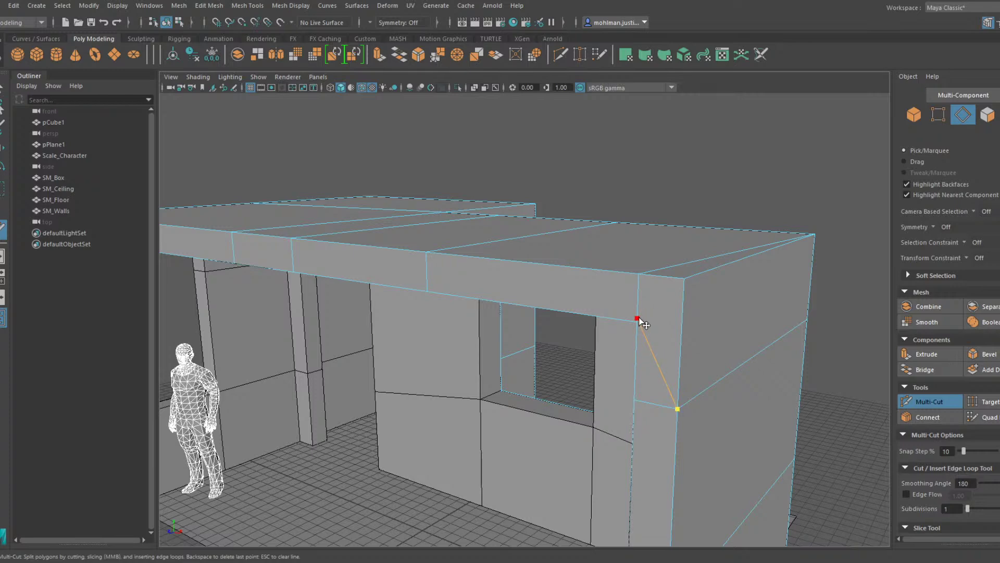
pyautogui.press('w')
pyautogui.scroll(3, 668, 326)
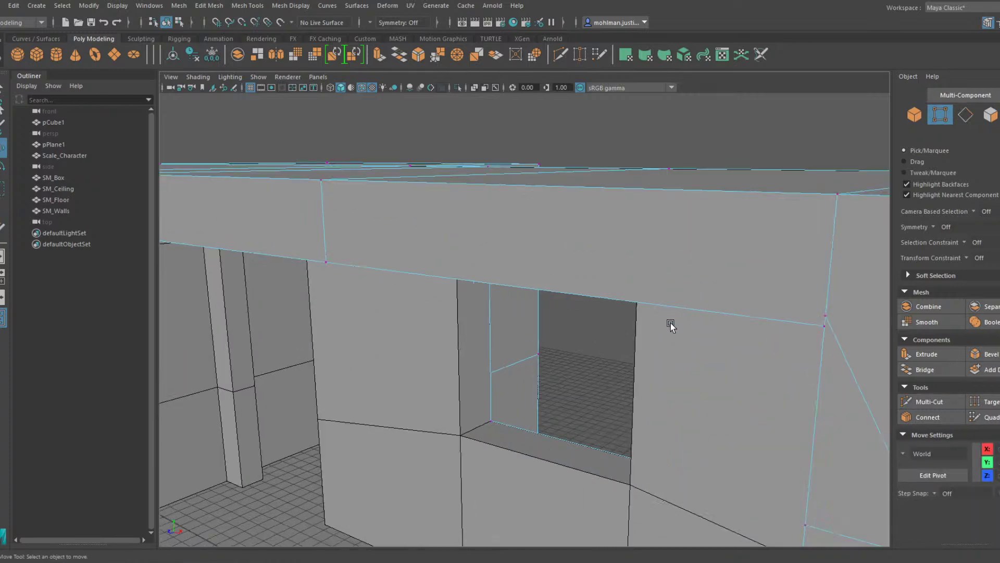
pyautogui.click(826, 316)
pyautogui.scroll(-5, 567, 326)
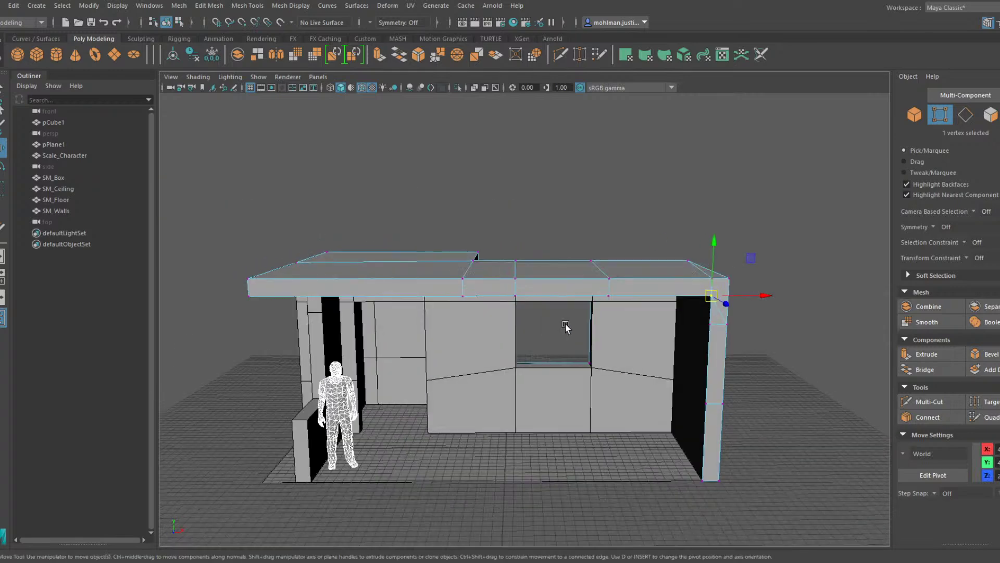
# Align the cut vertex on the solid end wall with the roof strip's lower corner beside the narrow gap
pyautogui.keyDown('alt'); pyautogui.moveTo(483, 346); pyautogui.dragTo(578, 342); pyautogui.keyUp('alt')
pyautogui.scroll(3, 480, 336)
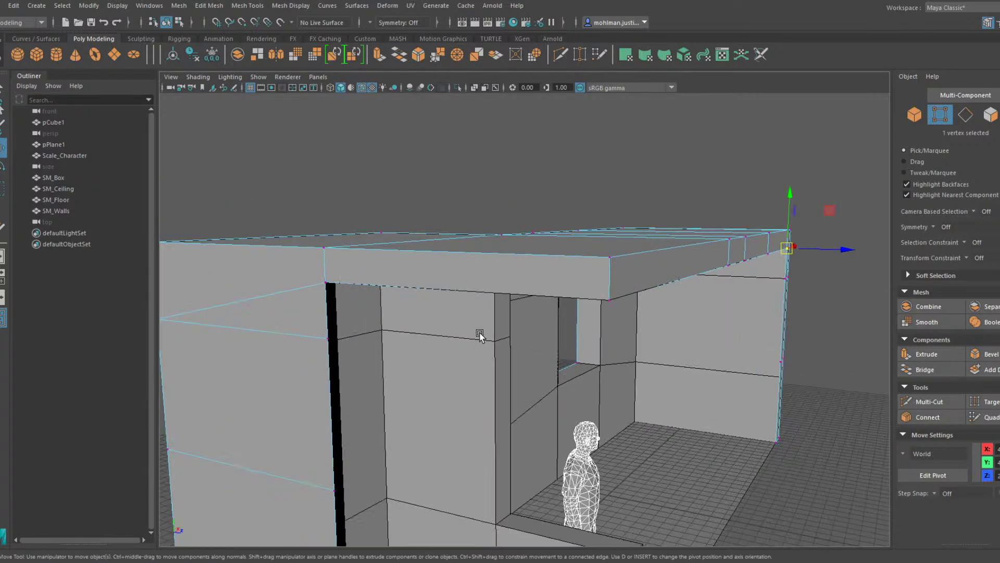
pyautogui.keyDown('alt'); pyautogui.moveTo(479, 334); pyautogui.dragTo(576, 336, button='middle'); pyautogui.keyUp('alt')
pyautogui.keyDown('alt'); pyautogui.moveTo(576, 335); pyautogui.dragTo(752, 320, button='right'); pyautogui.keyUp('alt')
pyautogui.keyDown('alt'); pyautogui.moveTo(752, 321); pyautogui.dragTo(629, 320, button='middle'); pyautogui.keyUp('alt')
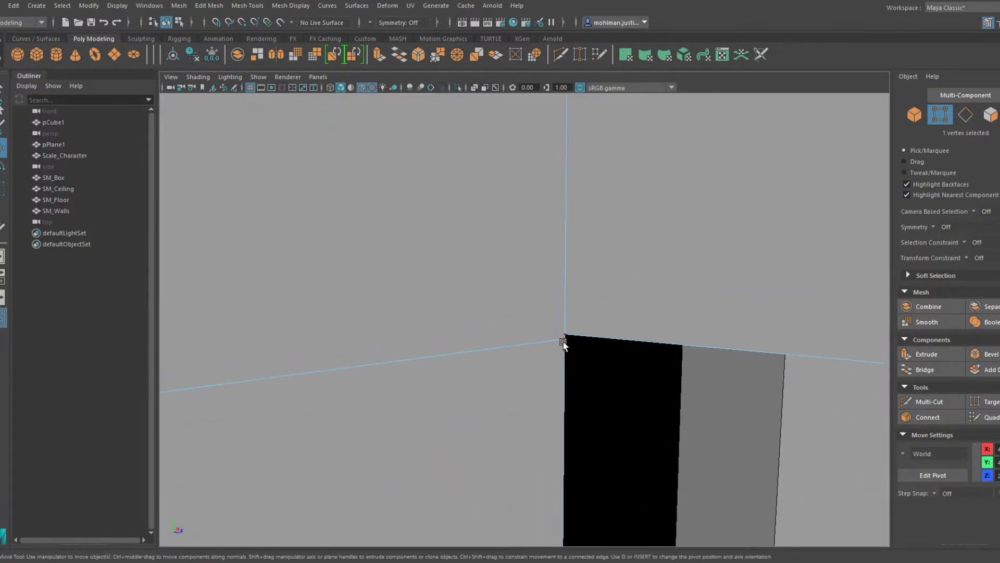
pyautogui.click(563, 342)
pyautogui.scroll(-5, 568, 338)
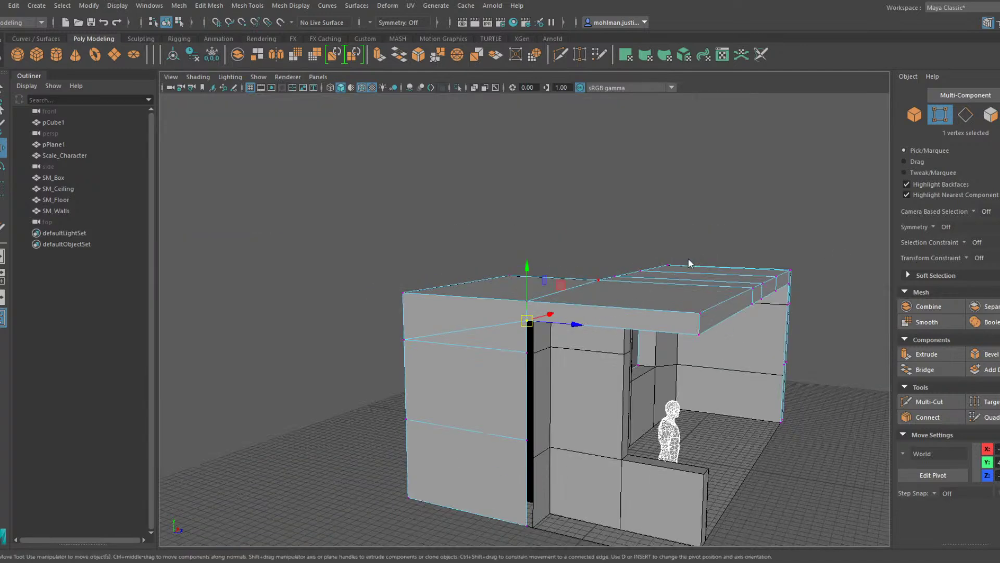
# Merge all of SM_Box's vertices with a distance threshold of 0.01
pyautogui.press('F8')
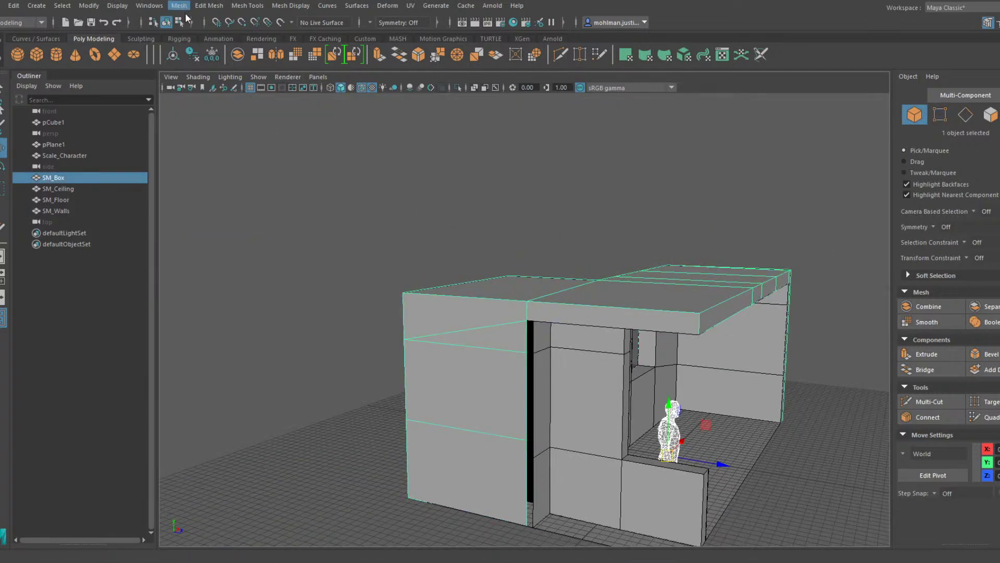
pyautogui.moveTo(210, 6)
pyautogui.click(254, 125)
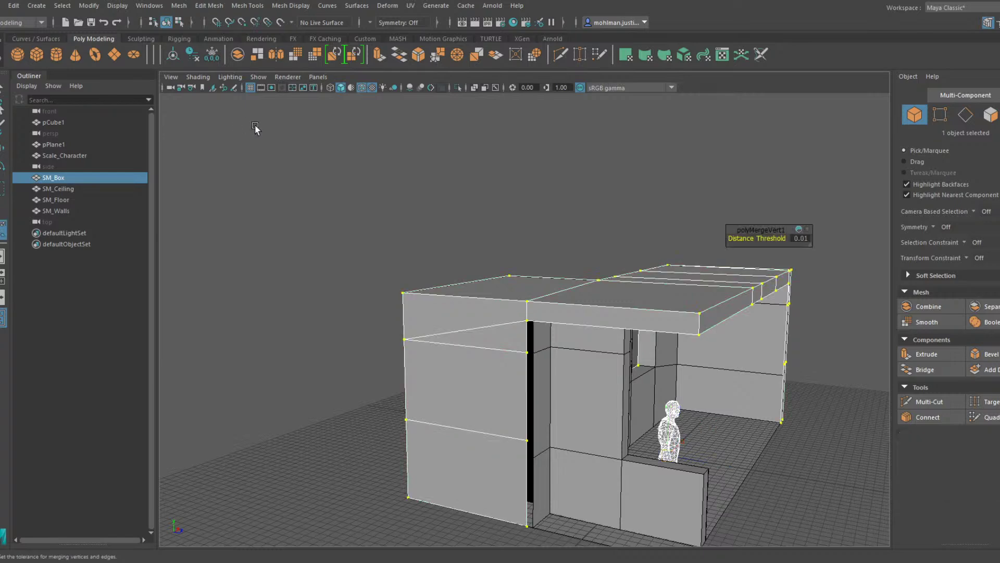
pyautogui.click(576, 268)
pyautogui.click(598, 280)
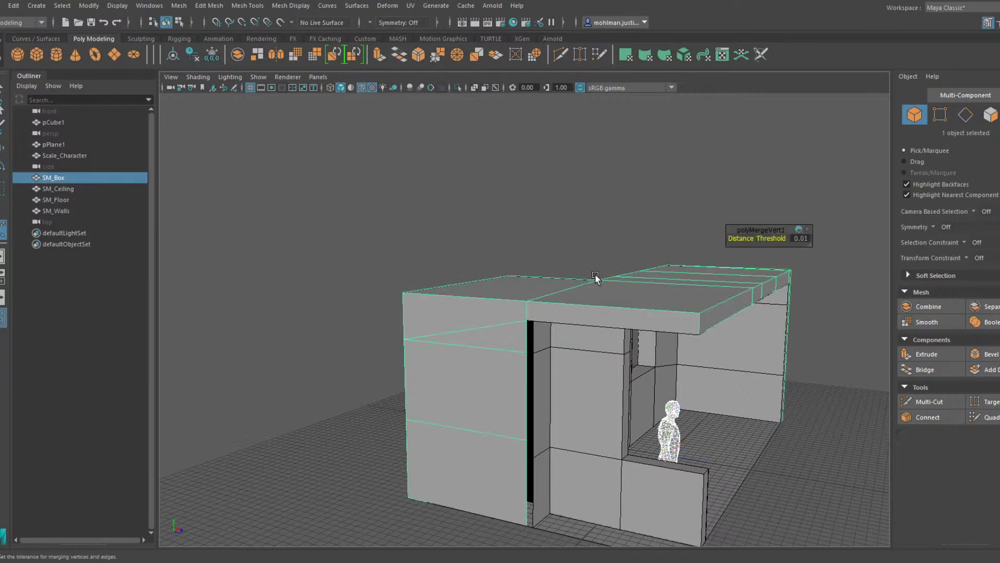
# Switch to the UV Editing workspace and project new UVs onto SM_Box
pyautogui.click(944, 8)
pyautogui.click(959, 81)
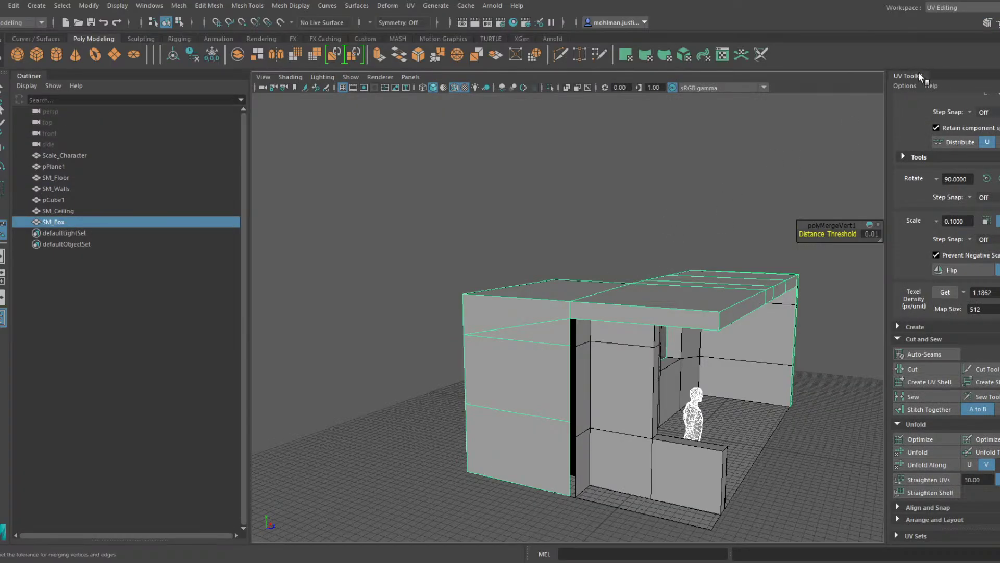
pyautogui.click(410, 5)
pyautogui.click(428, 29)
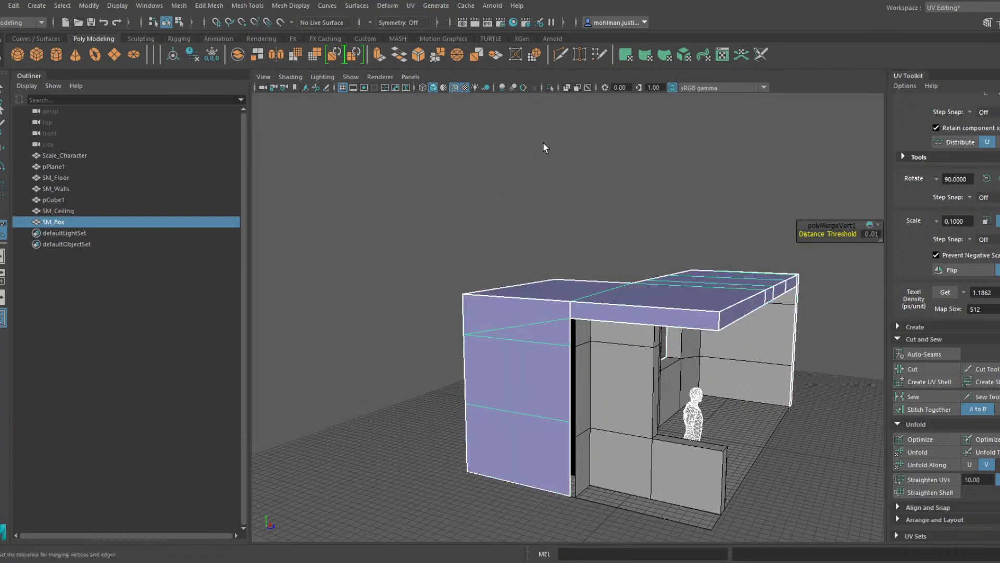
pyautogui.click(410, 6)
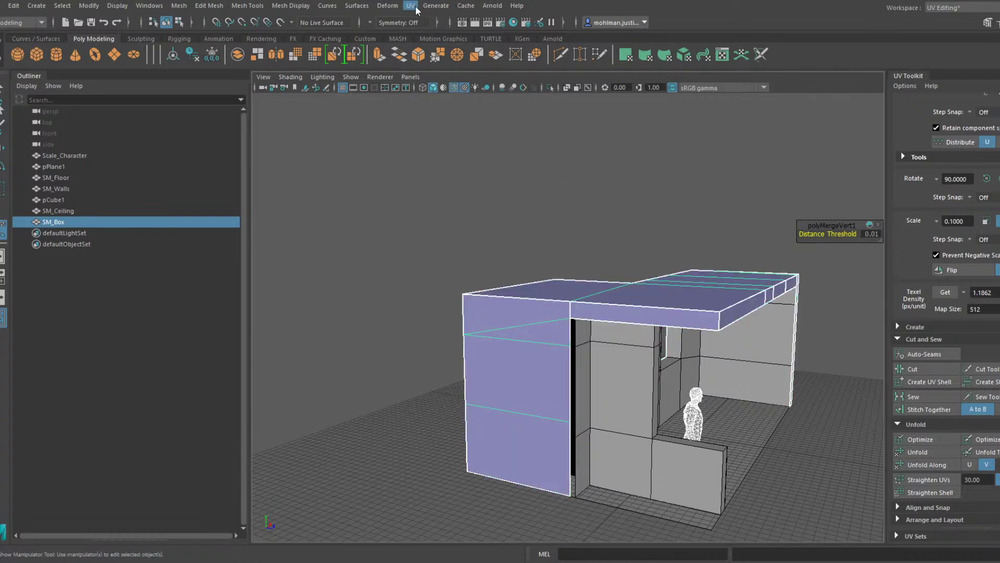
pyautogui.click(438, 78)
pyautogui.click(442, 176)
pyautogui.click(315, 158)
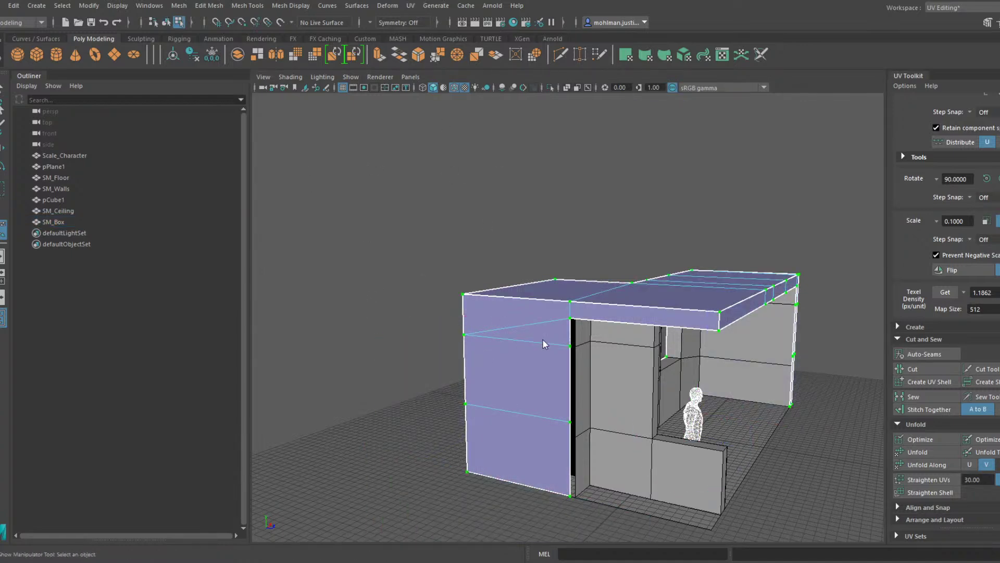
# Return SM_Box to object selection and freeze its transformations
pyautogui.click(457, 184)
pyautogui.press('F8')
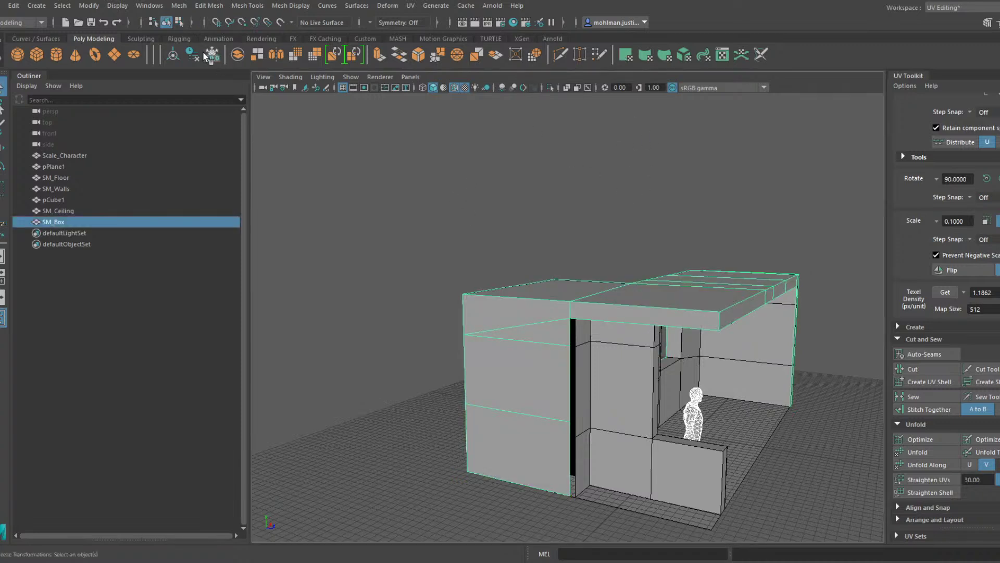
pyautogui.click(106, 55)
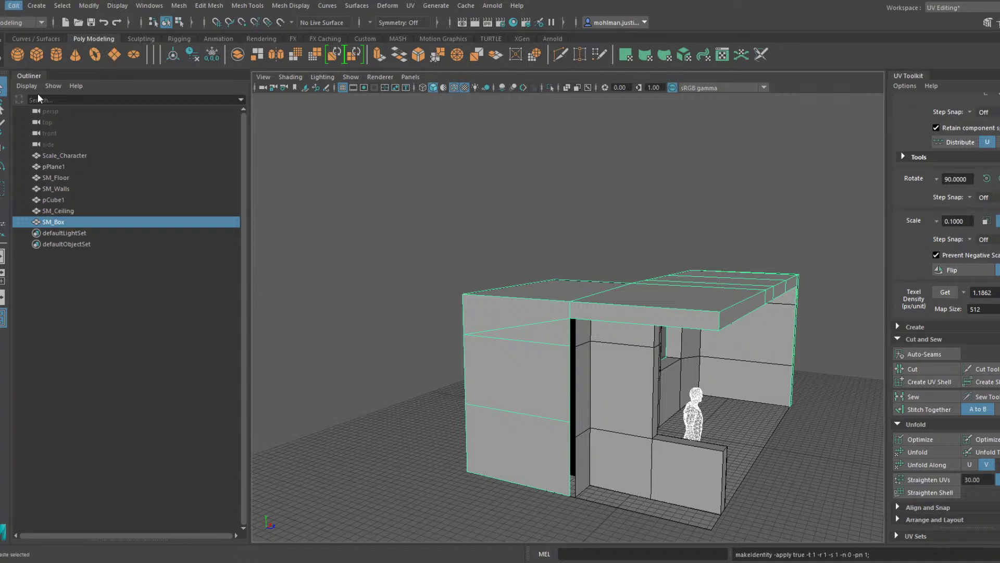
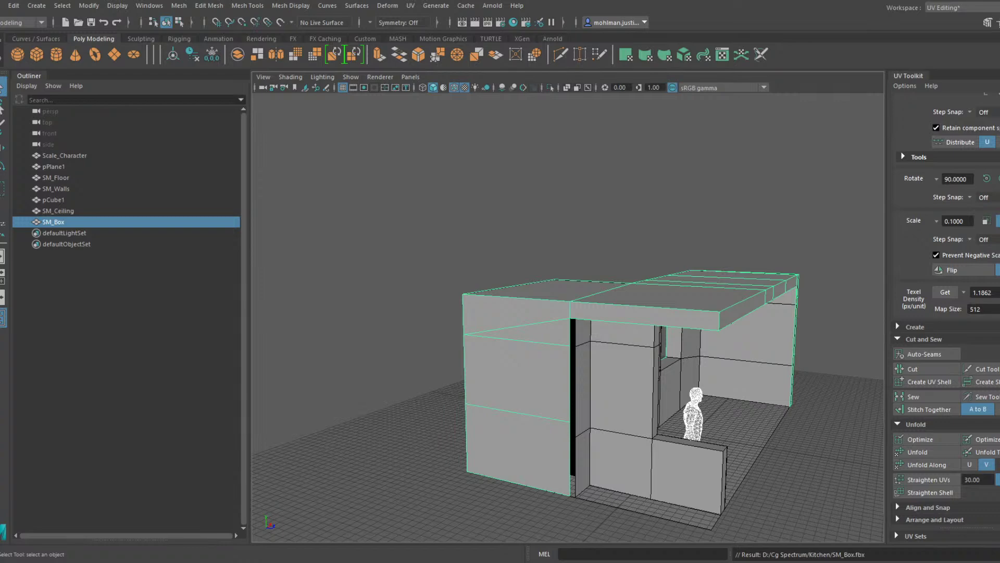
# Extrude SM_Box's vertical border edges beside the opening, snapped to the adjacent wall, to close the narrow gap, and return to object selection
pyautogui.moveTo(601, 319)
pyautogui.keyDown('alt'); pyautogui.mouseDown()
pyautogui.moveTo(557, 333)
pyautogui.moveTo(602, 308)
pyautogui.mouseUp(); pyautogui.keyUp('alt')
pyautogui.scroll(3, 602, 307)
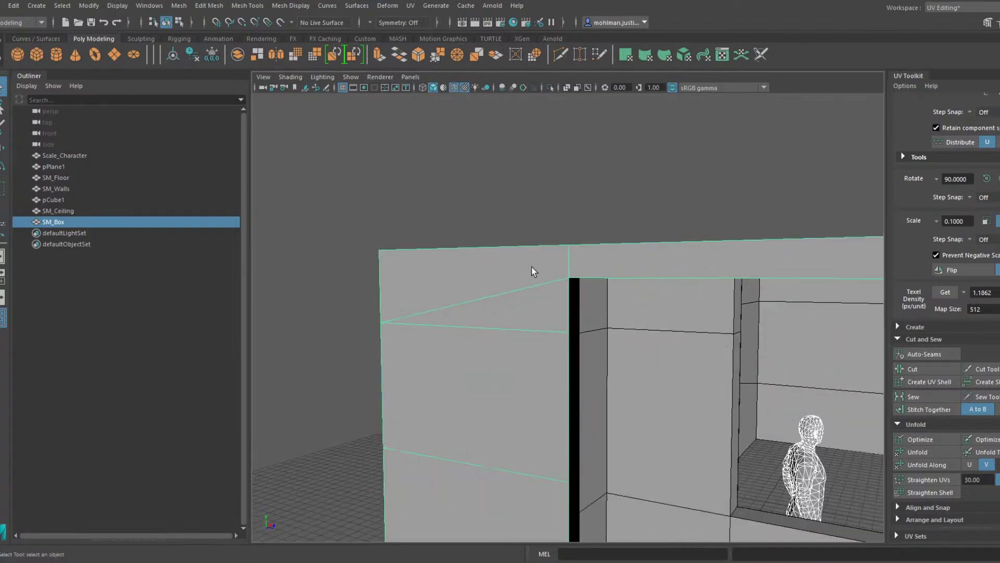
pyautogui.press('F10')
pyautogui.click(569, 359)
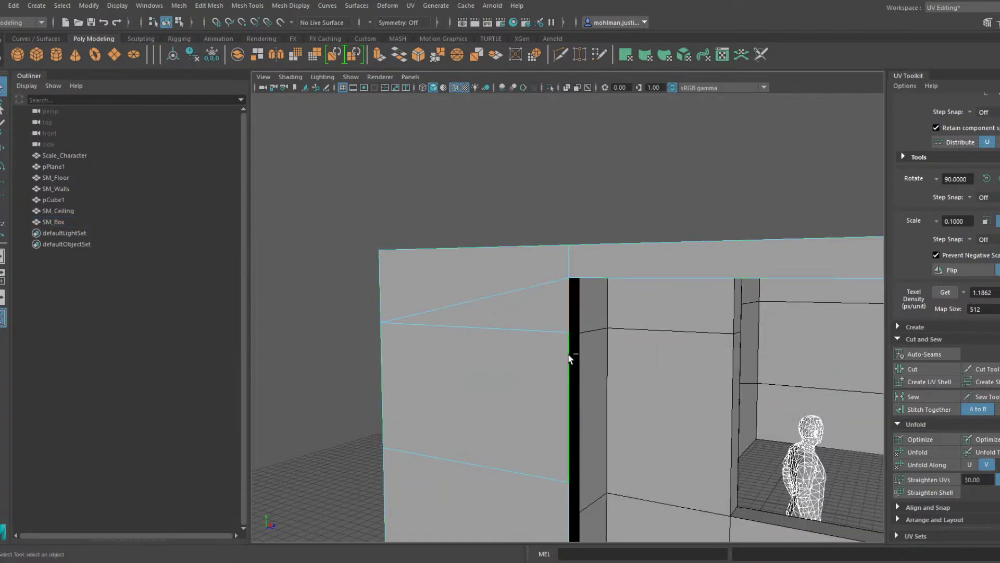
pyautogui.click(575, 277)
pyautogui.scroll(-5, 565, 368)
pyautogui.click(523, 427)
pyautogui.press('w')
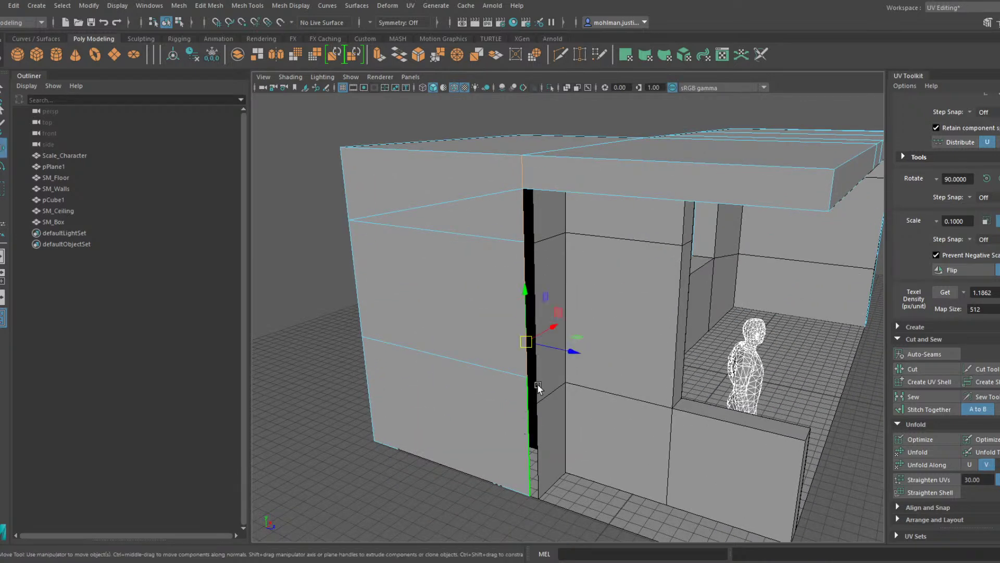
pyautogui.press('v')
pyautogui.moveTo(559, 351); pyautogui.dragTo(541, 245)
pyautogui.keyDown('alt'); pyautogui.moveTo(538, 280); pyautogui.dragTo(481, 312); pyautogui.keyUp('alt')
pyautogui.moveTo(517, 214); pyautogui.dragTo(567, 184, button='right')
# Inspect the closed shell from the open front and examine SM_Walls inside the room
pyautogui.scroll(-6, 573, 224)
pyautogui.keyDown('alt'); pyautogui.moveTo(625, 308); pyautogui.dragTo(599, 288); pyautogui.keyUp('alt')
pyautogui.keyDown('alt'); pyautogui.moveTo(590, 343); pyautogui.dragTo(573, 302); pyautogui.keyUp('alt')
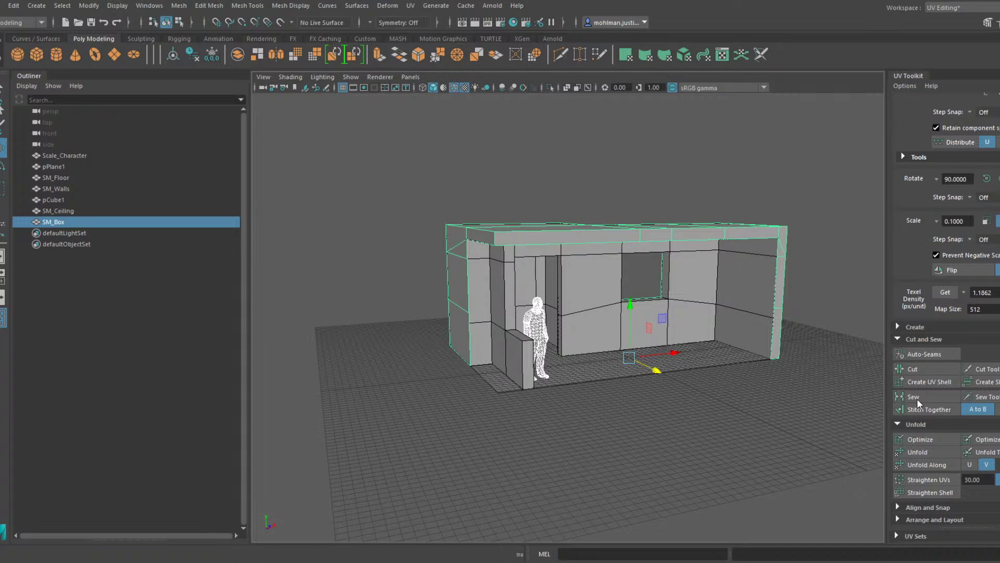
pyautogui.keyDown('alt'); pyautogui.moveTo(766, 354); pyautogui.dragTo(697, 366); pyautogui.keyUp('alt')
pyautogui.click(761, 364)
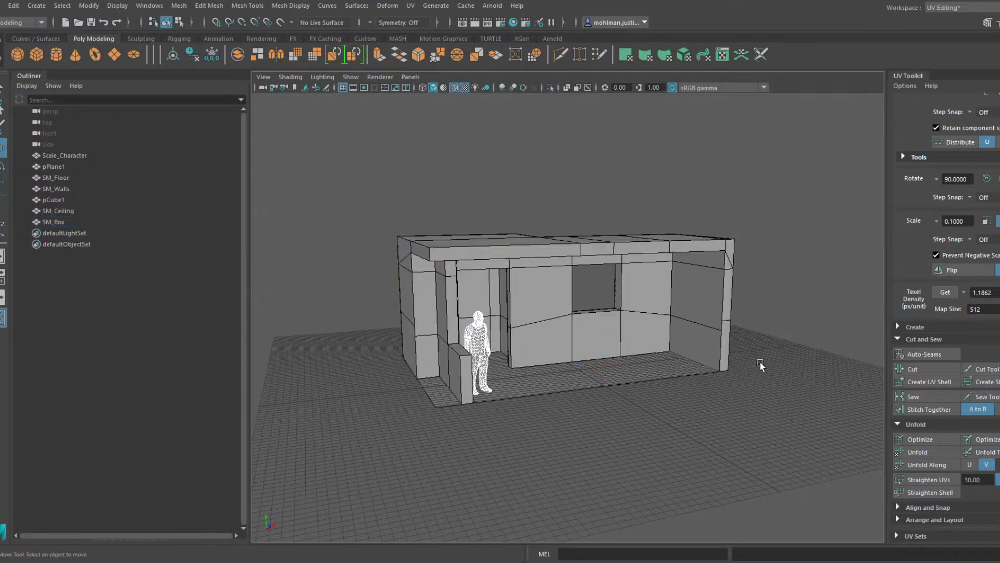
pyautogui.click(625, 310)
pyautogui.keyDown('alt'); pyautogui.moveTo(663, 315); pyautogui.dragTo(643, 286, button='middle'); pyautogui.keyUp('alt')
pyautogui.scroll(5, 644, 286)
pyautogui.click(654, 283)
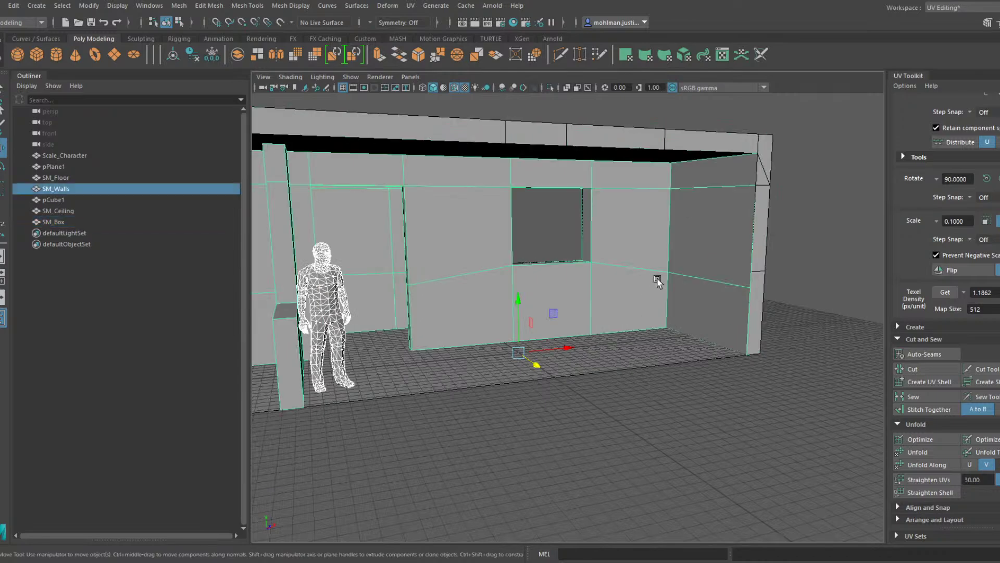
pyautogui.keyDown('alt'); pyautogui.moveTo(653, 278); pyautogui.dragTo(594, 283); pyautogui.keyUp('alt')
pyautogui.keyDown('alt'); pyautogui.moveTo(581, 285); pyautogui.dragTo(701, 299, button='middle'); pyautogui.keyUp('alt')
pyautogui.scroll(5, 568, 294)
pyautogui.keyDown('alt'); pyautogui.moveTo(576, 291); pyautogui.dragTo(670, 295); pyautogui.keyUp('alt')
pyautogui.scroll(-3, 552, 295)
pyautogui.scroll(2, 667, 298)
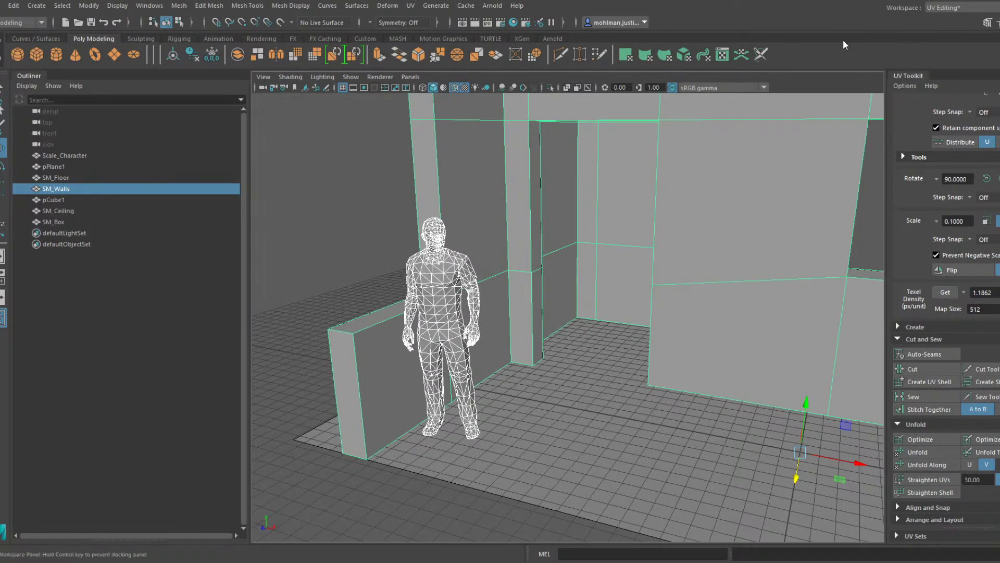
# Switch back to the Maya Classic workspace and select the scale character beside the low wall
pyautogui.click(957, 20)
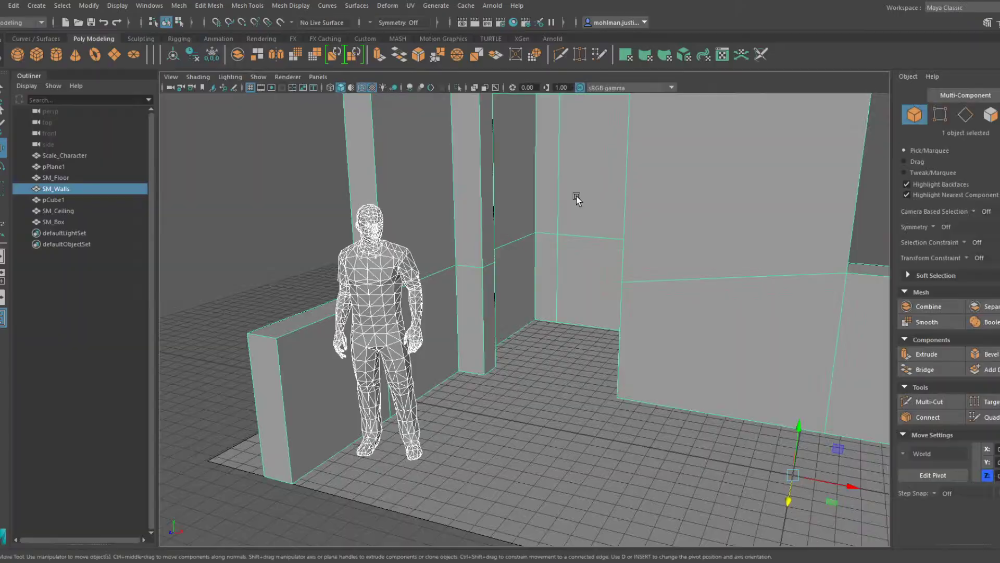
pyautogui.keyDown('alt'); pyautogui.moveTo(633, 203); pyautogui.dragTo(519, 183); pyautogui.keyUp('alt')
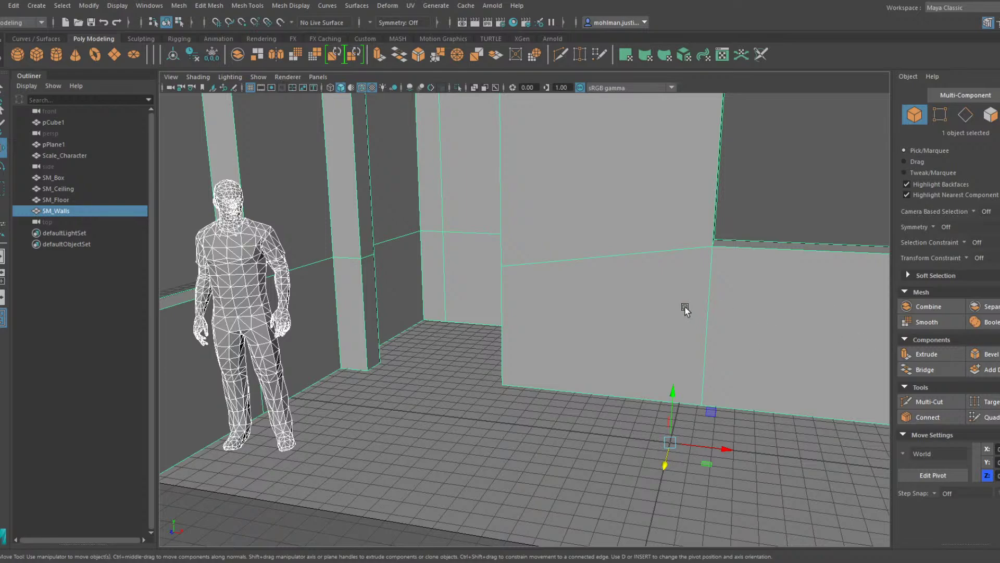
pyautogui.keyDown('alt'); pyautogui.moveTo(685, 309); pyautogui.dragTo(762, 270, button='middle'); pyautogui.keyUp('alt')
pyautogui.keyDown('alt'); pyautogui.moveTo(761, 270); pyautogui.dragTo(646, 272); pyautogui.keyUp('alt')
pyautogui.keyDown('alt'); pyautogui.moveTo(645, 273); pyautogui.dragTo(674, 299, button='middle'); pyautogui.keyUp('alt')
pyautogui.keyDown('alt'); pyautogui.moveTo(674, 299); pyautogui.dragTo(646, 304); pyautogui.keyUp('alt')
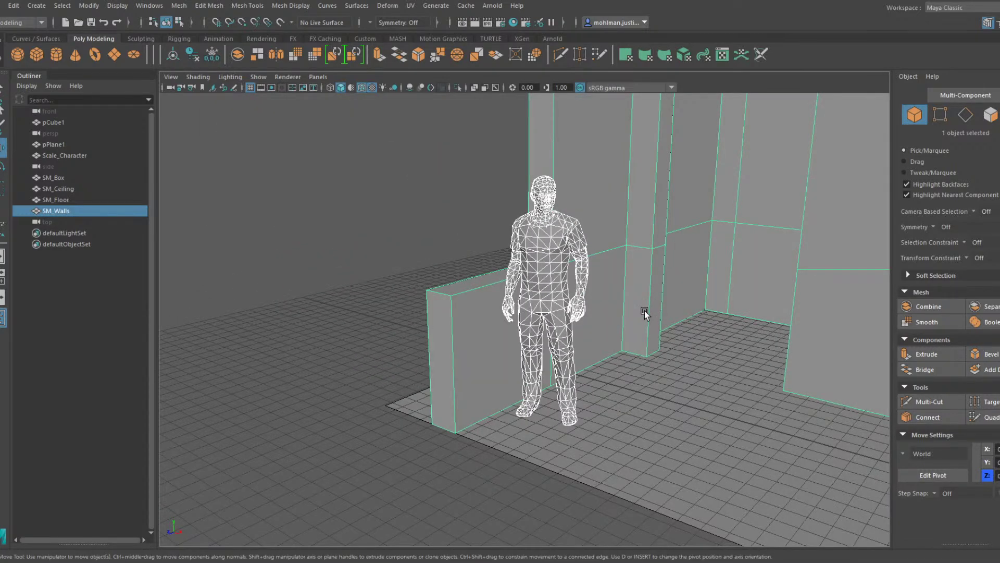
pyautogui.click(562, 285)
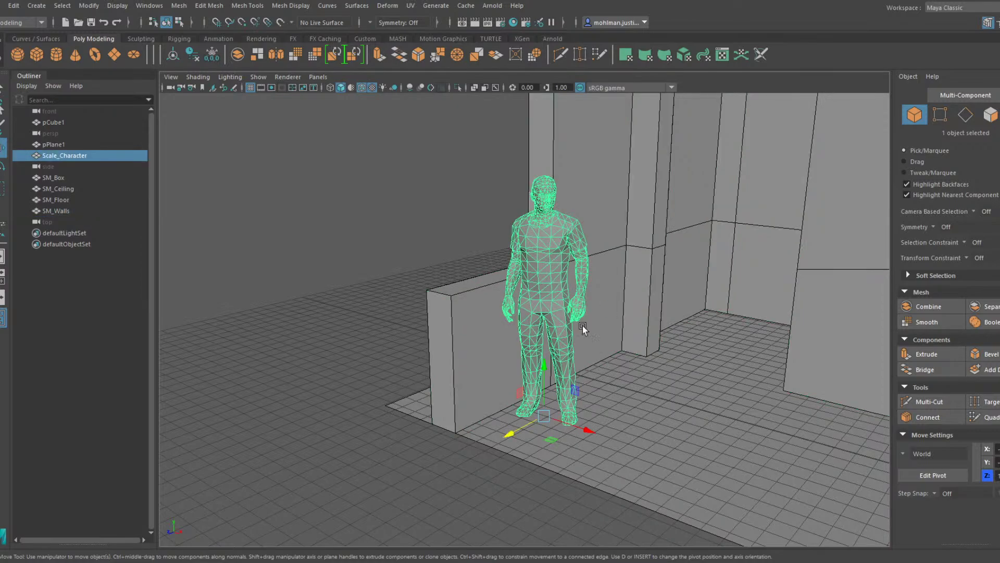
# Move the scale character outside the room beyond the low wall and select SM_Walls
pyautogui.moveTo(589, 429); pyautogui.dragTo(403, 364)
pyautogui.click(613, 329)
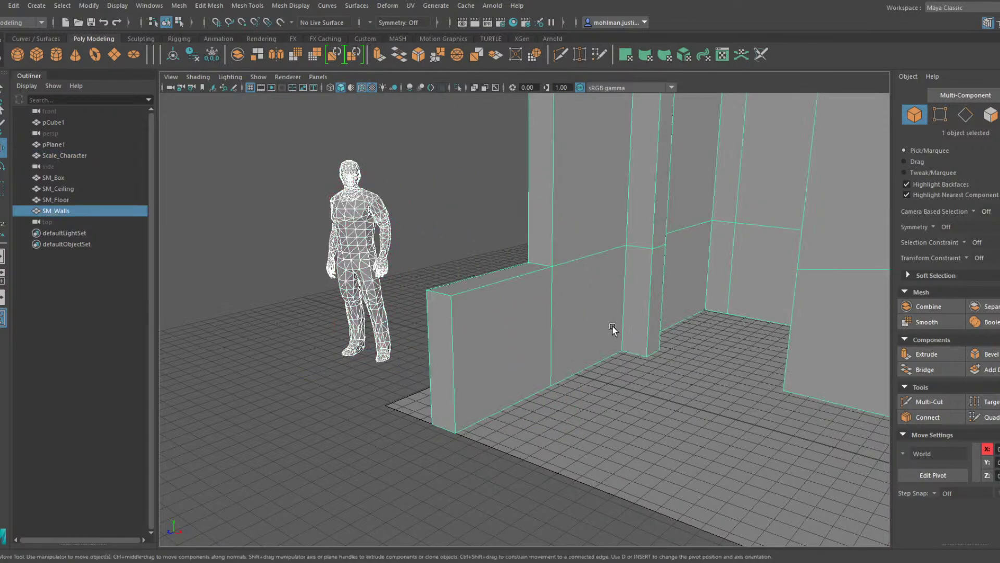
pyautogui.keyDown('alt'); pyautogui.moveTo(612, 329); pyautogui.dragTo(545, 335); pyautogui.keyUp('alt')
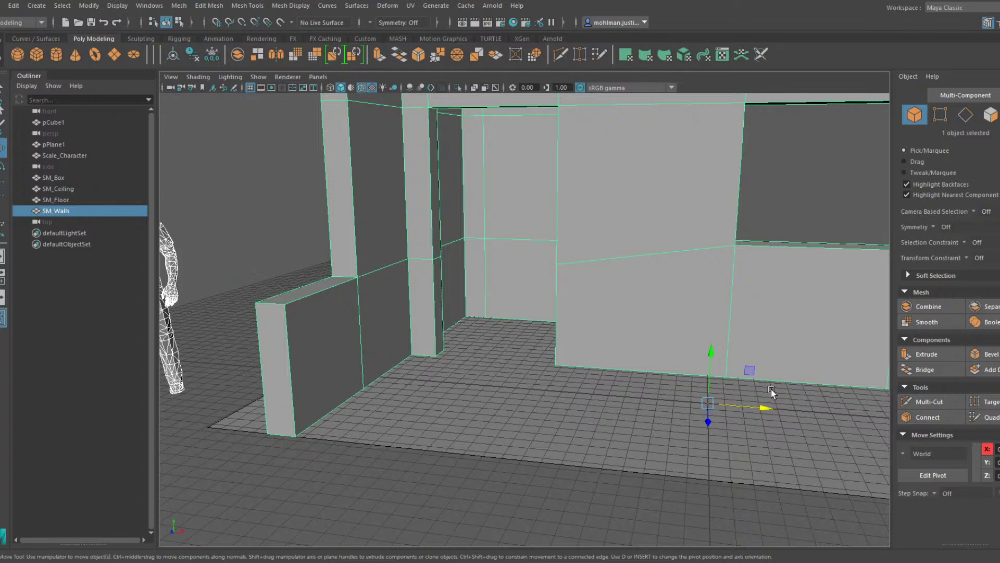
# Insert a horizontal edge loop near the base of SM_Walls and flatten it vertically with Scale so it runs level
pyautogui.click(949, 402)
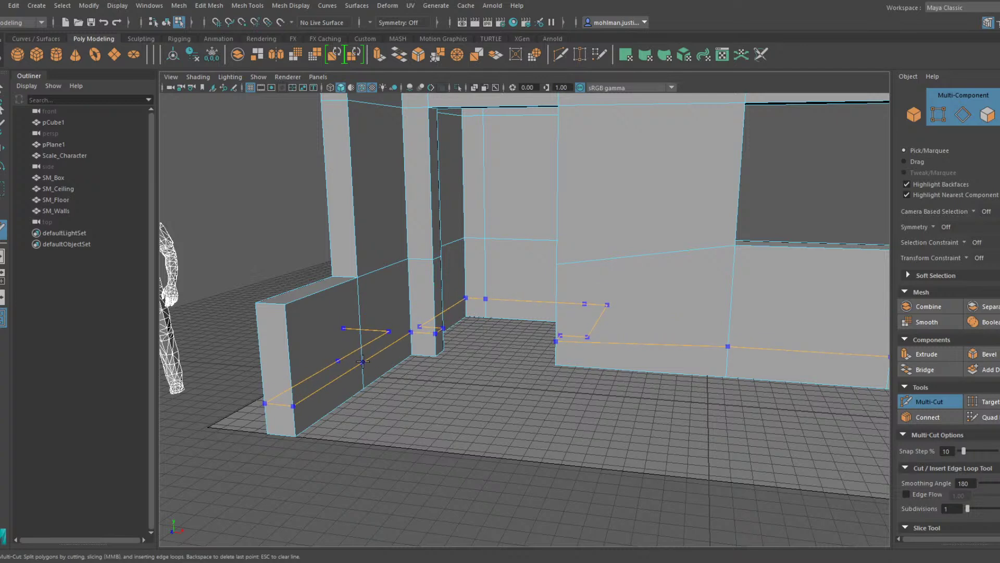
pyautogui.keyDown('ctrl'); pyautogui.click(363, 360); pyautogui.keyUp('ctrl')
pyautogui.press('r')
pyautogui.doubleClick(491, 301)
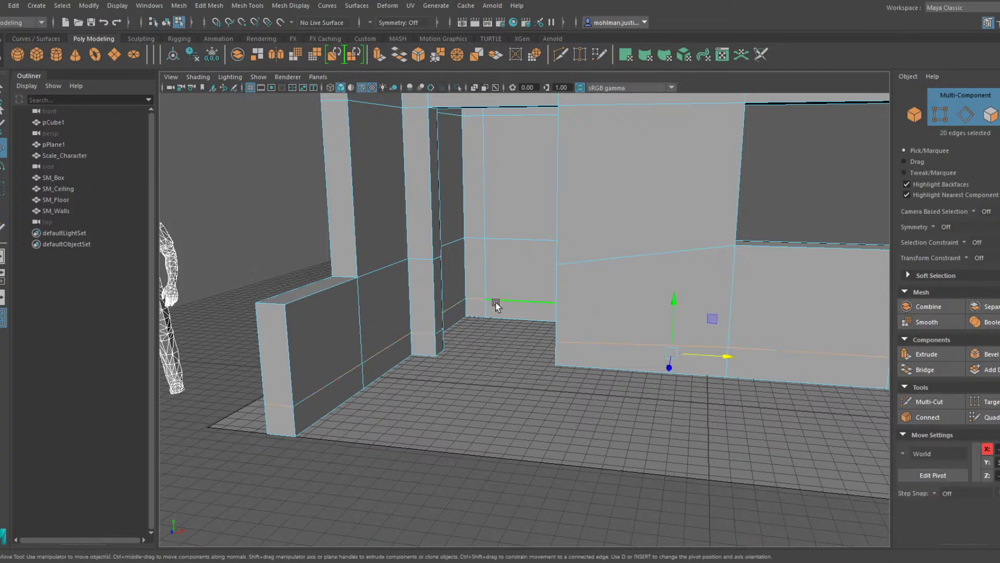
pyautogui.moveTo(674, 314); pyautogui.dragTo(670, 447)
# Examine the base edge loop along the low wall, the doorway, the window wall and the far side wall
pyautogui.keyDown('alt'); pyautogui.moveTo(545, 319); pyautogui.dragTo(569, 303); pyautogui.keyUp('alt')
pyautogui.keyDown('alt'); pyautogui.moveTo(570, 306); pyautogui.dragTo(525, 310, button='right'); pyautogui.keyUp('alt')
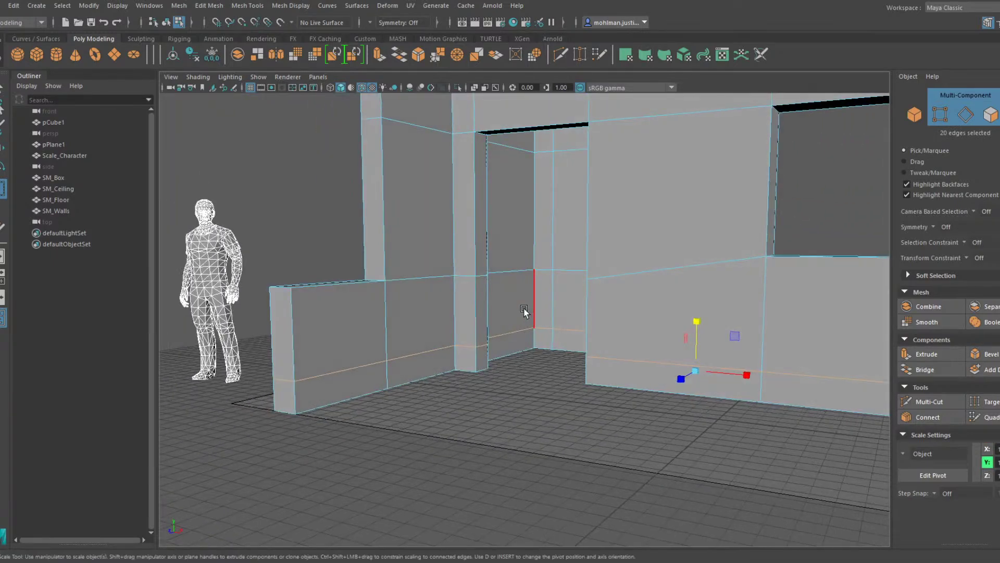
pyautogui.keyDown('alt'); pyautogui.moveTo(526, 306); pyautogui.dragTo(600, 312); pyautogui.keyUp('alt')
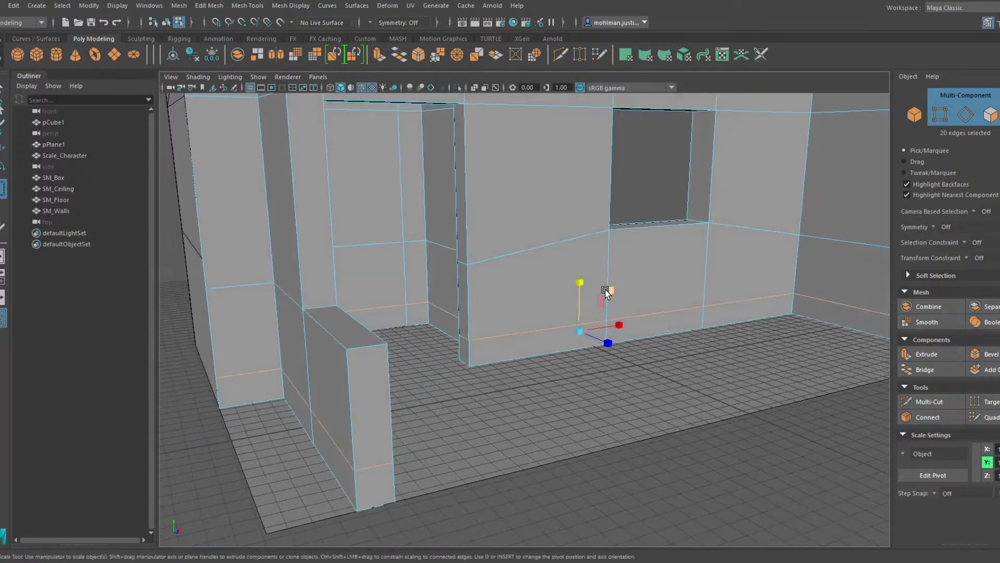
pyautogui.keyDown('alt'); pyautogui.moveTo(606, 289); pyautogui.dragTo(536, 298, button='middle'); pyautogui.keyUp('alt')
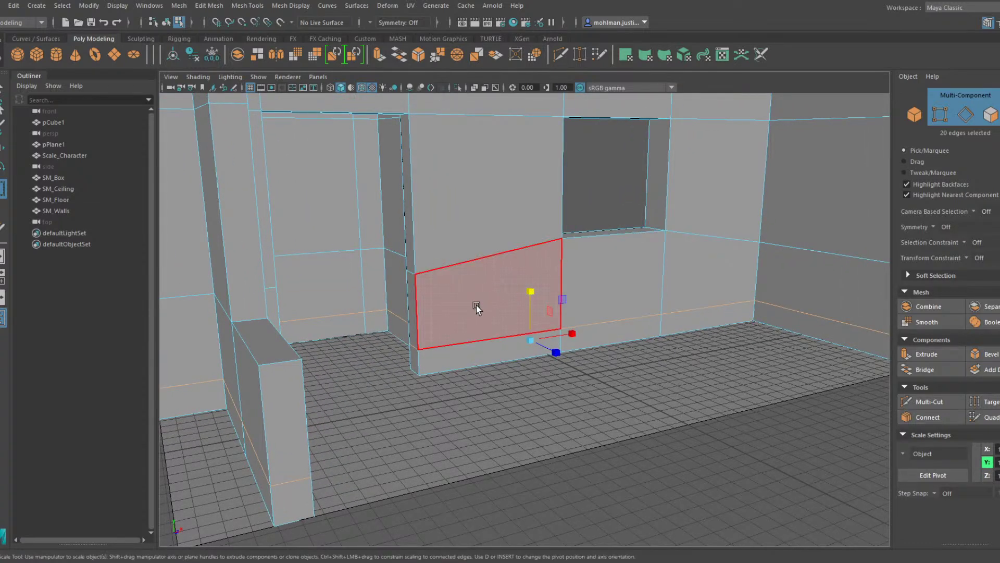
pyautogui.keyDown('alt'); pyautogui.moveTo(487, 345); pyautogui.dragTo(469, 370, button='middle'); pyautogui.keyUp('alt')
pyautogui.scroll(-3, 468, 370)
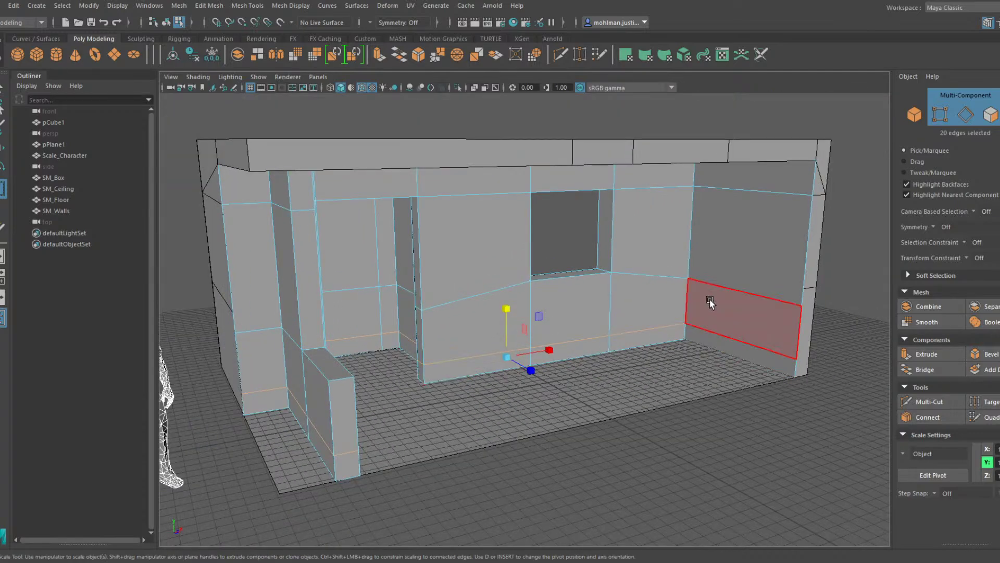
pyautogui.keyDown('alt'); pyautogui.moveTo(710, 302); pyautogui.dragTo(733, 292); pyautogui.keyUp('alt')
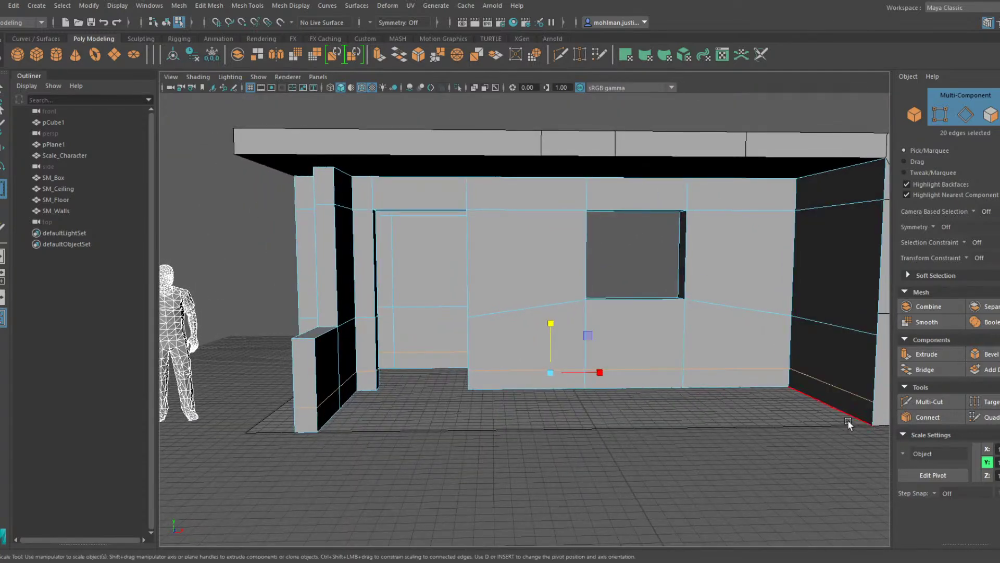
# Insert a vertical edge loop on the wall between the doorway and the window, and shift it closer to the doorway
pyautogui.click(932, 416)
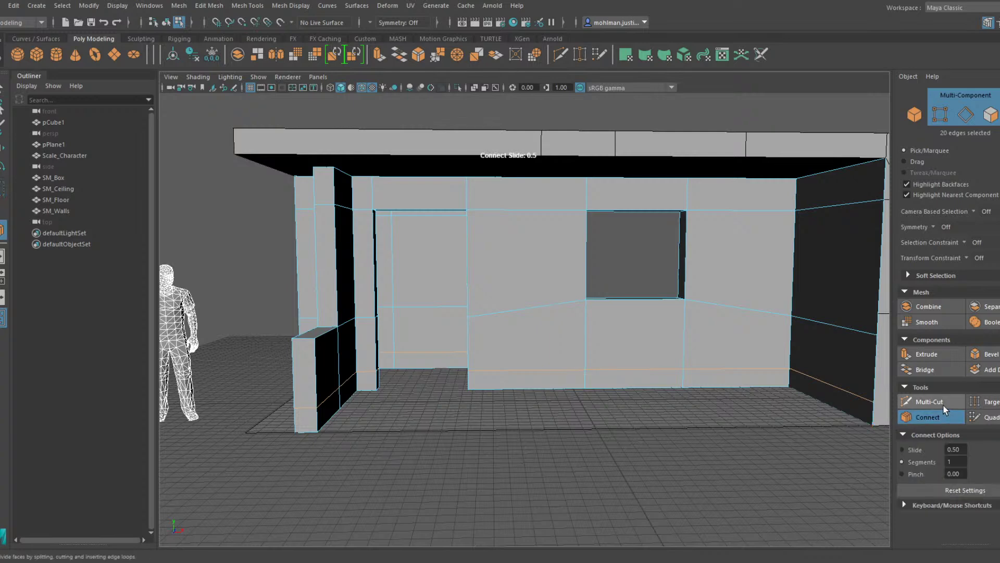
pyautogui.click(945, 407)
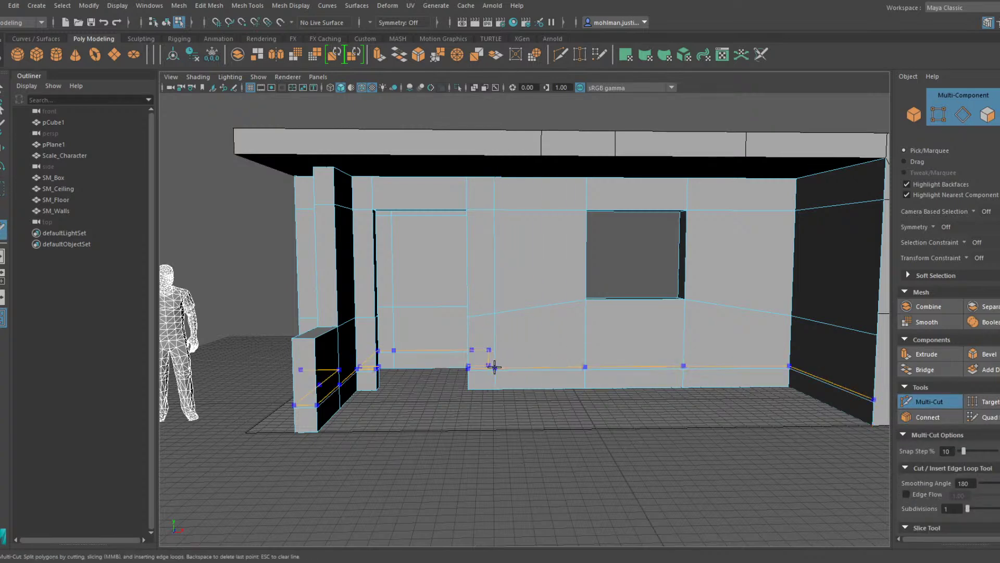
pyautogui.keyDown('alt'); pyautogui.moveTo(526, 353); pyautogui.dragTo(523, 353); pyautogui.keyUp('alt')
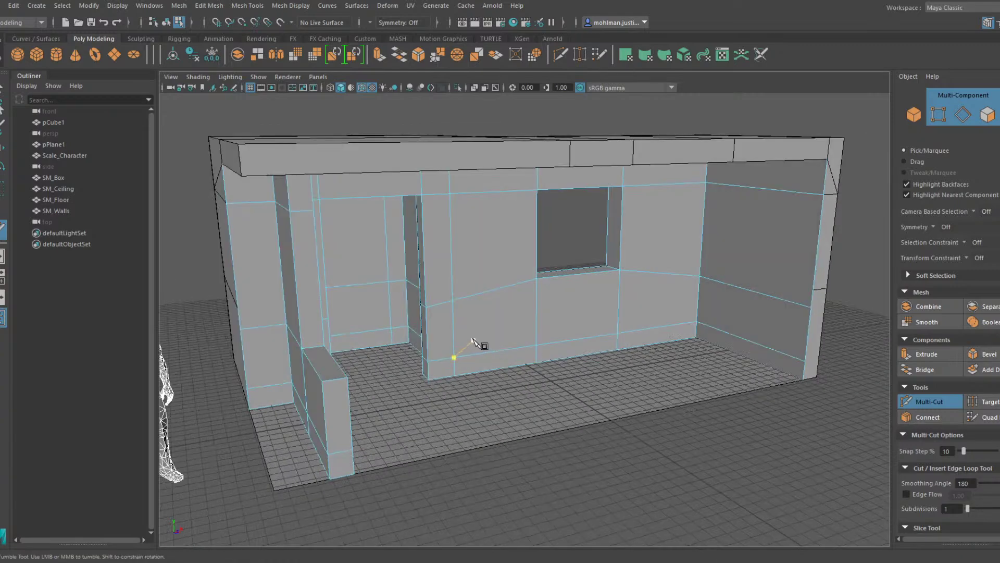
pyautogui.keyDown('ctrl'); pyautogui.click(449, 335); pyautogui.keyUp('ctrl')
pyautogui.press('w')
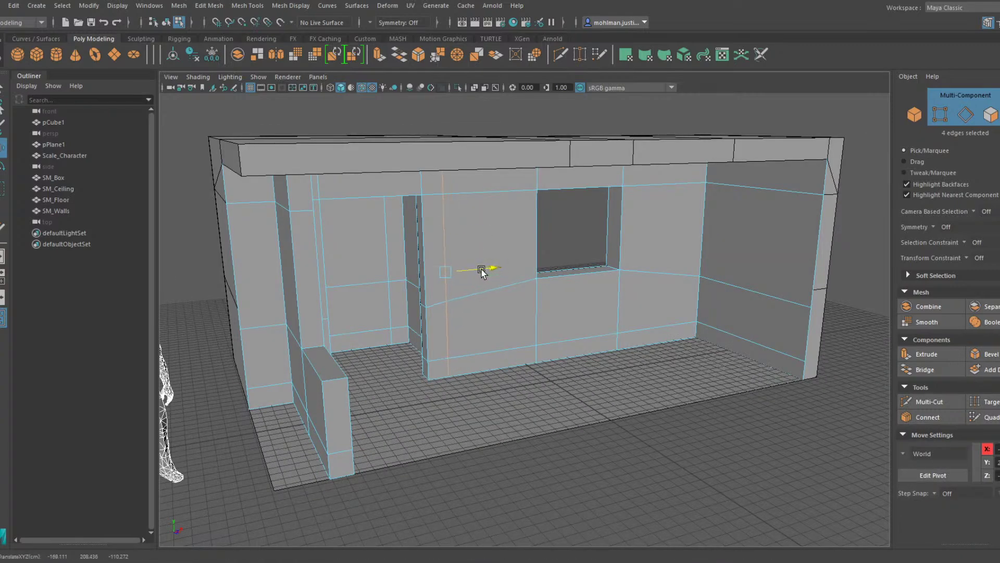
pyautogui.keyDown('alt'); pyautogui.moveTo(486, 271); pyautogui.dragTo(660, 322); pyautogui.keyUp('alt')
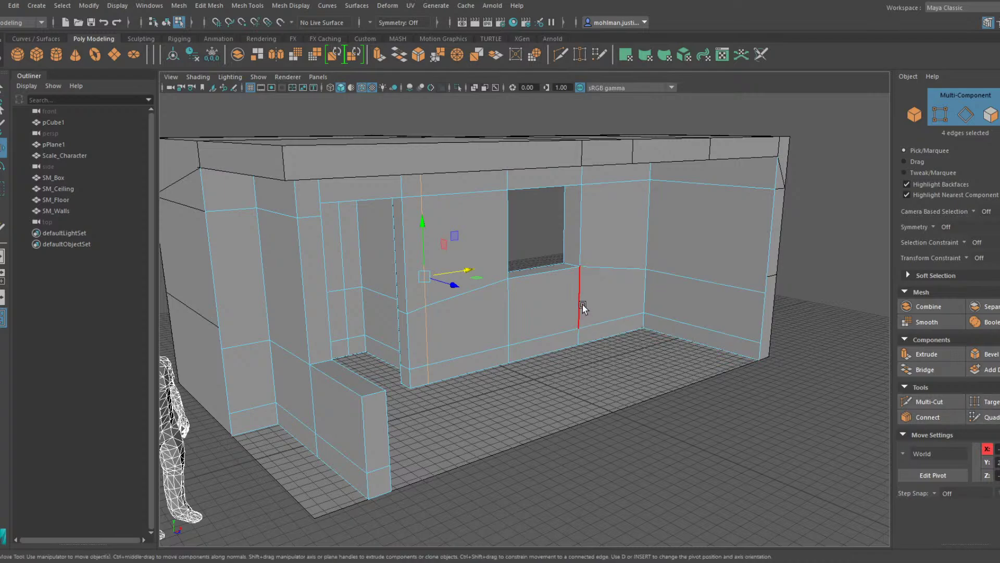
# Insert a horizontal edge loop around SM_Walls just below the top of the low wall, using Multi-Cut
pyautogui.keyDown('alt'); pyautogui.moveTo(582, 305); pyautogui.dragTo(475, 328); pyautogui.keyUp('alt')
pyautogui.scroll(3, 501, 327)
pyautogui.scroll(3, 475, 328)
pyautogui.keyDown('alt'); pyautogui.moveTo(482, 329); pyautogui.dragTo(582, 327, button='middle'); pyautogui.keyUp('alt')
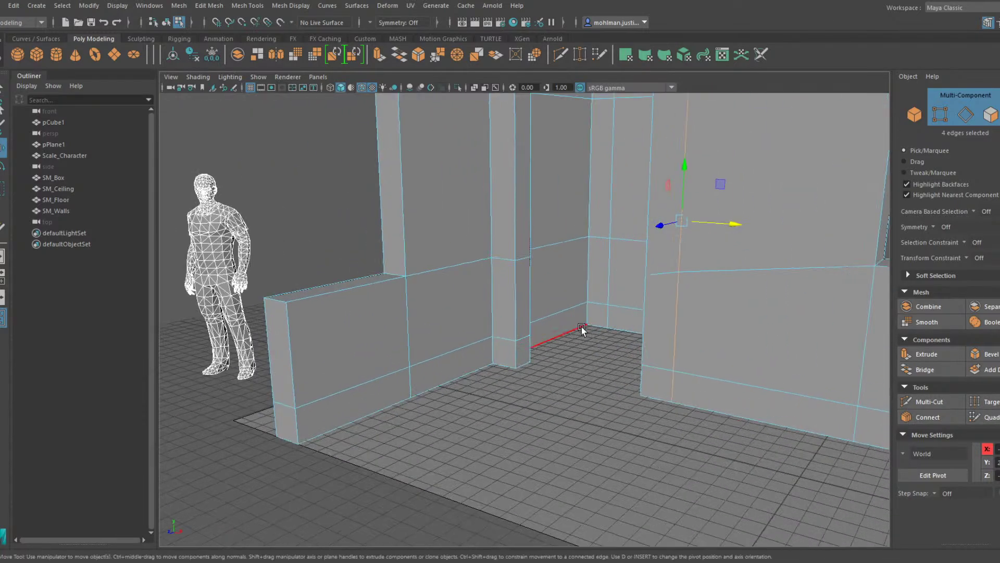
pyautogui.keyDown('alt'); pyautogui.moveTo(583, 330); pyautogui.dragTo(538, 346); pyautogui.keyUp('alt')
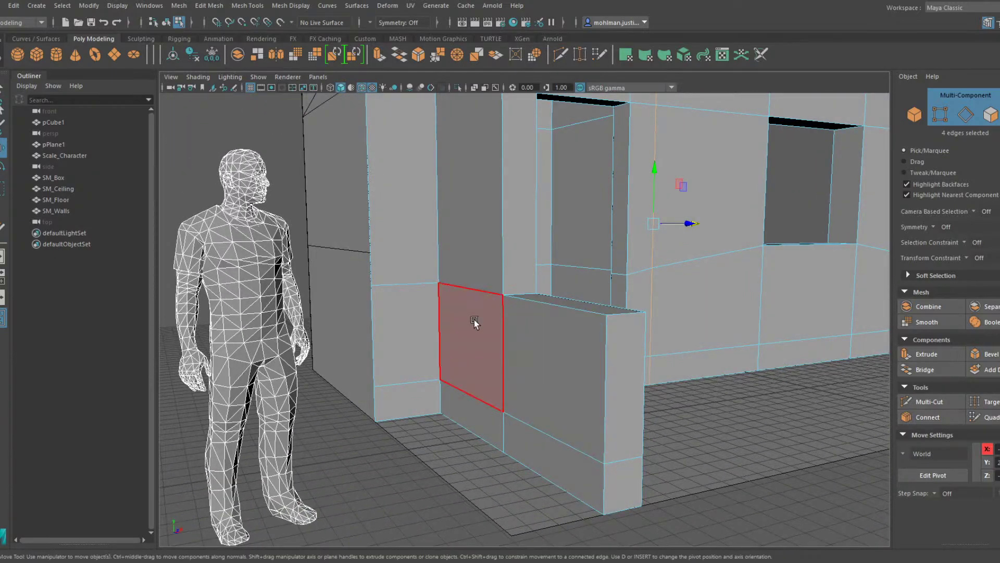
pyautogui.keyDown('alt'); pyautogui.moveTo(474, 323); pyautogui.dragTo(511, 328); pyautogui.keyUp('alt')
pyautogui.click(933, 402)
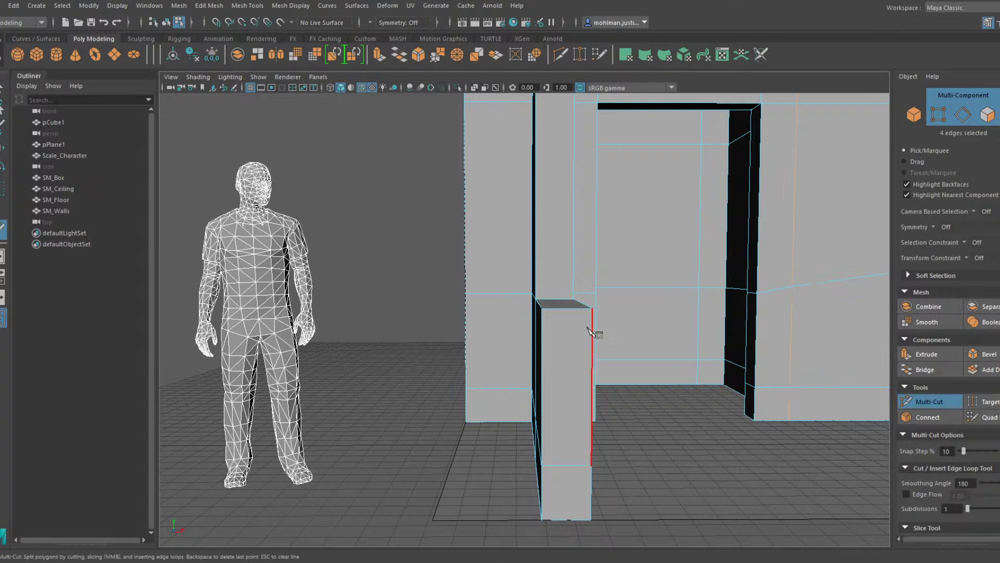
pyautogui.click(532, 294)
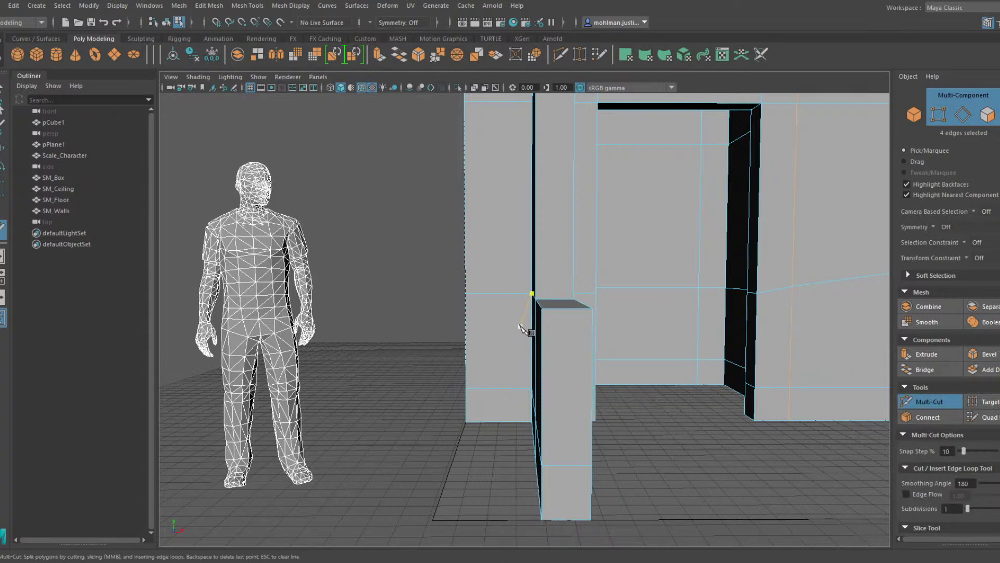
pyautogui.hotkey('ctrl', 'z')
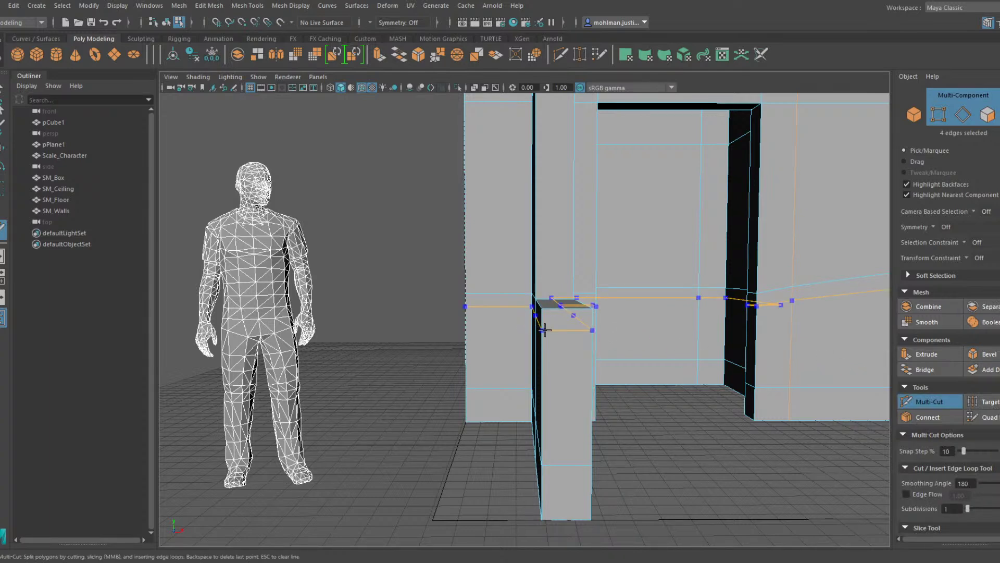
pyautogui.keyDown('ctrl'); pyautogui.click(545, 330); pyautogui.keyUp('ctrl')
# Select the full upper edge loop, flatten it vertically with Scale, and adjust its height to just below the low wall's top
pyautogui.scroll(-5, 584, 336)
pyautogui.keyDown('alt'); pyautogui.moveTo(688, 338); pyautogui.dragTo(557, 345, button='middle'); pyautogui.keyUp('alt')
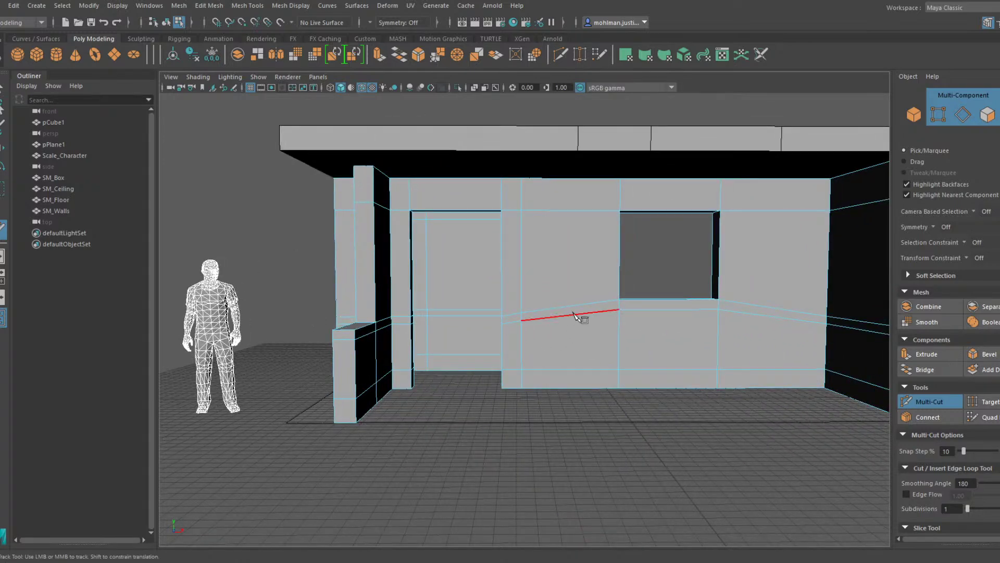
pyautogui.press('w')
pyautogui.click(572, 316)
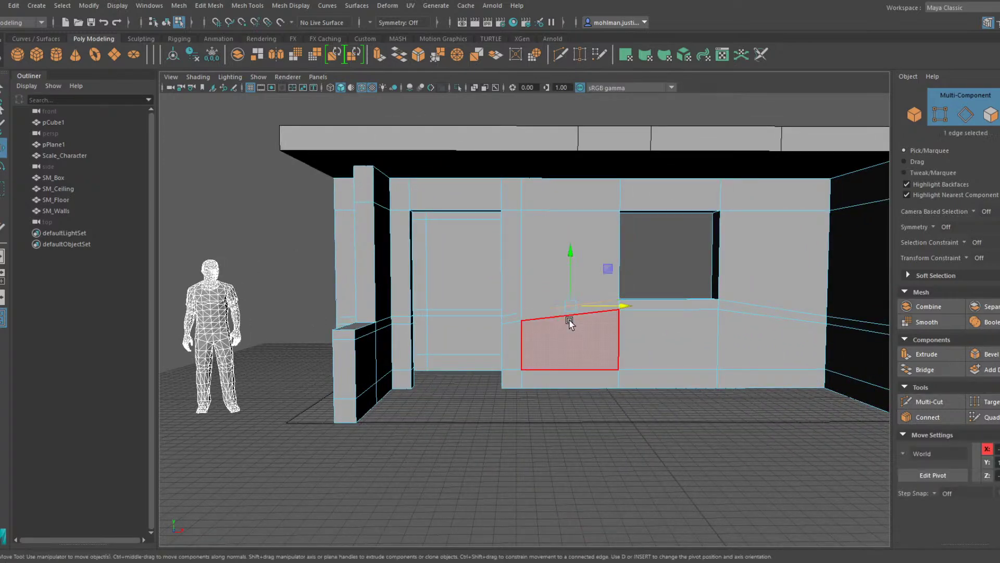
pyautogui.click(570, 320)
pyautogui.moveTo(560, 321); pyautogui.dragTo(562, 241, button='right')
pyautogui.doubleClick(553, 312)
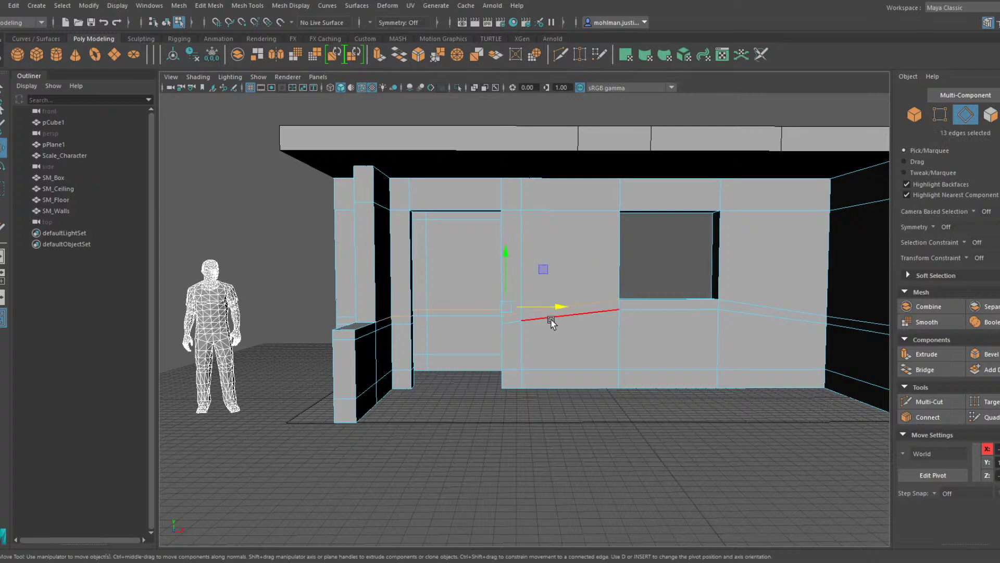
pyautogui.press('r')
pyautogui.keyDown('alt'); pyautogui.moveTo(563, 339); pyautogui.dragTo(514, 358); pyautogui.keyUp('alt')
pyautogui.press('w')
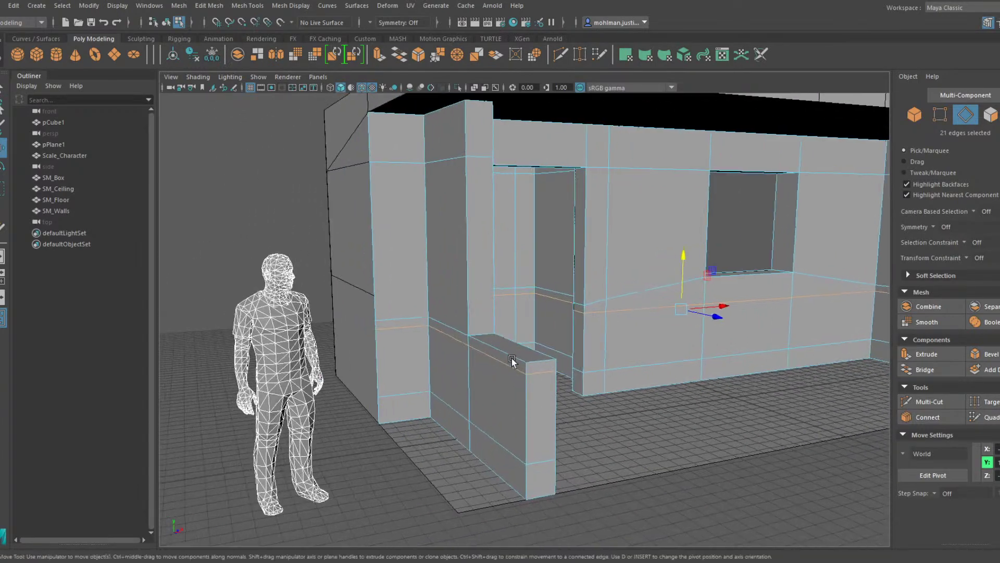
# Select the lower faces of the pillar beside the low wall and of the adjoining inner wall section
pyautogui.keyDown('alt'); pyautogui.moveTo(659, 359); pyautogui.dragTo(504, 384); pyautogui.keyUp('alt')
pyautogui.keyDown('alt'); pyautogui.moveTo(830, 391); pyautogui.dragTo(597, 324); pyautogui.keyUp('alt')
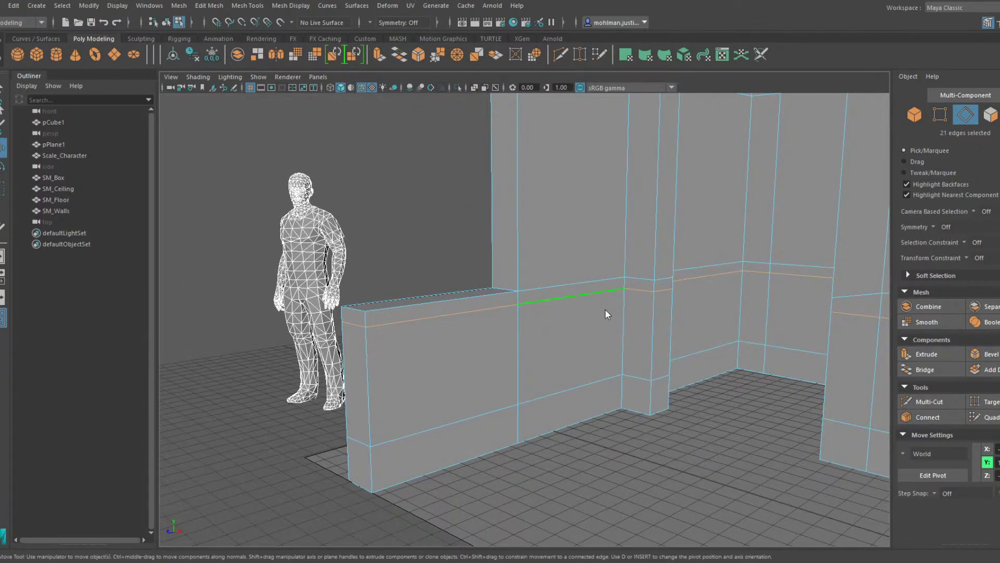
pyautogui.press('F11')
pyautogui.click(640, 285)
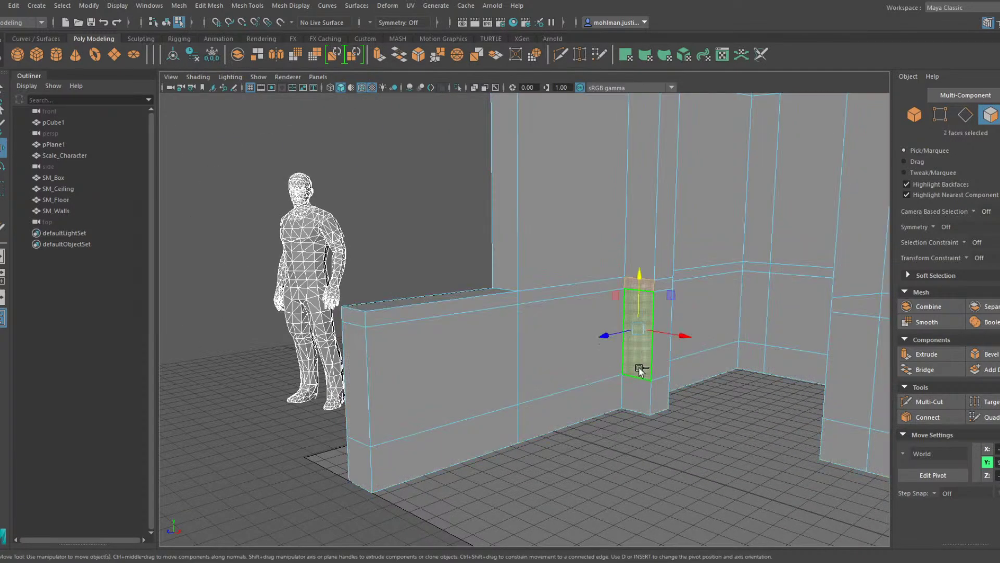
pyautogui.keyDown('shift'); pyautogui.click(634, 392); pyautogui.keyUp('shift')
pyautogui.keyDown('shift'); pyautogui.click(640, 354); pyautogui.keyUp('shift')
pyautogui.keyDown('shift'); pyautogui.click(607, 286); pyautogui.keyUp('shift')
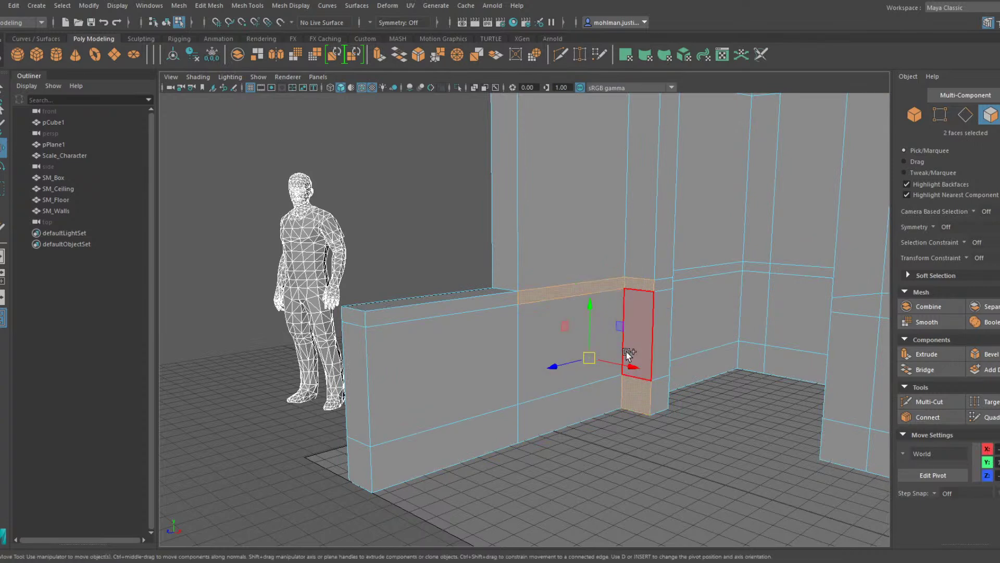
pyautogui.keyDown('shift'); pyautogui.click(630, 352); pyautogui.keyUp('shift')
pyautogui.keyDown('shift'); pyautogui.click(605, 352); pyautogui.keyUp('shift')
pyautogui.keyDown('shift'); pyautogui.click(549, 409); pyautogui.keyUp('shift')
# Add the low wall's inner side faces and its end faces to the selection
pyautogui.keyDown('shift'); pyautogui.click(454, 354); pyautogui.keyUp('shift')
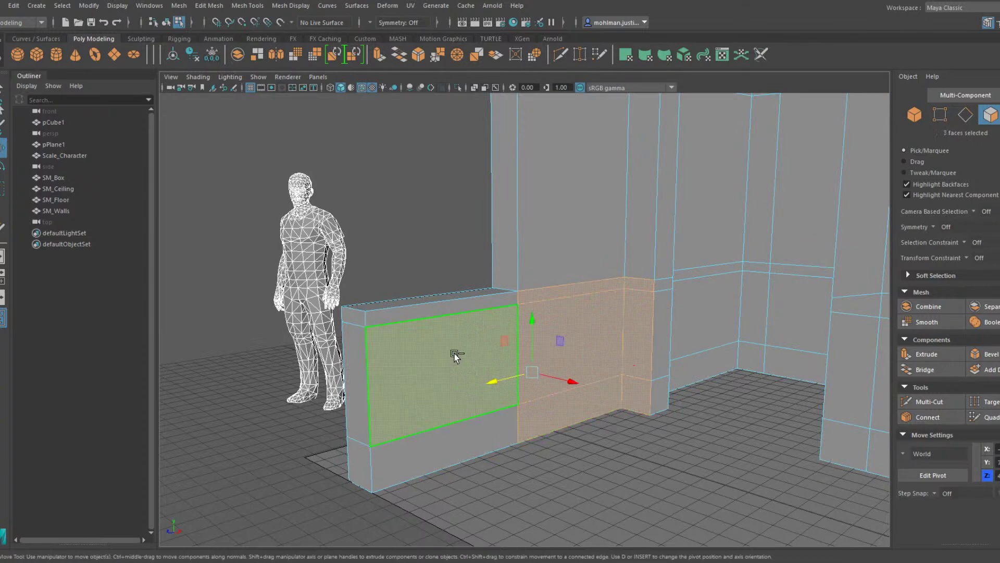
pyautogui.keyDown('shift'); pyautogui.click(462, 307); pyautogui.keyUp('shift')
pyautogui.keyDown('shift'); pyautogui.click(449, 467); pyautogui.keyUp('shift')
pyautogui.keyDown('shift'); pyautogui.click(359, 467); pyautogui.keyUp('shift')
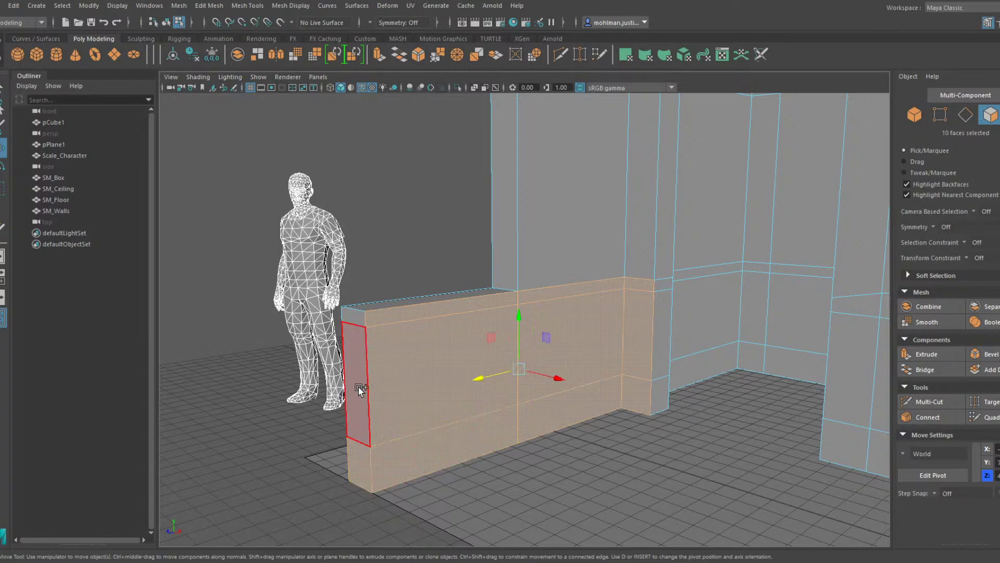
pyautogui.keyDown('shift'); pyautogui.click(351, 317); pyautogui.keyUp('shift')
pyautogui.keyDown('shift'); pyautogui.click(352, 366); pyautogui.keyUp('shift')
# Add the low wall's outer faces and the adjoining lower wall faces, and extrude the selection with a Local Translate Z of 4.555
pyautogui.keyDown('alt'); pyautogui.moveTo(361, 386); pyautogui.dragTo(483, 395); pyautogui.keyUp('alt')
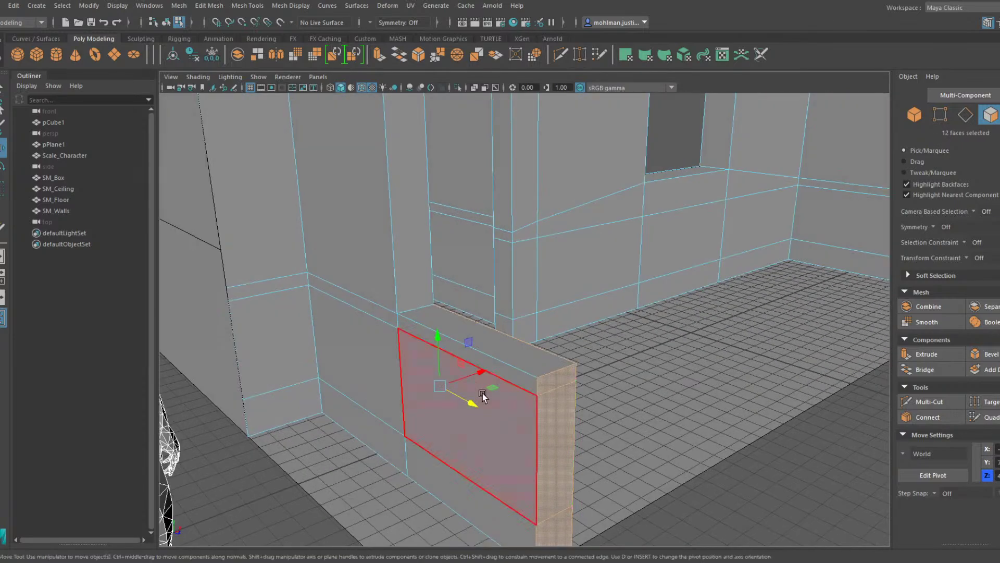
pyautogui.keyDown('shift'); pyautogui.click(502, 370); pyautogui.keyUp('shift')
pyautogui.keyDown('shift'); pyautogui.click(508, 431); pyautogui.keyUp('shift')
pyautogui.keyDown('shift'); pyautogui.click(465, 490); pyautogui.keyUp('shift')
pyautogui.keyDown('shift'); pyautogui.click(365, 426); pyautogui.keyUp('shift')
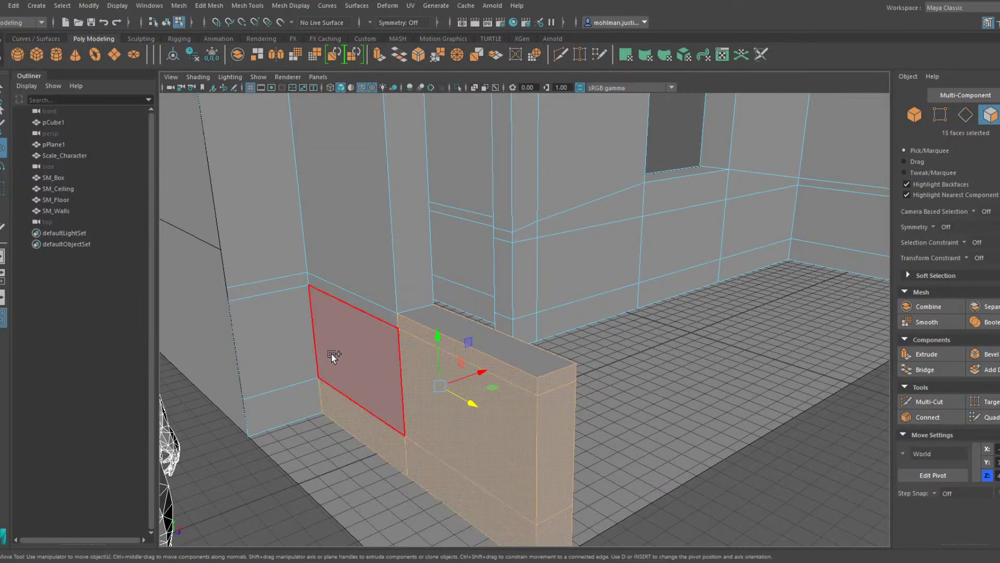
pyautogui.keyDown('shift'); pyautogui.click(333, 356); pyautogui.keyUp('shift')
pyautogui.keyDown('shift'); pyautogui.click(302, 302); pyautogui.keyUp('shift')
pyautogui.keyDown('shift'); pyautogui.click(304, 282); pyautogui.keyUp('shift')
pyautogui.keyDown('shift'); pyautogui.click(323, 288); pyautogui.keyUp('shift')
pyautogui.keyDown('shift'); pyautogui.click(306, 391); pyautogui.keyUp('shift')
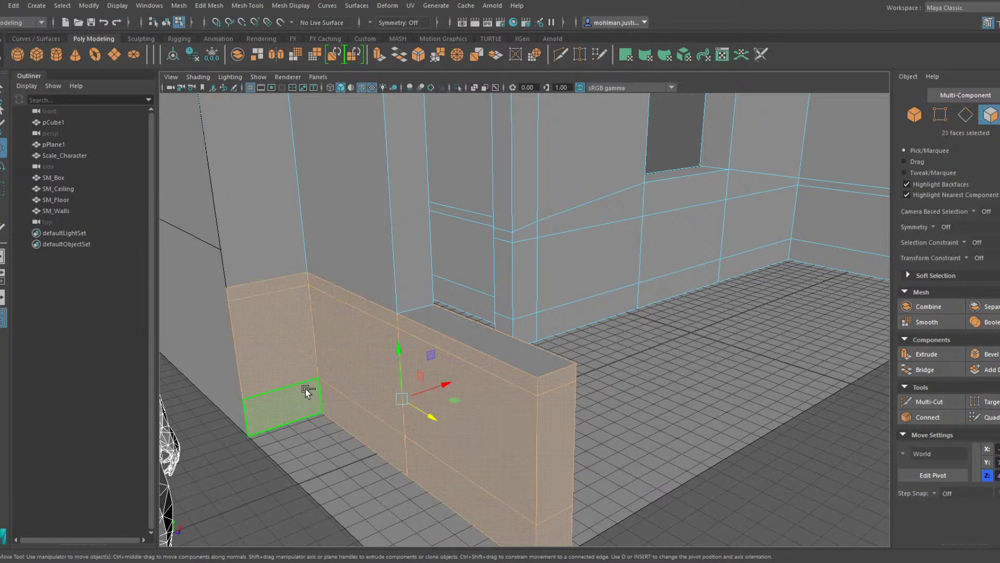
pyautogui.click(930, 354)
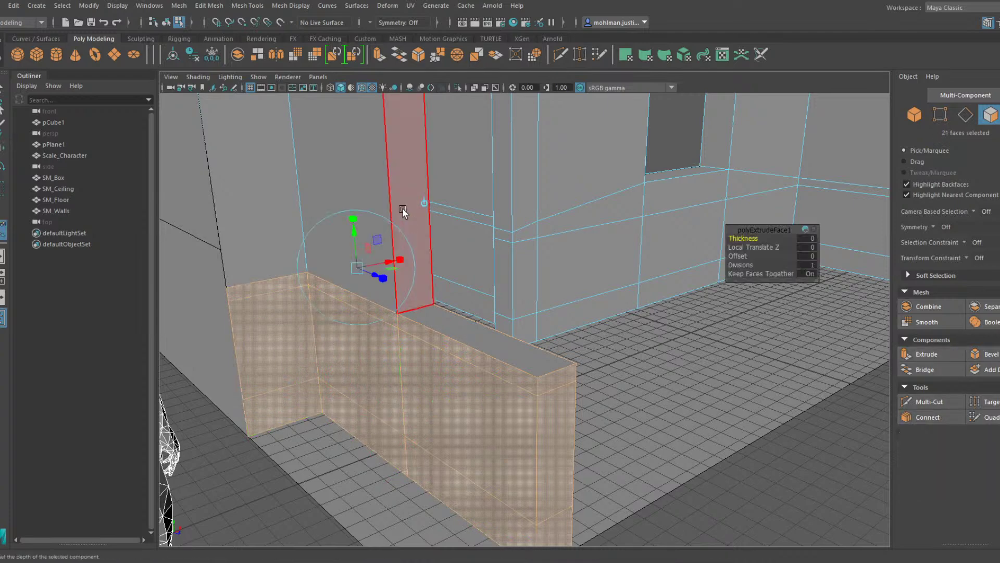
pyautogui.moveTo(378, 276); pyautogui.dragTo(376, 278)
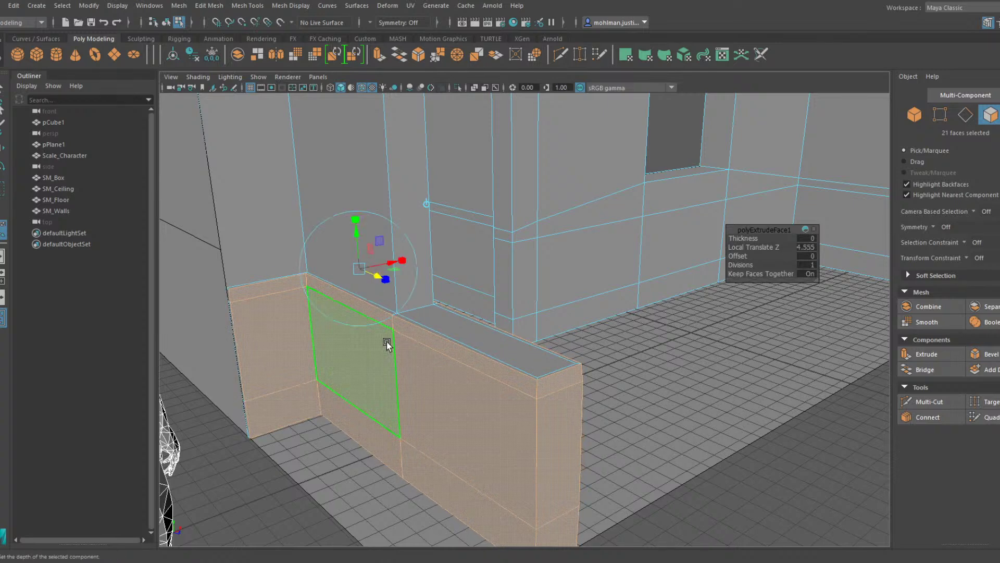
# Select the six extruded faces on the low wall's outer side and flatten them along X with a scale of 0
pyautogui.click(426, 334)
pyautogui.keyDown('shift'); pyautogui.click(363, 312); pyautogui.keyUp('shift')
pyautogui.keyDown('shift'); pyautogui.click(366, 357); pyautogui.keyUp('shift')
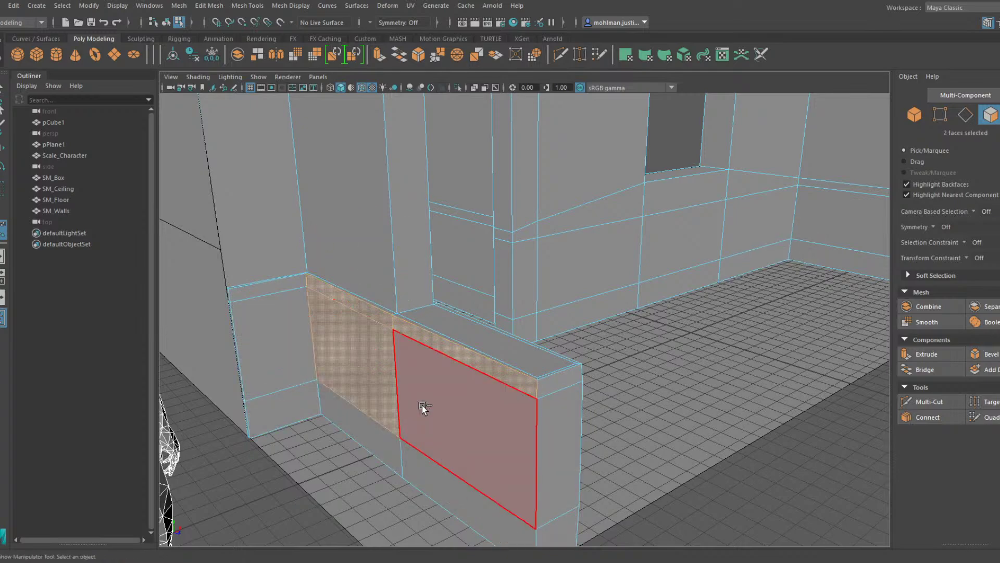
pyautogui.keyDown('shift'); pyautogui.click(419, 403); pyautogui.keyUp('shift')
pyautogui.keyDown('shift'); pyautogui.click(432, 476); pyautogui.keyUp('shift')
pyautogui.keyDown('shift'); pyautogui.click(386, 449); pyautogui.keyUp('shift')
pyautogui.press('r')
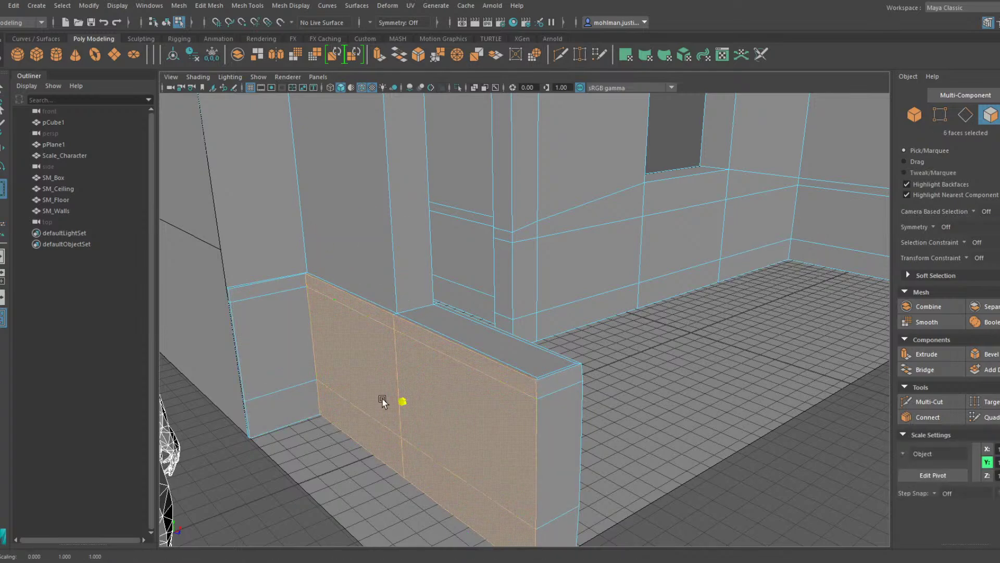
# Select the lower outer faces of the wall section adjoining the low wall and flatten them along Z
pyautogui.keyDown('alt'); pyautogui.moveTo(383, 398); pyautogui.dragTo(389, 354); pyautogui.keyUp('alt')
pyautogui.click(388, 352)
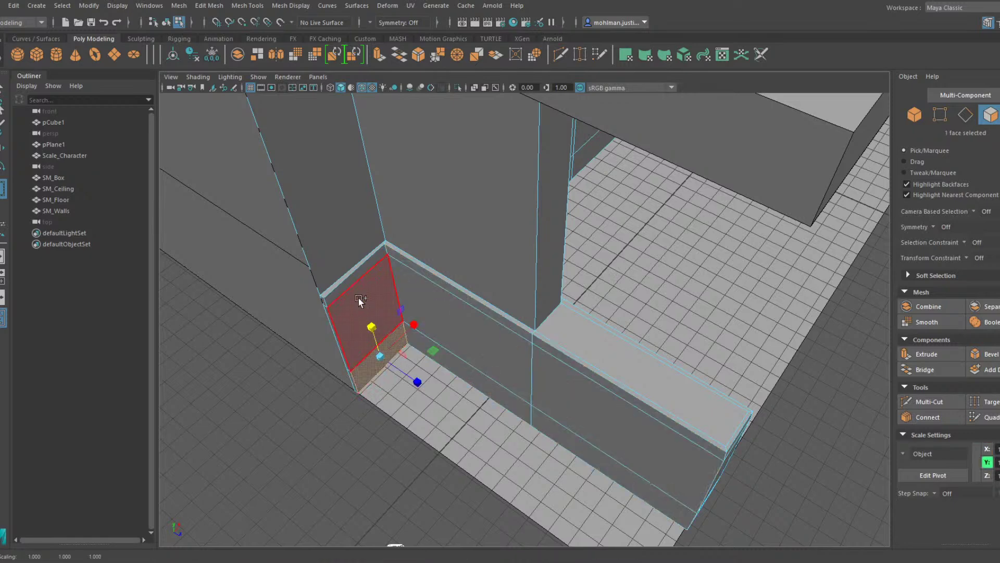
pyautogui.keyDown('shift'); pyautogui.click(345, 319); pyautogui.keyUp('shift')
# Select the lower-section faces on the low wall's inner side and flatten them along X
pyautogui.keyDown('alt'); pyautogui.moveTo(345, 320); pyautogui.dragTo(507, 318); pyautogui.keyUp('alt')
pyautogui.click(508, 319)
pyautogui.keyDown('shift'); pyautogui.click(511, 377); pyautogui.keyUp('shift')
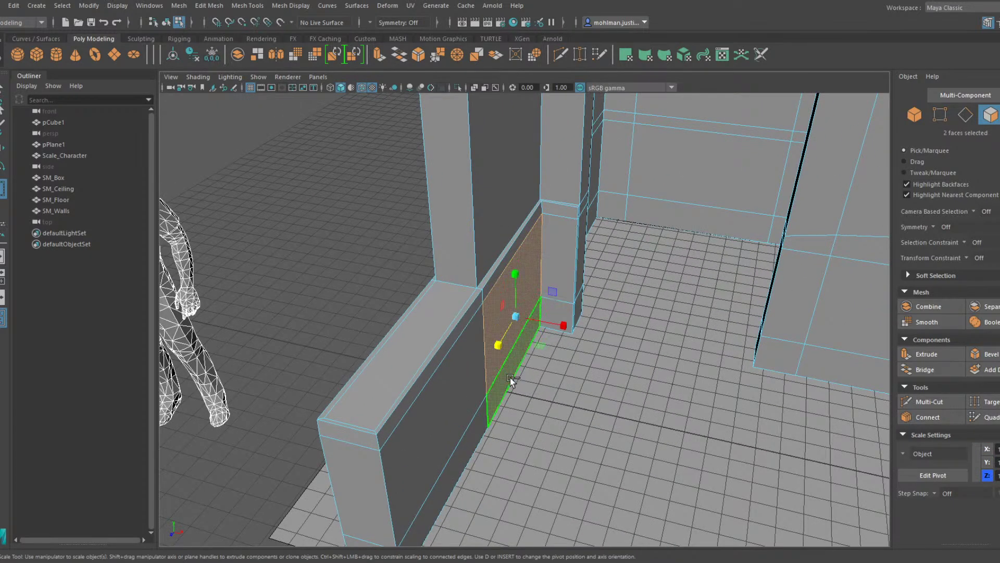
pyautogui.keyDown('shift'); pyautogui.click(492, 280); pyautogui.keyUp('shift')
pyautogui.keyDown('shift'); pyautogui.click(457, 338); pyautogui.keyUp('shift')
pyautogui.keyDown('shift'); pyautogui.click(466, 446); pyautogui.keyUp('shift')
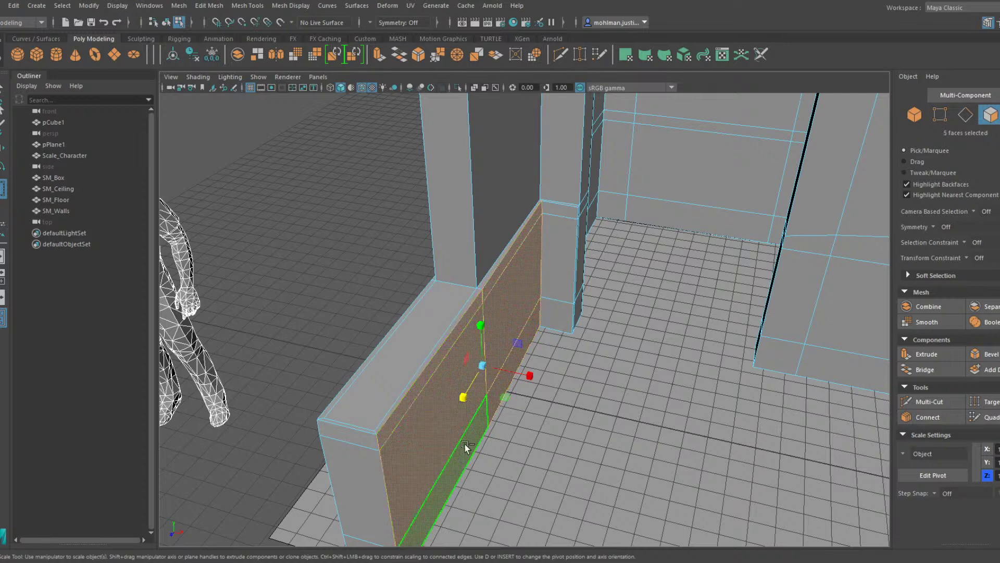
# Flatten the pillar's lower faces beside the low wall along Z and add the adjoining wall's outer lower faces to the selection
pyautogui.click(558, 212)
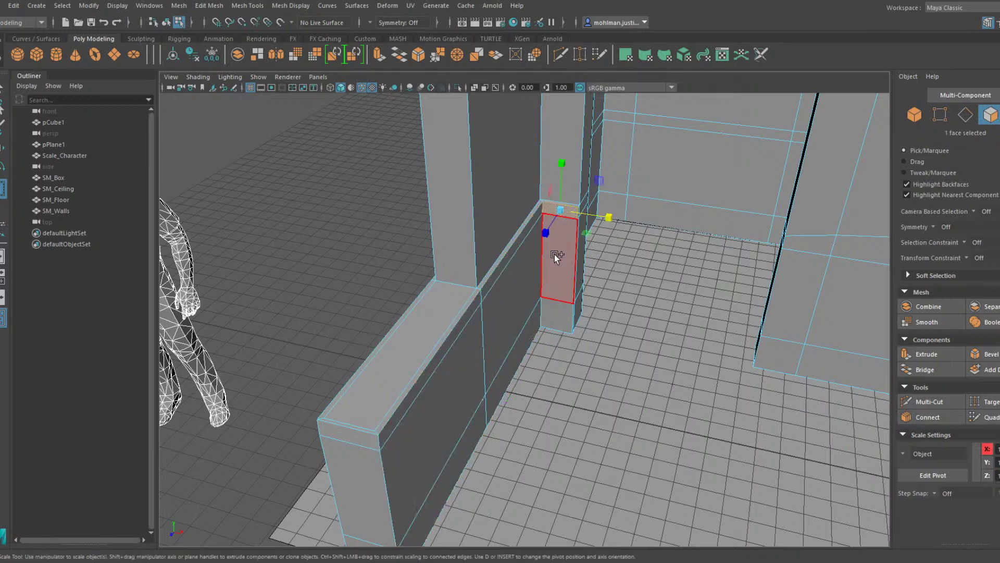
pyautogui.keyDown('shift'); pyautogui.click(556, 257); pyautogui.keyUp('shift')
pyautogui.keyDown('alt'); pyautogui.moveTo(592, 329); pyautogui.dragTo(547, 339); pyautogui.keyUp('alt')
pyautogui.moveTo(585, 297); pyautogui.dragTo(473, 290)
pyautogui.press('w')
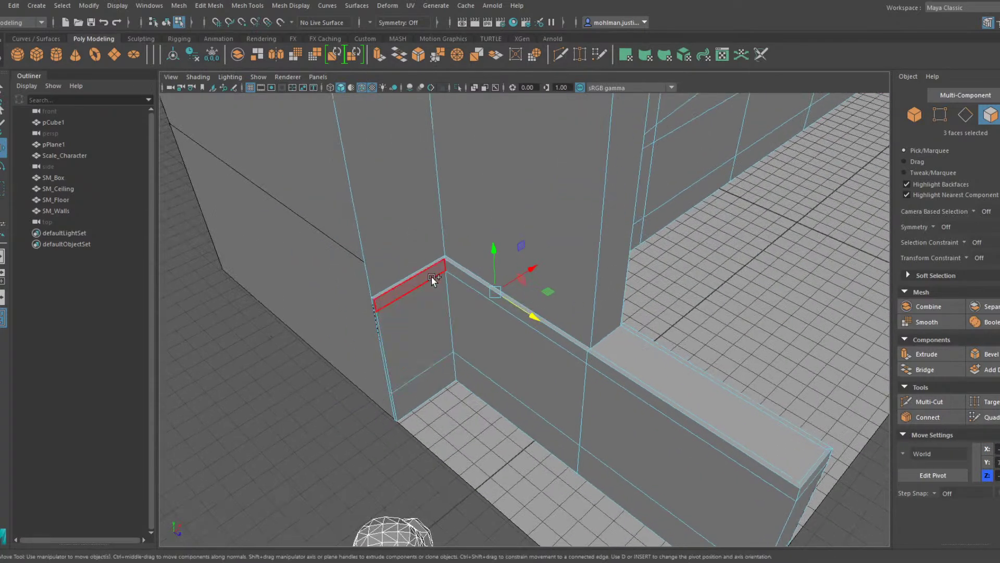
pyautogui.keyDown('shift'); pyautogui.click(426, 347); pyautogui.keyUp('shift')
pyautogui.moveTo(486, 347); pyautogui.dragTo(573, 261)
# Start a new face selection on SM_Walls with the baseboard faces of the opposite wall corner, the pillar and the low wall's inner side
pyautogui.press('F8')
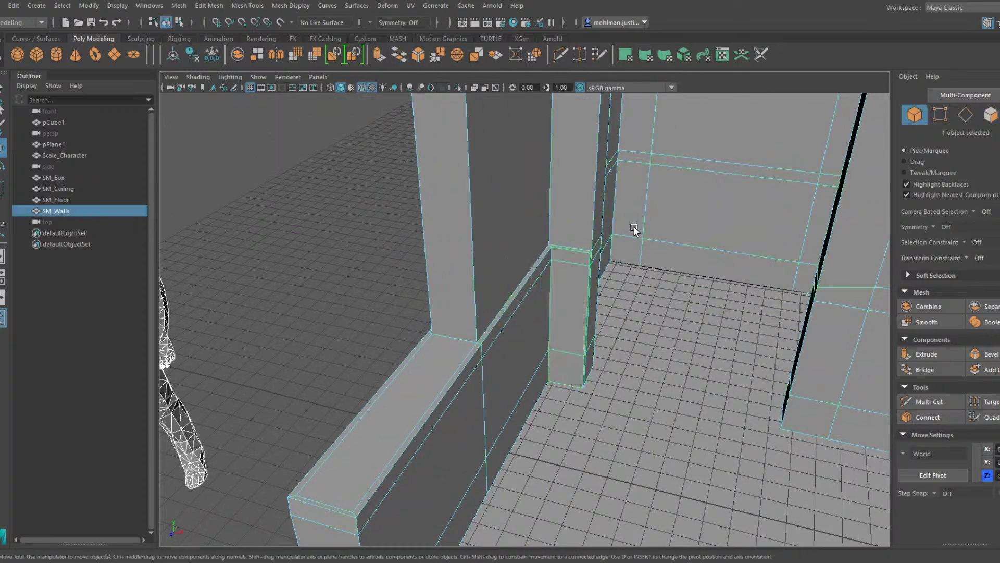
pyautogui.keyDown('alt'); pyautogui.moveTo(634, 229); pyautogui.dragTo(535, 291); pyautogui.keyUp('alt')
pyautogui.press('F11')
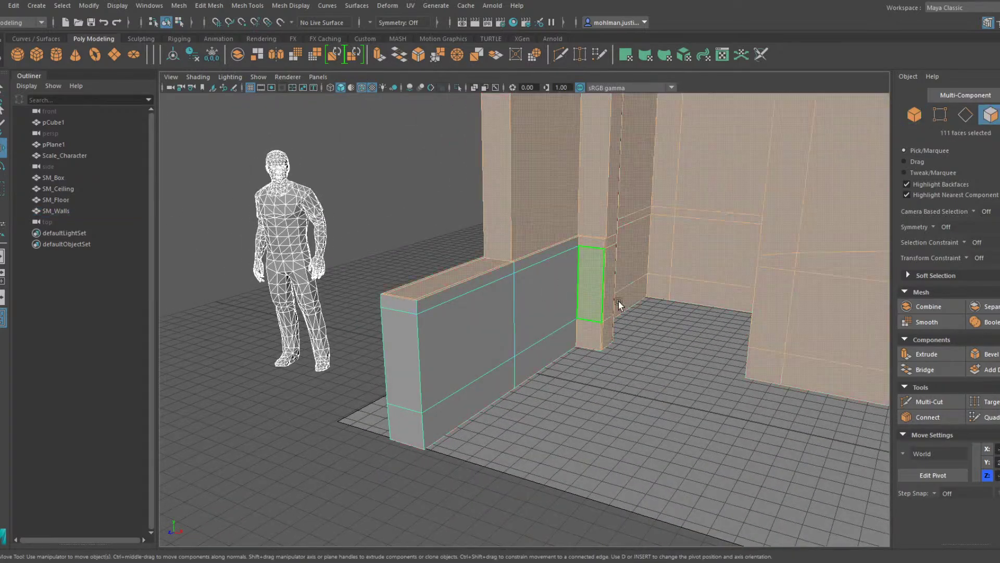
pyautogui.keyDown('alt'); pyautogui.moveTo(619, 305); pyautogui.dragTo(547, 319); pyautogui.keyUp('alt')
pyautogui.click(681, 362)
pyautogui.keyDown('shift'); pyautogui.click(504, 347); pyautogui.keyUp('shift')
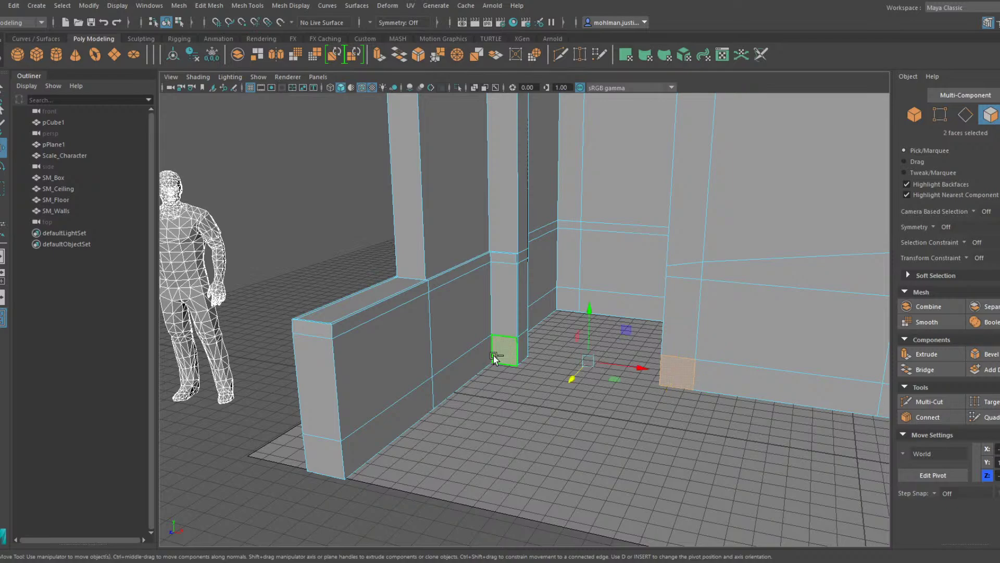
pyautogui.keyDown('shift'); pyautogui.click(461, 380); pyautogui.keyUp('shift')
pyautogui.keyDown('shift'); pyautogui.click(404, 417); pyautogui.keyUp('shift')
# Add the baseboard faces of the adjoining outer wall section and of the low wall's outer side and end
pyautogui.keyDown('alt'); pyautogui.moveTo(432, 385); pyautogui.dragTo(497, 377); pyautogui.keyUp('alt')
pyautogui.keyDown('shift'); pyautogui.click(410, 379); pyautogui.keyUp('shift')
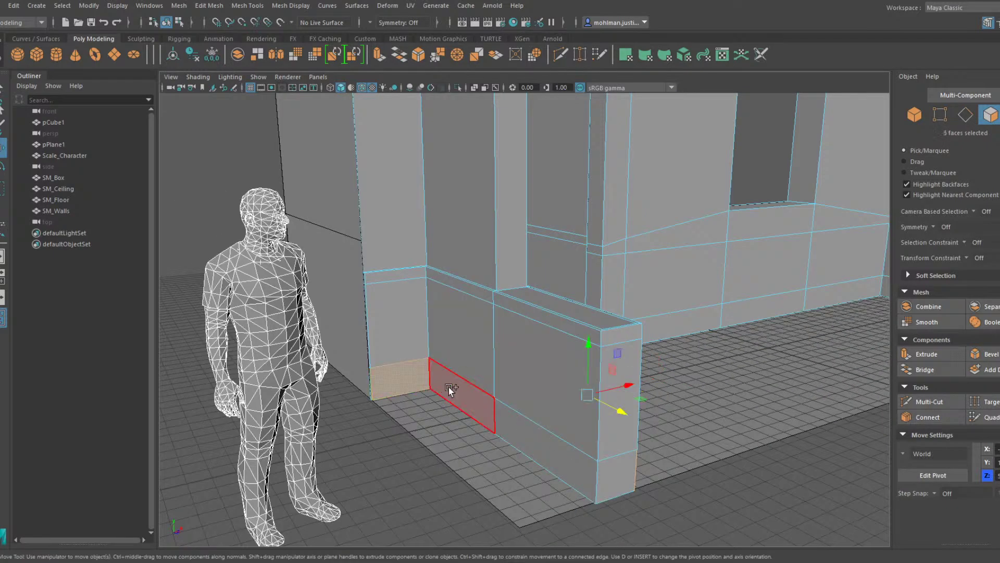
pyautogui.keyDown('shift'); pyautogui.click(451, 389); pyautogui.keyUp('shift')
pyautogui.keyDown('shift'); pyautogui.click(526, 437); pyautogui.keyUp('shift')
pyautogui.keyDown('shift'); pyautogui.click(616, 473); pyautogui.keyUp('shift')
# Add the narrow top strip faces around the low wall, the adjoining outer wall section and the pillar to the selection
pyautogui.keyDown('shift'); pyautogui.click(555, 325); pyautogui.keyUp('shift')
pyautogui.keyDown('shift'); pyautogui.click(434, 278); pyautogui.keyUp('shift')
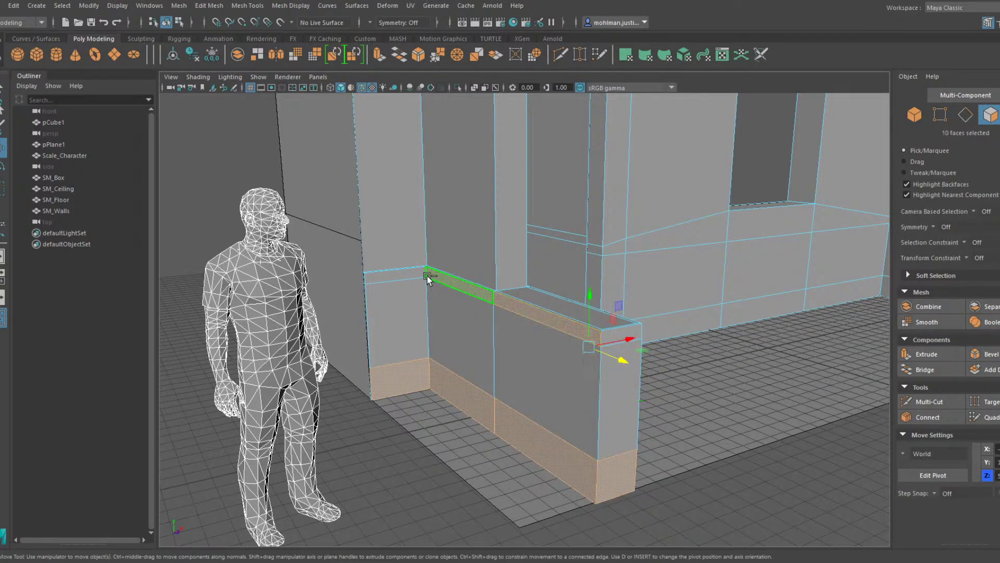
pyautogui.keyDown('shift'); pyautogui.click(404, 275); pyautogui.keyUp('shift')
pyautogui.keyDown('alt'); pyautogui.moveTo(620, 349); pyautogui.dragTo(409, 357); pyautogui.keyUp('alt')
pyautogui.keyDown('shift'); pyautogui.click(359, 353); pyautogui.keyUp('shift')
pyautogui.keyDown('shift'); pyautogui.click(423, 306); pyautogui.keyUp('shift')
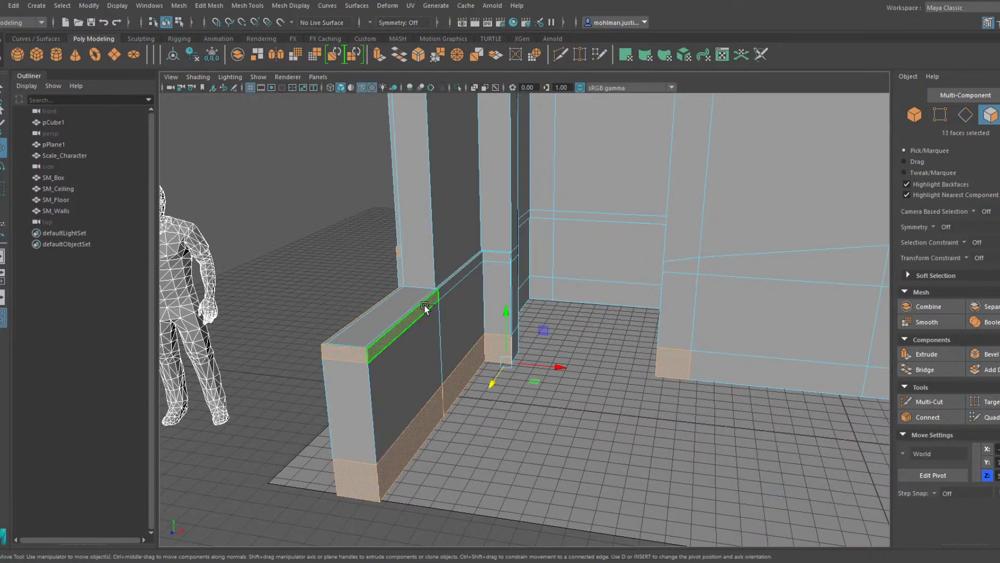
pyautogui.keyDown('shift'); pyautogui.click(454, 280); pyautogui.keyUp('shift')
pyautogui.keyDown('shift'); pyautogui.click(492, 257); pyautogui.keyUp('shift')
# Add the baseboard face of the far side wall and extrude all selected strip faces slightly outward
pyautogui.keyDown('alt'); pyautogui.moveTo(547, 331); pyautogui.dragTo(532, 354); pyautogui.keyUp('alt')
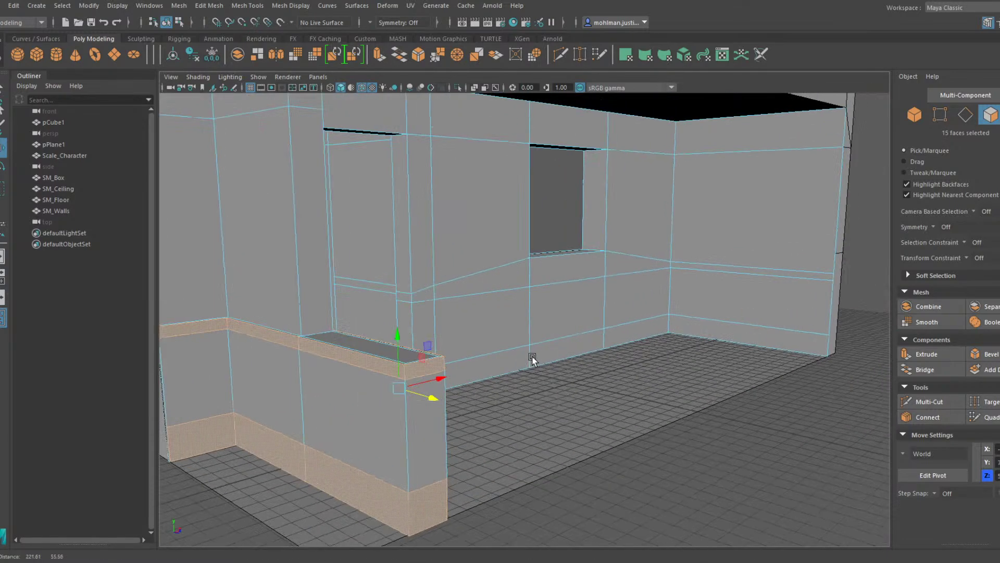
pyautogui.keyDown('shift'); pyautogui.click(721, 337); pyautogui.keyUp('shift')
pyautogui.keyDown('alt'); pyautogui.moveTo(745, 372); pyautogui.dragTo(651, 379); pyautogui.keyUp('alt')
pyautogui.keyDown('alt'); pyautogui.moveTo(652, 379); pyautogui.dragTo(605, 388, button='right'); pyautogui.keyUp('alt')
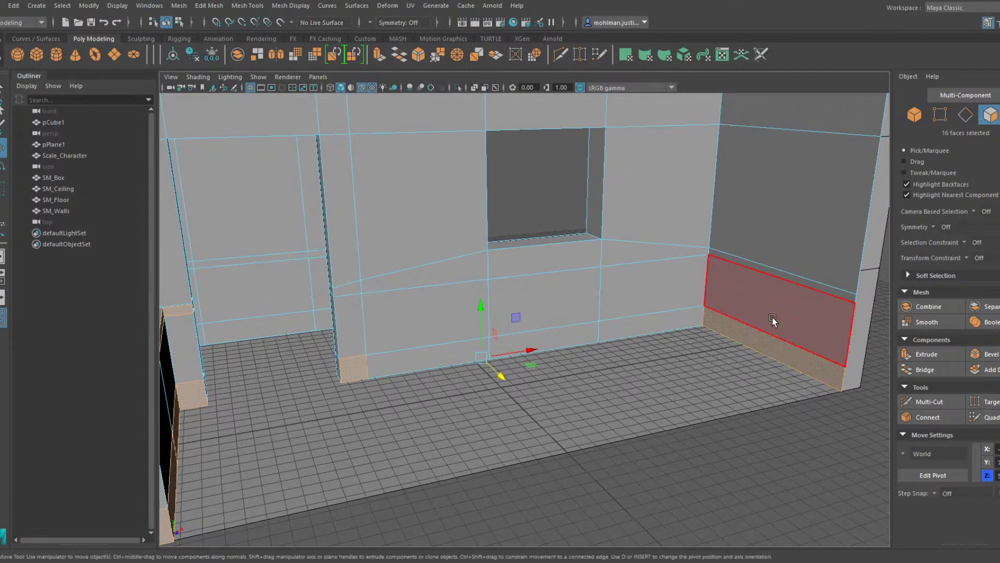
pyautogui.keyDown('alt'); pyautogui.moveTo(774, 319); pyautogui.dragTo(666, 365); pyautogui.keyUp('alt')
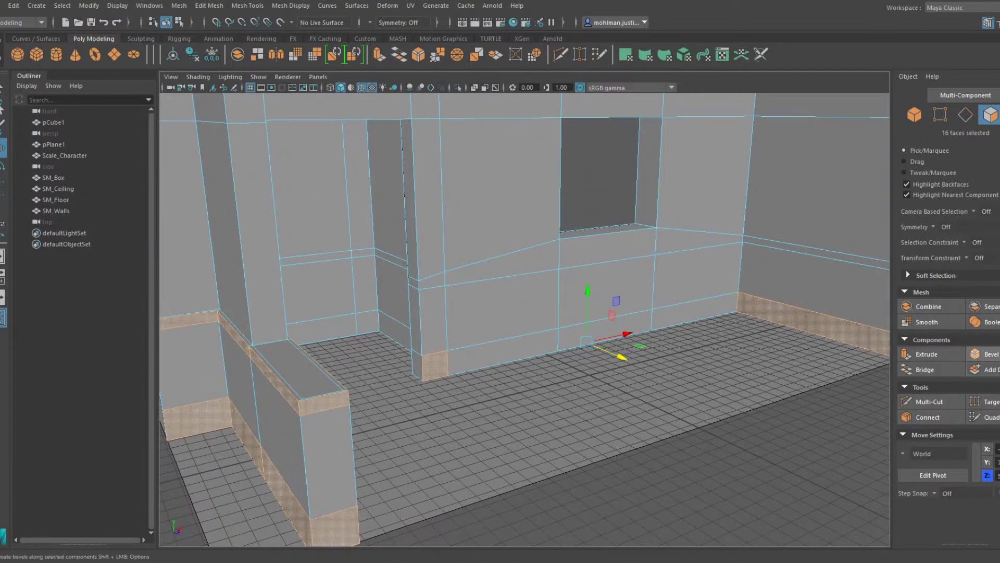
pyautogui.click(946, 357)
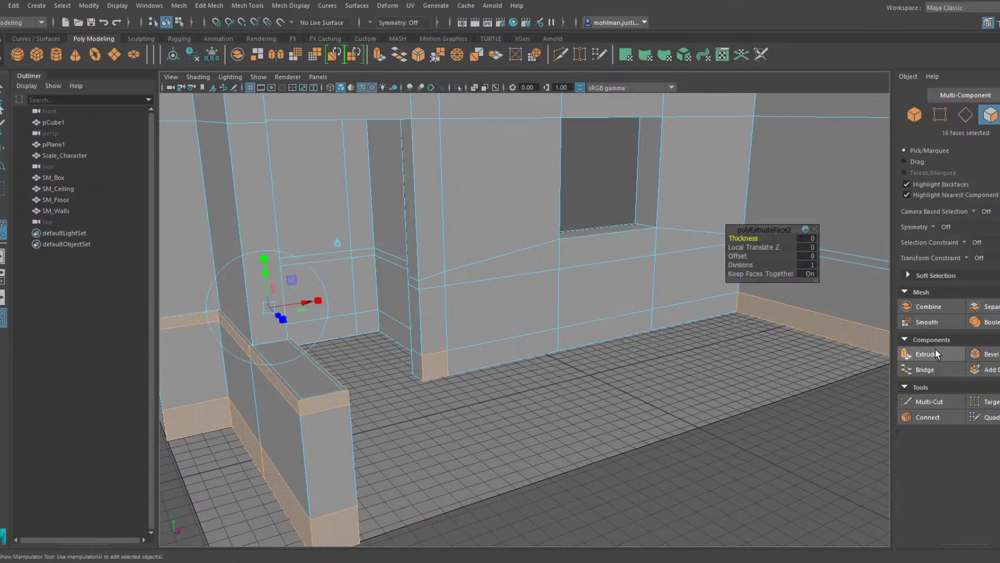
pyautogui.keyDown('alt'); pyautogui.moveTo(727, 362); pyautogui.dragTo(599, 354); pyautogui.keyUp('alt')
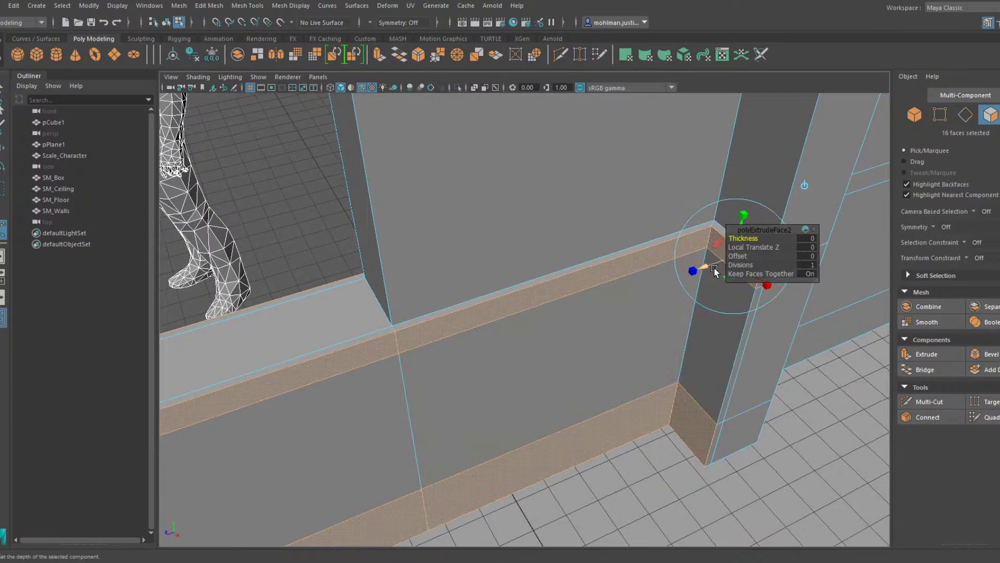
pyautogui.moveTo(711, 265); pyautogui.dragTo(707, 266)
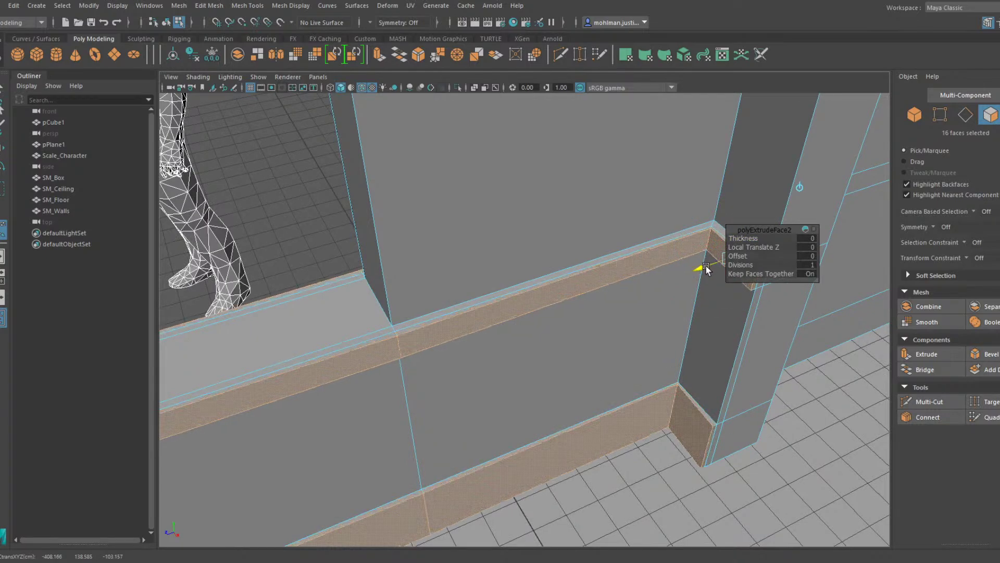
# Select the four extruded trim faces on the low wall's inner side and flatten them along X
pyautogui.keyDown('alt'); pyautogui.moveTo(522, 335); pyautogui.dragTo(623, 311); pyautogui.keyUp('alt')
pyautogui.click(623, 312)
pyautogui.keyDown('shift'); pyautogui.click(555, 335); pyautogui.keyUp('shift')
pyautogui.keyDown('alt'); pyautogui.moveTo(555, 338); pyautogui.dragTo(641, 386); pyautogui.keyUp('alt')
pyautogui.keyDown('shift'); pyautogui.click(641, 386); pyautogui.keyUp('shift')
pyautogui.keyDown('shift'); pyautogui.click(592, 418); pyautogui.keyUp('shift')
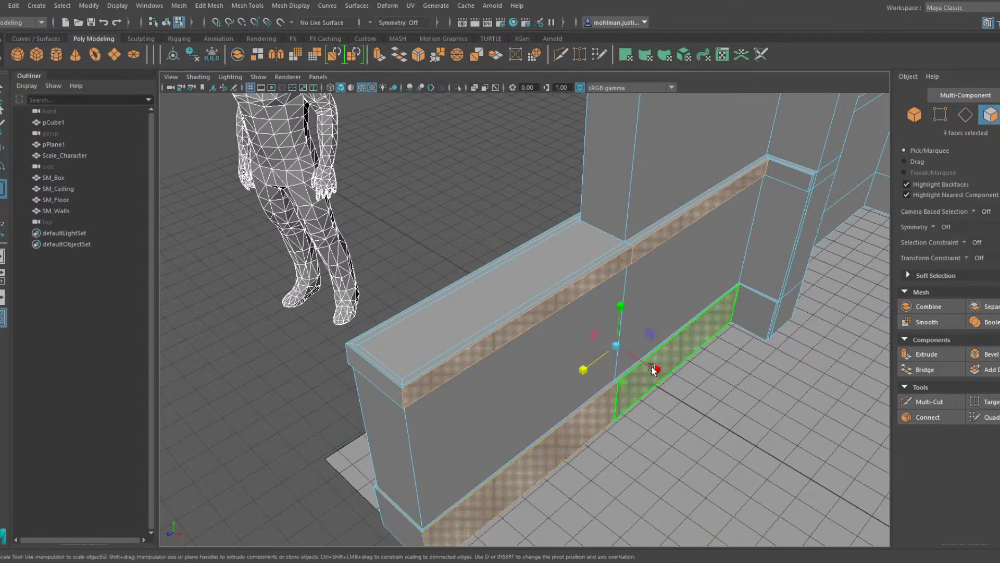
pyautogui.press('r')
# Select the four extruded trim faces on the low wall's outer side and flatten them along X
pyautogui.keyDown('alt'); pyautogui.moveTo(594, 363); pyautogui.dragTo(558, 398); pyautogui.keyUp('alt')
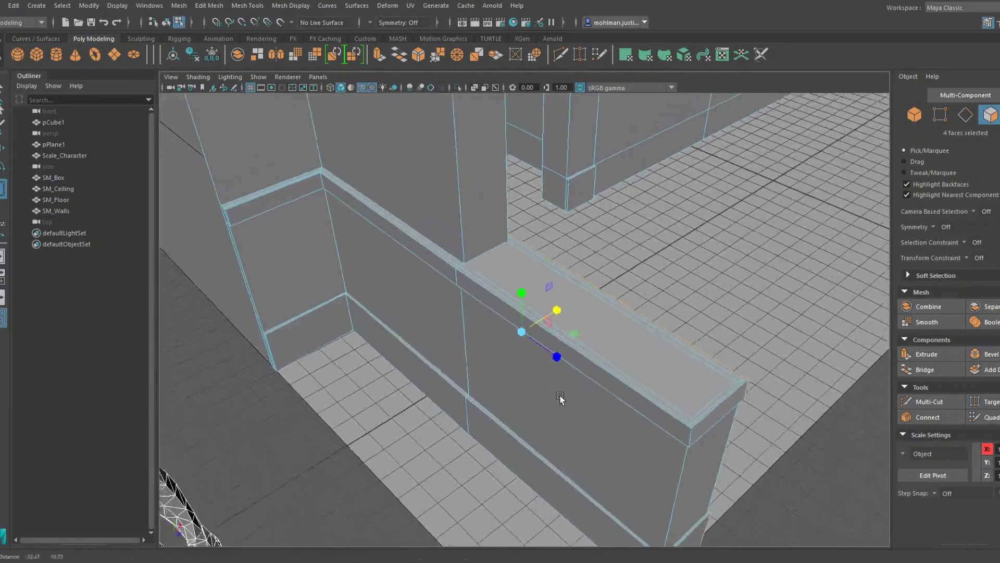
pyautogui.click(490, 299)
pyautogui.keyDown('shift'); pyautogui.click(449, 274); pyautogui.keyUp('shift')
pyautogui.keyDown('shift'); pyautogui.click(513, 453); pyautogui.keyUp('shift')
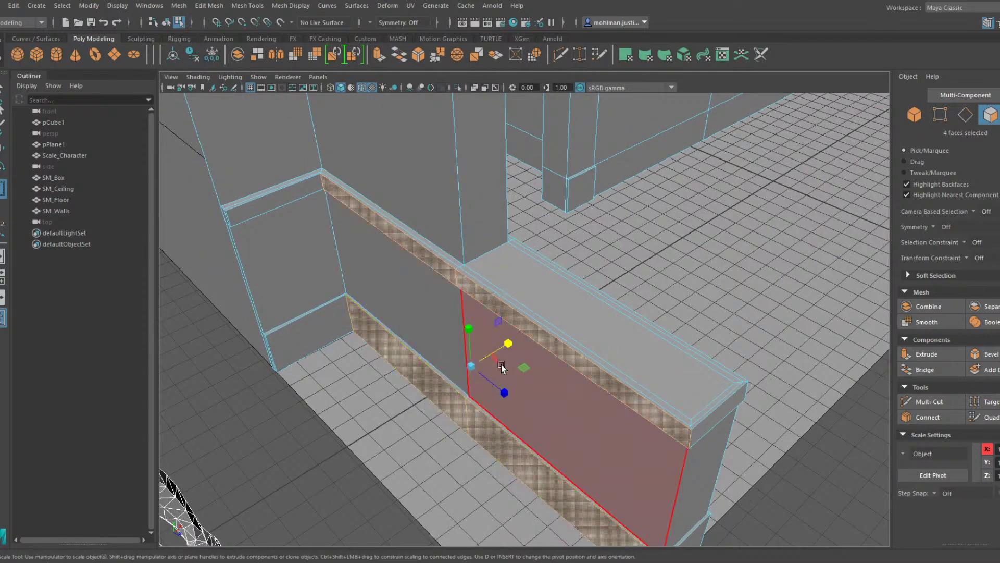
pyautogui.moveTo(508, 343); pyautogui.dragTo(479, 361)
# Select the top and baseboard trim faces on the adjoining outer wall section and flatten them along Z
pyautogui.keyDown('alt'); pyautogui.moveTo(261, 225); pyautogui.dragTo(365, 282, button='middle'); pyautogui.keyUp('alt')
pyautogui.click(364, 265)
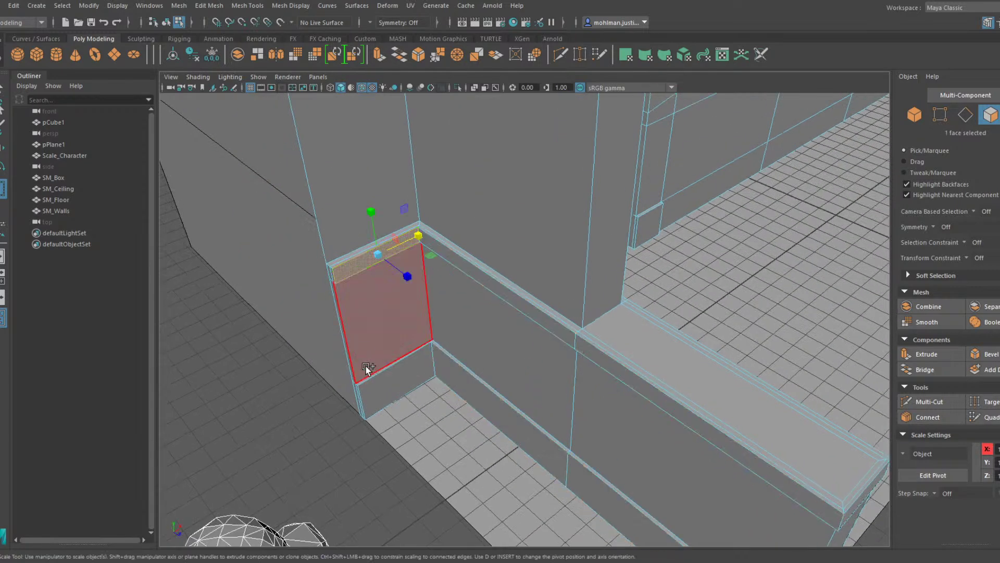
pyautogui.keyDown('shift'); pyautogui.click(366, 366); pyautogui.keyUp('shift')
pyautogui.click(391, 389)
pyautogui.keyDown('shift'); pyautogui.click(358, 270); pyautogui.keyUp('shift')
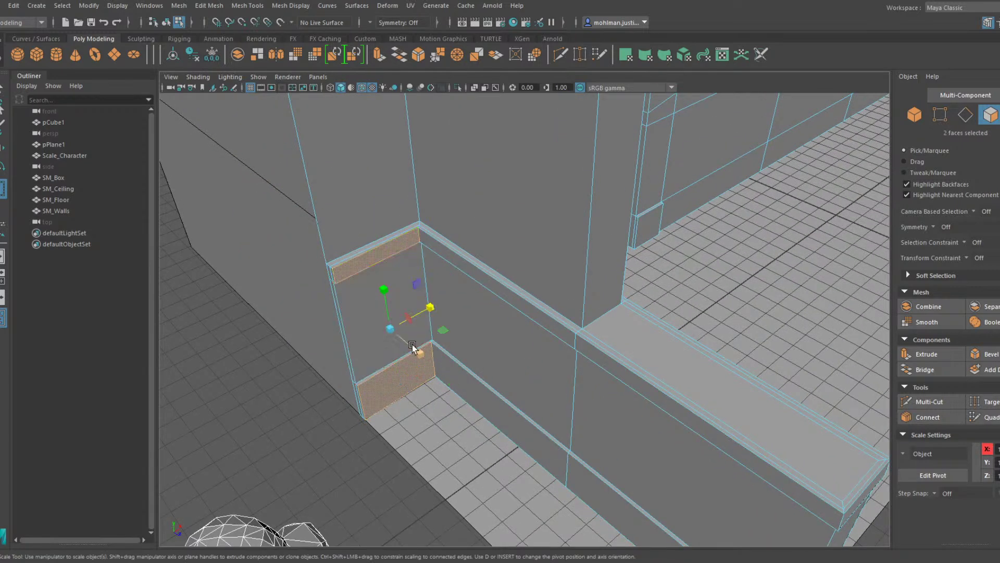
# Select the top and baseboard trim faces on the pillar beside the low wall and flatten them along Z
pyautogui.keyDown('alt'); pyautogui.moveTo(302, 278); pyautogui.dragTo(446, 312); pyautogui.keyUp('alt')
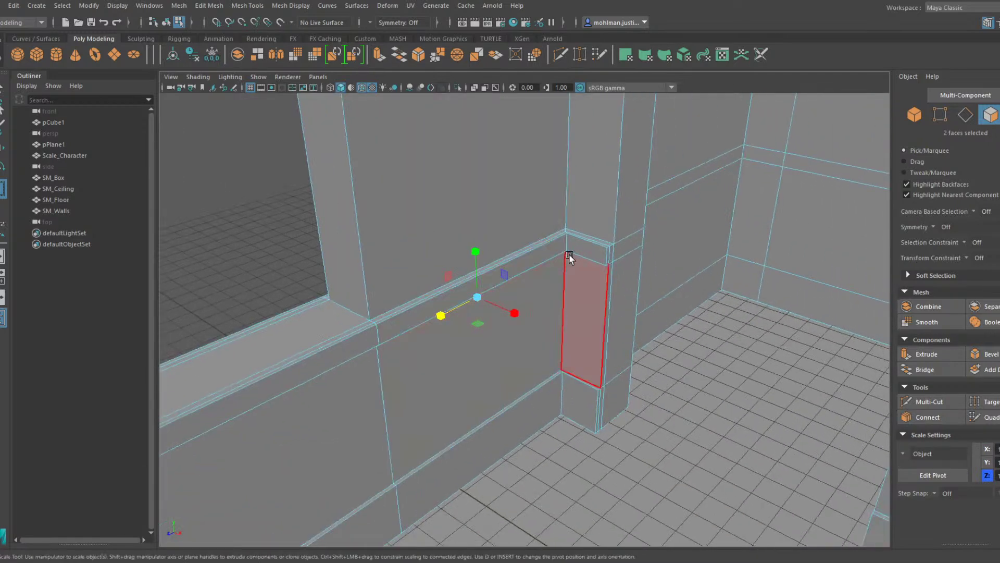
pyautogui.click(587, 249)
pyautogui.keyDown('shift'); pyautogui.click(579, 401); pyautogui.keyUp('shift')
pyautogui.keyDown('alt'); pyautogui.moveTo(557, 357); pyautogui.dragTo(641, 462); pyautogui.keyUp('alt')
# Select the opposite wall corner's baseboard face, then the far side wall's baseboard face, and flatten the latter along X
pyautogui.click(665, 472)
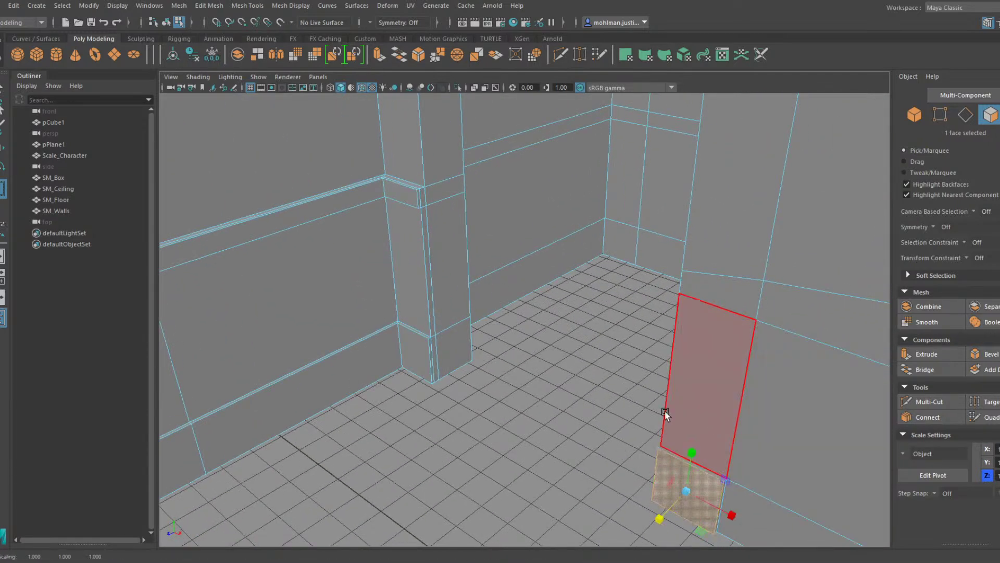
pyautogui.keyDown('alt'); pyautogui.moveTo(665, 414); pyautogui.dragTo(369, 330); pyautogui.keyUp('alt')
pyautogui.keyDown('alt'); pyautogui.moveTo(370, 329); pyautogui.dragTo(358, 328, button='middle'); pyautogui.keyUp('alt')
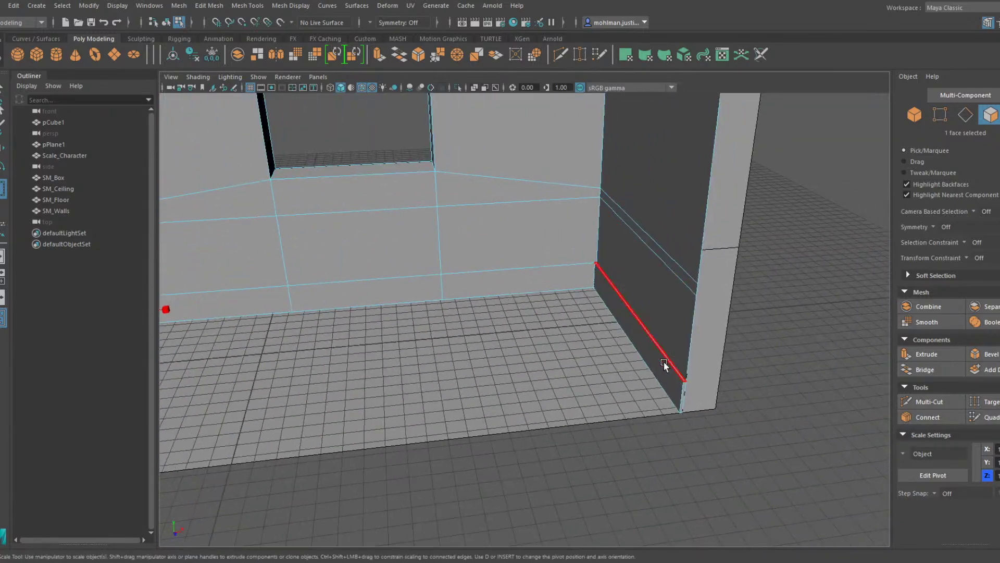
pyautogui.click(656, 366)
pyautogui.moveTo(677, 322); pyautogui.dragTo(494, 329)
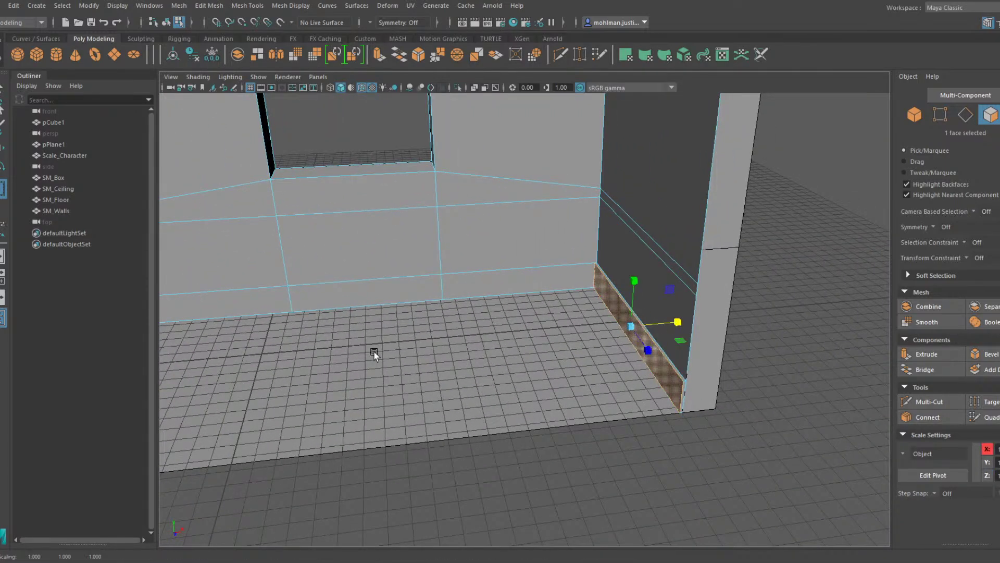
# Flatten the top and baseboard trim faces on the low wall's end along Z with a scale of 0 and nudge them along Z
pyautogui.keyDown('alt'); pyautogui.moveTo(374, 352); pyautogui.dragTo(522, 383); pyautogui.keyUp('alt')
pyautogui.scroll(3, 522, 383)
pyautogui.keyDown('alt'); pyautogui.moveTo(459, 390); pyautogui.dragTo(502, 348, button='middle'); pyautogui.keyUp('alt')
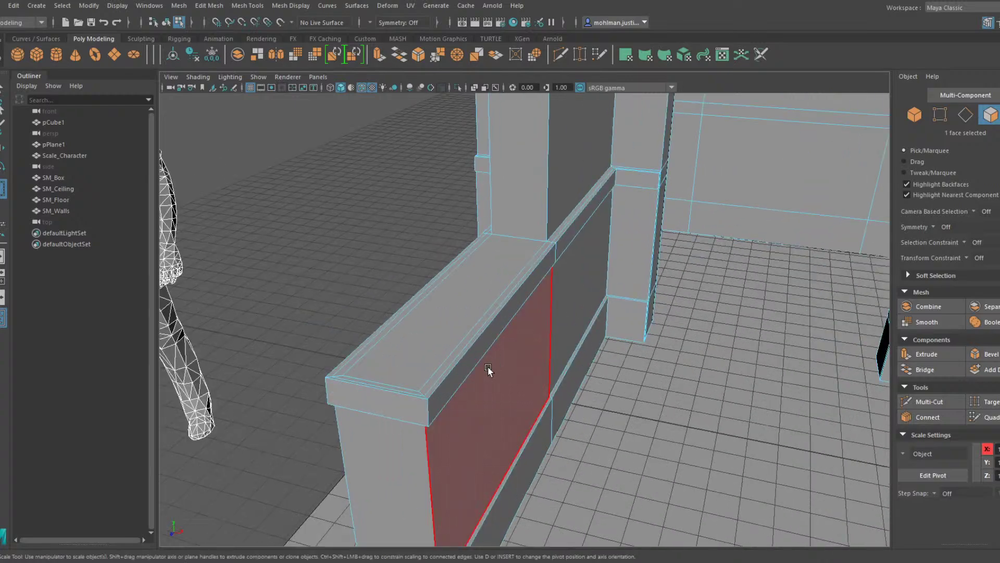
pyautogui.keyDown('alt'); pyautogui.moveTo(487, 367); pyautogui.dragTo(384, 408); pyautogui.keyUp('alt')
pyautogui.keyDown('alt'); pyautogui.moveTo(383, 409); pyautogui.dragTo(504, 349, button='middle'); pyautogui.keyUp('alt')
pyautogui.scroll(2, 505, 349)
pyautogui.click(482, 346)
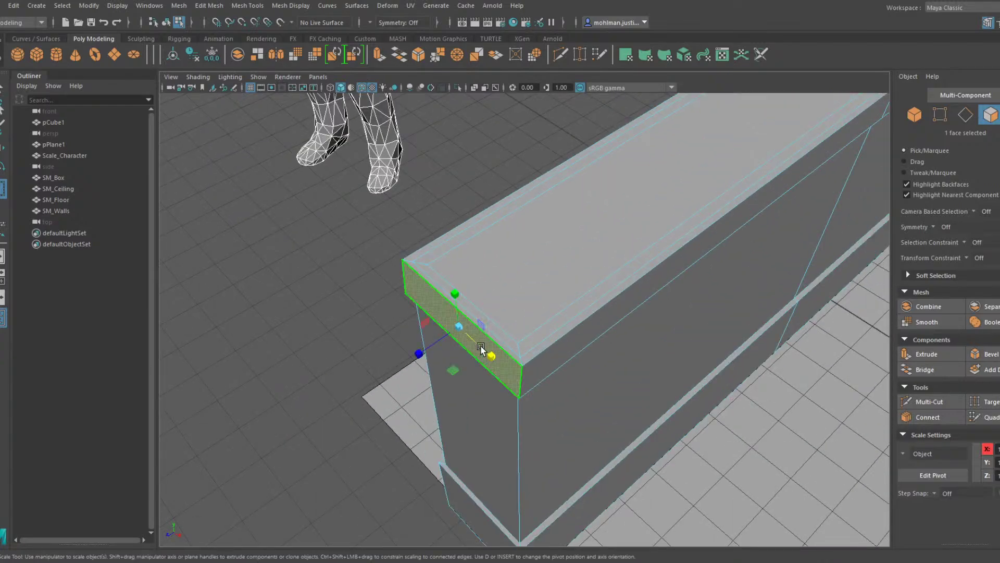
pyautogui.keyDown('shift'); pyautogui.click(462, 502); pyautogui.keyUp('shift')
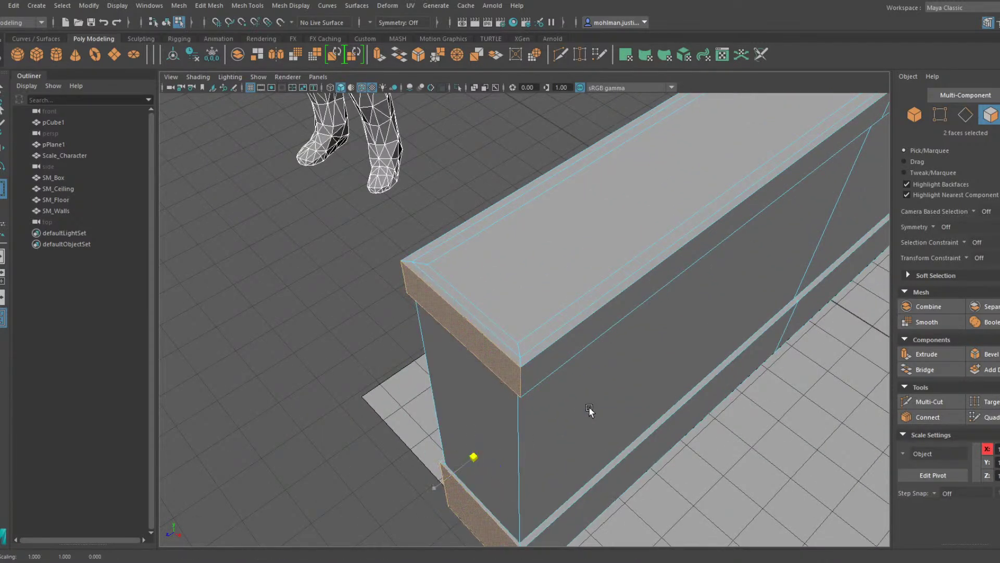
pyautogui.press('w')
pyautogui.moveTo(435, 486); pyautogui.dragTo(432, 490)
# Select the trim faces on the pillar together with those on the adjoining outer wall section, and return to object mode
pyautogui.keyDown('alt'); pyautogui.moveTo(781, 323); pyautogui.dragTo(643, 373, button='middle'); pyautogui.keyUp('alt')
pyautogui.click(651, 311)
pyautogui.keyDown('shift'); pyautogui.click(688, 212); pyautogui.keyUp('shift')
pyautogui.keyDown('alt'); pyautogui.moveTo(688, 212); pyautogui.dragTo(510, 411); pyautogui.keyUp('alt')
pyautogui.keyDown('shift'); pyautogui.click(510, 411); pyautogui.keyUp('shift')
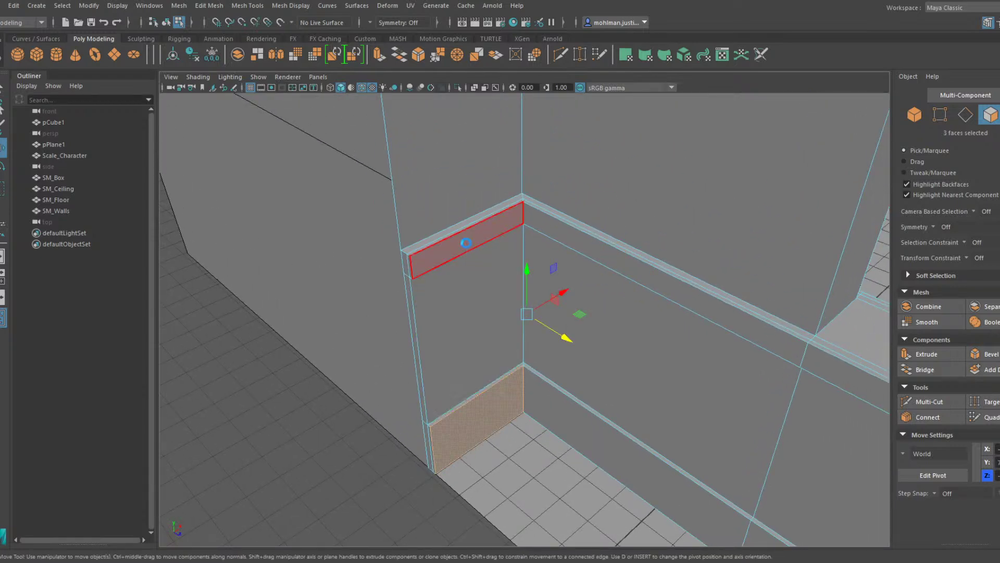
pyautogui.keyDown('shift'); pyautogui.click(465, 244); pyautogui.keyUp('shift')
pyautogui.keyDown('alt'); pyautogui.moveTo(482, 288); pyautogui.dragTo(700, 347); pyautogui.keyUp('alt')
pyautogui.keyDown('alt'); pyautogui.moveTo(699, 346); pyautogui.dragTo(513, 287, button='middle'); pyautogui.keyUp('alt')
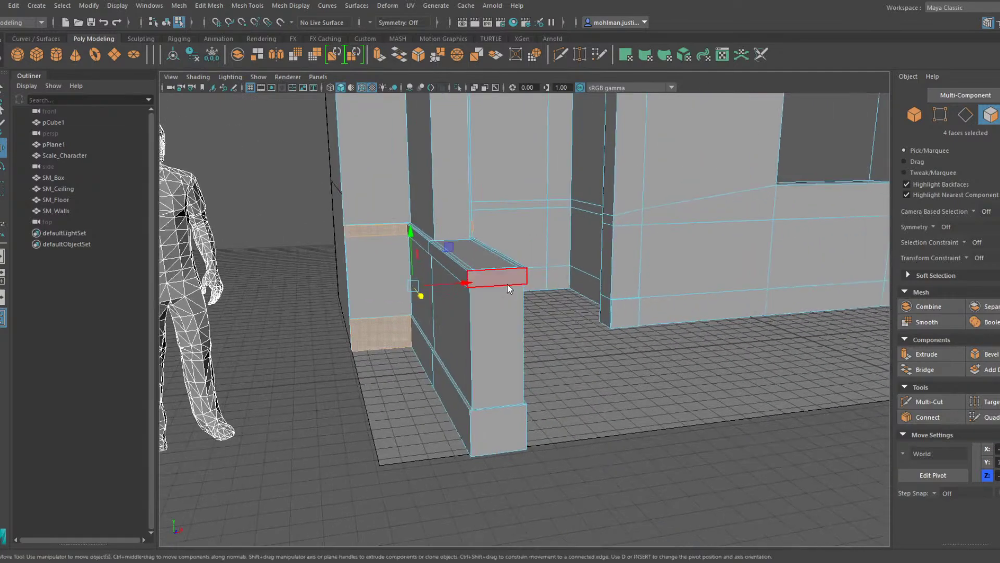
pyautogui.moveTo(509, 285); pyautogui.dragTo(579, 248, button='right')
# Insert an edge loop just above the floor around the baseboard of SM_Walls and flatten the whole loop along Y
pyautogui.keyDown('alt'); pyautogui.moveTo(672, 292); pyautogui.dragTo(590, 319); pyautogui.keyUp('alt')
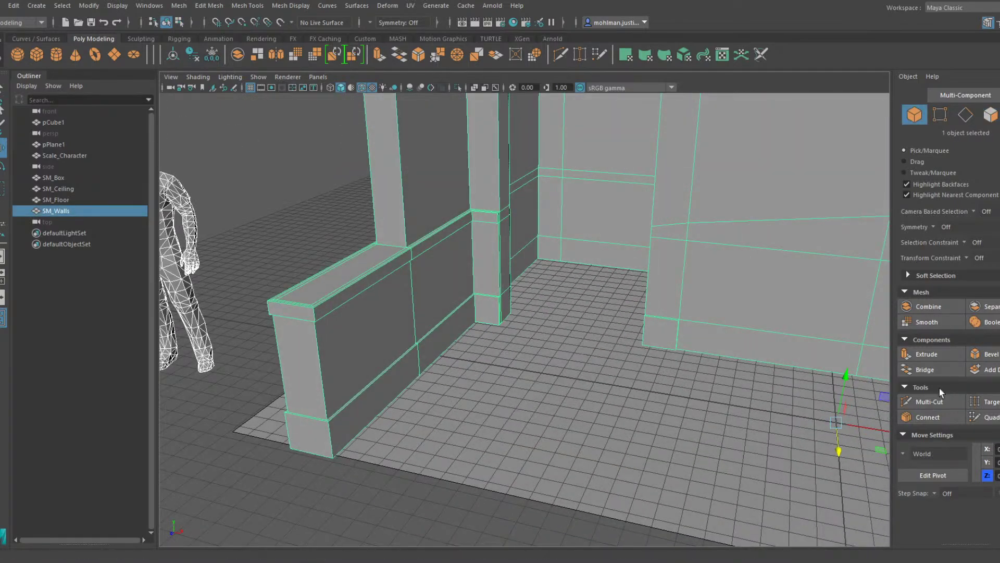
pyautogui.click(928, 401)
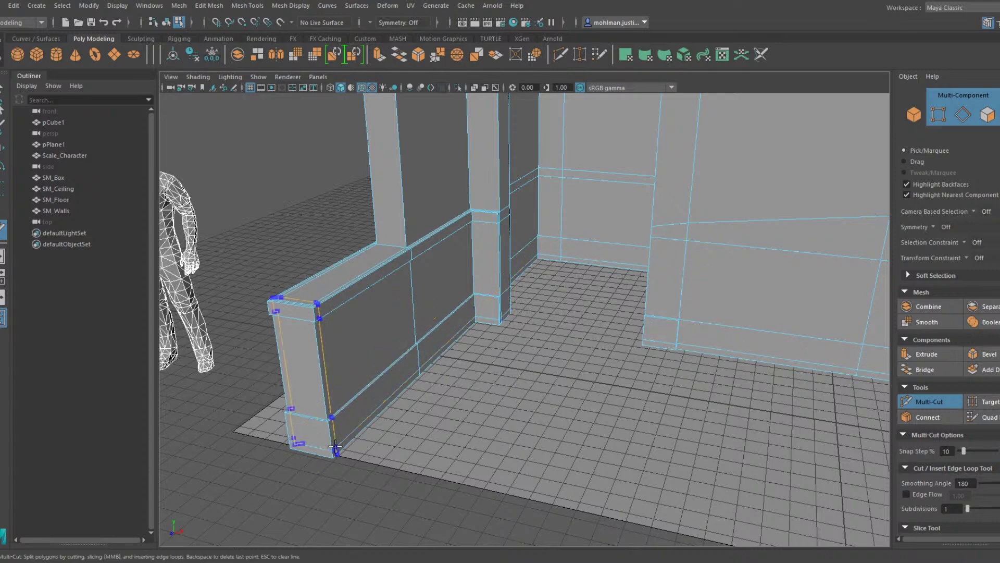
pyautogui.press('w')
pyautogui.doubleClick(389, 399)
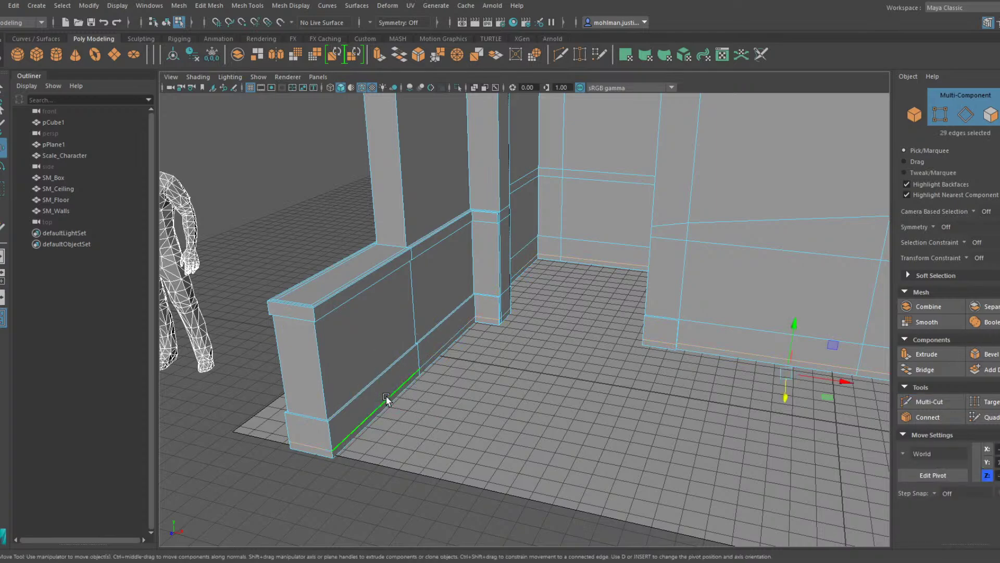
pyautogui.press('r')
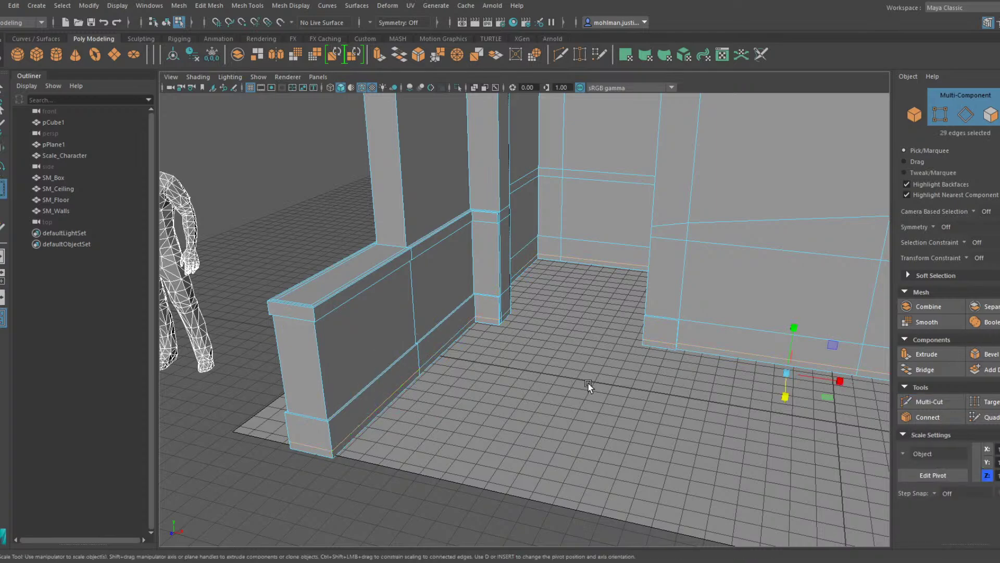
pyautogui.click(793, 327)
# Select the thin strip faces below the new loop on the pillar, the low wall's outer side and its end
pyautogui.keyDown('alt'); pyautogui.moveTo(396, 406); pyautogui.dragTo(443, 323); pyautogui.keyUp('alt')
pyautogui.scroll(4, 505, 360)
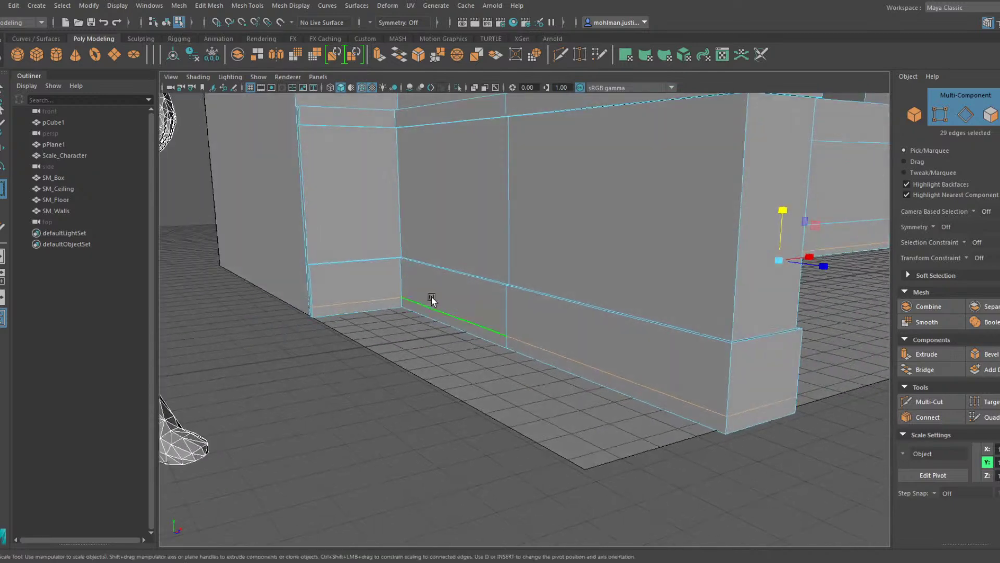
pyautogui.press('F11')
pyautogui.click(373, 307)
pyautogui.keyDown('shift'); pyautogui.click(500, 341); pyautogui.keyUp('shift')
pyautogui.keyDown('shift'); pyautogui.click(714, 418); pyautogui.keyUp('shift')
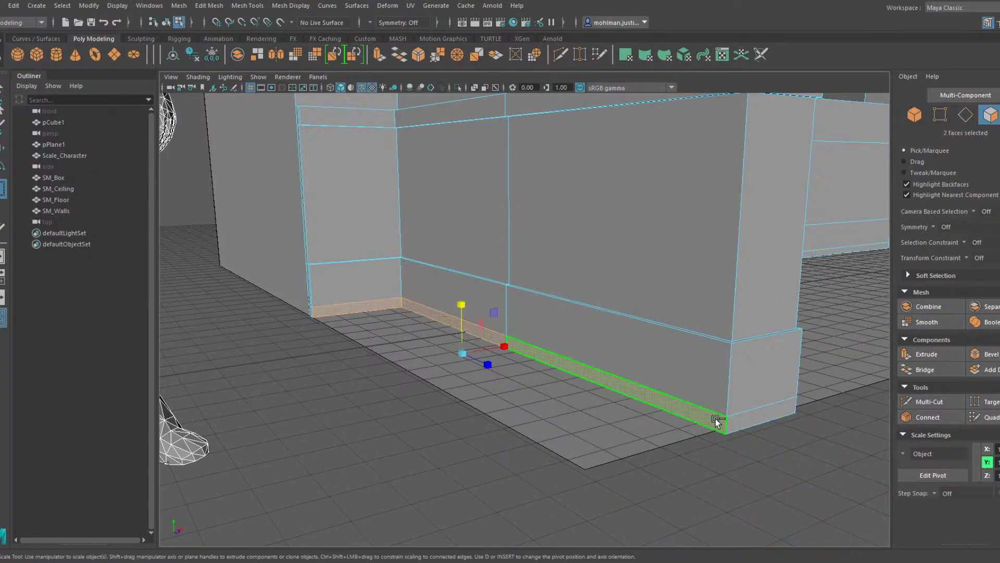
pyautogui.keyDown('shift'); pyautogui.click(739, 420); pyautogui.keyUp('shift')
# Add the bottom strip faces on the low wall's inner side, the adjoining pillar and the remaining room walls to the selection
pyautogui.keyDown('alt'); pyautogui.moveTo(696, 412); pyautogui.dragTo(468, 365); pyautogui.keyUp('alt')
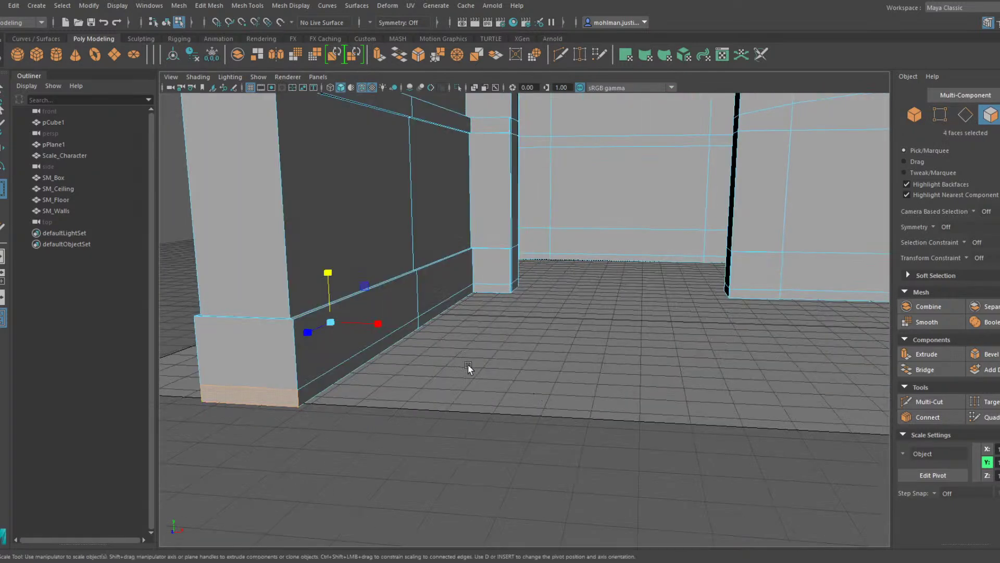
pyautogui.keyDown('shift'); pyautogui.click(359, 363); pyautogui.keyUp('shift')
pyautogui.keyDown('shift'); pyautogui.click(458, 306); pyautogui.keyUp('shift')
pyautogui.keyDown('shift'); pyautogui.click(492, 290); pyautogui.keyUp('shift')
pyautogui.keyDown('alt'); pyautogui.moveTo(549, 313); pyautogui.dragTo(500, 324); pyautogui.keyUp('alt')
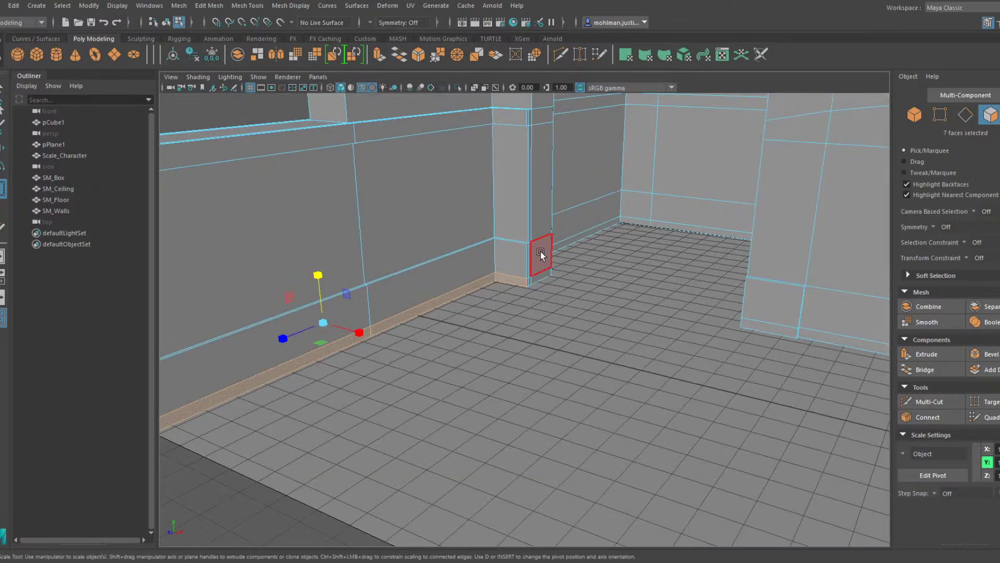
pyautogui.keyDown('alt'); pyautogui.moveTo(577, 301); pyautogui.dragTo(588, 392); pyautogui.keyUp('alt')
pyautogui.keyDown('shift'); pyautogui.click(676, 340); pyautogui.keyUp('shift')
pyautogui.keyDown('shift'); pyautogui.click(693, 432); pyautogui.keyUp('shift')
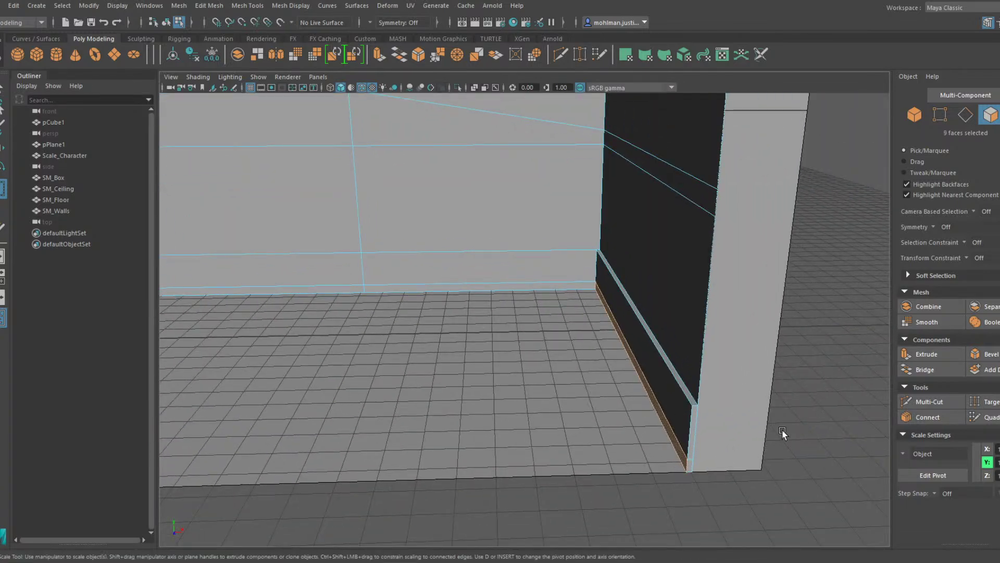
# Extrude the selected bottom strip faces slightly outward to form a stepped lip on the baseboard
pyautogui.click(955, 354)
pyautogui.keyDown('alt'); pyautogui.moveTo(830, 370); pyautogui.dragTo(520, 342); pyautogui.keyUp('alt')
pyautogui.moveTo(448, 328); pyautogui.dragTo(437, 327)
# Select the pillar's bottom lip faces on both sides of the low wall and flatten them along Z
pyautogui.keyDown('alt'); pyautogui.moveTo(465, 307); pyautogui.dragTo(448, 318); pyautogui.keyUp('alt')
pyautogui.click(391, 355)
pyautogui.keyDown('alt'); pyautogui.moveTo(485, 348); pyautogui.dragTo(571, 368); pyautogui.keyUp('alt')
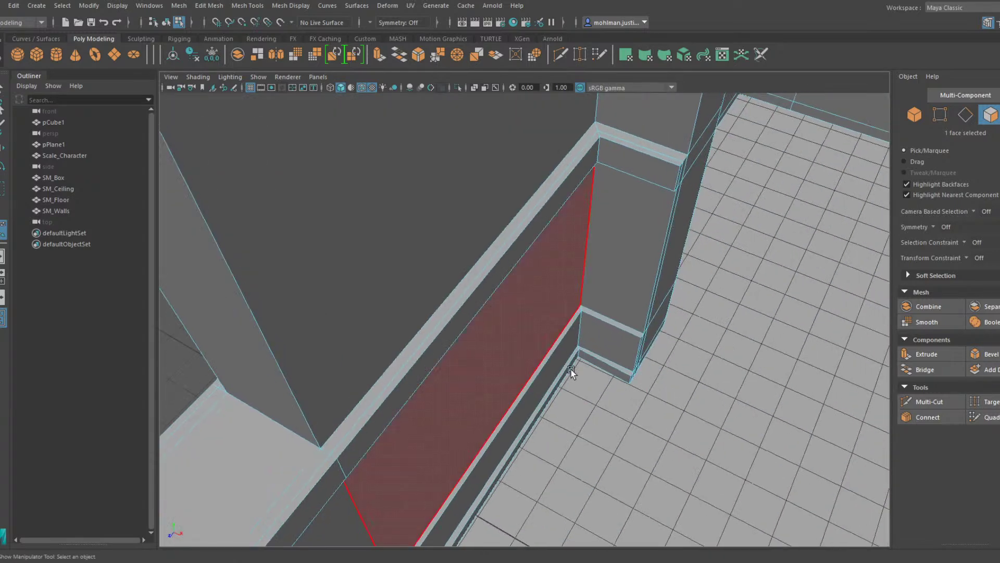
pyautogui.keyDown('shift'); pyautogui.click(594, 366); pyautogui.keyUp('shift')
pyautogui.press('r')
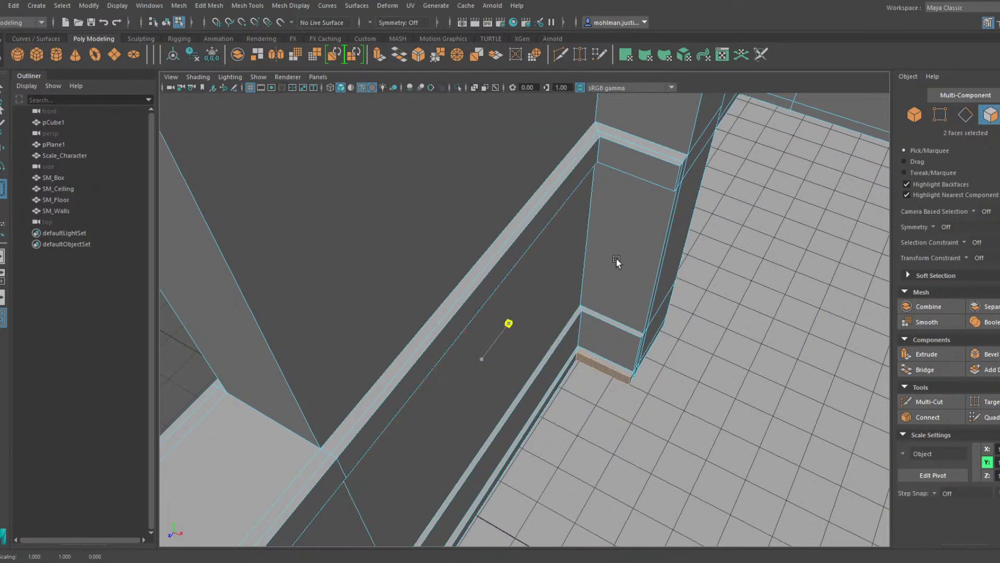
# Nudge the pillar's bottom lip faces beside the low wall along Z, adjusting the inner one separately
pyautogui.keyDown('alt'); pyautogui.moveTo(469, 327); pyautogui.dragTo(608, 326); pyautogui.keyUp('alt')
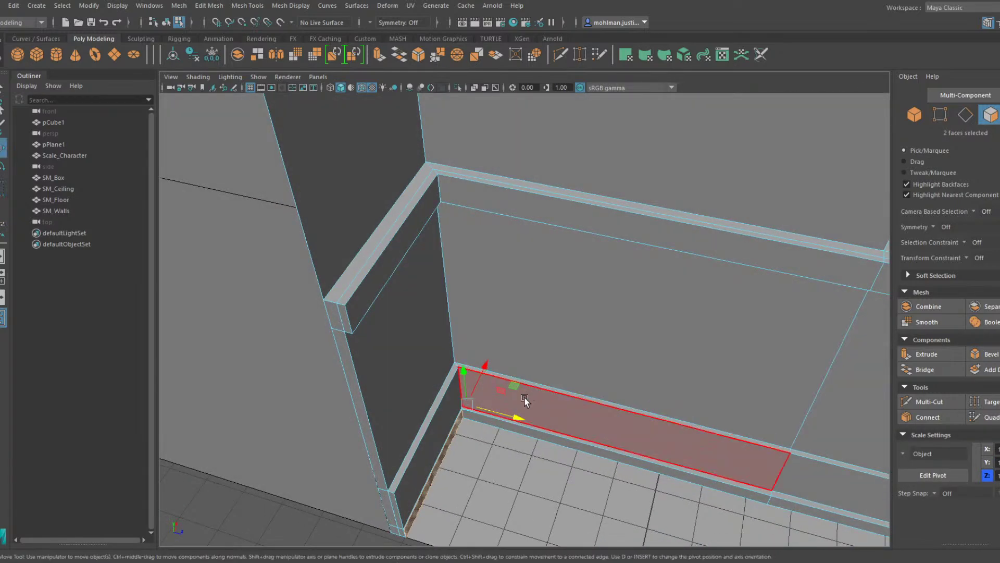
pyautogui.press('w')
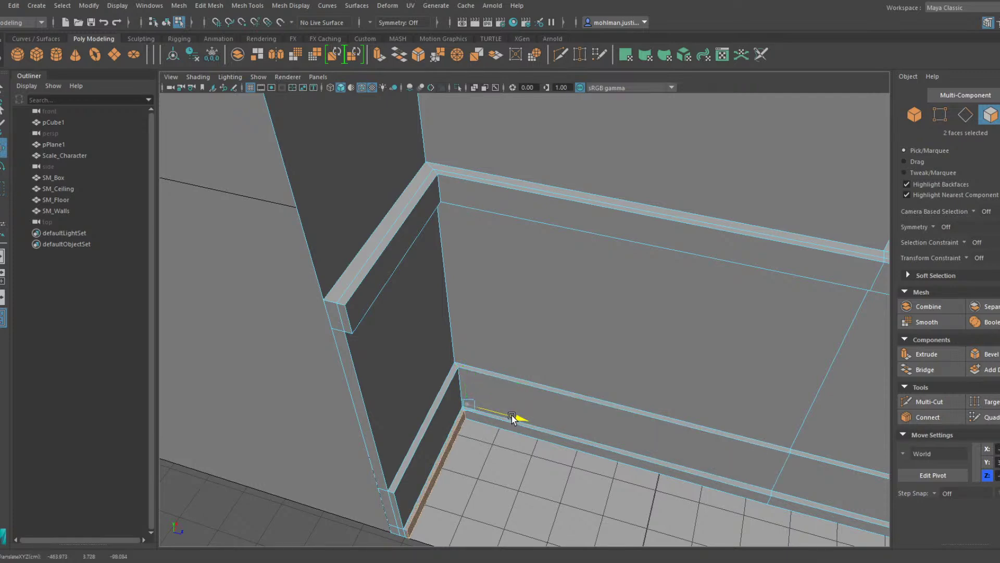
pyautogui.keyDown('alt'); pyautogui.moveTo(513, 417); pyautogui.dragTo(561, 418); pyautogui.keyUp('alt')
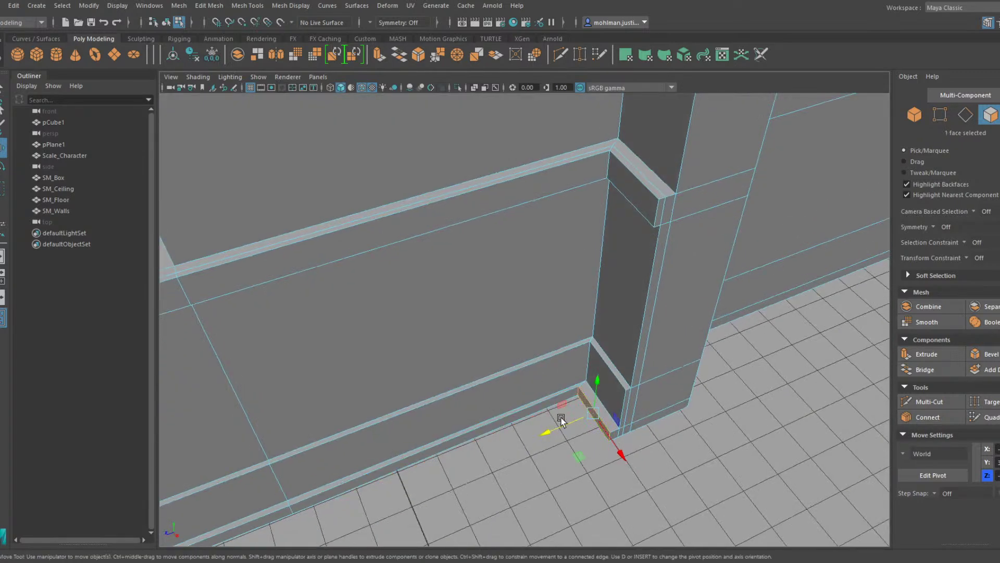
pyautogui.click(566, 421)
# Flatten the bottom lip faces along the low wall's inner side along X and do the same on its outer side
pyautogui.keyDown('alt'); pyautogui.moveTo(473, 409); pyautogui.dragTo(600, 305); pyautogui.keyUp('alt')
pyautogui.keyDown('shift'); pyautogui.click(521, 417); pyautogui.keyUp('shift')
pyautogui.press('r')
pyautogui.keyDown('alt'); pyautogui.moveTo(417, 318); pyautogui.dragTo(527, 336); pyautogui.keyUp('alt')
pyautogui.click(526, 322)
pyautogui.keyDown('shift'); pyautogui.click(497, 264); pyautogui.keyUp('shift')
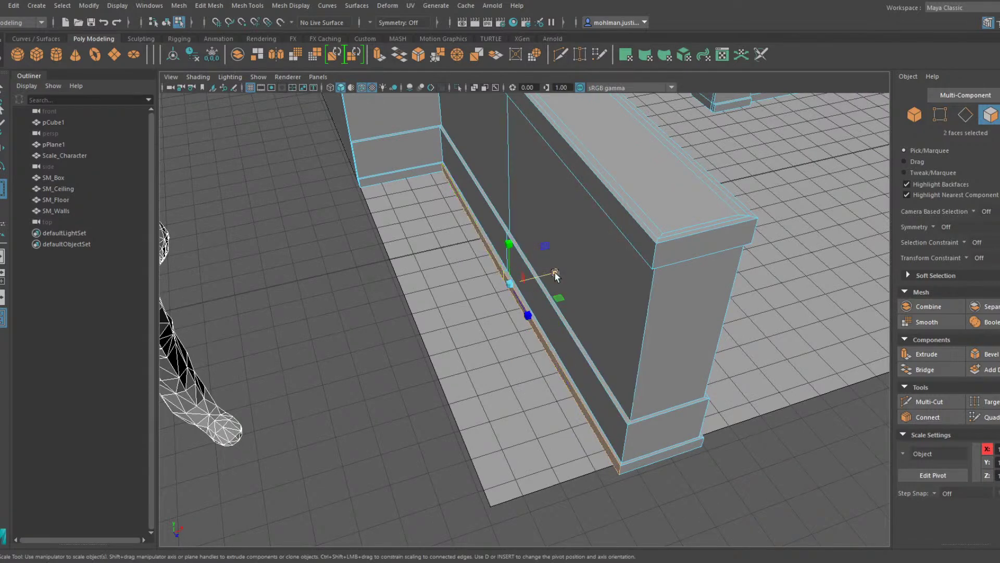
# Select the bottom lip face on the low wall's end and nudge it along Z
pyautogui.keyDown('alt'); pyautogui.moveTo(457, 291); pyautogui.dragTo(476, 408); pyautogui.keyUp('alt')
pyautogui.press('w')
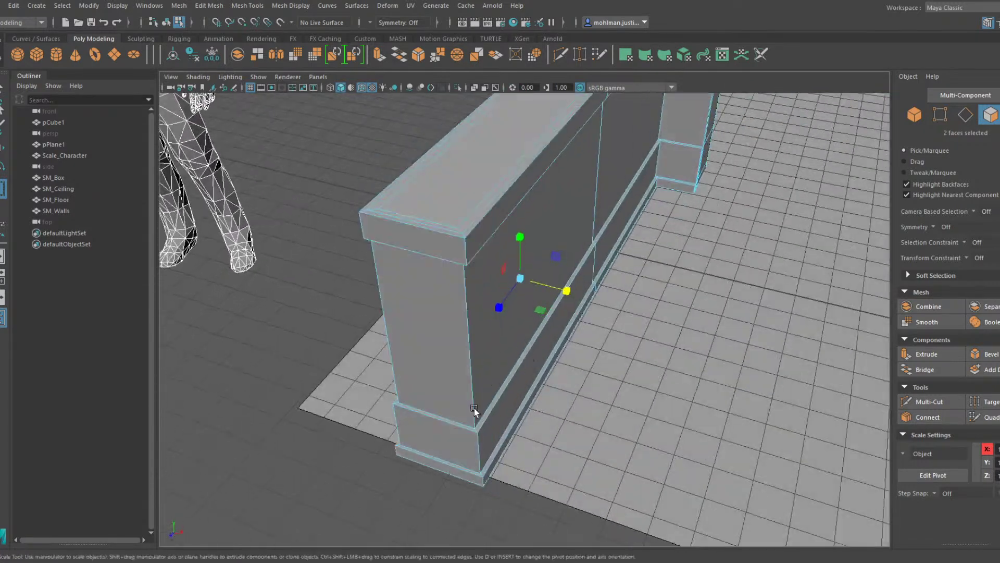
pyautogui.click(473, 448)
pyautogui.moveTo(416, 493); pyautogui.dragTo(419, 495)
pyautogui.scroll(-3, 474, 443)
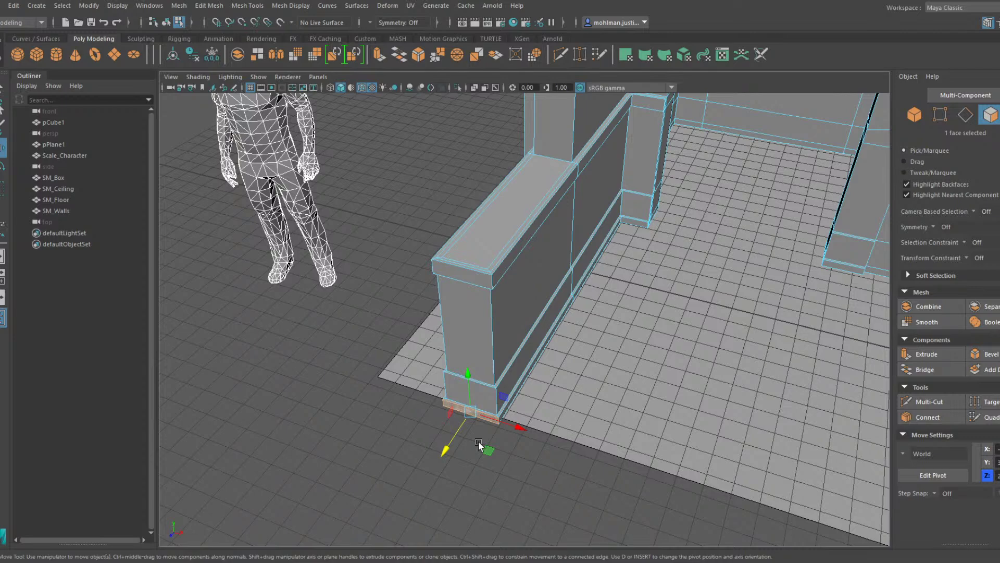
# Try to flatten the bottom lip faces of the opposite wall corner and the pillar together along Z
pyautogui.keyDown('alt'); pyautogui.moveTo(697, 389); pyautogui.dragTo(661, 387); pyautogui.keyUp('alt')
pyautogui.click(682, 382)
pyautogui.keyDown('shift'); pyautogui.click(386, 224); pyautogui.keyUp('shift')
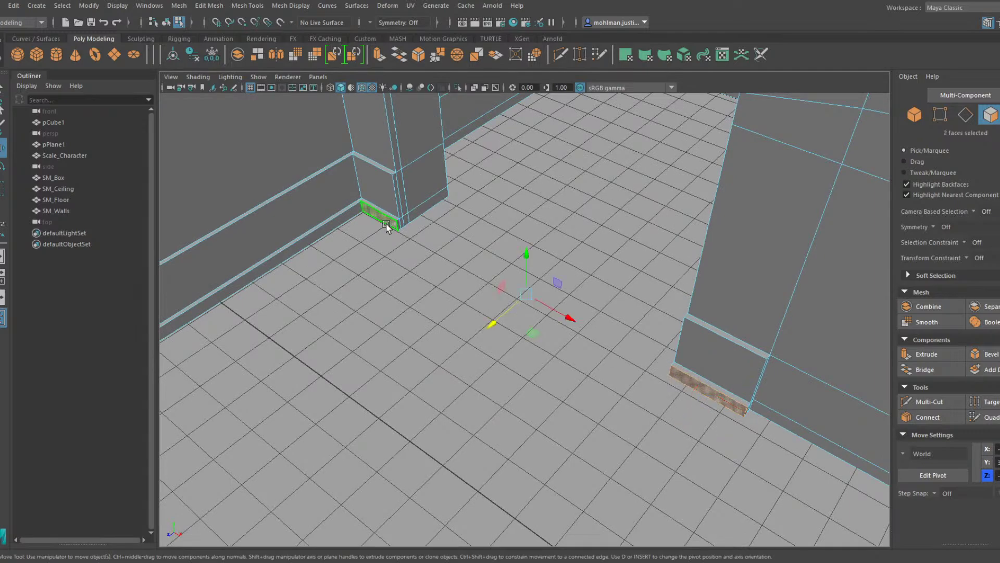
pyautogui.press('r')
pyautogui.moveTo(492, 320); pyautogui.dragTo(456, 246)
pyautogui.hotkey('ctrl', 'z')
# Select only the opposite wall corner's bottom lip face and activate the Move tool
pyautogui.click(383, 221)
pyautogui.keyDown('alt'); pyautogui.moveTo(555, 339); pyautogui.dragTo(555, 292, button='middle'); pyautogui.keyUp('alt')
pyautogui.click(605, 390)
pyautogui.click(594, 371)
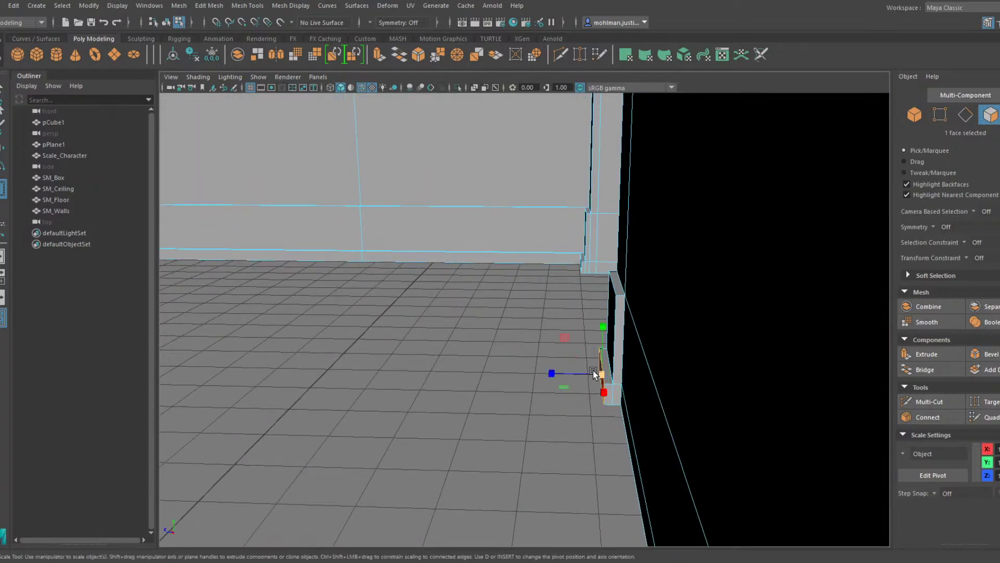
pyautogui.press('w')
# Select the bottom lip face along the far side wall and flatten it along X
pyautogui.keyDown('alt'); pyautogui.moveTo(579, 371); pyautogui.dragTo(502, 355); pyautogui.keyUp('alt')
pyautogui.scroll(-5, 502, 355)
pyautogui.keyDown('alt'); pyautogui.moveTo(502, 355); pyautogui.dragTo(442, 363, button='middle'); pyautogui.keyUp('alt')
pyautogui.scroll(4, 442, 363)
pyautogui.keyDown('alt'); pyautogui.moveTo(706, 340); pyautogui.dragTo(635, 344, button='middle'); pyautogui.keyUp('alt')
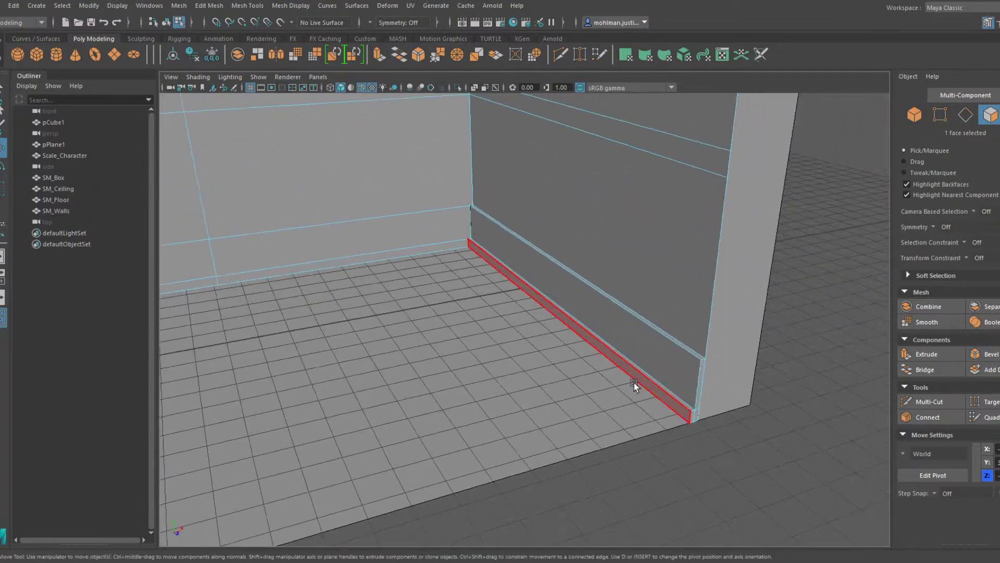
pyautogui.click(634, 382)
pyautogui.press('r')
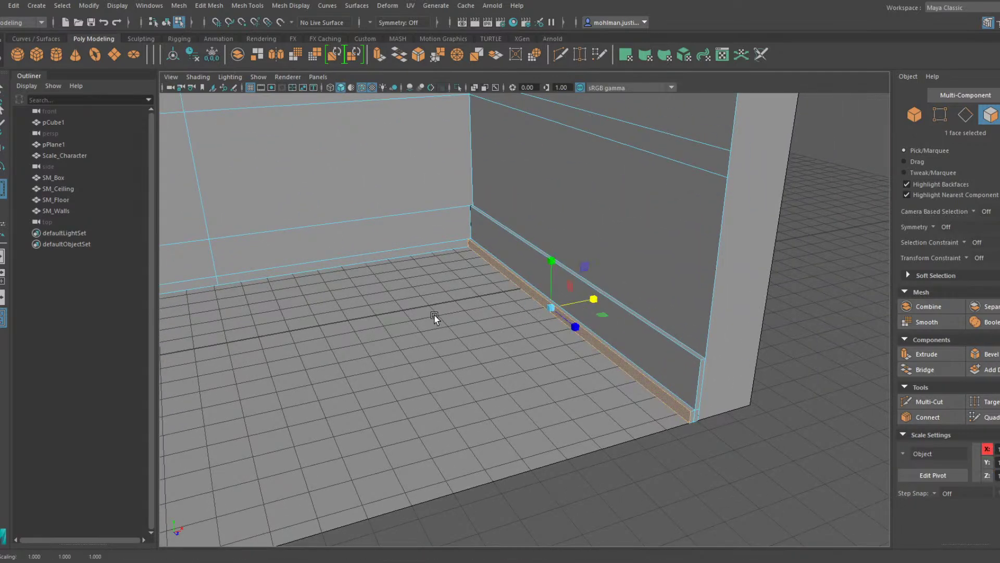
# Check the stepped baseboard and trim around the whole room and save the scene
pyautogui.scroll(-4, 436, 317)
pyautogui.keyDown('alt'); pyautogui.moveTo(474, 331); pyautogui.dragTo(652, 308, button='middle'); pyautogui.keyUp('alt')
pyautogui.scroll(-4, 652, 307)
pyautogui.keyDown('alt'); pyautogui.moveTo(652, 308); pyautogui.dragTo(365, 312); pyautogui.keyUp('alt')
pyautogui.keyDown('alt'); pyautogui.moveTo(365, 313); pyautogui.dragTo(589, 337, button='middle'); pyautogui.keyUp('alt')
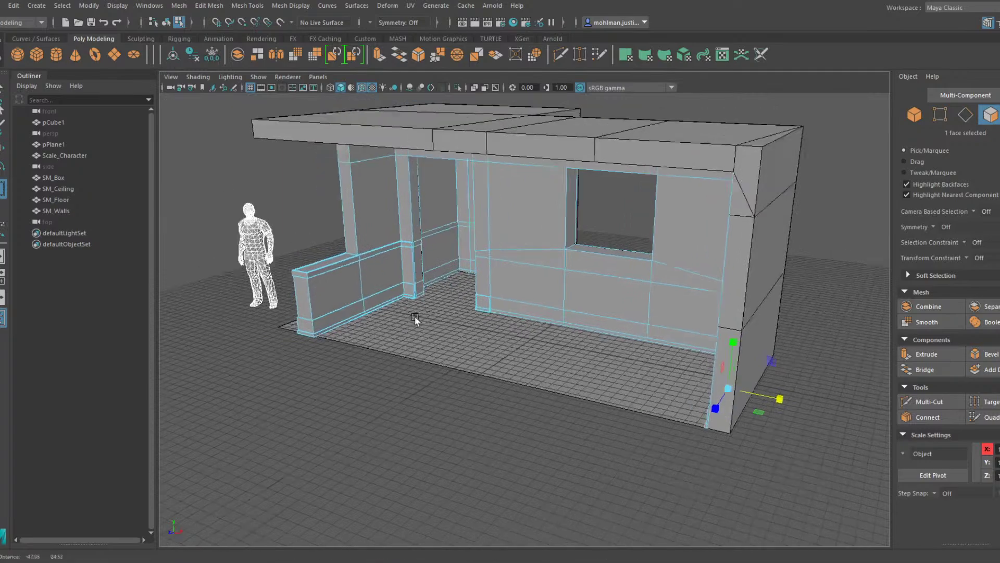
pyautogui.scroll(8, 590, 338)
pyautogui.keyDown('alt'); pyautogui.moveTo(528, 333); pyautogui.dragTo(572, 342); pyautogui.keyUp('alt')
pyautogui.scroll(-4, 572, 342)
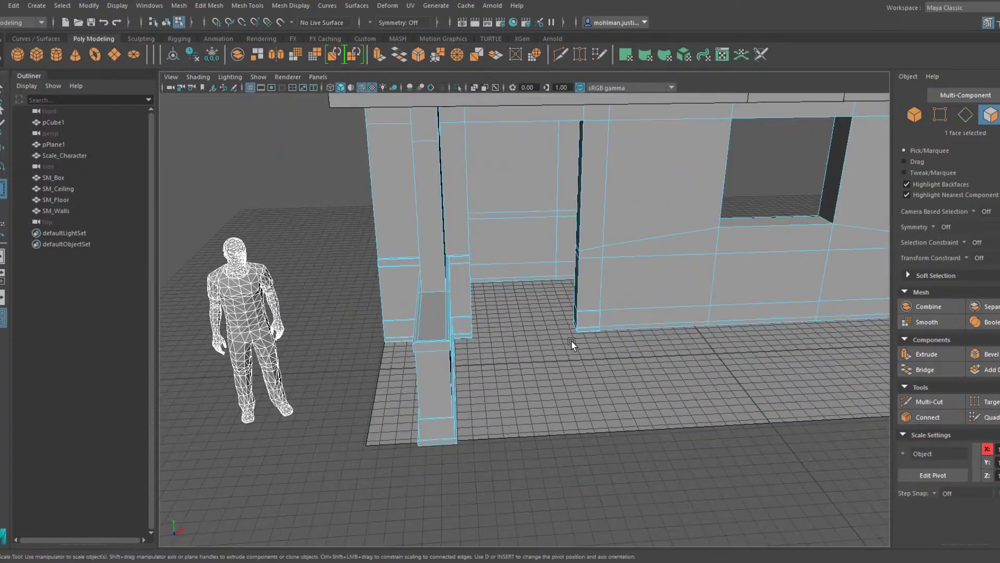
pyautogui.moveTo(448, 342)
pyautogui.keyDown('alt'); pyautogui.mouseDown()
pyautogui.moveTo(501, 347)
pyautogui.moveTo(430, 344)
pyautogui.mouseUp(); pyautogui.keyUp('alt')
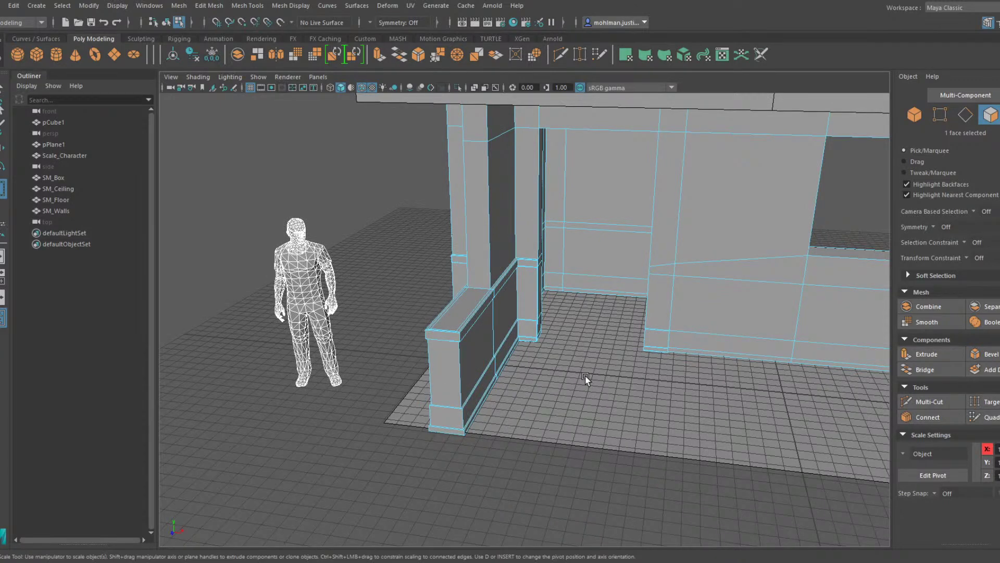
pyautogui.hotkey('ctrl', 's')
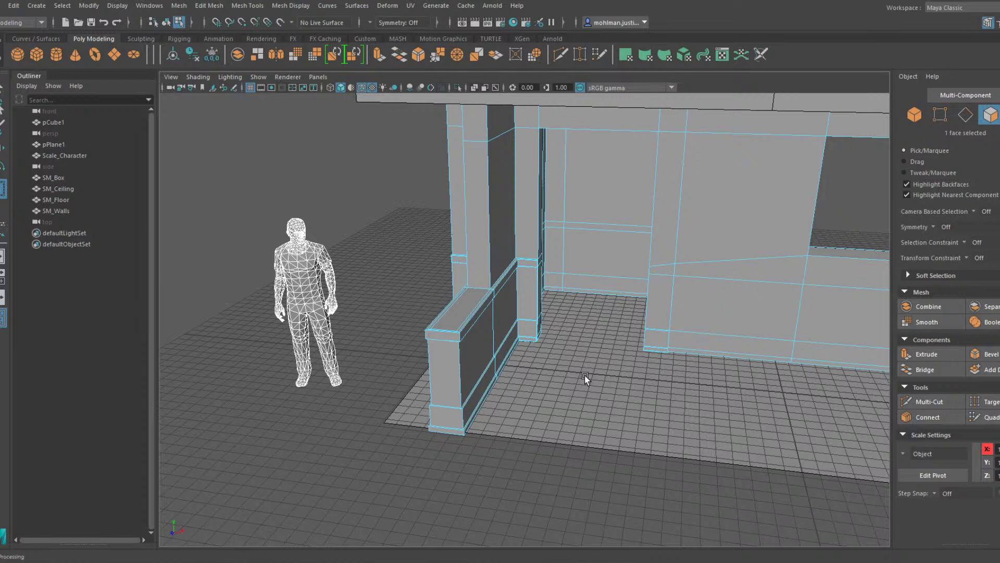
# Return to object mode on SM_Walls and duplicate it in place
pyautogui.keyDown('alt'); pyautogui.moveTo(611, 341); pyautogui.dragTo(513, 357, button='middle'); pyautogui.keyUp('alt')
pyautogui.keyDown('alt'); pyautogui.moveTo(514, 357); pyautogui.dragTo(555, 370, button='right'); pyautogui.keyUp('alt')
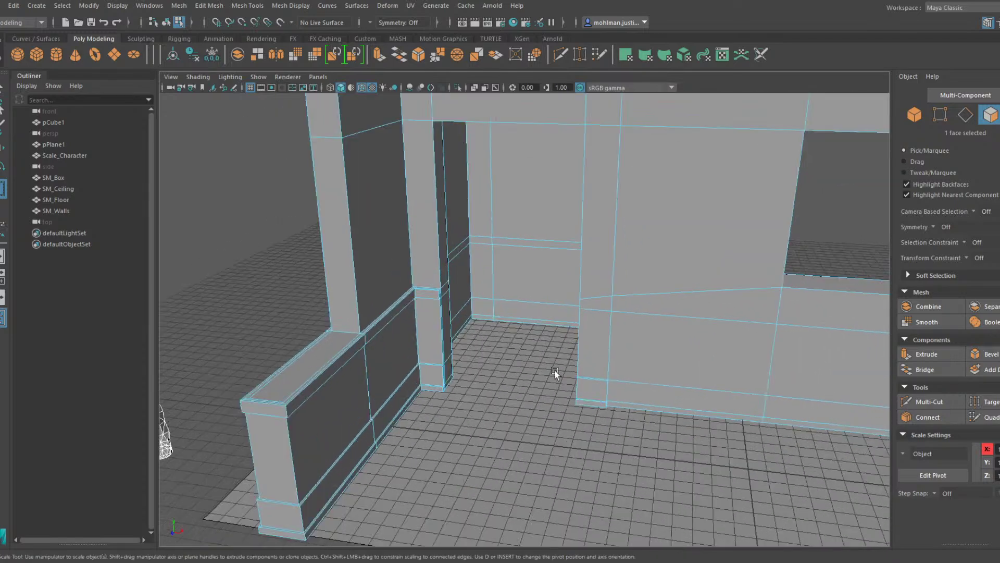
pyautogui.keyDown('alt'); pyautogui.moveTo(594, 341); pyautogui.dragTo(555, 329, button='middle'); pyautogui.keyUp('alt')
pyautogui.keyDown('alt'); pyautogui.moveTo(554, 329); pyautogui.dragTo(535, 327); pyautogui.keyUp('alt')
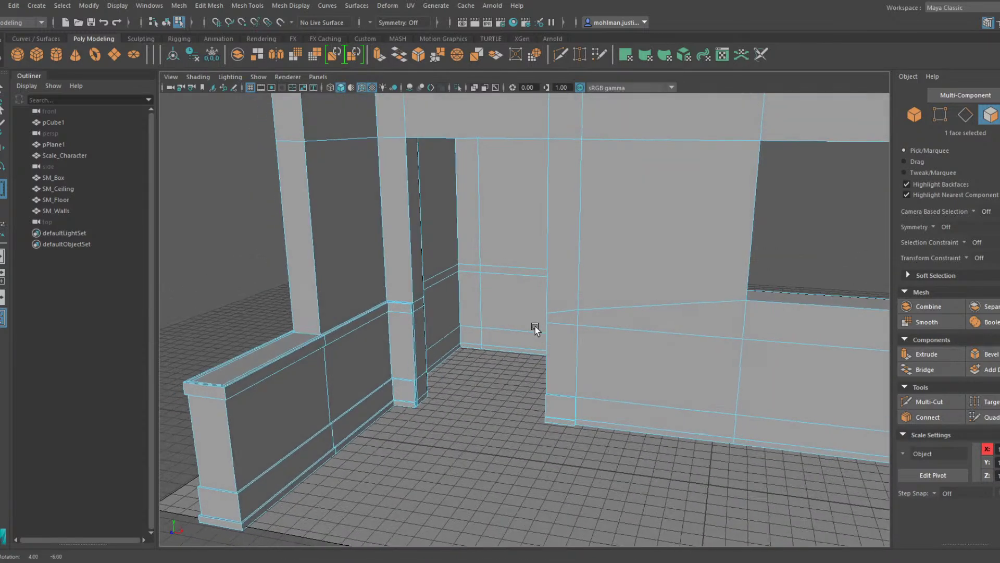
pyautogui.keyDown('alt'); pyautogui.moveTo(470, 365); pyautogui.dragTo(494, 387, button='middle'); pyautogui.keyUp('alt')
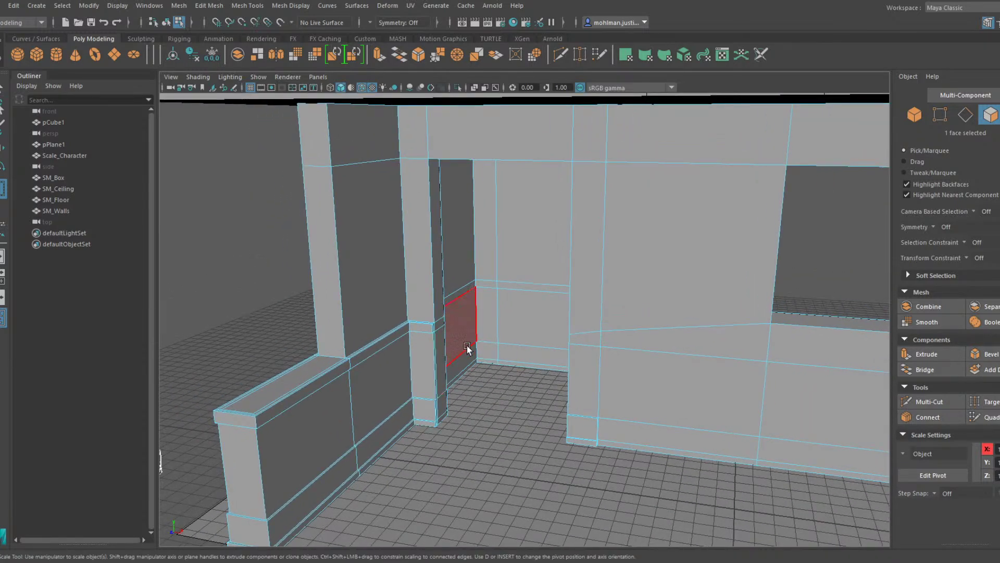
pyautogui.keyDown('alt'); pyautogui.moveTo(466, 345); pyautogui.dragTo(499, 305); pyautogui.keyUp('alt')
pyautogui.press('F8')
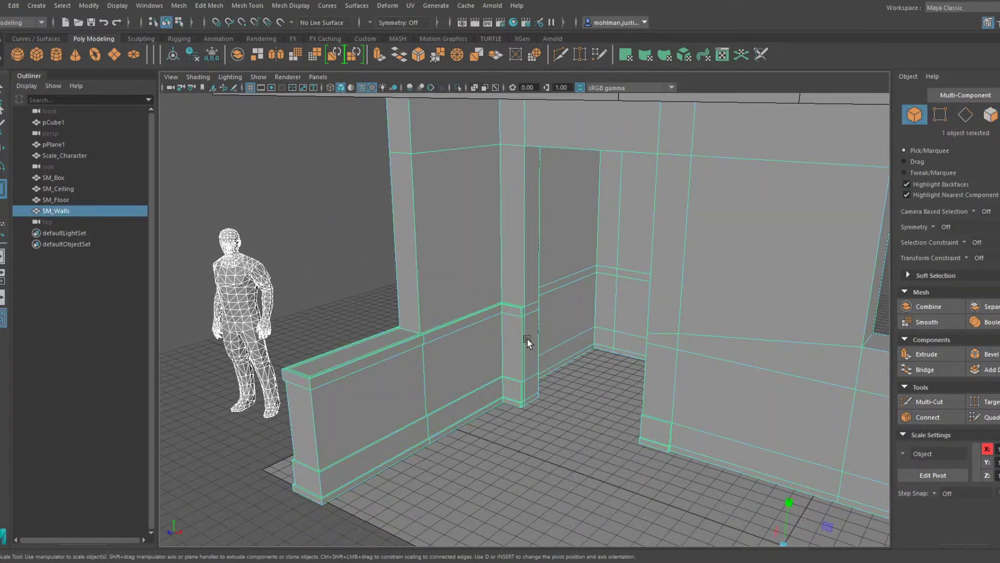
pyautogui.hotkey('ctrl', 'd')
# Select the three inner faces framing the doorway on the duplicated walls: both sides and the top
pyautogui.press('F8')
pyautogui.click(535, 262)
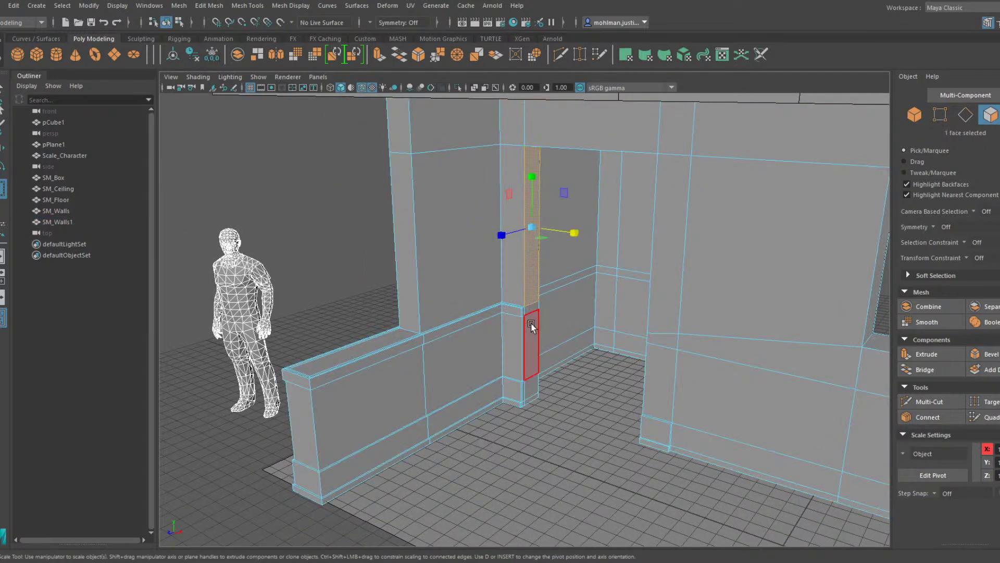
pyautogui.keyDown('alt'); pyautogui.moveTo(530, 323); pyautogui.dragTo(466, 370); pyautogui.keyUp('alt')
pyautogui.keyDown('alt'); pyautogui.moveTo(466, 351); pyautogui.dragTo(395, 341); pyautogui.keyUp('alt')
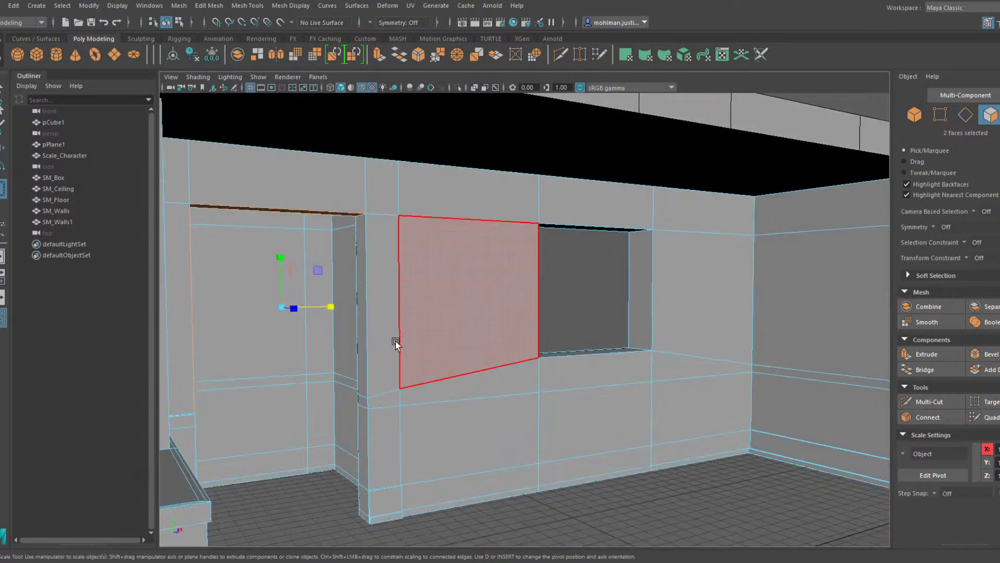
pyautogui.keyDown('shift'); pyautogui.click(364, 350); pyautogui.keyUp('shift')
pyautogui.keyDown('alt'); pyautogui.moveTo(573, 350); pyautogui.dragTo(512, 377); pyautogui.keyUp('alt')
pyautogui.scroll(-5, 512, 378)
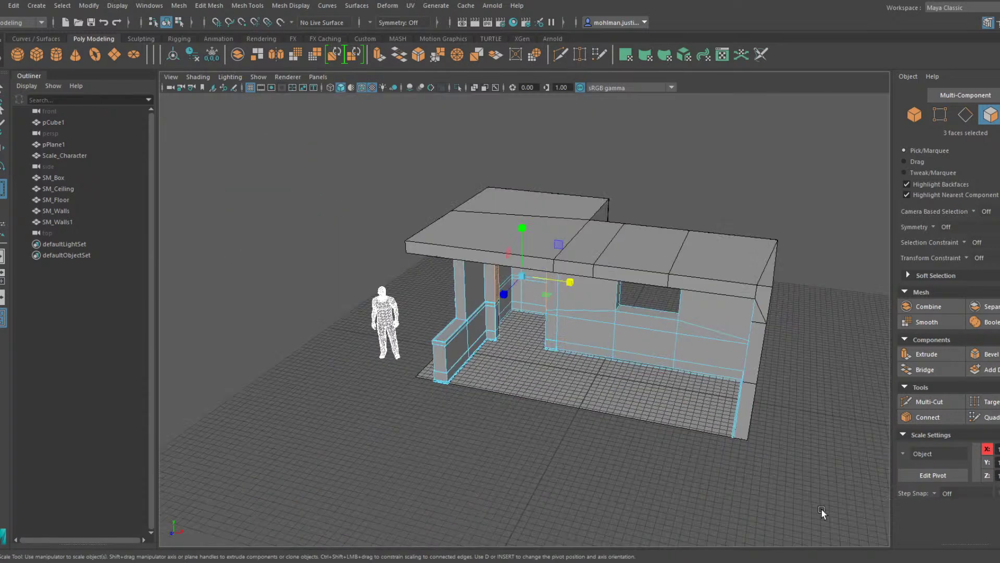
# Delete every other face of the duplicated walls so only the doorway frame faces remain, and deselect it in object mode
pyautogui.click(347, 131)
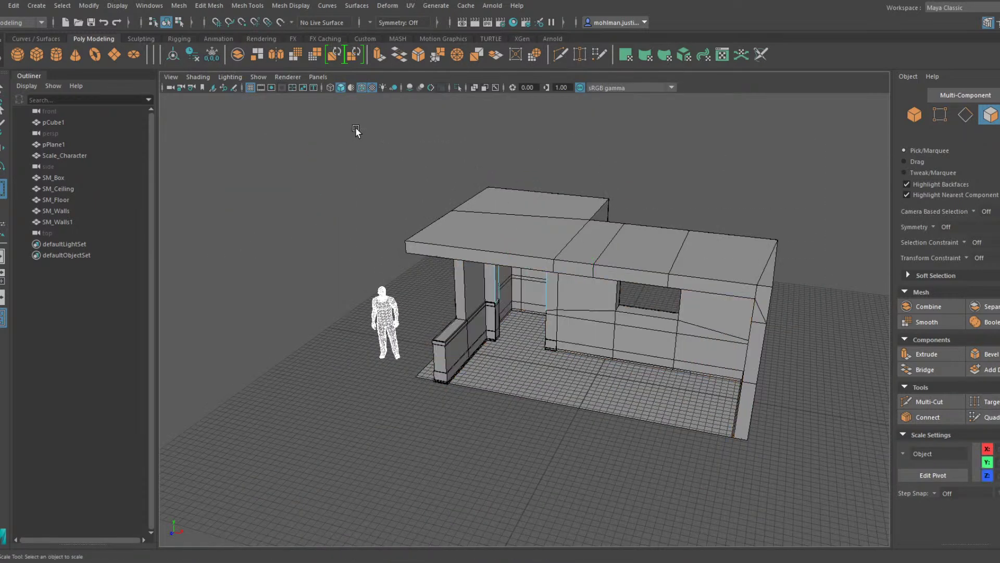
pyautogui.press('F8')
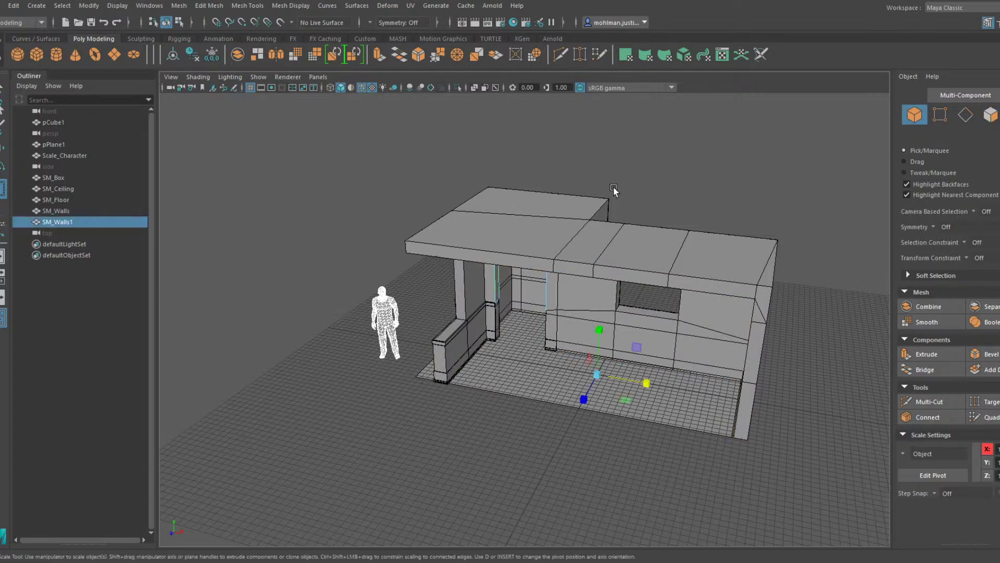
pyautogui.click(700, 177)
pyautogui.keyDown('alt'); pyautogui.moveTo(722, 224); pyautogui.dragTo(695, 333); pyautogui.keyUp('alt')
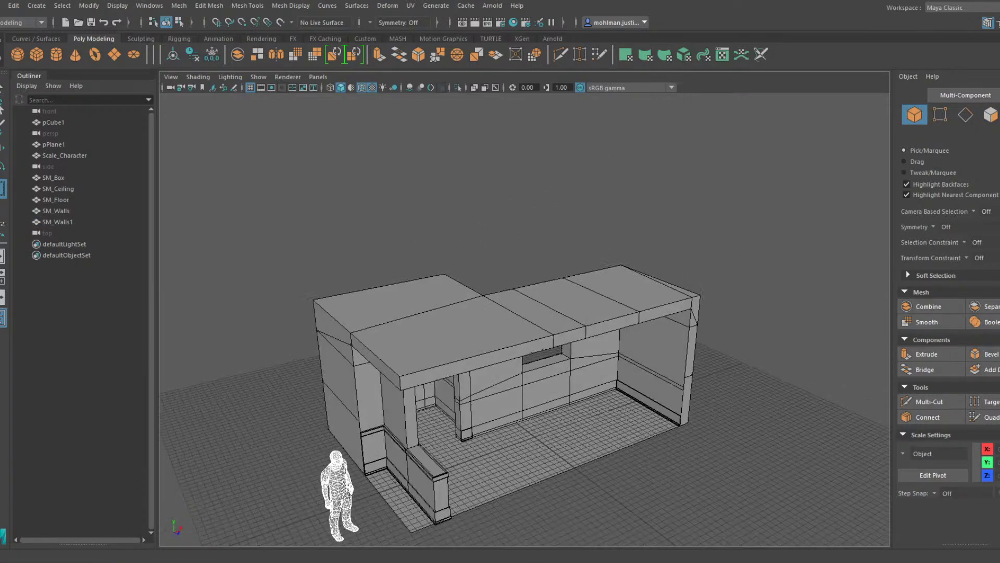
# Assign SM_Box and SM_Ceiling to the hidden Large_Props_Layer to clear the view into the room, and deselect them
pyautogui.click(988, 22)
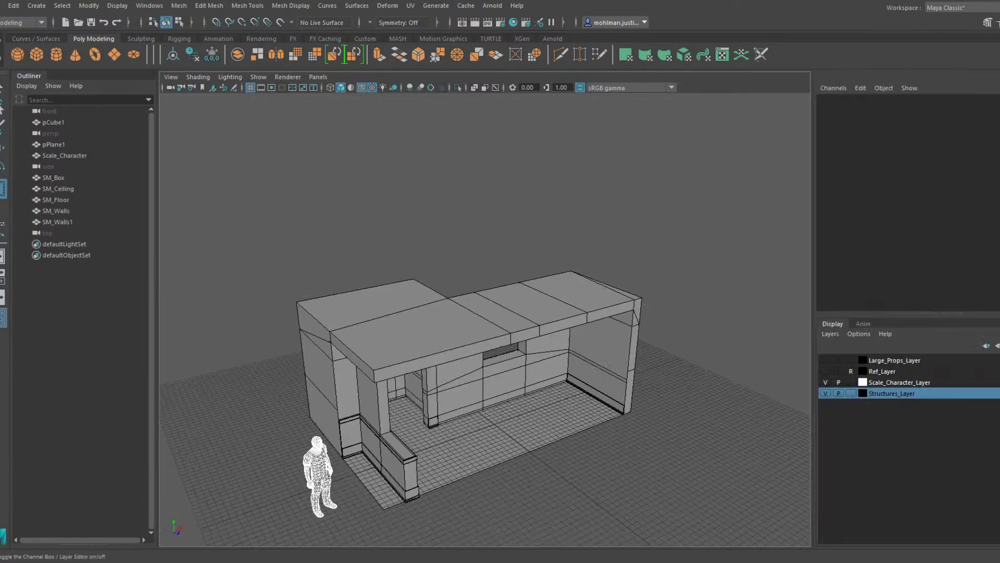
pyautogui.click(589, 319)
pyautogui.keyDown('shift'); pyautogui.click(568, 415); pyautogui.keyUp('shift')
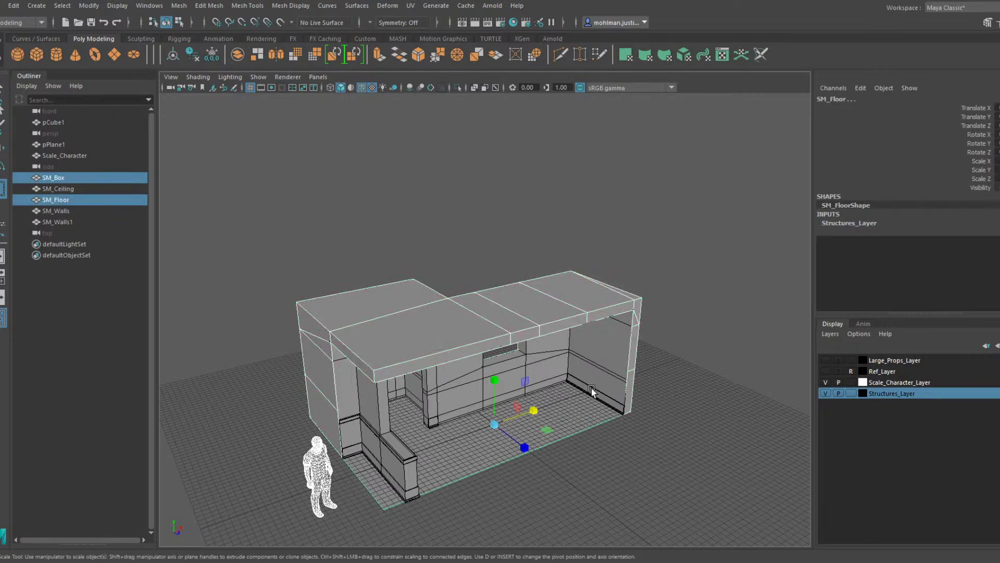
pyautogui.keyDown('alt'); pyautogui.moveTo(596, 366); pyautogui.dragTo(582, 334); pyautogui.keyUp('alt')
pyautogui.hotkey('ctrl', 'z')
pyautogui.keyDown('shift'); pyautogui.click(580, 333); pyautogui.keyUp('shift')
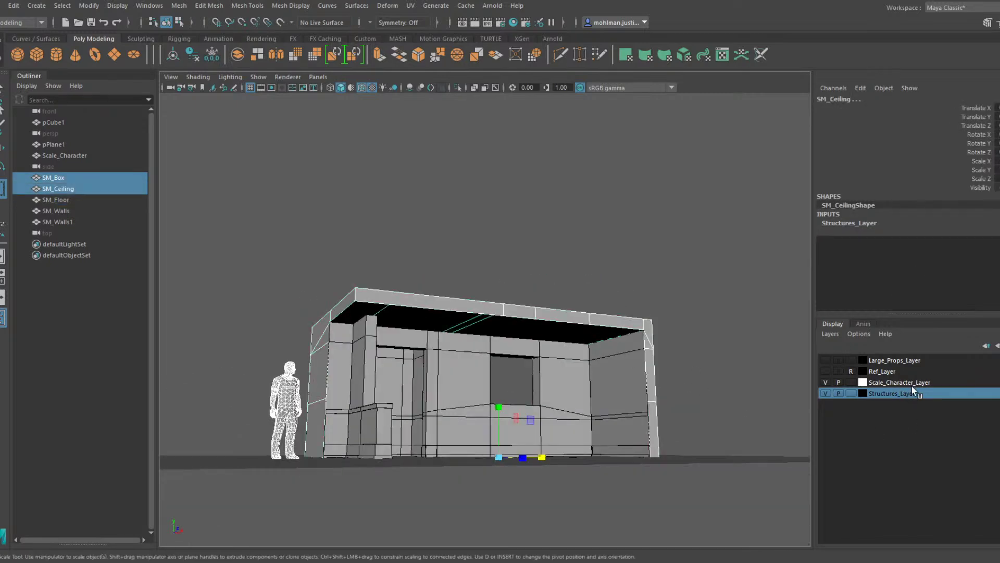
pyautogui.click(894, 361)
pyautogui.click(944, 387)
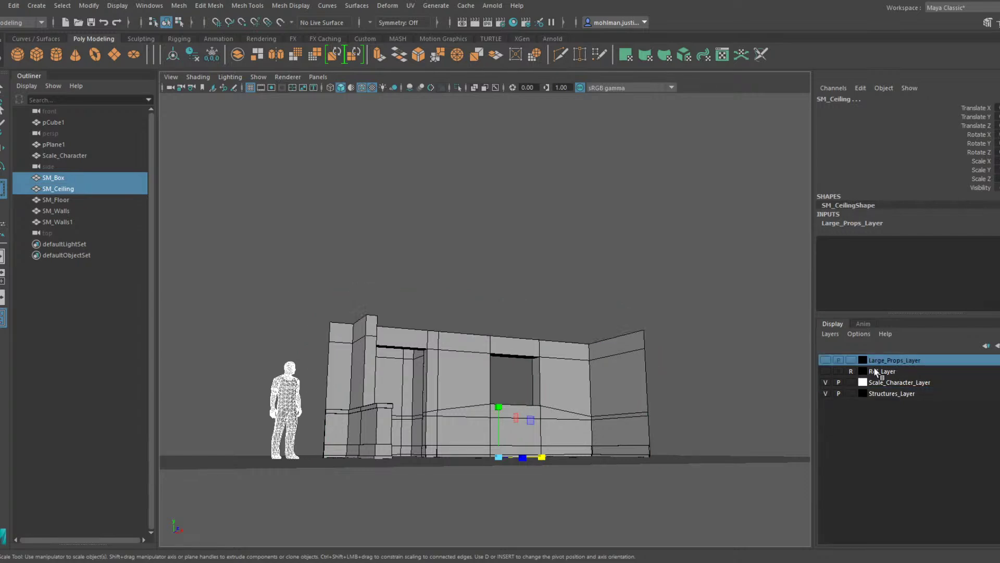
pyautogui.click(654, 299)
pyautogui.keyDown('alt'); pyautogui.moveTo(653, 299); pyautogui.dragTo(638, 337); pyautogui.keyUp('alt')
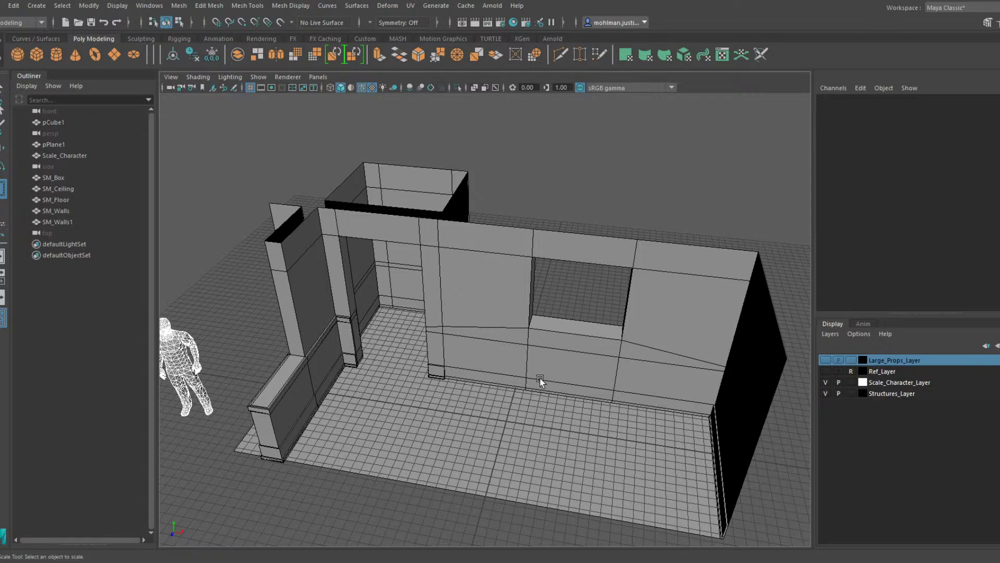
# Select the bottom vertices of the doorway frame mesh SM_Walls1, snap them down to the floor, and return to object mode
pyautogui.keyDown('alt'); pyautogui.moveTo(540, 378); pyautogui.dragTo(501, 293); pyautogui.keyUp('alt')
pyautogui.scroll(4, 476, 324)
pyautogui.click(430, 253)
pyautogui.scroll(-4, 467, 303)
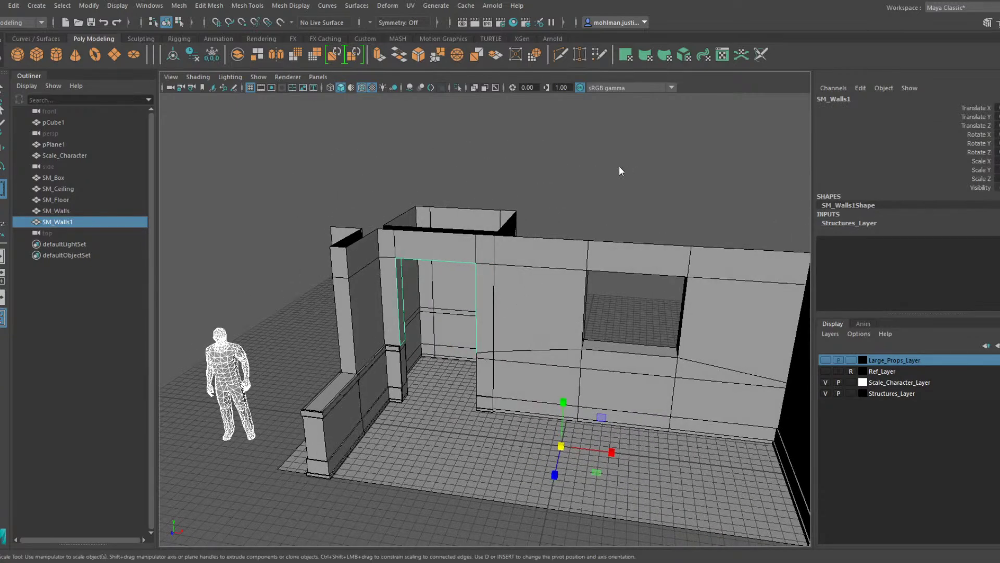
pyautogui.moveTo(620, 168); pyautogui.dragTo(588, 159, button='right')
pyautogui.keyDown('alt'); pyautogui.moveTo(458, 349); pyautogui.dragTo(481, 322); pyautogui.keyUp('alt')
pyautogui.moveTo(478, 414); pyautogui.dragTo(341, 354)
pyautogui.keyDown('alt'); pyautogui.moveTo(352, 338); pyautogui.dragTo(420, 316, button='middle'); pyautogui.keyUp('alt')
pyautogui.keyDown('alt'); pyautogui.moveTo(420, 315); pyautogui.dragTo(525, 334, button='right'); pyautogui.keyUp('alt')
pyautogui.keyDown('alt'); pyautogui.moveTo(525, 335); pyautogui.dragTo(532, 391); pyautogui.keyUp('alt')
pyautogui.press('w')
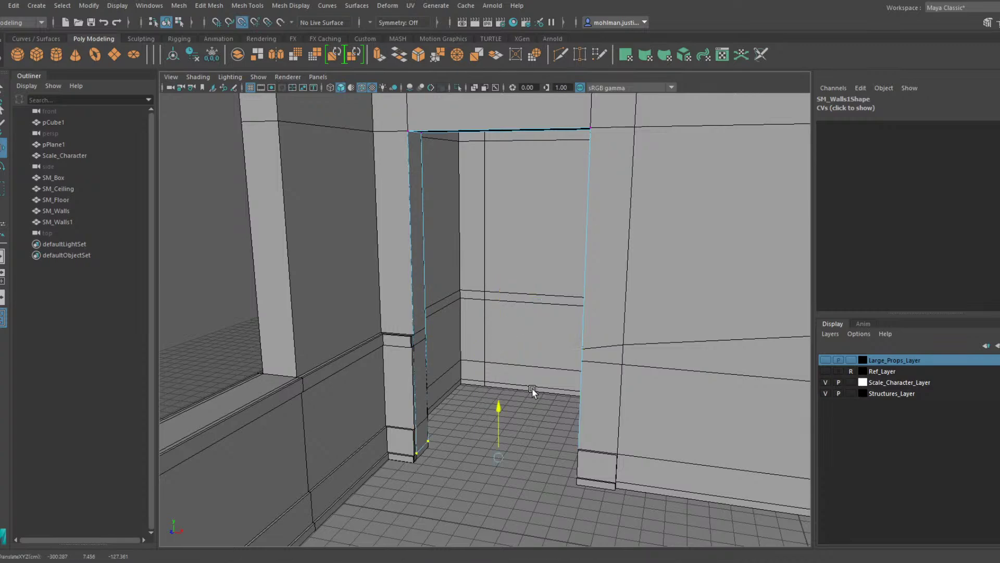
pyautogui.scroll(-5, 515, 376)
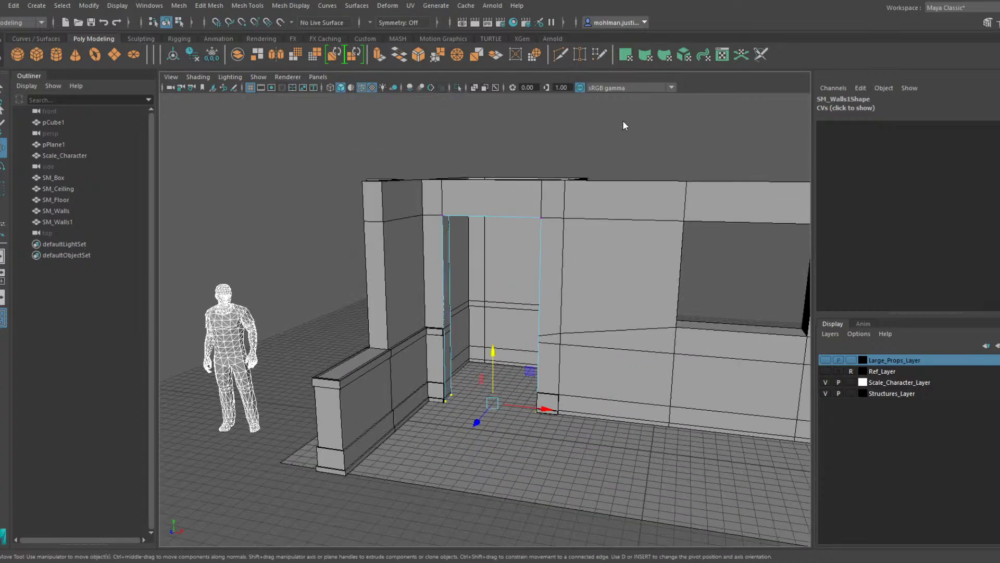
pyautogui.press('F8')
# Extrude the three doorway frame faces into the opening with a Local Translate Z of about 5.86
pyautogui.click(988, 22)
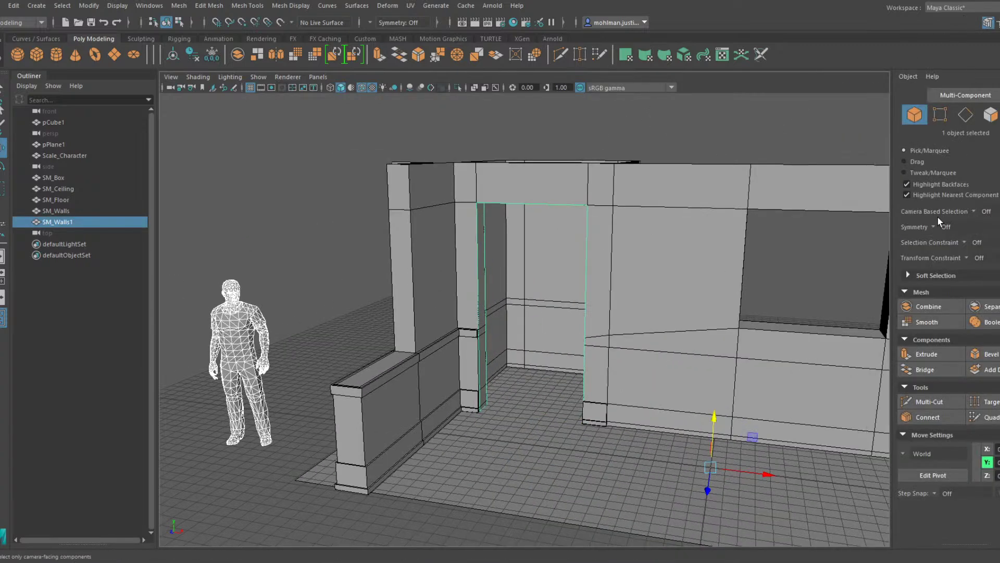
pyautogui.click(952, 350)
pyautogui.scroll(4, 550, 250)
pyautogui.moveTo(612, 316); pyautogui.dragTo(603, 312)
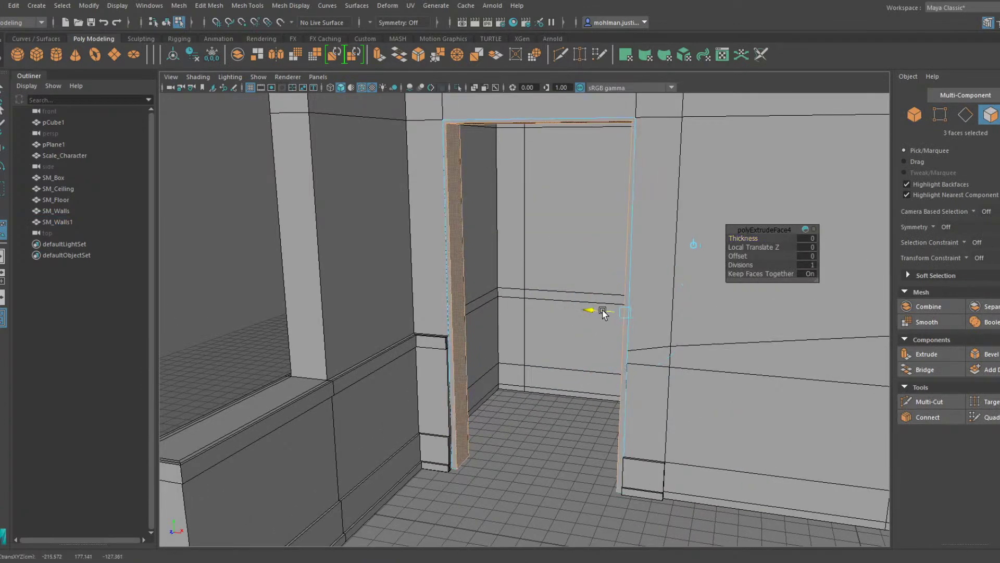
pyautogui.keyDown('alt'); pyautogui.moveTo(552, 180); pyautogui.dragTo(605, 237); pyautogui.keyUp('alt')
pyautogui.scroll(2, 588, 188)
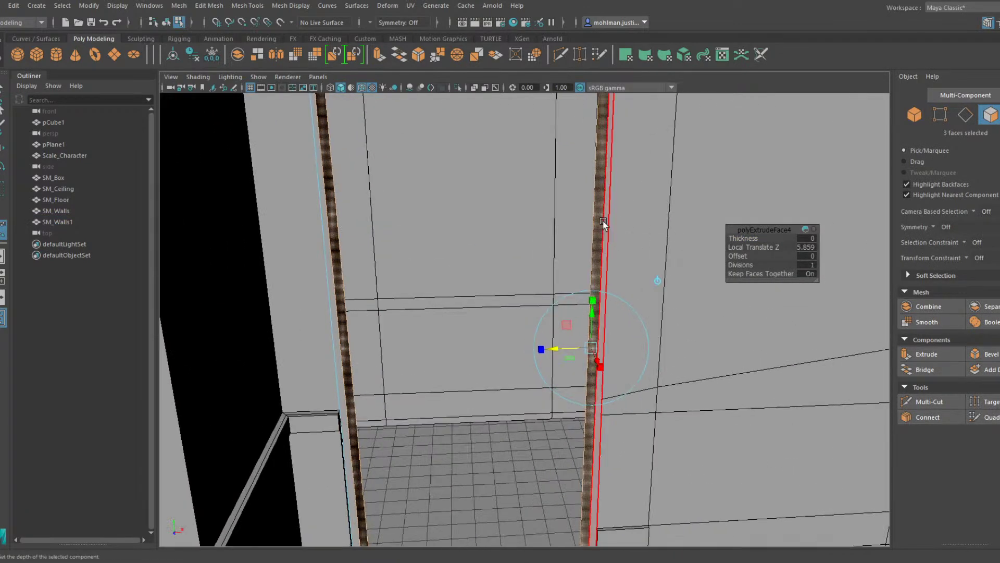
# Even out the extruded frame by adjusting its inner side faces and shifting the inner top face vertically
pyautogui.click(604, 224)
pyautogui.scroll(-2, 602, 235)
pyautogui.keyDown('alt'); pyautogui.moveTo(601, 235); pyautogui.dragTo(564, 305, button='right'); pyautogui.keyUp('alt')
pyautogui.press('w')
pyautogui.press('r')
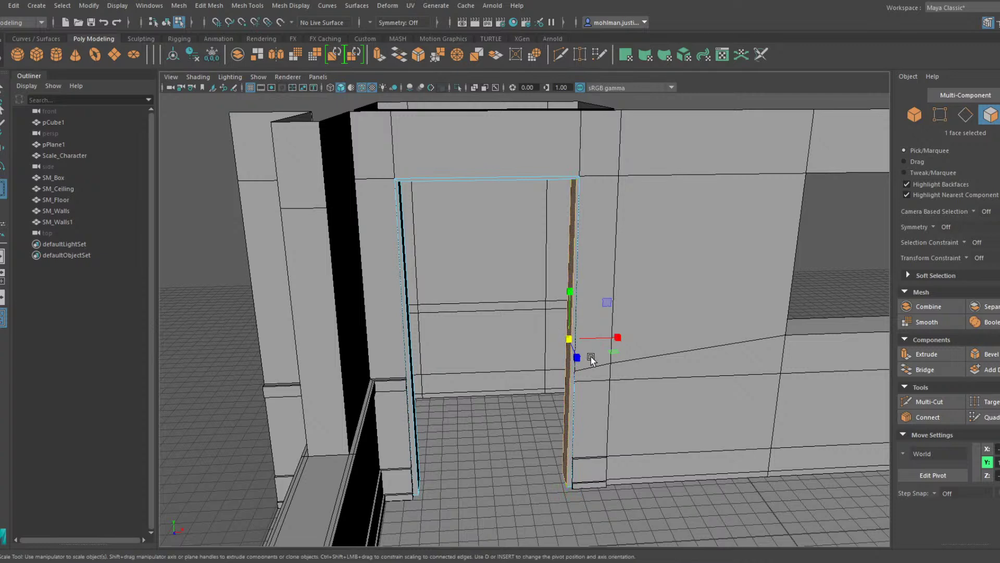
pyautogui.press('w')
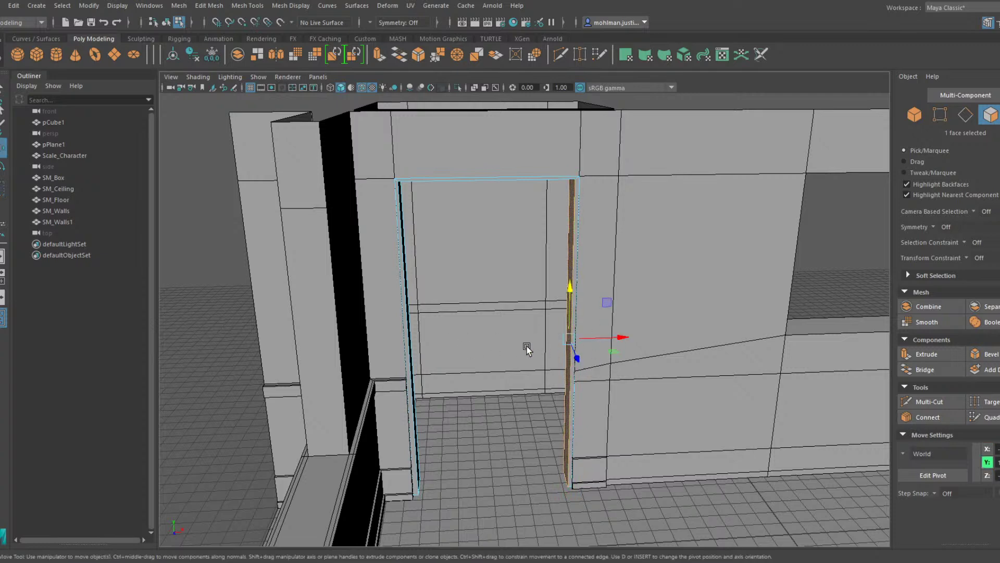
pyautogui.keyDown('alt'); pyautogui.moveTo(525, 346); pyautogui.dragTo(589, 246); pyautogui.keyUp('alt')
pyautogui.click(499, 339)
pyautogui.press('r')
pyautogui.click(589, 246)
pyautogui.press('w')
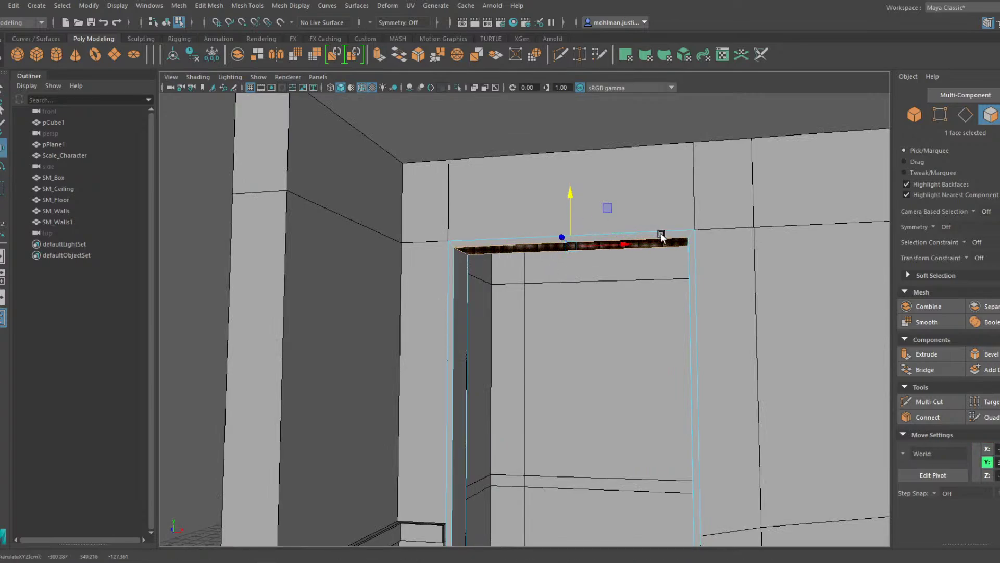
# Select the frame's three narrow front faces and extrude them outward from the wall along Z
pyautogui.keyDown('alt'); pyautogui.moveTo(663, 232); pyautogui.dragTo(650, 288); pyautogui.keyUp('alt')
pyautogui.scroll(-3, 651, 286)
pyautogui.scroll(3, 683, 251)
pyautogui.click(739, 196)
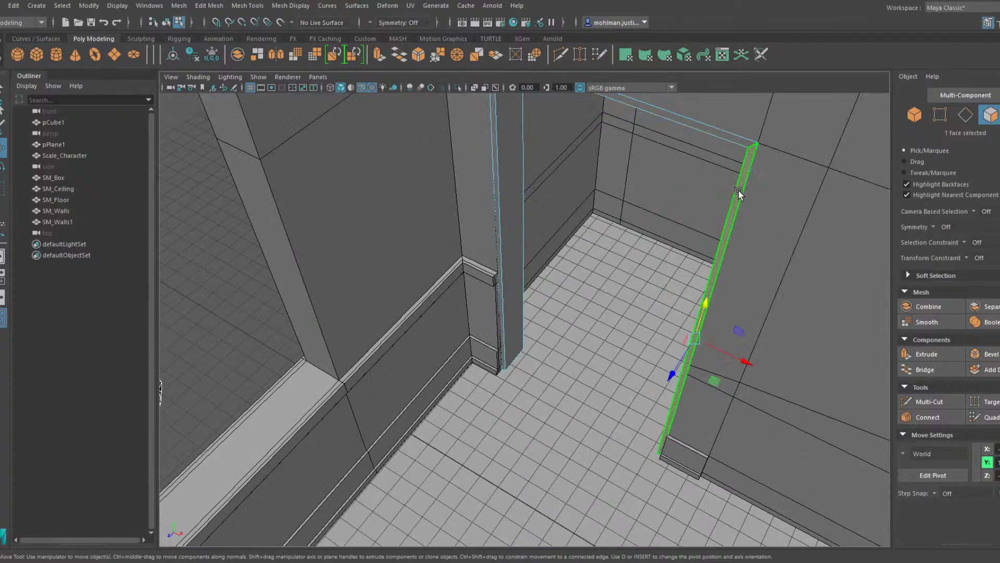
pyautogui.keyDown('shift'); pyautogui.click(718, 133); pyautogui.keyUp('shift')
pyautogui.keyDown('shift'); pyautogui.click(506, 236); pyautogui.keyUp('shift')
pyautogui.keyDown('alt'); pyautogui.moveTo(506, 237); pyautogui.dragTo(511, 296); pyautogui.keyUp('alt')
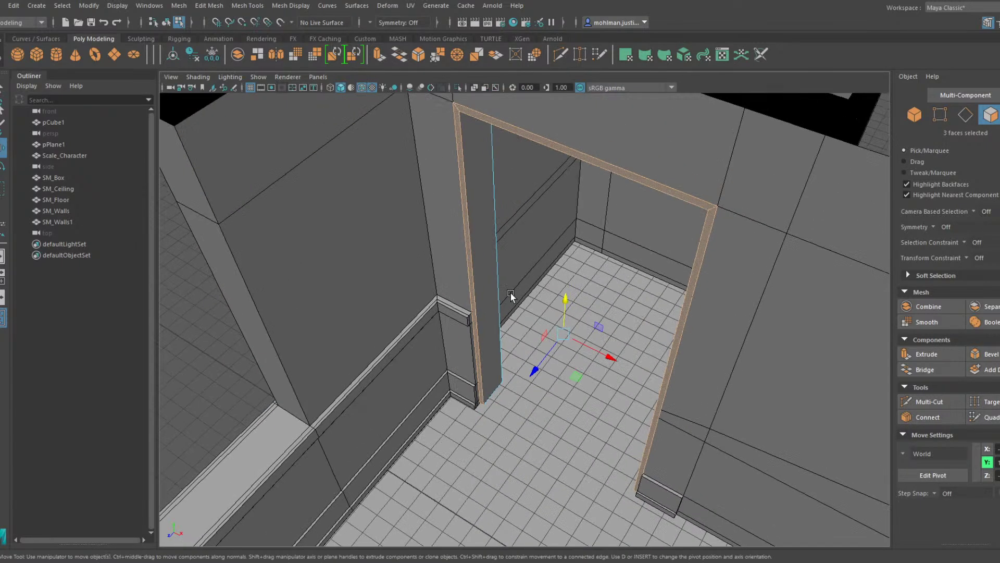
pyautogui.press('r')
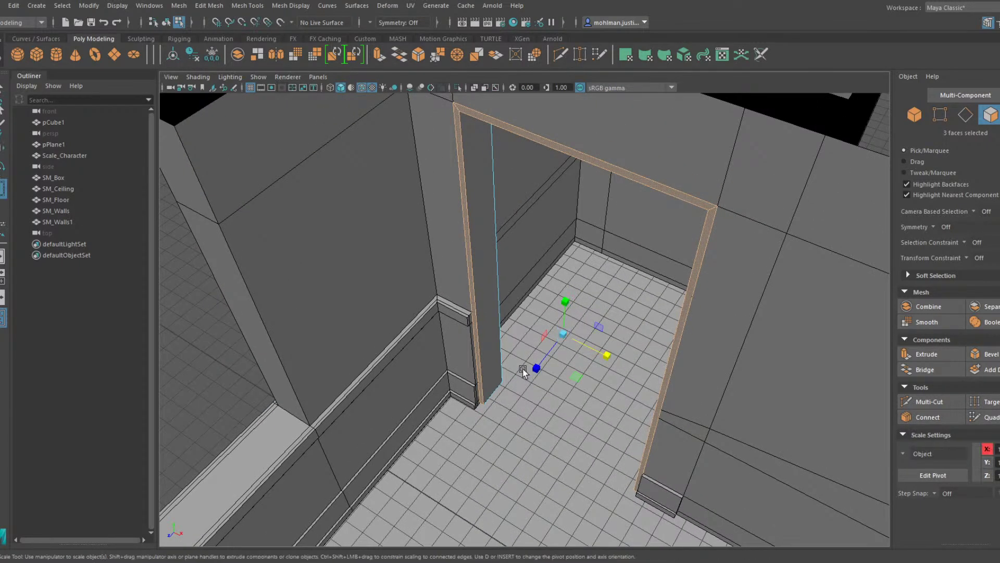
pyautogui.keyDown('shift'); pyautogui.moveTo(530, 365); pyautogui.dragTo(531, 366); pyautogui.keyUp('shift')
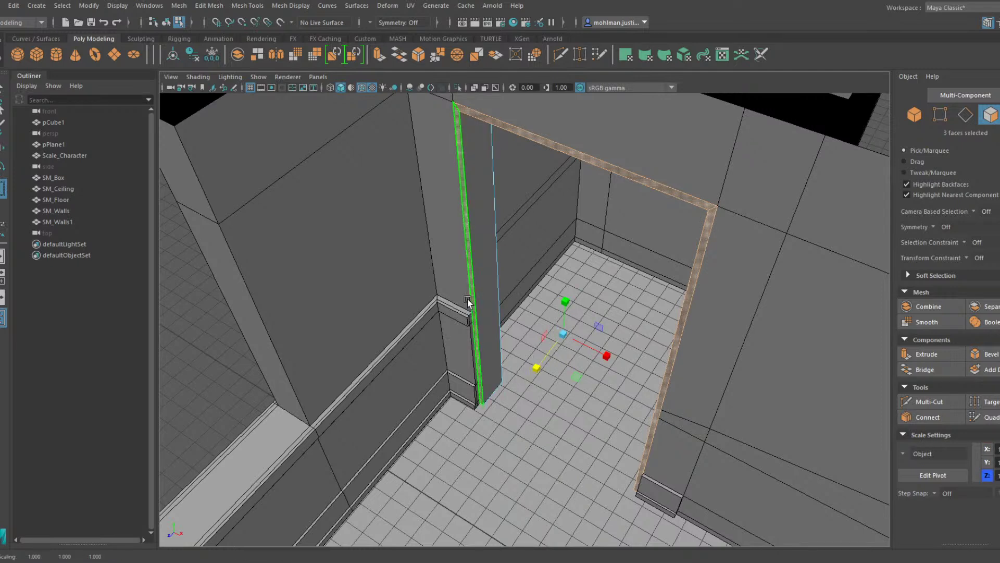
pyautogui.keyDown('ctrl'); pyautogui.click(693, 249); pyautogui.keyUp('ctrl')
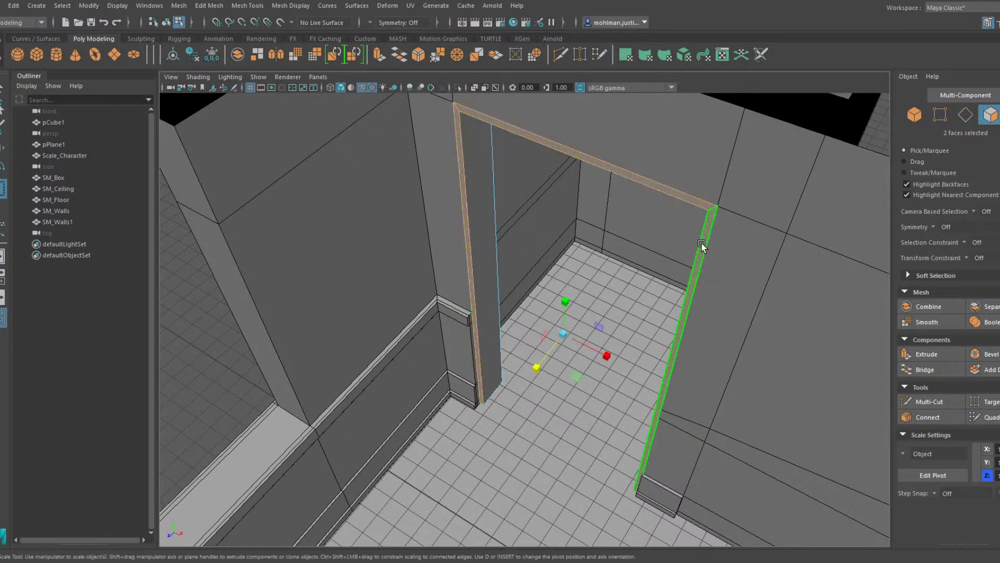
pyautogui.keyDown('shift'); pyautogui.click(702, 244); pyautogui.keyUp('shift')
pyautogui.press('w')
pyautogui.keyDown('shift'); pyautogui.moveTo(546, 356); pyautogui.dragTo(535, 359); pyautogui.keyUp('shift')
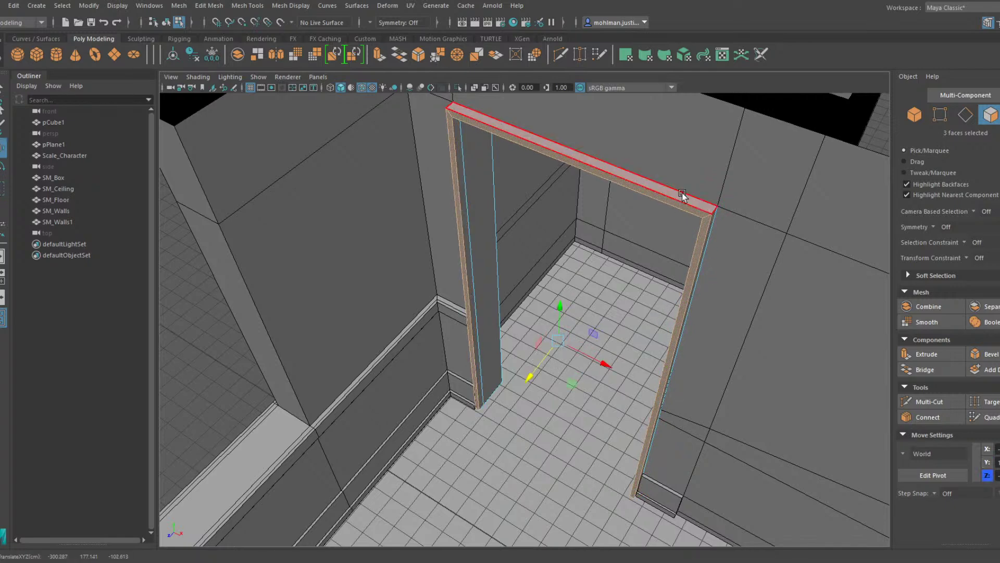
# Select the three inner faces of the doorway frame and extrude them further into the opening
pyautogui.keyDown('alt'); pyautogui.moveTo(681, 194); pyautogui.dragTo(603, 346); pyautogui.keyUp('alt')
pyautogui.click(592, 261)
pyautogui.keyDown('shift'); pyautogui.click(538, 299); pyautogui.keyUp('shift')
pyautogui.keyDown('shift'); pyautogui.click(574, 335); pyautogui.keyUp('shift')
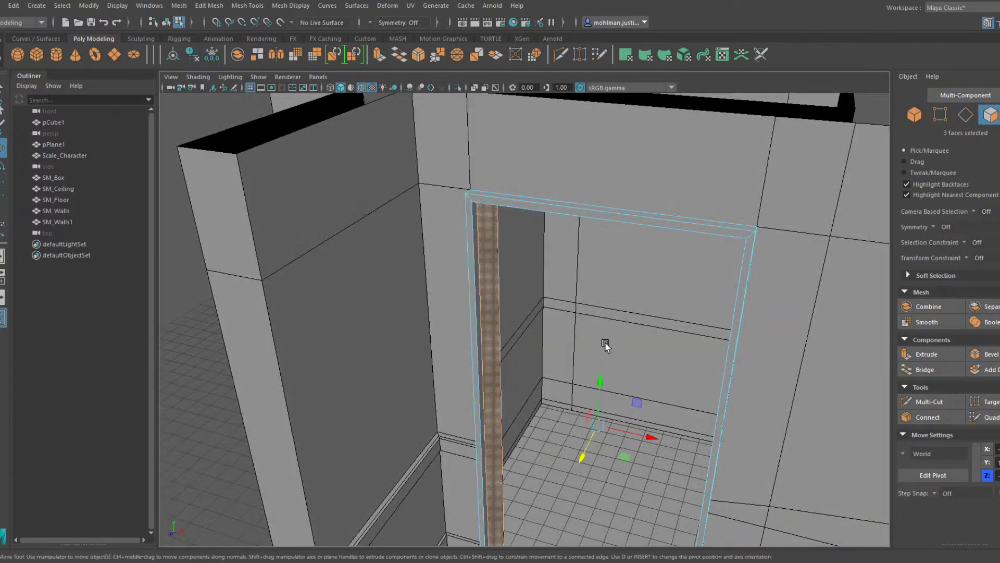
pyautogui.click(927, 354)
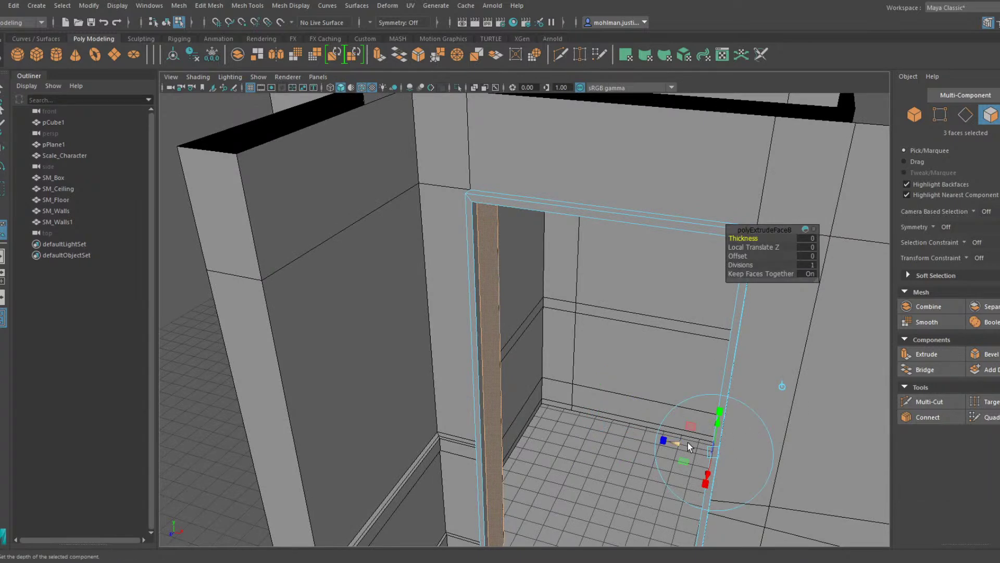
pyautogui.moveTo(688, 442); pyautogui.dragTo(538, 327)
# Scale the newly extruded inner side faces along X and nudge the inner top face vertically to even out the frame
pyautogui.click(492, 344)
pyautogui.press('r')
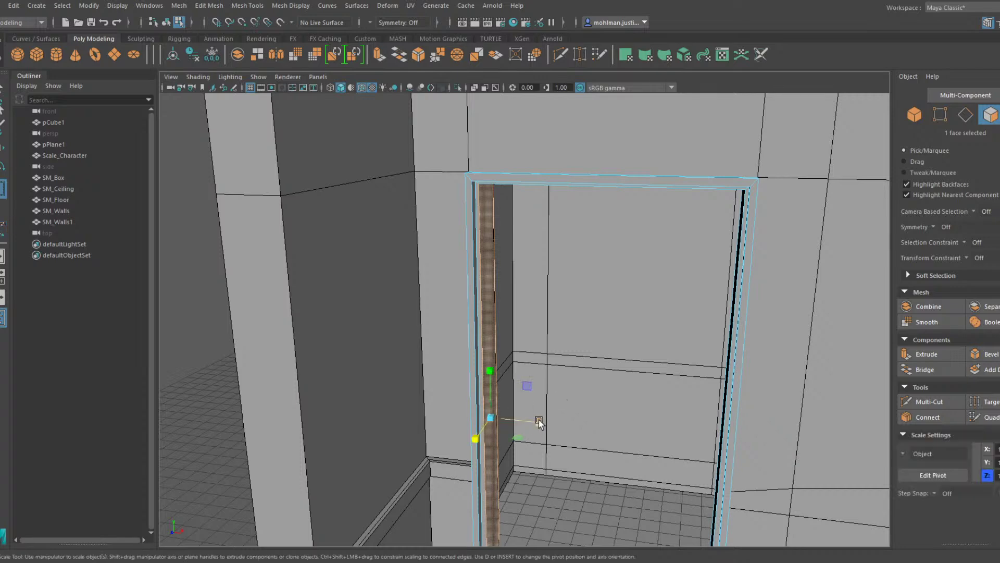
pyautogui.keyDown('alt'); pyautogui.moveTo(536, 420); pyautogui.dragTo(590, 330); pyautogui.keyUp('alt')
pyautogui.click(590, 329)
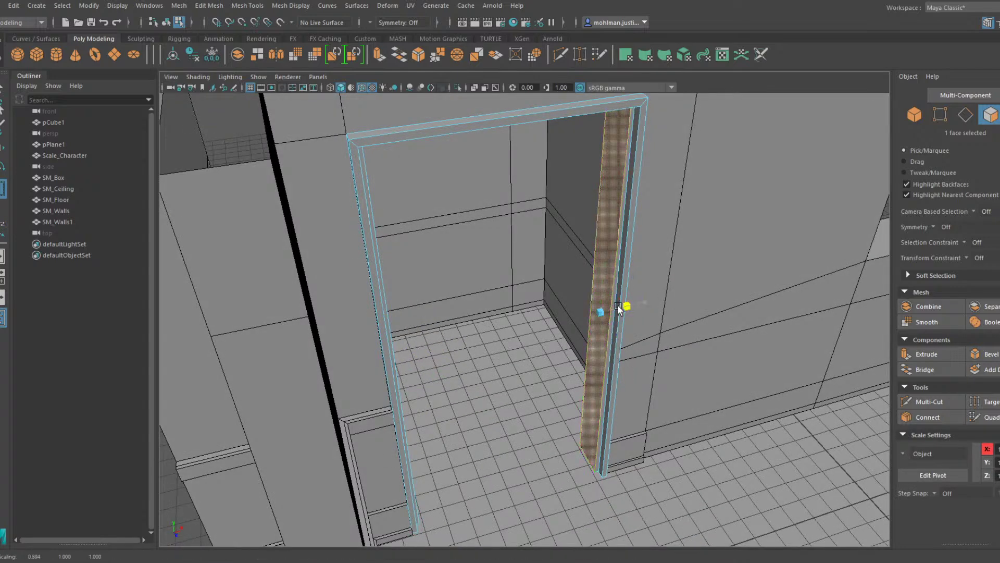
pyautogui.keyDown('alt'); pyautogui.moveTo(661, 296); pyautogui.dragTo(591, 297); pyautogui.keyUp('alt')
pyautogui.click(625, 358)
pyautogui.keyDown('alt'); pyautogui.moveTo(625, 358); pyautogui.dragTo(600, 353); pyautogui.keyUp('alt')
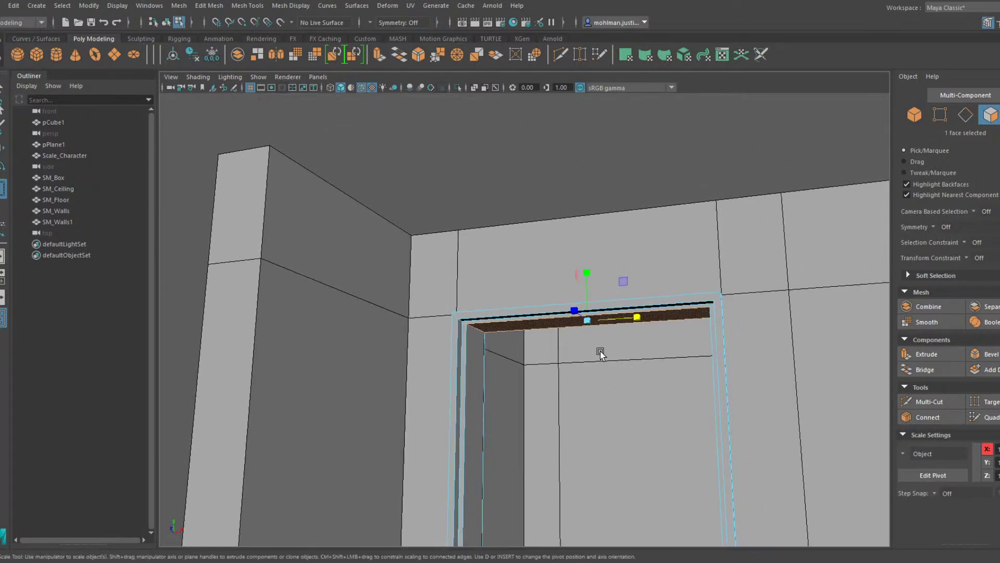
pyautogui.press('w')
pyautogui.moveTo(590, 278); pyautogui.dragTo(590, 276)
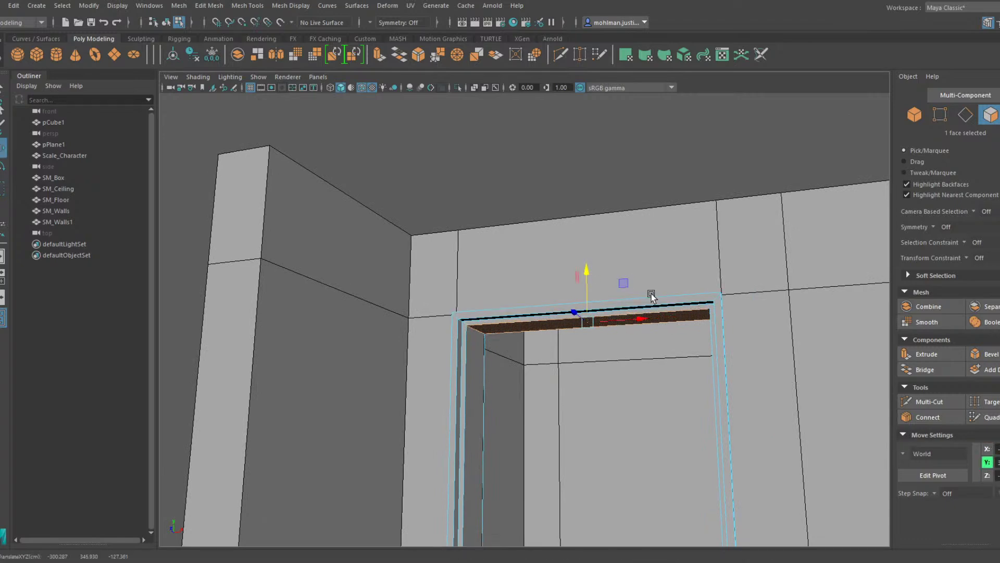
# Extrude the top face of the frame's protruding front upward to about Y 378.56 as a header, and return to object mode
pyautogui.keyDown('alt'); pyautogui.moveTo(649, 293); pyautogui.dragTo(663, 324); pyautogui.keyUp('alt')
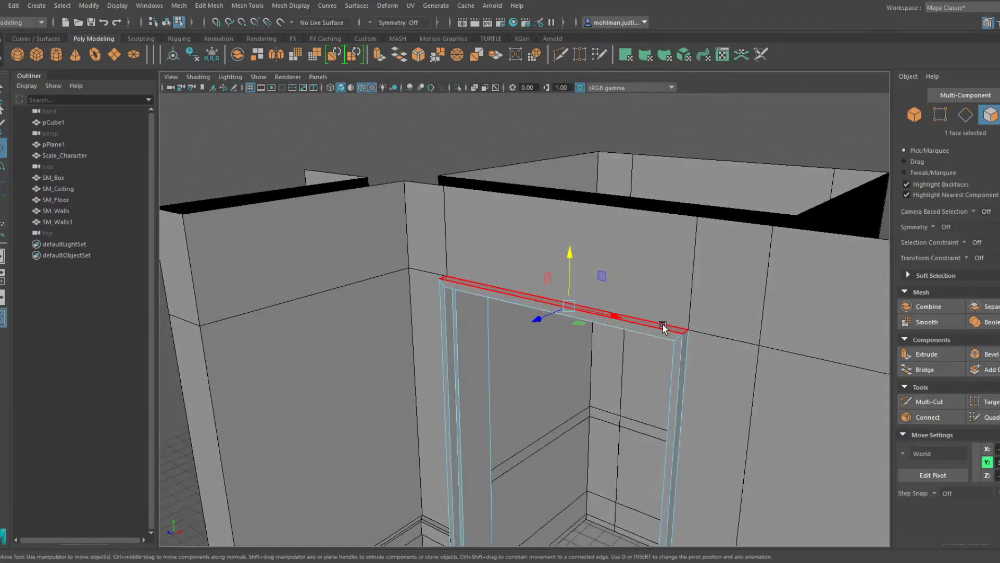
pyautogui.click(662, 325)
pyautogui.keyDown('shift'); pyautogui.moveTo(550, 268); pyautogui.dragTo(552, 228); pyautogui.keyUp('shift')
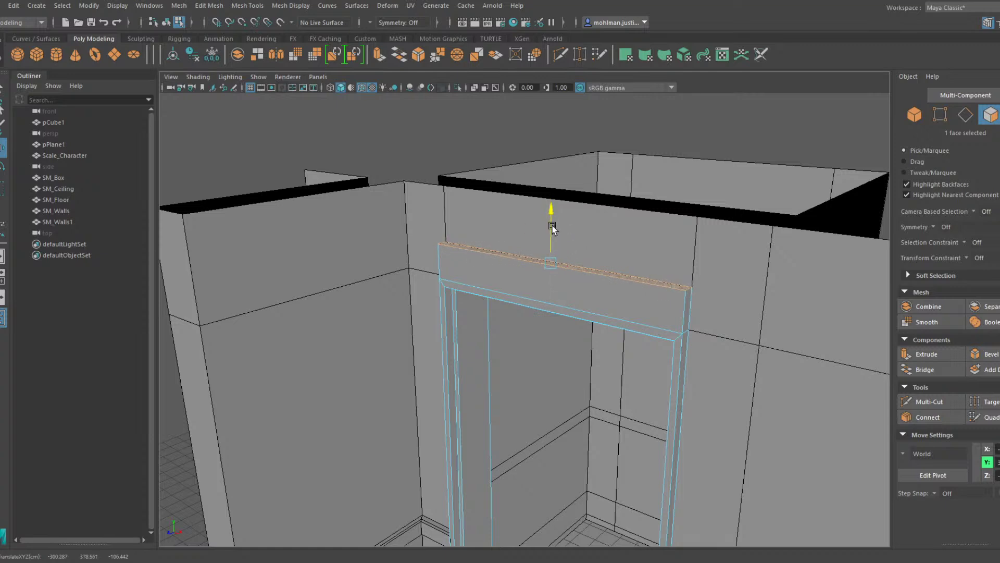
pyautogui.click(690, 305)
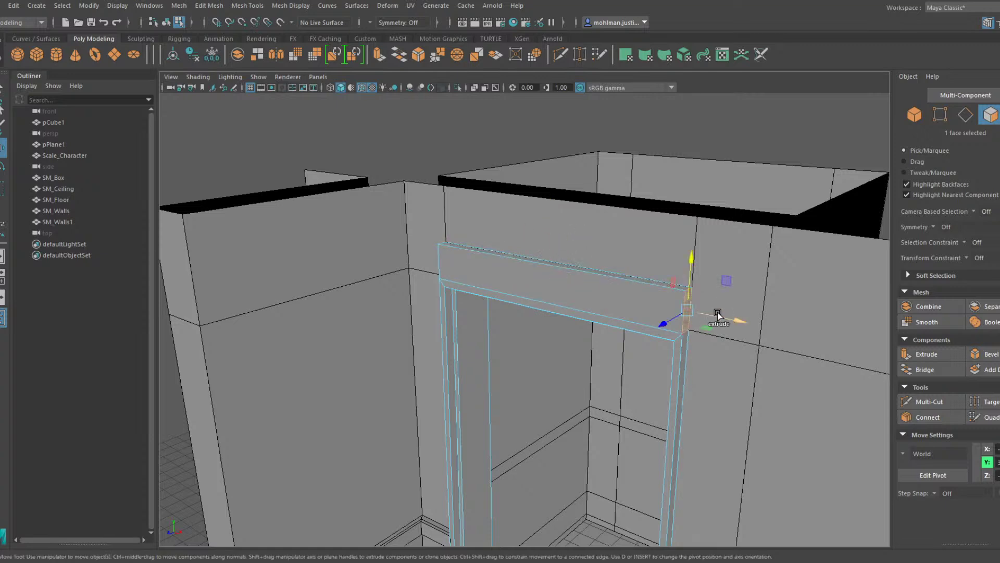
pyautogui.keyDown('alt'); pyautogui.moveTo(518, 297); pyautogui.dragTo(595, 324); pyautogui.keyUp('alt')
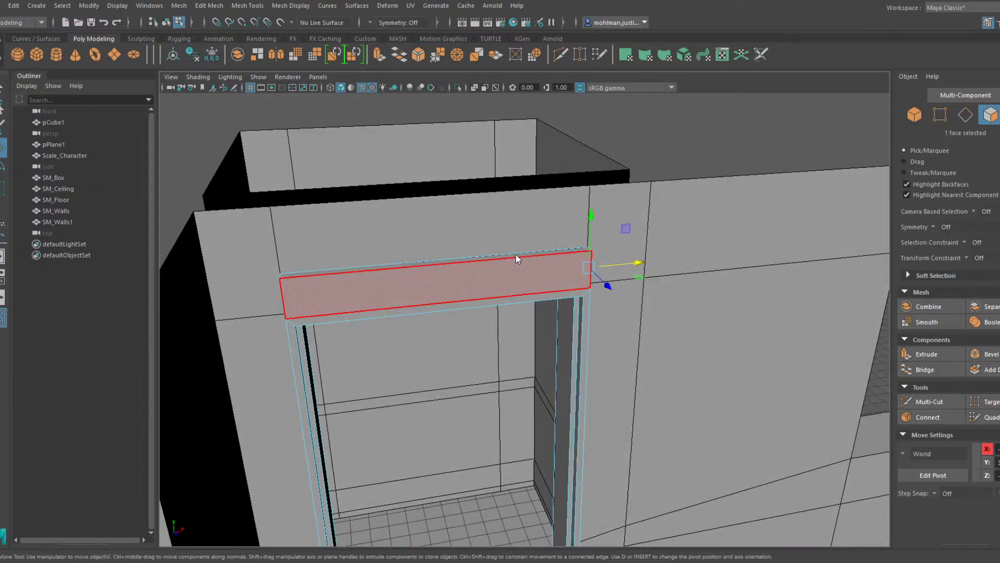
pyautogui.press('F8')
pyautogui.keyDown('alt'); pyautogui.moveTo(518, 259); pyautogui.dragTo(596, 380); pyautogui.keyUp('alt')
pyautogui.keyDown('alt'); pyautogui.moveTo(596, 380); pyautogui.dragTo(549, 307, button='middle'); pyautogui.keyUp('alt')
pyautogui.keyDown('alt'); pyautogui.moveTo(549, 308); pyautogui.dragTo(599, 319); pyautogui.keyUp('alt')
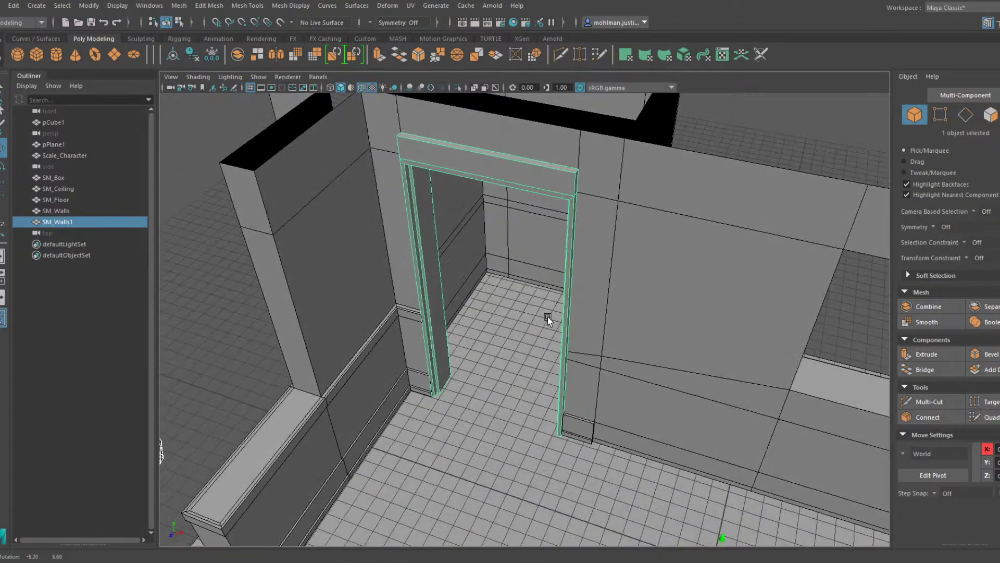
pyautogui.moveTo(487, 319)
pyautogui.keyDown('alt'); pyautogui.mouseDown()
pyautogui.moveTo(489, 308)
pyautogui.moveTo(529, 320)
pyautogui.moveTo(521, 319)
pyautogui.moveTo(518, 368)
pyautogui.moveTo(532, 308)
pyautogui.moveTo(563, 302)
pyautogui.moveTo(487, 282)
pyautogui.moveTo(480, 309)
pyautogui.mouseUp(); pyautogui.keyUp('alt')
pyautogui.keyDown('alt'); pyautogui.moveTo(480, 308); pyautogui.dragTo(543, 267, button='middle'); pyautogui.keyUp('alt')
# Try to widen the doorway frame by extruding its four outer side faces, including the header ends, outward along X
pyautogui.press('F11')
pyautogui.click(542, 305)
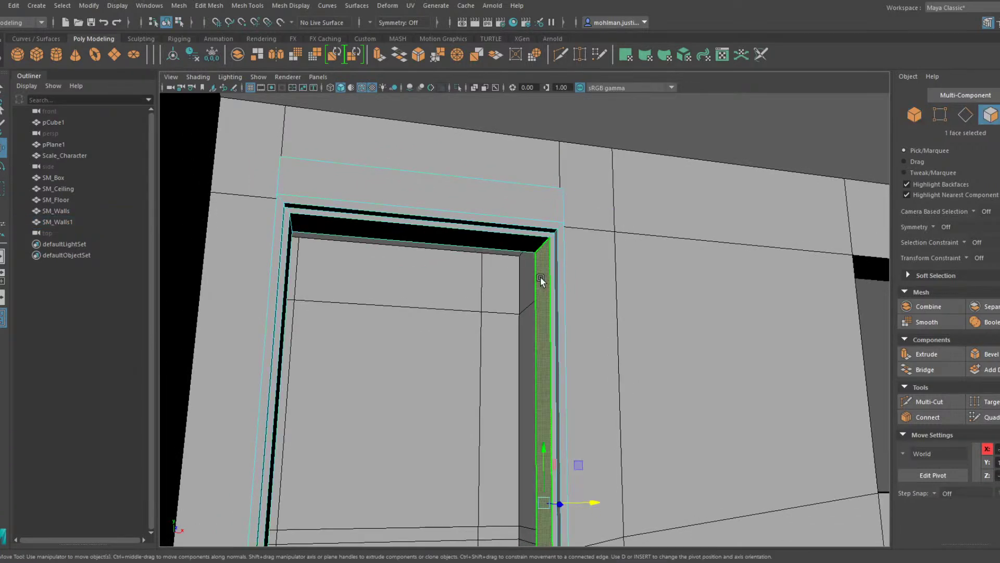
pyautogui.keyDown('alt'); pyautogui.moveTo(599, 263); pyautogui.dragTo(536, 302); pyautogui.keyUp('alt')
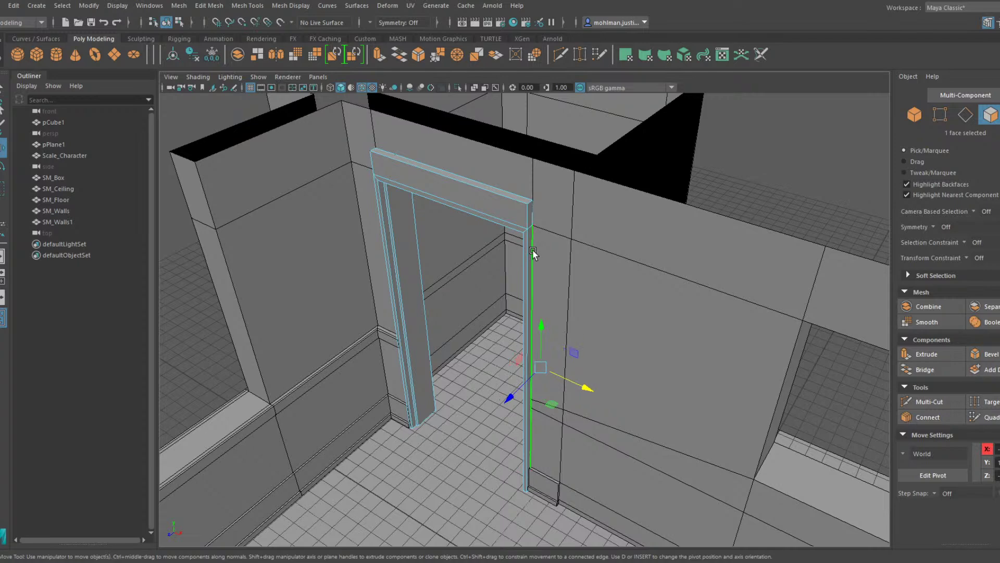
pyautogui.click(533, 224)
pyautogui.keyDown('shift'); pyautogui.click(530, 211); pyautogui.keyUp('shift')
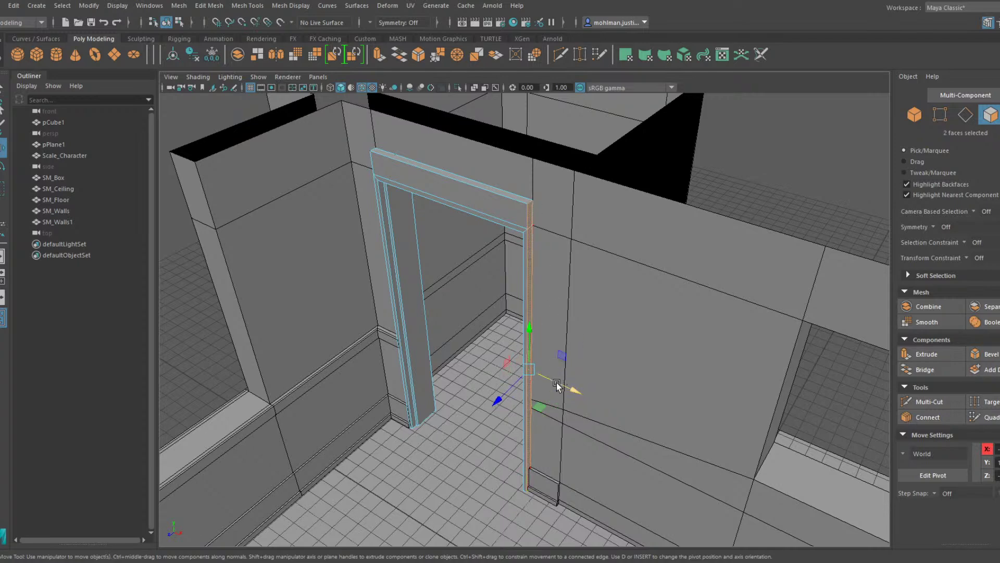
pyautogui.moveTo(426, 302)
pyautogui.keyDown('alt'); pyautogui.mouseDown()
pyautogui.moveTo(486, 305)
pyautogui.moveTo(425, 295)
pyautogui.mouseUp(); pyautogui.keyUp('alt')
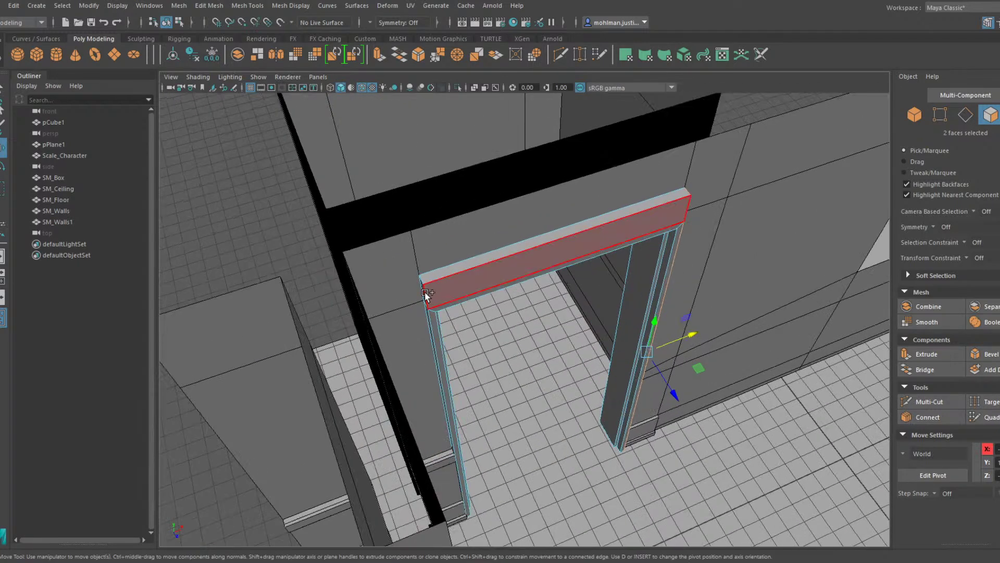
pyautogui.keyDown('shift'); pyautogui.click(423, 292); pyautogui.keyUp('shift')
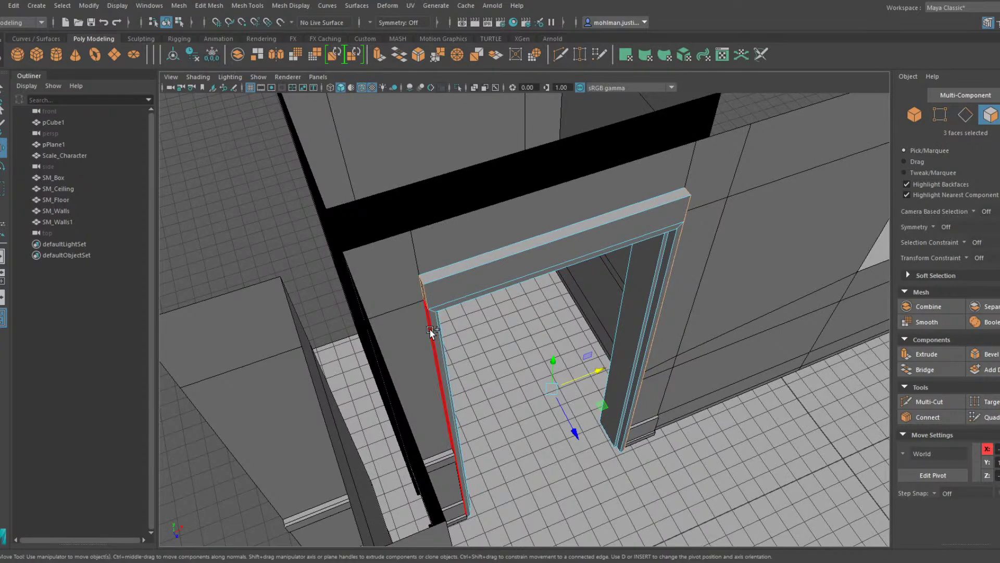
pyautogui.press('r')
pyautogui.keyDown('shift'); pyautogui.moveTo(597, 374); pyautogui.dragTo(603, 373); pyautogui.keyUp('shift')
pyautogui.keyDown('alt'); pyautogui.moveTo(627, 328); pyautogui.dragTo(508, 352); pyautogui.keyUp('alt')
pyautogui.keyDown('alt'); pyautogui.moveTo(507, 352); pyautogui.dragTo(559, 351, button='middle'); pyautogui.keyUp('alt')
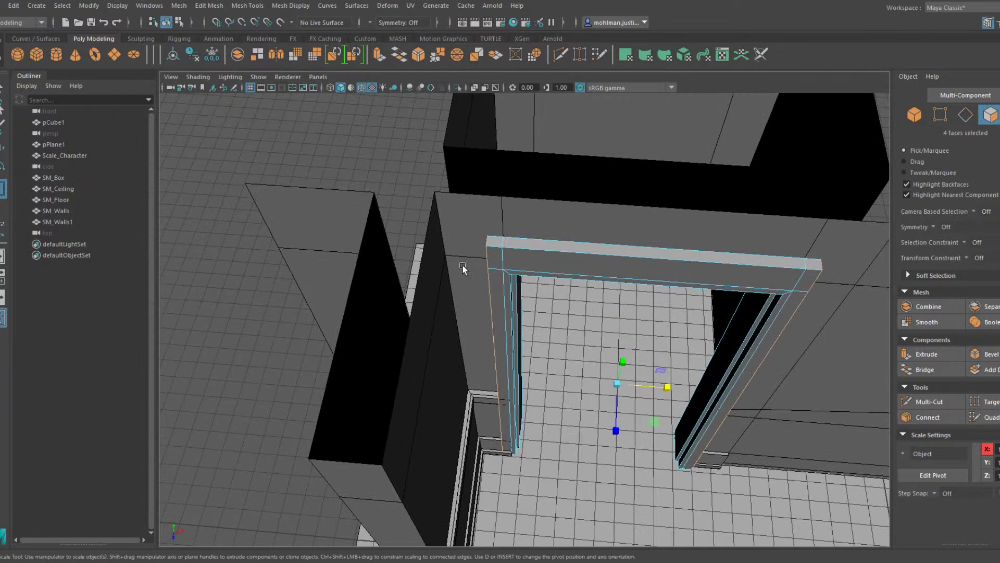
# Undo the outward extrusion of the doorway frame's outer side faces
pyautogui.doubleClick(462, 264)
pyautogui.press('F8')
pyautogui.keyDown('alt'); pyautogui.moveTo(446, 263); pyautogui.dragTo(548, 336); pyautogui.keyUp('alt')
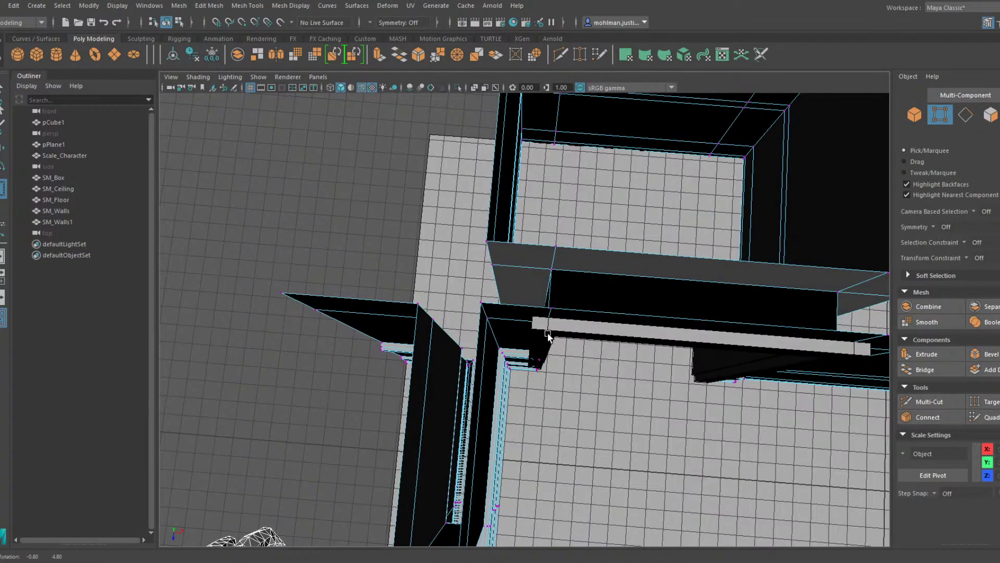
pyautogui.press('F11')
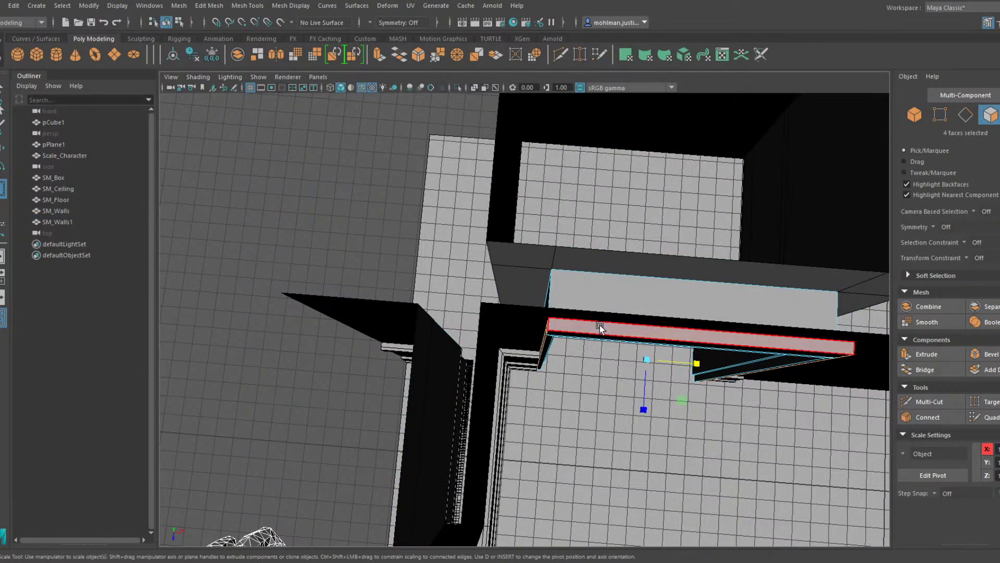
pyautogui.keyDown('alt'); pyautogui.moveTo(605, 323); pyautogui.dragTo(527, 286); pyautogui.keyUp('alt')
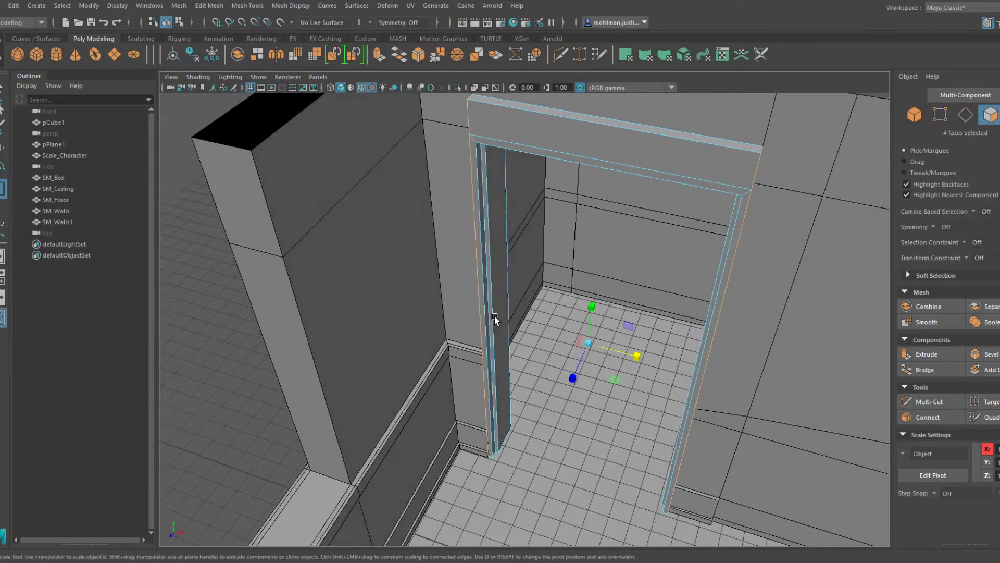
# Select the four front faces of the doorway frame and header and move them along Z to adjust the frame's depth
pyautogui.press('F8')
pyautogui.keyDown('alt'); pyautogui.moveTo(657, 219); pyautogui.dragTo(563, 270); pyautogui.keyUp('alt')
pyautogui.keyDown('alt'); pyautogui.moveTo(563, 270); pyautogui.dragTo(590, 277, button='right'); pyautogui.keyUp('alt')
pyautogui.keyDown('alt'); pyautogui.moveTo(590, 277); pyautogui.dragTo(620, 245); pyautogui.keyUp('alt')
pyautogui.press('F11')
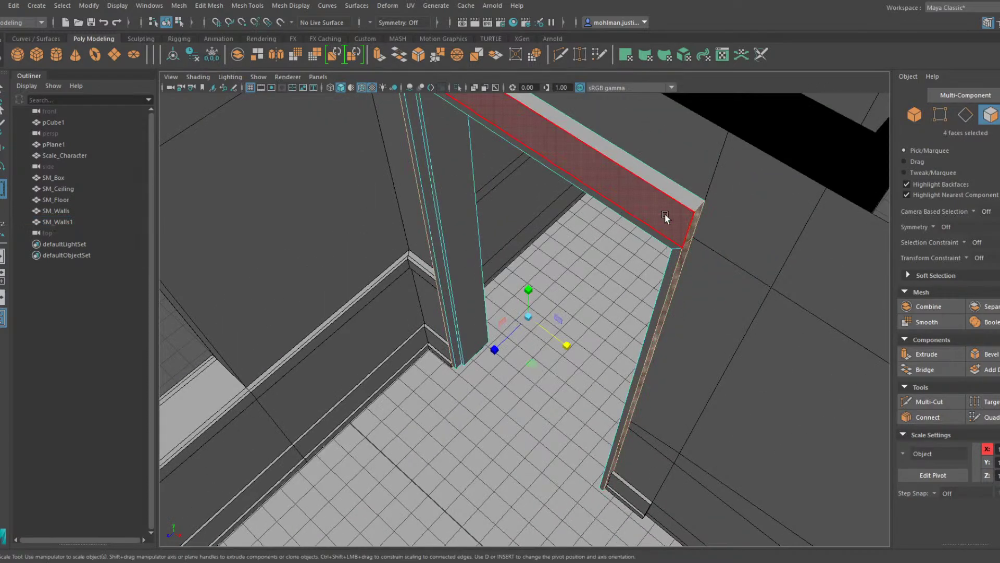
pyautogui.click(665, 214)
pyautogui.keyDown('shift'); pyautogui.click(674, 250); pyautogui.keyUp('shift')
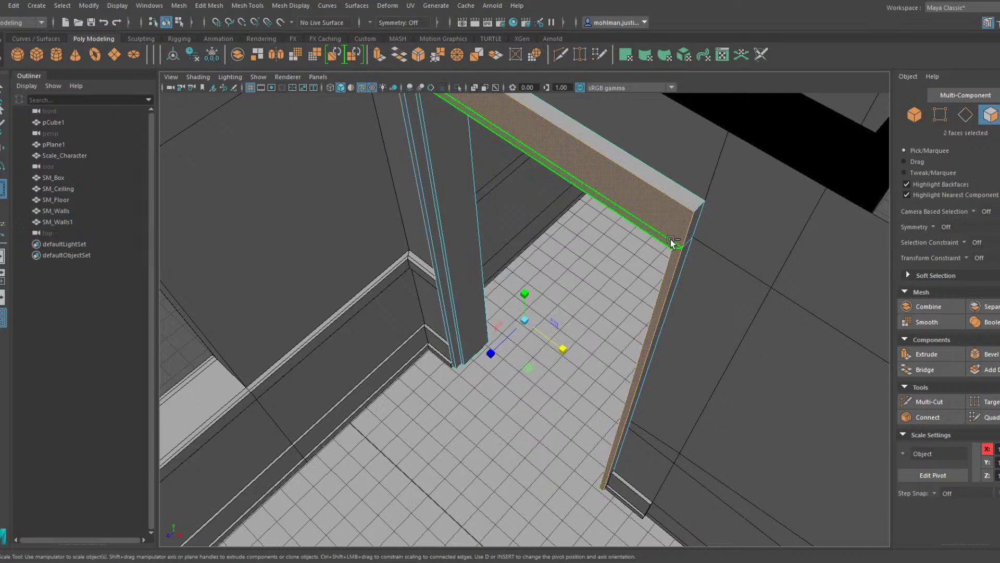
pyautogui.keyDown('shift'); pyautogui.click(423, 208); pyautogui.keyUp('shift')
pyautogui.keyDown('alt'); pyautogui.moveTo(443, 236); pyautogui.dragTo(479, 311); pyautogui.keyUp('alt')
pyautogui.press('w')
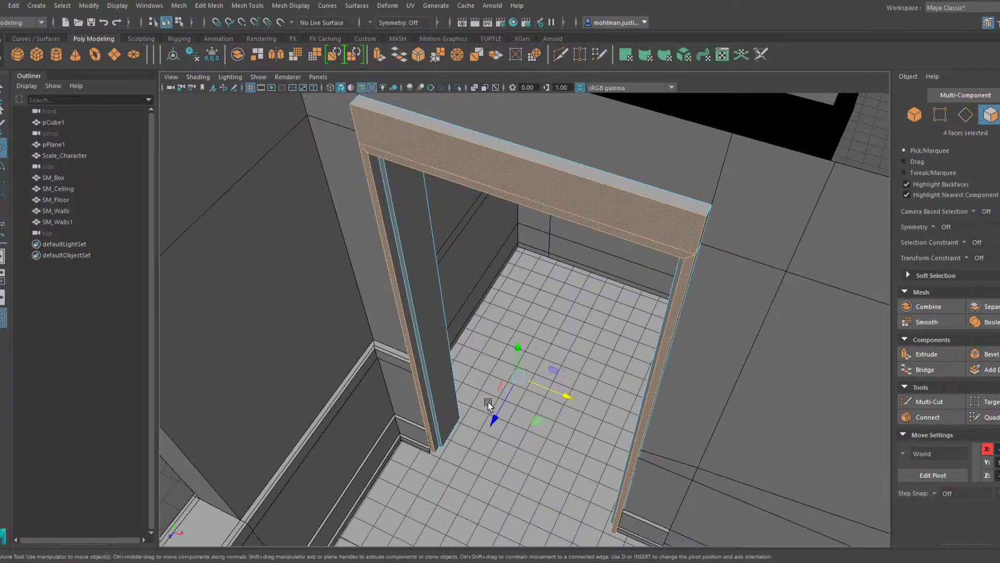
pyautogui.moveTo(498, 406); pyautogui.dragTo(421, 261)
# Select the three inner faces on each side of the doorway frame and scale them inward along X to about 0.95
pyautogui.click(425, 243)
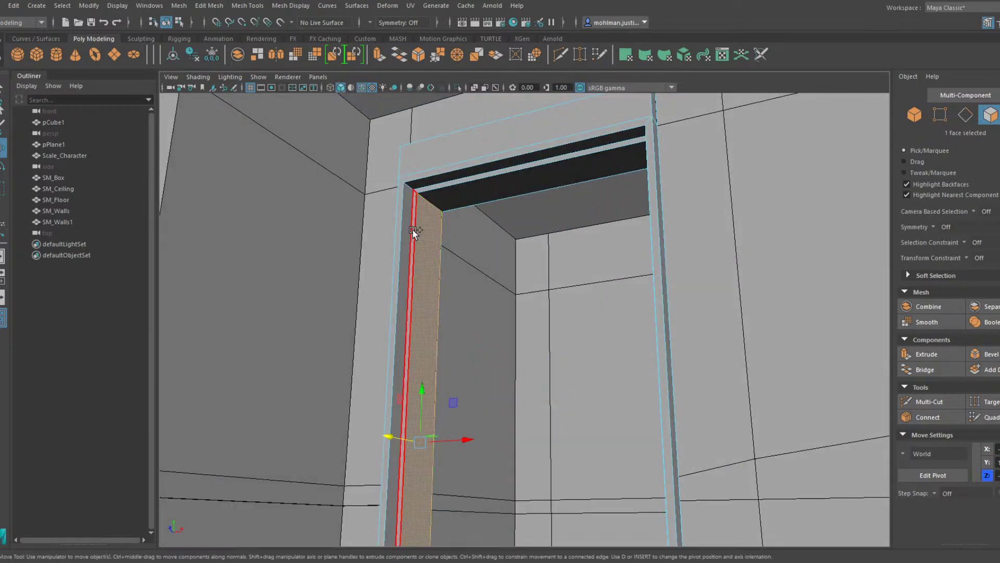
pyautogui.keyDown('shift'); pyautogui.click(412, 229); pyautogui.keyUp('shift')
pyautogui.keyDown('shift'); pyautogui.click(409, 228); pyautogui.keyUp('shift')
pyautogui.keyDown('alt'); pyautogui.moveTo(409, 228); pyautogui.dragTo(581, 243); pyautogui.keyUp('alt')
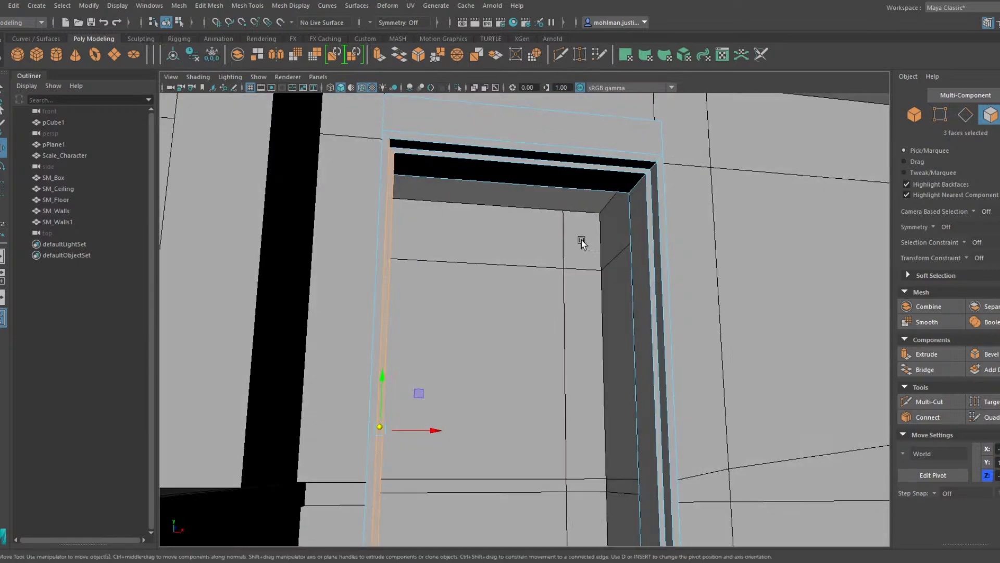
pyautogui.keyDown('shift'); pyautogui.click(655, 219); pyautogui.keyUp('shift')
pyautogui.keyDown('shift'); pyautogui.click(651, 222); pyautogui.keyUp('shift')
pyautogui.keyDown('shift'); pyautogui.click(645, 225); pyautogui.keyUp('shift')
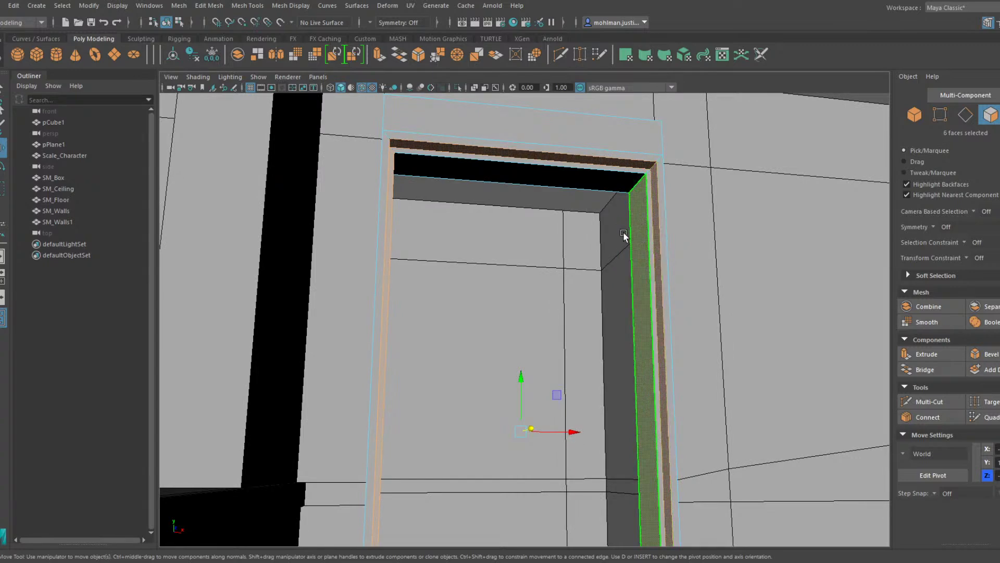
pyautogui.hotkey('ctrl', 'z')
pyautogui.hotkey('ctrl', 'z')
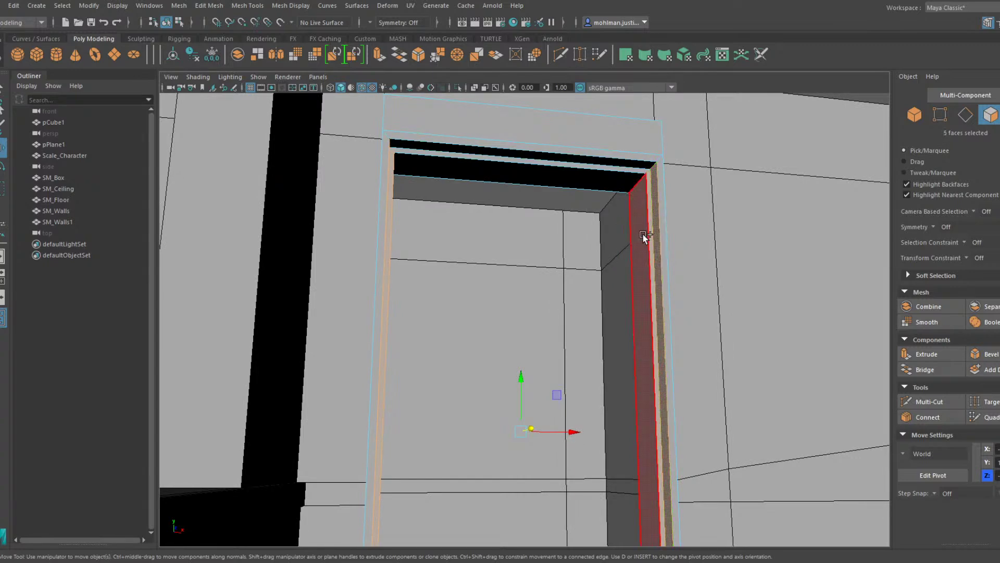
pyautogui.keyDown('shift'); pyautogui.click(643, 235); pyautogui.keyUp('shift')
pyautogui.press('r')
pyautogui.moveTo(572, 432); pyautogui.dragTo(568, 432)
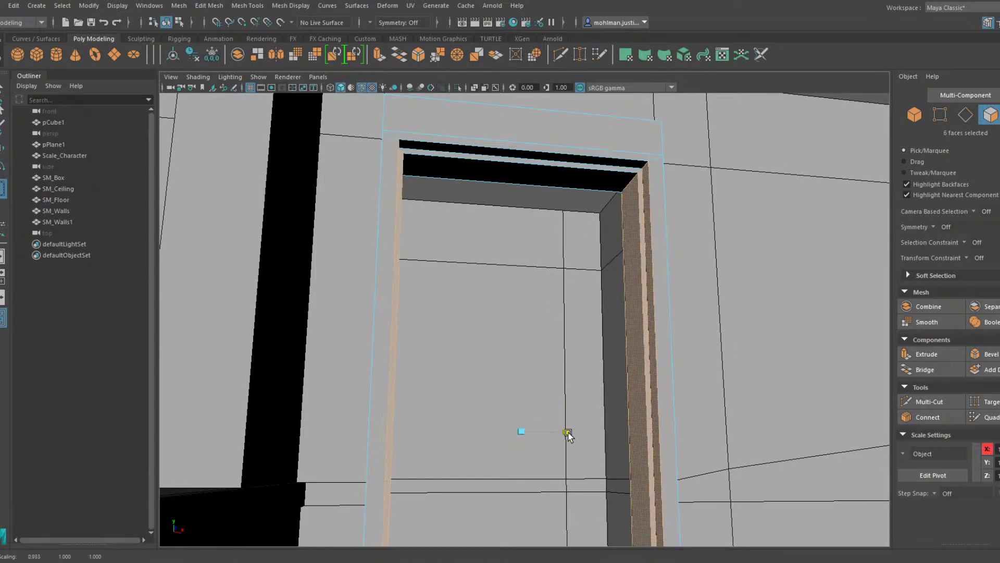
# Move the three inner top faces of the doorway frame down to about Y 343.8, and return to object mode with nothing selected
pyautogui.click(603, 187)
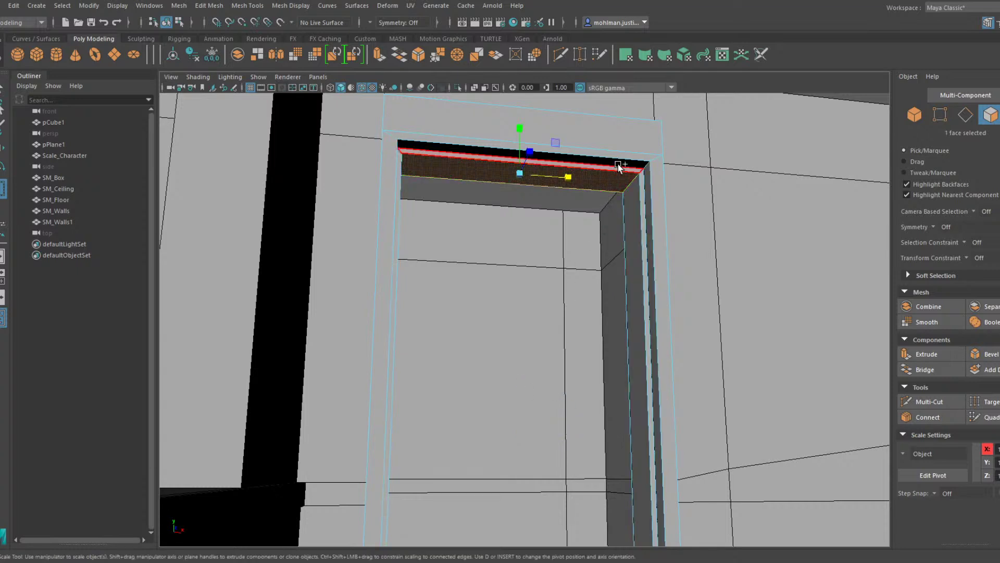
pyautogui.keyDown('shift'); pyautogui.click(619, 168); pyautogui.keyUp('shift')
pyautogui.keyDown('shift'); pyautogui.click(622, 162); pyautogui.keyUp('shift')
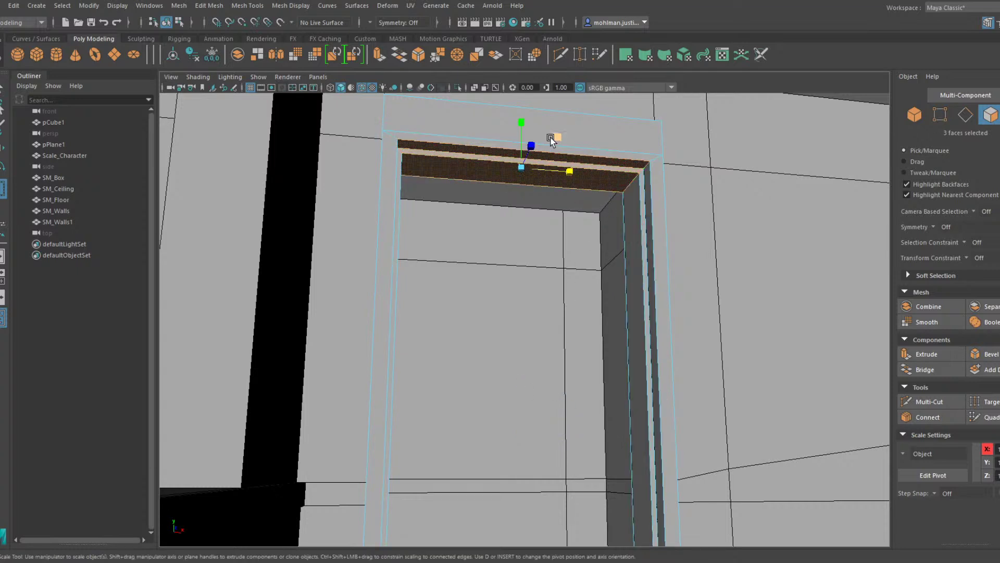
pyautogui.press('w')
pyautogui.moveTo(521, 125); pyautogui.dragTo(521, 129)
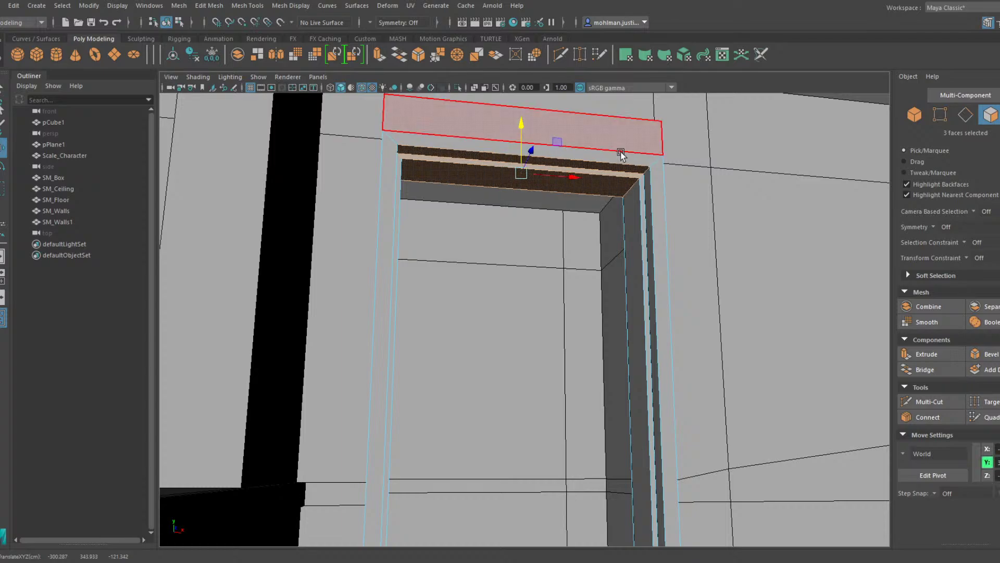
pyautogui.keyDown('alt'); pyautogui.moveTo(621, 154); pyautogui.dragTo(605, 212); pyautogui.keyUp('alt')
pyautogui.keyDown('alt'); pyautogui.moveTo(606, 212); pyautogui.dragTo(582, 208, button='middle'); pyautogui.keyUp('alt')
pyautogui.scroll(-2, 582, 208)
pyautogui.moveTo(590, 174); pyautogui.dragTo(630, 156, button='right')
pyautogui.scroll(-5, 632, 168)
pyautogui.click(661, 198)
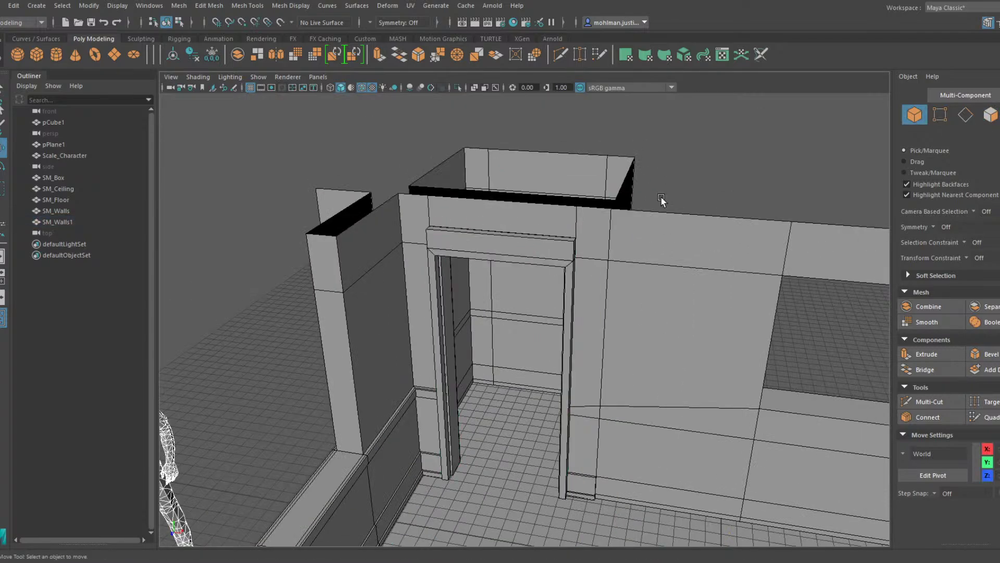
# Duplicate the SM_Walls object as the base for a separate window frame
pyautogui.keyDown('alt'); pyautogui.moveTo(661, 198); pyautogui.dragTo(554, 243); pyautogui.keyUp('alt')
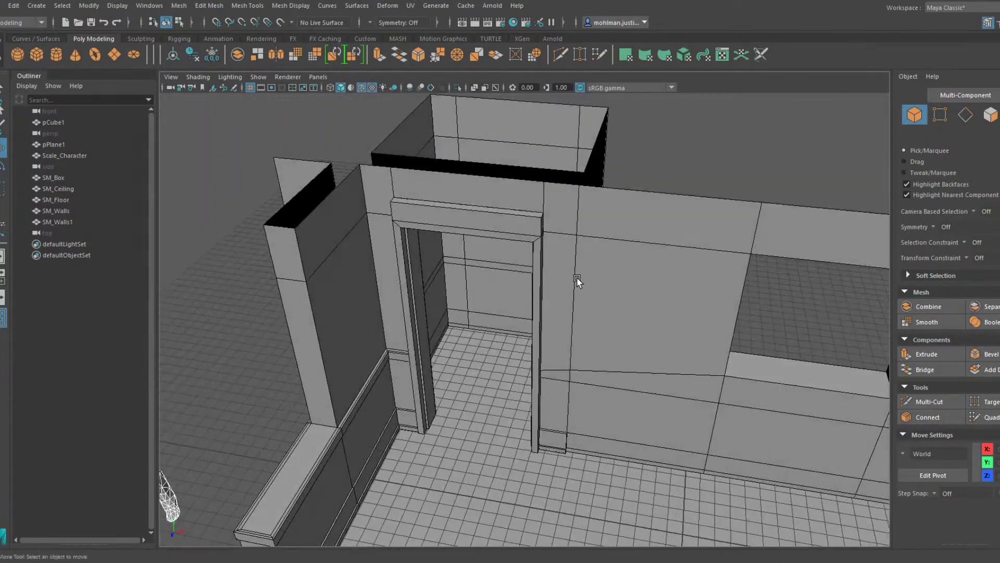
pyautogui.keyDown('alt'); pyautogui.moveTo(579, 281); pyautogui.dragTo(487, 242); pyautogui.keyUp('alt')
pyautogui.click(593, 346)
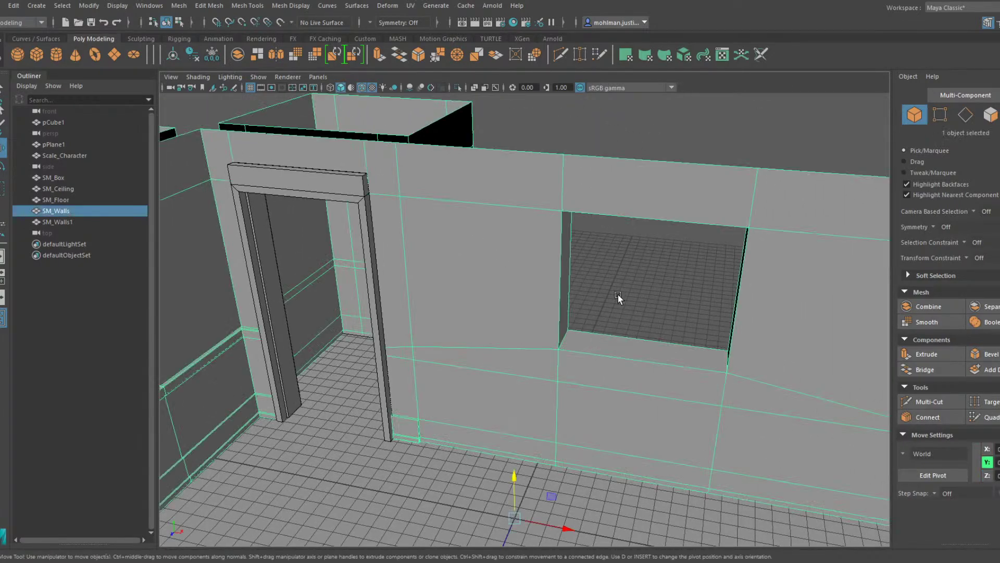
pyautogui.hotkey('ctrl', 'd')
# Delete all faces of the duplicated walls except the four lining the window opening, and return to object mode
pyautogui.moveTo(629, 273); pyautogui.dragTo(631, 293, button='right')
pyautogui.click(621, 346)
pyautogui.keyDown('shift'); pyautogui.doubleClick(569, 299); pyautogui.keyUp('shift')
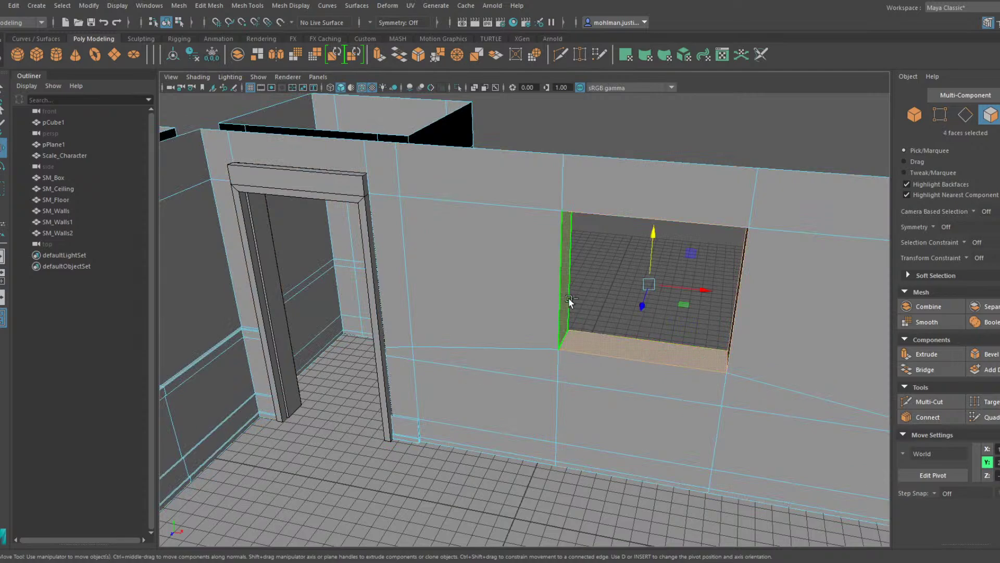
pyautogui.scroll(-10, 569, 299)
pyautogui.keyDown('shift'); pyautogui.moveTo(685, 461); pyautogui.dragTo(361, 189); pyautogui.keyUp('shift')
pyautogui.press('Delete')
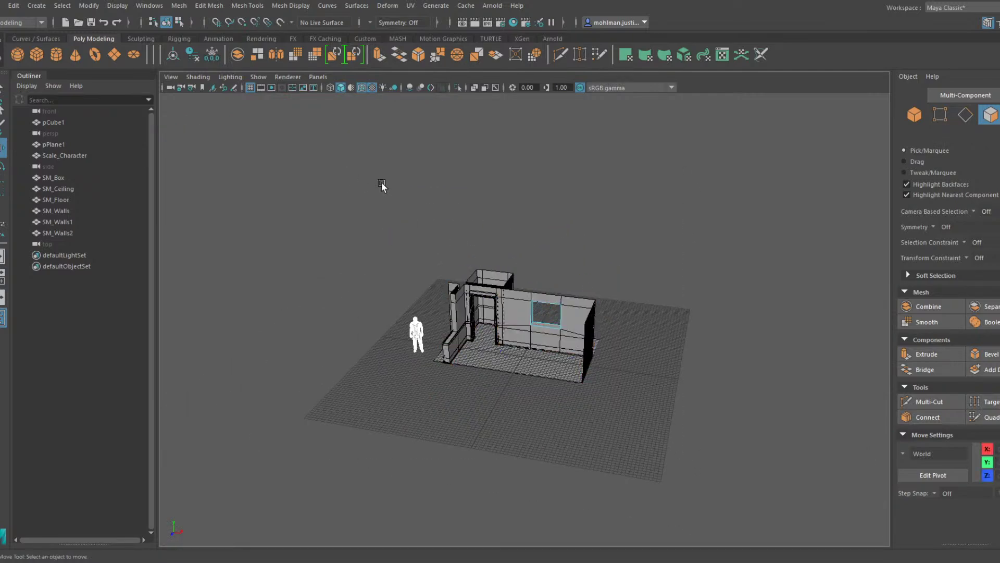
pyautogui.scroll(8, 384, 187)
pyautogui.moveTo(623, 240); pyautogui.dragTo(645, 221, button='right')
# Extrude the window lining a small amount into the opening to give the frame thickness
pyautogui.keyDown('alt'); pyautogui.moveTo(591, 318); pyautogui.dragTo(540, 312, button='middle'); pyautogui.keyUp('alt')
pyautogui.scroll(8, 541, 312)
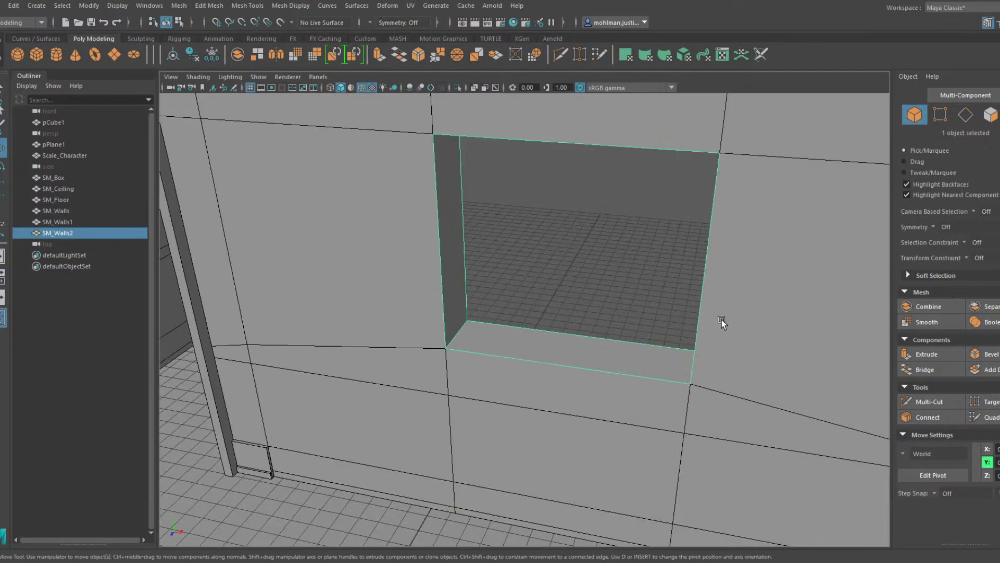
pyautogui.click(927, 354)
pyautogui.moveTo(574, 323)
pyautogui.mouseDown()
pyautogui.moveTo(575, 311)
pyautogui.moveTo(577, 319)
pyautogui.mouseUp()
# Select the window frame's four narrow front faces and extrude them outward from the wall along Z
pyautogui.press('w')
pyautogui.click(511, 357)
pyautogui.keyDown('shift'); pyautogui.doubleClick(446, 304); pyautogui.keyUp('shift')
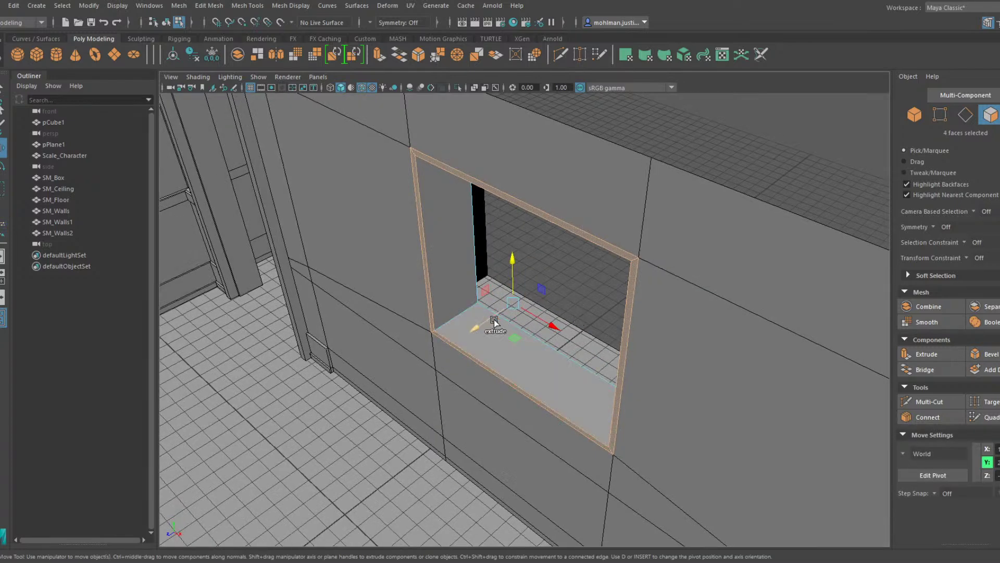
pyautogui.keyDown('shift'); pyautogui.moveTo(469, 332); pyautogui.dragTo(483, 323, button='right'); pyautogui.keyUp('shift')
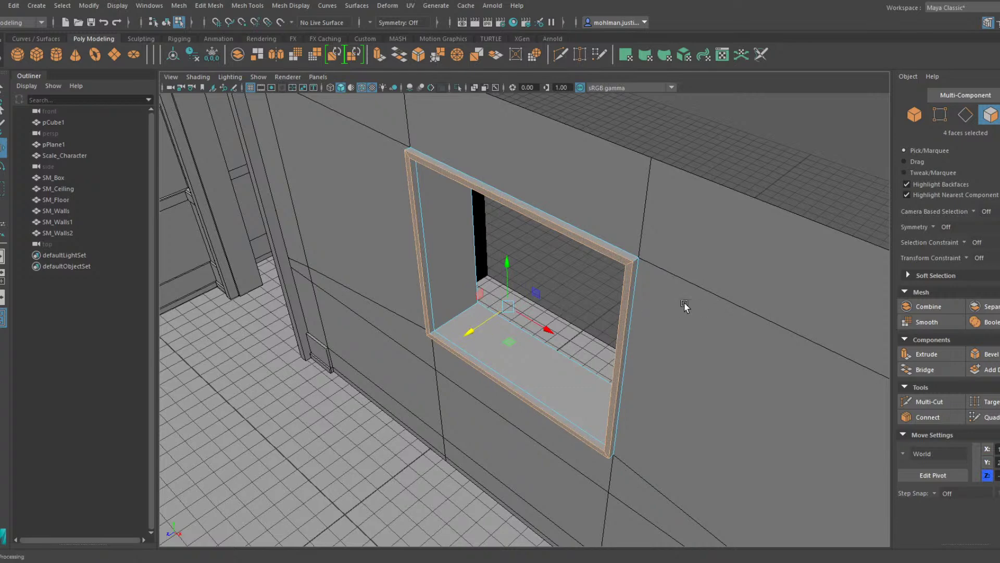
# Extrude the top face of the window frame's protruding front upward as a header
pyautogui.click(623, 253)
pyautogui.keyDown('alt'); pyautogui.moveTo(623, 252); pyautogui.dragTo(685, 291); pyautogui.keyUp('alt')
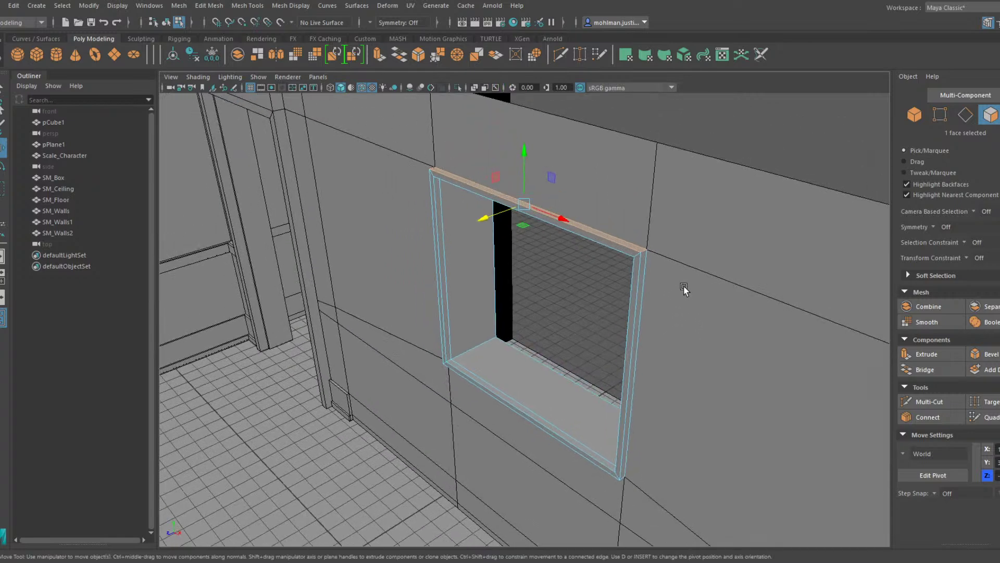
pyautogui.keyDown('shift'); pyautogui.moveTo(524, 175); pyautogui.dragTo(526, 137); pyautogui.keyUp('shift')
# Extrude the bottom face of the window frame's protruding front downward twice, forming a thin sill band and a taller panel beneath it
pyautogui.keyDown('alt'); pyautogui.moveTo(553, 312); pyautogui.dragTo(620, 273); pyautogui.keyUp('alt')
pyautogui.keyDown('alt'); pyautogui.moveTo(620, 273); pyautogui.dragTo(596, 229, button='middle'); pyautogui.keyUp('alt')
pyautogui.scroll(4, 594, 250)
pyautogui.keyDown('alt'); pyautogui.moveTo(592, 264); pyautogui.dragTo(623, 266); pyautogui.keyUp('alt')
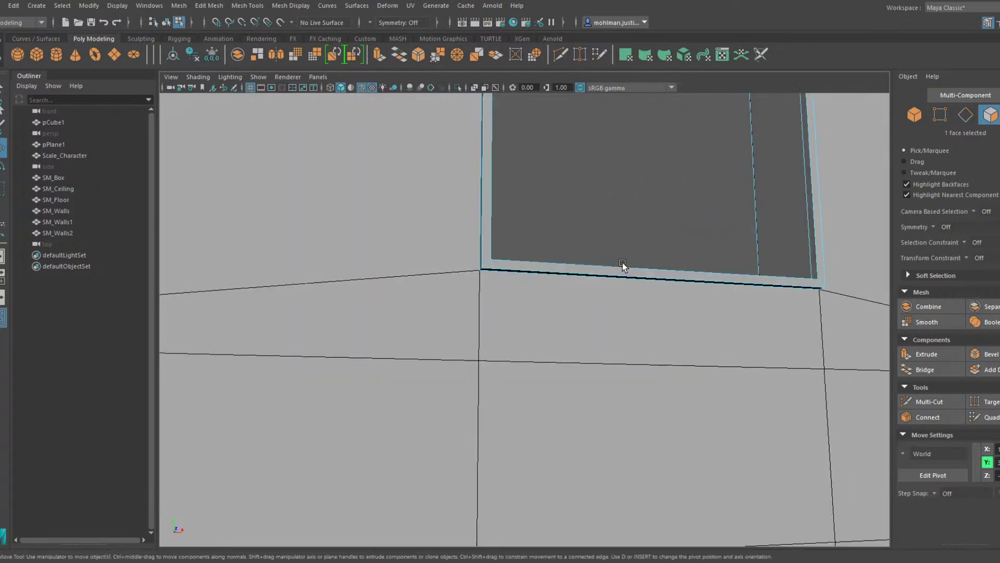
pyautogui.click(614, 276)
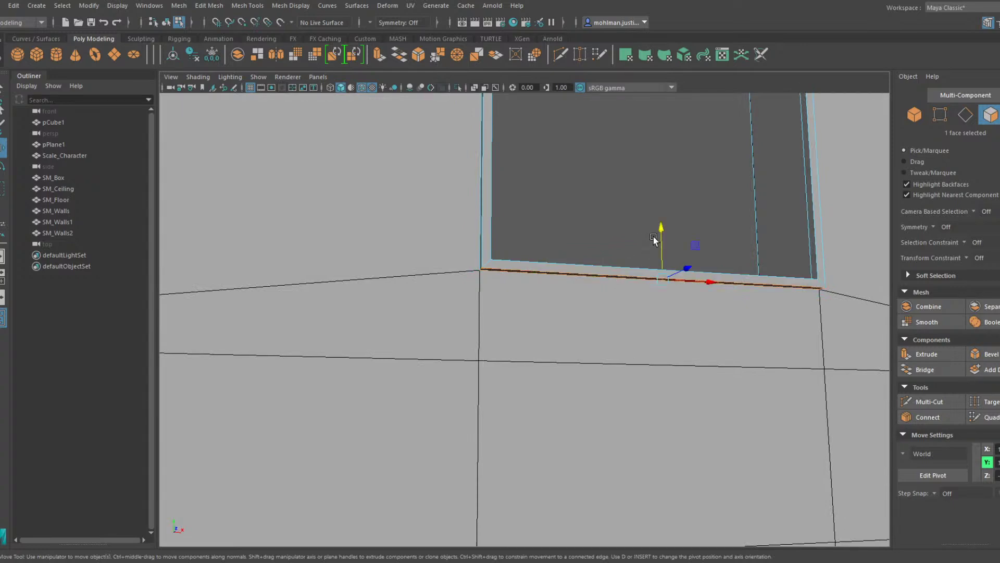
pyautogui.keyDown('shift'); pyautogui.moveTo(660, 235); pyautogui.dragTo(686, 302); pyautogui.keyUp('shift')
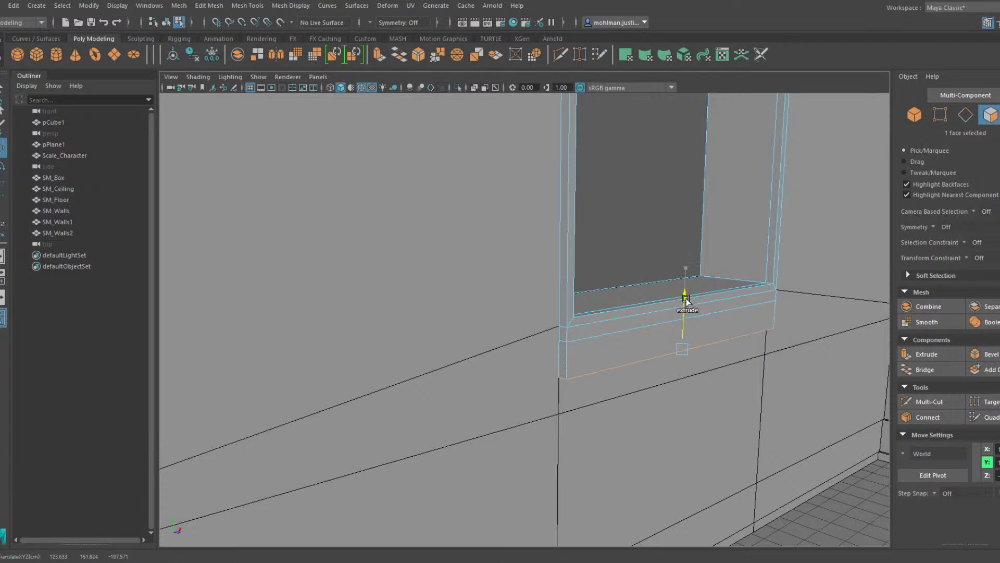
# Extrude both end faces of the thin sill band outward along X past the window frame, and return to object mode
pyautogui.click(564, 333)
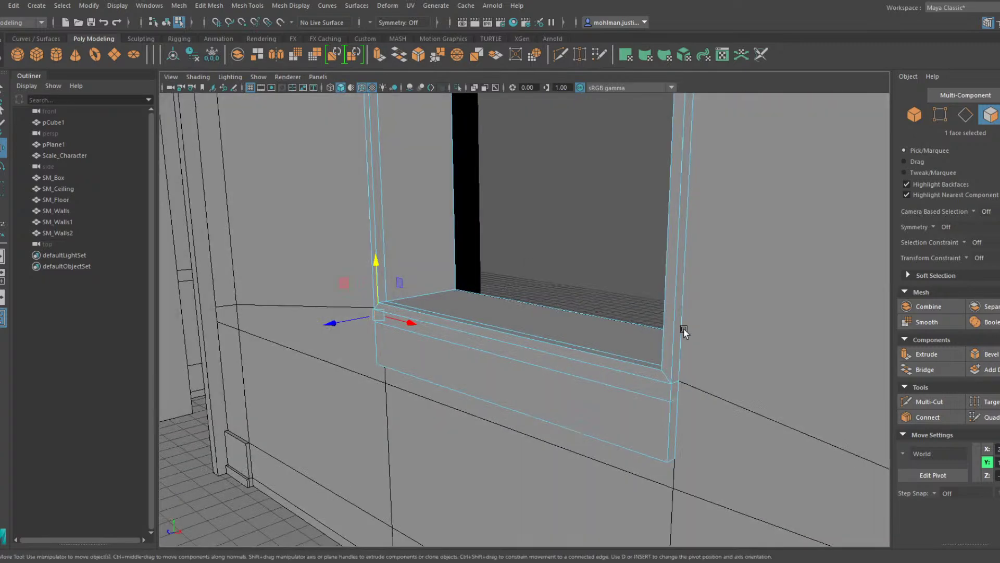
pyautogui.keyDown('shift'); pyautogui.click(676, 391); pyautogui.keyUp('shift')
pyautogui.press('r')
pyautogui.keyDown('shift'); pyautogui.moveTo(531, 355); pyautogui.dragTo(538, 357); pyautogui.keyUp('shift')
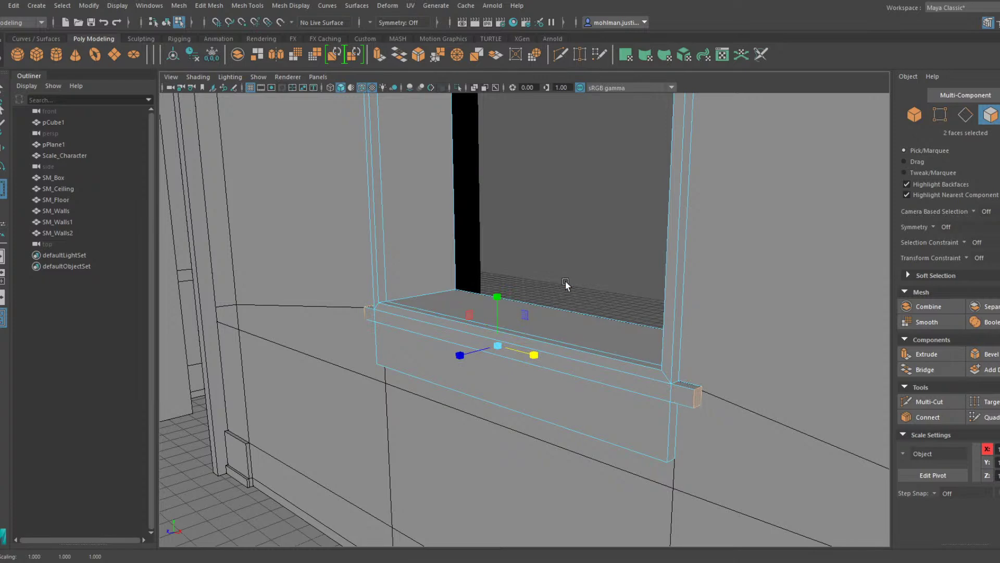
pyautogui.moveTo(573, 248); pyautogui.dragTo(599, 205, button='right')
pyautogui.scroll(-6, 572, 260)
pyautogui.keyDown('alt'); pyautogui.moveTo(572, 260); pyautogui.dragTo(593, 267); pyautogui.keyUp('alt')
pyautogui.moveTo(587, 210); pyautogui.dragTo(631, 183, button='right')
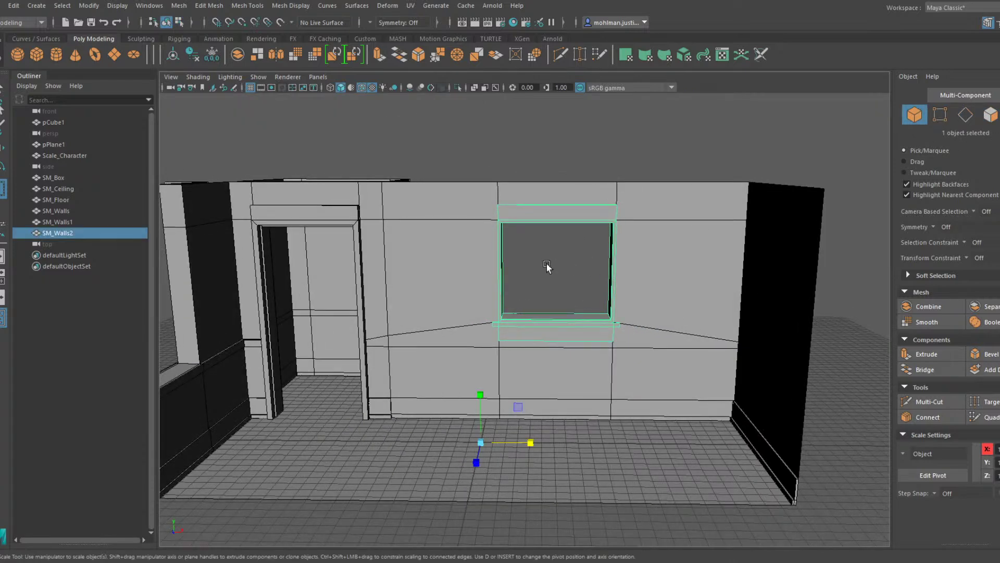
# Lower the top face of the window frame's header slightly along Y, and return to object mode
pyautogui.click(559, 277)
pyautogui.moveTo(561, 274)
pyautogui.keyDown('alt'); pyautogui.mouseDown()
pyautogui.moveTo(596, 268)
pyautogui.moveTo(549, 272)
pyautogui.mouseUp(); pyautogui.keyUp('alt')
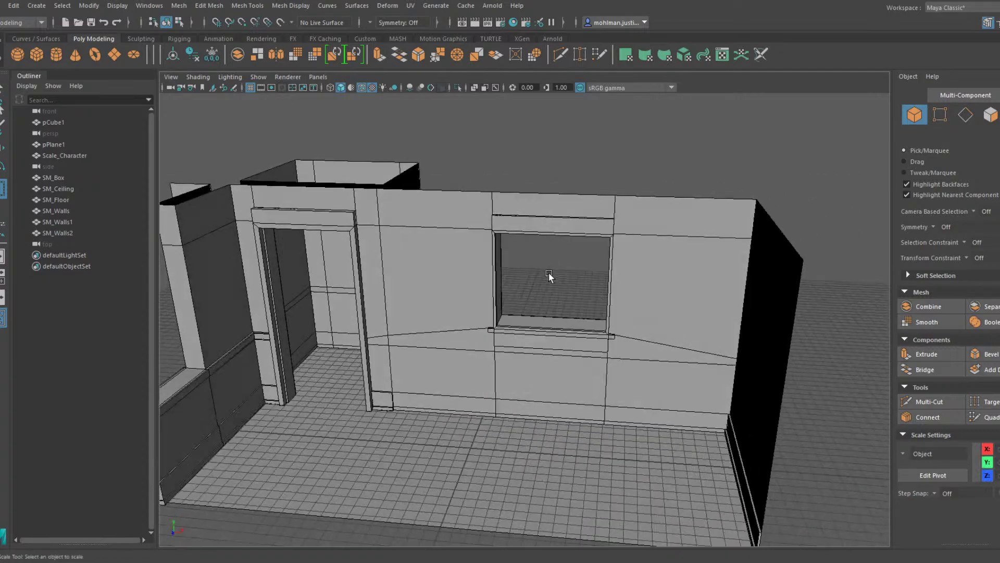
pyautogui.scroll(5, 550, 275)
pyautogui.click(556, 260)
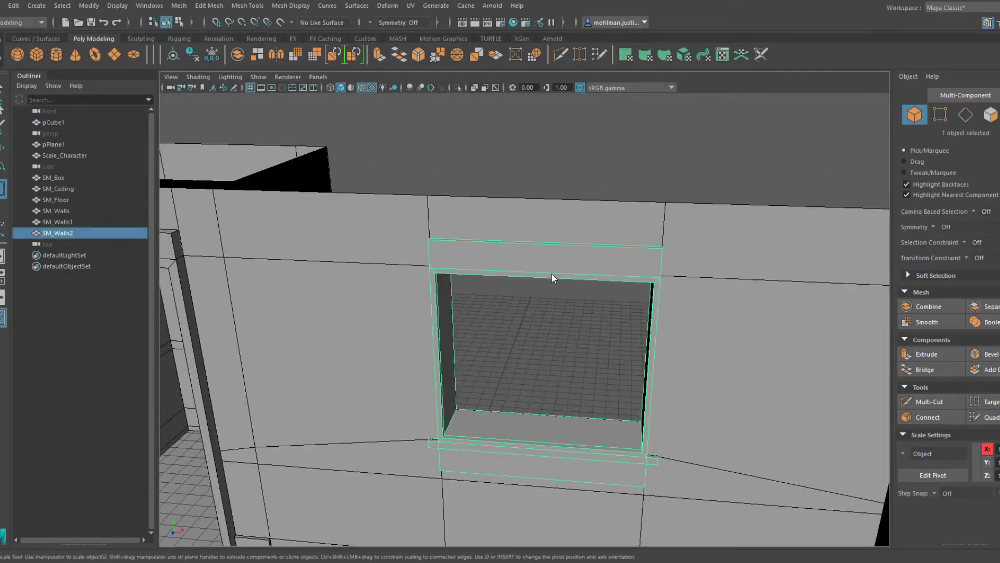
pyautogui.press('F11')
pyautogui.keyDown('alt'); pyautogui.moveTo(582, 298); pyautogui.dragTo(564, 301); pyautogui.keyUp('alt')
pyautogui.click(561, 306)
pyautogui.press('w')
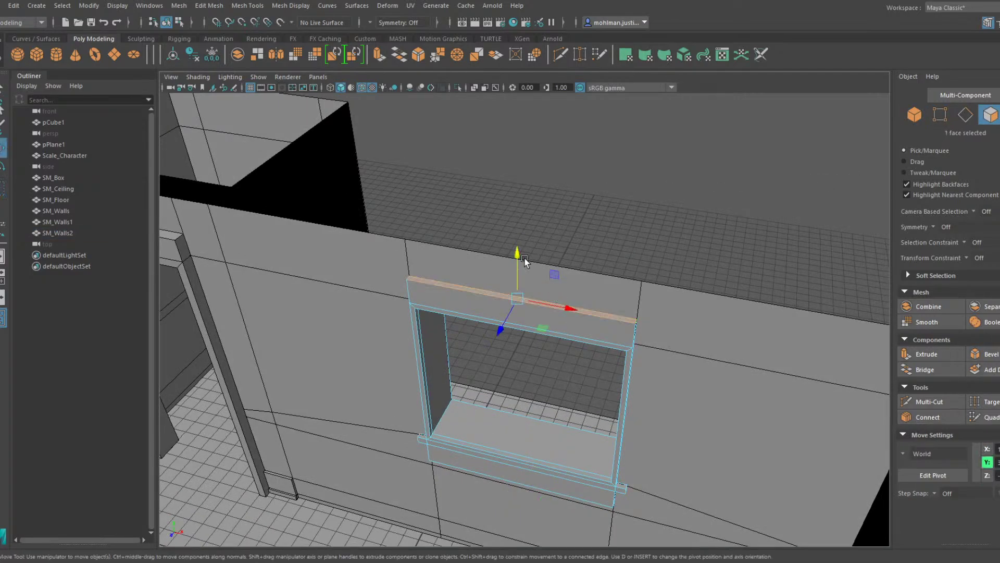
pyautogui.moveTo(518, 254); pyautogui.dragTo(516, 266)
pyautogui.moveTo(594, 228); pyautogui.dragTo(627, 215, button='right')
pyautogui.scroll(-4, 626, 216)
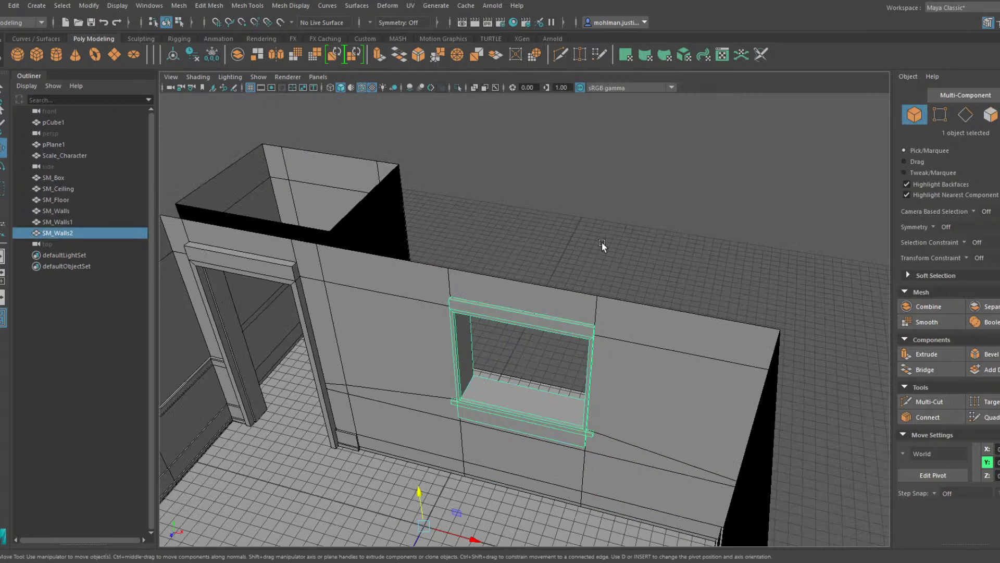
pyautogui.click(601, 243)
# Enable screen-space ambient occlusion and multisample anti-aliasing in the viewport
pyautogui.scroll(-5, 567, 249)
pyautogui.keyDown('alt'); pyautogui.moveTo(493, 297); pyautogui.dragTo(569, 316); pyautogui.keyUp('alt')
pyautogui.scroll(4, 569, 315)
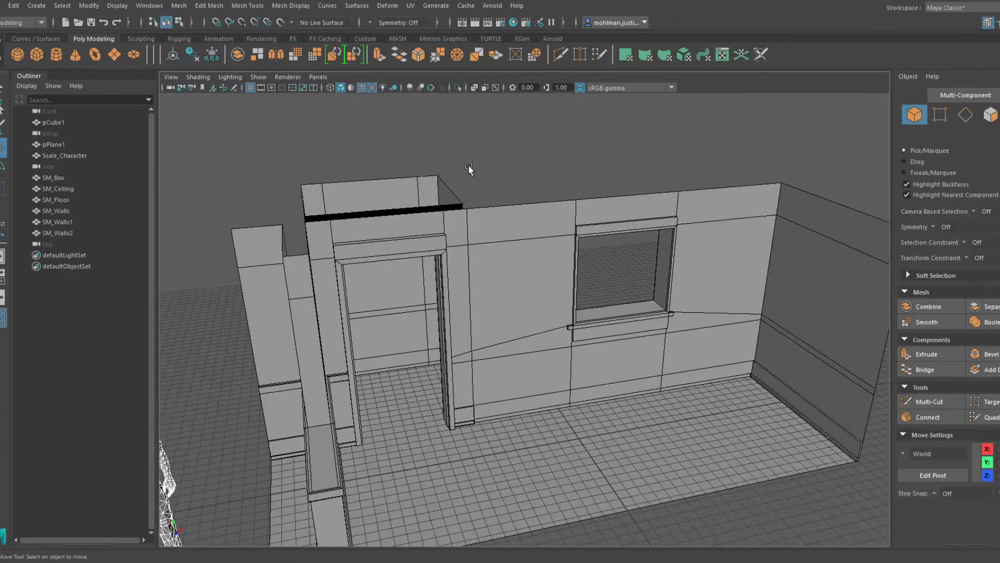
pyautogui.click(411, 90)
pyautogui.click(430, 86)
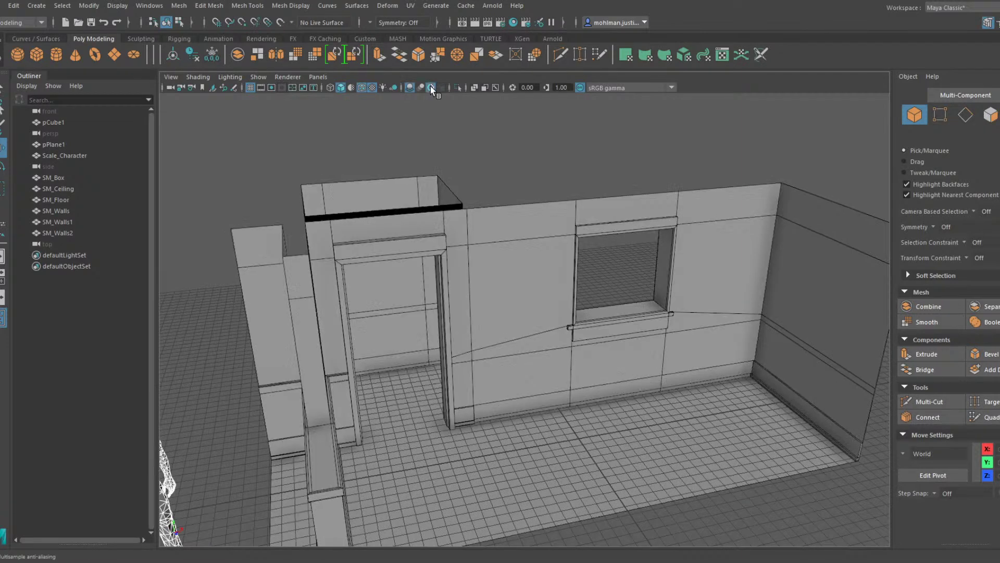
# Darken the colour of the floor's lambert4 material to a mid grey
pyautogui.keyDown('alt'); pyautogui.moveTo(539, 186); pyautogui.dragTo(520, 154, button='middle'); pyautogui.keyUp('alt')
pyautogui.scroll(-5, 620, 313)
pyautogui.click(620, 373)
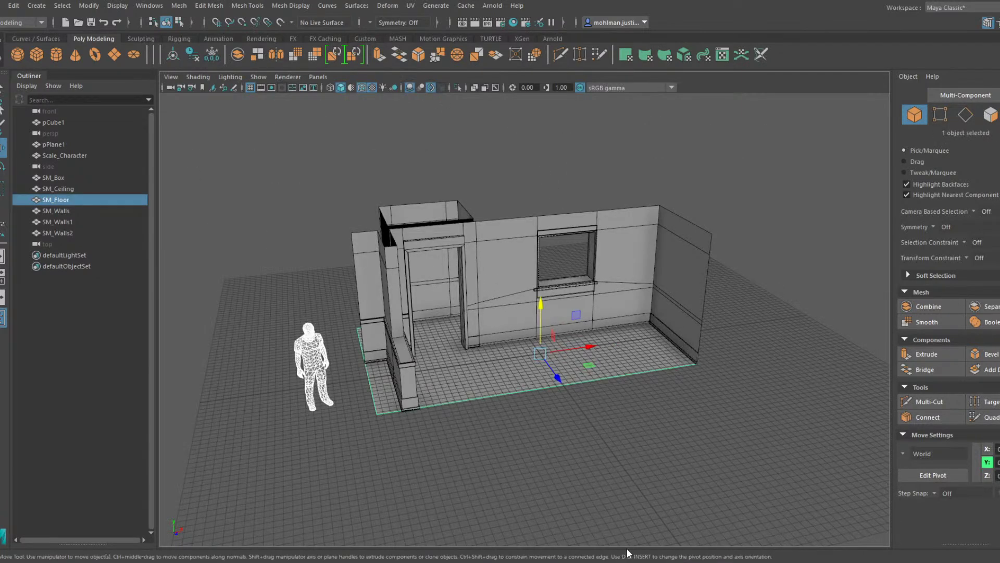
pyautogui.hotkey('ctrl', 'a')
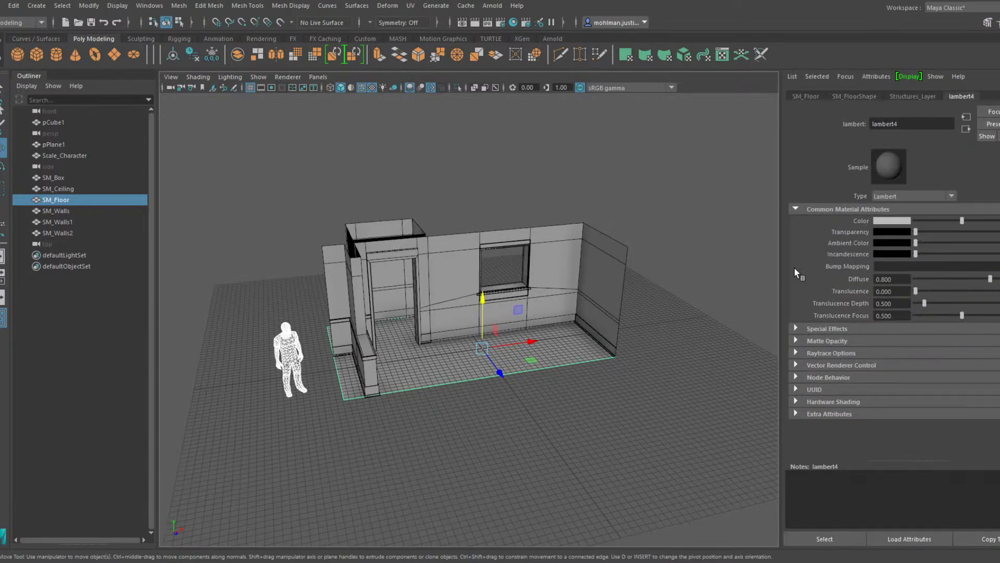
pyautogui.click(945, 221)
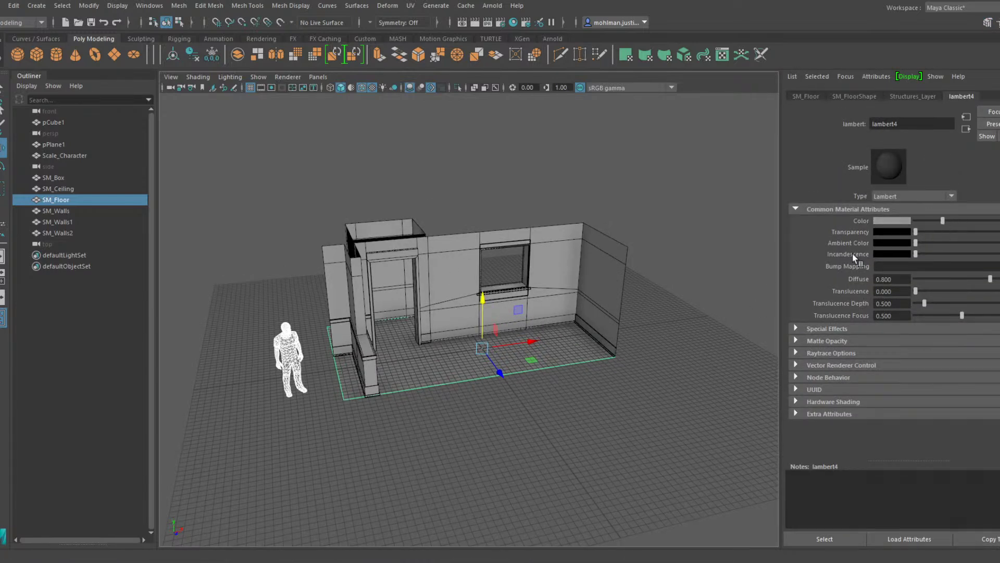
# Brighten the colour of the walls' lambert5 material to a near-white grey
pyautogui.click(596, 268)
pyautogui.keyDown('alt'); pyautogui.moveTo(596, 268); pyautogui.dragTo(574, 254); pyautogui.keyUp('alt')
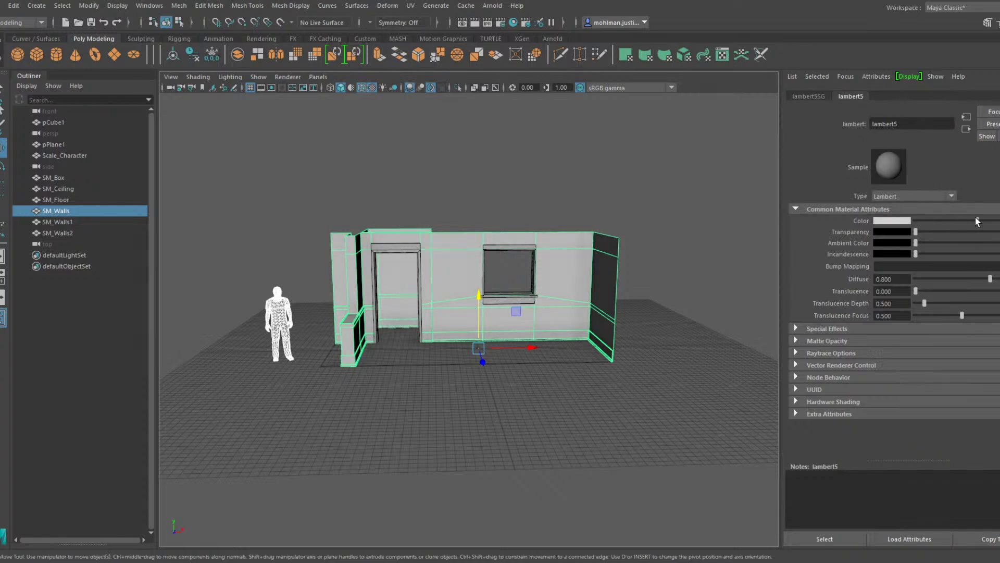
pyautogui.moveTo(963, 221); pyautogui.dragTo(982, 221)
pyautogui.click(504, 246)
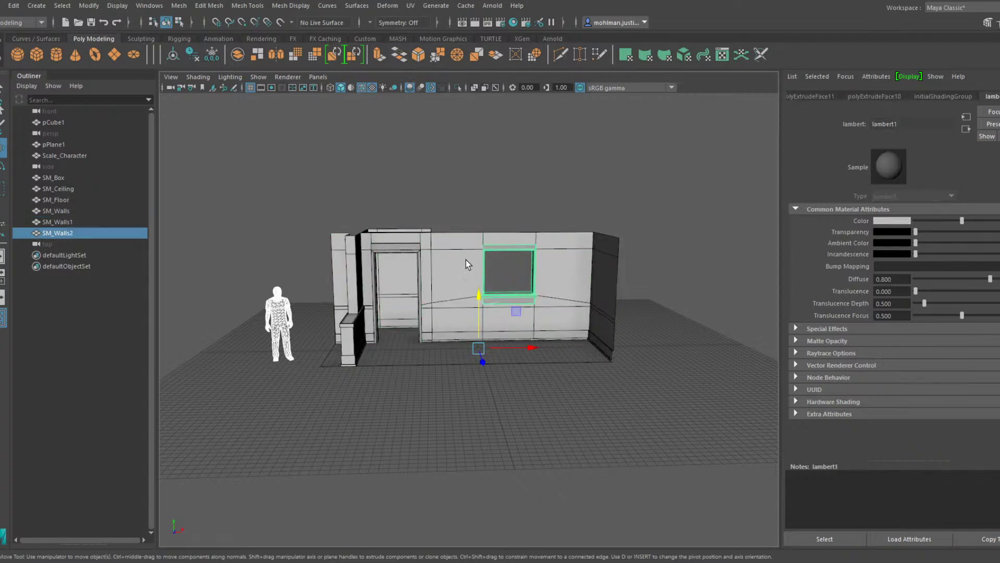
pyautogui.keyDown('shift'); pyautogui.click(391, 248); pyautogui.keyUp('shift')
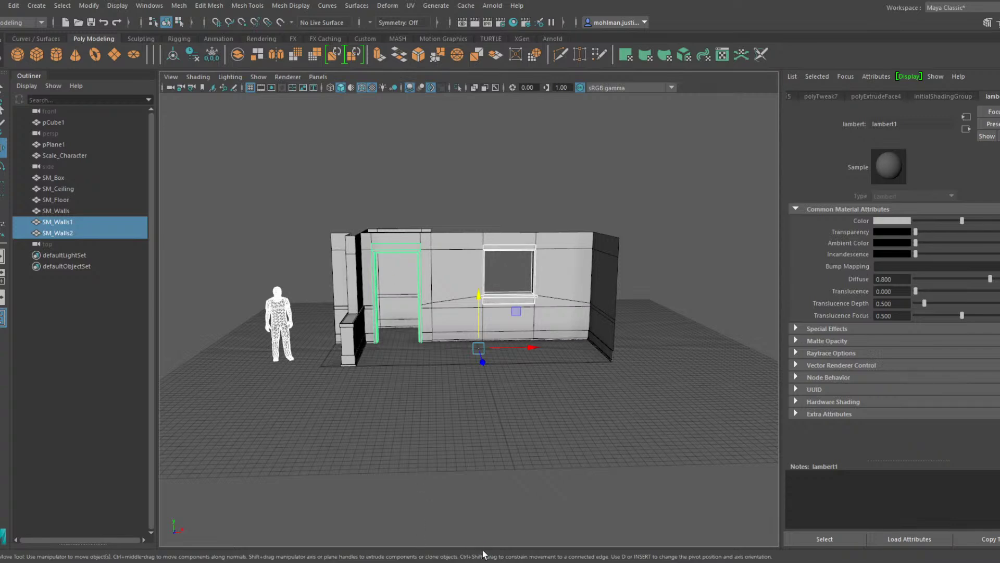
pyautogui.click(552, 391)
pyautogui.click(571, 273)
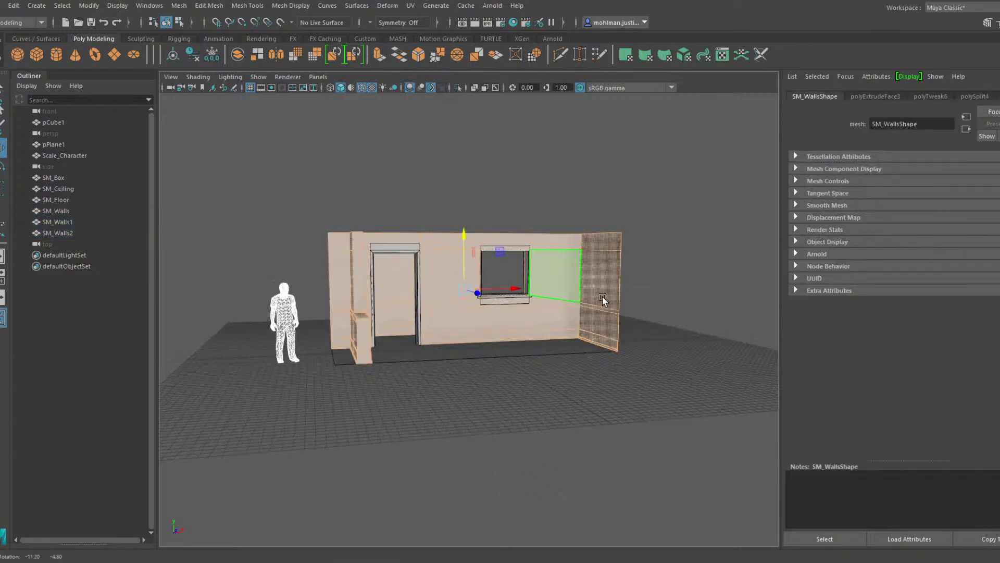
pyautogui.moveTo(639, 329)
pyautogui.mouseDown()
pyautogui.moveTo(541, 209)
pyautogui.moveTo(535, 249)
pyautogui.moveTo(473, 365)
pyautogui.moveTo(446, 368)
pyautogui.mouseUp()
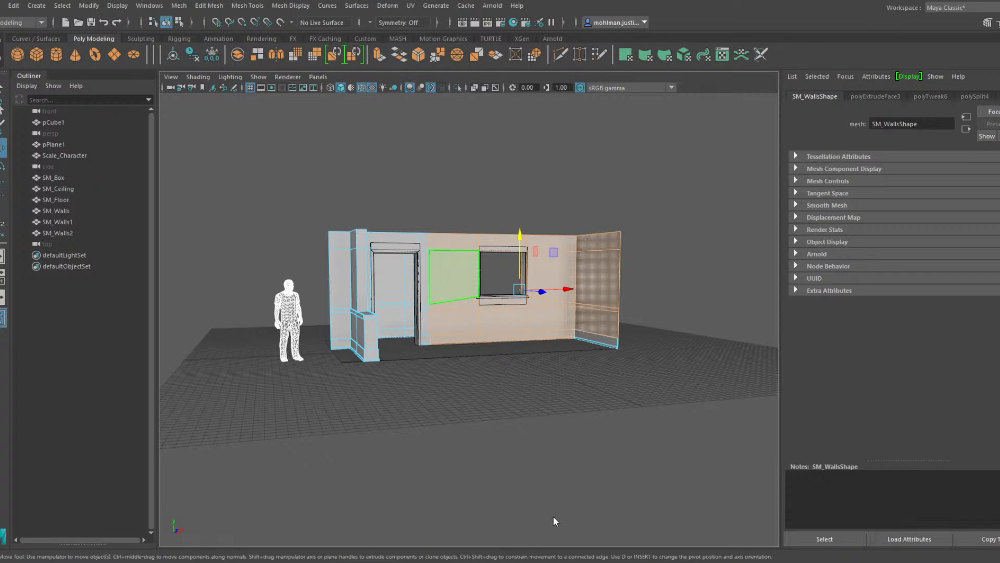
pyautogui.scroll(10, 458, 321)
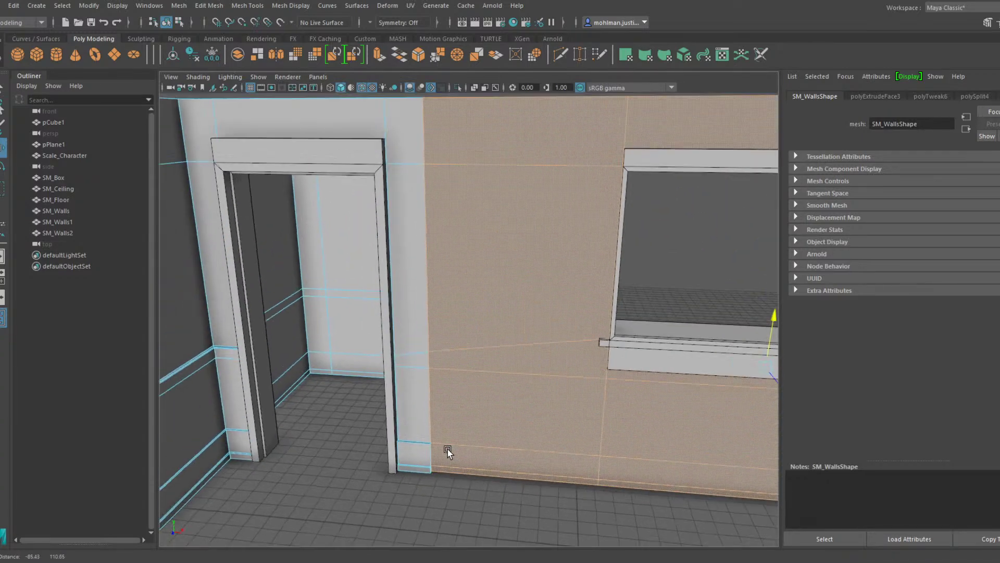
pyautogui.click(420, 387)
pyautogui.moveTo(477, 376); pyautogui.dragTo(417, 290)
pyautogui.keyDown('alt'); pyautogui.moveTo(411, 287); pyautogui.dragTo(455, 355, button='middle'); pyautogui.keyUp('alt')
pyautogui.keyDown('alt'); pyautogui.moveTo(454, 354); pyautogui.dragTo(454, 326); pyautogui.keyUp('alt')
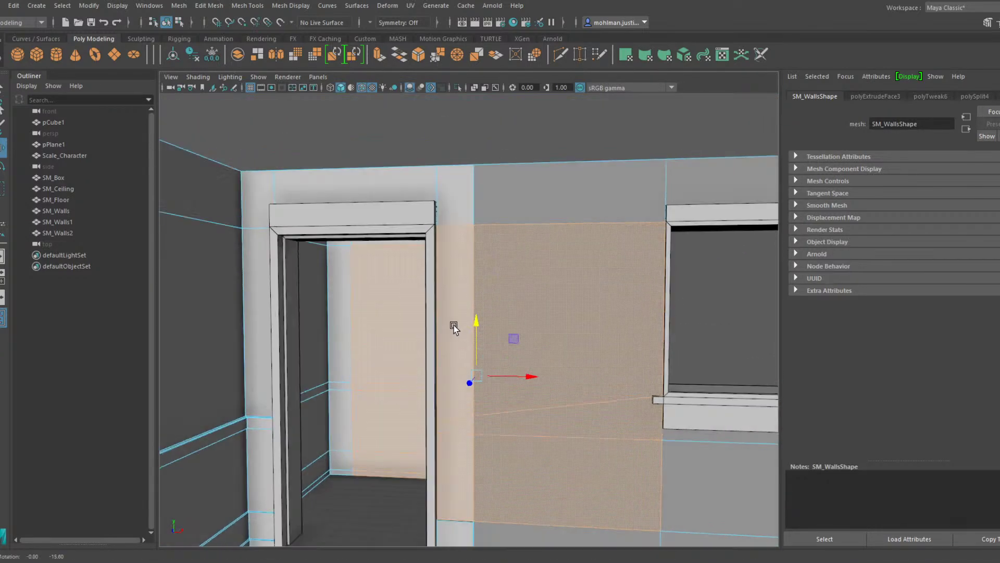
pyautogui.scroll(-5, 464, 336)
pyautogui.keyDown('shift'); pyautogui.moveTo(235, 202); pyautogui.dragTo(404, 359); pyautogui.keyUp('shift')
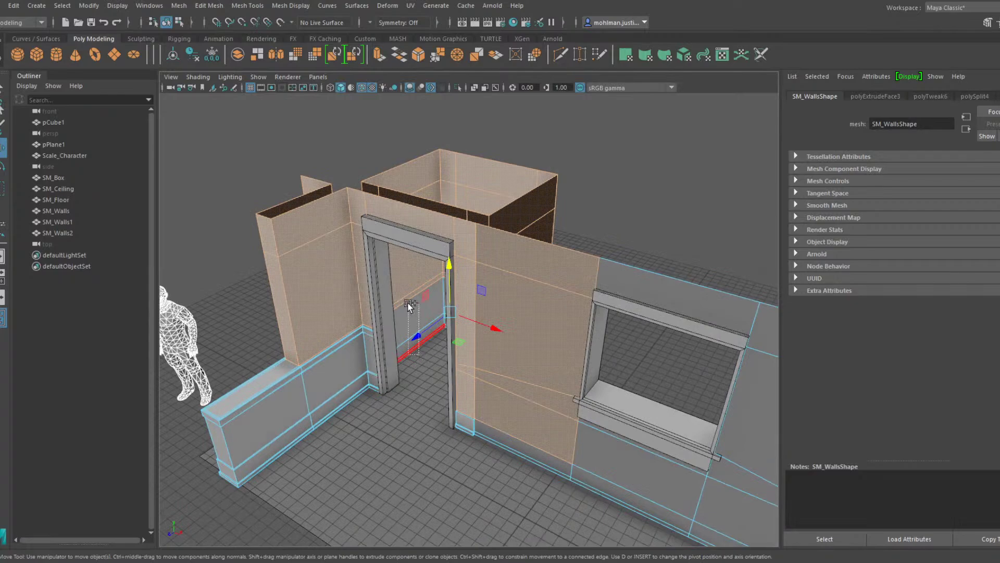
pyautogui.keyDown('alt'); pyautogui.moveTo(410, 306); pyautogui.dragTo(401, 393); pyautogui.keyUp('alt')
pyautogui.keyDown('alt'); pyautogui.moveTo(332, 342); pyautogui.dragTo(367, 401); pyautogui.keyUp('alt')
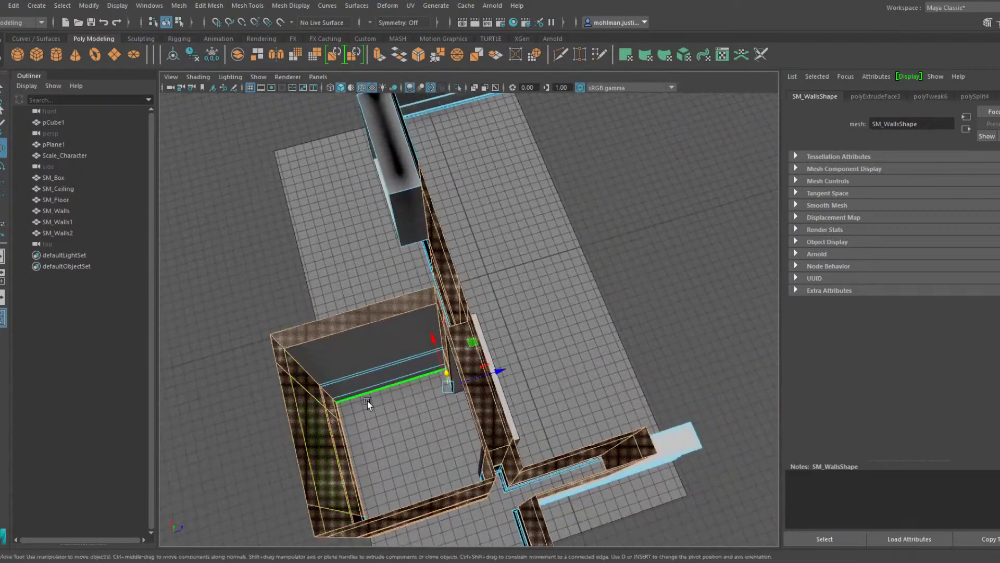
pyautogui.keyDown('alt'); pyautogui.moveTo(337, 359); pyautogui.dragTo(584, 359); pyautogui.keyUp('alt')
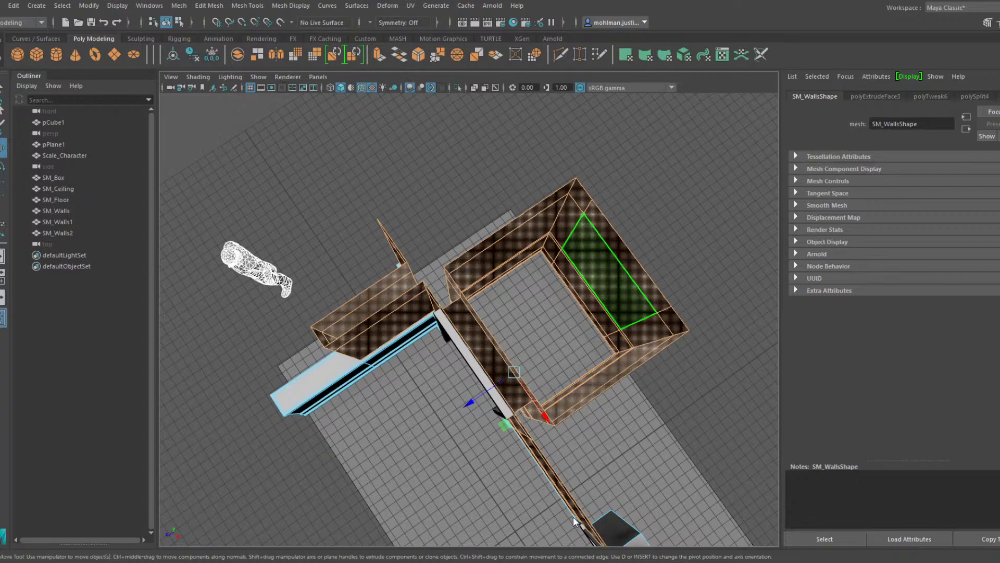
pyautogui.keyDown('alt'); pyautogui.moveTo(566, 391); pyautogui.dragTo(459, 365); pyautogui.keyUp('alt')
pyautogui.scroll(5, 524, 395)
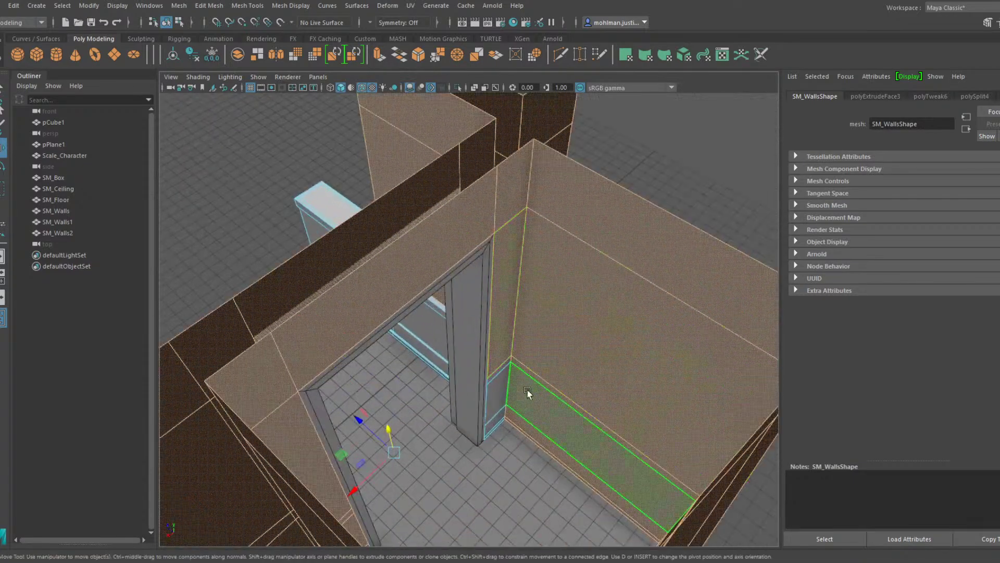
pyautogui.keyDown('alt'); pyautogui.moveTo(517, 392); pyautogui.dragTo(503, 406); pyautogui.keyUp('alt')
pyautogui.click(503, 327)
pyautogui.keyDown('alt'); pyautogui.moveTo(503, 326); pyautogui.dragTo(521, 351); pyautogui.keyUp('alt')
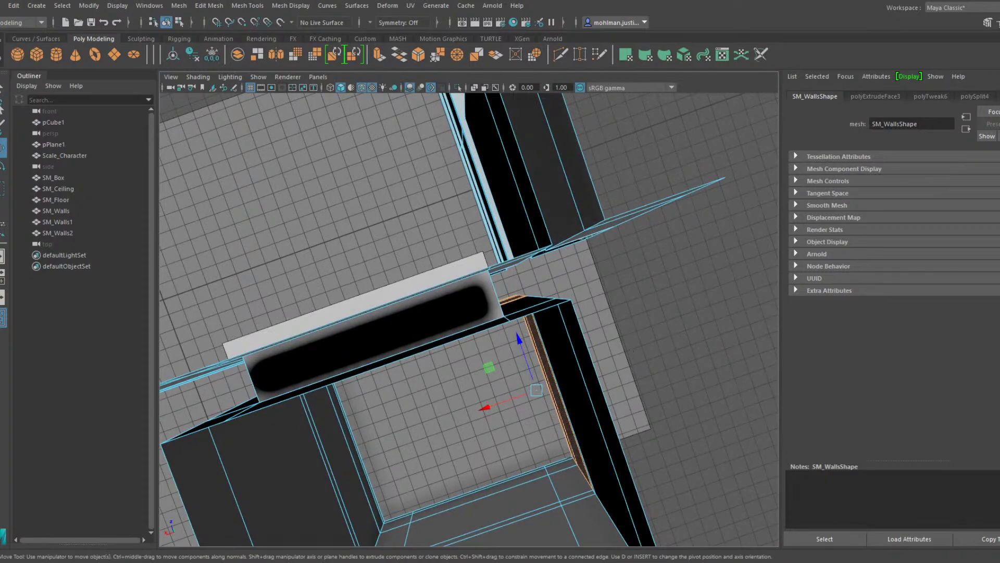
pyautogui.press('F8')
pyautogui.click(379, 373)
# Harden the edges of the floor, walls, doorway frame and window frame, and clear the selection
pyautogui.keyDown('alt'); pyautogui.moveTo(379, 373); pyautogui.dragTo(616, 313); pyautogui.keyUp('alt')
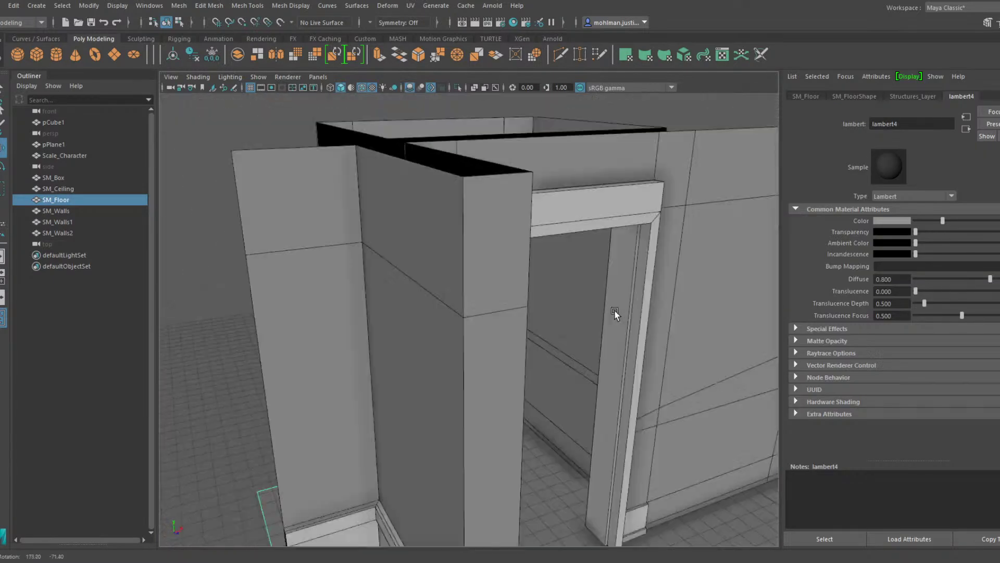
pyautogui.keyDown('alt'); pyautogui.moveTo(616, 312); pyautogui.dragTo(500, 344, button='right'); pyautogui.keyUp('alt')
pyautogui.keyDown('alt'); pyautogui.moveTo(500, 344); pyautogui.dragTo(409, 339, button='middle'); pyautogui.keyUp('alt')
pyautogui.moveTo(596, 424); pyautogui.dragTo(357, 251)
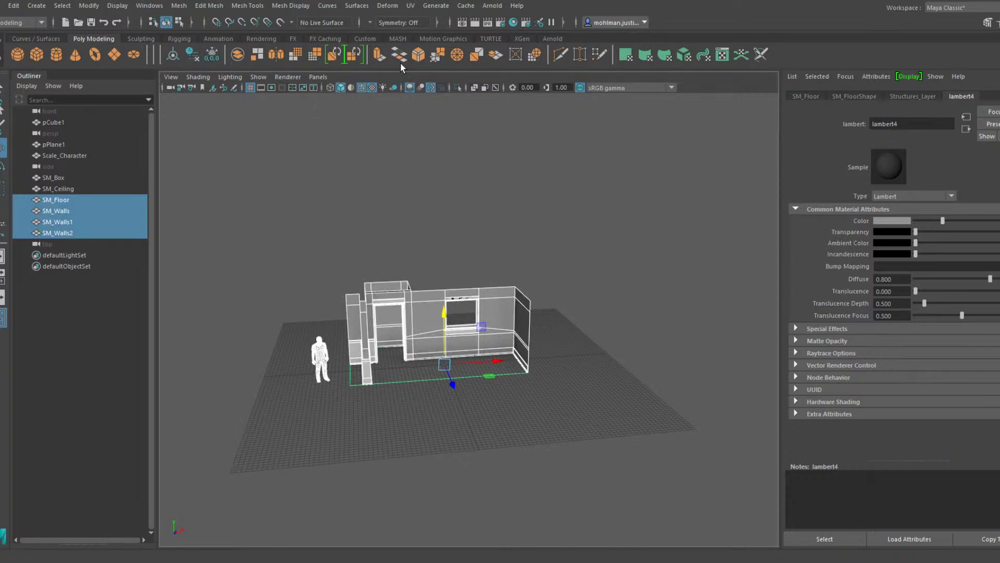
pyautogui.click(298, 7)
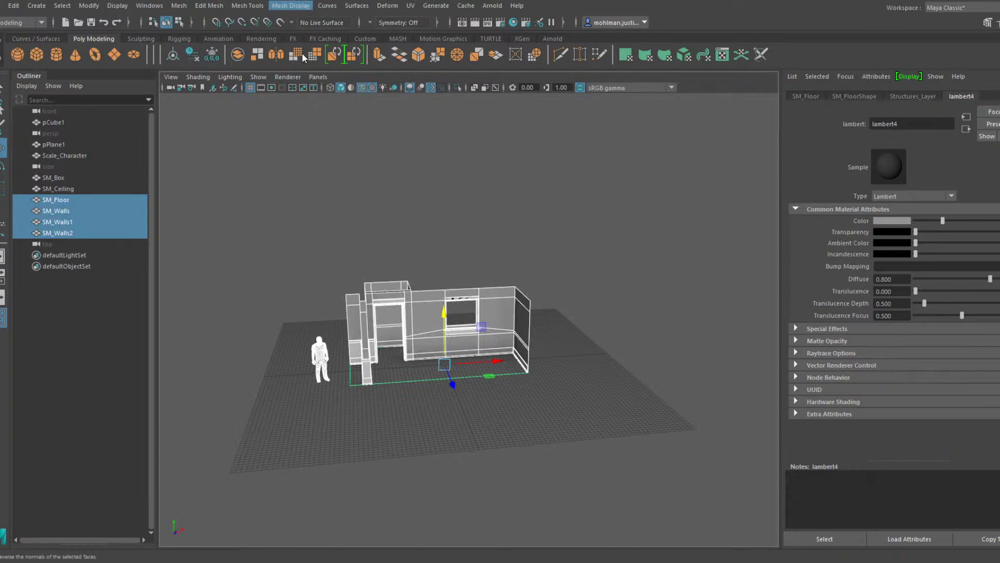
pyautogui.click(318, 112)
pyautogui.click(462, 173)
# Turn off the wireframe-on-shaded display and inspect the half wall, doorway and window without edge lines
pyautogui.scroll(6, 451, 251)
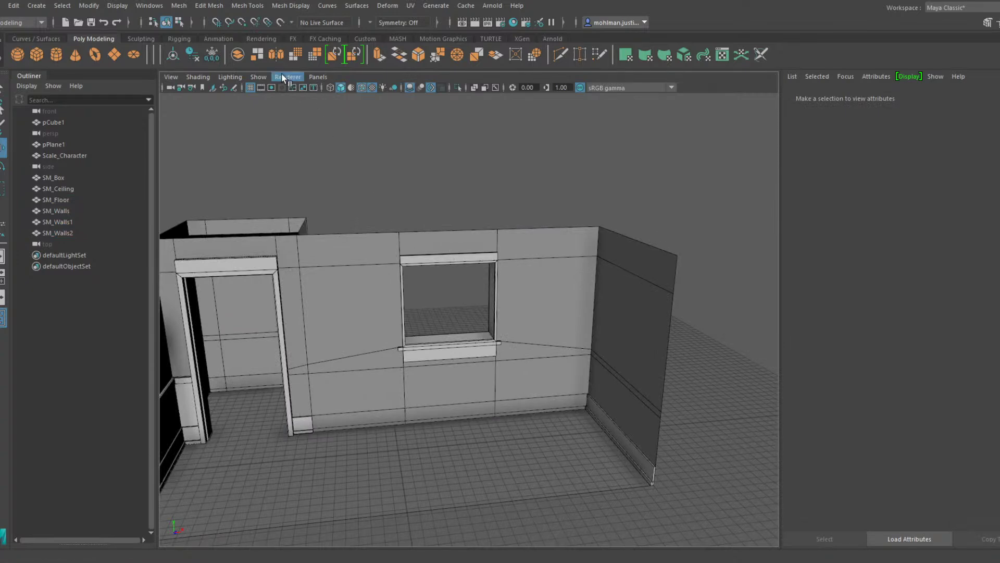
pyautogui.click(363, 87)
pyautogui.moveTo(348, 198)
pyautogui.keyDown('alt'); pyautogui.mouseDown()
pyautogui.moveTo(425, 195)
pyautogui.moveTo(304, 195)
pyautogui.moveTo(409, 178)
pyautogui.moveTo(438, 199)
pyautogui.moveTo(373, 229)
pyautogui.moveTo(383, 214)
pyautogui.mouseUp(); pyautogui.keyUp('alt')
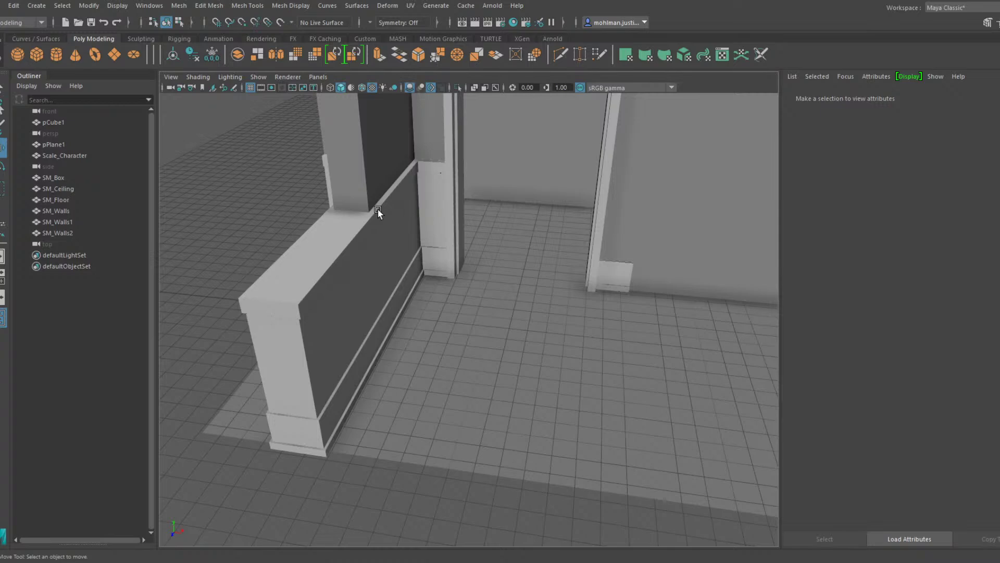
pyautogui.keyDown('alt'); pyautogui.moveTo(378, 211); pyautogui.dragTo(325, 211); pyautogui.keyUp('alt')
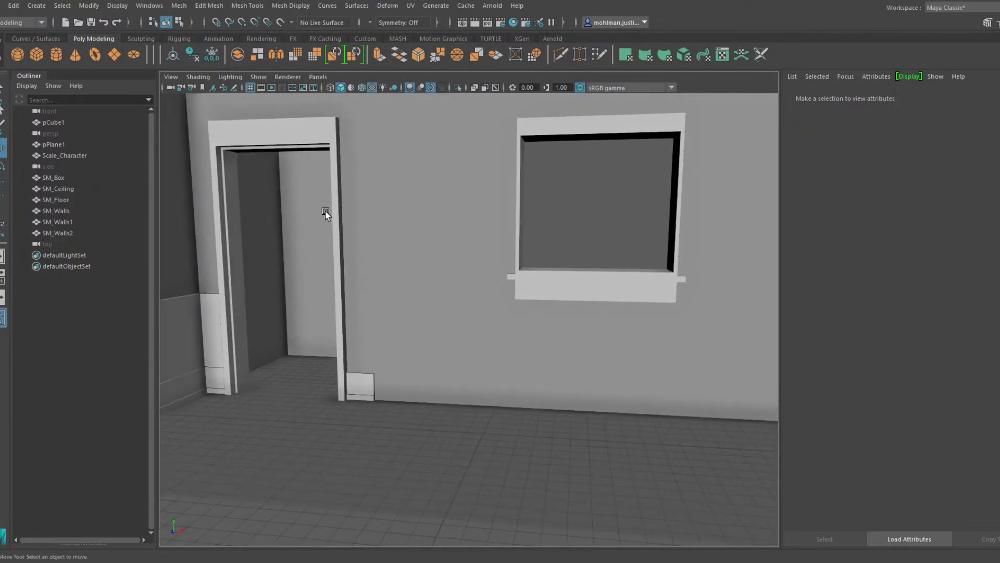
pyautogui.keyDown('alt'); pyautogui.moveTo(648, 152); pyautogui.dragTo(577, 170); pyautogui.keyUp('alt')
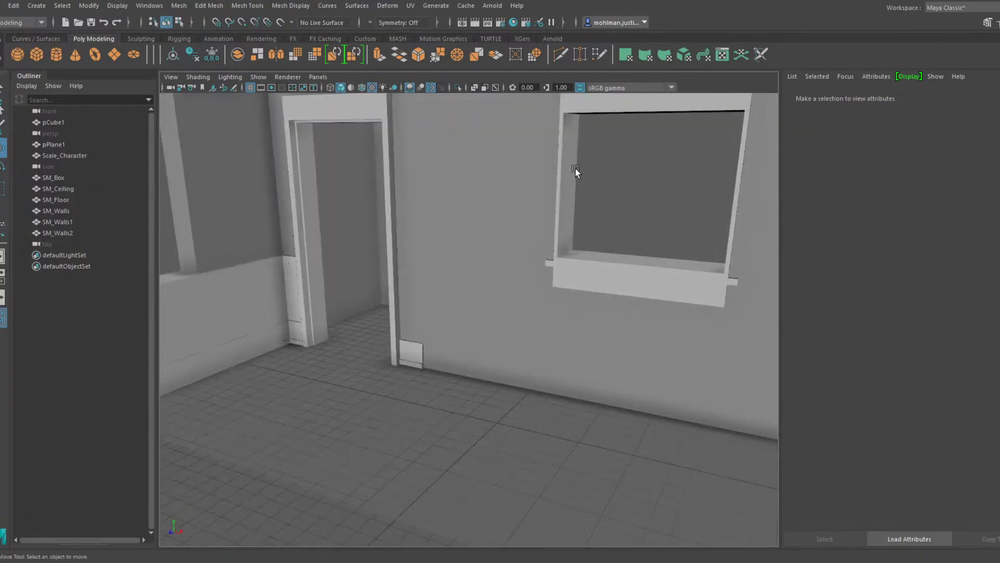
# Bevel the upper and lower outer edge loops of the half wall's cap with a fraction of 0.66 and 2 segments
pyautogui.click(490, 208)
pyautogui.keyDown('alt'); pyautogui.moveTo(408, 167); pyautogui.dragTo(612, 196); pyautogui.keyUp('alt')
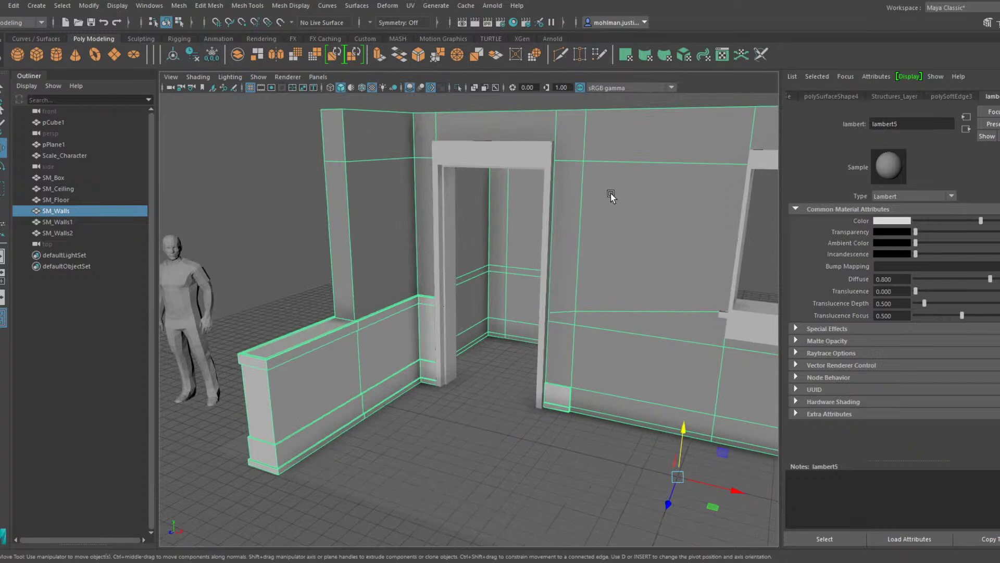
pyautogui.keyDown('alt'); pyautogui.moveTo(329, 364); pyautogui.dragTo(423, 310, button='middle'); pyautogui.keyUp('alt')
pyautogui.scroll(6, 423, 310)
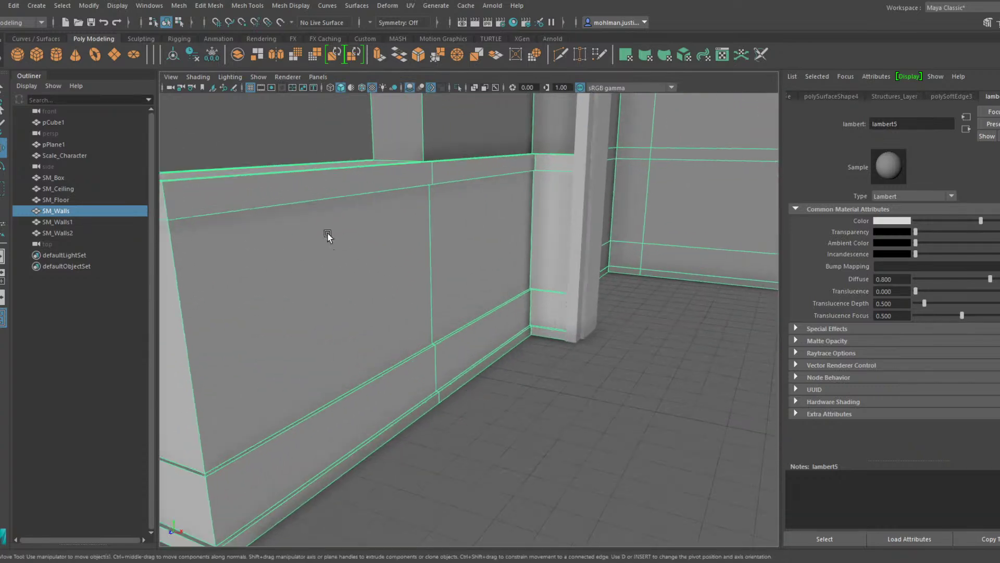
pyautogui.keyDown('alt'); pyautogui.moveTo(326, 232); pyautogui.dragTo(432, 241, button='middle'); pyautogui.keyUp('alt')
pyautogui.keyDown('alt'); pyautogui.moveTo(432, 241); pyautogui.dragTo(466, 253); pyautogui.keyUp('alt')
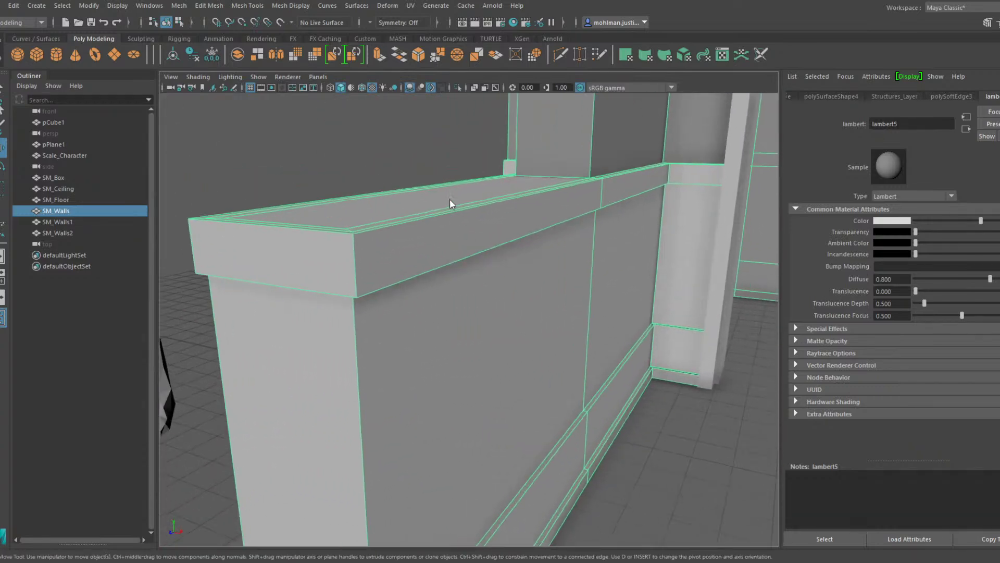
pyautogui.moveTo(449, 199); pyautogui.dragTo(450, 174, button='right')
pyautogui.doubleClick(394, 229)
pyautogui.keyDown('shift'); pyautogui.doubleClick(407, 277); pyautogui.keyUp('shift')
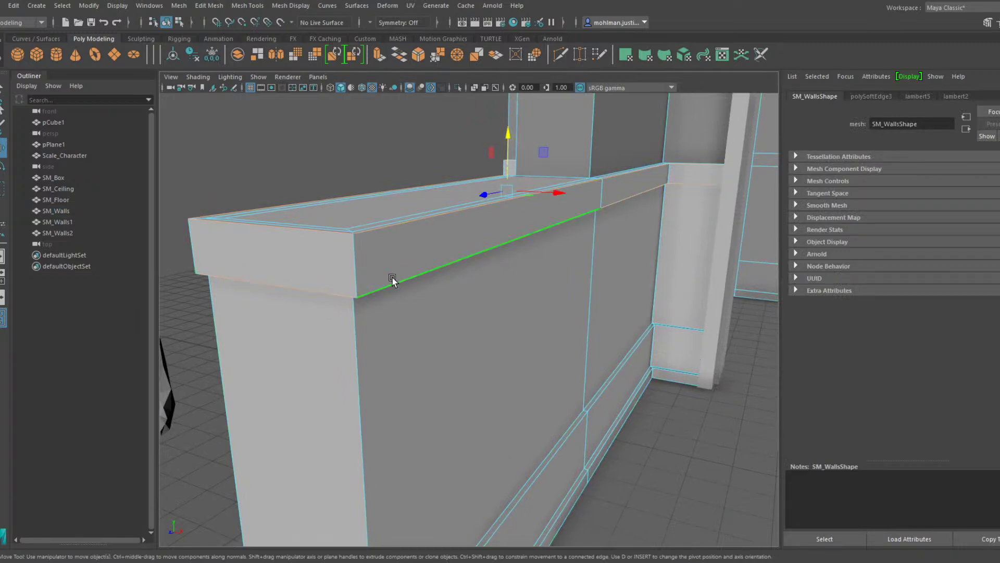
pyautogui.keyDown('alt'); pyautogui.moveTo(393, 280); pyautogui.dragTo(465, 281); pyautogui.keyUp('alt')
pyautogui.keyDown('alt'); pyautogui.moveTo(464, 281); pyautogui.dragTo(641, 237, button='right'); pyautogui.keyUp('alt')
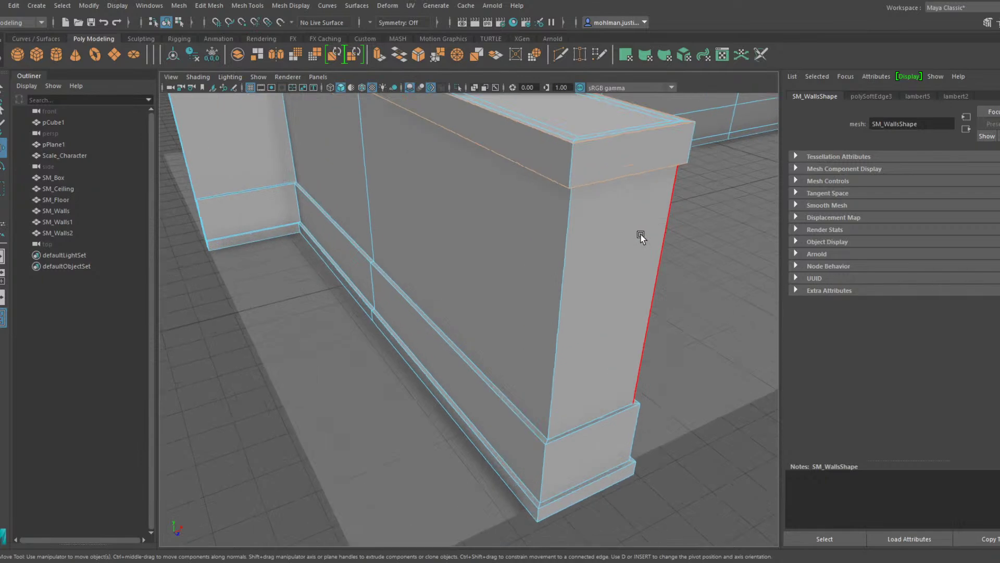
pyautogui.click(988, 23)
pyautogui.keyDown('alt'); pyautogui.moveTo(629, 201); pyautogui.dragTo(587, 265, button='middle'); pyautogui.keyUp('alt')
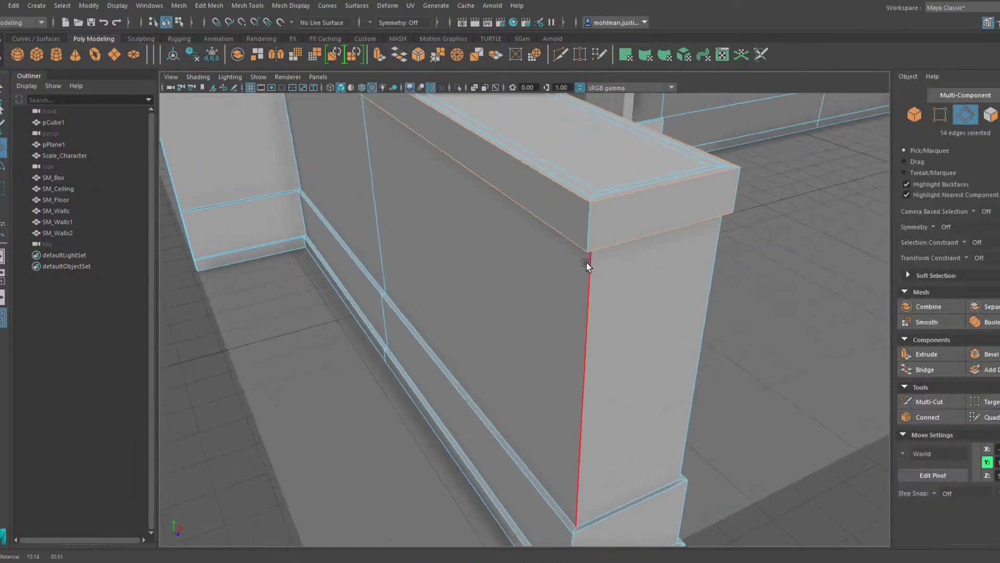
pyautogui.scroll(-2, 587, 266)
pyautogui.click(987, 353)
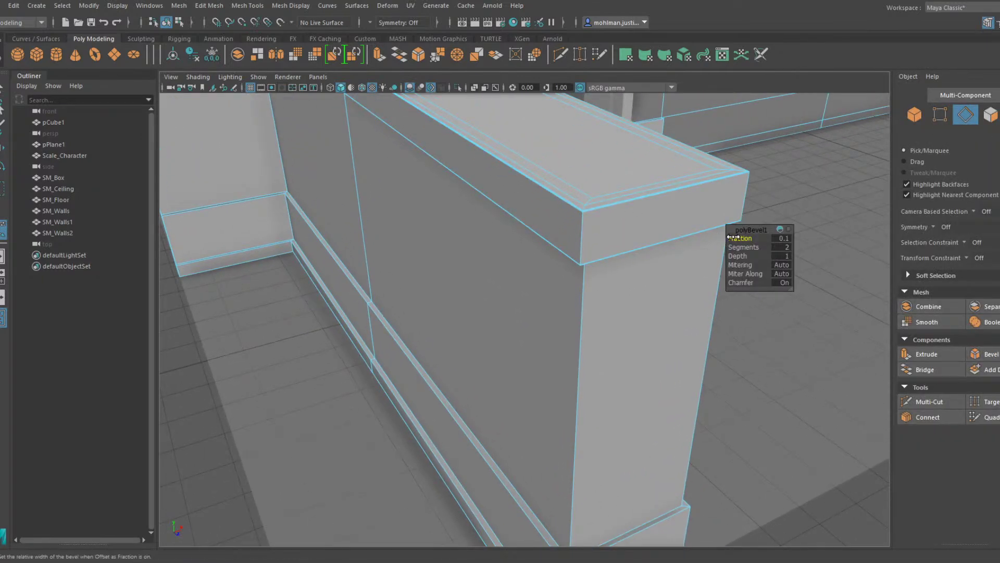
pyautogui.moveTo(729, 238); pyautogui.dragTo(615, 307)
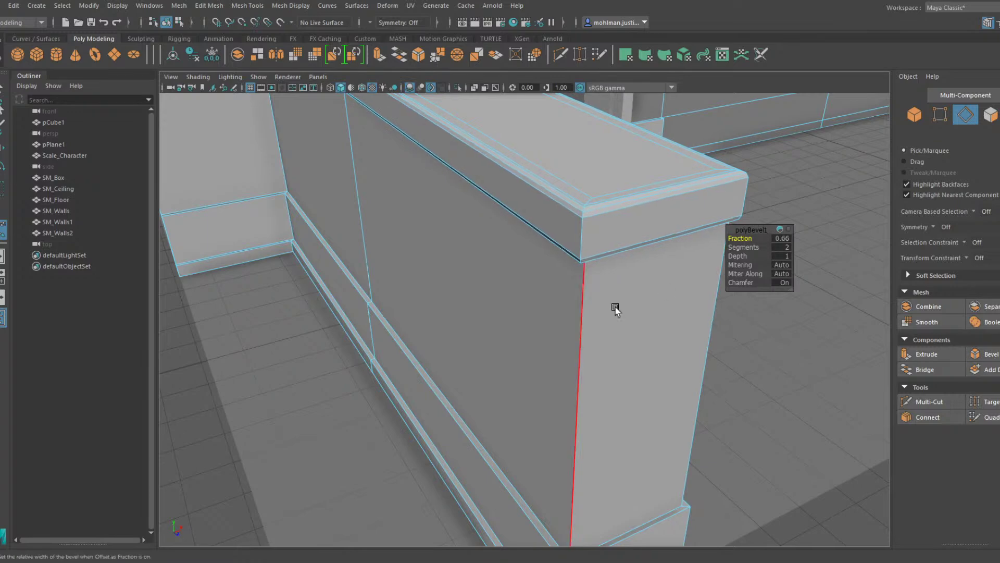
# Bevel the baseboard's upper edges along the half wall, beside the doorway and on the far wall, with fraction 1 and 3 segments
pyautogui.scroll(-3, 615, 308)
pyautogui.keyDown('alt'); pyautogui.moveTo(561, 299); pyautogui.dragTo(559, 224, button='middle'); pyautogui.keyUp('alt')
pyautogui.scroll(2, 558, 224)
pyautogui.doubleClick(549, 304)
pyautogui.scroll(-3, 548, 305)
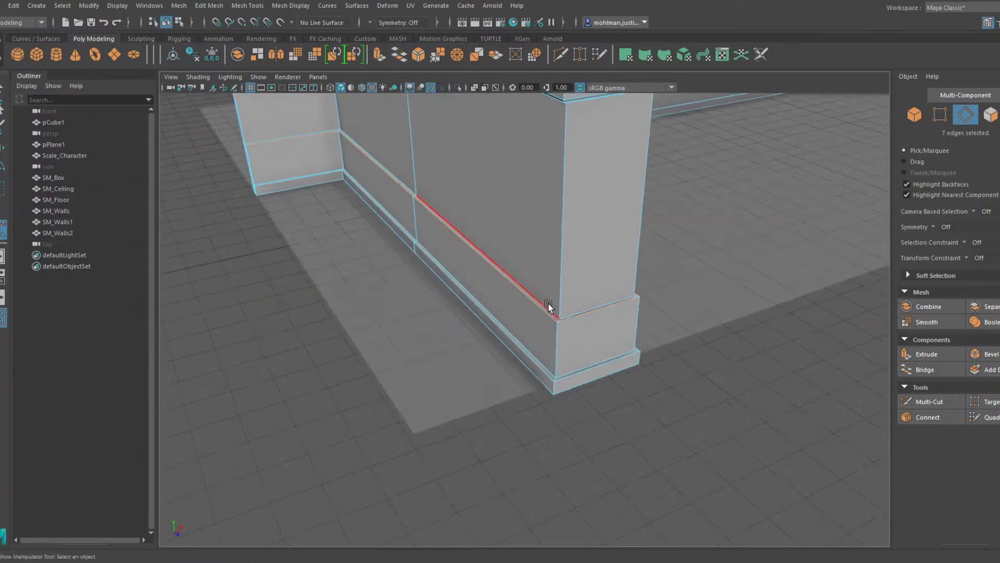
pyautogui.keyDown('alt'); pyautogui.moveTo(548, 304); pyautogui.dragTo(517, 337); pyautogui.keyUp('alt')
pyautogui.keyDown('shift'); pyautogui.click(763, 340); pyautogui.keyUp('shift')
pyautogui.scroll(-3, 745, 340)
pyautogui.scroll(3, 514, 365)
pyautogui.keyDown('shift'); pyautogui.click(513, 385); pyautogui.keyUp('shift')
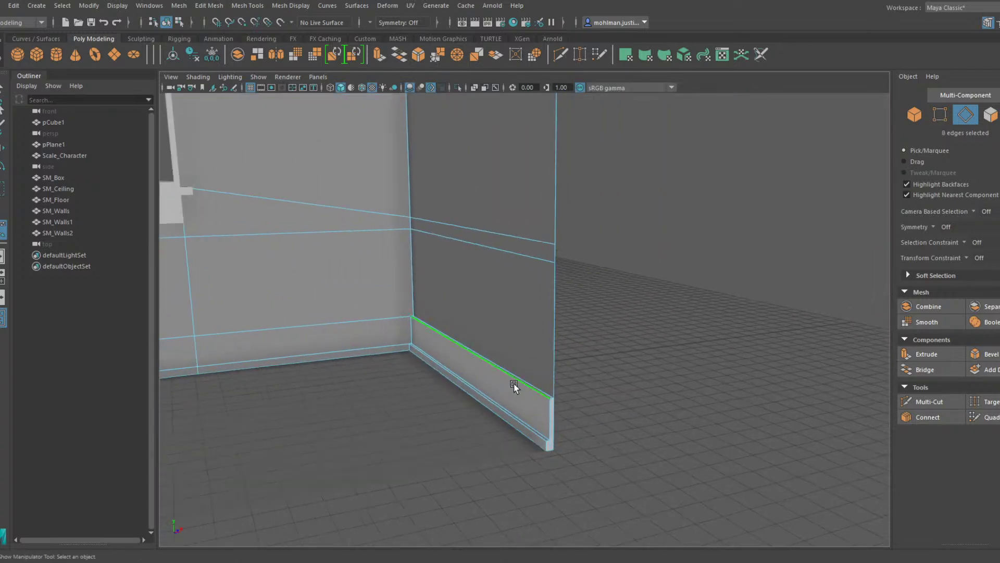
pyautogui.keyDown('alt'); pyautogui.moveTo(515, 386); pyautogui.dragTo(492, 374); pyautogui.keyUp('alt')
pyautogui.keyDown('alt'); pyautogui.moveTo(492, 374); pyautogui.dragTo(558, 339, button='middle'); pyautogui.keyUp('alt')
pyautogui.scroll(-3, 313, 347)
pyautogui.keyDown('alt'); pyautogui.moveTo(300, 346); pyautogui.dragTo(591, 315, button='middle'); pyautogui.keyUp('alt')
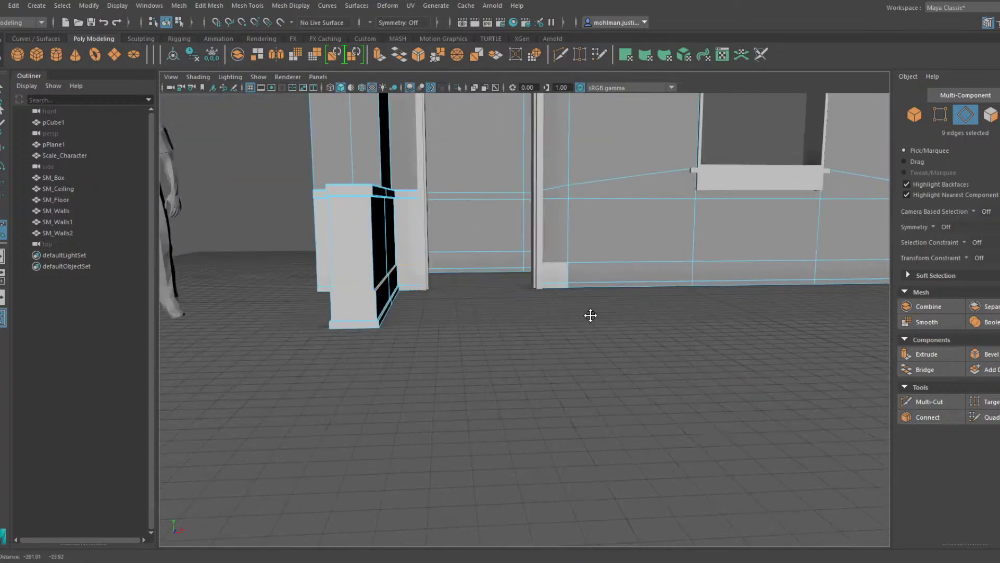
pyautogui.keyDown('alt'); pyautogui.moveTo(590, 316); pyautogui.dragTo(740, 333); pyautogui.keyUp('alt')
pyautogui.keyDown('alt'); pyautogui.moveTo(480, 317); pyautogui.dragTo(540, 339, button='middle'); pyautogui.keyUp('alt')
pyautogui.keyDown('alt'); pyautogui.moveTo(539, 339); pyautogui.dragTo(648, 352, button='right'); pyautogui.keyUp('alt')
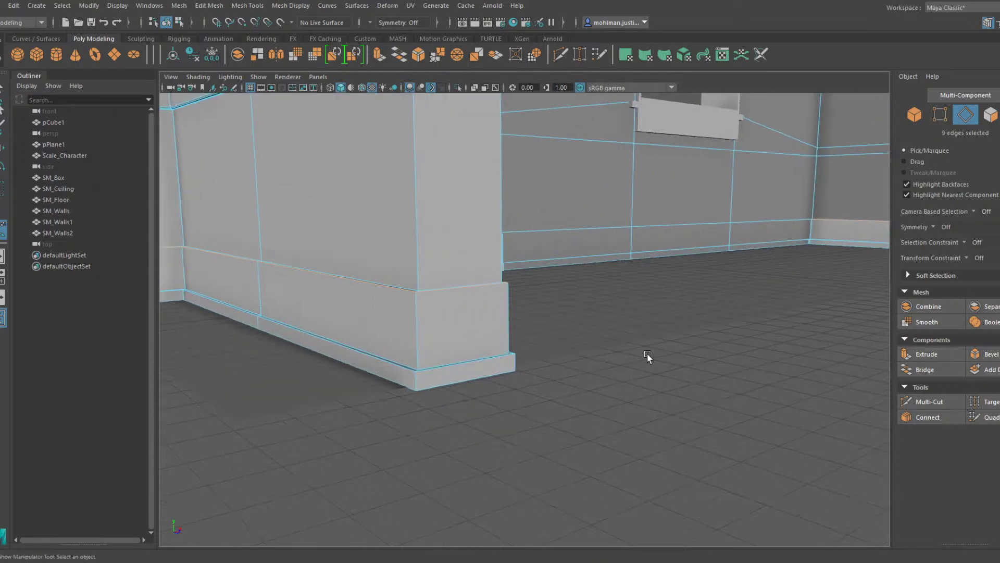
pyautogui.click(994, 358)
pyautogui.keyDown('alt'); pyautogui.moveTo(645, 304); pyautogui.dragTo(607, 279); pyautogui.keyUp('alt')
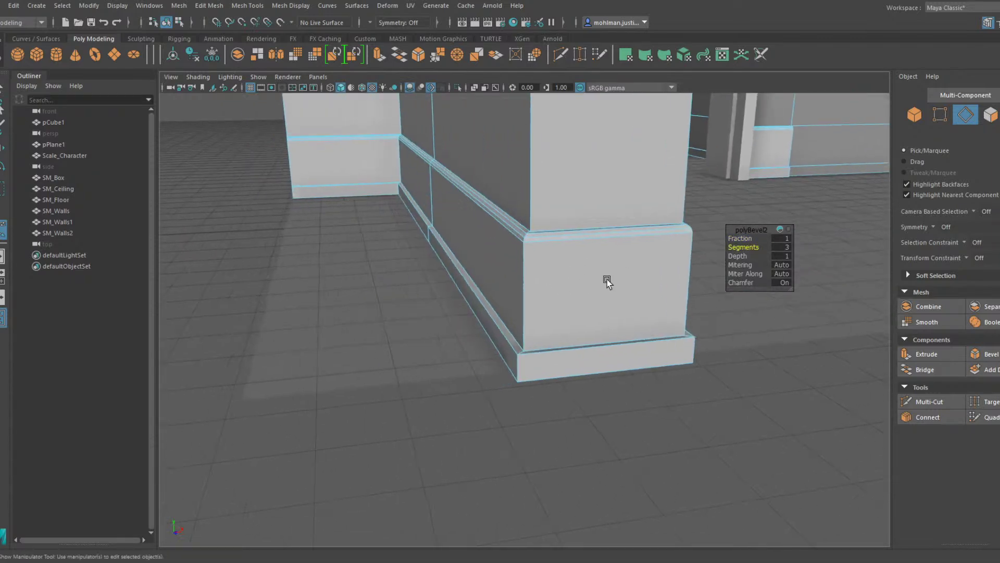
# Bevel the lengthwise edges of the thin base strip along the half wall, beside the doorway and on the far wall
pyautogui.doubleClick(546, 374)
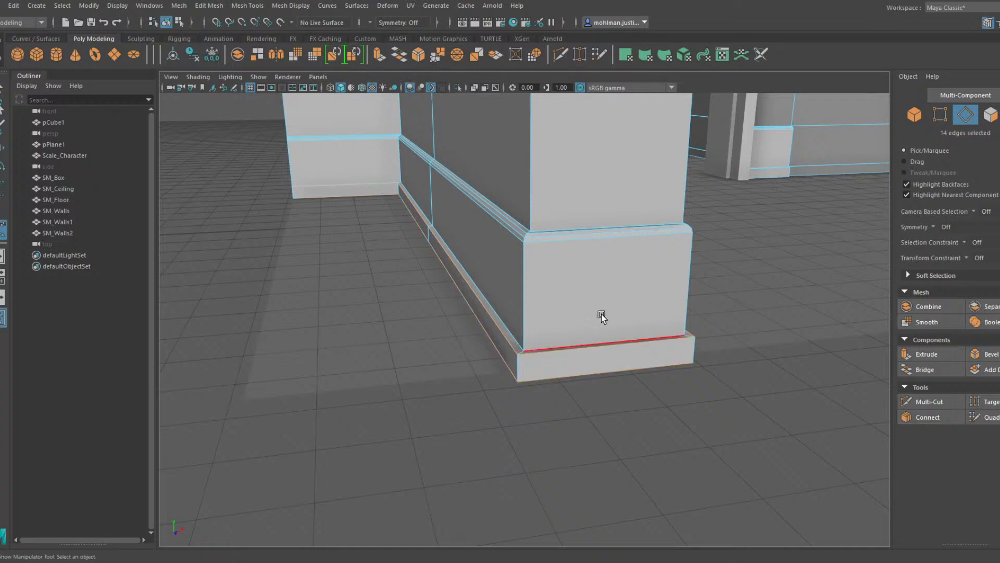
pyautogui.keyDown('alt'); pyautogui.moveTo(601, 314); pyautogui.dragTo(513, 221); pyautogui.keyUp('alt')
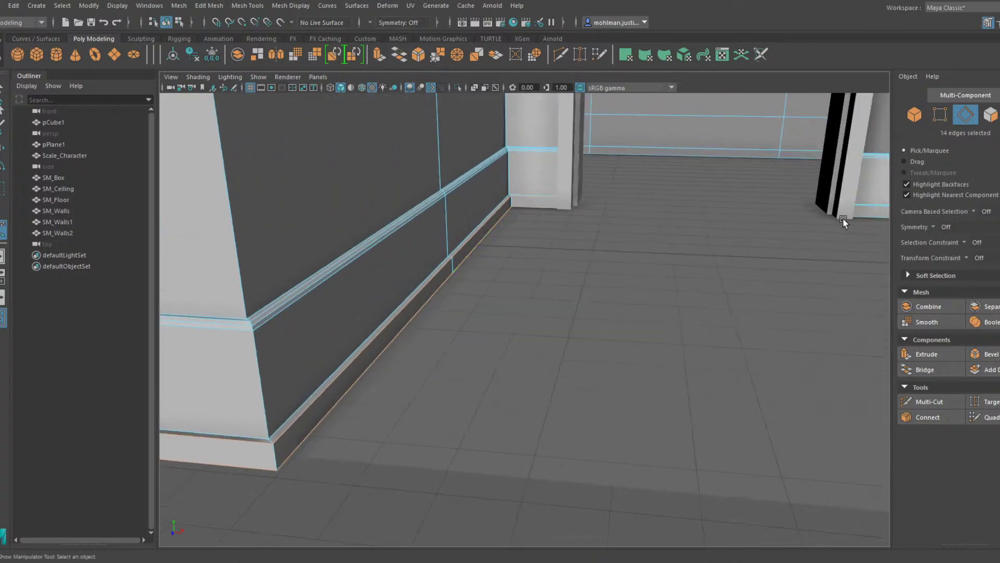
pyautogui.keyDown('shift'); pyautogui.click(869, 219); pyautogui.keyUp('shift')
pyautogui.keyDown('alt'); pyautogui.moveTo(869, 219); pyautogui.dragTo(592, 435); pyautogui.keyUp('alt')
pyautogui.keyDown('shift'); pyautogui.click(602, 454); pyautogui.keyUp('shift')
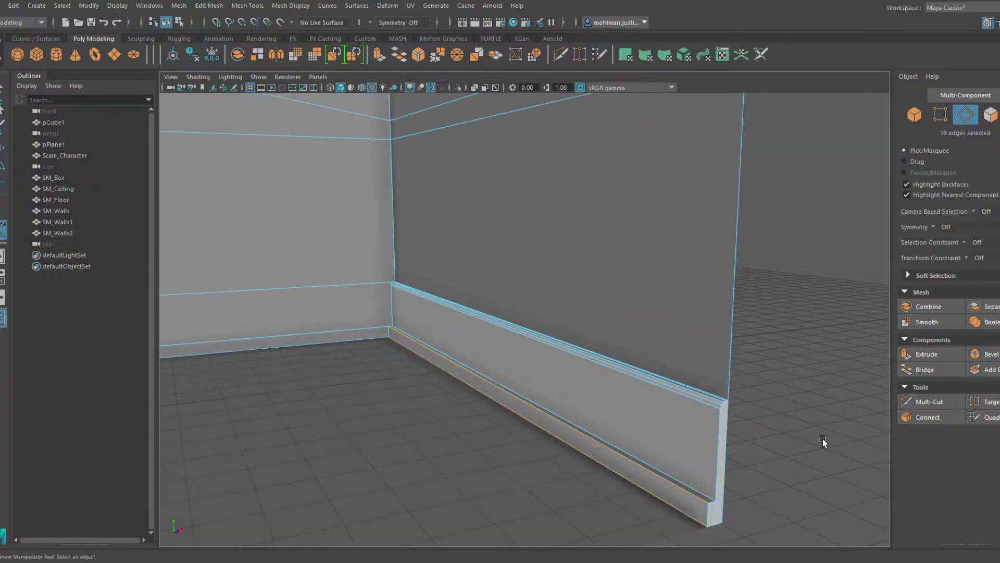
pyautogui.click(987, 354)
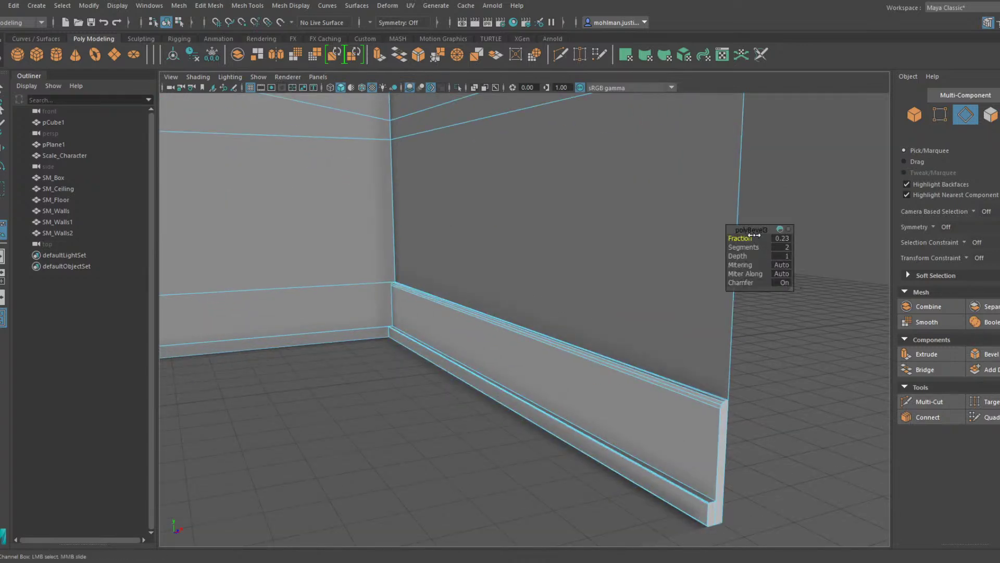
pyautogui.moveTo(783, 238); pyautogui.dragTo(550, 345)
# Return to object mode, clear the selection and inspect the bevelled cap and baseboard of the half wall
pyautogui.press('F8')
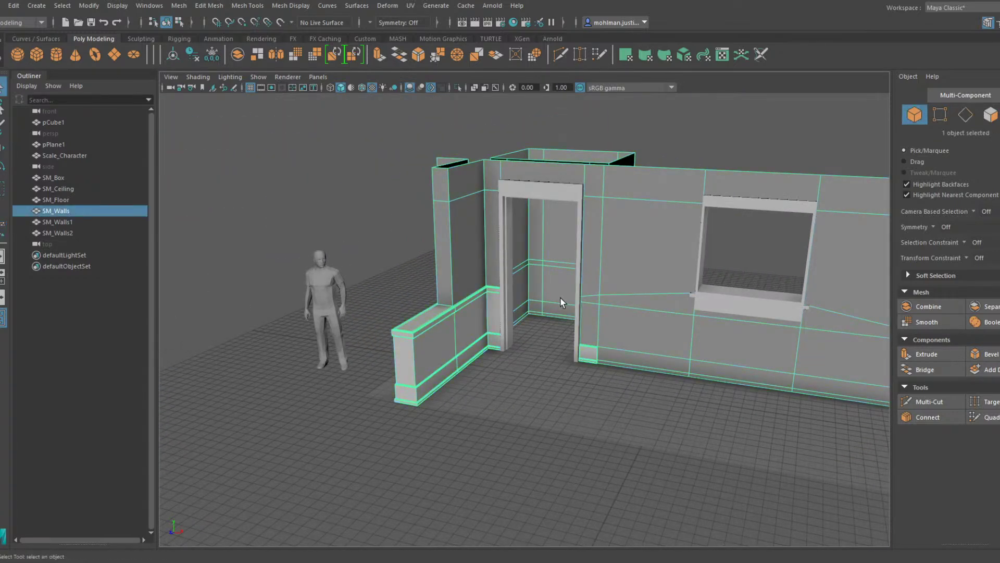
pyautogui.click(311, 157)
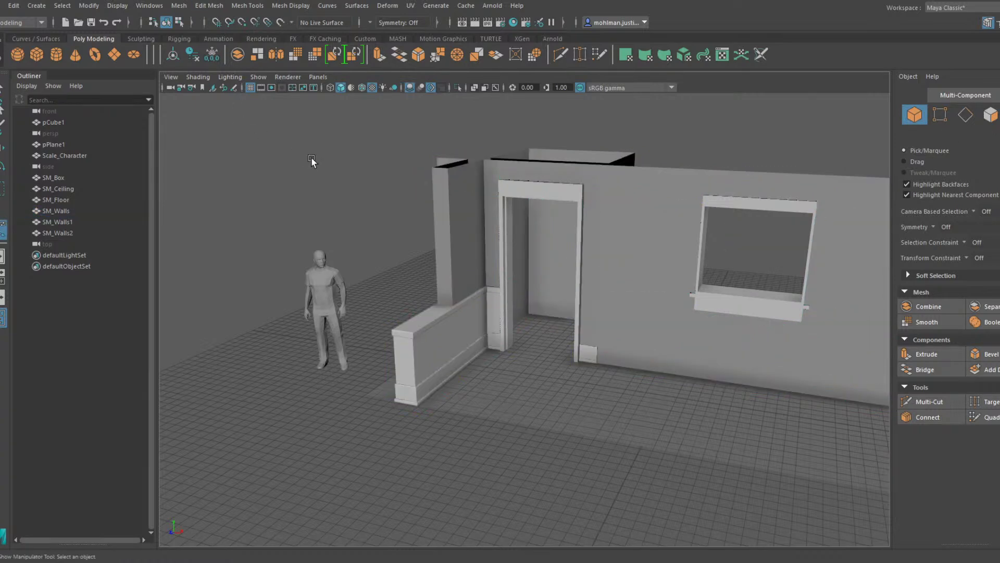
pyautogui.keyDown('alt'); pyautogui.moveTo(311, 157); pyautogui.dragTo(381, 243); pyautogui.keyUp('alt')
pyautogui.keyDown('alt'); pyautogui.moveTo(382, 248); pyautogui.dragTo(471, 156, button='middle'); pyautogui.keyUp('alt')
pyautogui.scroll(5, 520, 236)
pyautogui.keyDown('alt'); pyautogui.moveTo(520, 237); pyautogui.dragTo(533, 284, button='middle'); pyautogui.keyUp('alt')
pyautogui.scroll(4, 516, 245)
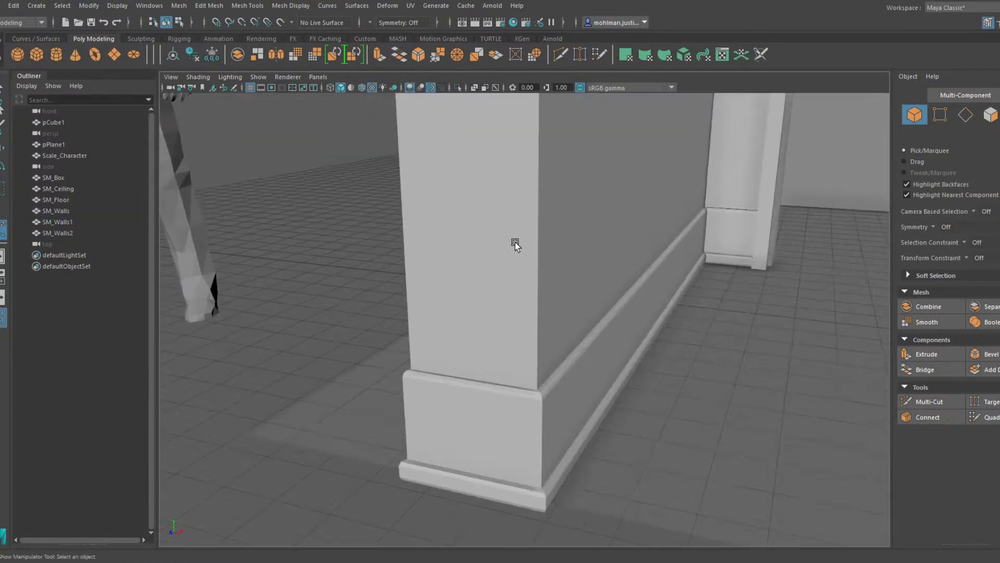
# Merge the vertices of the walls mesh with a distance threshold of 0.01
pyautogui.keyDown('alt'); pyautogui.moveTo(521, 230); pyautogui.dragTo(495, 213); pyautogui.keyUp('alt')
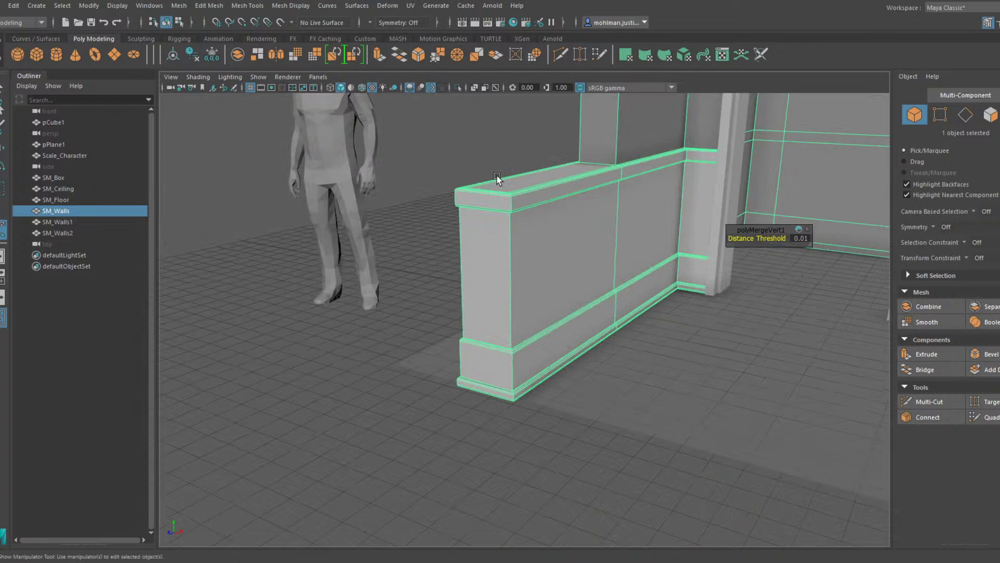
pyautogui.keyDown('alt'); pyautogui.moveTo(496, 176); pyautogui.dragTo(513, 242, button='middle'); pyautogui.keyUp('alt')
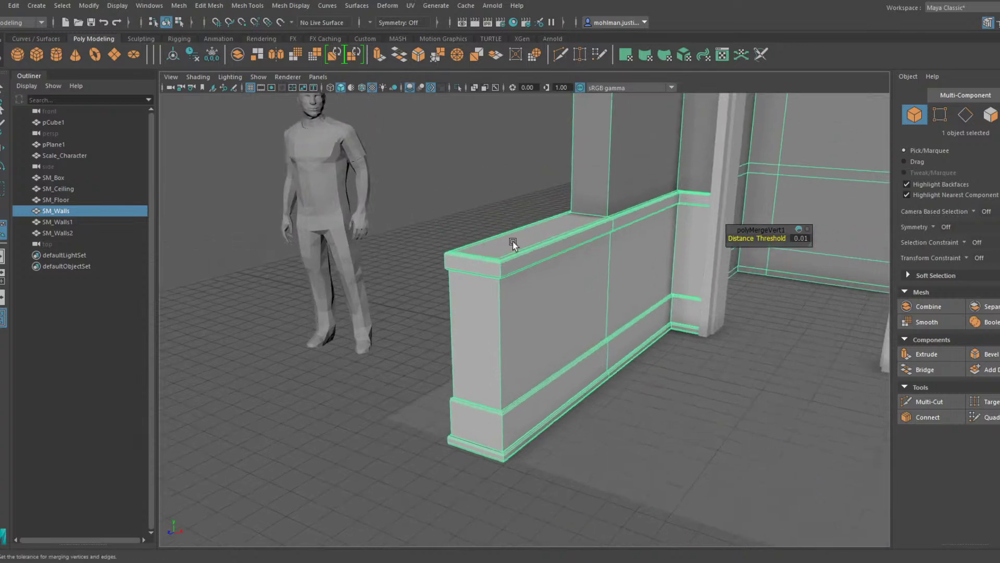
pyautogui.scroll(3, 513, 241)
pyautogui.keyDown('alt'); pyautogui.moveTo(504, 243); pyautogui.dragTo(498, 265); pyautogui.keyUp('alt')
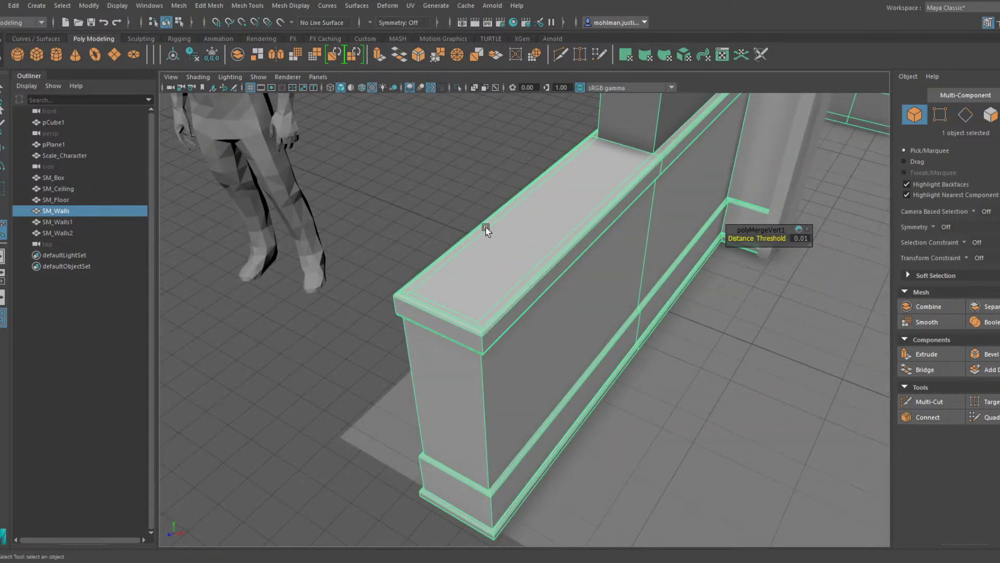
# Select the half wall's vertical corner edges, examine how the selection runs around the walls, and return to object mode
pyautogui.moveTo(486, 227); pyautogui.dragTo(486, 198, button='right')
pyautogui.doubleClick(484, 371)
pyautogui.keyDown('alt'); pyautogui.moveTo(463, 319); pyautogui.dragTo(415, 251); pyautogui.keyUp('alt')
pyautogui.scroll(5, 429, 287)
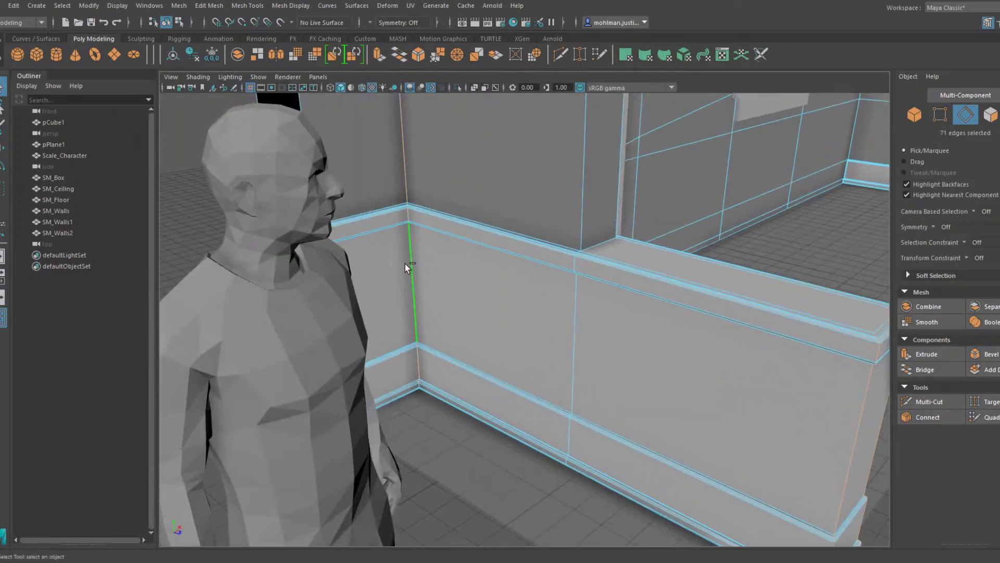
pyautogui.scroll(-5, 417, 262)
pyautogui.keyDown('alt'); pyautogui.moveTo(463, 252); pyautogui.dragTo(482, 339, button='middle'); pyautogui.keyUp('alt')
pyautogui.keyDown('alt'); pyautogui.moveTo(583, 311); pyautogui.dragTo(501, 317); pyautogui.keyUp('alt')
pyautogui.keyDown('alt'); pyautogui.moveTo(501, 316); pyautogui.dragTo(533, 301, button='middle'); pyautogui.keyUp('alt')
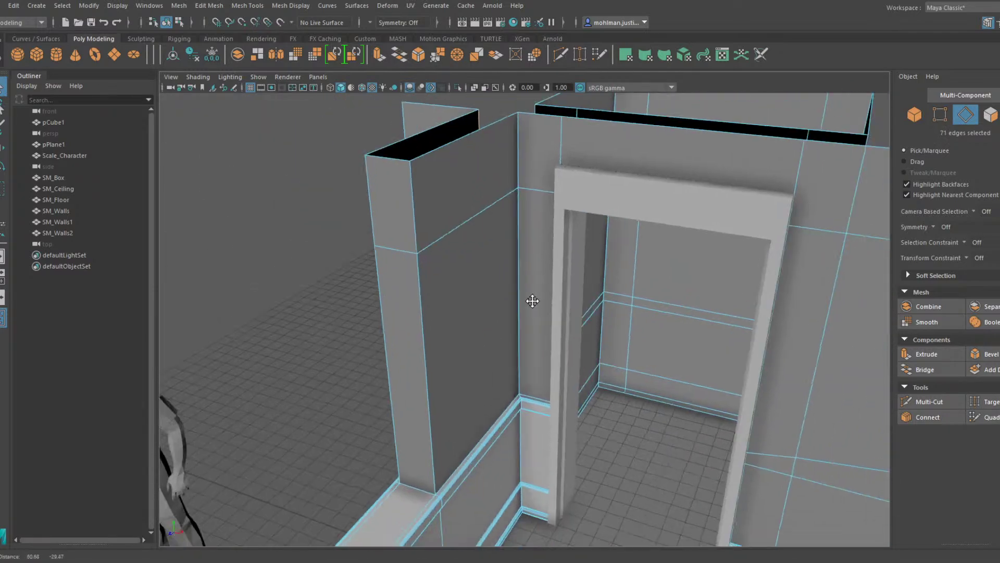
pyautogui.scroll(-5, 501, 302)
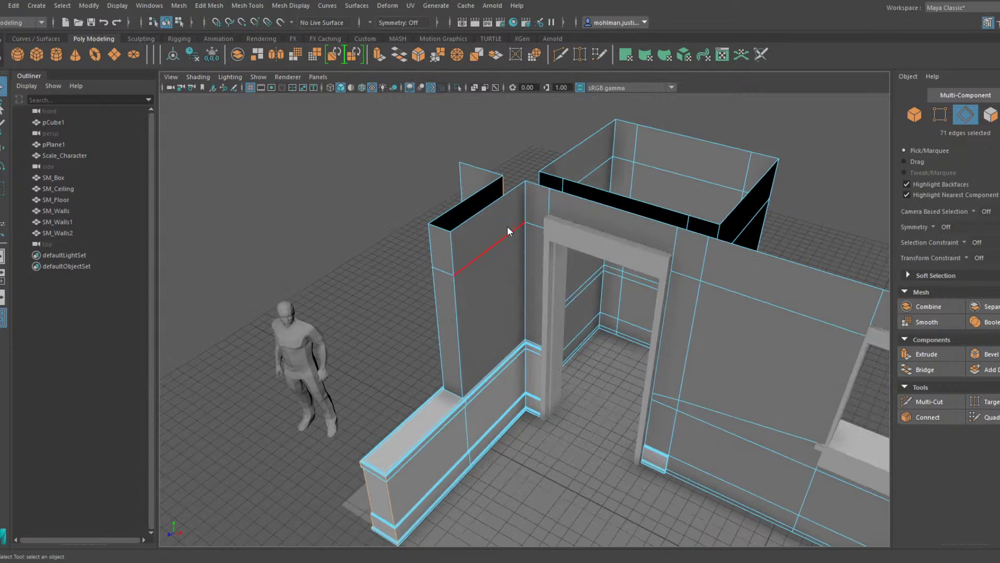
pyautogui.press('F8')
# Insert an edge loop just below the top of the walls with Multi-Cut
pyautogui.keyDown('alt'); pyautogui.moveTo(529, 226); pyautogui.dragTo(710, 348); pyautogui.keyUp('alt')
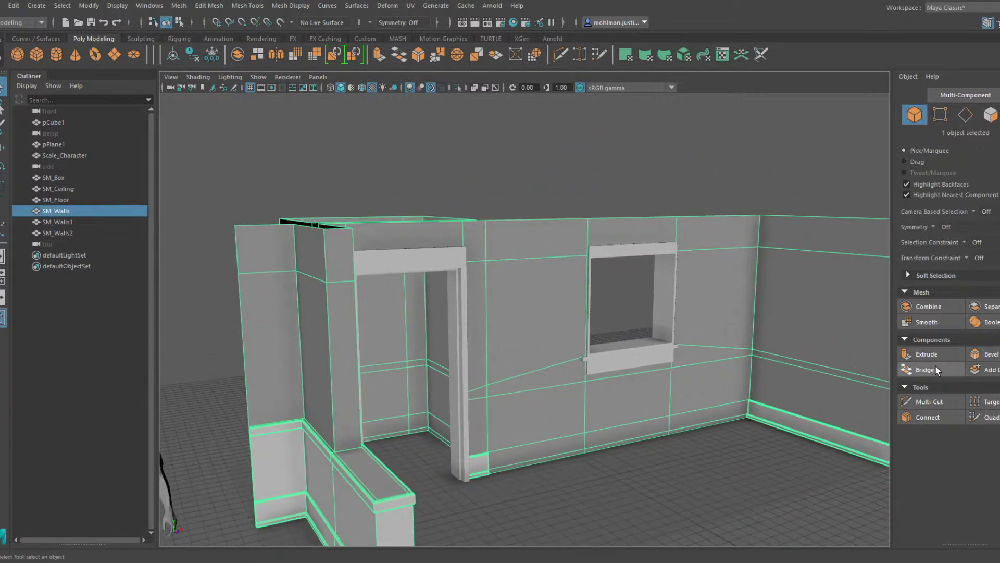
pyautogui.click(930, 403)
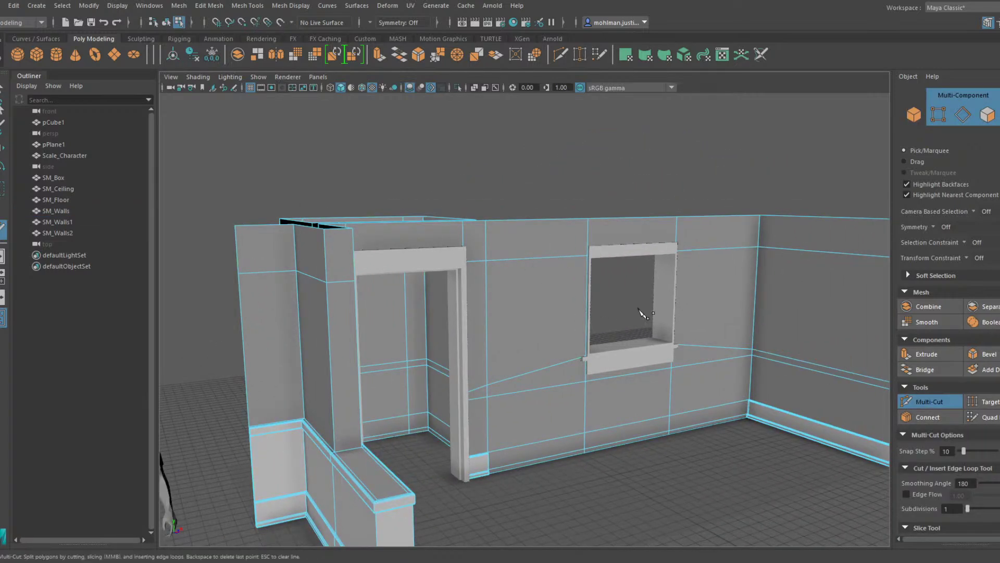
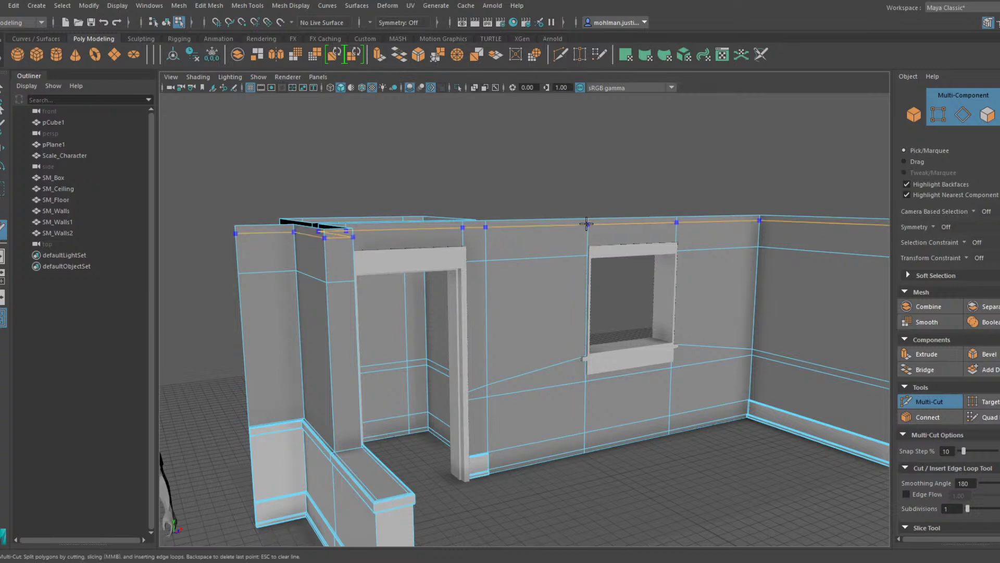
pyautogui.press('w')
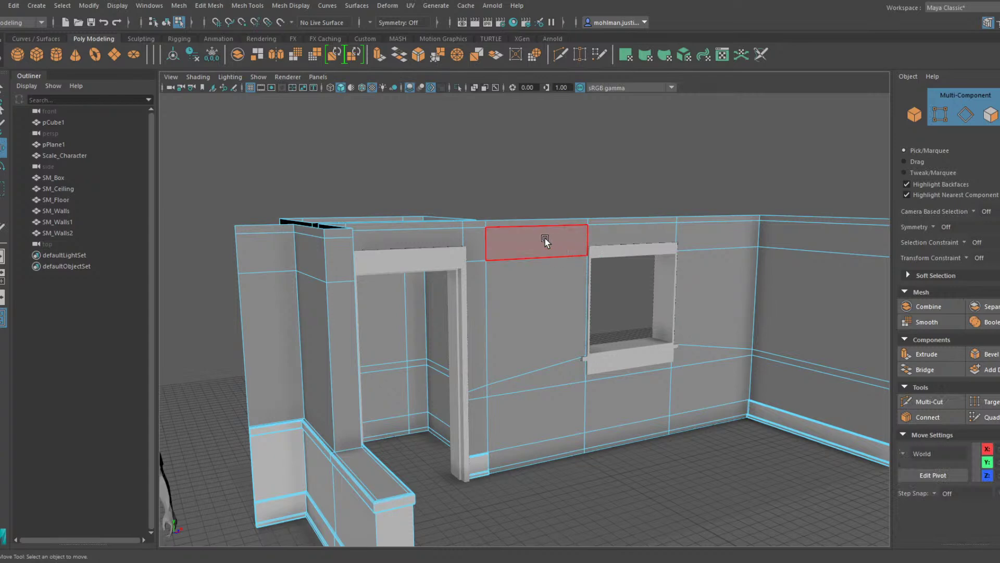
# Extrude the strip of faces along the top of the walls slightly outward to form a crown trim
pyautogui.keyDown('alt'); pyautogui.moveTo(544, 238); pyautogui.dragTo(472, 236); pyautogui.keyUp('alt')
pyautogui.keyDown('alt'); pyautogui.moveTo(514, 228); pyautogui.dragTo(577, 229, button='right'); pyautogui.keyUp('alt')
pyautogui.keyDown('alt'); pyautogui.moveTo(577, 229); pyautogui.dragTo(643, 277, button='middle'); pyautogui.keyUp('alt')
pyautogui.doubleClick(648, 243)
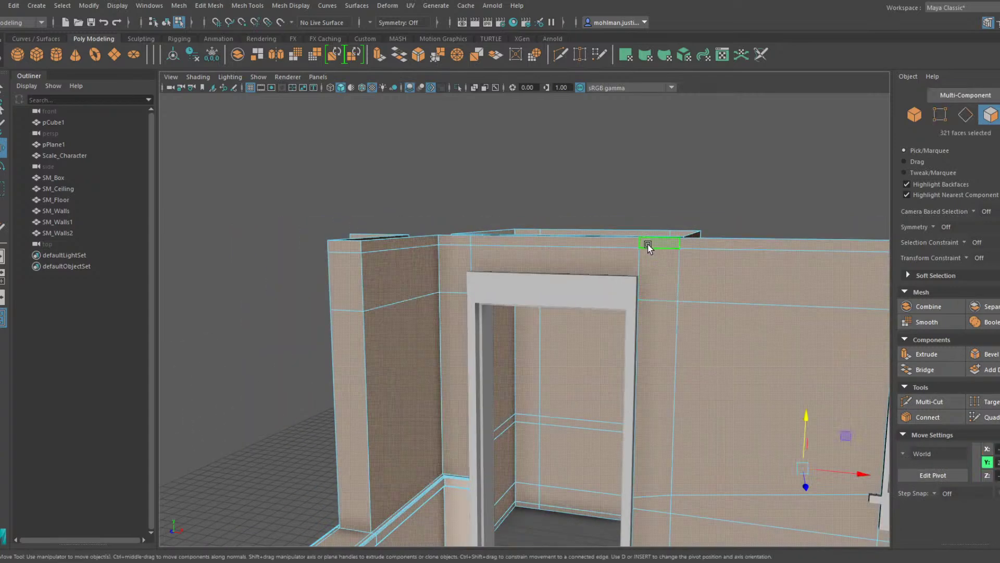
pyautogui.click(648, 243)
pyautogui.keyDown('shift'); pyautogui.doubleClick(600, 241); pyautogui.keyUp('shift')
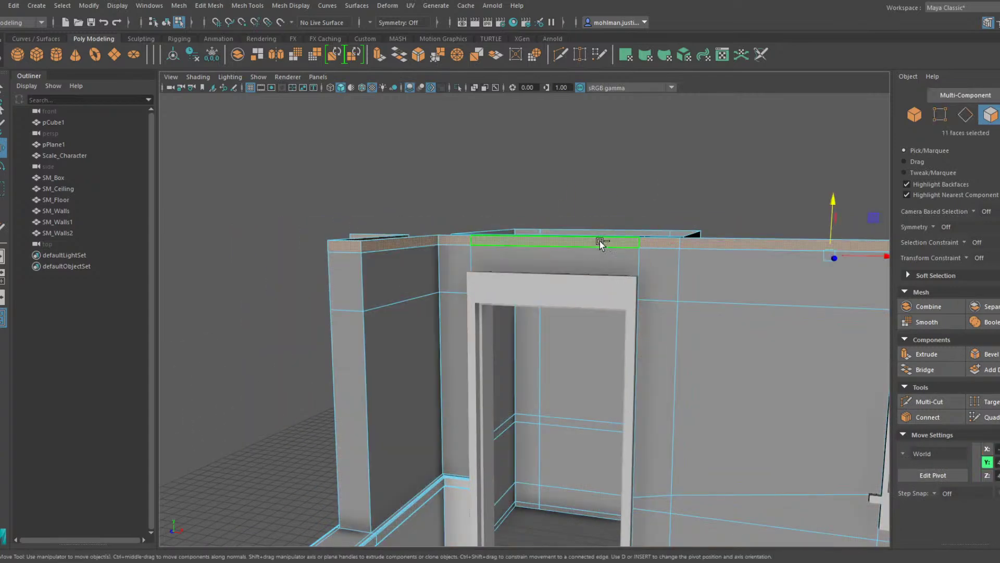
pyautogui.click(928, 356)
pyautogui.keyDown('alt'); pyautogui.moveTo(643, 286); pyautogui.dragTo(518, 287); pyautogui.keyUp('alt')
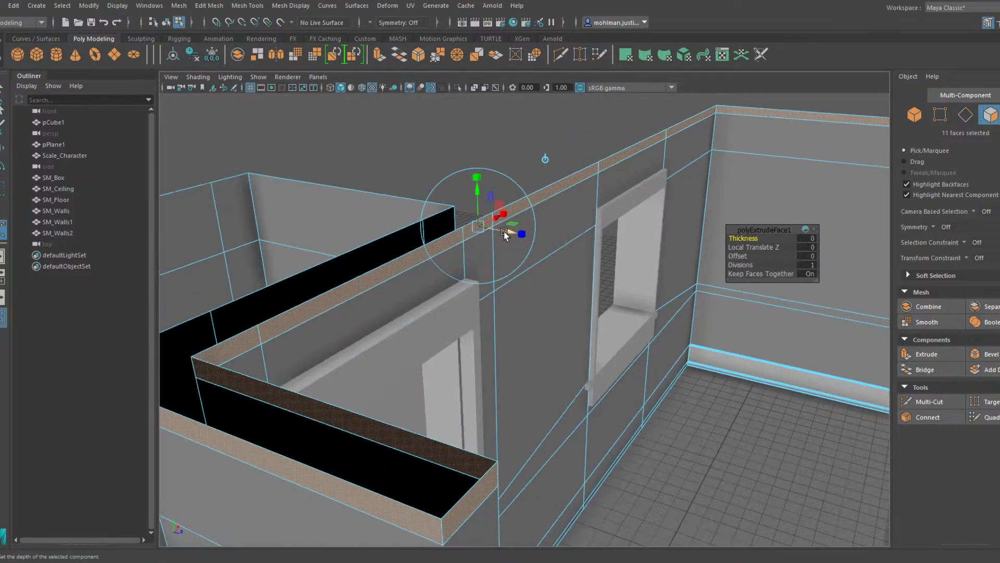
pyautogui.moveTo(504, 230); pyautogui.dragTo(510, 232)
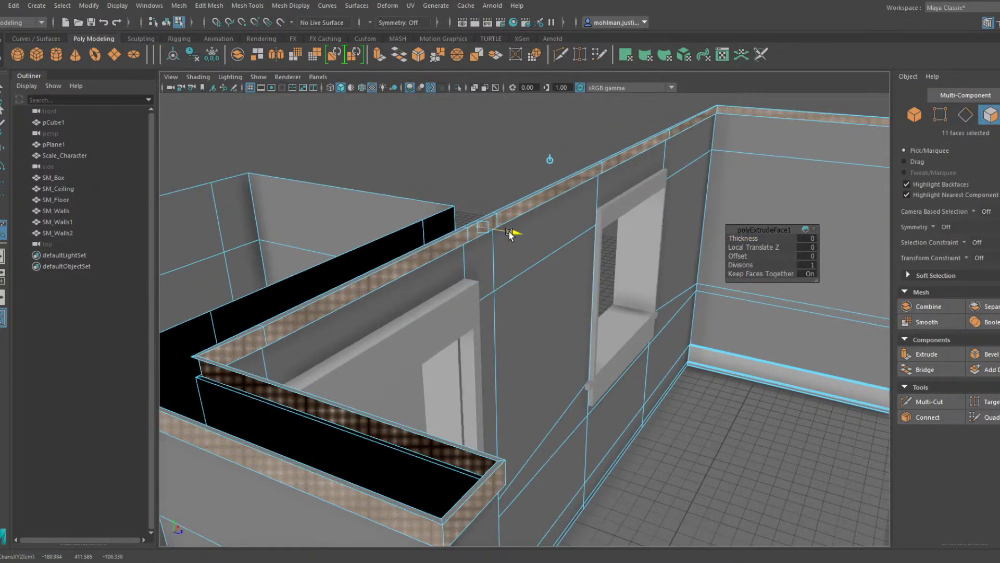
pyautogui.click(673, 130)
pyautogui.keyDown('shift'); pyautogui.click(645, 143); pyautogui.keyUp('shift')
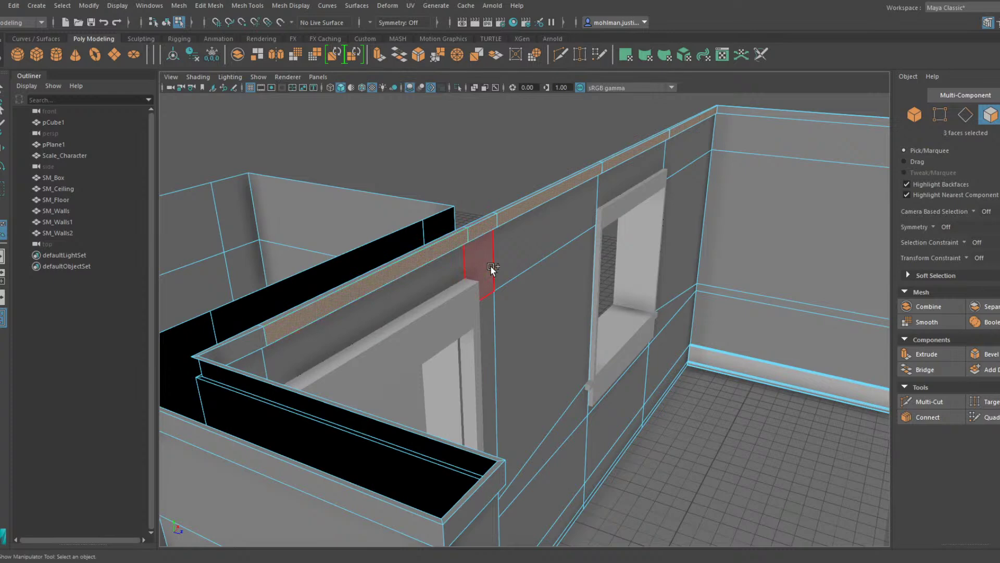
pyautogui.keyDown('alt'); pyautogui.moveTo(491, 267); pyautogui.dragTo(445, 285); pyautogui.keyUp('alt')
pyautogui.keyDown('shift'); pyautogui.click(474, 225); pyautogui.keyUp('shift')
pyautogui.press('r')
pyautogui.keyDown('alt'); pyautogui.moveTo(548, 350); pyautogui.dragTo(445, 289); pyautogui.keyUp('alt')
pyautogui.click(377, 288)
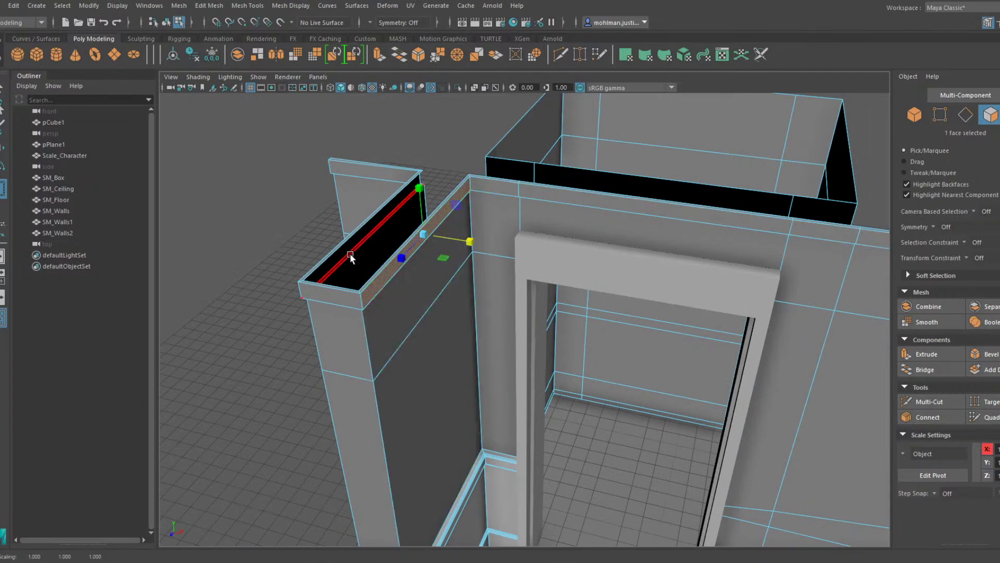
pyautogui.keyDown('alt'); pyautogui.moveTo(396, 250); pyautogui.dragTo(444, 261); pyautogui.keyUp('alt')
pyautogui.click(371, 235)
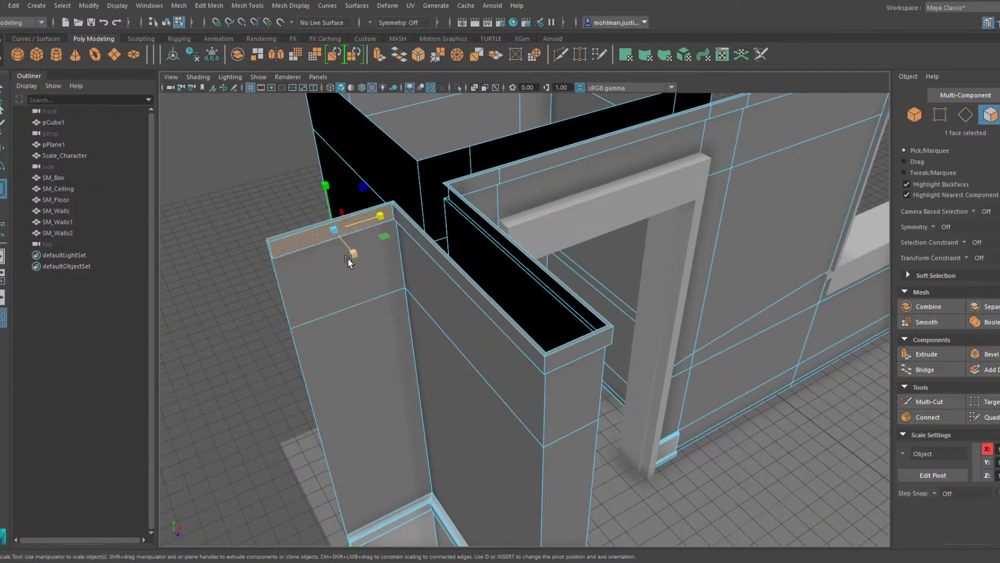
# Select the complete strip of faces around the top of the walls, including the short end walls, and extrude it outward as crown trim
pyautogui.keyDown('alt'); pyautogui.moveTo(324, 243); pyautogui.dragTo(470, 299); pyautogui.keyUp('alt')
pyautogui.click(470, 296)
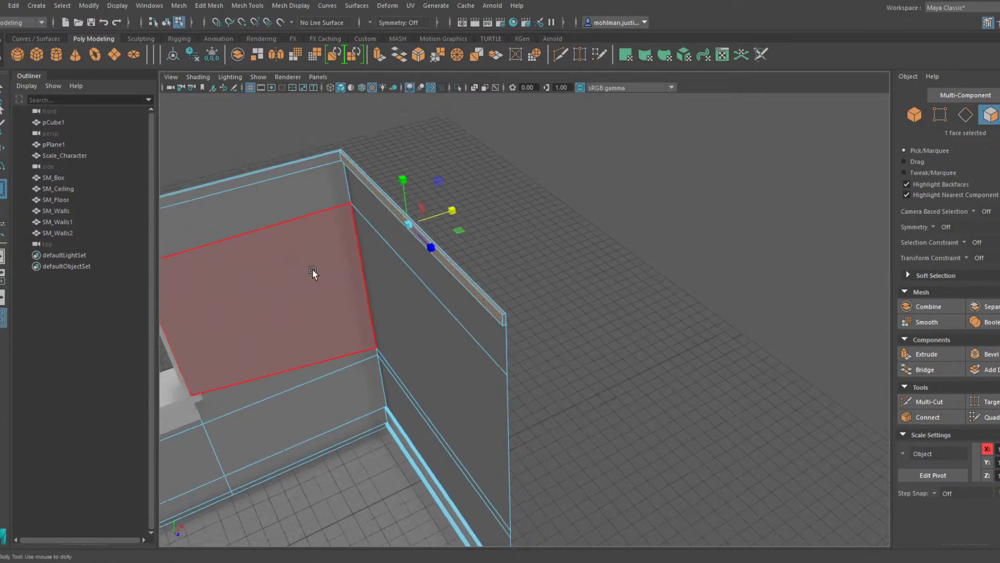
pyautogui.keyDown('alt'); pyautogui.moveTo(313, 269); pyautogui.dragTo(504, 271); pyautogui.keyUp('alt')
pyautogui.keyDown('shift'); pyautogui.doubleClick(315, 273); pyautogui.keyUp('shift')
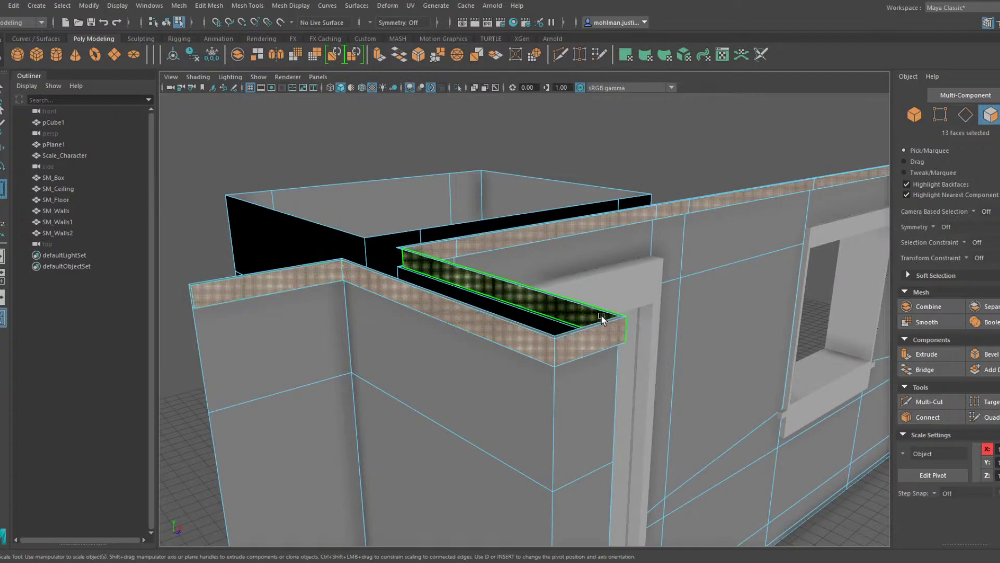
pyautogui.keyDown('shift'); pyautogui.doubleClick(578, 315); pyautogui.keyUp('shift')
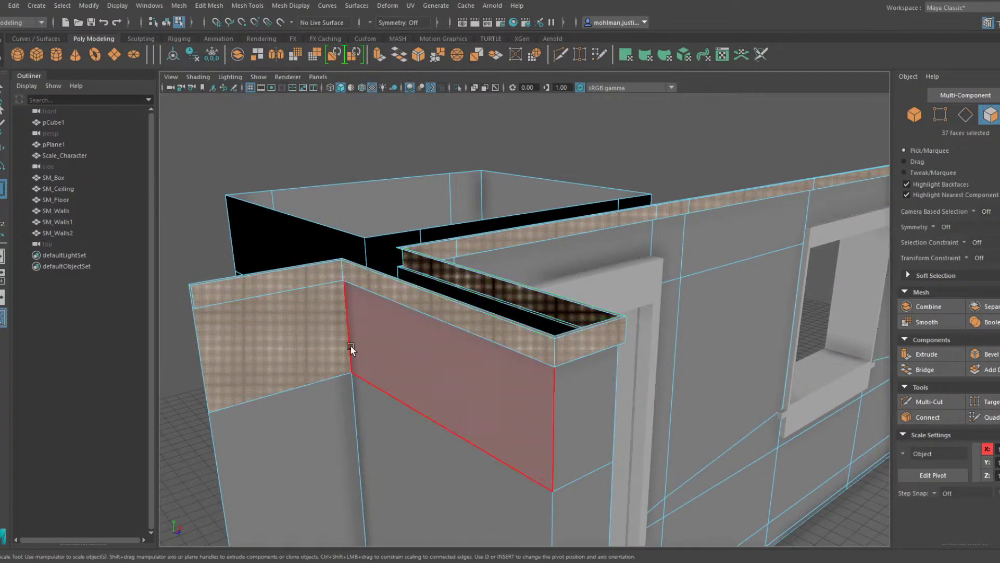
pyautogui.keyDown('alt'); pyautogui.moveTo(304, 340); pyautogui.dragTo(692, 277); pyautogui.keyUp('alt')
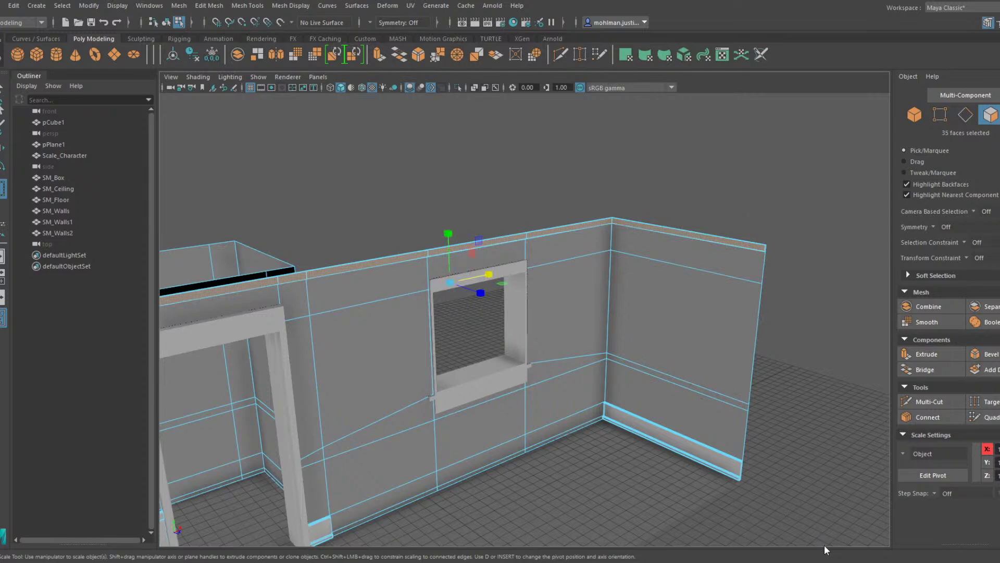
pyautogui.click(805, 374)
# Bevel the crown trim's long outer edge around the walls with 2 segments and widen the bevel fraction
pyautogui.keyDown('alt'); pyautogui.moveTo(773, 367); pyautogui.dragTo(710, 311); pyautogui.keyUp('alt')
pyautogui.keyDown('alt'); pyautogui.moveTo(710, 311); pyautogui.dragTo(563, 349, button='middle'); pyautogui.keyUp('alt')
pyautogui.keyDown('alt'); pyautogui.moveTo(562, 349); pyautogui.dragTo(702, 360, button='right'); pyautogui.keyUp('alt')
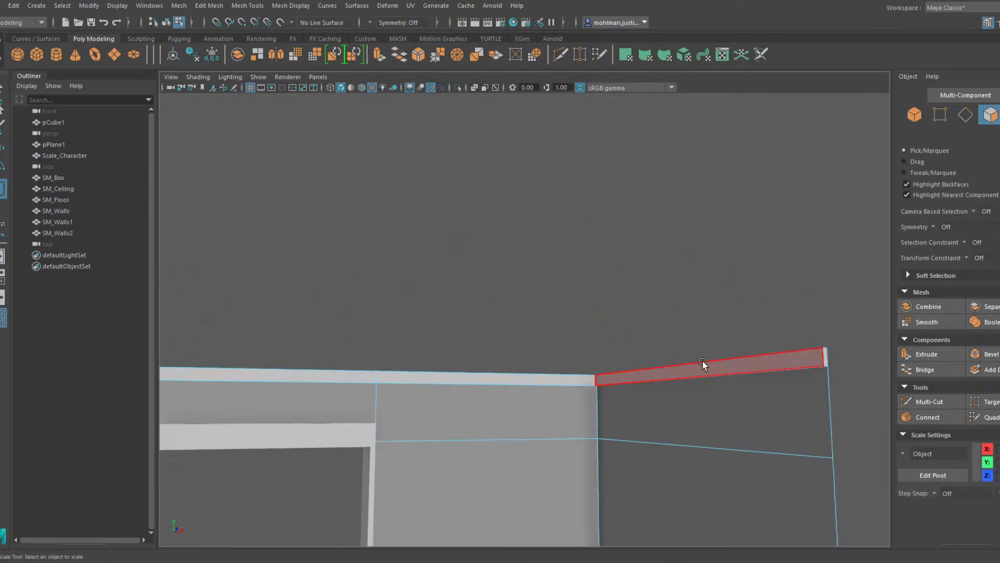
pyautogui.keyDown('alt'); pyautogui.moveTo(703, 361); pyautogui.dragTo(599, 280); pyautogui.keyUp('alt')
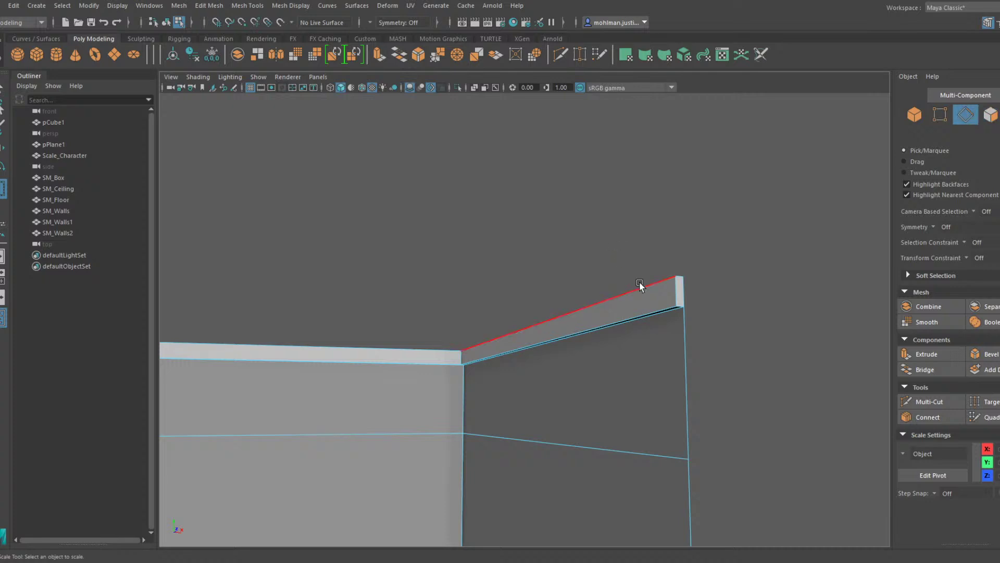
pyautogui.doubleClick(618, 315)
pyautogui.keyDown('alt'); pyautogui.moveTo(618, 315); pyautogui.dragTo(427, 349); pyautogui.keyUp('alt')
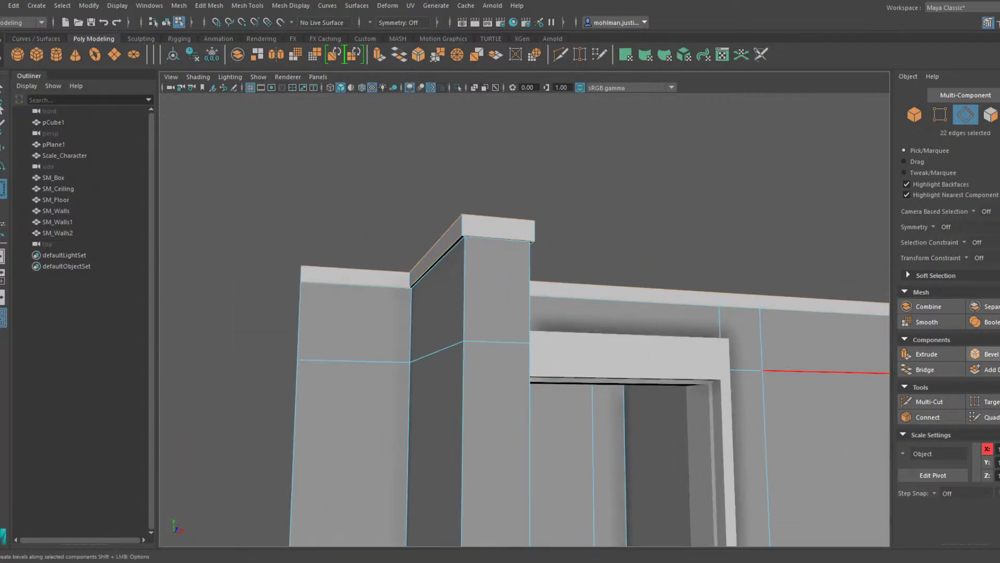
pyautogui.click(982, 355)
pyautogui.scroll(5, 538, 251)
pyautogui.keyDown('alt'); pyautogui.moveTo(539, 251); pyautogui.dragTo(611, 329); pyautogui.keyUp('alt')
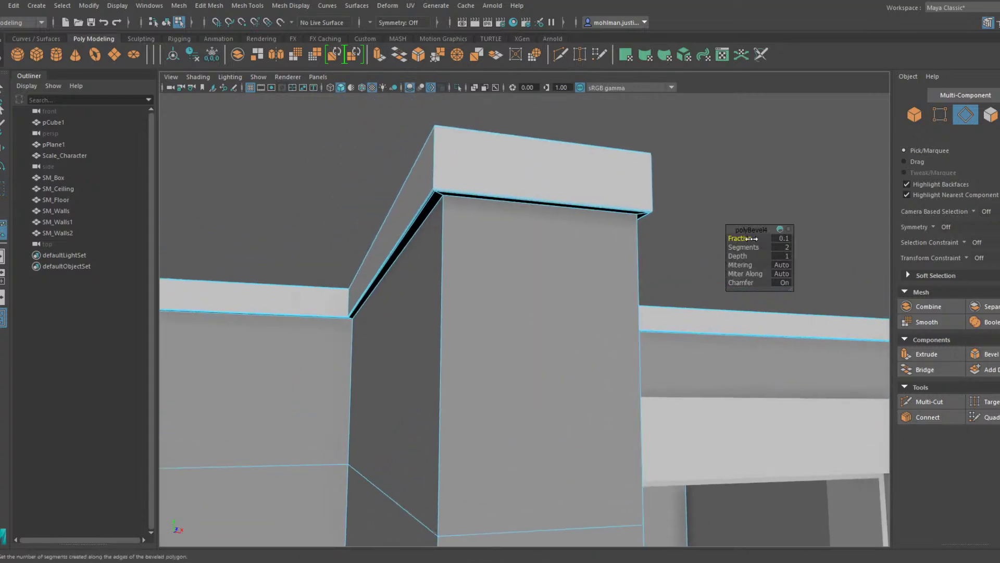
pyautogui.moveTo(750, 239)
pyautogui.mouseDown()
pyautogui.moveTo(802, 236)
pyautogui.moveTo(762, 241)
pyautogui.mouseUp()
# Merge the vertices of the trimmed walls mesh with a distance threshold of 0.01 and deselect it
pyautogui.moveTo(543, 192); pyautogui.dragTo(705, 151, button='right')
pyautogui.keyDown('alt'); pyautogui.moveTo(705, 151); pyautogui.dragTo(672, 245); pyautogui.keyUp('alt')
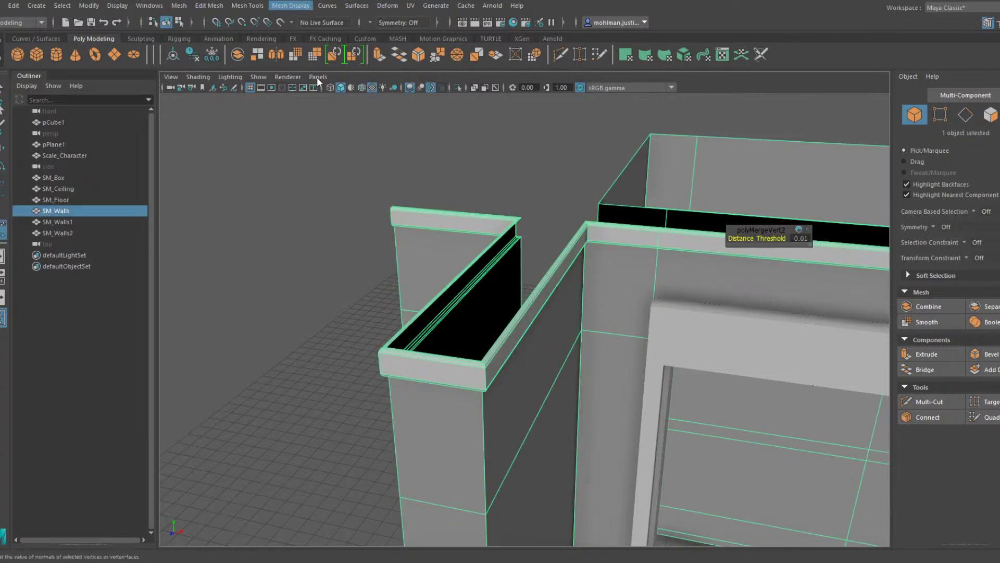
pyautogui.click(400, 133)
# Bevel the inner stepped edges of the door frame around the opening with 2 segments and a fraction of 0.48
pyautogui.scroll(-5, 406, 141)
pyautogui.keyDown('alt'); pyautogui.moveTo(407, 140); pyautogui.dragTo(431, 204); pyautogui.keyUp('alt')
pyautogui.scroll(5, 412, 169)
pyautogui.click(439, 174)
pyautogui.scroll(4, 430, 203)
pyautogui.moveTo(379, 182); pyautogui.dragTo(374, 148, button='right')
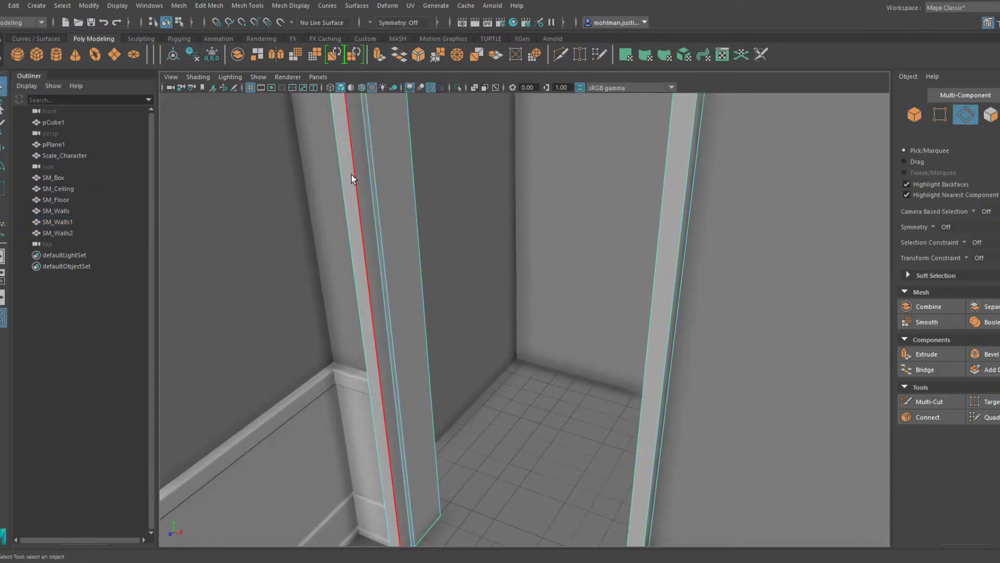
pyautogui.doubleClick(352, 174)
pyautogui.keyDown('alt'); pyautogui.moveTo(419, 200); pyautogui.dragTo(499, 191); pyautogui.keyUp('alt')
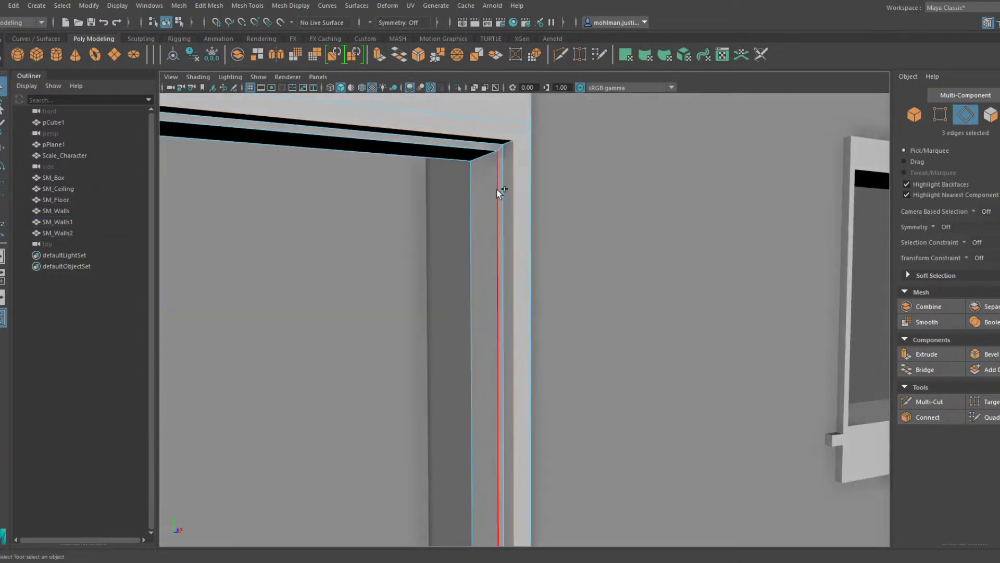
pyautogui.keyDown('shift'); pyautogui.click(477, 179); pyautogui.keyUp('shift')
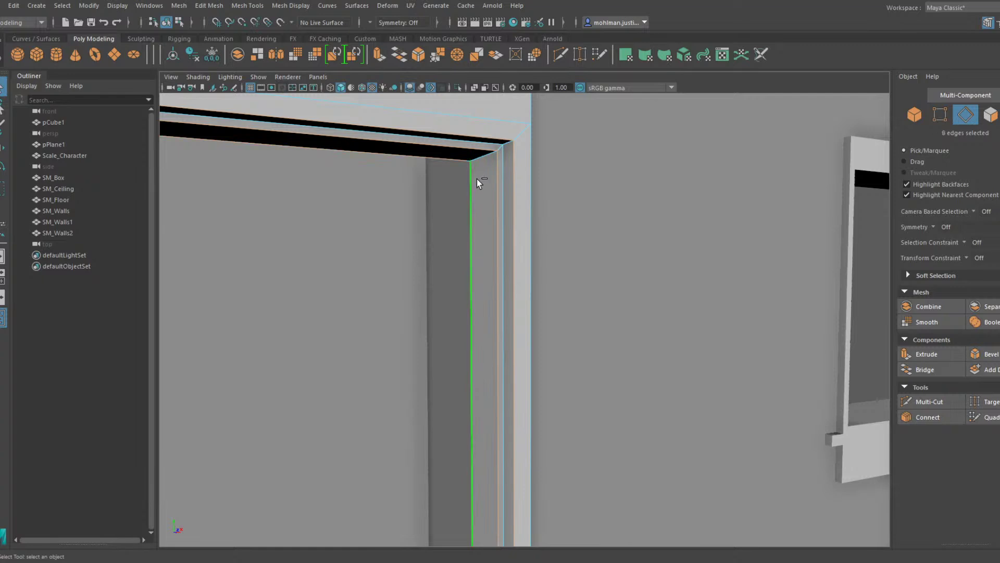
pyautogui.click(987, 354)
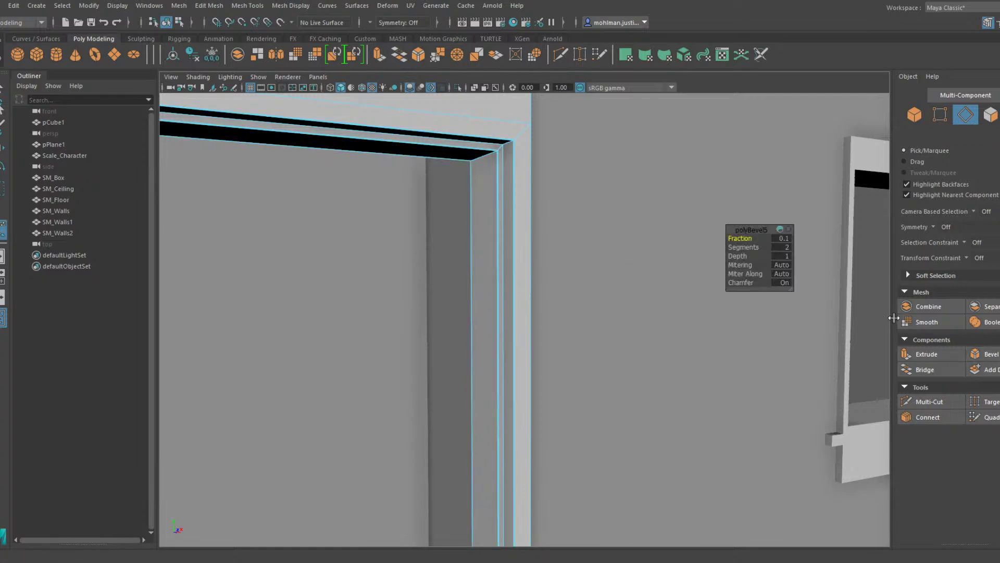
pyautogui.moveTo(760, 233); pyautogui.dragTo(765, 233)
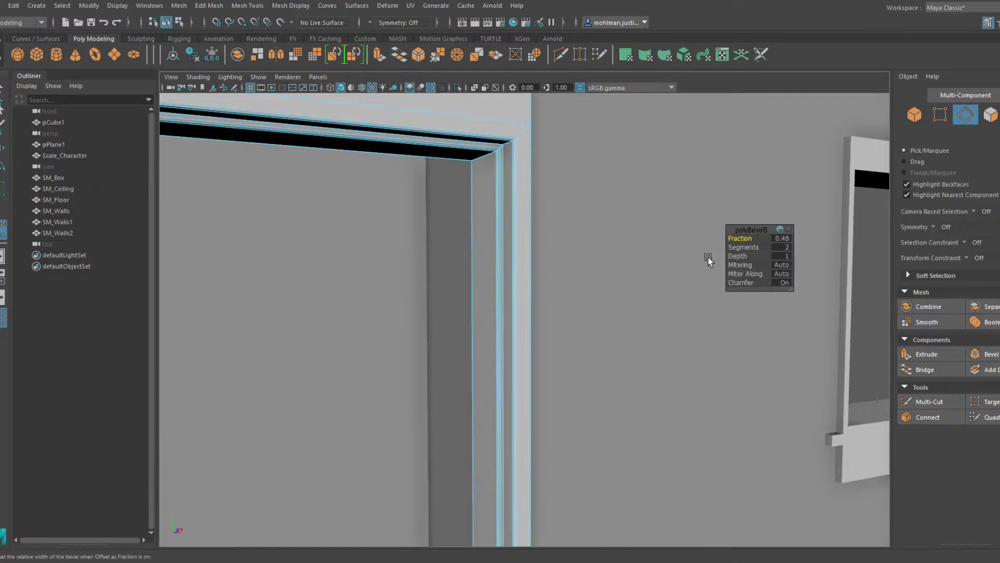
# Bevel the outer front edges of the door frame's header and side posts with 2 segments and return to object mode
pyautogui.keyDown('alt'); pyautogui.moveTo(538, 205); pyautogui.dragTo(489, 193); pyautogui.keyUp('alt')
pyautogui.click(489, 193)
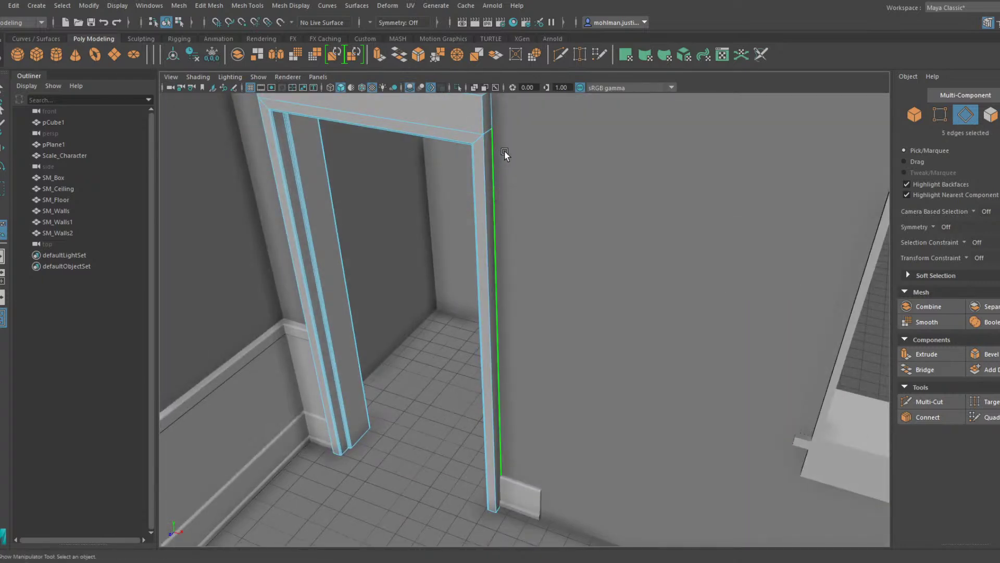
pyautogui.keyDown('alt'); pyautogui.moveTo(504, 151); pyautogui.dragTo(502, 235); pyautogui.keyUp('alt')
pyautogui.click(502, 236)
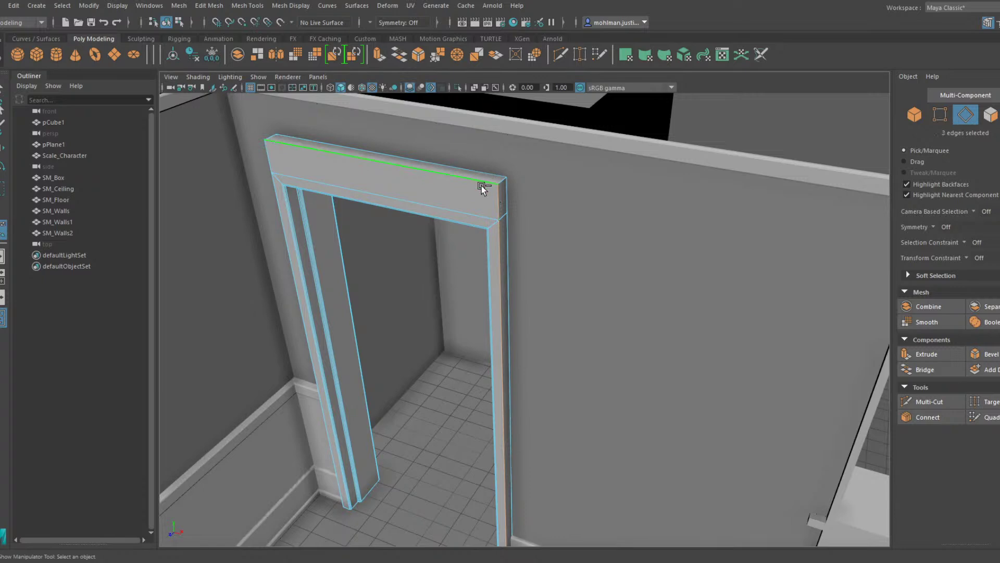
pyautogui.keyDown('alt'); pyautogui.moveTo(482, 188); pyautogui.dragTo(494, 224); pyautogui.keyUp('alt')
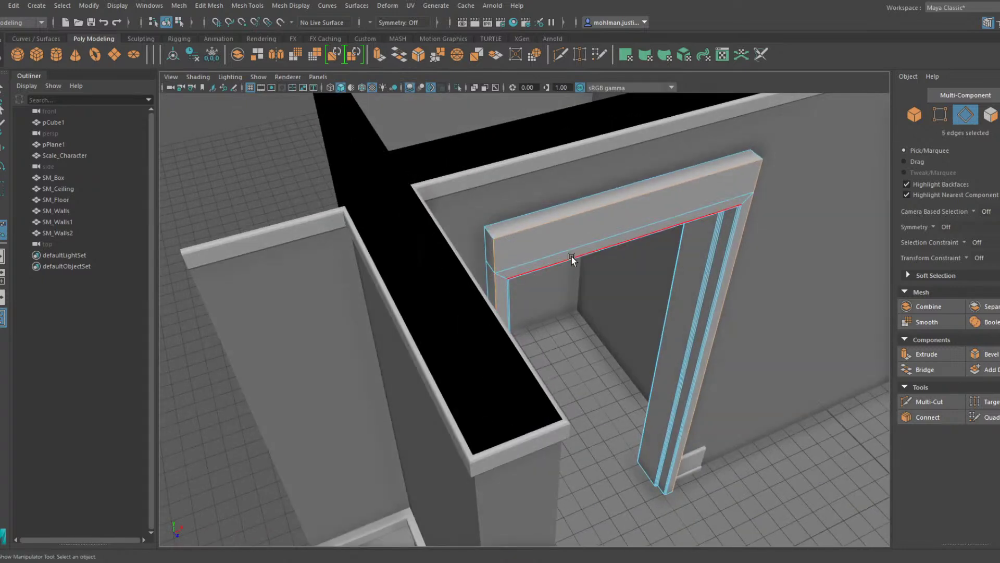
pyautogui.keyDown('alt'); pyautogui.moveTo(571, 256); pyautogui.dragTo(600, 214); pyautogui.keyUp('alt')
pyautogui.keyDown('alt'); pyautogui.moveTo(634, 391); pyautogui.dragTo(677, 388); pyautogui.keyUp('alt')
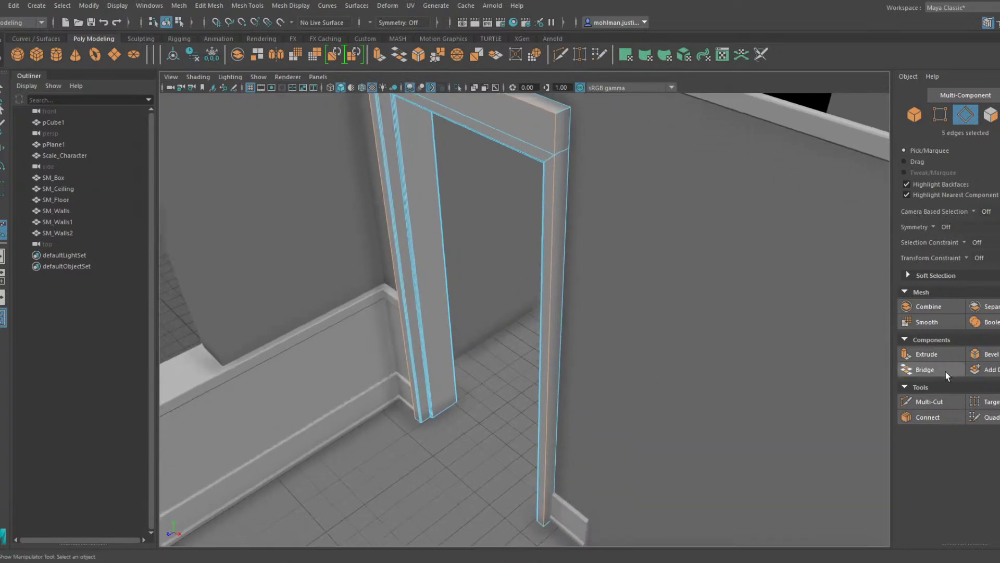
pyautogui.click(979, 354)
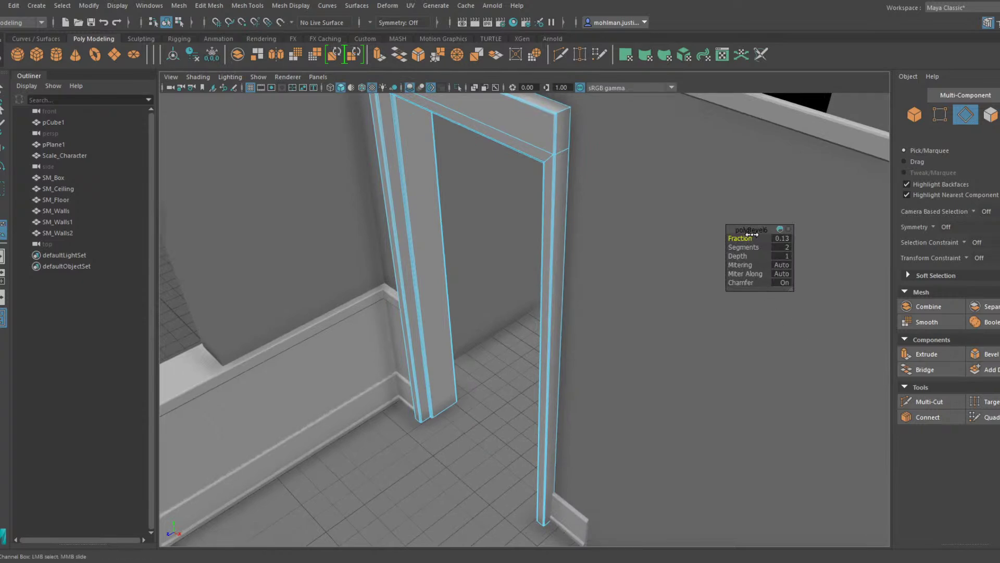
pyautogui.moveTo(555, 134); pyautogui.dragTo(599, 112, button='right')
pyautogui.scroll(-4, 756, 198)
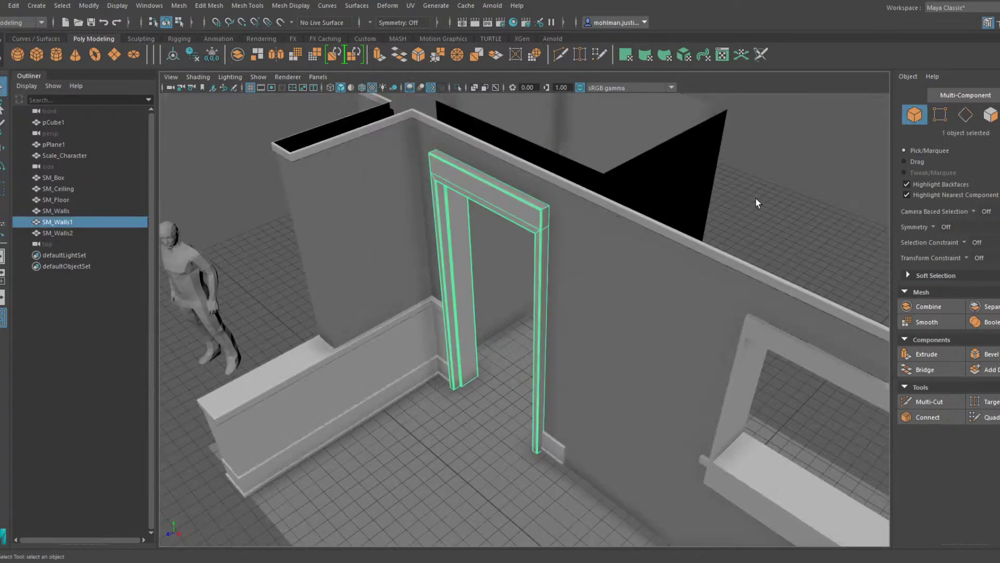
pyautogui.click(755, 198)
# Rework the bevel on the door frame's outer edges with a fraction of 0.17 and 2 segments
pyautogui.keyDown('alt'); pyautogui.moveTo(755, 198); pyautogui.dragTo(708, 254); pyautogui.keyUp('alt')
pyautogui.scroll(3, 524, 223)
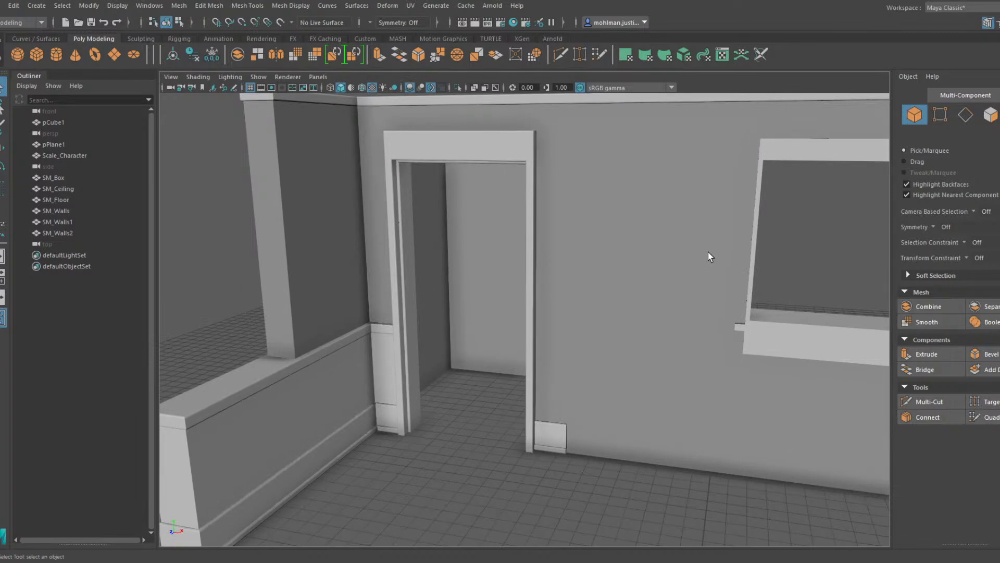
pyautogui.keyDown('alt'); pyautogui.moveTo(602, 199); pyautogui.dragTo(674, 245); pyautogui.keyUp('alt')
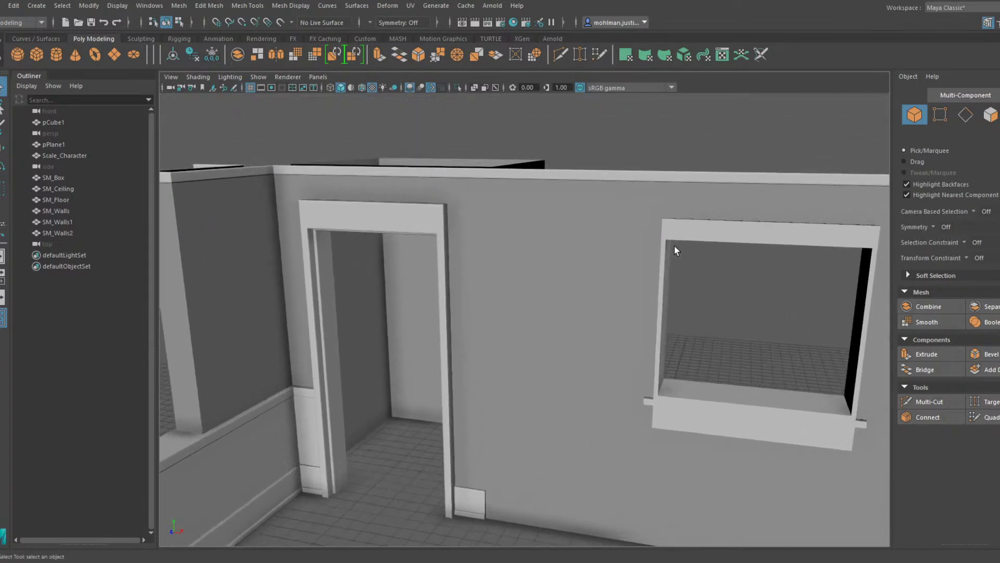
pyautogui.click(747, 235)
pyautogui.keyDown('alt'); pyautogui.moveTo(747, 236); pyautogui.dragTo(555, 258); pyautogui.keyUp('alt')
pyautogui.click(617, 263)
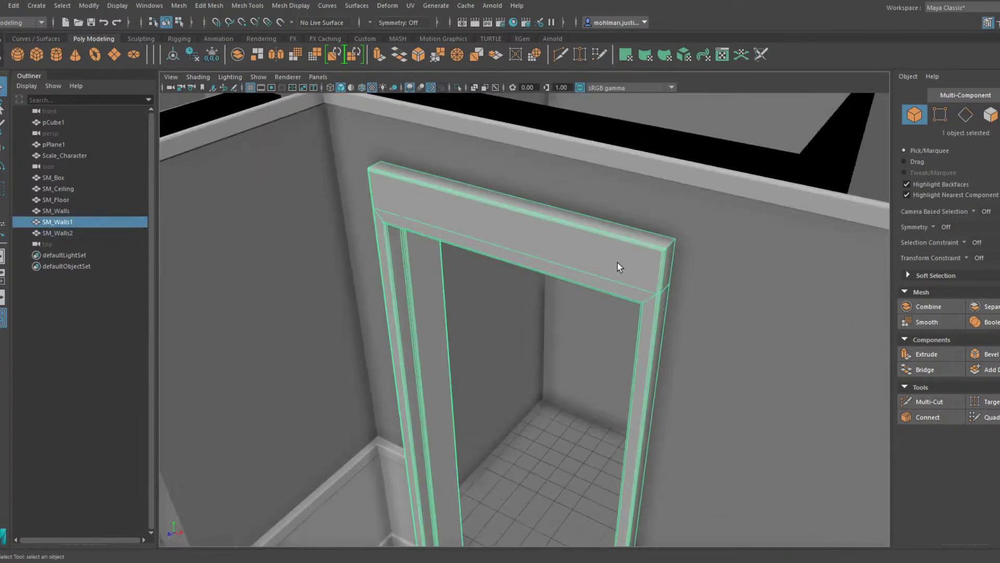
pyautogui.keyDown('alt'); pyautogui.moveTo(618, 262); pyautogui.dragTo(574, 266); pyautogui.keyUp('alt')
pyautogui.click(576, 271)
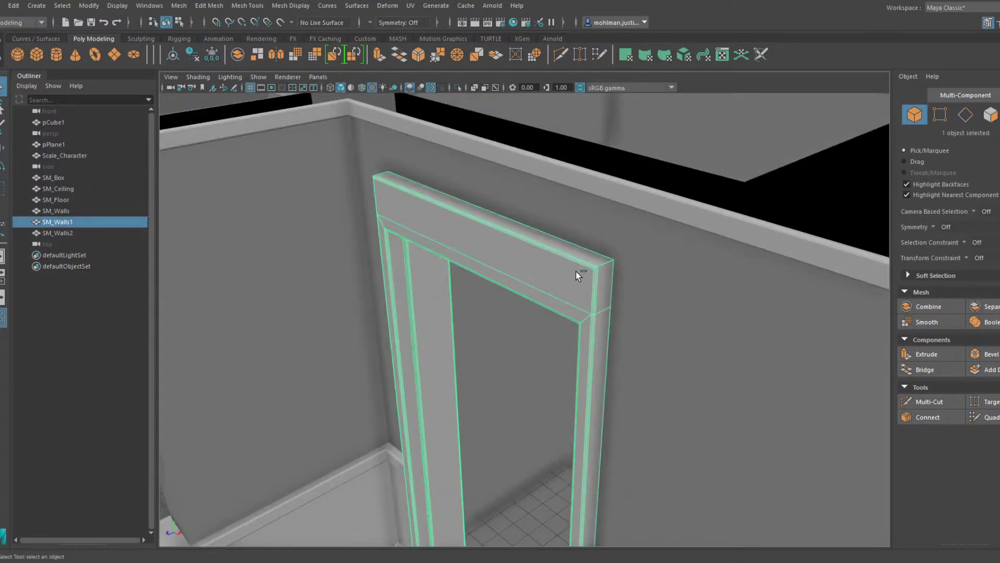
pyautogui.press('F10')
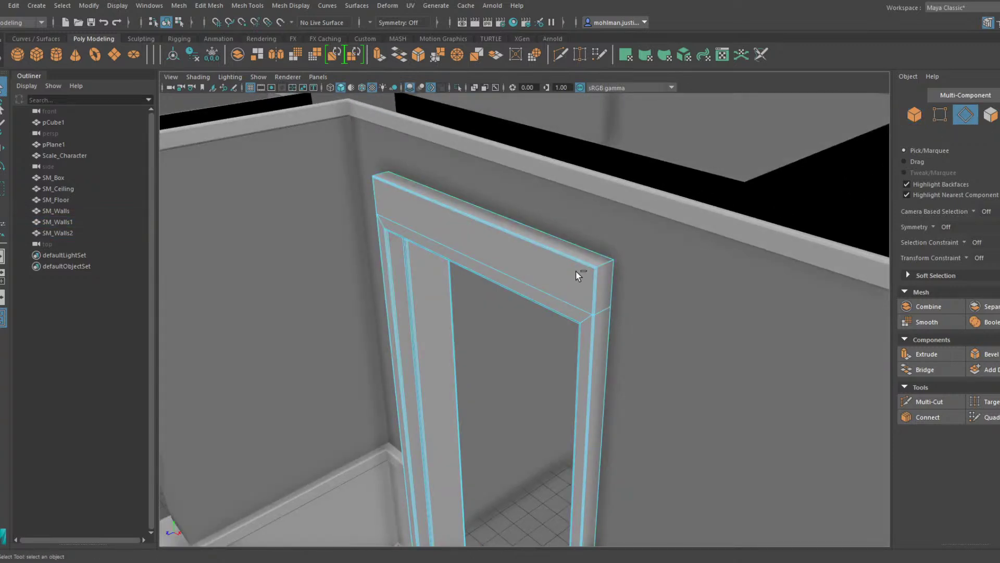
pyautogui.click(987, 354)
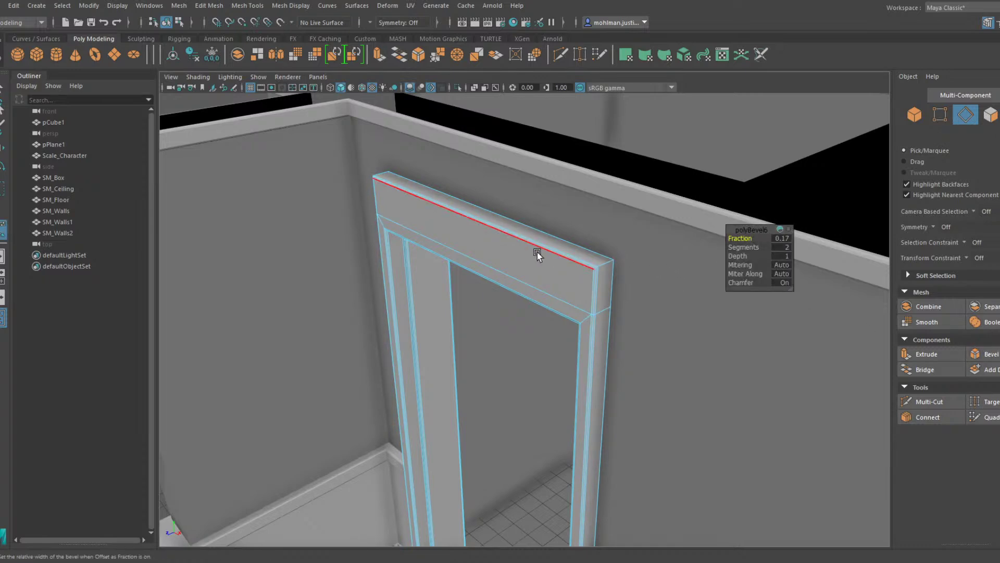
pyautogui.press('F8')
# Try a new polygon cube over the door frame's header and delete it
pyautogui.keyDown('alt'); pyautogui.moveTo(580, 217); pyautogui.dragTo(530, 258); pyautogui.keyUp('alt')
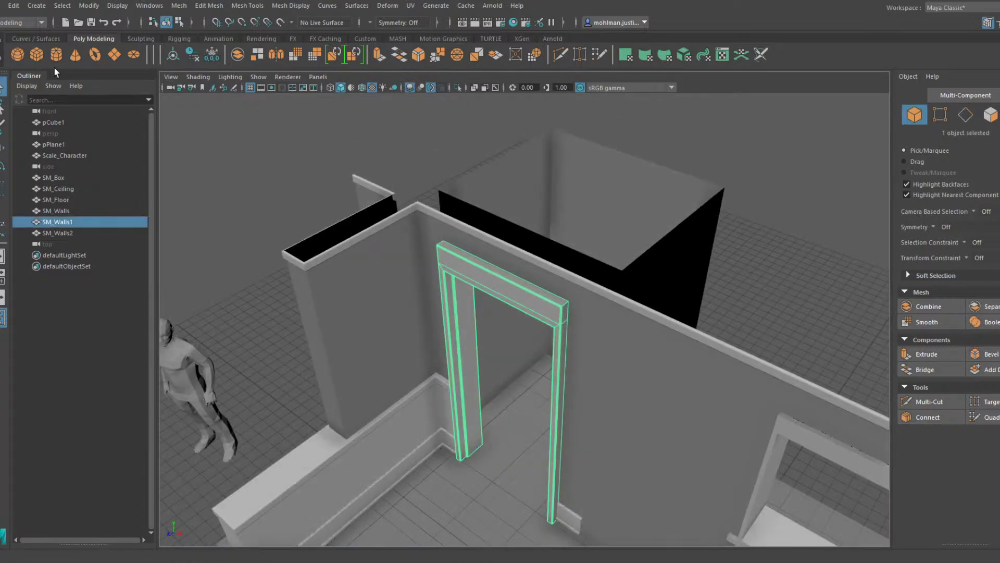
pyautogui.keyDown('alt'); pyautogui.moveTo(292, 209); pyautogui.dragTo(346, 274); pyautogui.keyUp('alt')
pyautogui.keyDown('alt'); pyautogui.moveTo(346, 275); pyautogui.dragTo(324, 199, button='middle'); pyautogui.keyUp('alt')
pyautogui.press('y')
pyautogui.scroll(-5, 327, 307)
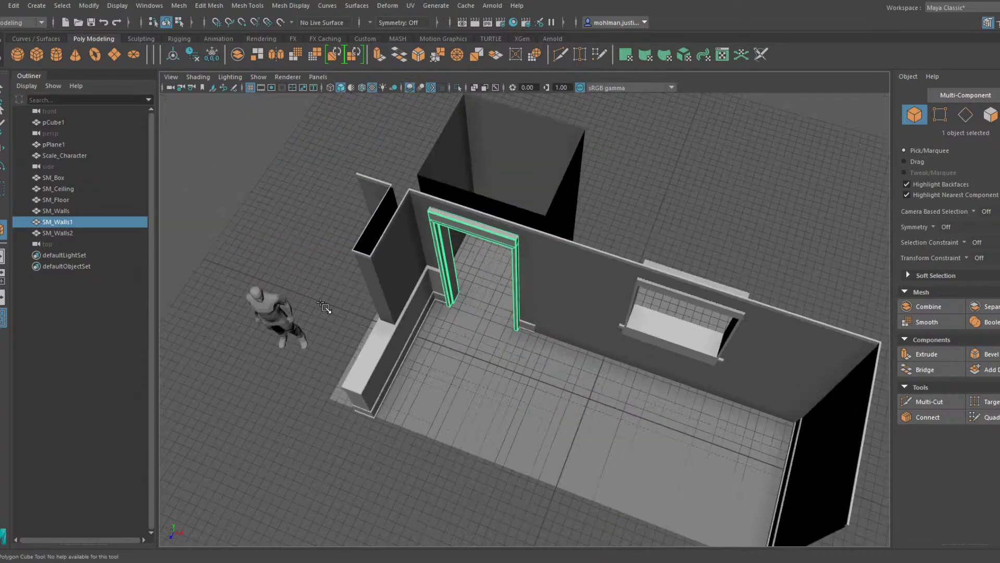
pyautogui.moveTo(326, 306)
pyautogui.keyDown('alt'); pyautogui.mouseDown()
pyautogui.moveTo(396, 382)
pyautogui.moveTo(482, 403)
pyautogui.moveTo(471, 372)
pyautogui.moveTo(477, 289)
pyautogui.moveTo(540, 156)
pyautogui.moveTo(542, 170)
pyautogui.mouseUp(); pyautogui.keyUp('alt')
pyautogui.press('w')
pyautogui.press('f')
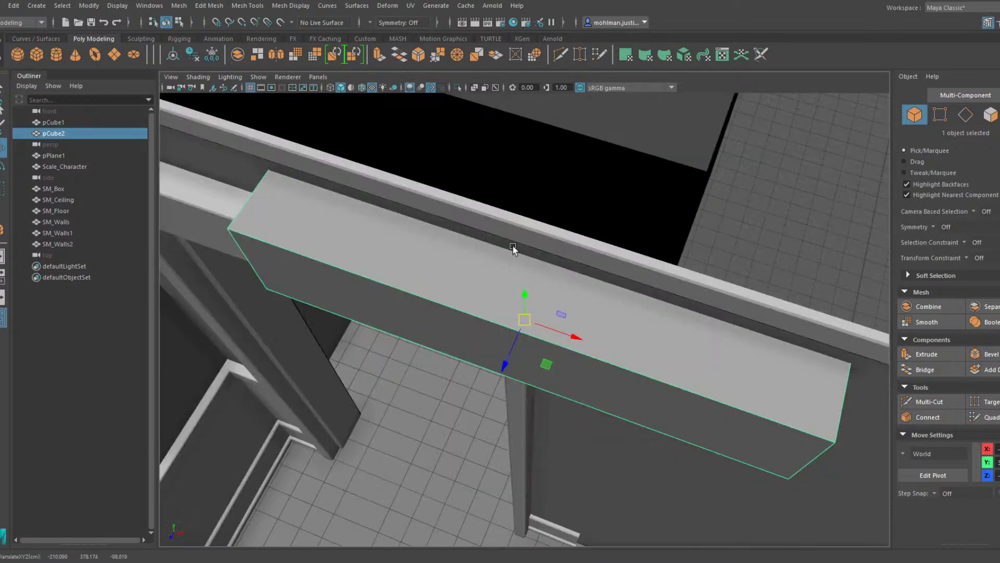
pyautogui.keyDown('alt'); pyautogui.moveTo(511, 250); pyautogui.dragTo(502, 296); pyautogui.keyUp('alt')
pyautogui.press('Delete')
# Duplicate the door frame and delete all faces of the copy except those on top of the header
pyautogui.click(571, 313)
pyautogui.scroll(-4, 502, 296)
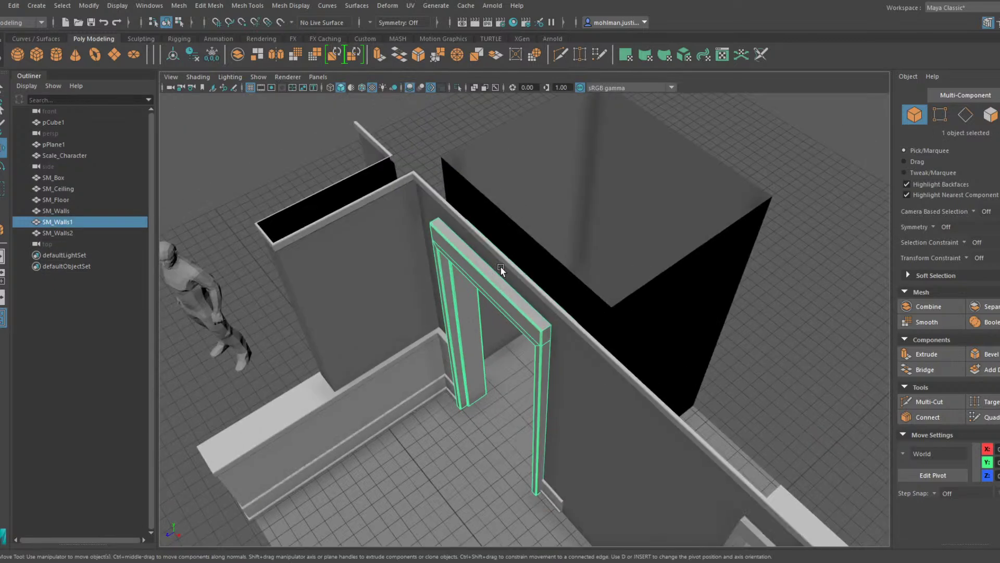
pyautogui.press('w')
pyautogui.hotkey('ctrl', 'd')
pyautogui.press('F11')
pyautogui.click(540, 312)
pyautogui.scroll(3, 540, 308)
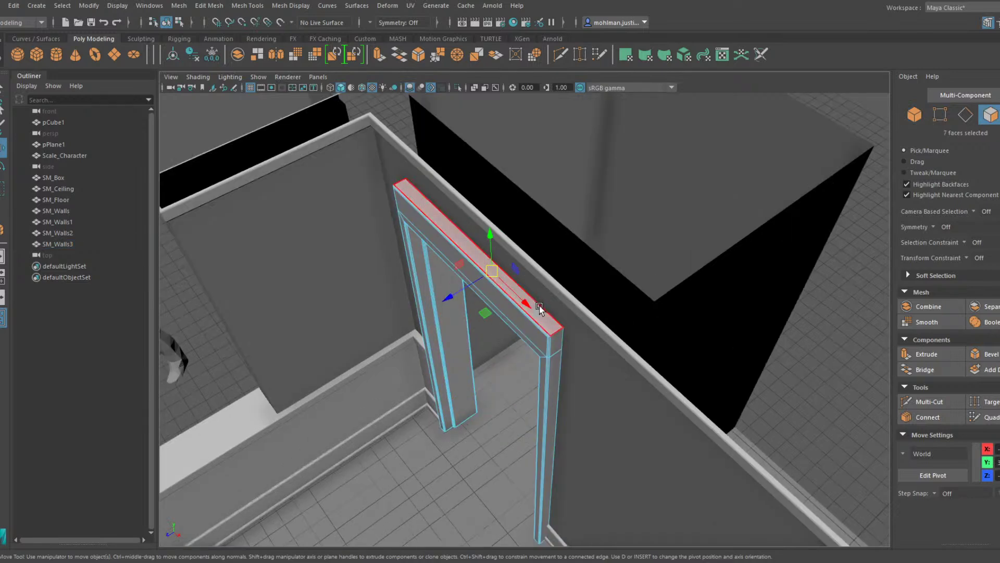
pyautogui.click(555, 320)
pyautogui.scroll(-8, 556, 321)
pyautogui.press('Delete')
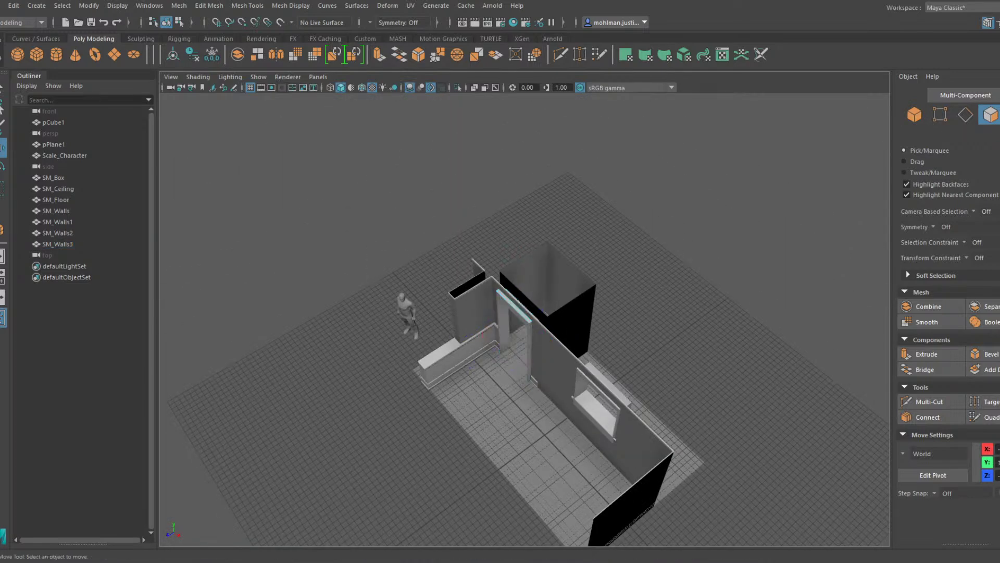
# Extrude the copied header faces upward into a solid cap block and lengthen it slightly past both sides of the door frame
pyautogui.keyDown('alt'); pyautogui.moveTo(609, 292); pyautogui.dragTo(760, 195, button='right'); pyautogui.keyUp('alt')
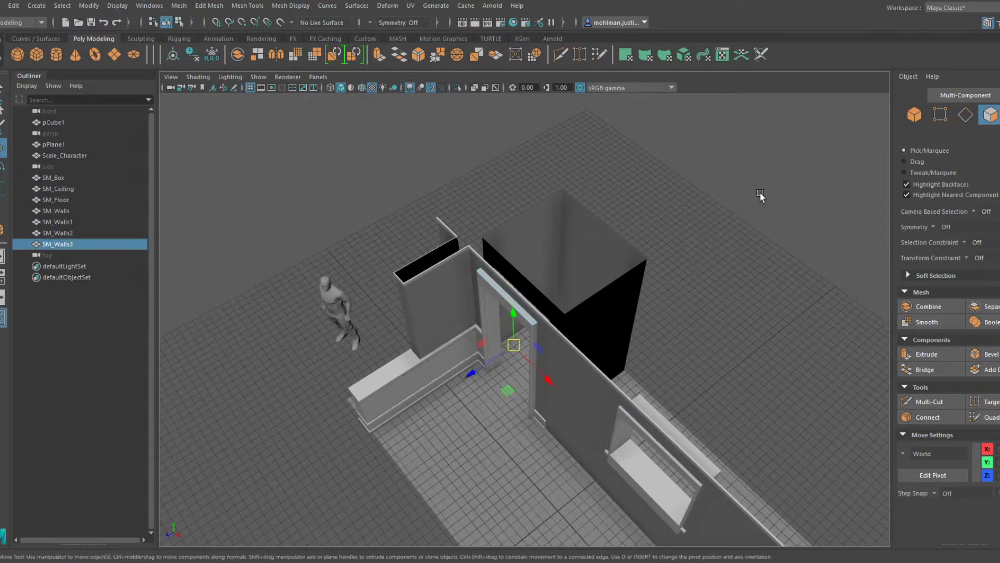
pyautogui.keyDown('alt'); pyautogui.moveTo(760, 196); pyautogui.dragTo(566, 249); pyautogui.keyUp('alt')
pyautogui.scroll(5, 579, 328)
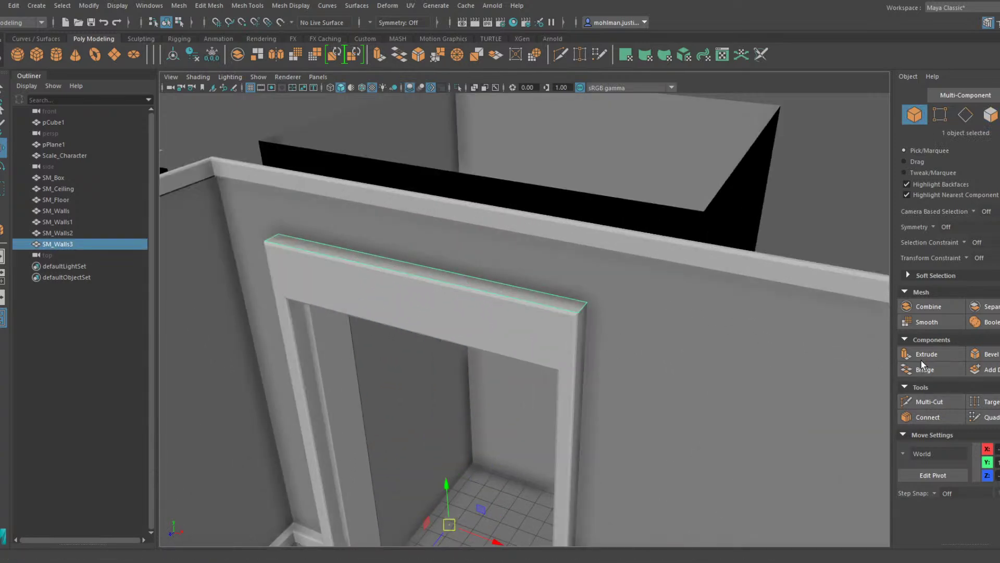
pyautogui.press('F11')
pyautogui.click(923, 355)
pyautogui.moveTo(408, 257); pyautogui.dragTo(408, 221)
pyautogui.press('q')
pyautogui.press('F8')
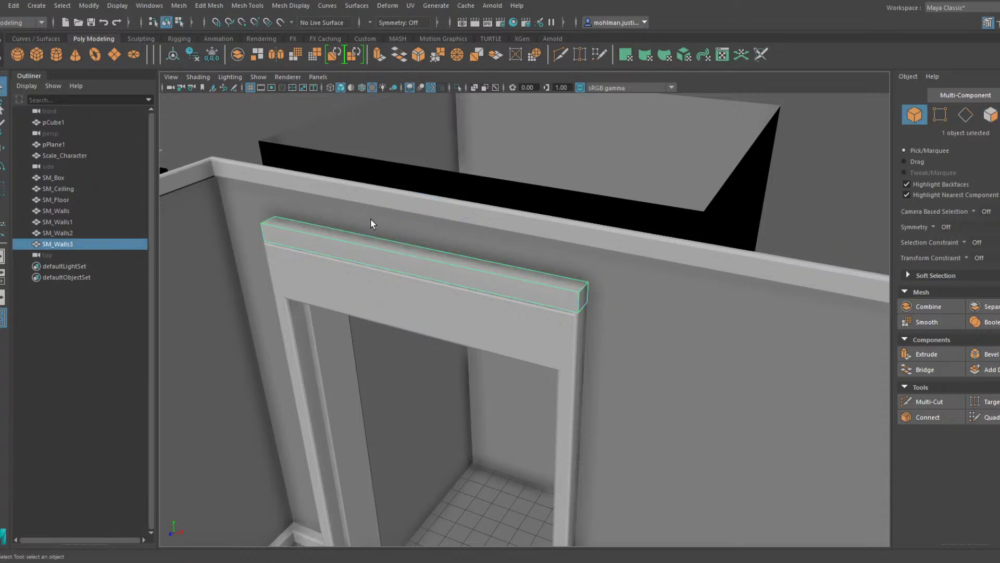
pyautogui.press('r')
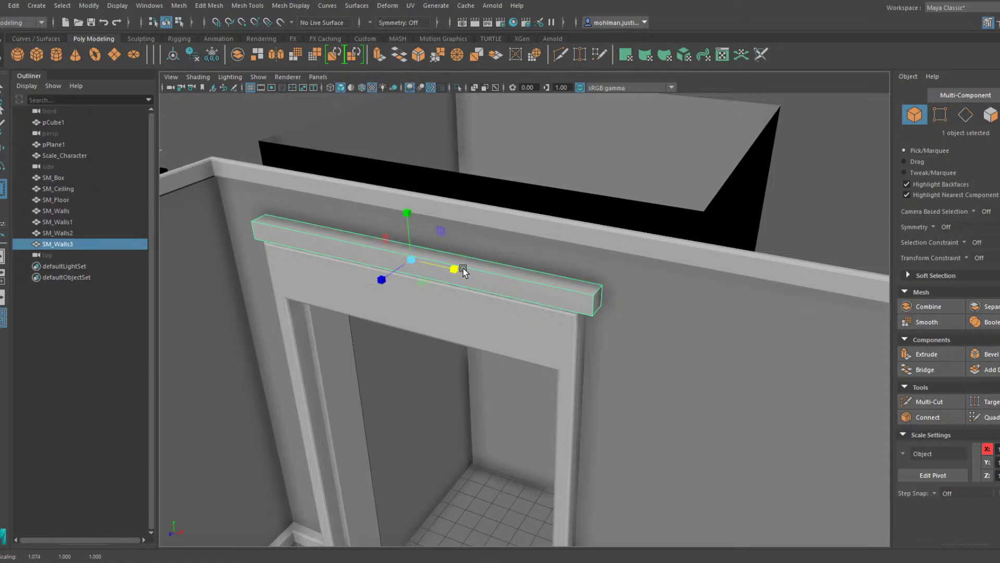
# Try a bevel on the header cap with a fraction of 0.1 and 2 segments, check its end profile, and undo it
pyautogui.click(982, 354)
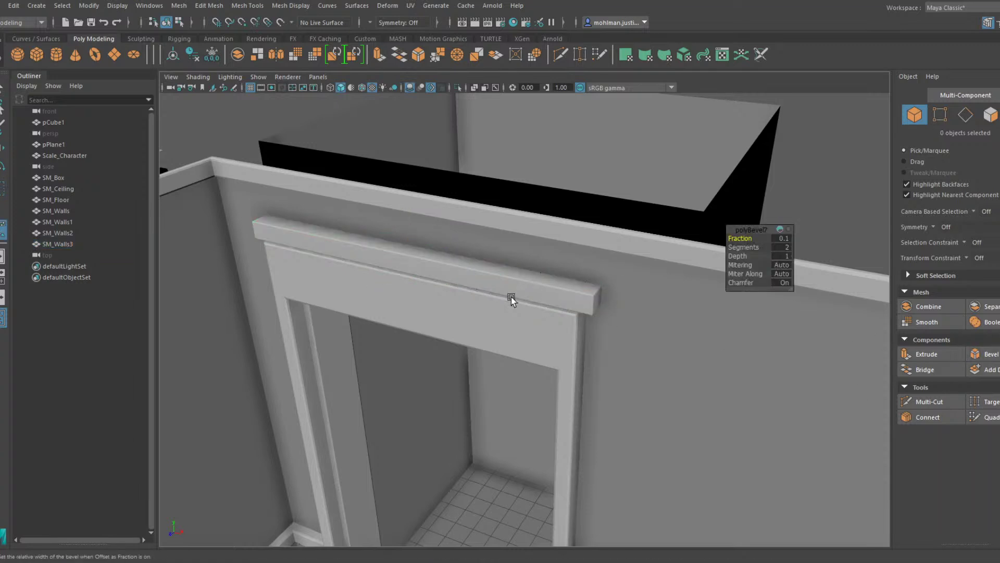
pyautogui.moveTo(511, 297)
pyautogui.keyDown('alt'); pyautogui.mouseDown()
pyautogui.moveTo(513, 259)
pyautogui.moveTo(502, 256)
pyautogui.moveTo(507, 295)
pyautogui.mouseUp(); pyautogui.keyUp('alt')
pyautogui.click(510, 284)
pyautogui.keyDown('alt'); pyautogui.moveTo(507, 295); pyautogui.dragTo(574, 282, button='right'); pyautogui.keyUp('alt')
pyautogui.keyDown('alt'); pyautogui.moveTo(574, 282); pyautogui.dragTo(550, 264); pyautogui.keyUp('alt')
pyautogui.moveTo(494, 252); pyautogui.dragTo(489, 251, button='right')
pyautogui.keyDown('alt'); pyautogui.moveTo(489, 251); pyautogui.dragTo(532, 252); pyautogui.keyUp('alt')
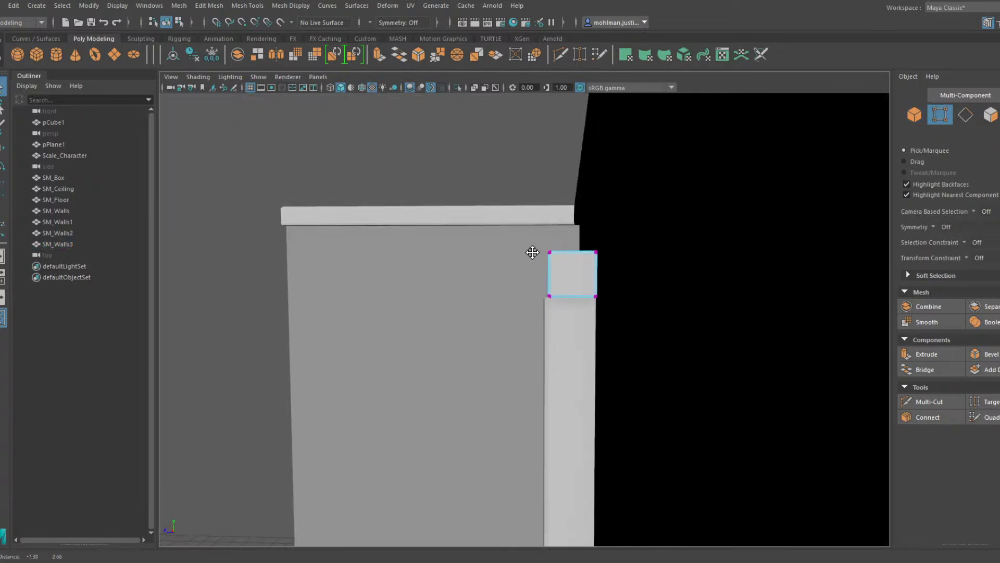
pyautogui.keyDown('alt'); pyautogui.moveTo(532, 252); pyautogui.dragTo(548, 263, button='right'); pyautogui.keyUp('alt')
pyautogui.keyDown('alt'); pyautogui.moveTo(548, 263); pyautogui.dragTo(607, 255); pyautogui.keyUp('alt')
pyautogui.hotkey('ctrl', 'z')
pyautogui.hotkey('ctrl', 'z')
pyautogui.hotkey('ctrl', 'z')
pyautogui.hotkey('ctrl', 'z')
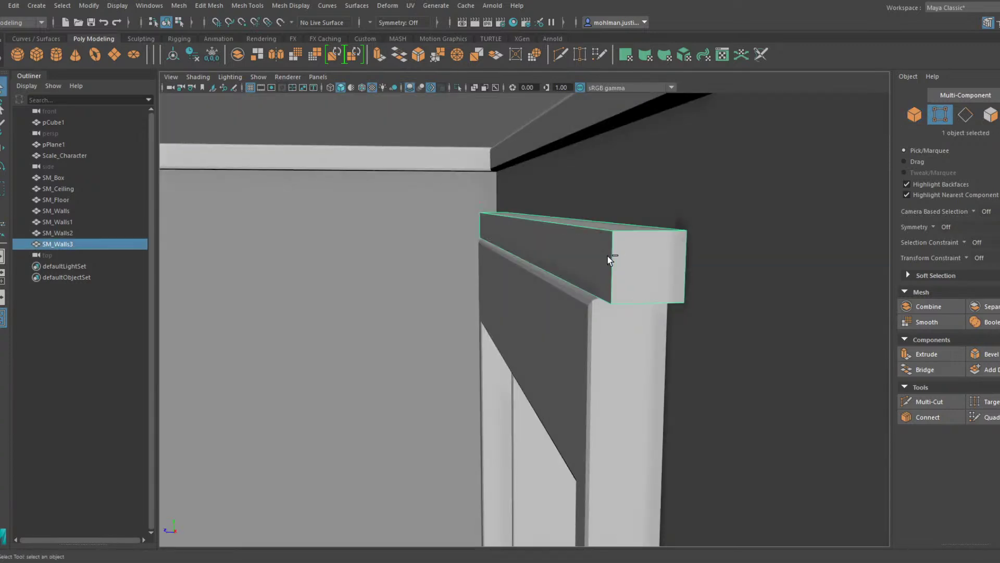
# Bevel the whole header cap with a fraction of 0.22 and 2 segments
pyautogui.hotkey('ctrl', 'b')
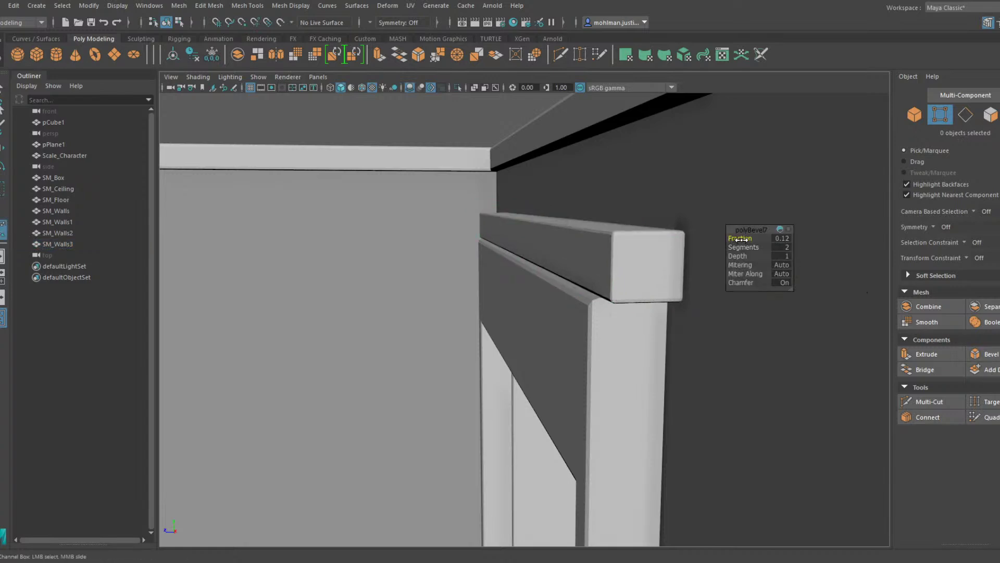
pyautogui.moveTo(744, 240); pyautogui.dragTo(750, 240)
pyautogui.keyDown('alt'); pyautogui.moveTo(611, 253); pyautogui.dragTo(590, 247); pyautogui.keyUp('alt')
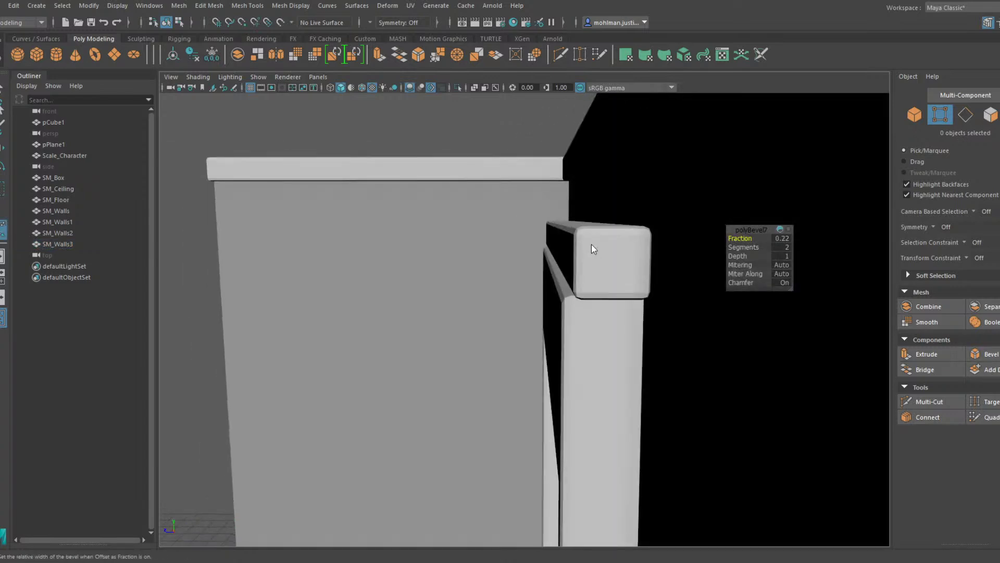
# Move the cap's front vertices outward from the wall so it overhangs the door frame, and return to object mode
pyautogui.click(589, 240)
pyautogui.click(527, 218)
pyautogui.keyDown('alt'); pyautogui.moveTo(527, 218); pyautogui.dragTo(546, 220); pyautogui.keyUp('alt')
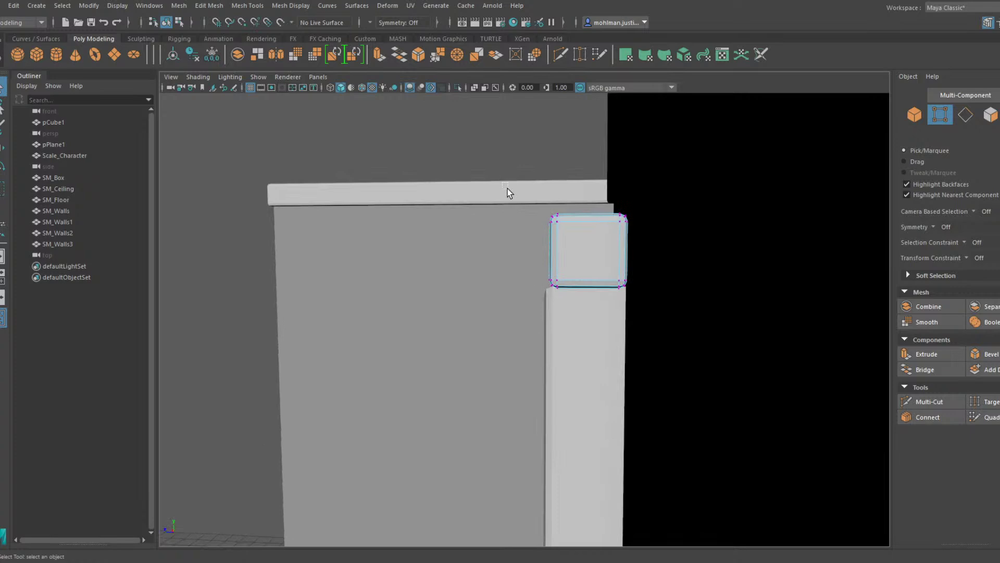
pyautogui.keyDown('alt'); pyautogui.moveTo(574, 320); pyautogui.dragTo(557, 299); pyautogui.keyUp('alt')
pyautogui.press('w')
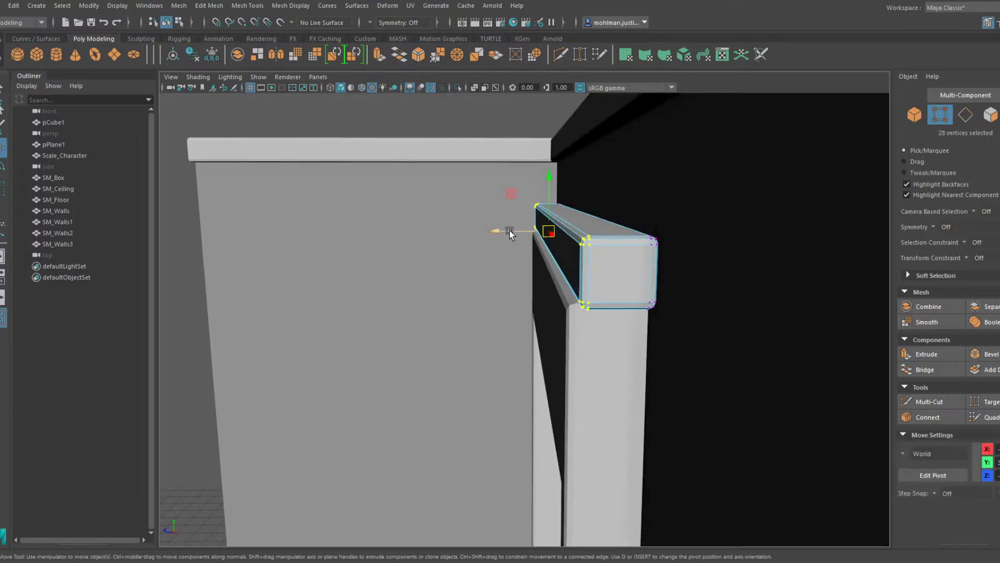
pyautogui.moveTo(510, 230); pyautogui.dragTo(490, 232)
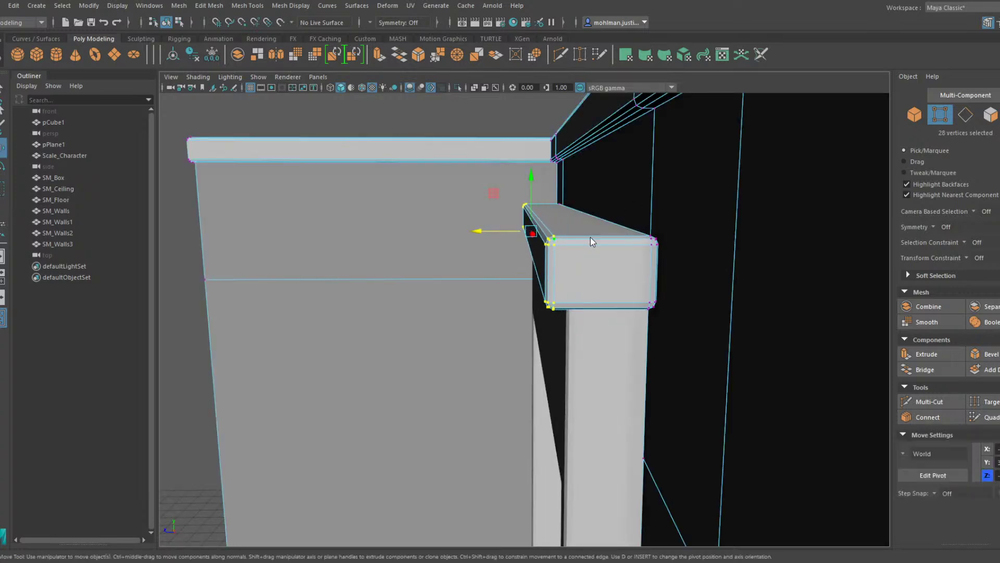
pyautogui.moveTo(591, 238); pyautogui.dragTo(637, 221, button='right')
pyautogui.scroll(-5, 637, 221)
pyautogui.click(578, 175)
pyautogui.moveTo(518, 195); pyautogui.dragTo(490, 196, button='right')
pyautogui.moveTo(558, 167); pyautogui.dragTo(581, 152, button='right')
pyautogui.click(573, 157)
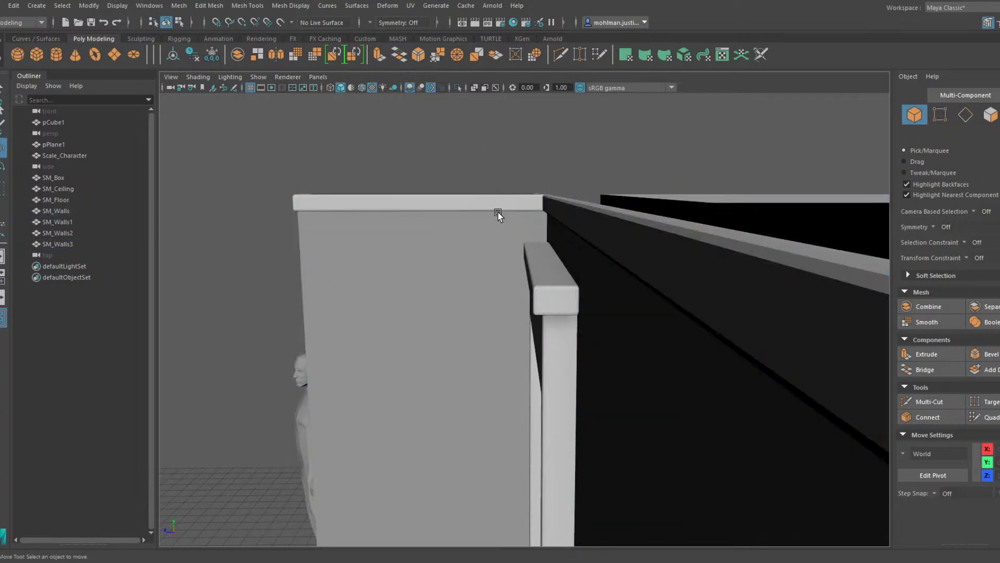
# Duplicate the door header cap and move the copy along the wall towards the window frame
pyautogui.keyDown('alt'); pyautogui.moveTo(498, 214); pyautogui.dragTo(565, 286); pyautogui.keyUp('alt')
pyautogui.scroll(-4, 570, 266)
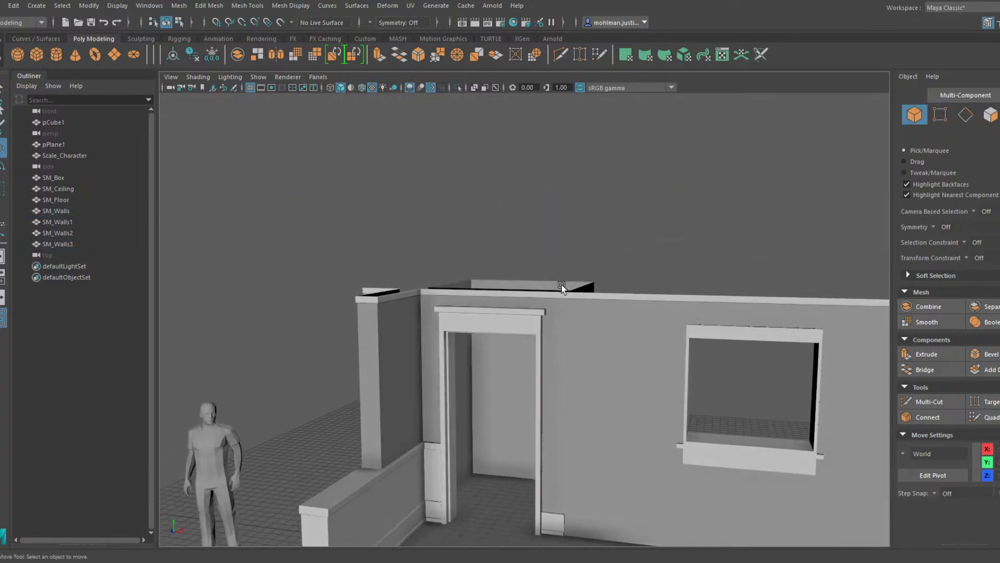
pyautogui.scroll(5, 545, 302)
pyautogui.keyDown('alt'); pyautogui.moveTo(605, 333); pyautogui.dragTo(650, 237, button='middle'); pyautogui.keyUp('alt')
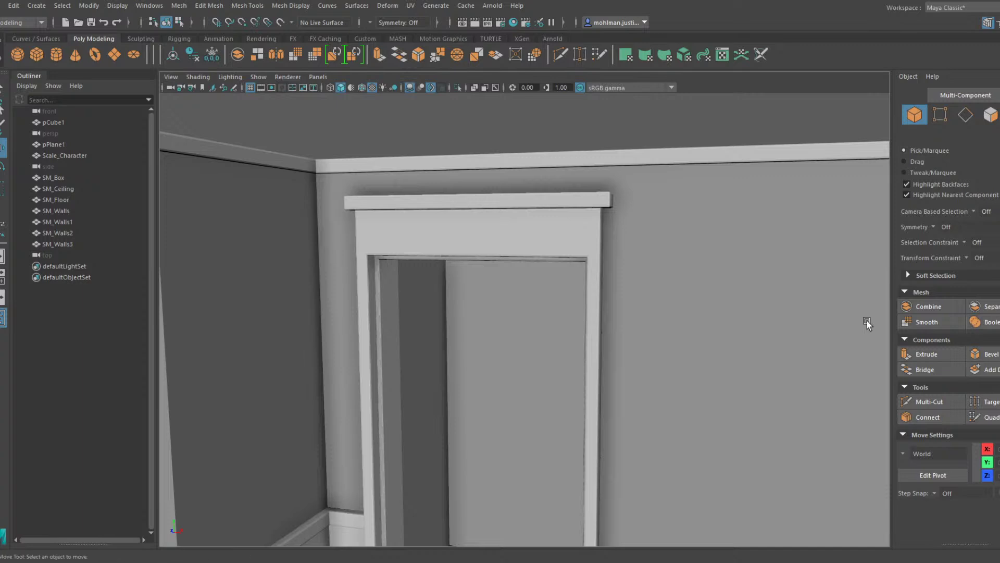
pyautogui.scroll(-5, 690, 339)
pyautogui.keyDown('alt'); pyautogui.moveTo(688, 340); pyautogui.dragTo(601, 342, button='middle'); pyautogui.keyUp('alt')
pyautogui.click(460, 260)
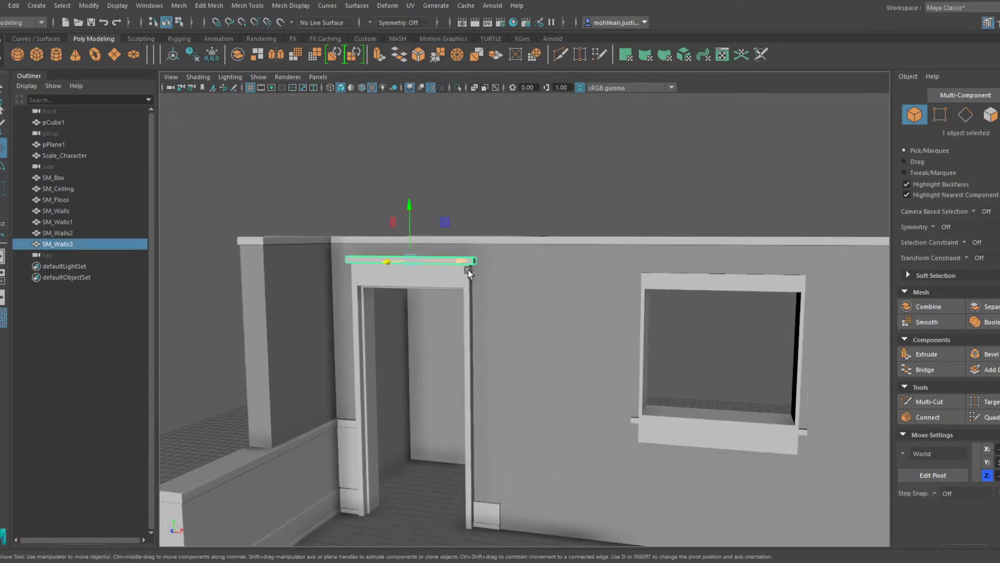
pyautogui.hotkey('ctrl', 'd')
pyautogui.moveTo(474, 280); pyautogui.dragTo(654, 328, button='middle')
# Try to bevel the whole window frame and undo it
pyautogui.scroll(5, 655, 328)
pyautogui.keyDown('alt'); pyautogui.moveTo(655, 328); pyautogui.dragTo(639, 430); pyautogui.keyUp('alt')
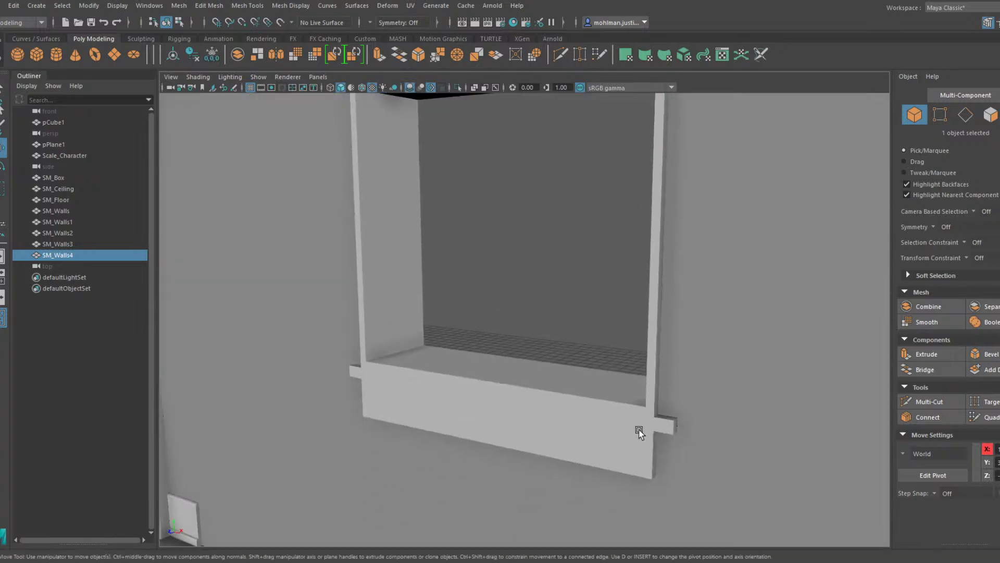
pyautogui.click(636, 431)
pyautogui.hotkey('ctrl', 'b')
pyautogui.keyDown('alt'); pyautogui.moveTo(633, 394); pyautogui.dragTo(628, 379, button='middle'); pyautogui.keyUp('alt')
pyautogui.scroll(4, 627, 380)
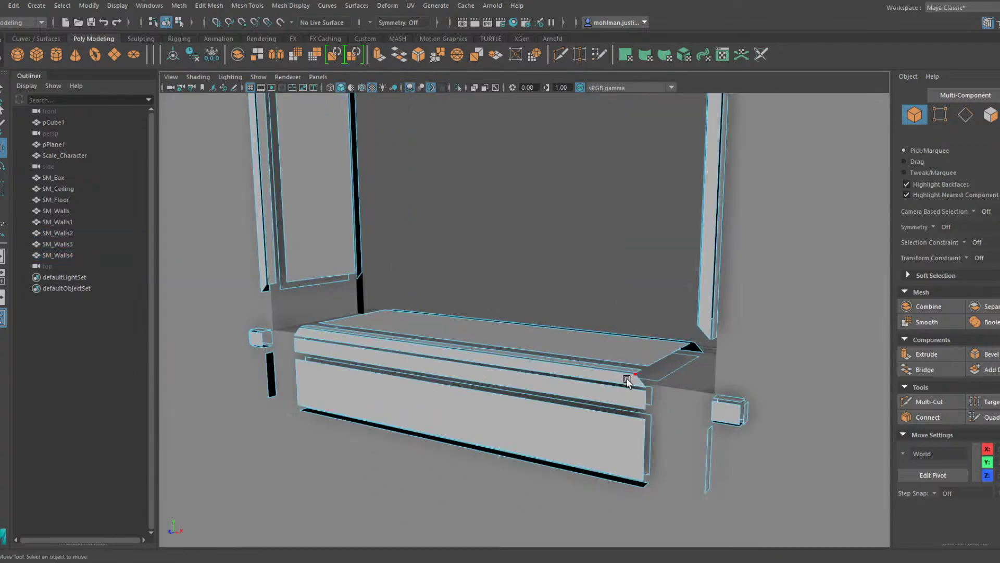
pyautogui.hotkey('ctrl', 'z')
# Delete the stubs protruding from both ends of the window sill and merge the frame's vertices with a 0.01 distance threshold
pyautogui.press('F11')
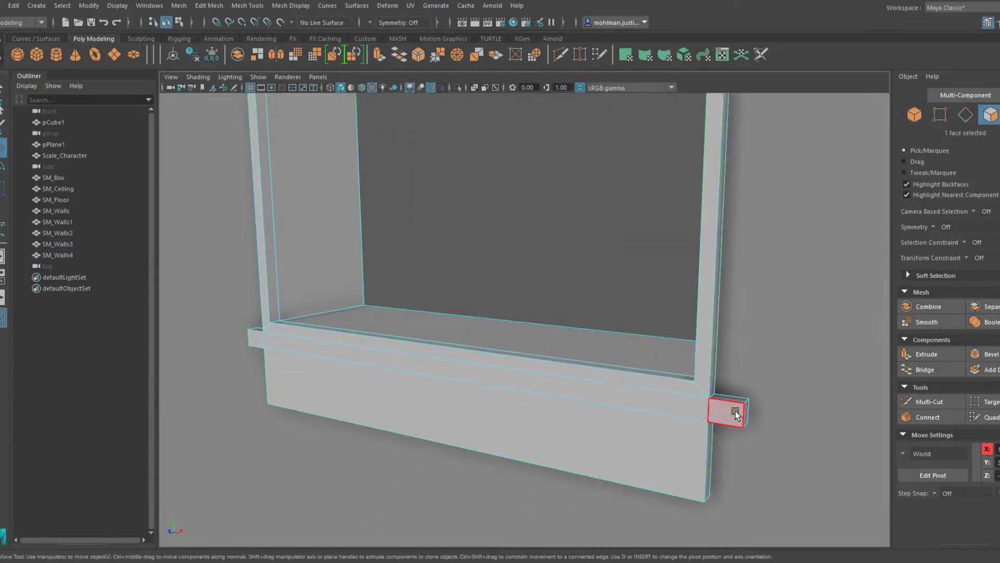
pyautogui.click(735, 413)
pyautogui.keyDown('alt'); pyautogui.moveTo(730, 412); pyautogui.dragTo(514, 358); pyautogui.keyUp('alt')
pyautogui.click(458, 361)
pyautogui.press('F8')
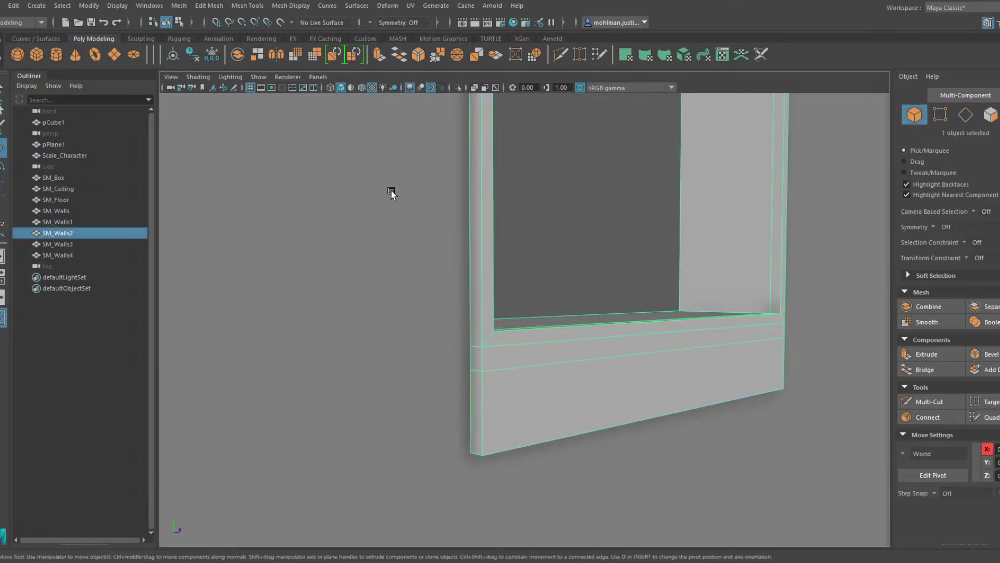
pyautogui.click(240, 120)
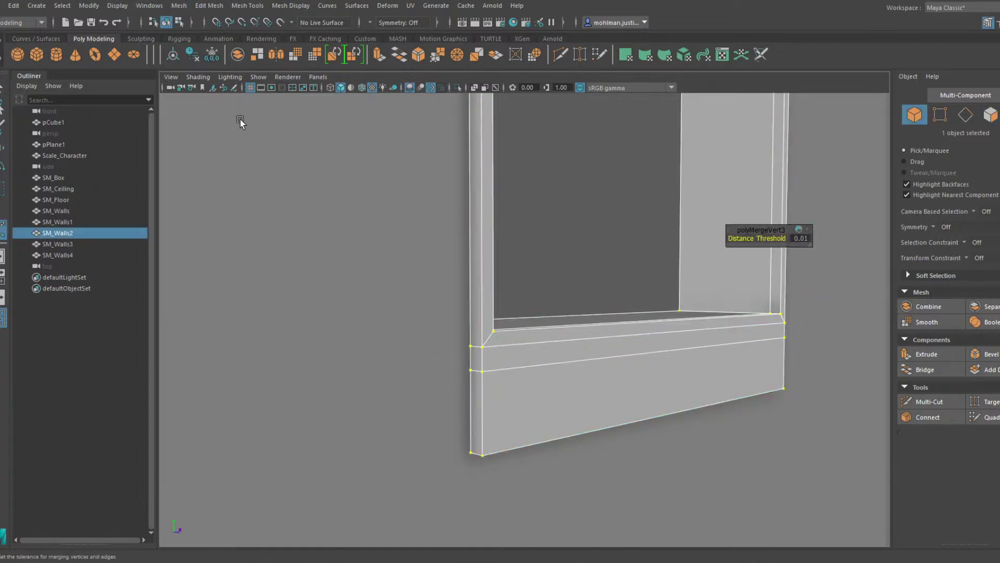
# Select the SM_Walls mesh on the wall beside the doorway
pyautogui.scroll(-3, 515, 170)
pyautogui.click(519, 169)
pyautogui.scroll(-4, 531, 167)
pyautogui.scroll(-4, 521, 167)
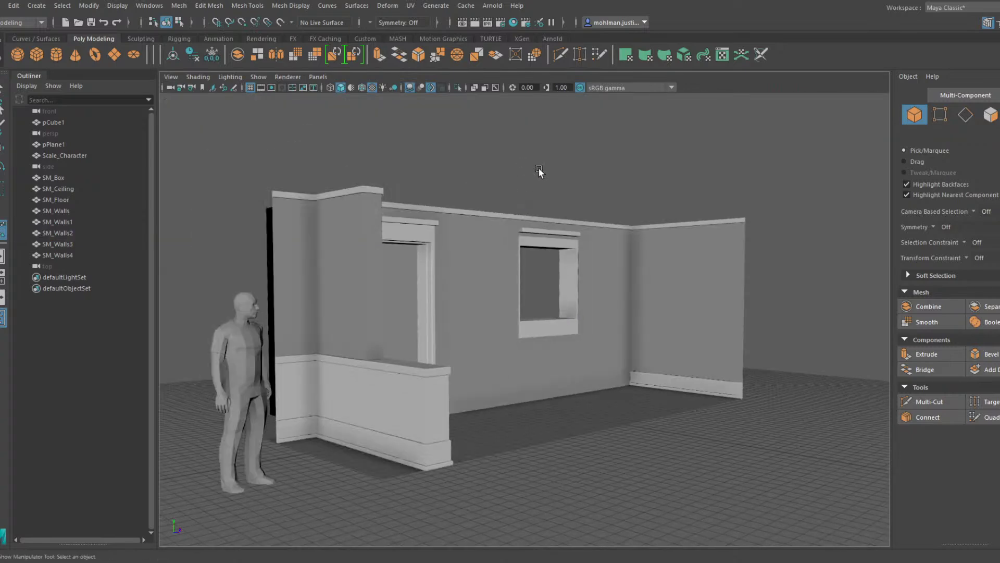
pyautogui.keyDown('alt'); pyautogui.moveTo(539, 168); pyautogui.dragTo(352, 212); pyautogui.keyUp('alt')
pyautogui.scroll(5, 386, 220)
pyautogui.keyDown('alt'); pyautogui.moveTo(353, 212); pyautogui.dragTo(534, 269, button='middle'); pyautogui.keyUp('alt')
pyautogui.keyDown('alt'); pyautogui.moveTo(534, 269); pyautogui.dragTo(521, 237); pyautogui.keyUp('alt')
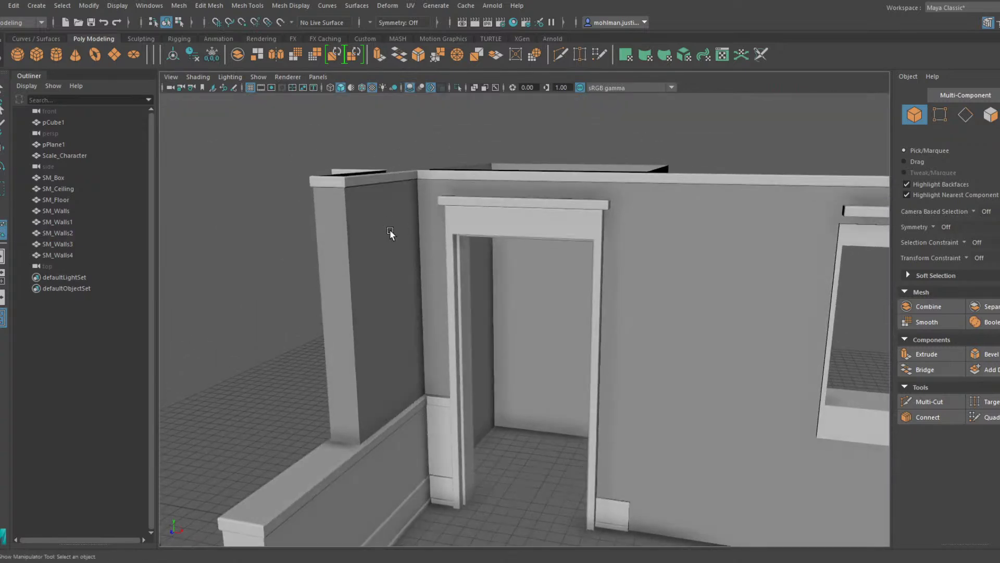
pyautogui.keyDown('alt'); pyautogui.moveTo(391, 231); pyautogui.dragTo(466, 200, button='middle'); pyautogui.keyUp('alt')
pyautogui.scroll(4, 465, 200)
pyautogui.click(466, 197)
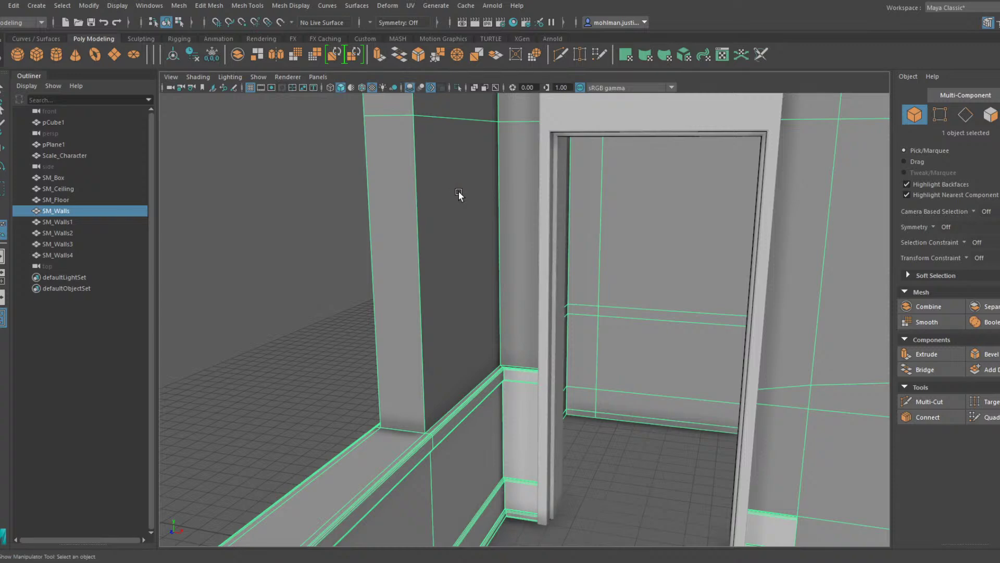
# Select the vertical corner edge loops of SM_Walls beside the doorway and at the far room corner
pyautogui.moveTo(450, 186); pyautogui.dragTo(453, 161, button='right')
pyautogui.doubleClick(490, 214)
pyautogui.keyDown('alt'); pyautogui.moveTo(490, 214); pyautogui.dragTo(443, 286); pyautogui.keyUp('alt')
pyautogui.keyDown('alt'); pyautogui.moveTo(443, 286); pyautogui.dragTo(468, 215, button='middle'); pyautogui.keyUp('alt')
pyautogui.keyDown('alt'); pyautogui.moveTo(468, 214); pyautogui.dragTo(521, 253); pyautogui.keyUp('alt')
pyautogui.keyDown('shift'); pyautogui.doubleClick(515, 174); pyautogui.keyUp('shift')
pyautogui.scroll(-6, 536, 198)
pyautogui.keyDown('alt'); pyautogui.moveTo(541, 202); pyautogui.dragTo(438, 261, button='middle'); pyautogui.keyUp('alt')
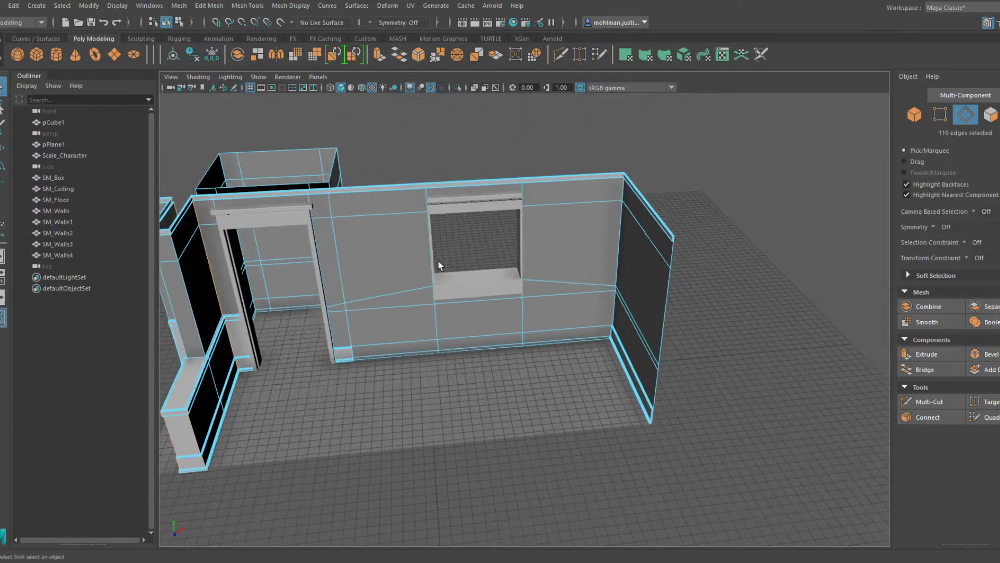
pyautogui.scroll(5, 580, 229)
pyautogui.keyDown('alt'); pyautogui.moveTo(438, 261); pyautogui.dragTo(612, 249); pyautogui.keyUp('alt')
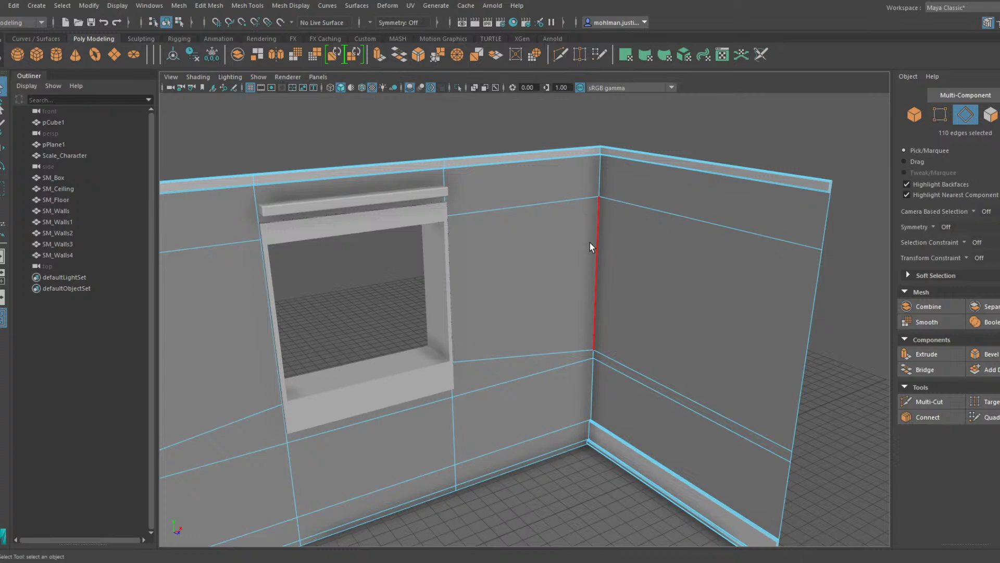
pyautogui.keyDown('alt'); pyautogui.moveTo(599, 254); pyautogui.dragTo(589, 335); pyautogui.keyUp('alt')
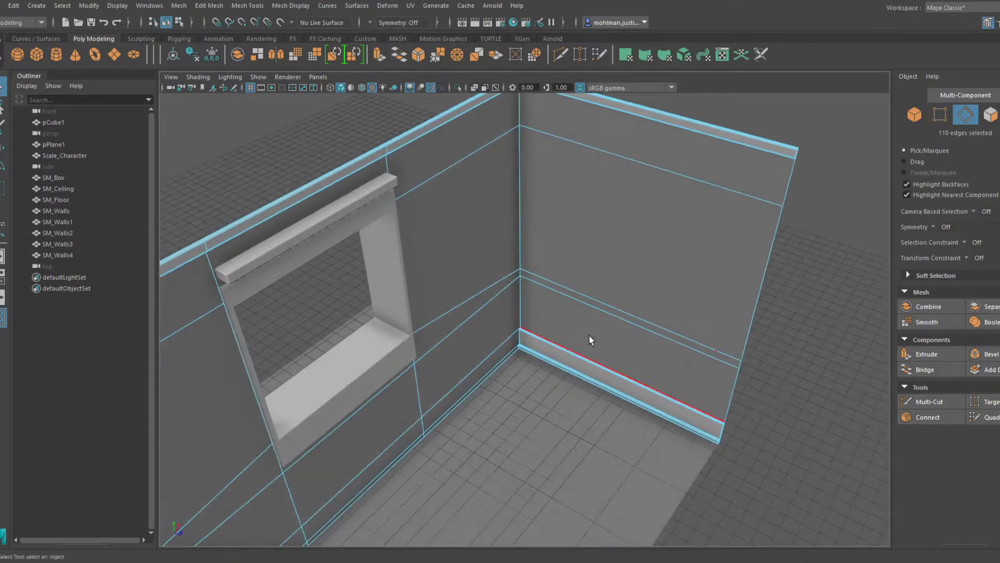
pyautogui.scroll(5, 526, 336)
pyautogui.scroll(-2, 527, 336)
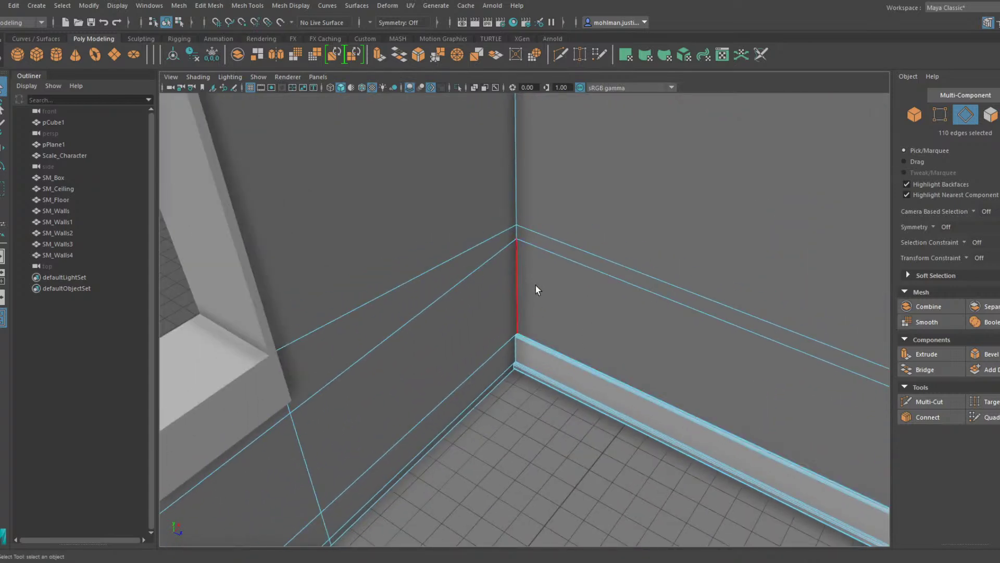
pyautogui.keyDown('shift'); pyautogui.doubleClick(519, 255); pyautogui.keyUp('shift')
pyautogui.scroll(-2, 565, 264)
pyautogui.moveTo(567, 265)
pyautogui.keyDown('alt'); pyautogui.mouseDown()
pyautogui.moveTo(547, 219)
pyautogui.moveTo(563, 284)
pyautogui.mouseUp(); pyautogui.keyUp('alt')
pyautogui.click(534, 333)
pyautogui.moveTo(531, 336); pyautogui.dragTo(528, 366, button='right')
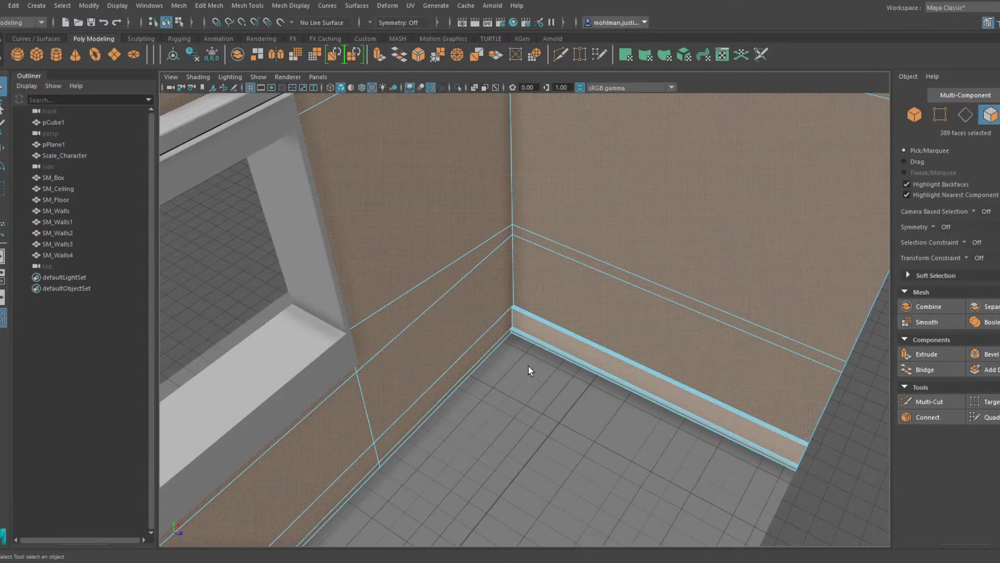
pyautogui.moveTo(528, 366); pyautogui.dragTo(365, 240)
pyautogui.keyDown('ctrl'); pyautogui.click(526, 264); pyautogui.keyUp('ctrl')
pyautogui.scroll(-6, 358, 240)
pyautogui.keyDown('alt'); pyautogui.moveTo(359, 241); pyautogui.dragTo(565, 280, button='middle'); pyautogui.keyUp('alt')
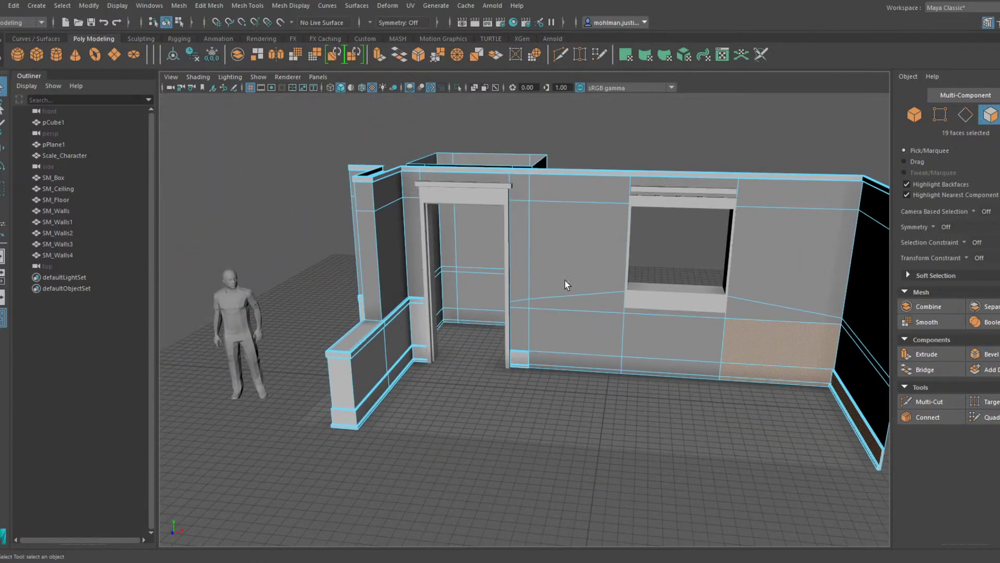
# Select the vertical edge loops at the outer wall corner above the half wall and at the inner corner beside the doorway
pyautogui.keyDown('alt'); pyautogui.moveTo(565, 281); pyautogui.dragTo(683, 250); pyautogui.keyUp('alt')
pyautogui.scroll(4, 608, 216)
pyautogui.moveTo(607, 216); pyautogui.dragTo(612, 179, button='right')
pyautogui.keyDown('shift'); pyautogui.click(614, 217); pyautogui.keyUp('shift')
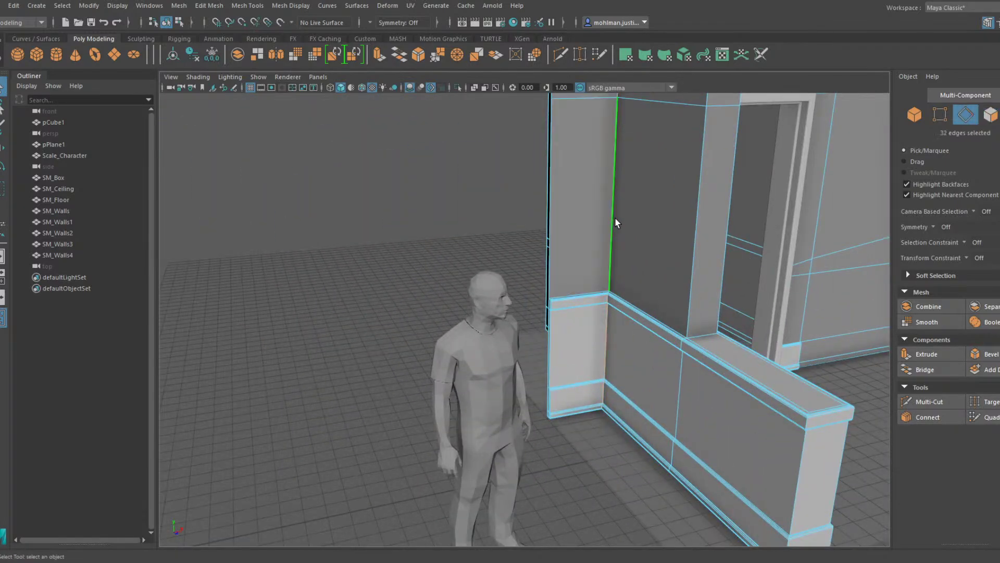
pyautogui.keyDown('alt'); pyautogui.moveTo(615, 218); pyautogui.dragTo(667, 300); pyautogui.keyUp('alt')
pyautogui.keyDown('shift'); pyautogui.doubleClick(682, 289); pyautogui.keyUp('shift')
pyautogui.keyDown('alt'); pyautogui.moveTo(566, 416); pyautogui.dragTo(602, 258, button='middle'); pyautogui.keyUp('alt')
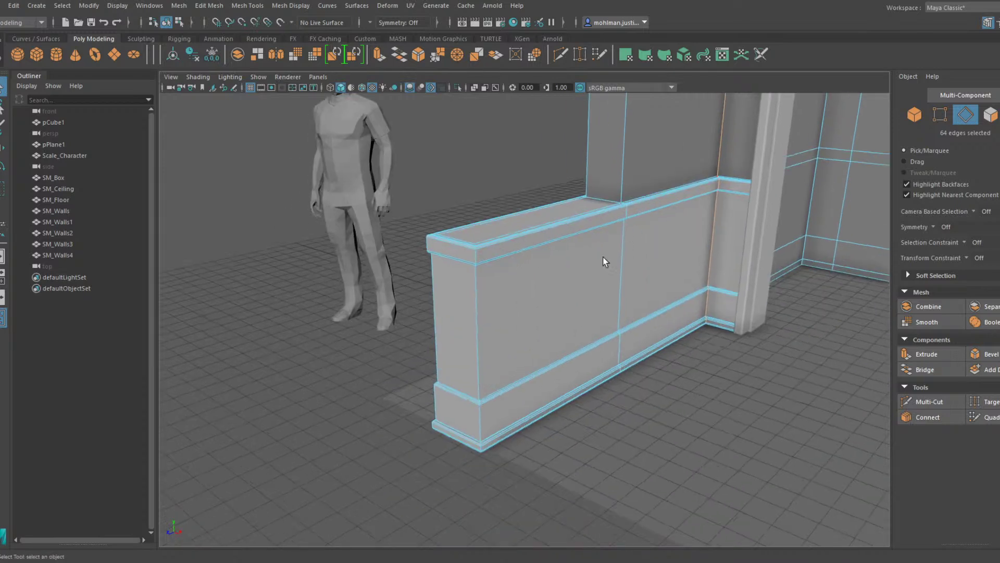
pyautogui.keyDown('alt'); pyautogui.moveTo(602, 258); pyautogui.dragTo(623, 255); pyautogui.keyUp('alt')
pyautogui.keyDown('alt'); pyautogui.moveTo(727, 187); pyautogui.dragTo(554, 301, button='middle'); pyautogui.keyUp('alt')
pyautogui.scroll(5, 554, 301)
pyautogui.scroll(3, 554, 301)
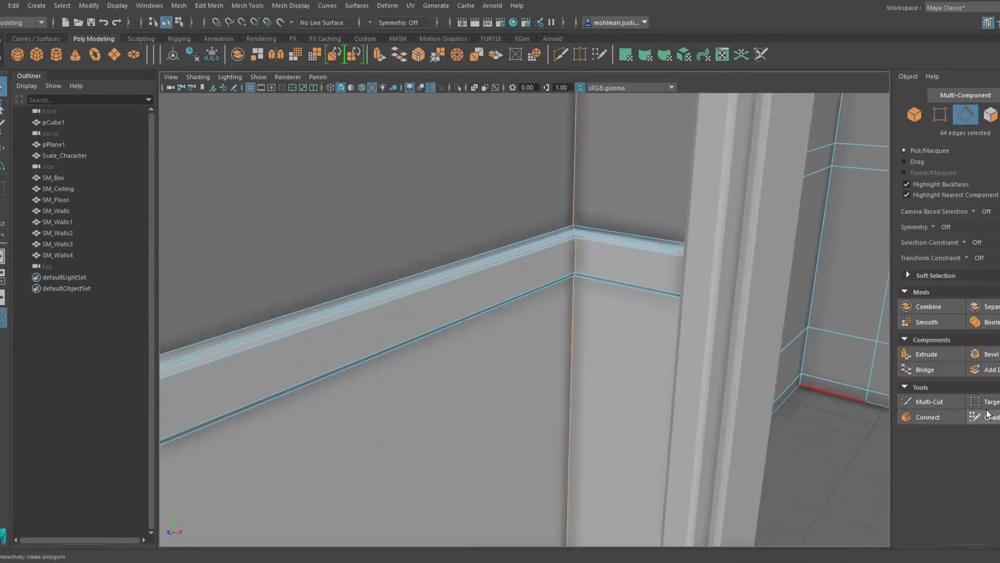
# Bevel the selected wall corner edges with a fraction of 0.84 and two segments
pyautogui.click(993, 354)
pyautogui.keyDown('alt'); pyautogui.moveTo(665, 234); pyautogui.dragTo(595, 322, button='middle'); pyautogui.keyUp('alt')
pyautogui.keyDown('alt'); pyautogui.moveTo(595, 326); pyautogui.dragTo(701, 264); pyautogui.keyUp('alt')
pyautogui.moveTo(740, 237); pyautogui.dragTo(785, 237, button='middle')
pyautogui.scroll(-10, 529, 285)
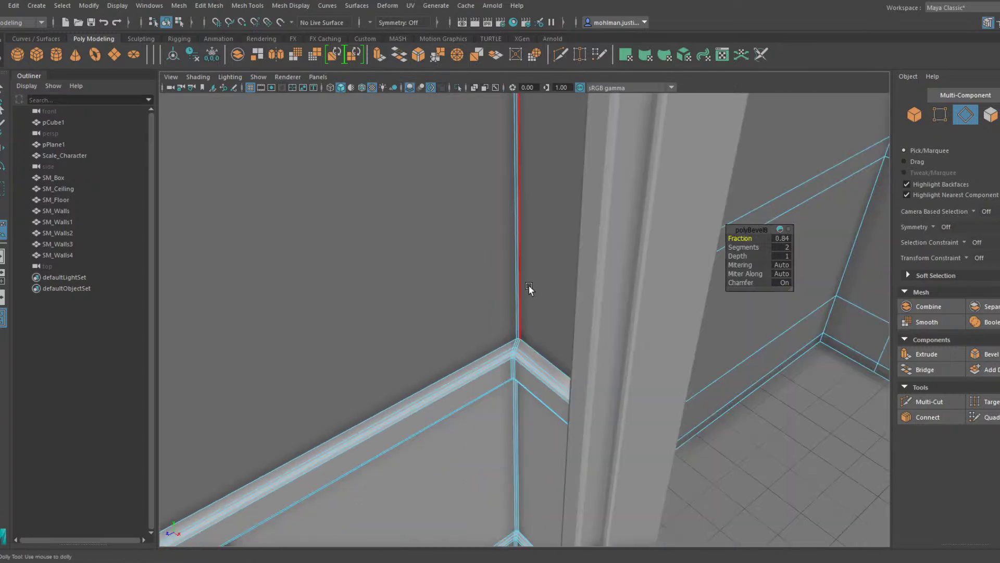
# Try to bevel the vertical edge loops at the half wall's free end with a fraction of 0.1
pyautogui.keyDown('alt'); pyautogui.moveTo(503, 296); pyautogui.dragTo(583, 238); pyautogui.keyUp('alt')
pyautogui.scroll(3, 527, 296)
pyautogui.scroll(5, 527, 296)
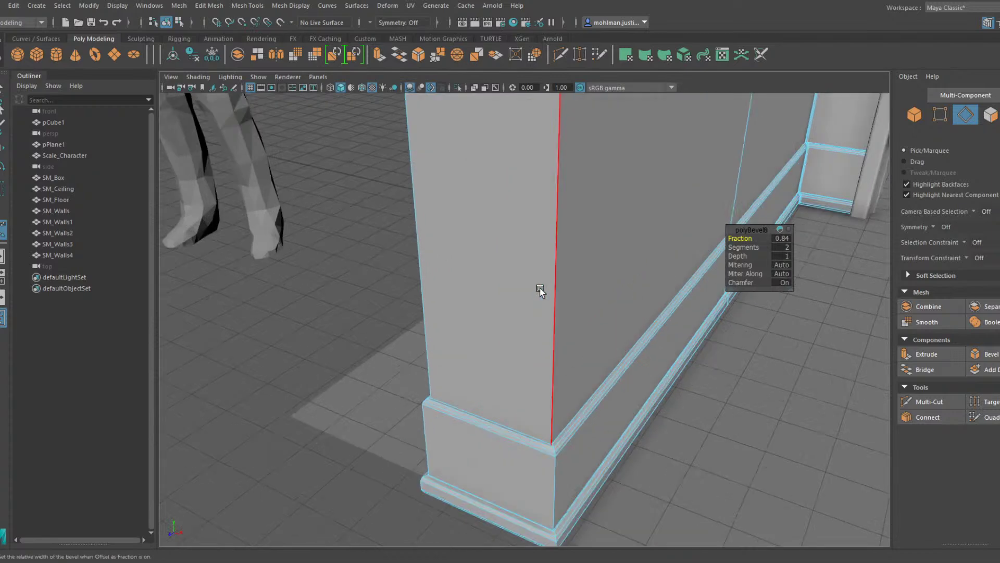
pyautogui.doubleClick(548, 274)
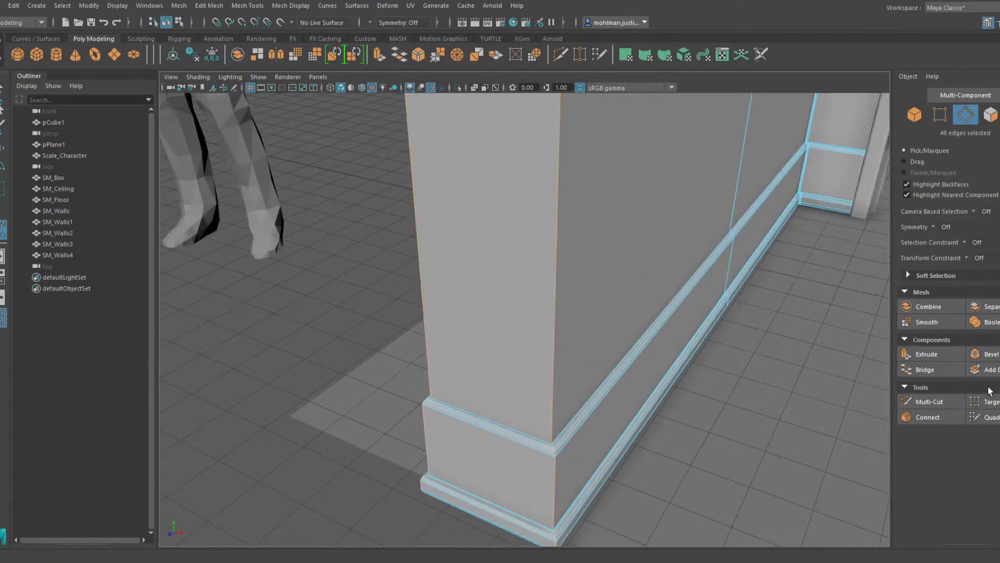
pyautogui.click(983, 354)
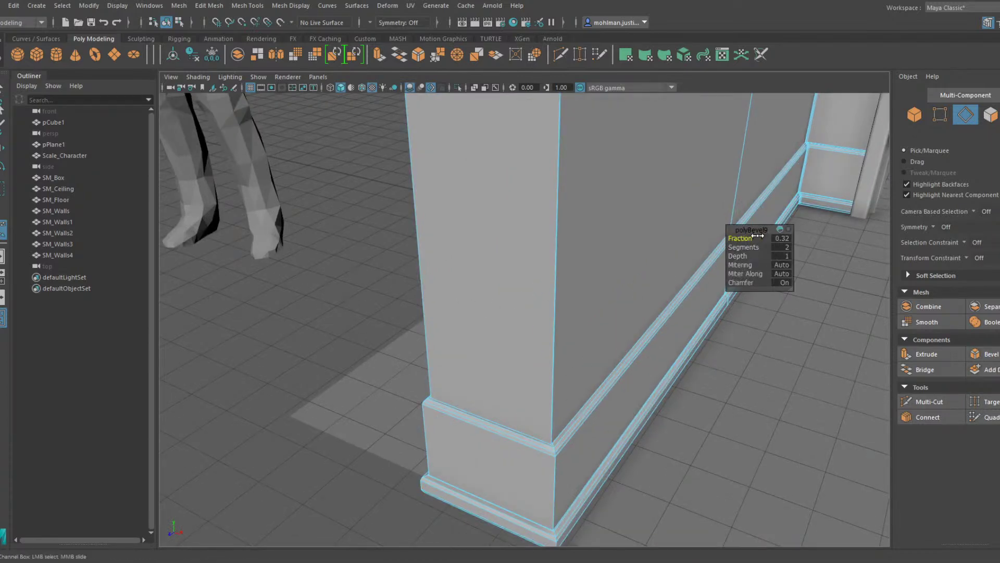
pyautogui.keyDown('alt'); pyautogui.moveTo(603, 247); pyautogui.dragTo(599, 263); pyautogui.keyUp('alt')
pyautogui.keyDown('alt'); pyautogui.moveTo(525, 328); pyautogui.dragTo(539, 274, button='middle'); pyautogui.keyUp('alt')
pyautogui.scroll(3, 540, 276)
# Try to bevel the half wall's vertical end corner edge again, with a fraction of 1
pyautogui.doubleClick(581, 318)
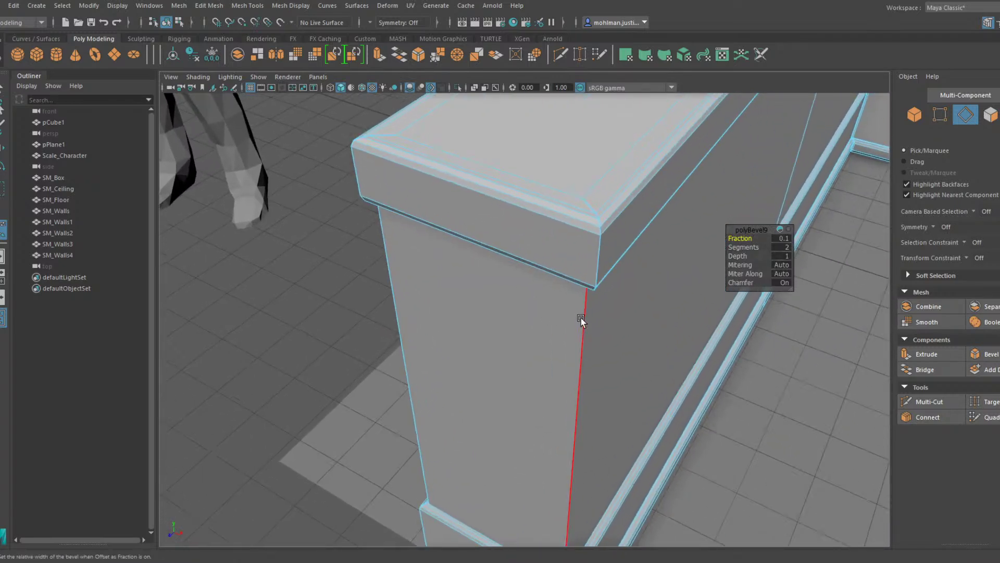
pyautogui.click(984, 354)
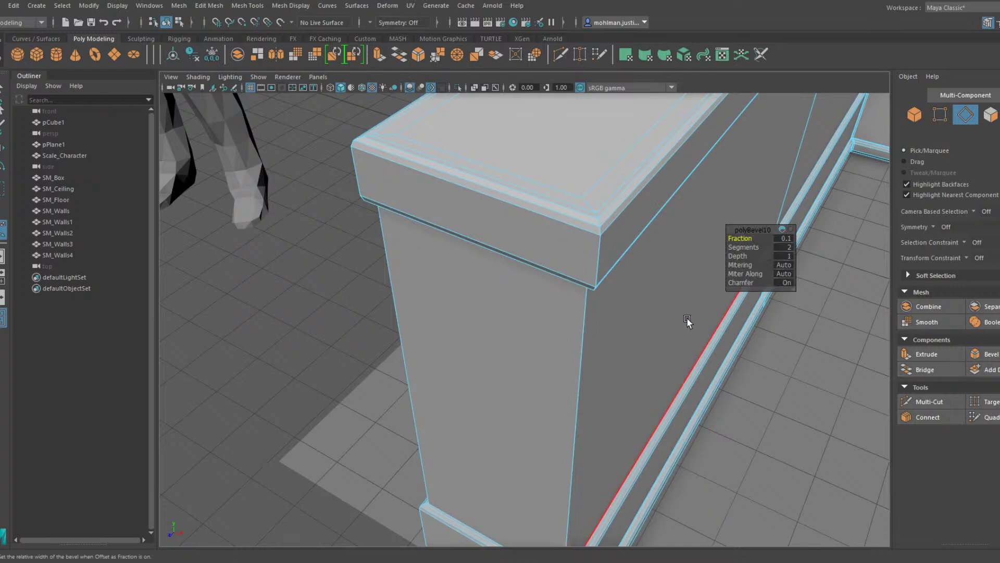
pyautogui.keyDown('alt'); pyautogui.moveTo(689, 279); pyautogui.dragTo(544, 305); pyautogui.keyUp('alt')
pyautogui.scroll(5, 550, 300)
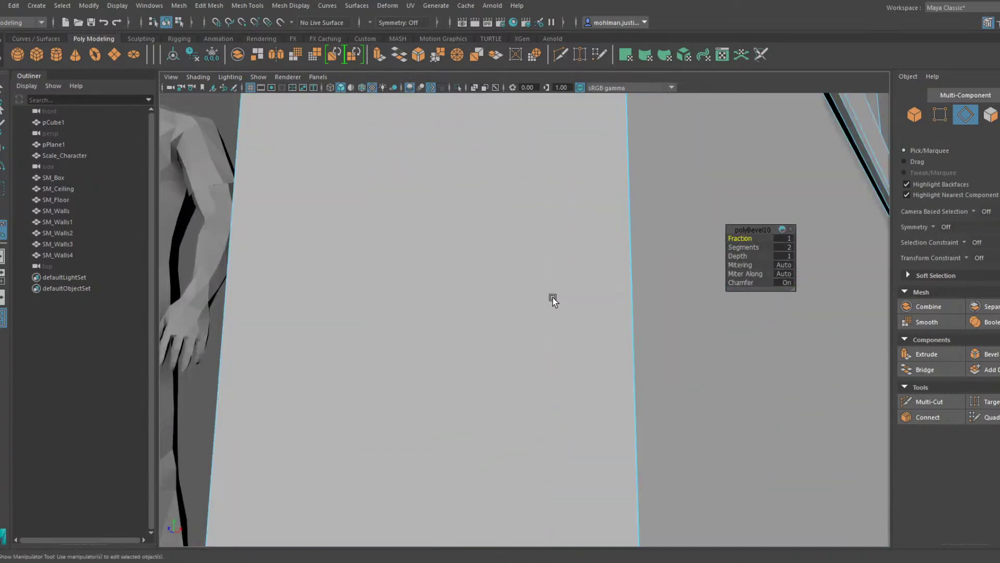
pyautogui.keyDown('alt'); pyautogui.moveTo(553, 298); pyautogui.dragTo(539, 356, button='middle'); pyautogui.keyUp('alt')
# Undo the bevels at the half wall's end and merge the SM_Walls vertices with a 0.01 distance threshold
pyautogui.hotkey('ctrl', 'z')
pyautogui.hotkey('ctrl', 'z')
pyautogui.hotkey('ctrl', 'z')
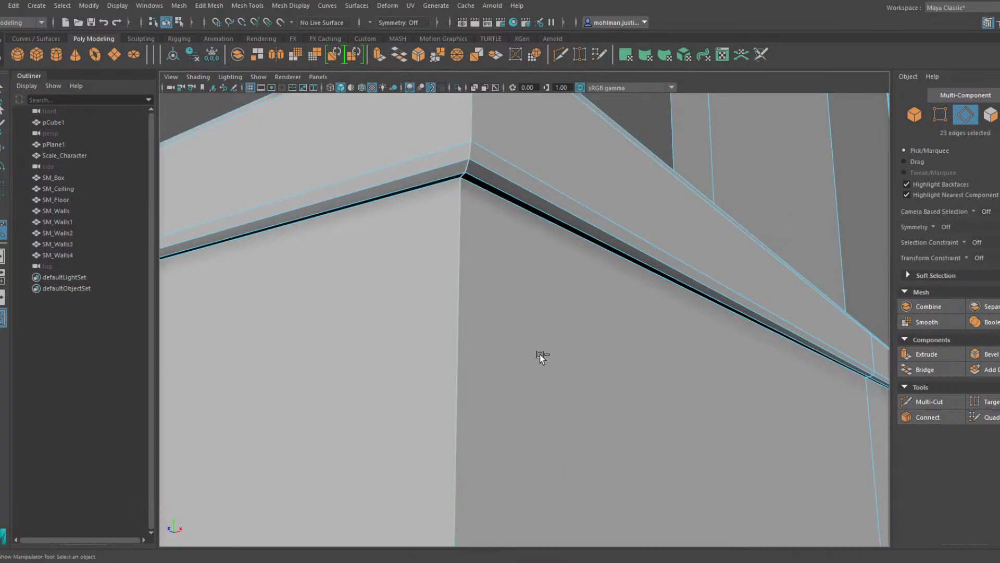
pyautogui.hotkey('ctrl', 'z')
pyautogui.hotkey('ctrl', 'z')
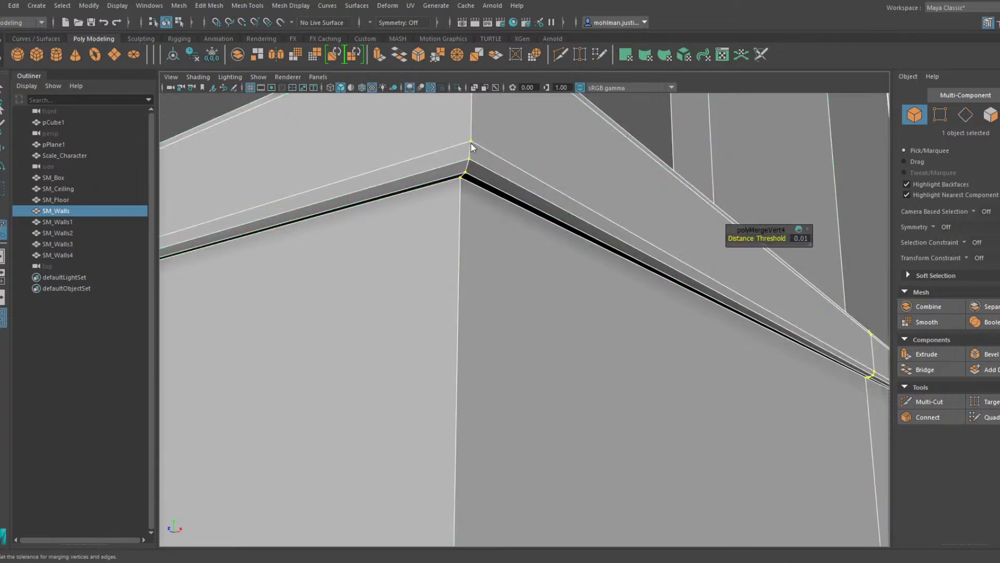
# Try to bevel the half wall's end corner edge loop with a fraction of 1 and two segments
pyautogui.moveTo(471, 147); pyautogui.dragTo(472, 119, button='right')
pyautogui.click(979, 353)
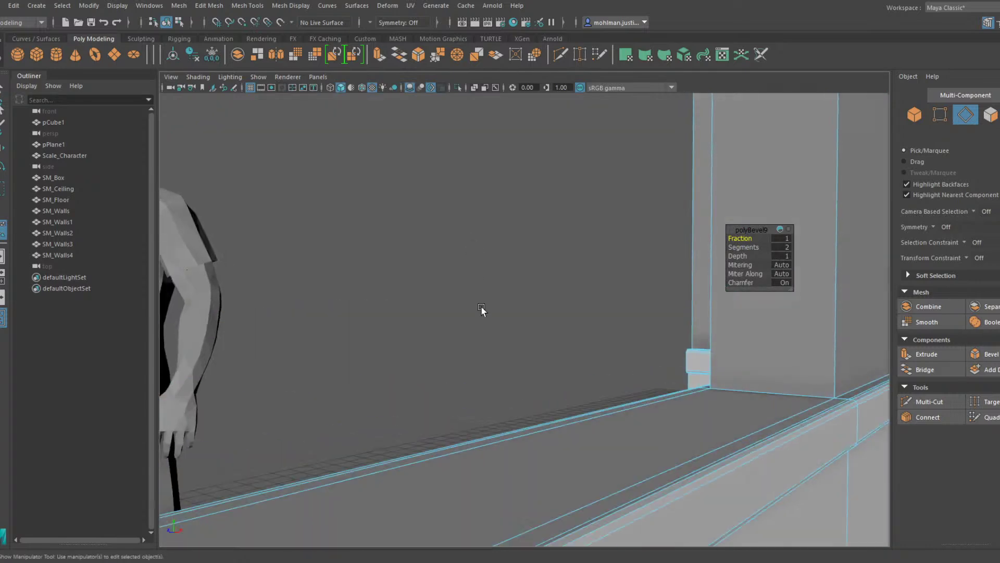
pyautogui.keyDown('alt'); pyautogui.moveTo(482, 309); pyautogui.dragTo(492, 286); pyautogui.keyUp('alt')
pyautogui.keyDown('alt'); pyautogui.moveTo(492, 286); pyautogui.dragTo(517, 195, button='right'); pyautogui.keyUp('alt')
pyautogui.keyDown('alt'); pyautogui.moveTo(517, 195); pyautogui.dragTo(542, 343); pyautogui.keyUp('alt')
pyautogui.keyDown('alt'); pyautogui.moveTo(542, 342); pyautogui.dragTo(501, 211, button='middle'); pyautogui.keyUp('alt')
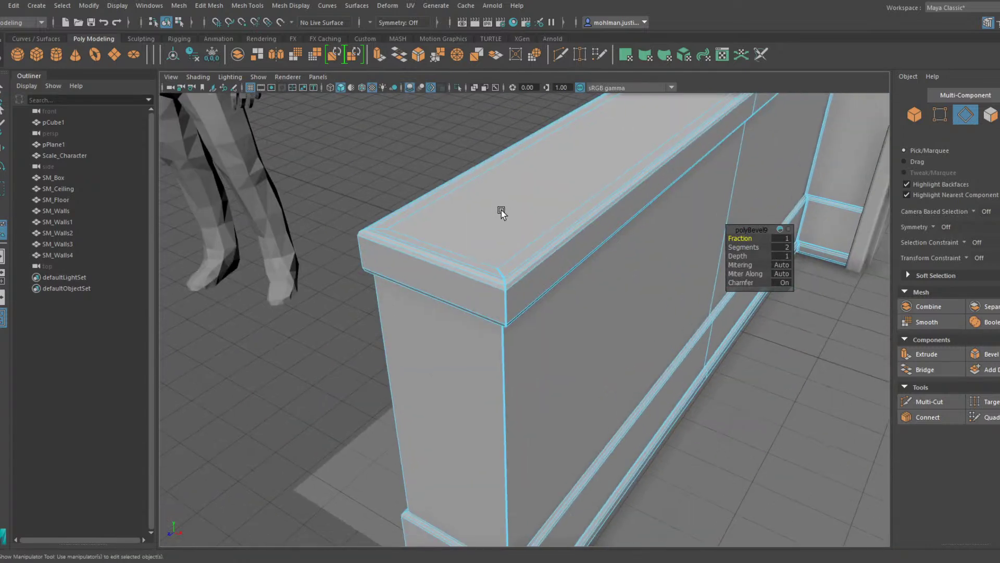
pyautogui.keyDown('alt'); pyautogui.moveTo(541, 302); pyautogui.dragTo(482, 189, button='middle'); pyautogui.keyUp('alt')
pyautogui.keyDown('alt'); pyautogui.moveTo(474, 406); pyautogui.dragTo(502, 307, button='middle'); pyautogui.keyUp('alt')
pyautogui.scroll(8, 498, 311)
pyautogui.keyDown('alt'); pyautogui.moveTo(406, 284); pyautogui.dragTo(422, 280, button='middle'); pyautogui.keyUp('alt')
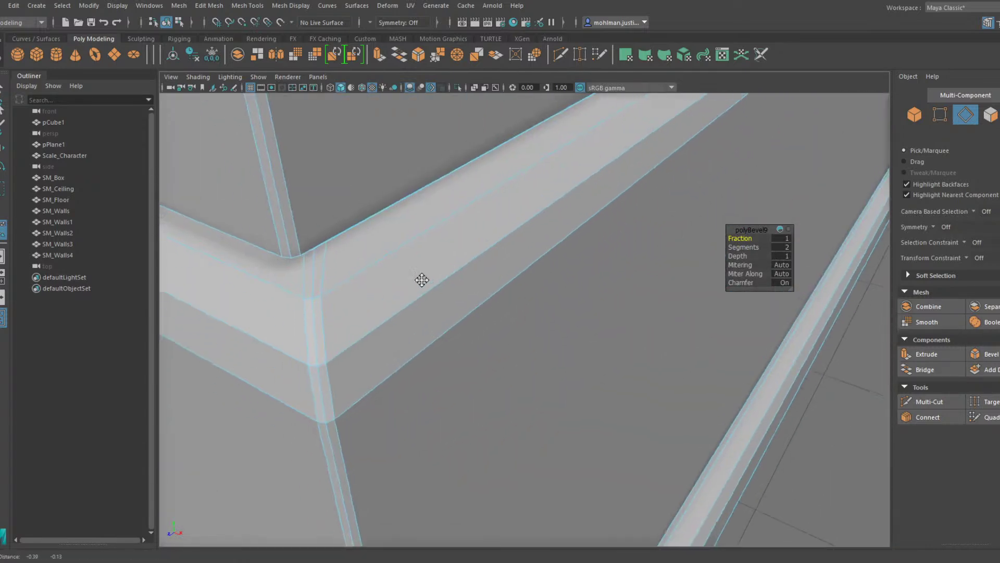
pyautogui.keyDown('alt'); pyautogui.moveTo(422, 281); pyautogui.dragTo(527, 342); pyautogui.keyUp('alt')
pyautogui.click(500, 271)
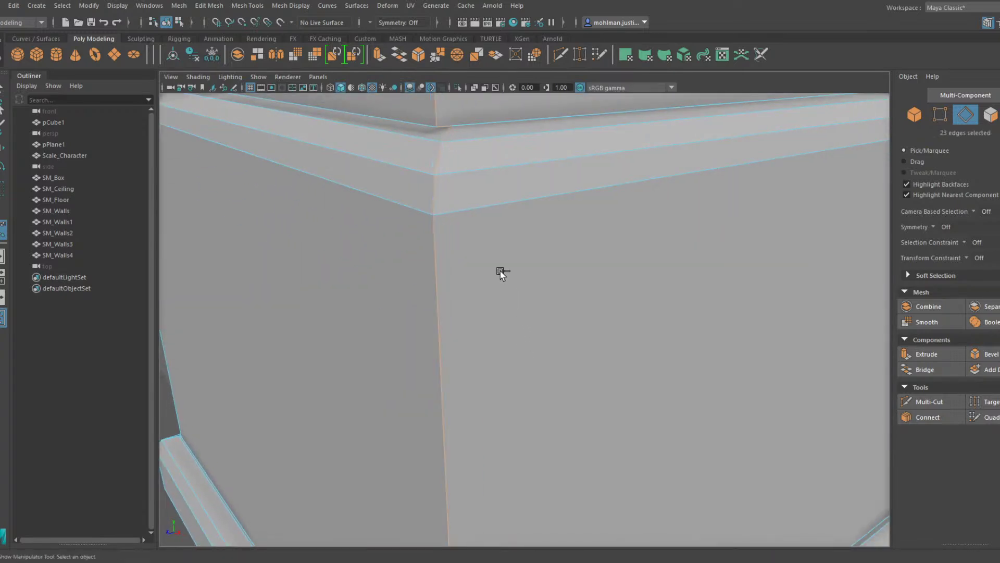
pyautogui.click(500, 271)
# Select the half wall's end face between the cap and the baseboard and move it slightly inward along Z
pyautogui.moveTo(501, 271)
pyautogui.keyDown('alt'); pyautogui.mouseDown()
pyautogui.moveTo(485, 232)
pyautogui.moveTo(502, 257)
pyautogui.moveTo(510, 242)
pyautogui.moveTo(489, 267)
pyautogui.mouseUp(); pyautogui.keyUp('alt')
pyautogui.click(510, 246)
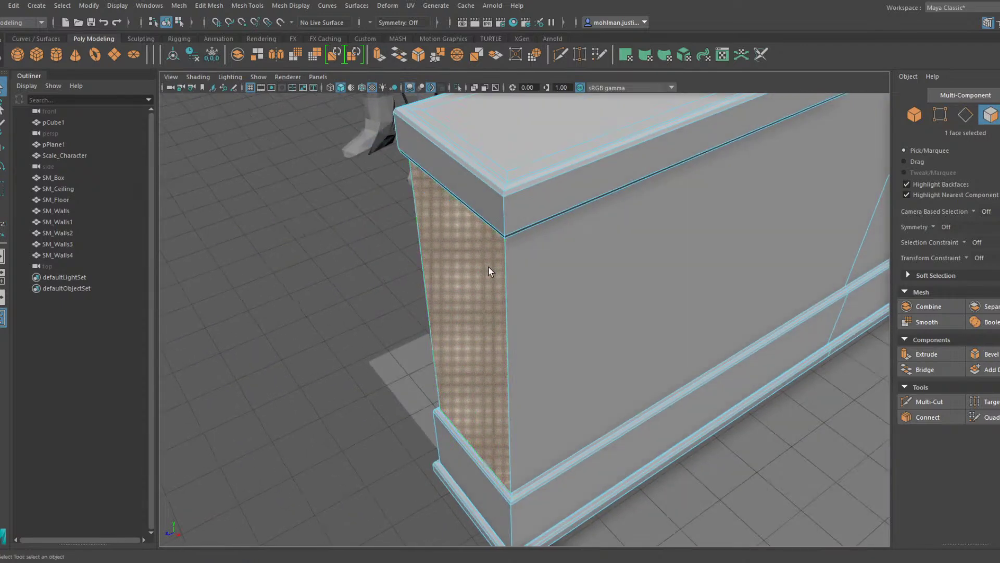
pyautogui.press('w')
pyautogui.moveTo(441, 348); pyautogui.dragTo(449, 346)
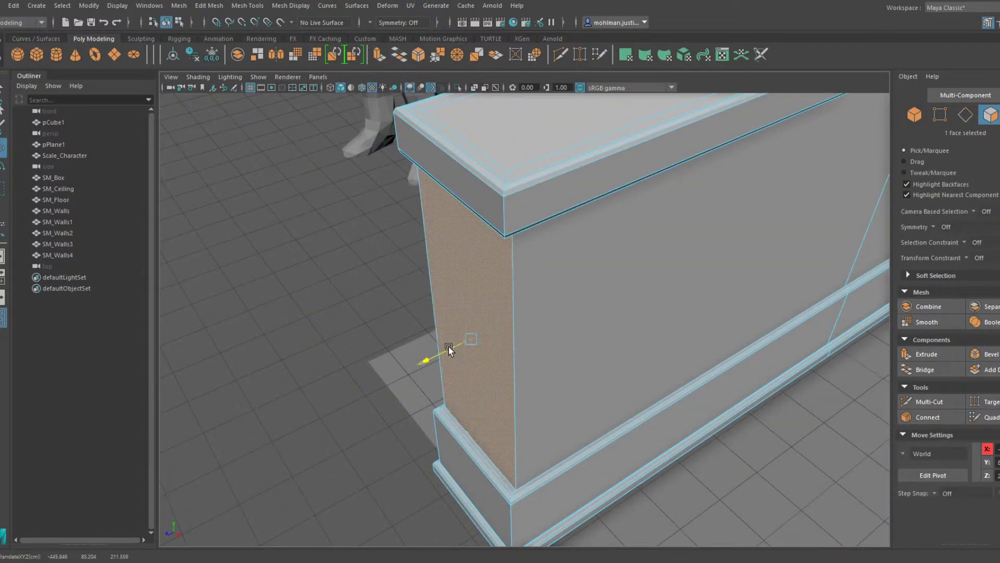
# Examine how the half wall's end face meets the baseboard trim around the corner
pyautogui.keyDown('alt'); pyautogui.moveTo(467, 342); pyautogui.dragTo(478, 269, button='middle'); pyautogui.keyUp('alt')
pyautogui.keyDown('alt'); pyautogui.moveTo(477, 270); pyautogui.dragTo(495, 380, button='right'); pyautogui.keyUp('alt')
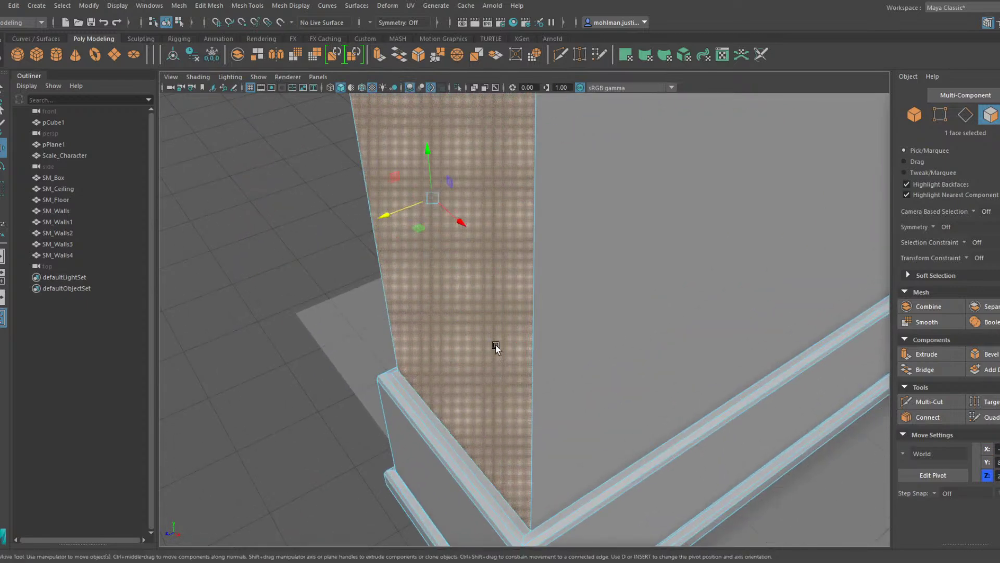
pyautogui.keyDown('alt'); pyautogui.moveTo(496, 344); pyautogui.dragTo(502, 278, button='middle'); pyautogui.keyUp('alt')
pyautogui.keyDown('alt'); pyautogui.moveTo(502, 278); pyautogui.dragTo(499, 351, button='right'); pyautogui.keyUp('alt')
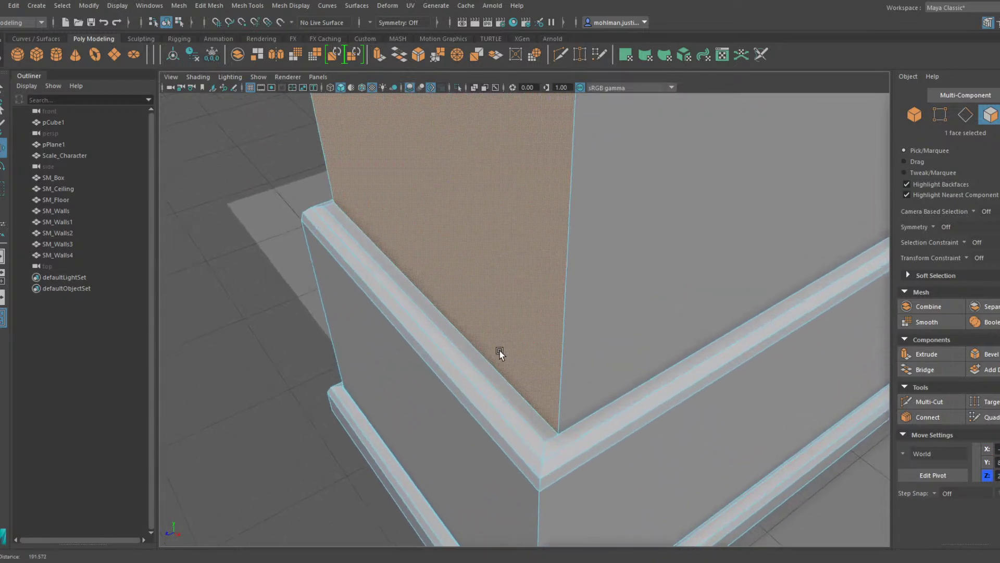
pyautogui.scroll(-4, 501, 334)
pyautogui.scroll(-4, 502, 334)
pyautogui.keyDown('alt'); pyautogui.moveTo(501, 334); pyautogui.dragTo(497, 345, button='middle'); pyautogui.keyUp('alt')
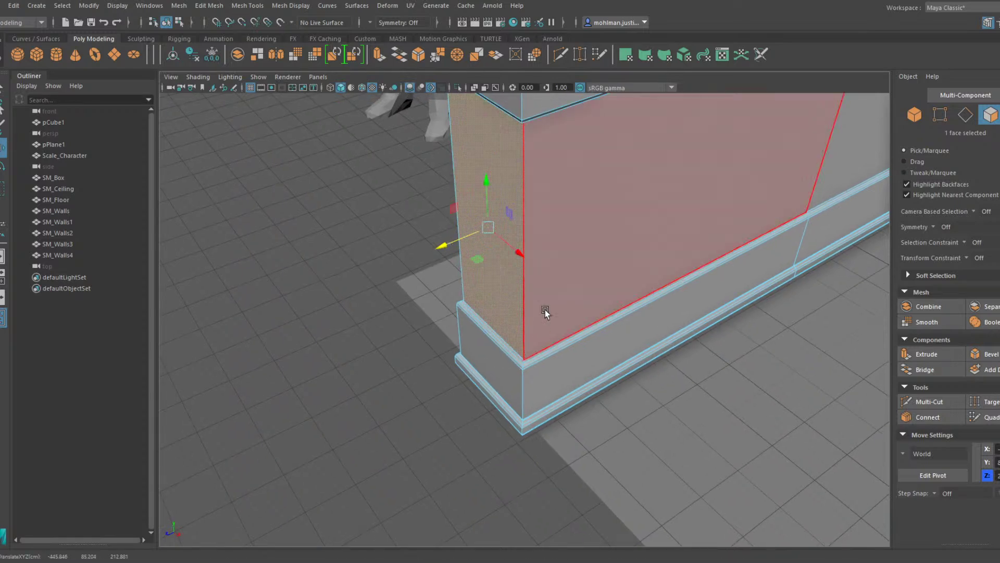
pyautogui.keyDown('alt'); pyautogui.moveTo(543, 313); pyautogui.dragTo(539, 323); pyautogui.keyUp('alt')
pyautogui.keyDown('alt'); pyautogui.moveTo(482, 388); pyautogui.dragTo(515, 283, button='middle'); pyautogui.keyUp('alt')
pyautogui.keyDown('alt'); pyautogui.moveTo(515, 284); pyautogui.dragTo(555, 306, button='right'); pyautogui.keyUp('alt')
pyautogui.scroll(-3, 555, 306)
pyautogui.keyDown('alt'); pyautogui.moveTo(556, 307); pyautogui.dragTo(541, 320, button='middle'); pyautogui.keyUp('alt')
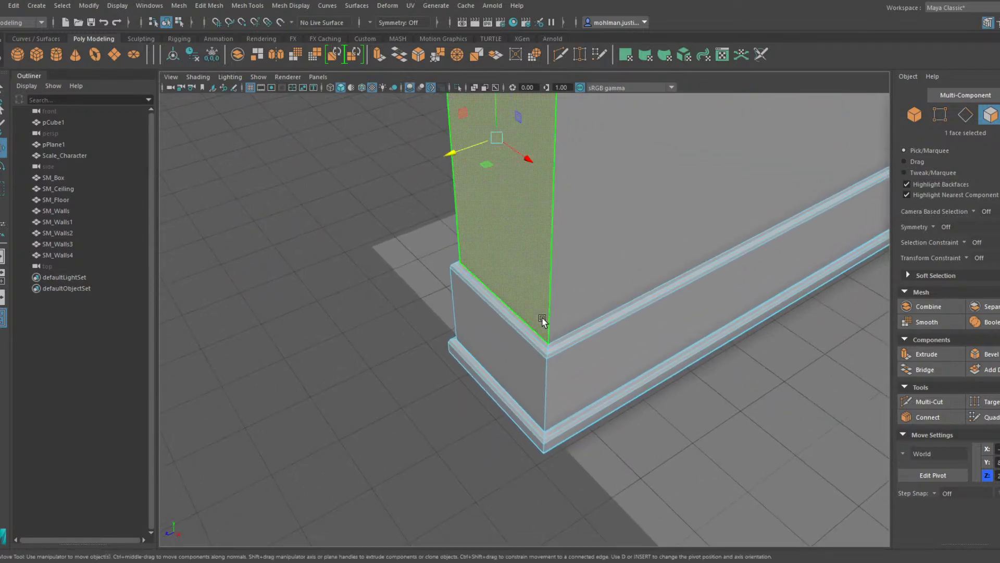
pyautogui.keyDown('alt'); pyautogui.moveTo(531, 335); pyautogui.dragTo(704, 268); pyautogui.keyUp('alt')
pyautogui.keyDown('alt'); pyautogui.moveTo(703, 268); pyautogui.dragTo(617, 318, button='right'); pyautogui.keyUp('alt')
pyautogui.moveTo(616, 319)
pyautogui.keyDown('alt'); pyautogui.mouseDown()
pyautogui.moveTo(586, 313)
pyautogui.moveTo(625, 304)
pyautogui.moveTo(738, 349)
pyautogui.moveTo(771, 350)
pyautogui.mouseUp(); pyautogui.keyUp('alt')
pyautogui.keyDown('alt'); pyautogui.moveTo(771, 350); pyautogui.dragTo(615, 323, button='right'); pyautogui.keyUp('alt')
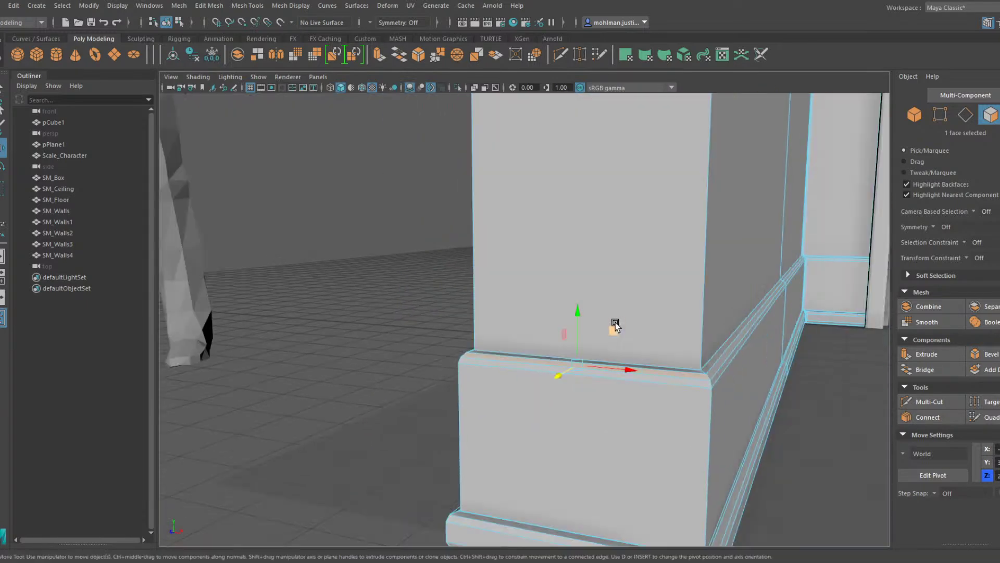
# Return to object selection and merge the SM_Walls vertices with a 0.01 distance threshold
pyautogui.moveTo(668, 234); pyautogui.dragTo(701, 203, button='right')
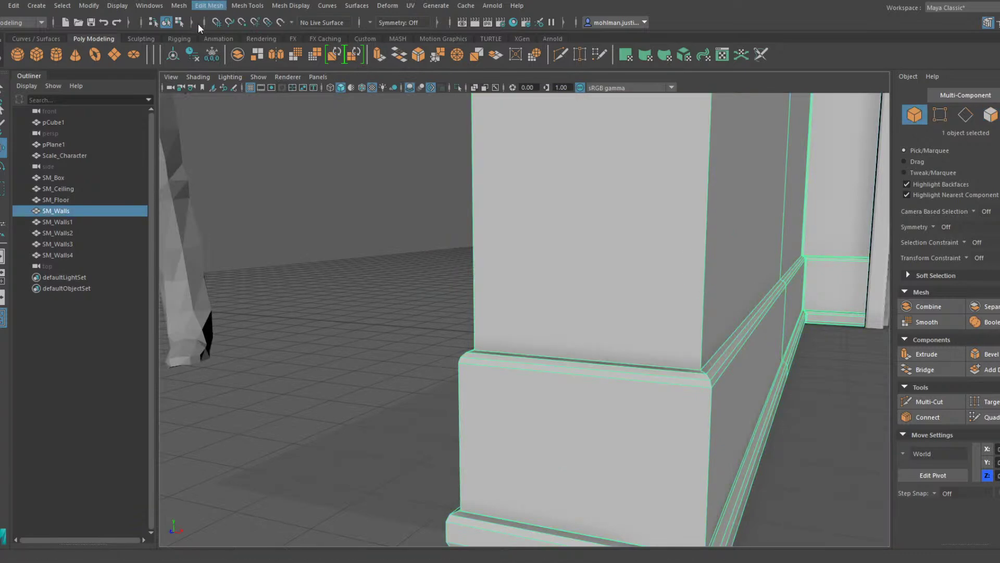
pyautogui.keyDown('alt'); pyautogui.moveTo(582, 141); pyautogui.dragTo(507, 136); pyautogui.keyUp('alt')
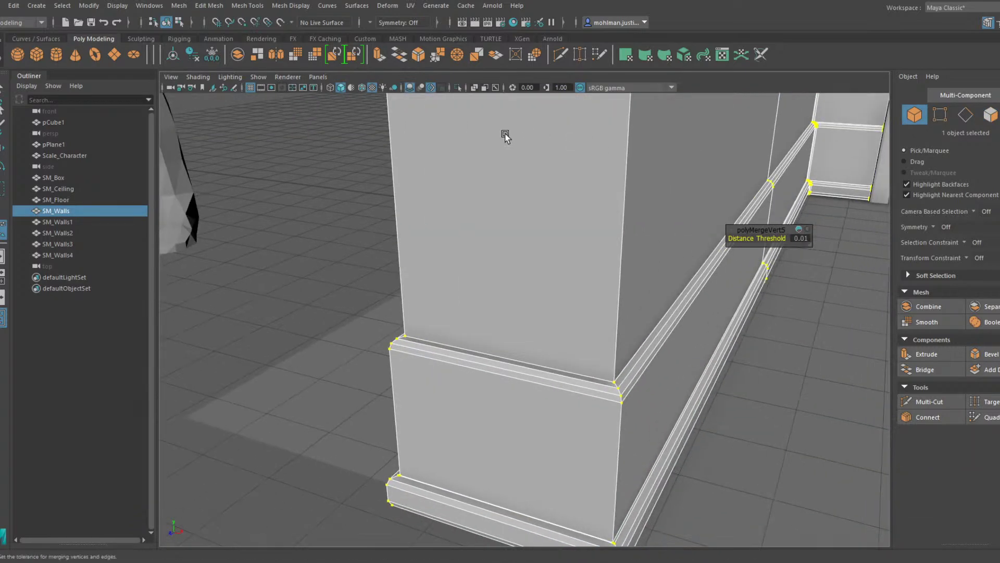
pyautogui.keyDown('alt'); pyautogui.moveTo(507, 136); pyautogui.dragTo(400, 194, button='right'); pyautogui.keyUp('alt')
pyautogui.keyDown('alt'); pyautogui.moveTo(401, 193); pyautogui.dragTo(413, 180, button='middle'); pyautogui.keyUp('alt')
pyautogui.keyDown('alt'); pyautogui.moveTo(412, 179); pyautogui.dragTo(380, 152); pyautogui.keyUp('alt')
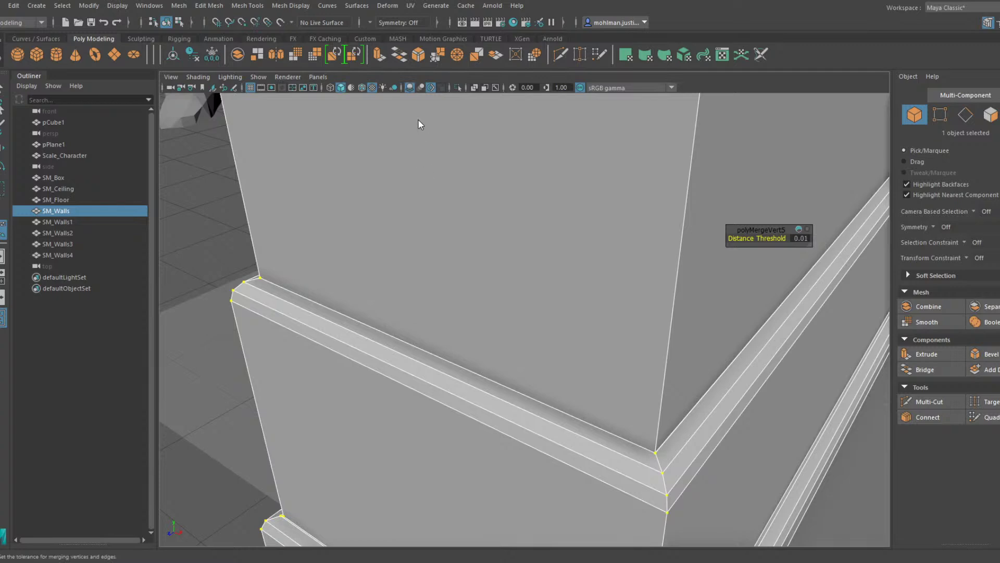
# Test the half wall's upper baseboard trim edges on the end face by moving them along Z and undoing each move
pyautogui.press('F10')
pyautogui.click(469, 360)
pyautogui.press('w')
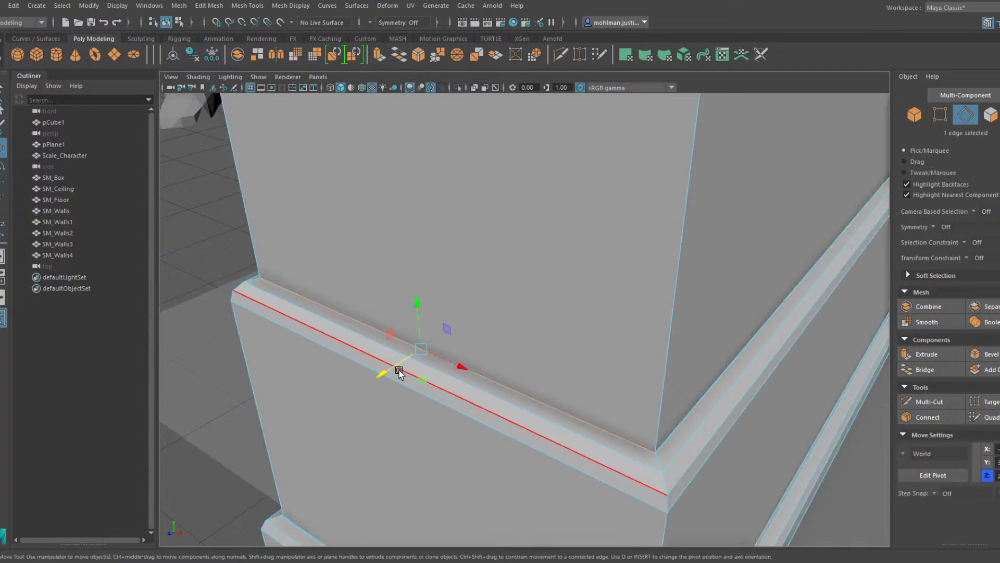
pyautogui.moveTo(384, 373); pyautogui.dragTo(466, 324)
pyautogui.hotkey('ctrl', 'z')
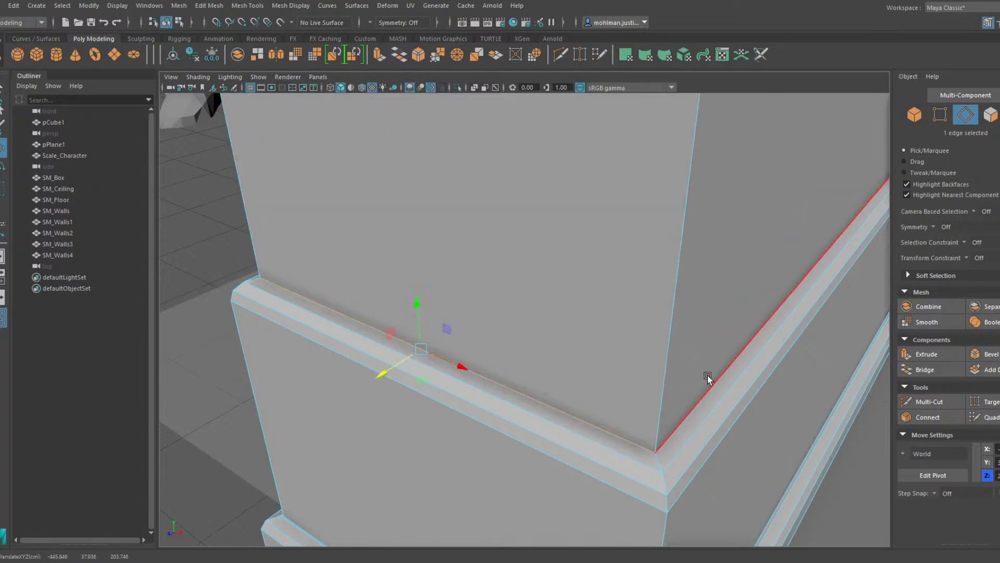
pyautogui.click(563, 426)
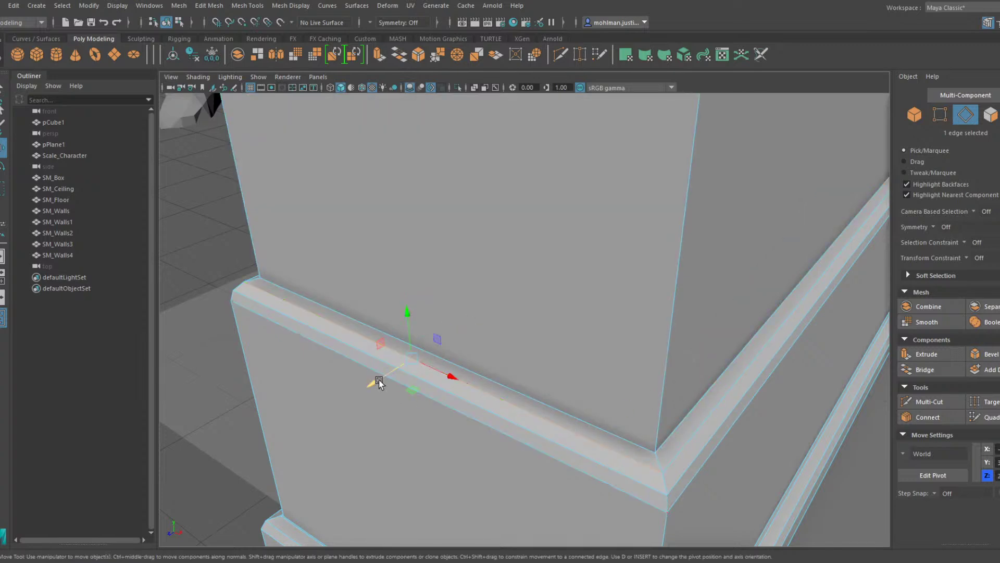
pyautogui.moveTo(379, 380); pyautogui.dragTo(397, 370)
pyautogui.hotkey('ctrl', 'z')
# Test the edge where the end face meets the baseboard trim by raising it along Y and undoing each move
pyautogui.click(442, 357)
pyautogui.moveTo(418, 306); pyautogui.dragTo(433, 240)
pyautogui.scroll(-5, 459, 268)
pyautogui.keyDown('alt'); pyautogui.moveTo(458, 271); pyautogui.dragTo(568, 299); pyautogui.keyUp('alt')
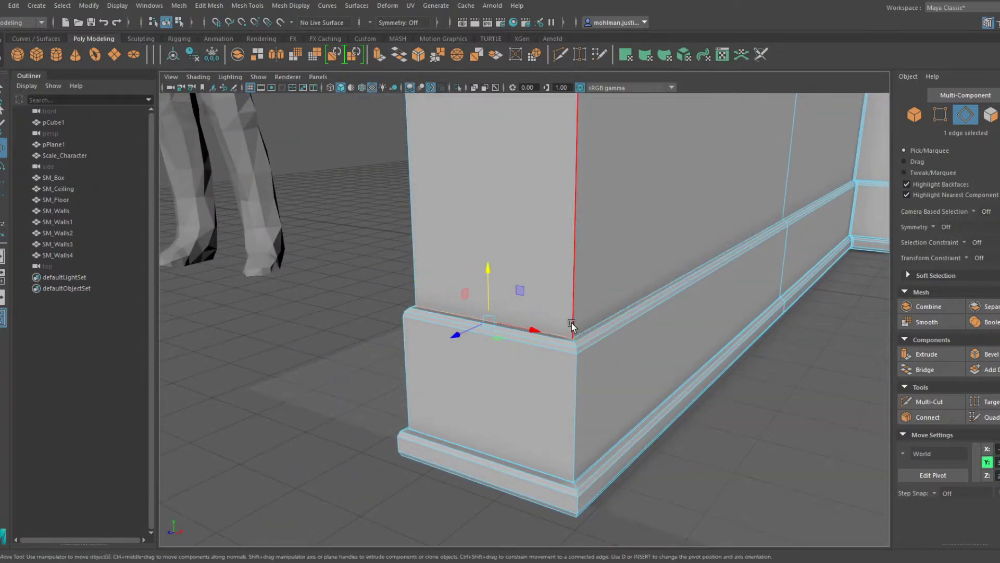
pyautogui.moveTo(490, 285); pyautogui.dragTo(490, 248)
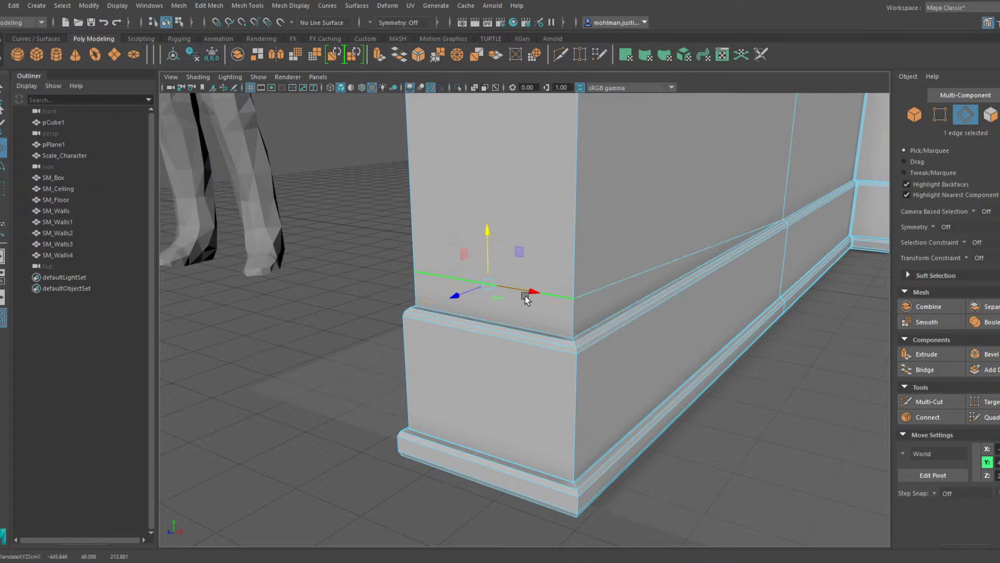
pyautogui.click(561, 290)
pyautogui.click(544, 330)
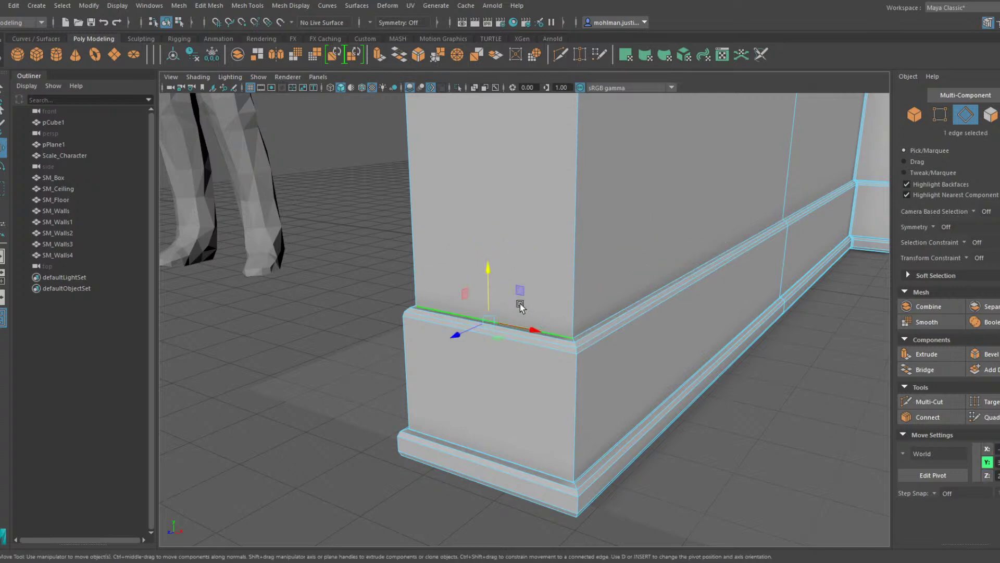
pyautogui.moveTo(493, 280); pyautogui.dragTo(493, 239)
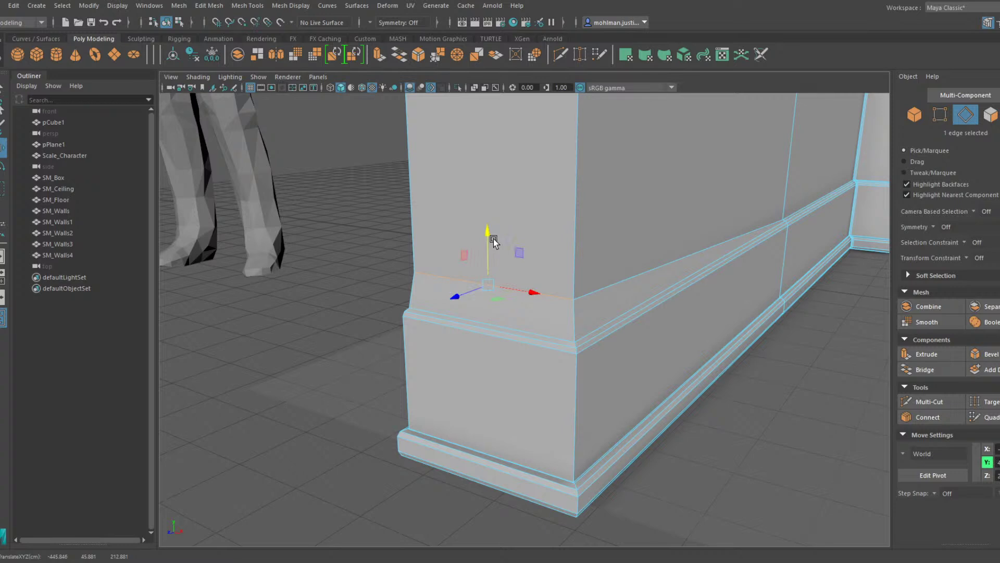
pyautogui.hotkey('ctrl', 'z')
# Merge the SM_Walls vertices again and return to edge selection
pyautogui.moveTo(601, 304); pyautogui.dragTo(665, 248, button='right')
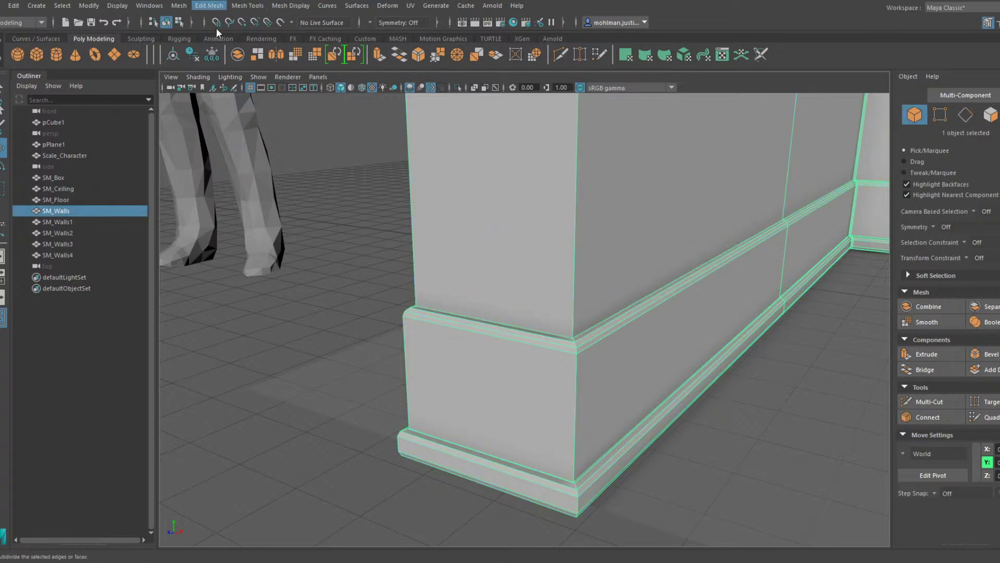
pyautogui.click(235, 118)
pyautogui.moveTo(565, 231); pyautogui.dragTo(571, 201, button='right')
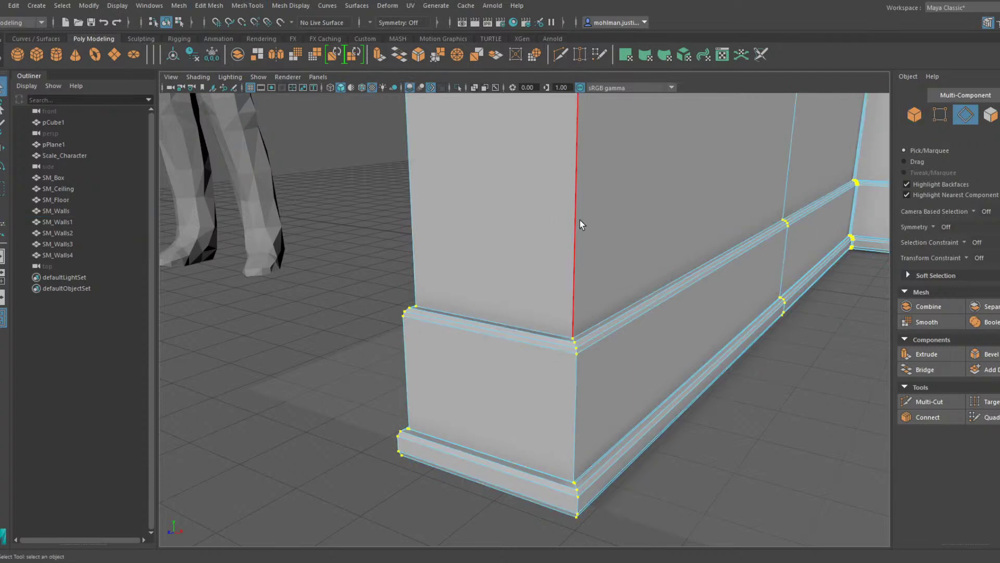
# Try to bevel the half wall's vertical end corner edge loop with a fraction of 0.1 and two segments
pyautogui.doubleClick(579, 220)
pyautogui.click(991, 354)
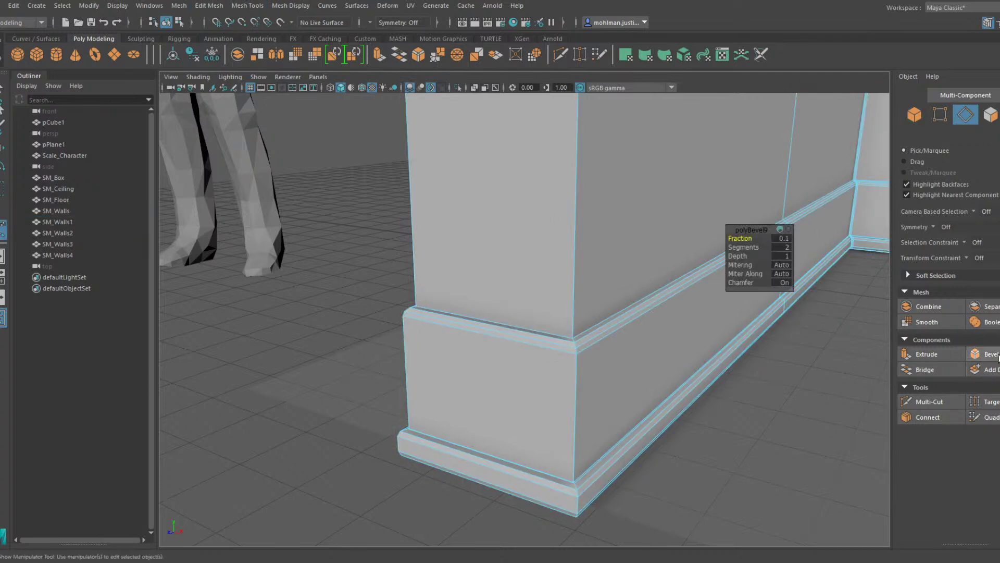
pyautogui.moveTo(574, 241); pyautogui.dragTo(583, 220, button='right')
pyautogui.click(583, 220)
pyautogui.moveTo(655, 198); pyautogui.dragTo(669, 190, button='right')
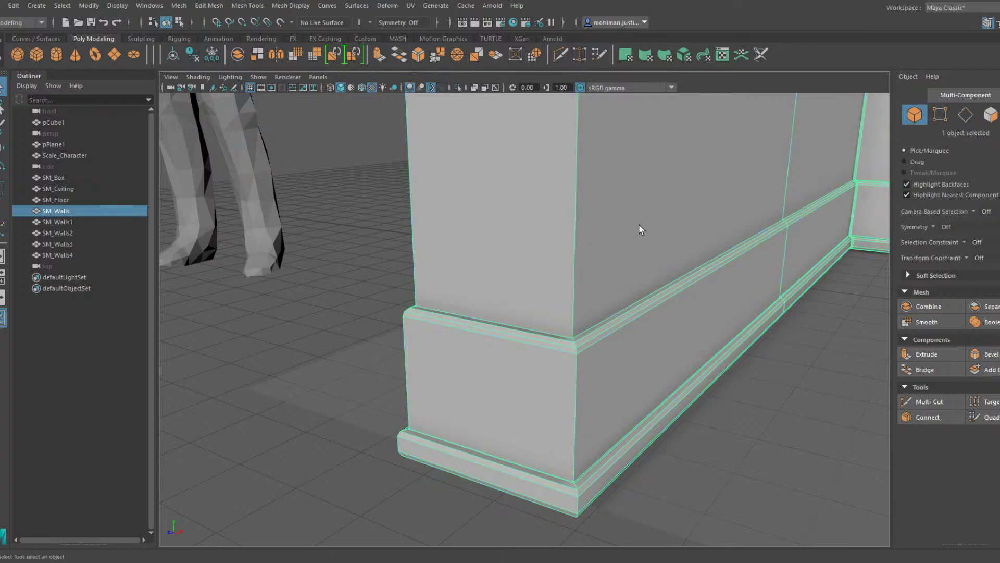
# Select all SM_Walls vertices and examine the points at the half wall's baseboard corner
pyautogui.press('w')
pyautogui.scroll(-5, 528, 186)
pyautogui.scroll(-4, 528, 185)
pyautogui.keyDown('alt'); pyautogui.moveTo(528, 185); pyautogui.dragTo(538, 209); pyautogui.keyUp('alt')
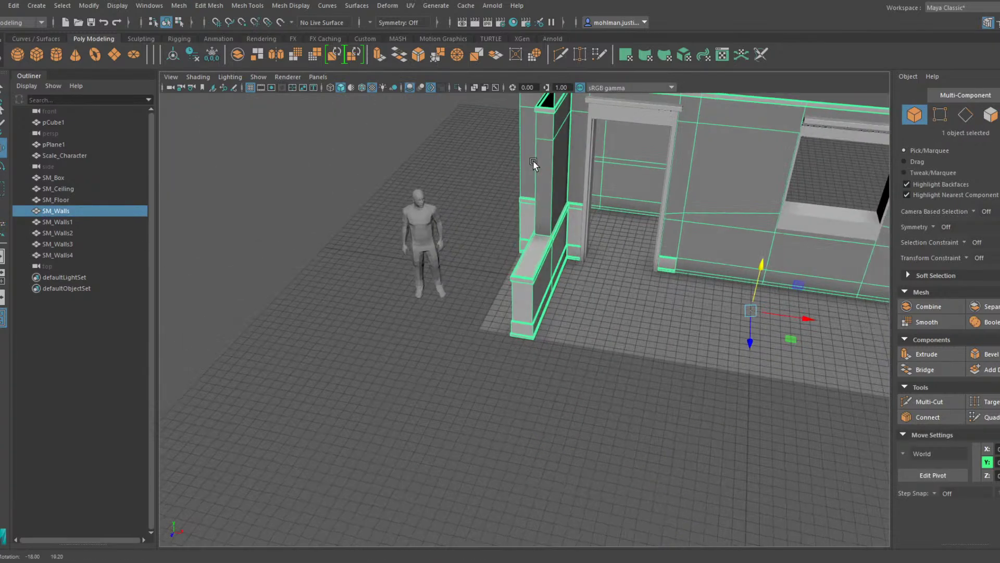
pyautogui.moveTo(467, 127); pyautogui.dragTo(425, 135, button='right')
pyautogui.scroll(-5, 423, 136)
pyautogui.moveTo(412, 136); pyautogui.dragTo(898, 472)
pyautogui.scroll(8, 532, 188)
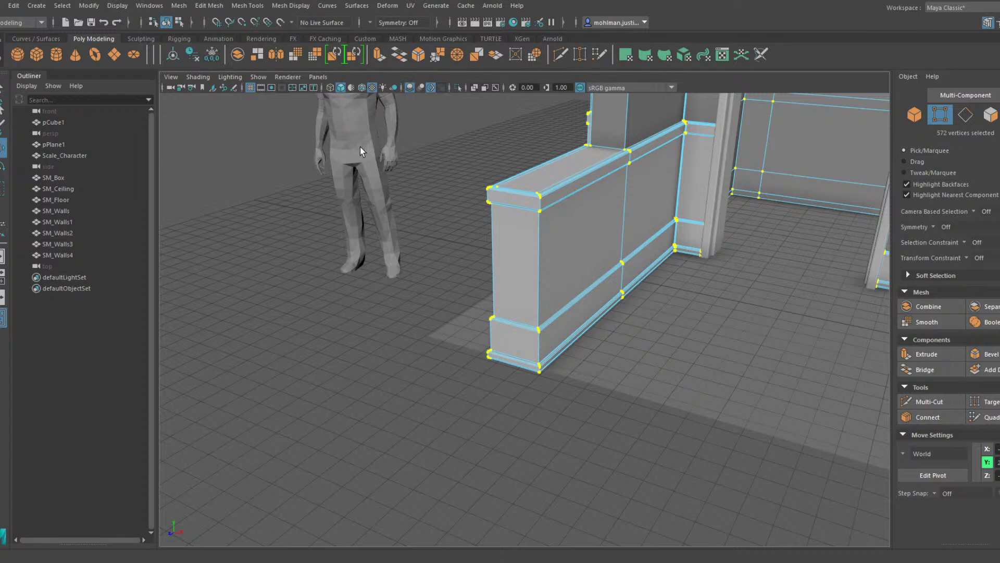
pyautogui.press('w')
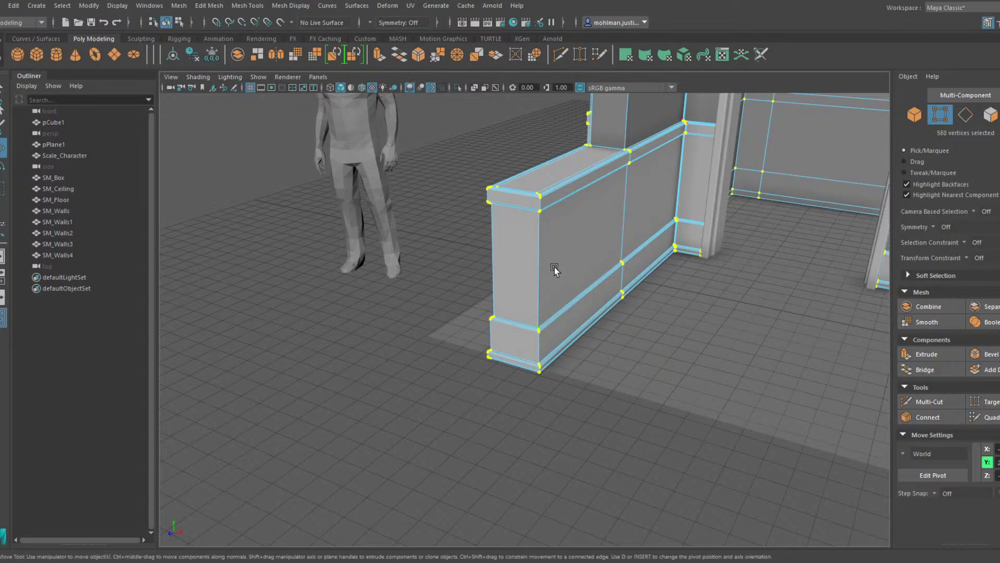
pyautogui.scroll(10, 554, 269)
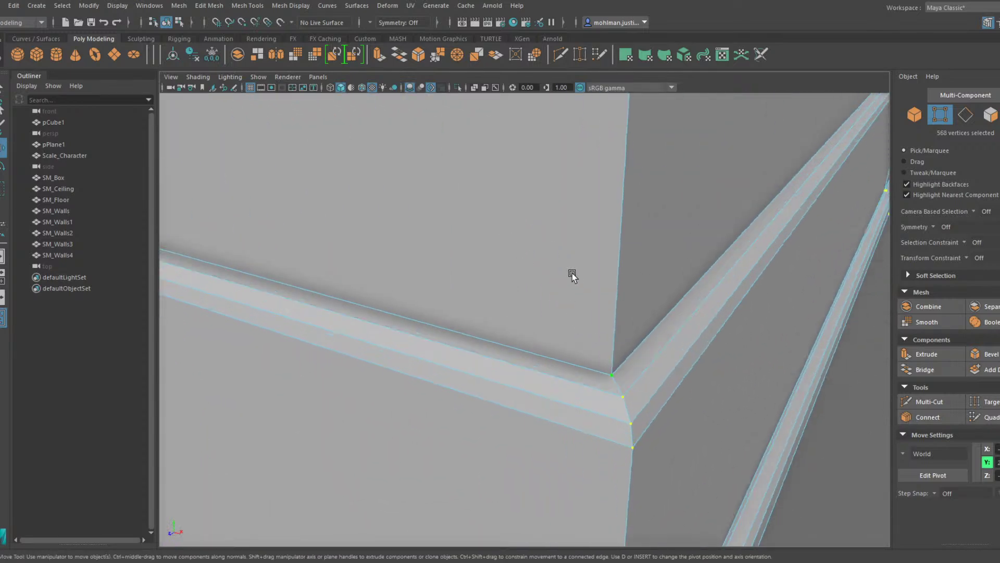
# Check the SM_Walls face selection around the half wall and return to object selection
pyautogui.moveTo(572, 273); pyautogui.dragTo(618, 227, button='right')
pyautogui.scroll(-10, 618, 226)
pyautogui.click(693, 360)
pyautogui.click(531, 198)
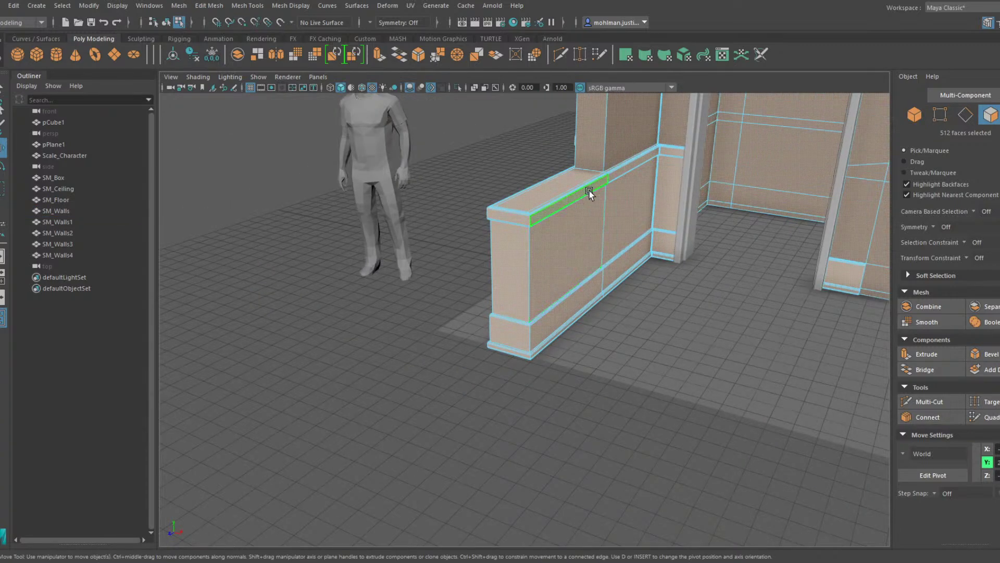
pyautogui.keyDown('alt'); pyautogui.moveTo(589, 191); pyautogui.dragTo(505, 252, button='middle'); pyautogui.keyUp('alt')
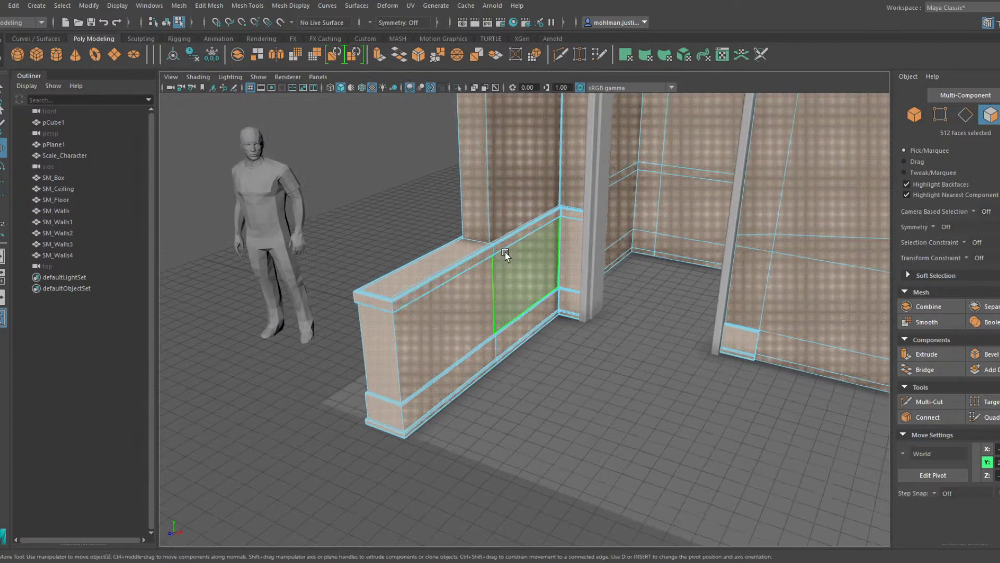
pyautogui.keyDown('alt'); pyautogui.moveTo(433, 247); pyautogui.dragTo(469, 229); pyautogui.keyUp('alt')
pyautogui.moveTo(439, 165); pyautogui.dragTo(484, 132, button='right')
pyautogui.keyDown('alt'); pyautogui.moveTo(484, 132); pyautogui.dragTo(411, 236); pyautogui.keyUp('alt')
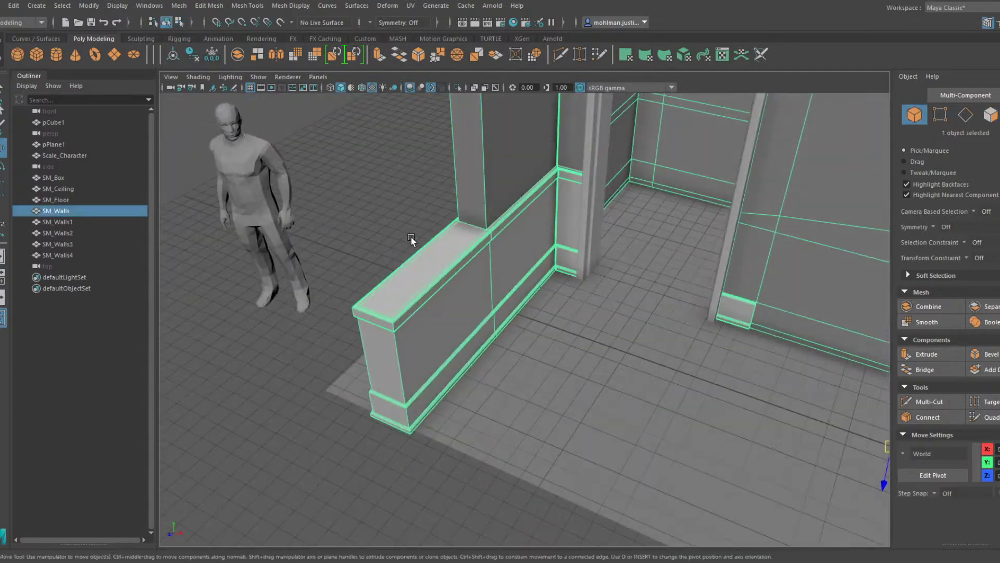
# Try the 0.1 fraction, two-segment bevel again on the half wall's end corner edge loop and undo it
pyautogui.keyDown('alt'); pyautogui.moveTo(411, 237); pyautogui.dragTo(548, 185, button='right'); pyautogui.keyUp('alt')
pyautogui.keyDown('alt'); pyautogui.moveTo(548, 185); pyautogui.dragTo(385, 245); pyautogui.keyUp('alt')
pyautogui.keyDown('alt'); pyautogui.moveTo(384, 245); pyautogui.dragTo(473, 193, button='middle'); pyautogui.keyUp('alt')
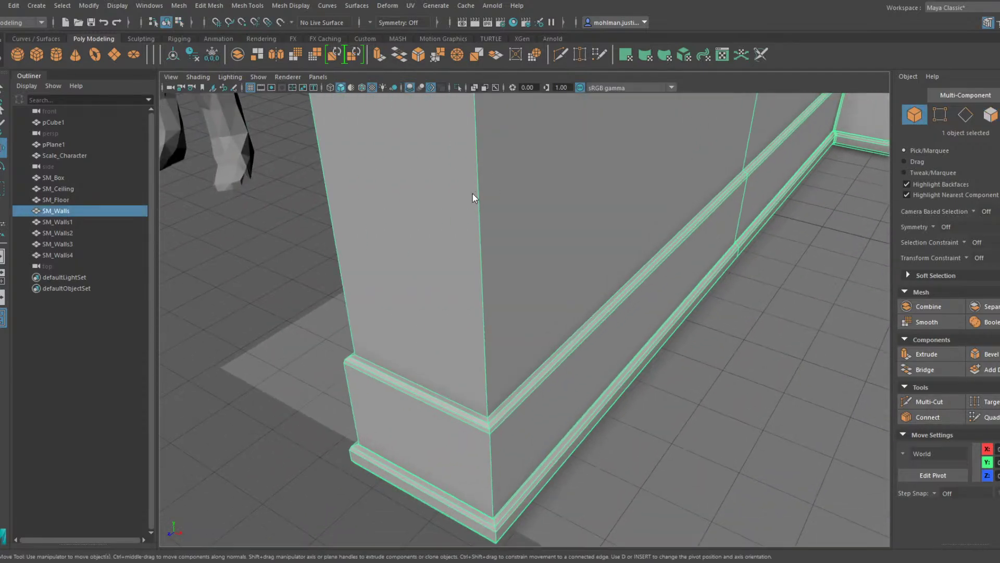
pyautogui.moveTo(473, 194); pyautogui.dragTo(474, 161, button='right')
pyautogui.doubleClick(482, 229)
pyautogui.click(991, 354)
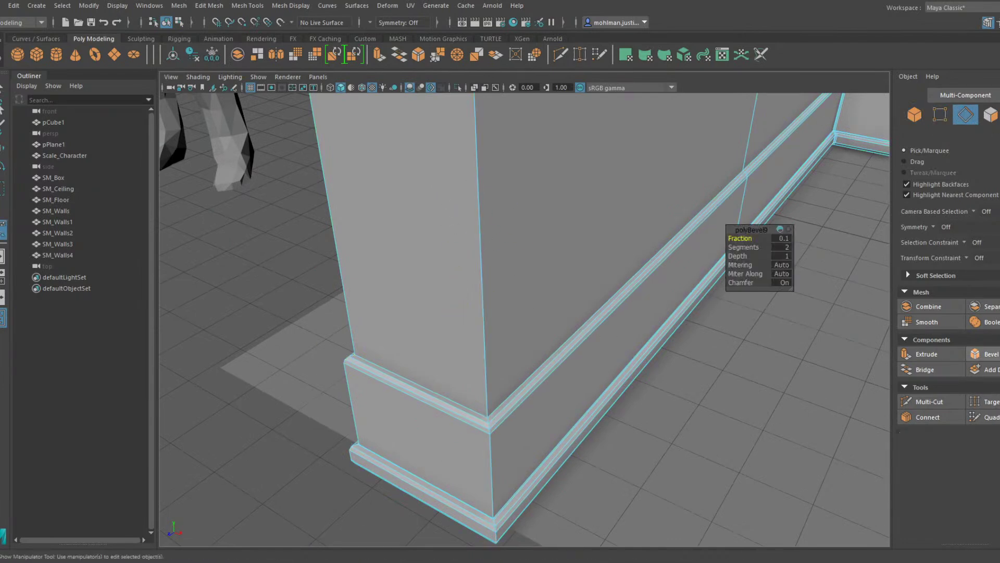
pyautogui.hotkey('ctrl', 'z')
# Delete the half wall's side face and the baseboard face below it to inspect the interior, and undo both deletions
pyautogui.scroll(-5, 531, 301)
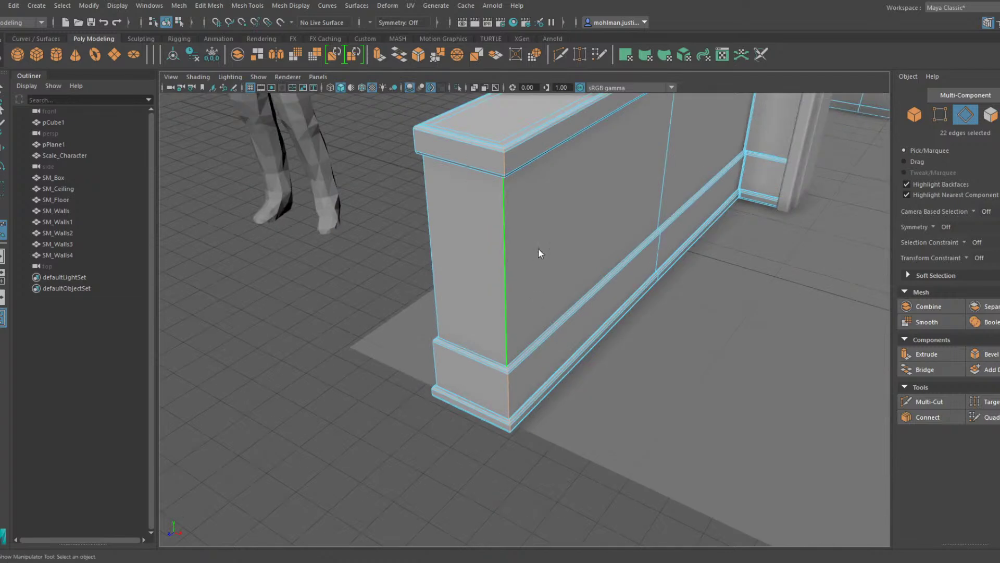
pyautogui.press('F11')
pyautogui.click(546, 239)
pyautogui.press('Delete')
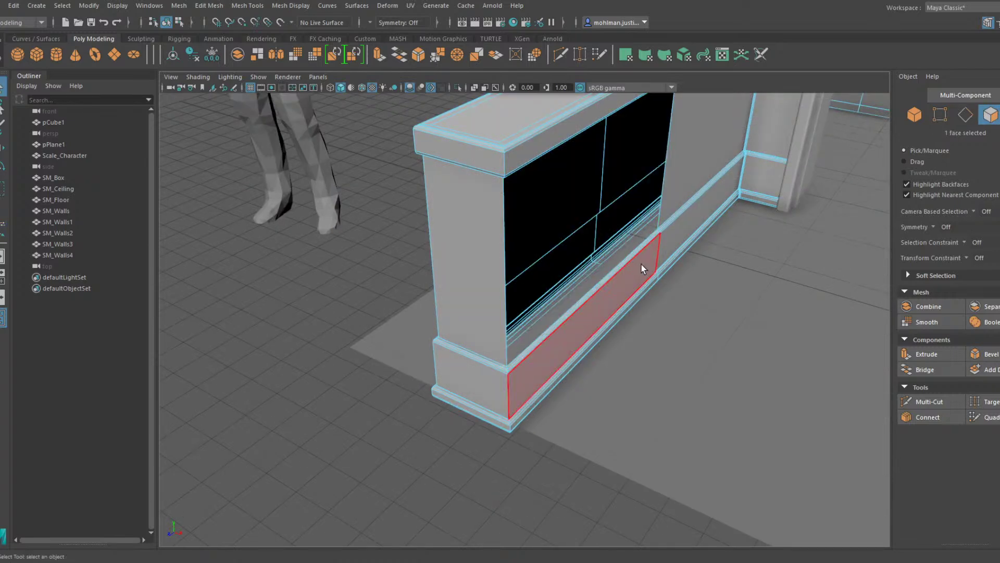
pyautogui.press('Delete')
pyautogui.keyDown('alt'); pyautogui.moveTo(552, 287); pyautogui.dragTo(707, 290); pyautogui.keyUp('alt')
pyautogui.scroll(3, 530, 299)
pyautogui.hotkey('ctrl', 'z')
pyautogui.hotkey('ctrl', 'z')
# Delete the extra edge loop running just beside the wall along the top of the half wall's bottom baseboard trim
pyautogui.keyDown('alt'); pyautogui.moveTo(620, 396); pyautogui.dragTo(573, 303, button='middle'); pyautogui.keyUp('alt')
pyautogui.scroll(3, 601, 339)
pyautogui.scroll(4, 547, 339)
pyautogui.keyDown('alt'); pyautogui.moveTo(544, 342); pyautogui.dragTo(499, 381); pyautogui.keyUp('alt')
pyautogui.keyDown('alt'); pyautogui.moveTo(563, 386); pyautogui.dragTo(520, 323, button='middle'); pyautogui.keyUp('alt')
pyautogui.keyDown('alt'); pyautogui.moveTo(487, 330); pyautogui.dragTo(552, 298); pyautogui.keyUp('alt')
pyautogui.moveTo(553, 297); pyautogui.dragTo(549, 272, button='right')
pyautogui.keyDown('alt'); pyautogui.moveTo(547, 272); pyautogui.dragTo(564, 316); pyautogui.keyUp('alt')
pyautogui.doubleClick(551, 330)
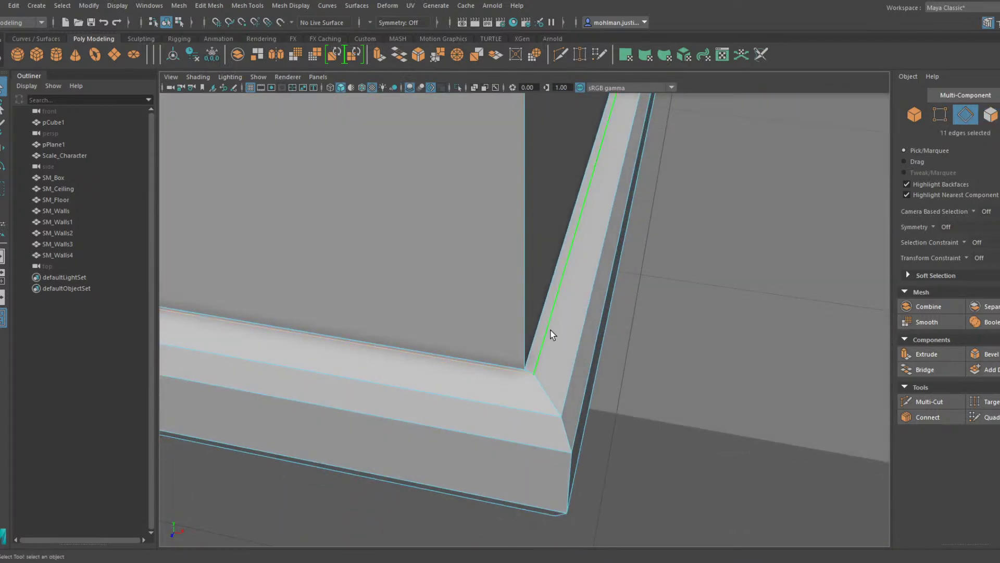
pyautogui.hotkey('ctrl', 'Delete')
# Try to bevel the vertical edge loop at the half wall's opposite end corner and undo the bevel
pyautogui.scroll(-8, 555, 334)
pyautogui.keyDown('alt'); pyautogui.moveTo(477, 308); pyautogui.dragTo(615, 343); pyautogui.keyUp('alt')
pyautogui.keyDown('alt'); pyautogui.moveTo(614, 343); pyautogui.dragTo(711, 486, button='middle'); pyautogui.keyUp('alt')
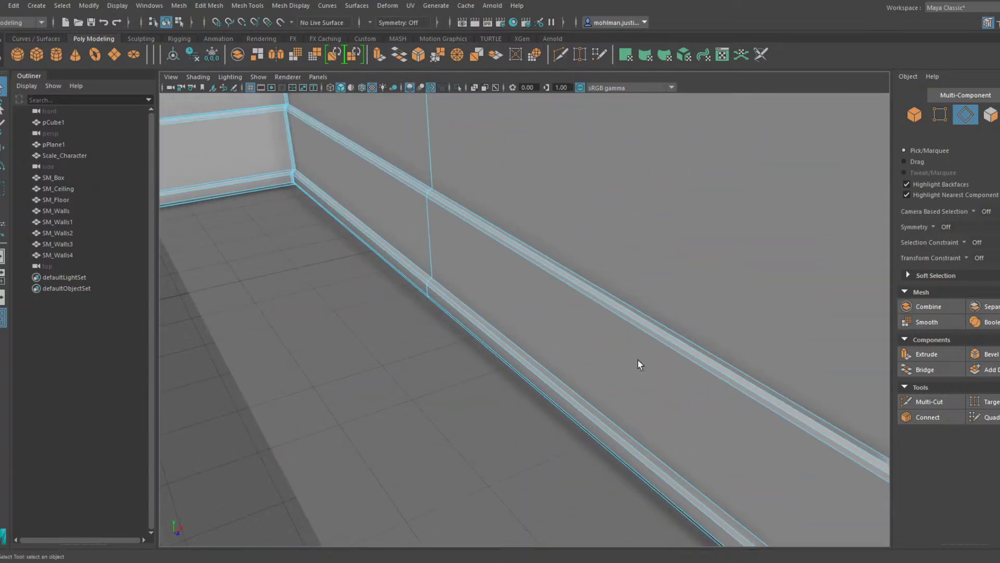
pyautogui.keyDown('alt'); pyautogui.moveTo(638, 360); pyautogui.dragTo(608, 374); pyautogui.keyUp('alt')
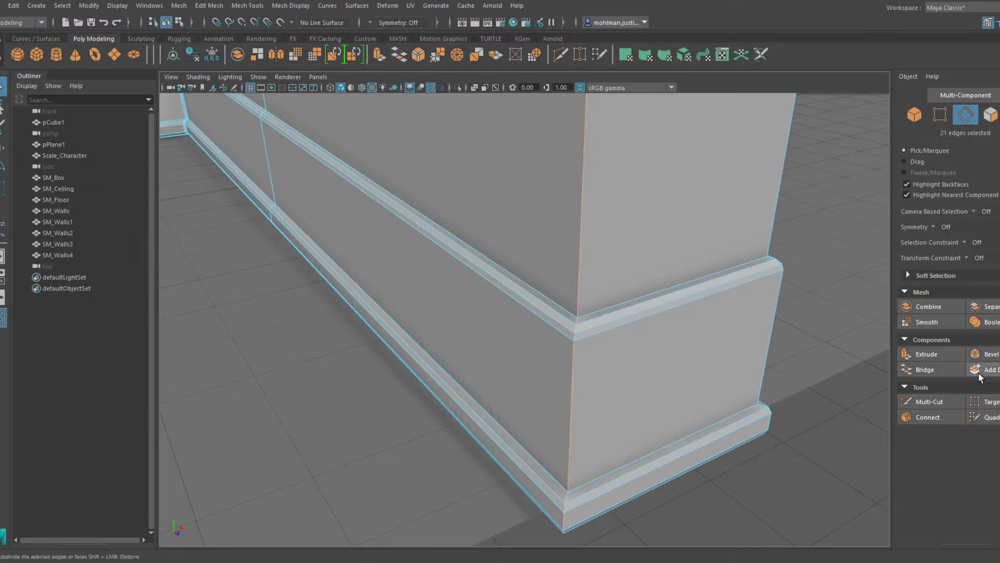
pyautogui.click(983, 355)
pyautogui.click(607, 387)
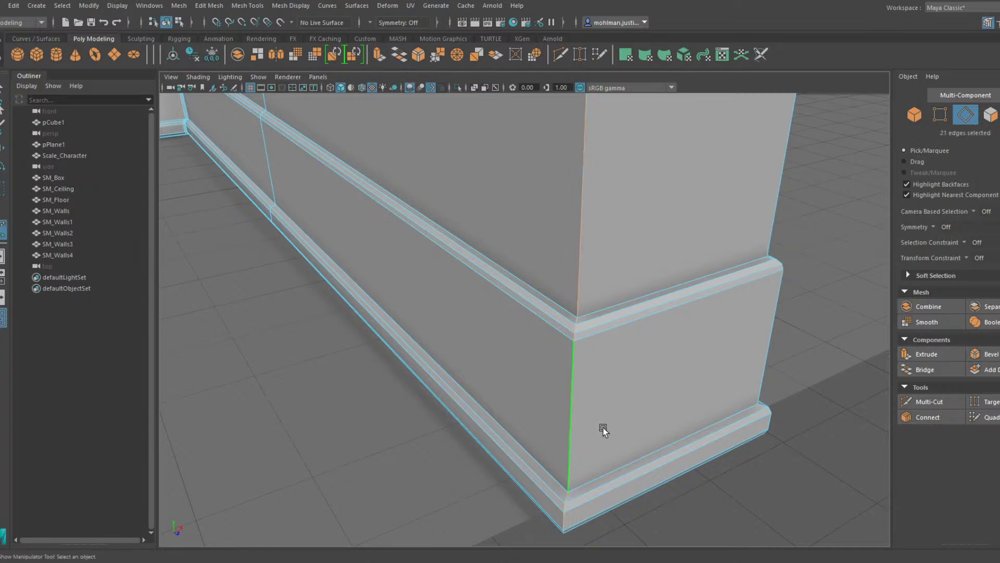
# Delete the extra middle edge loop running along the underside of the half wall's baseboard
pyautogui.keyDown('alt'); pyautogui.moveTo(602, 427); pyautogui.dragTo(613, 419); pyautogui.keyUp('alt')
pyautogui.keyDown('alt'); pyautogui.moveTo(612, 419); pyautogui.dragTo(612, 326, button='middle'); pyautogui.keyUp('alt')
pyautogui.keyDown('alt'); pyautogui.moveTo(611, 327); pyautogui.dragTo(693, 365, button='right'); pyautogui.keyUp('alt')
pyautogui.click(708, 405)
pyautogui.keyDown('alt'); pyautogui.moveTo(717, 369); pyautogui.dragTo(565, 316); pyautogui.keyUp('alt')
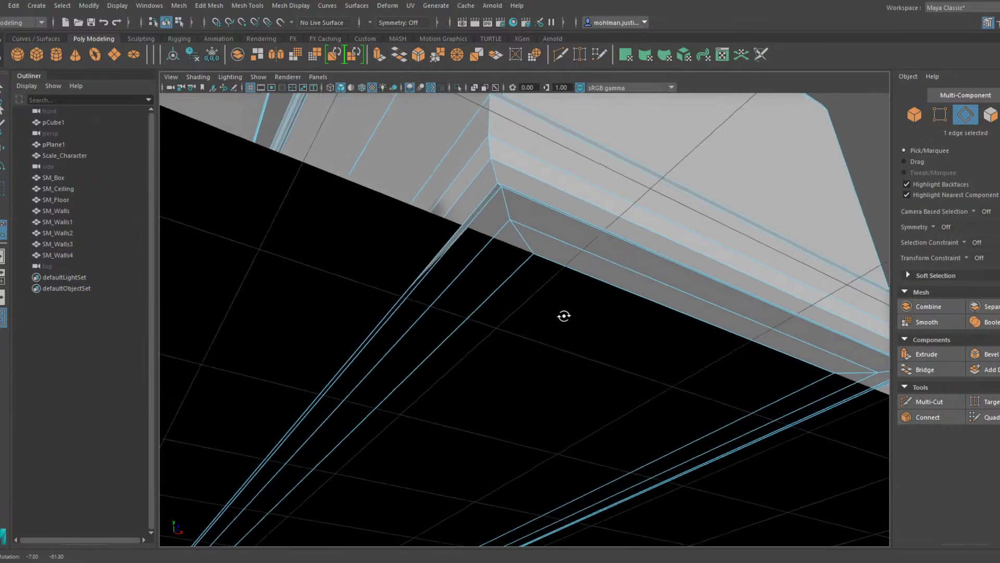
pyautogui.click(491, 205)
pyautogui.keyDown('alt'); pyautogui.moveTo(490, 204); pyautogui.dragTo(461, 265); pyautogui.keyUp('alt')
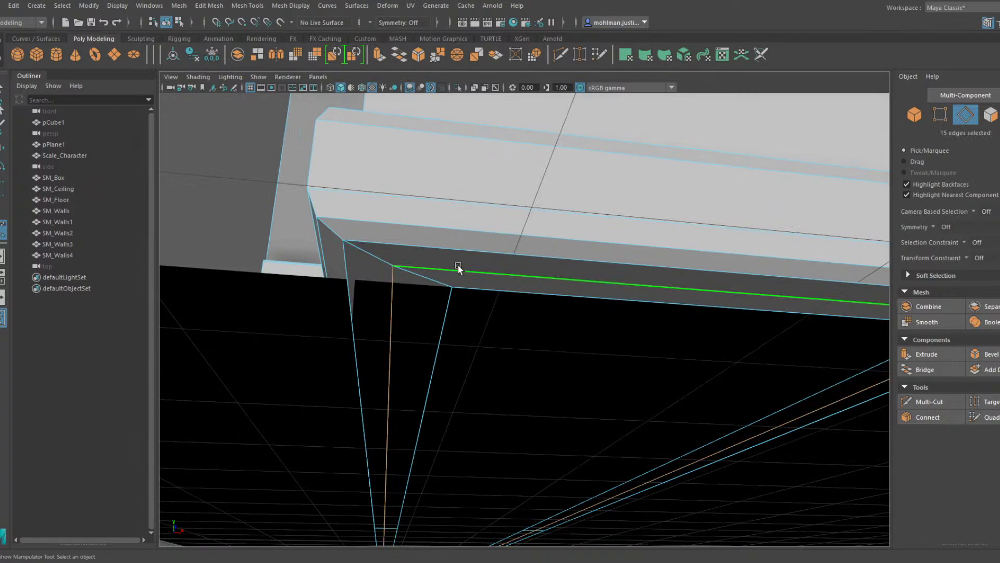
pyautogui.hotkey('ctrl', 'Delete')
# Examine the baseboard edges and the surrounding walls from several angles
pyautogui.keyDown('alt'); pyautogui.moveTo(460, 268); pyautogui.dragTo(415, 271, button='right'); pyautogui.keyUp('alt')
pyautogui.keyDown('alt'); pyautogui.moveTo(414, 271); pyautogui.dragTo(454, 293); pyautogui.keyUp('alt')
pyautogui.keyDown('alt'); pyautogui.moveTo(454, 293); pyautogui.dragTo(572, 282, button='middle'); pyautogui.keyUp('alt')
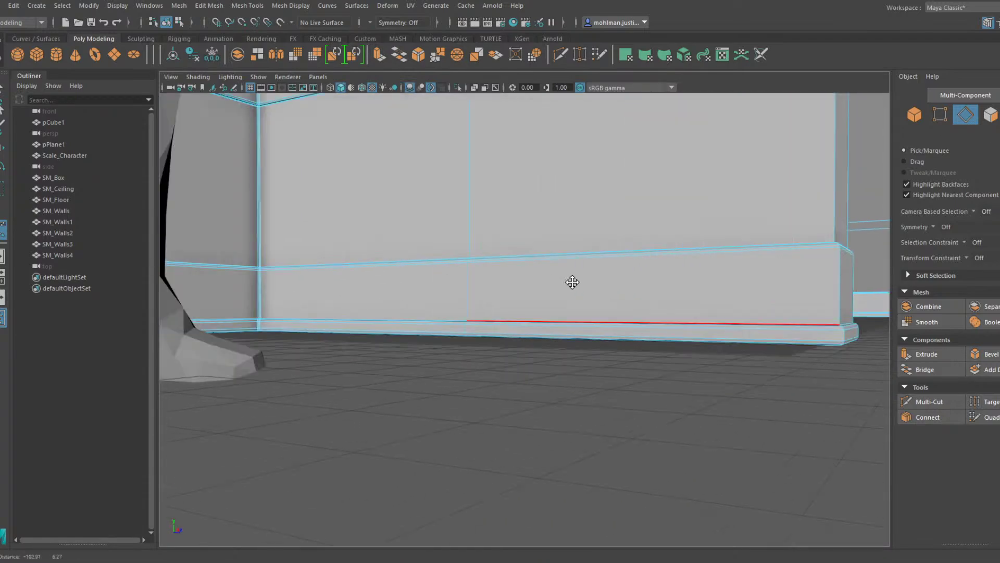
pyautogui.keyDown('alt'); pyautogui.moveTo(572, 282); pyautogui.dragTo(573, 356); pyautogui.keyUp('alt')
pyautogui.moveTo(489, 347)
pyautogui.keyDown('alt'); pyautogui.mouseDown()
pyautogui.moveTo(480, 343)
pyautogui.moveTo(503, 346)
pyautogui.mouseUp(); pyautogui.keyUp('alt')
pyautogui.keyDown('alt'); pyautogui.moveTo(564, 323); pyautogui.dragTo(438, 296); pyautogui.keyUp('alt')
pyautogui.keyDown('alt'); pyautogui.moveTo(437, 296); pyautogui.dragTo(477, 359, button='middle'); pyautogui.keyUp('alt')
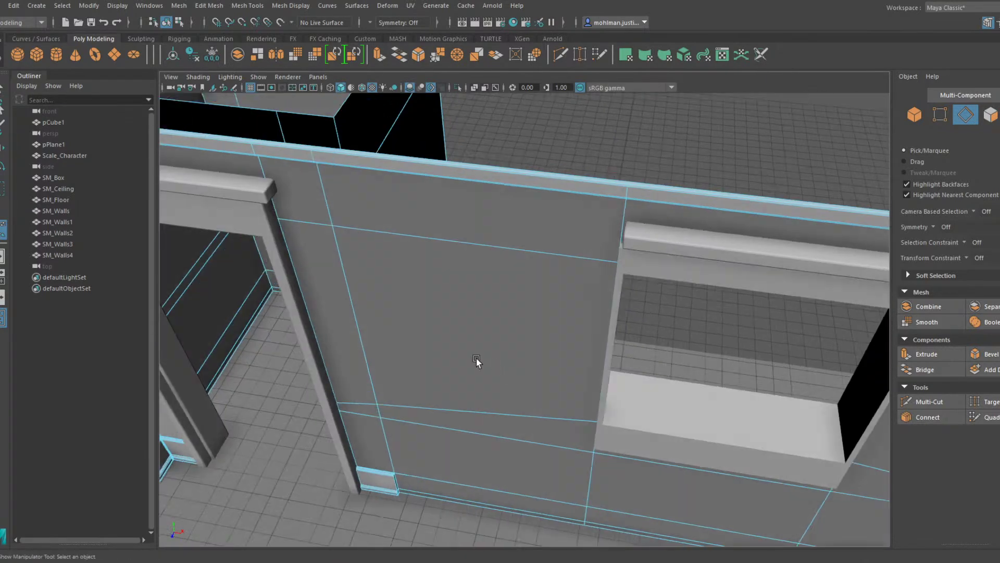
# Bevel the half wall's vertical end corner edge loop with two segments and a fraction of 1
pyautogui.keyDown('alt'); pyautogui.moveTo(476, 358); pyautogui.dragTo(477, 265); pyautogui.keyUp('alt')
pyautogui.keyDown('alt'); pyautogui.moveTo(477, 265); pyautogui.dragTo(542, 272, button='right'); pyautogui.keyUp('alt')
pyautogui.keyDown('alt'); pyautogui.moveTo(542, 272); pyautogui.dragTo(483, 285); pyautogui.keyUp('alt')
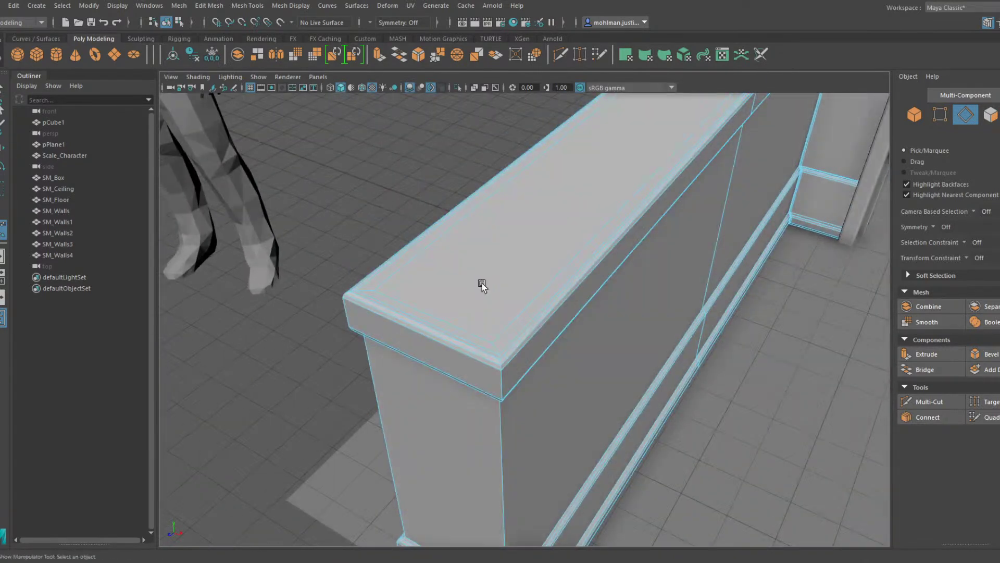
pyautogui.keyDown('alt'); pyautogui.moveTo(506, 383); pyautogui.dragTo(488, 292, button='middle'); pyautogui.keyUp('alt')
pyautogui.doubleClick(492, 348)
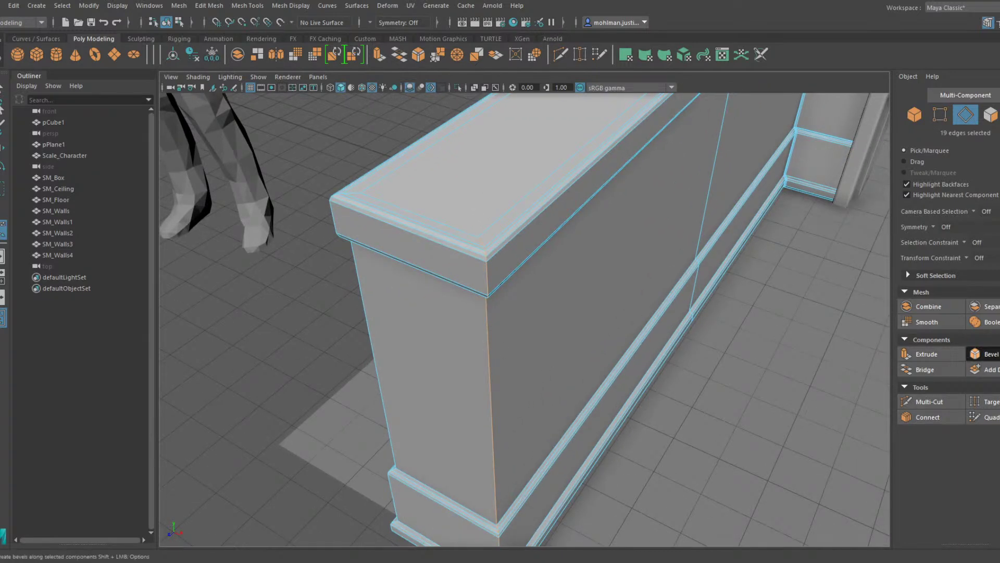
pyautogui.click(982, 354)
pyautogui.moveTo(739, 241); pyautogui.dragTo(760, 236)
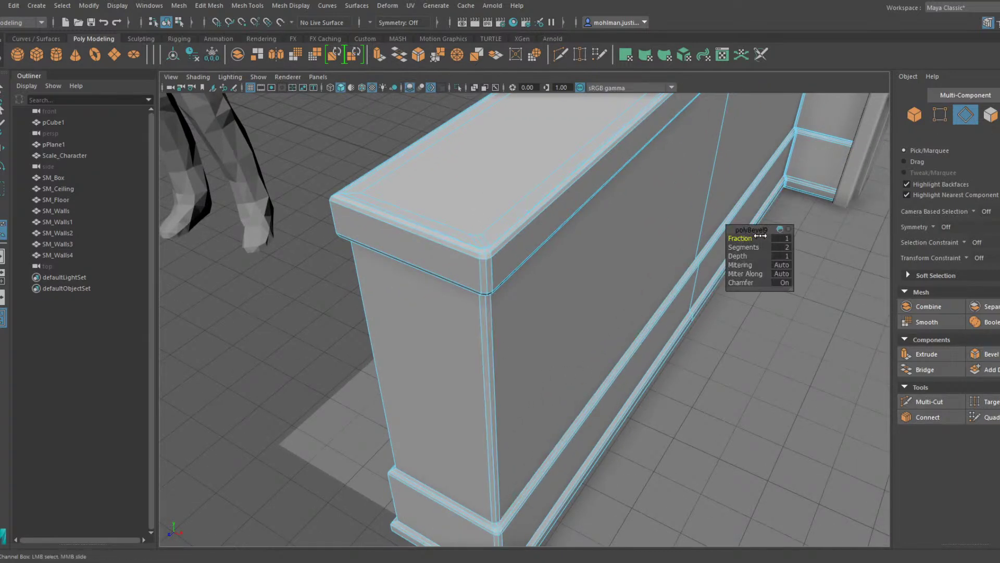
# Inspect the beveled corner of the half wall's cap and undo the last bevel fraction change
pyautogui.keyDown('alt'); pyautogui.moveTo(612, 329); pyautogui.dragTo(567, 328); pyautogui.keyUp('alt')
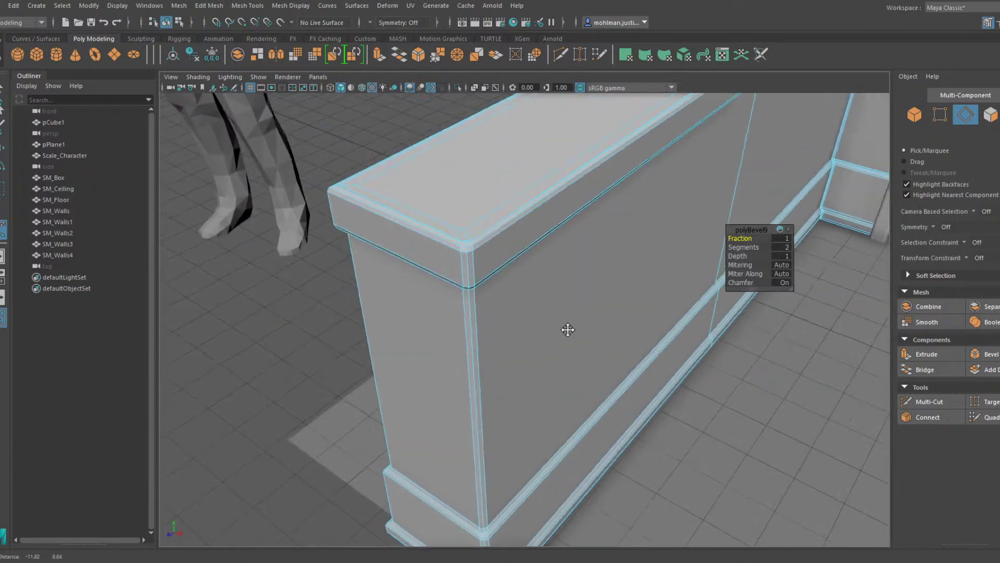
pyautogui.keyDown('alt'); pyautogui.moveTo(568, 328); pyautogui.dragTo(584, 372, button='middle'); pyautogui.keyUp('alt')
pyautogui.keyDown('alt'); pyautogui.moveTo(489, 328); pyautogui.dragTo(524, 423, button='right'); pyautogui.keyUp('alt')
pyautogui.hotkey('ctrl', 'z')
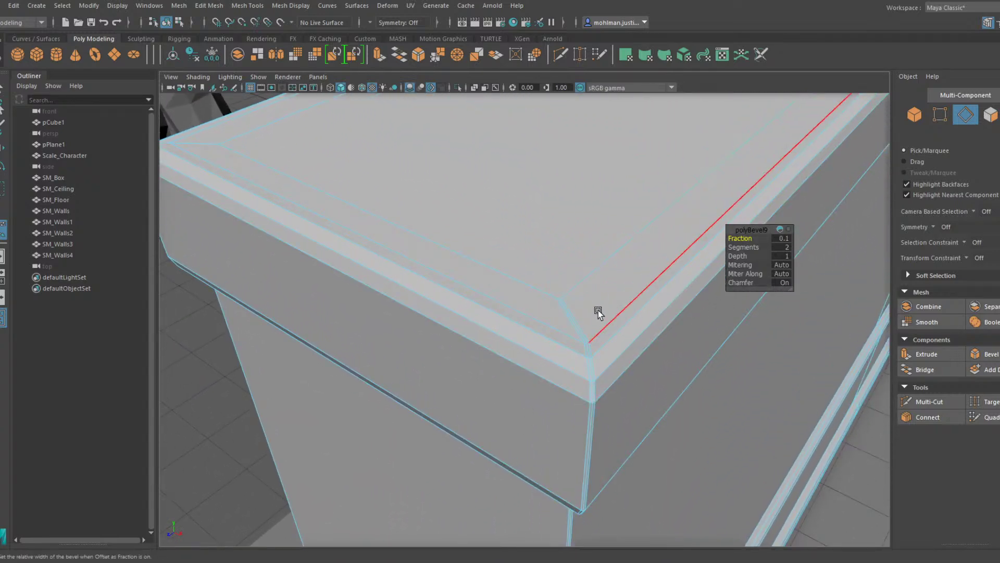
# Try to delete the edge loop running along the inner side of the half wall cap's beveled top edge
pyautogui.press('q')
pyautogui.press('F8')
pyautogui.scroll(-6, 667, 266)
pyautogui.keyDown('alt'); pyautogui.moveTo(674, 273); pyautogui.dragTo(636, 372, button='middle'); pyautogui.keyUp('alt')
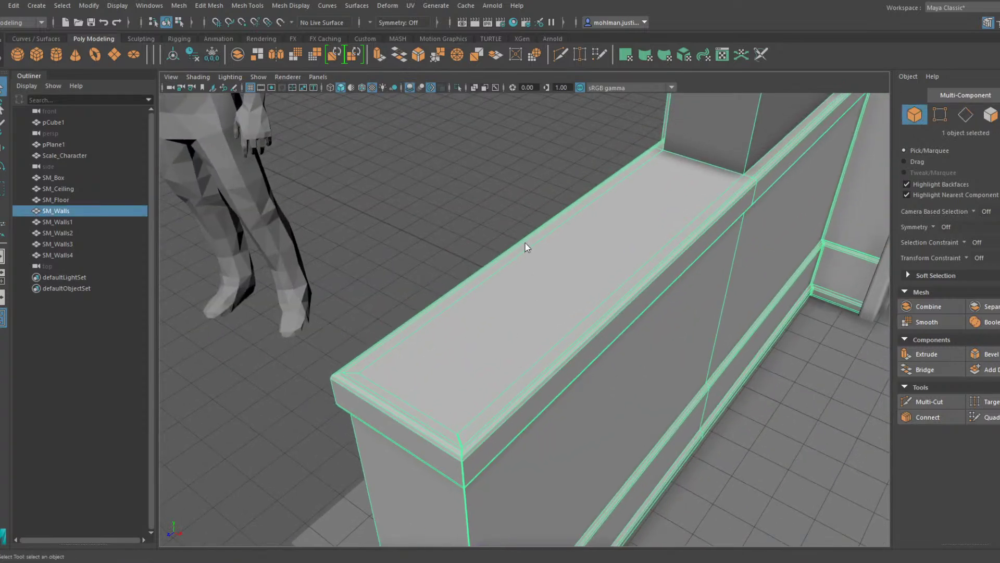
pyautogui.press('F10')
pyautogui.doubleClick(565, 346)
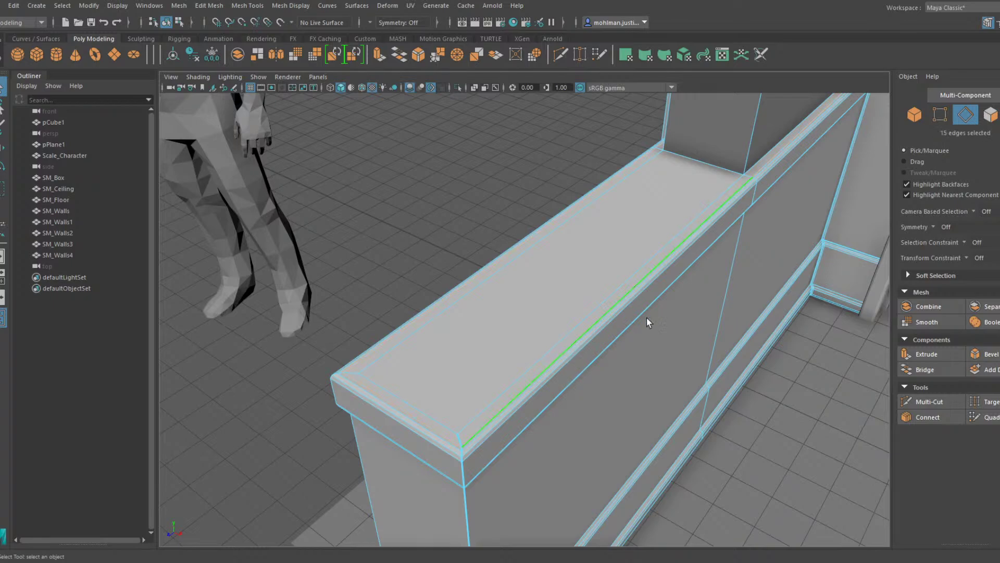
pyautogui.moveTo(646, 317)
pyautogui.keyDown('alt'); pyautogui.mouseDown()
pyautogui.moveTo(558, 399)
pyautogui.moveTo(575, 360)
pyautogui.moveTo(674, 335)
pyautogui.moveTo(663, 357)
pyautogui.moveTo(659, 326)
pyautogui.mouseUp(); pyautogui.keyUp('alt')
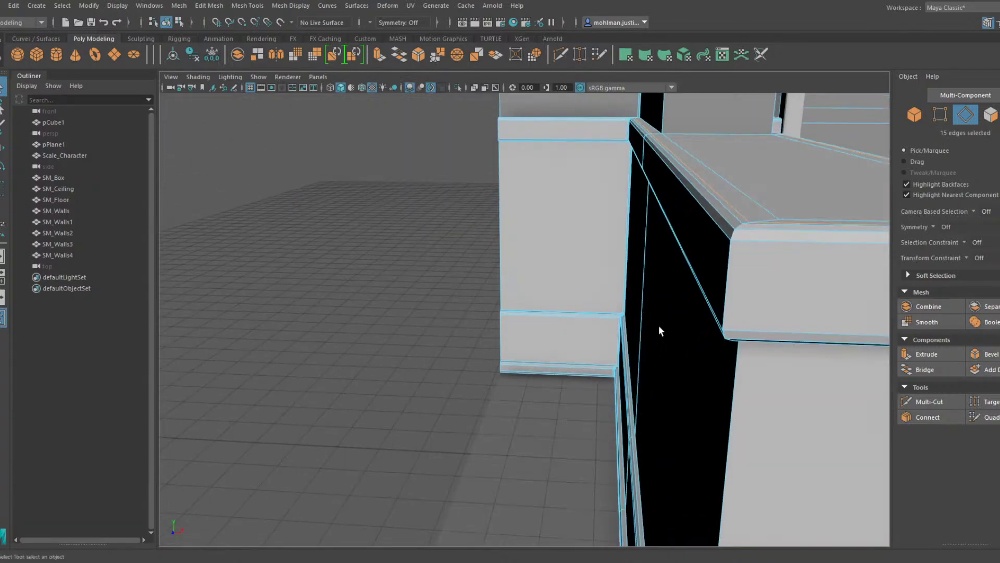
pyautogui.hotkey('ctrl', 'Delete')
pyautogui.keyDown('alt'); pyautogui.moveTo(710, 274); pyautogui.dragTo(667, 315, button='middle'); pyautogui.keyUp('alt')
pyautogui.keyDown('alt'); pyautogui.moveTo(667, 315); pyautogui.dragTo(458, 386); pyautogui.keyUp('alt')
pyautogui.keyDown('alt'); pyautogui.moveTo(458, 386); pyautogui.dragTo(591, 257, button='middle'); pyautogui.keyUp('alt')
pyautogui.keyDown('alt'); pyautogui.moveTo(592, 257); pyautogui.dragTo(585, 306); pyautogui.keyUp('alt')
pyautogui.click(572, 304)
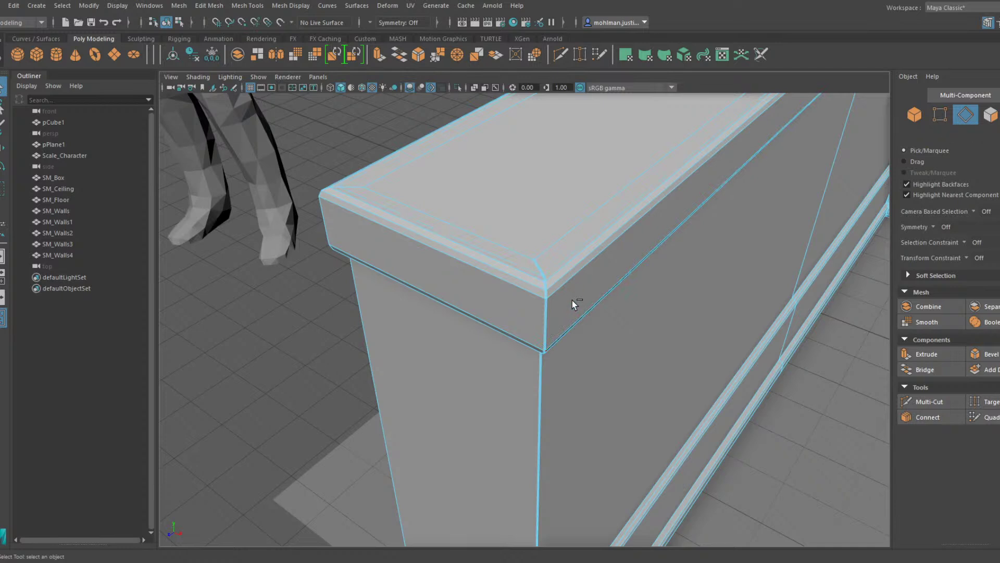
# Undo the edge loop deletion and the bevel on the half wall's vertical corner
pyautogui.hotkey('ctrl', 'z')
pyautogui.hotkey('ctrl', 'z')
pyautogui.hotkey('ctrl', 'z')
# Delete the extra edge loop along the inner side of the half wall cap's beveled top edge
pyautogui.click(557, 265)
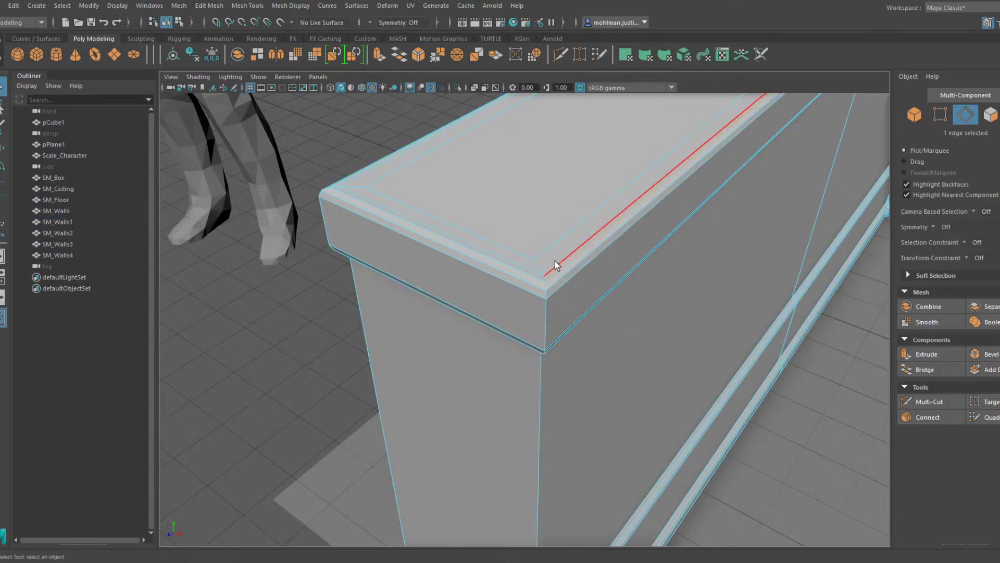
pyautogui.doubleClick(555, 261)
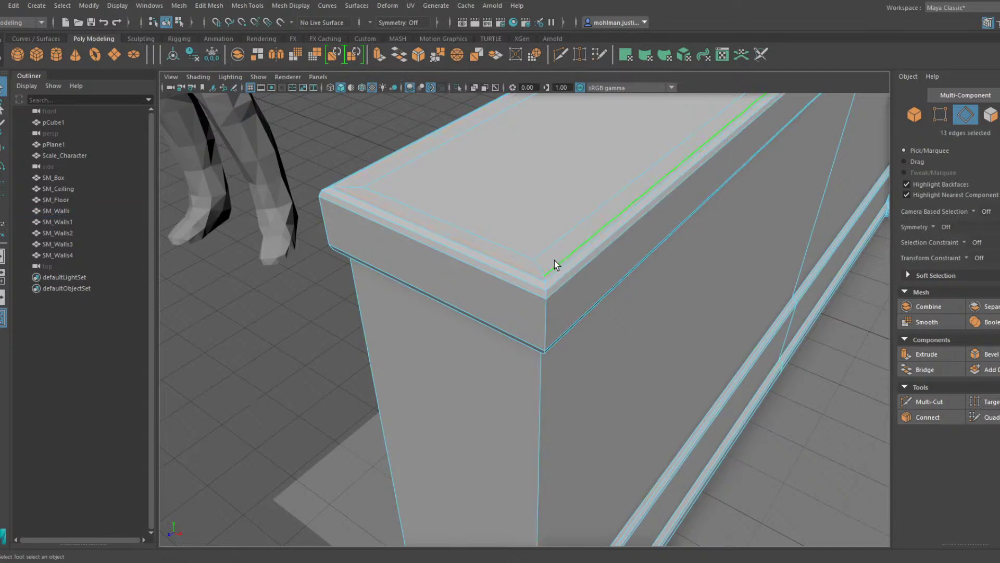
pyautogui.click(961, 372)
# Bevel both vertical corner edge loops at the free end of the half wall with two segments
pyautogui.keyDown('alt'); pyautogui.moveTo(513, 305); pyautogui.dragTo(525, 303); pyautogui.keyUp('alt')
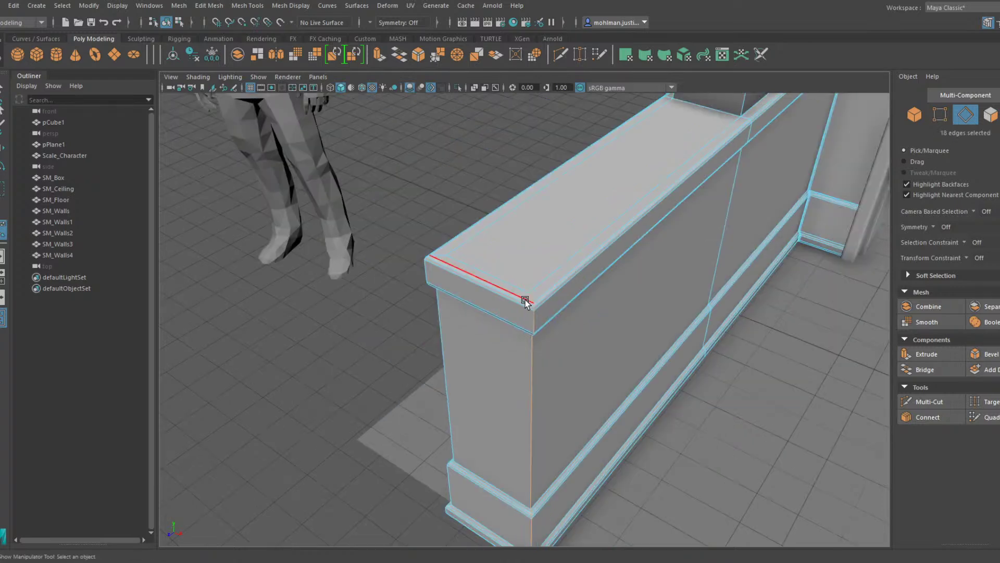
pyautogui.keyDown('alt'); pyautogui.moveTo(454, 309); pyautogui.dragTo(599, 331); pyautogui.keyUp('alt')
pyautogui.keyDown('shift'); pyautogui.doubleClick(642, 336); pyautogui.keyUp('shift')
pyautogui.keyDown('alt'); pyautogui.moveTo(703, 329); pyautogui.dragTo(625, 324); pyautogui.keyUp('alt')
pyautogui.scroll(5, 645, 354)
pyautogui.keyDown('alt'); pyautogui.moveTo(648, 365); pyautogui.dragTo(581, 348, button='middle'); pyautogui.keyUp('alt')
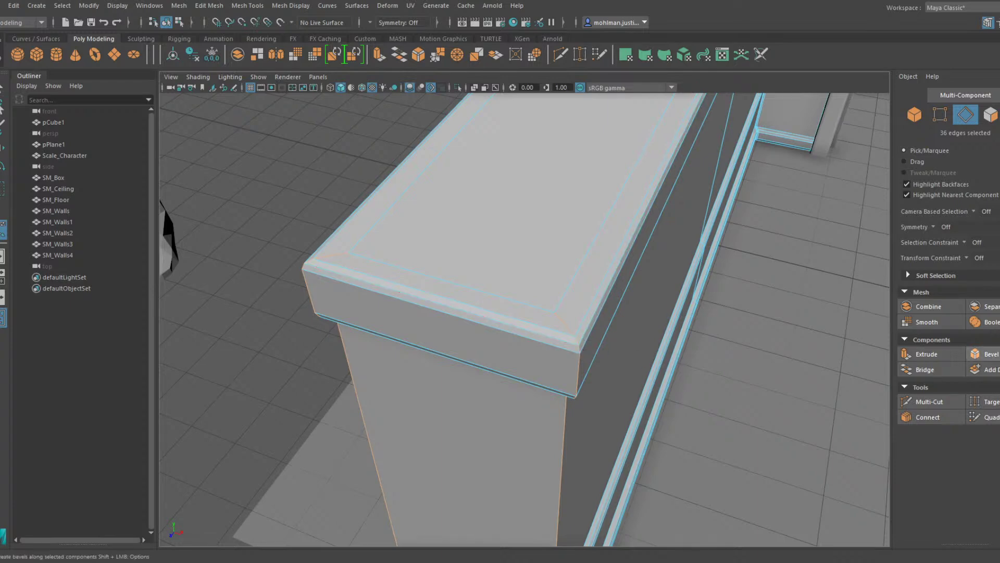
pyautogui.click(983, 354)
# Set the half wall corner bevel's fraction to 0.05 and return to object selection
pyautogui.keyDown('alt'); pyautogui.moveTo(691, 300); pyautogui.dragTo(615, 348); pyautogui.keyUp('alt')
pyautogui.scroll(-3, 581, 318)
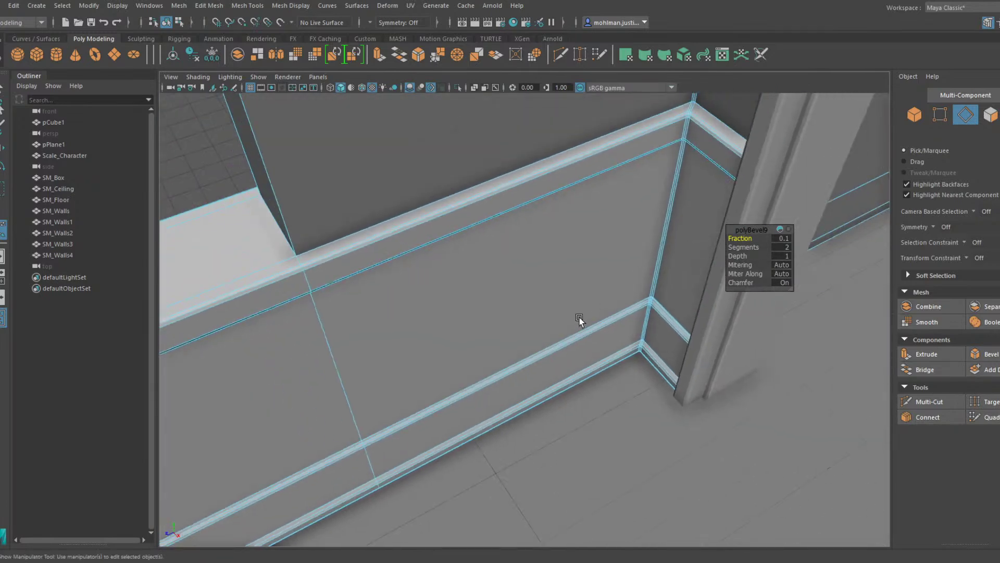
pyautogui.keyDown('alt'); pyautogui.moveTo(552, 323); pyautogui.dragTo(722, 327, button='middle'); pyautogui.keyUp('alt')
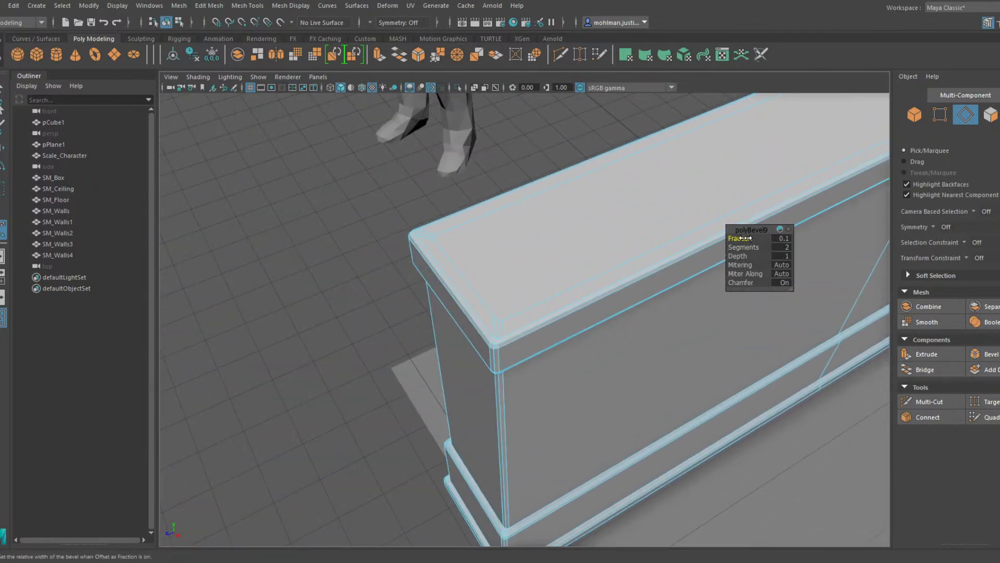
pyautogui.moveTo(743, 238); pyautogui.dragTo(741, 238, button='middle')
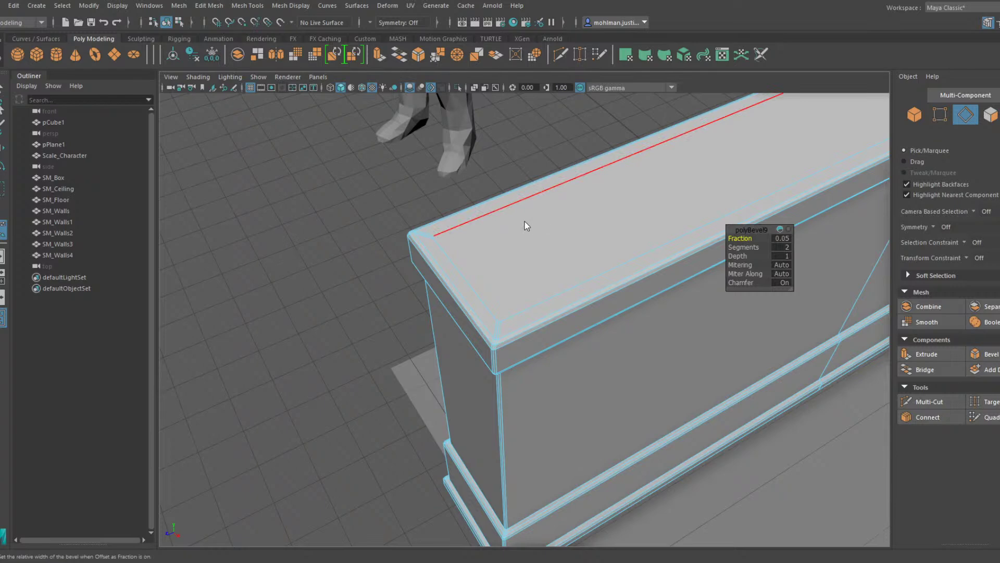
pyautogui.moveTo(525, 221); pyautogui.dragTo(577, 193, button='right')
pyautogui.press('q')
pyautogui.click(432, 183)
pyautogui.scroll(-6, 521, 224)
pyautogui.keyDown('alt'); pyautogui.moveTo(549, 237); pyautogui.dragTo(574, 218); pyautogui.keyUp('alt')
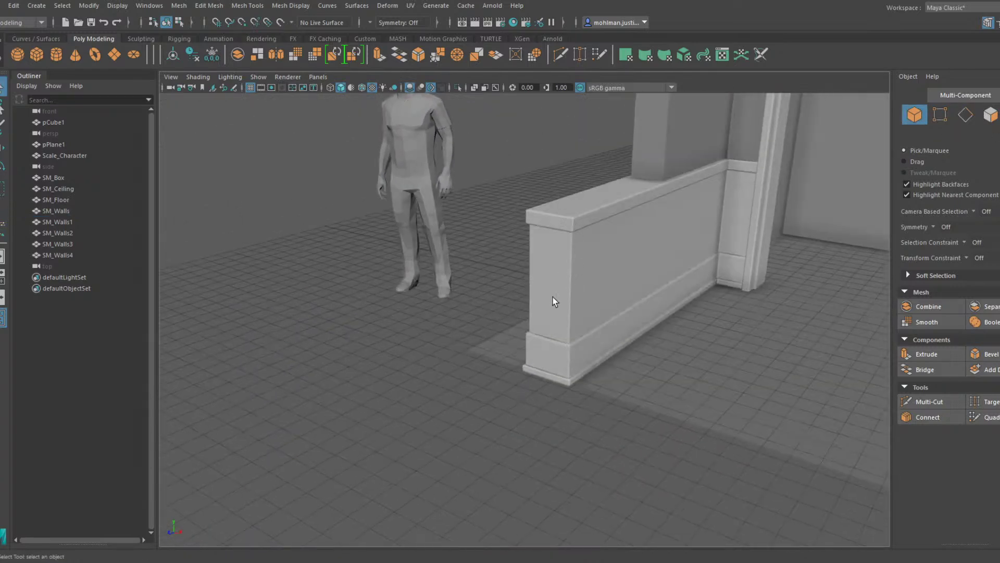
# Bevel the two vertical corner edge loops at the end of the tall wall above the half wall with two segments
pyautogui.keyDown('alt'); pyautogui.moveTo(639, 214); pyautogui.dragTo(543, 300, button='middle'); pyautogui.keyUp('alt')
pyautogui.click(555, 246)
pyautogui.keyDown('alt'); pyautogui.moveTo(565, 201); pyautogui.dragTo(599, 223); pyautogui.keyUp('alt')
pyautogui.keyDown('alt'); pyautogui.moveTo(599, 190); pyautogui.dragTo(533, 280, button='middle'); pyautogui.keyUp('alt')
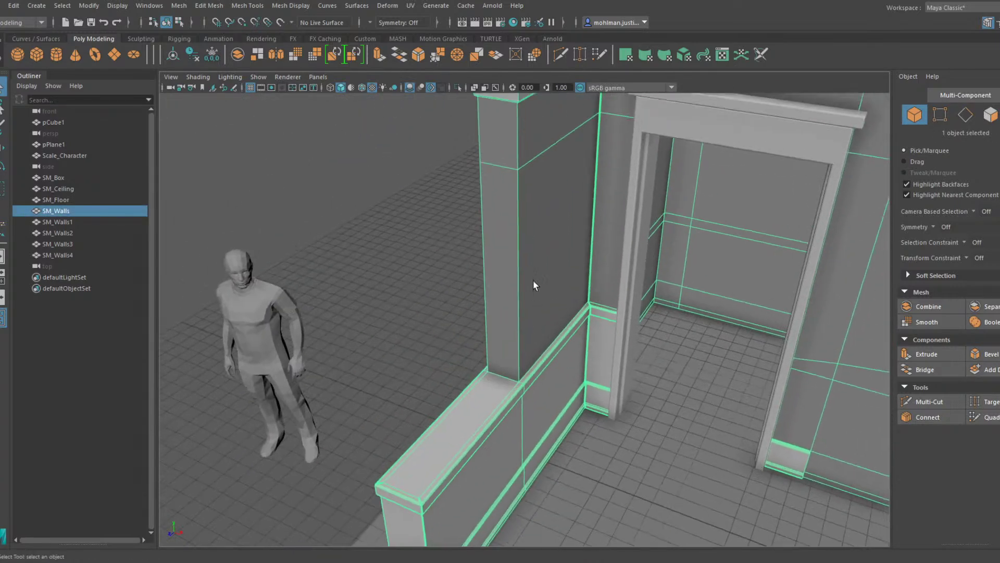
pyautogui.keyDown('alt'); pyautogui.moveTo(533, 280); pyautogui.dragTo(497, 194); pyautogui.keyUp('alt')
pyautogui.press('F10')
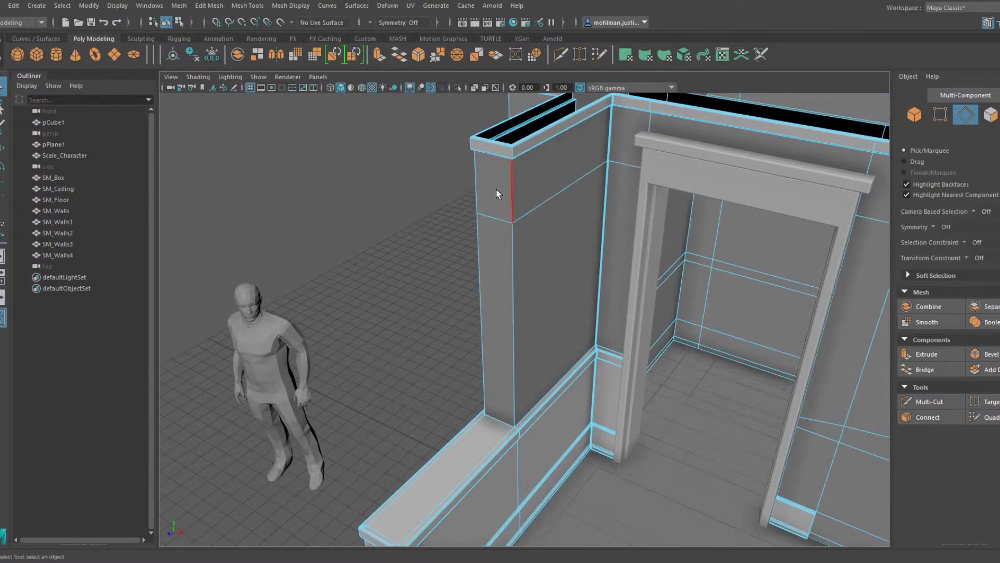
pyautogui.moveTo(533, 370)
pyautogui.keyDown('alt'); pyautogui.mouseDown()
pyautogui.moveTo(562, 308)
pyautogui.moveTo(521, 358)
pyautogui.mouseUp(); pyautogui.keyUp('alt')
pyautogui.scroll(4, 548, 333)
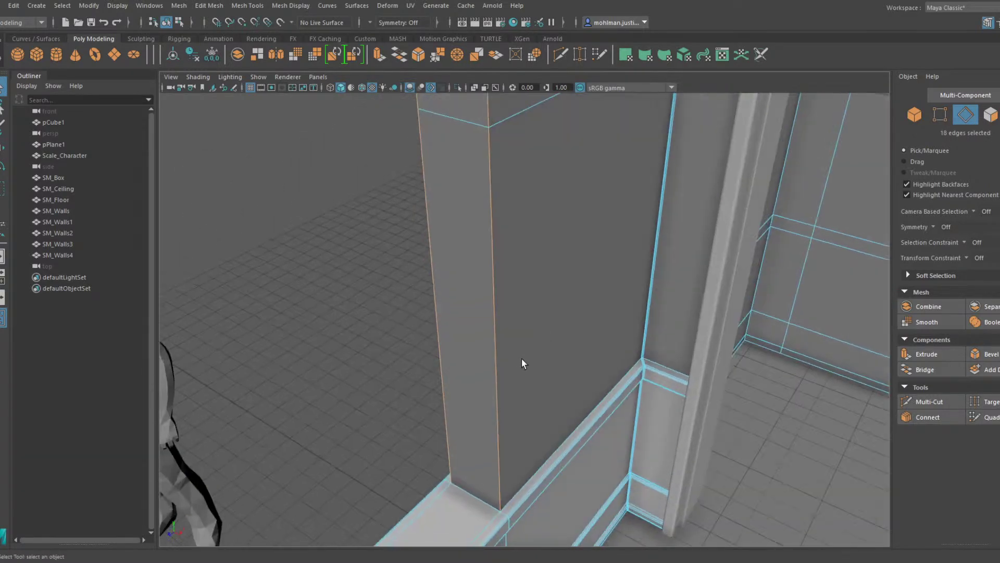
pyautogui.keyDown('alt'); pyautogui.moveTo(526, 331); pyautogui.dragTo(578, 267, button='middle'); pyautogui.keyUp('alt')
pyautogui.click(990, 355)
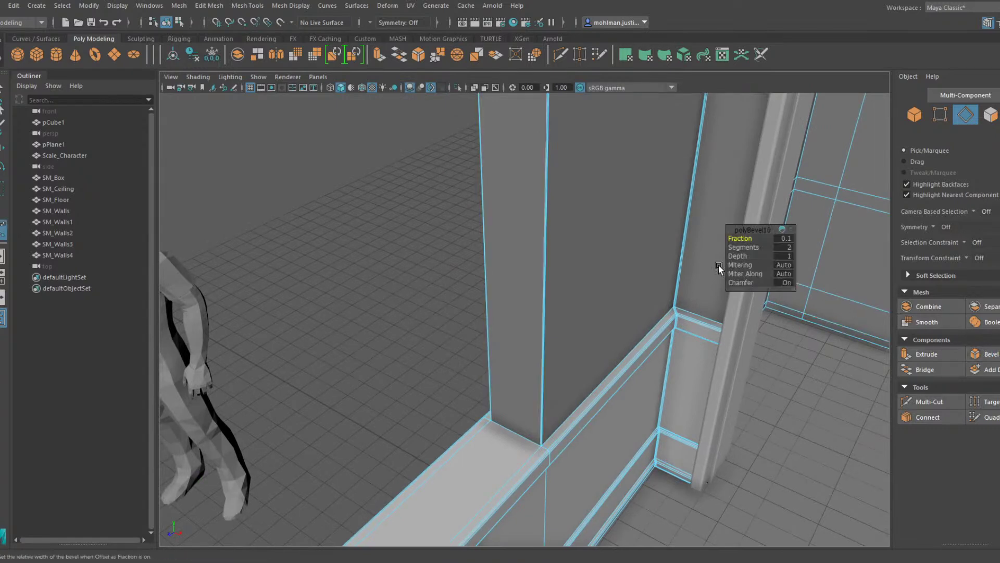
# Set the tall wall corner bevel's fraction to 0.14 and return to object selection
pyautogui.scroll(4, 532, 330)
pyautogui.keyDown('alt'); pyautogui.moveTo(531, 330); pyautogui.dragTo(521, 239, button='middle'); pyautogui.keyUp('alt')
pyautogui.scroll(1, 520, 239)
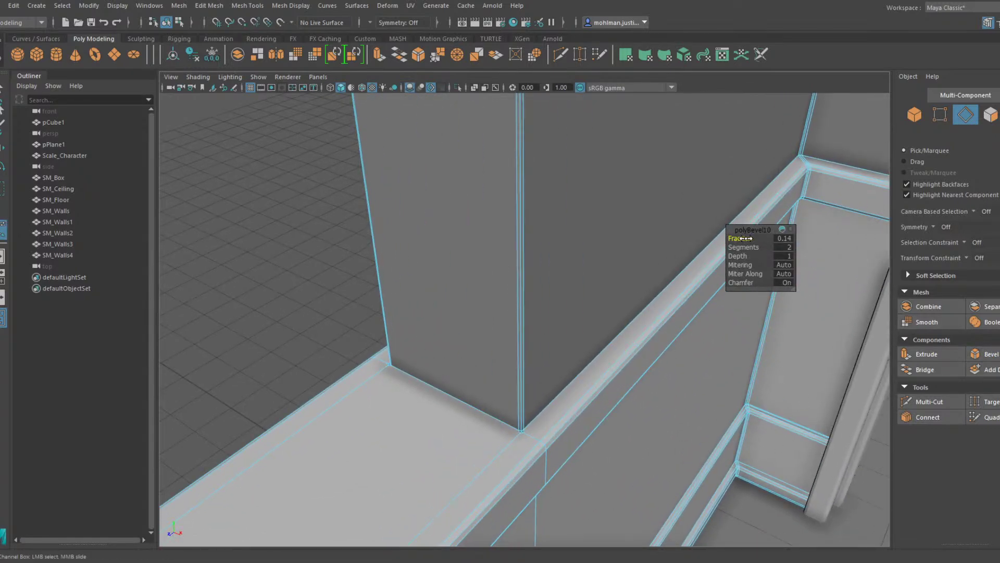
pyautogui.keyDown('alt'); pyautogui.moveTo(515, 369); pyautogui.dragTo(589, 339); pyautogui.keyUp('alt')
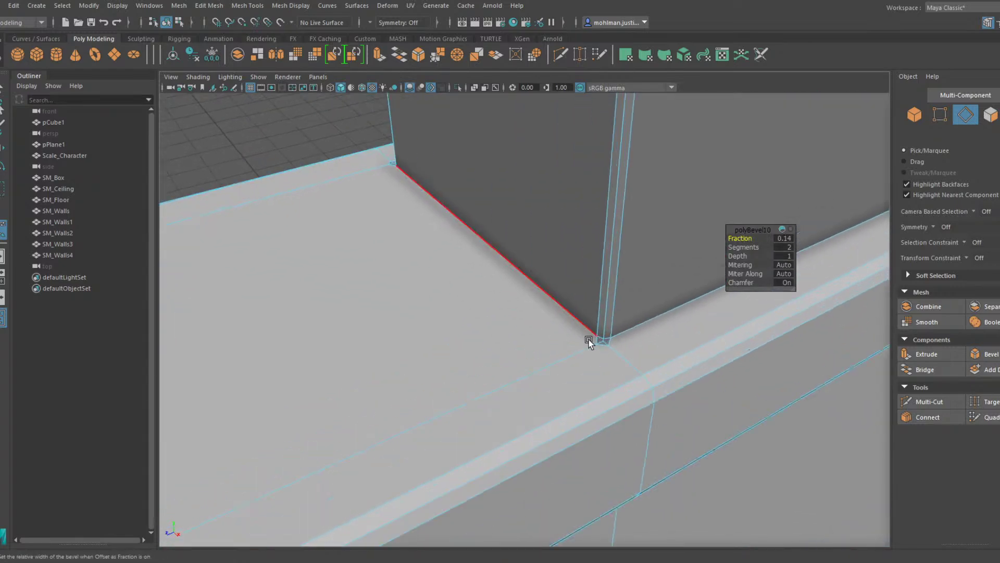
pyautogui.press('q')
pyautogui.moveTo(591, 256); pyautogui.dragTo(637, 238, button='right')
pyautogui.scroll(-8, 636, 239)
pyautogui.click(427, 226)
pyautogui.scroll(-5, 464, 264)
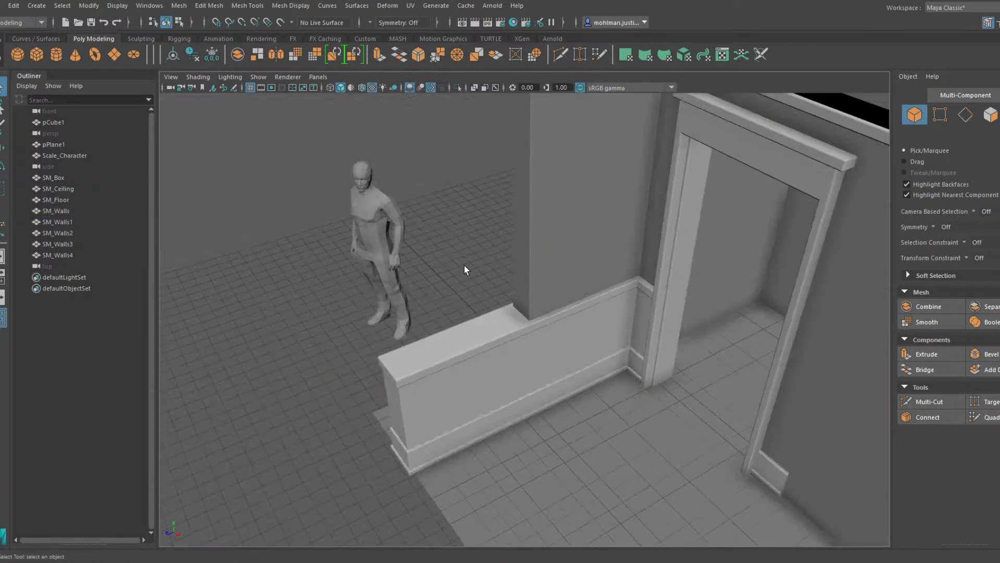
# Examine the doorway, the window wall and the inside corner of the room beyond the window
pyautogui.keyDown('alt'); pyautogui.moveTo(464, 264); pyautogui.dragTo(551, 238); pyautogui.keyUp('alt')
pyautogui.keyDown('alt'); pyautogui.moveTo(551, 237); pyautogui.dragTo(556, 255, button='middle'); pyautogui.keyUp('alt')
pyautogui.keyDown('alt'); pyautogui.moveTo(557, 255); pyautogui.dragTo(612, 287); pyautogui.keyUp('alt')
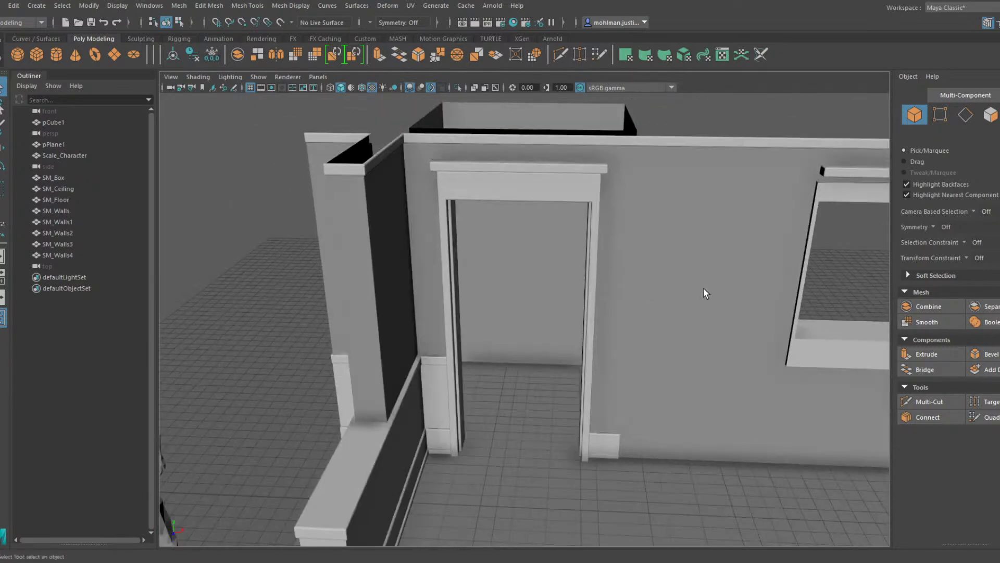
pyautogui.keyDown('alt'); pyautogui.moveTo(705, 290); pyautogui.dragTo(573, 298, button='middle'); pyautogui.keyUp('alt')
pyautogui.keyDown('alt'); pyautogui.moveTo(573, 298); pyautogui.dragTo(652, 308, button='right'); pyautogui.keyUp('alt')
pyautogui.keyDown('alt'); pyautogui.moveTo(652, 307); pyautogui.dragTo(725, 307); pyautogui.keyUp('alt')
pyautogui.keyDown('alt'); pyautogui.moveTo(725, 306); pyautogui.dragTo(581, 305, button='middle'); pyautogui.keyUp('alt')
pyautogui.keyDown('alt'); pyautogui.moveTo(581, 305); pyautogui.dragTo(615, 302, button='right'); pyautogui.keyUp('alt')
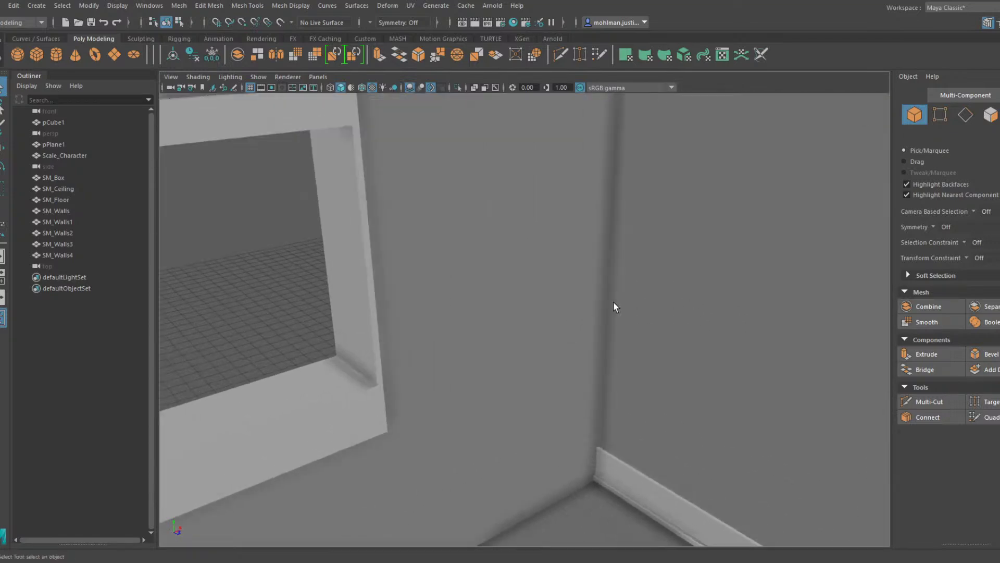
# Select the three end faces of the raised baseboard at the inside corner beside the window wall
pyautogui.click(614, 302)
pyautogui.keyDown('alt'); pyautogui.moveTo(637, 283); pyautogui.dragTo(524, 327); pyautogui.keyUp('alt')
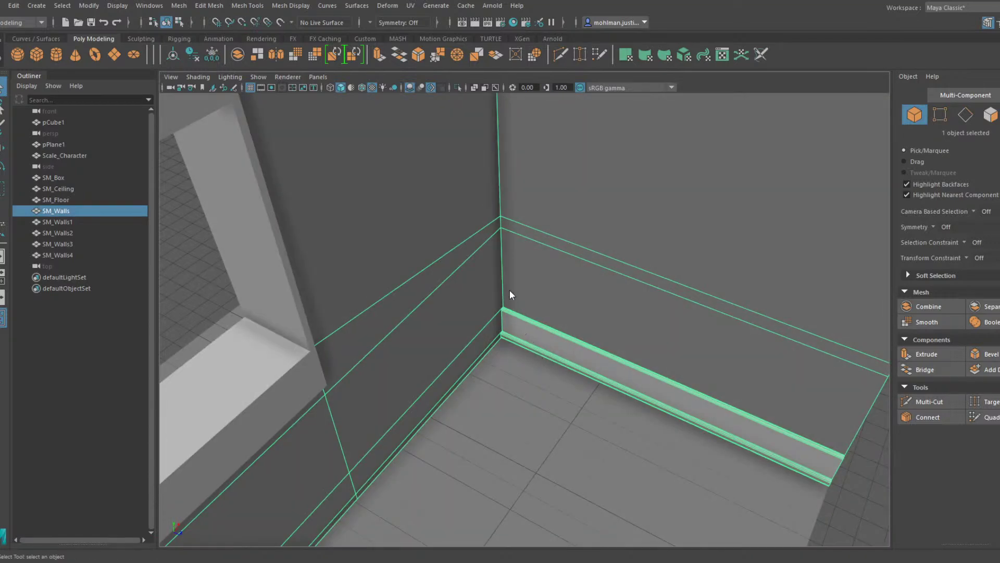
pyautogui.press('F11')
pyautogui.click(508, 312)
pyautogui.scroll(5, 508, 337)
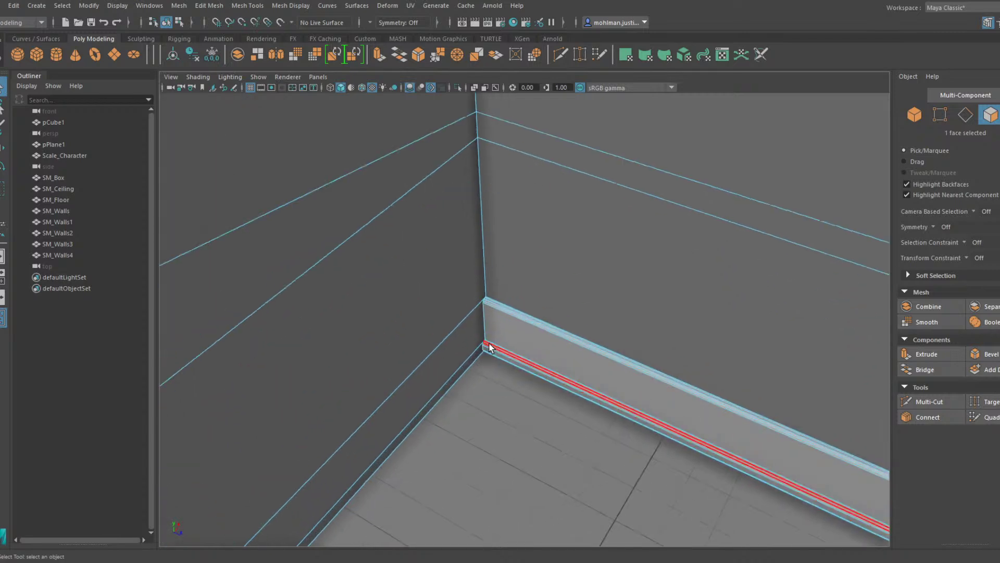
pyautogui.moveTo(497, 376); pyautogui.dragTo(575, 435)
pyautogui.keyDown('ctrl'); pyautogui.moveTo(466, 418); pyautogui.dragTo(431, 372); pyautogui.keyUp('ctrl')
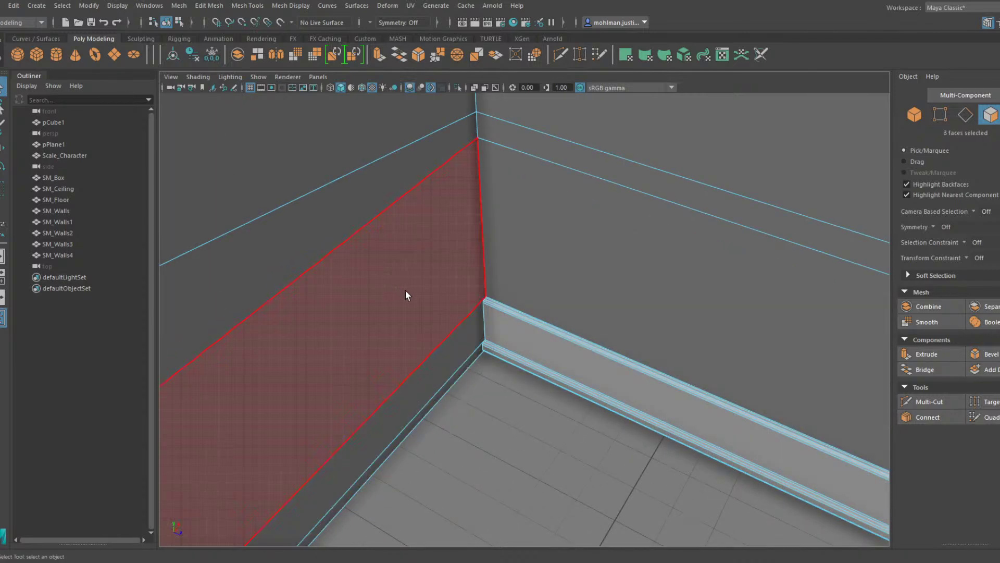
# Examine the selected baseboard end faces and the surrounding wall corner, and return to object selection
pyautogui.press('f')
pyautogui.moveTo(545, 319)
pyautogui.keyDown('alt'); pyautogui.mouseDown()
pyautogui.moveTo(686, 303)
pyautogui.moveTo(561, 323)
pyautogui.mouseUp(); pyautogui.keyUp('alt')
pyautogui.scroll(-3, 565, 317)
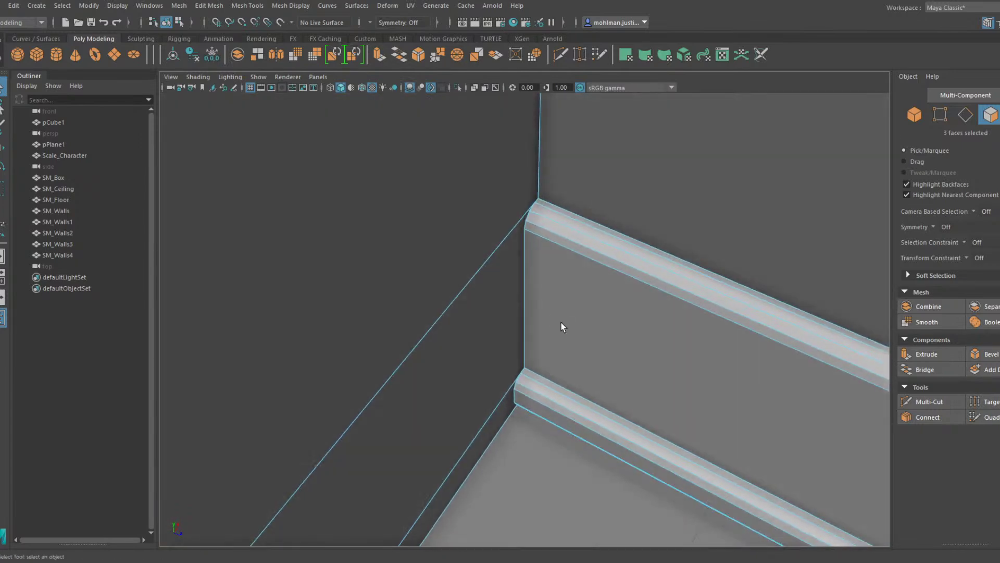
pyautogui.press('1')
pyautogui.scroll(-5, 561, 323)
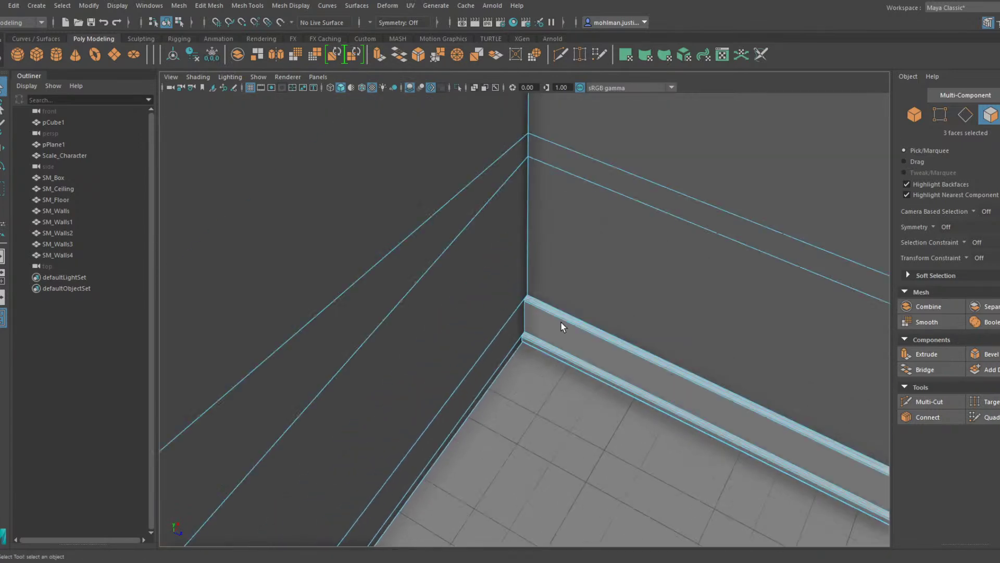
pyautogui.keyDown('alt'); pyautogui.moveTo(561, 324); pyautogui.dragTo(511, 316, button='middle'); pyautogui.keyUp('alt')
pyautogui.press('w')
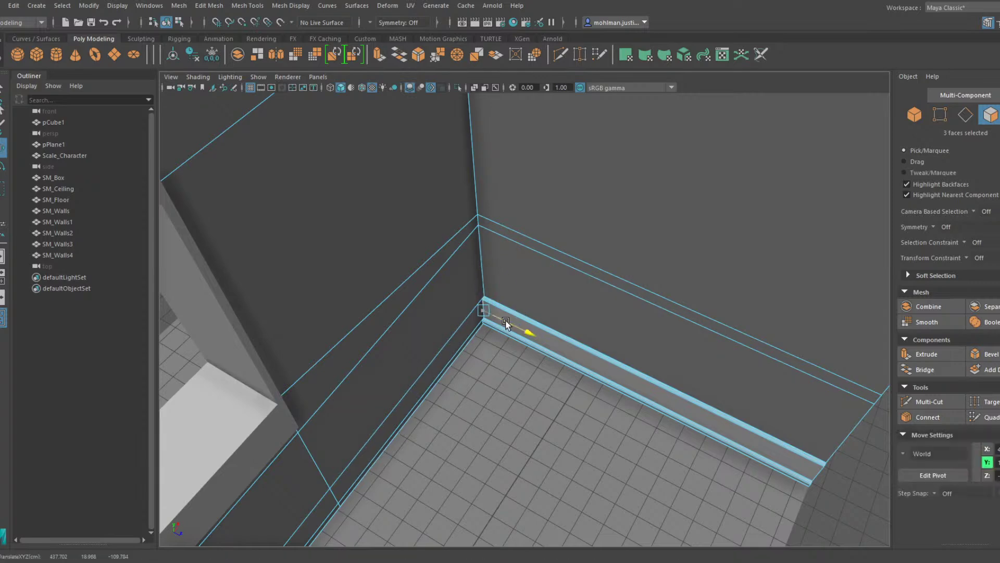
pyautogui.keyDown('alt'); pyautogui.moveTo(511, 322); pyautogui.dragTo(545, 333); pyautogui.keyUp('alt')
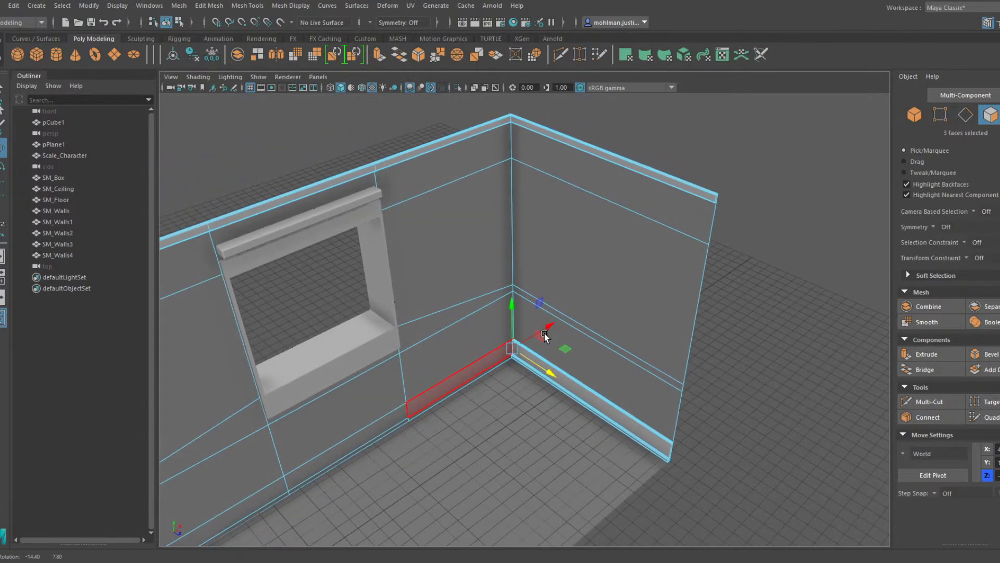
pyautogui.moveTo(602, 269); pyautogui.dragTo(617, 252, button='right')
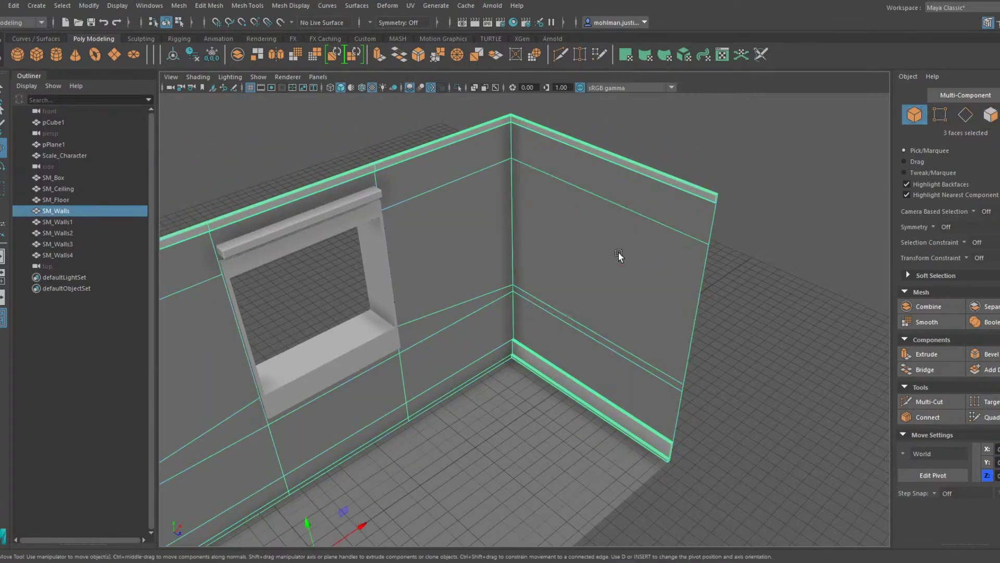
# Insert a vertical edge loop with Multi-Cut on the wall adjoining the window wall, close to the inside corner
pyautogui.keyDown('alt'); pyautogui.moveTo(617, 252); pyautogui.dragTo(451, 155); pyautogui.keyUp('alt')
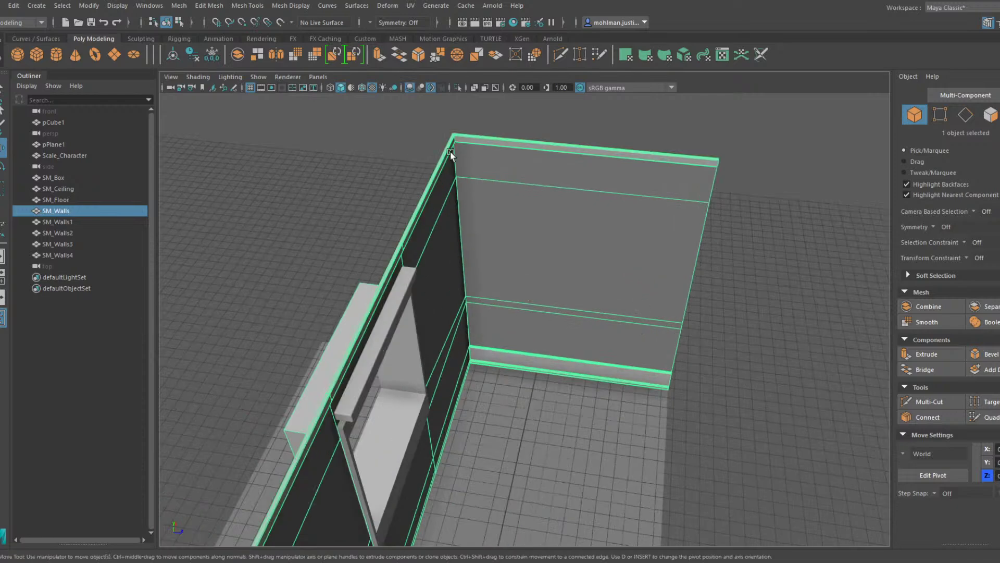
pyautogui.click(930, 401)
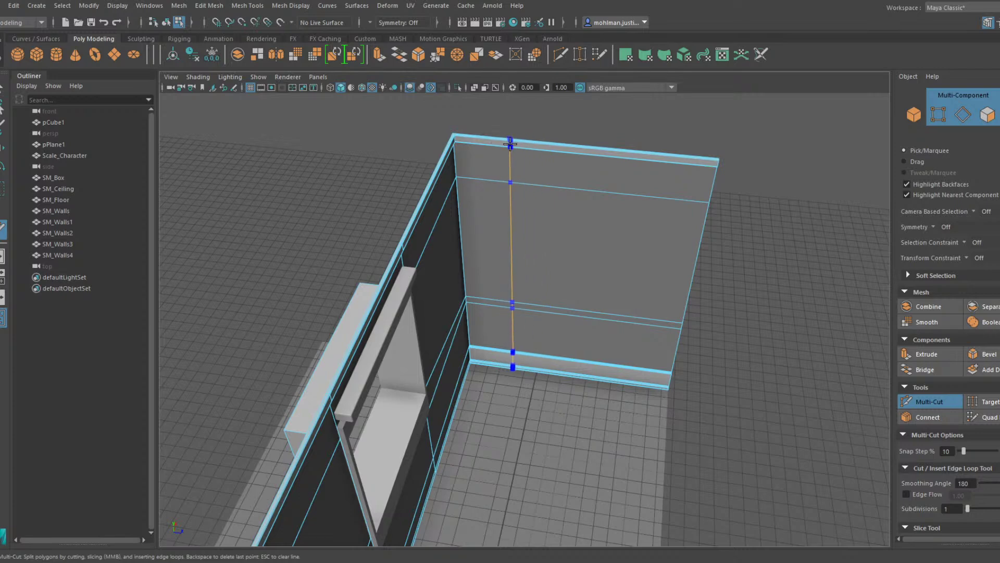
pyautogui.press('w')
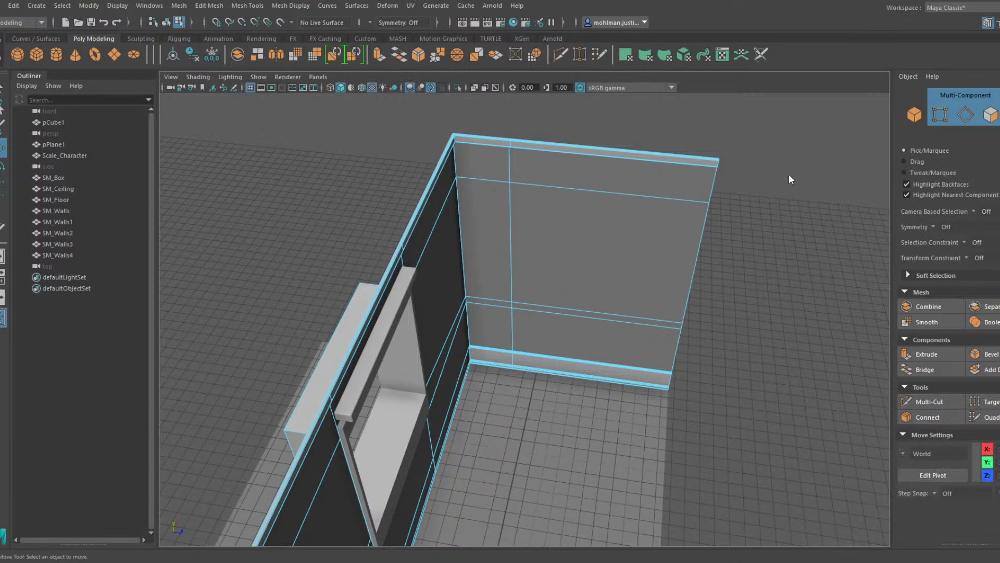
pyautogui.hotkey('ctrl', 'F11')
pyautogui.scroll(6, 501, 359)
pyautogui.keyDown('alt'); pyautogui.moveTo(464, 365); pyautogui.dragTo(500, 324, button='middle'); pyautogui.keyUp('alt')
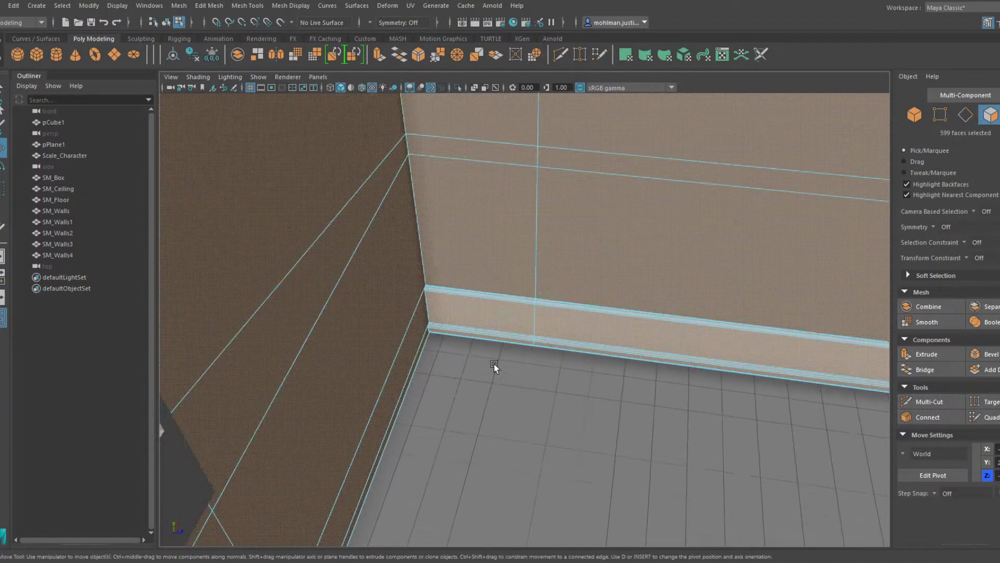
# Return the wall mesh to object selection and duplicate it
pyautogui.moveTo(584, 236); pyautogui.dragTo(618, 214, button='right')
pyautogui.scroll(-8, 621, 239)
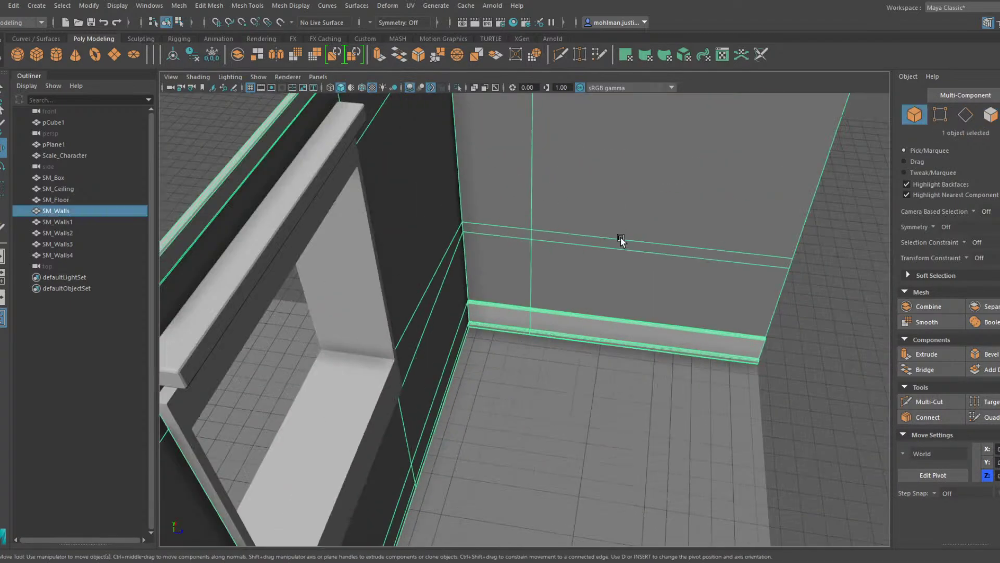
pyautogui.keyDown('alt'); pyautogui.moveTo(621, 239); pyautogui.dragTo(580, 260); pyautogui.keyUp('alt')
pyautogui.hotkey('ctrl', 'd')
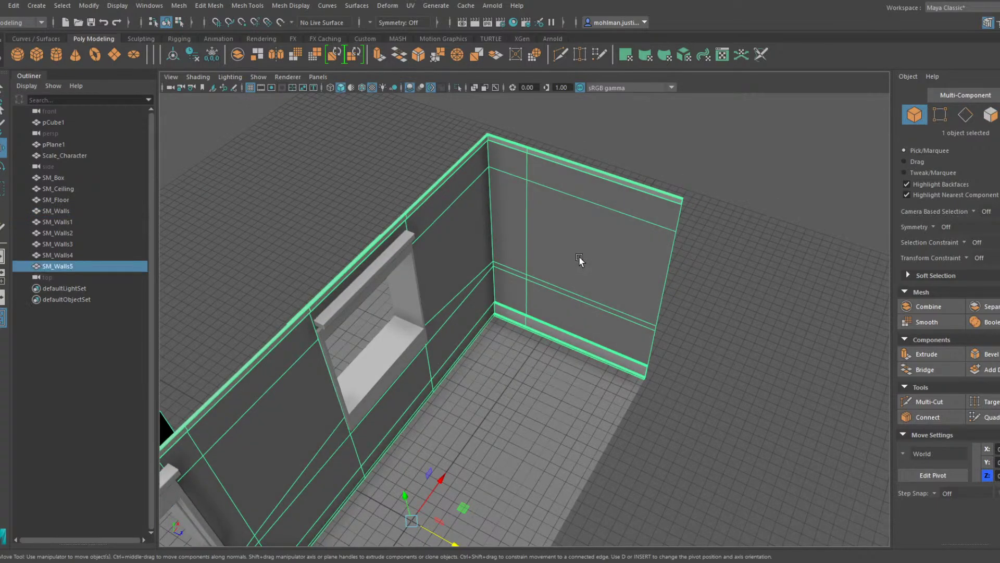
# Delete the raised baseboard faces between the inside corner and the new edge loop on the adjoining wall
pyautogui.scroll(-7, 580, 257)
pyautogui.moveTo(529, 409); pyautogui.dragTo(630, 419)
pyautogui.scroll(8, 518, 299)
pyautogui.scroll(5, 518, 299)
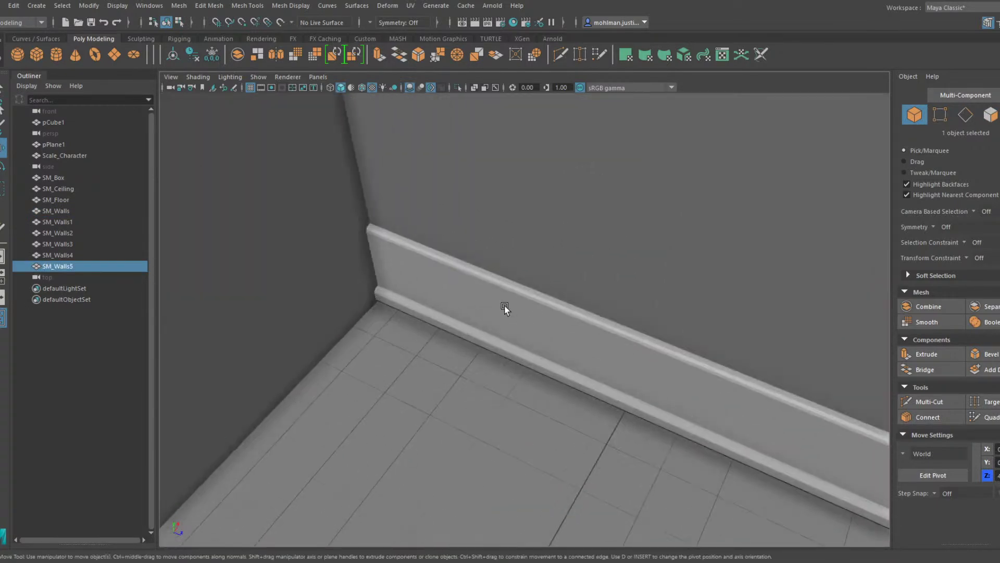
pyautogui.click(505, 330)
pyautogui.press('F11')
pyautogui.moveTo(482, 359); pyautogui.dragTo(347, 195)
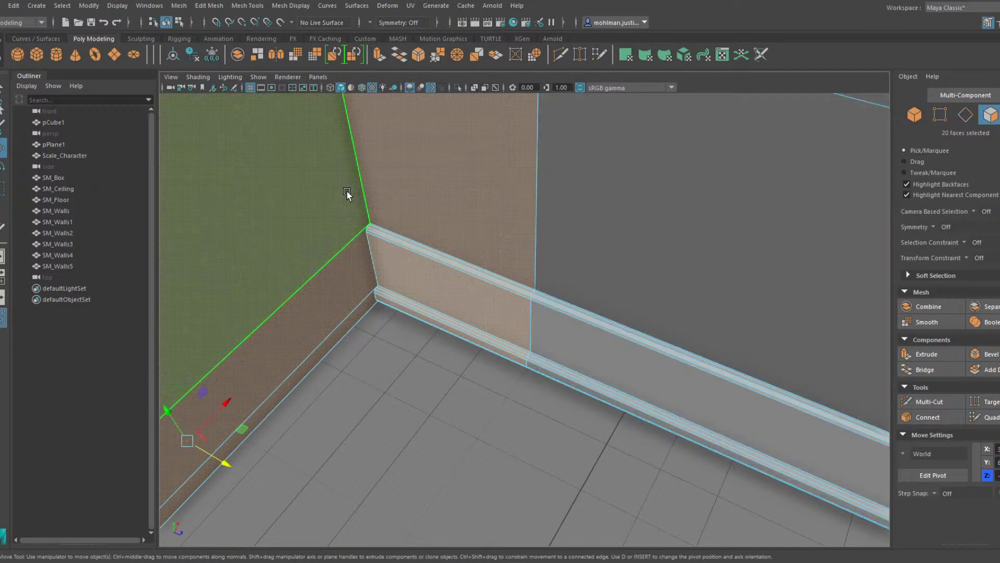
pyautogui.keyDown('ctrl'); pyautogui.moveTo(581, 198); pyautogui.dragTo(580, 199); pyautogui.keyUp('ctrl')
pyautogui.keyDown('ctrl'); pyautogui.moveTo(308, 232); pyautogui.dragTo(309, 229); pyautogui.keyUp('ctrl')
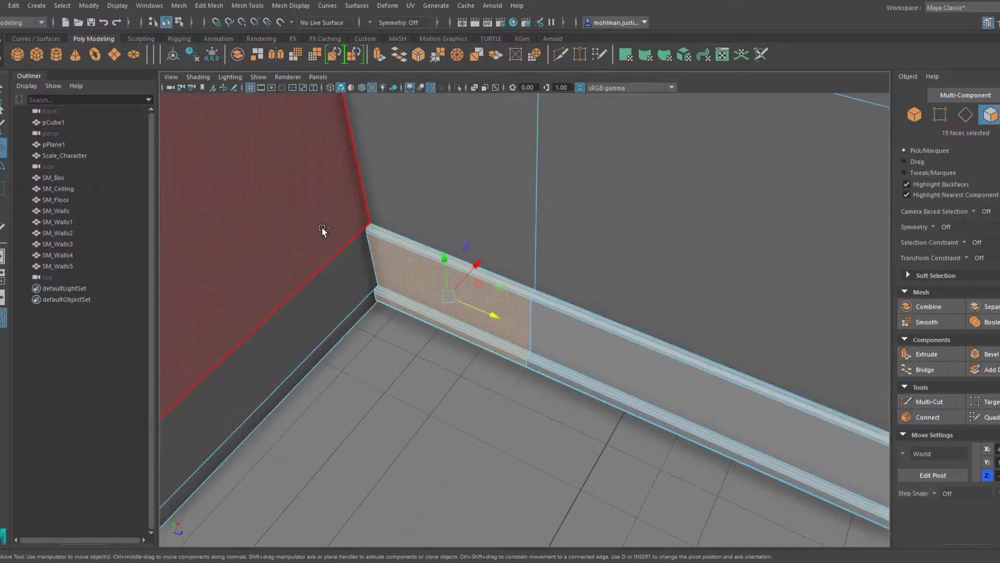
pyautogui.press('Delete')
# Delete every face of the duplicated walls except the three end faces of the baseboard at the inside corner
pyautogui.keyDown('alt'); pyautogui.moveTo(463, 285); pyautogui.dragTo(680, 238); pyautogui.keyUp('alt')
pyautogui.click(323, 235)
pyautogui.keyDown('alt'); pyautogui.moveTo(617, 270); pyautogui.dragTo(556, 288); pyautogui.keyUp('alt')
pyautogui.scroll(3, 557, 289)
pyautogui.click(482, 260)
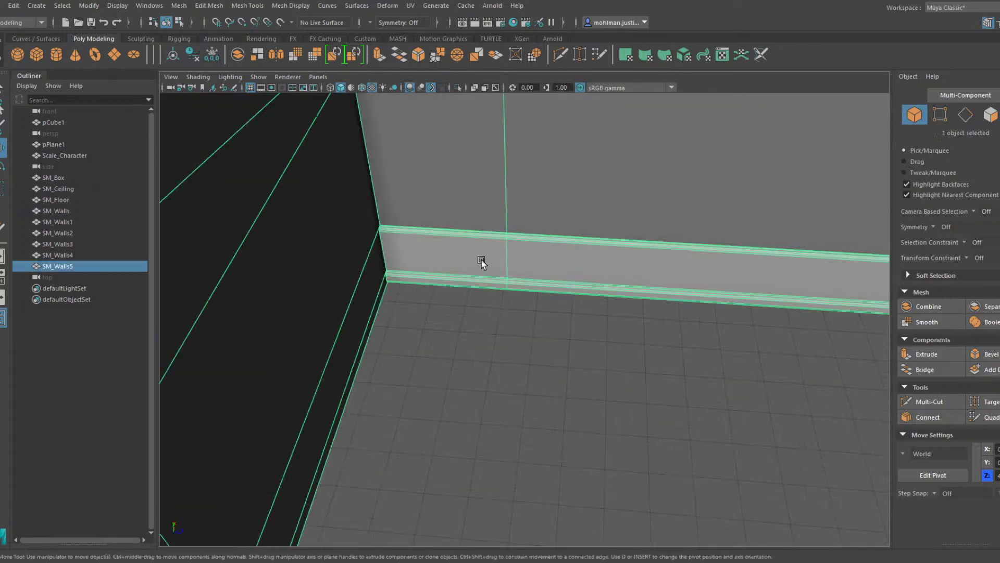
pyautogui.hotkey('ctrl', 'F11')
pyautogui.moveTo(349, 208); pyautogui.dragTo(348, 206)
pyautogui.keyDown('ctrl'); pyautogui.moveTo(446, 180); pyautogui.dragTo(465, 297); pyautogui.keyUp('ctrl')
pyautogui.keyDown('ctrl'); pyautogui.moveTo(407, 371); pyautogui.dragTo(304, 307); pyautogui.keyUp('ctrl')
pyautogui.scroll(-5, 536, 314)
pyautogui.scroll(-15, 535, 315)
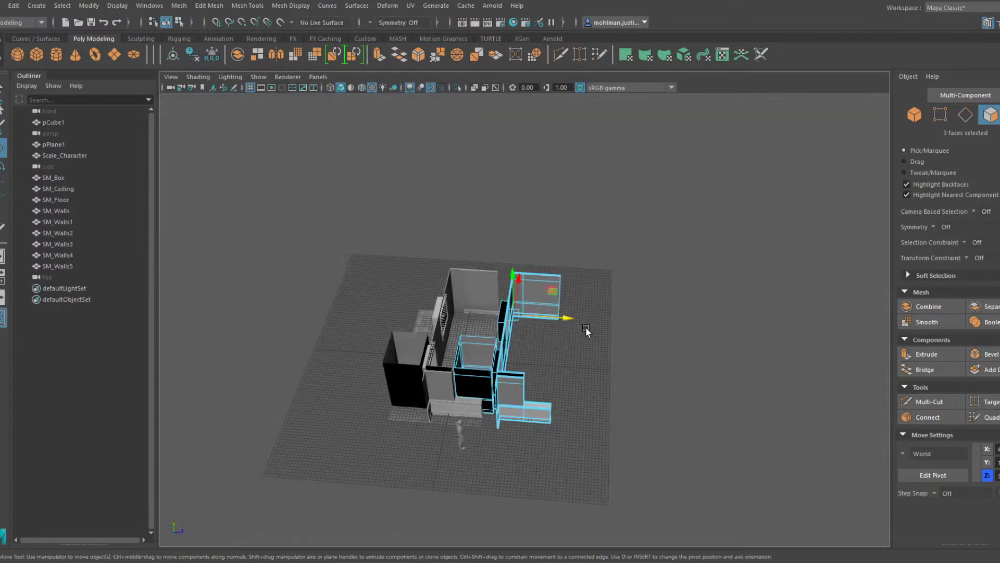
pyautogui.keyDown('shift'); pyautogui.moveTo(715, 442); pyautogui.dragTo(389, 205); pyautogui.keyUp('shift')
pyautogui.press('Delete')
# Center the pivot of the remaining end-face piece and snap it onto the open end of the shortened baseboard
pyautogui.scroll(15, 494, 298)
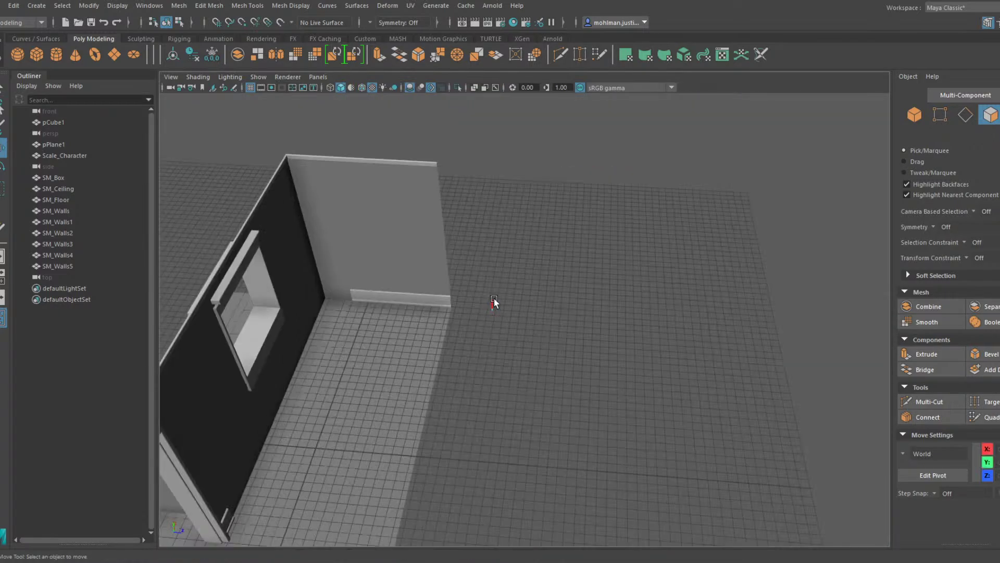
pyautogui.keyDown('alt'); pyautogui.moveTo(377, 281); pyautogui.dragTo(665, 183); pyautogui.keyUp('alt')
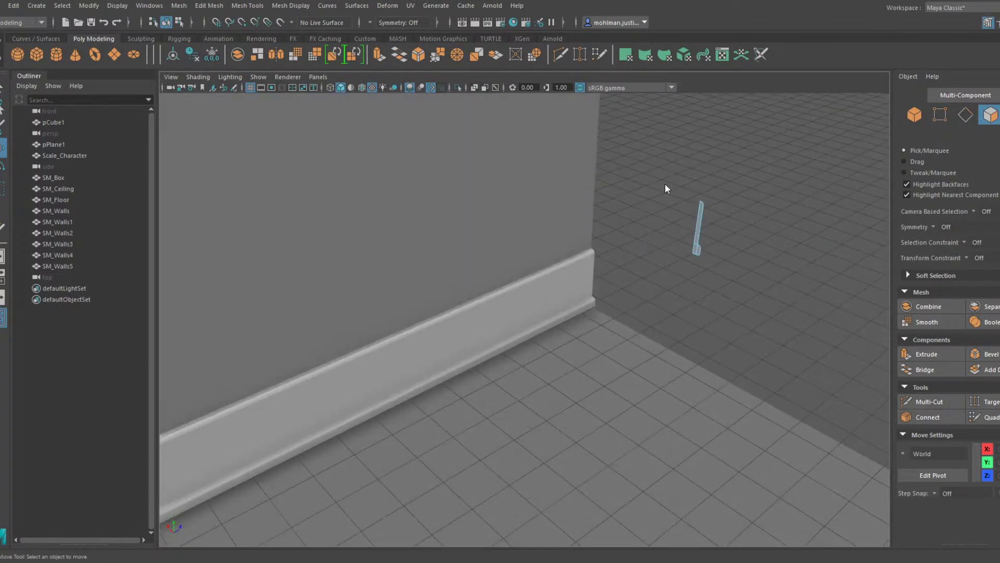
pyautogui.press('F8')
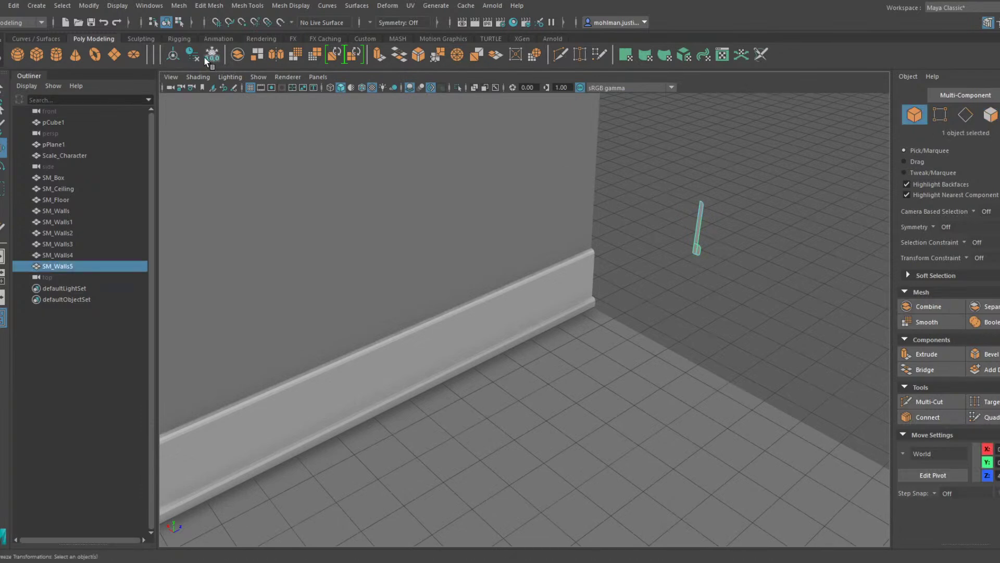
pyautogui.click(173, 54)
pyautogui.press('w')
pyautogui.press('f')
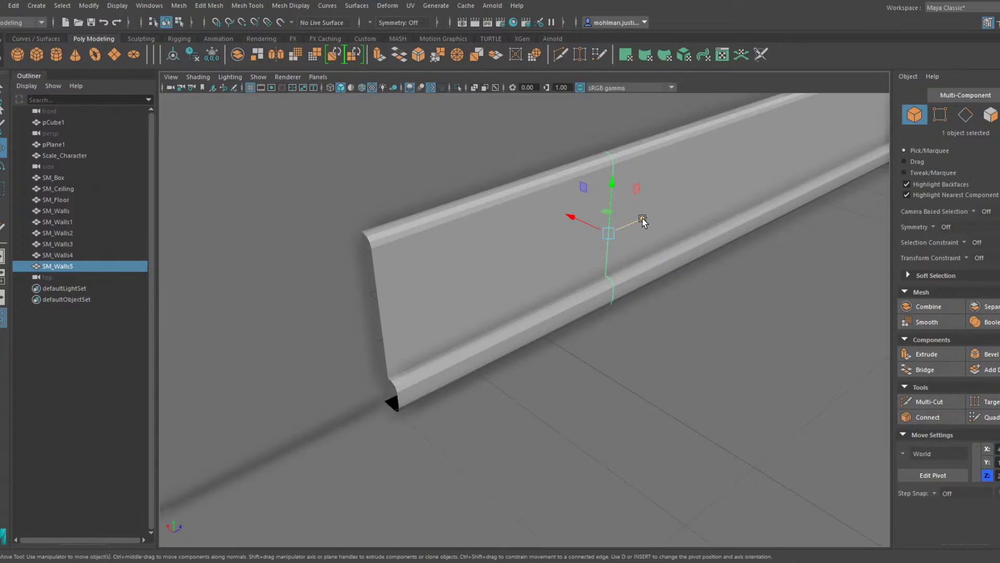
pyautogui.press('v')
pyautogui.moveTo(642, 219); pyautogui.dragTo(409, 227)
# Combine the walls with the baseboard end piece and merge their vertices at a distance threshold of 0.1
pyautogui.click(458, 236)
pyautogui.keyDown('alt'); pyautogui.moveTo(408, 228); pyautogui.dragTo(455, 235, button='middle'); pyautogui.keyUp('alt')
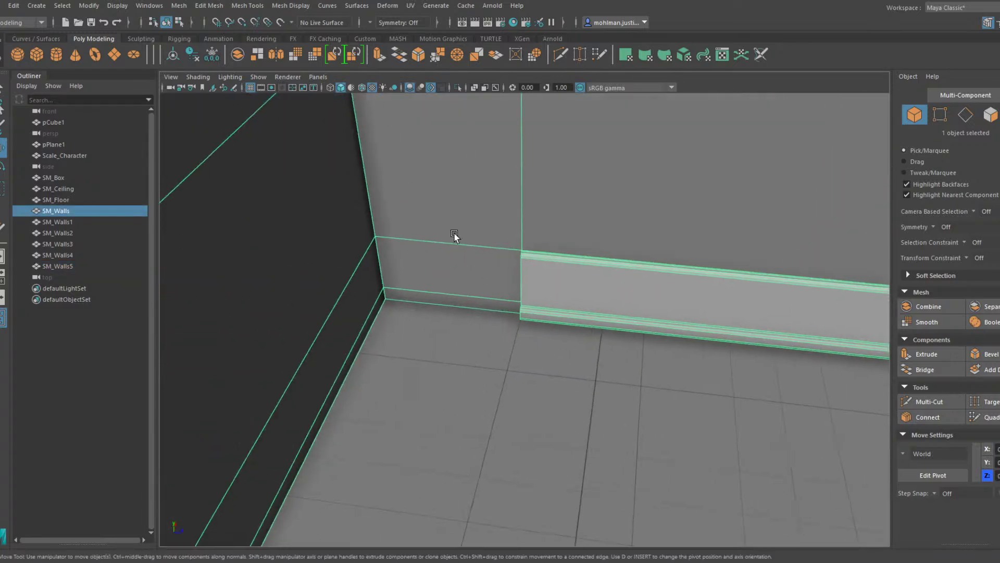
pyautogui.keyDown('alt'); pyautogui.moveTo(455, 235); pyautogui.dragTo(588, 274, button='right'); pyautogui.keyUp('alt')
pyautogui.keyDown('shift'); pyautogui.click(642, 258); pyautogui.keyUp('shift')
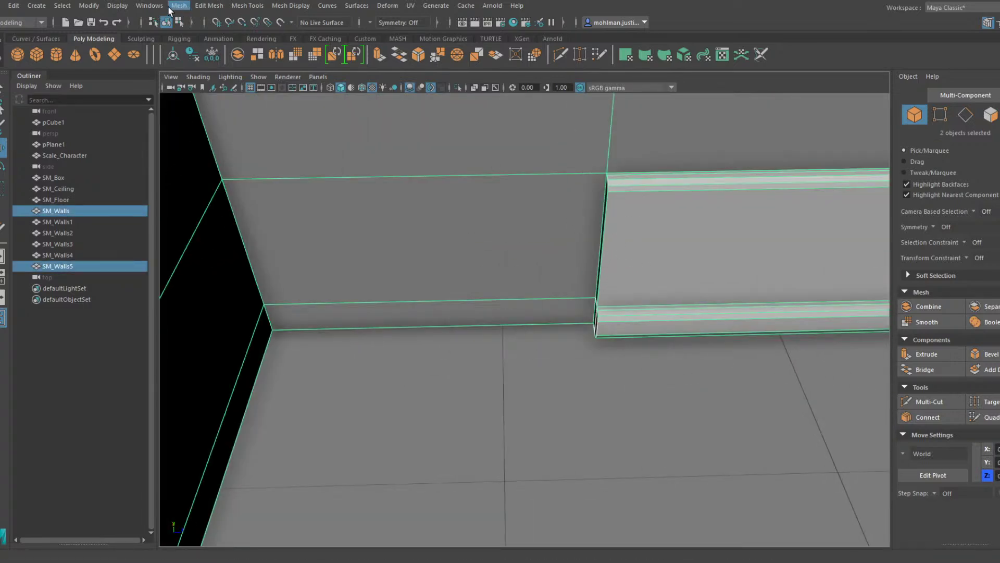
pyautogui.click(207, 45)
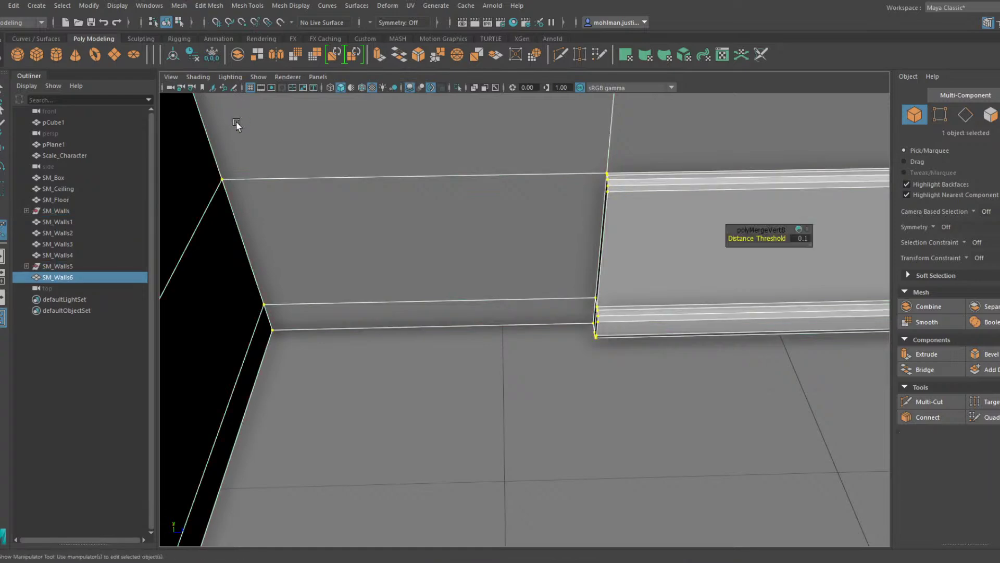
pyautogui.press('F8')
# Bevel the vertical edge loop at the inside wall corner with a fraction of 0.01 and 2 segments, and return to object selection
pyautogui.keyDown('alt'); pyautogui.moveTo(439, 152); pyautogui.dragTo(555, 269); pyautogui.keyUp('alt')
pyautogui.press('F10')
pyautogui.doubleClick(482, 174)
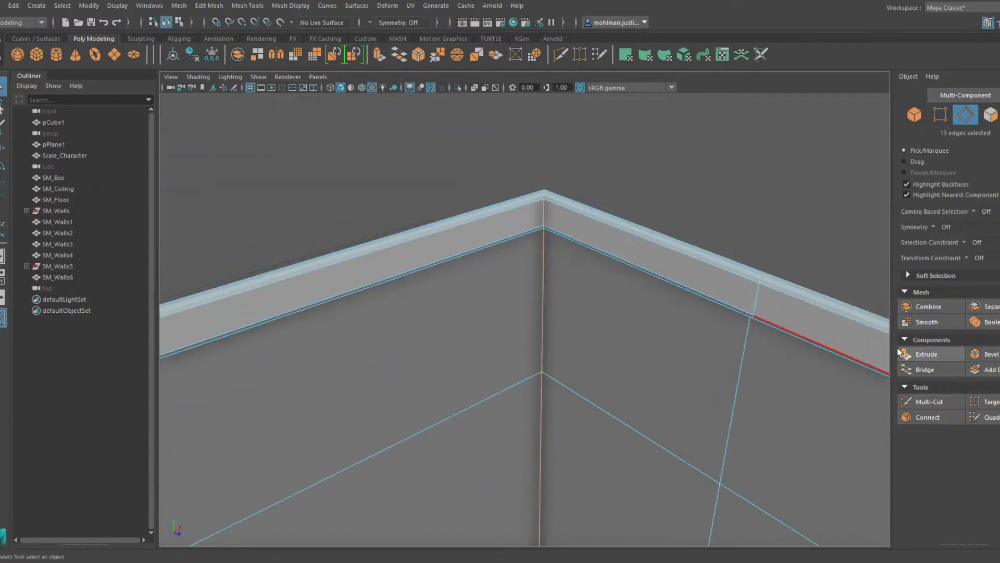
pyautogui.click(982, 353)
pyautogui.moveTo(737, 238); pyautogui.dragTo(732, 238)
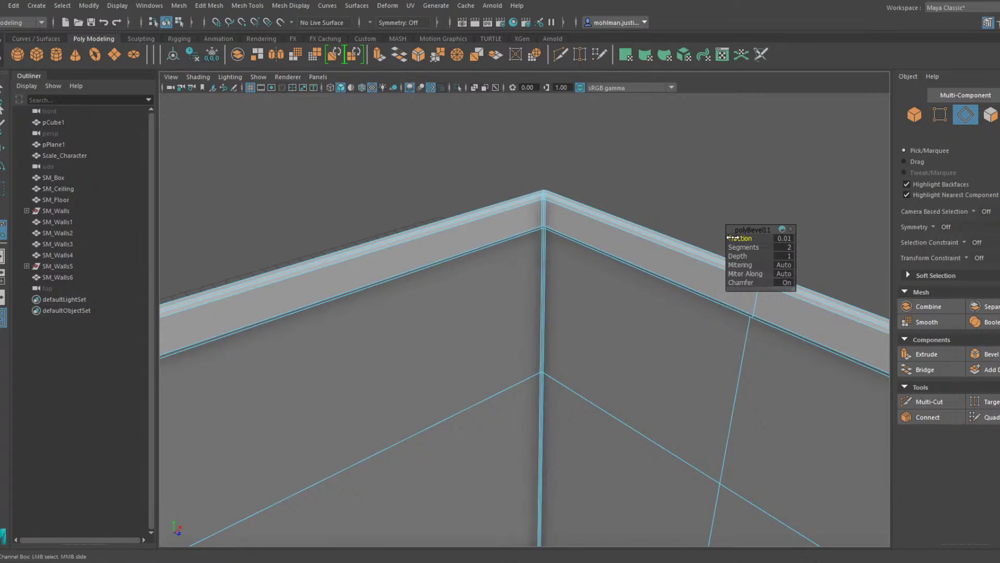
pyautogui.press('q')
pyautogui.moveTo(592, 213); pyautogui.dragTo(646, 195, button='right')
pyautogui.click(646, 196)
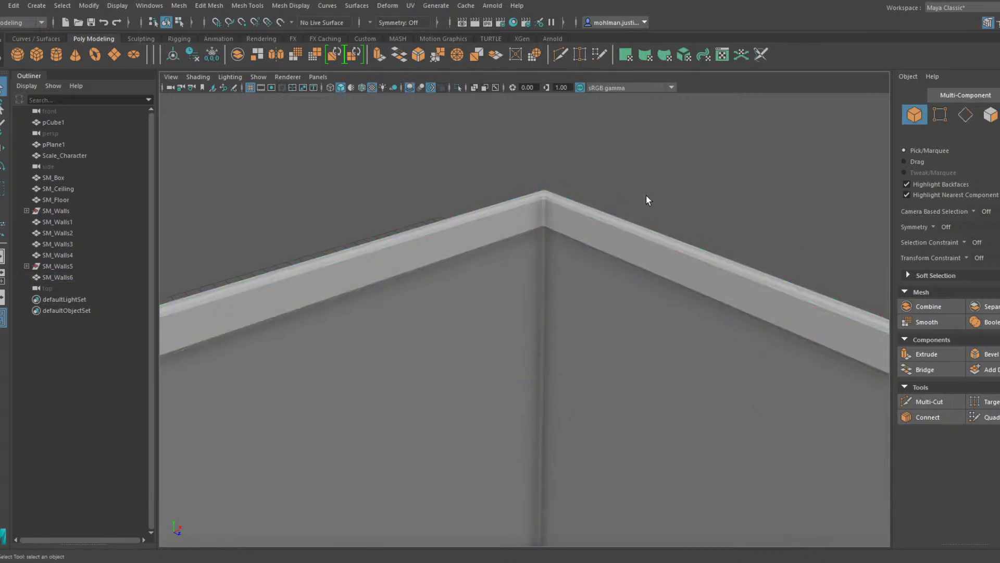
# Select the window frame mesh on the wall beside the doorway
pyautogui.scroll(-6, 644, 208)
pyautogui.keyDown('alt'); pyautogui.moveTo(634, 254); pyautogui.dragTo(551, 271); pyautogui.keyUp('alt')
pyautogui.keyDown('alt'); pyautogui.moveTo(551, 270); pyautogui.dragTo(645, 267, button='middle'); pyautogui.keyUp('alt')
pyautogui.keyDown('alt'); pyautogui.moveTo(646, 267); pyautogui.dragTo(646, 279); pyautogui.keyUp('alt')
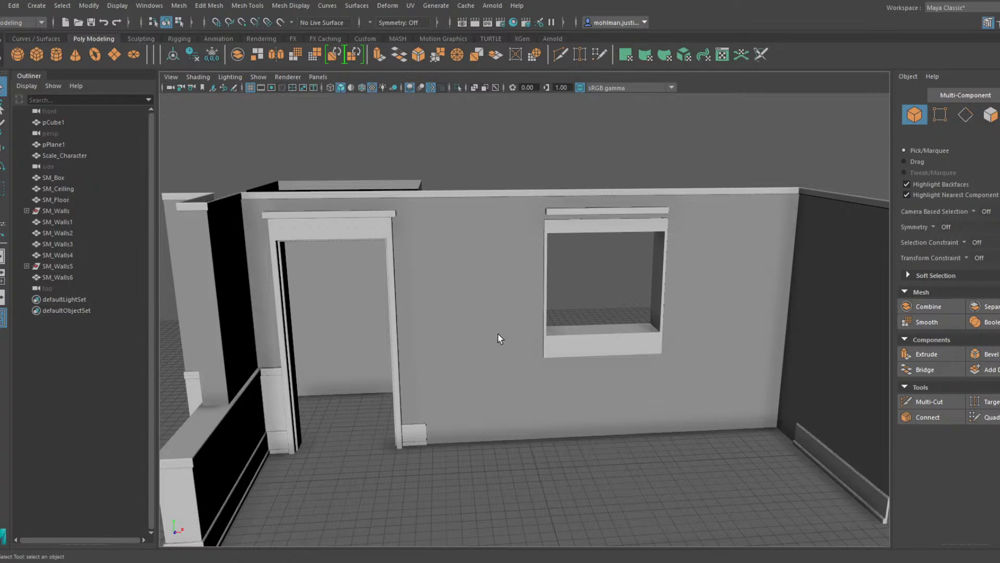
pyautogui.keyDown('alt'); pyautogui.moveTo(498, 337); pyautogui.dragTo(563, 286); pyautogui.keyUp('alt')
pyautogui.keyDown('alt'); pyautogui.moveTo(682, 271); pyautogui.dragTo(536, 345, button='middle'); pyautogui.keyUp('alt')
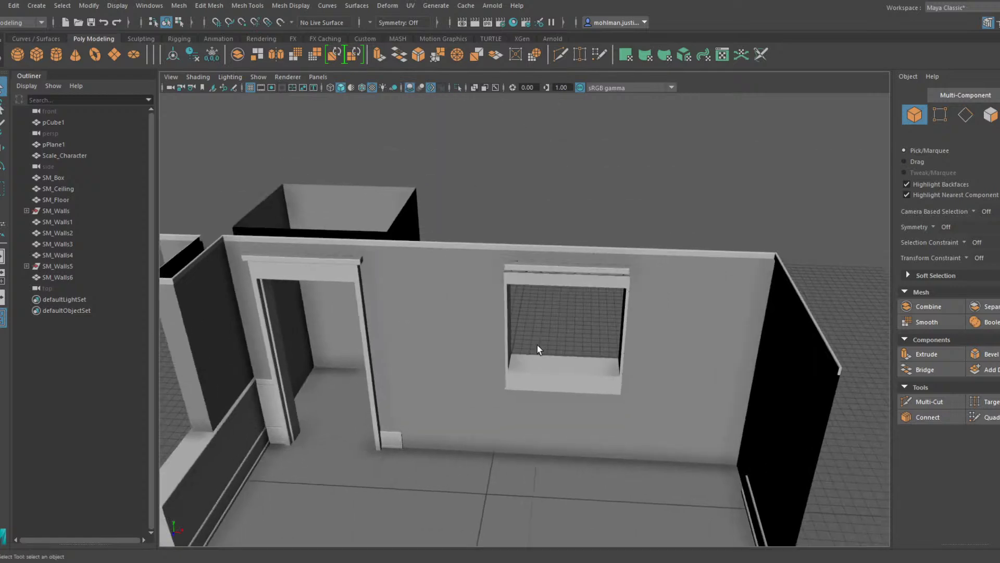
pyautogui.keyDown('alt'); pyautogui.moveTo(537, 344); pyautogui.dragTo(663, 255, button='right'); pyautogui.keyUp('alt')
pyautogui.keyDown('alt'); pyautogui.moveTo(662, 256); pyautogui.dragTo(615, 257, button='middle'); pyautogui.keyUp('alt')
pyautogui.click(614, 258)
pyautogui.keyDown('alt'); pyautogui.moveTo(614, 257); pyautogui.dragTo(607, 269); pyautogui.keyUp('alt')
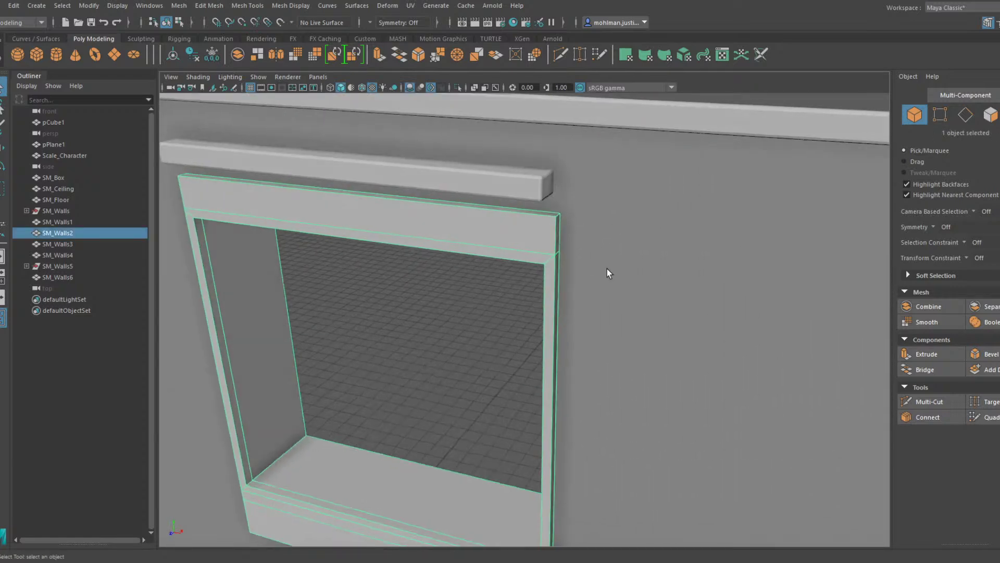
pyautogui.press('F10')
pyautogui.click(539, 219)
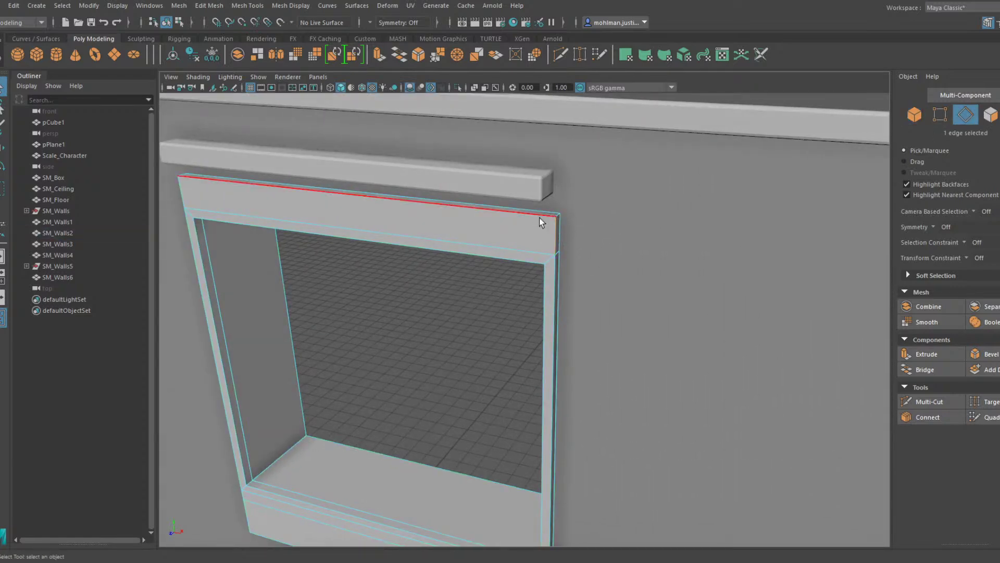
pyautogui.keyDown('shift'); pyautogui.click(554, 270); pyautogui.keyUp('shift')
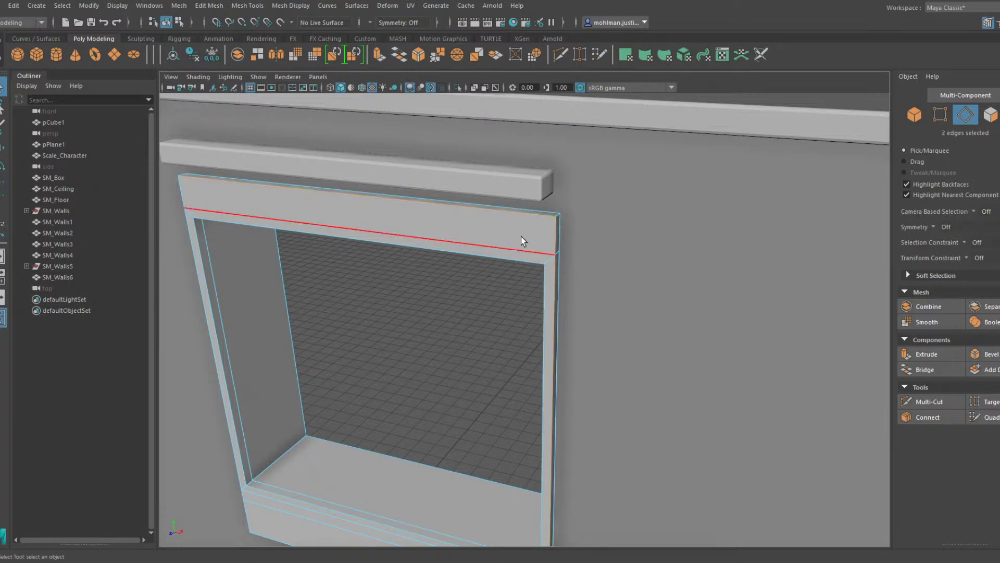
pyautogui.keyDown('alt'); pyautogui.moveTo(521, 237); pyautogui.dragTo(511, 264); pyautogui.keyUp('alt')
pyautogui.keyDown('alt'); pyautogui.moveTo(550, 370); pyautogui.dragTo(544, 329); pyautogui.keyUp('alt')
pyautogui.keyDown('shift'); pyautogui.click(534, 345); pyautogui.keyUp('shift')
pyautogui.keyDown('alt'); pyautogui.moveTo(550, 377); pyautogui.dragTo(544, 342); pyautogui.keyUp('alt')
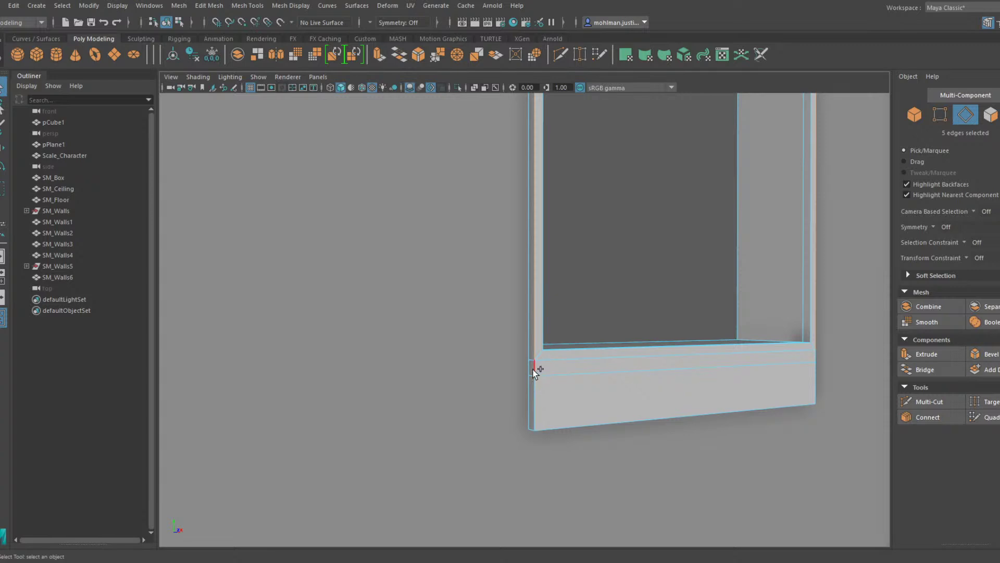
# Merge the window frame's vertices at a distance threshold of 0.1
pyautogui.moveTo(539, 365); pyautogui.dragTo(574, 255, button='right')
pyautogui.click(211, 6)
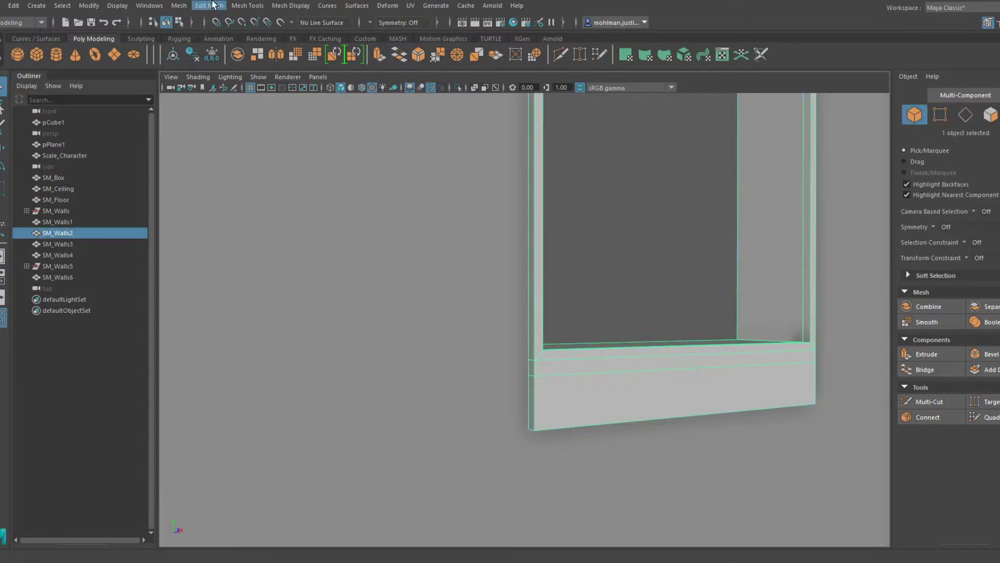
pyautogui.click(227, 120)
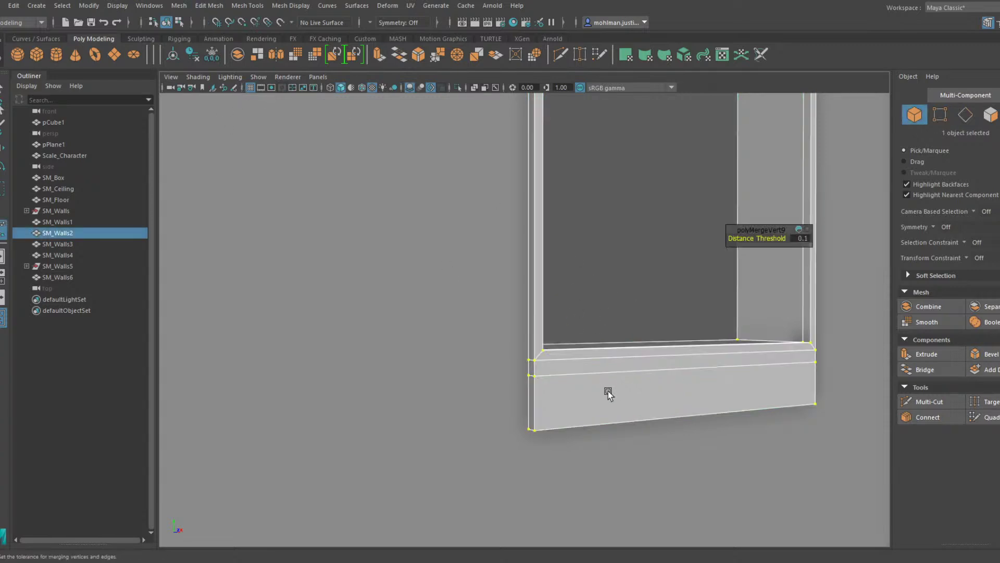
pyautogui.press('F8')
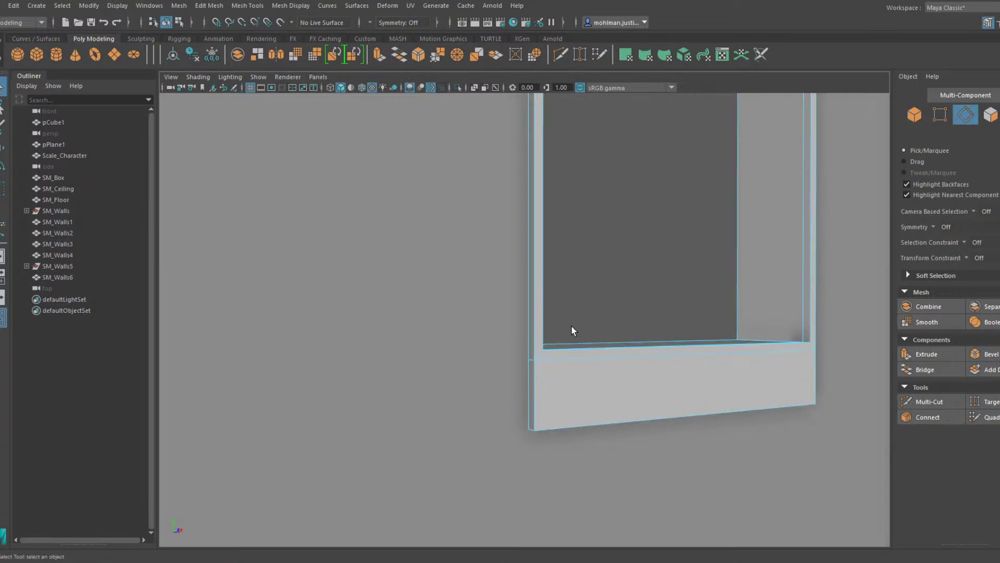
# Bevel the outer and inner front edges all around the window frame with a fraction of 0.17 and 2 segments
pyautogui.click(533, 267)
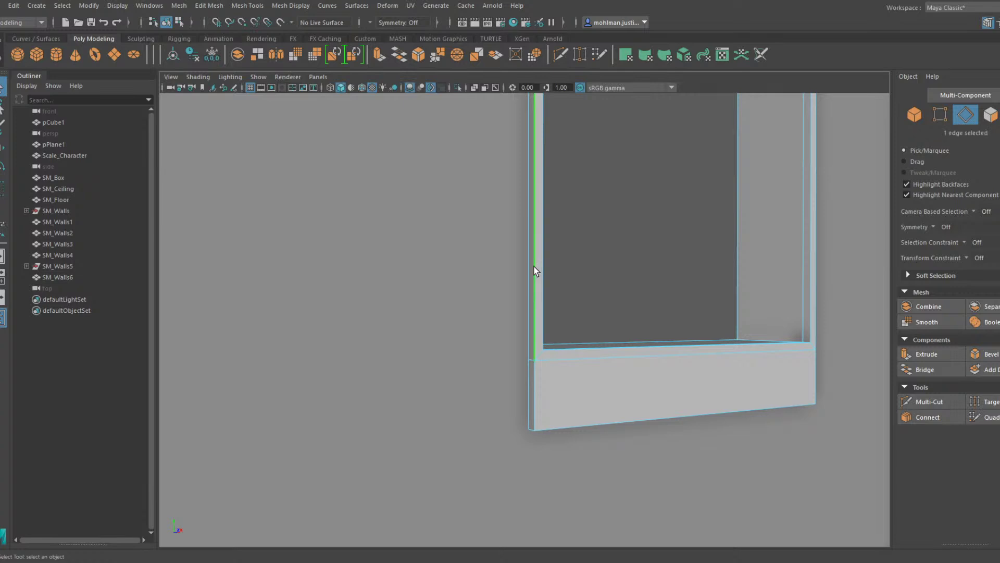
pyautogui.keyDown('shift'); pyautogui.click(534, 386); pyautogui.keyUp('shift')
pyautogui.keyDown('alt'); pyautogui.moveTo(660, 351); pyautogui.dragTo(545, 331); pyautogui.keyUp('alt')
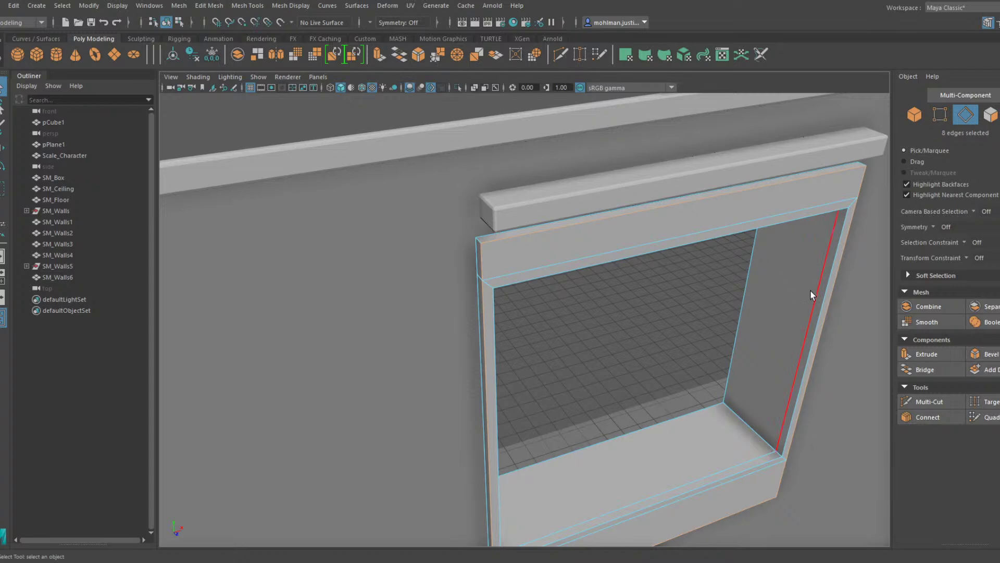
pyautogui.keyDown('shift'); pyautogui.doubleClick(830, 286); pyautogui.keyUp('shift')
pyautogui.keyDown('alt'); pyautogui.moveTo(774, 348); pyautogui.dragTo(598, 358); pyautogui.keyUp('alt')
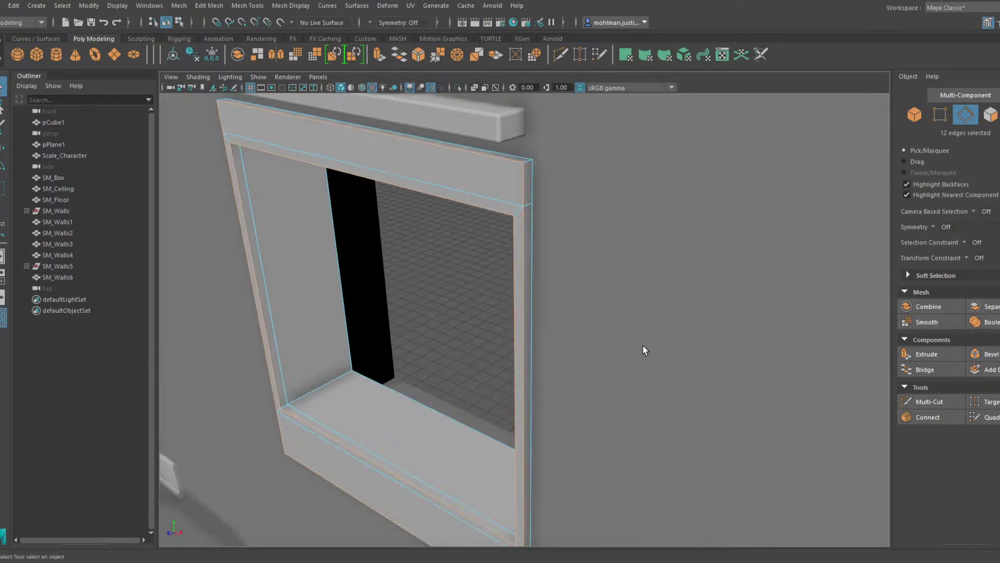
pyautogui.keyDown('alt'); pyautogui.moveTo(643, 346); pyautogui.dragTo(759, 309, button='middle'); pyautogui.keyUp('alt')
pyautogui.keyDown('alt'); pyautogui.moveTo(759, 309); pyautogui.dragTo(556, 313); pyautogui.keyUp('alt')
pyautogui.keyDown('alt'); pyautogui.moveTo(556, 313); pyautogui.dragTo(585, 316, button='middle'); pyautogui.keyUp('alt')
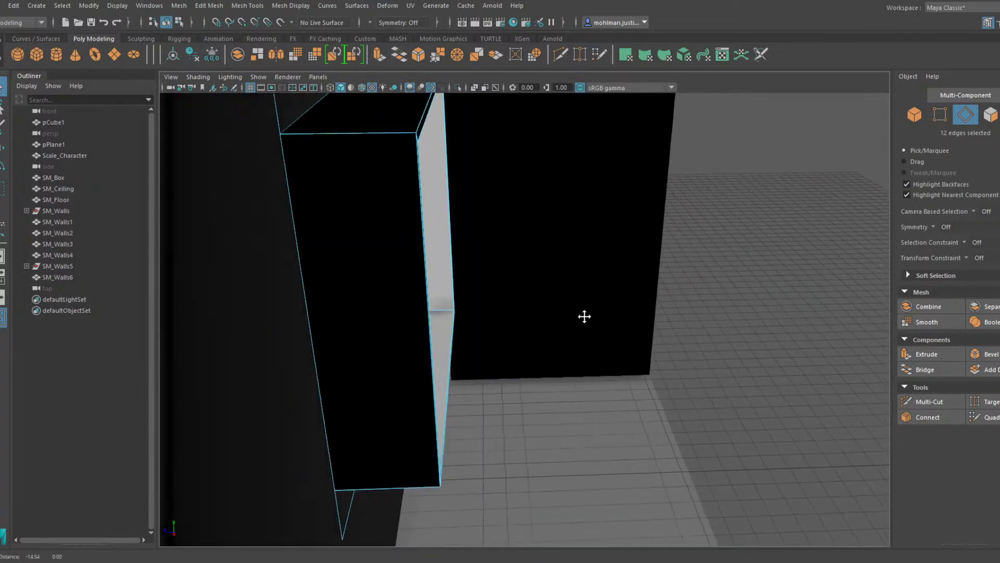
pyautogui.keyDown('alt'); pyautogui.moveTo(584, 316); pyautogui.dragTo(690, 337); pyautogui.keyUp('alt')
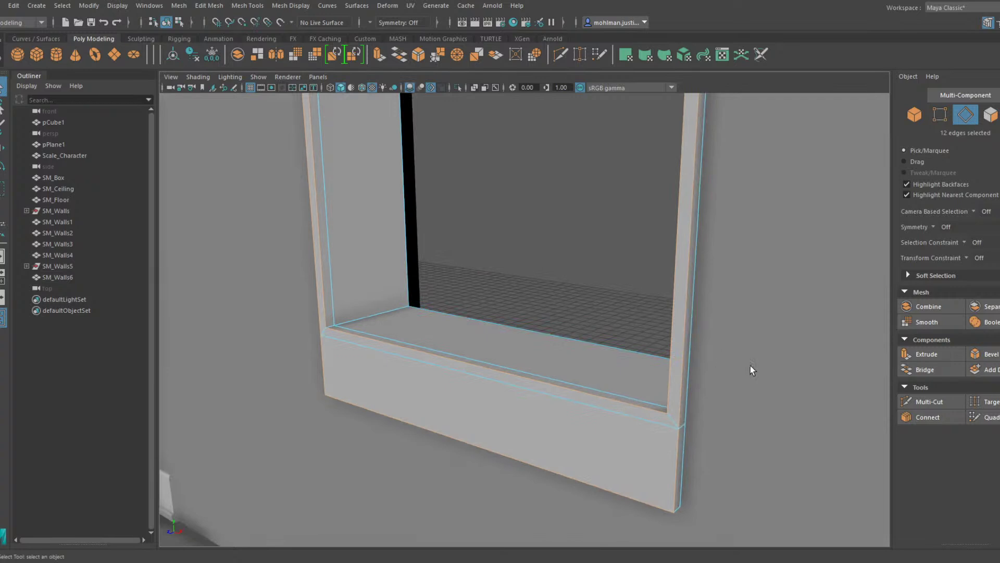
pyautogui.click(985, 354)
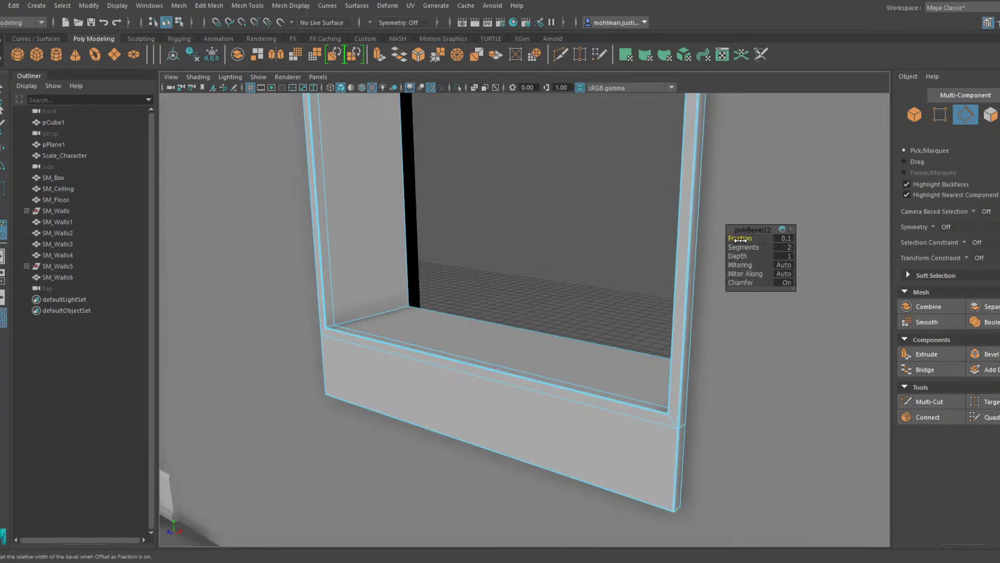
pyautogui.moveTo(740, 240); pyautogui.dragTo(744, 240)
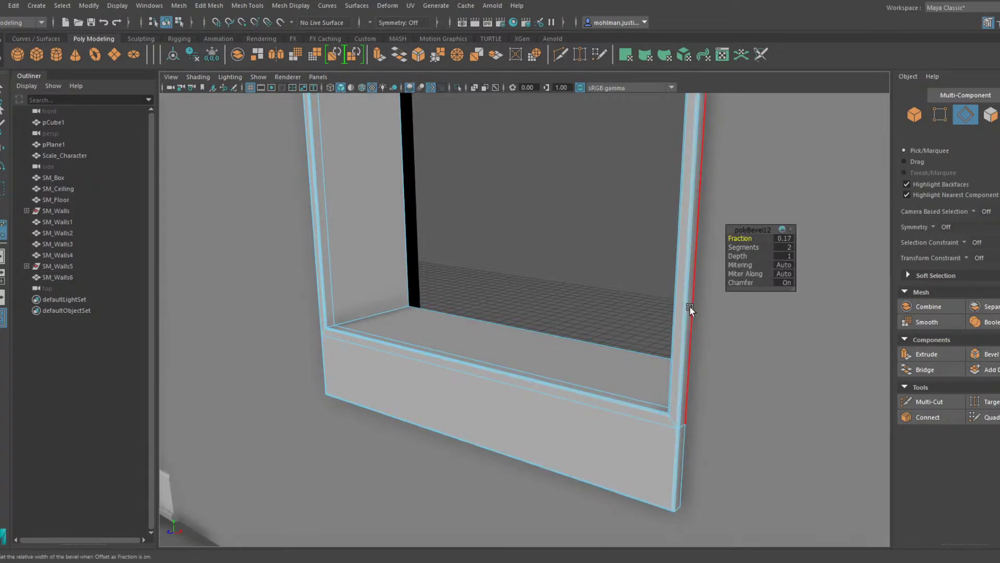
# Select the four narrow rim faces at the back of the window frame and move them slightly outward, away from the room
pyautogui.moveTo(455, 286)
pyautogui.keyDown('alt'); pyautogui.mouseDown()
pyautogui.moveTo(401, 297)
pyautogui.moveTo(467, 288)
pyautogui.mouseUp(); pyautogui.keyUp('alt')
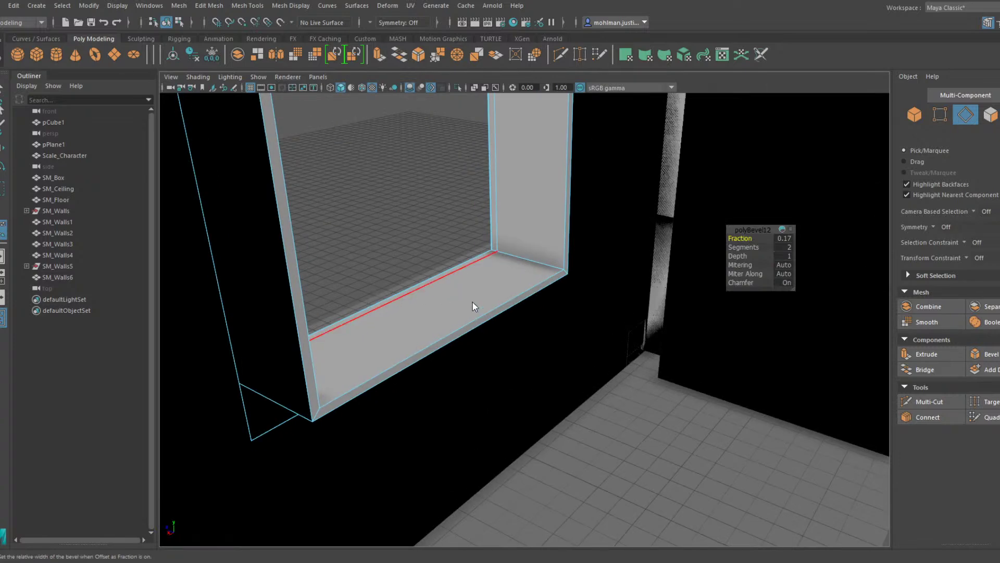
pyautogui.press('F11')
pyautogui.click(487, 319)
pyautogui.keyDown('shift'); pyautogui.click(567, 264); pyautogui.keyUp('shift')
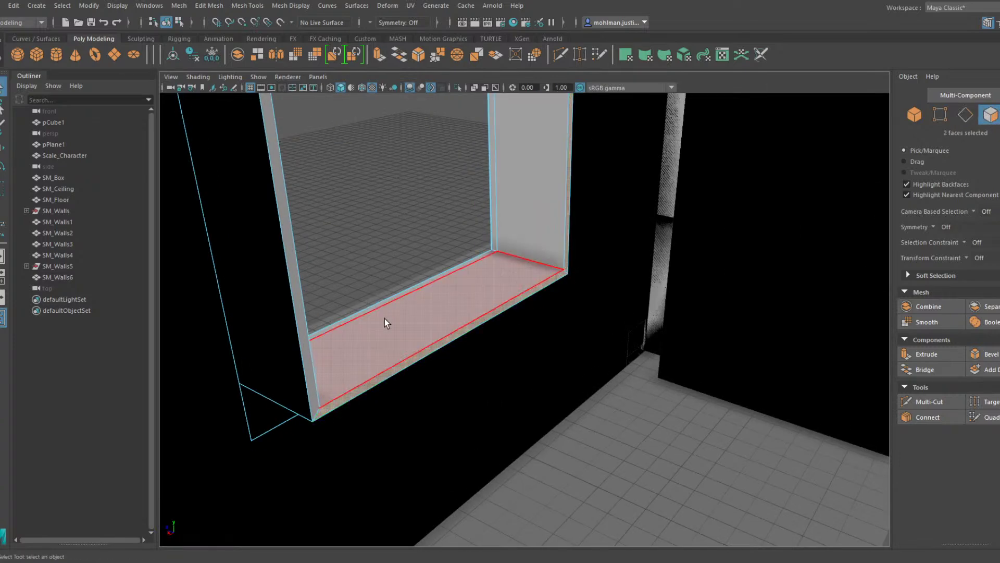
pyautogui.keyDown('shift'); pyautogui.click(306, 331); pyautogui.keyUp('shift')
pyautogui.scroll(-4, 364, 292)
pyautogui.keyDown('alt'); pyautogui.moveTo(420, 255); pyautogui.dragTo(422, 315, button='middle'); pyautogui.keyUp('alt')
pyautogui.keyDown('shift'); pyautogui.click(389, 191); pyautogui.keyUp('shift')
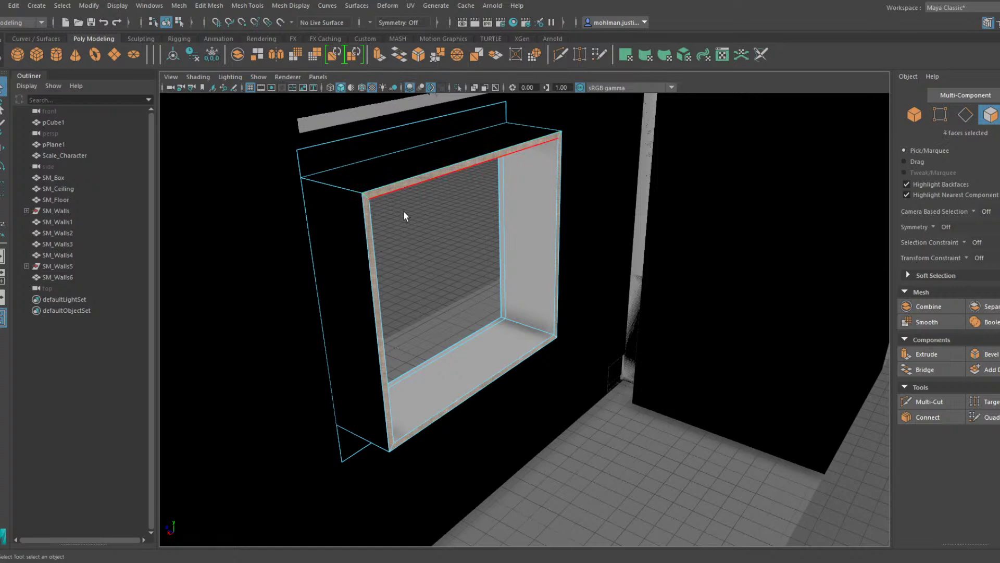
pyautogui.keyDown('shift'); pyautogui.click(405, 216); pyautogui.keyUp('shift')
pyautogui.press('w')
pyautogui.moveTo(461, 274); pyautogui.dragTo(470, 280)
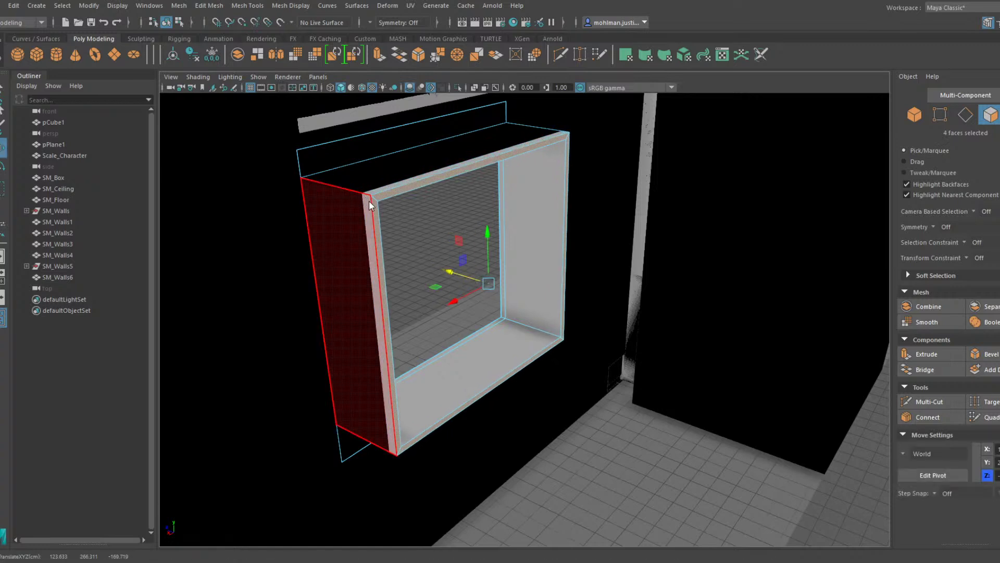
# Bevel the edge loops bordering the window frame's narrow rim faces with a fraction of 0.2 and 2 segments
pyautogui.press('F10')
pyautogui.keyDown('shift'); pyautogui.doubleClick(395, 196); pyautogui.keyUp('shift')
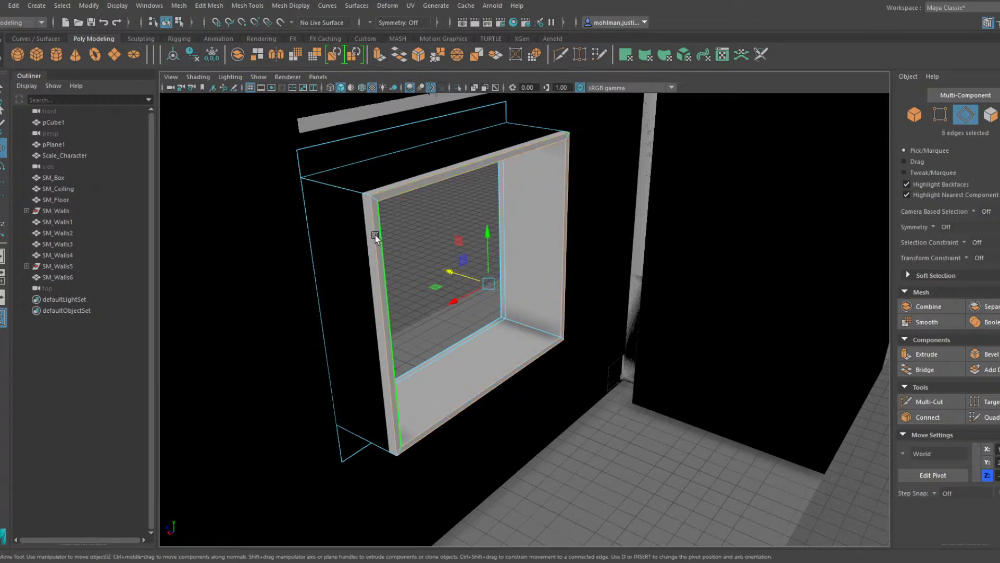
pyautogui.keyDown('alt'); pyautogui.moveTo(375, 233); pyautogui.dragTo(512, 221); pyautogui.keyUp('alt')
pyautogui.keyDown('alt'); pyautogui.moveTo(567, 193); pyautogui.dragTo(516, 251, button='middle'); pyautogui.keyUp('alt')
pyautogui.keyDown('alt'); pyautogui.moveTo(517, 253); pyautogui.dragTo(408, 262); pyautogui.keyUp('alt')
pyautogui.click(991, 354)
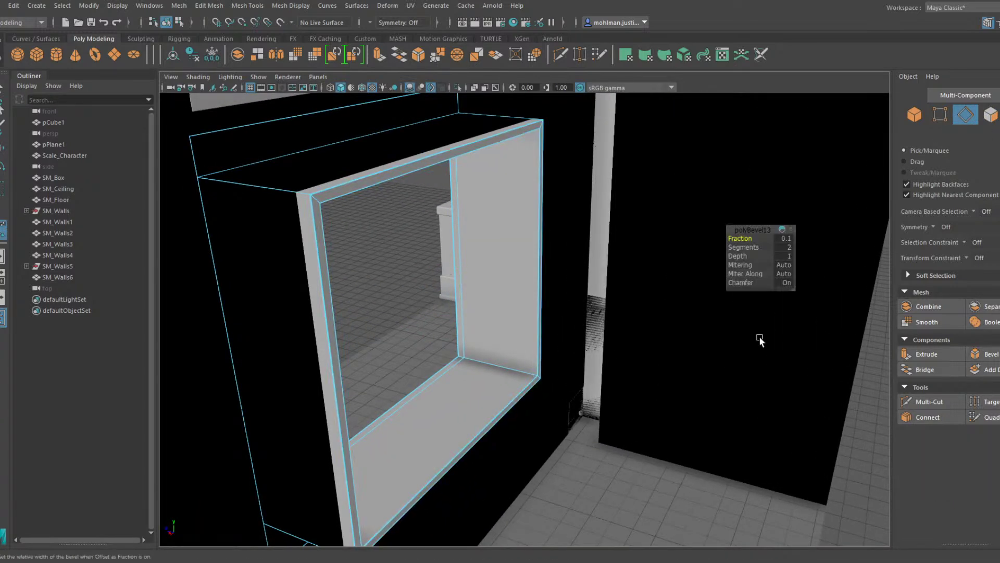
pyautogui.moveTo(747, 238); pyautogui.dragTo(751, 238)
# Select the inner edge loop around the window opening and move it deeper, toward the outside of the wall
pyautogui.keyDown('alt'); pyautogui.moveTo(364, 292); pyautogui.dragTo(442, 344); pyautogui.keyUp('alt')
pyautogui.scroll(3, 501, 297)
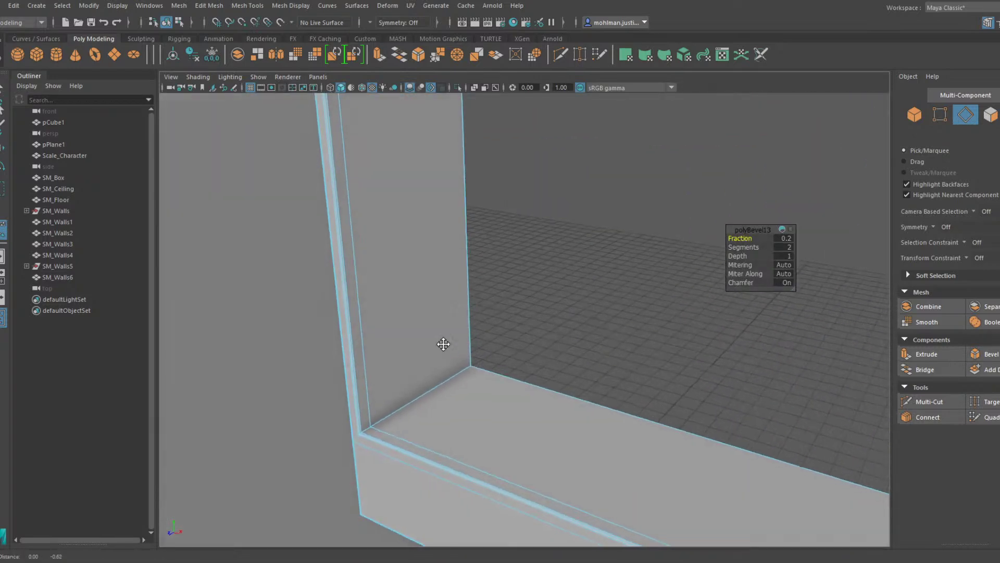
pyautogui.keyDown('alt'); pyautogui.moveTo(442, 344); pyautogui.dragTo(455, 278, button='middle'); pyautogui.keyUp('alt')
pyautogui.moveTo(425, 265); pyautogui.dragTo(405, 344, button='right')
pyautogui.moveTo(399, 284); pyautogui.dragTo(397, 253, button='right')
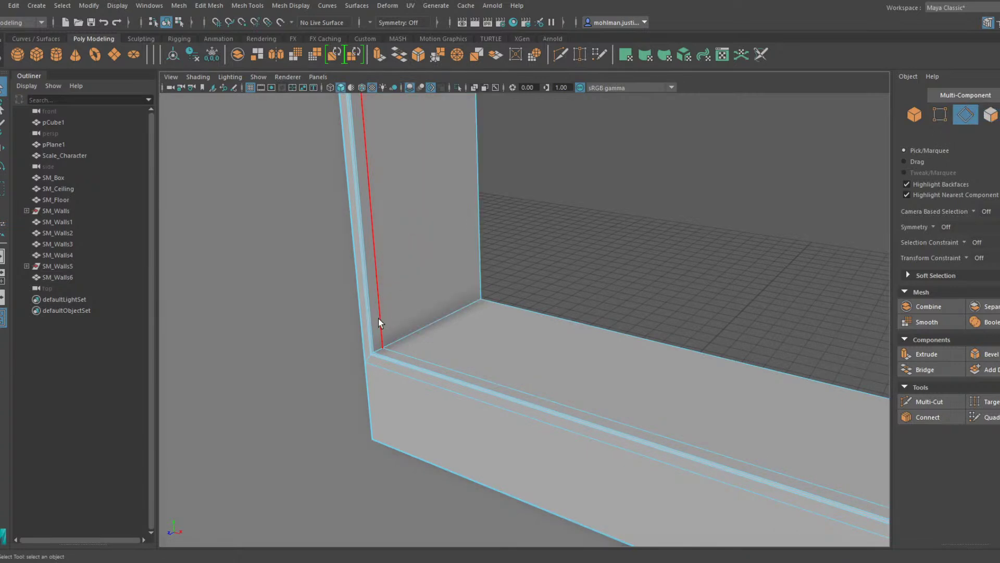
pyautogui.doubleClick(379, 318)
pyautogui.press('w')
pyautogui.press('f')
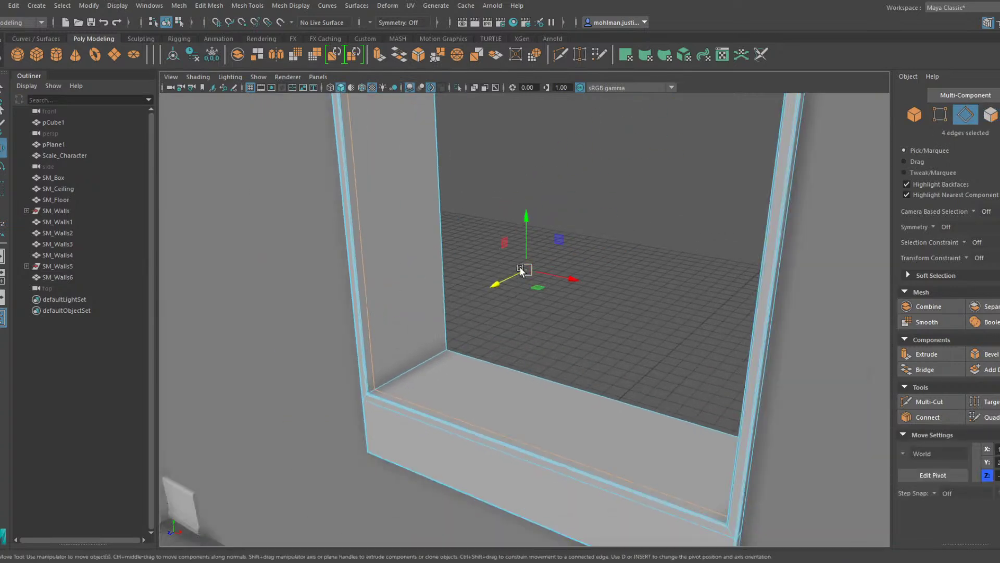
pyautogui.moveTo(508, 287); pyautogui.dragTo(545, 264)
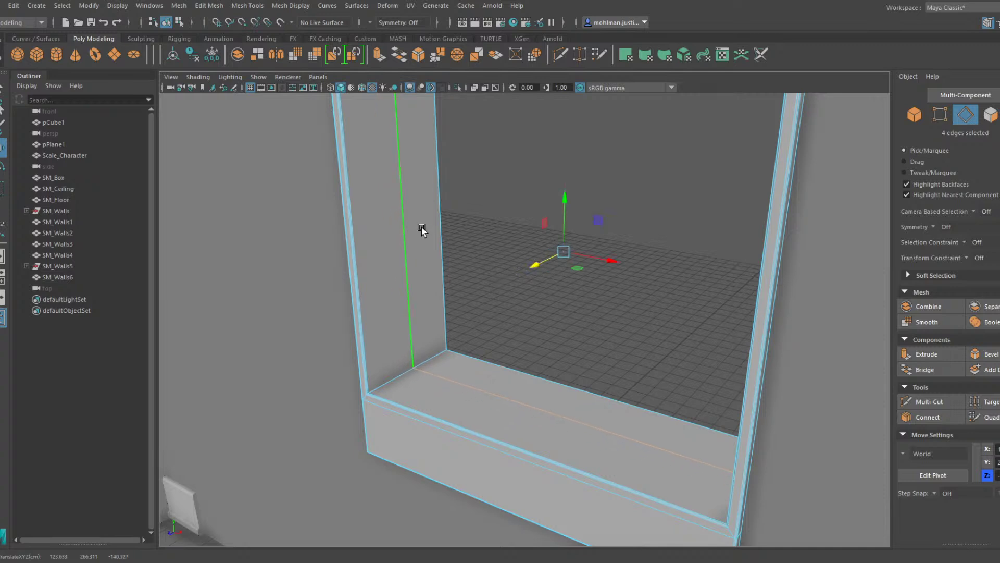
# Select the four faces behind that loop and extrude them slightly into the opening to form a stepped ledge
pyautogui.moveTo(422, 231); pyautogui.dragTo(425, 243, button='right')
pyautogui.click(425, 242)
pyautogui.keyDown('shift'); pyautogui.doubleClick(475, 369); pyautogui.keyUp('shift')
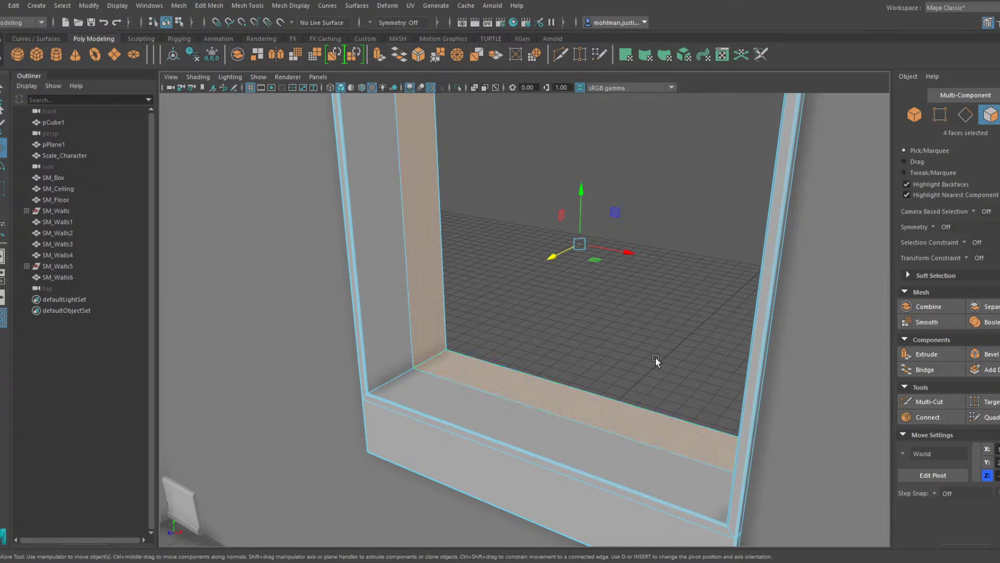
pyautogui.click(927, 354)
pyautogui.moveTo(578, 380); pyautogui.dragTo(580, 370)
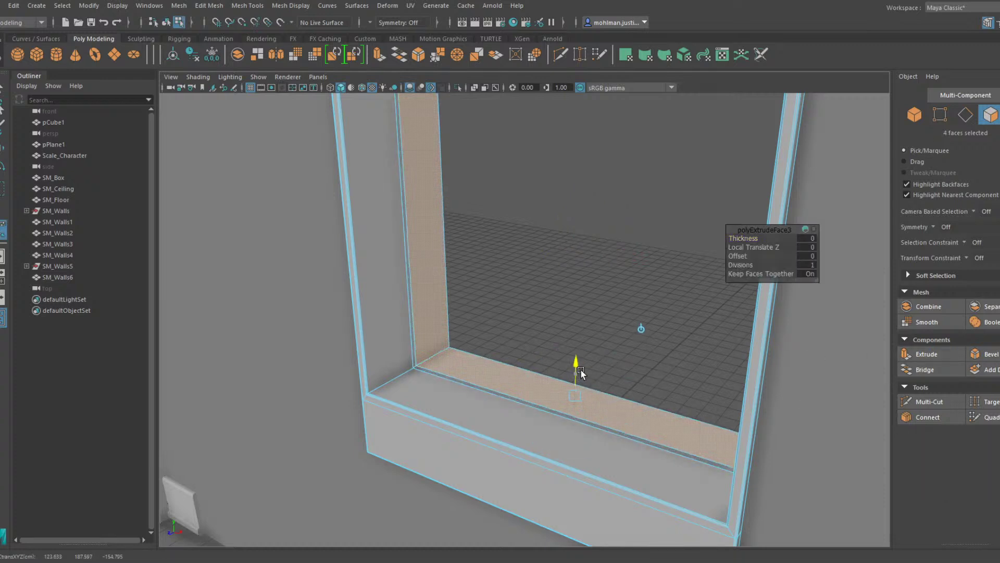
# Bevel the edge loops of the stepped ledge all around the window opening with 2 segments
pyautogui.moveTo(431, 262); pyautogui.dragTo(433, 212, button='right')
pyautogui.doubleClick(418, 272)
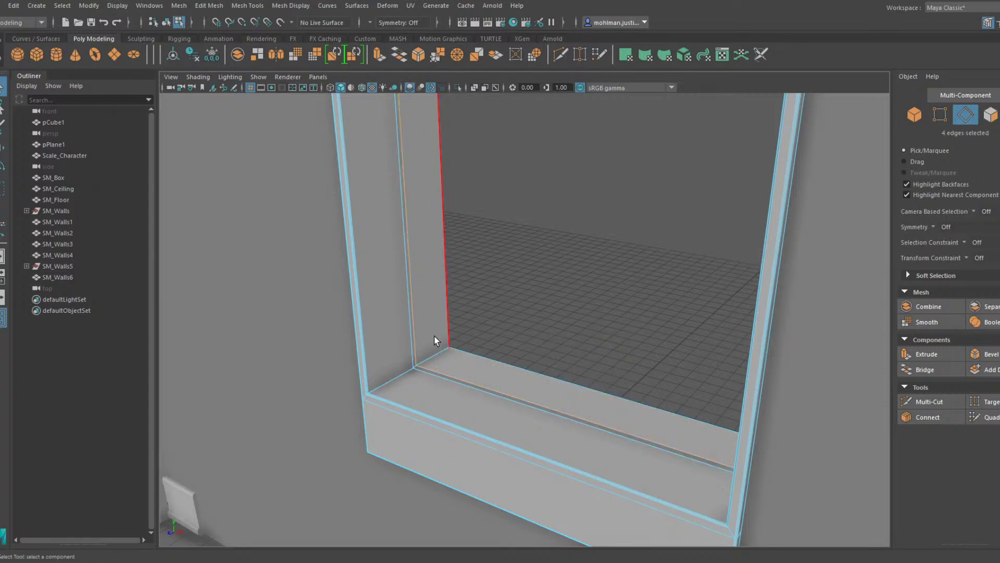
pyautogui.keyDown('shift'); pyautogui.click(438, 383); pyautogui.keyUp('shift')
pyautogui.keyDown('alt'); pyautogui.moveTo(448, 349); pyautogui.dragTo(521, 354); pyautogui.keyUp('alt')
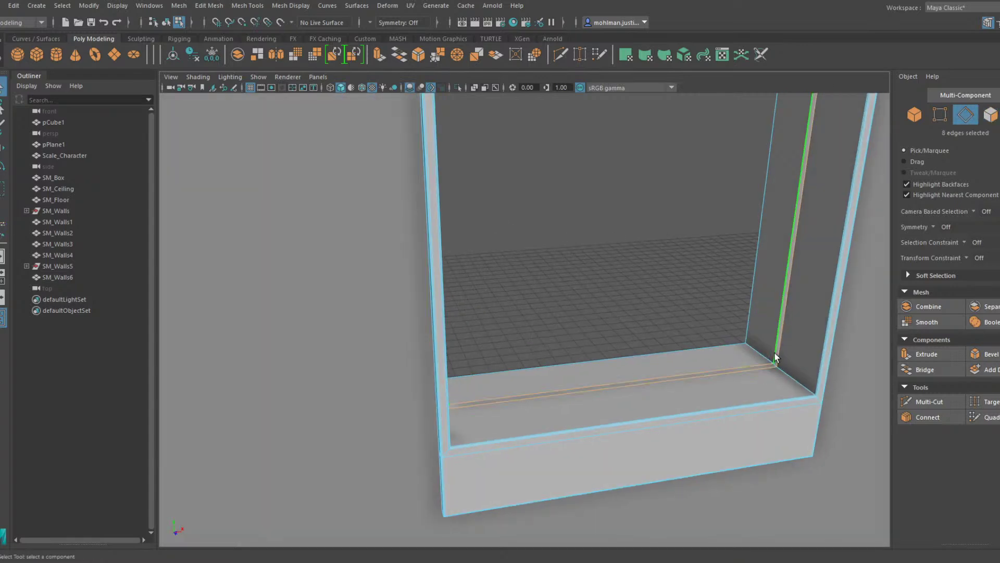
pyautogui.keyDown('shift'); pyautogui.click(775, 362); pyautogui.keyUp('shift')
pyautogui.keyDown('alt'); pyautogui.moveTo(683, 334); pyautogui.dragTo(756, 344); pyautogui.keyUp('alt')
pyautogui.click(982, 354)
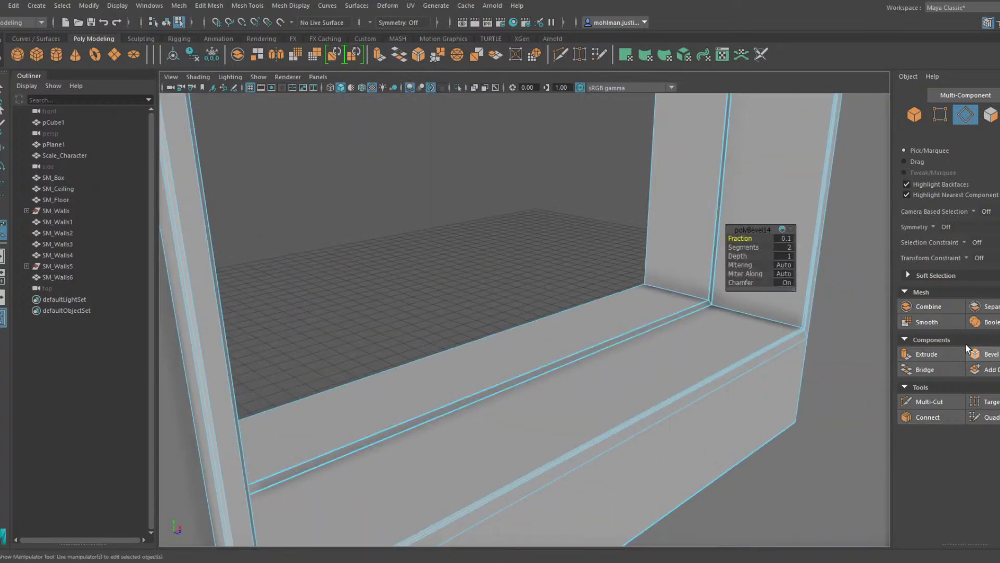
pyautogui.moveTo(744, 238); pyautogui.dragTo(766, 237)
# Bevel the short depth edges at the inner corners of the window opening with 2 segments
pyautogui.keyDown('alt'); pyautogui.moveTo(751, 316); pyautogui.dragTo(511, 330); pyautogui.keyUp('alt')
pyautogui.keyDown('shift'); pyautogui.doubleClick(395, 346); pyautogui.keyUp('shift')
pyautogui.keyDown('shift'); pyautogui.doubleClick(419, 219); pyautogui.keyUp('shift')
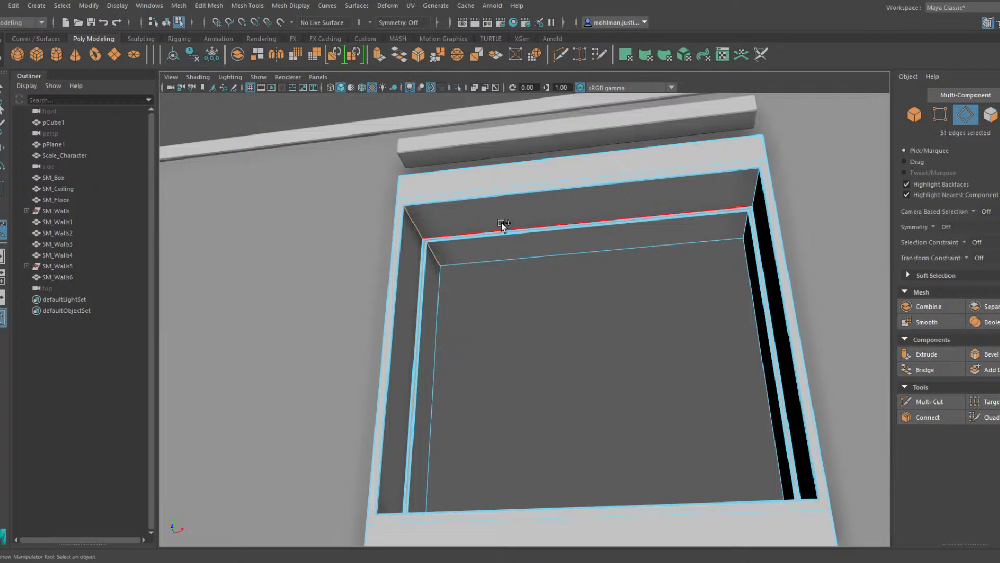
pyautogui.keyDown('shift'); pyautogui.doubleClick(755, 187); pyautogui.keyUp('shift')
pyautogui.keyDown('alt'); pyautogui.moveTo(728, 205); pyautogui.dragTo(631, 239); pyautogui.keyUp('alt')
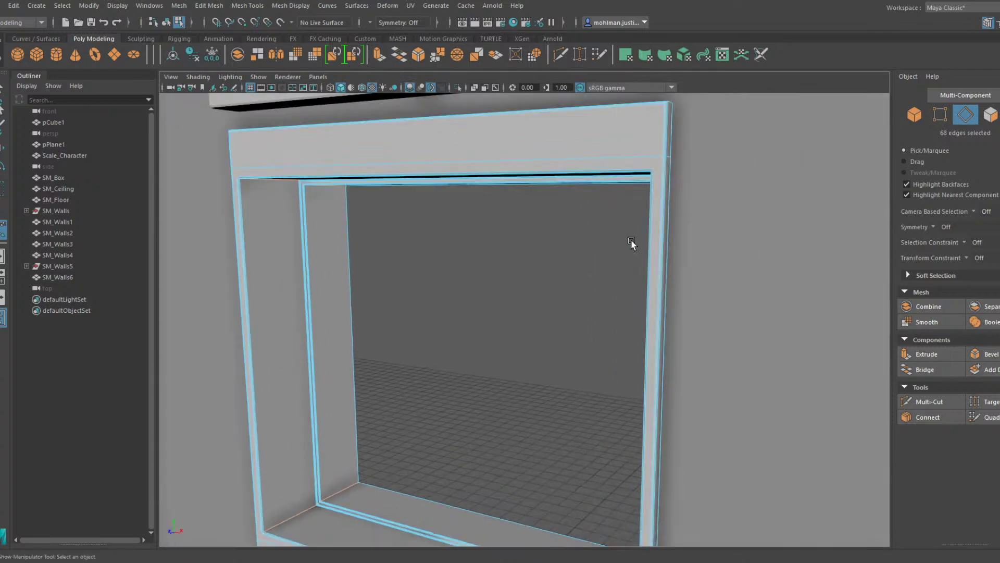
pyautogui.click(984, 354)
pyautogui.keyDown('alt'); pyautogui.moveTo(591, 260); pyautogui.dragTo(747, 276, button='right'); pyautogui.keyUp('alt')
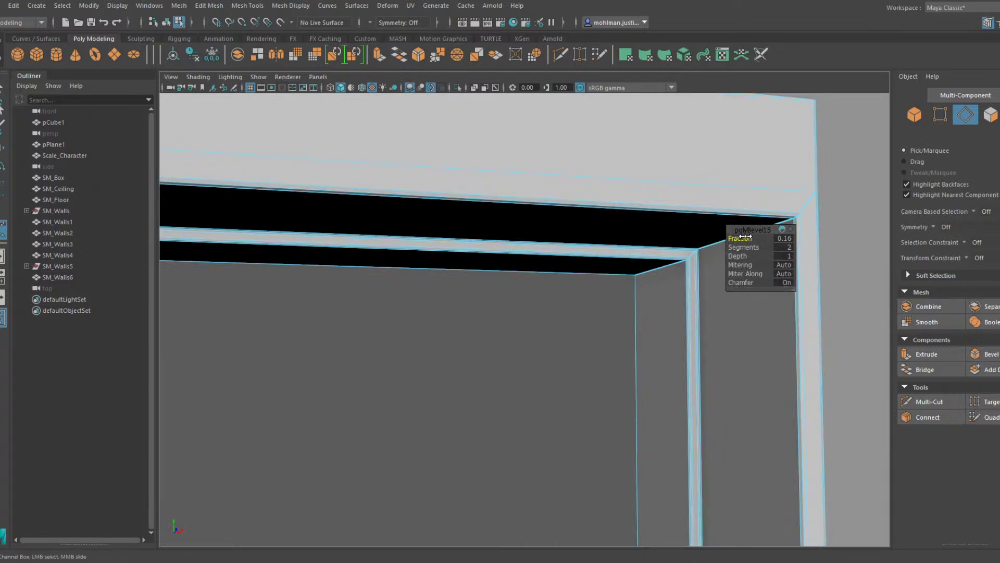
pyautogui.moveTo(742, 236); pyautogui.dragTo(779, 236)
pyautogui.moveTo(628, 225); pyautogui.dragTo(716, 190, button='right')
pyautogui.keyDown('alt'); pyautogui.moveTo(716, 191); pyautogui.dragTo(618, 250, button='right'); pyautogui.keyUp('alt')
pyautogui.click(558, 321)
# Select the horizontal trim piece above the window and lower it onto the top of the window frame
pyautogui.scroll(-4, 561, 320)
pyautogui.keyDown('alt'); pyautogui.moveTo(615, 298); pyautogui.dragTo(576, 314); pyautogui.keyUp('alt')
pyautogui.scroll(4, 542, 240)
pyautogui.click(562, 209)
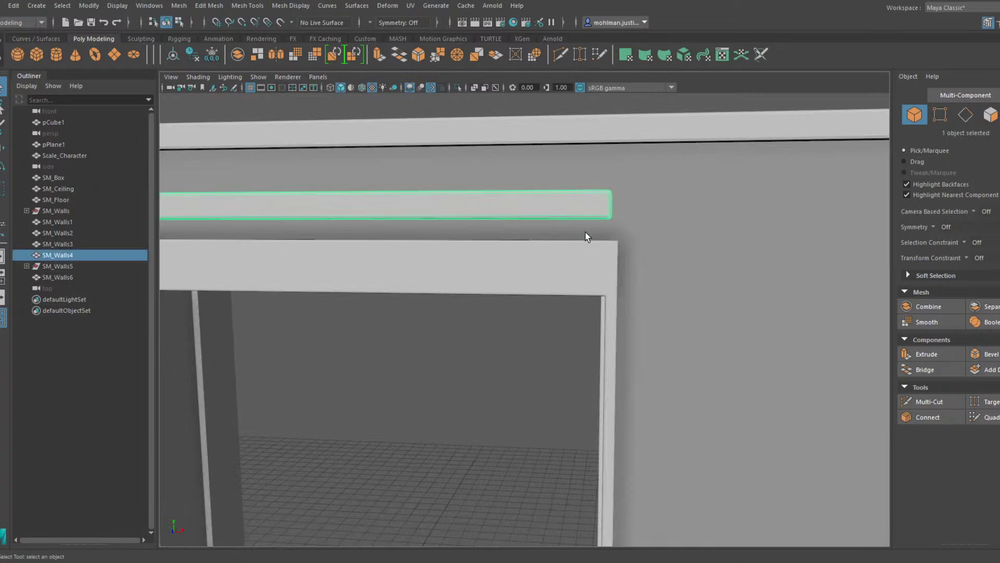
pyautogui.keyDown('alt'); pyautogui.moveTo(587, 237); pyautogui.dragTo(521, 248); pyautogui.keyUp('alt')
pyautogui.keyDown('alt'); pyautogui.moveTo(521, 248); pyautogui.dragTo(625, 312, button='middle'); pyautogui.keyUp('alt')
pyautogui.keyDown('alt'); pyautogui.moveTo(526, 282); pyautogui.dragTo(563, 280, button='right'); pyautogui.keyUp('alt')
pyautogui.keyDown('alt'); pyautogui.moveTo(635, 307); pyautogui.dragTo(584, 284); pyautogui.keyUp('alt')
pyautogui.press('w')
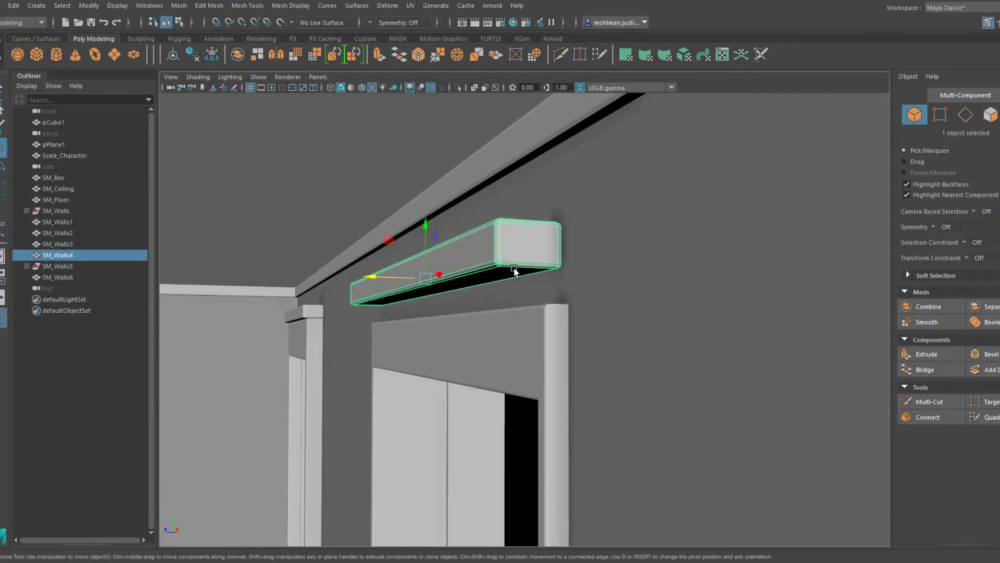
pyautogui.keyDown('alt'); pyautogui.moveTo(425, 225); pyautogui.dragTo(445, 244); pyautogui.keyUp('alt')
pyautogui.keyDown('alt'); pyautogui.moveTo(445, 245); pyautogui.dragTo(533, 284, button='right'); pyautogui.keyUp('alt')
pyautogui.keyDown('alt'); pyautogui.moveTo(532, 284); pyautogui.dragTo(682, 361); pyautogui.keyUp('alt')
# Adjust the vertices at both ends of the top trim so it overhangs the window frame slightly on each side
pyautogui.press('F9')
pyautogui.moveTo(678, 313); pyautogui.dragTo(700, 313)
pyautogui.keyDown('alt'); pyautogui.moveTo(484, 308); pyautogui.dragTo(459, 284); pyautogui.keyUp('alt')
pyautogui.keyDown('alt'); pyautogui.moveTo(458, 285); pyautogui.dragTo(596, 288, button='middle'); pyautogui.keyUp('alt')
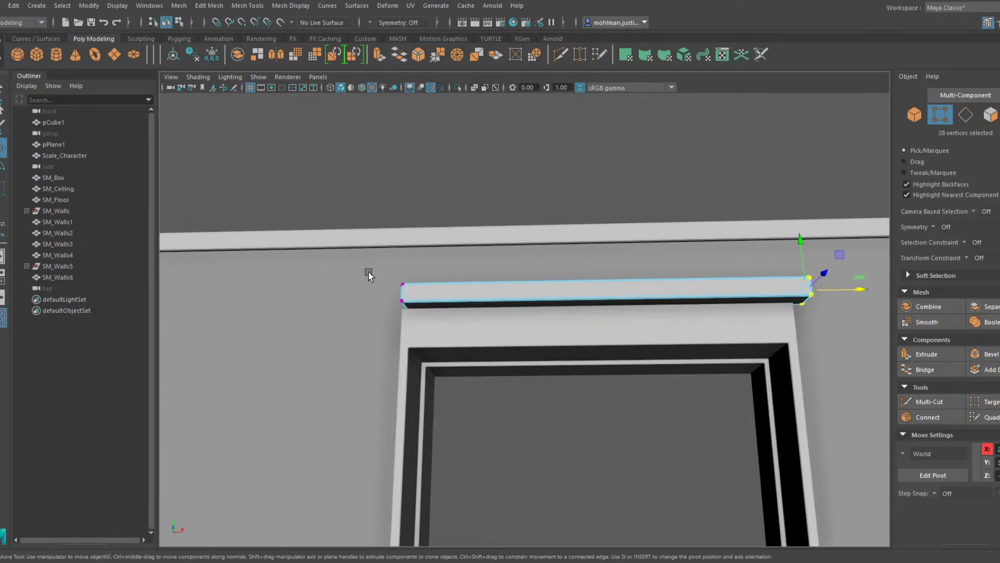
pyautogui.moveTo(368, 274); pyautogui.dragTo(437, 295)
pyautogui.moveTo(520, 287); pyautogui.dragTo(569, 242, button='right')
# Duplicate the top trim and place the copy at the bottom of the window opening as a sill
pyautogui.scroll(-5, 569, 241)
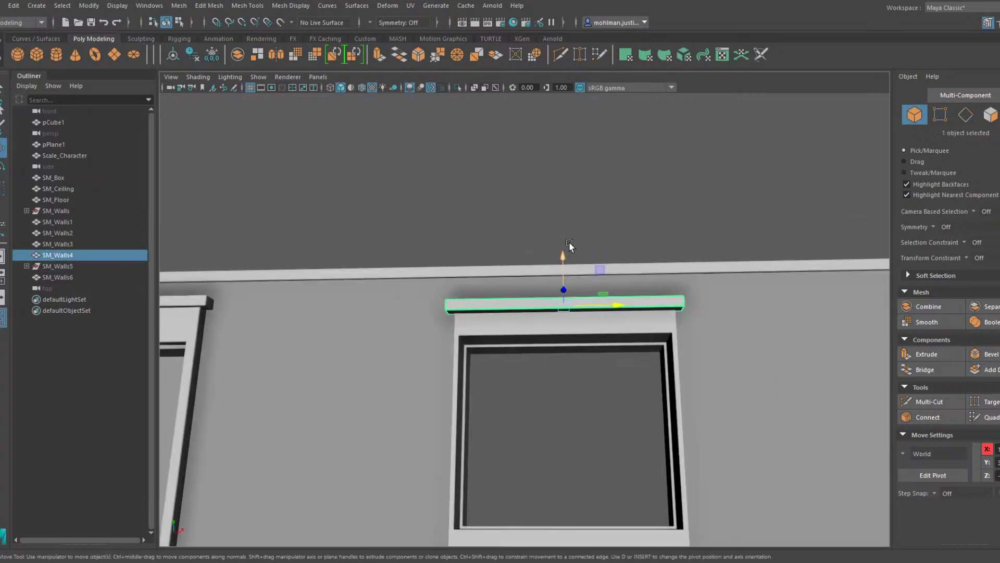
pyautogui.keyDown('alt'); pyautogui.moveTo(569, 241); pyautogui.dragTo(548, 414); pyautogui.keyUp('alt')
pyautogui.hotkey('ctrl', 'd')
pyautogui.click(540, 338)
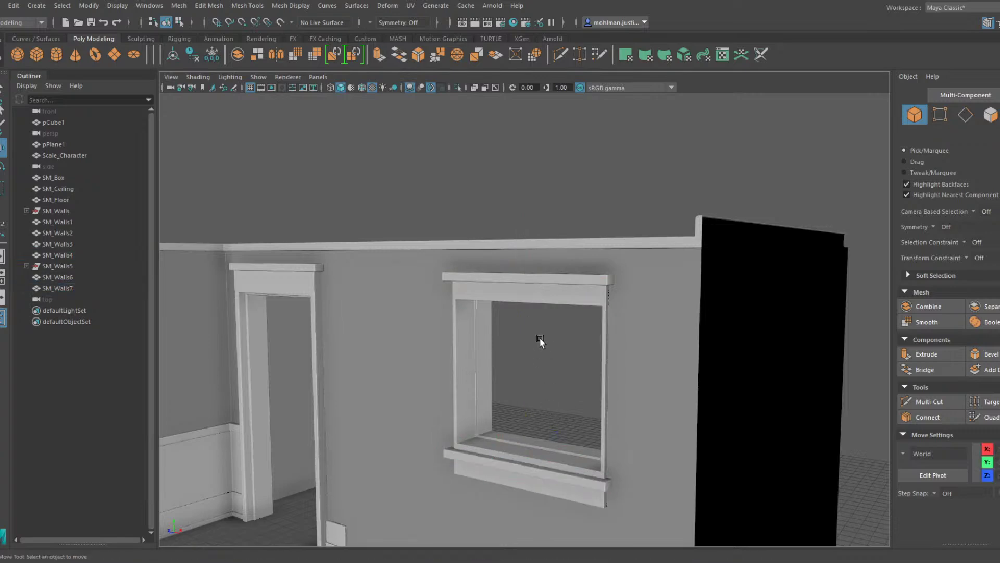
# Select the floor and all wall pieces and clear their construction history and transforms
pyautogui.keyDown('alt'); pyautogui.moveTo(540, 338); pyautogui.dragTo(567, 318); pyautogui.keyUp('alt')
pyautogui.scroll(-5, 567, 318)
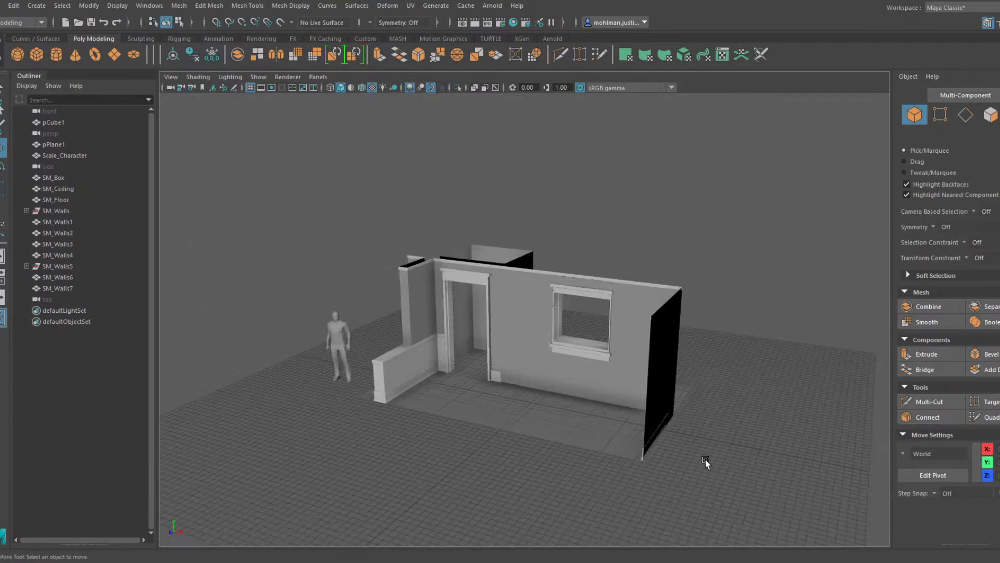
pyautogui.moveTo(706, 460)
pyautogui.keyDown('alt'); pyautogui.mouseDown()
pyautogui.moveTo(726, 458)
pyautogui.moveTo(336, 181)
pyautogui.mouseUp(); pyautogui.keyUp('alt')
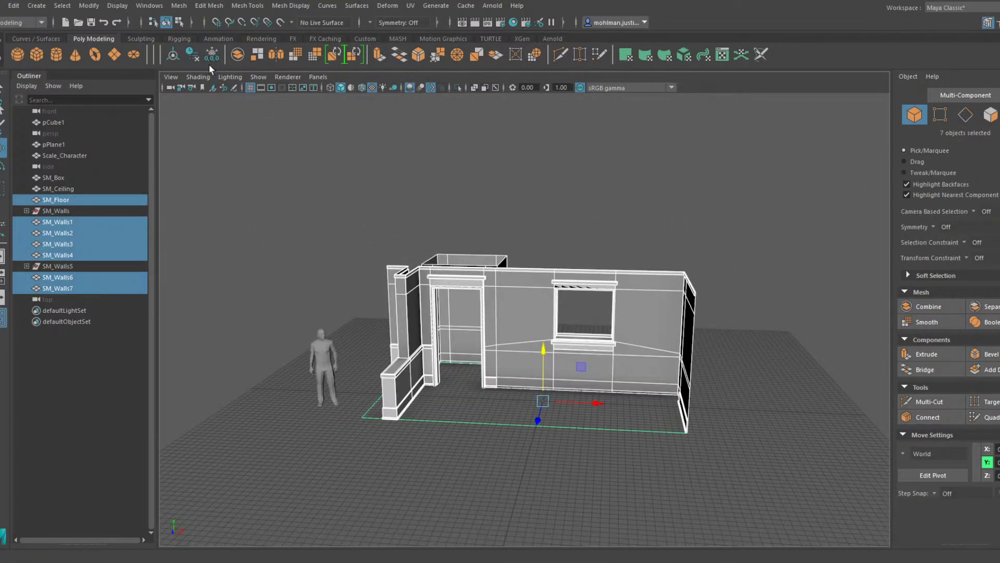
pyautogui.click(296, 109)
# Switch the viewport to scene lighting and add an ambient light
pyautogui.scroll(5, 472, 233)
pyautogui.keyDown('alt'); pyautogui.moveTo(473, 233); pyautogui.dragTo(514, 251); pyautogui.keyUp('alt')
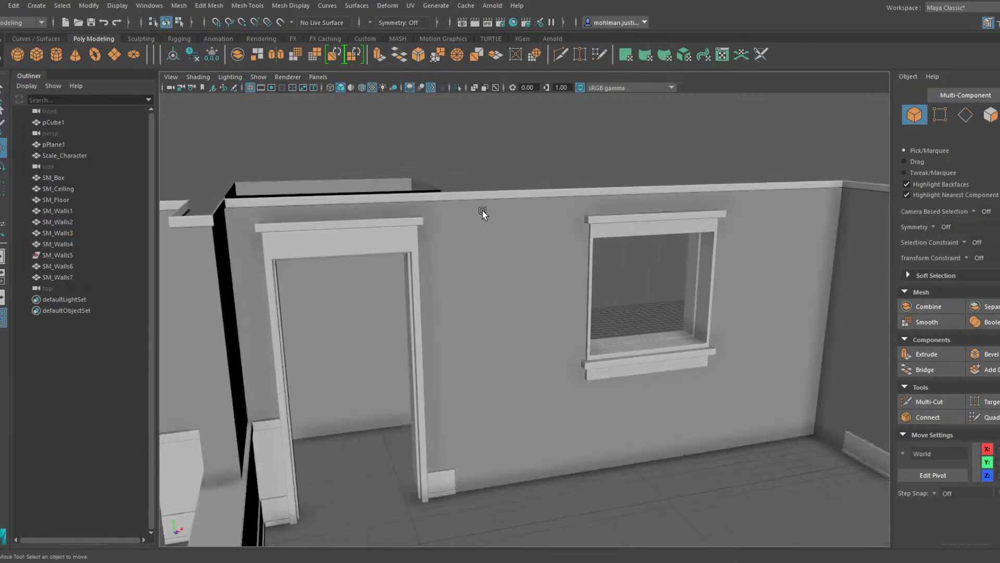
pyautogui.scroll(-3, 481, 209)
pyautogui.keyDown('alt'); pyautogui.moveTo(468, 226); pyautogui.dragTo(442, 191, button='middle'); pyautogui.keyUp('alt')
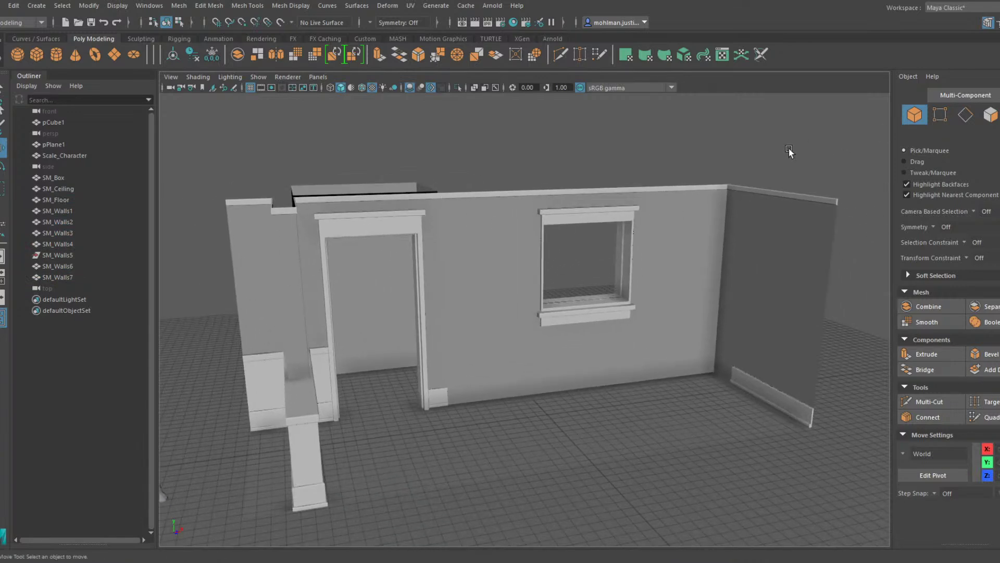
pyautogui.press('7')
pyautogui.click(987, 22)
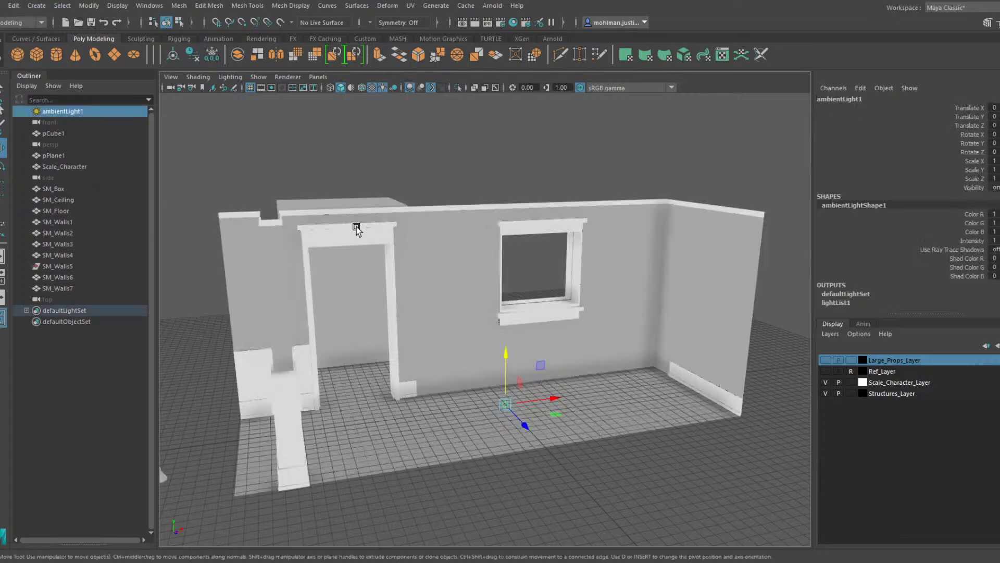
# Move the ambient light outside the room along X and assign it to a new red display layer named Ambient
pyautogui.moveTo(548, 401); pyautogui.dragTo(833, 358)
pyautogui.keyDown('alt'); pyautogui.moveTo(655, 343); pyautogui.dragTo(625, 351, button='middle'); pyautogui.keyUp('alt')
pyautogui.click(997, 346)
pyautogui.click(886, 405)
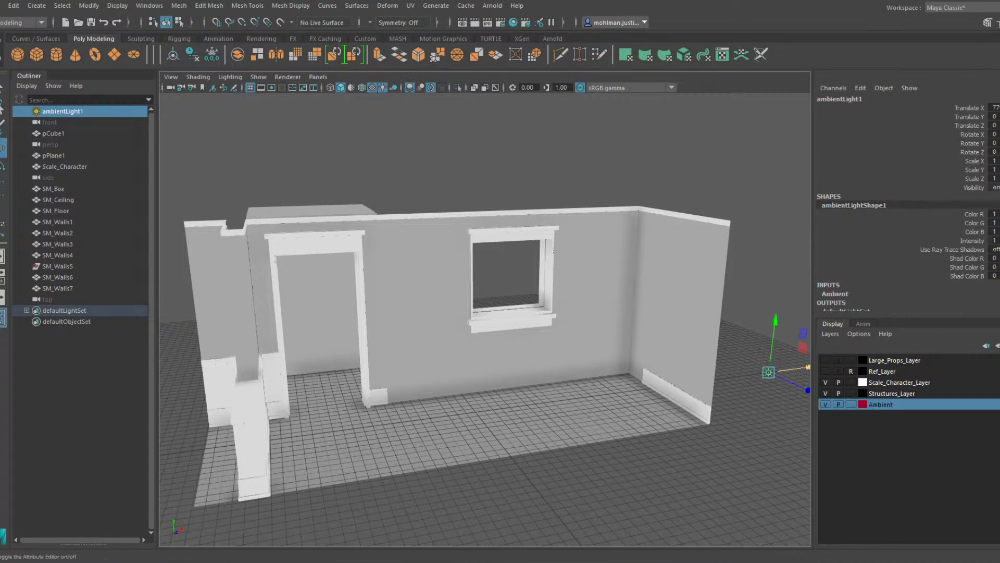
# Darken the ambient light's color to nearly black
pyautogui.click(999, 23)
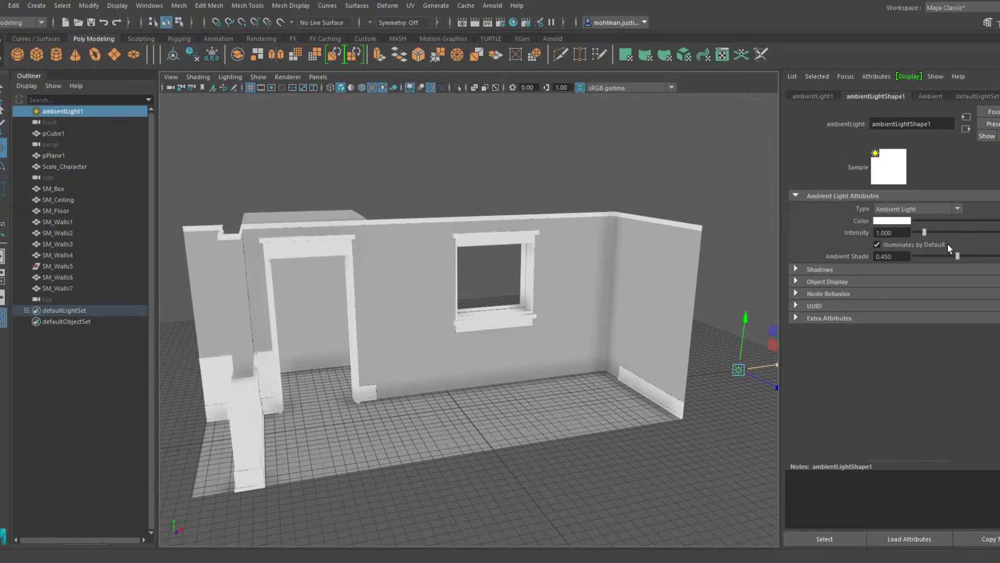
pyautogui.click(861, 260)
pyautogui.click(963, 220)
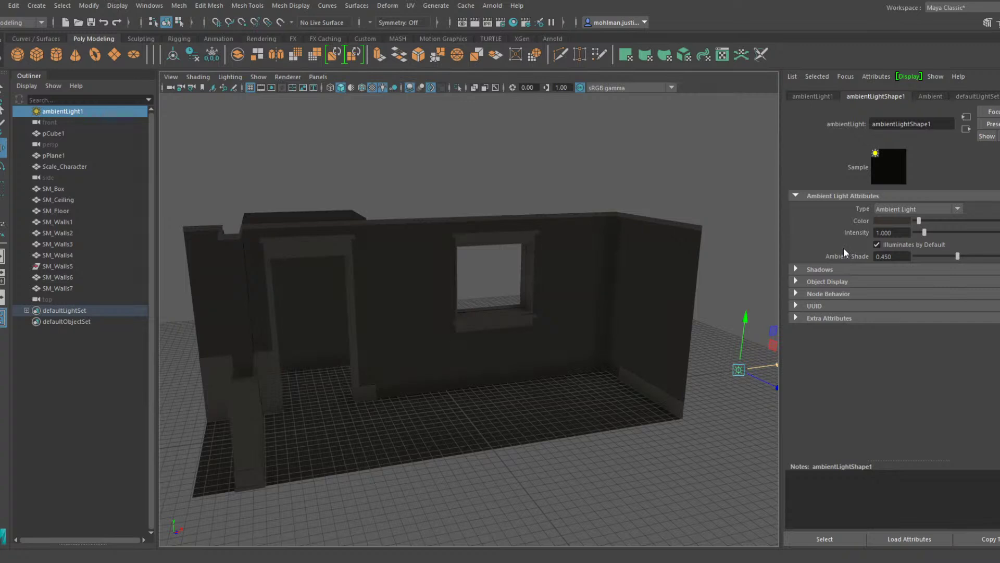
pyautogui.click(640, 207)
# Add a directional light, scale it up and rotate it to shine through the window wall into the room
pyautogui.moveTo(635, 218)
pyautogui.keyDown('alt'); pyautogui.mouseDown()
pyautogui.moveTo(632, 209)
pyautogui.moveTo(631, 234)
pyautogui.mouseUp(); pyautogui.keyUp('alt')
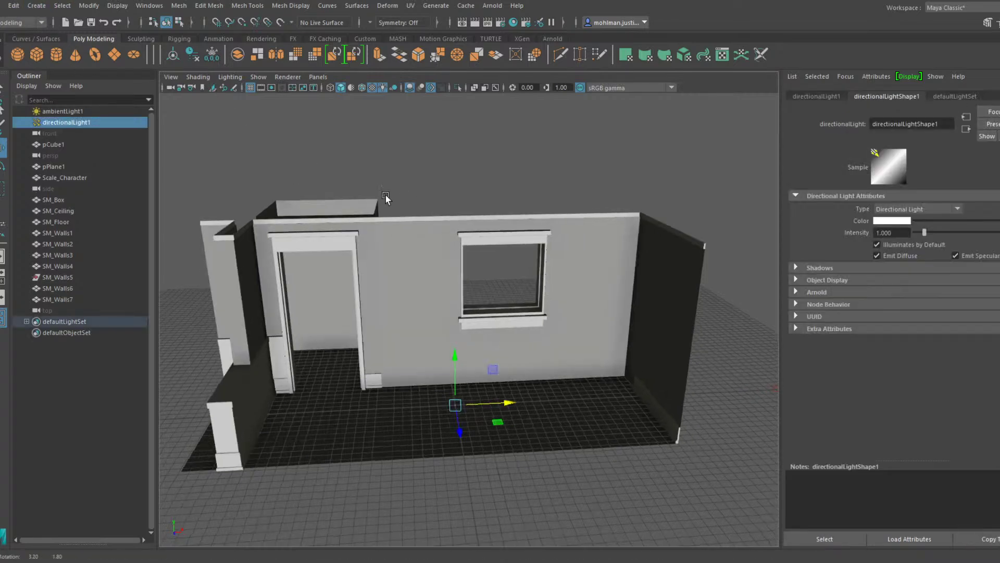
pyautogui.press('r')
pyautogui.moveTo(449, 396); pyautogui.dragTo(476, 353)
pyautogui.press('e')
pyautogui.moveTo(417, 415)
pyautogui.mouseDown()
pyautogui.moveTo(401, 432)
pyautogui.moveTo(423, 415)
pyautogui.moveTo(405, 486)
pyautogui.moveTo(423, 396)
pyautogui.moveTo(424, 414)
pyautogui.mouseUp()
# Raise the directional light, tint it a warm orange and tilt it more steeply toward the floor
pyautogui.press('w')
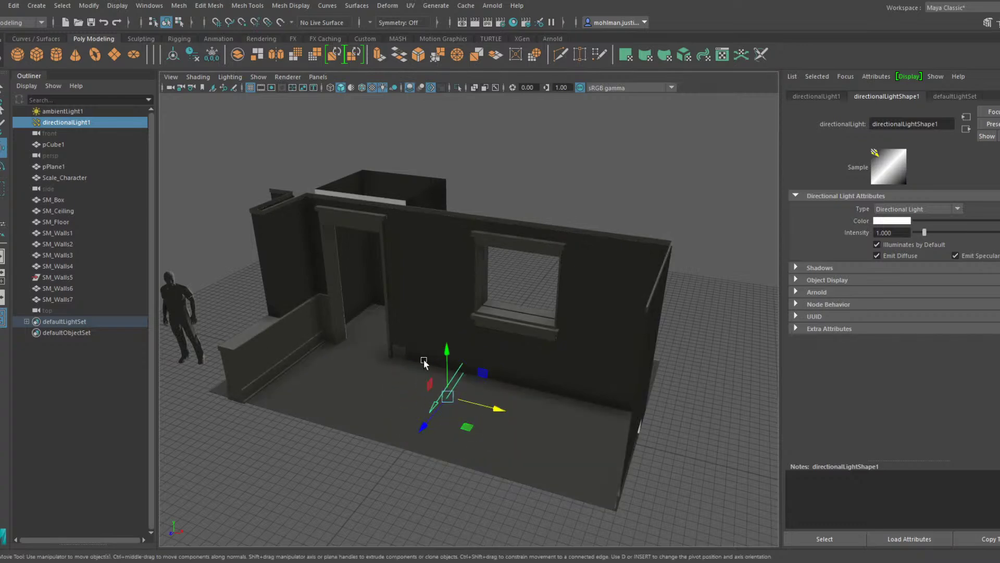
pyautogui.moveTo(446, 365); pyautogui.dragTo(463, 248)
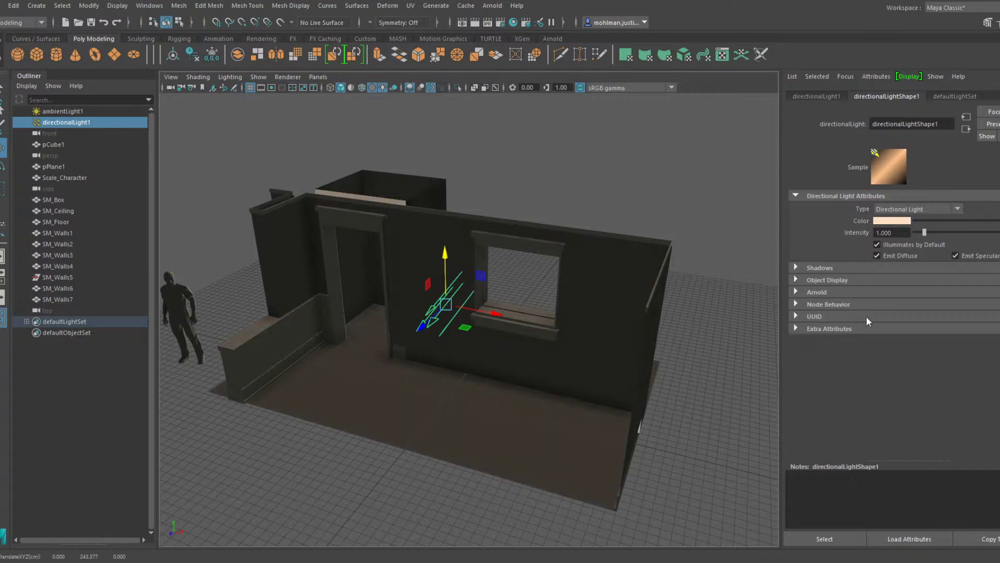
pyautogui.press('e')
pyautogui.moveTo(422, 286); pyautogui.dragTo(423, 297)
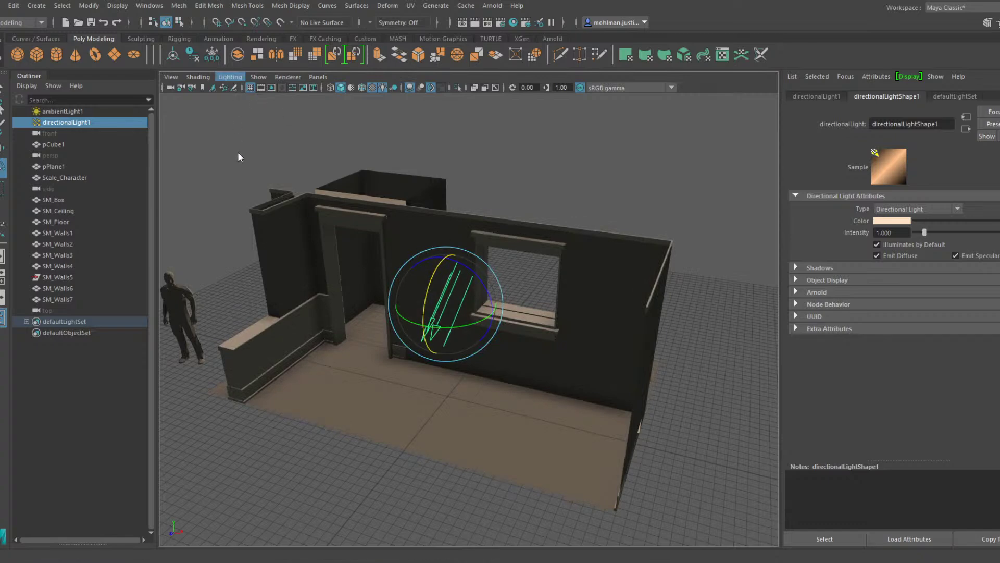
# Enable shadows in the viewport, refine the directional light's tilt and move it along X in front of the window
pyautogui.click(233, 166)
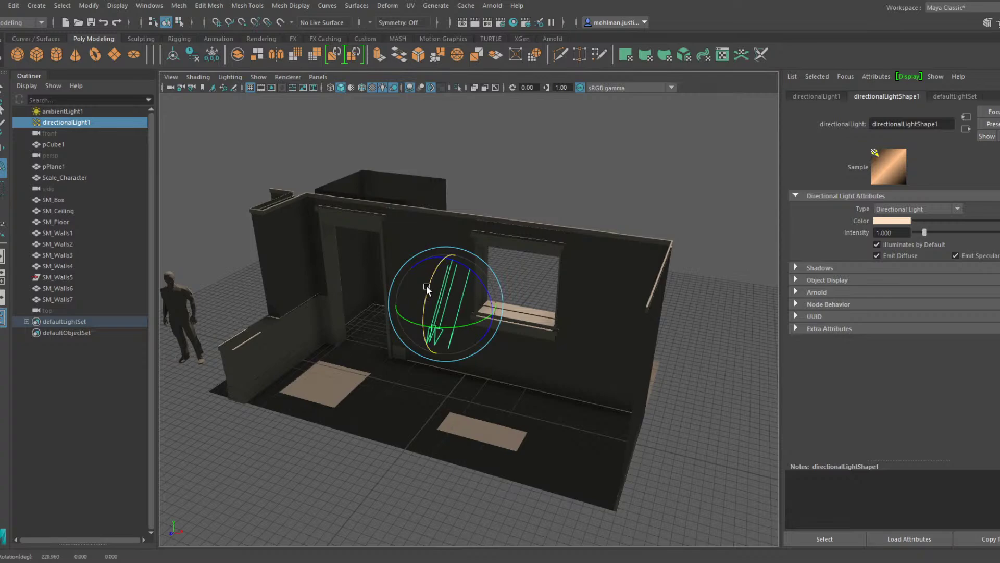
pyautogui.press('w')
pyautogui.moveTo(475, 312); pyautogui.dragTo(543, 314)
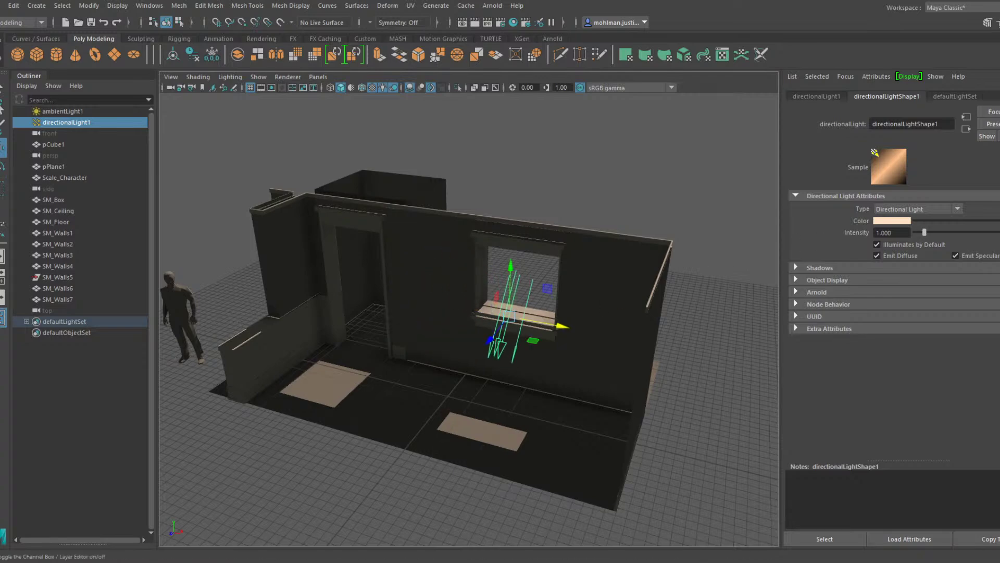
# Show the Large_Props_Layer and examine the lighting inside the room
pyautogui.hotkey('ctrl', 'a')
pyautogui.click(826, 361)
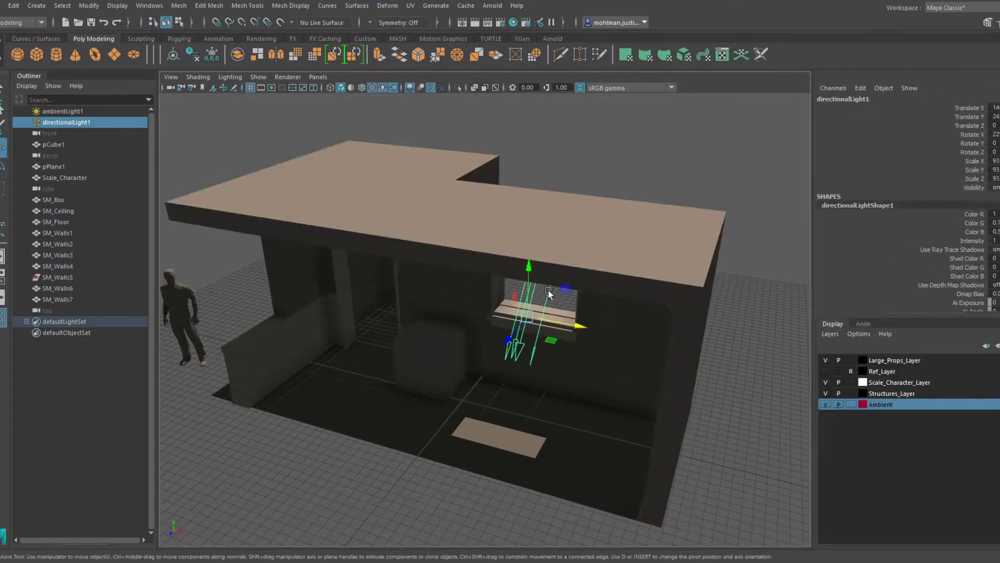
pyautogui.keyDown('alt'); pyautogui.moveTo(549, 294); pyautogui.dragTo(439, 235); pyautogui.keyUp('alt')
pyautogui.scroll(4, 577, 302)
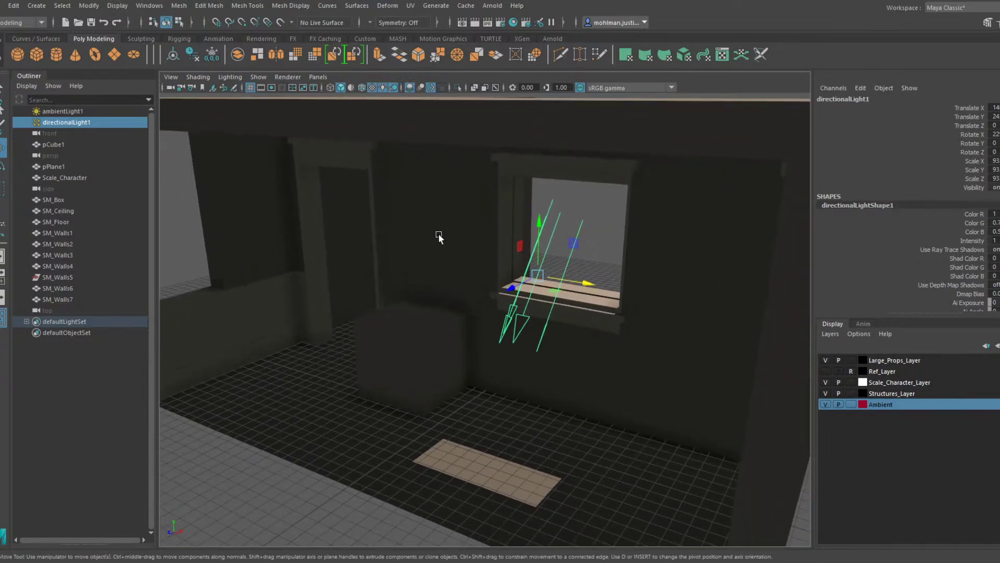
# Tilt the directional light to about 223° in X and reposition it outside the window
pyautogui.click(119, 7)
pyautogui.click(110, 37)
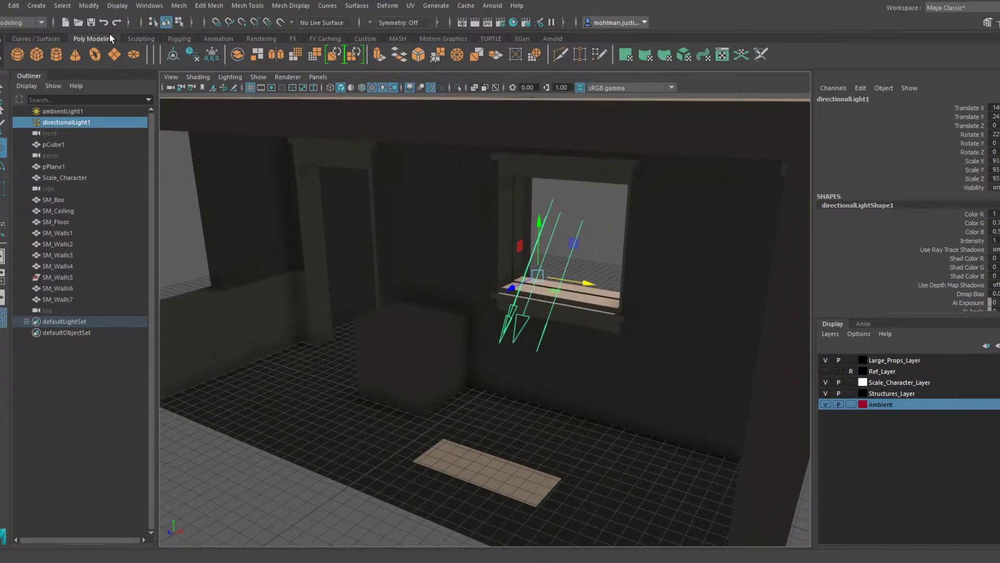
pyautogui.keyDown('alt'); pyautogui.moveTo(353, 186); pyautogui.dragTo(415, 226); pyautogui.keyUp('alt')
pyautogui.press('e')
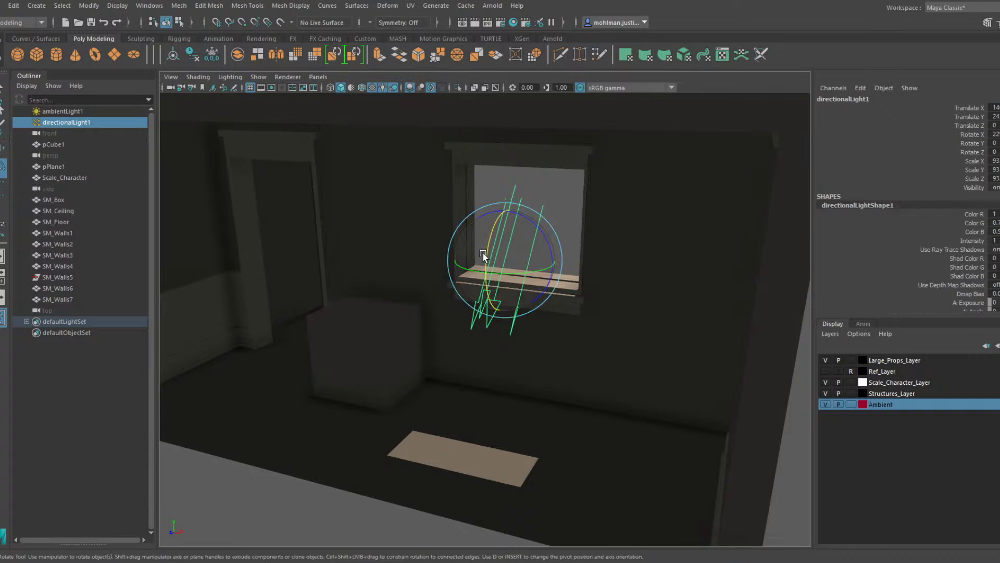
pyautogui.moveTo(483, 253); pyautogui.dragTo(489, 237)
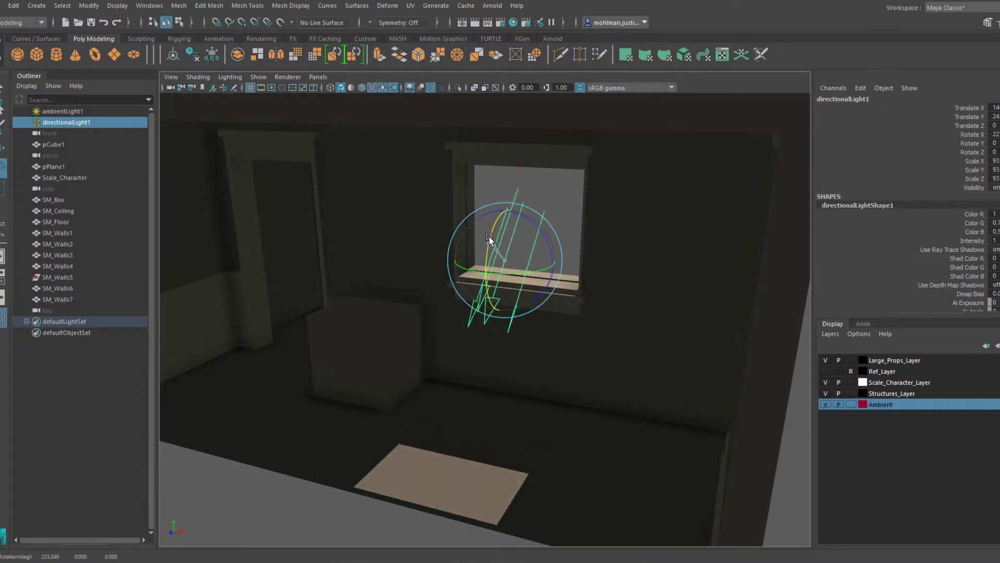
pyautogui.press('w')
pyautogui.moveTo(485, 273); pyautogui.dragTo(595, 240)
pyautogui.scroll(-6, 573, 208)
pyautogui.moveTo(573, 277); pyautogui.dragTo(730, 284)
# Add an area light, scale it up, point it downward and move it to the doorway
pyautogui.scroll(4, 436, 254)
pyautogui.keyDown('alt'); pyautogui.moveTo(334, 250); pyautogui.dragTo(425, 224); pyautogui.keyUp('alt')
pyautogui.scroll(3, 424, 224)
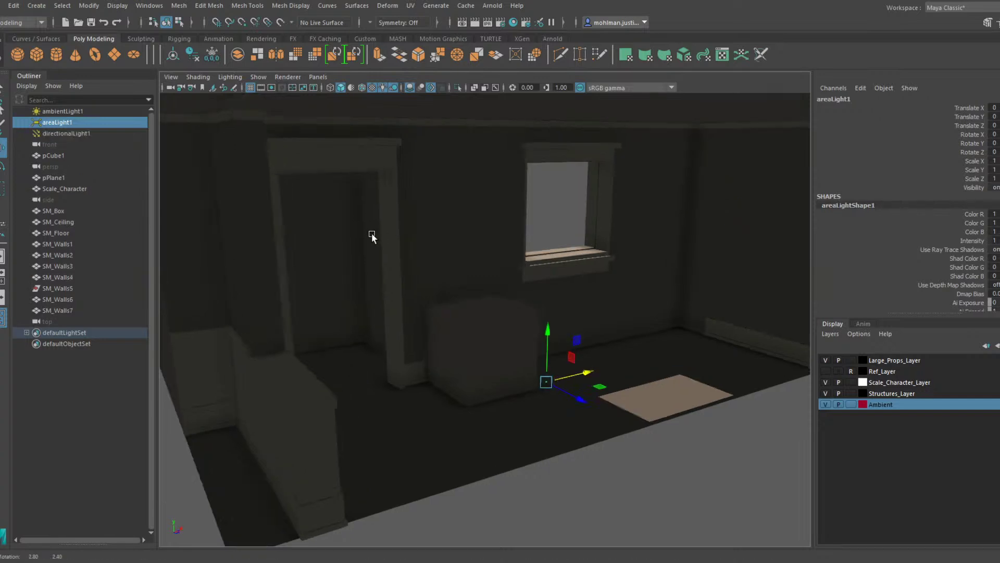
pyautogui.moveTo(576, 379); pyautogui.dragTo(355, 326)
pyautogui.press('r')
pyautogui.press('w')
pyautogui.press('e')
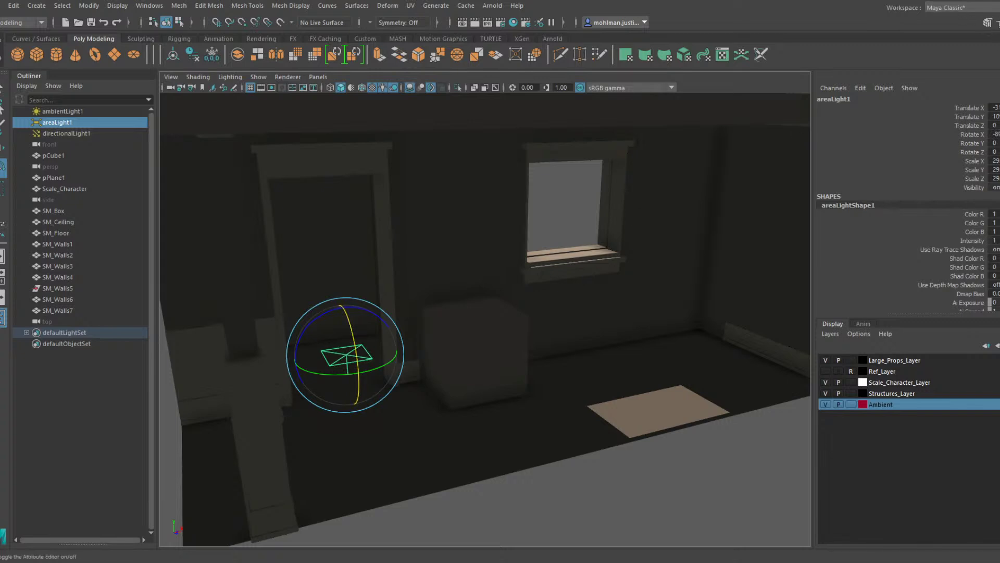
# Change the area light's type to Spot Light and raise it to the top of the doorway
pyautogui.click(987, 22)
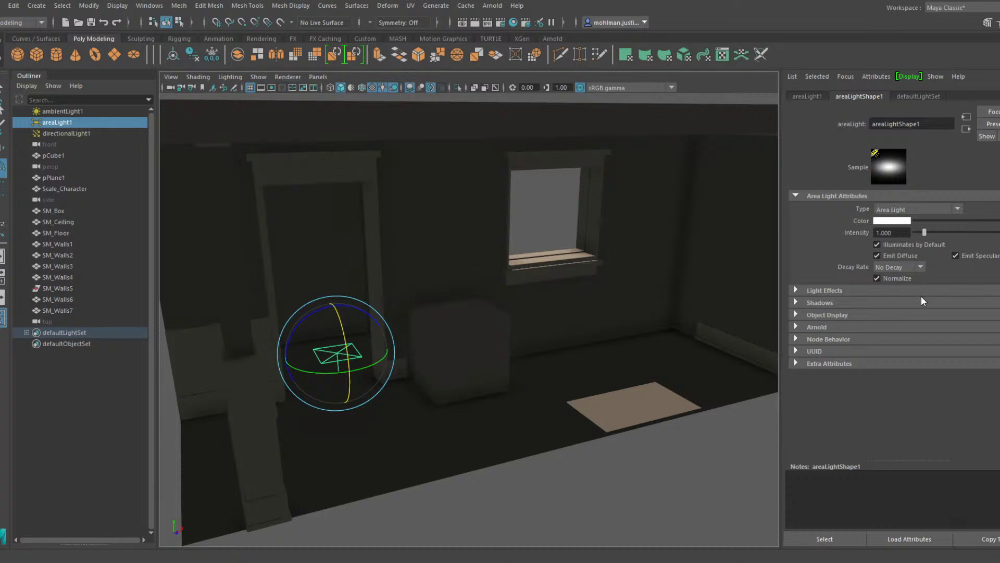
pyautogui.click(917, 312)
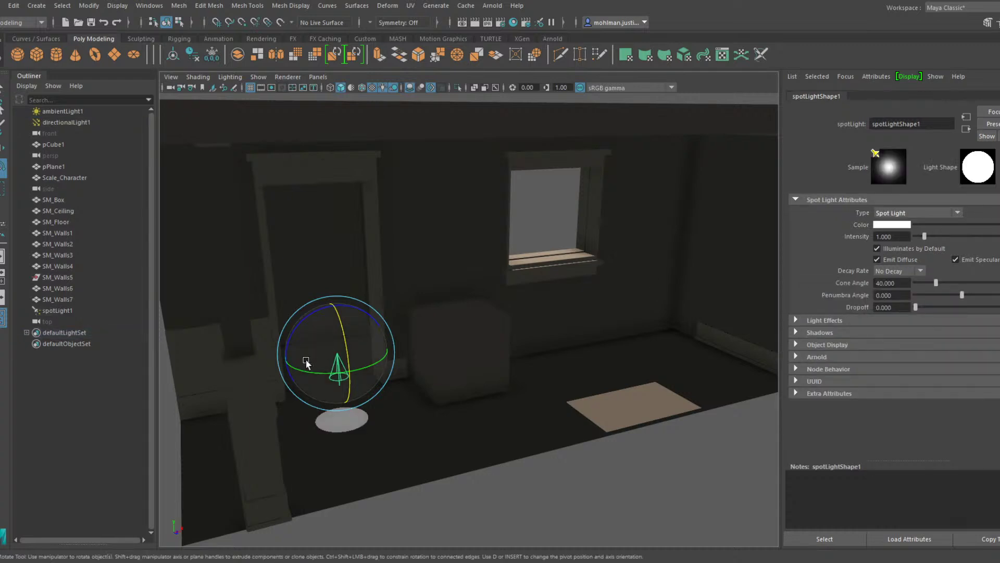
pyautogui.keyDown('alt'); pyautogui.moveTo(358, 370); pyautogui.dragTo(314, 342); pyautogui.keyUp('alt')
pyautogui.press('w')
pyautogui.keyDown('alt'); pyautogui.moveTo(373, 362); pyautogui.dragTo(367, 352); pyautogui.keyUp('alt')
pyautogui.keyDown('alt'); pyautogui.moveTo(367, 352); pyautogui.dragTo(399, 374, button='middle'); pyautogui.keyUp('alt')
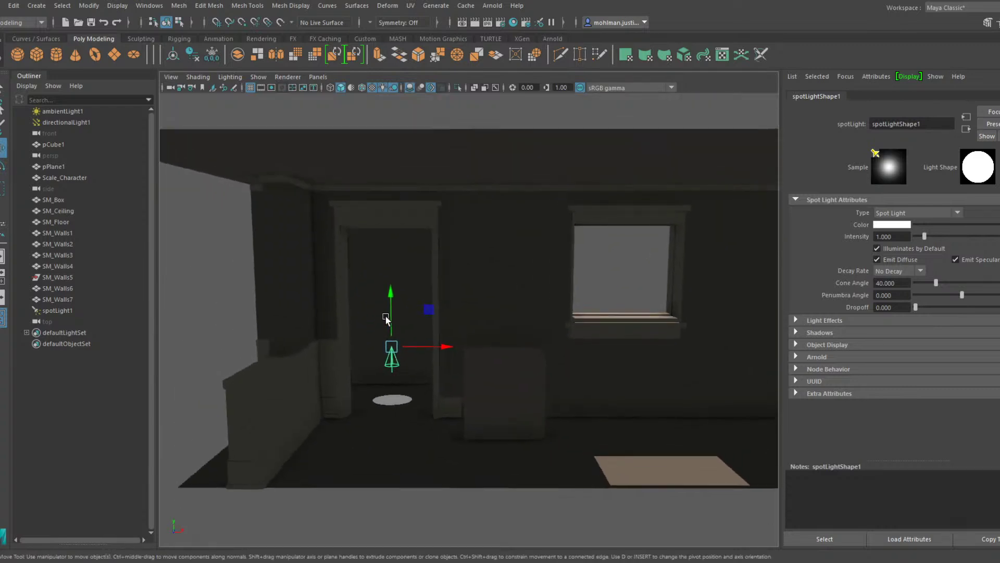
pyautogui.moveTo(388, 314); pyautogui.dragTo(409, 198)
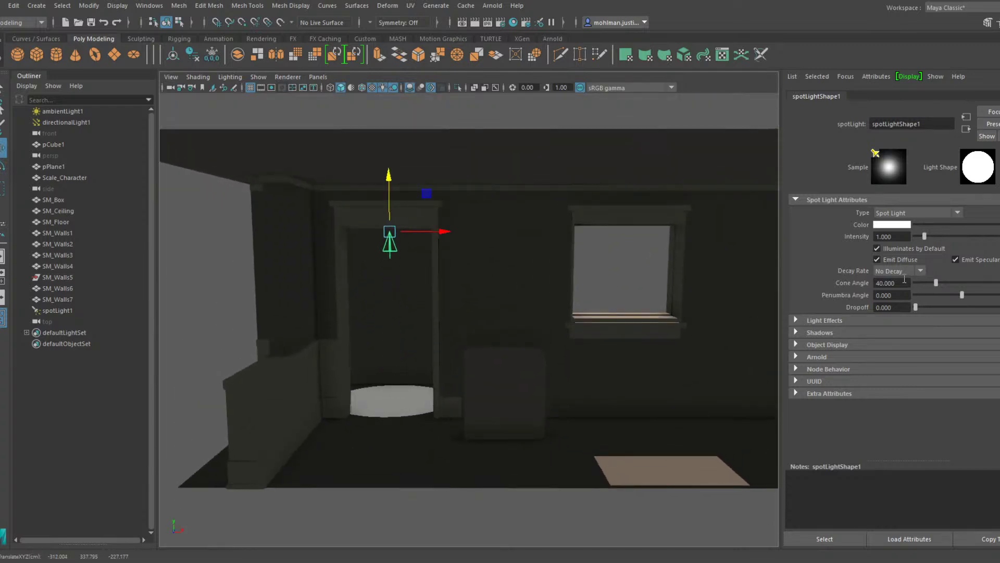
# Set the spot light's Penumbra Angle to 10 and its Cone Angle to about 59.28
pyautogui.moveTo(962, 295); pyautogui.dragTo(999, 296)
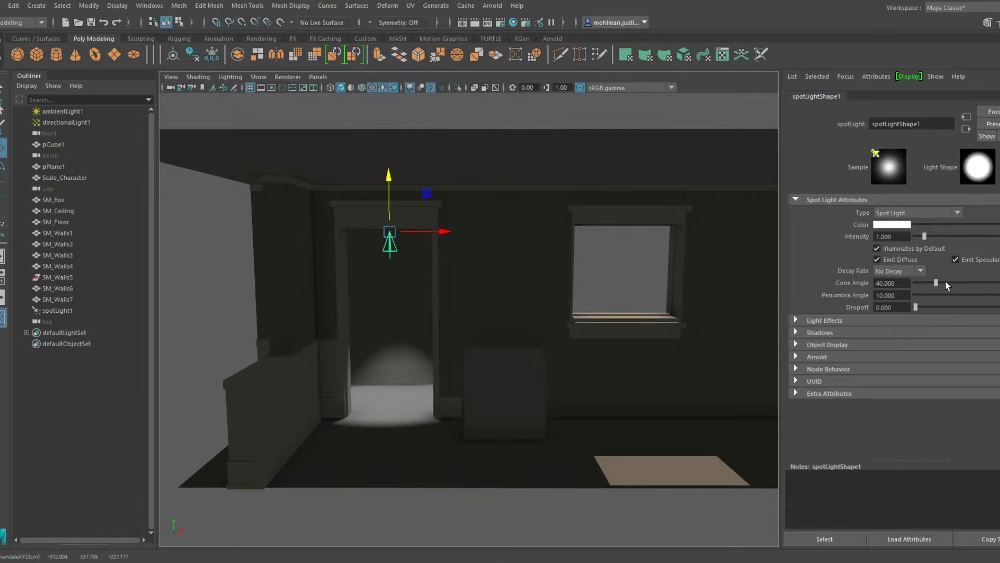
pyautogui.moveTo(936, 282); pyautogui.dragTo(944, 281)
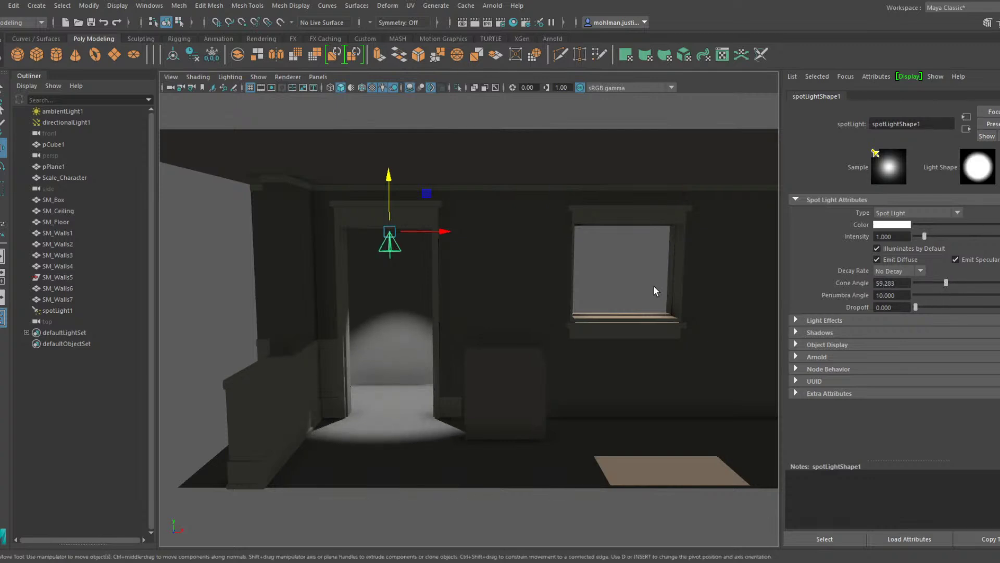
# Raise the spot light toward the ceiling and position it inside the alcove behind the doorway, using wireframe display
pyautogui.keyDown('alt'); pyautogui.moveTo(654, 287); pyautogui.dragTo(454, 306); pyautogui.keyUp('alt')
pyautogui.moveTo(396, 223); pyautogui.dragTo(415, 172)
pyautogui.keyDown('alt'); pyautogui.moveTo(431, 215); pyautogui.dragTo(421, 314); pyautogui.keyUp('alt')
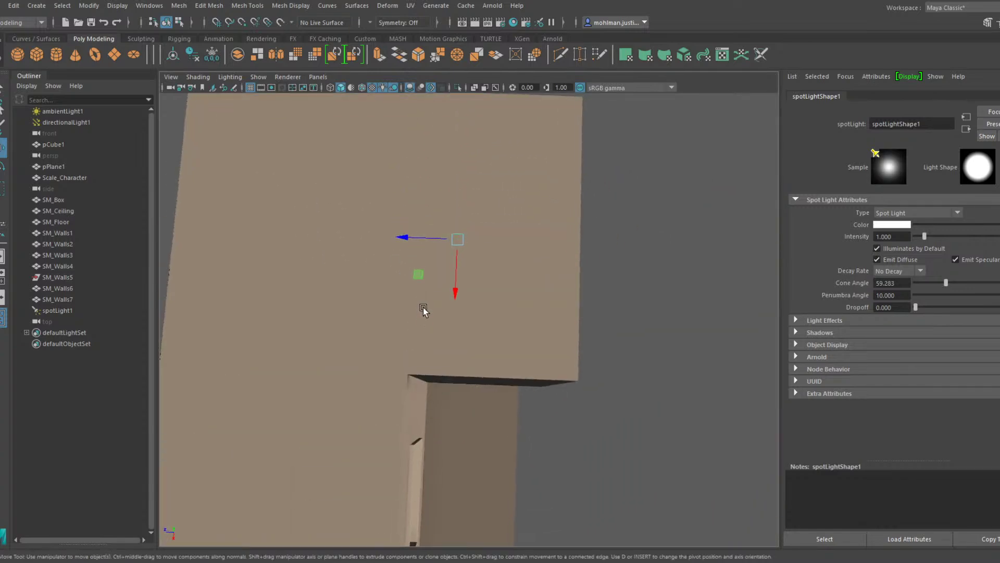
pyautogui.press('4')
pyautogui.keyDown('alt'); pyautogui.moveTo(461, 250); pyautogui.dragTo(464, 266); pyautogui.keyUp('alt')
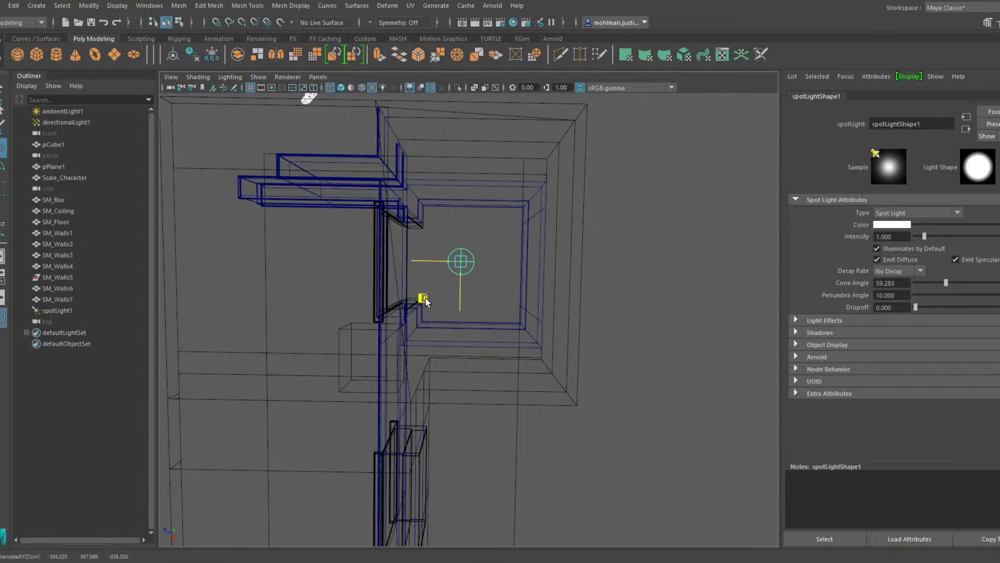
pyautogui.moveTo(379, 299)
pyautogui.keyDown('alt'); pyautogui.mouseDown()
pyautogui.moveTo(438, 237)
pyautogui.moveTo(326, 231)
pyautogui.mouseUp(); pyautogui.keyUp('alt')
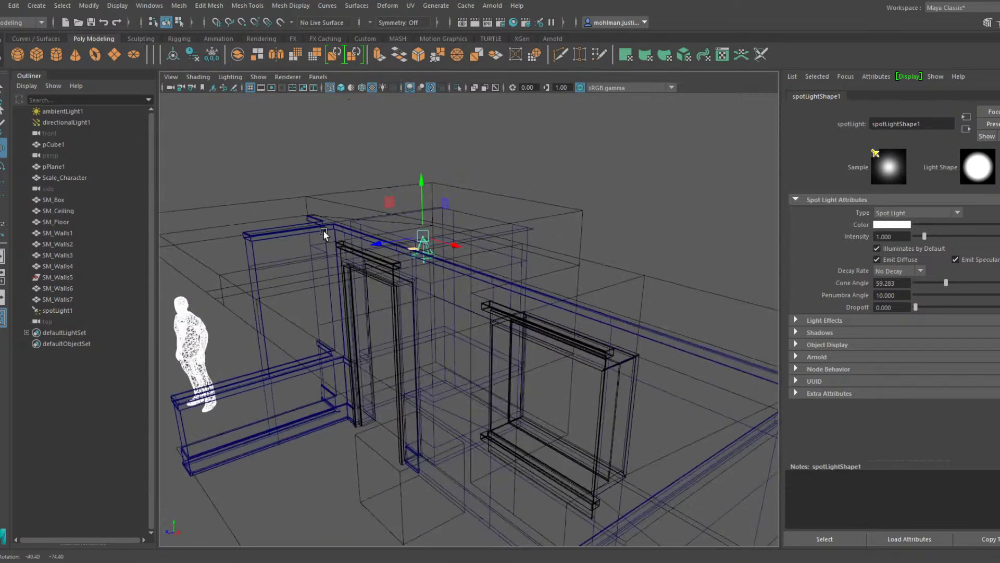
pyautogui.press('5')
pyautogui.press('6')
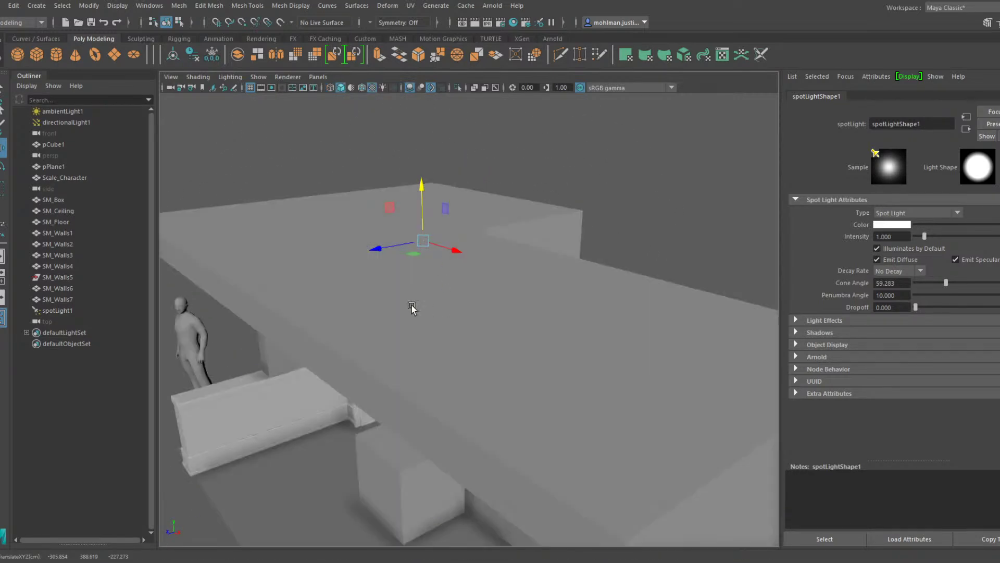
pyautogui.keyDown('alt'); pyautogui.moveTo(411, 303); pyautogui.dragTo(375, 303); pyautogui.keyUp('alt')
pyautogui.press('7')
pyautogui.keyDown('alt'); pyautogui.moveTo(375, 303); pyautogui.dragTo(446, 265, button='middle'); pyautogui.keyUp('alt')
pyautogui.scroll(3, 441, 269)
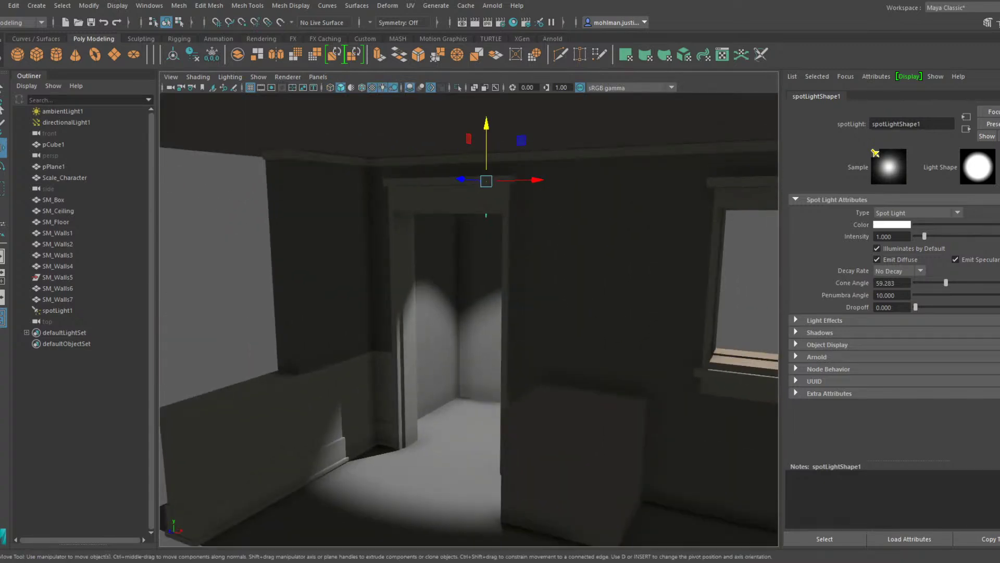
# Tint the spot light a pale warm orange and change its shadow color to dark blue
pyautogui.click(895, 300)
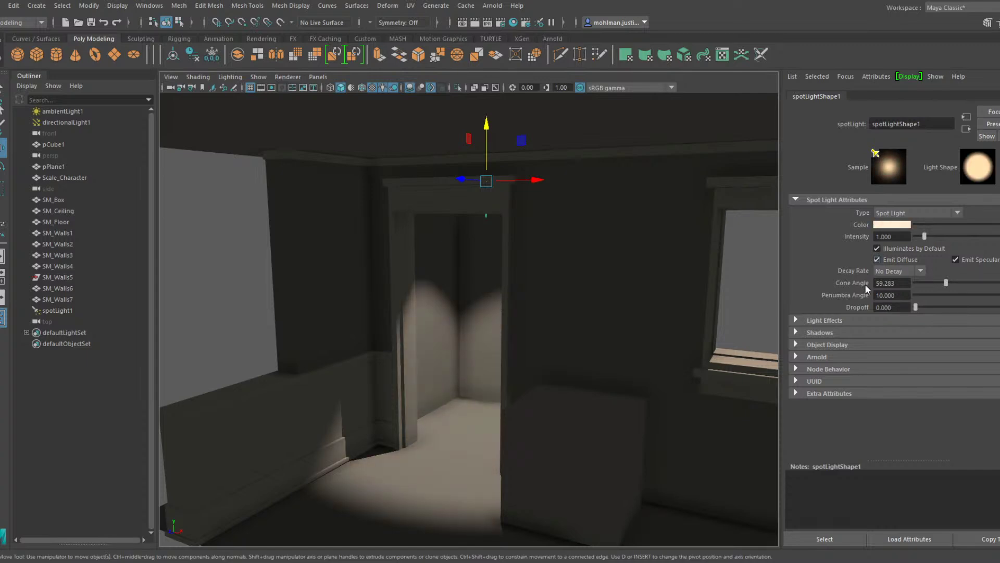
pyautogui.click(848, 334)
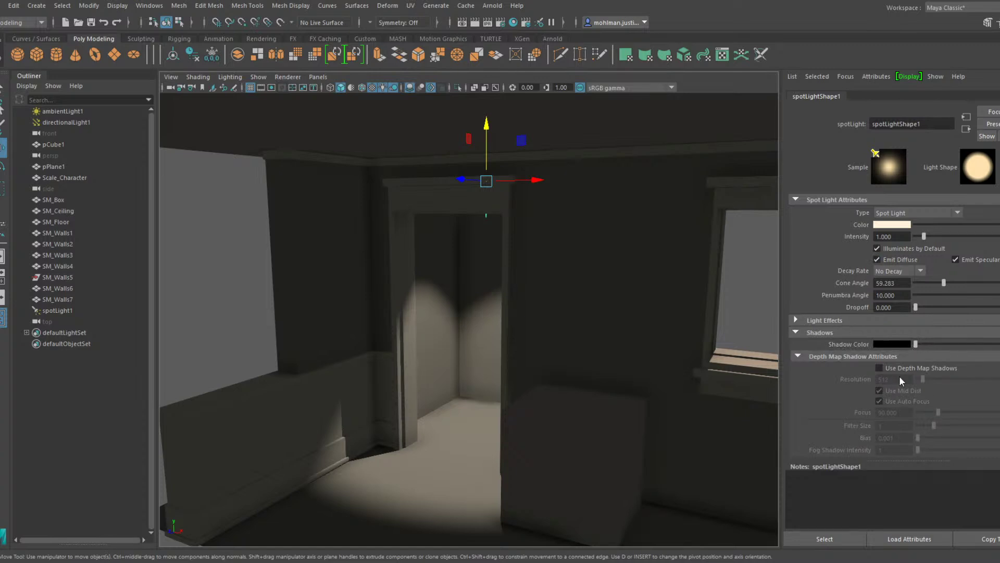
pyautogui.click(888, 399)
# Select the directional light outside the room and change its shadow color to dark blue
pyautogui.keyDown('alt'); pyautogui.moveTo(602, 351); pyautogui.dragTo(558, 317, button='middle'); pyautogui.keyUp('alt')
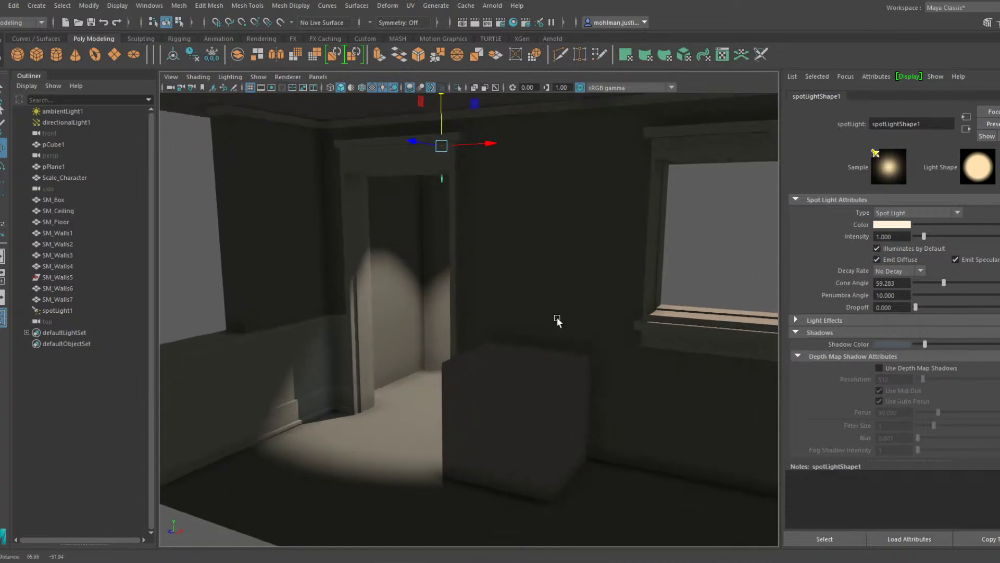
pyautogui.scroll(-6, 624, 326)
pyautogui.keyDown('alt'); pyautogui.moveTo(624, 326); pyautogui.dragTo(689, 353); pyautogui.keyUp('alt')
pyautogui.scroll(-4, 667, 314)
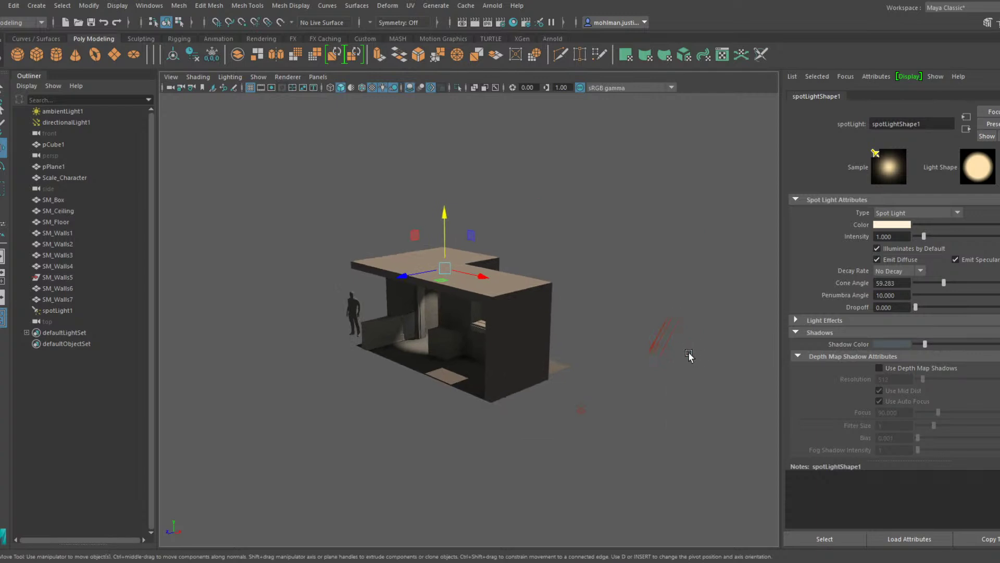
pyautogui.click(667, 336)
pyautogui.click(884, 268)
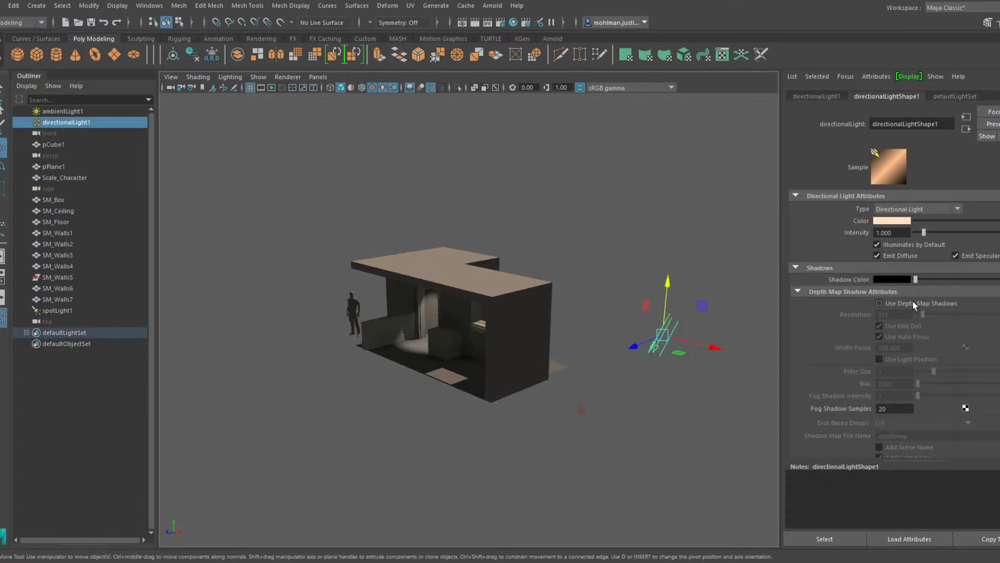
pyautogui.click(895, 280)
pyautogui.click(879, 335)
# Examine the combined lighting and tinted shadows around the window, ceiling, doorway and box
pyautogui.click(563, 248)
pyautogui.scroll(6, 526, 304)
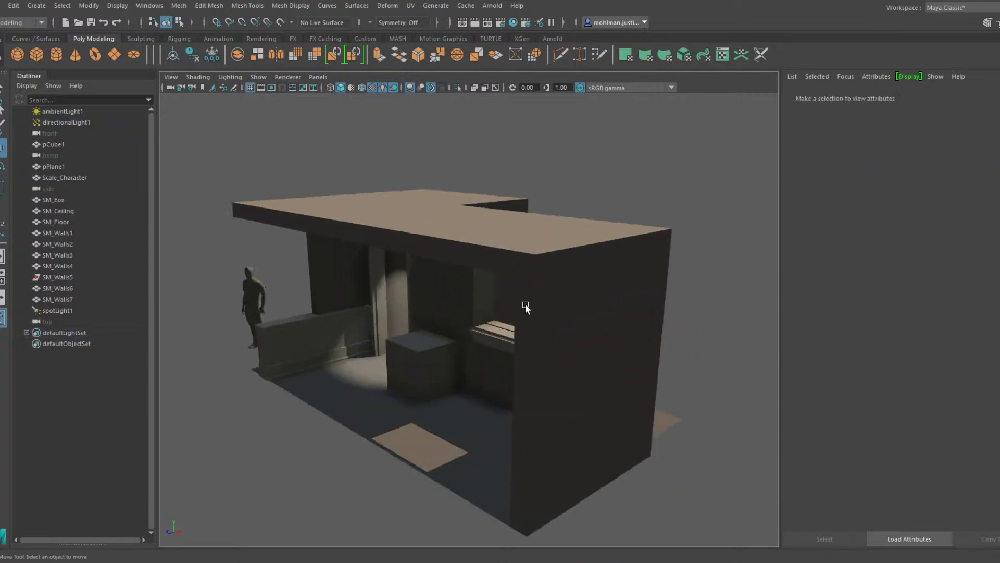
pyautogui.keyDown('alt'); pyautogui.moveTo(525, 303); pyautogui.dragTo(602, 292); pyautogui.keyUp('alt')
pyautogui.keyDown('alt'); pyautogui.moveTo(602, 292); pyautogui.dragTo(648, 292, button='right'); pyautogui.keyUp('alt')
pyautogui.keyDown('alt'); pyautogui.moveTo(648, 292); pyautogui.dragTo(557, 307); pyautogui.keyUp('alt')
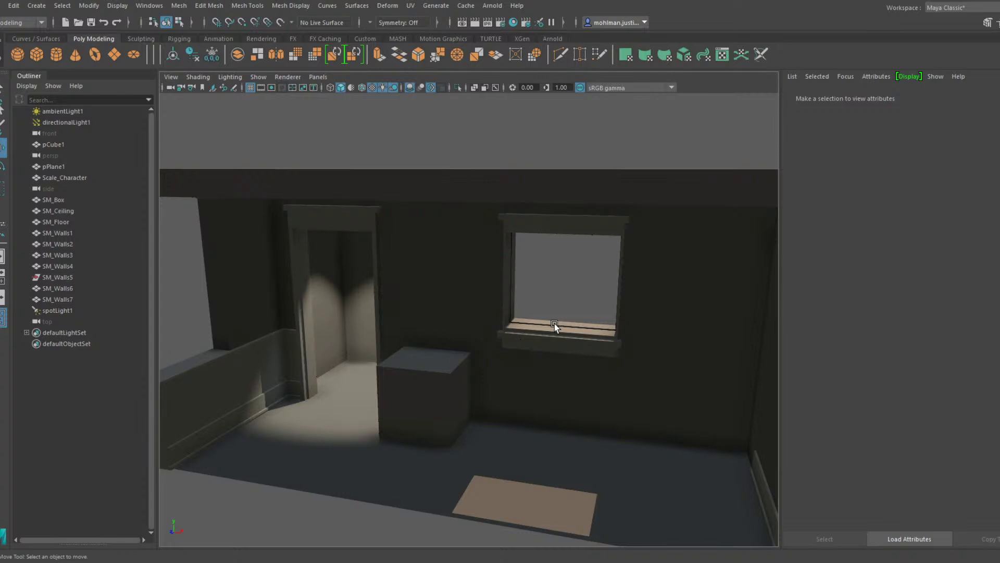
pyautogui.keyDown('alt'); pyautogui.moveTo(576, 331); pyautogui.dragTo(567, 217); pyautogui.keyUp('alt')
pyautogui.click(569, 213)
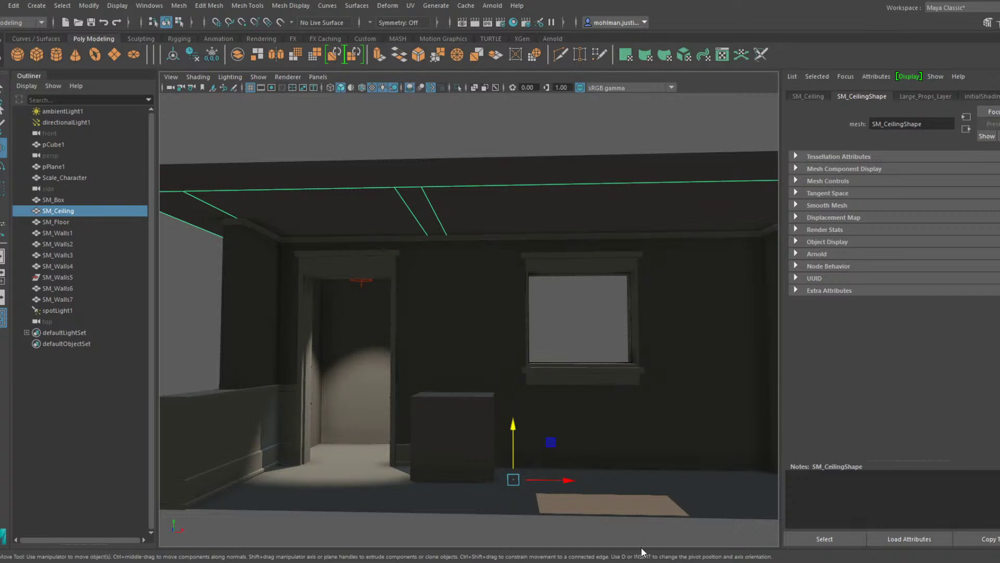
pyautogui.click(535, 142)
pyautogui.keyDown('alt'); pyautogui.moveTo(535, 142); pyautogui.dragTo(560, 188); pyautogui.keyUp('alt')
pyautogui.keyDown('alt'); pyautogui.moveTo(560, 187); pyautogui.dragTo(558, 263, button='right'); pyautogui.keyUp('alt')
pyautogui.keyDown('alt'); pyautogui.moveTo(559, 263); pyautogui.dragTo(550, 357); pyautogui.keyUp('alt')
pyautogui.keyDown('alt'); pyautogui.moveTo(549, 357); pyautogui.dragTo(557, 282, button='middle'); pyautogui.keyUp('alt')
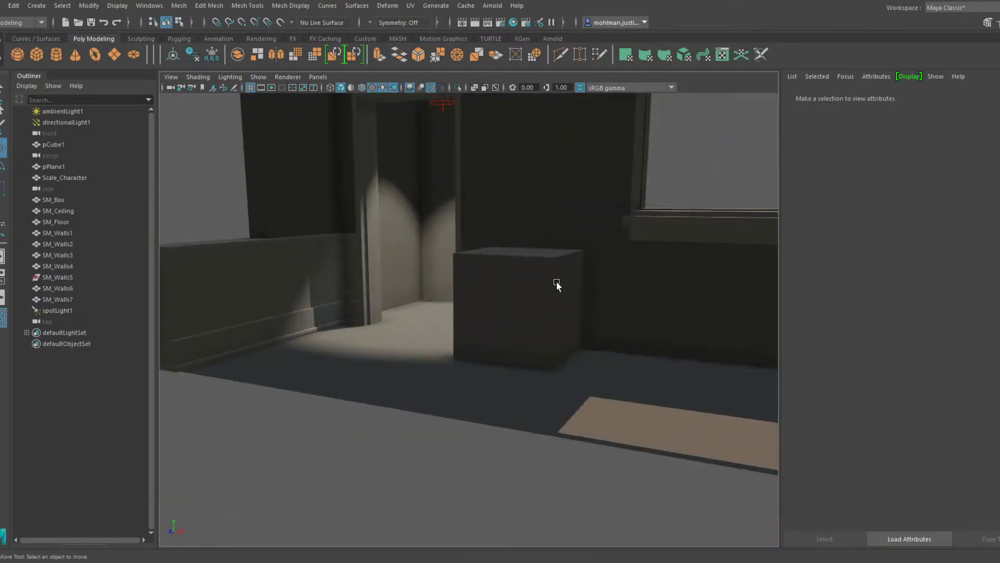
pyautogui.moveTo(557, 282)
pyautogui.keyDown('alt'); pyautogui.mouseDown()
pyautogui.moveTo(522, 284)
pyautogui.moveTo(561, 269)
pyautogui.moveTo(493, 317)
pyautogui.moveTo(545, 279)
pyautogui.mouseUp(); pyautogui.keyUp('alt')
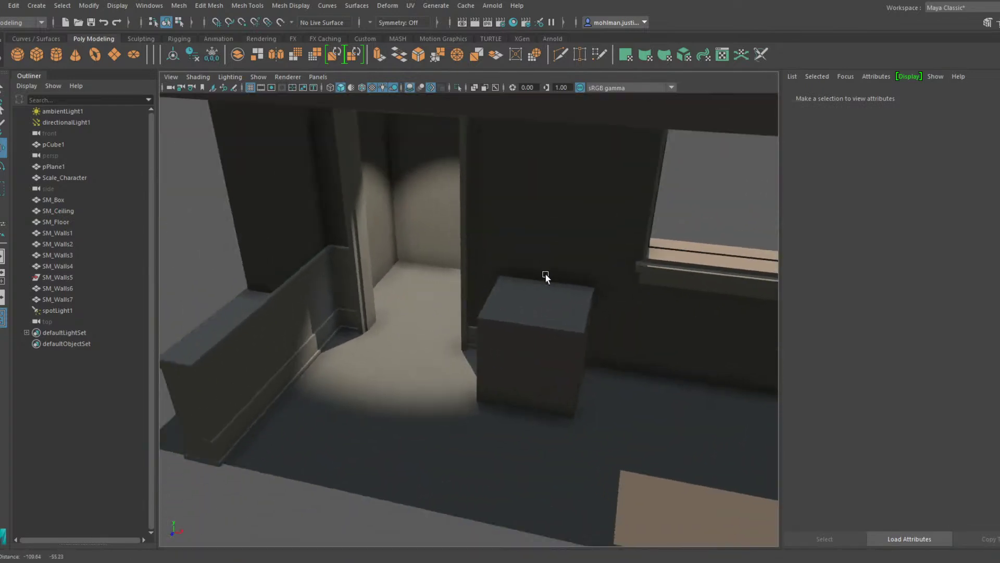
pyautogui.keyDown('alt'); pyautogui.moveTo(545, 279); pyautogui.dragTo(592, 328, button='right'); pyautogui.keyUp('alt')
# Move the scale character from outside the room into the lit doorway
pyautogui.click(592, 329)
pyautogui.keyDown('alt'); pyautogui.moveTo(591, 328); pyautogui.dragTo(596, 301); pyautogui.keyUp('alt')
pyautogui.keyDown('alt'); pyautogui.moveTo(595, 300); pyautogui.dragTo(540, 268, button='right'); pyautogui.keyUp('alt')
pyautogui.keyDown('alt'); pyautogui.moveTo(541, 268); pyautogui.dragTo(531, 271); pyautogui.keyUp('alt')
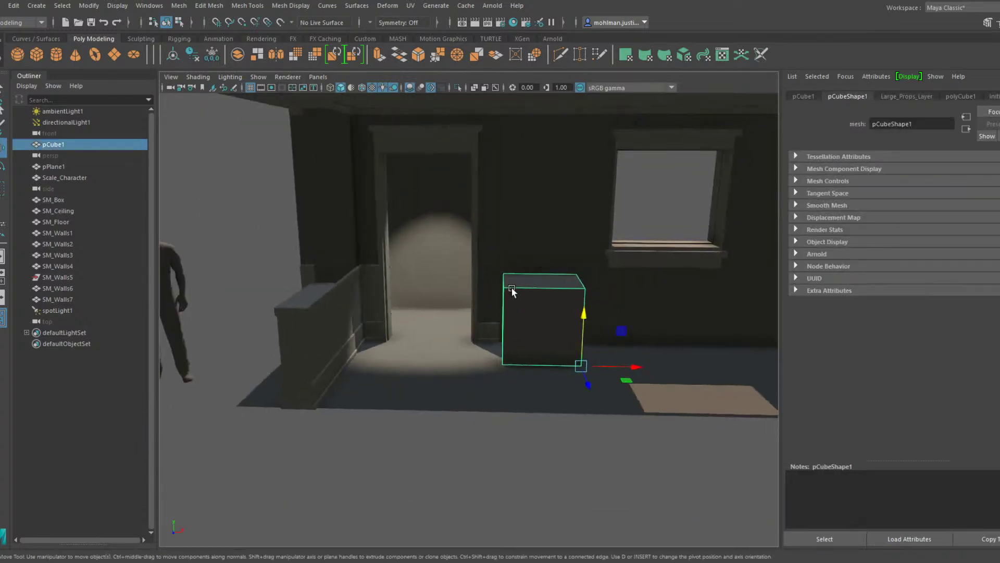
pyautogui.keyDown('alt'); pyautogui.moveTo(513, 291); pyautogui.dragTo(581, 302, button='middle'); pyautogui.keyUp('alt')
pyautogui.click(197, 285)
pyautogui.moveTo(250, 399); pyautogui.dragTo(498, 341)
pyautogui.click(265, 278)
# Nudge the scale character slightly within the doorway
pyautogui.keyDown('alt'); pyautogui.moveTo(335, 279); pyautogui.dragTo(311, 273); pyautogui.keyUp('alt')
pyautogui.keyDown('alt'); pyautogui.moveTo(311, 273); pyautogui.dragTo(304, 320, button='right'); pyautogui.keyUp('alt')
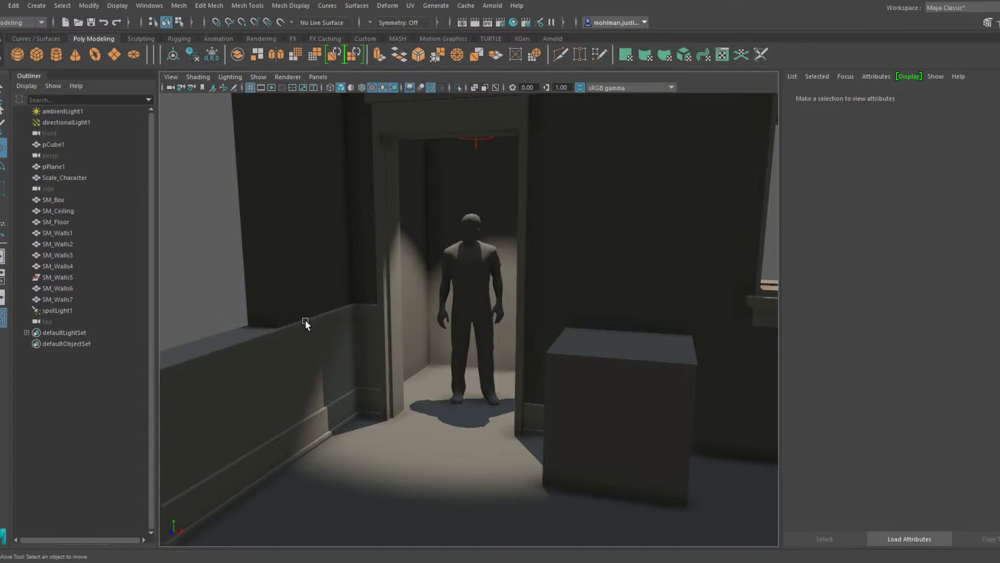
pyautogui.keyDown('alt'); pyautogui.moveTo(621, 285); pyautogui.dragTo(437, 290); pyautogui.keyUp('alt')
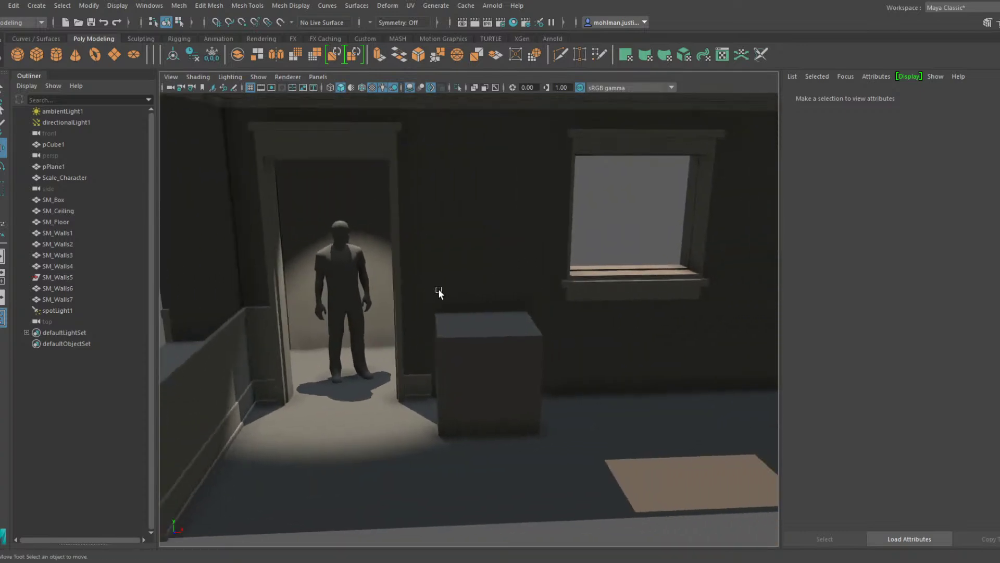
pyautogui.click(365, 372)
pyautogui.moveTo(386, 396)
pyautogui.mouseDown()
pyautogui.moveTo(326, 402)
pyautogui.moveTo(383, 393)
pyautogui.mouseUp()
# Move the cube beneath the window and place a duplicate of it in front of the doorway
pyautogui.click(502, 375)
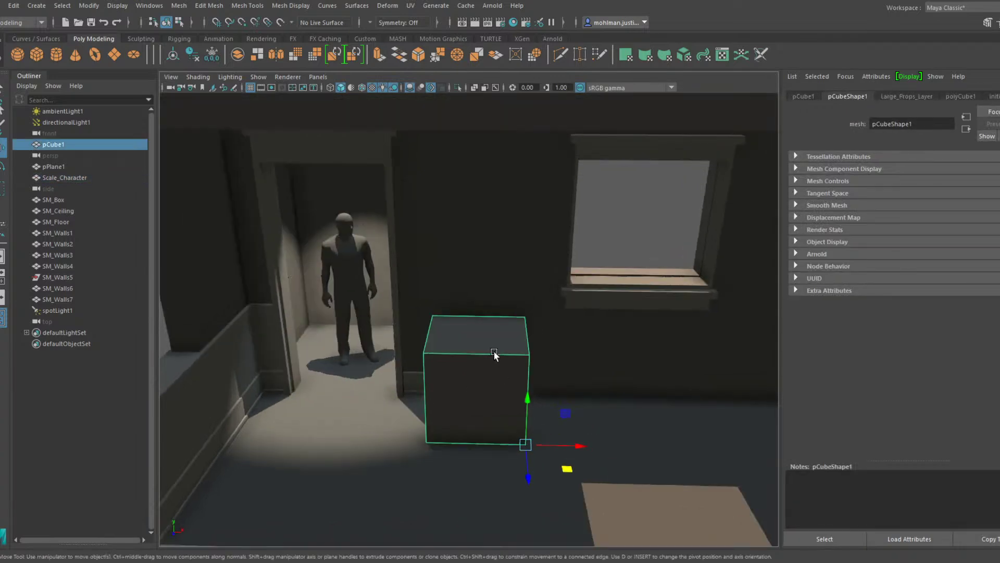
pyautogui.keyDown('alt'); pyautogui.moveTo(501, 374); pyautogui.dragTo(501, 320); pyautogui.keyUp('alt')
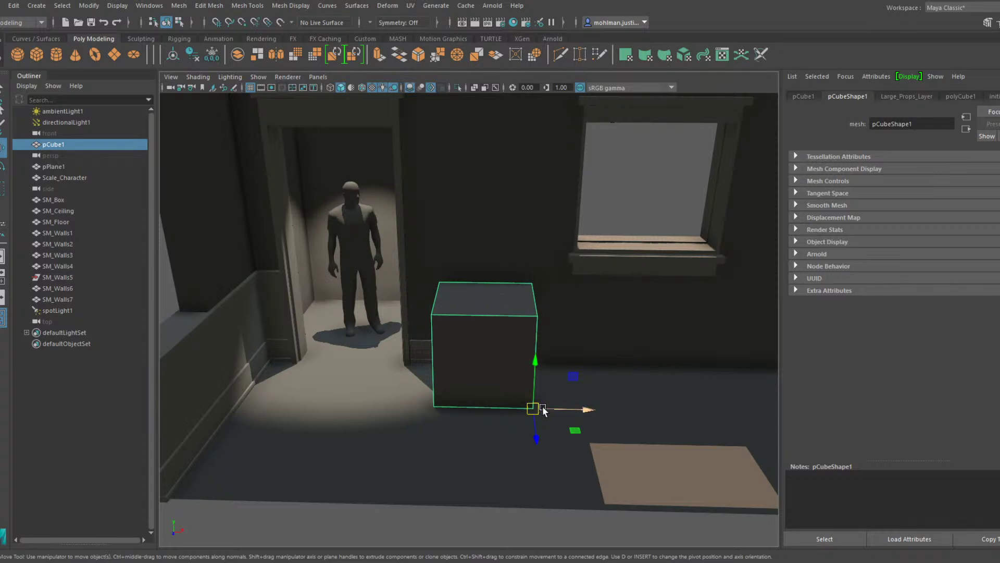
pyautogui.keyDown('shift'); pyautogui.moveTo(543, 405); pyautogui.dragTo(735, 415); pyautogui.keyUp('shift')
pyautogui.press('f')
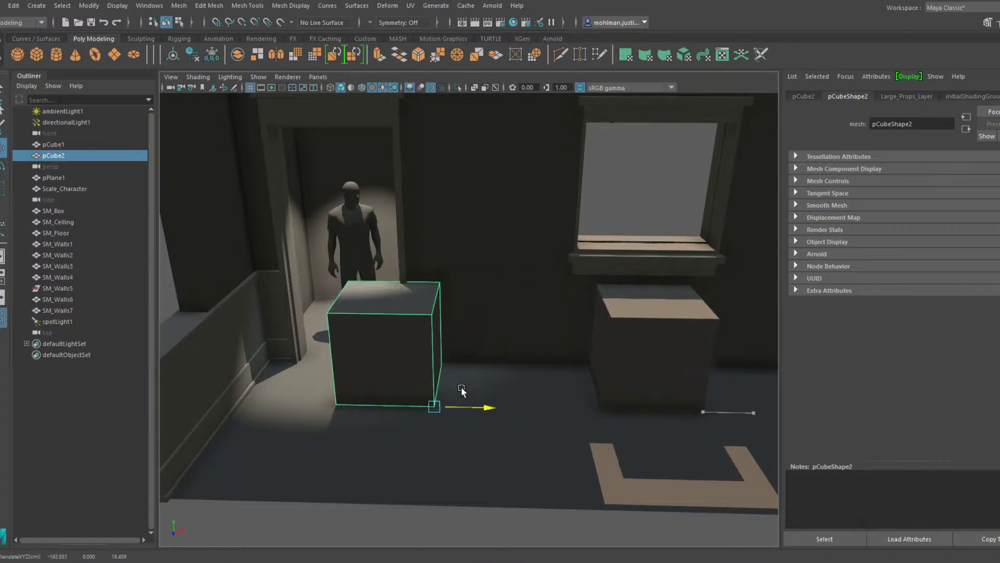
# Move the duplicated cube's pivot to its bottom corner and snap the cube to the base of the door frame
pyautogui.press('d')
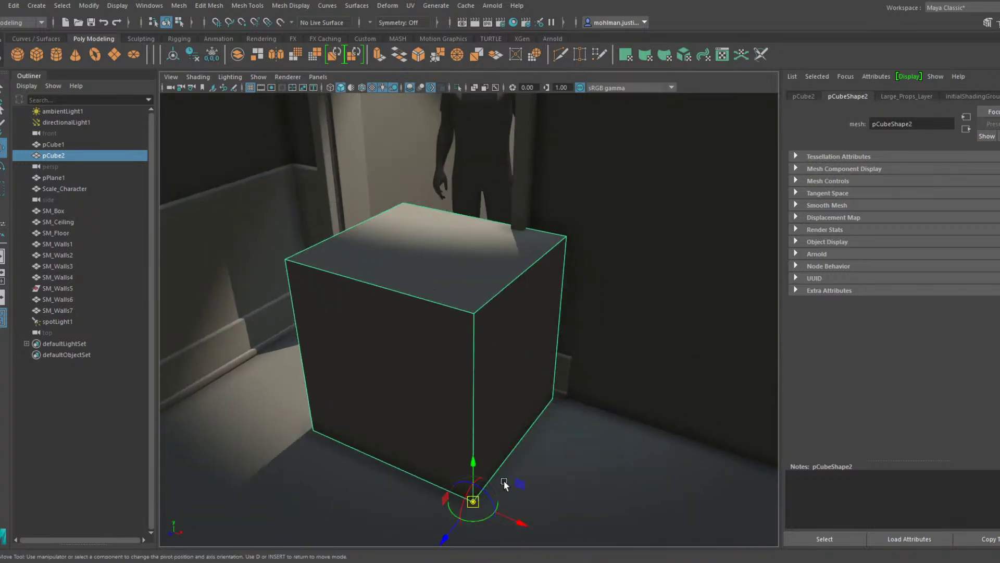
pyautogui.press('v')
pyautogui.moveTo(475, 503); pyautogui.dragTo(343, 340)
pyautogui.keyDown('alt'); pyautogui.moveTo(423, 336); pyautogui.dragTo(450, 344); pyautogui.keyUp('alt')
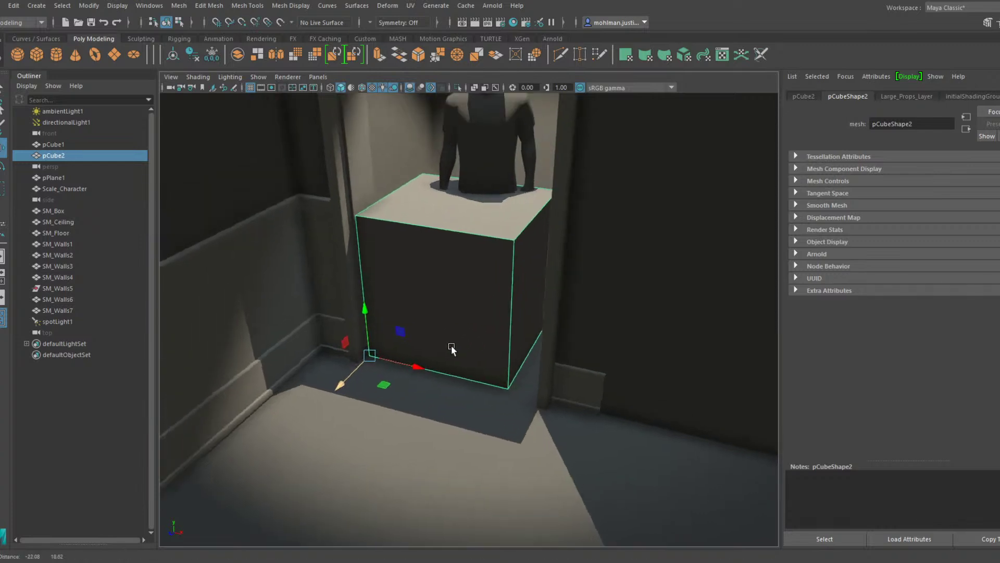
# Flatten the duplicated cube in depth to a Z scale of about 0.18 as a thin door panel
pyautogui.keyDown('alt'); pyautogui.moveTo(450, 344); pyautogui.dragTo(466, 356, button='middle'); pyautogui.keyUp('alt')
pyautogui.press('r')
pyautogui.moveTo(362, 396); pyautogui.dragTo(402, 372)
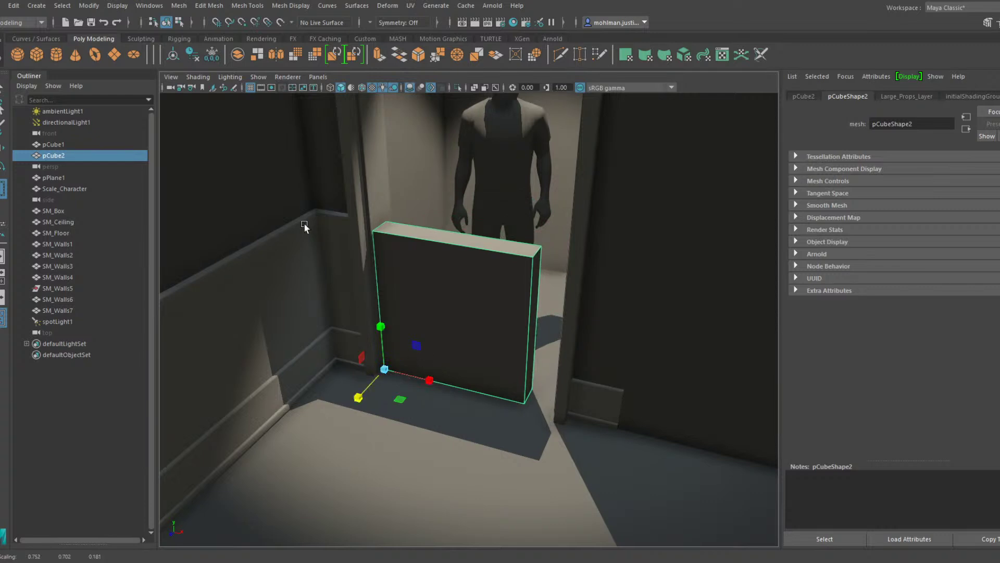
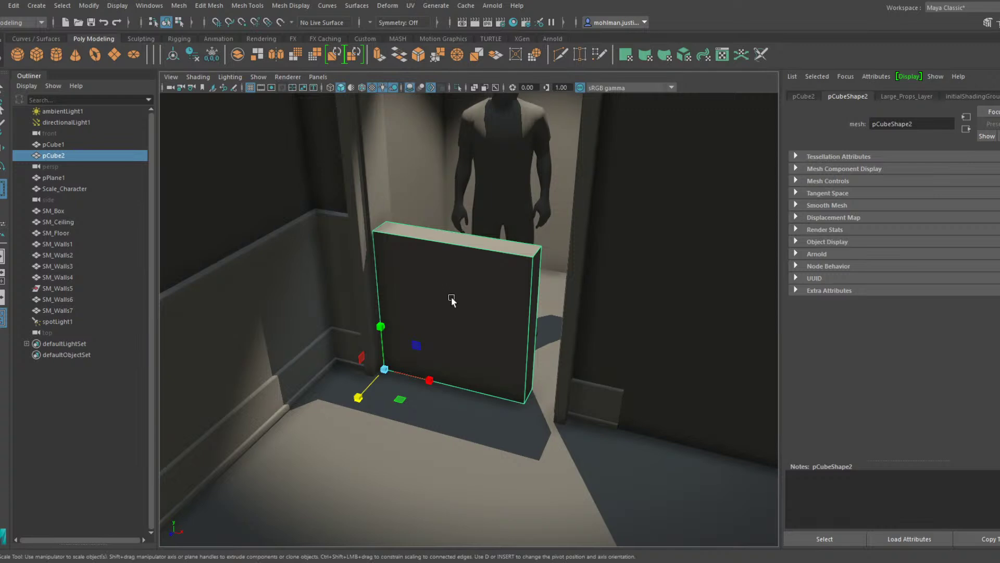
# Thin the door panel slightly more in depth and snap its free side's vertices to the opposite door jamb
pyautogui.moveTo(383, 397); pyautogui.dragTo(368, 395)
pyautogui.press('w')
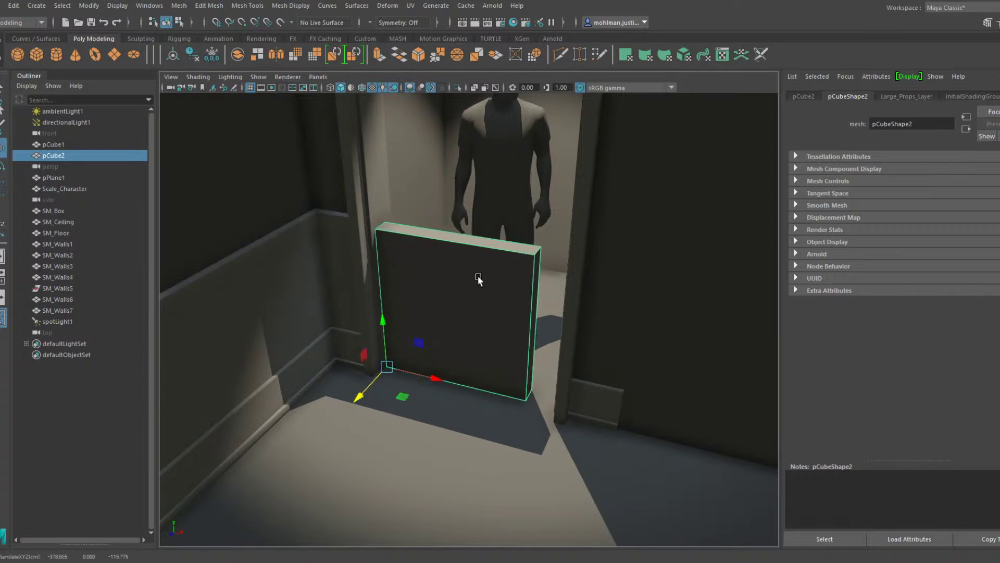
pyautogui.moveTo(423, 250); pyautogui.dragTo(385, 249, button='right')
pyautogui.moveTo(501, 216); pyautogui.dragTo(595, 447)
pyautogui.keyDown('alt'); pyautogui.moveTo(542, 373); pyautogui.dragTo(569, 367); pyautogui.keyUp('alt')
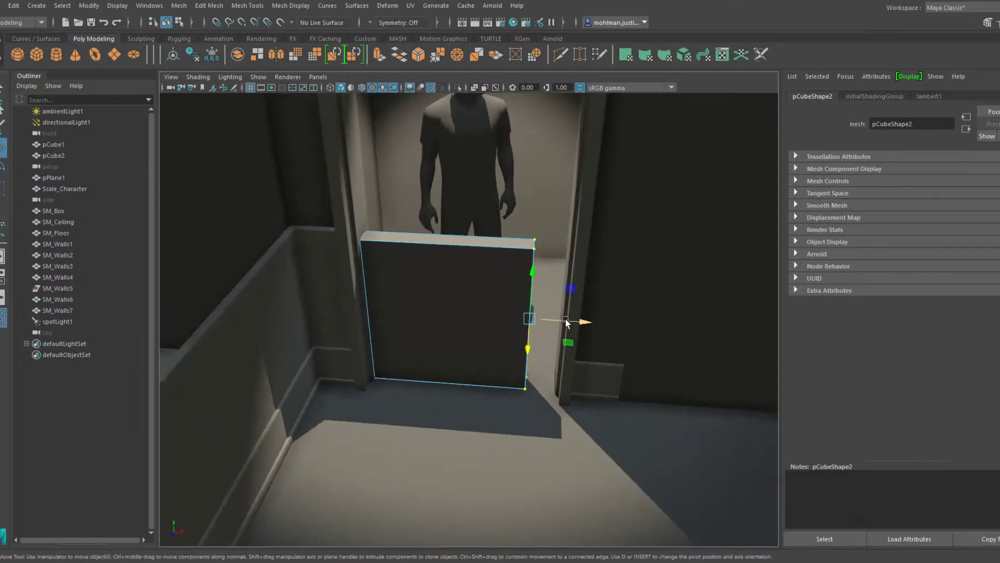
pyautogui.press('v')
pyautogui.moveTo(566, 322); pyautogui.dragTo(556, 392)
pyautogui.scroll(-4, 553, 382)
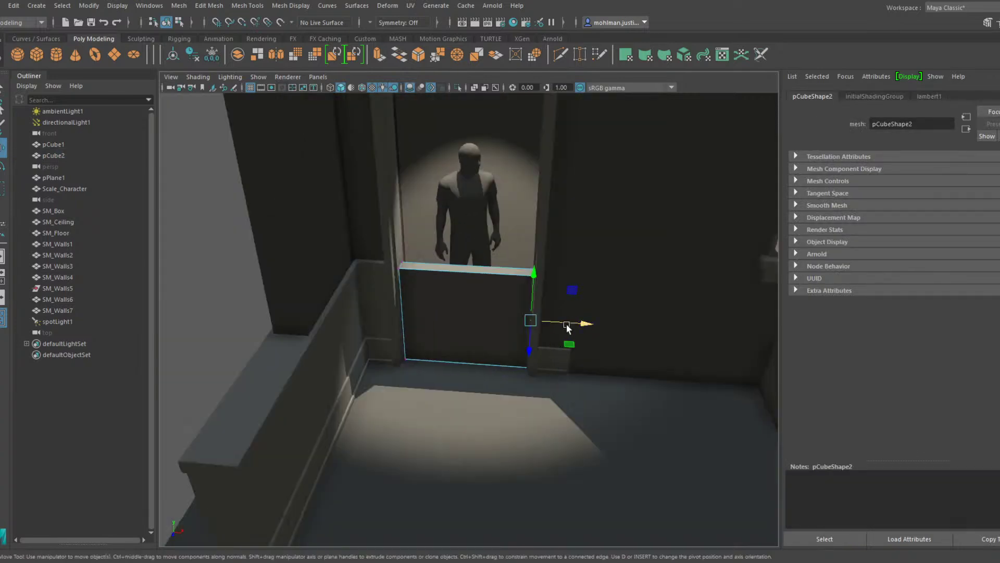
pyautogui.press('v')
pyautogui.moveTo(567, 327); pyautogui.dragTo(566, 326)
# Raise the door panel's top vertices up to the header of the door frame
pyautogui.moveTo(509, 365)
pyautogui.mouseDown()
pyautogui.moveTo(493, 366)
pyautogui.moveTo(505, 347)
pyautogui.mouseUp()
pyautogui.moveTo(570, 400); pyautogui.dragTo(381, 350)
pyautogui.moveTo(470, 341); pyautogui.dragTo(470, 338)
pyautogui.keyDown('alt'); pyautogui.moveTo(489, 318); pyautogui.dragTo(515, 377, button='middle'); pyautogui.keyUp('alt')
pyautogui.moveTo(614, 360); pyautogui.dragTo(383, 267)
pyautogui.keyDown('alt'); pyautogui.moveTo(479, 281); pyautogui.dragTo(469, 322, button='middle'); pyautogui.keyUp('alt')
pyautogui.moveTo(485, 328); pyautogui.dragTo(469, 183)
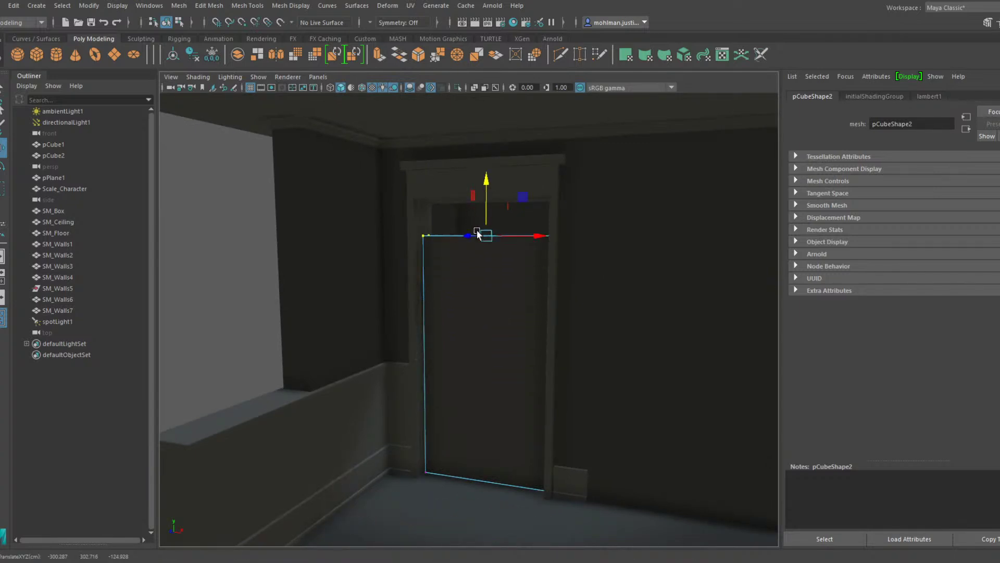
pyautogui.keyDown('alt'); pyautogui.moveTo(477, 230); pyautogui.dragTo(475, 283, button='middle'); pyautogui.keyUp('alt')
pyautogui.keyDown('alt'); pyautogui.moveTo(475, 284); pyautogui.dragTo(499, 262, button='right'); pyautogui.keyUp('alt')
pyautogui.moveTo(496, 215); pyautogui.dragTo(388, 198)
# Lower the door panel's top vertices slightly so its top edge sits just beneath the frame header
pyautogui.click(387, 198)
pyautogui.click(482, 212)
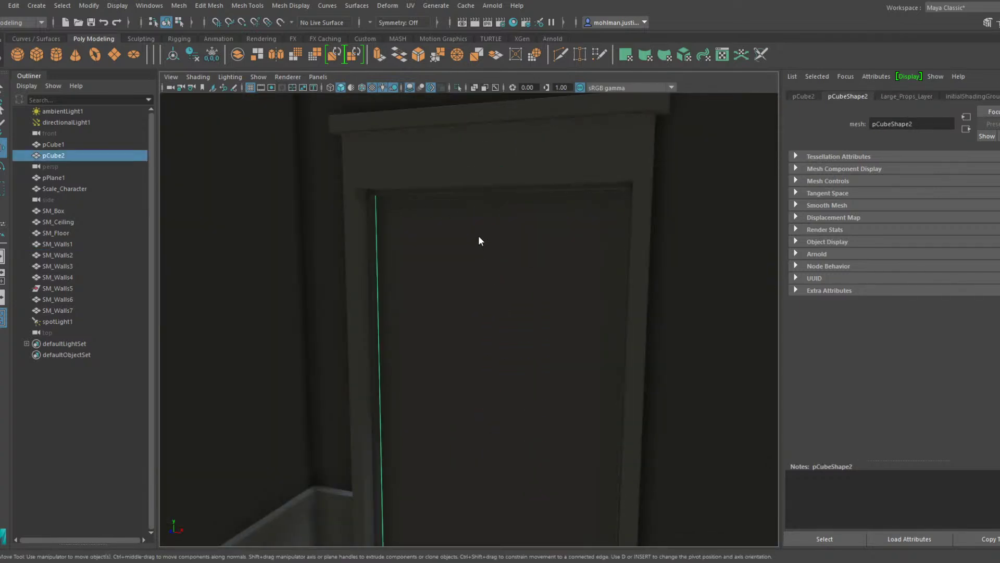
pyautogui.moveTo(412, 214); pyautogui.dragTo(411, 214, button='right')
pyautogui.moveTo(575, 272); pyautogui.dragTo(677, 149)
pyautogui.moveTo(412, 146); pyautogui.dragTo(438, 204)
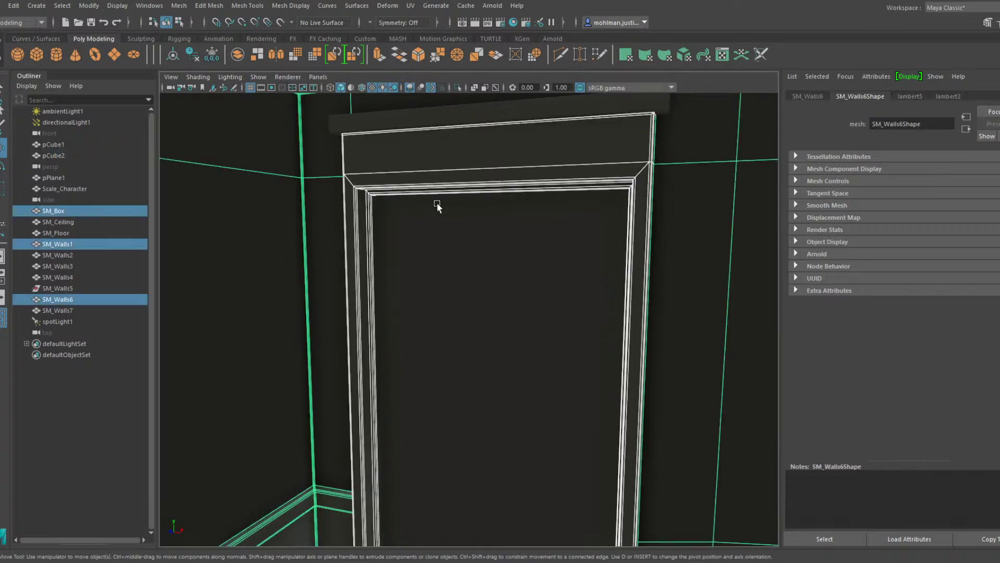
pyautogui.hotkey('ctrl', 'z')
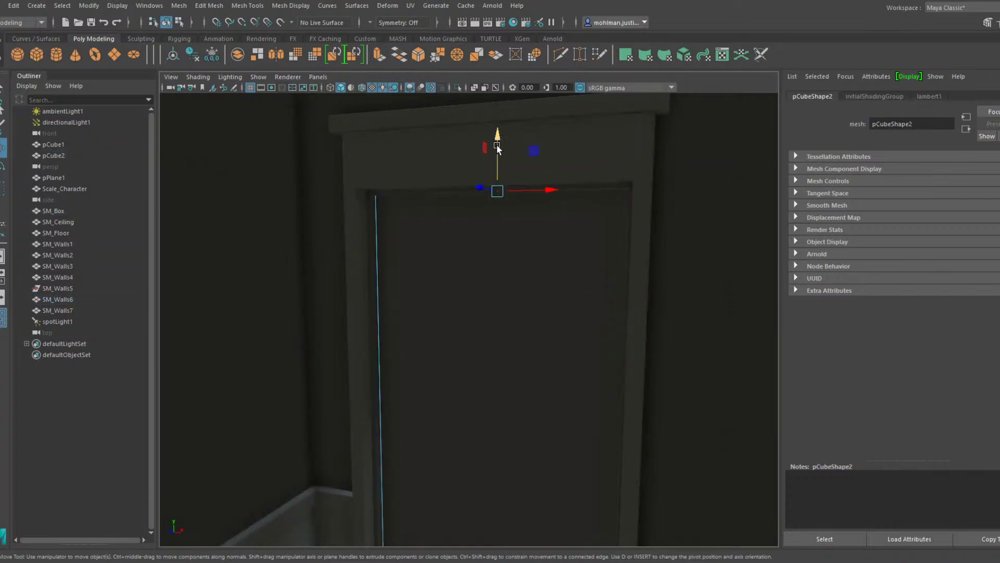
pyautogui.moveTo(496, 146); pyautogui.dragTo(497, 149)
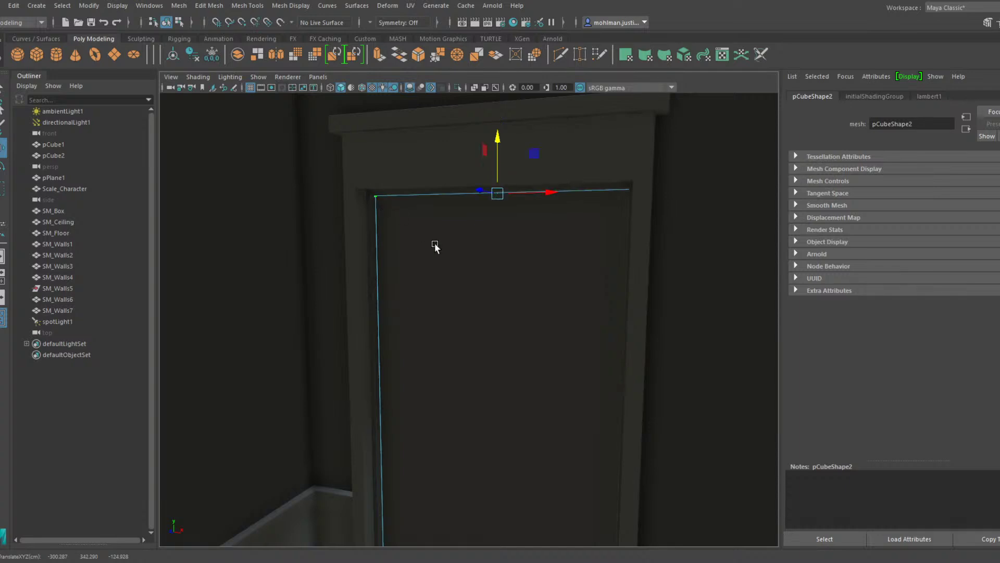
pyautogui.moveTo(500, 197); pyautogui.dragTo(510, 187, button='right')
# Move the door panel's pivot to its back bottom corner on the hinge side
pyautogui.keyDown('alt'); pyautogui.moveTo(501, 198); pyautogui.dragTo(489, 286); pyautogui.keyUp('alt')
pyautogui.scroll(-5, 489, 313)
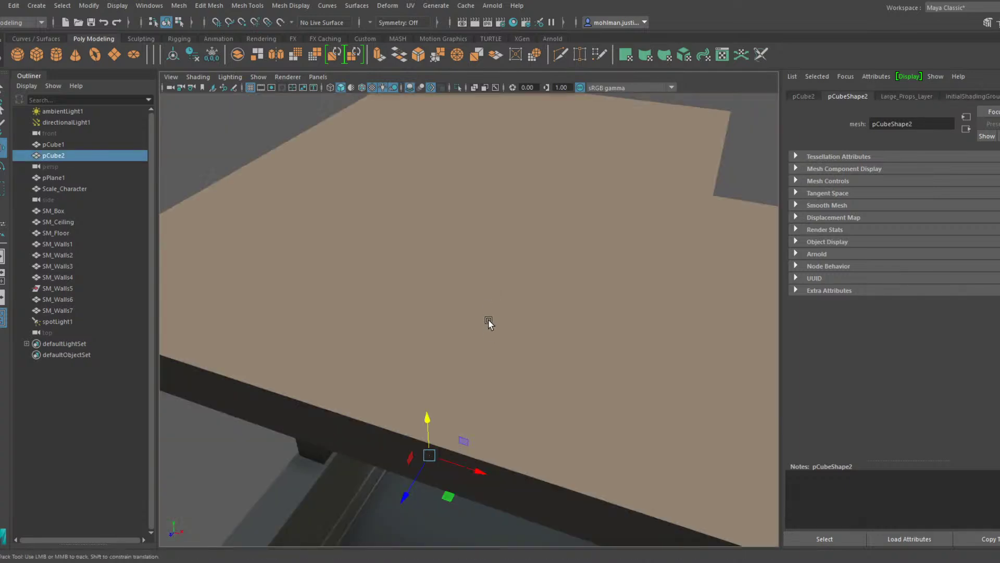
pyautogui.keyDown('alt'); pyautogui.moveTo(489, 320); pyautogui.dragTo(466, 290, button='middle'); pyautogui.keyUp('alt')
pyautogui.scroll(5, 466, 290)
pyautogui.moveTo(465, 290)
pyautogui.keyDown('alt'); pyautogui.mouseDown()
pyautogui.moveTo(472, 270)
pyautogui.moveTo(458, 306)
pyautogui.mouseUp(); pyautogui.keyUp('alt')
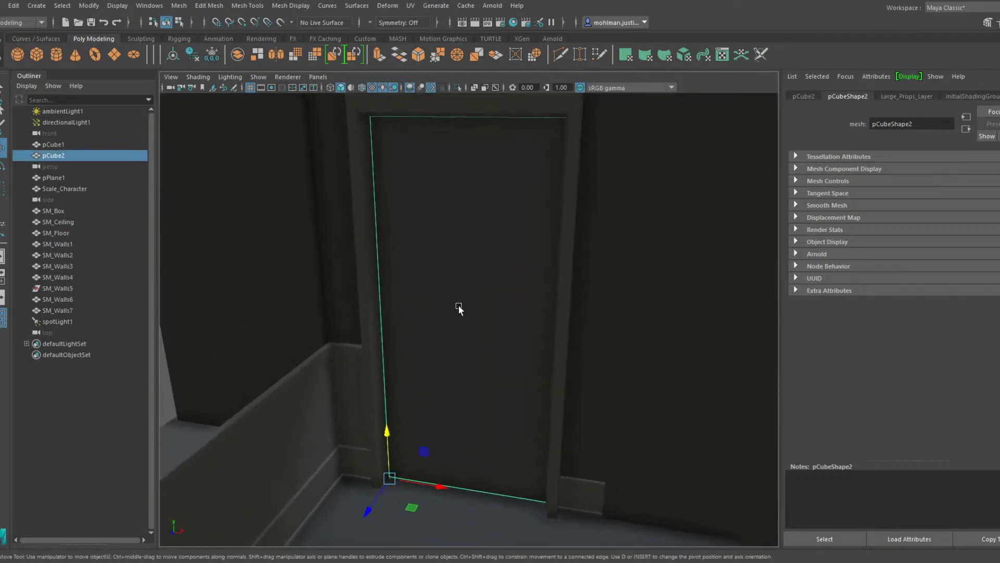
pyautogui.press('e')
pyautogui.moveTo(417, 498); pyautogui.dragTo(564, 423)
pyautogui.scroll(-3, 437, 400)
pyautogui.press('w')
pyautogui.press('d')
pyautogui.press('v')
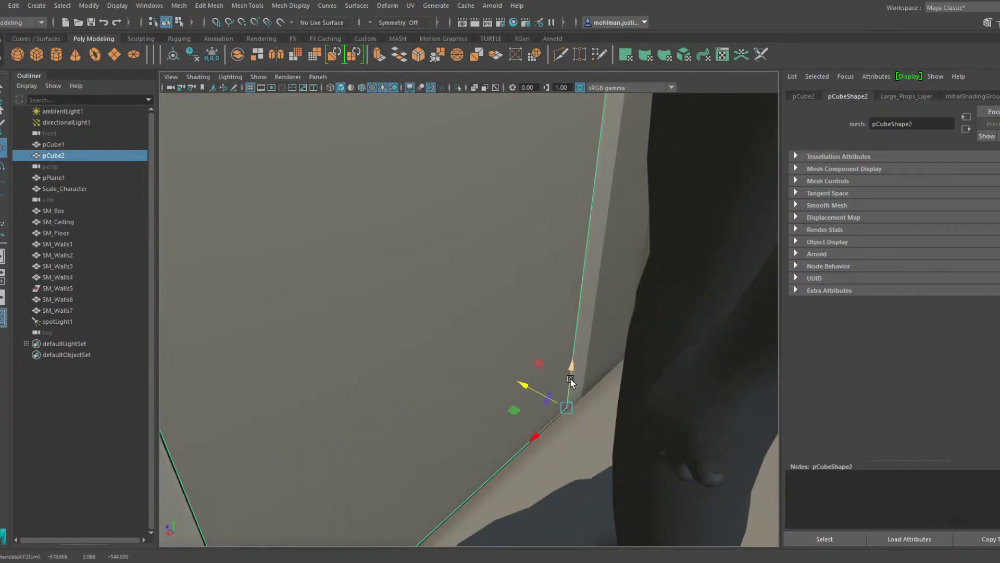
pyautogui.press('v')
pyautogui.moveTo(571, 379); pyautogui.dragTo(566, 406)
# Inspect the door panel's fit in the doorway from inside the room and from above
pyautogui.keyDown('alt'); pyautogui.moveTo(568, 405); pyautogui.dragTo(451, 375, button='right'); pyautogui.keyUp('alt')
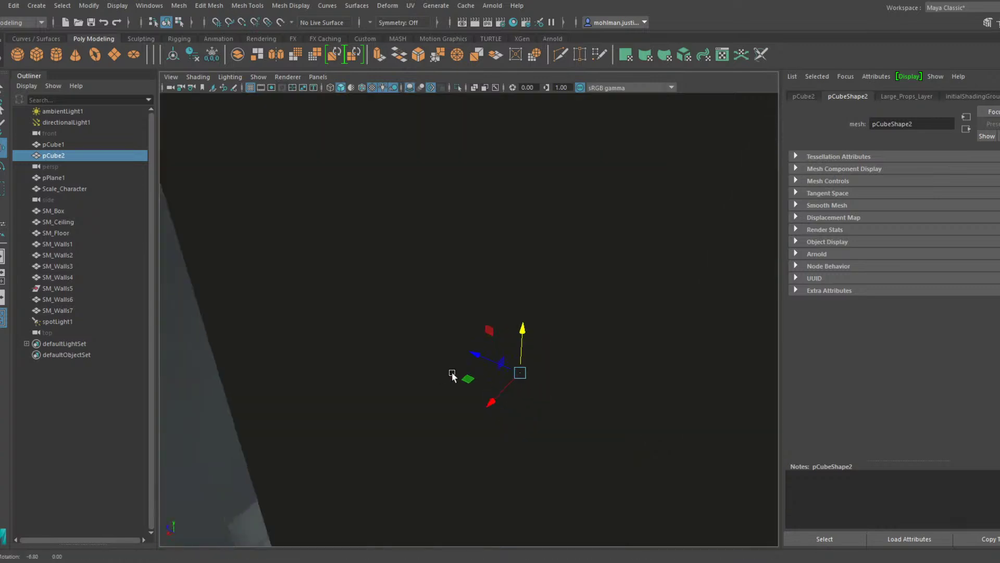
pyautogui.keyDown('alt'); pyautogui.moveTo(451, 375); pyautogui.dragTo(568, 359); pyautogui.keyUp('alt')
pyautogui.keyDown('alt'); pyautogui.moveTo(568, 359); pyautogui.dragTo(516, 354, button='right'); pyautogui.keyUp('alt')
pyautogui.keyDown('alt'); pyautogui.moveTo(516, 354); pyautogui.dragTo(524, 435, button='middle'); pyautogui.keyUp('alt')
pyautogui.keyDown('alt'); pyautogui.moveTo(524, 436); pyautogui.dragTo(500, 420); pyautogui.keyUp('alt')
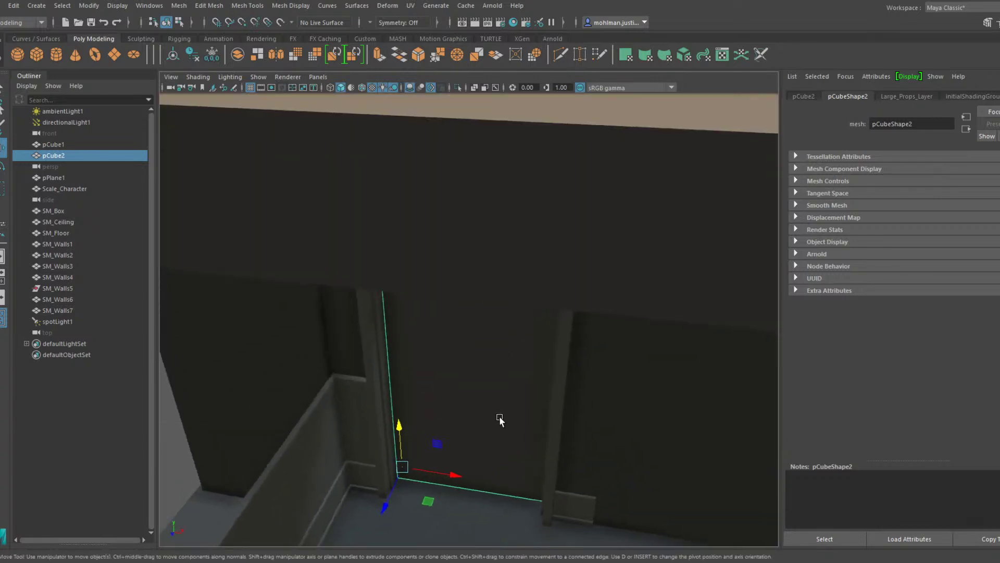
pyautogui.keyDown('alt'); pyautogui.moveTo(500, 420); pyautogui.dragTo(487, 393, button='middle'); pyautogui.keyUp('alt')
pyautogui.scroll(3, 482, 398)
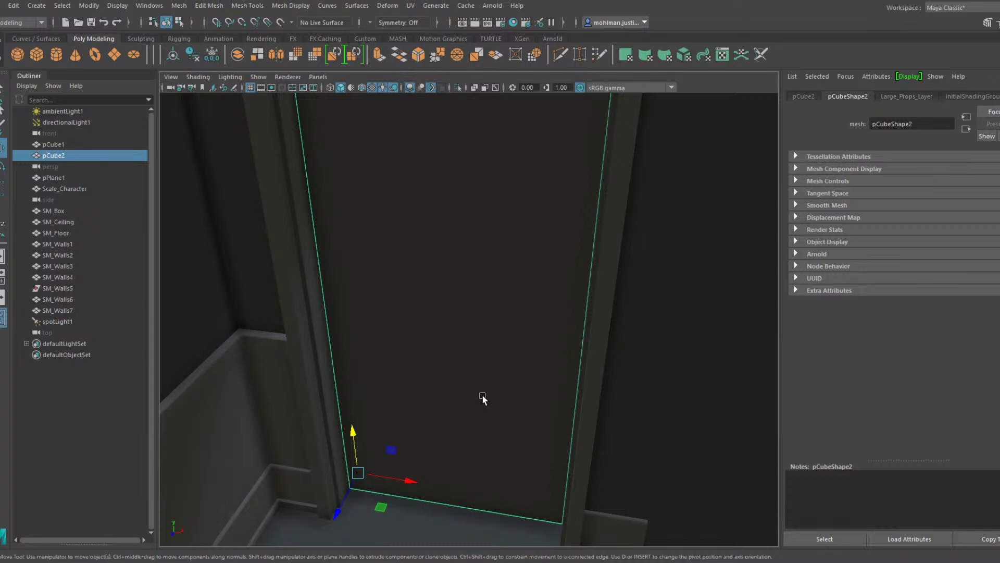
pyautogui.scroll(-4, 488, 396)
pyautogui.keyDown('alt'); pyautogui.moveTo(491, 398); pyautogui.dragTo(565, 385); pyautogui.keyUp('alt')
pyautogui.keyDown('alt'); pyautogui.moveTo(565, 385); pyautogui.dragTo(504, 381, button='middle'); pyautogui.keyUp('alt')
pyautogui.keyDown('alt'); pyautogui.moveTo(505, 381); pyautogui.dragTo(496, 387); pyautogui.keyUp('alt')
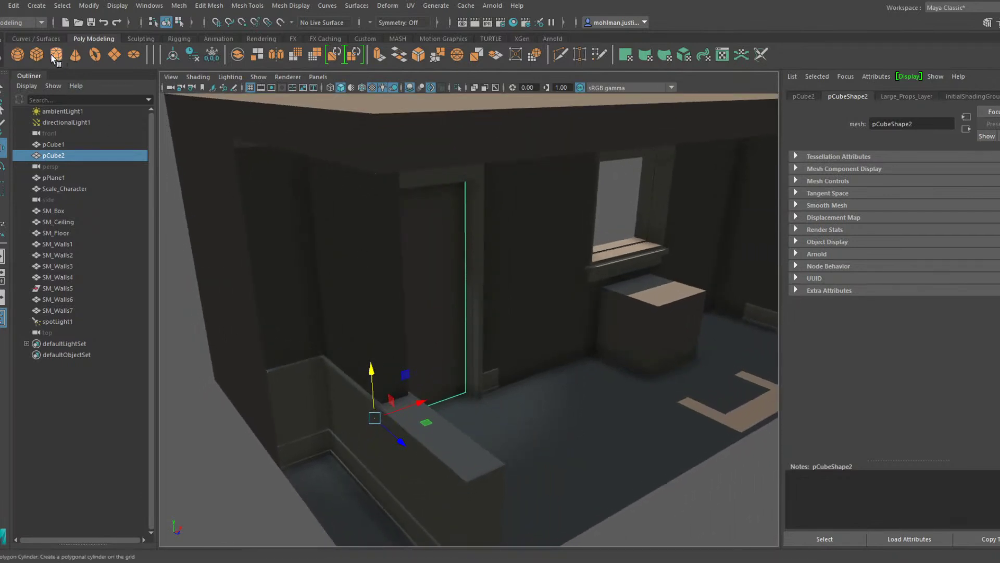
# Move the scale character out of the doorway so it stands in the room just in front of the door
pyautogui.keyDown('alt'); pyautogui.moveTo(484, 333); pyautogui.dragTo(369, 344); pyautogui.keyUp('alt')
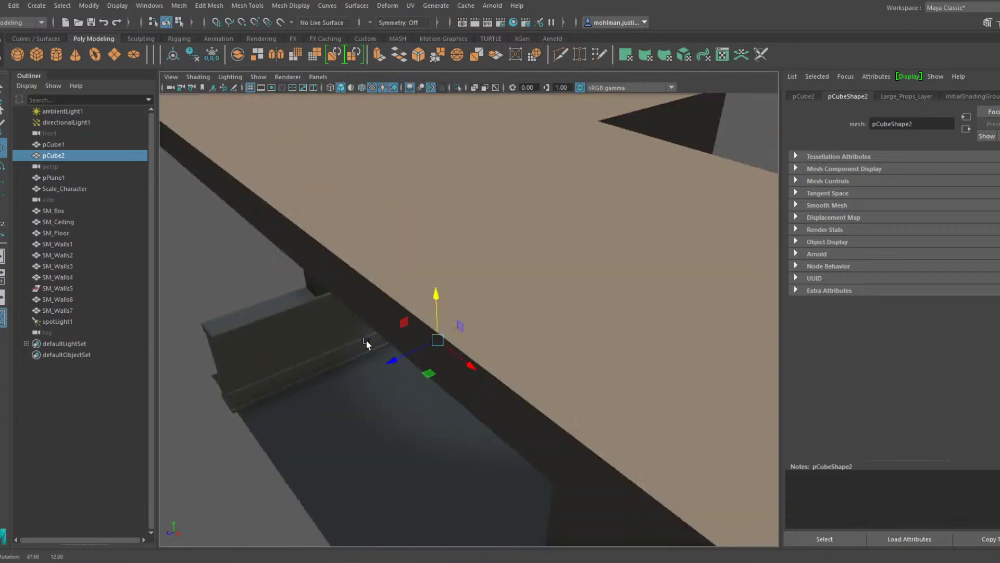
pyautogui.keyDown('alt'); pyautogui.moveTo(368, 344); pyautogui.dragTo(607, 313, button='right'); pyautogui.keyUp('alt')
pyautogui.keyDown('alt'); pyautogui.moveTo(606, 312); pyautogui.dragTo(543, 352); pyautogui.keyUp('alt')
pyautogui.click(610, 341)
pyautogui.keyDown('alt'); pyautogui.moveTo(610, 342); pyautogui.dragTo(594, 331, button='right'); pyautogui.keyUp('alt')
pyautogui.keyDown('alt'); pyautogui.moveTo(594, 331); pyautogui.dragTo(488, 318); pyautogui.keyUp('alt')
pyautogui.keyDown('alt'); pyautogui.moveTo(488, 319); pyautogui.dragTo(464, 348, button='right'); pyautogui.keyUp('alt')
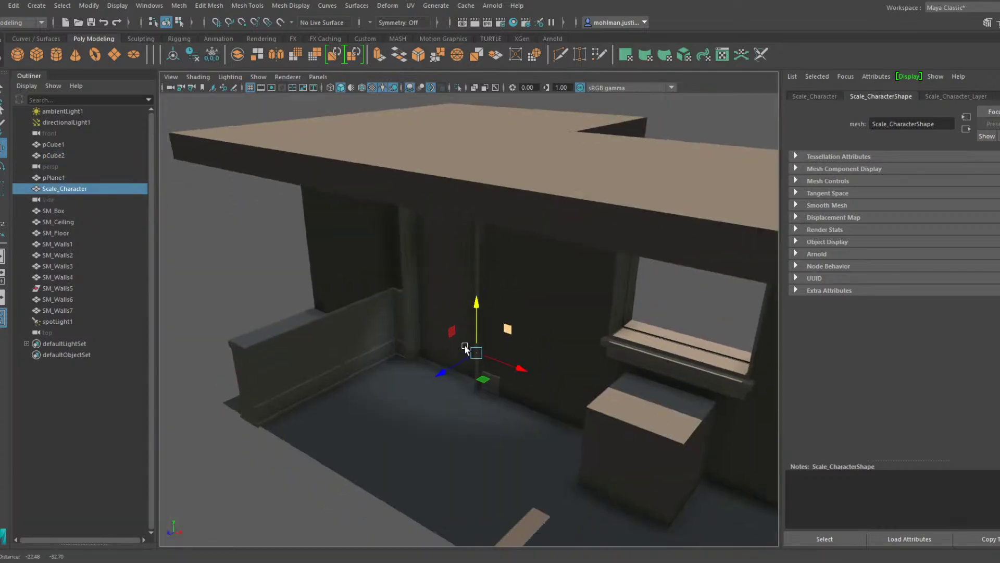
pyautogui.keyDown('alt'); pyautogui.moveTo(464, 348); pyautogui.dragTo(471, 345); pyautogui.keyUp('alt')
pyautogui.moveTo(469, 350); pyautogui.dragTo(437, 370)
pyautogui.keyDown('alt'); pyautogui.moveTo(437, 369); pyautogui.dragTo(480, 346); pyautogui.keyUp('alt')
pyautogui.keyDown('alt'); pyautogui.moveTo(435, 341); pyautogui.dragTo(474, 328, button='right'); pyautogui.keyUp('alt')
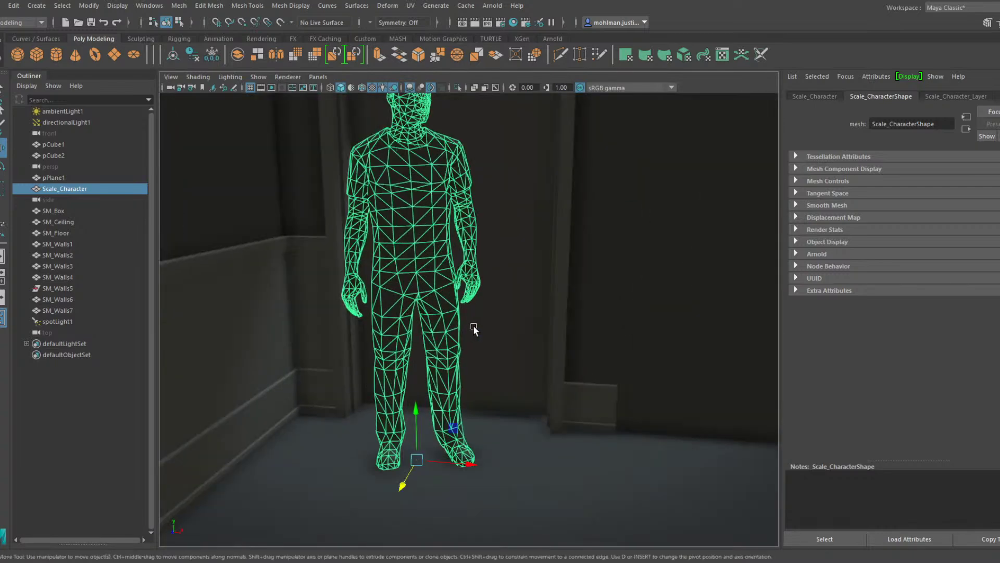
pyautogui.keyDown('alt'); pyautogui.moveTo(474, 328); pyautogui.dragTo(459, 344); pyautogui.keyUp('alt')
pyautogui.moveTo(386, 477); pyautogui.dragTo(420, 435)
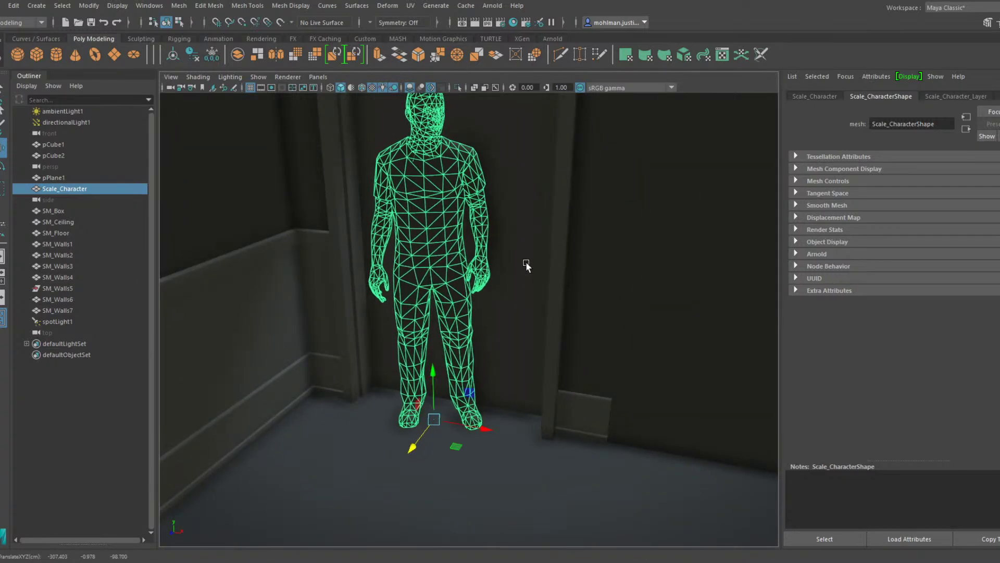
# Create a polygon cylinder beside the scale character's hand and display the scene unlit, shaded with wireframe
pyautogui.keyDown('alt'); pyautogui.moveTo(521, 251); pyautogui.dragTo(517, 269); pyautogui.keyUp('alt')
pyautogui.keyDown('alt'); pyautogui.moveTo(517, 270); pyautogui.dragTo(523, 273, button='right'); pyautogui.keyUp('alt')
pyautogui.keyDown('alt'); pyautogui.moveTo(523, 273); pyautogui.dragTo(517, 345); pyautogui.keyUp('alt')
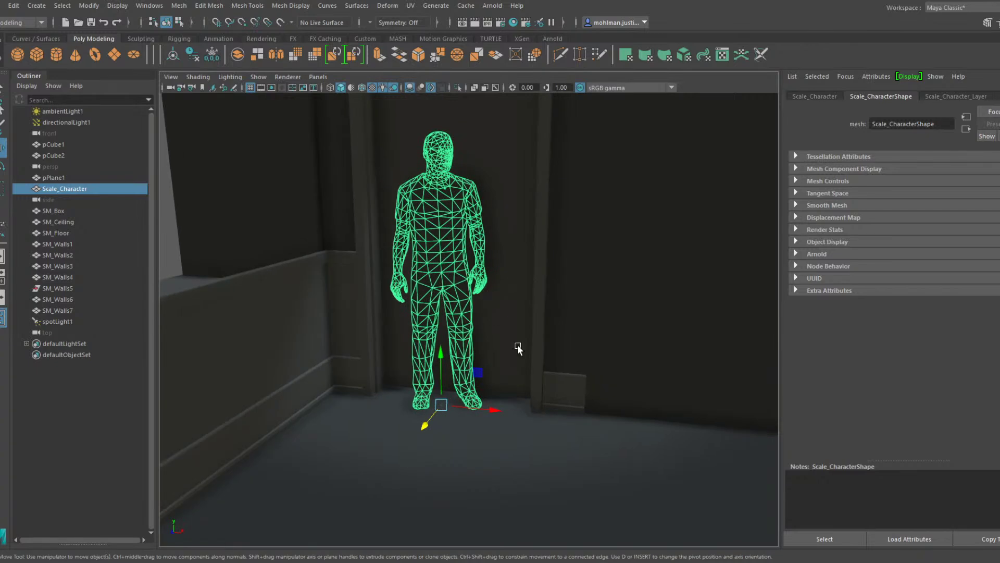
pyautogui.click(56, 55)
pyautogui.moveTo(497, 425); pyautogui.dragTo(500, 277)
pyautogui.scroll(2, 499, 385)
pyautogui.press('5')
pyautogui.keyDown('alt'); pyautogui.moveTo(500, 277); pyautogui.dragTo(494, 295, button='middle'); pyautogui.keyUp('alt')
pyautogui.scroll(3, 485, 307)
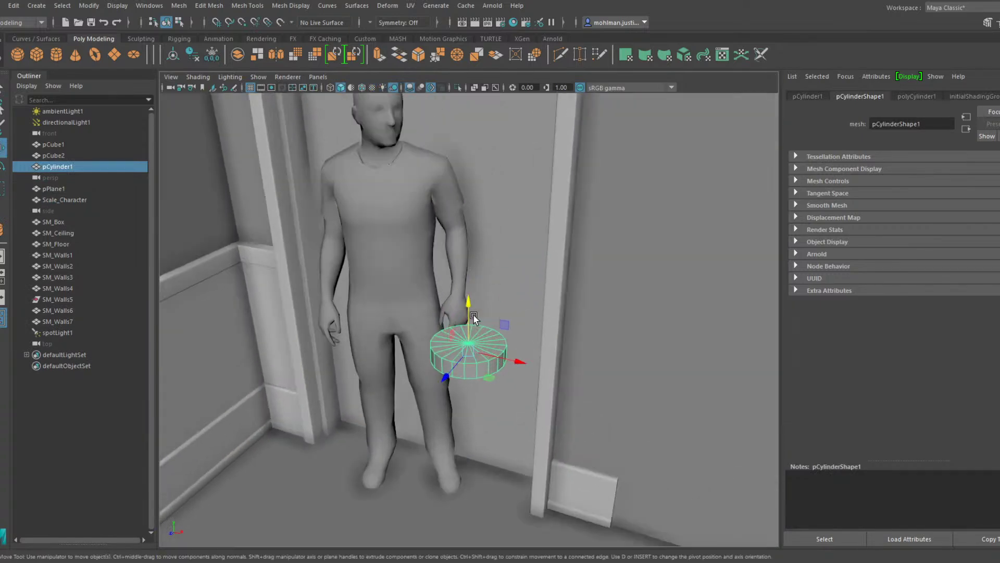
pyautogui.click(362, 88)
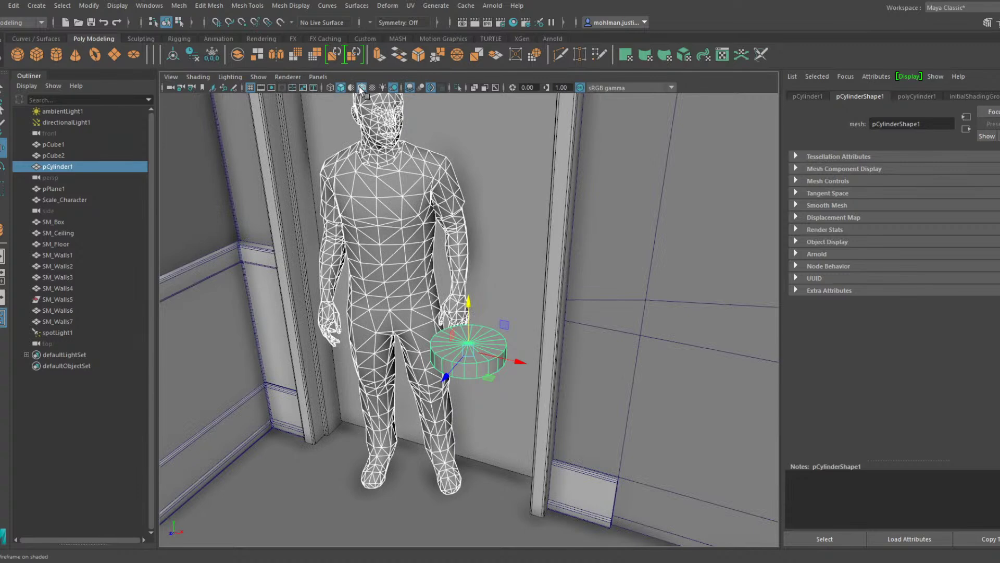
# Rotate the cylinder 90 degrees about X and move it to the door's opening side near the frame
pyautogui.press('e')
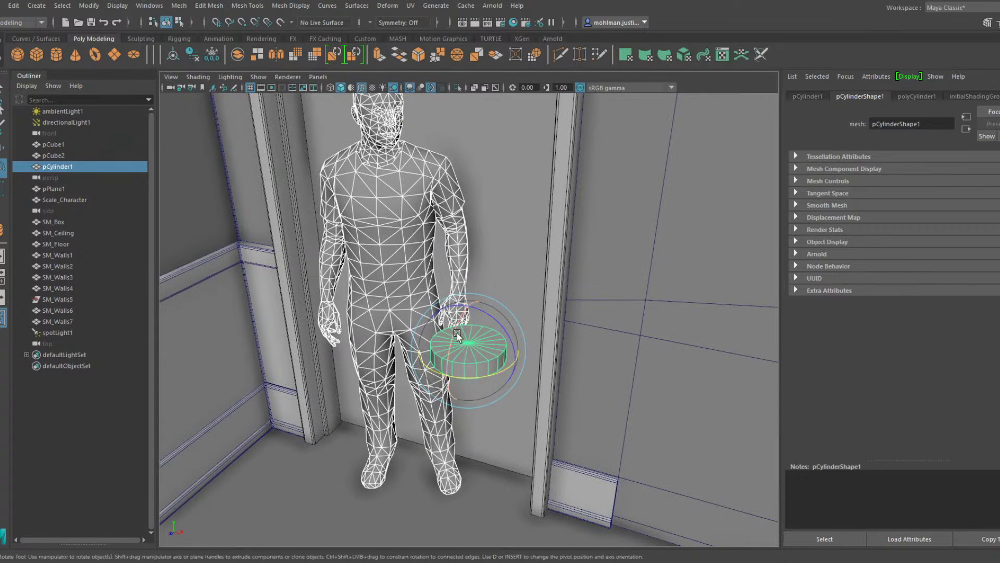
pyautogui.moveTo(457, 333); pyautogui.dragTo(445, 399)
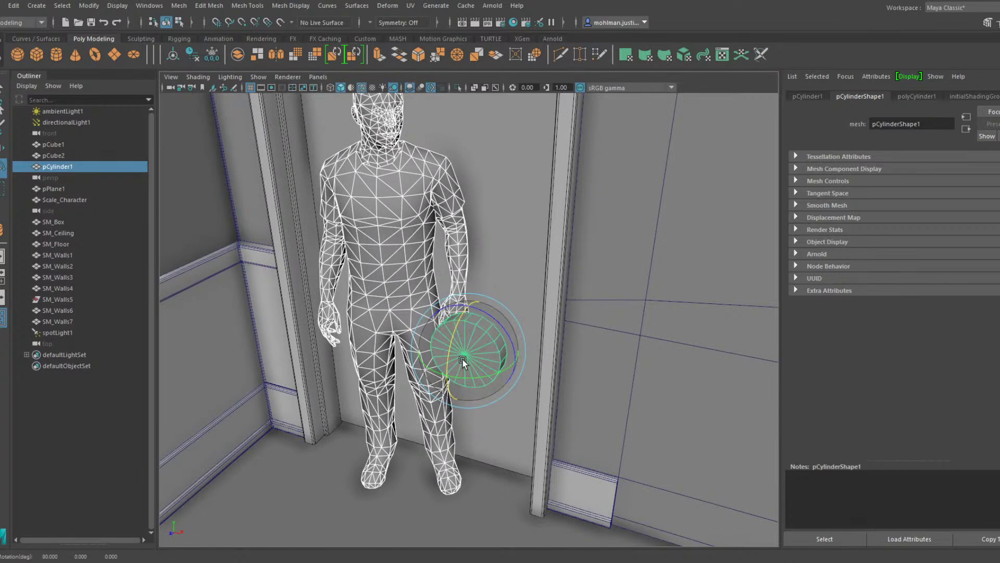
pyautogui.press('w')
pyautogui.moveTo(458, 361); pyautogui.dragTo(498, 329)
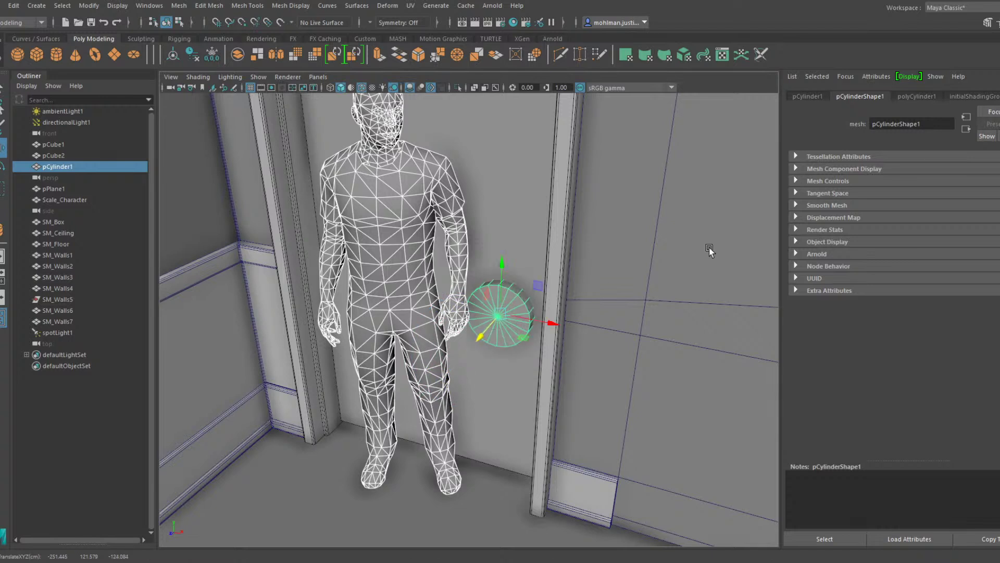
# Increase the cylinder's axis subdivisions and scale it down uniformly to about 0.27
pyautogui.hotkey('ctrl', 'a')
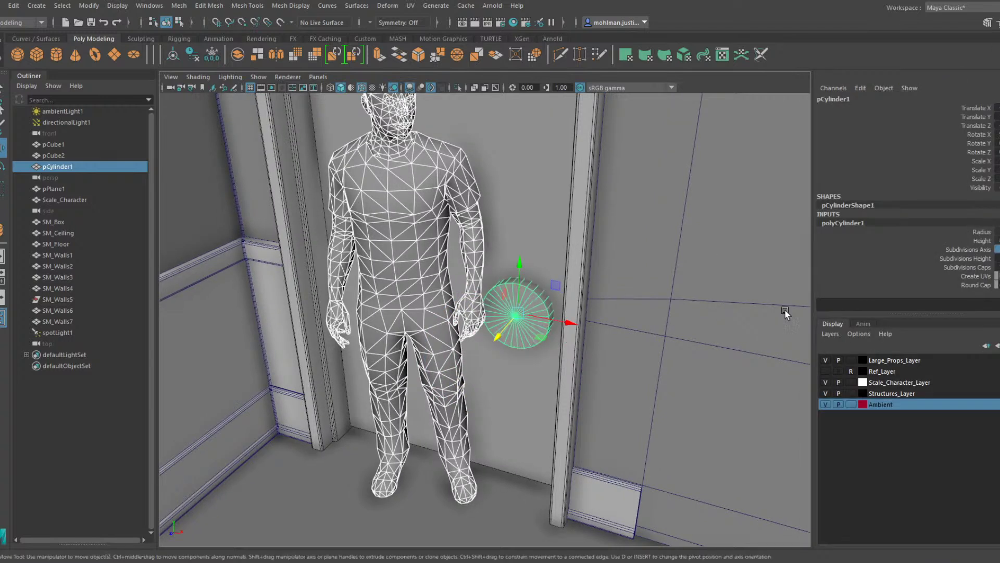
pyautogui.scroll(3, 574, 335)
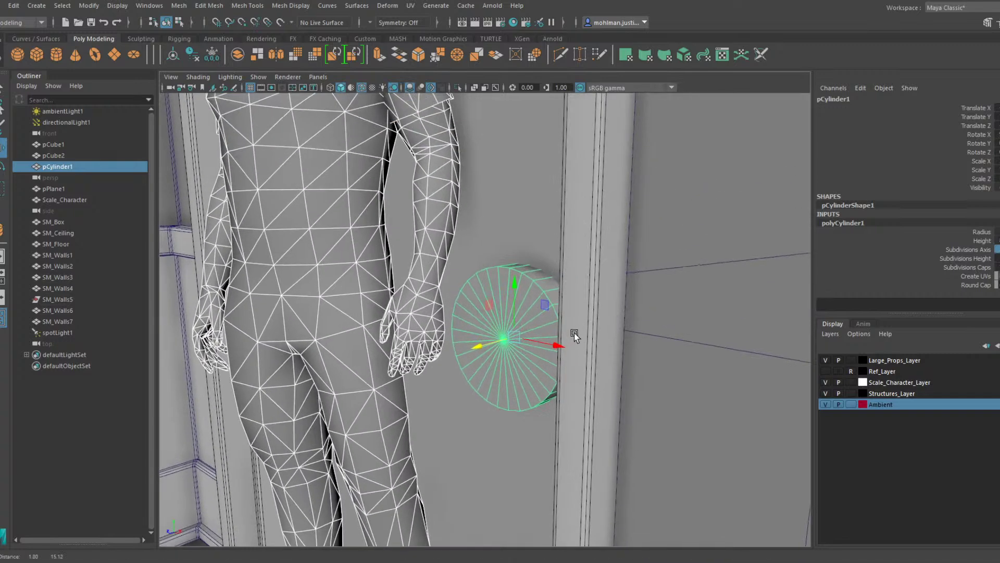
pyautogui.press('r')
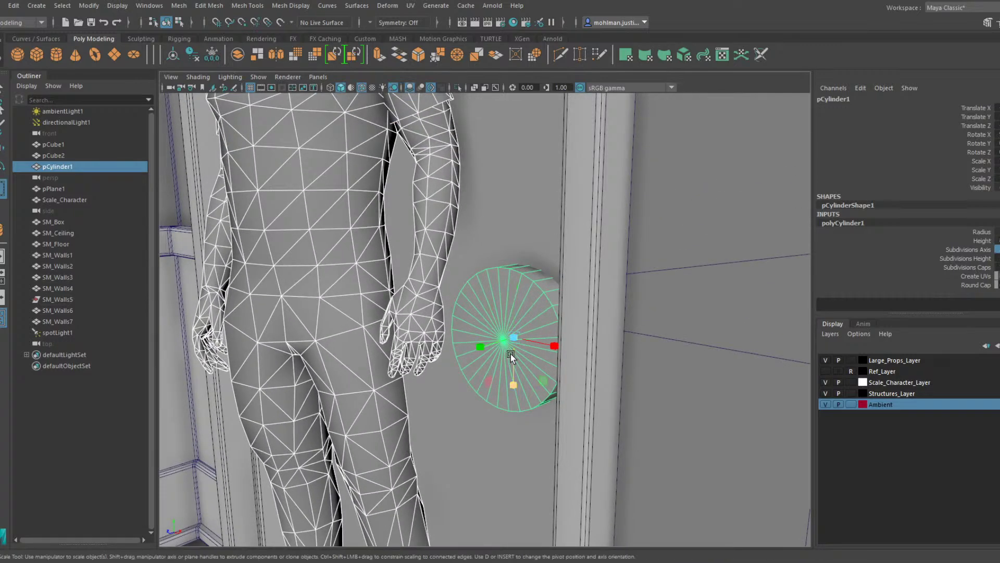
pyautogui.moveTo(509, 340); pyautogui.dragTo(444, 350)
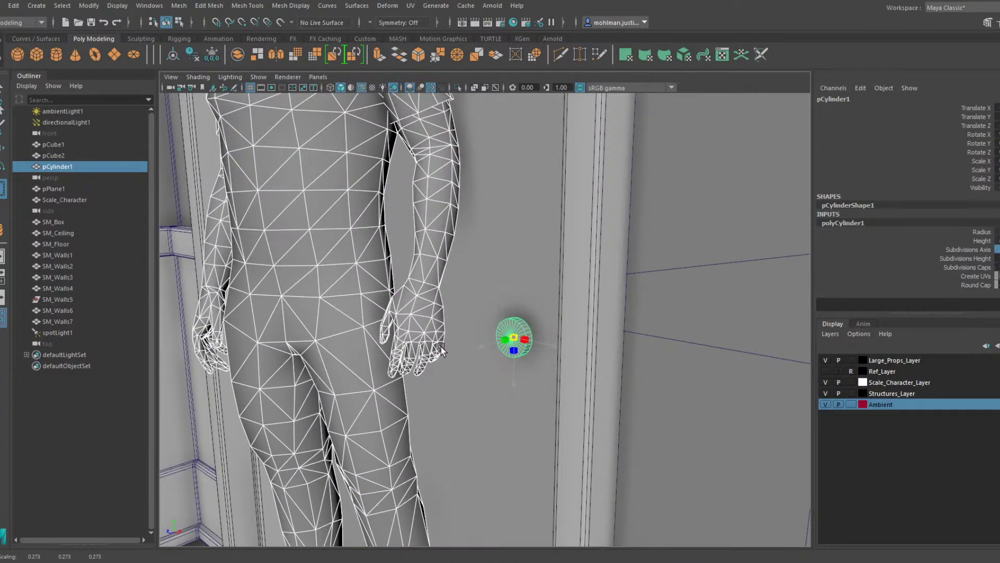
# Nudge the small cylinder upward and adjust its depth against the door surface as a doorknob base
pyautogui.press('w')
pyautogui.moveTo(520, 299); pyautogui.dragTo(522, 273)
pyautogui.moveTo(490, 319); pyautogui.dragTo(496, 319)
pyautogui.press('f')
pyautogui.keyDown('alt'); pyautogui.moveTo(579, 295); pyautogui.dragTo(549, 299); pyautogui.keyUp('alt')
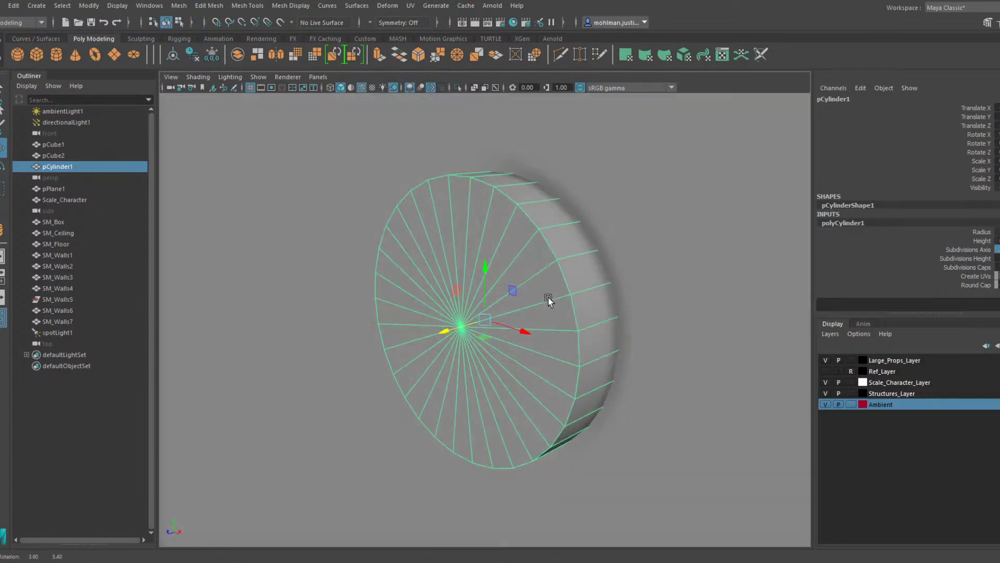
pyautogui.keyDown('alt'); pyautogui.moveTo(549, 299); pyautogui.dragTo(509, 325, button='right'); pyautogui.keyUp('alt')
pyautogui.moveTo(465, 328); pyautogui.dragTo(481, 284)
# Lengthen the cylinder by pulling its back end into the door and move the whole cylinder outward from the door
pyautogui.press('r')
pyautogui.moveTo(481, 284); pyautogui.dragTo(473, 301, button='right')
pyautogui.moveTo(474, 301)
pyautogui.keyDown('alt'); pyautogui.mouseDown()
pyautogui.moveTo(494, 301)
pyautogui.moveTo(462, 296)
pyautogui.mouseUp(); pyautogui.keyUp('alt')
pyautogui.scroll(-5, 465, 297)
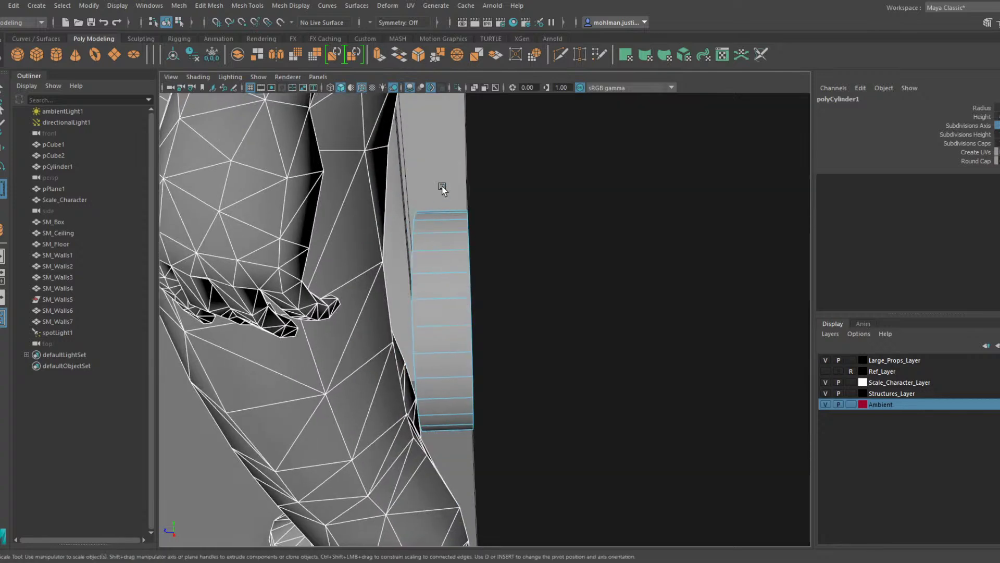
pyautogui.moveTo(398, 185); pyautogui.dragTo(532, 513)
pyautogui.keyDown('ctrl'); pyautogui.moveTo(408, 462); pyautogui.dragTo(440, 163); pyautogui.keyUp('ctrl')
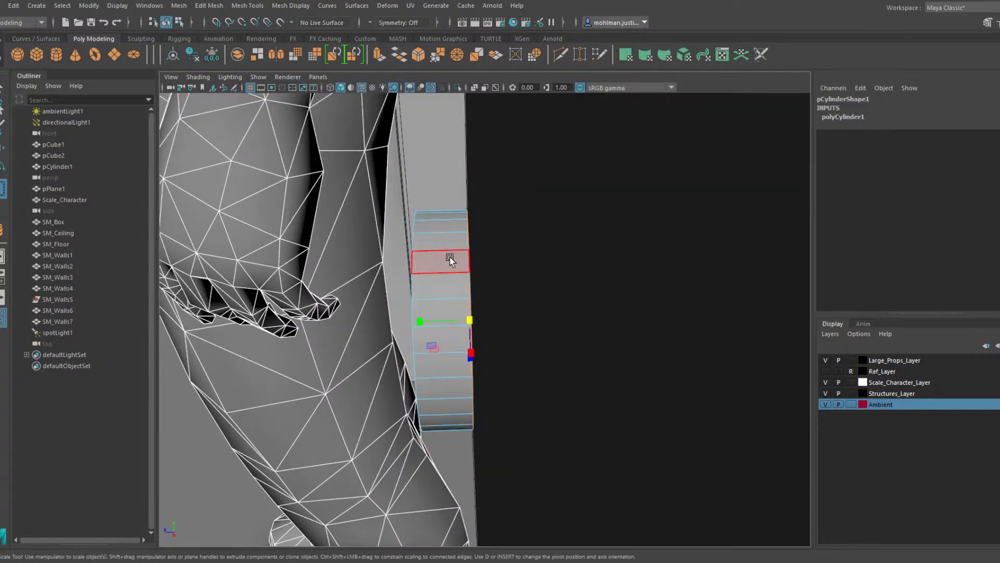
pyautogui.press('w')
pyautogui.moveTo(446, 314); pyautogui.dragTo(477, 318)
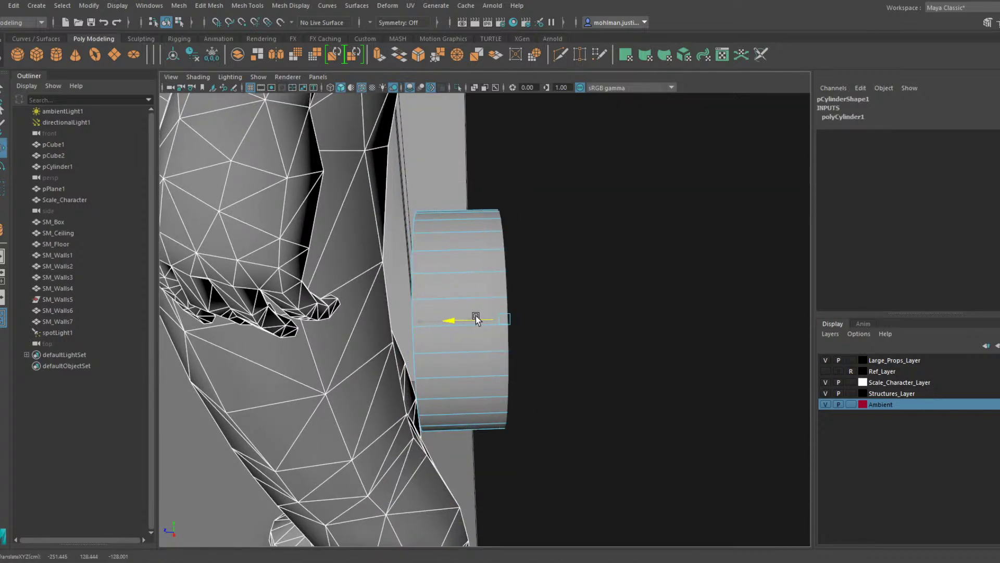
pyautogui.moveTo(474, 254); pyautogui.dragTo(481, 245, button='right')
pyautogui.moveTo(425, 326); pyautogui.dragTo(351, 323)
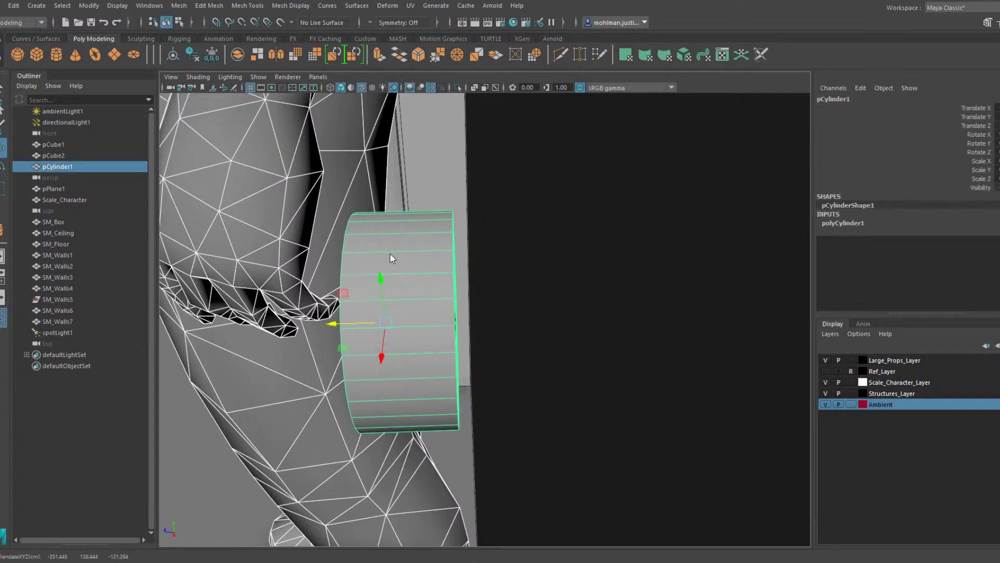
# Inset the cylinder's door-side cap faces to a smaller circle and extrude them toward the door as a narrower neck
pyautogui.press('F8')
pyautogui.press('f')
pyautogui.scroll(-5, 480, 295)
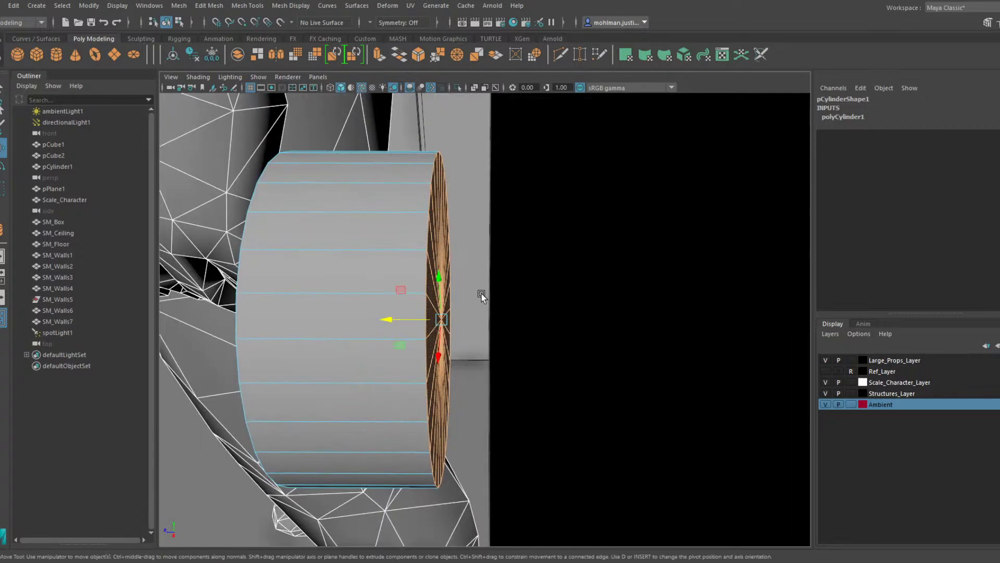
pyautogui.press('r')
pyautogui.hotkey('ctrl', 'e')
pyautogui.moveTo(442, 316); pyautogui.dragTo(368, 342)
pyautogui.press('w')
pyautogui.keyDown('shift'); pyautogui.moveTo(415, 316); pyautogui.dragTo(489, 315); pyautogui.keyUp('shift')
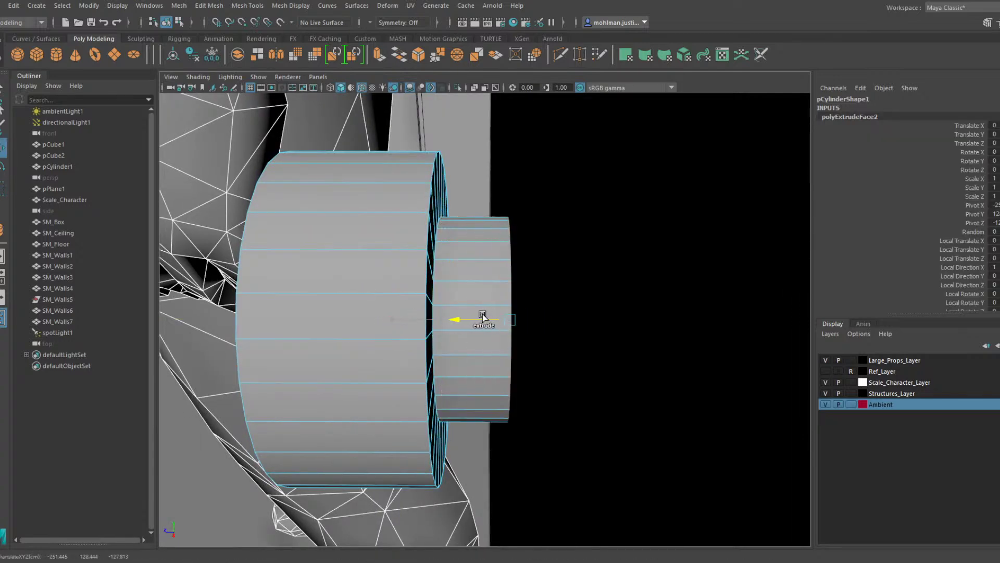
# Bevel the front and back rim edge loops of the knob with fraction 0.9 and 3 segments
pyautogui.scroll(-6, 492, 316)
pyautogui.keyDown('alt'); pyautogui.moveTo(560, 319); pyautogui.dragTo(639, 313); pyautogui.keyUp('alt')
pyautogui.keyDown('alt'); pyautogui.moveTo(495, 308); pyautogui.dragTo(512, 308, button='middle'); pyautogui.keyUp('alt')
pyautogui.scroll(5, 513, 308)
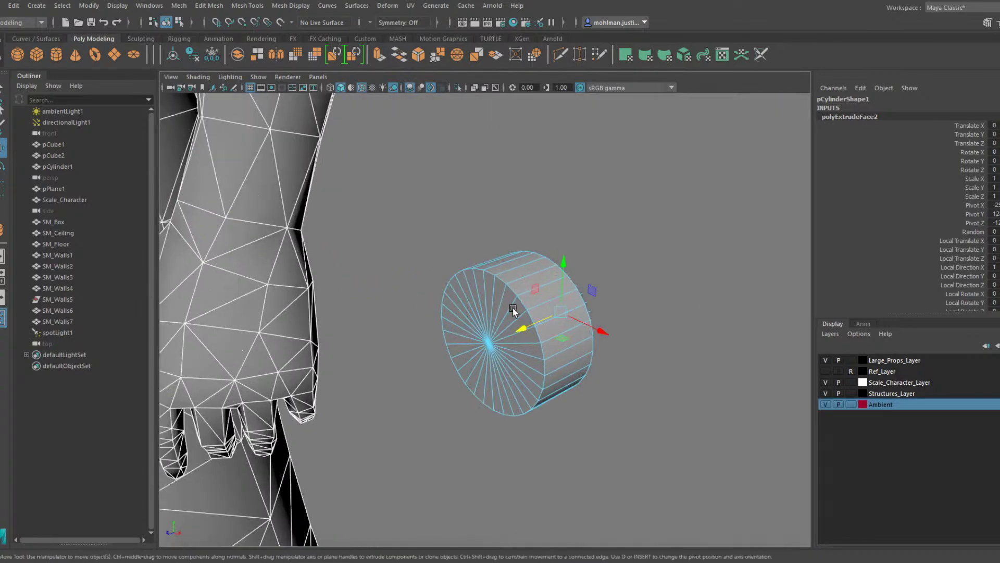
pyautogui.click(499, 235)
pyautogui.scroll(5, 513, 278)
pyautogui.doubleClick(546, 260)
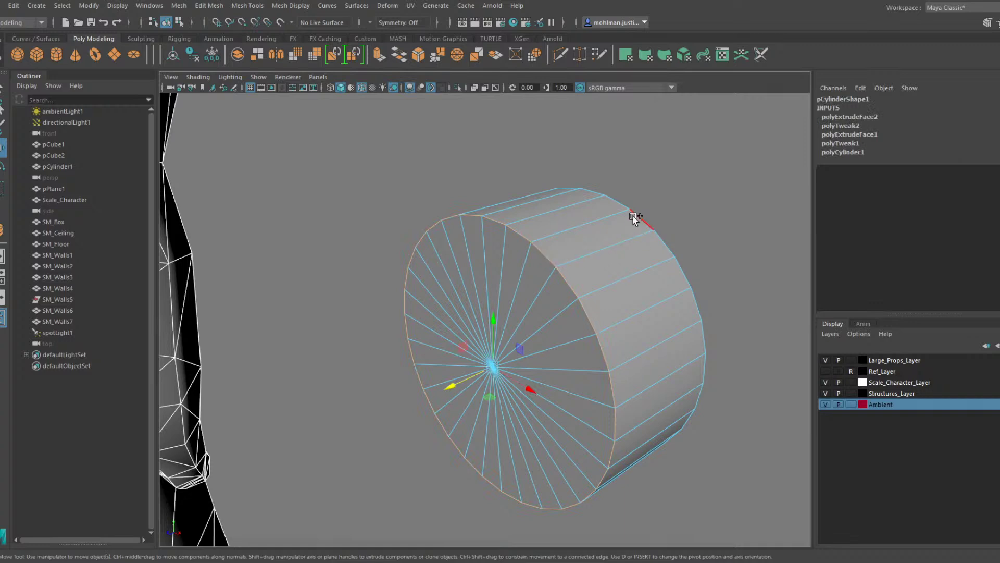
pyautogui.click(987, 22)
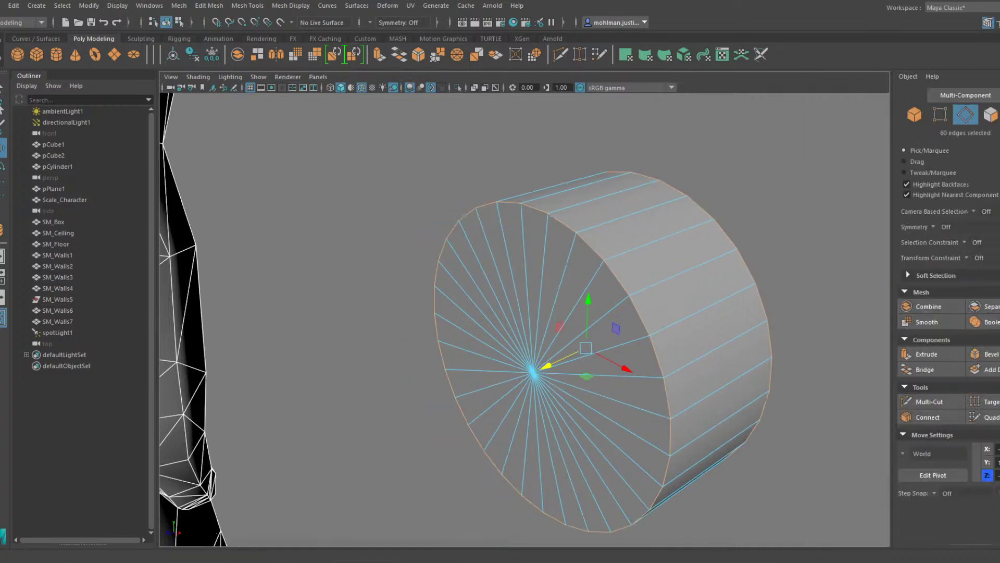
pyautogui.click(985, 354)
pyautogui.moveTo(743, 237)
pyautogui.mouseDown()
pyautogui.moveTo(781, 230)
pyautogui.moveTo(754, 249)
pyautogui.moveTo(750, 240)
pyautogui.mouseUp()
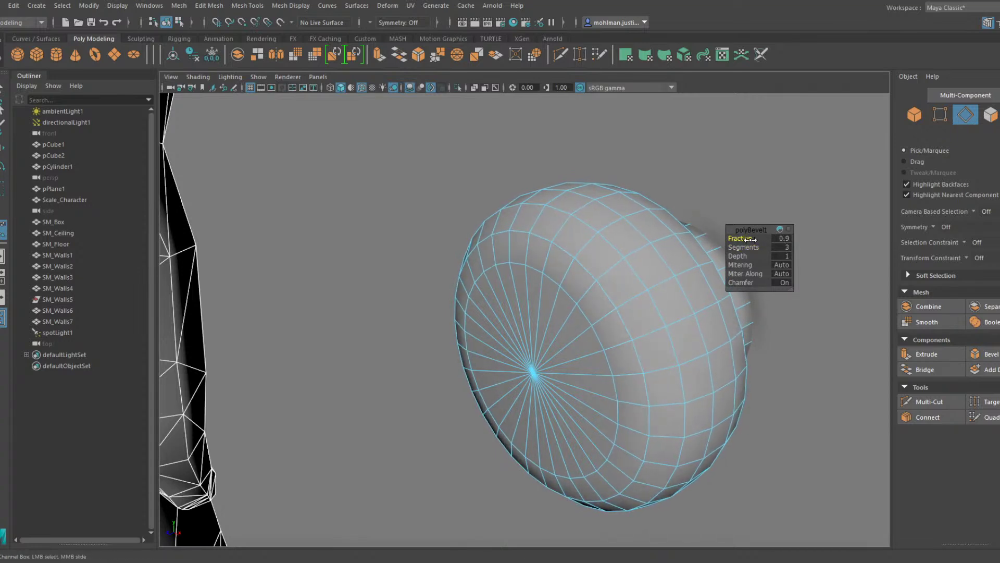
# Extrude the knob's front cap faces into a shallow recess with inset rings and a small raised button at the centre
pyautogui.press('F11')
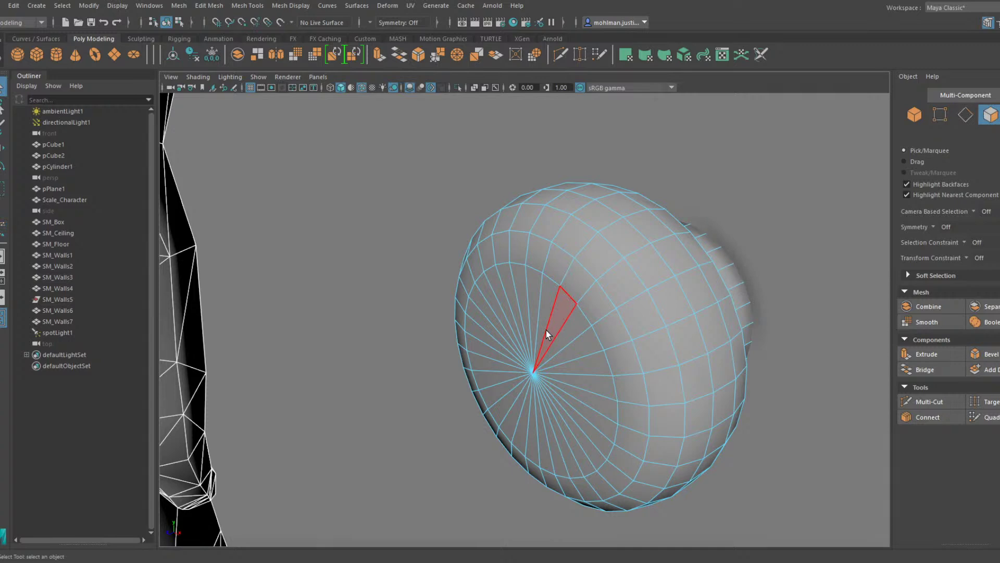
pyautogui.press('Tab')
pyautogui.moveTo(547, 334)
pyautogui.mouseDown()
pyautogui.moveTo(525, 344)
pyautogui.moveTo(490, 336)
pyautogui.mouseUp()
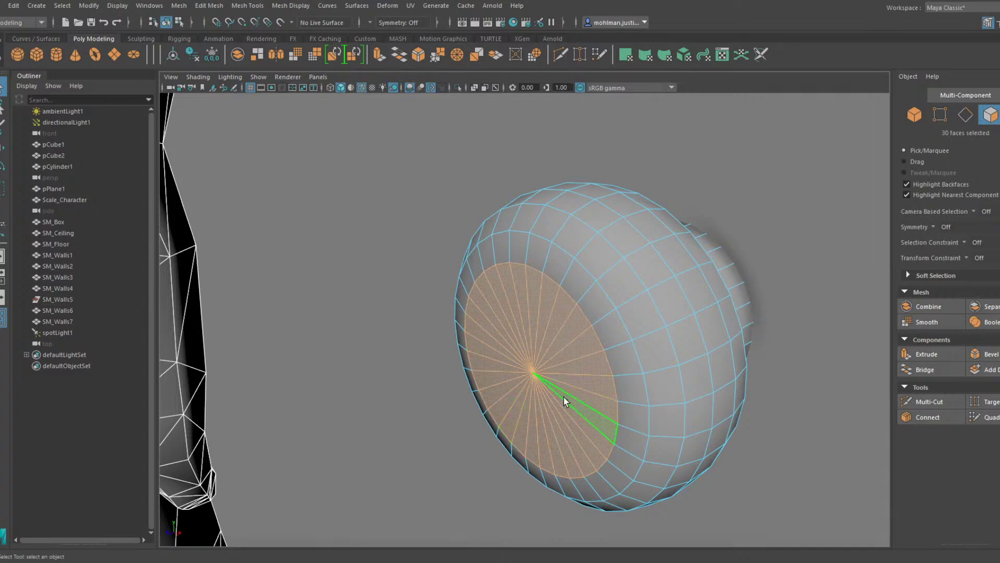
pyautogui.press('r')
pyautogui.moveTo(532, 372)
pyautogui.keyDown('shift'); pyautogui.mouseDown()
pyautogui.moveTo(476, 384)
pyautogui.moveTo(524, 376)
pyautogui.mouseUp(); pyautogui.keyUp('shift')
pyautogui.press('w')
pyautogui.press('r')
pyautogui.press('w')
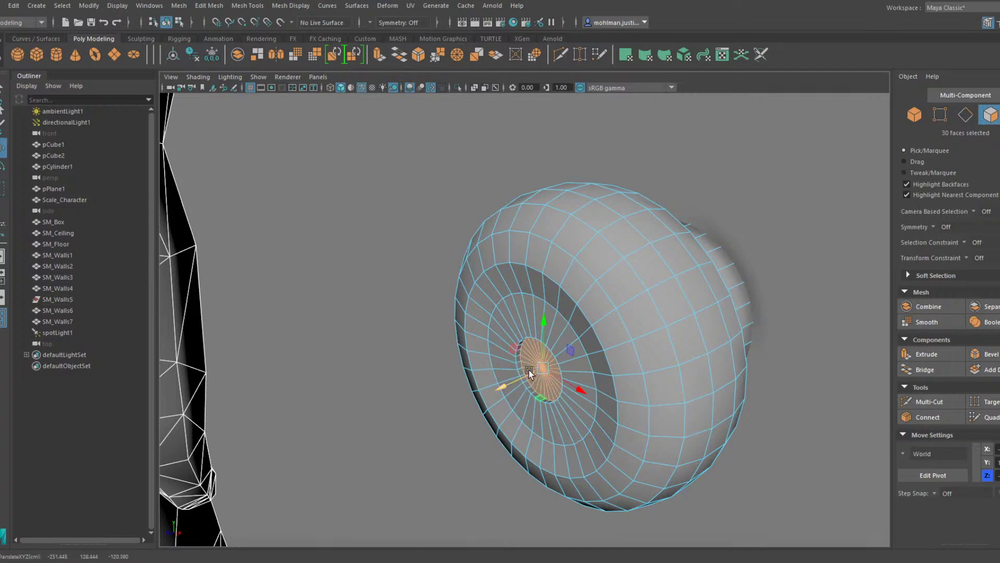
pyautogui.press('r')
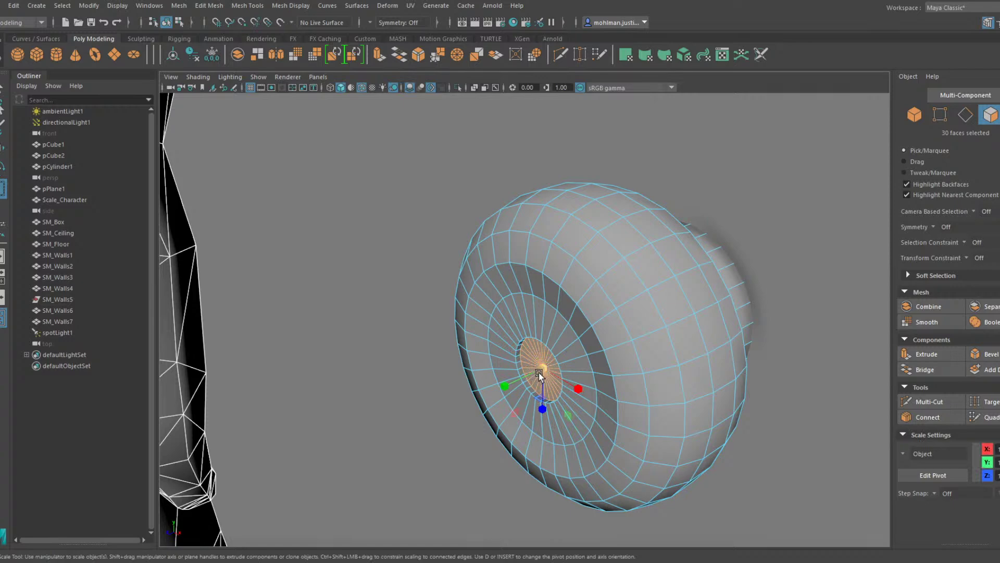
pyautogui.keyDown('shift'); pyautogui.moveTo(542, 371); pyautogui.dragTo(502, 385); pyautogui.keyUp('shift')
pyautogui.press('w')
# Bevel the edge loop inside the knob's front recess with fraction 0.48 and 2 segments
pyautogui.scroll(3, 579, 325)
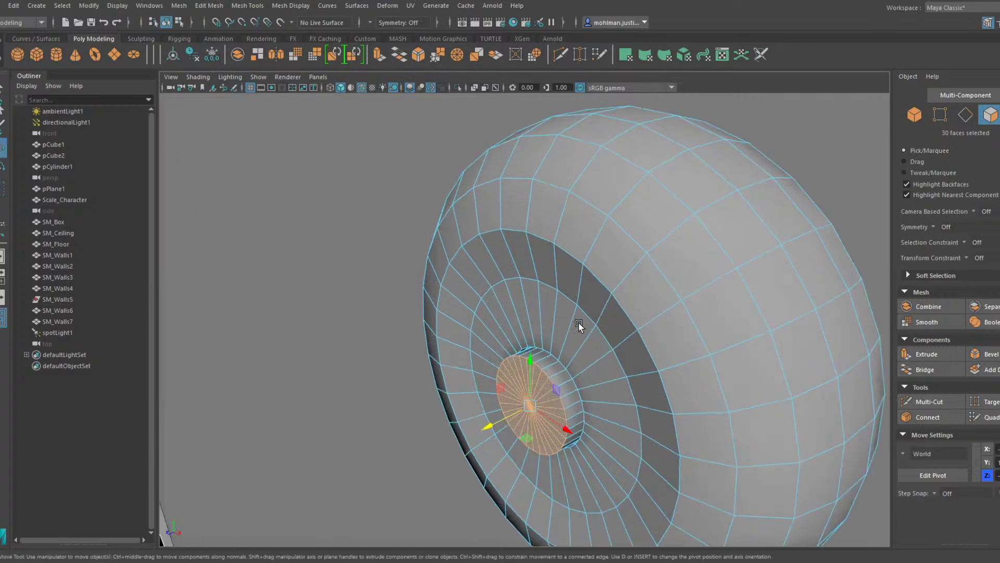
pyautogui.moveTo(591, 265); pyautogui.dragTo(593, 252, button='right')
pyautogui.doubleClick(590, 315)
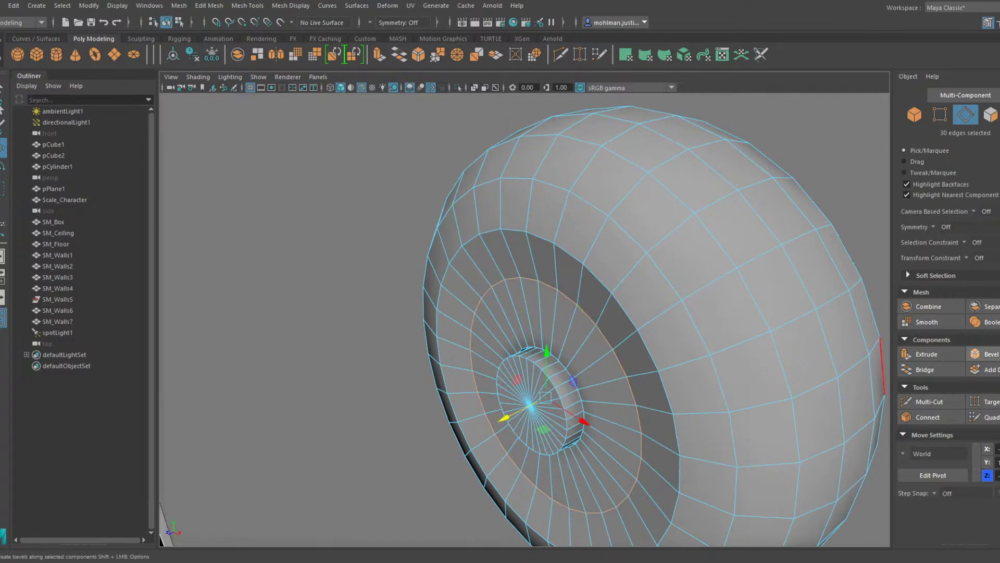
pyautogui.click(986, 355)
pyautogui.moveTo(742, 238); pyautogui.dragTo(762, 238)
# Bevel the inner and outer edge loops of the knob's centre button with 2 segments and return to object selection
pyautogui.scroll(4, 698, 308)
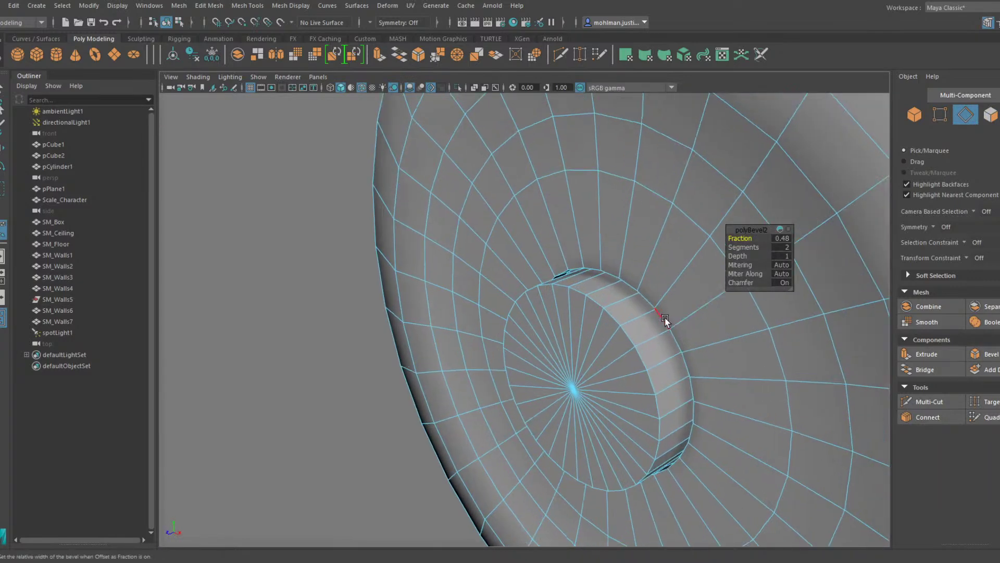
pyautogui.doubleClick(662, 315)
pyautogui.keyDown('shift'); pyautogui.doubleClick(629, 331); pyautogui.keyUp('shift')
pyautogui.keyDown('alt'); pyautogui.moveTo(684, 359); pyautogui.dragTo(768, 324); pyautogui.keyUp('alt')
pyautogui.keyDown('alt'); pyautogui.moveTo(768, 324); pyautogui.dragTo(688, 371, button='middle'); pyautogui.keyUp('alt')
pyautogui.scroll(5, 699, 429)
pyautogui.scroll(3, 698, 372)
pyautogui.keyDown('alt'); pyautogui.moveTo(716, 311); pyautogui.dragTo(766, 362, button='middle'); pyautogui.keyUp('alt')
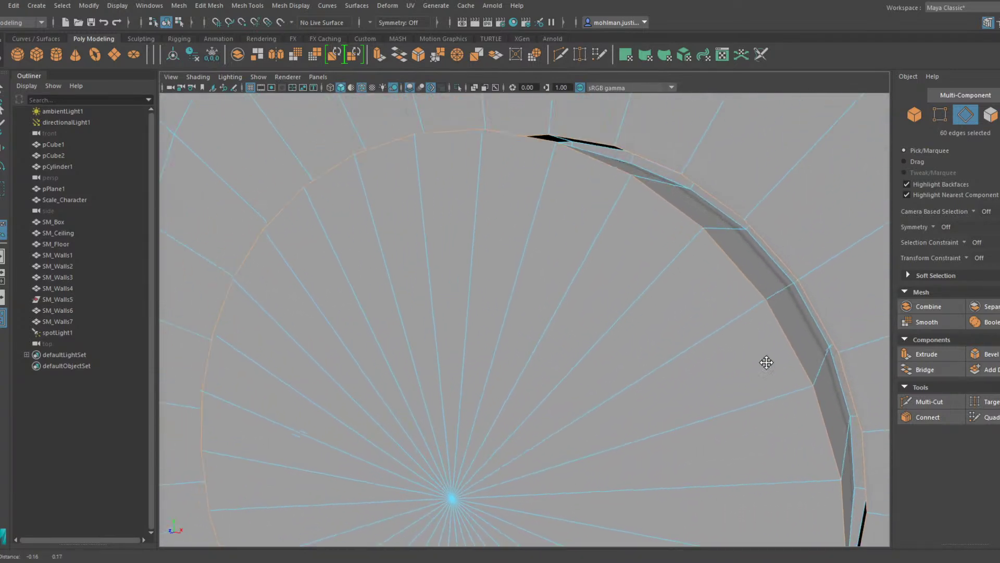
pyautogui.scroll(1, 767, 362)
pyautogui.hotkey('ctrl', 'b')
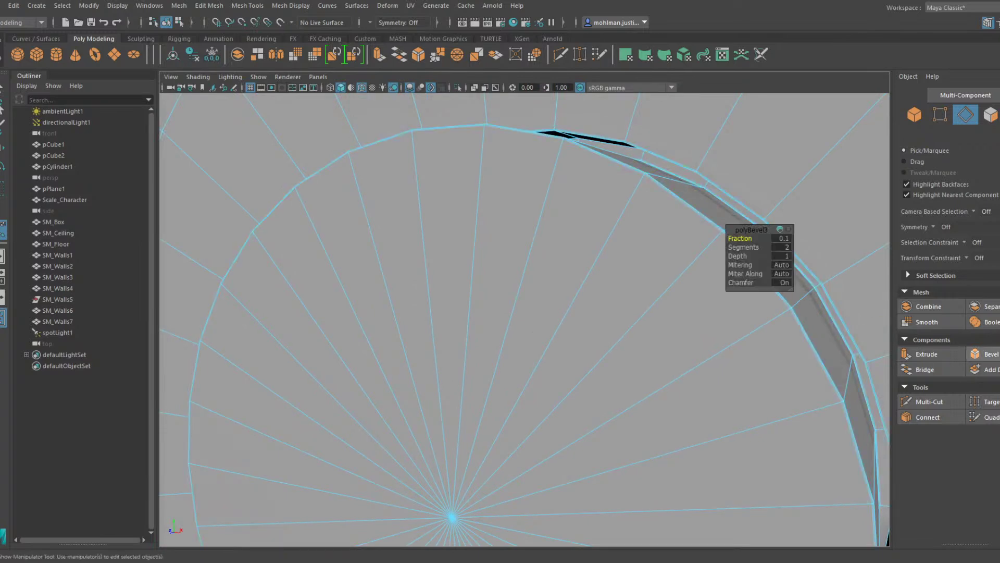
pyautogui.moveTo(748, 234); pyautogui.dragTo(770, 235)
pyautogui.press('q')
pyautogui.moveTo(707, 139); pyautogui.dragTo(742, 133, button='right')
pyautogui.scroll(-20, 743, 139)
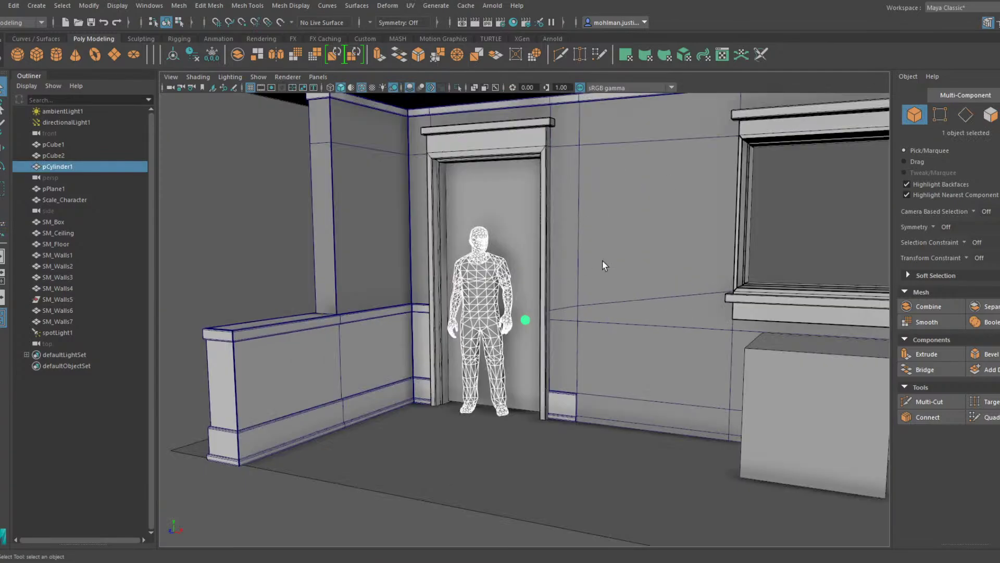
pyautogui.click(827, 271)
# Examine the doorknob's shape and how its base sits against the door from several angles
pyautogui.scroll(10, 578, 320)
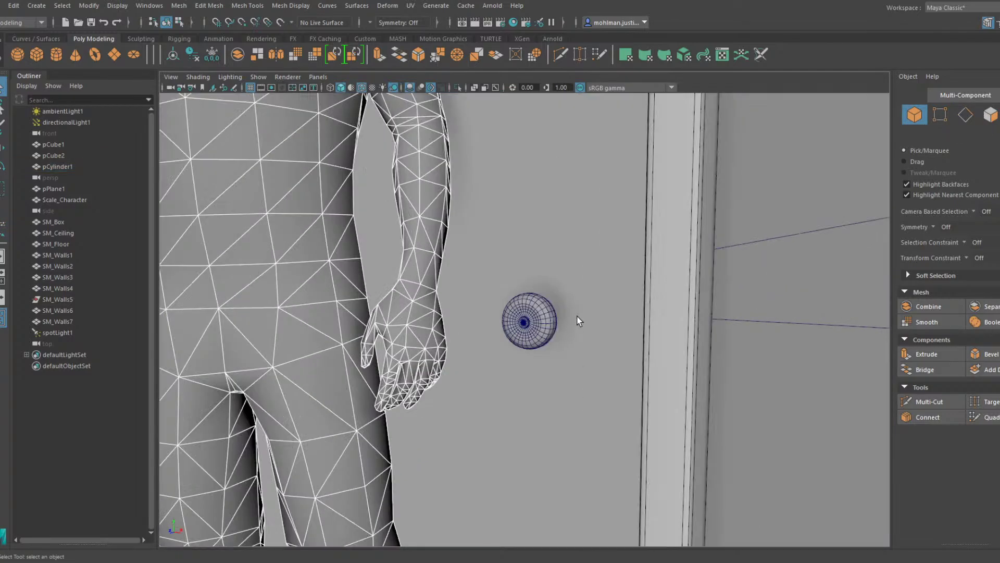
pyautogui.keyDown('alt'); pyautogui.moveTo(614, 326); pyautogui.dragTo(592, 348); pyautogui.keyUp('alt')
pyautogui.scroll(6, 578, 313)
pyautogui.keyDown('alt'); pyautogui.moveTo(571, 292); pyautogui.dragTo(531, 333); pyautogui.keyUp('alt')
pyautogui.scroll(5, 559, 317)
pyautogui.scroll(4, 602, 320)
pyautogui.scroll(3, 602, 320)
pyautogui.click(495, 287)
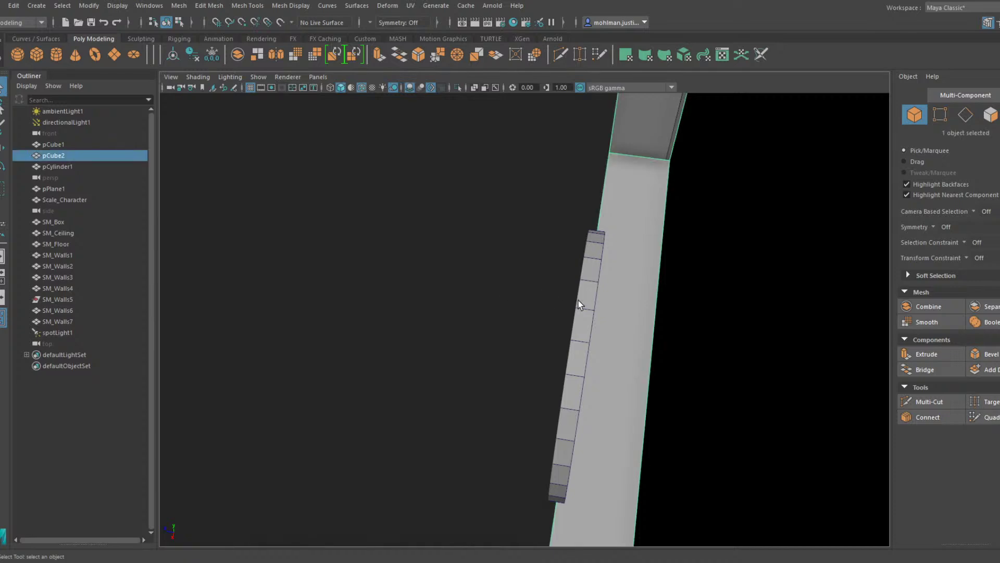
pyautogui.scroll(-5, 578, 300)
pyautogui.keyDown('alt'); pyautogui.moveTo(578, 300); pyautogui.dragTo(551, 306); pyautogui.keyUp('alt')
pyautogui.scroll(-3, 480, 292)
pyautogui.click(479, 292)
pyautogui.scroll(-4, 480, 291)
pyautogui.scroll(-8, 504, 282)
pyautogui.scroll(-8, 397, 126)
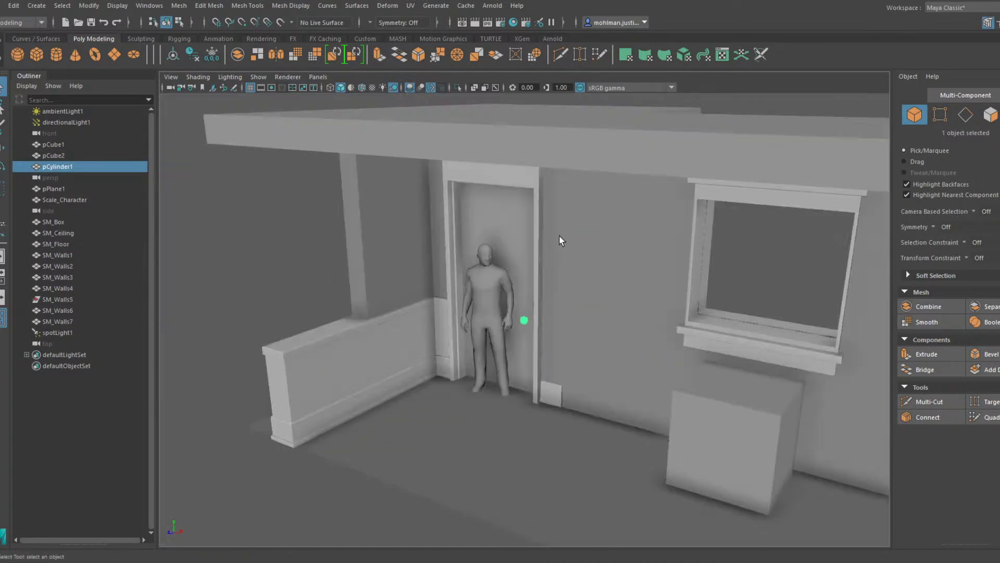
# Select the doorknob and soften its edge normals
pyautogui.click(376, 264)
pyautogui.scroll(9, 529, 249)
pyautogui.keyDown('alt'); pyautogui.moveTo(529, 249); pyautogui.dragTo(517, 267); pyautogui.keyUp('alt')
pyautogui.scroll(7, 539, 252)
pyautogui.scroll(4, 519, 268)
pyautogui.click(505, 270)
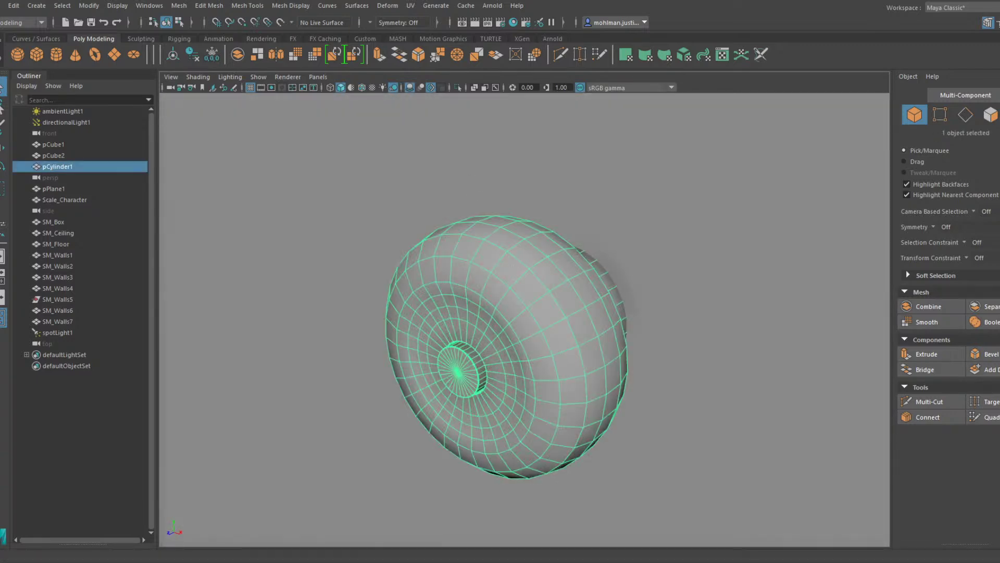
pyautogui.click(301, 6)
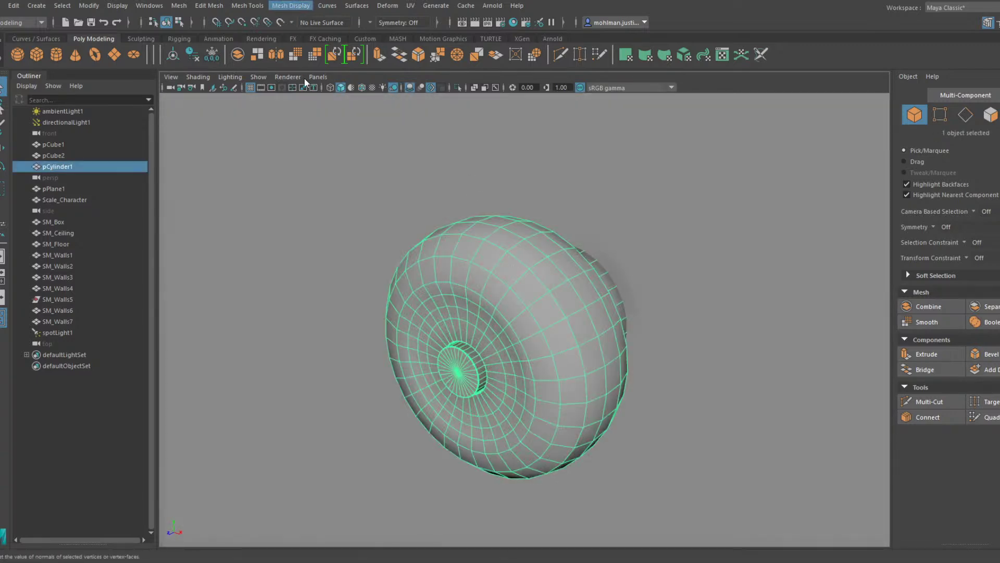
pyautogui.click(333, 114)
# Raise the doorknob slightly along the vertical axis, judging its height against the character's hand
pyautogui.scroll(-7, 394, 139)
pyautogui.scroll(-4, 365, 117)
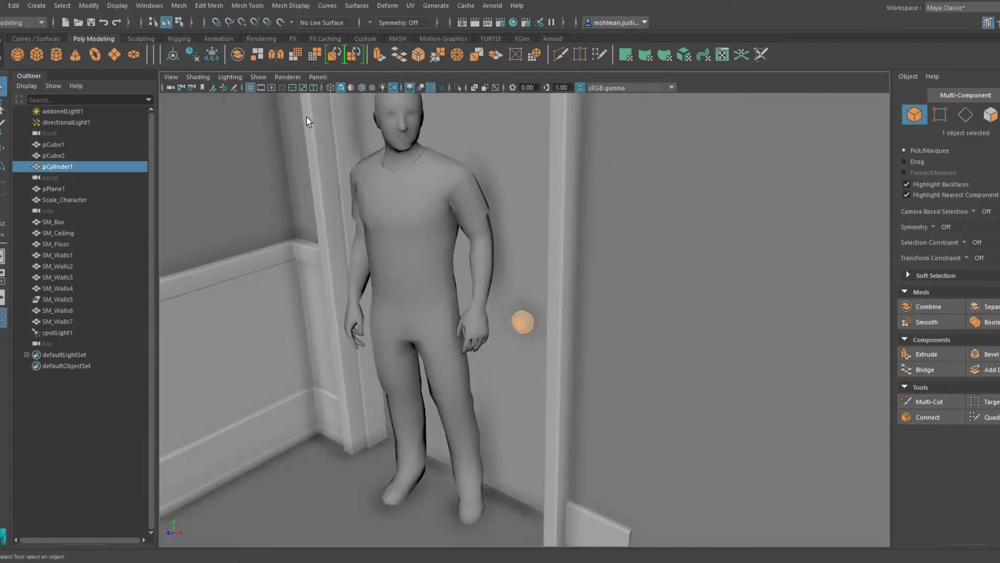
pyautogui.keyDown('alt'); pyautogui.moveTo(307, 116); pyautogui.dragTo(373, 84, button='middle'); pyautogui.keyUp('alt')
pyautogui.keyDown('alt'); pyautogui.moveTo(437, 151); pyautogui.dragTo(482, 132); pyautogui.keyUp('alt')
pyautogui.scroll(3, 467, 179)
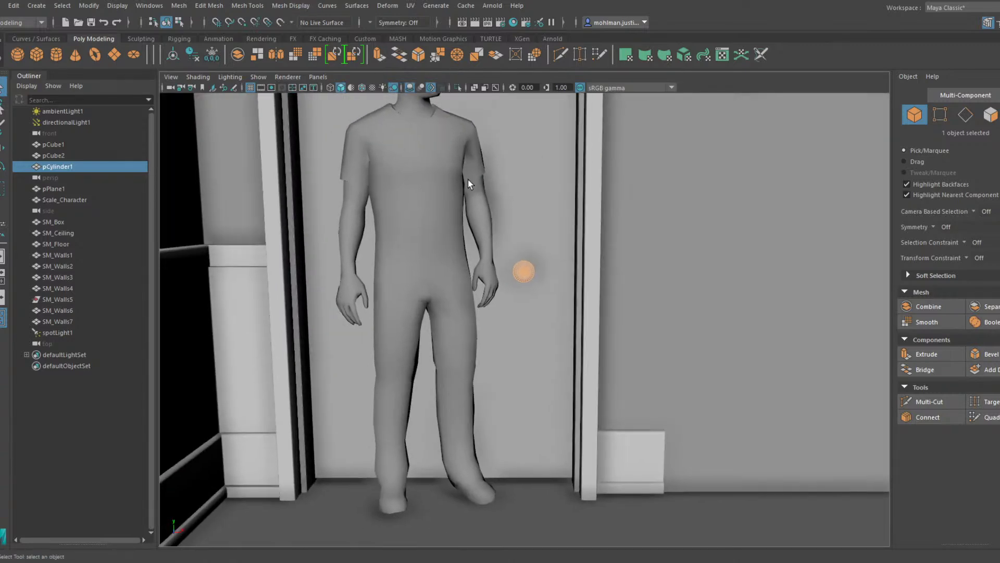
pyautogui.press('w')
pyautogui.moveTo(536, 271); pyautogui.dragTo(531, 242)
pyautogui.press('r')
pyautogui.press('w')
pyautogui.scroll(3, 578, 259)
pyautogui.scroll(-5, 600, 233)
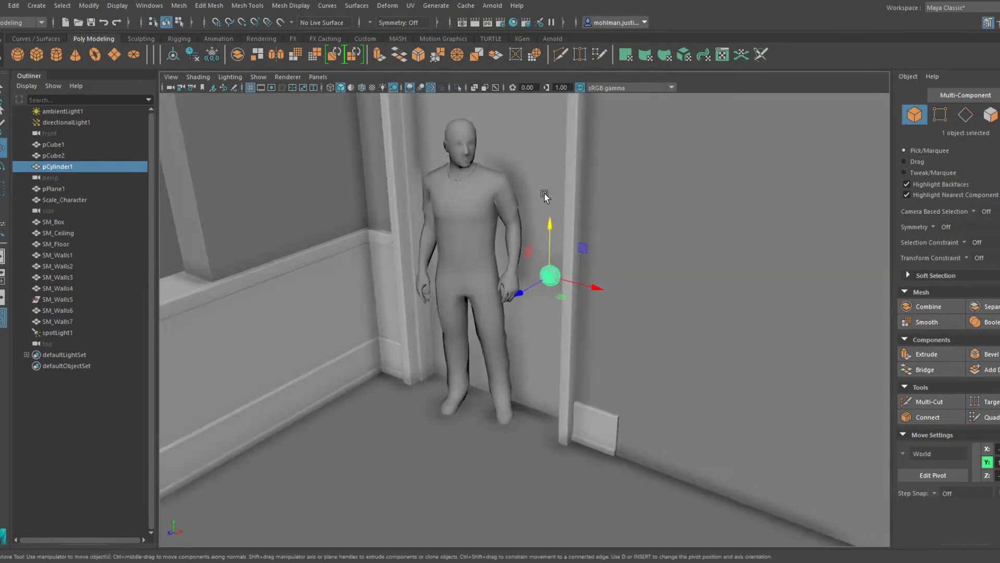
# Bevel the door slab's edges with fraction 0.1 and 2 segments
pyautogui.keyDown('shift'); pyautogui.click(545, 212); pyautogui.keyUp('shift')
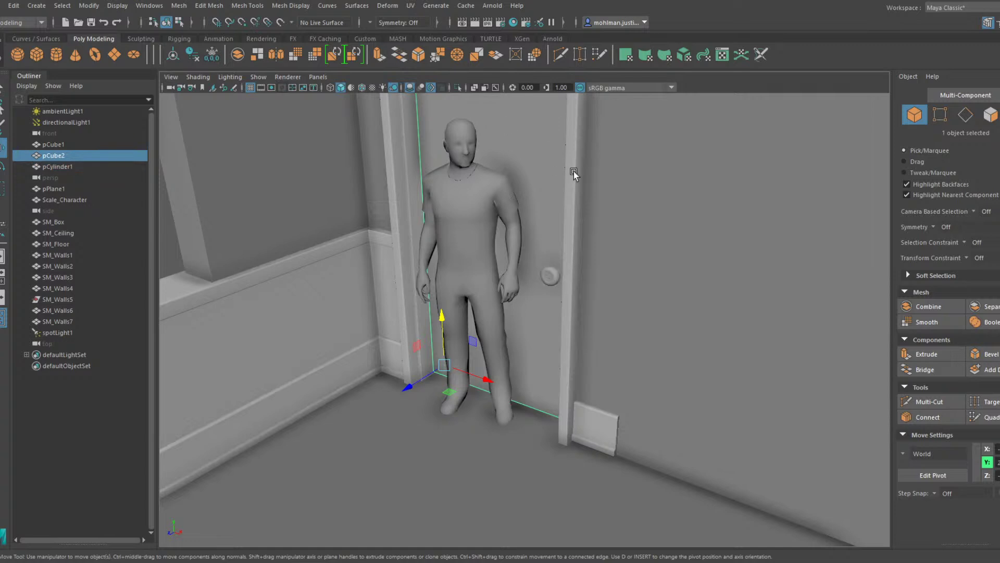
pyautogui.click(984, 353)
pyautogui.moveTo(633, 335)
pyautogui.keyDown('alt'); pyautogui.mouseDown()
pyautogui.moveTo(628, 306)
pyautogui.moveTo(638, 346)
pyautogui.mouseUp(); pyautogui.keyUp('alt')
pyautogui.scroll(3, 646, 334)
pyautogui.keyDown('alt'); pyautogui.moveTo(717, 361); pyautogui.dragTo(735, 231, button='middle'); pyautogui.keyUp('alt')
pyautogui.keyDown('alt'); pyautogui.moveTo(633, 306); pyautogui.dragTo(681, 327); pyautogui.keyUp('alt')
pyautogui.scroll(-5, 576, 286)
pyautogui.keyDown('alt'); pyautogui.moveTo(592, 326); pyautogui.dragTo(638, 286); pyautogui.keyUp('alt')
pyautogui.keyDown('alt'); pyautogui.moveTo(638, 313); pyautogui.dragTo(550, 300, button='middle'); pyautogui.keyUp('alt')
pyautogui.scroll(5, 578, 324)
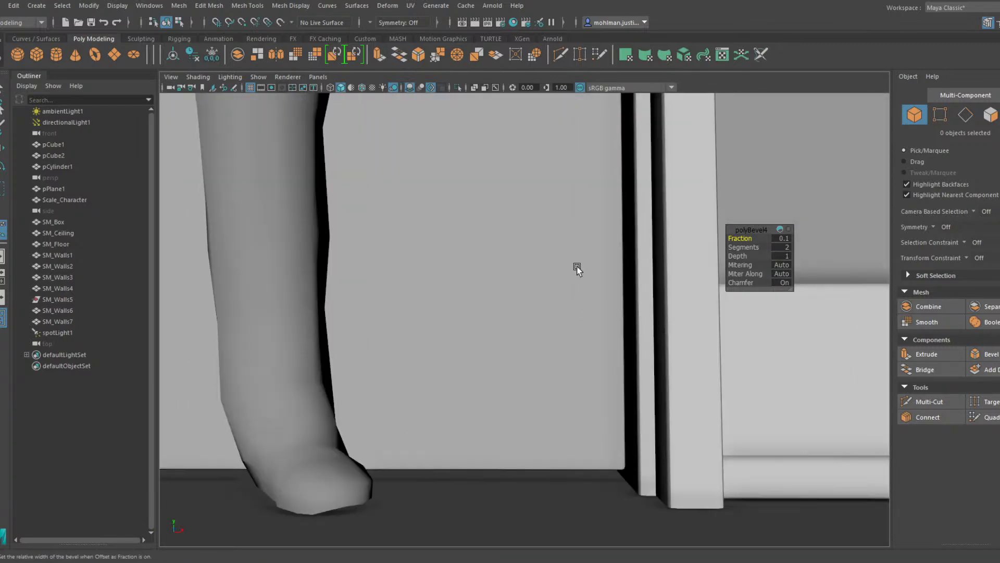
# Display wireframe on shaded and combine the door slab and the doorknob into one mesh
pyautogui.click(362, 88)
pyautogui.scroll(-8, 544, 273)
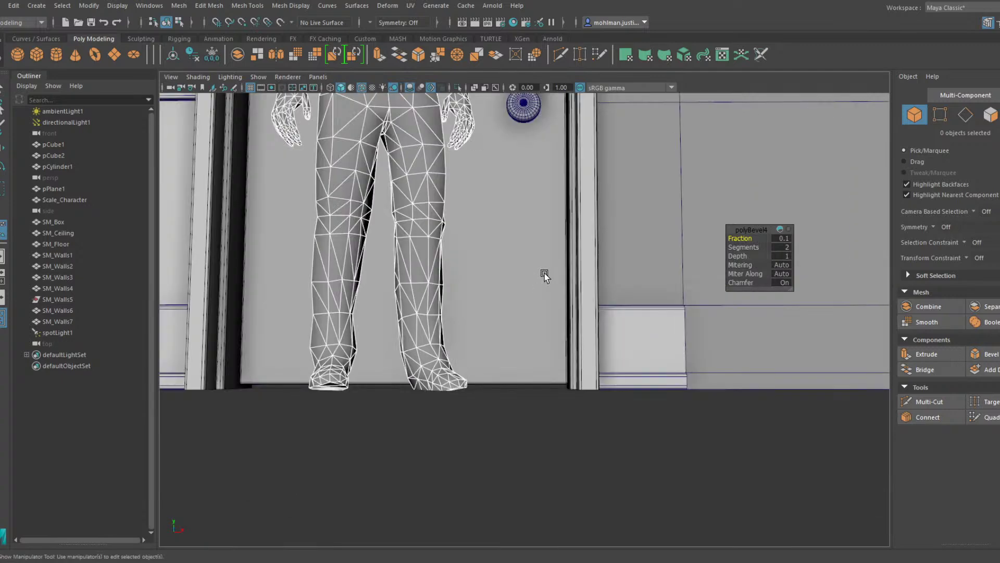
pyautogui.keyDown('alt'); pyautogui.moveTo(532, 250); pyautogui.dragTo(525, 276); pyautogui.keyUp('alt')
pyautogui.scroll(3, 525, 276)
pyautogui.click(524, 221)
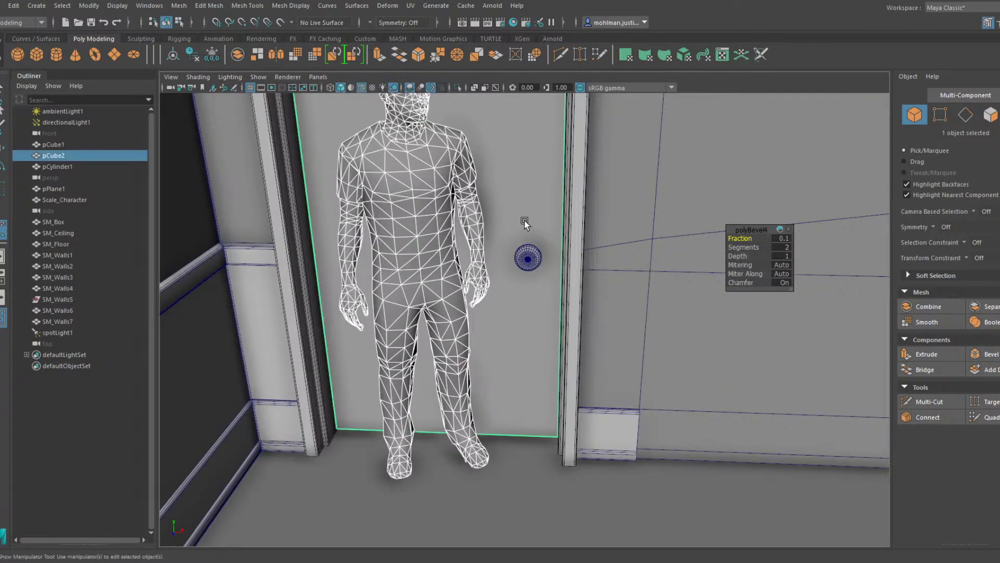
pyautogui.keyDown('shift'); pyautogui.click(528, 257); pyautogui.keyUp('shift')
pyautogui.click(183, 7)
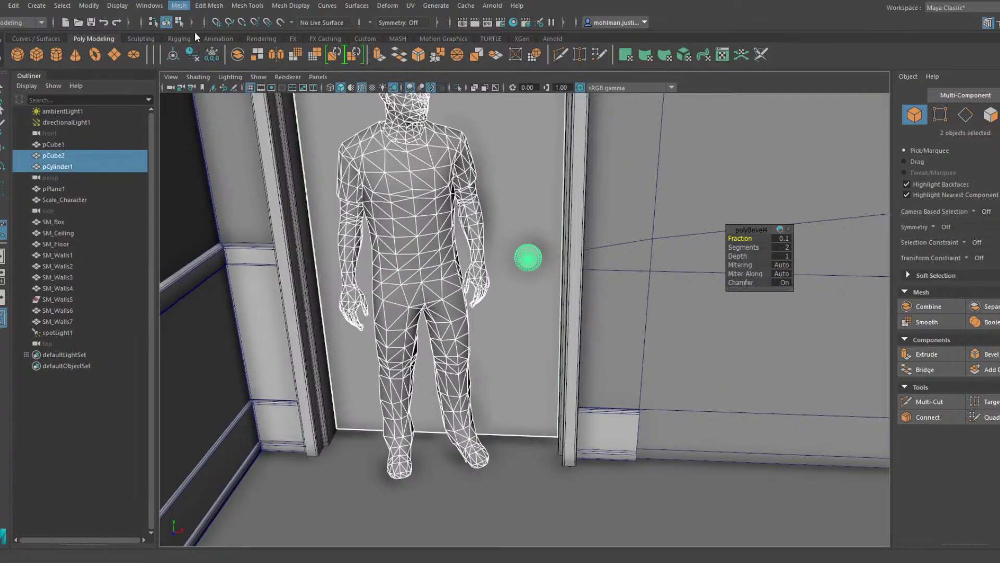
pyautogui.click(195, 35)
# Isolate the combined door and snap its pivot to the bottom corner on the hinge side, opposite the doorknob
pyautogui.keyDown('alt'); pyautogui.moveTo(469, 202); pyautogui.dragTo(400, 245); pyautogui.keyUp('alt')
pyautogui.press('w')
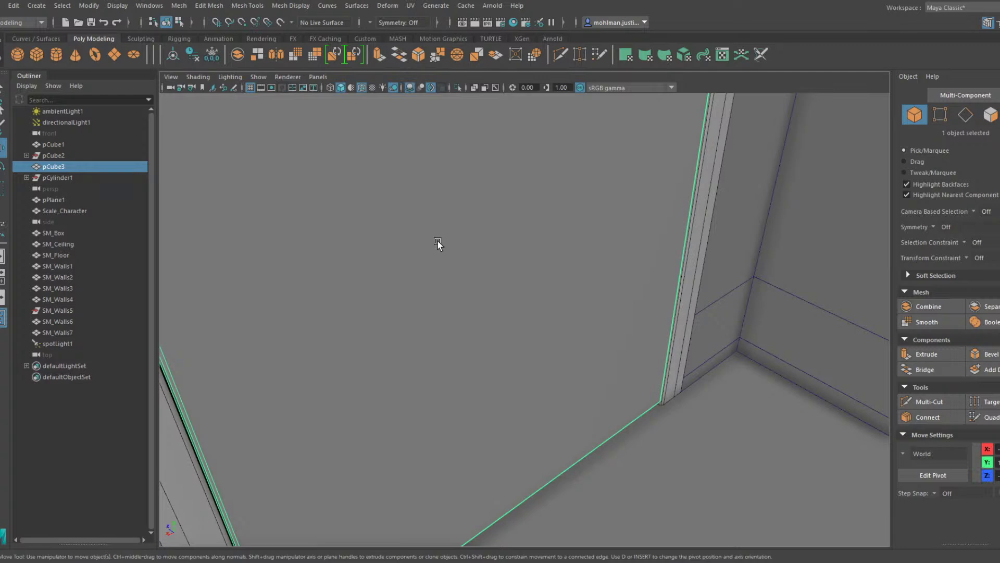
pyautogui.click(458, 88)
pyautogui.press('d')
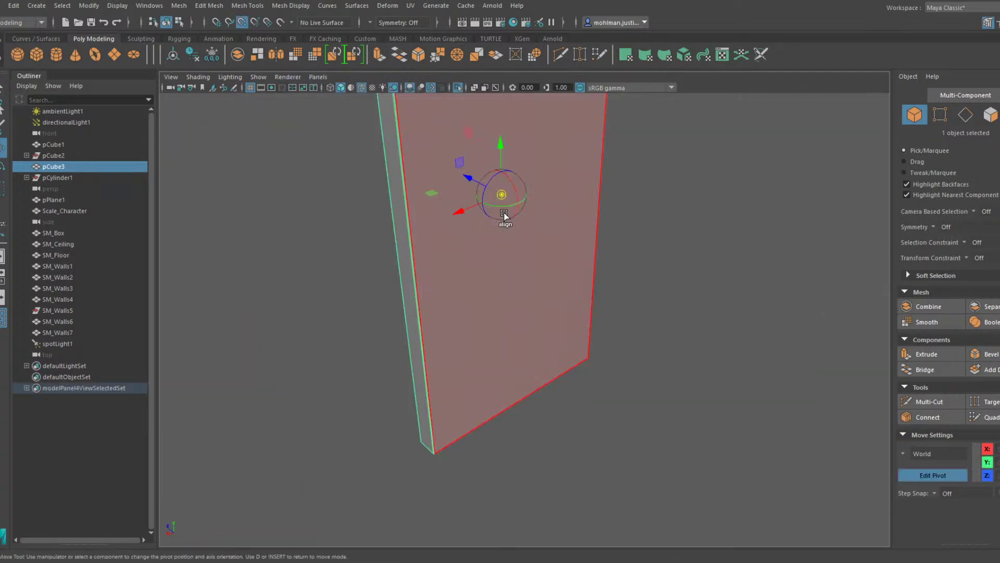
pyautogui.moveTo(506, 192); pyautogui.dragTo(603, 366)
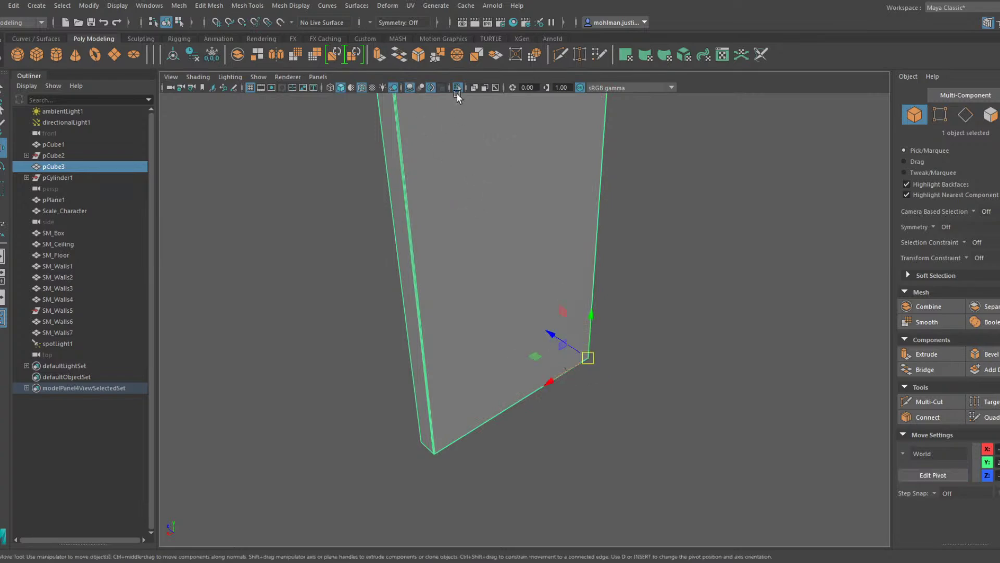
pyautogui.click(458, 88)
# Ready the combined door for rotation and display the viewport with the scene lights
pyautogui.keyDown('alt'); pyautogui.moveTo(458, 105); pyautogui.dragTo(550, 247); pyautogui.keyUp('alt')
pyautogui.press('e')
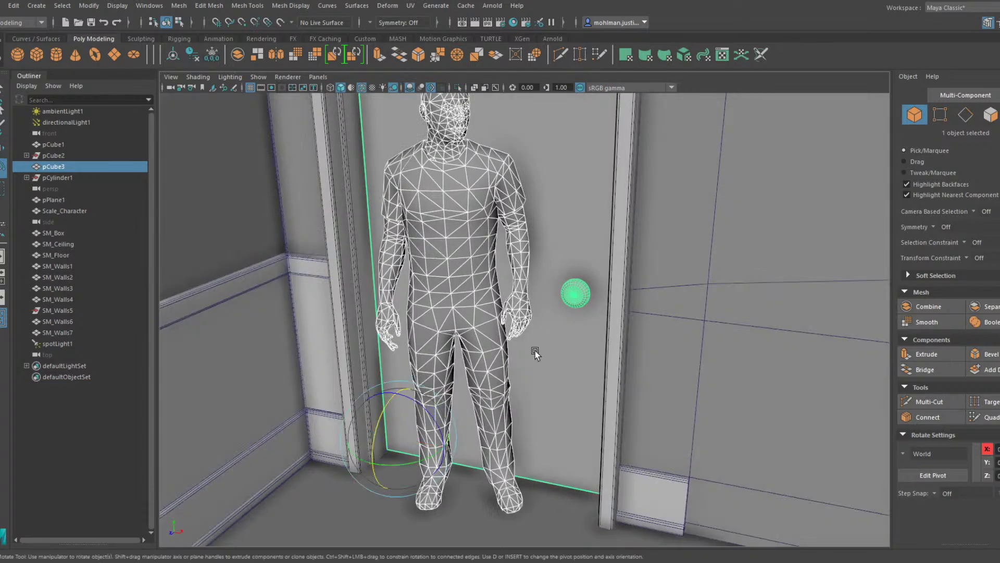
pyautogui.press('7')
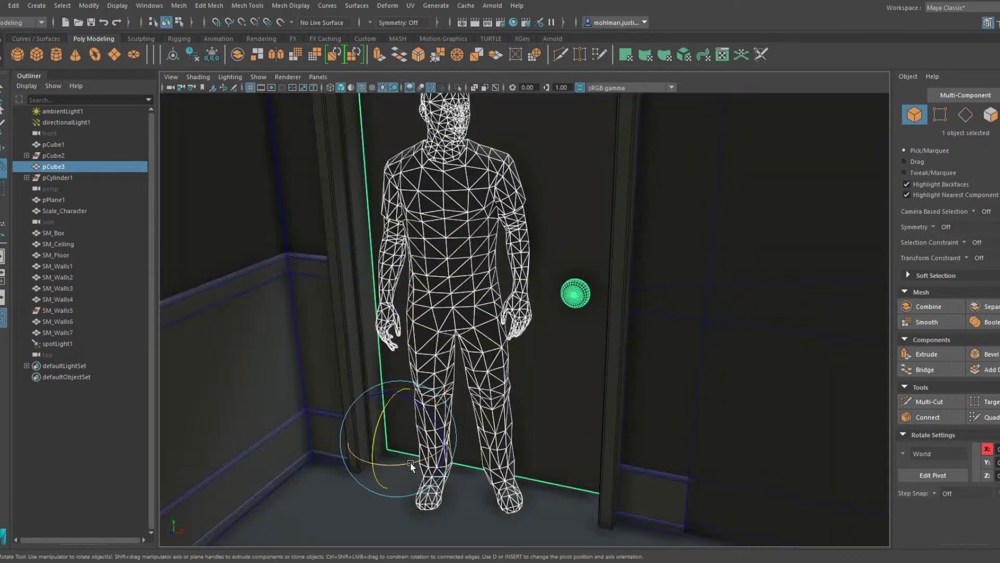
# Try to swing the combined door open about its vertical hinge axis
pyautogui.moveTo(410, 463)
pyautogui.keyDown('shift'); pyautogui.mouseDown()
pyautogui.moveTo(428, 459)
pyautogui.moveTo(412, 423)
pyautogui.mouseUp(); pyautogui.keyUp('shift')
pyautogui.hotkey('ctrl', 'z')
pyautogui.hotkey('ctrl', 'z')
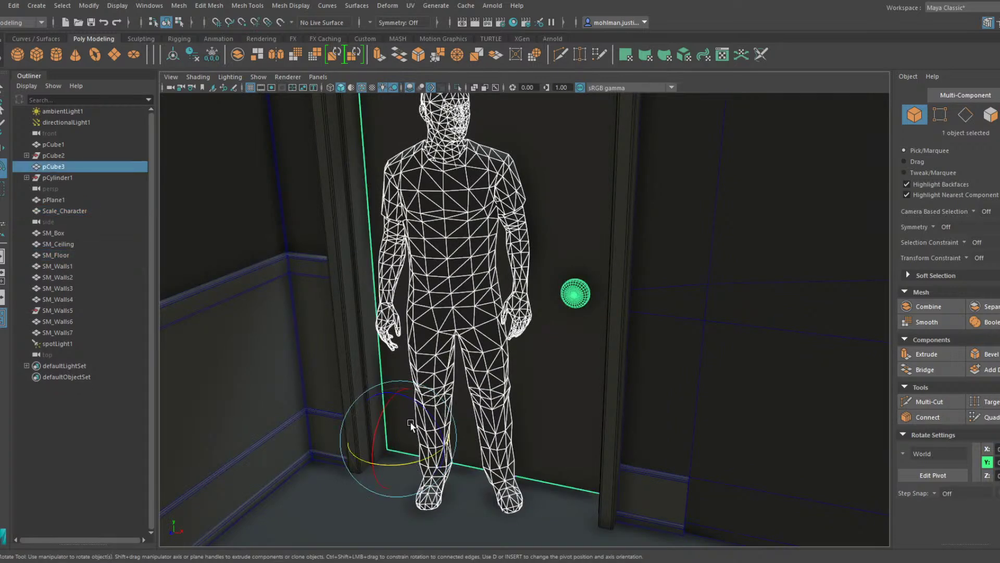
# Try rotating the combined door inward into the hallway so it stands ajar behind the scale character
pyautogui.moveTo(405, 474); pyautogui.dragTo(445, 453)
pyautogui.scroll(-5, 482, 435)
pyautogui.keyDown('alt'); pyautogui.moveTo(496, 426); pyautogui.dragTo(557, 353); pyautogui.keyUp('alt')
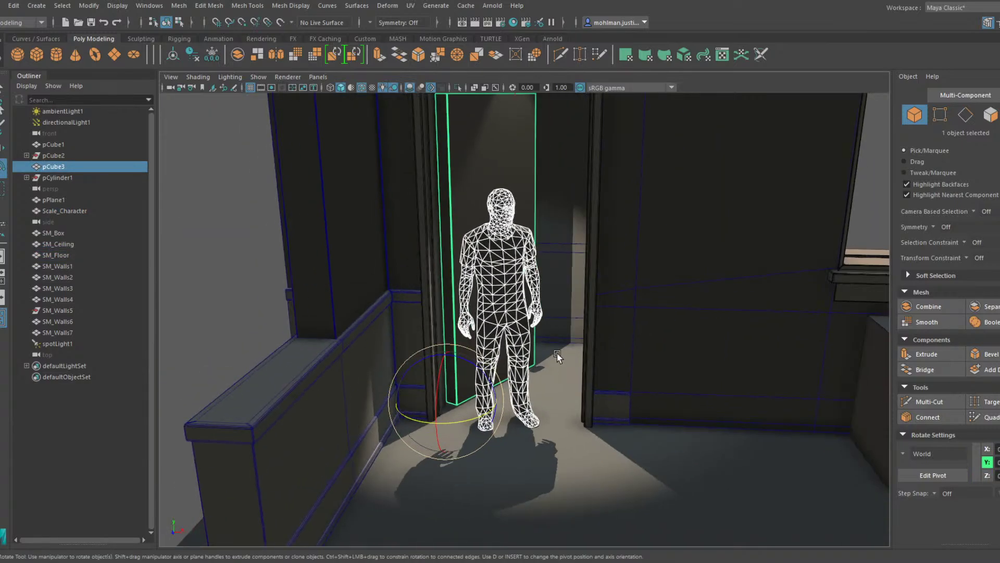
pyautogui.keyDown('alt'); pyautogui.moveTo(557, 353); pyautogui.dragTo(579, 430, button='middle'); pyautogui.keyUp('alt')
pyautogui.keyDown('alt'); pyautogui.moveTo(578, 430); pyautogui.dragTo(588, 333); pyautogui.keyUp('alt')
# Try to deepen the hallway by moving the end-wall vertices of SM_Walls6 away from the doorway along Z
pyautogui.click(587, 332)
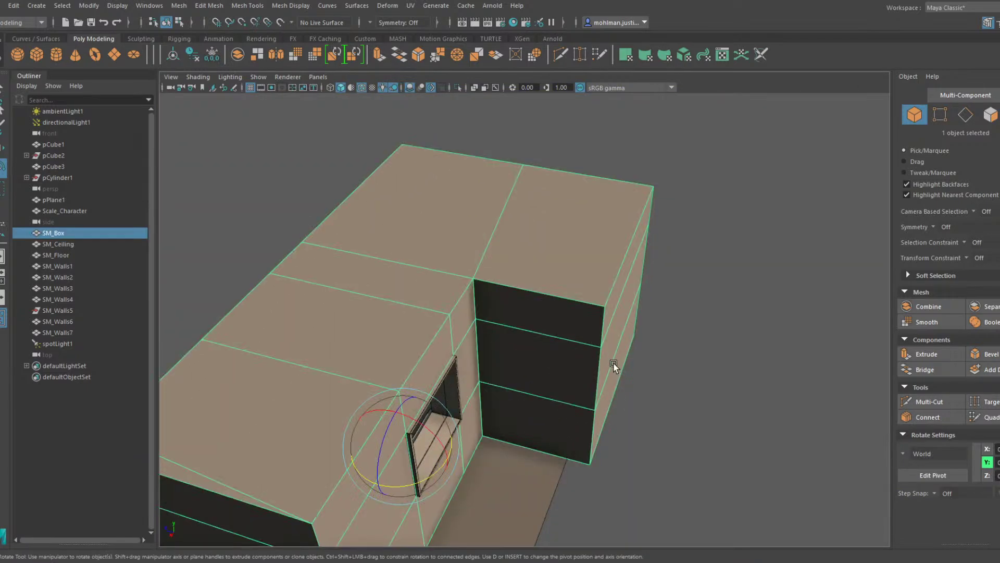
pyautogui.press('4')
pyautogui.moveTo(614, 366)
pyautogui.keyDown('alt'); pyautogui.mouseDown()
pyautogui.moveTo(630, 347)
pyautogui.moveTo(655, 365)
pyautogui.moveTo(620, 361)
pyautogui.moveTo(580, 388)
pyautogui.mouseUp(); pyautogui.keyUp('alt')
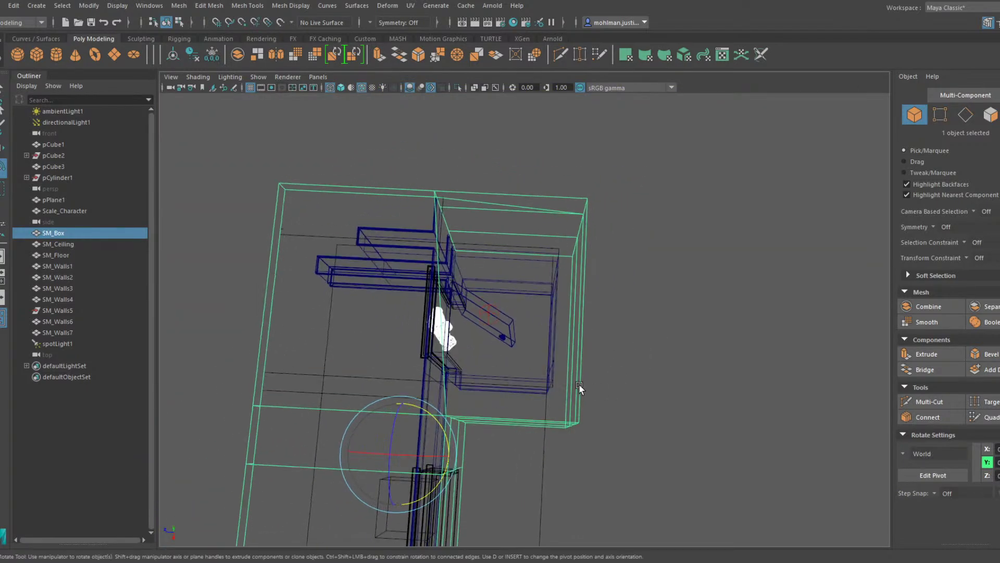
pyautogui.click(548, 384)
pyautogui.moveTo(675, 302); pyautogui.dragTo(611, 278, button='right')
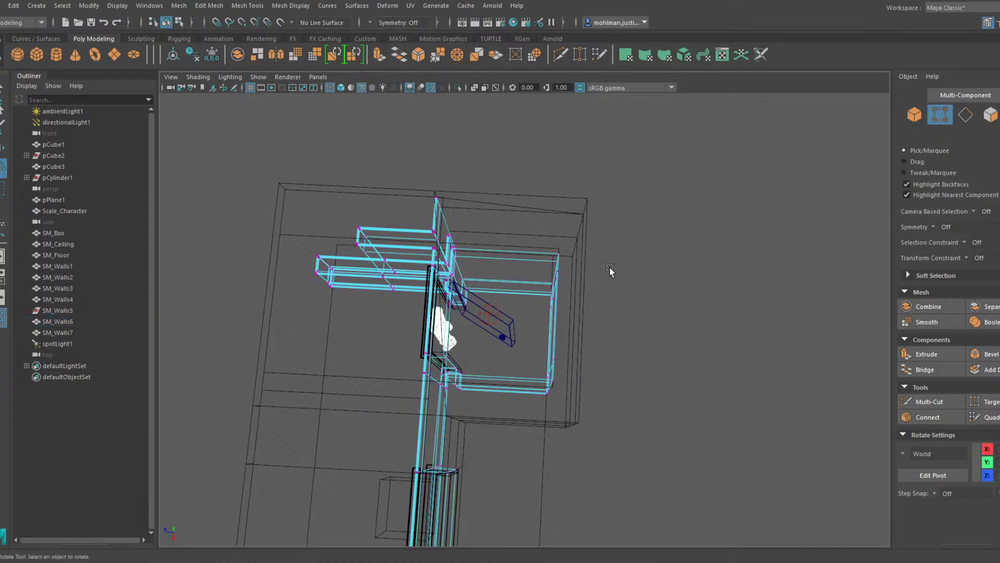
pyautogui.keyDown('alt'); pyautogui.moveTo(610, 270); pyautogui.dragTo(549, 309); pyautogui.keyUp('alt')
pyautogui.moveTo(576, 400); pyautogui.dragTo(524, 303)
pyautogui.press('w')
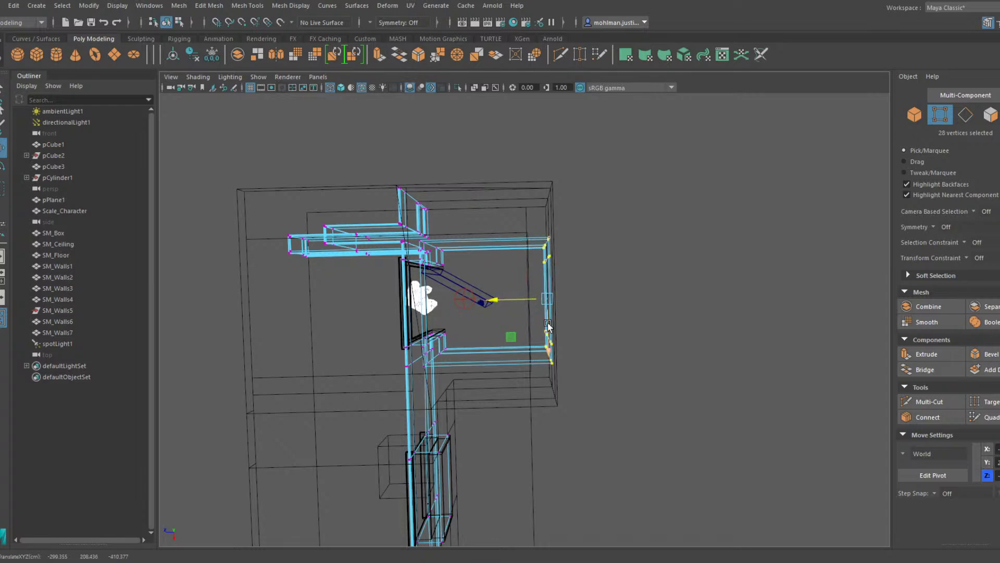
pyautogui.moveTo(512, 338)
pyautogui.keyDown('alt'); pyautogui.mouseDown()
pyautogui.moveTo(494, 286)
pyautogui.moveTo(538, 311)
pyautogui.mouseUp(); pyautogui.keyUp('alt')
pyautogui.press('5')
pyautogui.keyDown('alt'); pyautogui.moveTo(537, 311); pyautogui.dragTo(610, 317, button='right'); pyautogui.keyUp('alt')
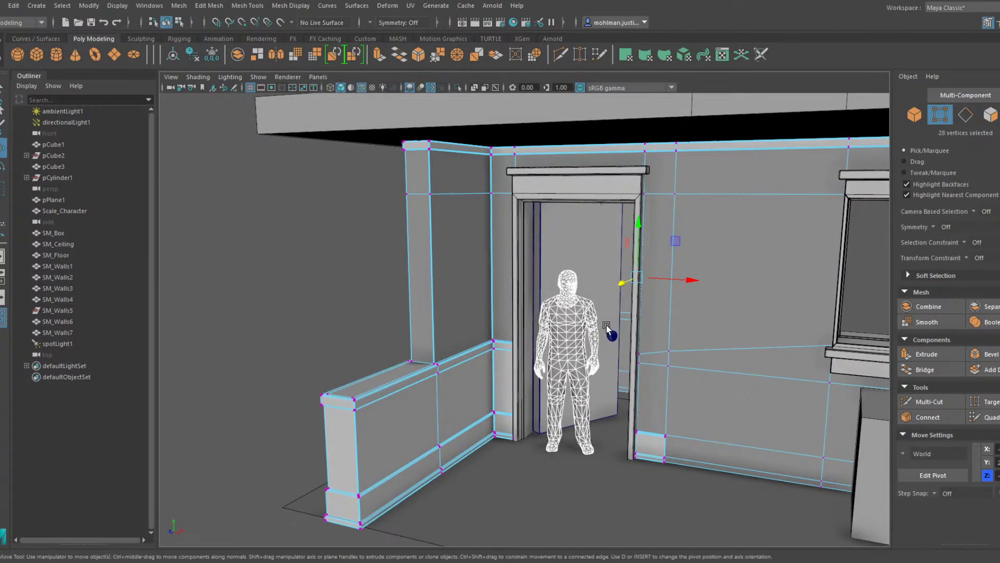
# Undo the hallway vertex move and select the combined door in object mode, ready for rotation
pyautogui.hotkey('ctrl', 'z')
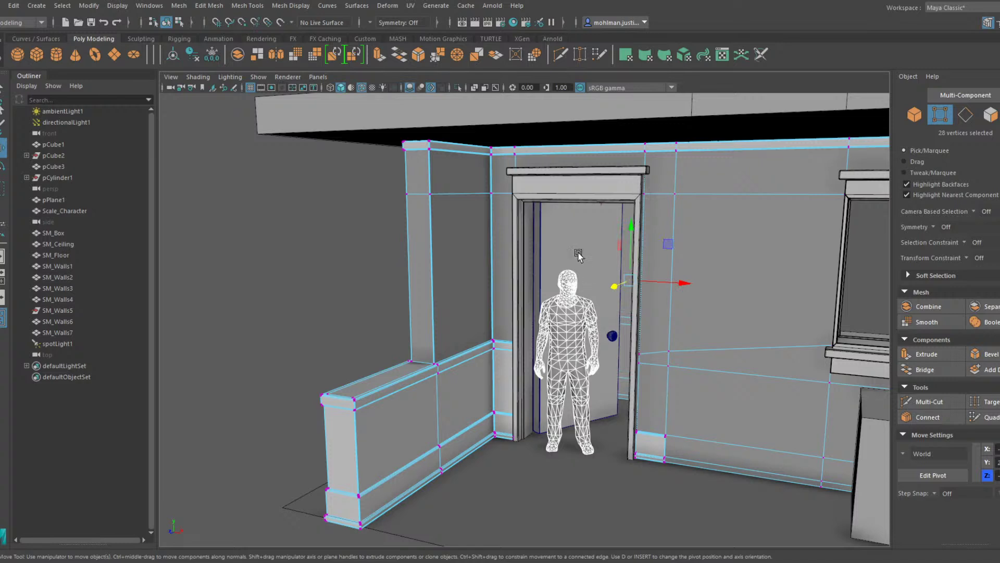
pyautogui.hotkey('ctrl', 'z')
pyautogui.press('F8')
pyautogui.click(603, 250)
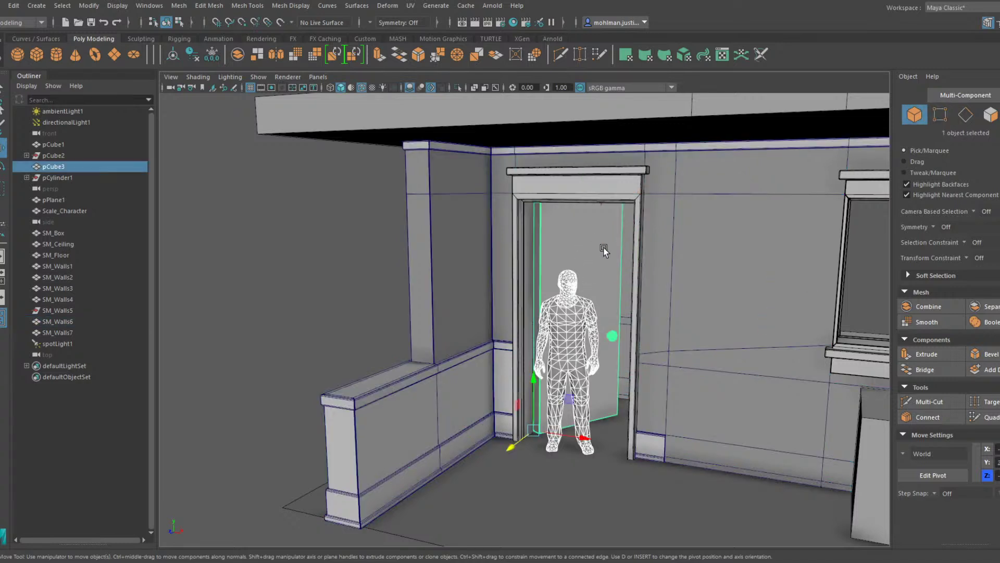
pyautogui.press('e')
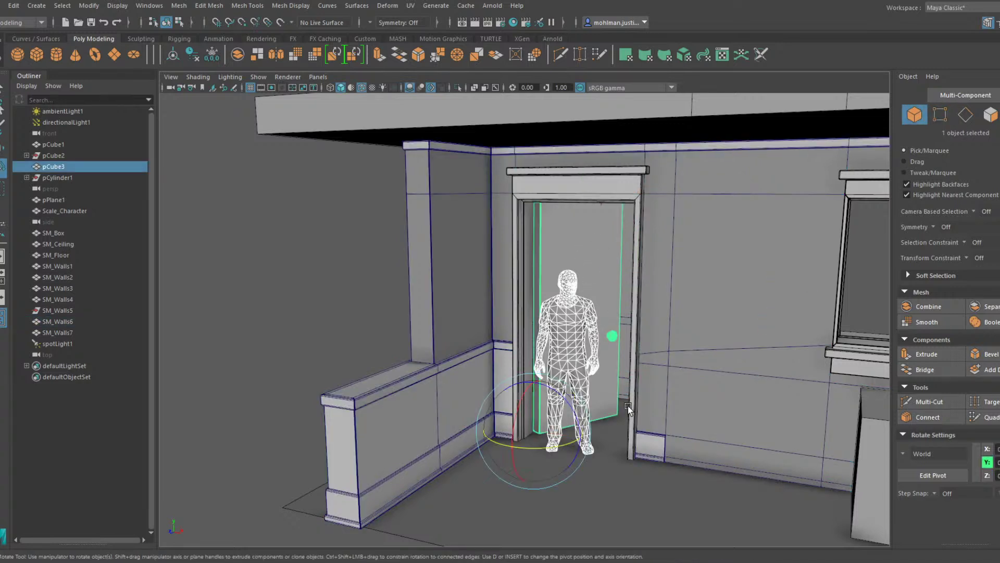
# Undo the door's rotation, pivot change and combine, back to a separate door slab and doorknob
pyautogui.hotkey('ctrl', 'z')
pyautogui.hotkey('ctrl', 'z')
pyautogui.hotkey('ctrl', 'z')
pyautogui.hotkey('ctrl', 'z')
pyautogui.hotkey('ctrl', 'z')
pyautogui.hotkey('ctrl', 'z')
pyautogui.hotkey('ctrl', 'z')
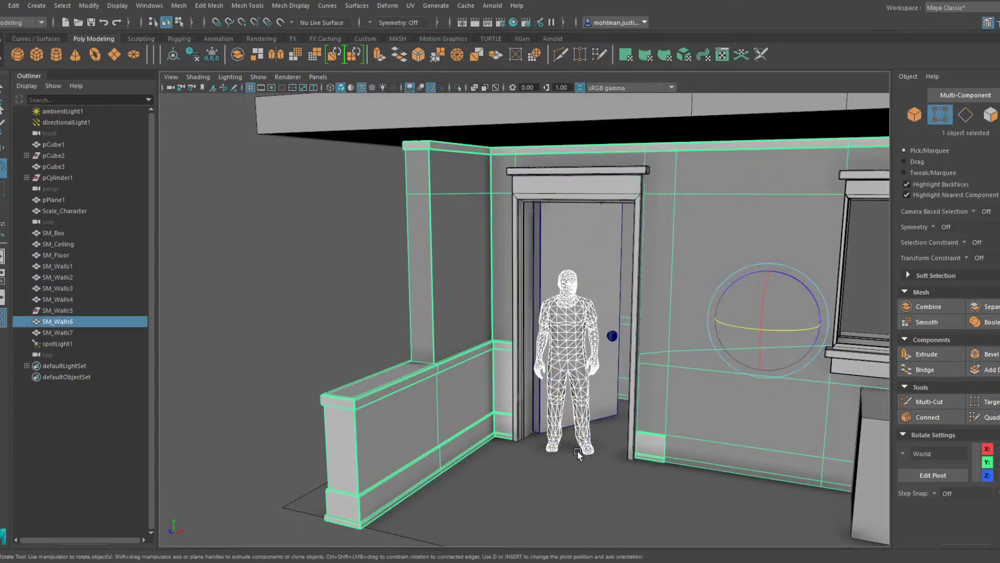
pyautogui.hotkey('ctrl', 'z')
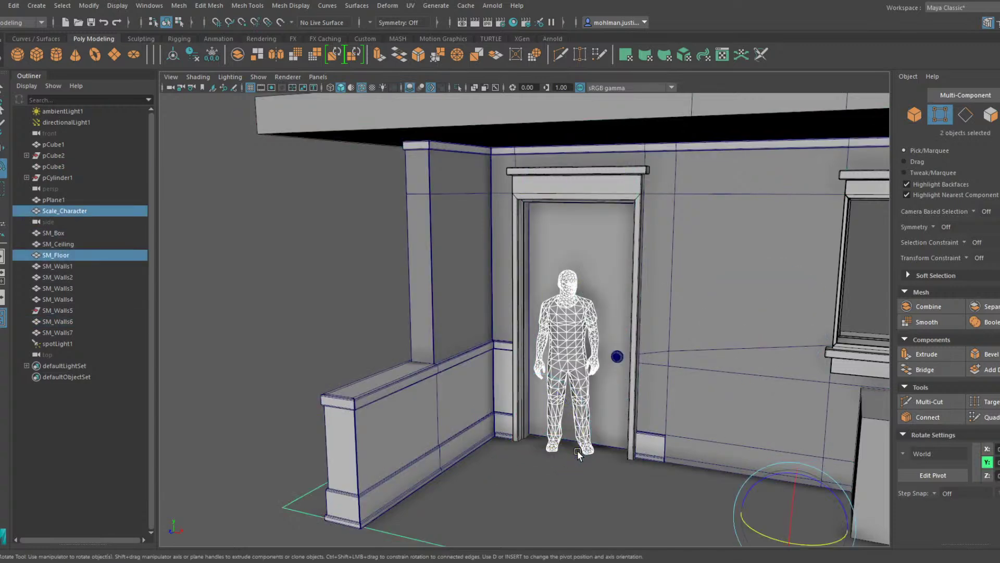
pyautogui.hotkey('ctrl', 'z')
pyautogui.hotkey('ctrl', 'z')
pyautogui.hotkey('ctrl', 'z')
pyautogui.hotkey('ctrl', 'z')
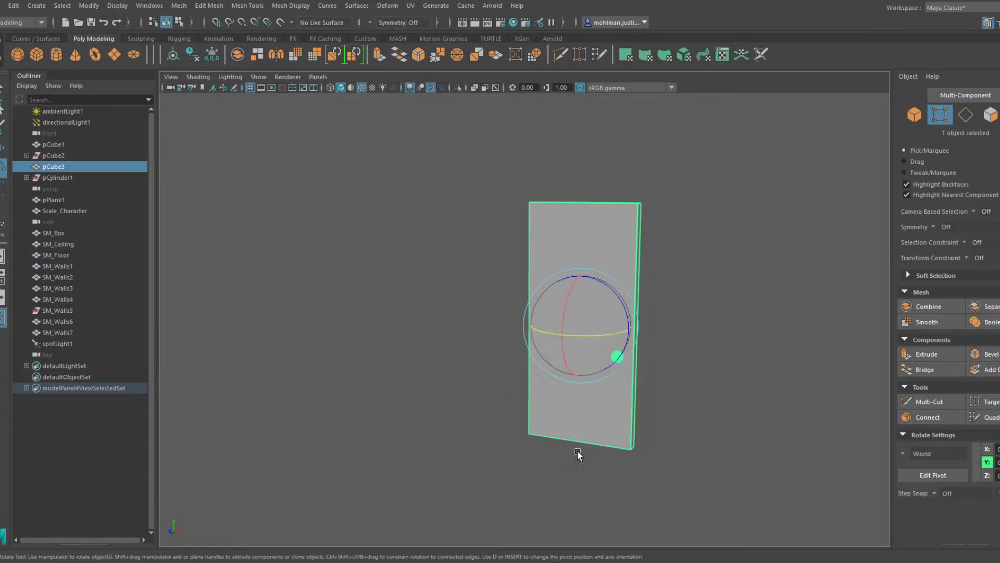
pyautogui.hotkey('ctrl', 'z')
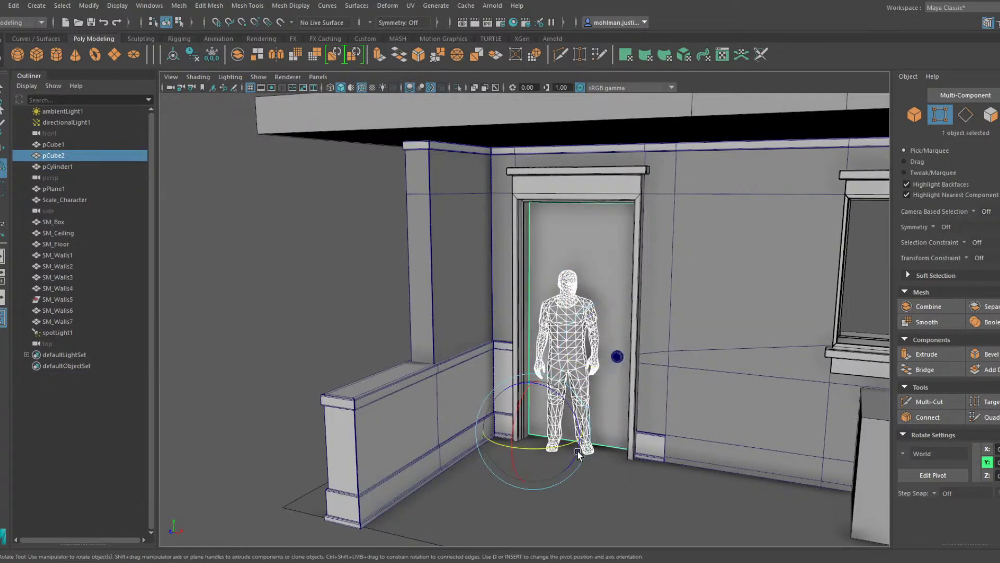
# Duplicate the doorknob and move the copy along Z toward the other side of the door
pyautogui.press('w')
pyautogui.click(617, 356)
pyautogui.press('f')
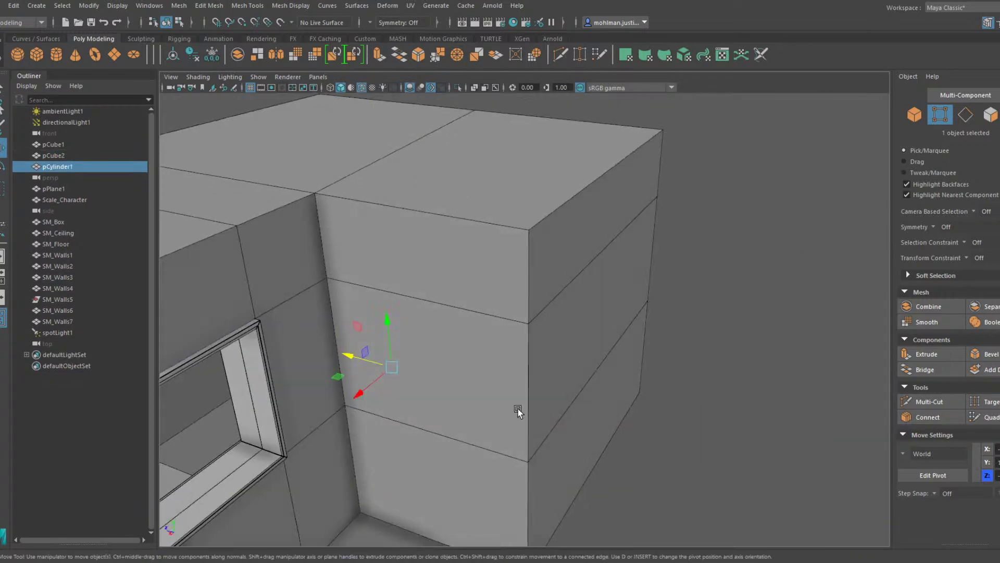
pyautogui.scroll(6, 518, 388)
pyautogui.keyDown('alt'); pyautogui.moveTo(525, 395); pyautogui.dragTo(441, 404); pyautogui.keyUp('alt')
pyautogui.keyDown('alt'); pyautogui.moveTo(441, 404); pyautogui.dragTo(612, 338, button='middle'); pyautogui.keyUp('alt')
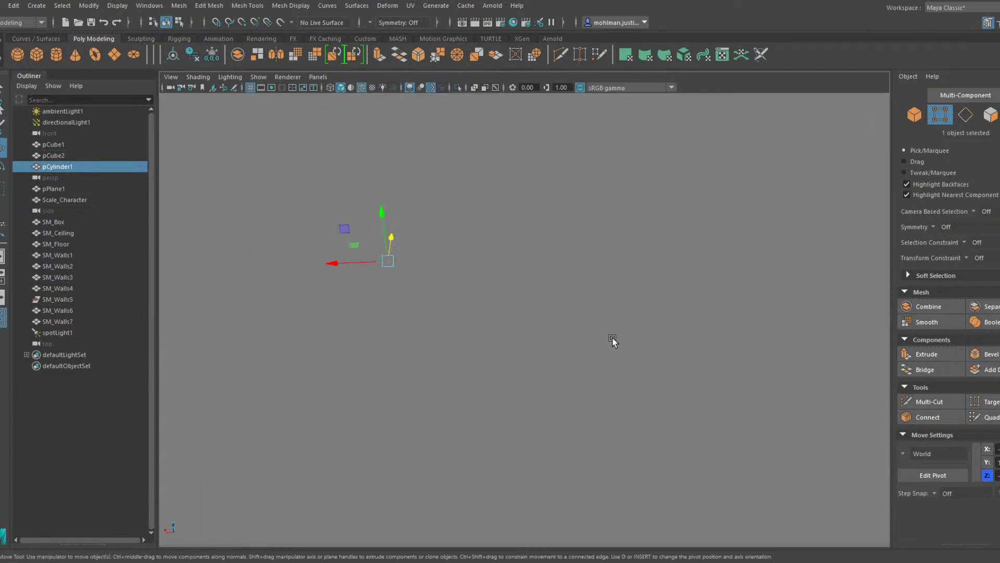
pyautogui.keyDown('alt'); pyautogui.moveTo(612, 341); pyautogui.dragTo(587, 394); pyautogui.keyUp('alt')
pyautogui.press('4')
pyautogui.hotkey('ctrl', 'd')
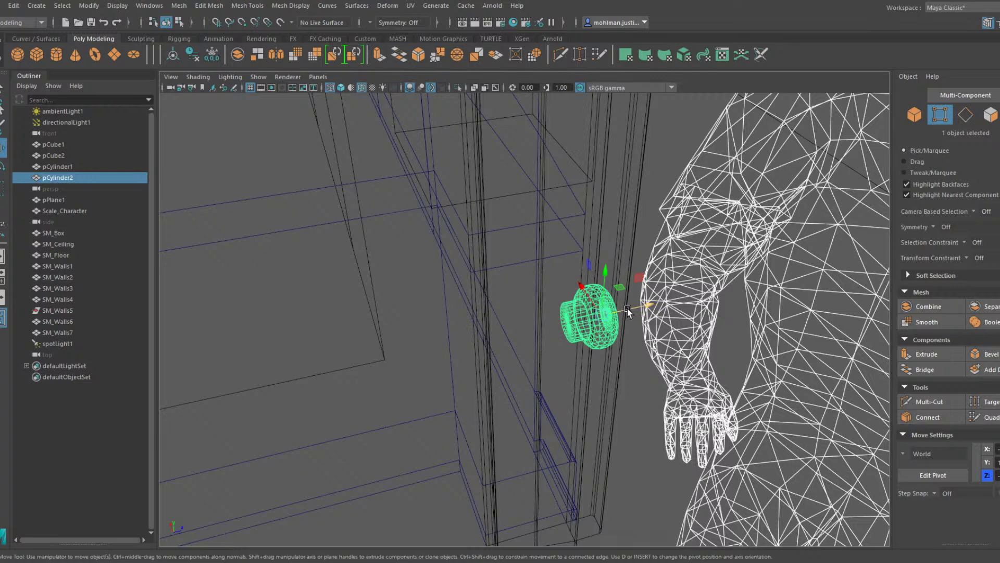
pyautogui.moveTo(627, 309); pyautogui.dragTo(568, 319)
# Mirror the duplicate doorknob through its Scale Z value and seat it against the door's opposite face
pyautogui.click(988, 22)
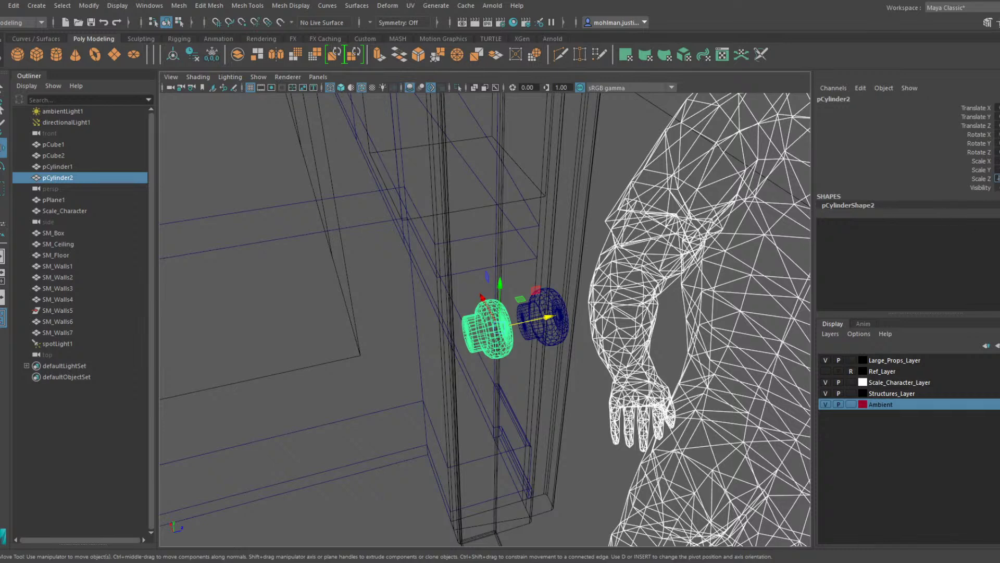
pyautogui.press('Return')
pyautogui.scroll(3, 594, 330)
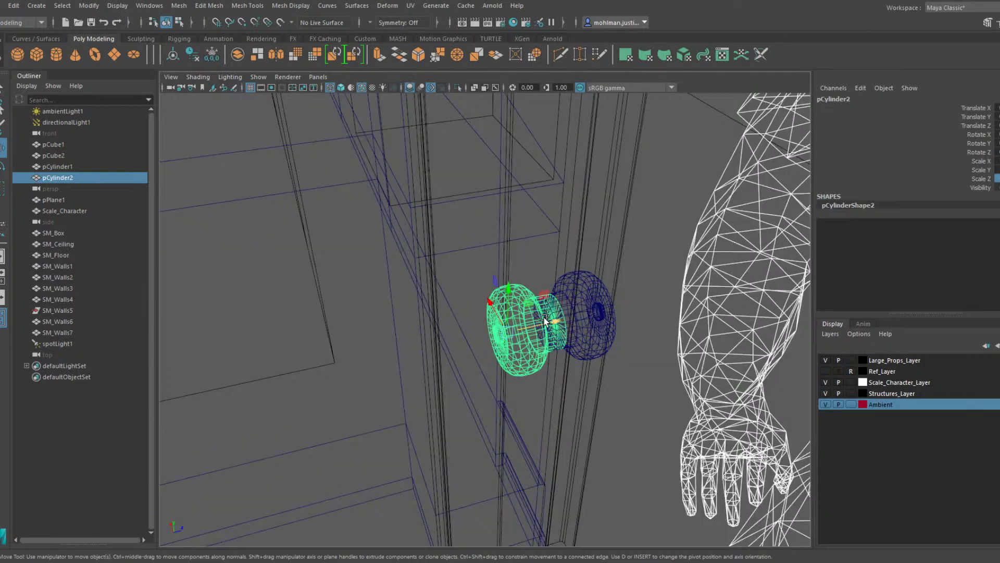
pyautogui.press('5')
pyautogui.scroll(2, 544, 324)
pyautogui.moveTo(545, 329)
pyautogui.keyDown('alt'); pyautogui.mouseDown()
pyautogui.moveTo(628, 319)
pyautogui.moveTo(620, 310)
pyautogui.mouseUp(); pyautogui.keyUp('alt')
pyautogui.moveTo(559, 252); pyautogui.dragTo(619, 311)
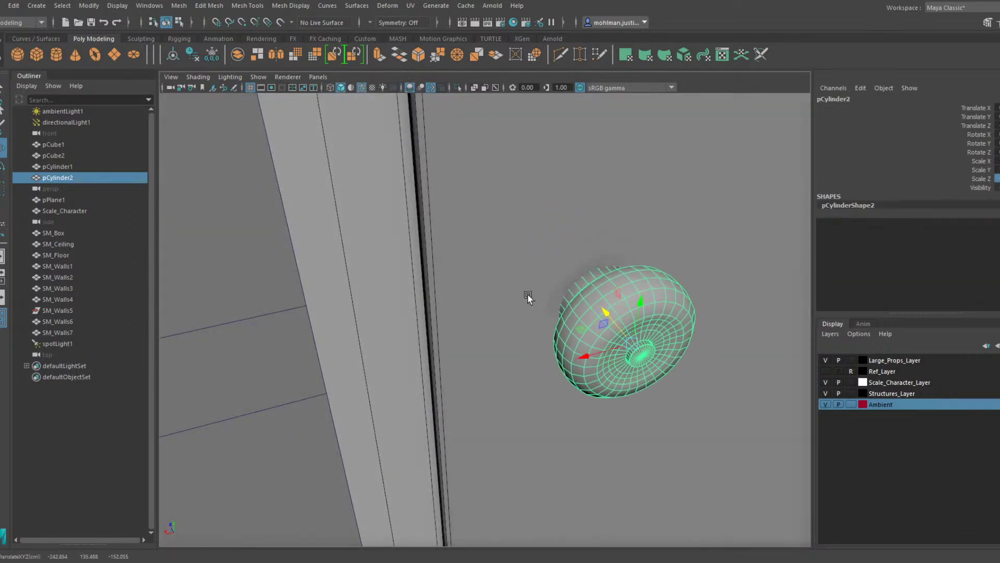
# Combine the door slab and both doorknobs into one mesh and move it along Z toward the room
pyautogui.keyDown('alt'); pyautogui.moveTo(528, 296); pyautogui.dragTo(652, 326); pyautogui.keyUp('alt')
pyautogui.keyDown('shift'); pyautogui.click(559, 328); pyautogui.keyUp('shift')
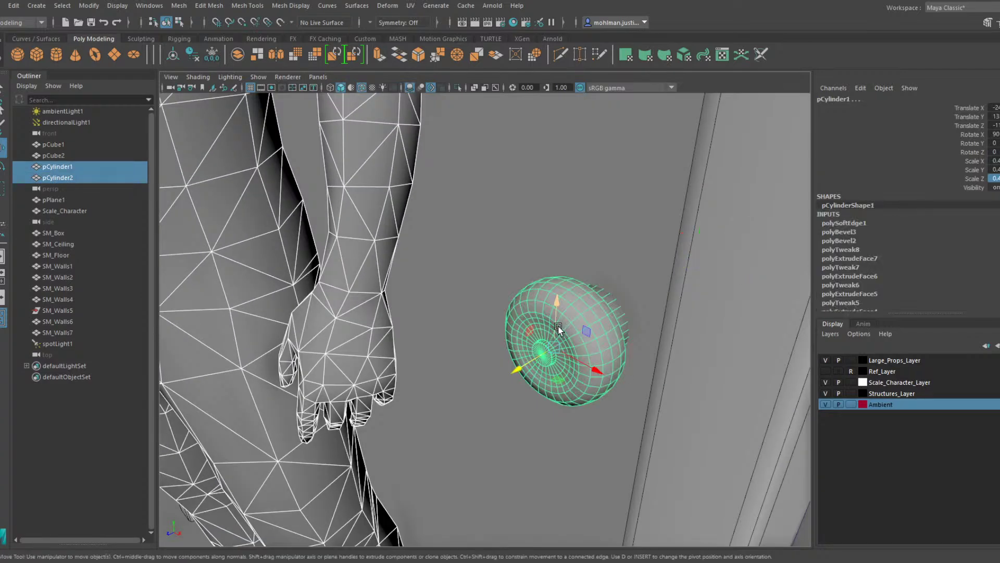
pyautogui.scroll(-5, 557, 319)
pyautogui.keyDown('shift'); pyautogui.click(509, 238); pyautogui.keyUp('shift')
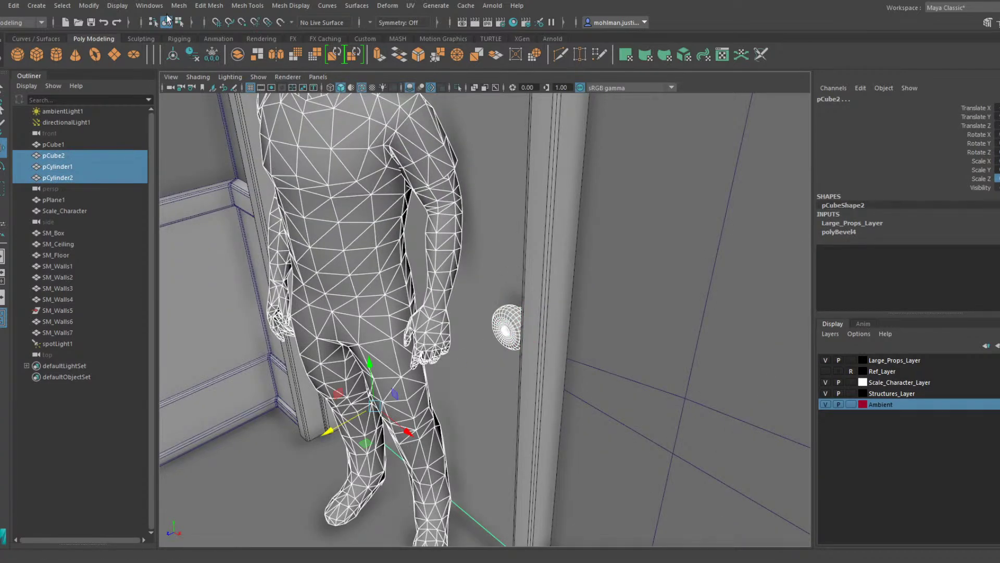
pyautogui.press('f')
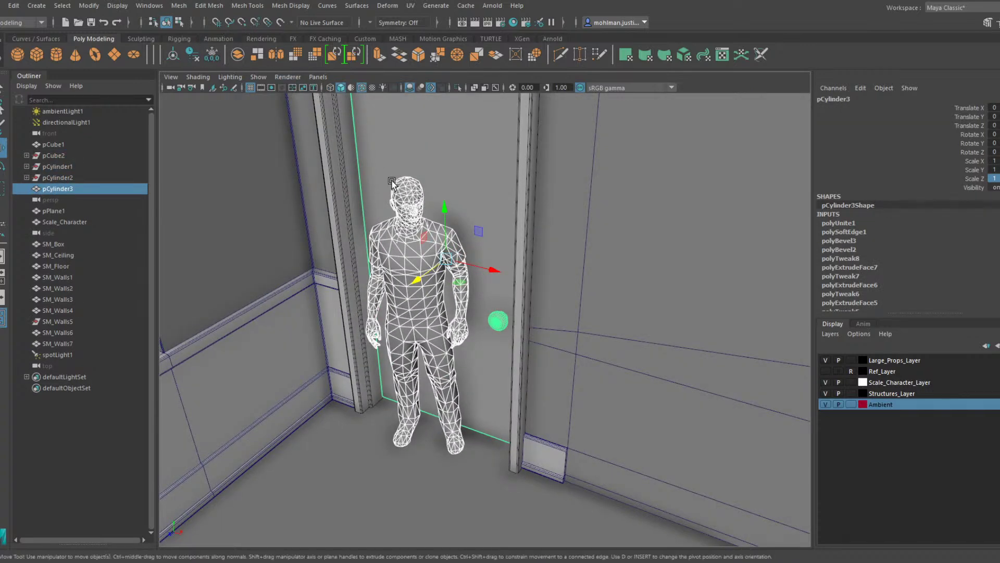
pyautogui.moveTo(425, 275); pyautogui.dragTo(415, 283)
pyautogui.keyDown('alt'); pyautogui.moveTo(329, 289); pyautogui.dragTo(416, 199, button='middle'); pyautogui.keyUp('alt')
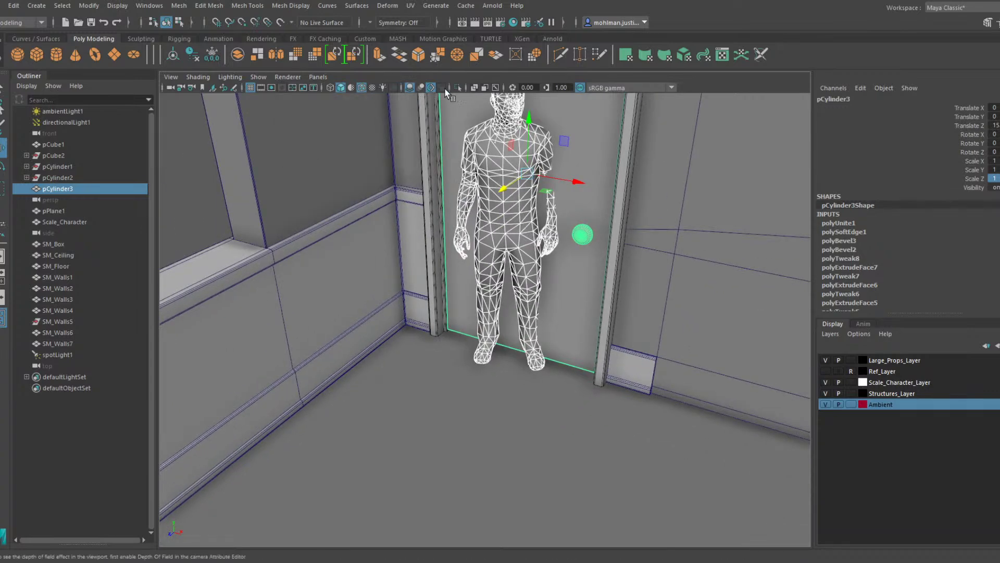
# Isolate the two-knob door, snap its pivot to the bottom hinge-side corner, and bring back the full scene
pyautogui.click(458, 87)
pyautogui.press('d')
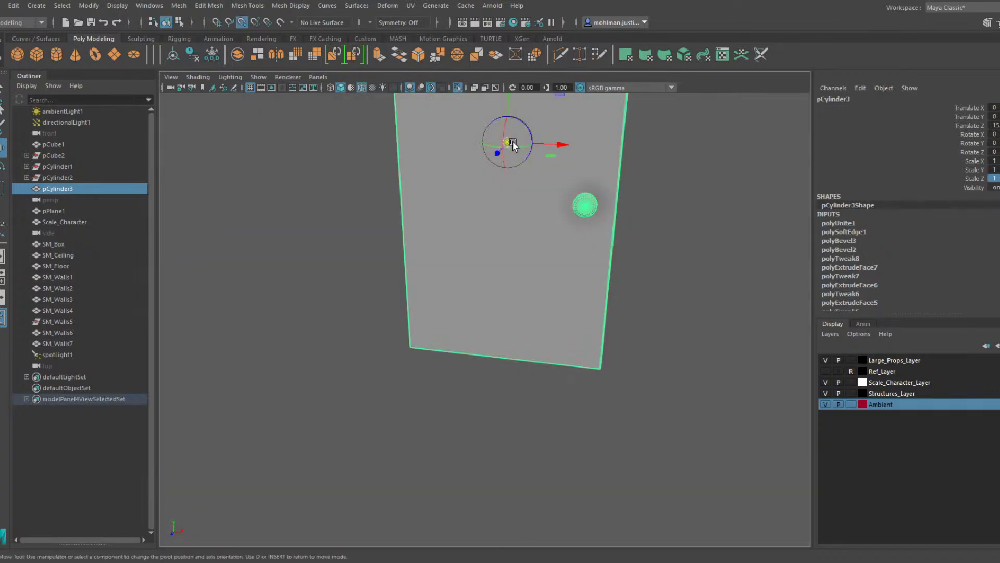
pyautogui.press('v')
pyautogui.moveTo(511, 143); pyautogui.dragTo(396, 354)
pyautogui.click(457, 87)
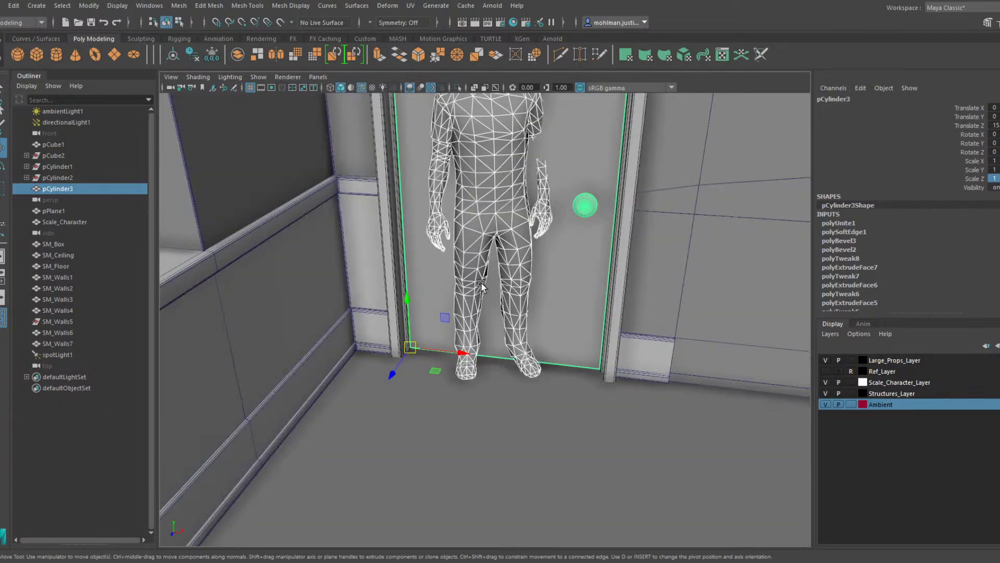
# Move the door farther along Z toward the room to line its hinge edge up with the door frame
pyautogui.keyDown('alt'); pyautogui.moveTo(480, 286); pyautogui.dragTo(417, 261); pyautogui.keyUp('alt')
pyautogui.scroll(5, 401, 293)
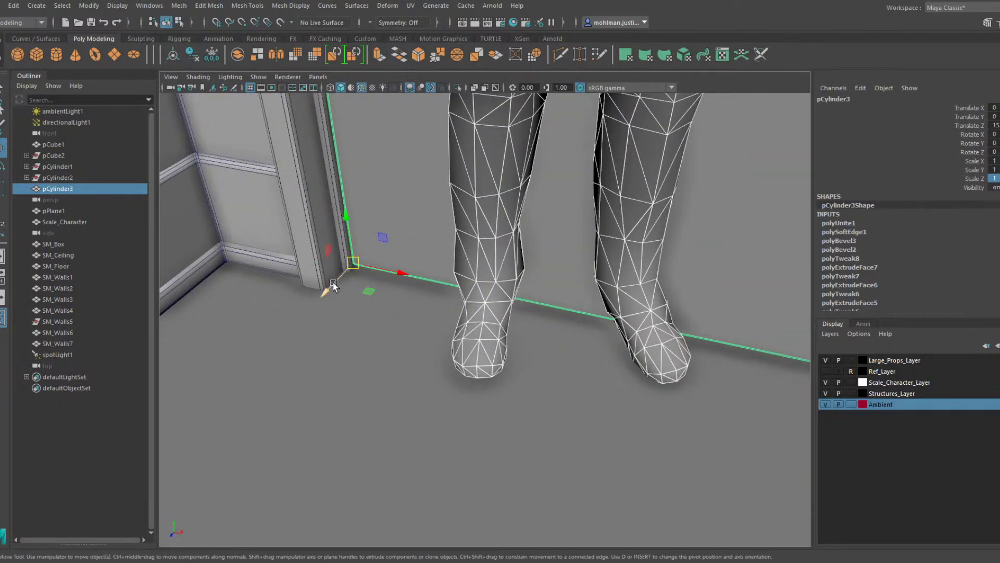
pyautogui.press('v')
pyautogui.moveTo(333, 285); pyautogui.dragTo(355, 276)
pyautogui.scroll(-8, 359, 255)
pyautogui.moveTo(451, 215)
pyautogui.keyDown('alt'); pyautogui.mouseDown()
pyautogui.moveTo(445, 202)
pyautogui.moveTo(433, 213)
pyautogui.mouseUp(); pyautogui.keyUp('alt')
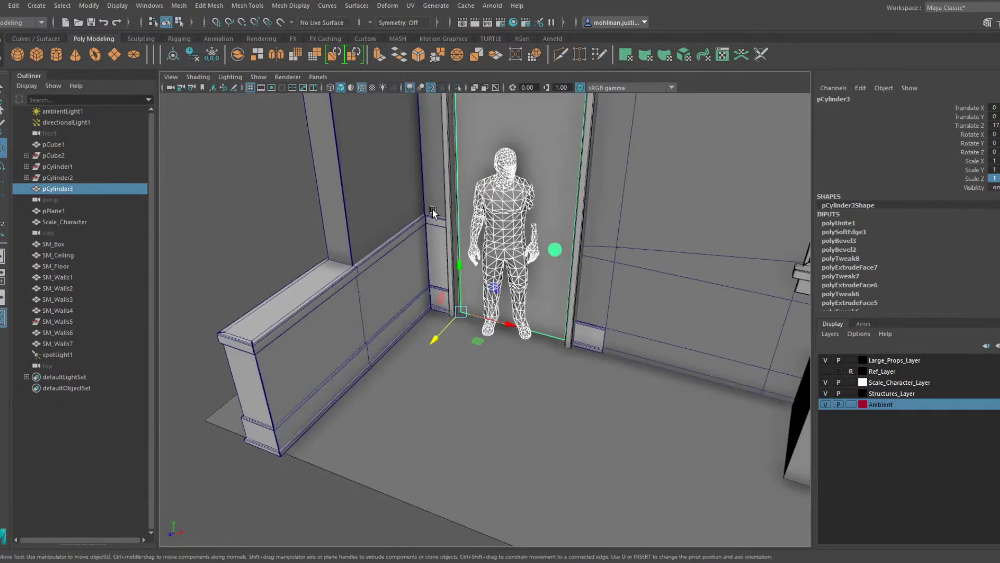
# Swing the door open into the room to about -105 degrees around Y and display the scene lights
pyautogui.press('e')
pyautogui.moveTo(476, 336); pyautogui.dragTo(452, 339)
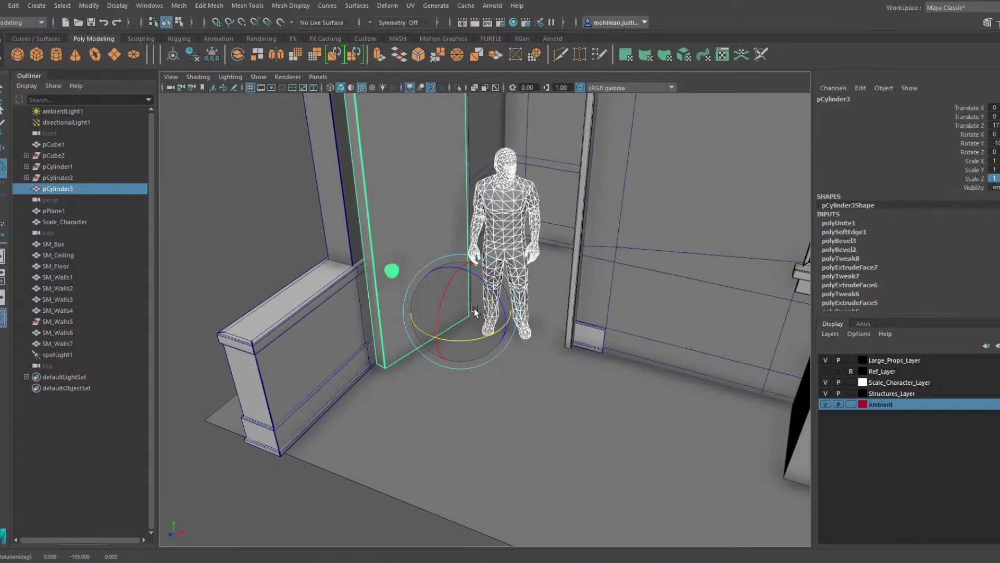
pyautogui.press('7')
pyautogui.keyDown('alt'); pyautogui.moveTo(425, 262); pyautogui.dragTo(432, 244); pyautogui.keyUp('alt')
pyautogui.scroll(-2, 441, 247)
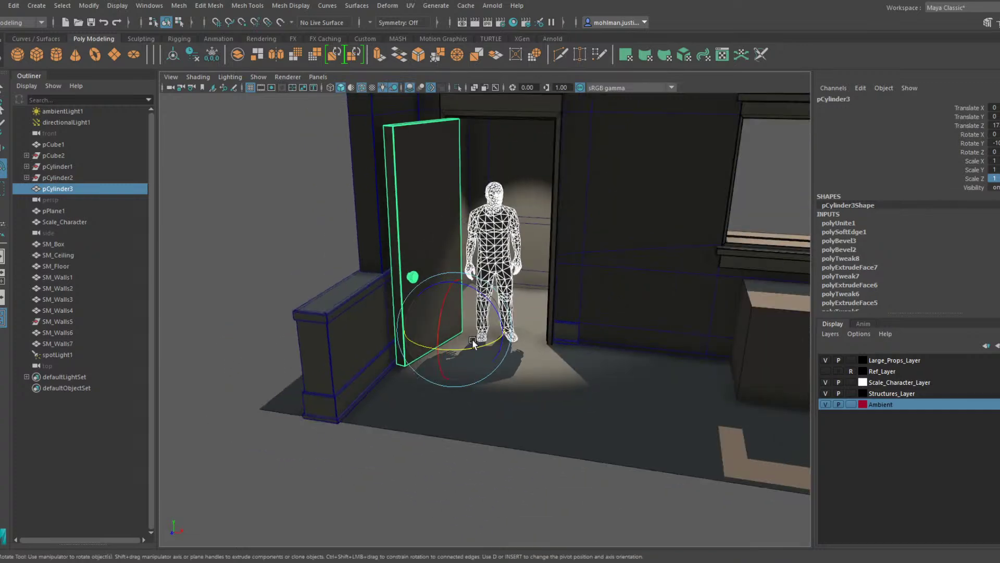
pyautogui.moveTo(472, 348); pyautogui.dragTo(468, 348)
pyautogui.click(356, 249)
pyautogui.keyDown('alt'); pyautogui.moveTo(359, 252); pyautogui.dragTo(423, 236); pyautogui.keyUp('alt')
pyautogui.scroll(-5, 423, 237)
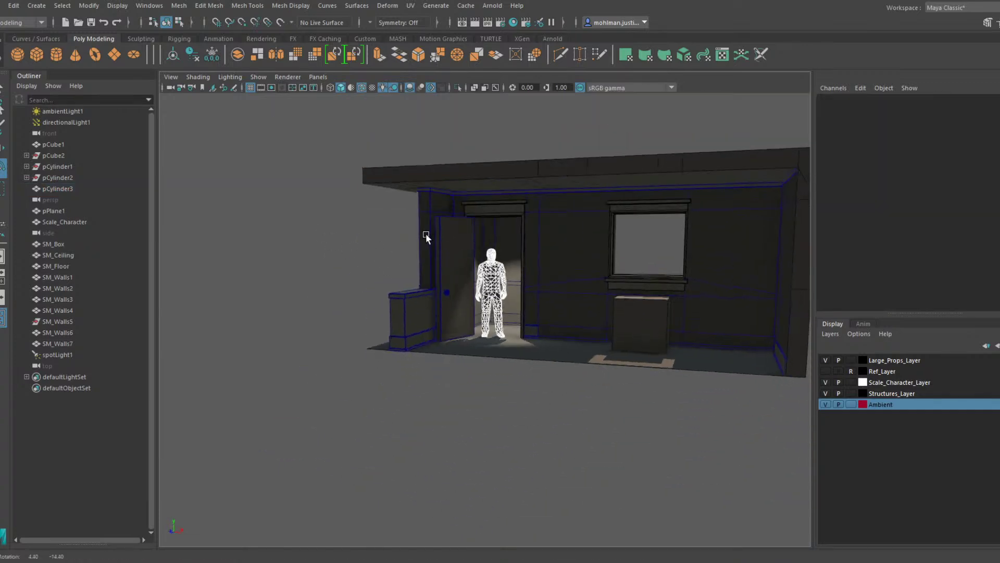
pyautogui.scroll(3, 461, 243)
# Assign the open door and the SM_Walls6 mesh to Structures_Layer, then clear the selection
pyautogui.click(454, 201)
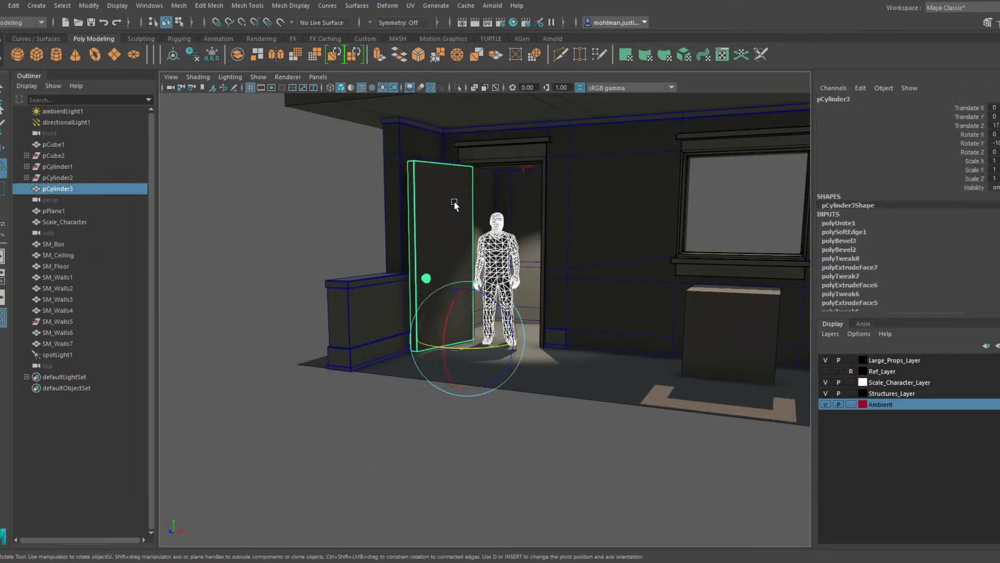
pyautogui.keyDown('shift'); pyautogui.click(632, 207); pyautogui.keyUp('shift')
pyautogui.click(901, 394)
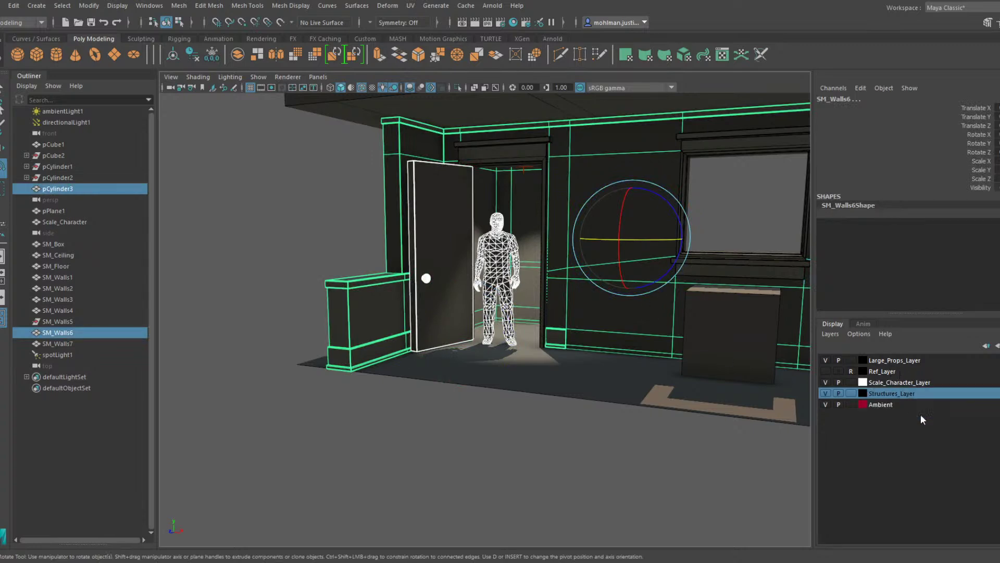
pyautogui.click(324, 238)
pyautogui.keyDown('alt'); pyautogui.moveTo(510, 255); pyautogui.dragTo(454, 281, button='middle'); pyautogui.keyUp('alt')
pyautogui.keyDown('alt'); pyautogui.moveTo(455, 281); pyautogui.dragTo(536, 285); pyautogui.keyUp('alt')
pyautogui.keyDown('alt'); pyautogui.moveTo(536, 285); pyautogui.dragTo(451, 284, button='middle'); pyautogui.keyUp('alt')
pyautogui.scroll(5, 451, 287)
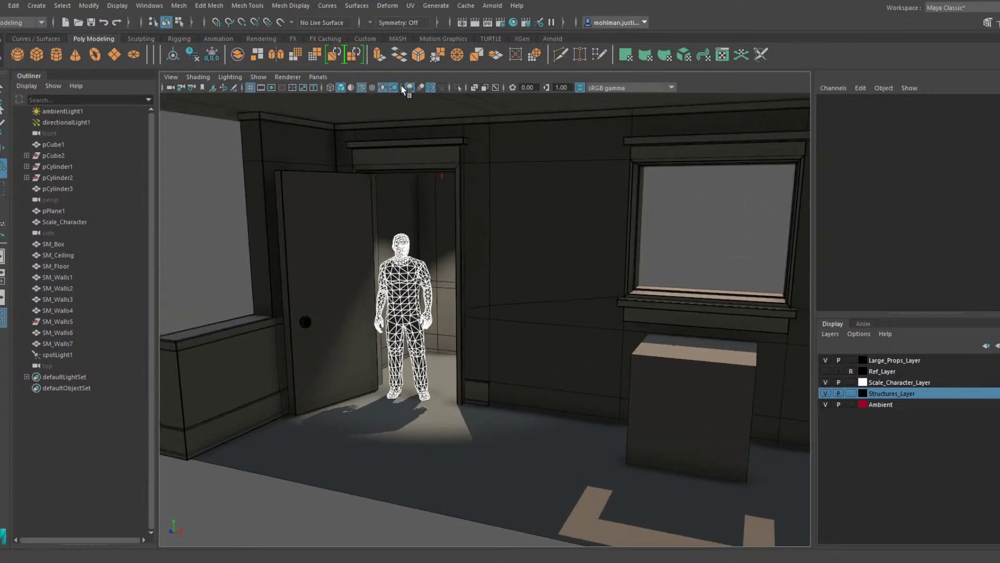
# Turn off the wireframe overlay on shaded objects and move the scale character farther back into the doorway along Z
pyautogui.click(362, 87)
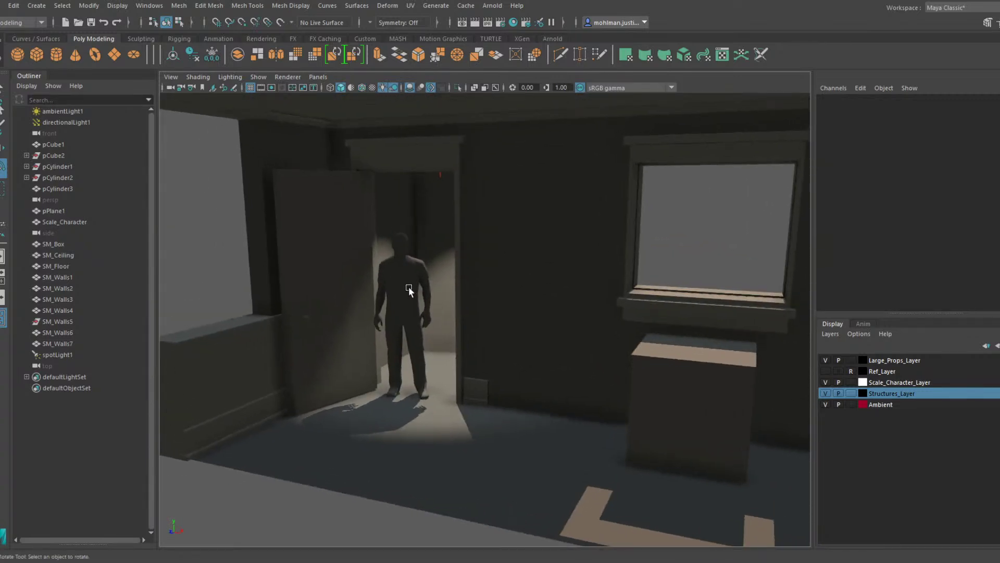
pyautogui.click(409, 290)
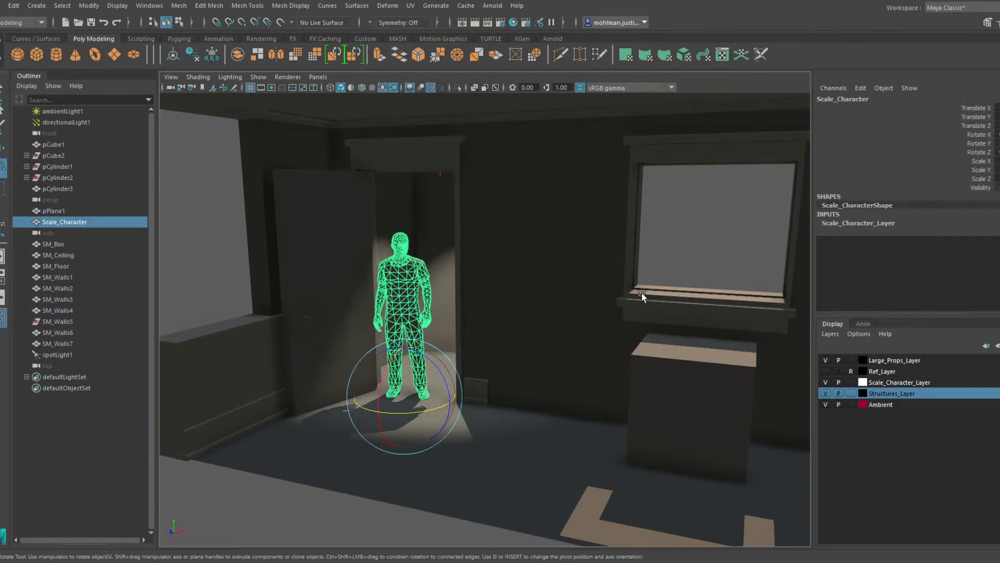
pyautogui.click(658, 260)
pyautogui.keyDown('alt'); pyautogui.moveTo(479, 317); pyautogui.dragTo(452, 317); pyautogui.keyUp('alt')
pyautogui.click(451, 317)
pyautogui.press('w')
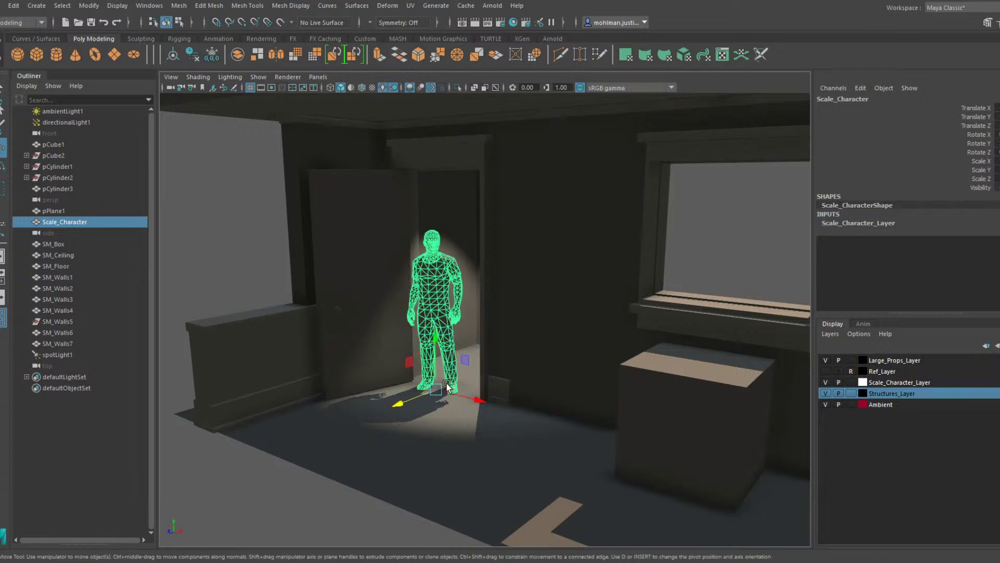
pyautogui.moveTo(402, 402); pyautogui.dragTo(437, 388)
pyautogui.click(708, 263)
pyautogui.scroll(-3, 523, 316)
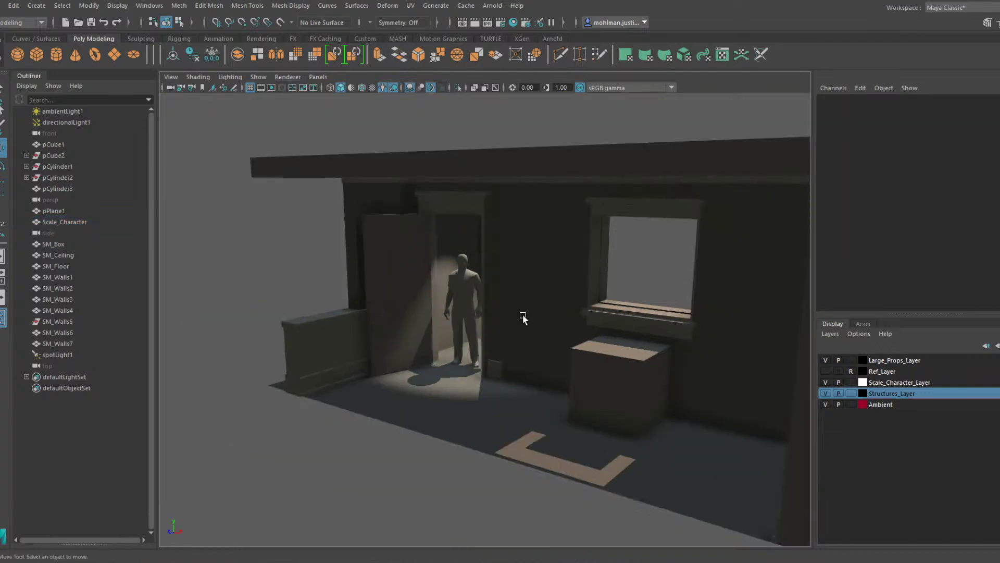
# Lighten the lambert6 material color of the open door to a light beige brown, then clear the selection
pyautogui.keyDown('alt'); pyautogui.moveTo(522, 316); pyautogui.dragTo(336, 277); pyautogui.keyUp('alt')
pyautogui.scroll(4, 557, 333)
pyautogui.click(337, 277)
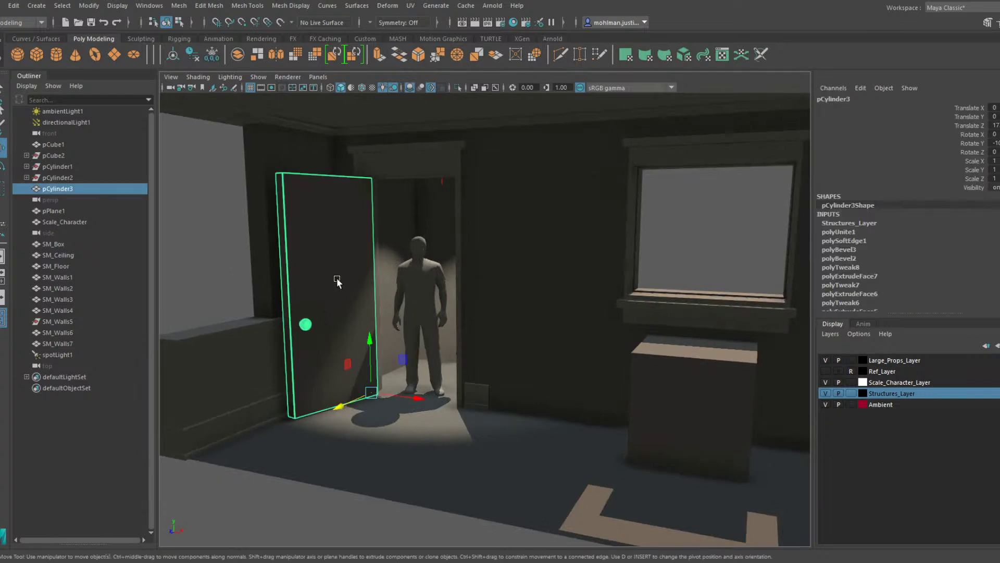
pyautogui.keyDown('alt'); pyautogui.moveTo(337, 297); pyautogui.dragTo(412, 305, button='middle'); pyautogui.keyUp('alt')
pyautogui.scroll(3, 411, 305)
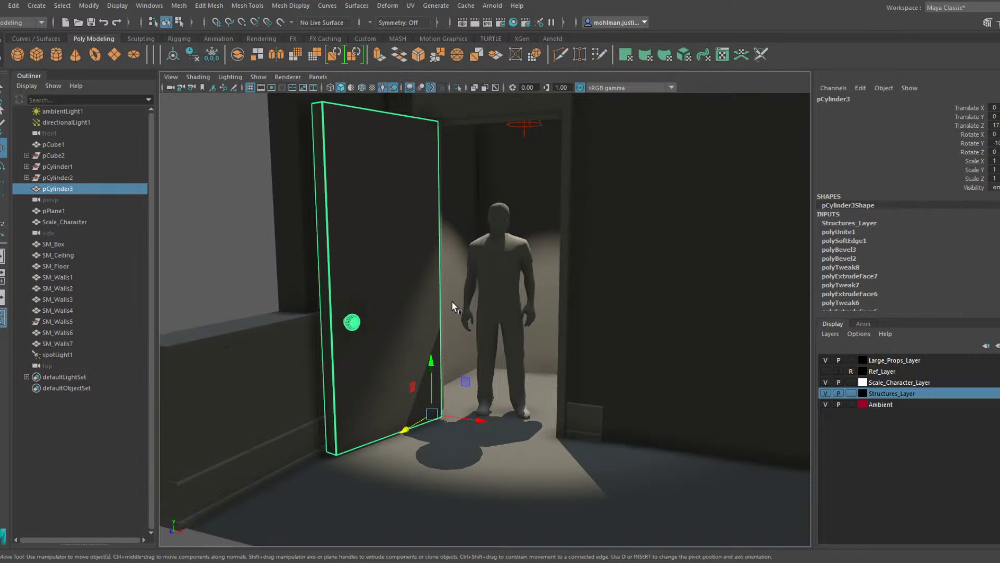
pyautogui.hotkey('ctrl', 'a')
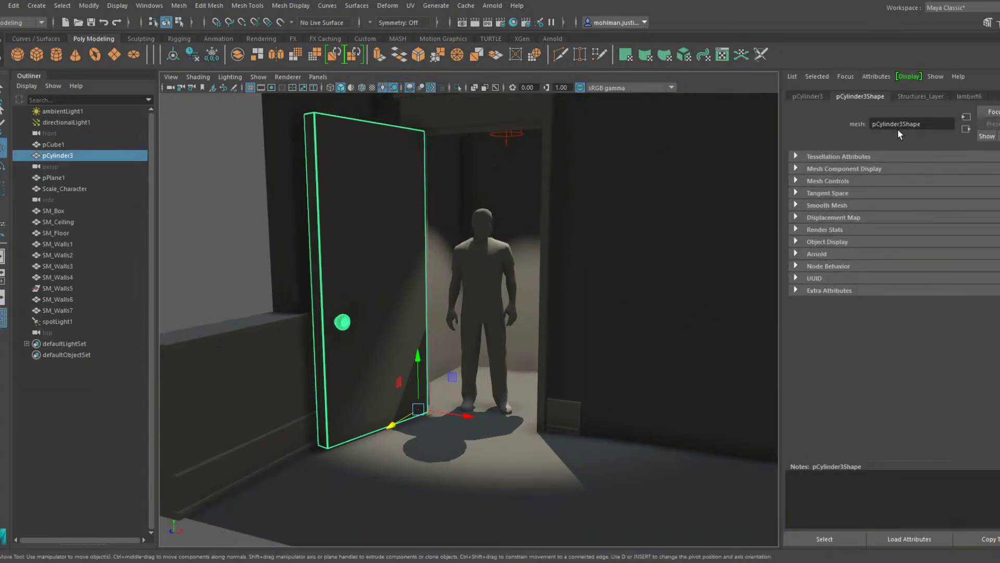
pyautogui.click(969, 96)
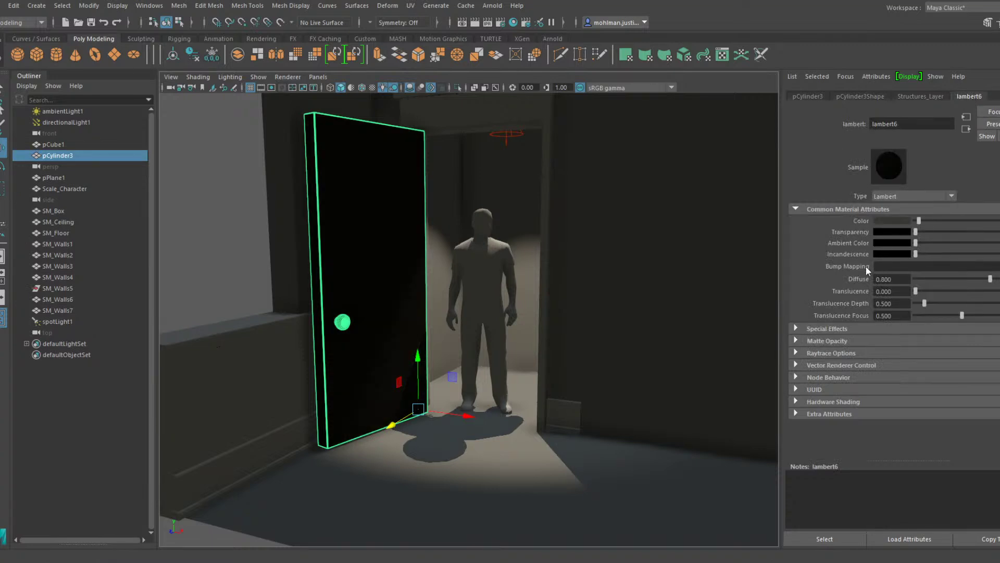
pyautogui.moveTo(867, 267)
pyautogui.mouseDown()
pyautogui.moveTo(866, 276)
pyautogui.moveTo(859, 263)
pyautogui.mouseUp()
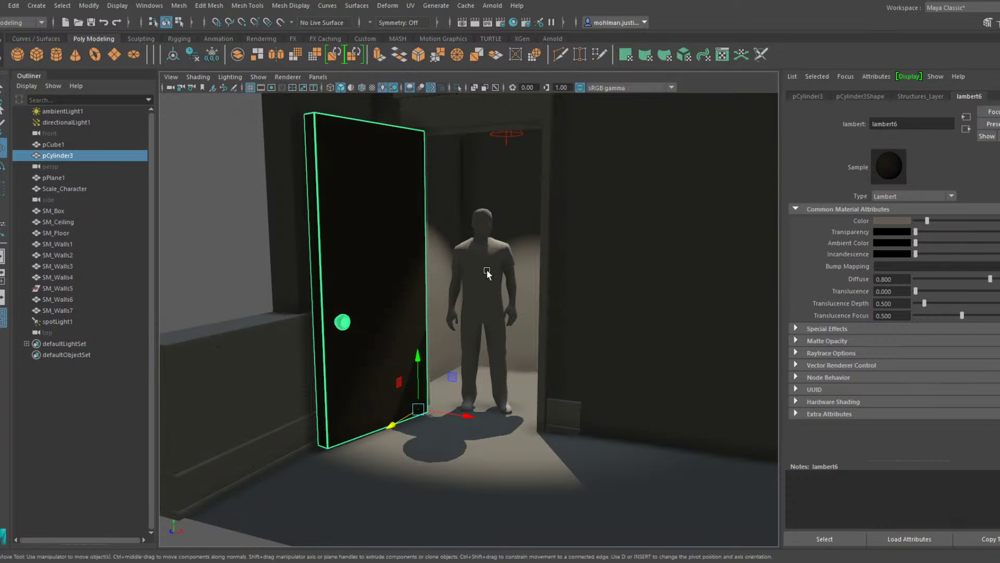
pyautogui.moveTo(936, 221); pyautogui.dragTo(934, 221)
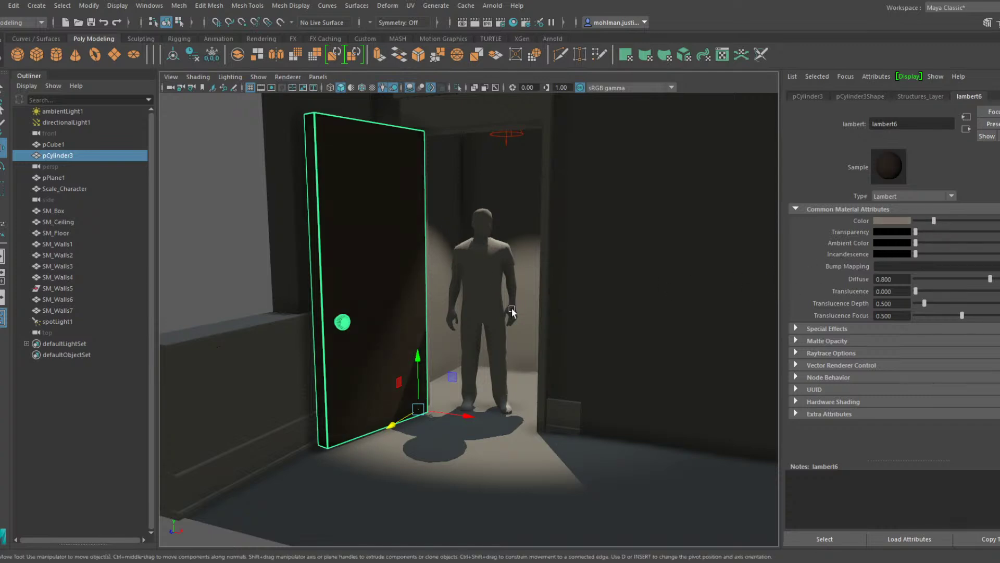
pyautogui.keyDown('alt'); pyautogui.moveTo(224, 246); pyautogui.dragTo(410, 258); pyautogui.keyUp('alt')
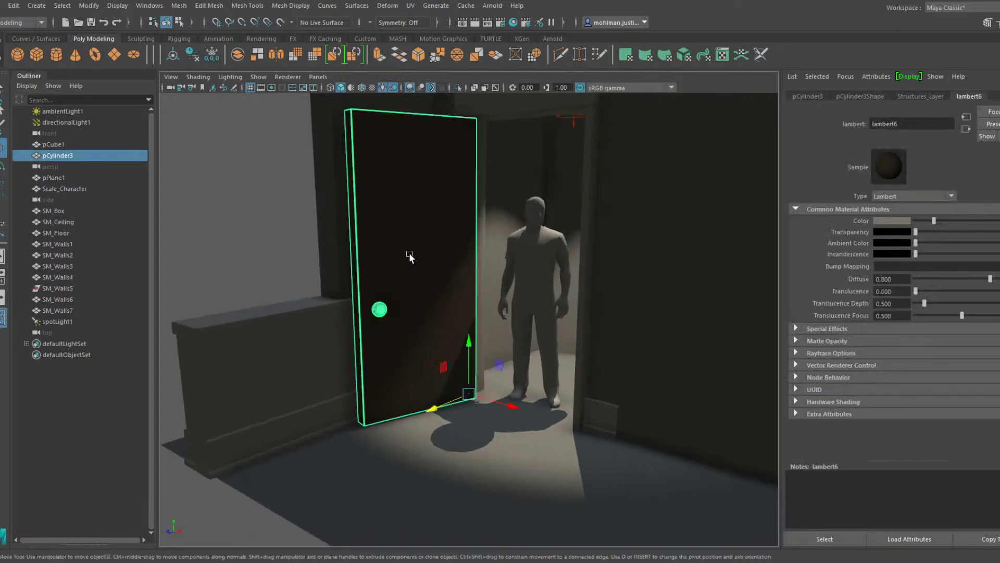
pyautogui.moveTo(939, 220); pyautogui.dragTo(964, 224)
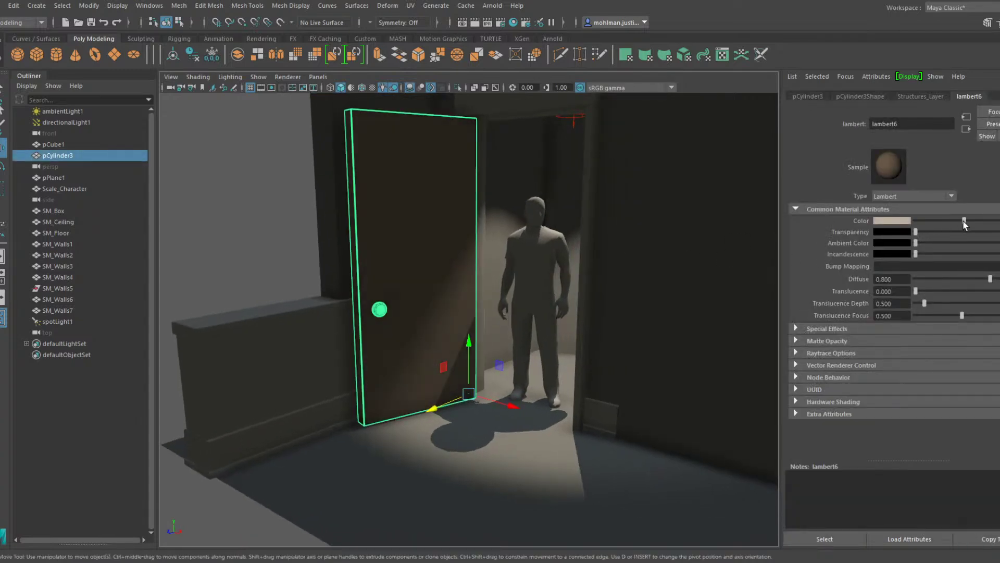
pyautogui.click(295, 233)
# Assign a new Blinn material to the faces of both door knobs and tint its color a pale grayish yellow
pyautogui.scroll(-4, 295, 233)
pyautogui.keyDown('alt'); pyautogui.moveTo(295, 232); pyautogui.dragTo(383, 239); pyautogui.keyUp('alt')
pyautogui.scroll(10, 383, 241)
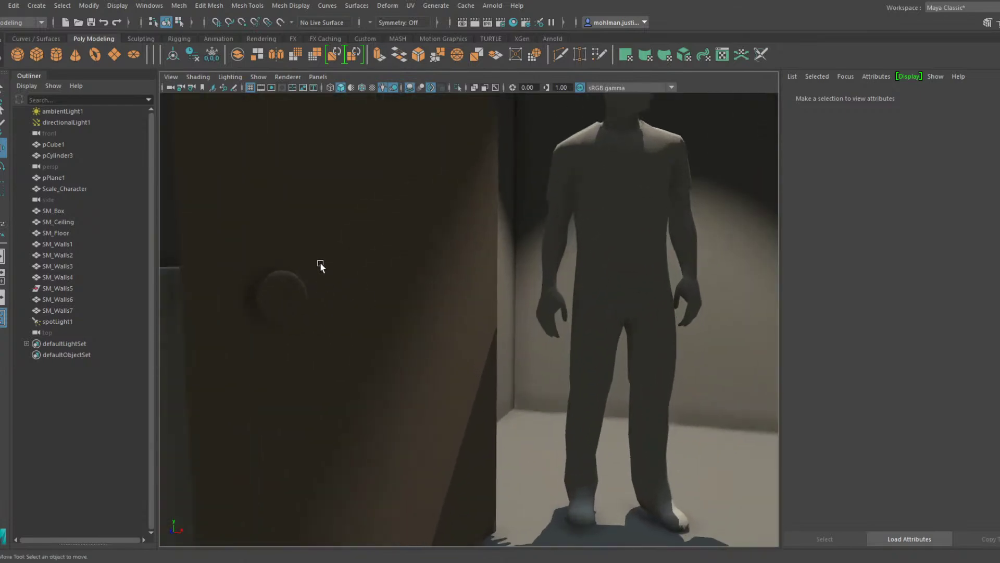
pyautogui.click(277, 256)
pyautogui.moveTo(277, 256); pyautogui.dragTo(279, 292, button='right')
pyautogui.click(279, 293)
pyautogui.keyDown('alt'); pyautogui.moveTo(267, 289); pyautogui.dragTo(357, 300); pyautogui.keyUp('alt')
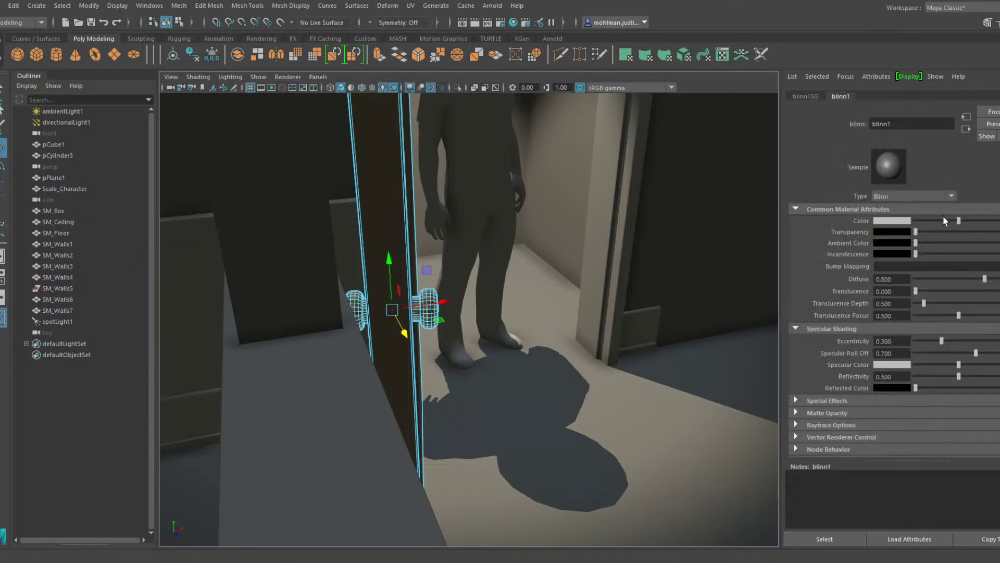
pyautogui.moveTo(964, 221); pyautogui.dragTo(967, 221)
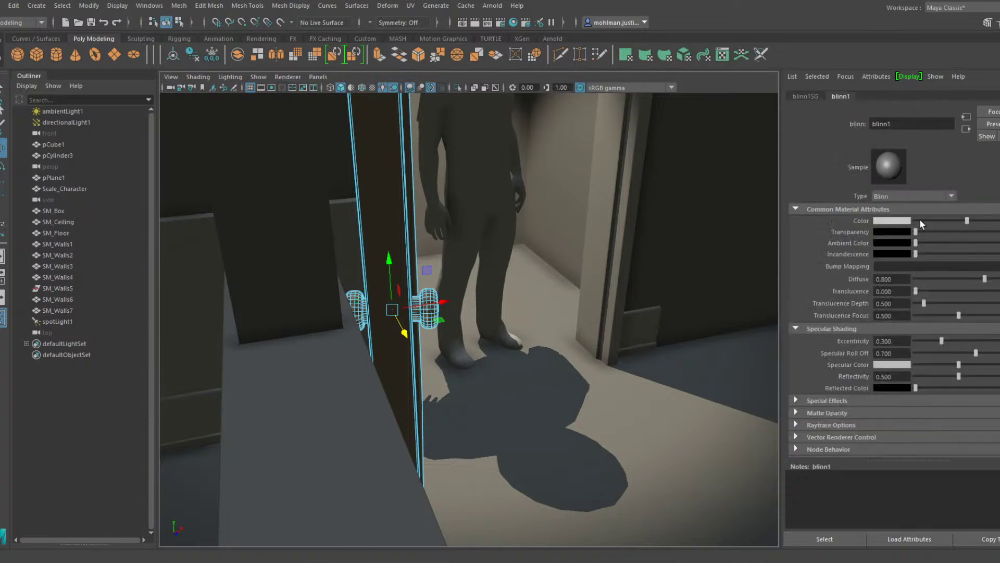
pyautogui.click(869, 264)
pyautogui.moveTo(914, 278); pyautogui.dragTo(905, 272)
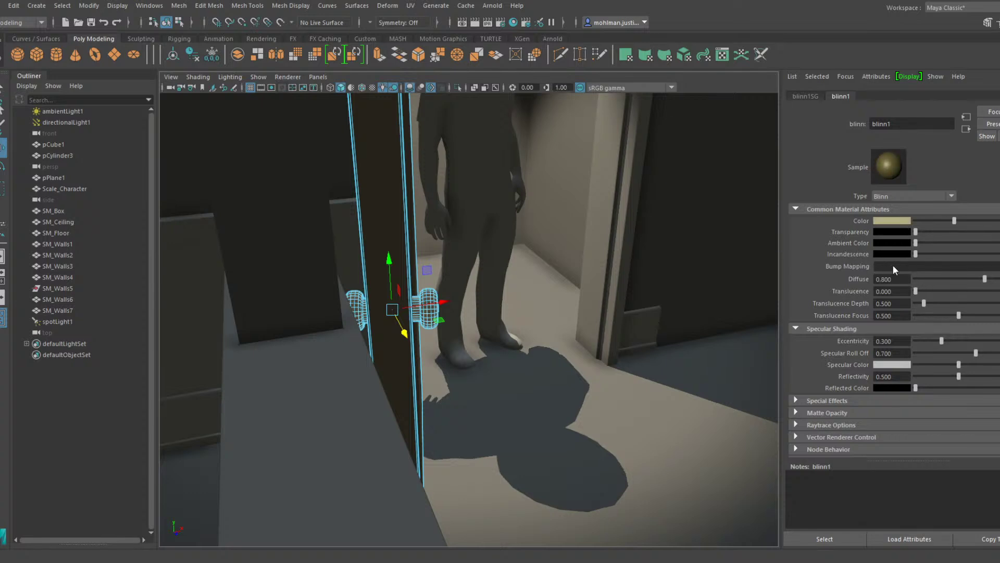
pyautogui.moveTo(910, 274)
pyautogui.mouseDown()
pyautogui.moveTo(902, 277)
pyautogui.moveTo(911, 274)
pyautogui.mouseUp()
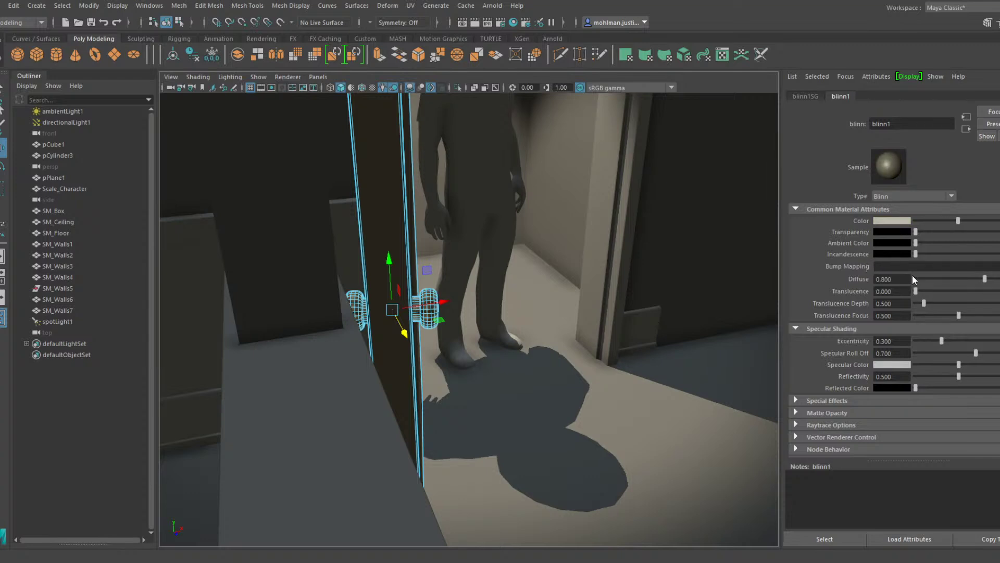
pyautogui.scroll(-5, 592, 194)
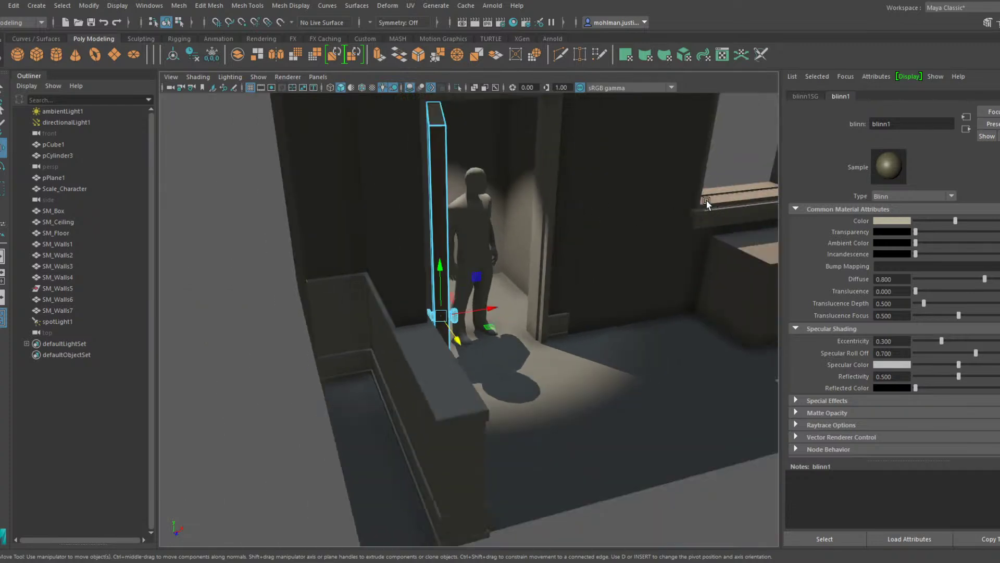
pyautogui.keyDown('alt'); pyautogui.moveTo(706, 201); pyautogui.dragTo(617, 208); pyautogui.keyUp('alt')
pyautogui.click(345, 198)
# Put the open door on a new display layer, layer1, and hide that layer
pyautogui.scroll(-5, 396, 195)
pyautogui.moveTo(490, 195)
pyautogui.keyDown('alt'); pyautogui.mouseDown()
pyautogui.moveTo(421, 193)
pyautogui.moveTo(475, 204)
pyautogui.mouseUp(); pyautogui.keyUp('alt')
pyautogui.scroll(5, 537, 219)
pyautogui.keyDown('alt'); pyautogui.moveTo(544, 223); pyautogui.dragTo(418, 206, button='middle'); pyautogui.keyUp('alt')
pyautogui.click(417, 207)
pyautogui.scroll(-5, 418, 206)
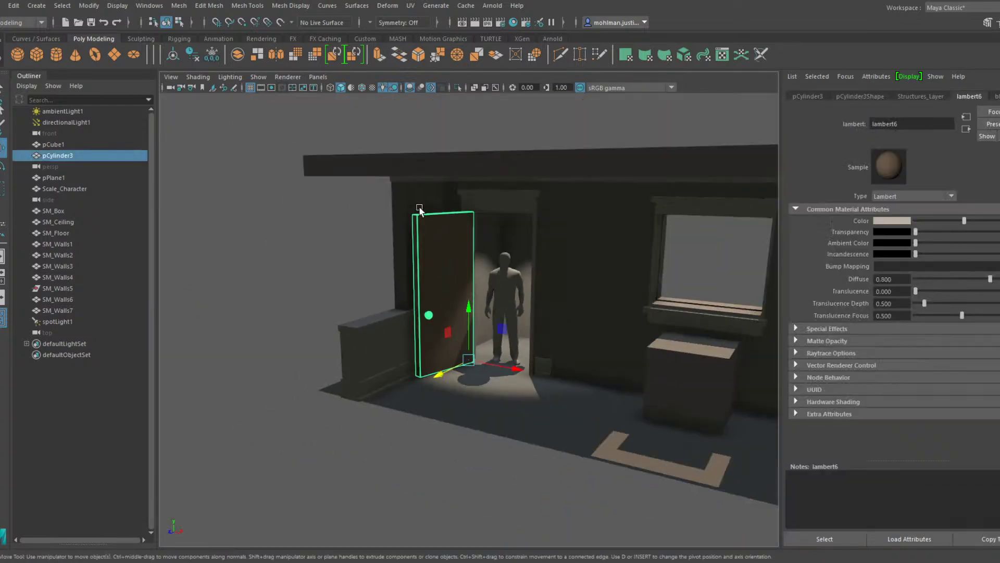
pyautogui.keyDown('alt'); pyautogui.moveTo(444, 206); pyautogui.dragTo(466, 211); pyautogui.keyUp('alt')
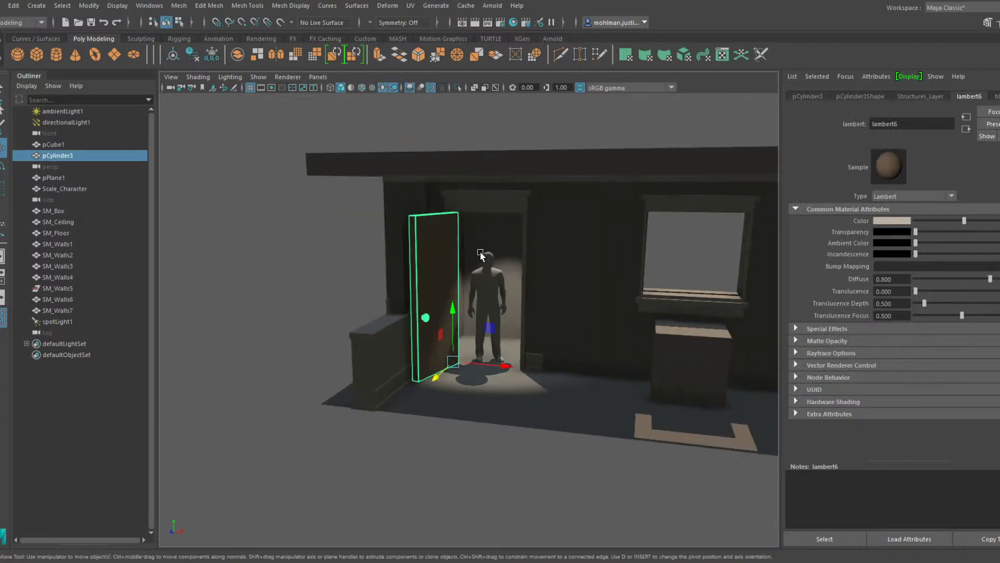
pyautogui.click(998, 22)
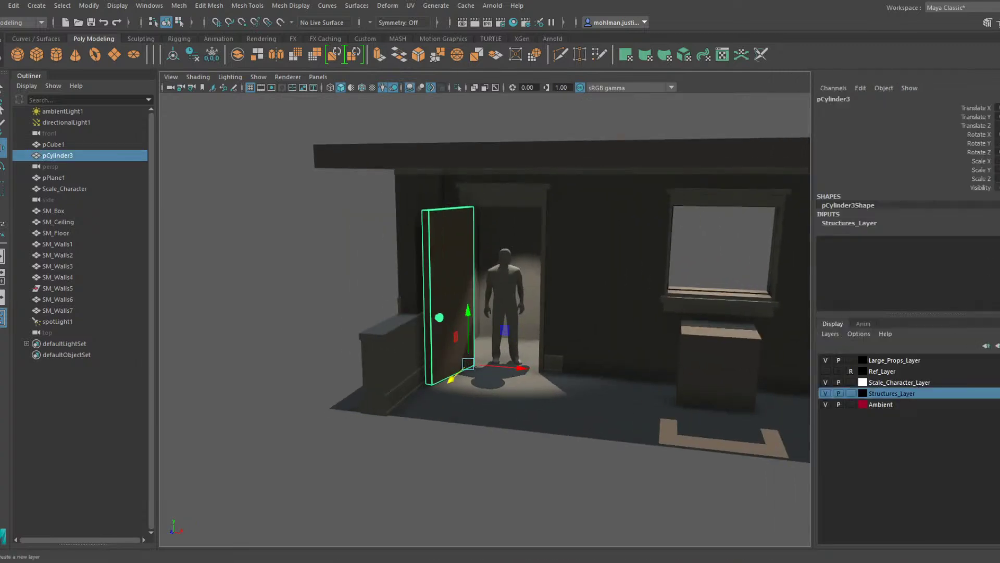
pyautogui.click(987, 346)
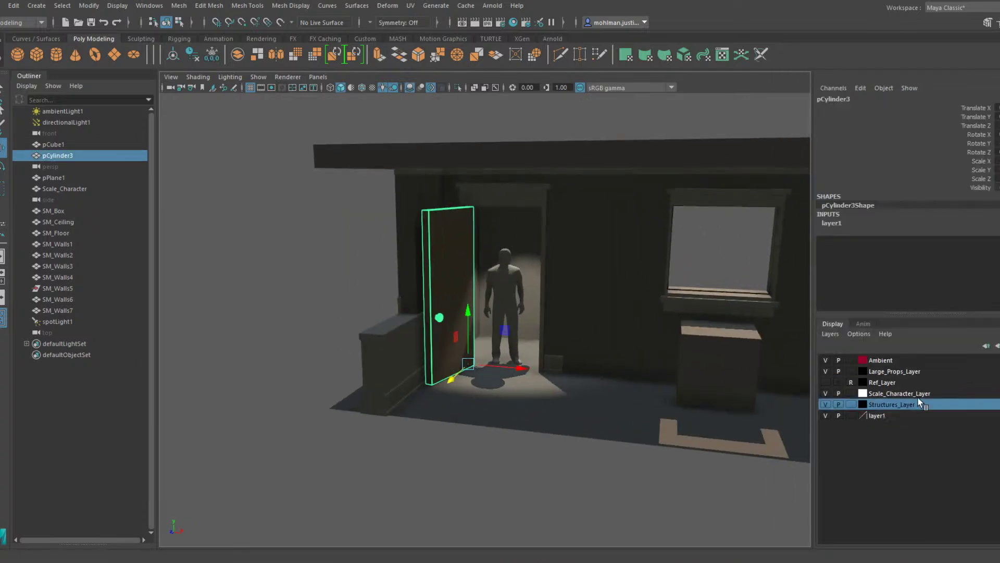
pyautogui.click(825, 415)
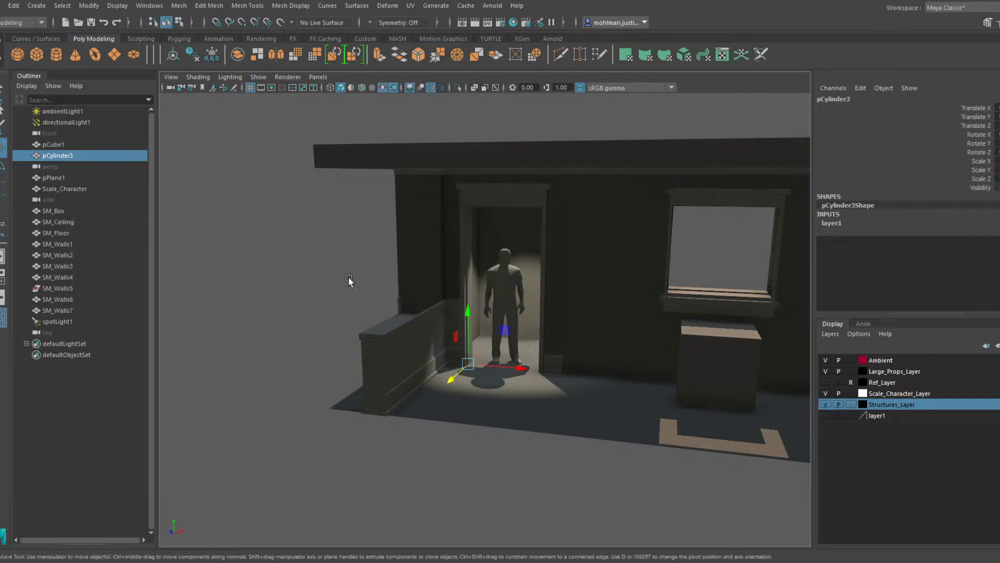
pyautogui.click(308, 271)
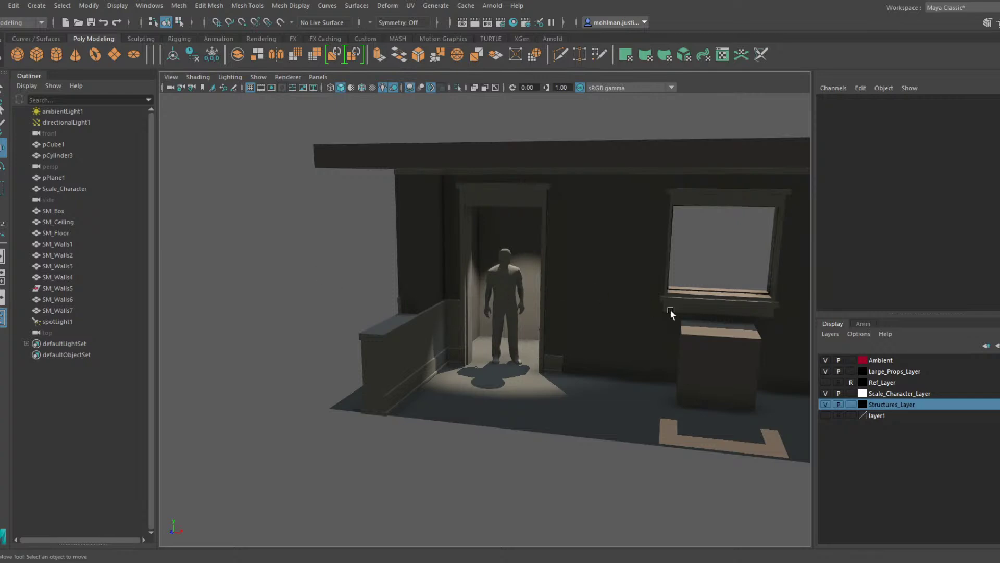
# Duplicate the box below the window and move the copy over in front of the doorway
pyautogui.keyDown('alt'); pyautogui.moveTo(670, 308); pyautogui.dragTo(645, 311); pyautogui.keyUp('alt')
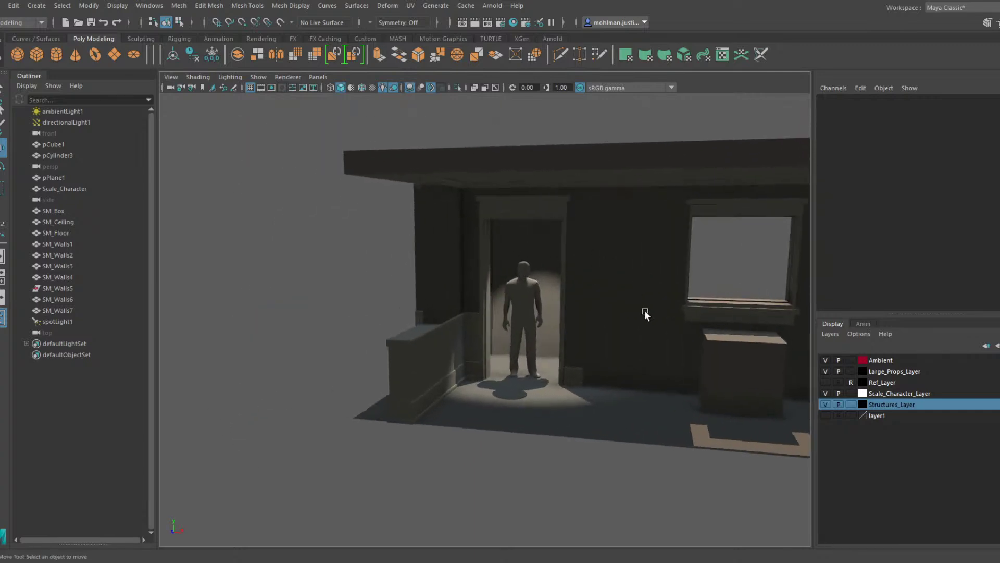
pyautogui.click(721, 356)
pyautogui.hotkey('ctrl', 'd')
pyautogui.moveTo(797, 418); pyautogui.dragTo(599, 338)
# Add the SM_Box and SM_Ceiling meshes to the hidden layer1 to open up the hallway from above
pyautogui.keyDown('alt'); pyautogui.moveTo(535, 308); pyautogui.dragTo(555, 325); pyautogui.keyUp('alt')
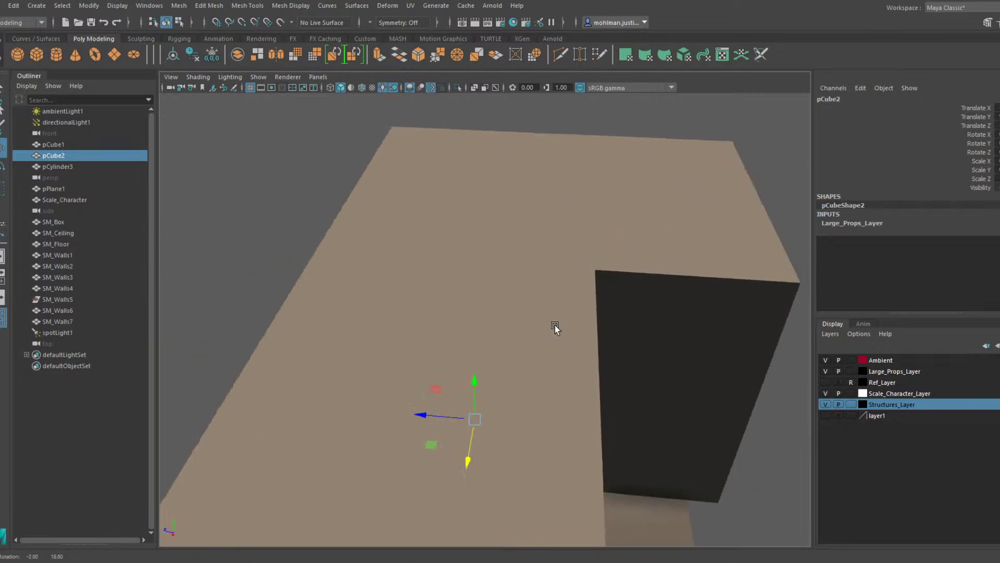
pyautogui.click(691, 304)
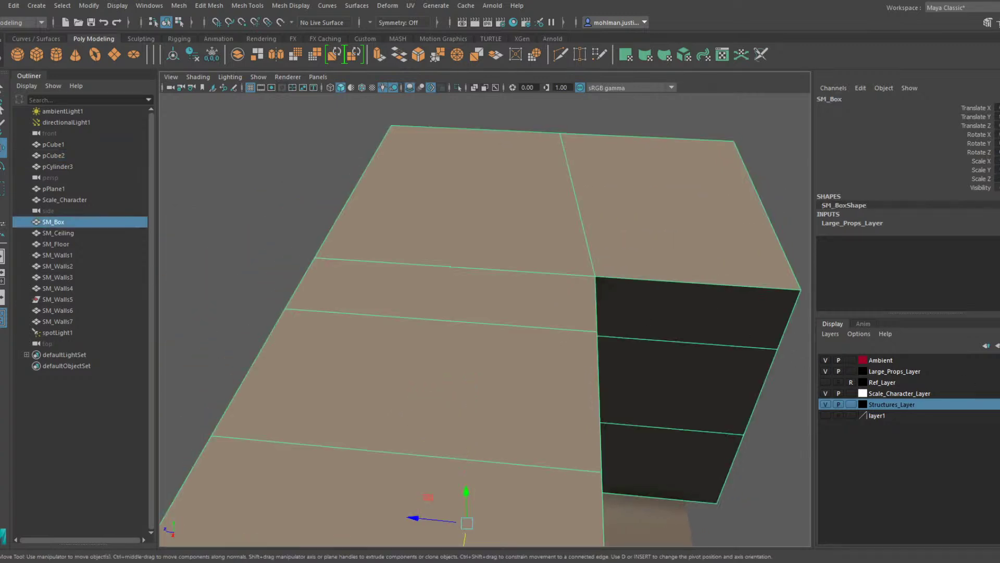
pyautogui.rightClick(881, 414)
pyautogui.click(913, 432)
pyautogui.keyDown('alt'); pyautogui.moveTo(547, 303); pyautogui.dragTo(567, 296); pyautogui.keyUp('alt')
pyautogui.click(570, 230)
pyautogui.rightClick(895, 415)
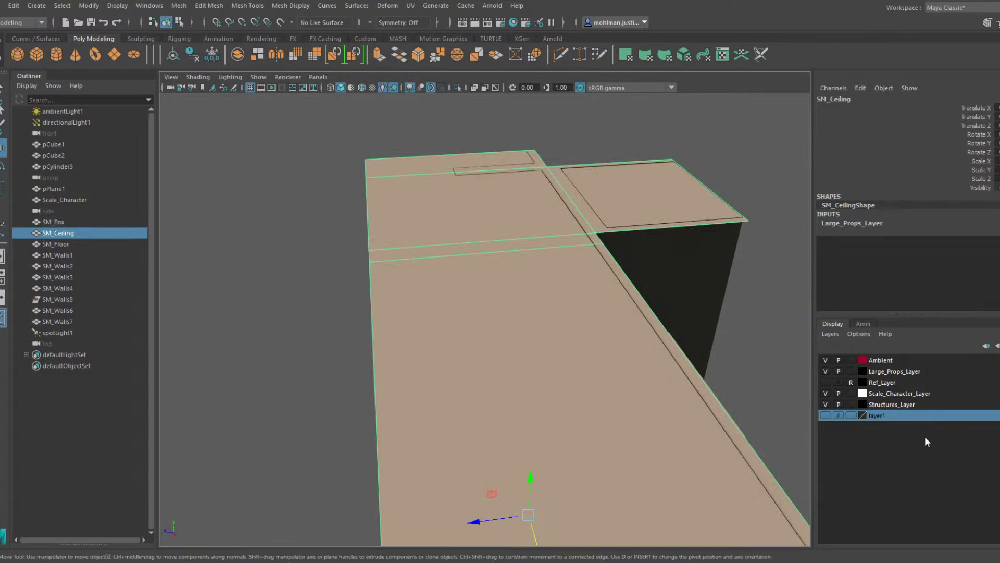
pyautogui.click(925, 436)
# Move the duplicated box's pivot to its rear bottom corner and snap the box into the far corner of the hallway floor
pyautogui.click(510, 352)
pyautogui.keyDown('alt'); pyautogui.moveTo(510, 352); pyautogui.dragTo(611, 395); pyautogui.keyUp('alt')
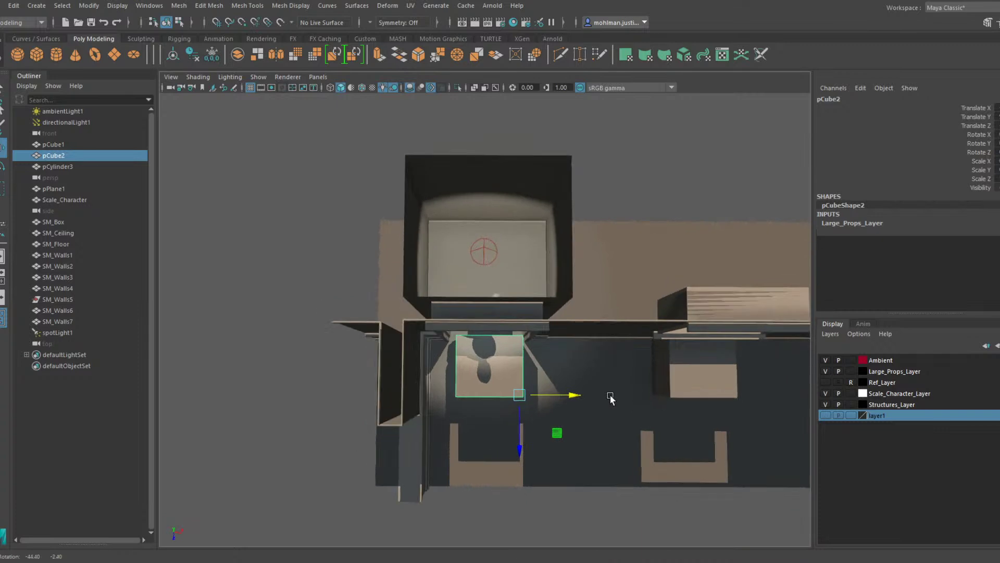
pyautogui.press('d')
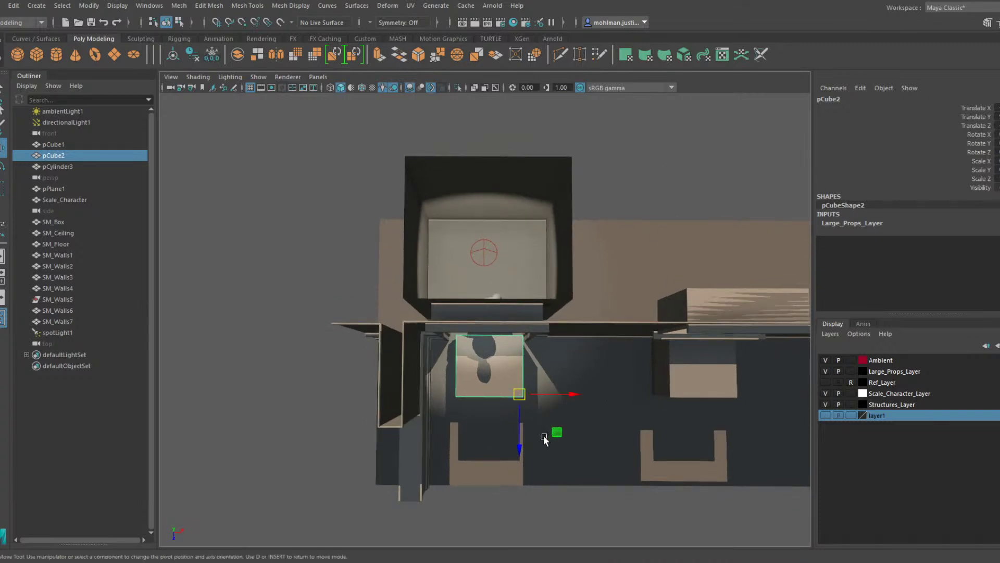
pyautogui.moveTo(520, 442); pyautogui.dragTo(521, 338)
pyautogui.moveTo(546, 380); pyautogui.dragTo(571, 214, button='middle')
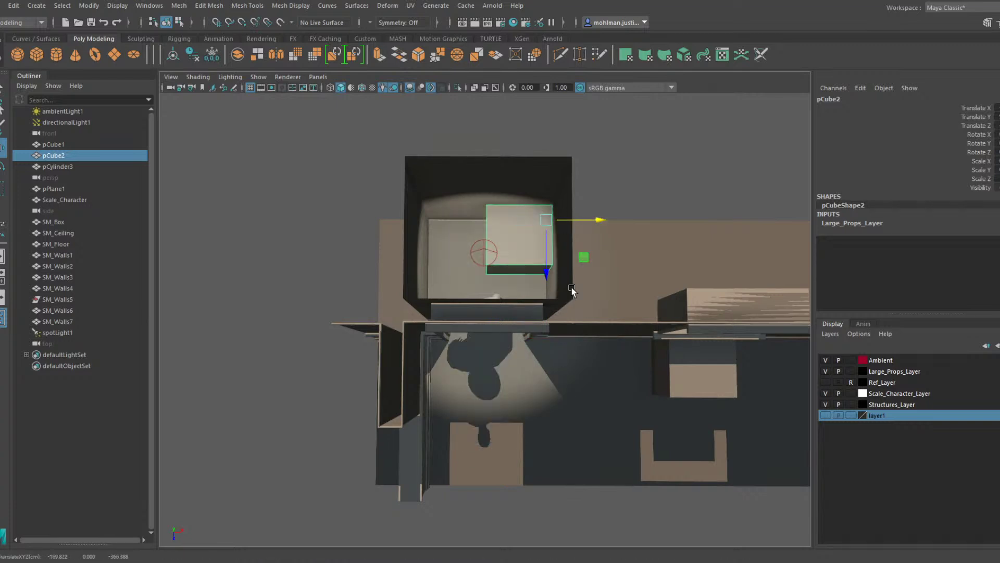
# Snap the duplicated box's side face to the opposite hallway wall so it spans the full width, and return to object mode
pyautogui.moveTo(650, 159); pyautogui.dragTo(639, 192, button='right')
pyautogui.keyDown('alt'); pyautogui.moveTo(637, 194); pyautogui.dragTo(371, 276); pyautogui.keyUp('alt')
pyautogui.click(423, 257)
pyautogui.press('v')
pyautogui.keyDown('alt'); pyautogui.moveTo(467, 273); pyautogui.dragTo(395, 226); pyautogui.keyUp('alt')
pyautogui.keyDown('alt'); pyautogui.moveTo(396, 226); pyautogui.dragTo(526, 290, button='right'); pyautogui.keyUp('alt')
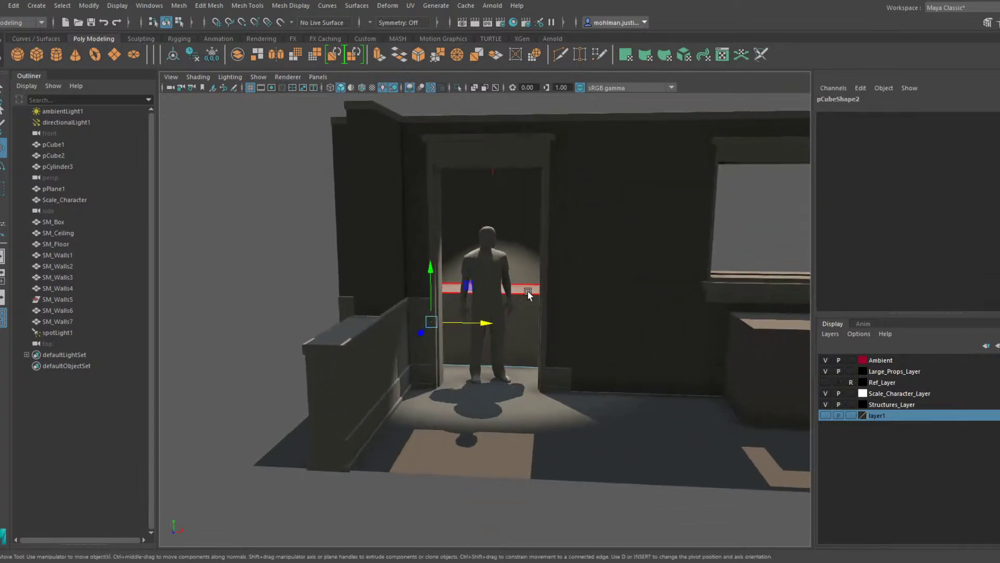
pyautogui.keyDown('alt'); pyautogui.moveTo(578, 295); pyautogui.dragTo(464, 346); pyautogui.keyUp('alt')
pyautogui.scroll(-5, 476, 300)
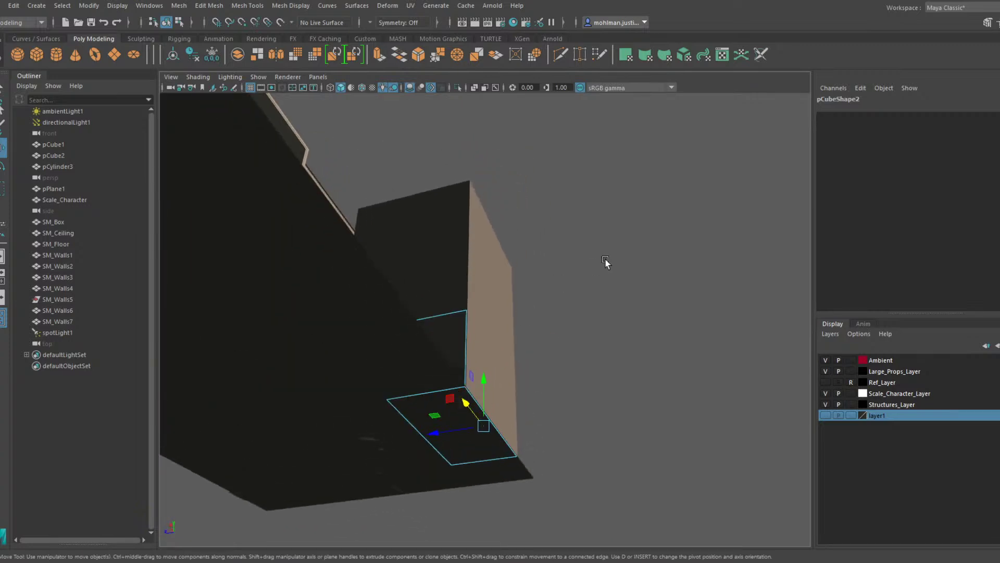
pyautogui.press('F8')
pyautogui.keyDown('alt'); pyautogui.moveTo(598, 248); pyautogui.dragTo(549, 319); pyautogui.keyUp('alt')
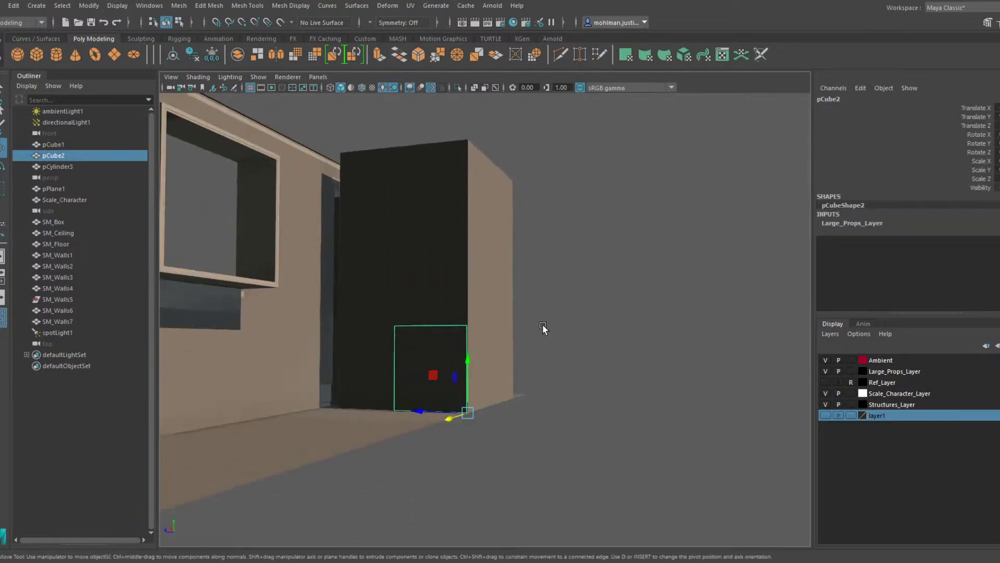
# Snap the hallway box's pivot up to its top corner and undo the last stray change
pyautogui.press('d')
pyautogui.press('v')
pyautogui.moveTo(469, 362); pyautogui.dragTo(480, 383)
pyautogui.click(474, 288)
pyautogui.hotkey('ctrl', 'z')
# Flatten the hallway box in height into a thin horizontal bar and raise it above the character's head
pyautogui.press('r')
pyautogui.keyDown('alt'); pyautogui.moveTo(452, 333); pyautogui.dragTo(559, 295); pyautogui.keyUp('alt')
pyautogui.press('w')
pyautogui.moveTo(586, 264); pyautogui.dragTo(545, 297)
pyautogui.press('r')
pyautogui.moveTo(586, 259); pyautogui.dragTo(523, 312)
pyautogui.scroll(5, 459, 314)
pyautogui.keyDown('alt'); pyautogui.moveTo(459, 314); pyautogui.dragTo(607, 308); pyautogui.keyUp('alt')
pyautogui.keyDown('alt'); pyautogui.moveTo(607, 308); pyautogui.dragTo(486, 323, button='middle'); pyautogui.keyUp('alt')
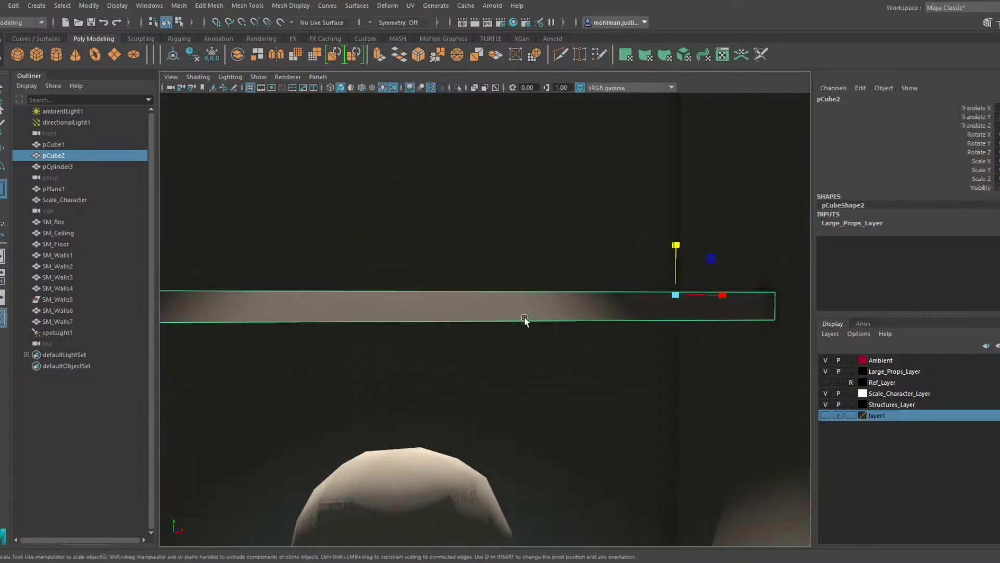
# Duplicate the thin hallway bar, lower the copy, and shorten it in width into a small block against the side wall
pyautogui.scroll(-2, 524, 317)
pyautogui.keyDown('alt'); pyautogui.moveTo(613, 282); pyautogui.dragTo(501, 305); pyautogui.keyUp('alt')
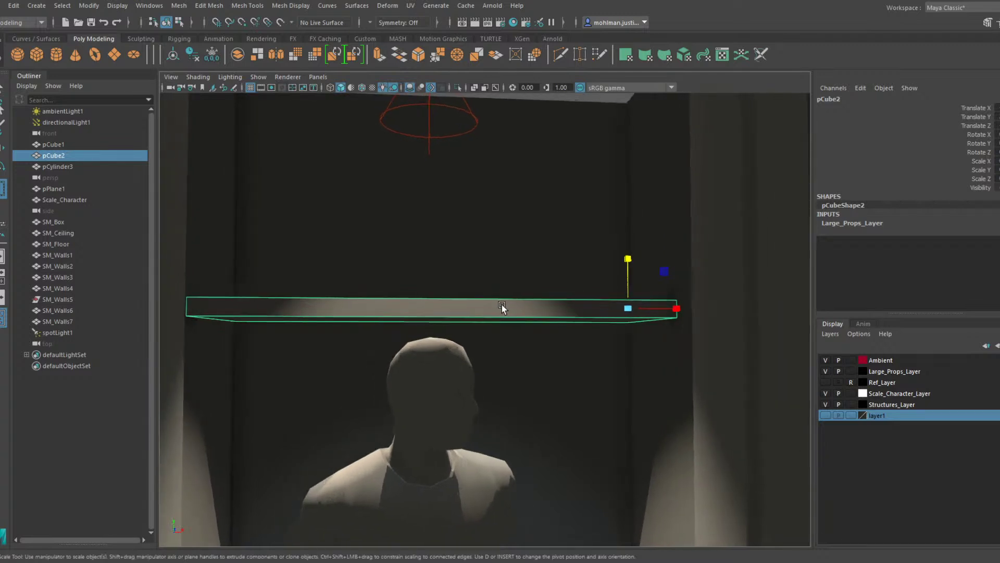
pyautogui.hotkey('ctrl', 'd')
pyautogui.press('w')
pyautogui.moveTo(614, 269); pyautogui.dragTo(612, 309)
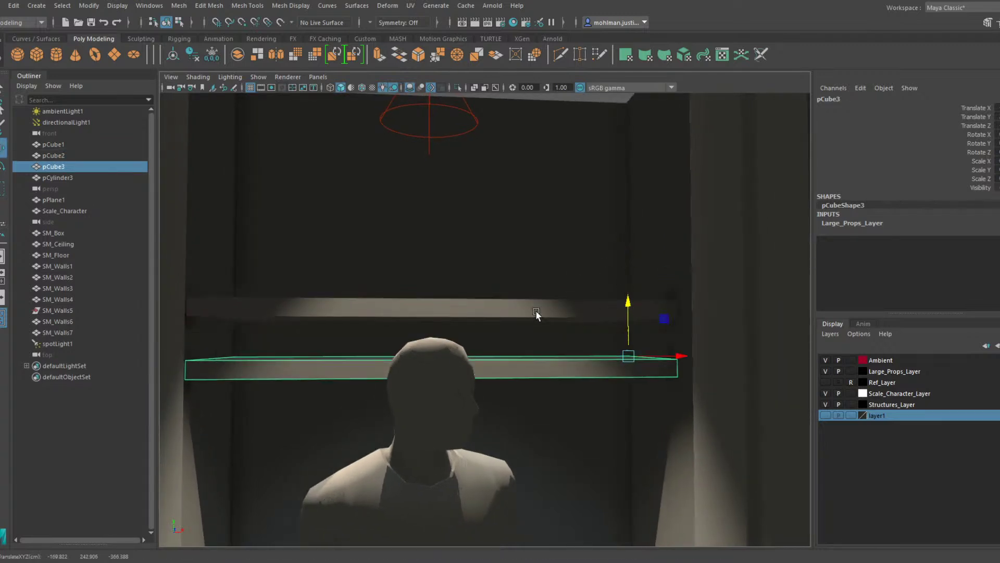
pyautogui.press('r')
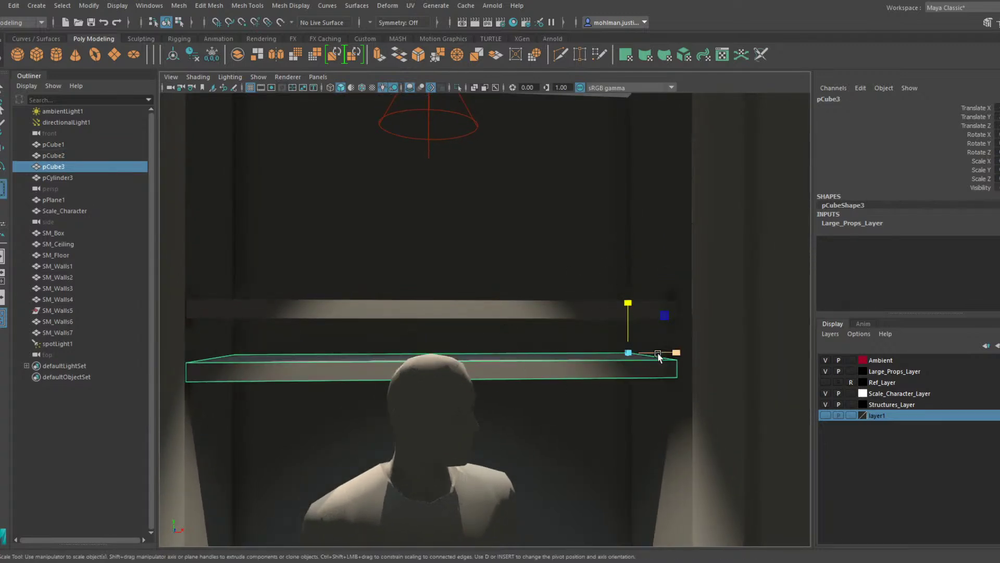
pyautogui.moveTo(658, 354); pyautogui.dragTo(628, 355)
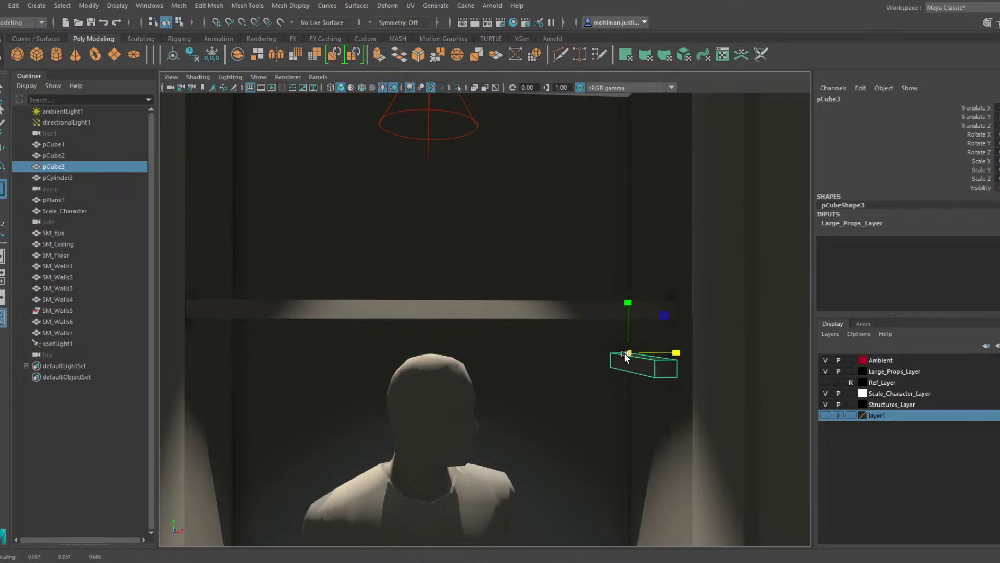
# Narrow the small block further and increase its height to form a tall, thin side support
pyautogui.scroll(5, 628, 354)
pyautogui.keyDown('alt'); pyautogui.moveTo(628, 354); pyautogui.dragTo(553, 346, button='middle'); pyautogui.keyUp('alt')
pyautogui.keyDown('alt'); pyautogui.moveTo(553, 347); pyautogui.dragTo(615, 352); pyautogui.keyUp('alt')
pyautogui.keyDown('alt'); pyautogui.moveTo(615, 351); pyautogui.dragTo(589, 351, button='middle'); pyautogui.keyUp('alt')
pyautogui.keyDown('alt'); pyautogui.moveTo(589, 351); pyautogui.dragTo(590, 361); pyautogui.keyUp('alt')
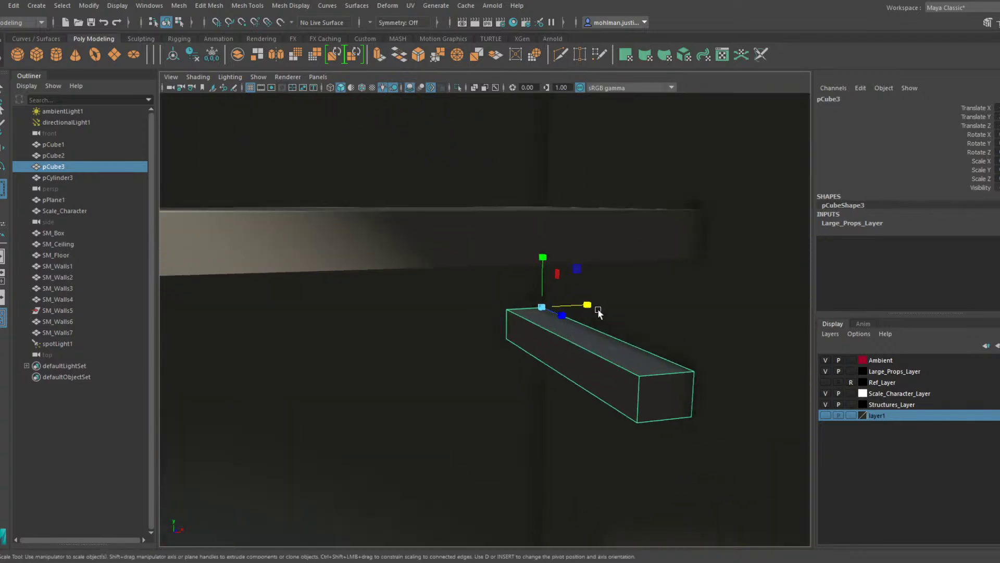
pyautogui.moveTo(588, 306); pyautogui.dragTo(562, 307)
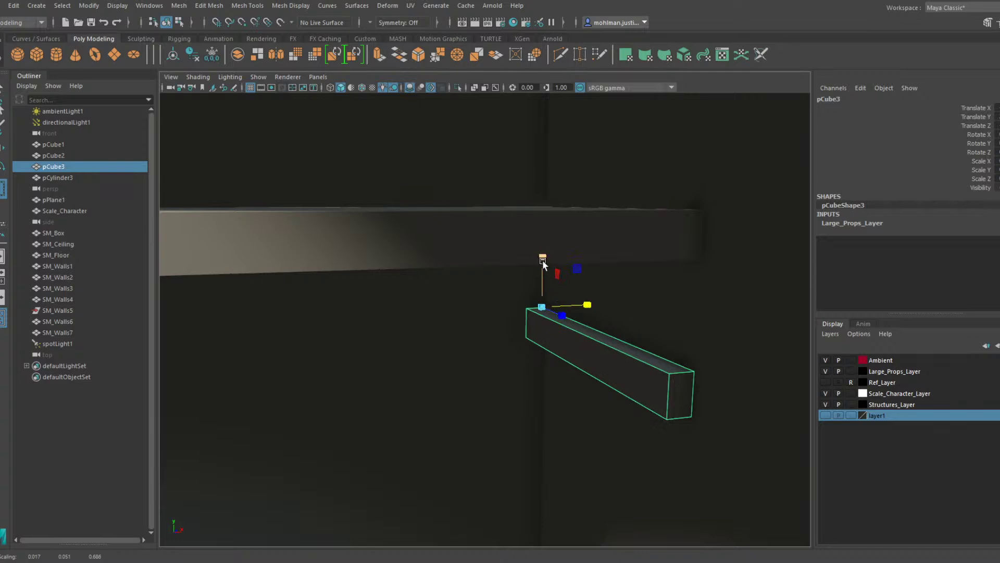
pyautogui.moveTo(543, 259); pyautogui.dragTo(547, 223)
# Snap the side support up against the underside of the hallway shelf
pyautogui.press('w')
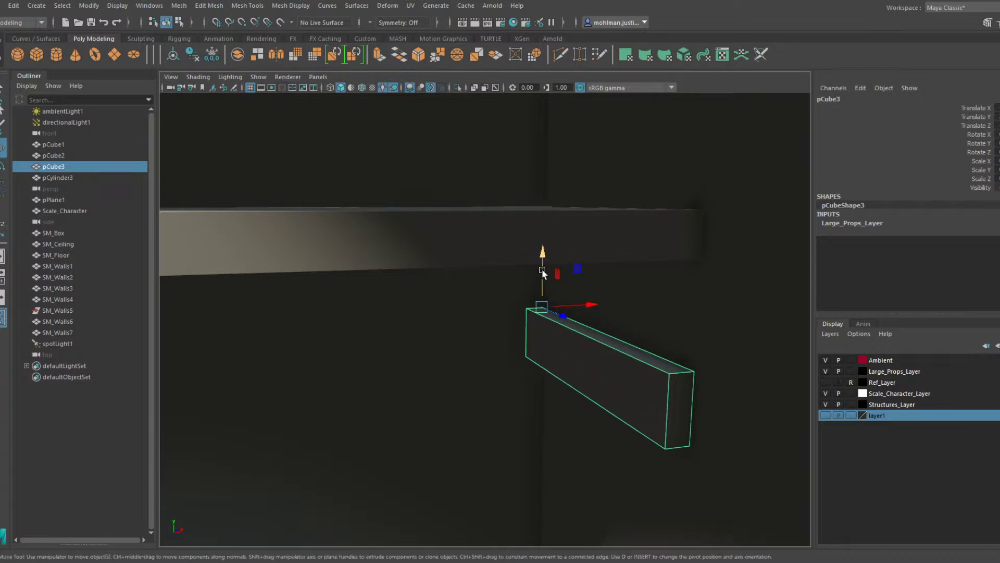
pyautogui.press('v')
pyautogui.moveTo(542, 268); pyautogui.dragTo(549, 255)
pyautogui.scroll(-5, 515, 304)
pyautogui.keyDown('alt'); pyautogui.moveTo(515, 307); pyautogui.dragTo(658, 293); pyautogui.keyUp('alt')
# Duplicate the side support and snap the copy against the opposite hallway wall beneath the shelf
pyautogui.hotkey('ctrl', 'd')
pyautogui.moveTo(748, 259); pyautogui.dragTo(364, 293)
pyautogui.press('d')
pyautogui.press('v')
pyautogui.moveTo(466, 275); pyautogui.dragTo(448, 275)
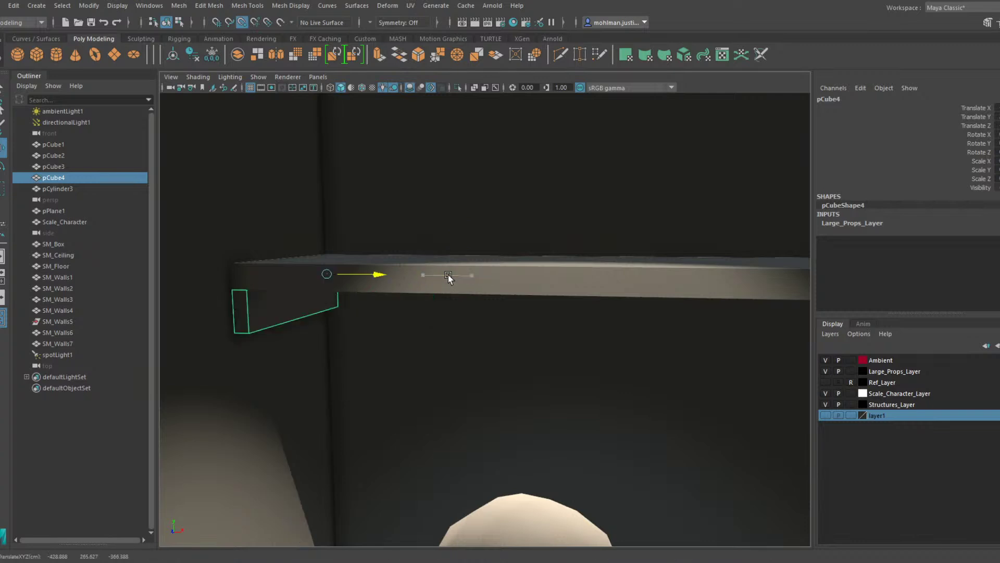
# Duplicate the support again, rotate the copy parallel to the back wall, and snap it into the corner beneath the shelf
pyautogui.moveTo(485, 328)
pyautogui.keyDown('alt'); pyautogui.mouseDown()
pyautogui.moveTo(379, 304)
pyautogui.moveTo(353, 308)
pyautogui.moveTo(411, 314)
pyautogui.moveTo(375, 300)
pyautogui.moveTo(443, 318)
pyautogui.moveTo(491, 310)
pyautogui.mouseUp(); pyautogui.keyUp('alt')
pyautogui.hotkey('ctrl', 'd')
pyautogui.press('e')
pyautogui.press('w')
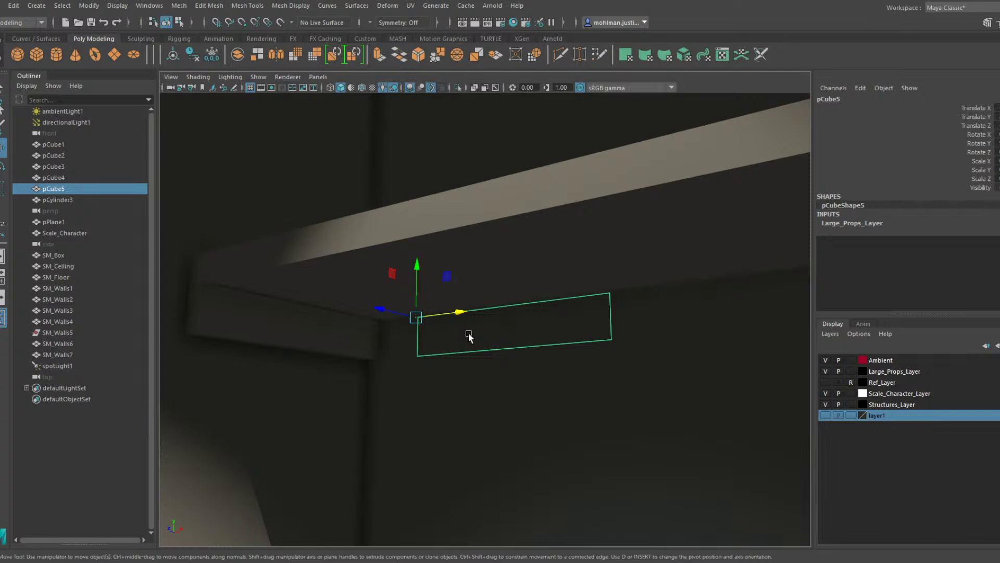
pyautogui.keyDown('alt'); pyautogui.moveTo(449, 339); pyautogui.dragTo(429, 402); pyautogui.keyUp('alt')
pyautogui.press('d')
pyautogui.press('v')
pyautogui.moveTo(361, 419); pyautogui.dragTo(419, 318)
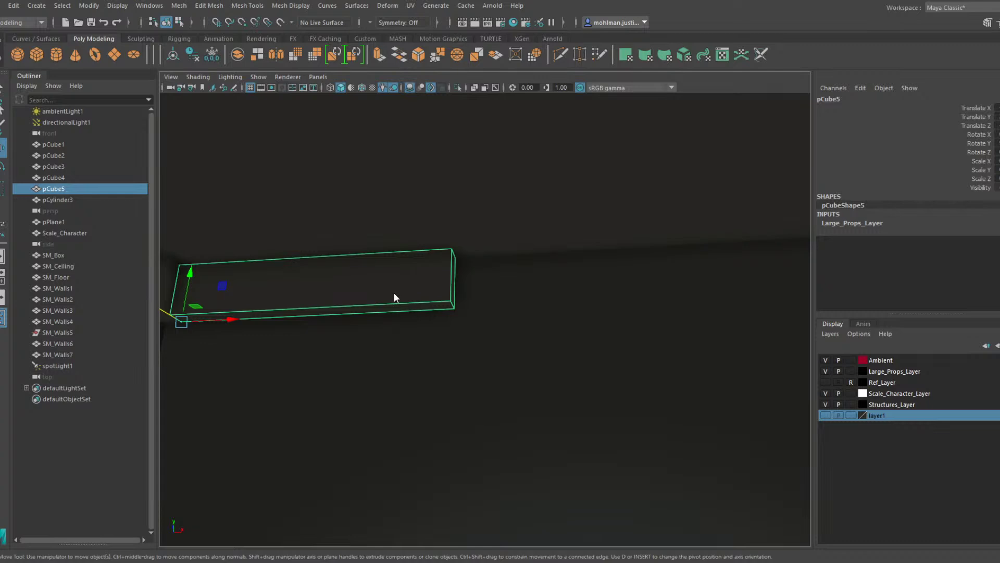
# Move the rear support's end vertices across the back wall to the opposite side support, and return to object mode
pyautogui.moveTo(394, 294); pyautogui.dragTo(360, 292, button='right')
pyautogui.moveTo(388, 215); pyautogui.dragTo(507, 341)
pyautogui.keyDown('alt'); pyautogui.moveTo(506, 342); pyautogui.dragTo(496, 323); pyautogui.keyUp('alt')
pyautogui.keyDown('alt'); pyautogui.moveTo(496, 323); pyautogui.dragTo(503, 320, button='right'); pyautogui.keyUp('alt')
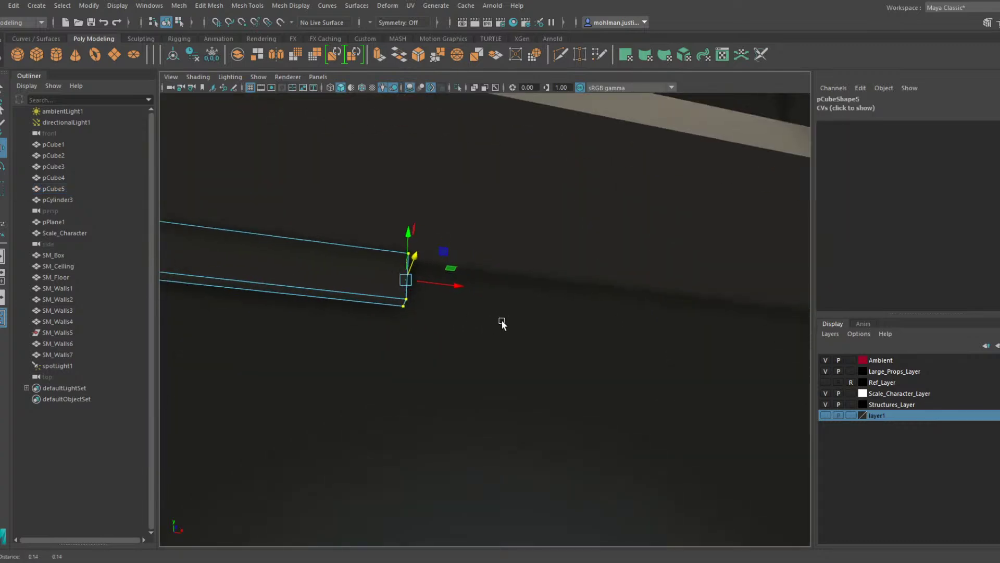
pyautogui.keyDown('alt'); pyautogui.moveTo(502, 320); pyautogui.dragTo(486, 369); pyautogui.keyUp('alt')
pyautogui.moveTo(400, 310); pyautogui.dragTo(571, 321)
pyautogui.keyDown('alt'); pyautogui.moveTo(570, 321); pyautogui.dragTo(430, 323); pyautogui.keyUp('alt')
pyautogui.keyDown('alt'); pyautogui.moveTo(431, 323); pyautogui.dragTo(621, 377); pyautogui.keyUp('alt')
pyautogui.moveTo(628, 249); pyautogui.dragTo(651, 227, button='right')
# Pull the shelf's front face slightly forward so it overhangs the side supports, and return to object mode
pyautogui.keyDown('alt'); pyautogui.moveTo(615, 266); pyautogui.dragTo(446, 328); pyautogui.keyUp('alt')
pyautogui.scroll(-5, 477, 336)
pyautogui.scroll(3, 437, 303)
pyautogui.click(450, 281)
pyautogui.moveTo(451, 281); pyautogui.dragTo(449, 311, button='right')
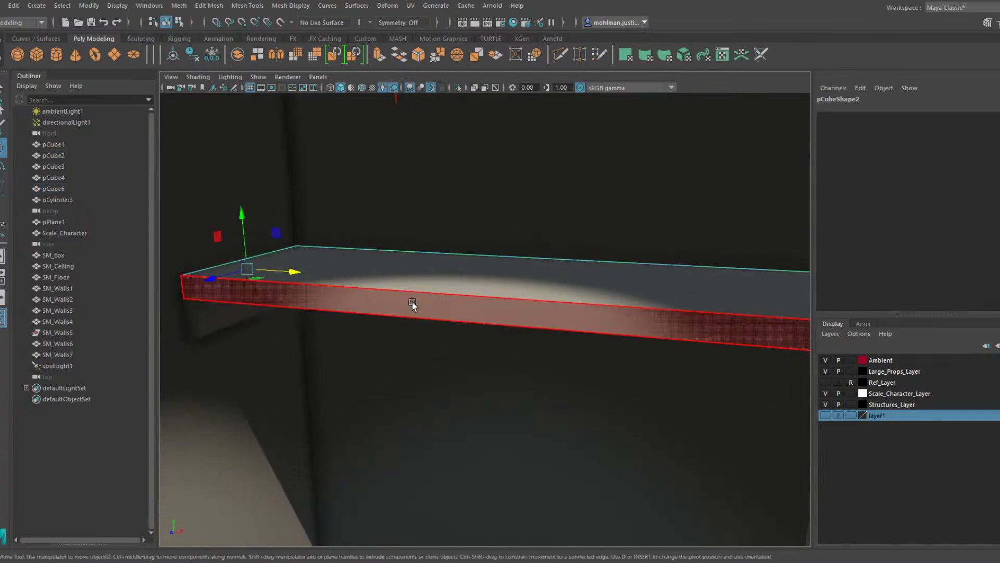
pyautogui.click(412, 304)
pyautogui.keyDown('alt'); pyautogui.moveTo(410, 306); pyautogui.dragTo(449, 305); pyautogui.keyUp('alt')
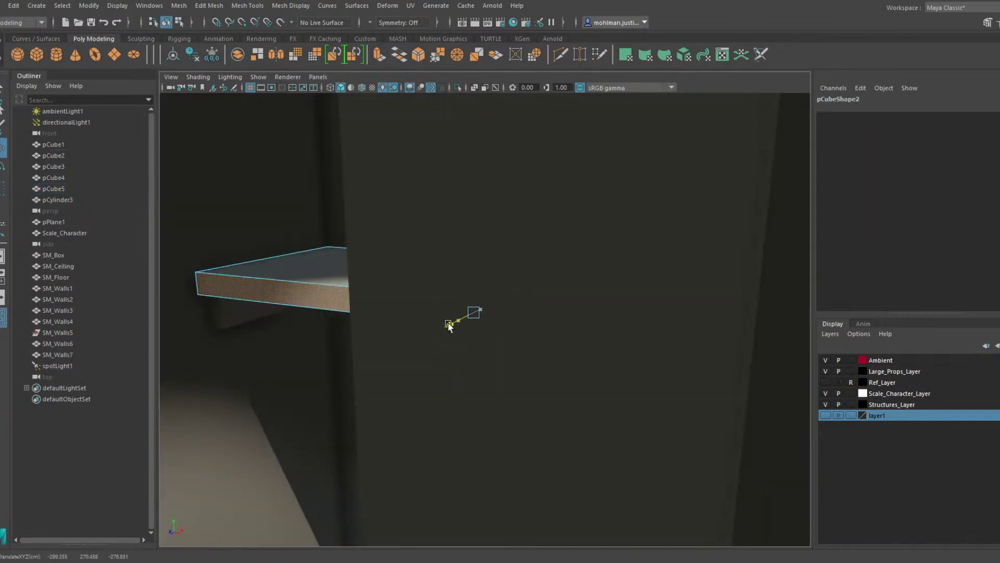
pyautogui.click(290, 292)
pyautogui.press('f')
pyautogui.press('F8')
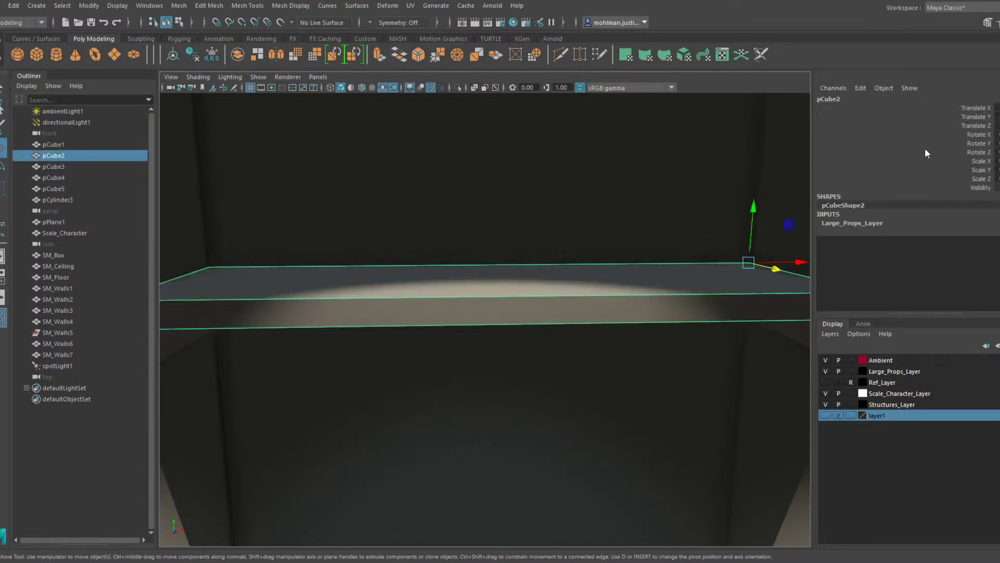
# Bevel the hallway shelf and its three supports with a fraction of 0.1 and 2 segments
pyautogui.click(987, 22)
pyautogui.click(984, 354)
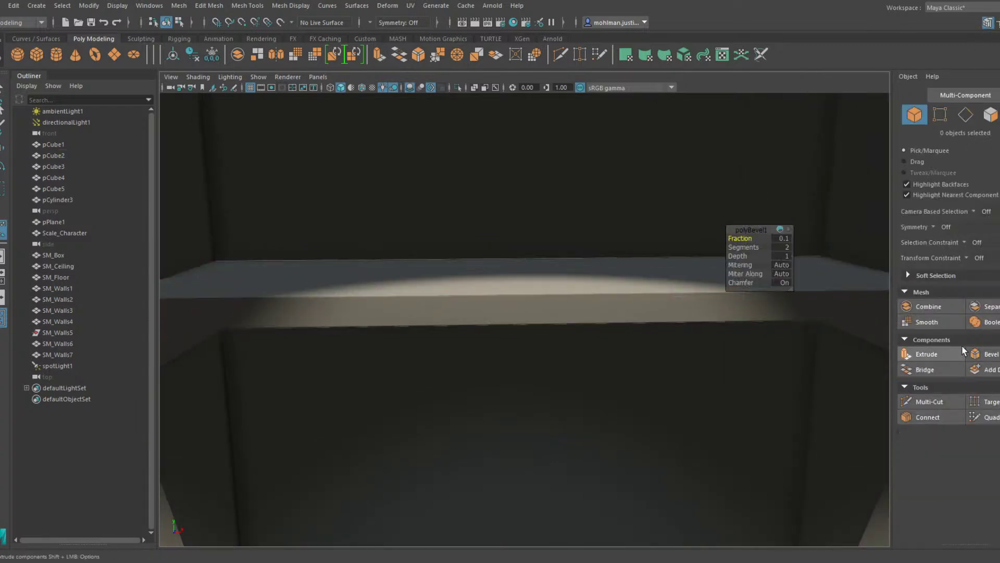
pyautogui.keyDown('alt'); pyautogui.moveTo(601, 292); pyautogui.dragTo(752, 248, button='middle'); pyautogui.keyUp('alt')
pyautogui.keyDown('alt'); pyautogui.moveTo(752, 248); pyautogui.dragTo(562, 284); pyautogui.keyUp('alt')
pyautogui.scroll(3, 564, 288)
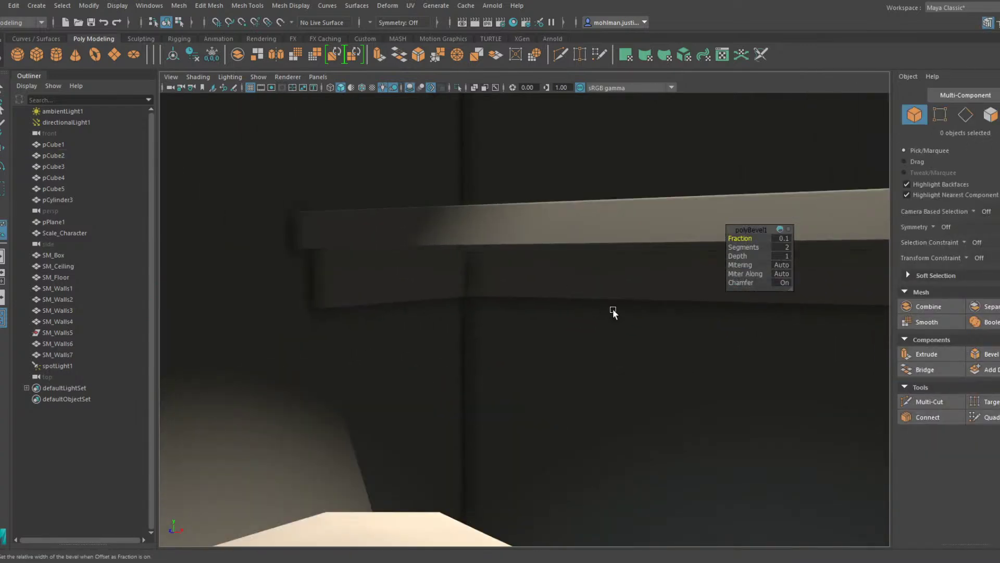
pyautogui.click(510, 283)
pyautogui.keyDown('shift'); pyautogui.click(433, 282); pyautogui.keyUp('shift')
pyautogui.press('g')
pyautogui.keyDown('alt'); pyautogui.moveTo(451, 287); pyautogui.dragTo(674, 324); pyautogui.keyUp('alt')
pyautogui.click(735, 326)
pyautogui.hotkey('ctrl', 'b')
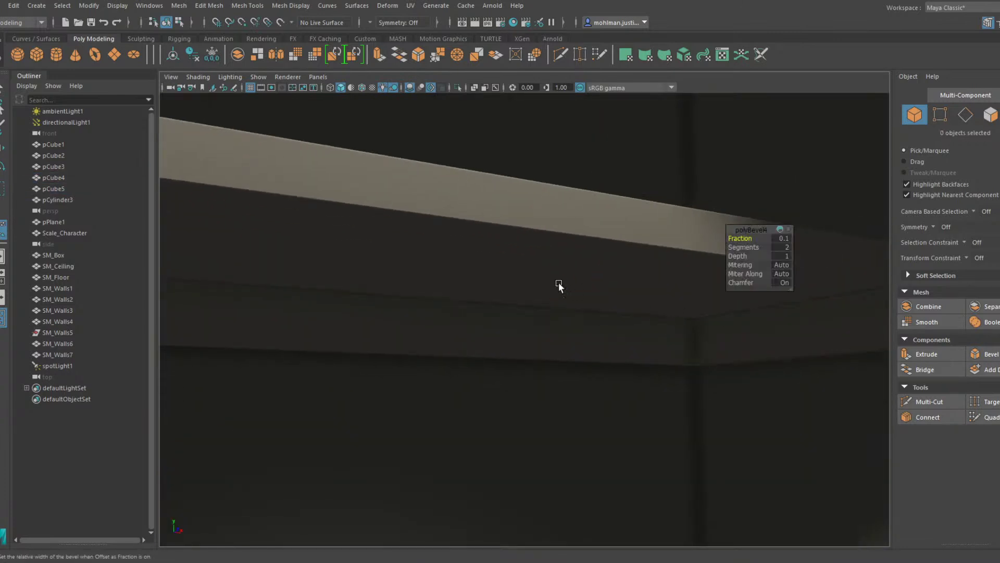
# Combine the rear support and both side supports beneath the shelf into one mesh
pyautogui.keyDown('alt'); pyautogui.moveTo(558, 284); pyautogui.dragTo(547, 304); pyautogui.keyUp('alt')
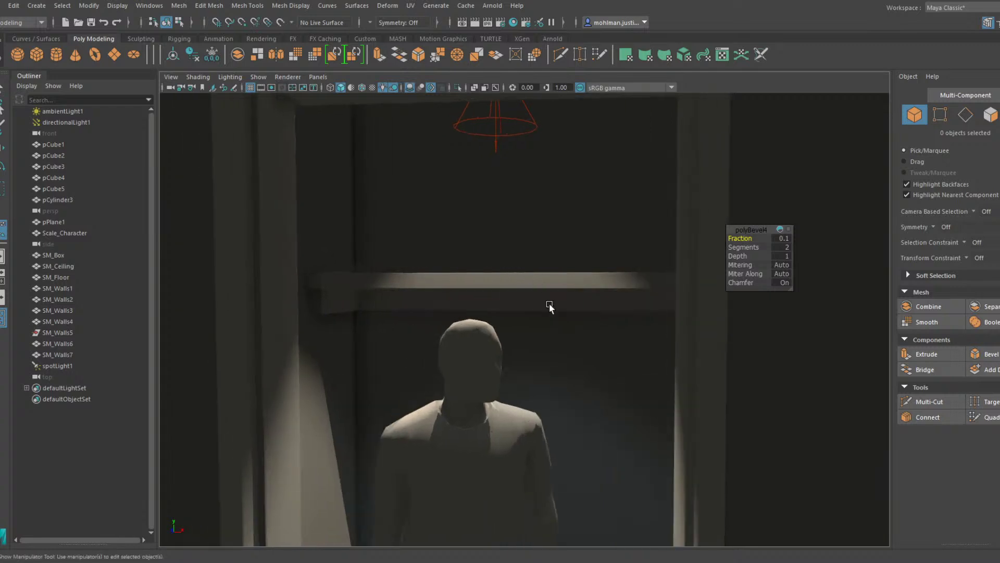
pyautogui.click(510, 300)
pyautogui.keyDown('alt'); pyautogui.moveTo(338, 305); pyautogui.dragTo(705, 297); pyautogui.keyUp('alt')
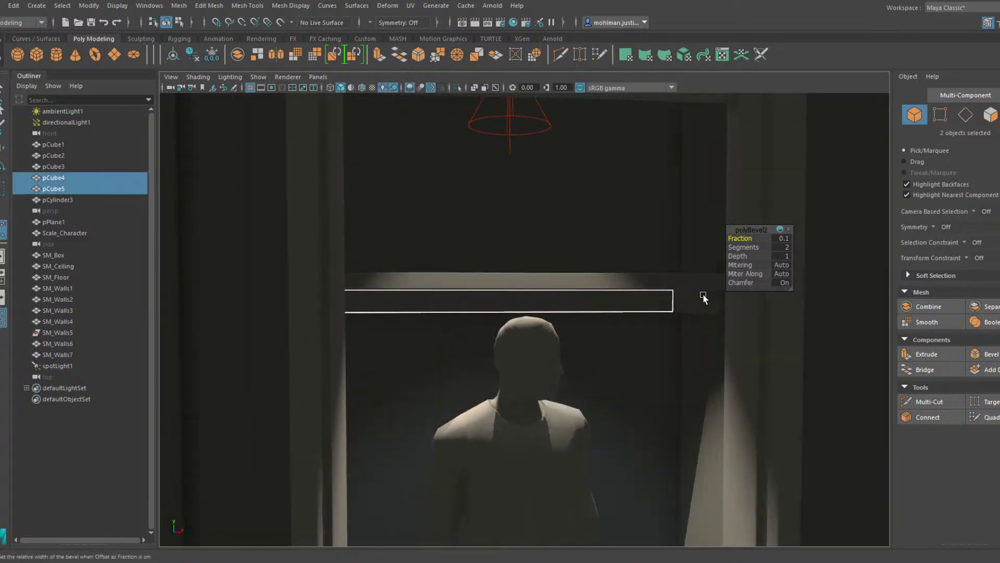
pyautogui.keyDown('shift'); pyautogui.click(698, 301); pyautogui.keyUp('shift')
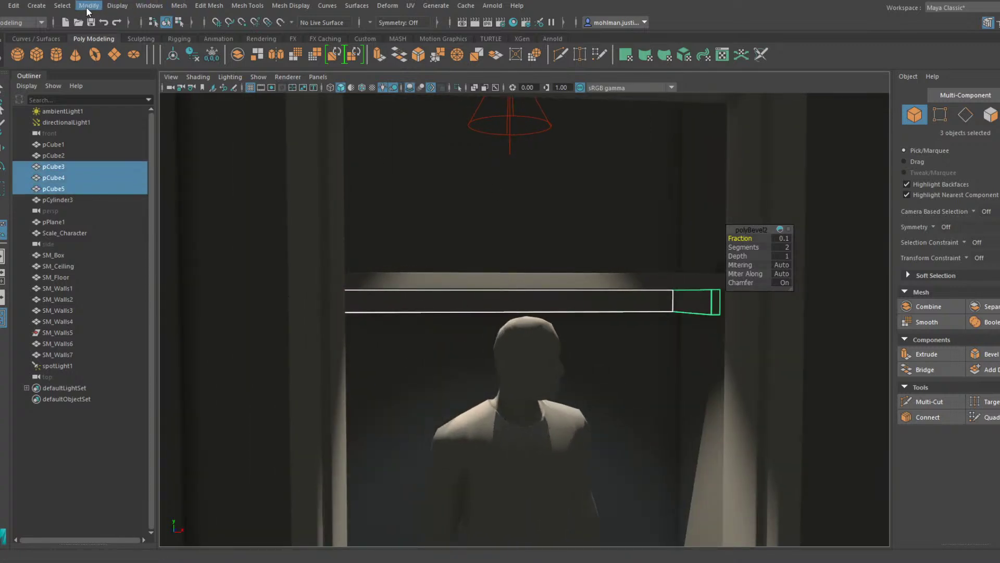
pyautogui.click(191, 43)
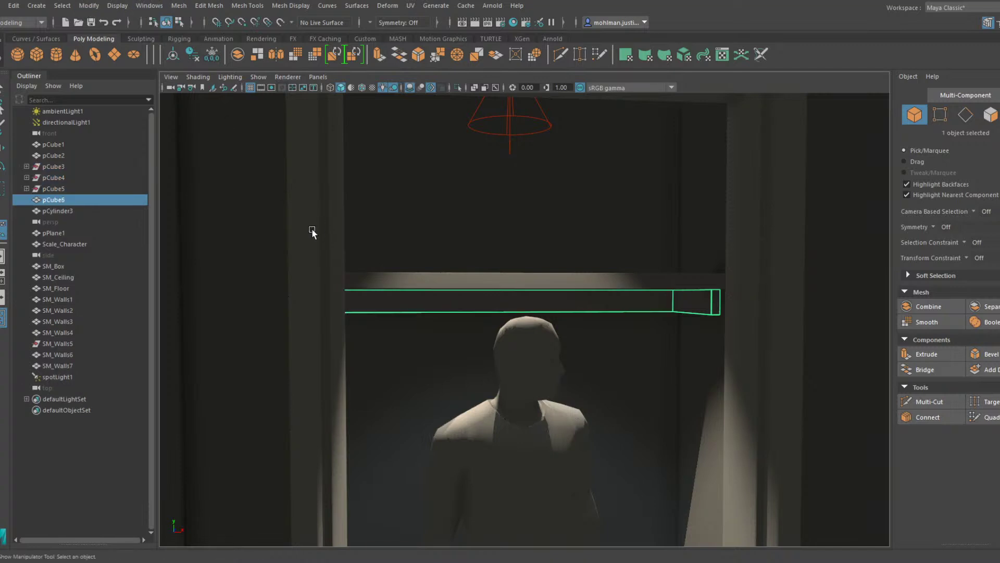
# Move the combined support's bottom vertices down to make it taller, and return to object mode
pyautogui.press('q')
pyautogui.press('F9')
pyautogui.moveTo(753, 345); pyautogui.dragTo(642, 300)
pyautogui.keyDown('alt'); pyautogui.moveTo(547, 312); pyautogui.dragTo(512, 307); pyautogui.keyUp('alt')
pyautogui.keyDown('shift'); pyautogui.moveTo(405, 358); pyautogui.dragTo(297, 302); pyautogui.keyUp('shift')
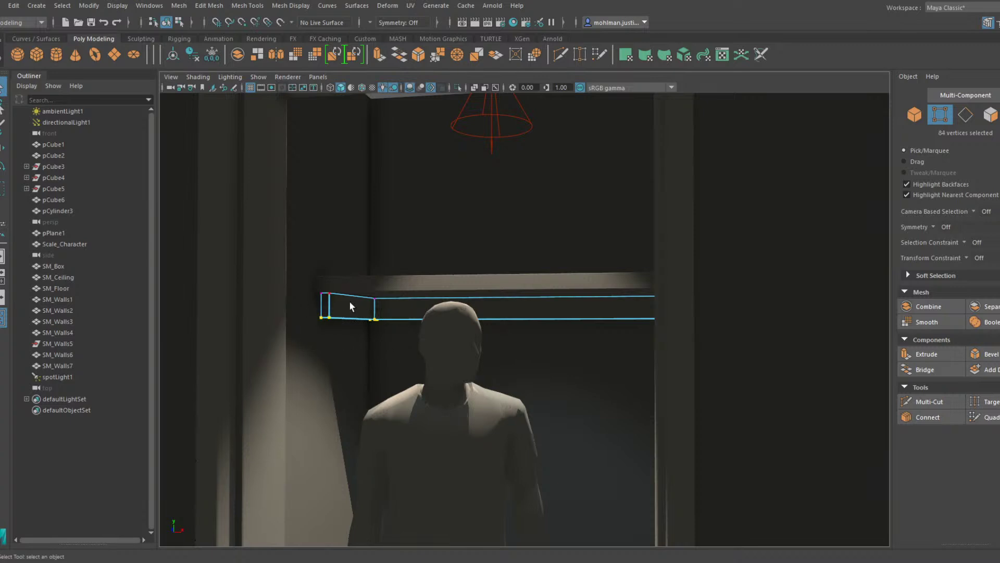
pyautogui.press('w')
pyautogui.moveTo(529, 268); pyautogui.dragTo(529, 277)
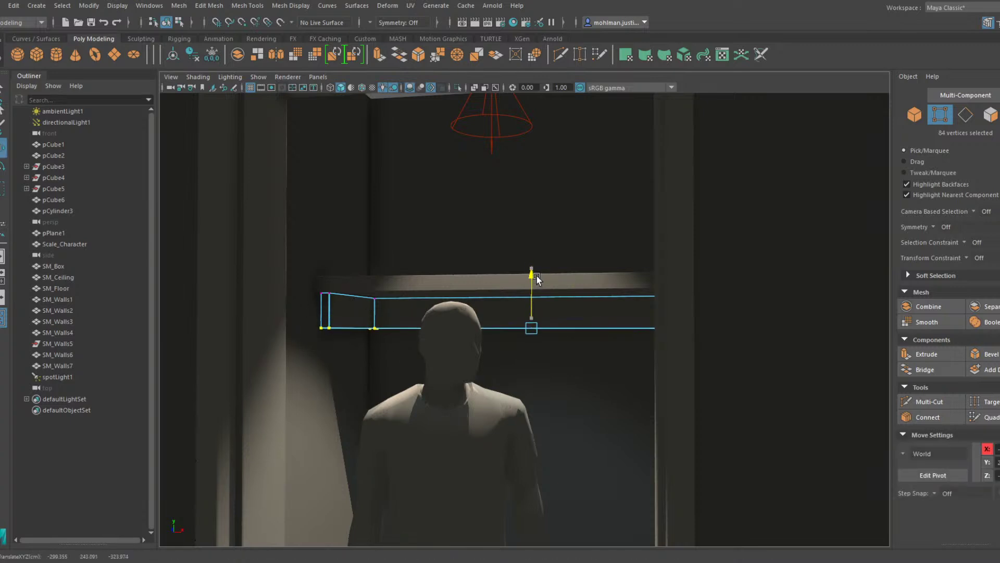
pyautogui.moveTo(373, 326); pyautogui.dragTo(427, 255, button='right')
# Examine the new shelf through the doorway and the overall room from several angles
pyautogui.scroll(-8, 427, 256)
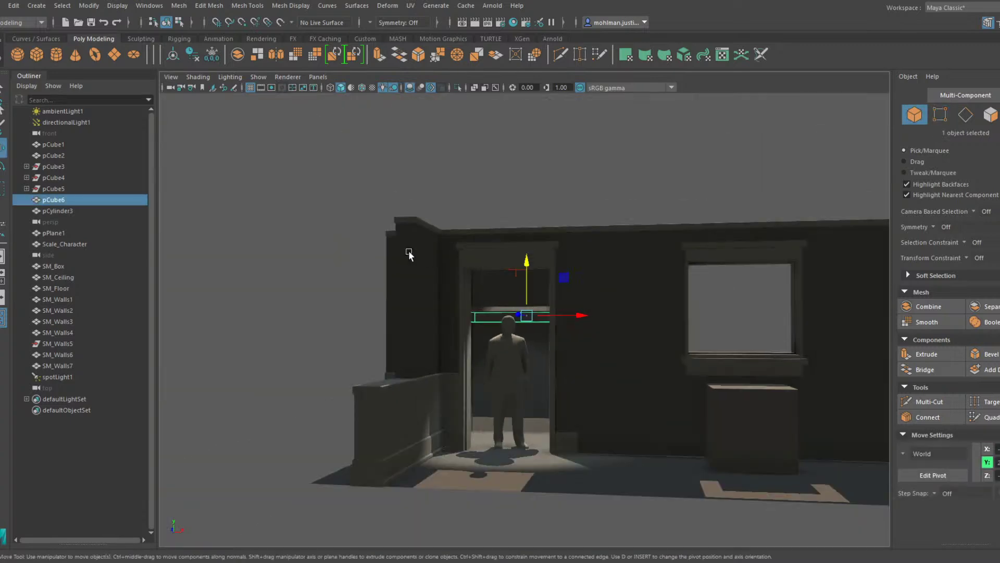
pyautogui.keyDown('alt'); pyautogui.moveTo(409, 251); pyautogui.dragTo(511, 252); pyautogui.keyUp('alt')
pyautogui.click(294, 250)
pyautogui.scroll(5, 432, 287)
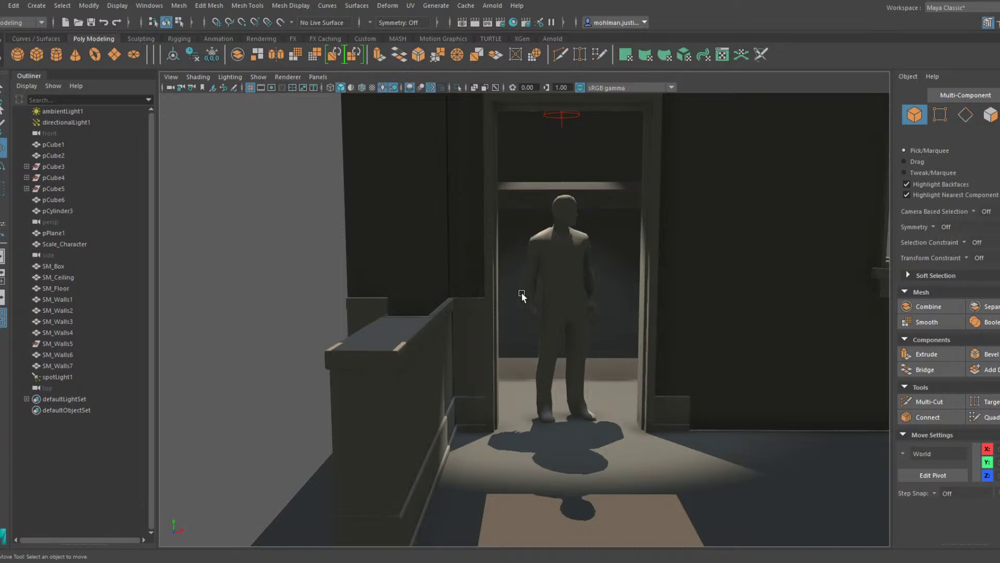
pyautogui.keyDown('alt'); pyautogui.moveTo(618, 296); pyautogui.dragTo(570, 299); pyautogui.keyUp('alt')
pyautogui.scroll(5, 593, 310)
pyautogui.click(599, 382)
pyautogui.press('f')
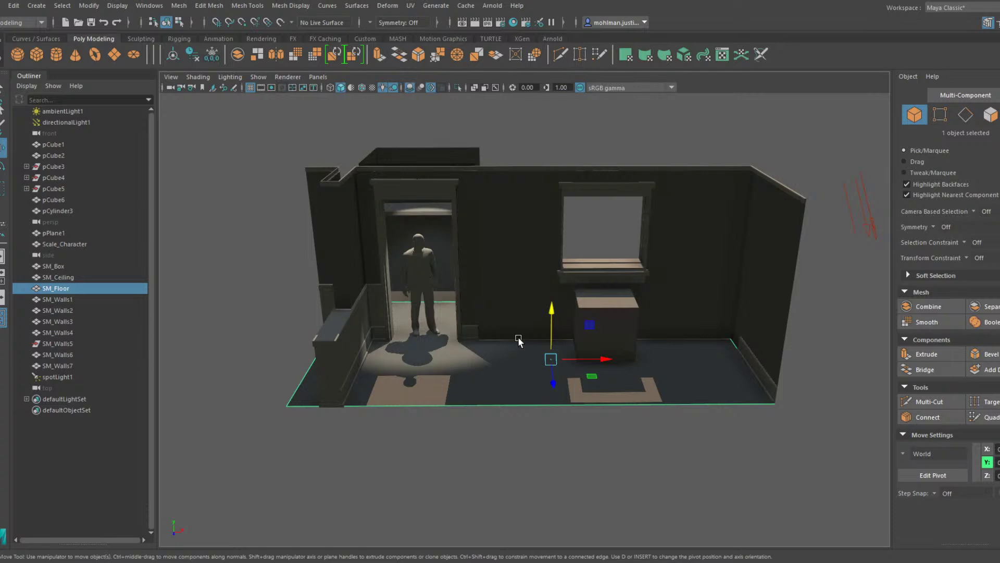
pyautogui.scroll(3, 560, 440)
pyautogui.moveTo(519, 403)
pyautogui.keyDown('alt'); pyautogui.mouseDown()
pyautogui.moveTo(557, 402)
pyautogui.moveTo(537, 397)
pyautogui.mouseUp(); pyautogui.keyUp('alt')
pyautogui.keyDown('alt'); pyautogui.moveTo(536, 396); pyautogui.dragTo(555, 377, button='middle'); pyautogui.keyUp('alt')
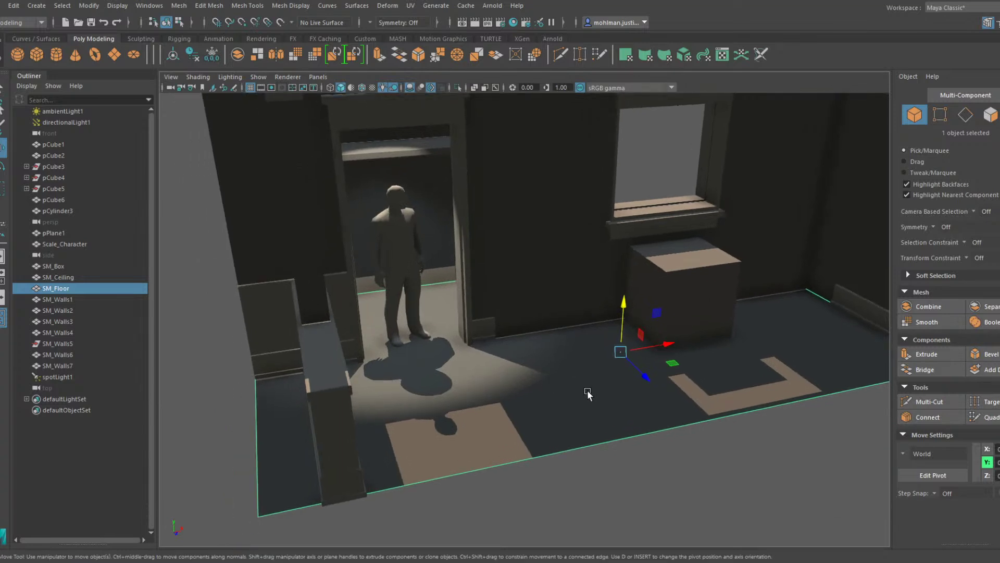
# Duplicate the box below the window, flatten the copy into a thin slab, and move it to the floor's front edge
pyautogui.click(694, 274)
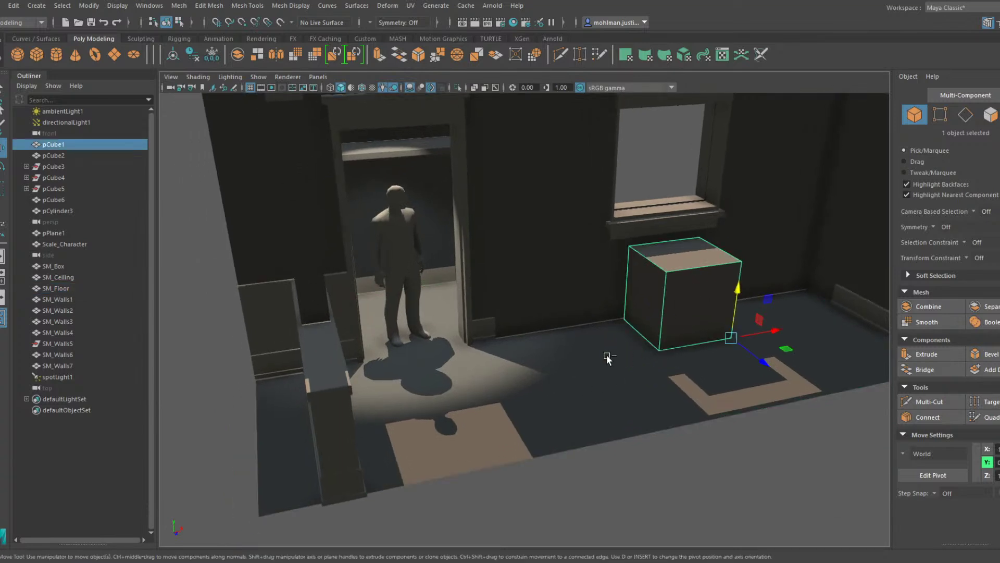
pyautogui.hotkey('ctrl', 'd')
pyautogui.keyDown('alt'); pyautogui.moveTo(743, 383); pyautogui.dragTo(743, 414); pyautogui.keyUp('alt')
pyautogui.press('r')
pyautogui.press('w')
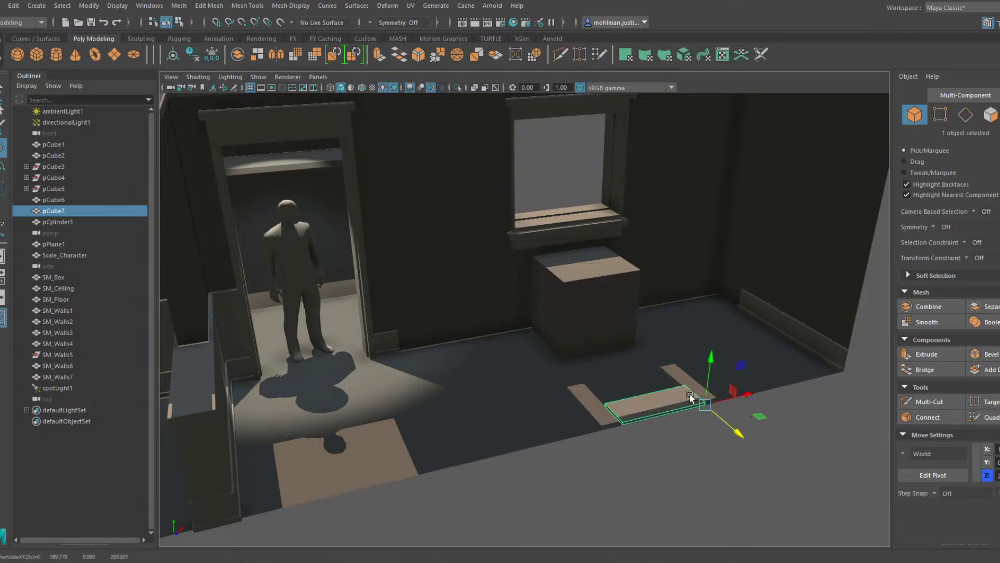
# Adjust the thin slab's height and vertex-snap its pivot so it sits at the floor's front edge
pyautogui.keyDown('alt'); pyautogui.moveTo(694, 398); pyautogui.dragTo(609, 362, button='middle'); pyautogui.keyUp('alt')
pyautogui.keyDown('alt'); pyautogui.moveTo(609, 362); pyautogui.dragTo(660, 371, button='right'); pyautogui.keyUp('alt')
pyautogui.keyDown('alt'); pyautogui.moveTo(661, 370); pyautogui.dragTo(591, 338, button='middle'); pyautogui.keyUp('alt')
pyautogui.keyDown('alt'); pyautogui.moveTo(591, 339); pyautogui.dragTo(670, 391, button='right'); pyautogui.keyUp('alt')
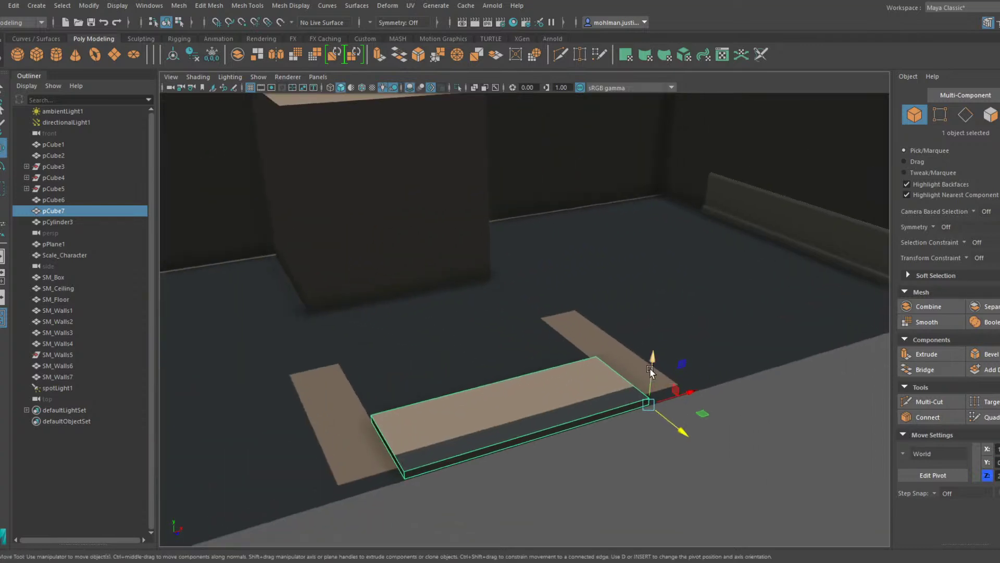
pyautogui.scroll(-4, 651, 369)
pyautogui.press('v')
pyautogui.moveTo(599, 324); pyautogui.dragTo(644, 330)
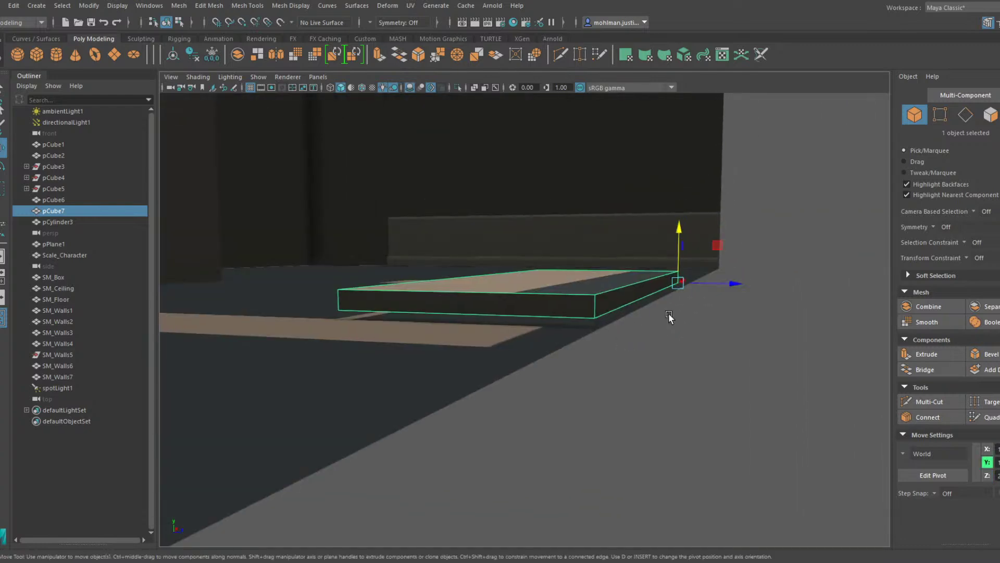
pyautogui.press('d')
pyautogui.press('v')
pyautogui.moveTo(679, 242); pyautogui.dragTo(694, 286)
pyautogui.keyDown('alt'); pyautogui.moveTo(568, 302); pyautogui.dragTo(589, 317); pyautogui.keyUp('alt')
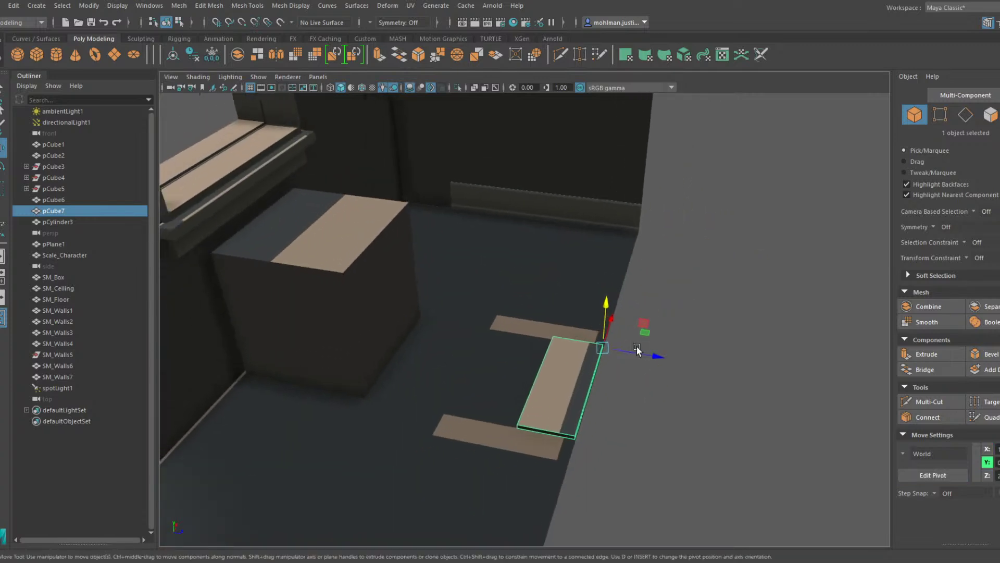
# Narrow the slab in depth and move it into the room's far corner along the window wall
pyautogui.press('r')
pyautogui.moveTo(645, 354); pyautogui.dragTo(486, 335)
pyautogui.press('w')
pyautogui.moveTo(490, 336)
pyautogui.keyDown('alt'); pyautogui.mouseDown()
pyautogui.moveTo(575, 341)
pyautogui.moveTo(475, 345)
pyautogui.mouseUp(); pyautogui.keyUp('alt')
pyautogui.scroll(5, 497, 377)
pyautogui.keyDown('alt'); pyautogui.moveTo(497, 378); pyautogui.dragTo(531, 359); pyautogui.keyUp('alt')
pyautogui.moveTo(448, 421); pyautogui.dragTo(694, 189)
pyautogui.press('d')
pyautogui.press('r')
pyautogui.scroll(-4, 690, 216)
pyautogui.keyDown('alt'); pyautogui.moveTo(537, 263); pyautogui.dragTo(618, 240, button='middle'); pyautogui.keyUp('alt')
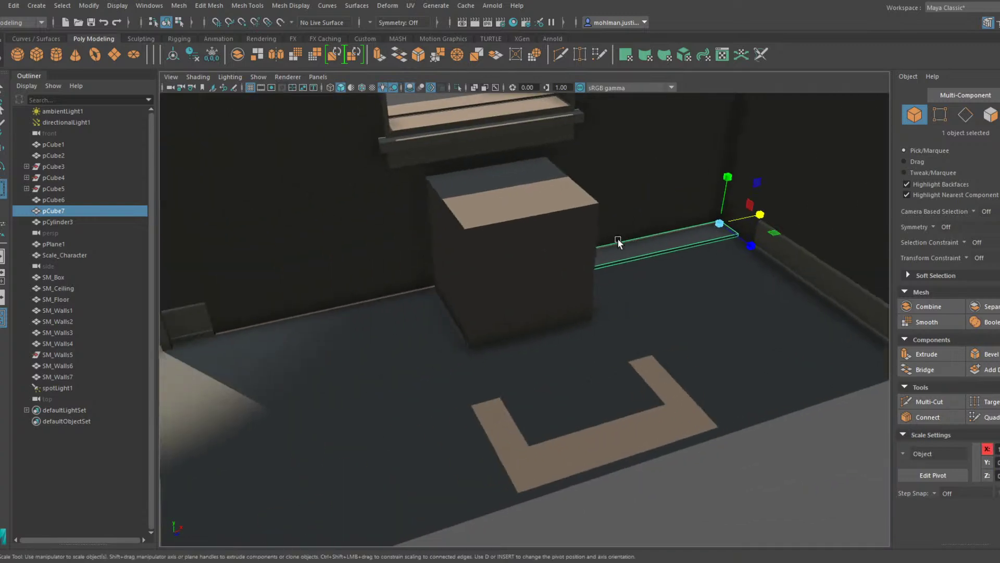
# Move the large box below the window forward, out of the room
pyautogui.click(550, 243)
pyautogui.scroll(-5, 551, 252)
pyautogui.press('w')
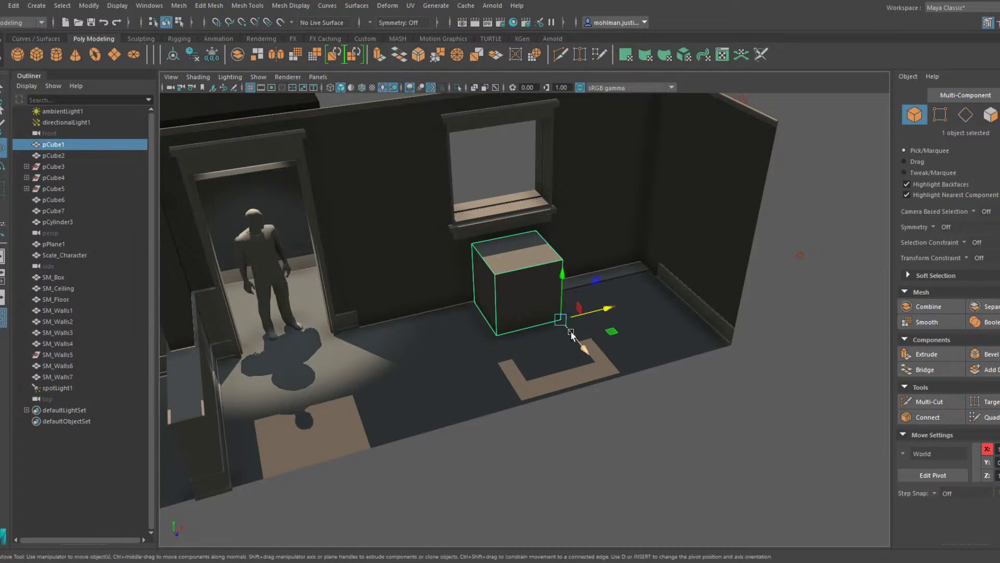
pyautogui.moveTo(574, 336); pyautogui.dragTo(892, 541)
# Lower the floor slightly below the bottom edges of the walls, and select the thin slab along the window wall
pyautogui.scroll(5, 698, 284)
pyautogui.keyDown('alt'); pyautogui.moveTo(697, 284); pyautogui.dragTo(603, 307, button='middle'); pyautogui.keyUp('alt')
pyautogui.scroll(3, 603, 306)
pyautogui.keyDown('alt'); pyautogui.moveTo(602, 304); pyautogui.dragTo(537, 333); pyautogui.keyUp('alt')
pyautogui.click(530, 306)
pyautogui.click(541, 412)
pyautogui.scroll(-8, 458, 352)
pyautogui.keyDown('alt'); pyautogui.moveTo(541, 412); pyautogui.dragTo(605, 363); pyautogui.keyUp('alt')
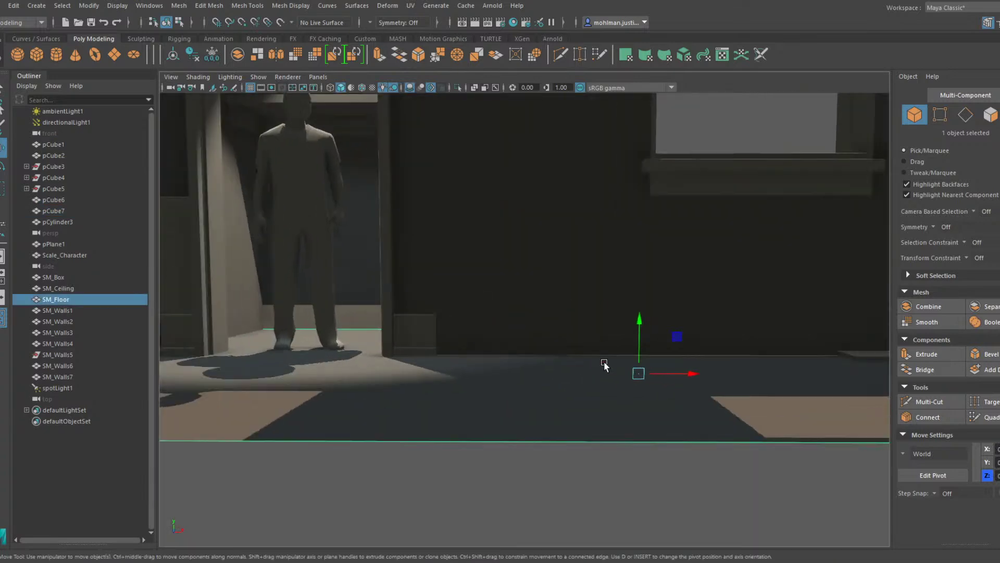
pyautogui.keyDown('alt'); pyautogui.moveTo(639, 327); pyautogui.dragTo(607, 375); pyautogui.keyUp('alt')
pyautogui.click(462, 351)
pyautogui.keyDown('alt'); pyautogui.moveTo(462, 350); pyautogui.dragTo(476, 355); pyautogui.keyUp('alt')
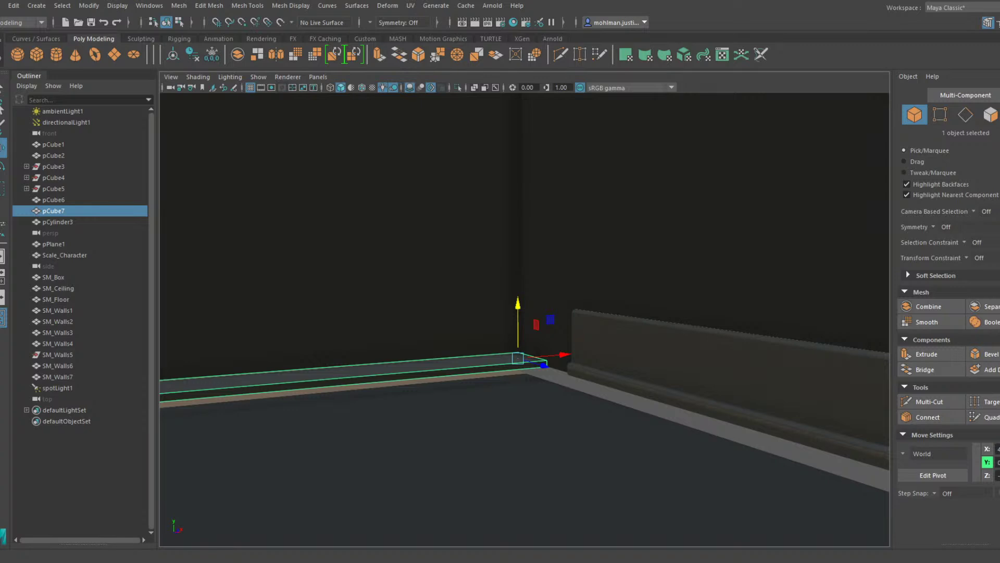
# Move the selected floor plank along X into the room corner so its end meets the side wall
pyautogui.scroll(3, 524, 320)
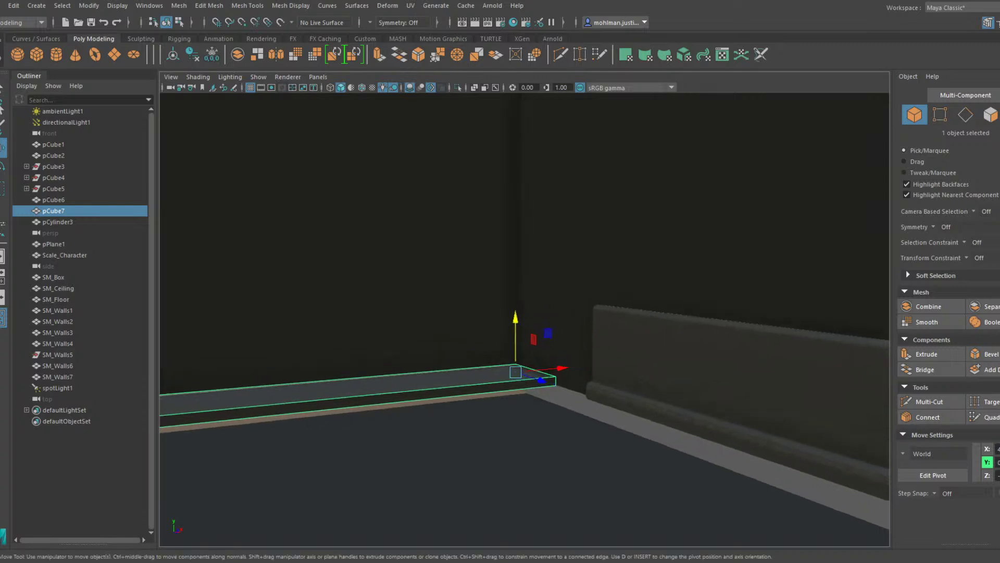
pyautogui.moveTo(513, 328); pyautogui.dragTo(572, 325)
pyautogui.press('d')
pyautogui.press('d')
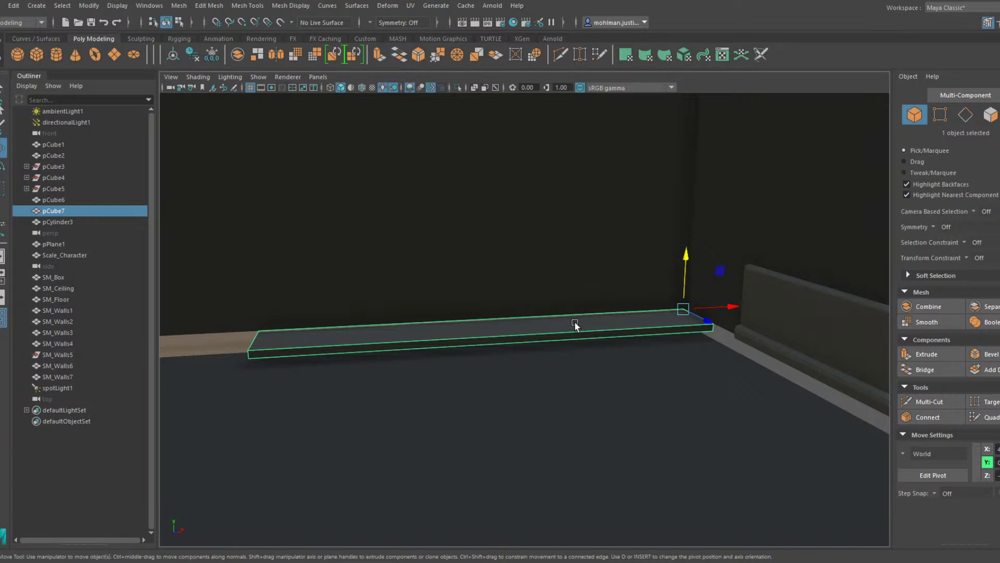
pyautogui.scroll(-3, 575, 324)
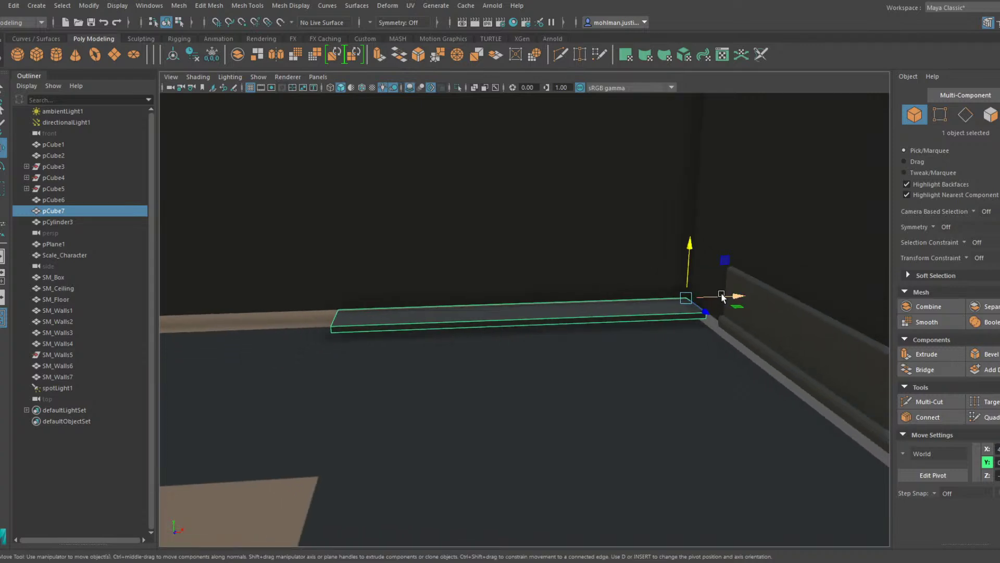
pyautogui.moveTo(712, 295); pyautogui.dragTo(719, 296)
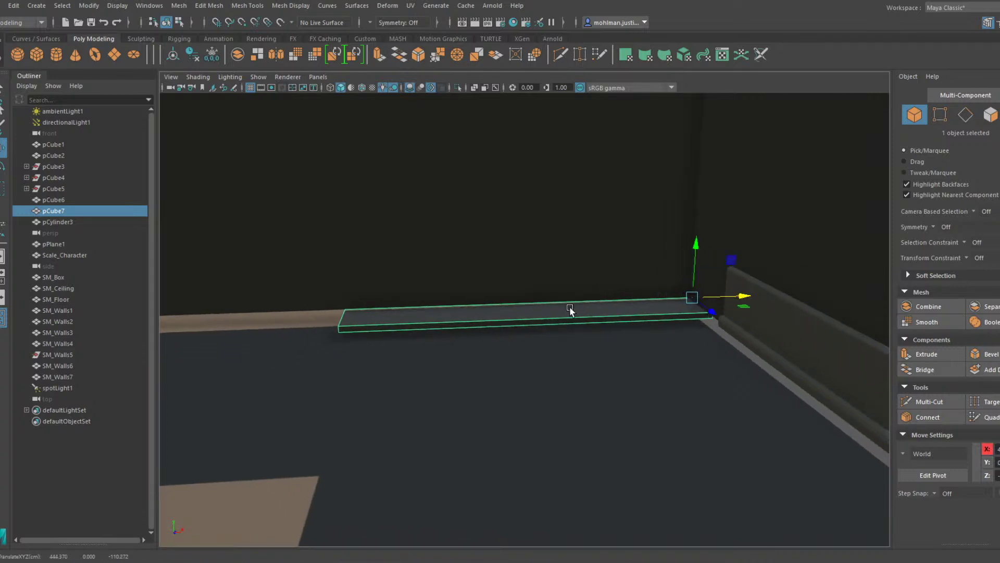
# Lengthen the corner plank along the back wall by scaling it in X
pyautogui.keyDown('alt'); pyautogui.moveTo(513, 316); pyautogui.dragTo(568, 308, button='middle'); pyautogui.keyUp('alt')
pyautogui.scroll(-3, 556, 319)
pyautogui.moveTo(568, 308)
pyautogui.keyDown('alt'); pyautogui.mouseDown()
pyautogui.moveTo(556, 319)
pyautogui.moveTo(556, 306)
pyautogui.mouseUp(); pyautogui.keyUp('alt')
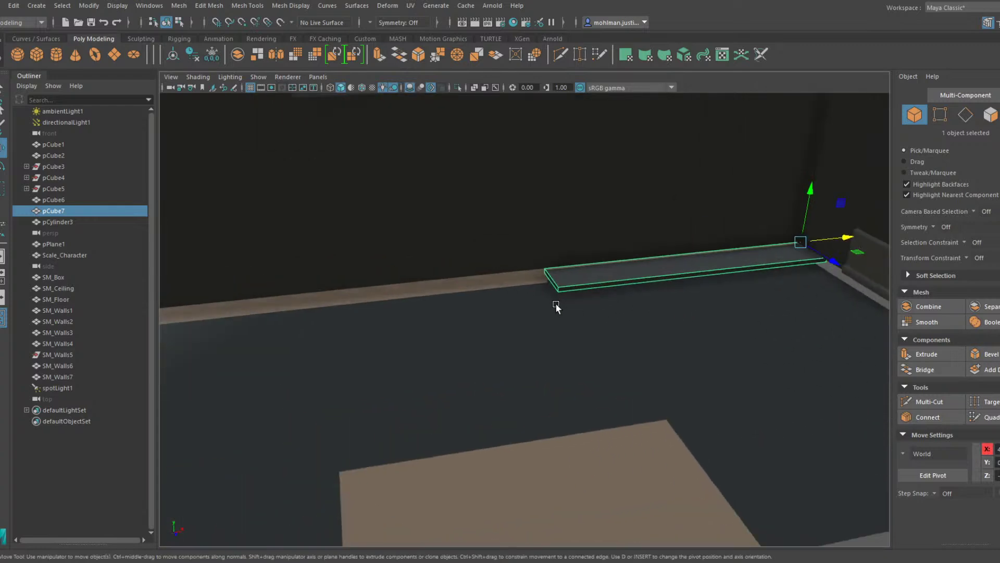
pyautogui.press('r')
pyautogui.moveTo(827, 245); pyautogui.dragTo(845, 237)
pyautogui.scroll(-5, 608, 278)
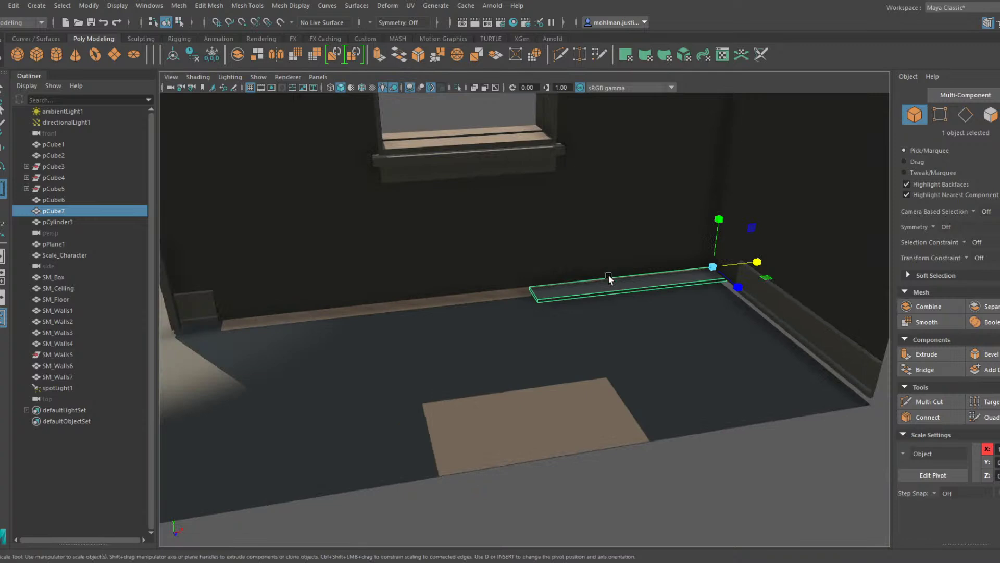
# Duplicate the corner plank, place the copy end to end with it along the back wall, and lengthen the copy in X
pyautogui.press('w')
pyautogui.hotkey('ctrl', 'd')
pyautogui.moveTo(774, 268); pyautogui.dragTo(510, 302)
pyautogui.keyDown('alt'); pyautogui.moveTo(427, 300); pyautogui.dragTo(542, 292, button='middle'); pyautogui.keyUp('alt')
pyautogui.keyDown('alt'); pyautogui.moveTo(542, 293); pyautogui.dragTo(480, 302); pyautogui.keyUp('alt')
pyautogui.press('r')
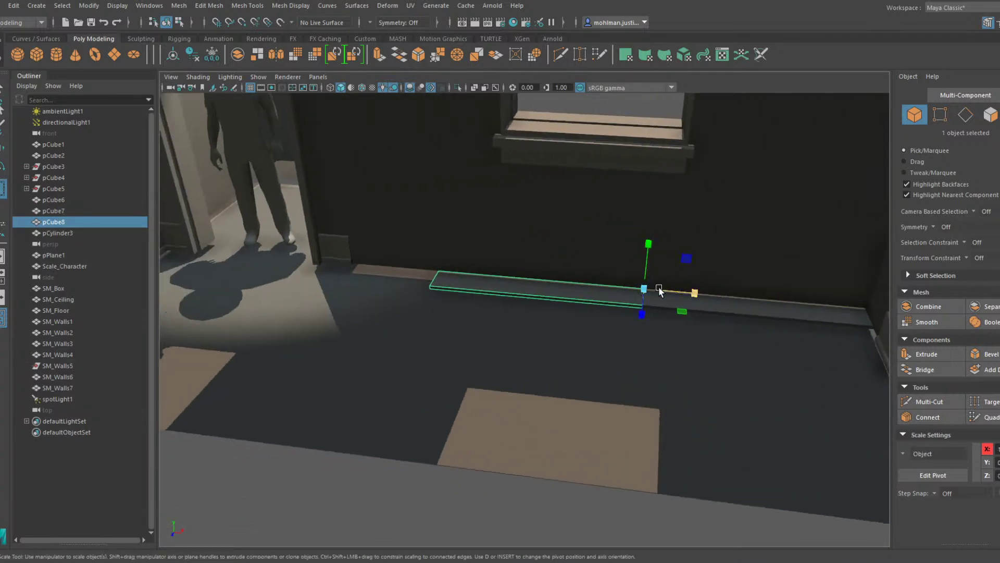
pyautogui.moveTo(693, 290); pyautogui.dragTo(381, 286)
# Duplicate the second plank to continue the row past the doorway, and pull the copy's outer end vertices back to the floor's edge
pyautogui.hotkey('ctrl', 'd')
pyautogui.press('w')
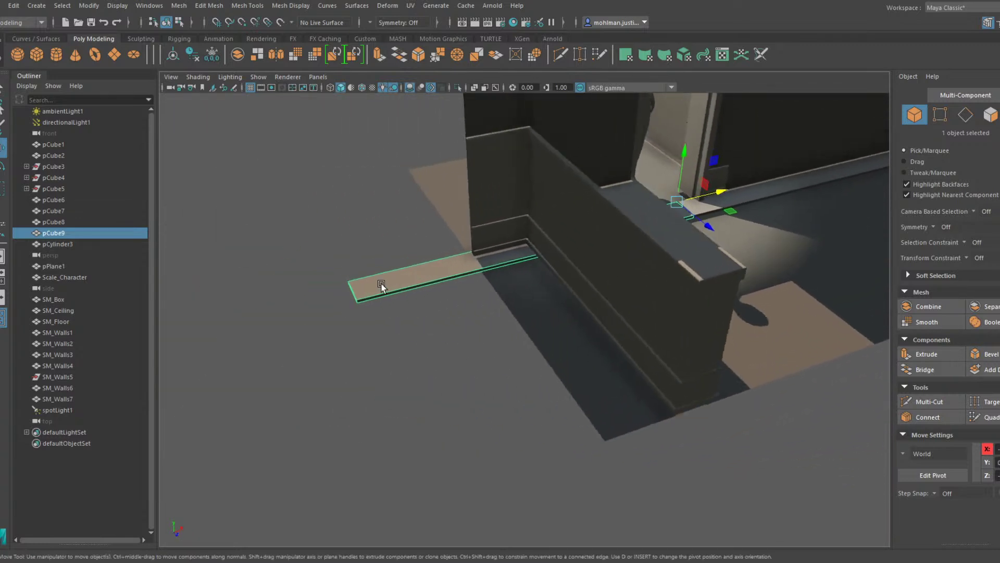
pyautogui.press('F9')
pyautogui.moveTo(332, 244); pyautogui.dragTo(407, 324)
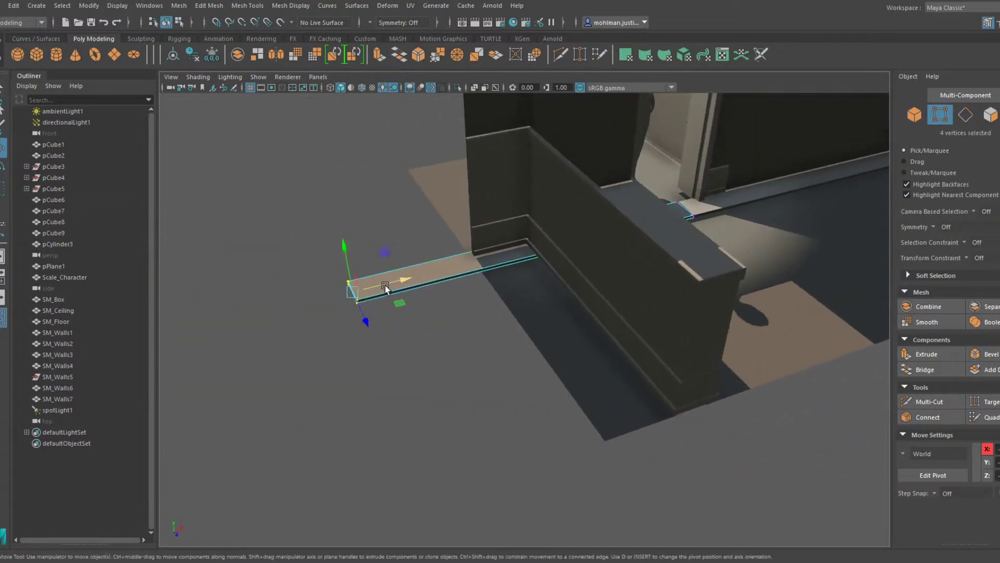
pyautogui.moveTo(386, 288); pyautogui.dragTo(471, 263)
pyautogui.keyDown('alt'); pyautogui.moveTo(435, 295); pyautogui.dragTo(571, 304); pyautogui.keyUp('alt')
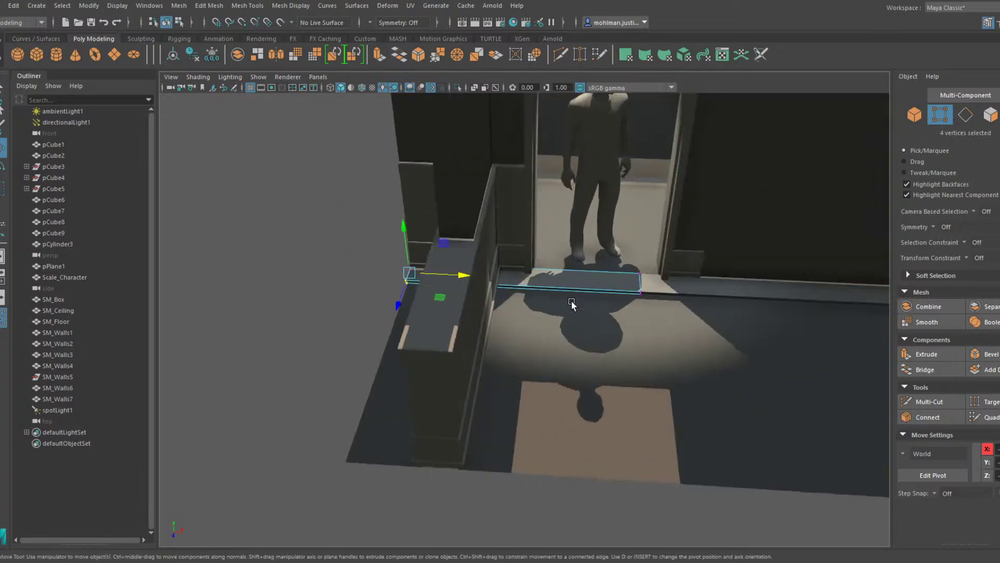
pyautogui.press('F8')
# Duplicate all three planks of the first row and move the copies in Z to form an adjoining second row
pyautogui.keyDown('alt'); pyautogui.moveTo(593, 265); pyautogui.dragTo(627, 256); pyautogui.keyUp('alt')
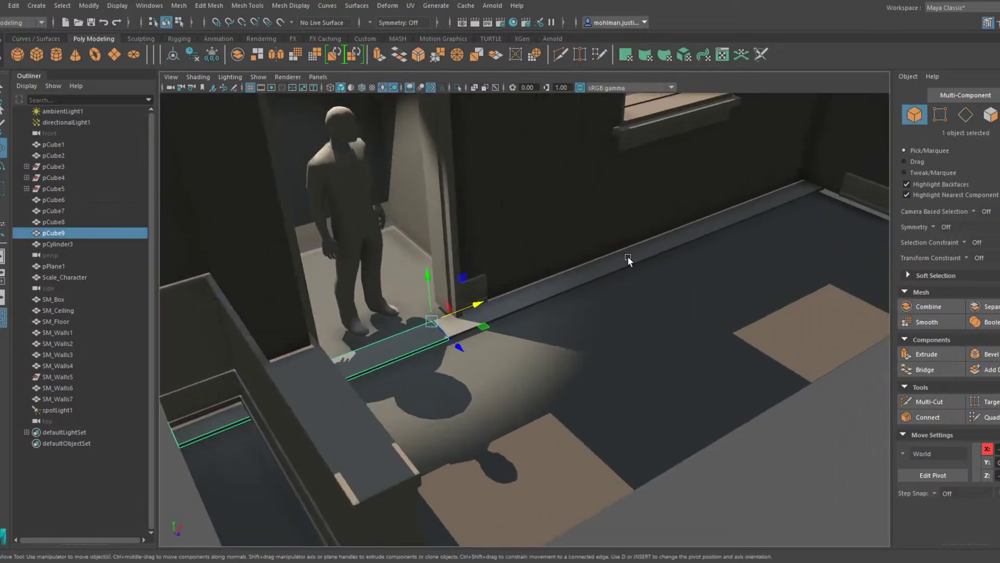
pyautogui.keyDown('shift'); pyautogui.click(628, 255); pyautogui.keyUp('shift')
pyautogui.keyDown('shift'); pyautogui.click(648, 256); pyautogui.keyUp('shift')
pyautogui.hotkey('ctrl', 'd')
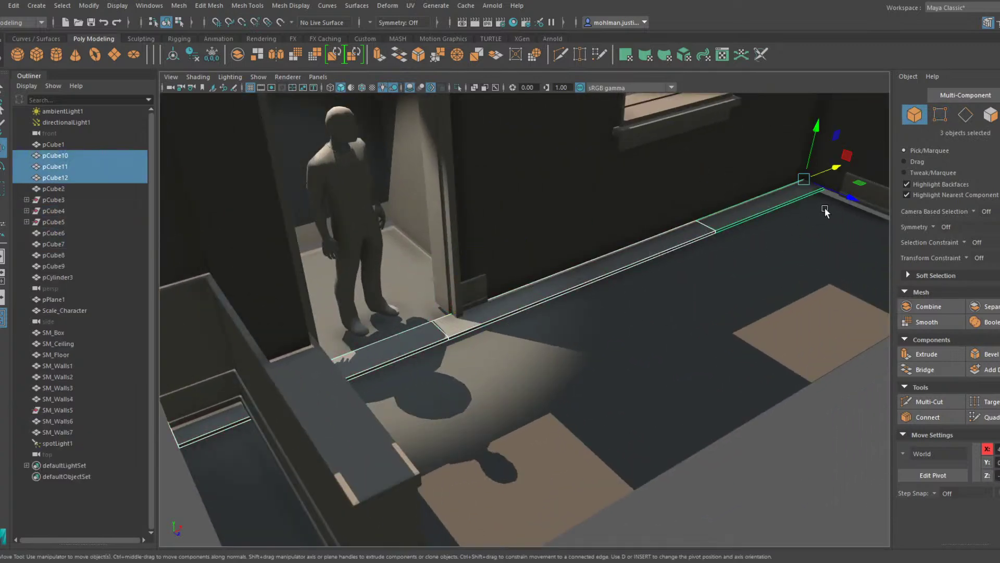
pyautogui.moveTo(840, 196); pyautogui.dragTo(870, 209)
pyautogui.keyDown('alt'); pyautogui.moveTo(638, 232); pyautogui.dragTo(717, 269); pyautogui.keyUp('alt')
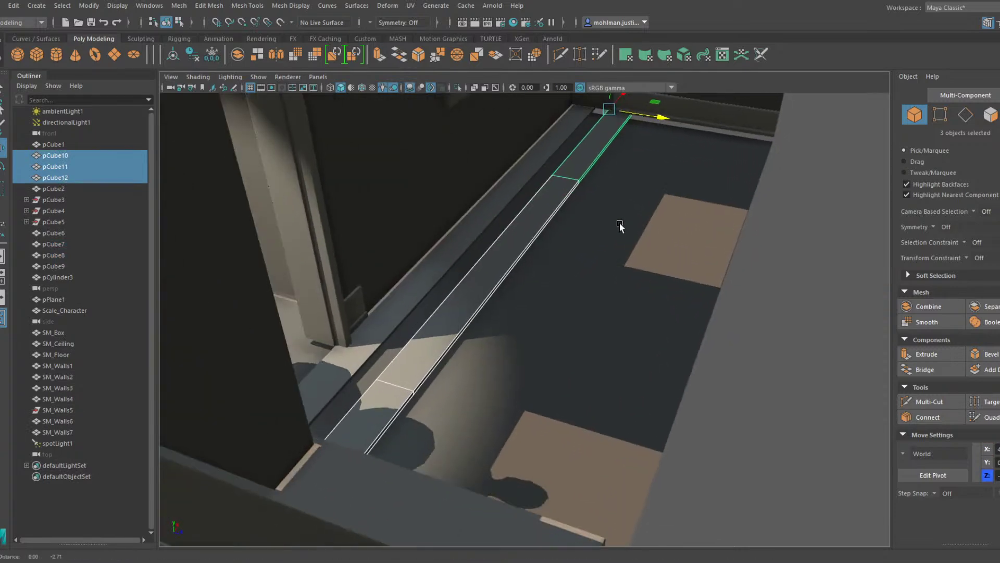
pyautogui.keyDown('alt'); pyautogui.moveTo(602, 258); pyautogui.dragTo(568, 222); pyautogui.keyUp('alt')
pyautogui.keyDown('alt'); pyautogui.moveTo(568, 222); pyautogui.dragTo(670, 253, button='right'); pyautogui.keyUp('alt')
pyautogui.keyDown('alt'); pyautogui.moveTo(583, 298); pyautogui.dragTo(583, 288); pyautogui.keyUp('alt')
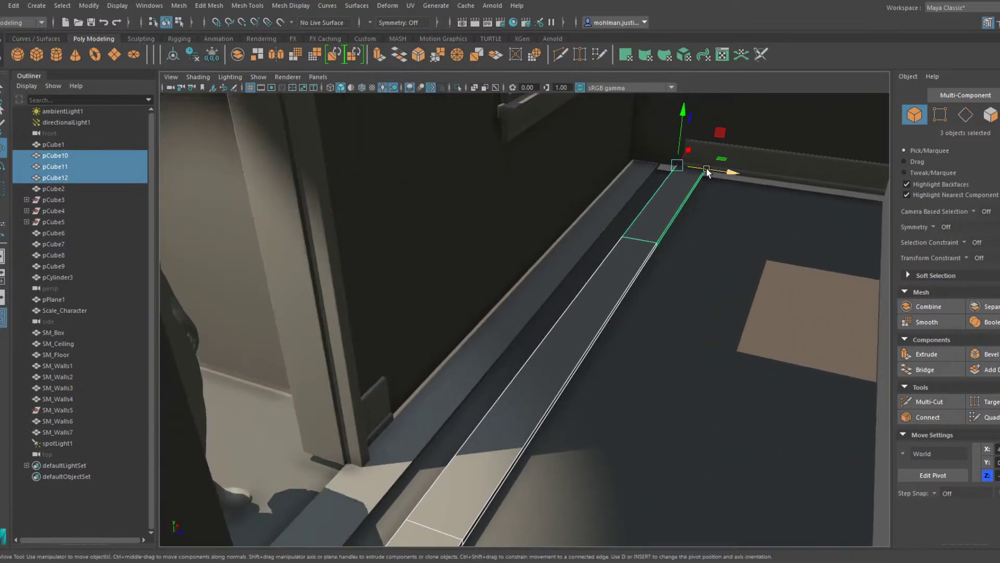
pyautogui.moveTo(707, 173); pyautogui.dragTo(687, 175)
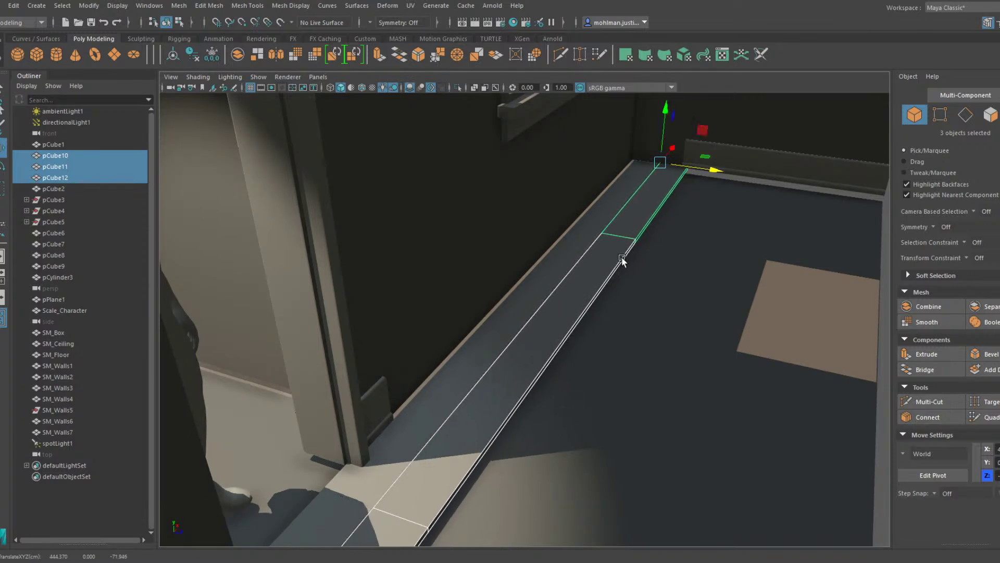
# Combine the three planks of the second row into one mesh
pyautogui.click(606, 268)
pyautogui.keyDown('alt'); pyautogui.moveTo(605, 268); pyautogui.dragTo(639, 247, button='right'); pyautogui.keyUp('alt')
pyautogui.keyDown('alt'); pyautogui.moveTo(638, 248); pyautogui.dragTo(610, 298); pyautogui.keyUp('alt')
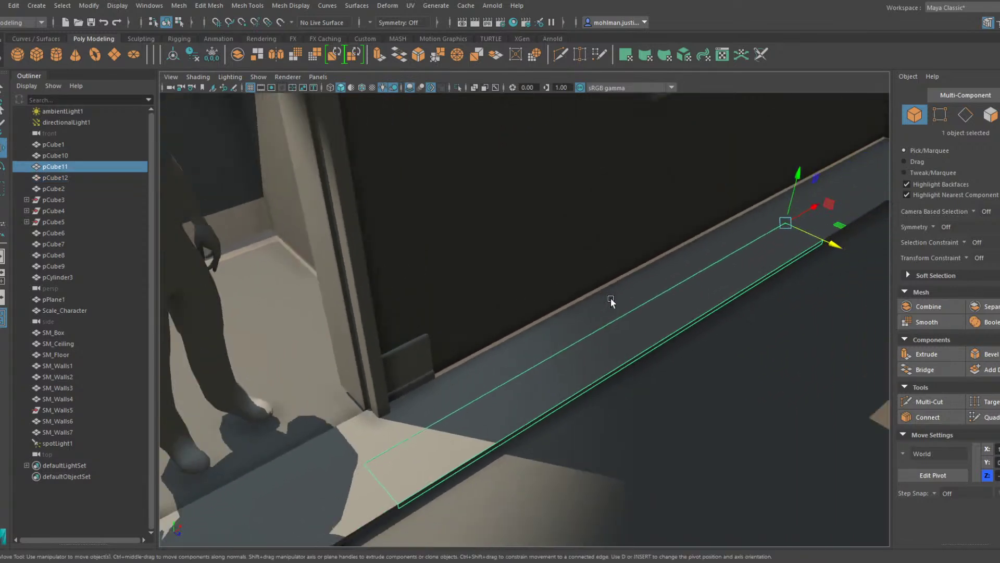
pyautogui.keyDown('shift'); pyautogui.click(420, 433); pyautogui.keyUp('shift')
pyautogui.keyDown('shift'); pyautogui.click(392, 464); pyautogui.keyUp('shift')
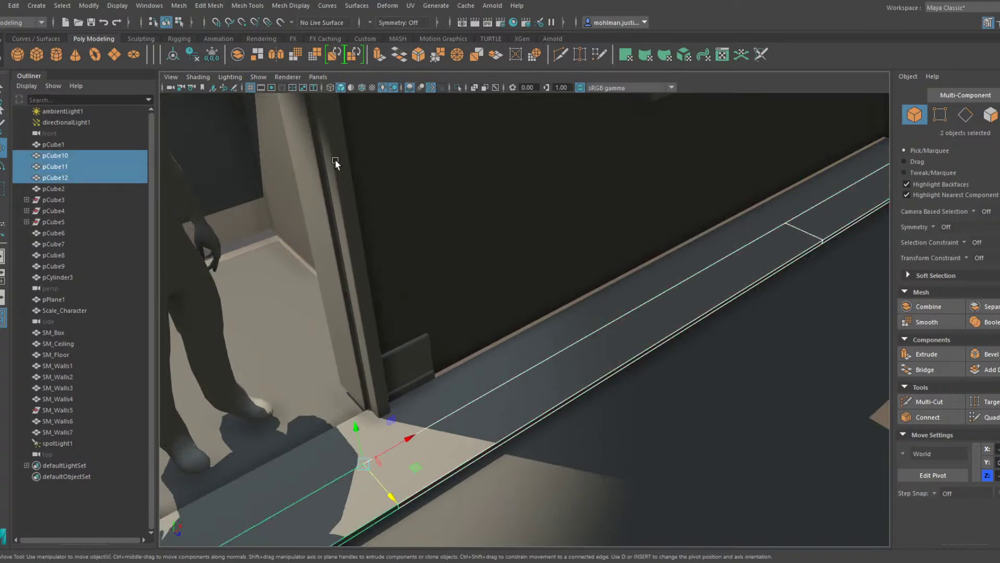
pyautogui.click(183, 7)
pyautogui.click(199, 43)
# Turn on wireframe on shaded and slide the second row's two seams along X so they are staggered from the first row's
pyautogui.scroll(-5, 375, 114)
pyautogui.keyDown('alt'); pyautogui.moveTo(375, 114); pyautogui.dragTo(510, 132); pyautogui.keyUp('alt')
pyautogui.press('F9')
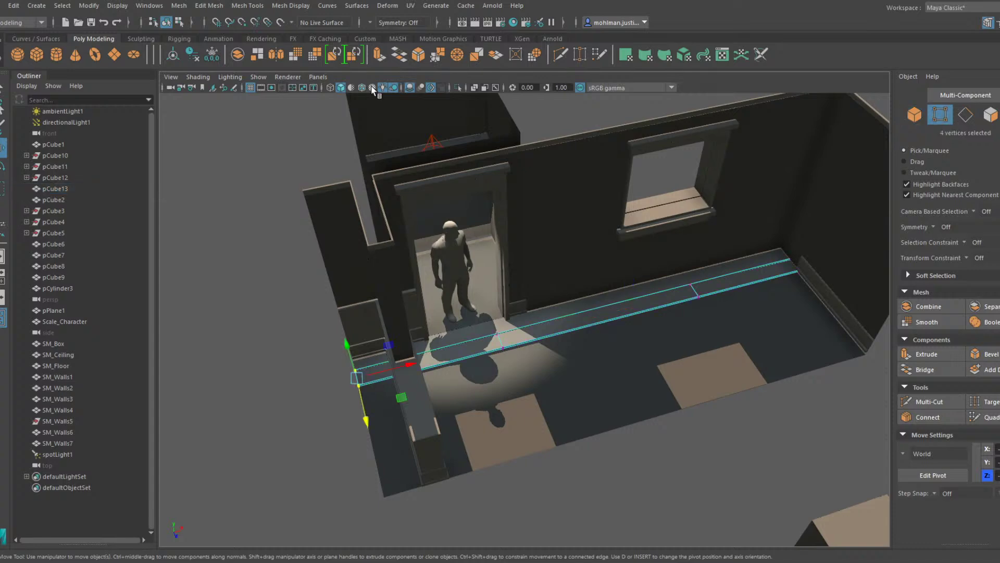
pyautogui.click(363, 89)
pyautogui.moveTo(534, 255)
pyautogui.keyDown('alt'); pyautogui.mouseDown()
pyautogui.moveTo(509, 261)
pyautogui.moveTo(492, 238)
pyautogui.mouseUp(); pyautogui.keyUp('alt')
pyautogui.scroll(8, 492, 239)
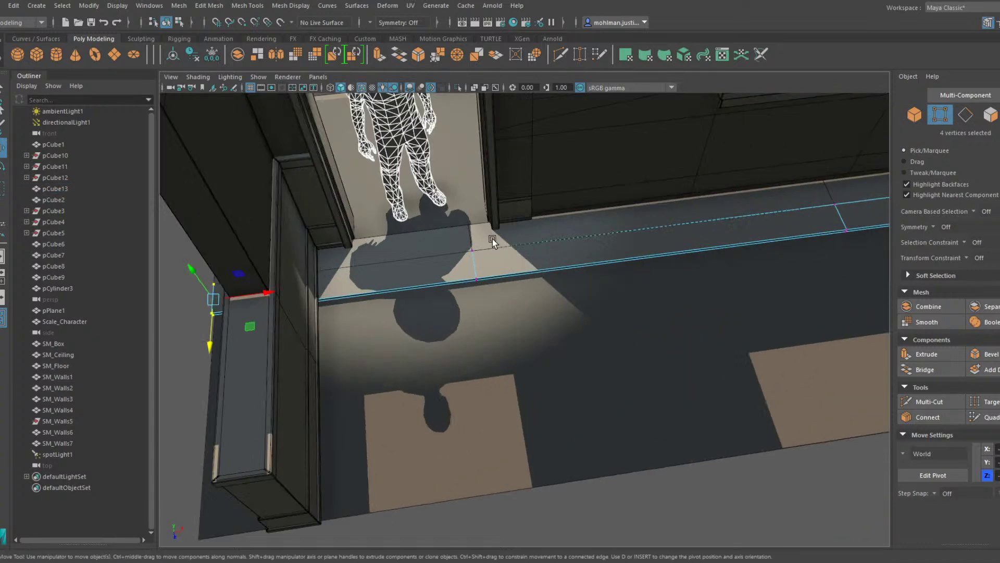
pyautogui.moveTo(490, 300); pyautogui.dragTo(417, 211)
pyautogui.moveTo(477, 233); pyautogui.dragTo(273, 247)
pyautogui.keyDown('alt'); pyautogui.moveTo(791, 192); pyautogui.dragTo(383, 265, button='middle'); pyautogui.keyUp('alt')
pyautogui.moveTo(681, 306); pyautogui.dragTo(773, 225)
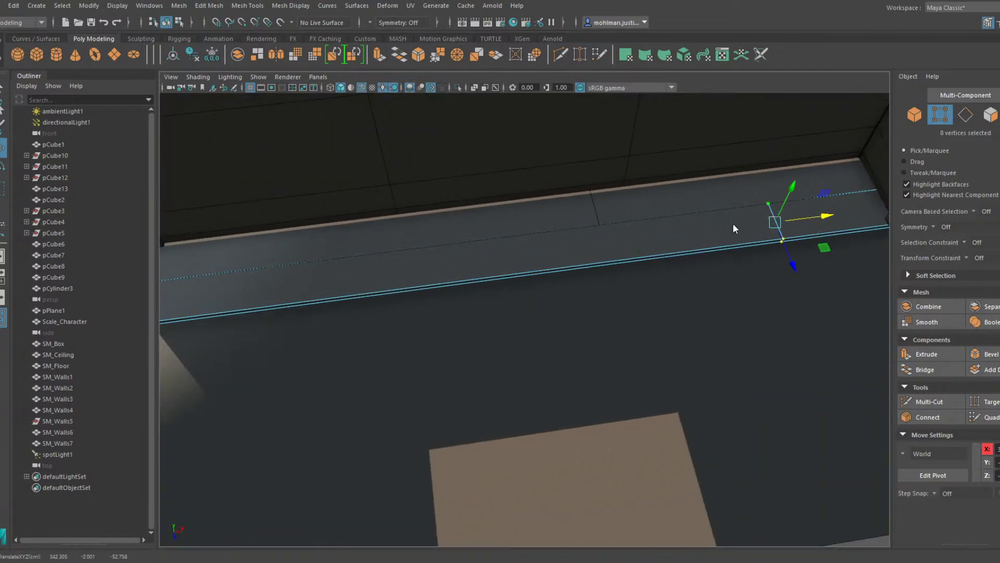
pyautogui.press('F8')
# Duplicate the combined second row and move the copy in Z to sit flush beside it as a third row
pyautogui.click(648, 214)
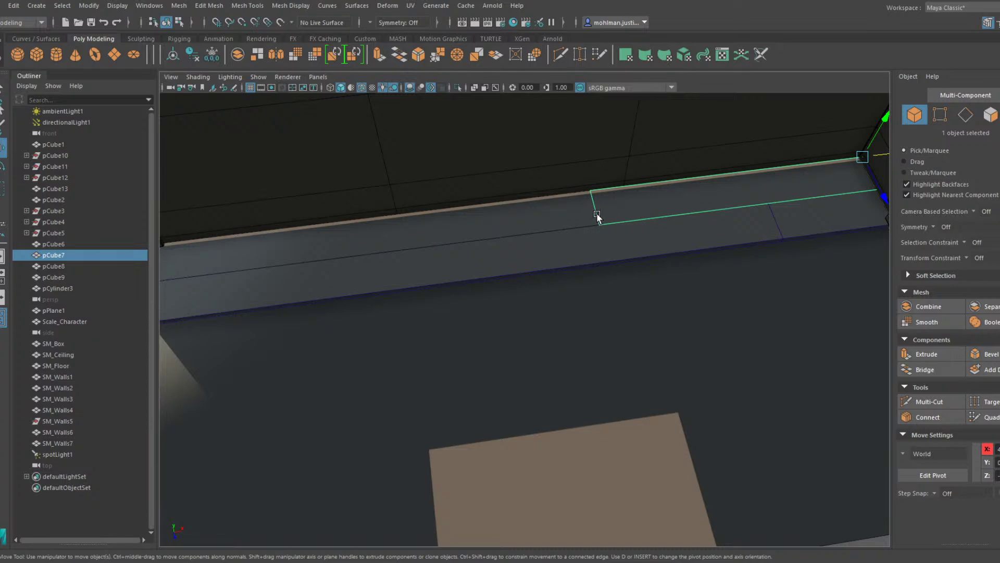
pyautogui.scroll(-3, 597, 215)
pyautogui.click(481, 295)
pyautogui.keyDown('alt'); pyautogui.moveTo(521, 277); pyautogui.dragTo(507, 243); pyautogui.keyUp('alt')
pyautogui.hotkey('ctrl', 'd')
pyautogui.scroll(4, 516, 274)
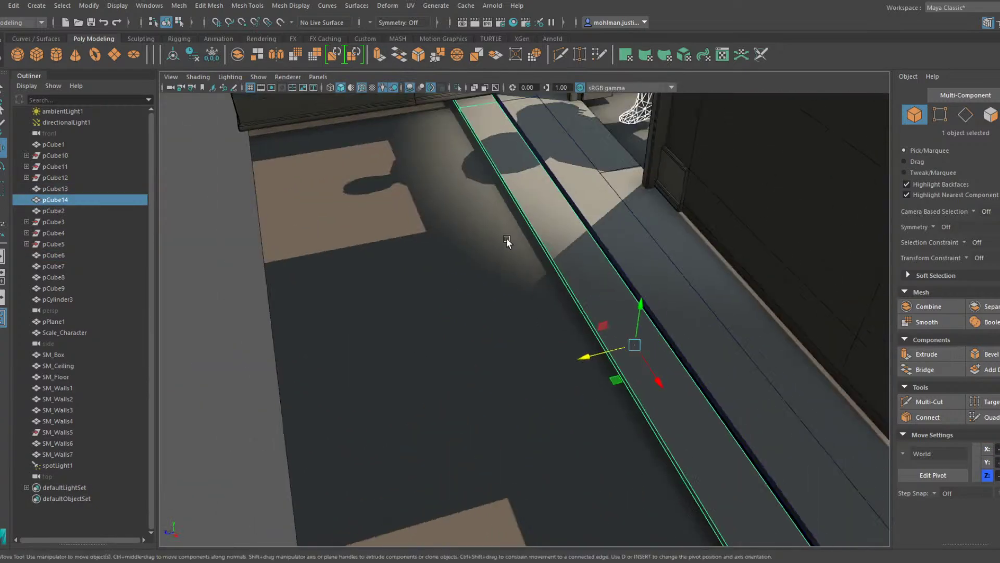
pyautogui.keyDown('alt'); pyautogui.moveTo(615, 298); pyautogui.dragTo(376, 223, button='middle'); pyautogui.keyUp('alt')
pyautogui.moveTo(441, 301); pyautogui.dragTo(449, 301)
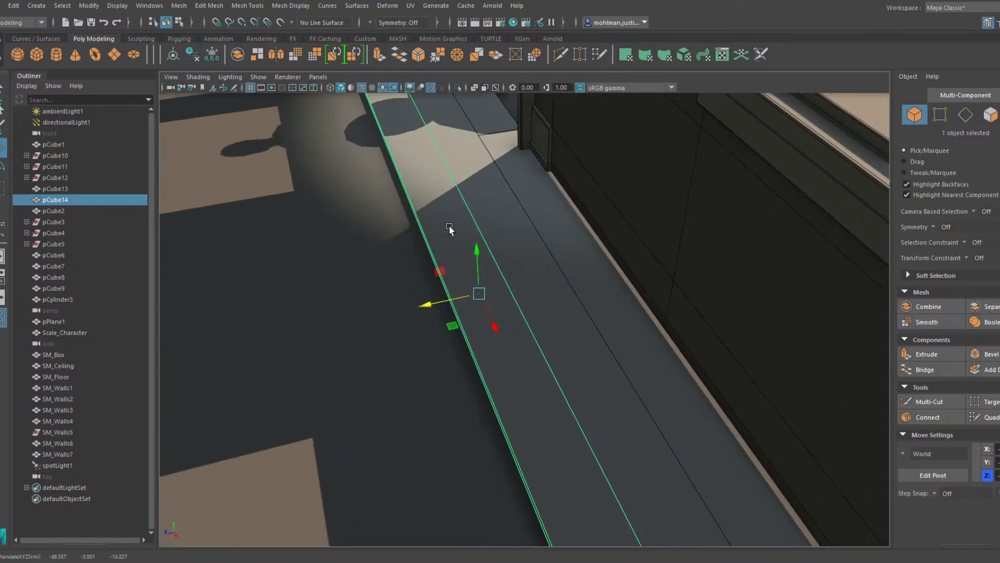
# Slide the vertices of the third row's two seams along X to stagger them from the second row's
pyautogui.scroll(-3, 449, 228)
pyautogui.keyDown('alt'); pyautogui.moveTo(449, 228); pyautogui.dragTo(516, 211); pyautogui.keyUp('alt')
pyautogui.keyDown('alt'); pyautogui.moveTo(515, 211); pyautogui.dragTo(335, 239, button='middle'); pyautogui.keyUp('alt')
pyautogui.scroll(-4, 335, 239)
pyautogui.keyDown('alt'); pyautogui.moveTo(417, 268); pyautogui.dragTo(482, 253, button='middle'); pyautogui.keyUp('alt')
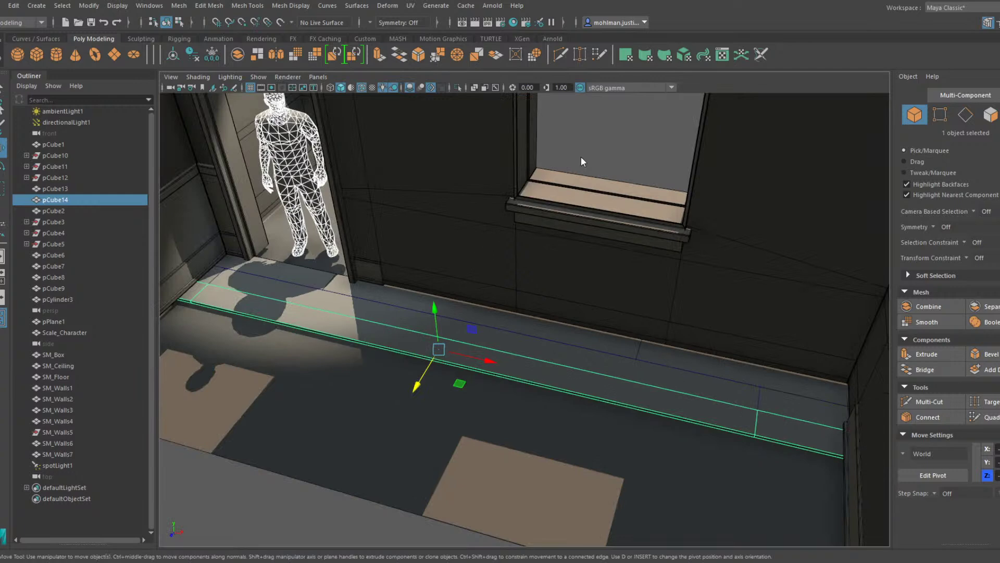
pyautogui.press('F9')
pyautogui.moveTo(749, 435); pyautogui.dragTo(626, 402)
pyautogui.keyDown('alt'); pyautogui.moveTo(432, 363); pyautogui.dragTo(702, 379, button='middle'); pyautogui.keyUp('alt')
pyautogui.keyDown('alt'); pyautogui.moveTo(498, 362); pyautogui.dragTo(440, 315); pyautogui.keyUp('alt')
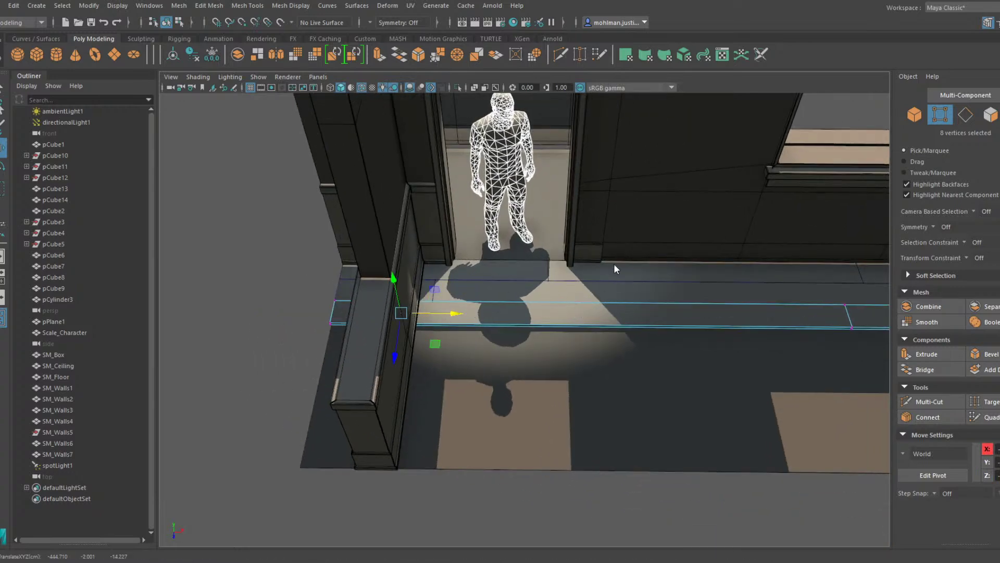
pyautogui.press('F8')
# Duplicate the third row in Z as an adjoining fourth row and shift the copy's two seams along X to stagger them
pyautogui.moveTo(555, 277)
pyautogui.keyDown('alt'); pyautogui.mouseDown()
pyautogui.moveTo(617, 272)
pyautogui.moveTo(634, 319)
pyautogui.moveTo(649, 327)
pyautogui.moveTo(639, 318)
pyautogui.mouseUp(); pyautogui.keyUp('alt')
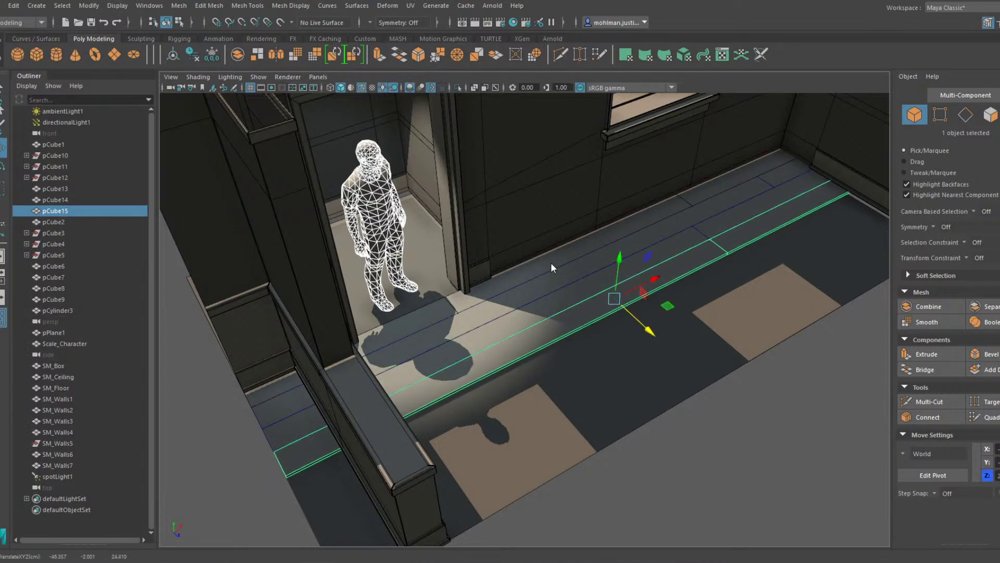
pyautogui.press('F9')
pyautogui.moveTo(760, 279); pyautogui.dragTo(845, 182)
pyautogui.moveTo(471, 444); pyautogui.dragTo(333, 384)
pyautogui.press('F8')
pyautogui.click(633, 311)
pyautogui.hotkey('ctrl', 'z')
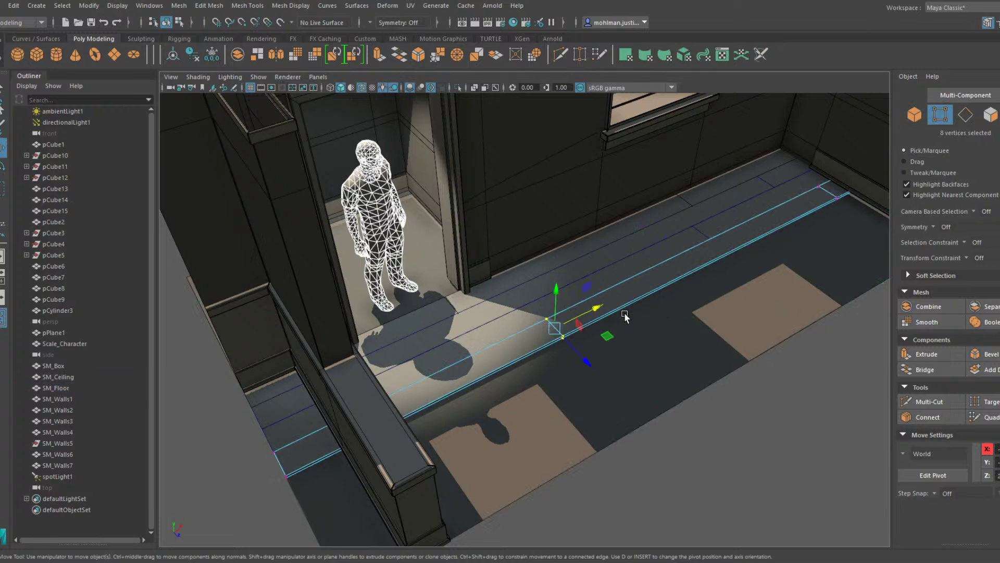
pyautogui.press('F8')
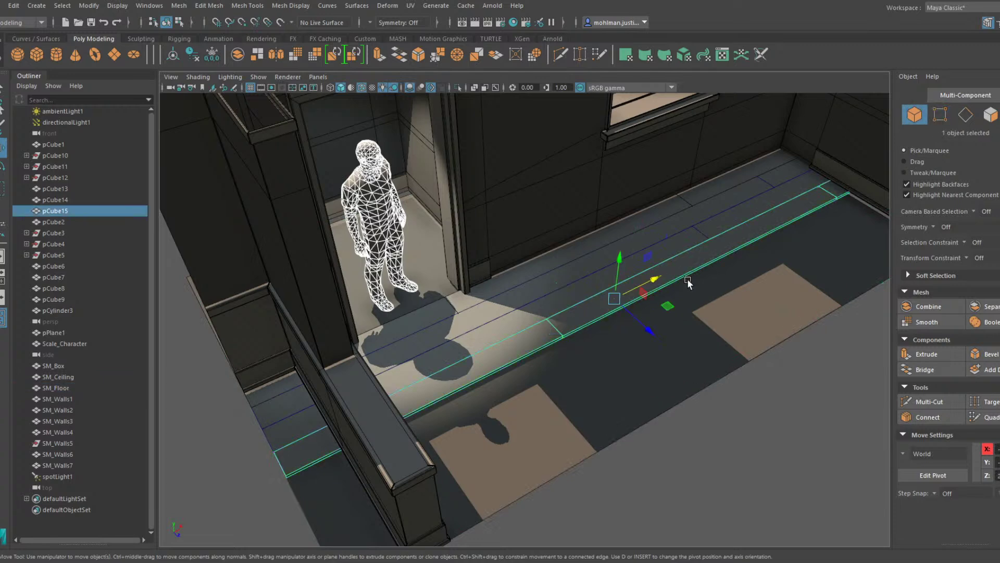
# Duplicate the second, third and fourth plank rows together and move the copies in Z to continue the floor beyond the fourth row
pyautogui.click(575, 270)
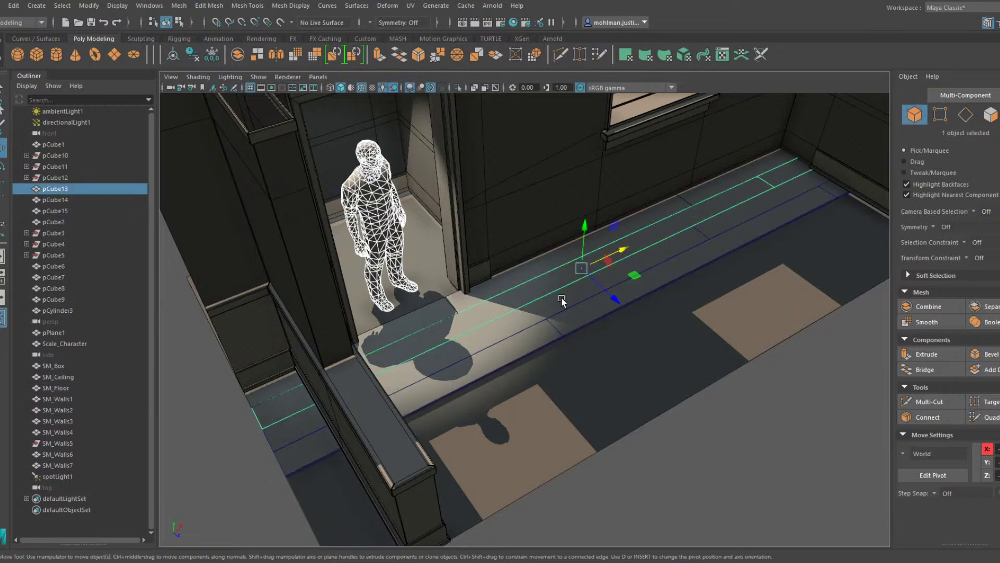
pyautogui.keyDown('shift'); pyautogui.click(557, 315); pyautogui.keyUp('shift')
pyautogui.keyDown('shift'); pyautogui.click(556, 325); pyautogui.keyUp('shift')
pyautogui.hotkey('ctrl', 'd')
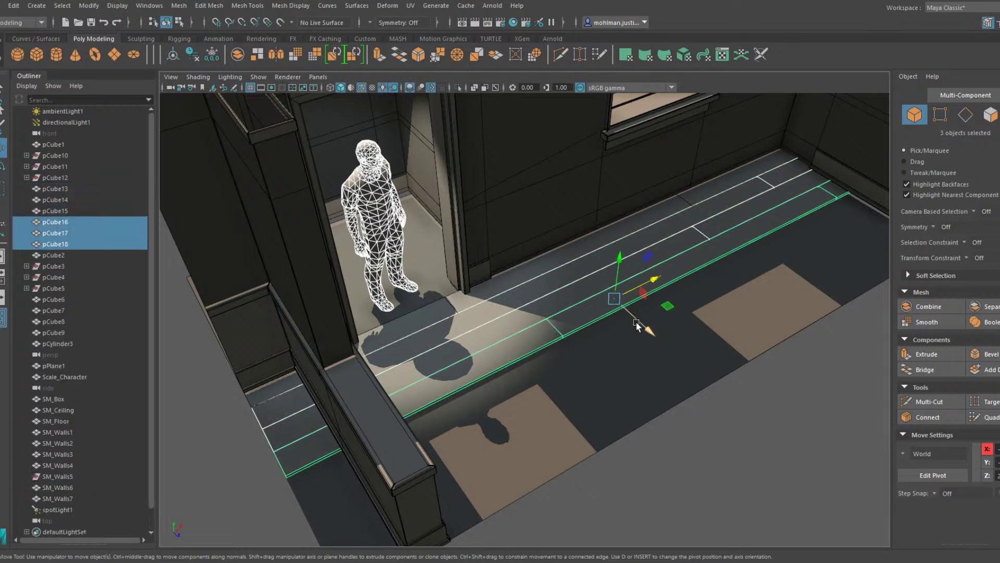
pyautogui.moveTo(641, 324); pyautogui.dragTo(696, 330)
# Shift the fifth row's seam vertices along X to break up the repeated plank pattern
pyautogui.click(761, 246)
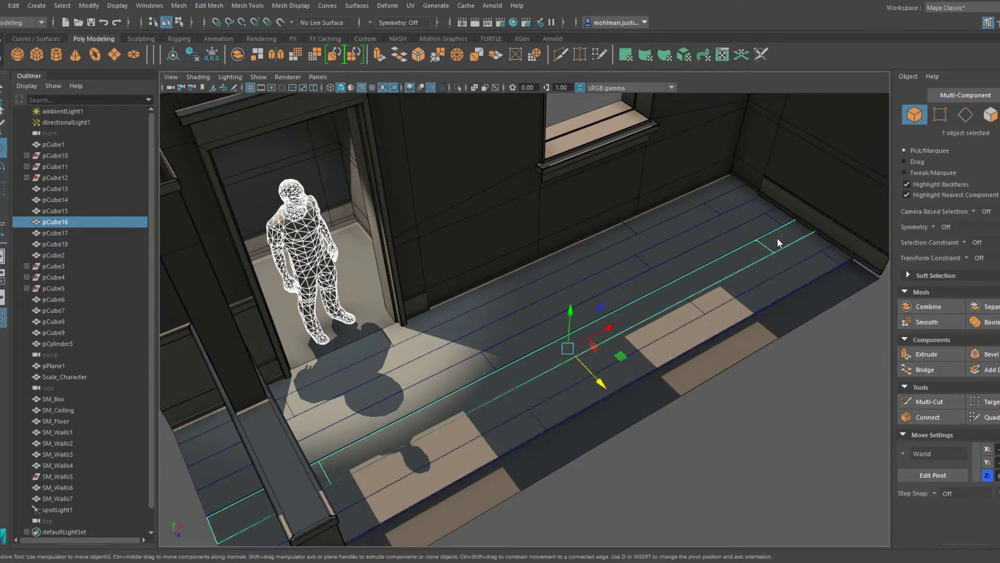
pyautogui.moveTo(778, 238); pyautogui.dragTo(734, 230, button='right')
pyautogui.moveTo(728, 215); pyautogui.dragTo(791, 286)
pyautogui.moveTo(786, 235); pyautogui.dragTo(756, 250)
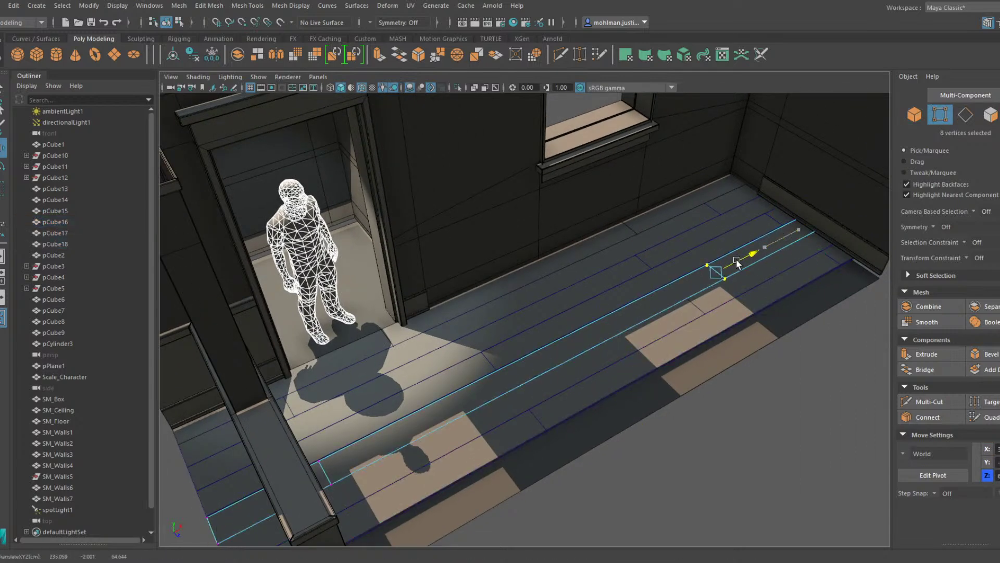
pyautogui.moveTo(363, 512); pyautogui.dragTo(333, 444)
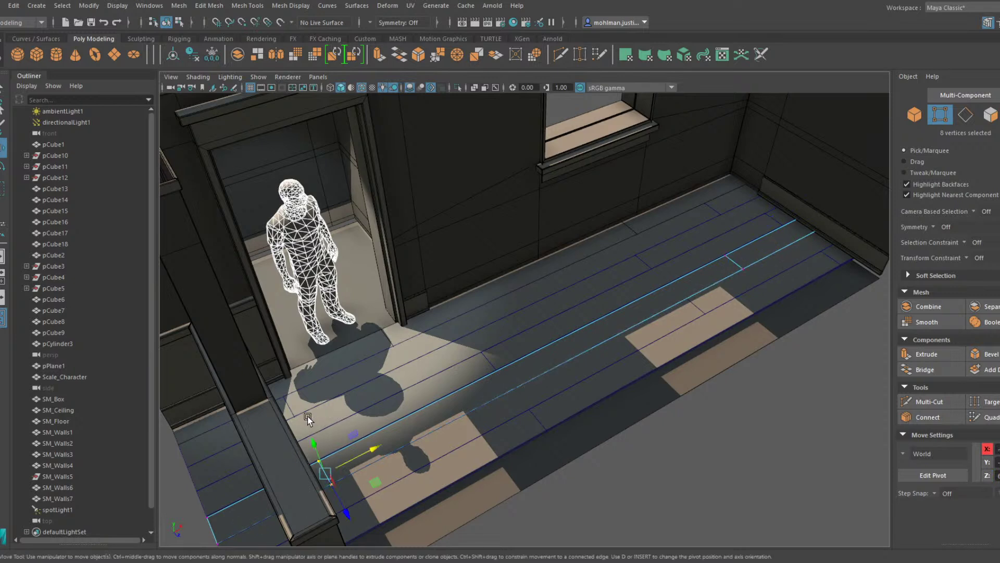
# Shift the sixth row's seam vertices along X to stagger them from the neighbouring rows
pyautogui.click(586, 362)
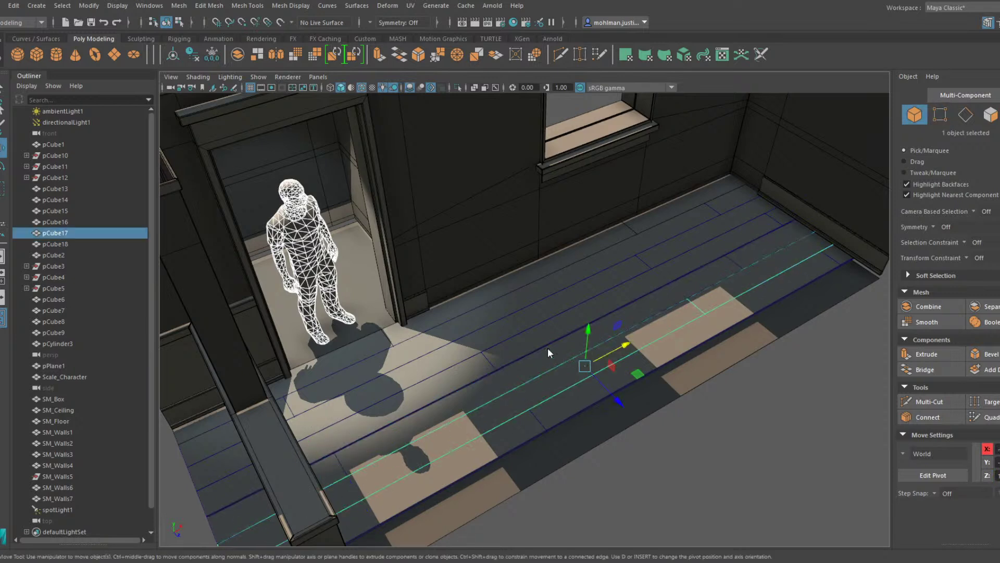
pyautogui.press('F9')
pyautogui.moveTo(721, 325); pyautogui.dragTo(658, 286)
pyautogui.moveTo(719, 296); pyautogui.dragTo(714, 299)
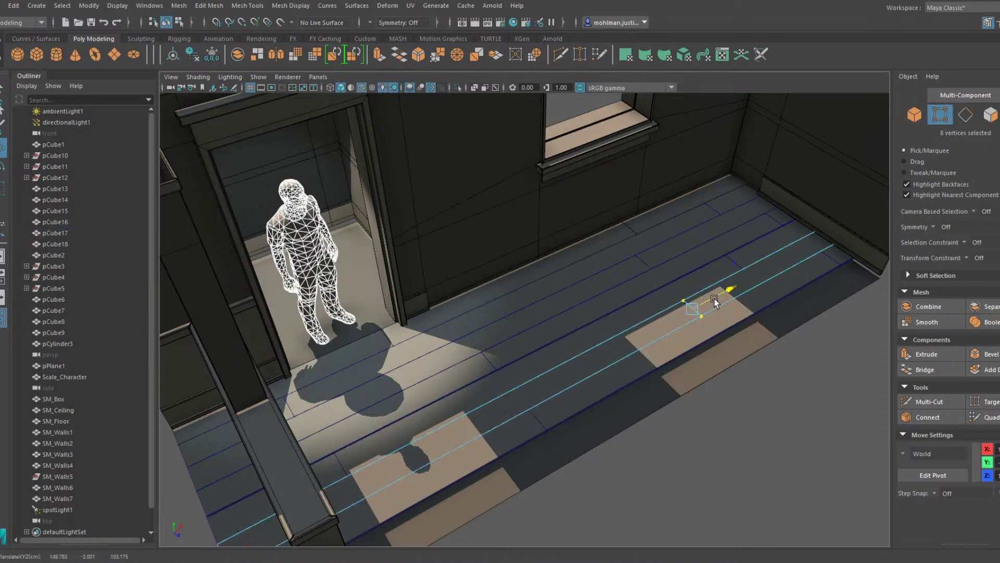
pyautogui.keyDown('alt'); pyautogui.moveTo(379, 455); pyautogui.dragTo(458, 348, button='middle'); pyautogui.keyUp('alt')
pyautogui.keyDown('alt'); pyautogui.moveTo(458, 348); pyautogui.dragTo(410, 395); pyautogui.keyUp('alt')
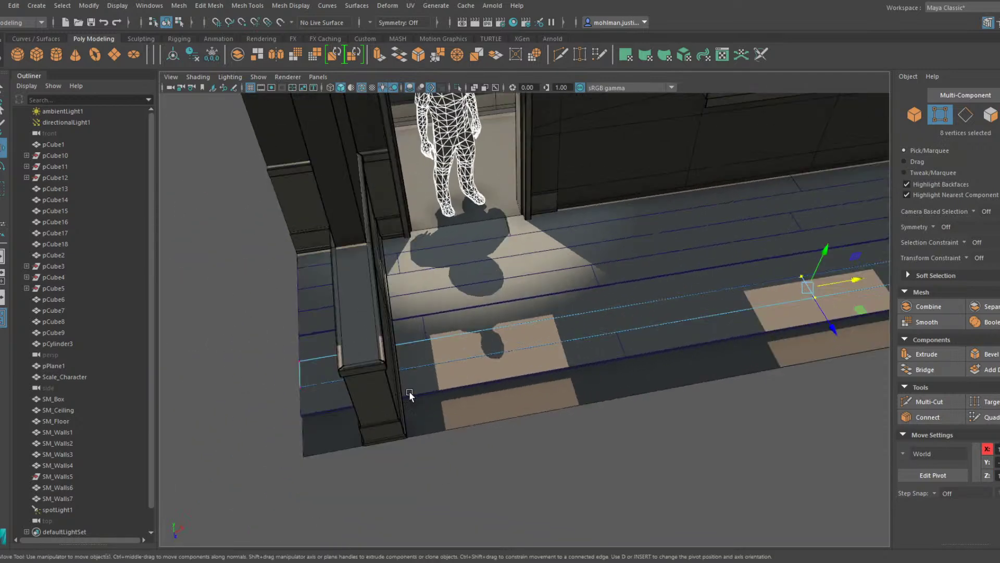
pyautogui.moveTo(363, 320); pyautogui.dragTo(361, 319)
pyautogui.moveTo(422, 352); pyautogui.dragTo(447, 349)
pyautogui.keyDown('alt'); pyautogui.moveTo(580, 369); pyautogui.dragTo(522, 380, button='middle'); pyautogui.keyUp('alt')
# Move the two seams of the seventh plank row along X so its board joints differ from the rows behind
pyautogui.click(589, 352)
pyautogui.press('F9')
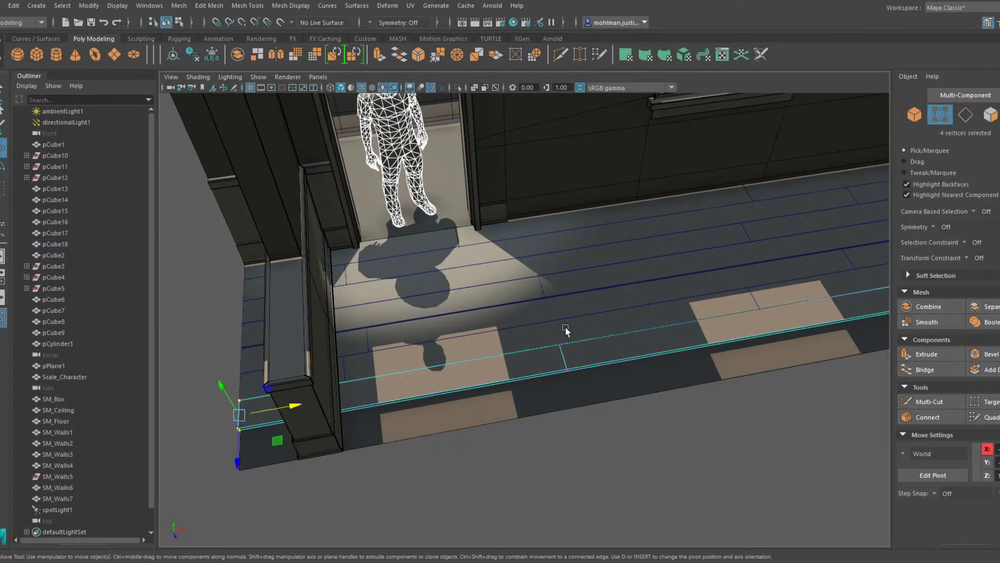
pyautogui.moveTo(583, 385); pyautogui.dragTo(541, 331)
pyautogui.moveTo(600, 351); pyautogui.dragTo(587, 353)
pyautogui.keyDown('alt'); pyautogui.moveTo(713, 343); pyautogui.dragTo(492, 396, button='middle'); pyautogui.keyUp('alt')
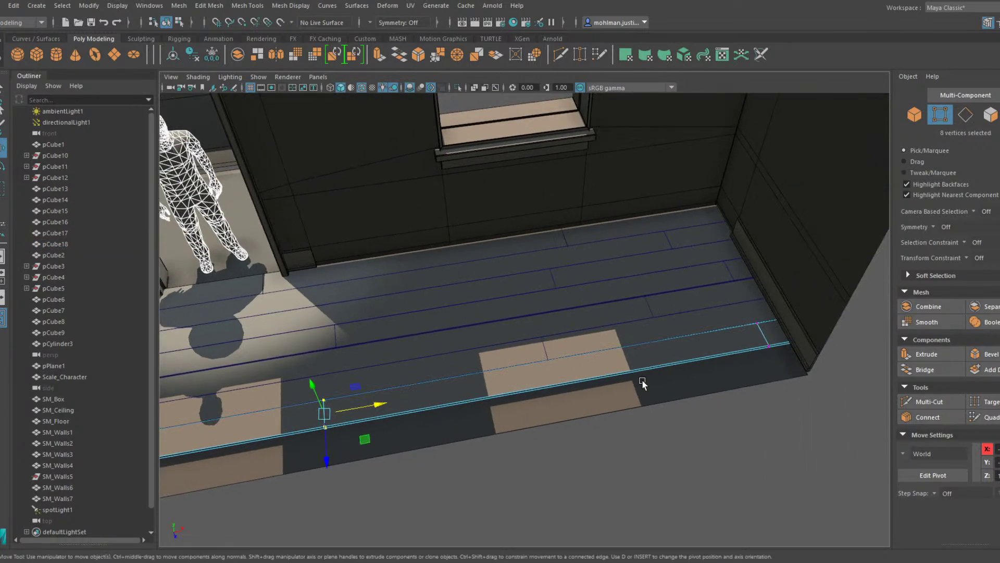
pyautogui.moveTo(663, 375); pyautogui.dragTo(782, 304)
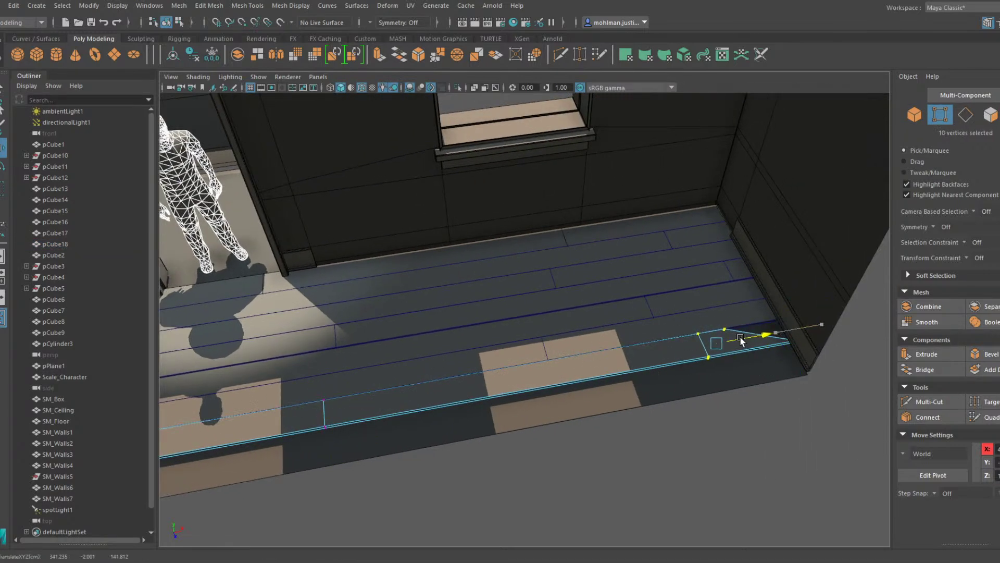
pyautogui.moveTo(753, 370); pyautogui.dragTo(814, 463)
pyautogui.moveTo(833, 407); pyautogui.dragTo(810, 405)
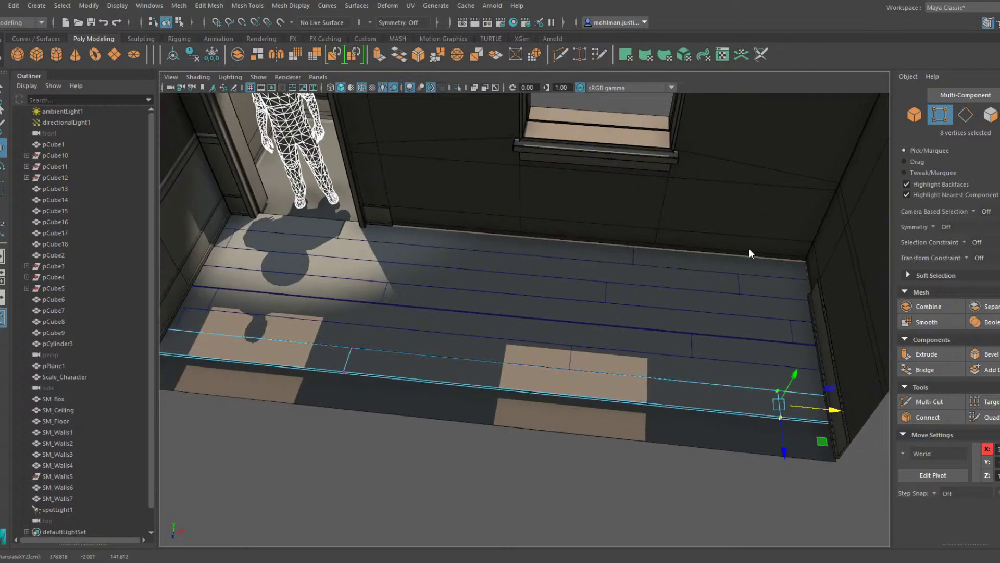
# Duplicate the seventh plank row and move the copy in Z as the last row along the floor's open edge
pyautogui.press('F8')
pyautogui.keyDown('alt'); pyautogui.moveTo(662, 287); pyautogui.dragTo(570, 329); pyautogui.keyUp('alt')
pyautogui.hotkey('ctrl', 'd')
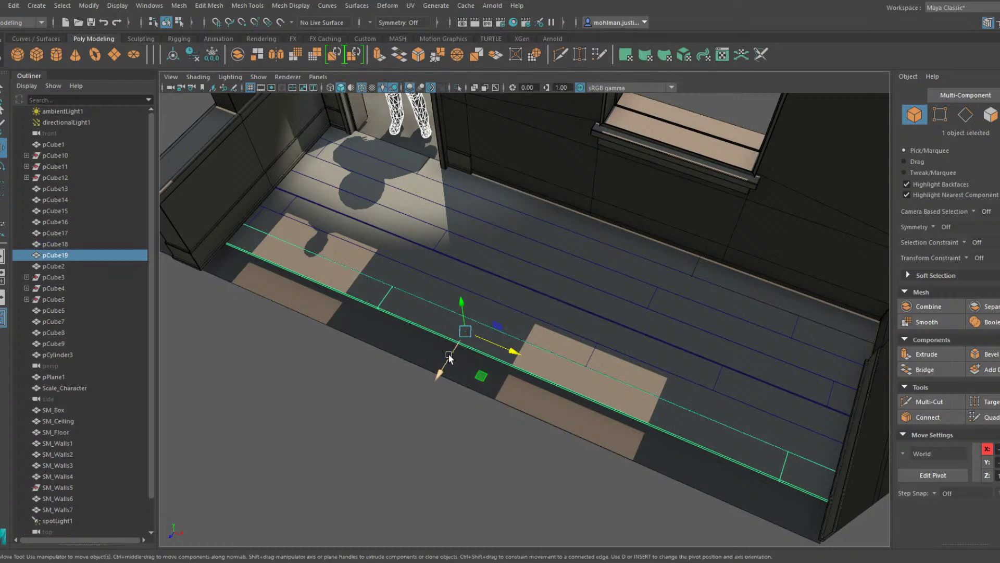
pyautogui.moveTo(448, 354); pyautogui.dragTo(535, 386)
# Select all the plank rows of the room floor and combine them into a single mesh
pyautogui.keyDown('alt'); pyautogui.moveTo(536, 387); pyautogui.dragTo(456, 373, button='middle'); pyautogui.keyUp('alt')
pyautogui.keyDown('shift'); pyautogui.click(457, 397); pyautogui.keyUp('shift')
pyautogui.keyDown('shift'); pyautogui.click(482, 376); pyautogui.keyUp('shift')
pyautogui.keyDown('shift'); pyautogui.click(509, 355); pyautogui.keyUp('shift')
pyautogui.keyDown('shift'); pyautogui.click(530, 332); pyautogui.keyUp('shift')
pyautogui.keyDown('shift'); pyautogui.click(543, 351); pyautogui.keyUp('shift')
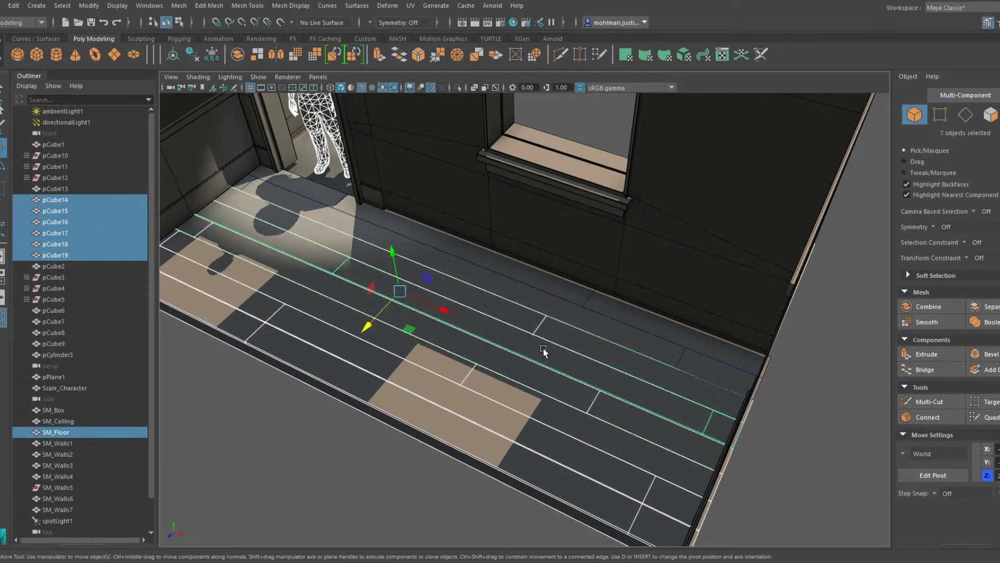
pyautogui.keyDown('shift'); pyautogui.click(616, 314); pyautogui.keyUp('shift')
pyautogui.keyDown('shift'); pyautogui.click(617, 332); pyautogui.keyUp('shift')
pyautogui.keyDown('shift'); pyautogui.click(559, 317); pyautogui.keyUp('shift')
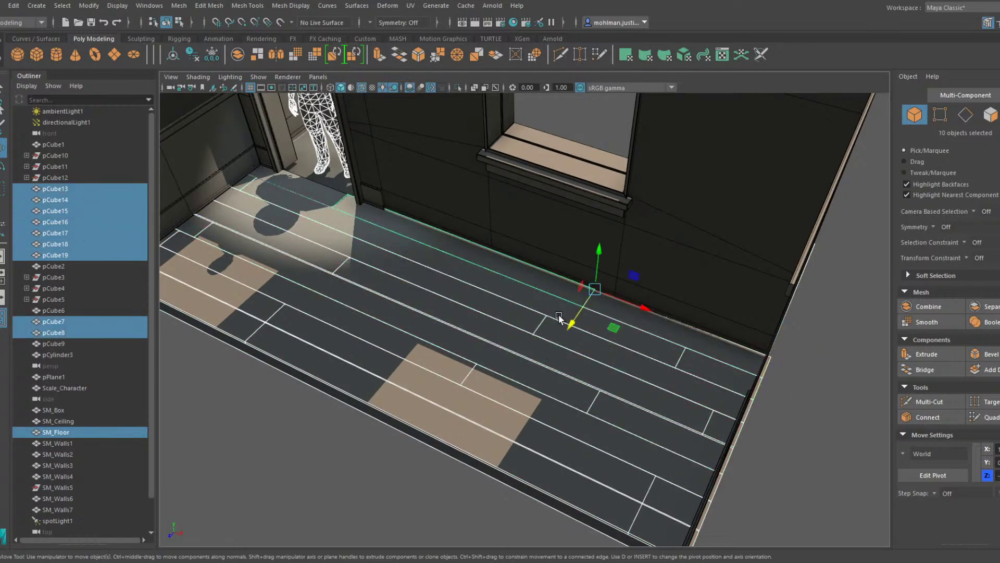
pyautogui.keyDown('shift'); pyautogui.click(316, 187); pyautogui.keyUp('shift')
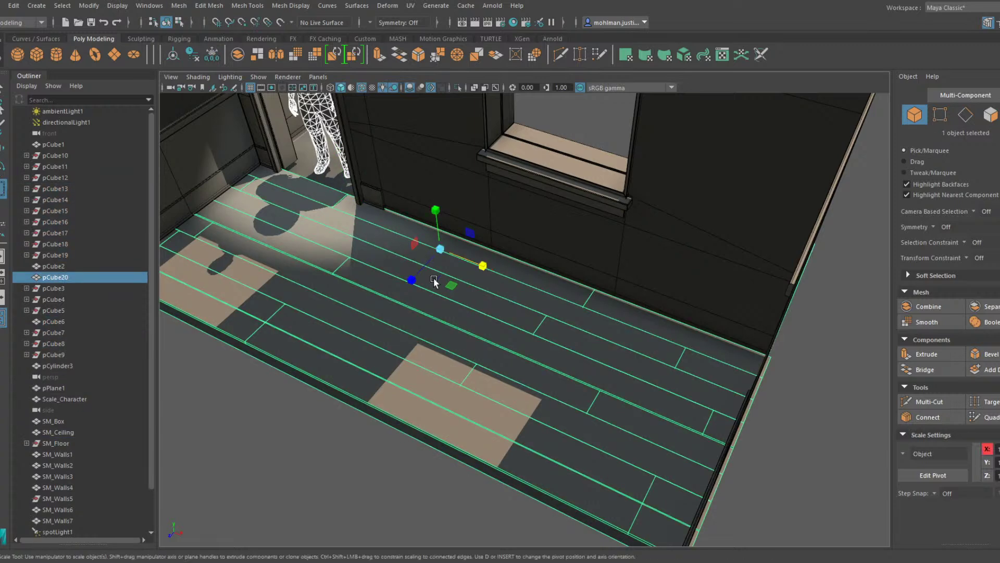
# Separate the combined mesh and recombine only the planks, leaving the base floor slab out
pyautogui.press('r')
pyautogui.moveTo(411, 280); pyautogui.dragTo(364, 182)
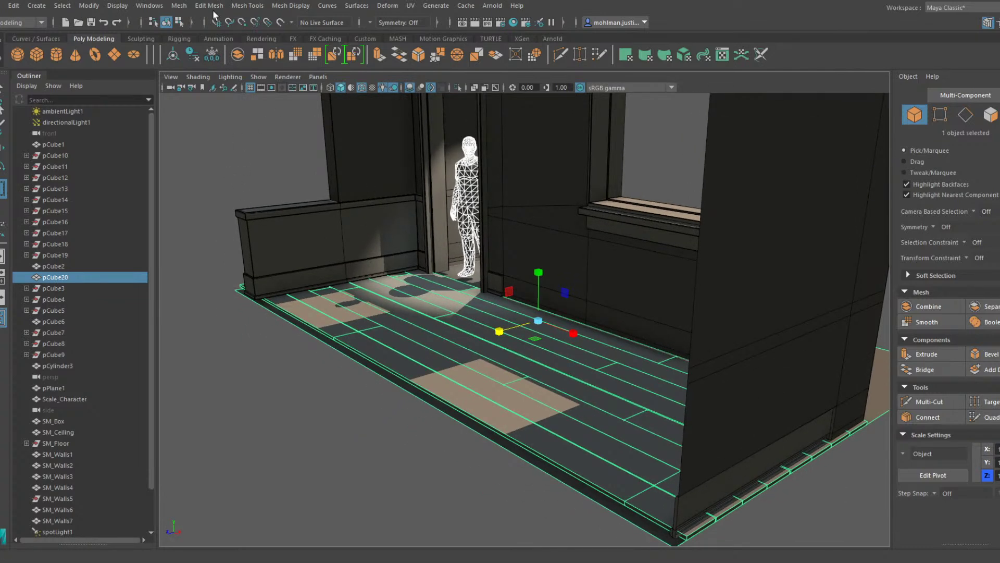
pyautogui.click(177, 7)
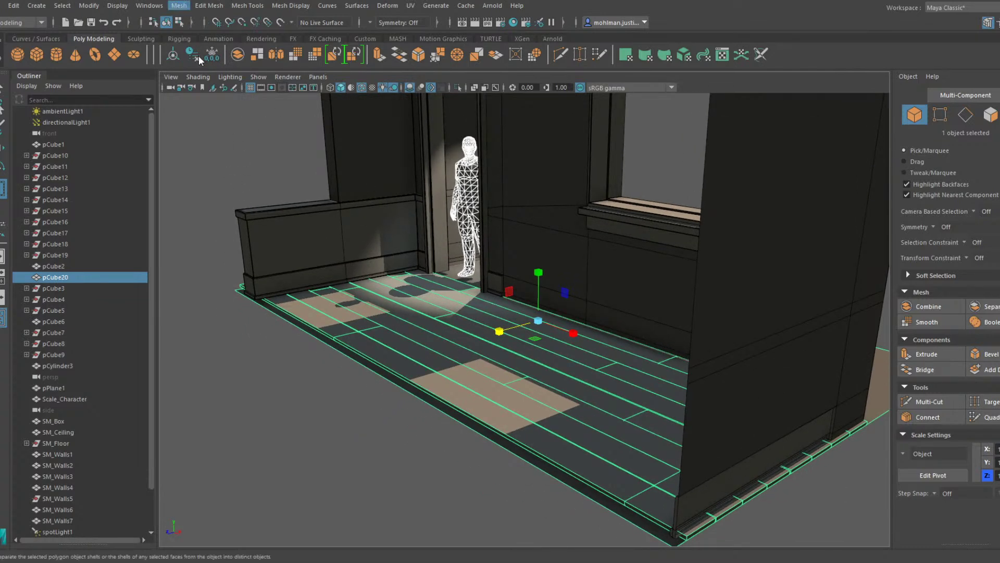
pyautogui.click(198, 56)
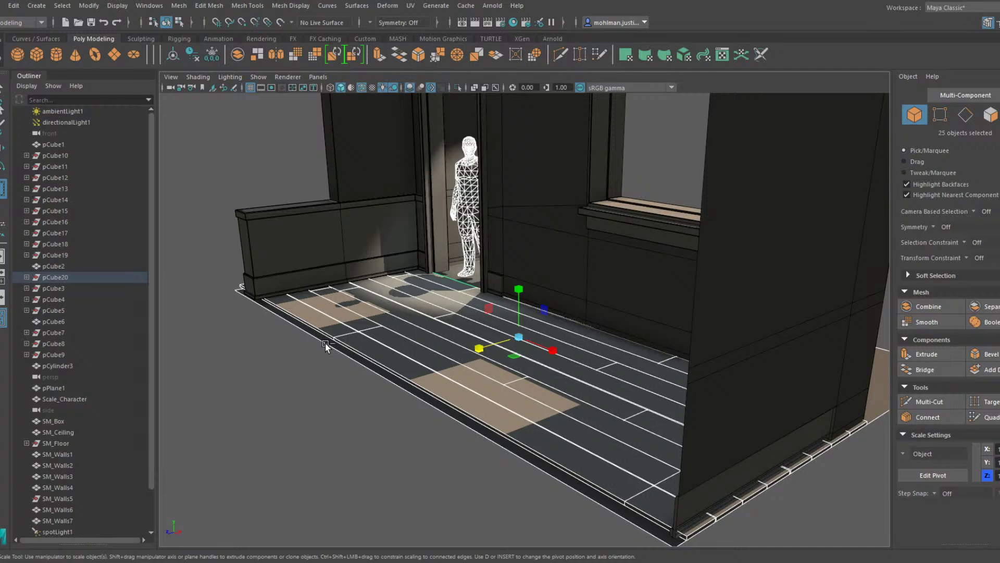
pyautogui.click(183, 8)
pyautogui.click(205, 45)
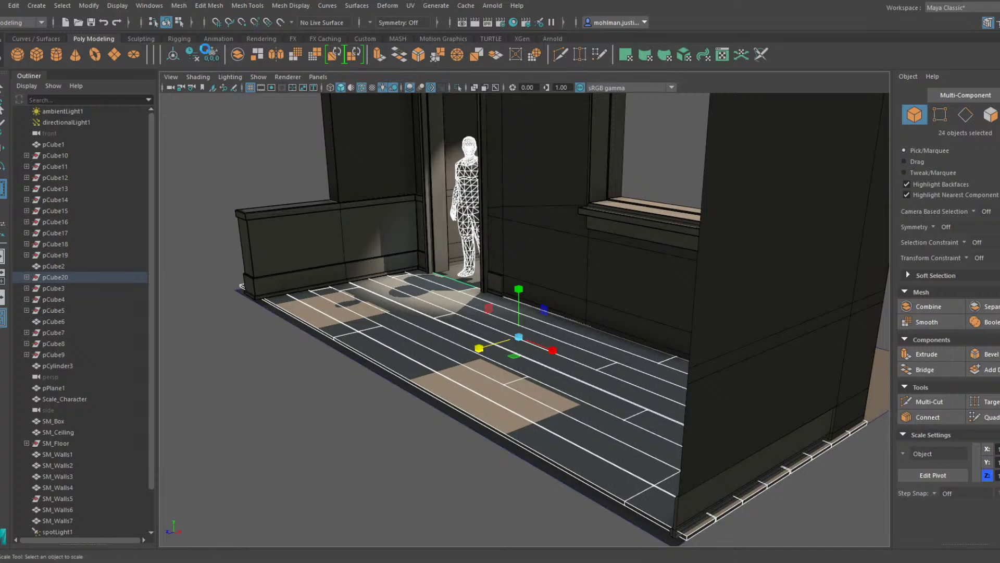
# Scale the combined plank mesh along Z and shift it so the boards fill the floor's depth
pyautogui.keyDown('alt'); pyautogui.moveTo(265, 151); pyautogui.dragTo(372, 178); pyautogui.keyUp('alt')
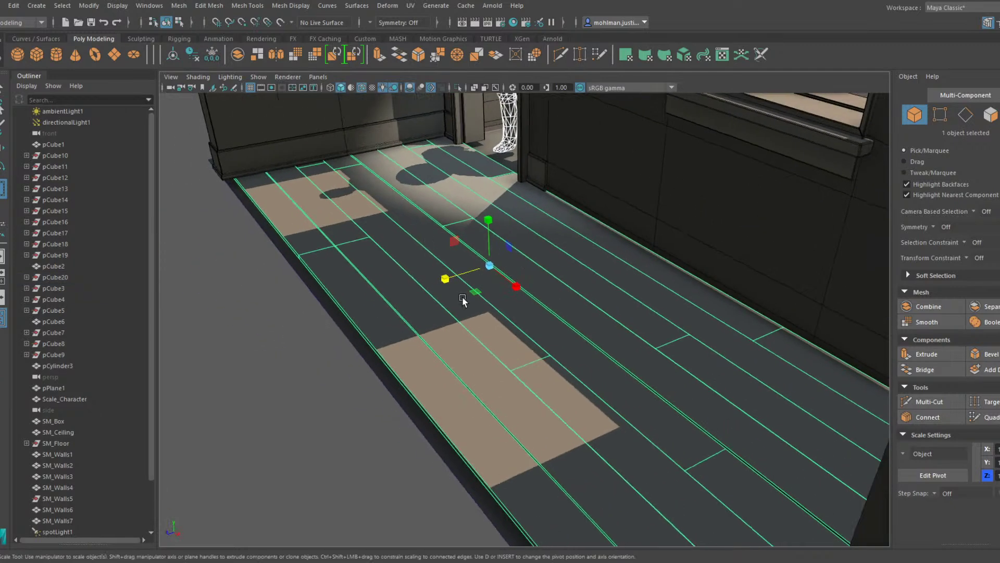
pyautogui.moveTo(446, 280); pyautogui.dragTo(446, 282)
pyautogui.press('w')
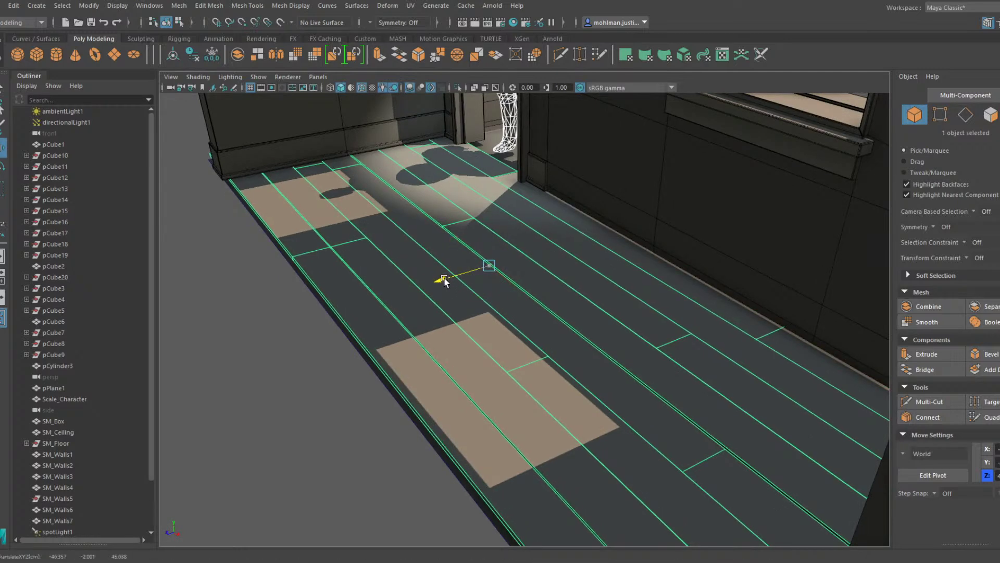
pyautogui.press('r')
pyautogui.moveTo(446, 283); pyautogui.dragTo(444, 282)
pyautogui.press('w')
pyautogui.keyDown('alt'); pyautogui.moveTo(254, 289); pyautogui.dragTo(495, 250); pyautogui.keyUp('alt')
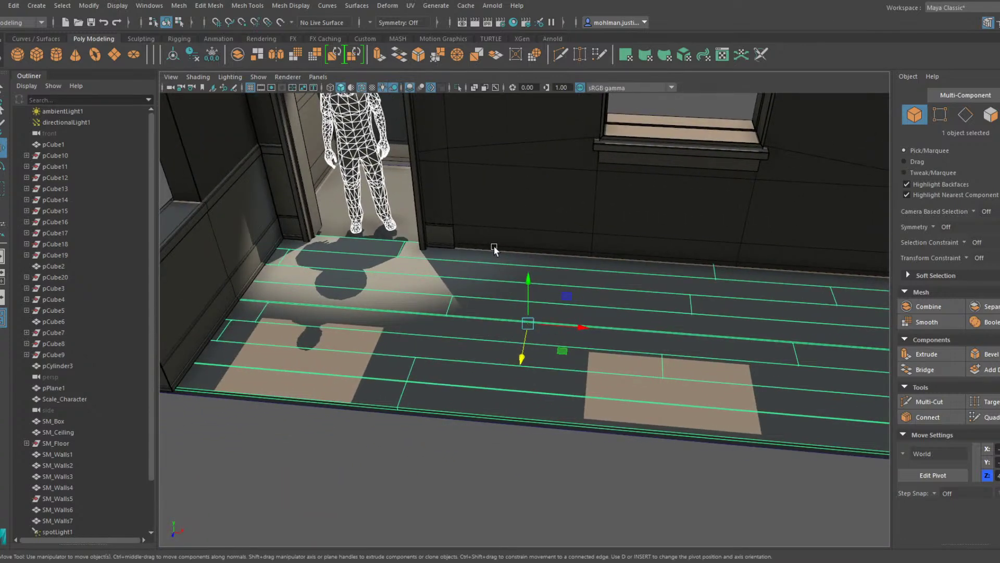
# Duplicate the plank floor and move the copy in Z through the doorway so it meets the room's boards at the threshold
pyautogui.keyDown('alt'); pyautogui.moveTo(489, 286); pyautogui.dragTo(442, 278); pyautogui.keyUp('alt')
pyautogui.hotkey('ctrl', 'd')
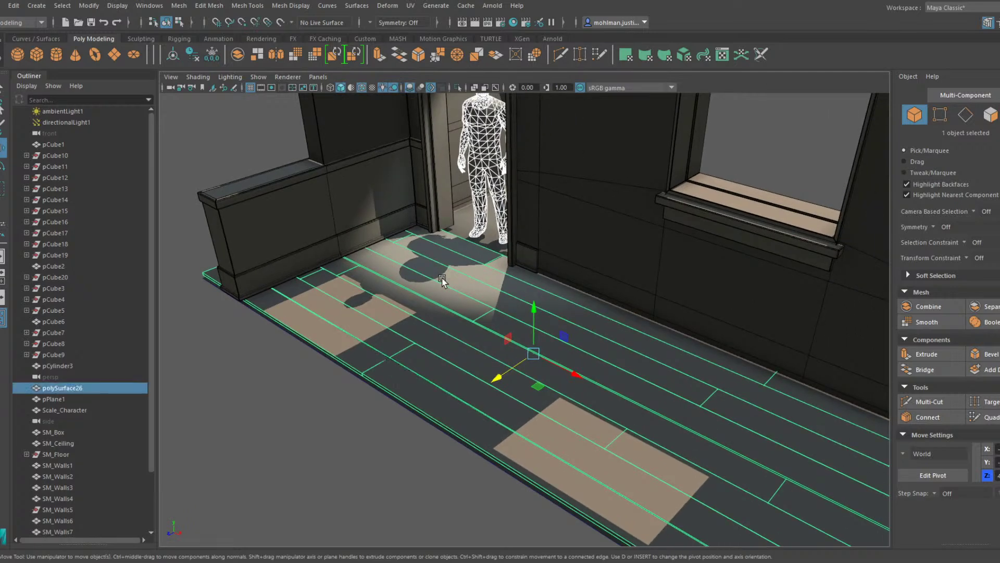
pyautogui.moveTo(507, 370); pyautogui.dragTo(667, 266)
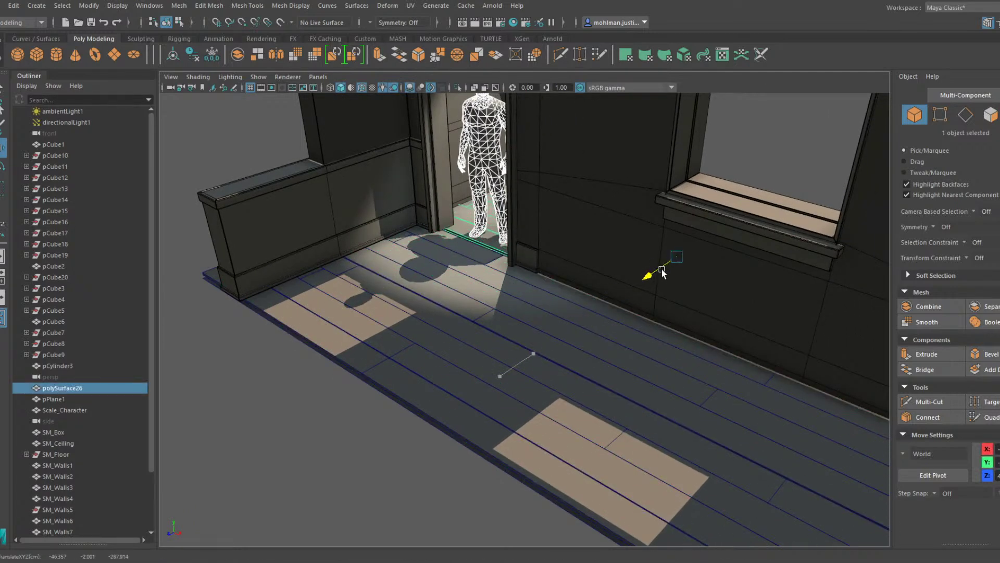
pyautogui.keyDown('alt'); pyautogui.moveTo(554, 283); pyautogui.dragTo(388, 310); pyautogui.keyUp('alt')
pyautogui.keyDown('alt'); pyautogui.moveTo(388, 310); pyautogui.dragTo(463, 276, button='middle'); pyautogui.keyUp('alt')
pyautogui.keyDown('alt'); pyautogui.moveTo(464, 276); pyautogui.dragTo(539, 297, button='right'); pyautogui.keyUp('alt')
pyautogui.keyDown('alt'); pyautogui.moveTo(540, 297); pyautogui.dragTo(596, 300); pyautogui.keyUp('alt')
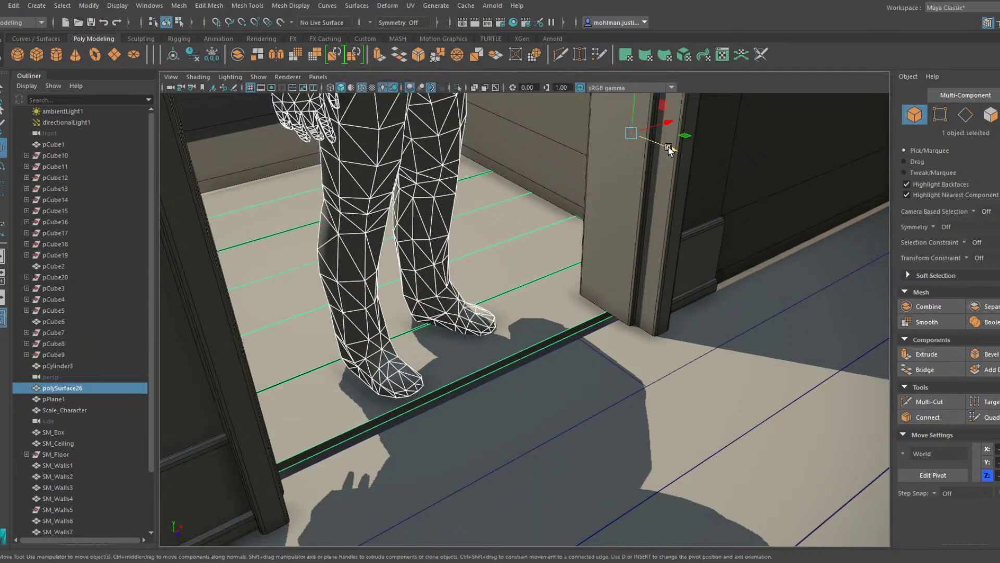
pyautogui.moveTo(669, 148); pyautogui.dragTo(677, 151)
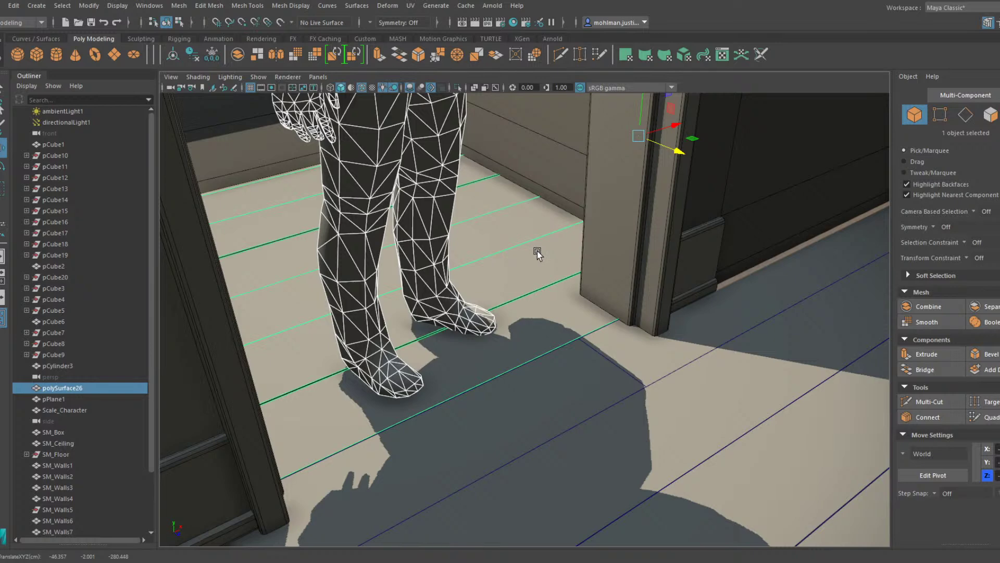
pyautogui.scroll(-5, 536, 251)
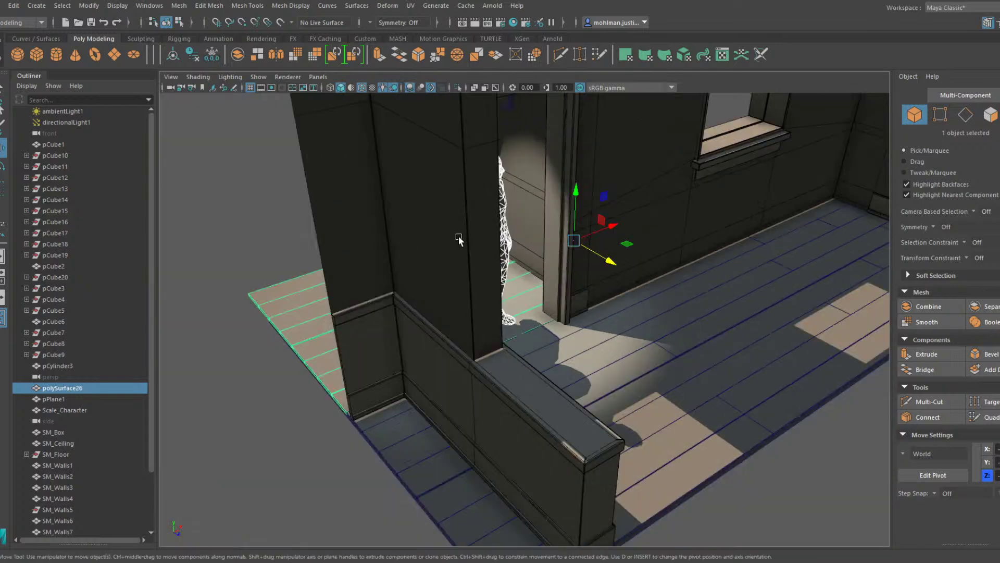
# Delete the boards of the copied floor that lie outside the hallway behind the doorway
pyautogui.keyDown('alt'); pyautogui.moveTo(460, 237); pyautogui.dragTo(547, 236); pyautogui.keyUp('alt')
pyautogui.keyDown('alt'); pyautogui.moveTo(432, 251); pyautogui.dragTo(492, 253, button='middle'); pyautogui.keyUp('alt')
pyautogui.moveTo(374, 255); pyautogui.dragTo(376, 288, button='right')
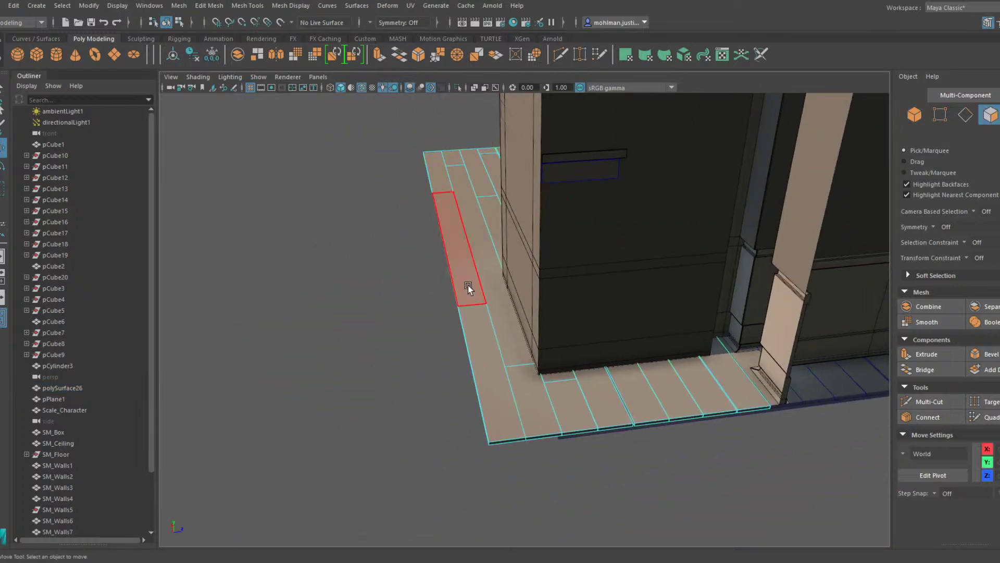
pyautogui.doubleClick(489, 283)
pyautogui.keyDown('shift'); pyautogui.doubleClick(520, 376); pyautogui.keyUp('shift')
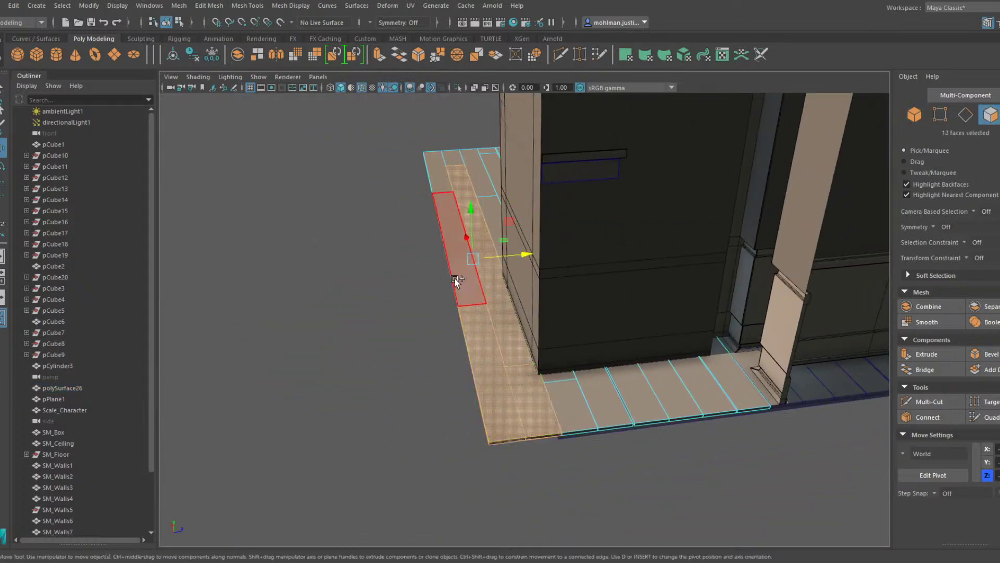
pyautogui.keyDown('alt'); pyautogui.moveTo(421, 273); pyautogui.dragTo(700, 427); pyautogui.keyUp('alt')
pyautogui.keyDown('shift'); pyautogui.doubleClick(677, 409); pyautogui.keyUp('shift')
pyautogui.keyDown('alt'); pyautogui.moveTo(665, 398); pyautogui.dragTo(505, 342); pyautogui.keyUp('alt')
pyautogui.keyDown('shift'); pyautogui.doubleClick(394, 336); pyautogui.keyUp('shift')
pyautogui.keyDown('shift'); pyautogui.doubleClick(393, 313); pyautogui.keyUp('shift')
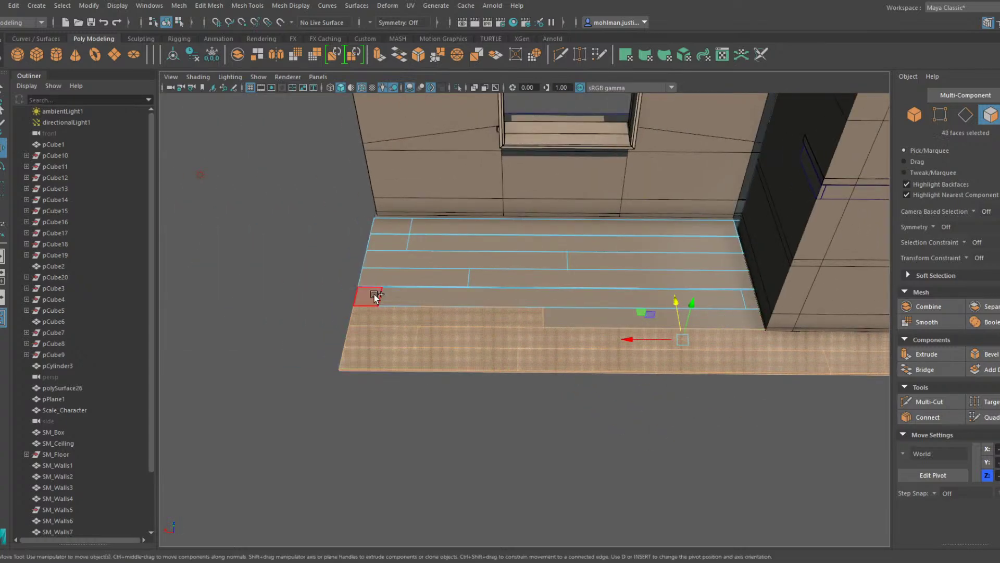
pyautogui.keyDown('shift'); pyautogui.doubleClick(374, 294); pyautogui.keyUp('shift')
pyautogui.keyDown('shift'); pyautogui.doubleClick(392, 276); pyautogui.keyUp('shift')
pyautogui.keyDown('shift'); pyautogui.click(467, 304); pyautogui.keyUp('shift')
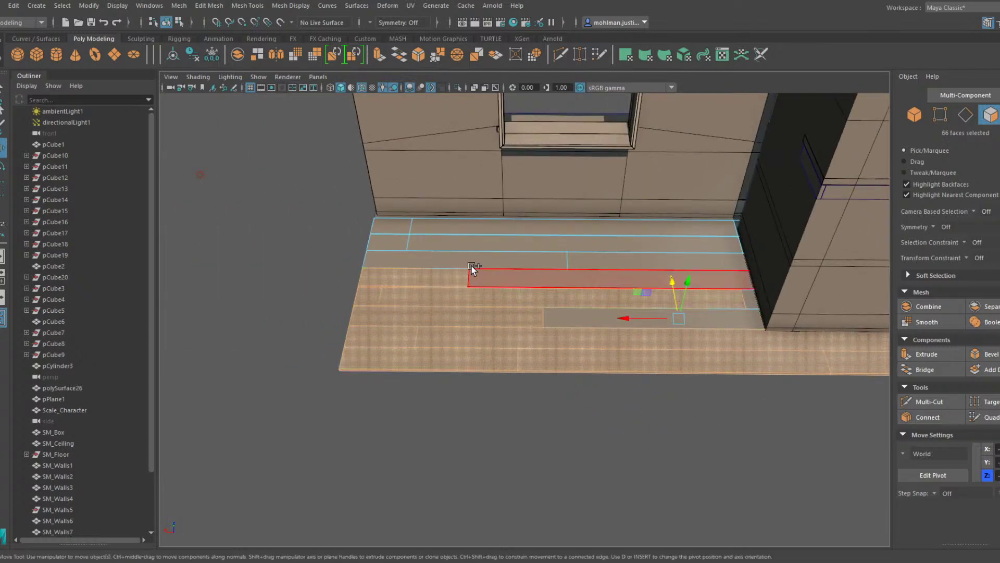
pyautogui.keyDown('shift'); pyautogui.click(429, 258); pyautogui.keyUp('shift')
pyautogui.keyDown('shift'); pyautogui.click(397, 242); pyautogui.keyUp('shift')
pyautogui.press('Delete')
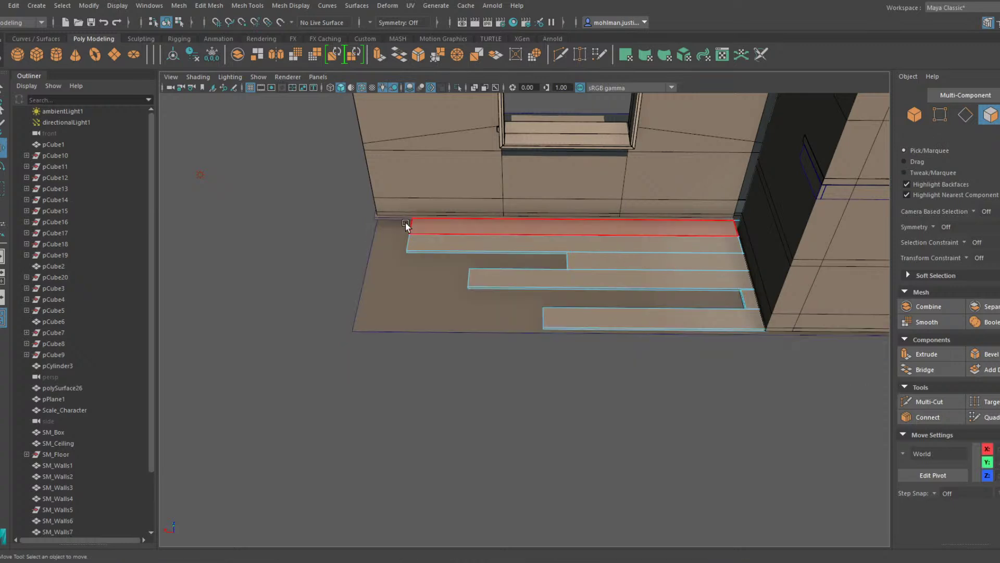
# Delete the two remaining long planks of the copy nearest the exterior window wall
pyautogui.doubleClick(521, 238)
pyautogui.keyDown('shift'); pyautogui.click(502, 222); pyautogui.keyUp('shift')
pyautogui.press('Delete')
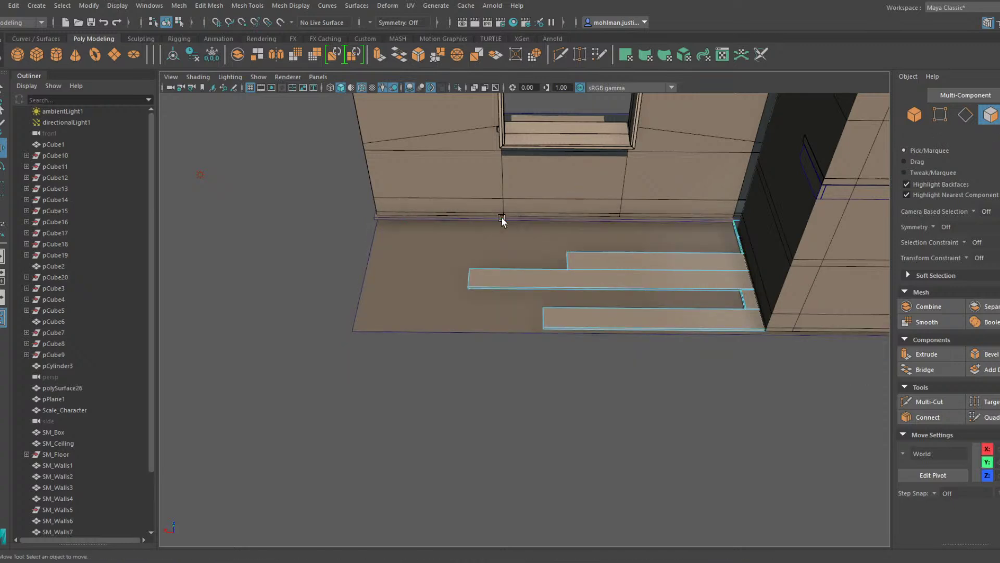
# Flatten the remaining planks' staggered ends into one line and move them along X to the hallway's side wall
pyautogui.moveTo(552, 236); pyautogui.dragTo(500, 237, button='right')
pyautogui.moveTo(386, 246); pyautogui.dragTo(582, 352)
pyautogui.keyDown('alt'); pyautogui.moveTo(582, 352); pyautogui.dragTo(549, 370); pyautogui.keyUp('alt')
pyautogui.press('r')
pyautogui.moveTo(381, 322); pyautogui.dragTo(605, 335)
pyautogui.press('w')
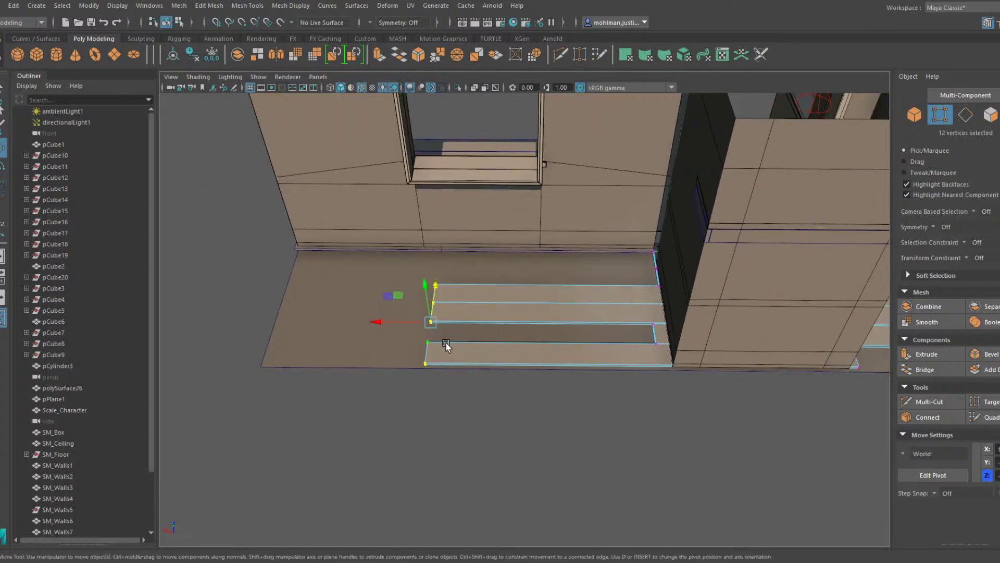
pyautogui.press('v')
pyautogui.moveTo(376, 321); pyautogui.dragTo(541, 319)
# In wireframe display, move the plank-end vertices on the hallway's opposite side along X to line up with the shortest row's end
pyautogui.scroll(3, 573, 320)
pyautogui.press('4')
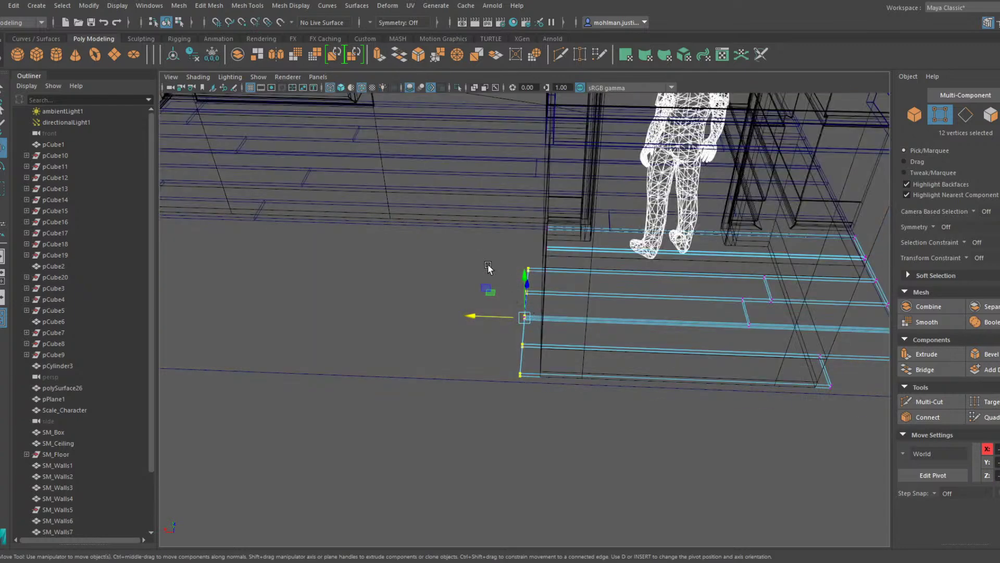
pyautogui.moveTo(487, 261); pyautogui.dragTo(531, 408)
pyautogui.keyDown('alt'); pyautogui.moveTo(531, 407); pyautogui.dragTo(550, 351); pyautogui.keyUp('alt')
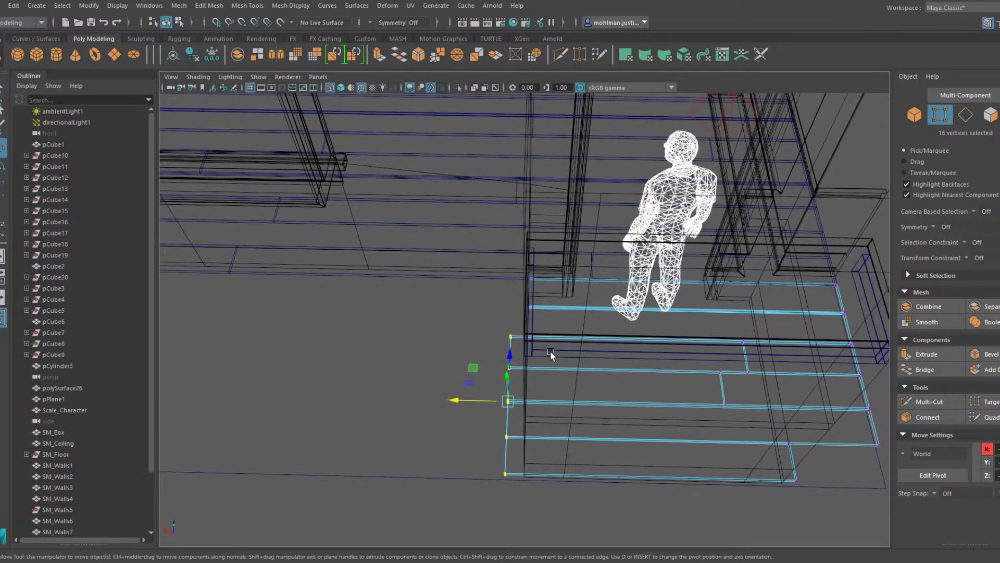
pyautogui.moveTo(509, 306); pyautogui.dragTo(512, 342)
pyautogui.keyDown('alt'); pyautogui.moveTo(731, 359); pyautogui.dragTo(493, 341, button='middle'); pyautogui.keyUp('alt')
pyautogui.moveTo(545, 473); pyautogui.dragTo(520, 413)
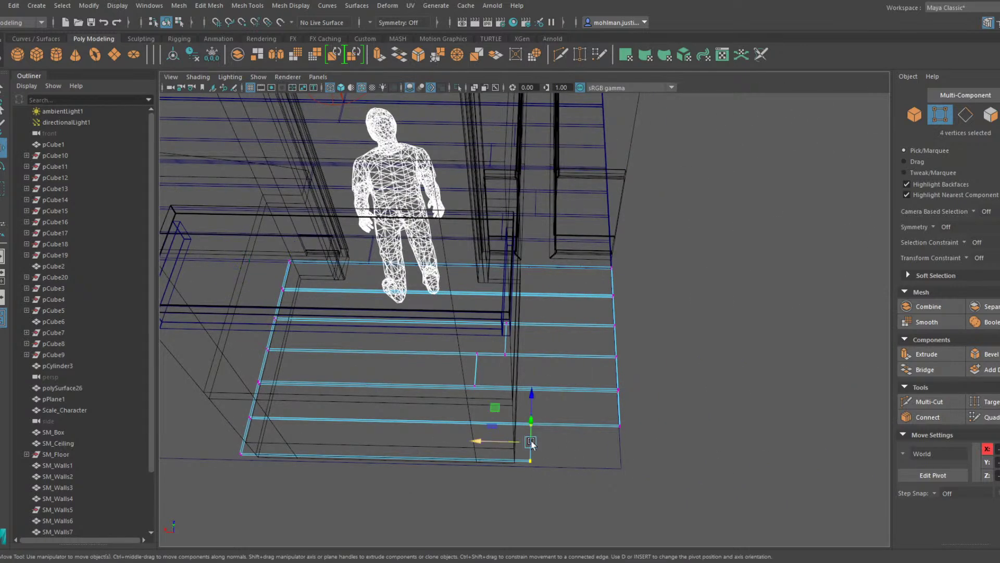
pyautogui.moveTo(676, 455); pyautogui.dragTo(590, 267)
pyautogui.moveTo(562, 340); pyautogui.dragTo(478, 339)
pyautogui.moveTo(750, 283); pyautogui.dragTo(805, 248, button='right')
pyautogui.keyDown('alt'); pyautogui.moveTo(812, 255); pyautogui.dragTo(677, 300); pyautogui.keyUp('alt')
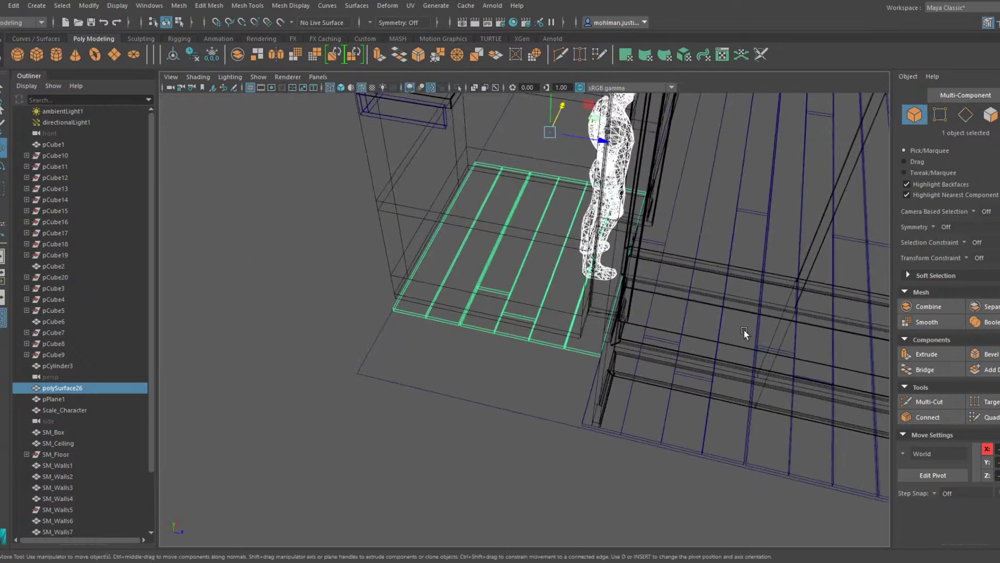
# Return to shaded display and separate the room floor and the hallway floor into individual planks
pyautogui.keyDown('alt'); pyautogui.moveTo(745, 334); pyautogui.dragTo(597, 340, button='middle'); pyautogui.keyUp('alt')
pyautogui.press('5')
pyautogui.keyDown('alt'); pyautogui.moveTo(678, 376); pyautogui.dragTo(546, 365); pyautogui.keyUp('alt')
pyautogui.keyDown('alt'); pyautogui.moveTo(658, 375); pyautogui.dragTo(541, 363, button='middle'); pyautogui.keyUp('alt')
pyautogui.keyDown('alt'); pyautogui.moveTo(540, 364); pyautogui.dragTo(509, 360); pyautogui.keyUp('alt')
pyautogui.click(514, 374)
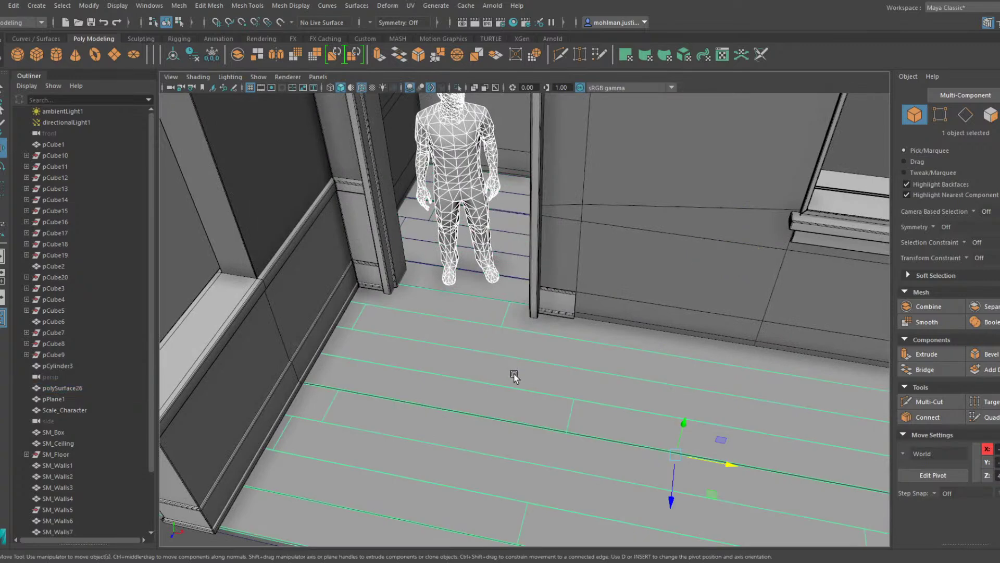
pyautogui.scroll(-4, 513, 374)
pyautogui.keyDown('shift'); pyautogui.click(520, 285); pyautogui.keyUp('shift')
pyautogui.keyDown('alt'); pyautogui.moveTo(510, 308); pyautogui.dragTo(530, 297); pyautogui.keyUp('alt')
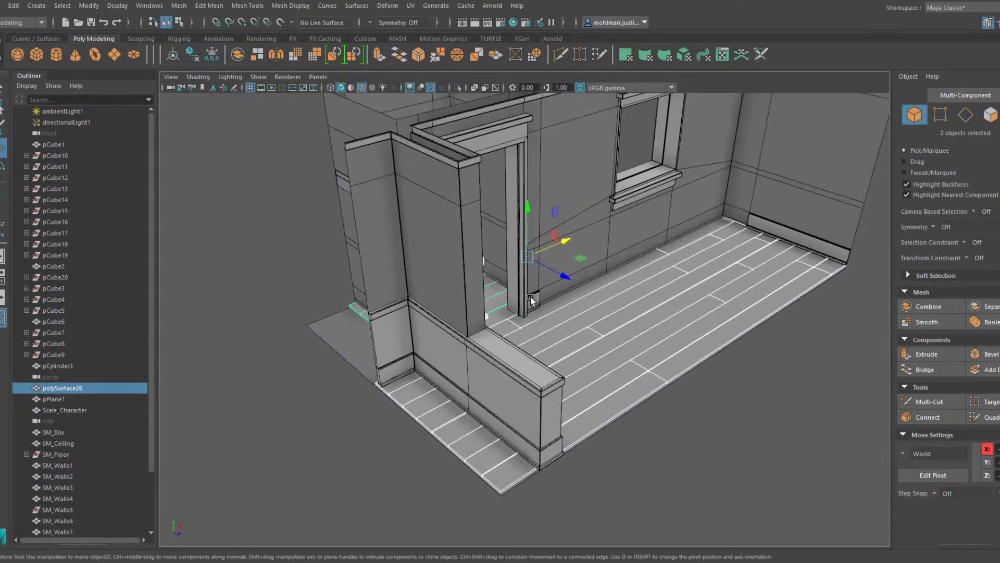
pyautogui.click(213, 59)
# Inspect individual planks of the separated room floor to check their selection and pivot placement
pyautogui.keyDown('alt'); pyautogui.moveTo(427, 250); pyautogui.dragTo(512, 342); pyautogui.keyUp('alt')
pyautogui.click(541, 337)
pyautogui.scroll(10, 511, 341)
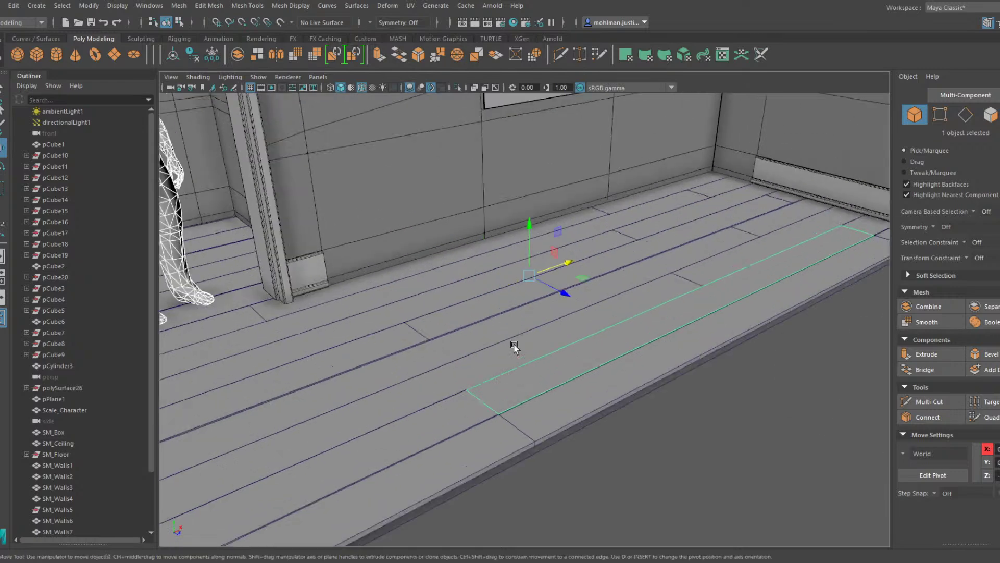
pyautogui.keyDown('alt'); pyautogui.moveTo(458, 307); pyautogui.dragTo(549, 261); pyautogui.keyUp('alt')
pyautogui.click(510, 300)
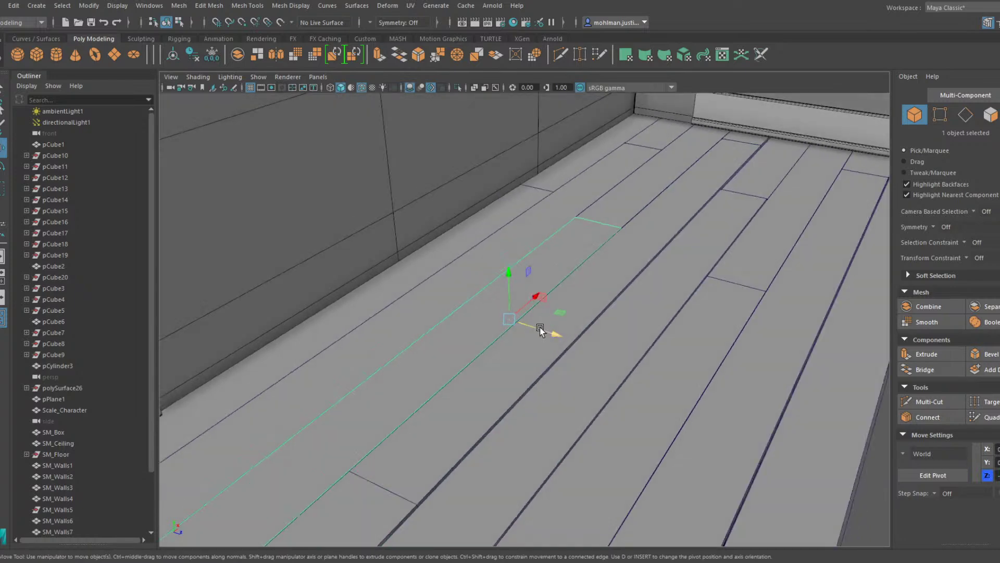
pyautogui.click(645, 199)
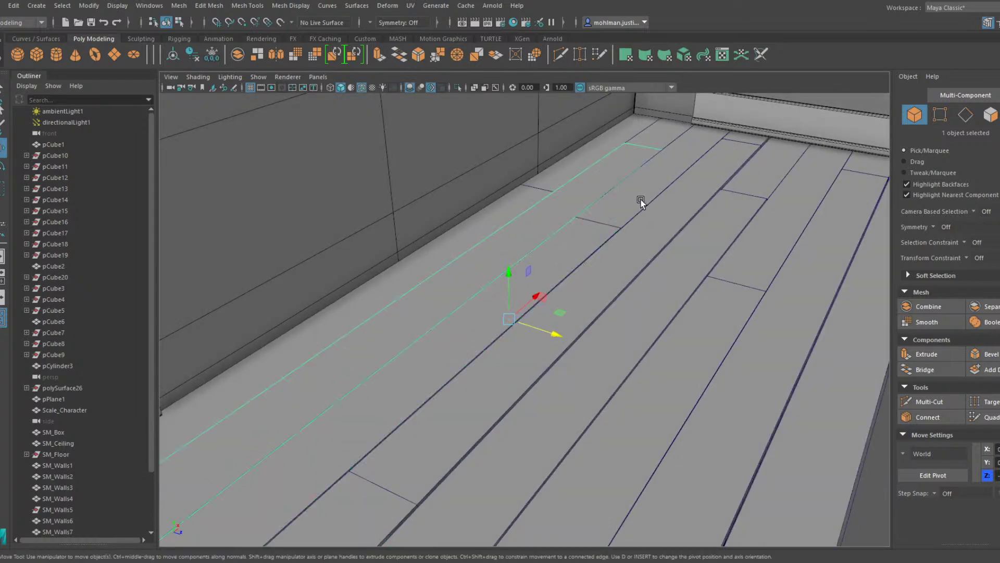
pyautogui.scroll(-10, 641, 203)
pyautogui.keyDown('alt'); pyautogui.moveTo(614, 222); pyautogui.dragTo(516, 259); pyautogui.keyUp('alt')
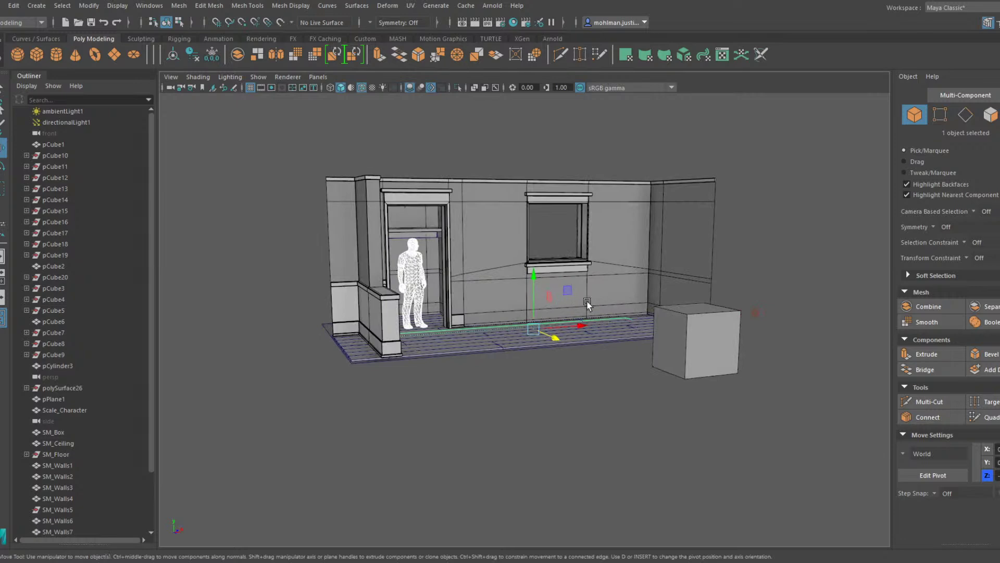
# Show the display layers and hide Scale_Character_Layer
pyautogui.keyDown('alt'); pyautogui.moveTo(587, 304); pyautogui.dragTo(630, 313); pyautogui.keyUp('alt')
pyautogui.click(751, 329)
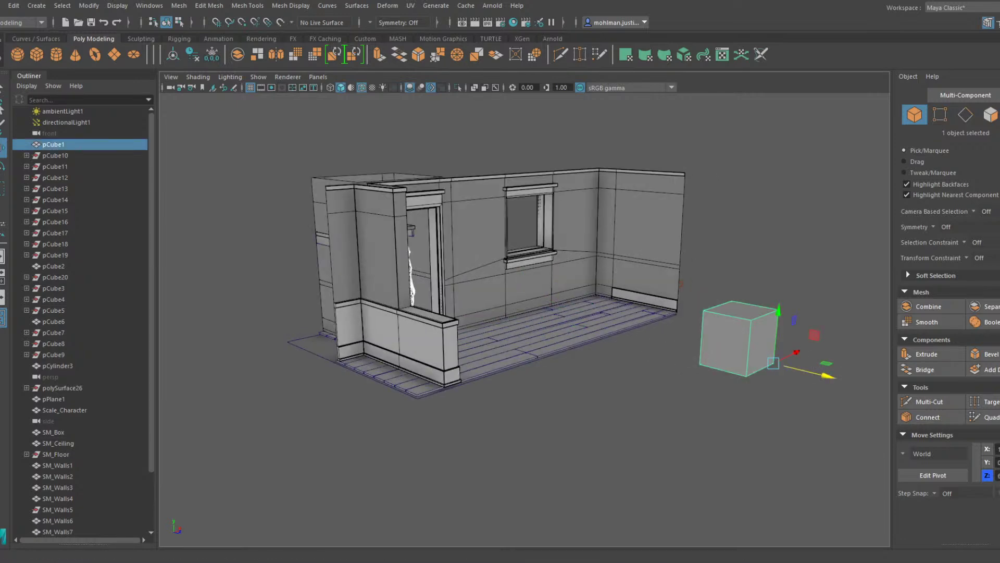
pyautogui.click(988, 23)
pyautogui.keyDown('alt'); pyautogui.moveTo(754, 383); pyautogui.dragTo(969, 383); pyautogui.keyUp('alt')
pyautogui.keyDown('alt'); pyautogui.moveTo(662, 320); pyautogui.dragTo(551, 343, button='middle'); pyautogui.keyUp('alt')
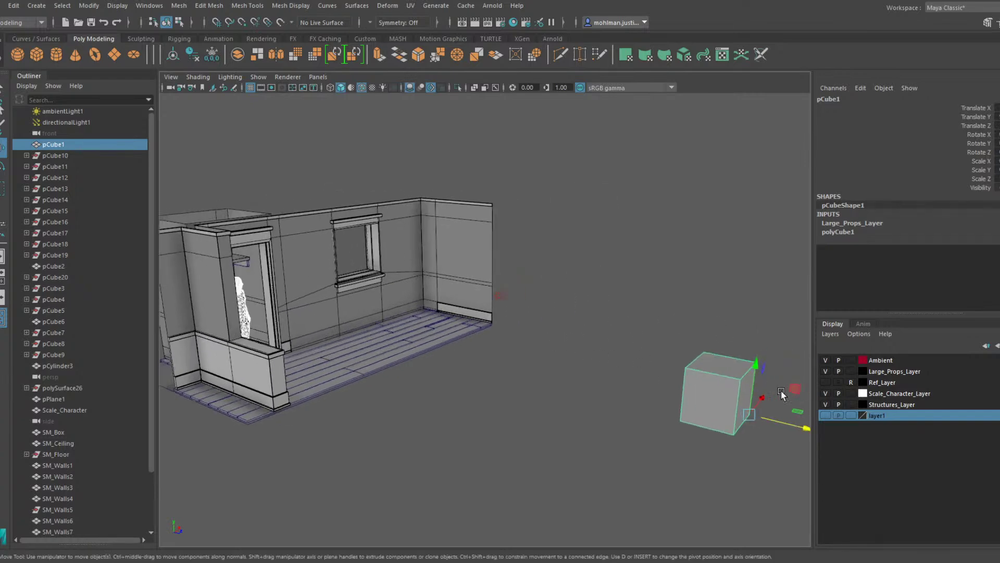
pyautogui.keyDown('alt'); pyautogui.moveTo(781, 389); pyautogui.dragTo(492, 323); pyautogui.keyUp('alt')
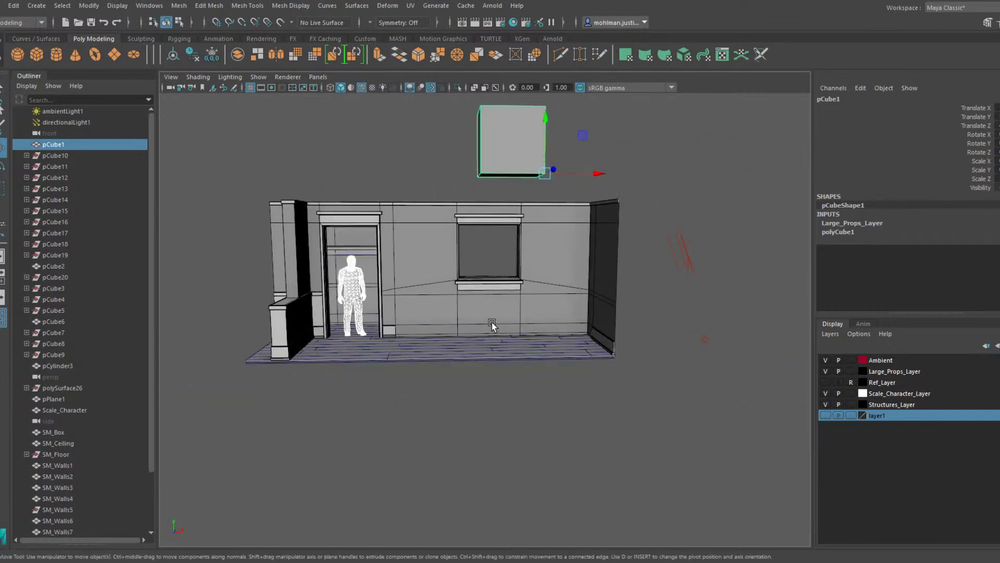
pyautogui.click(825, 393)
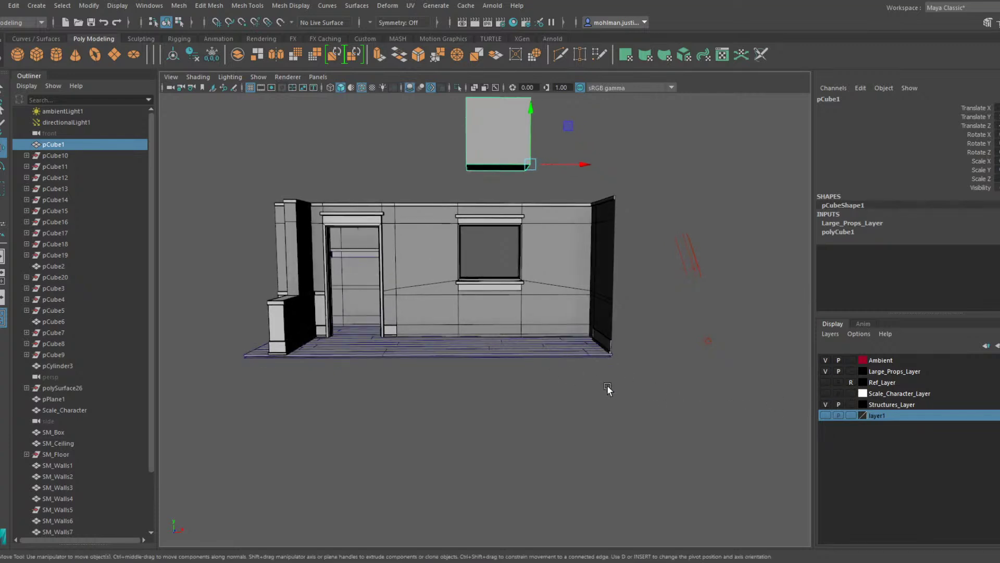
# Select only the floor planks, leaving out the walls and the door and window trim, and center their pivots
pyautogui.moveTo(638, 394); pyautogui.dragTo(235, 269)
pyautogui.keyDown('ctrl'); pyautogui.click(405, 291); pyautogui.keyUp('ctrl')
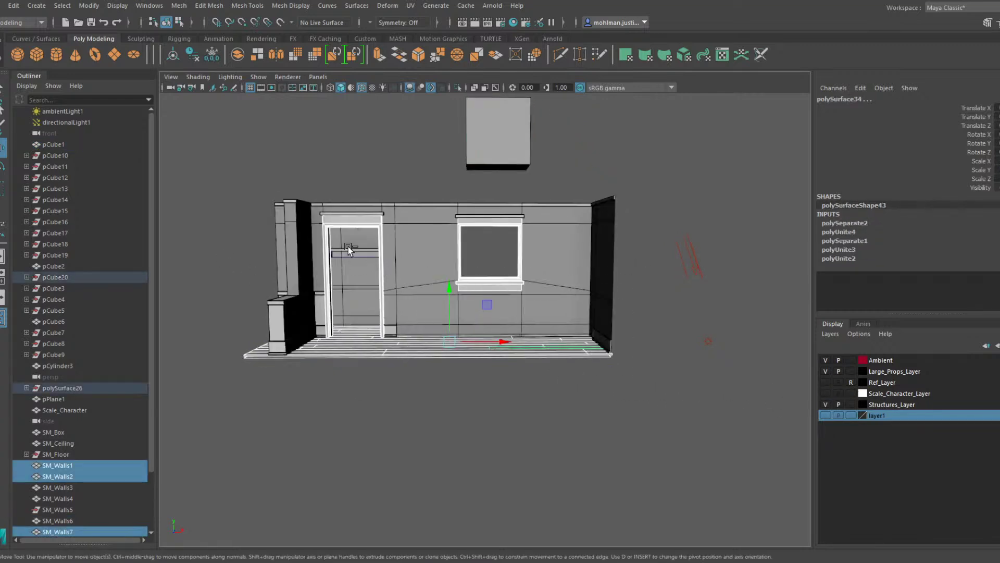
pyautogui.keyDown('ctrl'); pyautogui.click(484, 283); pyautogui.keyUp('ctrl')
pyautogui.keyDown('ctrl'); pyautogui.moveTo(286, 177); pyautogui.dragTo(560, 264); pyautogui.keyUp('ctrl')
pyautogui.keyDown('alt'); pyautogui.moveTo(394, 324); pyautogui.dragTo(450, 307); pyautogui.keyUp('alt')
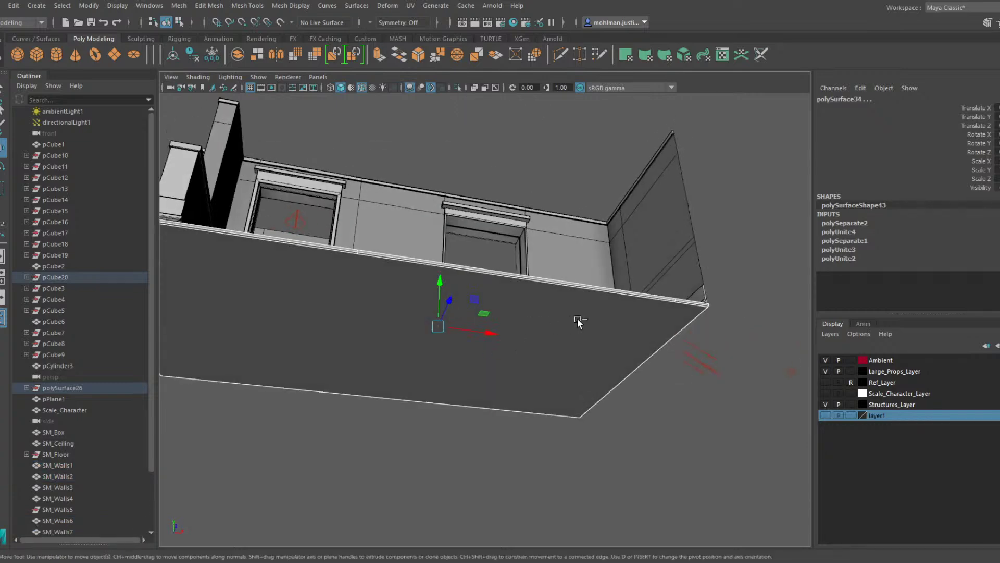
pyautogui.keyDown('alt'); pyautogui.moveTo(578, 317); pyautogui.dragTo(708, 387); pyautogui.keyUp('alt')
pyautogui.click(173, 54)
# Shorten a plank in the room floor's open front row by moving its end vertices back along X
pyautogui.keyDown('alt'); pyautogui.moveTo(334, 125); pyautogui.dragTo(473, 161); pyautogui.keyUp('alt')
pyautogui.scroll(5, 473, 161)
pyautogui.click(596, 331)
pyautogui.scroll(-3, 602, 255)
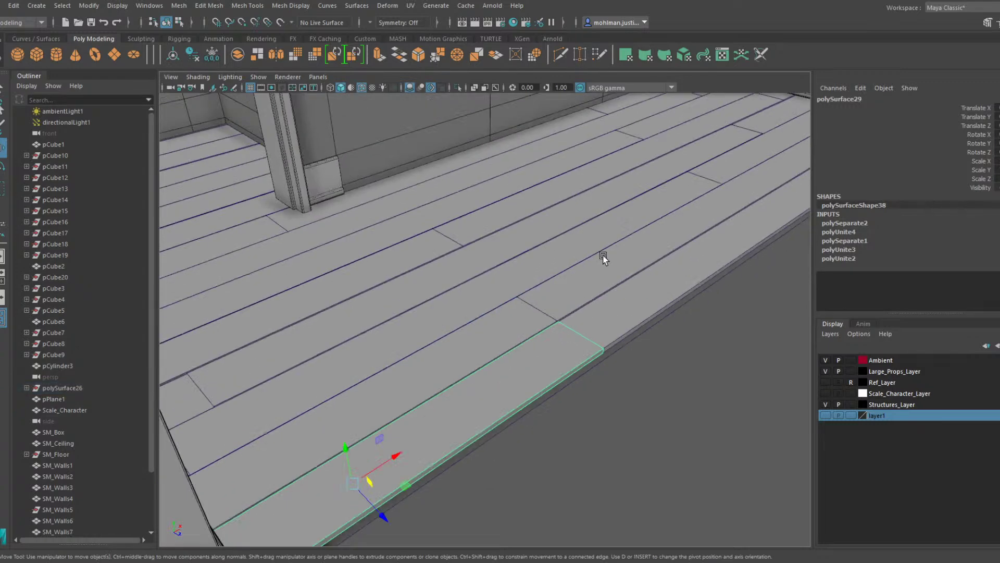
pyautogui.keyDown('alt'); pyautogui.moveTo(603, 254); pyautogui.dragTo(596, 344); pyautogui.keyUp('alt')
pyautogui.press('F9')
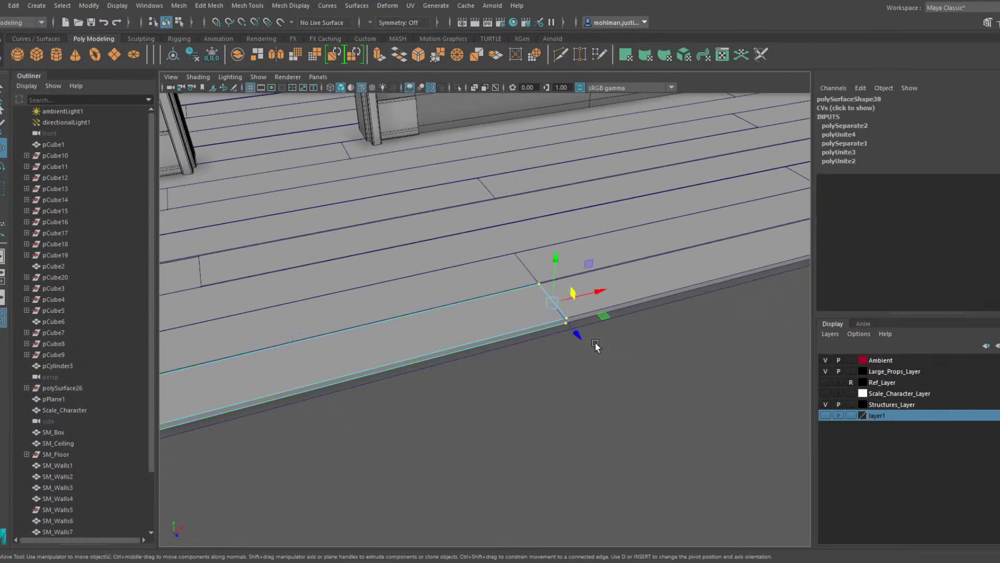
pyautogui.moveTo(596, 290); pyautogui.dragTo(518, 311)
pyautogui.press('F8')
# Extend the adjoining front-row plank along X to close the gap by moving its end vertices
pyautogui.click(627, 283)
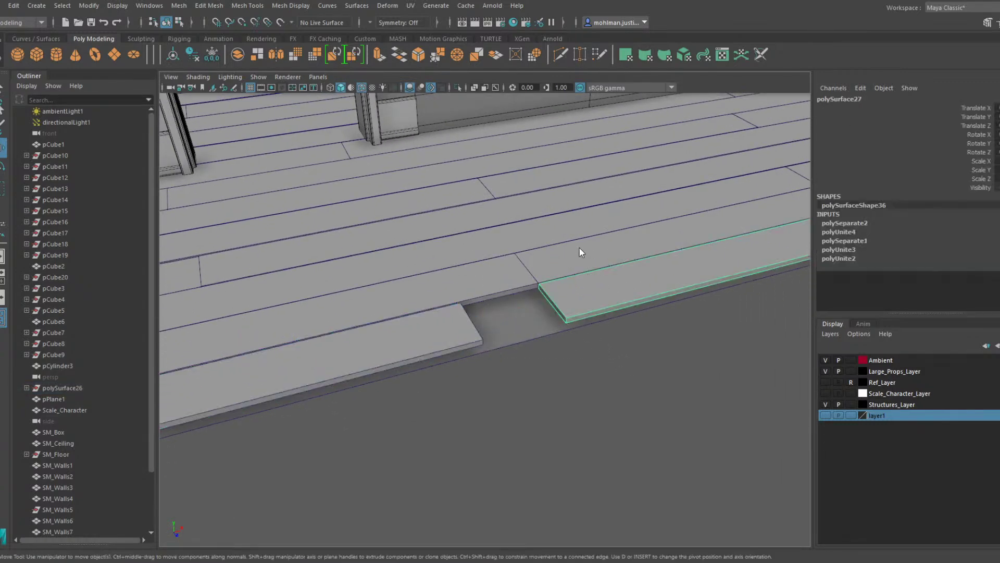
pyautogui.press('F9')
pyautogui.moveTo(595, 342); pyautogui.dragTo(507, 244)
pyautogui.moveTo(594, 288); pyautogui.dragTo(515, 308)
pyautogui.press('F8')
# Nudge the end vertices of the long second-row plank slightly along X at its joint
pyautogui.keyDown('alt'); pyautogui.moveTo(645, 220); pyautogui.dragTo(530, 255); pyautogui.keyUp('alt')
pyautogui.click(567, 259)
pyautogui.click(559, 232)
pyautogui.click(585, 266)
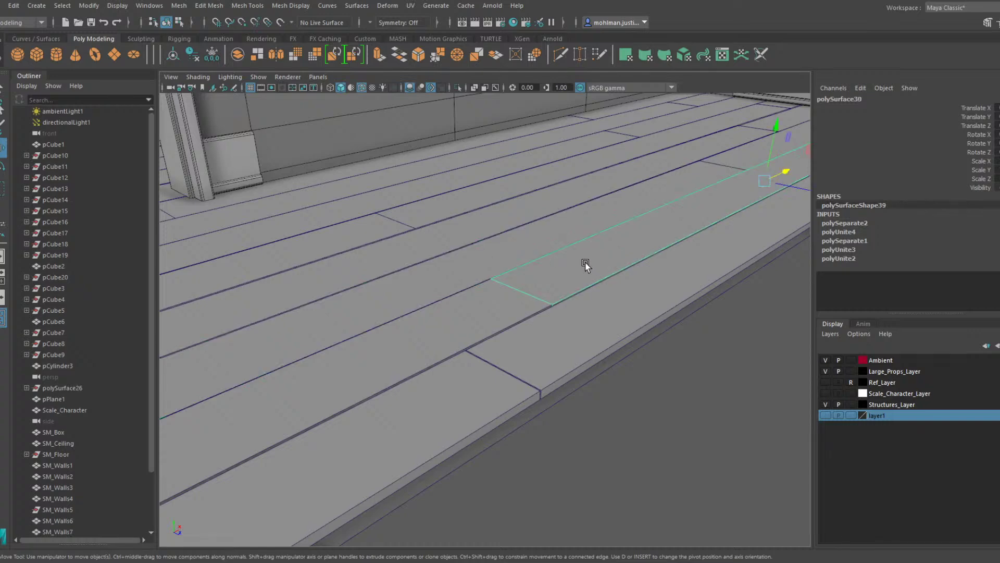
pyautogui.press('F9')
pyautogui.moveTo(568, 319); pyautogui.dragTo(481, 266)
pyautogui.moveTo(534, 288); pyautogui.dragTo(533, 287)
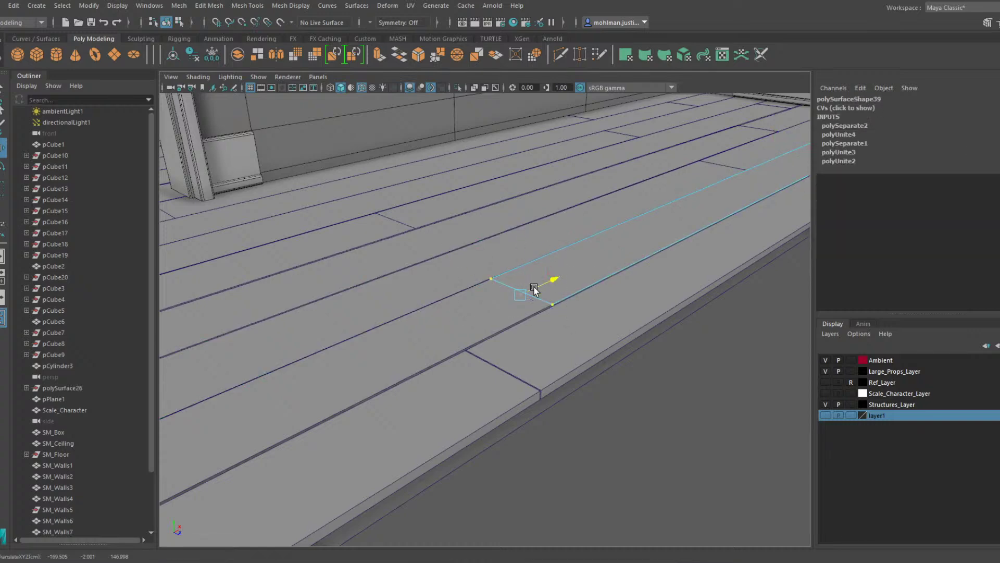
# Shift one end-corner vertex of a mid-floor plank running from the half wall slightly along Y
pyautogui.keyDown('alt'); pyautogui.moveTo(413, 219); pyautogui.dragTo(368, 265); pyautogui.keyUp('alt')
pyautogui.press('F8')
pyautogui.click(455, 261)
pyautogui.press('F9')
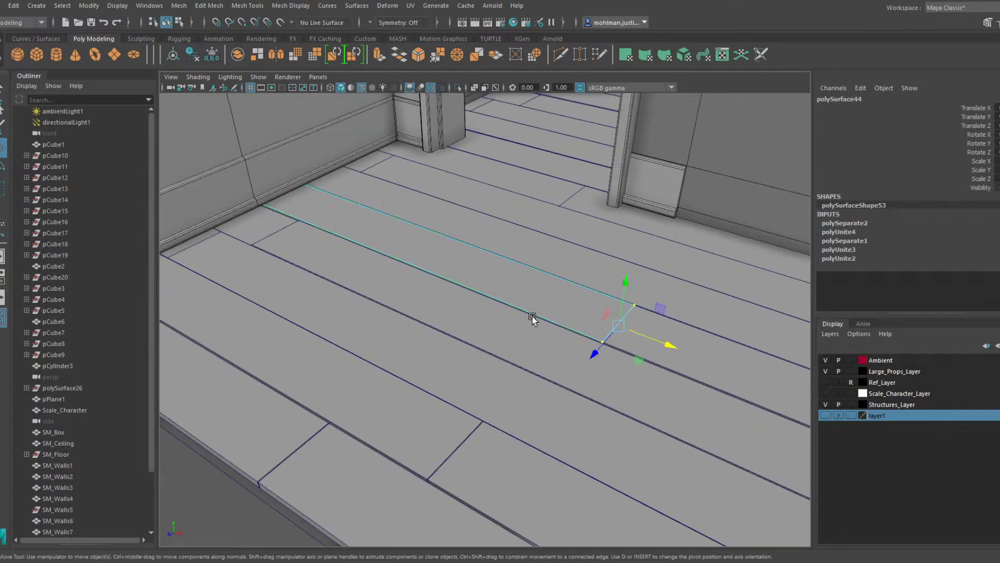
pyautogui.moveTo(580, 328); pyautogui.dragTo(619, 348)
pyautogui.moveTo(608, 313); pyautogui.dragTo(609, 311)
# Shift one corner vertex of a plank near the window wall slightly along Y
pyautogui.keyDown('alt'); pyautogui.moveTo(482, 246); pyautogui.dragTo(581, 257); pyautogui.keyUp('alt')
pyautogui.click(582, 257)
pyautogui.press('F9')
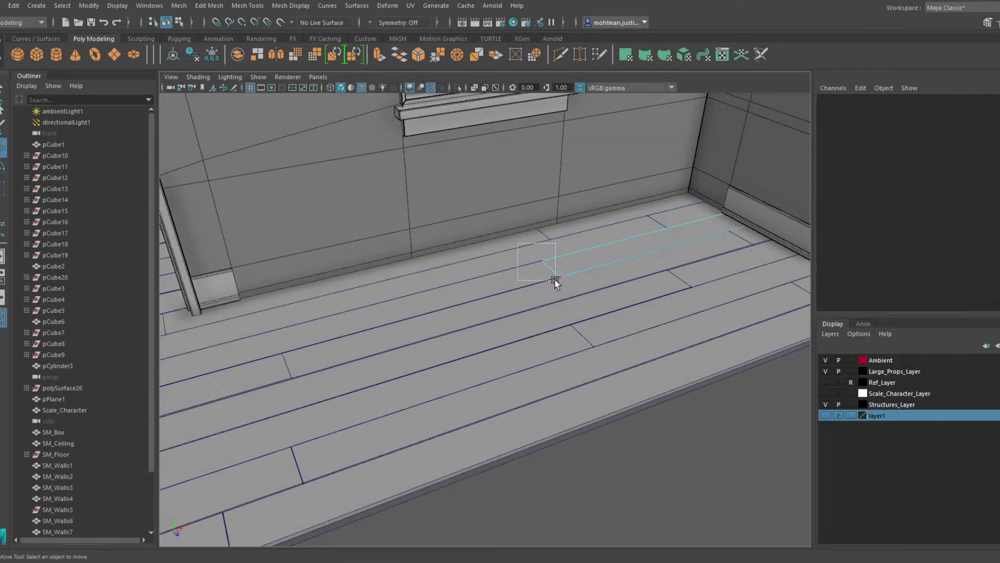
pyautogui.click(541, 262)
pyautogui.click(543, 237)
pyautogui.moveTo(544, 237); pyautogui.dragTo(545, 239)
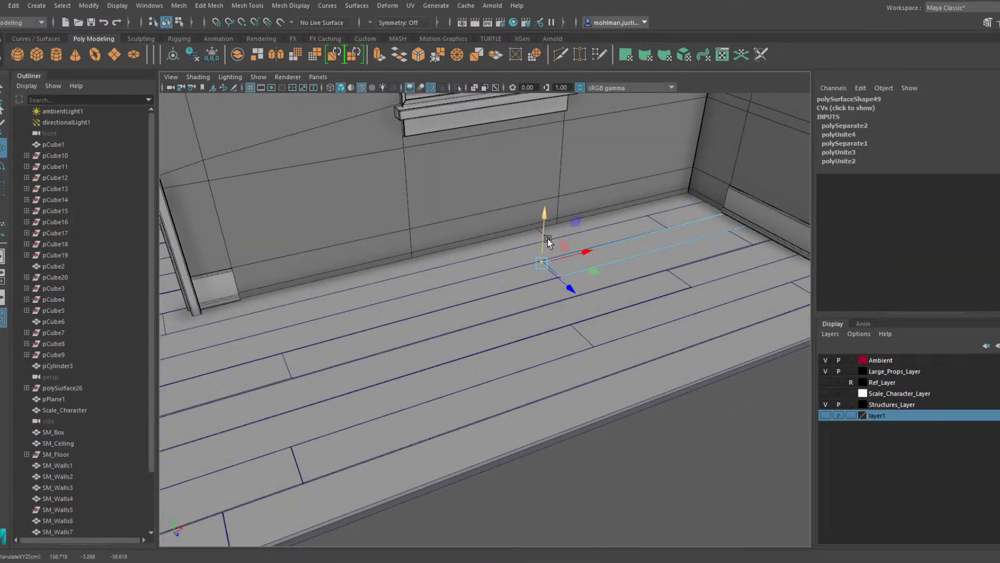
# Insert an edge loop across the middle of the long second-row plank with Multi-Cut and shift it slightly along Y
pyautogui.moveTo(632, 242); pyautogui.dragTo(682, 229, button='right')
pyautogui.scroll(-3, 682, 229)
pyautogui.keyDown('alt'); pyautogui.moveTo(682, 229); pyautogui.dragTo(495, 311, button='middle'); pyautogui.keyUp('alt')
pyautogui.scroll(4, 495, 311)
pyautogui.click(495, 323)
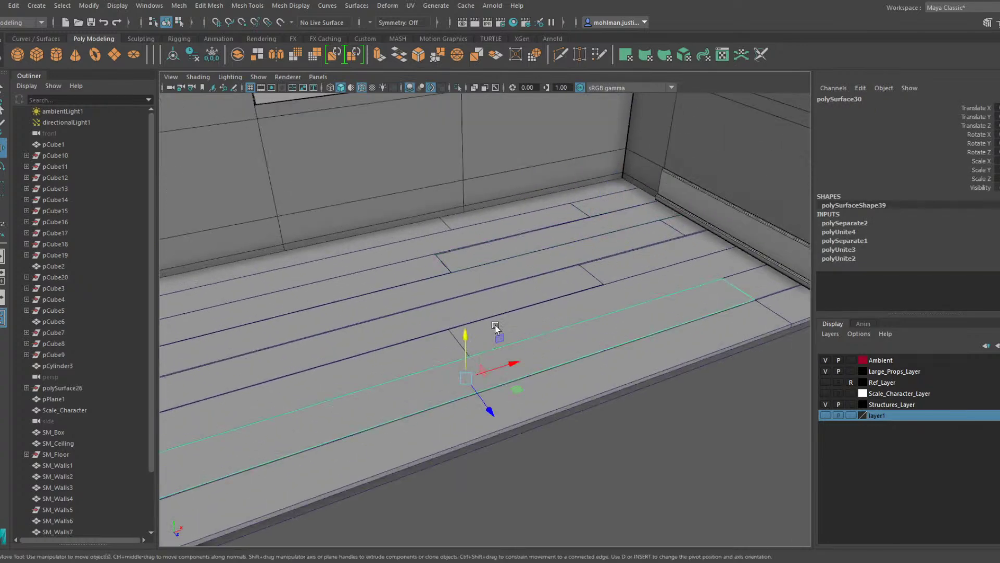
pyautogui.keyDown('alt'); pyautogui.moveTo(495, 325); pyautogui.dragTo(500, 227); pyautogui.keyUp('alt')
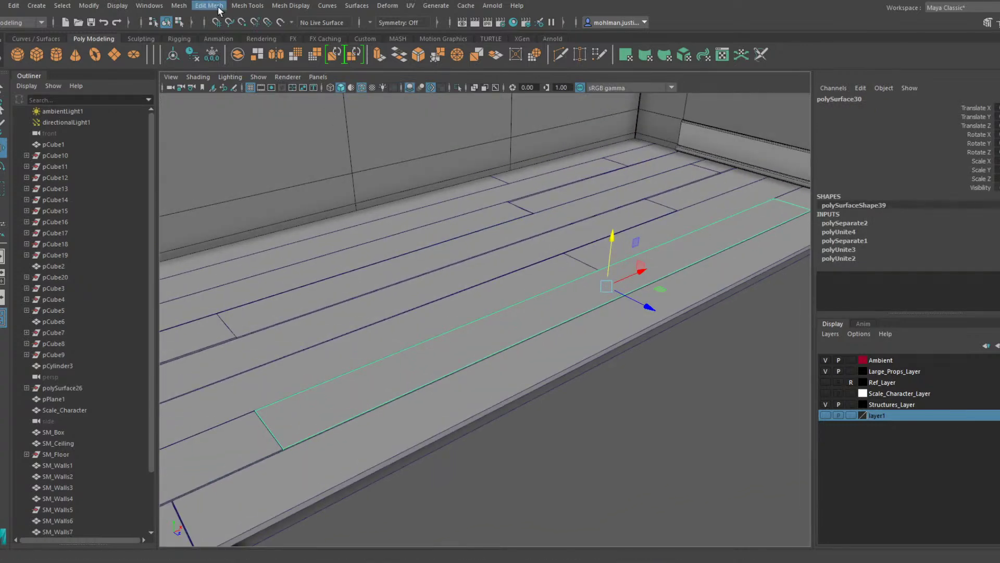
pyautogui.click(988, 23)
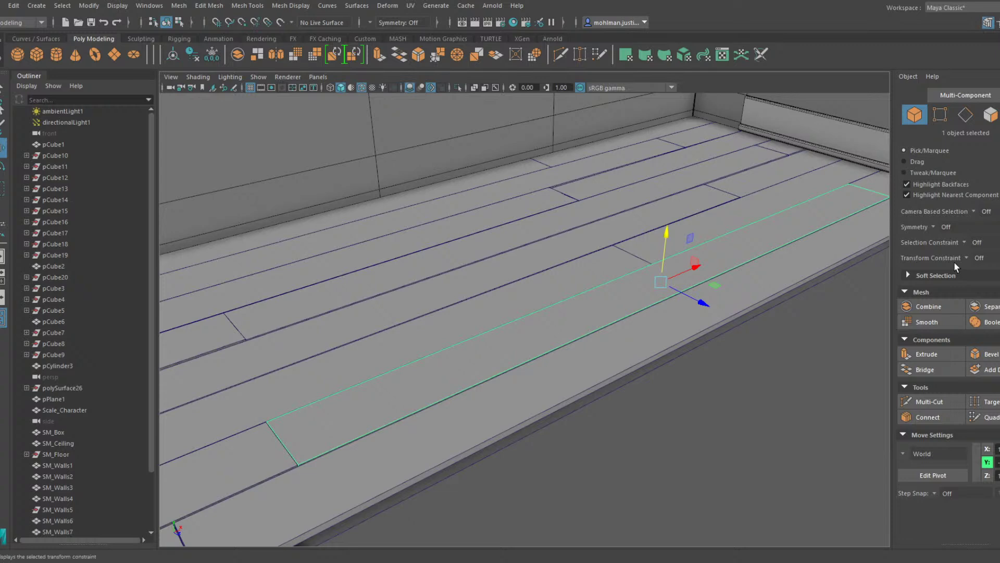
pyautogui.click(924, 404)
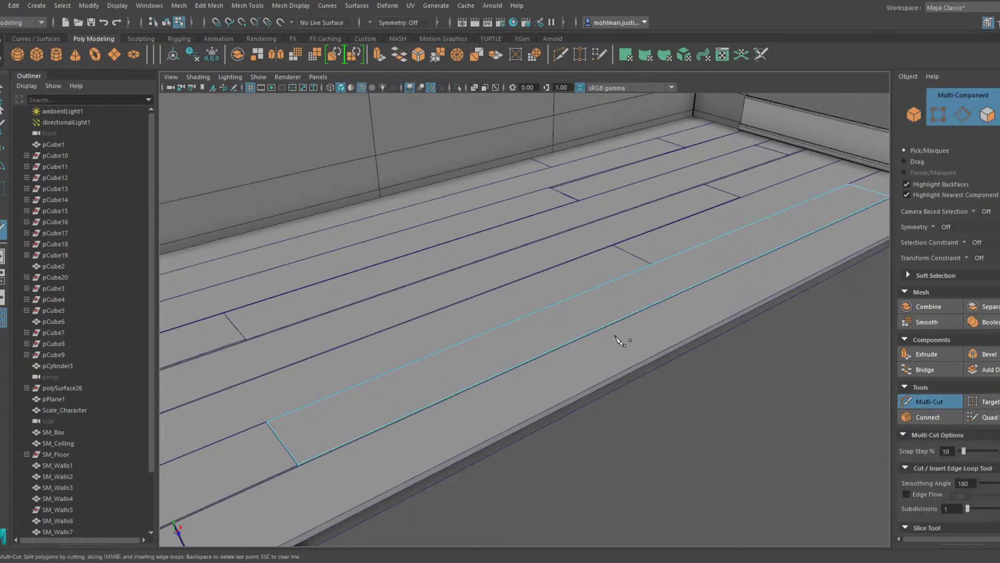
pyautogui.press('w')
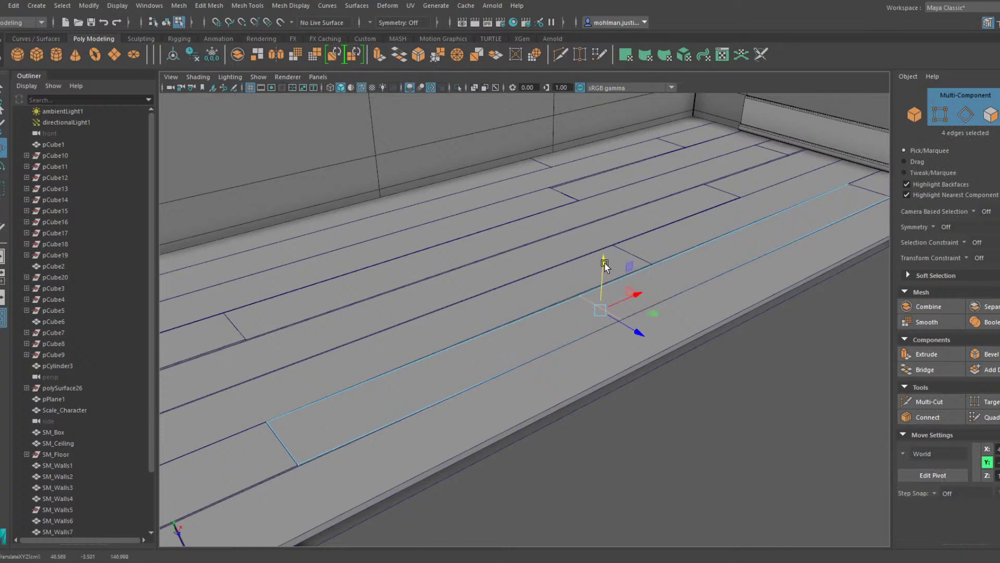
# Bevel the second-row plank's new edge loop with 2 segments and widen the bevel by increasing its Fraction
pyautogui.click(979, 355)
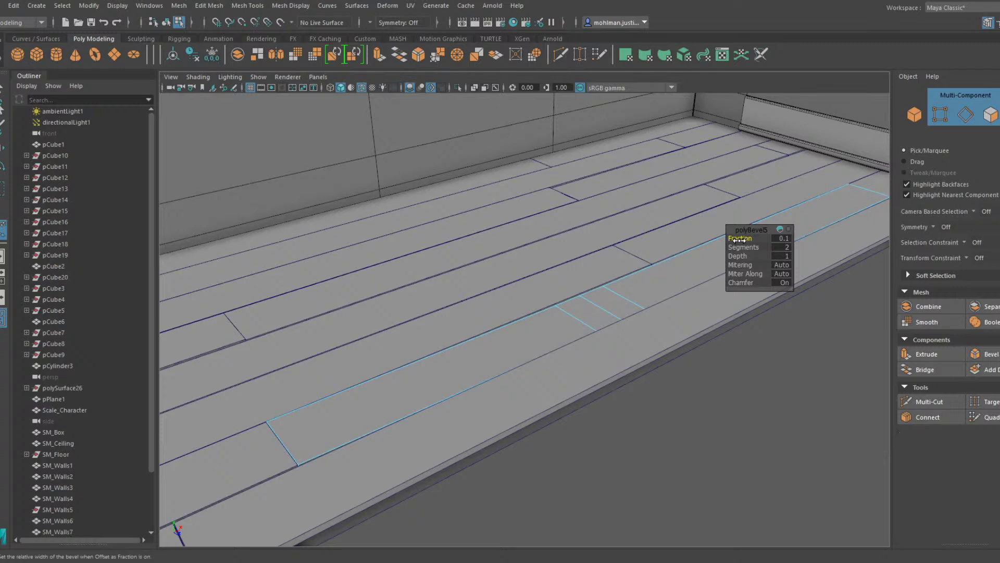
pyautogui.moveTo(740, 238); pyautogui.dragTo(762, 247)
pyautogui.press('q')
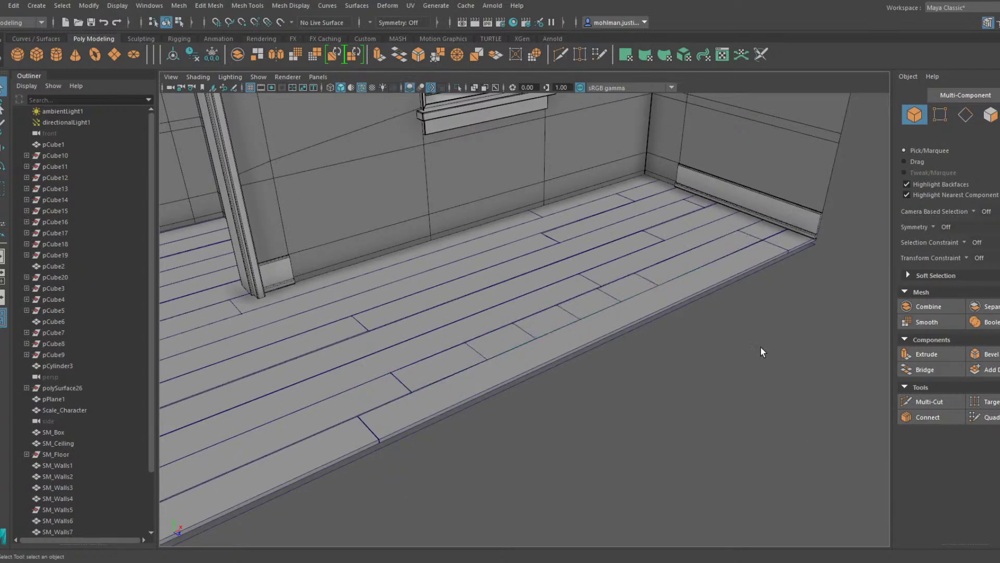
# Select all floor planks without the walls and bevel their edges with Fraction 0.1 and 2 segments
pyautogui.keyDown('alt'); pyautogui.moveTo(760, 347); pyautogui.dragTo(664, 299); pyautogui.keyUp('alt')
pyautogui.scroll(-5, 651, 325)
pyautogui.keyDown('alt'); pyautogui.moveTo(837, 381); pyautogui.dragTo(213, 282); pyautogui.keyUp('alt')
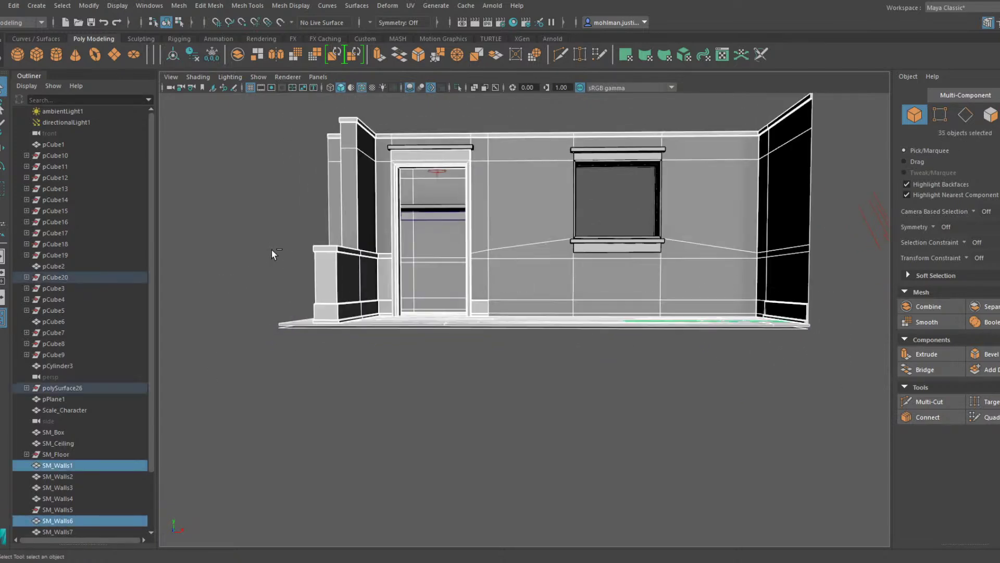
pyautogui.keyDown('ctrl'); pyautogui.moveTo(277, 250); pyautogui.dragTo(837, 286); pyautogui.keyUp('ctrl')
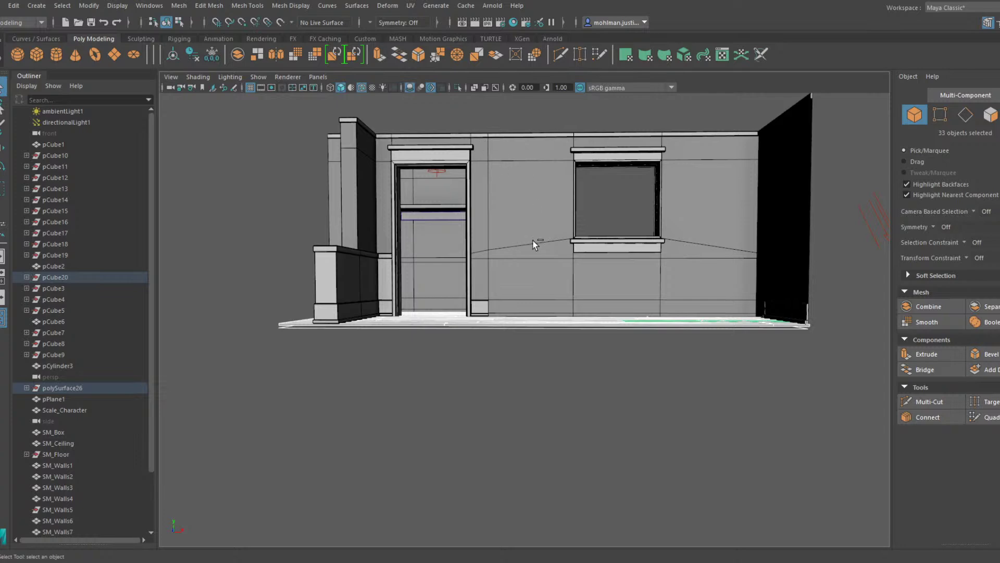
pyautogui.keyDown('alt'); pyautogui.moveTo(472, 281); pyautogui.dragTo(450, 316); pyautogui.keyUp('alt')
pyautogui.scroll(8, 451, 316)
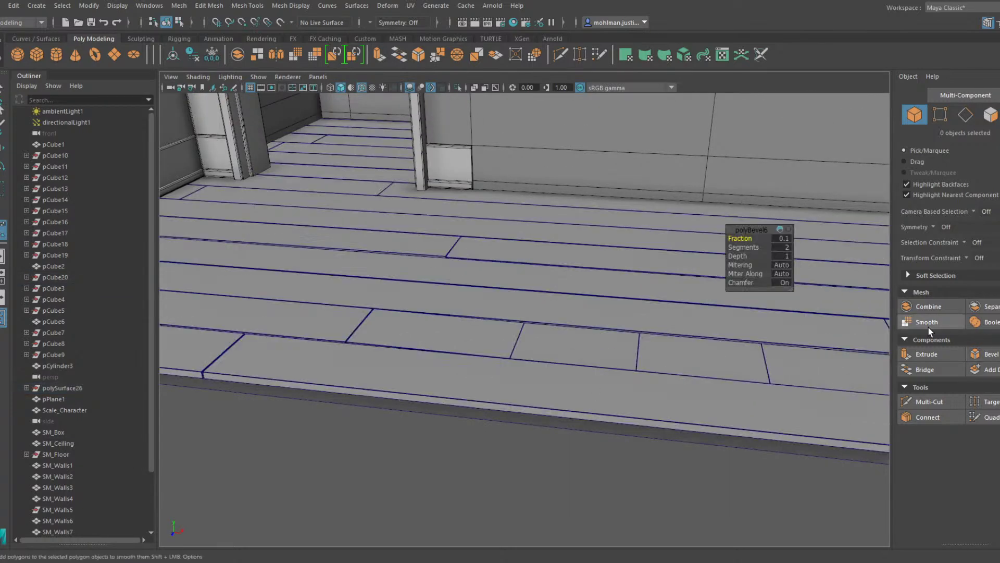
pyautogui.keyDown('alt'); pyautogui.moveTo(607, 228); pyautogui.dragTo(643, 219); pyautogui.keyUp('alt')
pyautogui.press('q')
# Display the room with scene lights and shadows and turn off the wireframe overlay on shaded objects
pyautogui.keyDown('alt'); pyautogui.moveTo(689, 187); pyautogui.dragTo(822, 309); pyautogui.keyUp('alt')
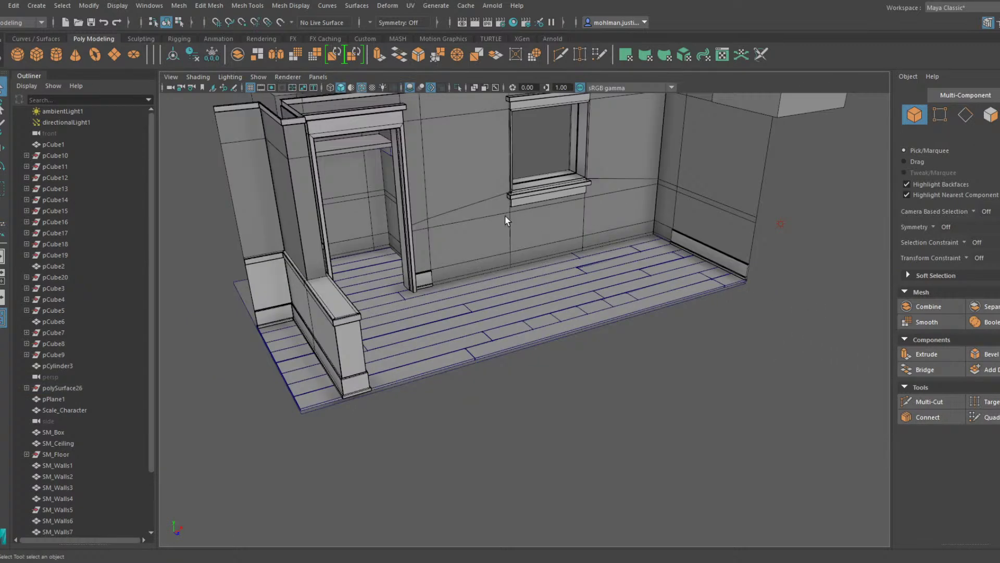
pyautogui.click(394, 87)
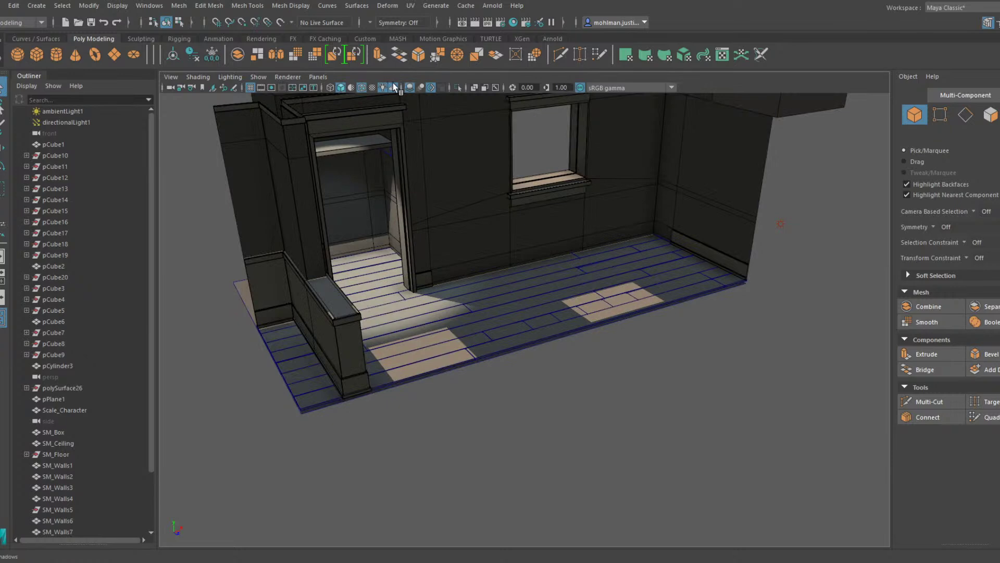
pyautogui.click(363, 90)
pyautogui.moveTo(468, 219)
pyautogui.keyDown('alt'); pyautogui.mouseDown()
pyautogui.moveTo(478, 208)
pyautogui.moveTo(408, 186)
pyautogui.moveTo(505, 279)
pyautogui.moveTo(585, 286)
pyautogui.moveTo(448, 252)
pyautogui.moveTo(455, 296)
pyautogui.moveTo(348, 293)
pyautogui.moveTo(408, 284)
pyautogui.moveTo(438, 264)
pyautogui.moveTo(469, 266)
pyautogui.mouseUp(); pyautogui.keyUp('alt')
pyautogui.scroll(-6, 409, 283)
pyautogui.scroll(-6, 469, 267)
pyautogui.keyDown('alt'); pyautogui.moveTo(469, 267); pyautogui.dragTo(486, 255, button='middle'); pyautogui.keyUp('alt')
pyautogui.keyDown('alt'); pyautogui.moveTo(486, 255); pyautogui.dragTo(623, 347); pyautogui.keyUp('alt')
# Select all floor planks, excluding the walls, and combine them into one mesh
pyautogui.moveTo(709, 362); pyautogui.dragTo(328, 338)
pyautogui.moveTo(367, 285); pyautogui.dragTo(695, 321)
pyautogui.keyDown('alt'); pyautogui.moveTo(559, 302); pyautogui.dragTo(445, 402); pyautogui.keyUp('alt')
pyautogui.keyDown('alt'); pyautogui.moveTo(503, 312); pyautogui.dragTo(467, 328); pyautogui.keyUp('alt')
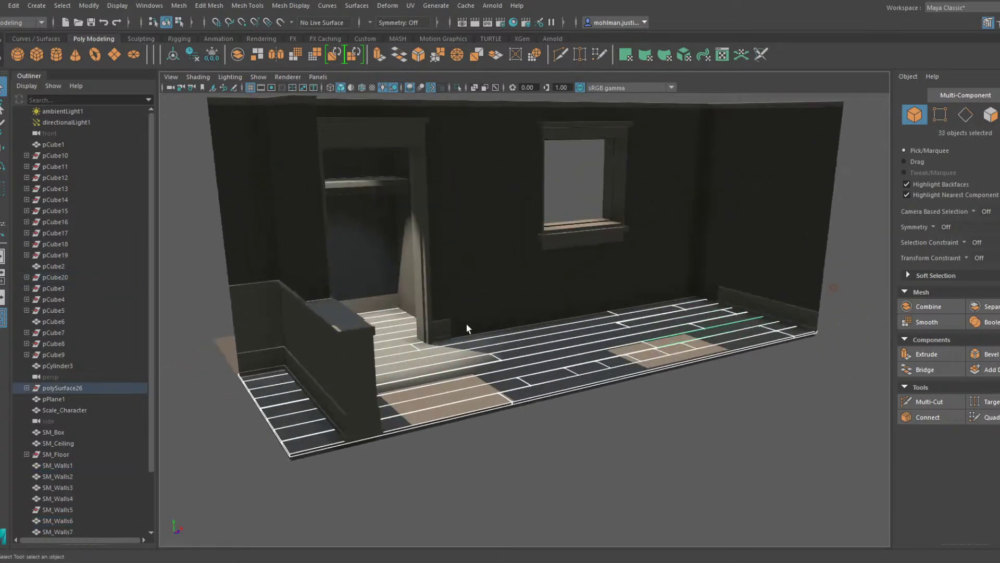
pyautogui.click(178, 9)
pyautogui.click(207, 42)
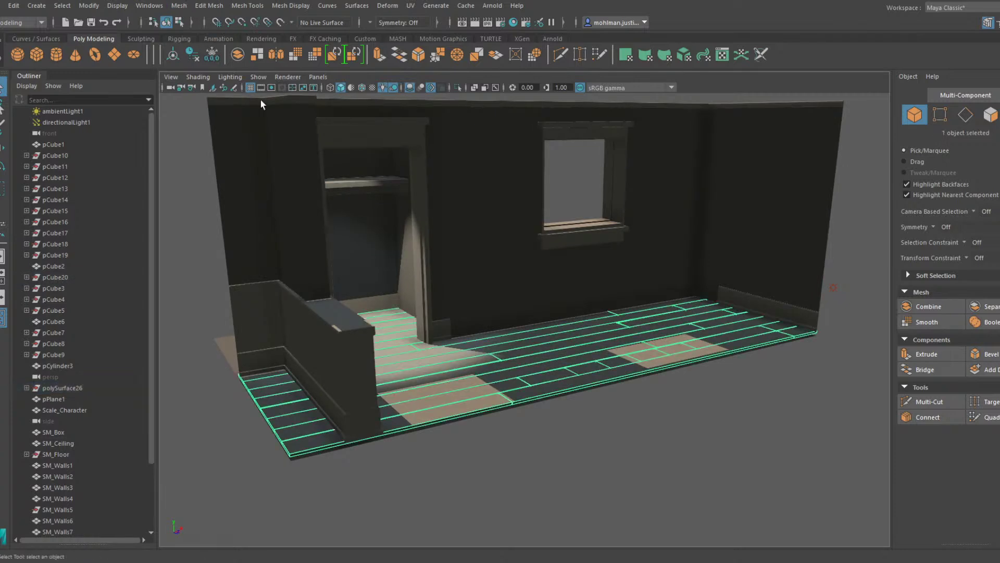
pyautogui.moveTo(424, 215)
pyautogui.keyDown('alt'); pyautogui.mouseDown()
pyautogui.moveTo(590, 206)
pyautogui.moveTo(418, 223)
pyautogui.mouseUp(); pyautogui.keyUp('alt')
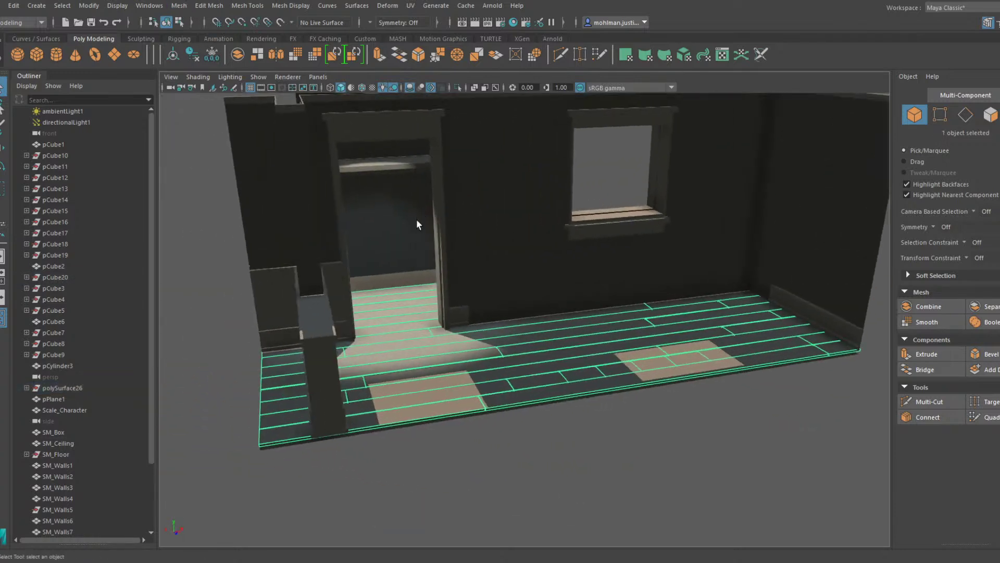
# Examine the combined plank floor under the scene lighting, from the whole room down to the planks by the doorway
pyautogui.scroll(5, 440, 312)
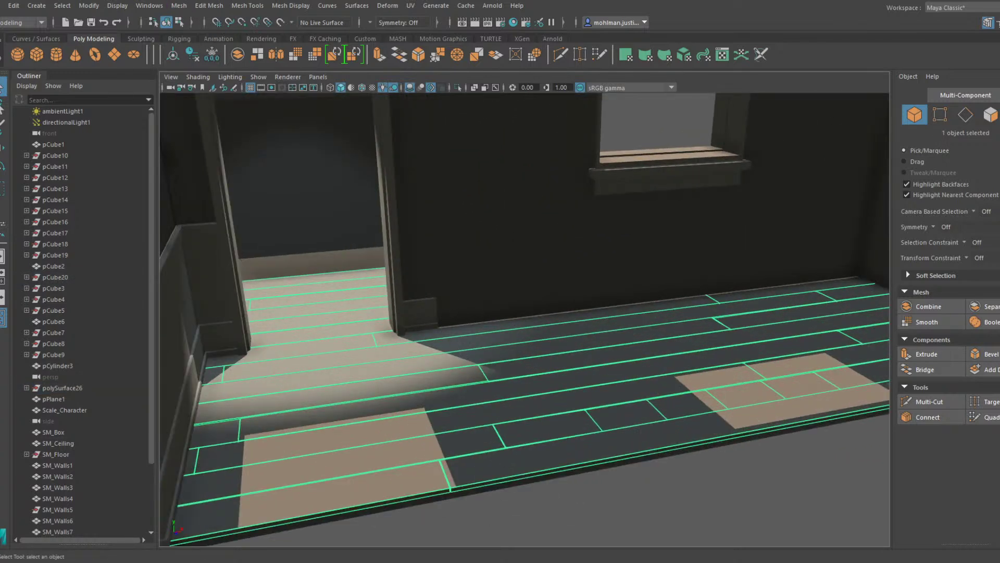
pyautogui.click(601, 519)
pyautogui.scroll(-5, 565, 428)
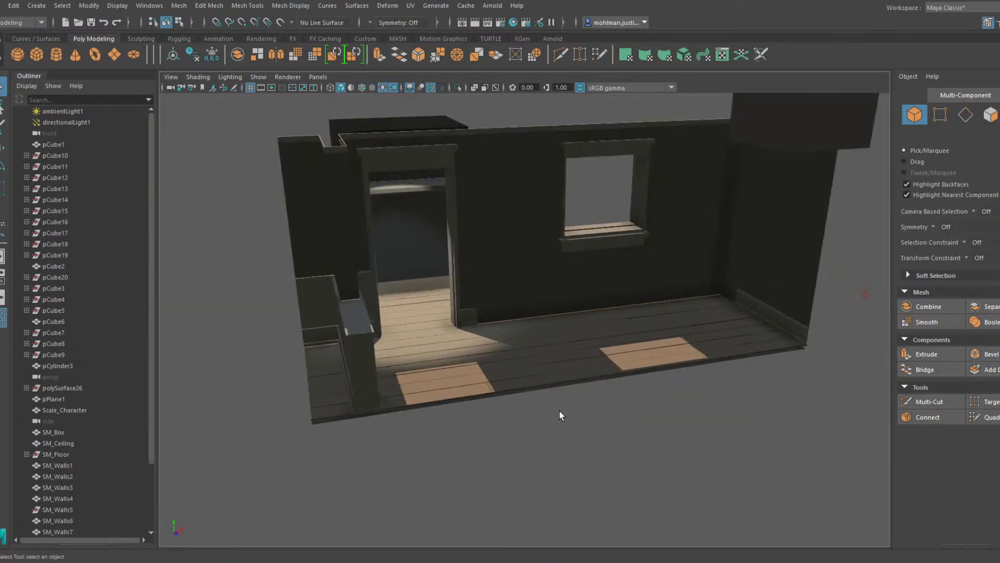
pyautogui.scroll(5, 542, 402)
pyautogui.keyDown('alt'); pyautogui.moveTo(492, 377); pyautogui.dragTo(443, 365); pyautogui.keyUp('alt')
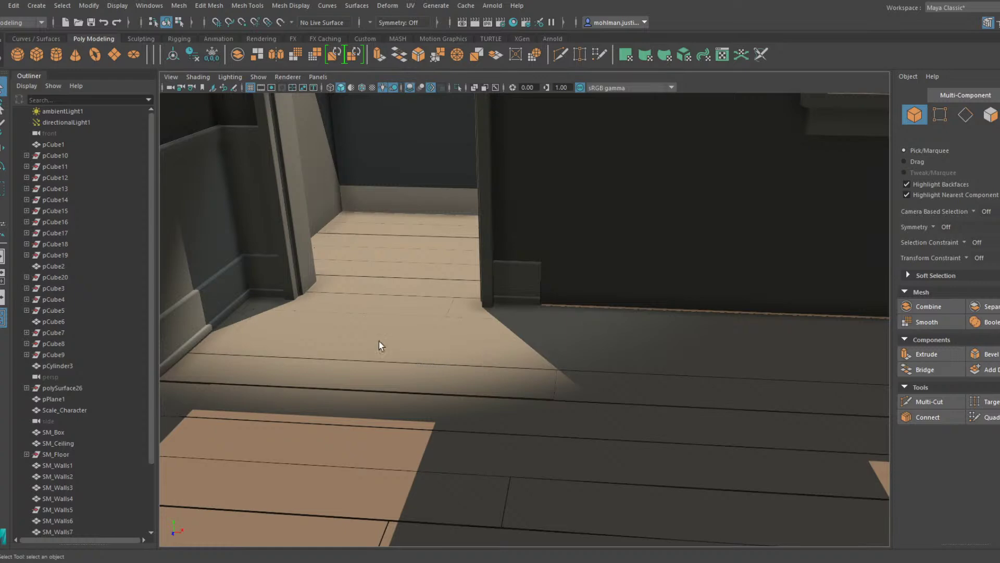
pyautogui.click(442, 368)
pyautogui.keyDown('alt'); pyautogui.moveTo(523, 351); pyautogui.dragTo(463, 327); pyautogui.keyUp('alt')
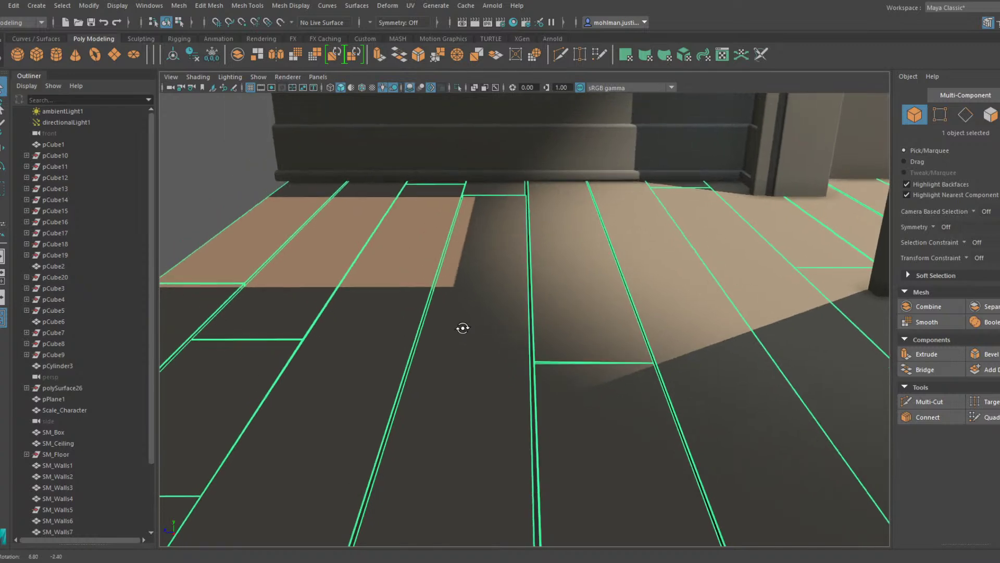
# Select all faces of one plank near the doorway in the combined floor and scale them across the plank's width
pyautogui.moveTo(510, 274); pyautogui.dragTo(555, 295, button='right')
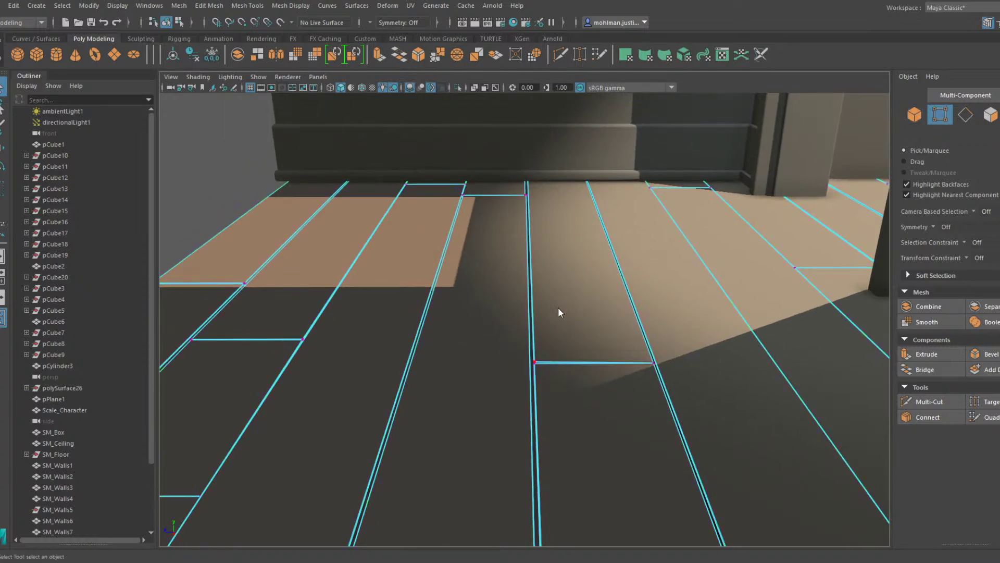
pyautogui.click(558, 292)
pyautogui.press('r')
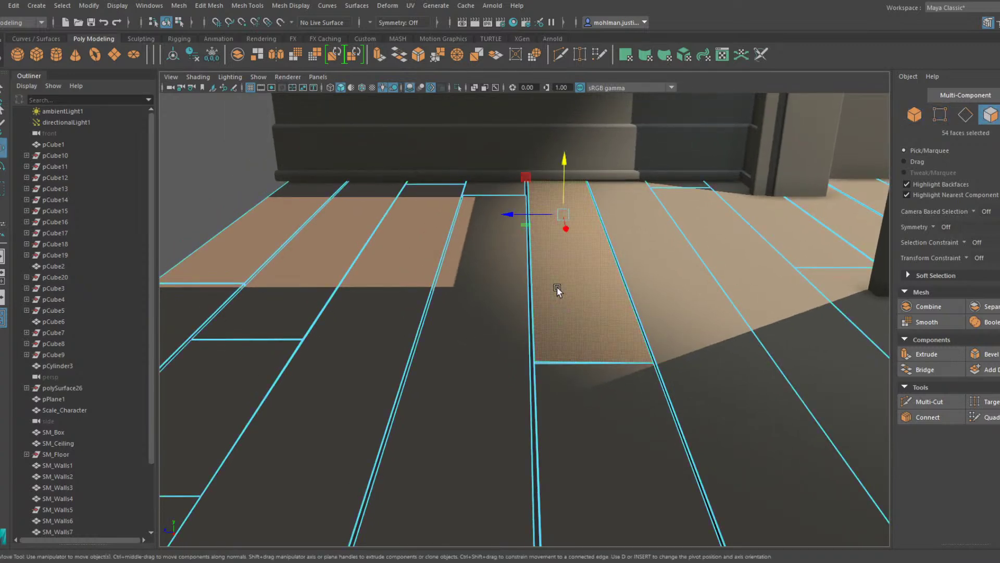
pyautogui.click(513, 214)
pyautogui.keyDown('alt'); pyautogui.moveTo(490, 260); pyautogui.dragTo(592, 293); pyautogui.keyUp('alt')
pyautogui.moveTo(496, 296); pyautogui.dragTo(534, 248, button='right')
pyautogui.scroll(-5, 530, 283)
pyautogui.scroll(-3, 531, 282)
pyautogui.click(446, 427)
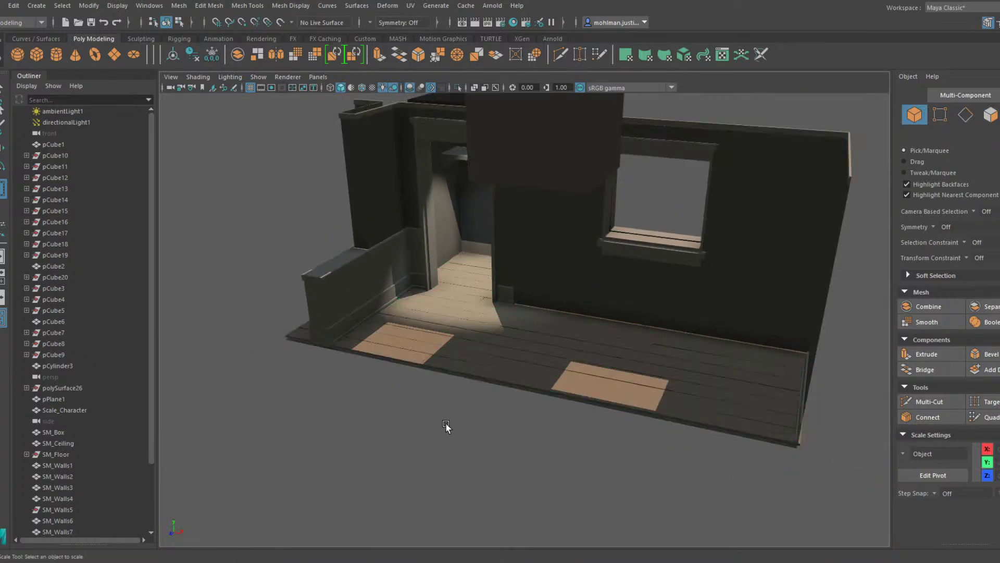
# Assign the combined floor mesh to the Structures_Layer display layer
pyautogui.scroll(5, 445, 396)
pyautogui.keyDown('alt'); pyautogui.moveTo(444, 373); pyautogui.dragTo(514, 371); pyautogui.keyUp('alt')
pyautogui.scroll(-5, 515, 371)
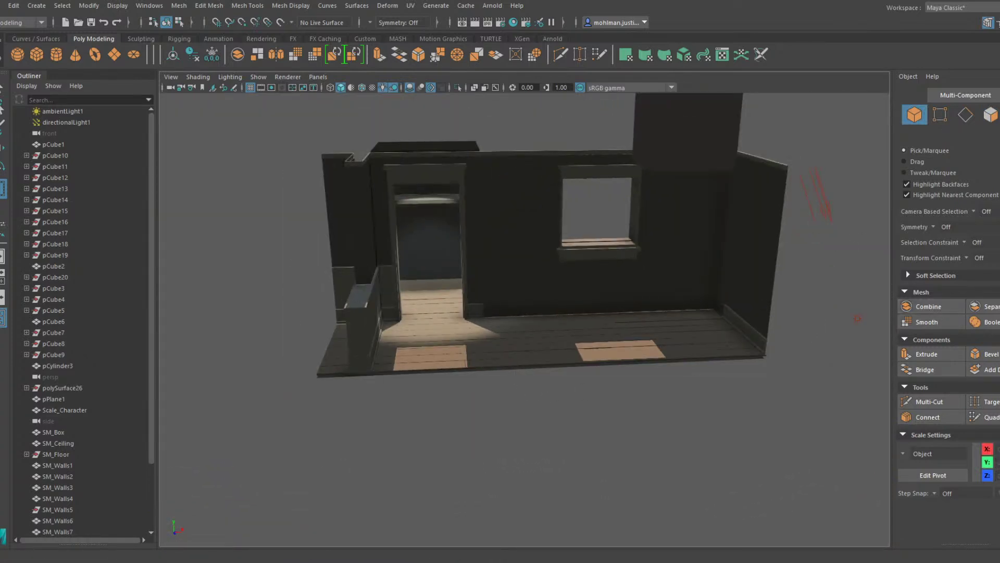
pyautogui.click(987, 23)
pyautogui.click(619, 331)
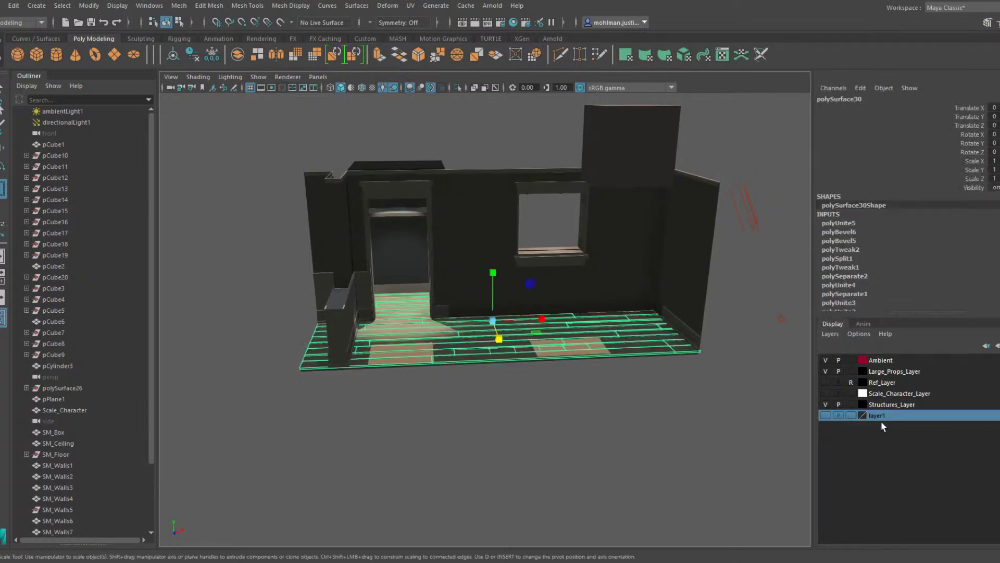
pyautogui.moveTo(882, 425); pyautogui.dragTo(895, 407)
pyautogui.click(683, 410)
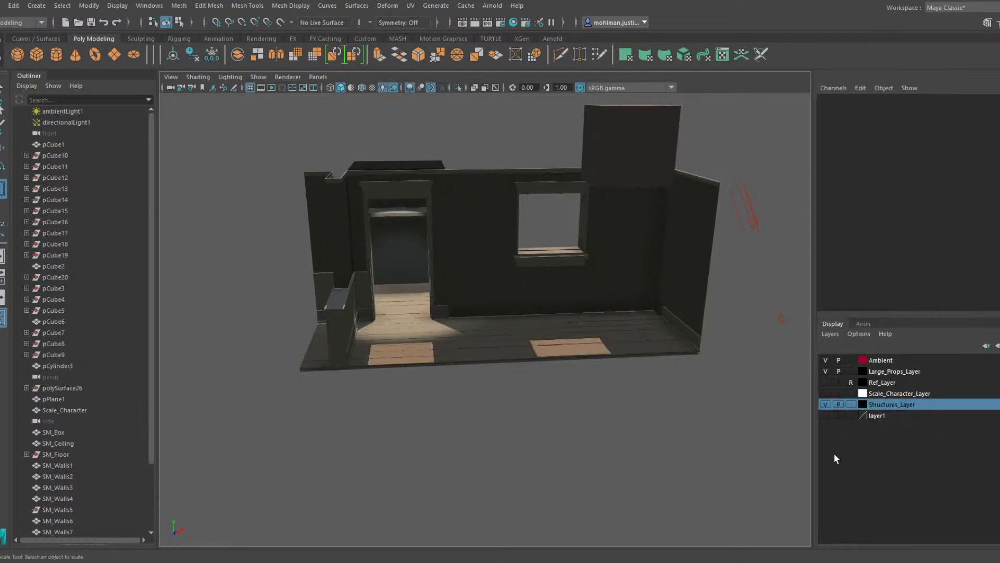
# Make layer1 visible and delete the open door with its knob
pyautogui.click(826, 415)
pyautogui.keyDown('alt'); pyautogui.moveTo(771, 404); pyautogui.dragTo(651, 420); pyautogui.keyUp('alt')
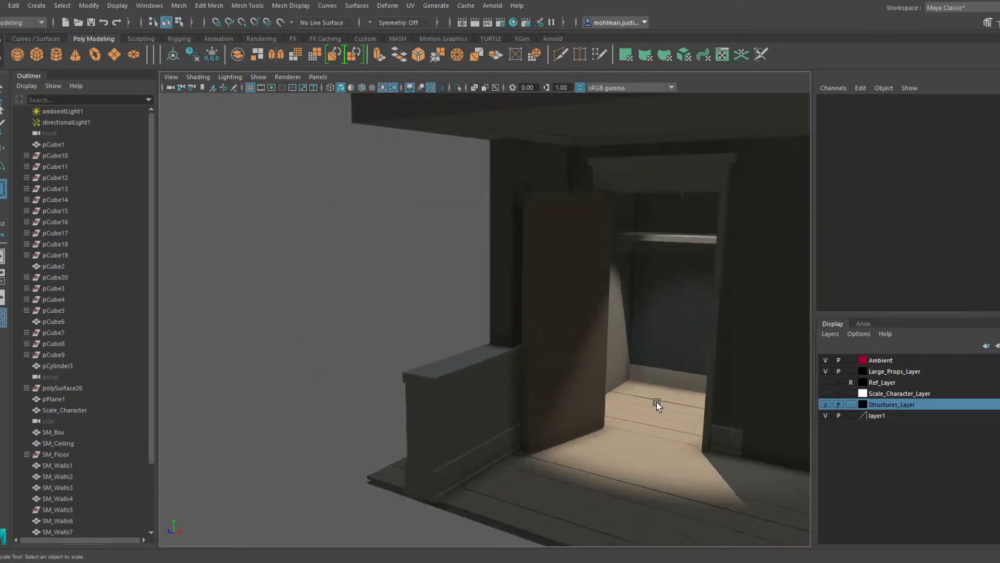
pyautogui.click(595, 316)
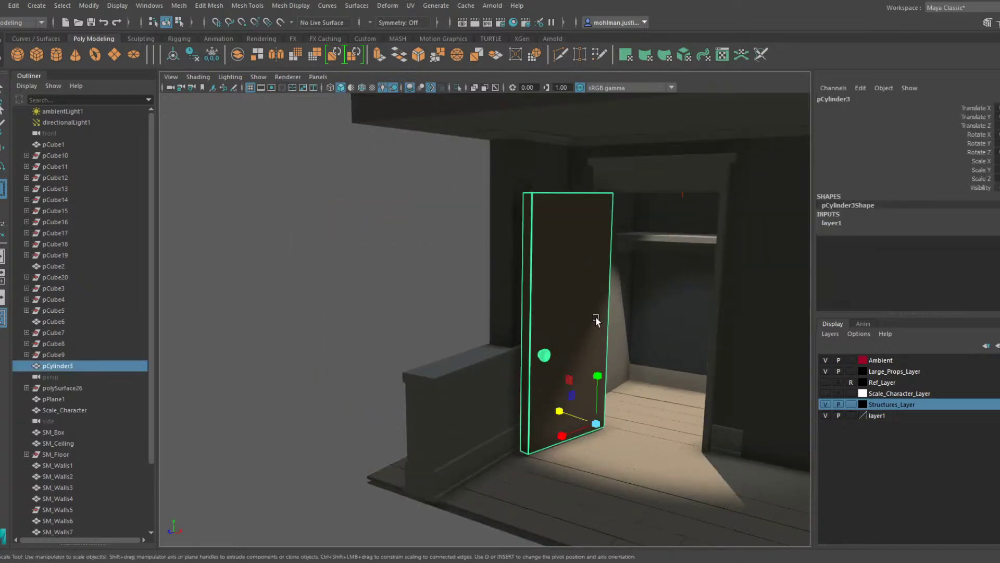
pyautogui.press('Delete')
# Move the large box floating beside the ceiling down to the window opening, snapping its pivot to the sill corner
pyautogui.keyDown('alt'); pyautogui.moveTo(595, 316); pyautogui.dragTo(684, 348); pyautogui.keyUp('alt')
pyautogui.scroll(-4, 615, 359)
pyautogui.click(739, 193)
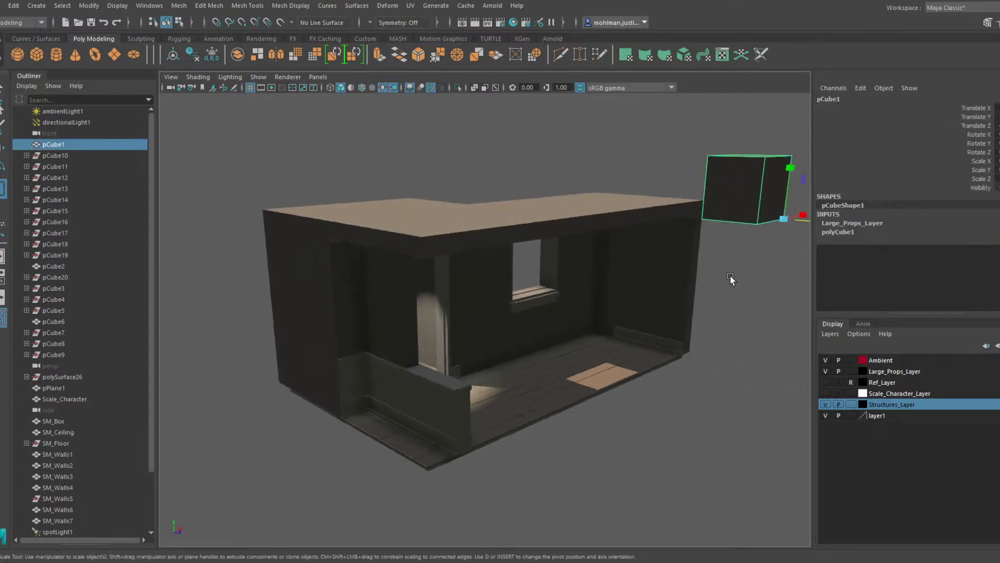
pyautogui.keyDown('alt'); pyautogui.moveTo(730, 276); pyautogui.dragTo(579, 303); pyautogui.keyUp('alt')
pyautogui.press('w')
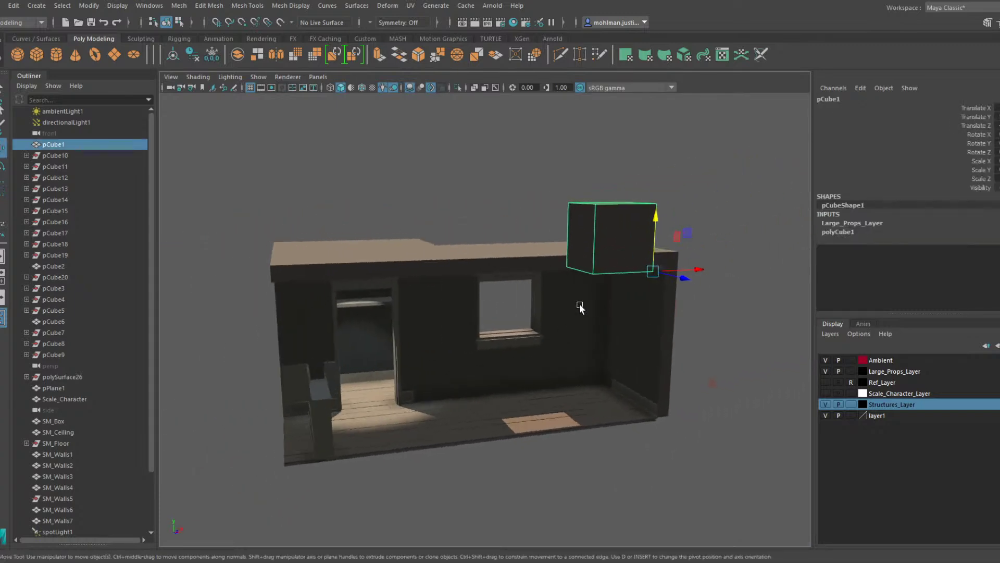
pyautogui.moveTo(655, 227); pyautogui.dragTo(535, 332)
pyautogui.press('v')
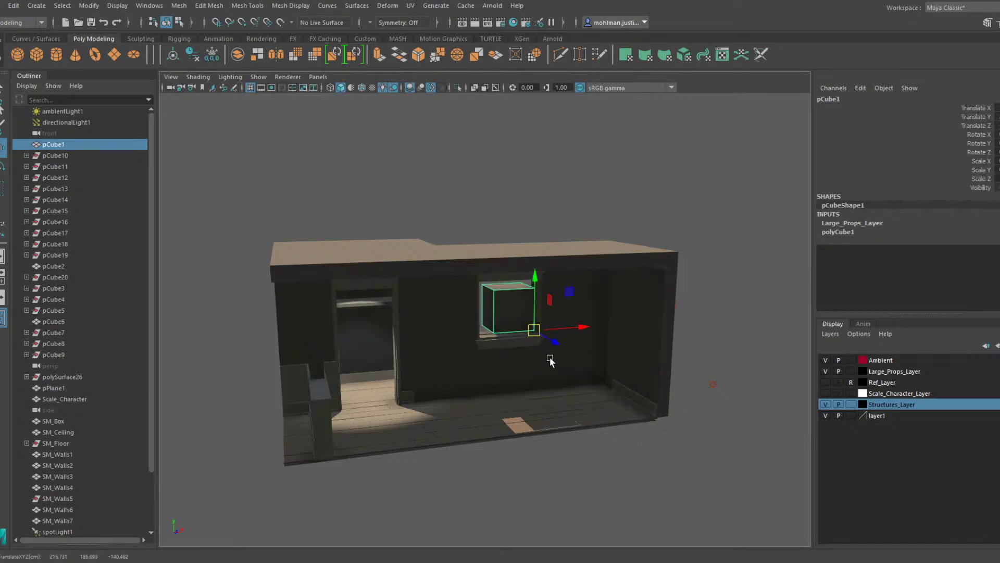
# Examine the box's placement in the window and the light it blocks on the floor
pyautogui.scroll(4, 551, 359)
pyautogui.moveTo(569, 379)
pyautogui.keyDown('alt'); pyautogui.mouseDown()
pyautogui.moveTo(543, 385)
pyautogui.moveTo(565, 364)
pyautogui.mouseUp(); pyautogui.keyUp('alt')
pyautogui.scroll(4, 552, 368)
pyautogui.moveTo(657, 402)
pyautogui.keyDown('alt'); pyautogui.mouseDown()
pyautogui.moveTo(585, 384)
pyautogui.moveTo(642, 397)
pyautogui.mouseUp(); pyautogui.keyUp('alt')
pyautogui.keyDown('alt'); pyautogui.moveTo(641, 397); pyautogui.dragTo(533, 384, button='right'); pyautogui.keyUp('alt')
pyautogui.keyDown('alt'); pyautogui.moveTo(589, 387); pyautogui.dragTo(568, 386); pyautogui.keyUp('alt')
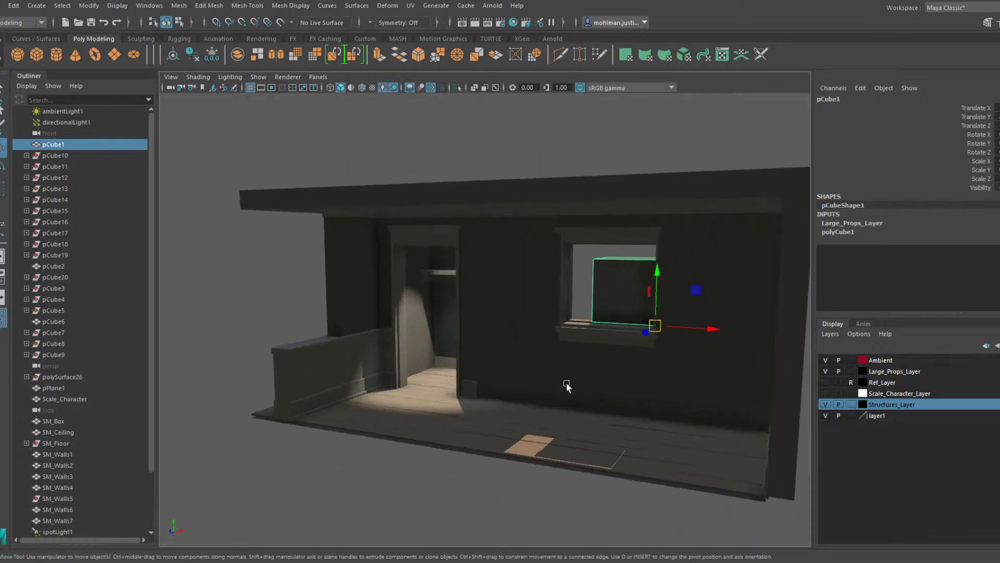
pyautogui.keyDown('alt'); pyautogui.moveTo(567, 386); pyautogui.dragTo(596, 377, button='right'); pyautogui.keyUp('alt')
pyautogui.keyDown('alt'); pyautogui.moveTo(596, 377); pyautogui.dragTo(552, 373, button='middle'); pyautogui.keyUp('alt')
pyautogui.scroll(-2, 551, 373)
pyautogui.scroll(-4, 661, 398)
# Change the ambient light's color to a cool blue and raise the directional light's intensity to 1.806
pyautogui.click(673, 410)
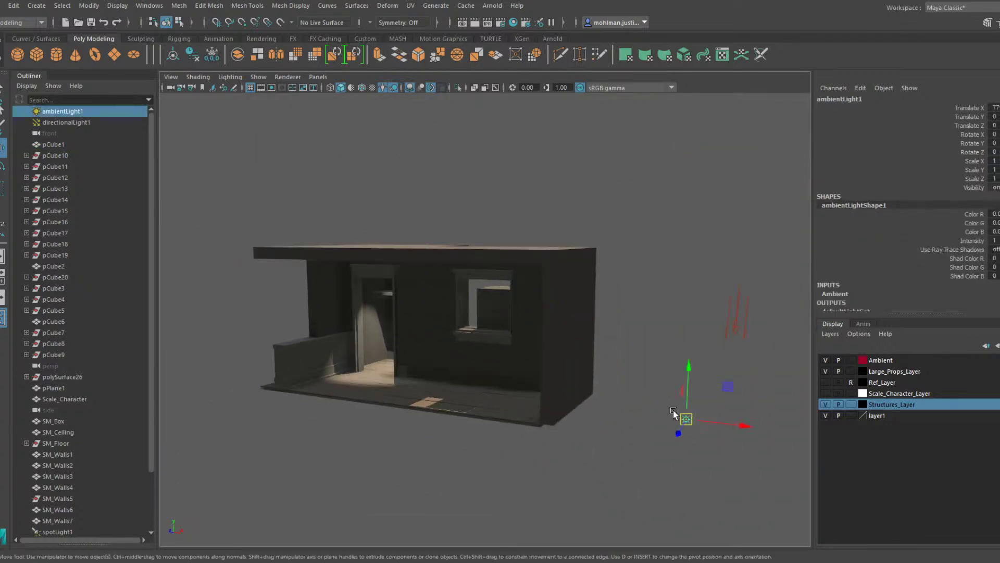
pyautogui.hotkey('ctrl', 'a')
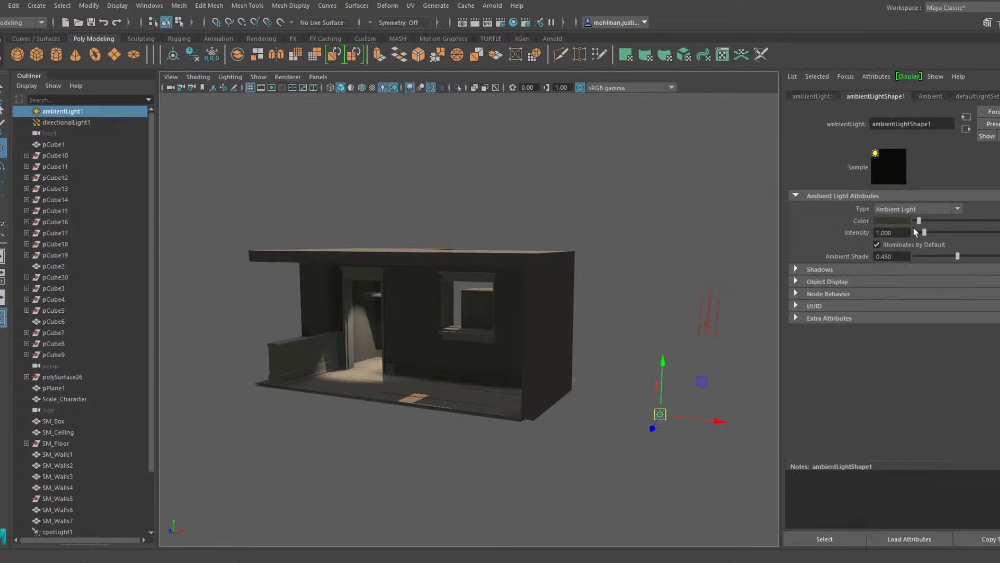
pyautogui.click(974, 221)
pyautogui.click(976, 221)
pyautogui.click(722, 330)
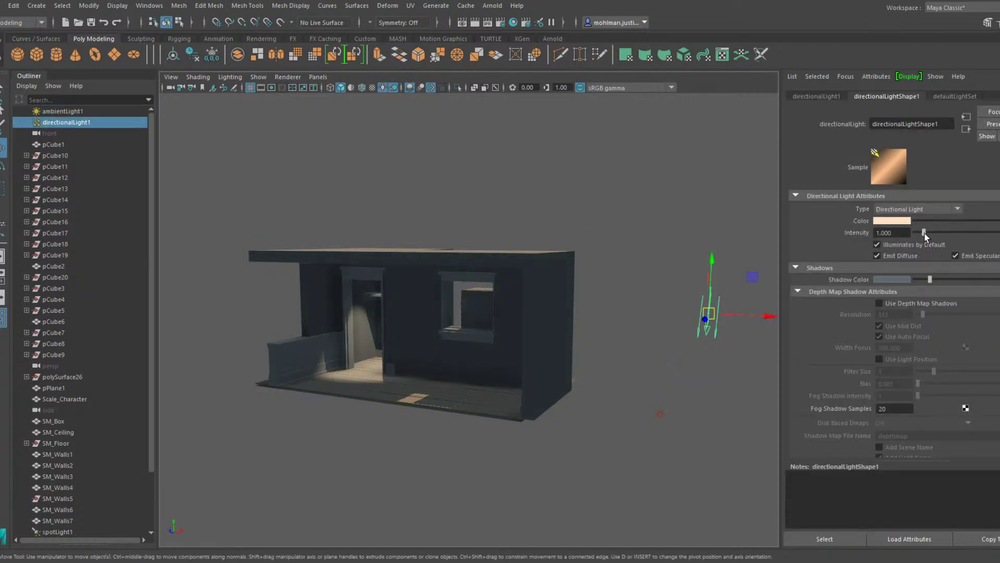
pyautogui.moveTo(925, 235); pyautogui.dragTo(932, 234)
# Inspect the relit room from inside and outside, checking the window, the doorway and the box
pyautogui.scroll(4, 461, 308)
pyautogui.keyDown('alt'); pyautogui.moveTo(458, 308); pyautogui.dragTo(641, 270); pyautogui.keyUp('alt')
pyautogui.scroll(3, 478, 291)
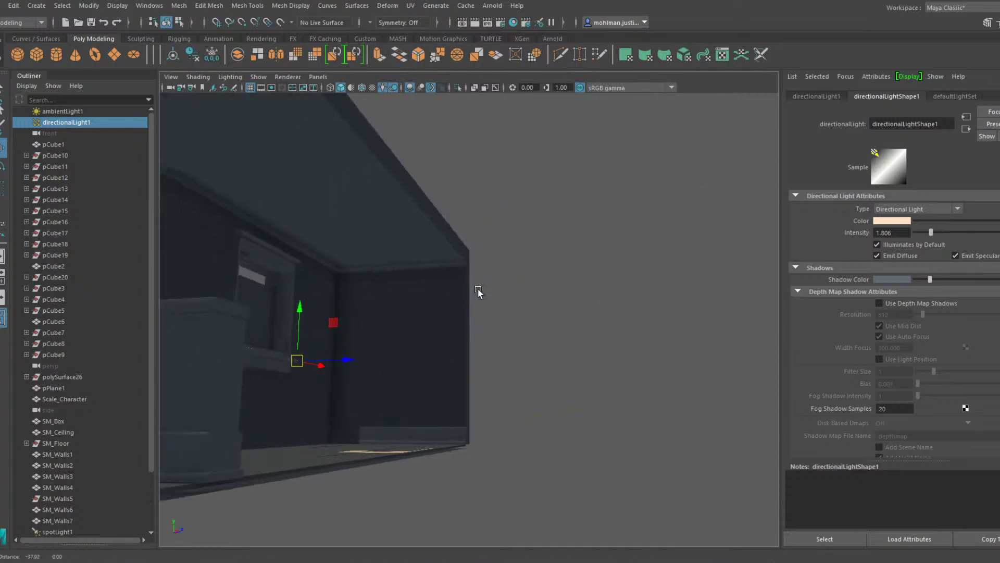
pyautogui.keyDown('alt'); pyautogui.moveTo(478, 291); pyautogui.dragTo(619, 310); pyautogui.keyUp('alt')
pyautogui.click(502, 304)
pyautogui.keyDown('alt'); pyautogui.moveTo(562, 292); pyautogui.dragTo(498, 353); pyautogui.keyUp('alt')
pyautogui.click(593, 294)
pyautogui.scroll(5, 565, 304)
pyautogui.scroll(-4, 444, 314)
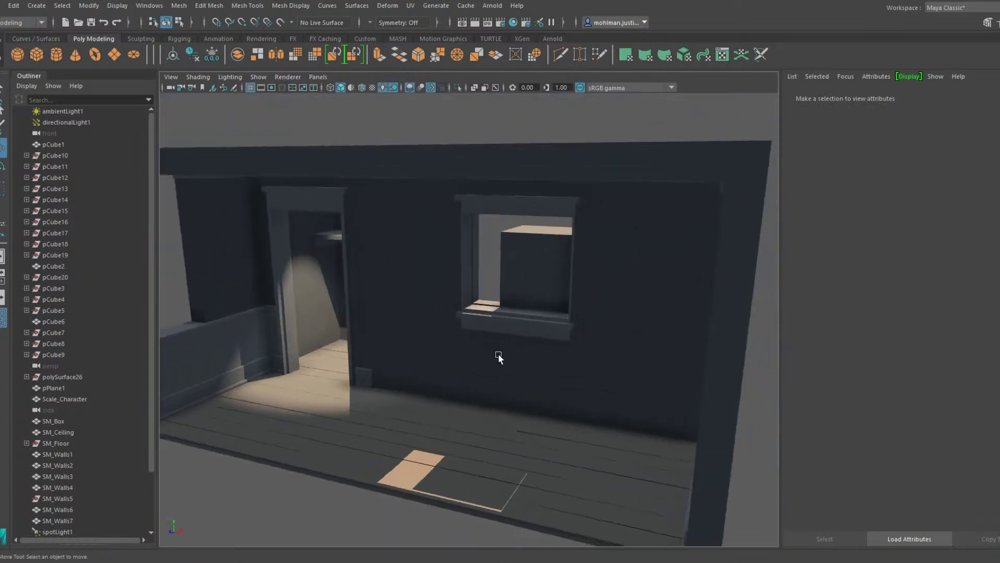
pyautogui.keyDown('alt'); pyautogui.moveTo(502, 356); pyautogui.dragTo(505, 350, button='right'); pyautogui.keyUp('alt')
pyautogui.keyDown('alt'); pyautogui.moveTo(505, 350); pyautogui.dragTo(382, 375); pyautogui.keyUp('alt')
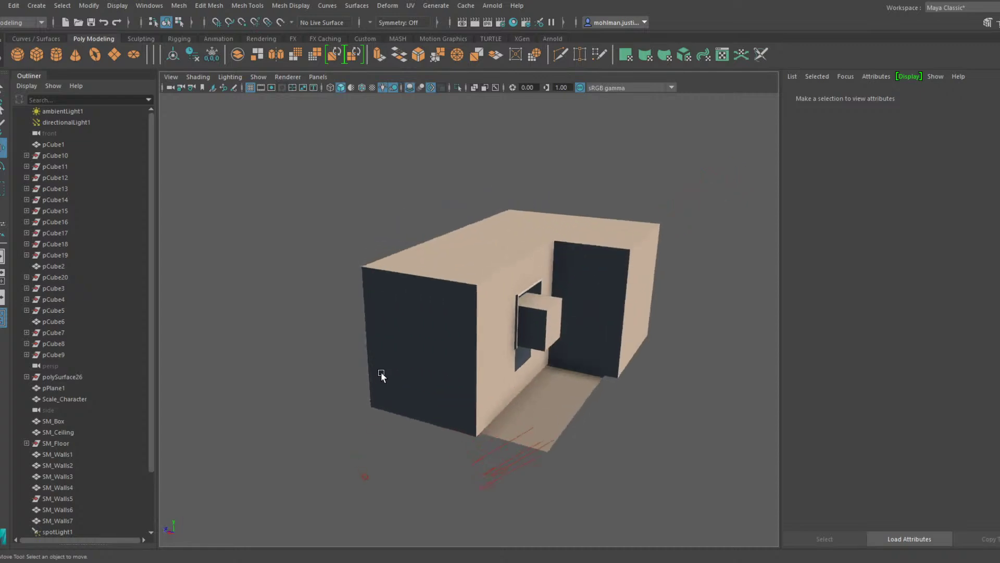
# Duplicate the box at the window and move the copy inward into the room
pyautogui.click(525, 334)
pyautogui.keyDown('alt'); pyautogui.moveTo(525, 333); pyautogui.dragTo(674, 338); pyautogui.keyUp('alt')
pyautogui.hotkey('ctrl', 'd')
pyautogui.scroll(4, 510, 336)
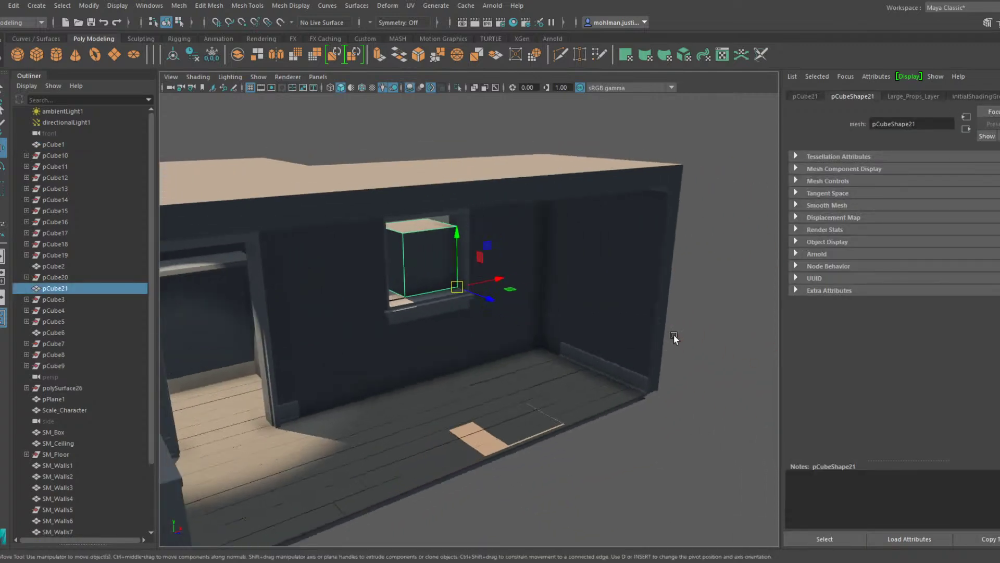
pyautogui.scroll(4, 674, 337)
pyautogui.moveTo(481, 280); pyautogui.dragTo(587, 319)
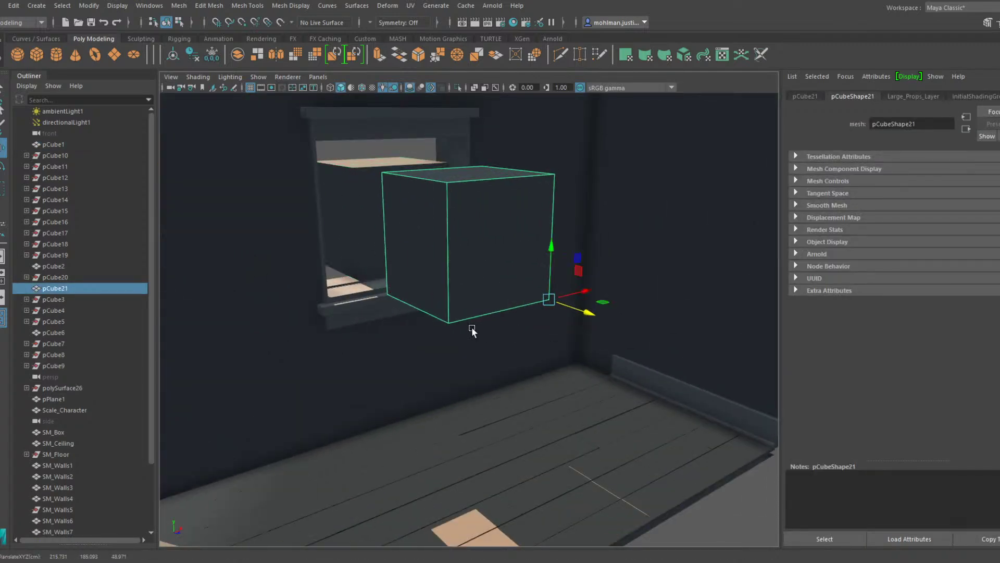
# Snap the duplicated box down onto the floor and back against the window wall, beside the doorway trim
pyautogui.keyDown('alt'); pyautogui.moveTo(471, 328); pyautogui.dragTo(490, 324); pyautogui.keyUp('alt')
pyautogui.keyDown('alt'); pyautogui.moveTo(490, 324); pyautogui.dragTo(552, 311, button='middle'); pyautogui.keyUp('alt')
pyautogui.moveTo(628, 271); pyautogui.dragTo(464, 399)
pyautogui.press('v')
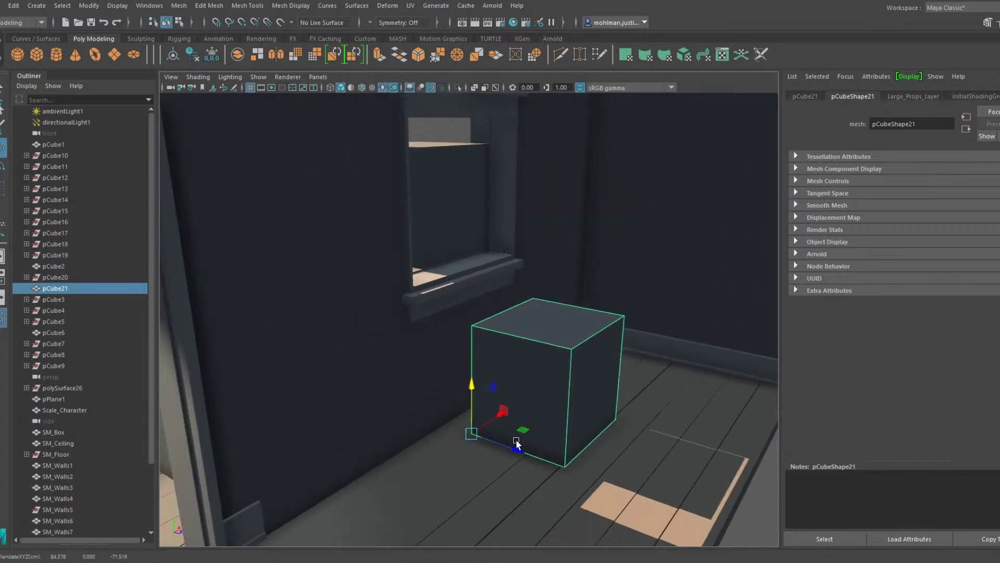
pyautogui.press('v')
pyautogui.moveTo(516, 442); pyautogui.dragTo(521, 368)
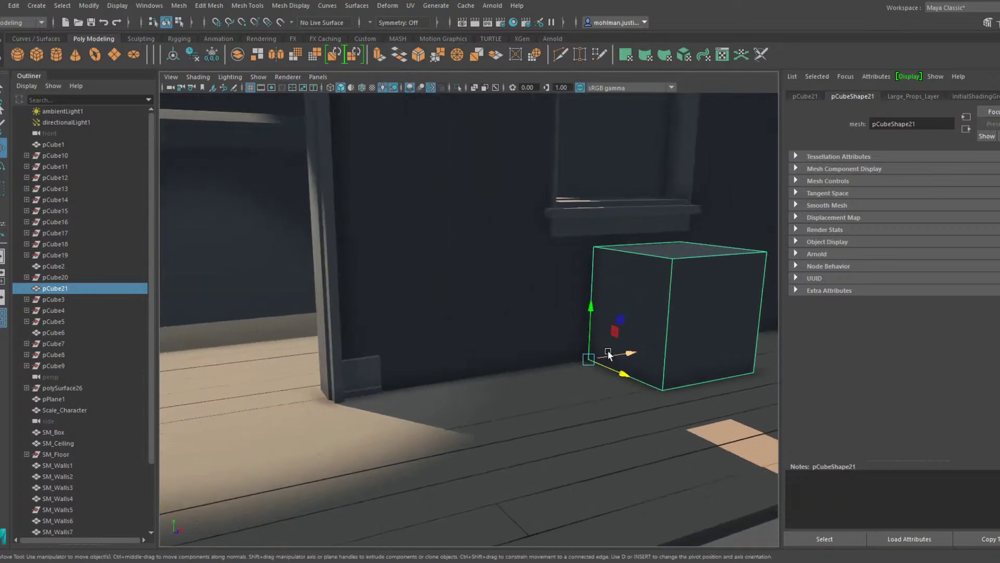
pyautogui.moveTo(611, 354); pyautogui.dragTo(413, 385)
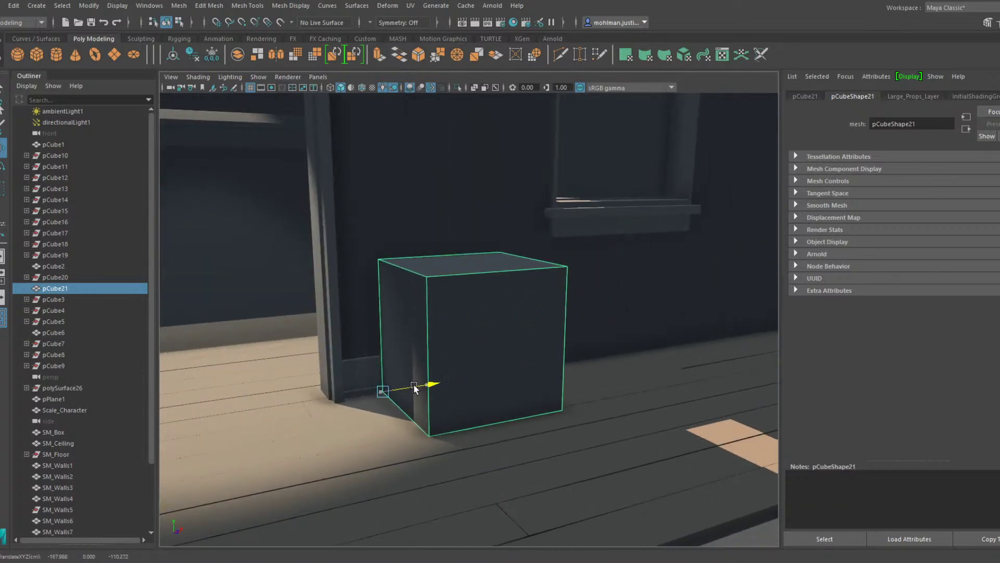
# Duplicate the floor box twice along the window wall, one copy adjoining the first and the other near the far corner
pyautogui.scroll(-5, 415, 385)
pyautogui.keyDown('alt'); pyautogui.moveTo(539, 359); pyautogui.dragTo(476, 354); pyautogui.keyUp('alt')
pyautogui.keyDown('alt'); pyautogui.moveTo(477, 354); pyautogui.dragTo(411, 358, button='middle'); pyautogui.keyUp('alt')
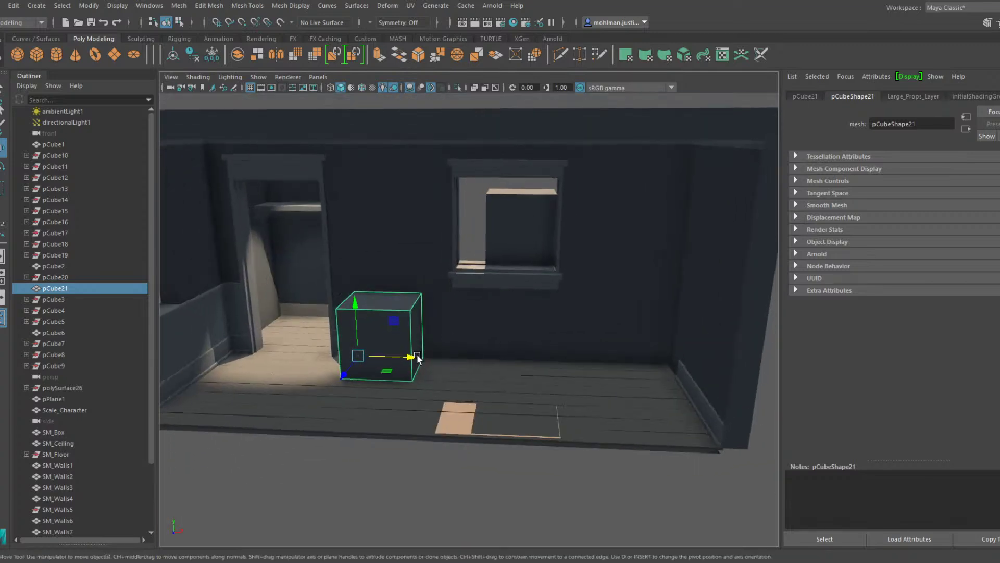
pyautogui.hotkey('ctrl', 'd')
pyautogui.moveTo(396, 359); pyautogui.dragTo(650, 356)
pyautogui.hotkey('ctrl', 'd')
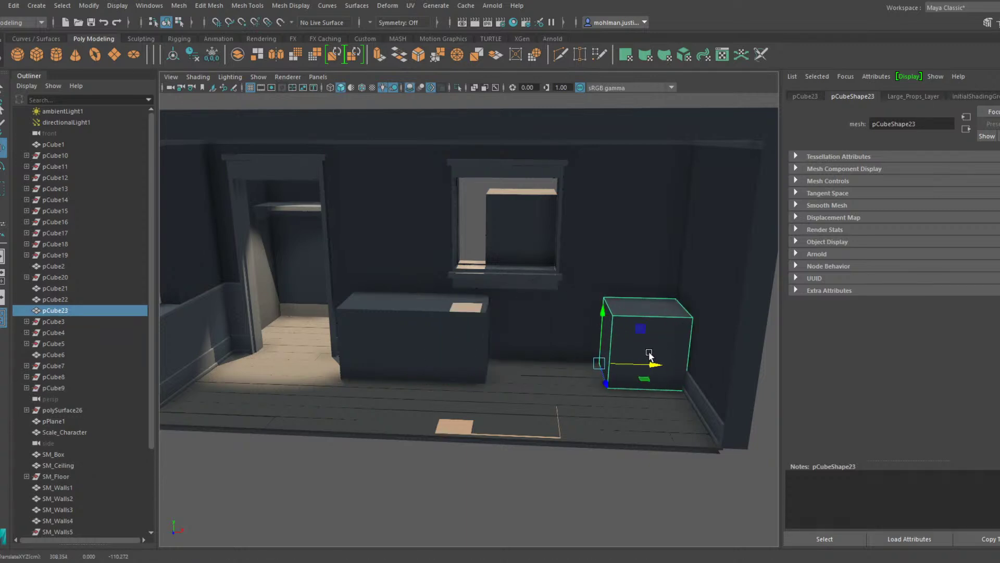
# Scale the box near the far corner vertically into a tall, fridge-like block
pyautogui.press('r')
pyautogui.moveTo(604, 311); pyautogui.dragTo(619, 266)
pyautogui.moveTo(652, 366); pyautogui.dragTo(654, 335)
pyautogui.press('w')
# Rotate the tall block about its vertical axis and move it against the side wall
pyautogui.keyDown('alt'); pyautogui.moveTo(654, 335); pyautogui.dragTo(677, 316, button='right'); pyautogui.keyUp('alt')
pyautogui.keyDown('alt'); pyautogui.moveTo(676, 316); pyautogui.dragTo(551, 353, button='middle'); pyautogui.keyUp('alt')
pyautogui.press('e')
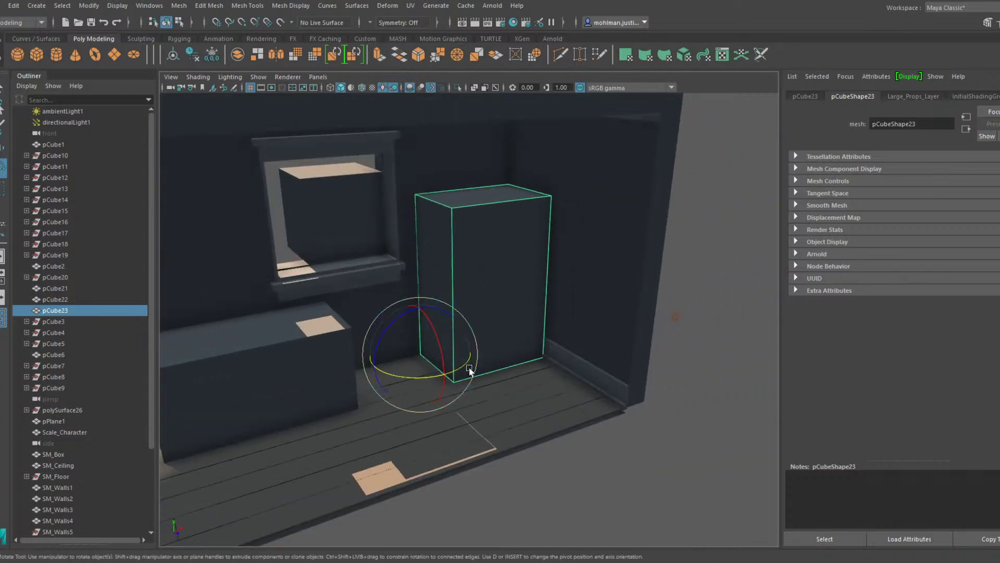
pyautogui.keyDown('alt'); pyautogui.moveTo(472, 363); pyautogui.dragTo(540, 342); pyautogui.keyUp('alt')
pyautogui.press('w')
# Extend the second counter box by moving its end vertices along the window wall to the side wall
pyautogui.click(348, 353)
pyautogui.press('F9')
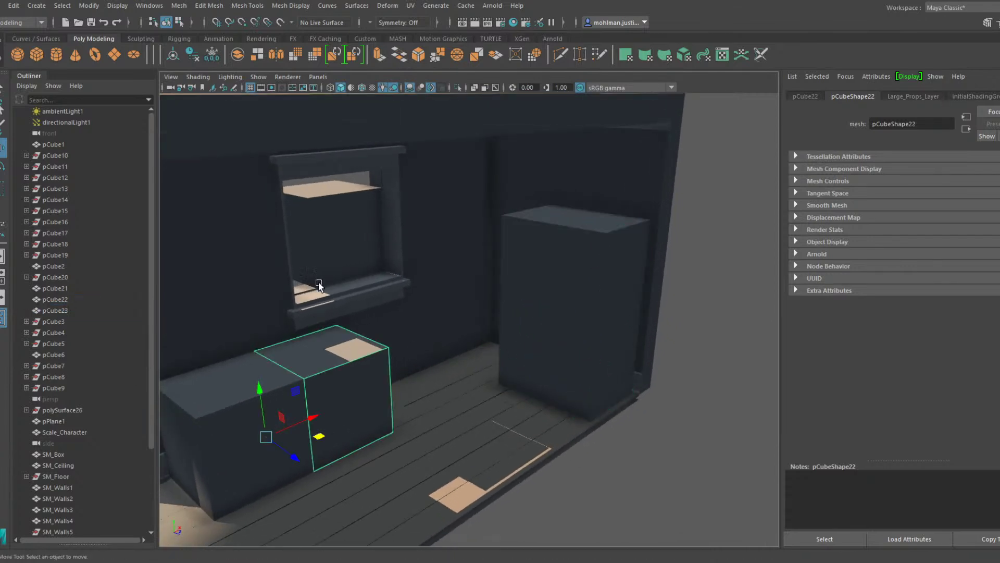
pyautogui.keyDown('alt'); pyautogui.moveTo(319, 287); pyautogui.dragTo(443, 424); pyautogui.keyUp('alt')
pyautogui.moveTo(422, 354); pyautogui.dragTo(528, 319)
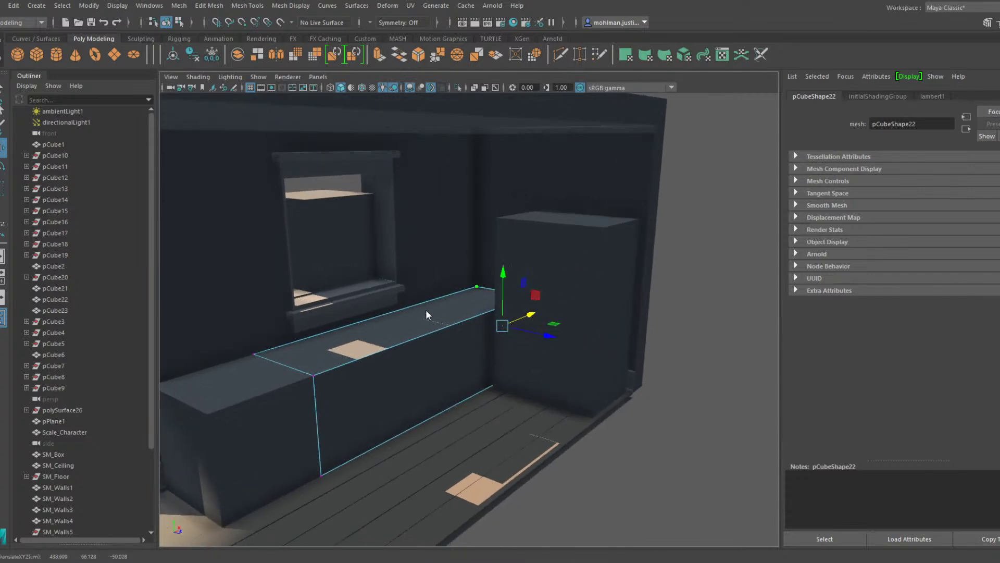
# Move the tall block along the side wall to the front of the counter and compare both pieces' placement
pyautogui.click(593, 316)
pyautogui.moveTo(583, 379); pyautogui.dragTo(611, 383)
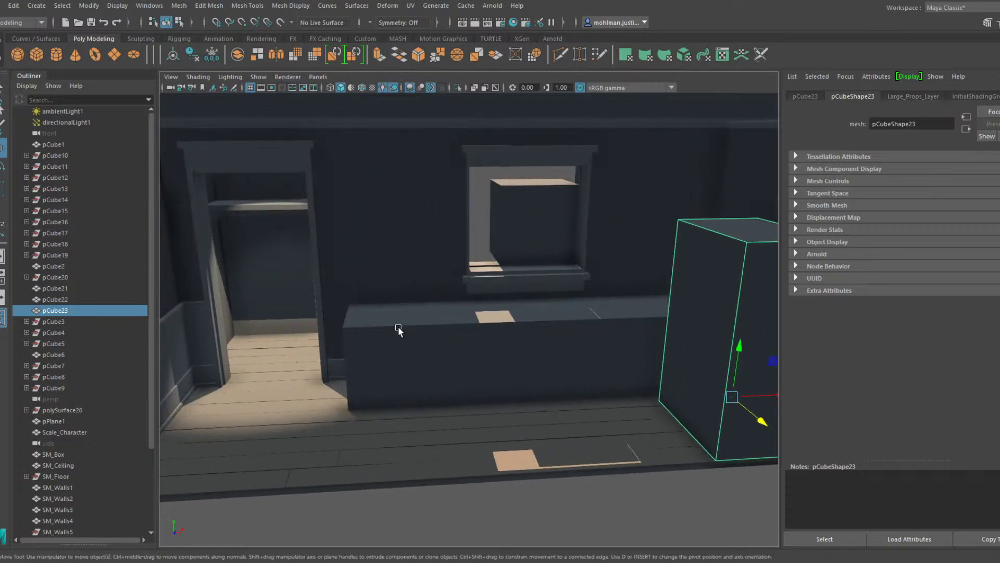
pyautogui.click(553, 322)
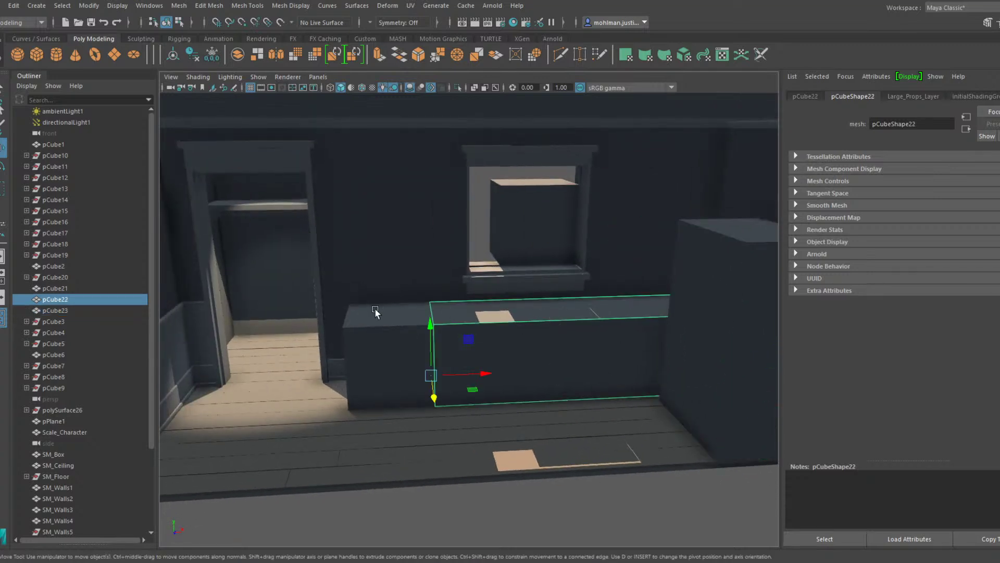
pyautogui.keyDown('alt'); pyautogui.moveTo(563, 308); pyautogui.dragTo(665, 314); pyautogui.keyUp('alt')
pyautogui.click(621, 319)
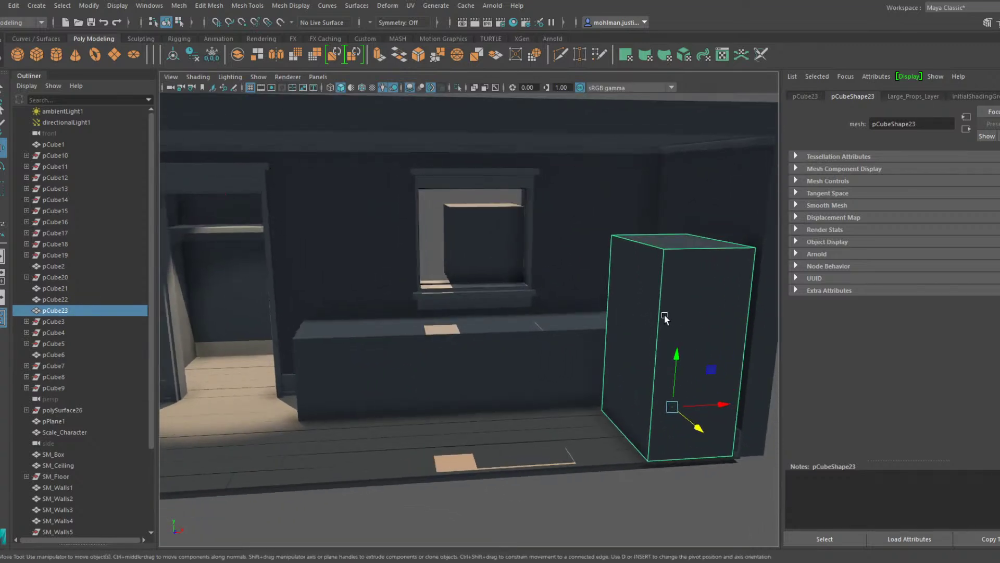
# Delete the tall block by the side wall and review the remaining counter layout
pyautogui.press('Delete')
pyautogui.keyDown('alt'); pyautogui.moveTo(564, 343); pyautogui.dragTo(550, 360); pyautogui.keyUp('alt')
pyautogui.click(595, 361)
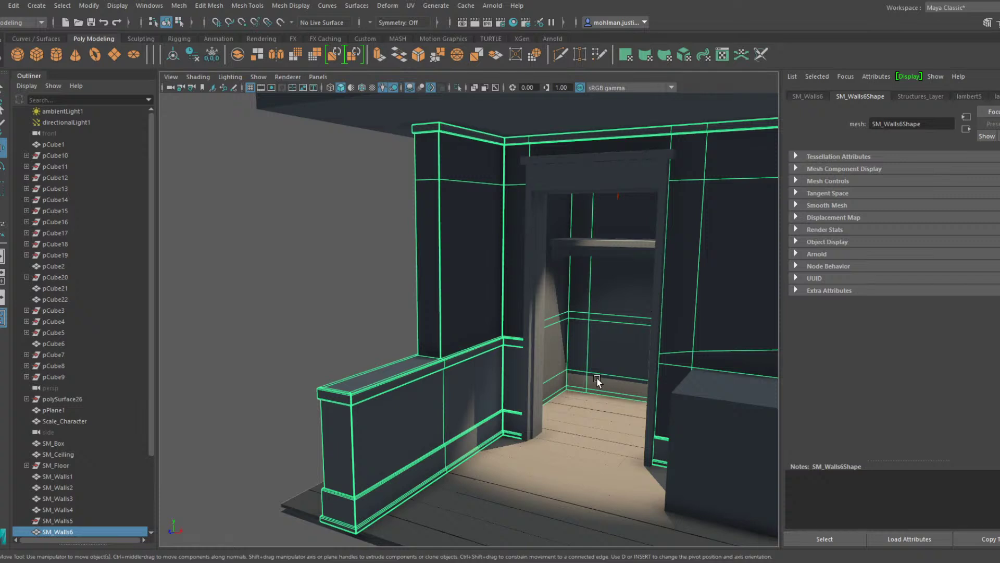
pyautogui.click(318, 314)
pyautogui.keyDown('alt'); pyautogui.moveTo(317, 314); pyautogui.dragTo(509, 345); pyautogui.keyUp('alt')
pyautogui.keyDown('alt'); pyautogui.moveTo(524, 339); pyautogui.dragTo(480, 333, button='middle'); pyautogui.keyUp('alt')
pyautogui.keyDown('alt'); pyautogui.moveTo(481, 334); pyautogui.dragTo(575, 346, button='right'); pyautogui.keyUp('alt')
pyautogui.keyDown('alt'); pyautogui.moveTo(575, 346); pyautogui.dragTo(634, 323); pyautogui.keyUp('alt')
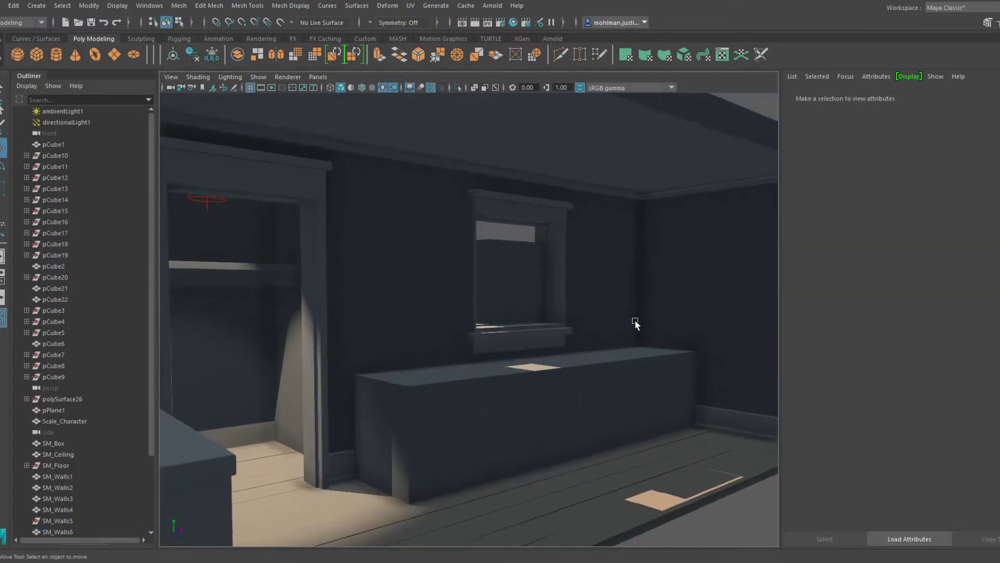
pyautogui.keyDown('alt'); pyautogui.moveTo(634, 324); pyautogui.dragTo(579, 349, button='middle'); pyautogui.keyUp('alt')
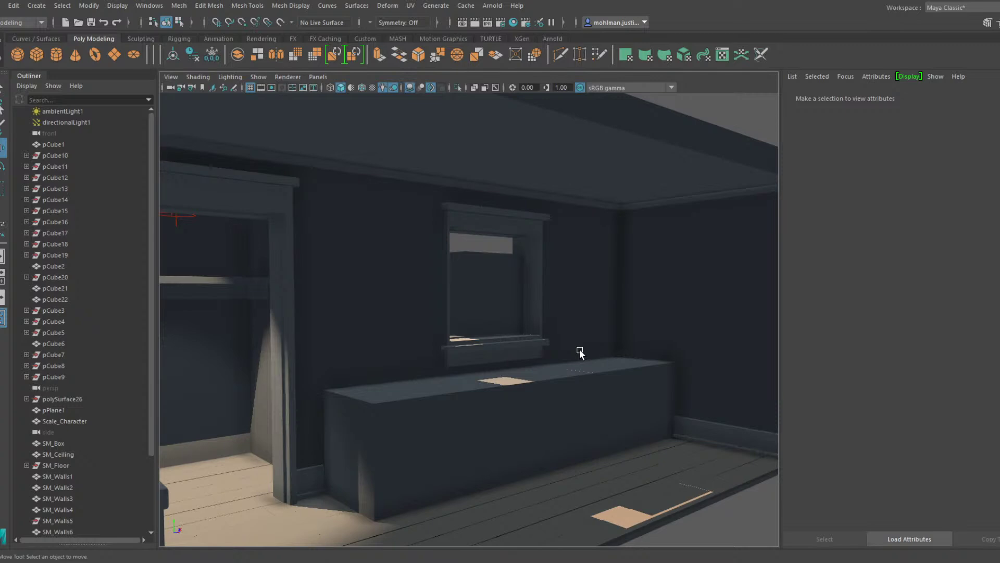
# Select the box inside the window opening and snap it to the opening's lower corner on the sill
pyautogui.click(559, 381)
pyautogui.click(508, 316)
pyautogui.keyDown('alt'); pyautogui.moveTo(509, 318); pyautogui.dragTo(625, 383); pyautogui.keyUp('alt')
pyautogui.keyDown('alt'); pyautogui.moveTo(625, 382); pyautogui.dragTo(563, 404, button='middle'); pyautogui.keyUp('alt')
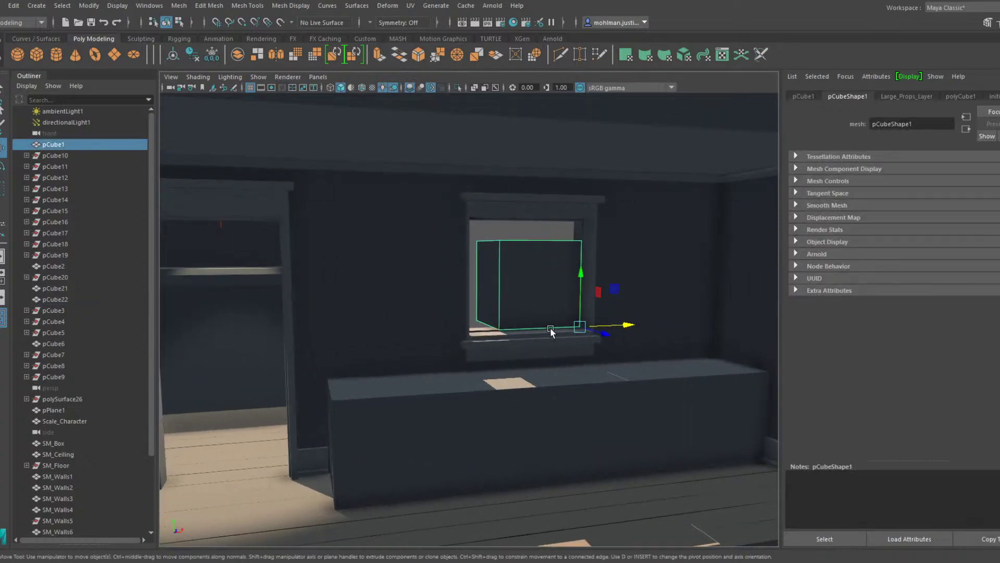
pyautogui.press('f')
pyautogui.keyDown('alt'); pyautogui.moveTo(531, 340); pyautogui.dragTo(611, 379); pyautogui.keyUp('alt')
pyautogui.scroll(-5, 547, 344)
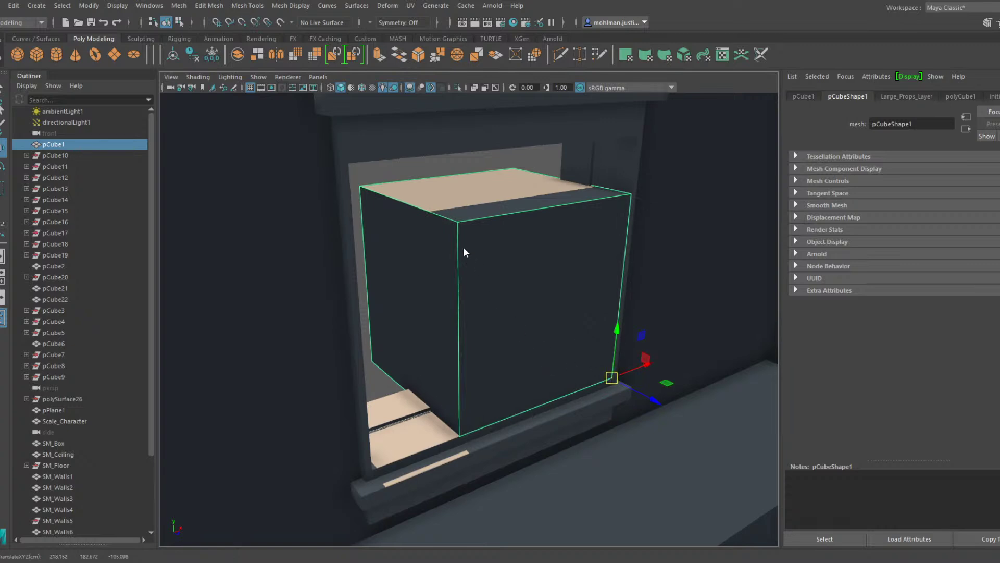
# Move the window box's faces so it spans the opening's width and flattens into a panel
pyautogui.press('F11')
pyautogui.click(435, 257)
pyautogui.keyDown('alt'); pyautogui.moveTo(482, 281); pyautogui.dragTo(226, 449); pyautogui.keyUp('alt')
pyautogui.scroll(5, 435, 290)
pyautogui.press('v')
pyautogui.press('F8')
pyautogui.keyDown('alt'); pyautogui.moveTo(424, 306); pyautogui.dragTo(348, 270); pyautogui.keyUp('alt')
pyautogui.click(397, 270)
pyautogui.moveTo(481, 285); pyautogui.dragTo(454, 283)
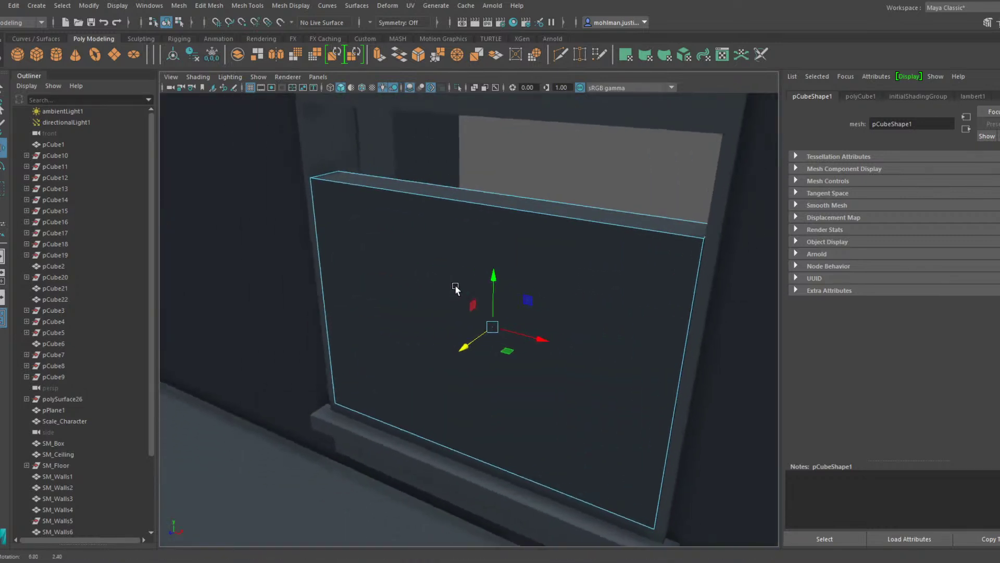
pyautogui.press('F8')
# Insert a vertical edge loop near the middle of the window panel
pyautogui.keyDown('alt'); pyautogui.moveTo(498, 207); pyautogui.dragTo(533, 359); pyautogui.keyUp('alt')
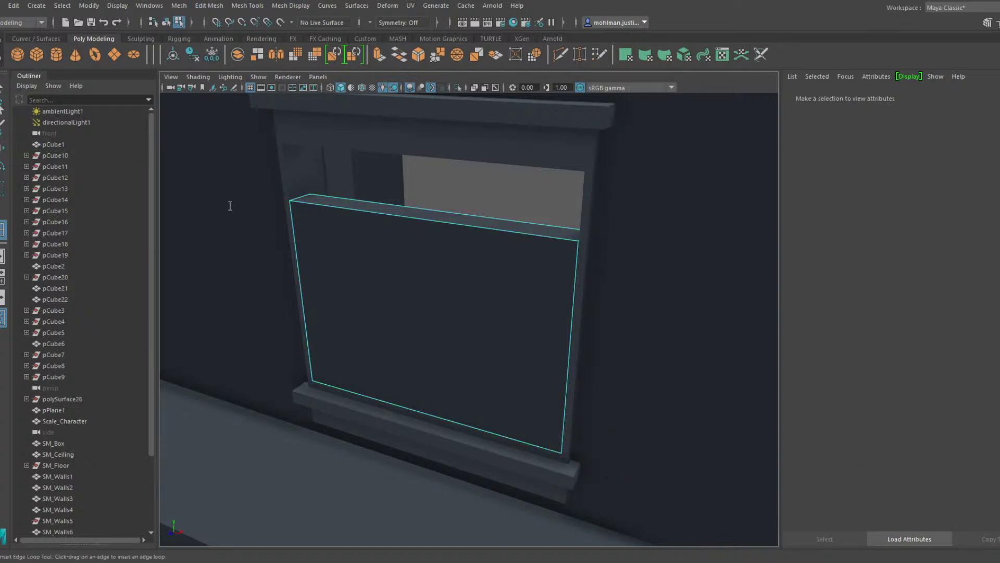
pyautogui.click(426, 222)
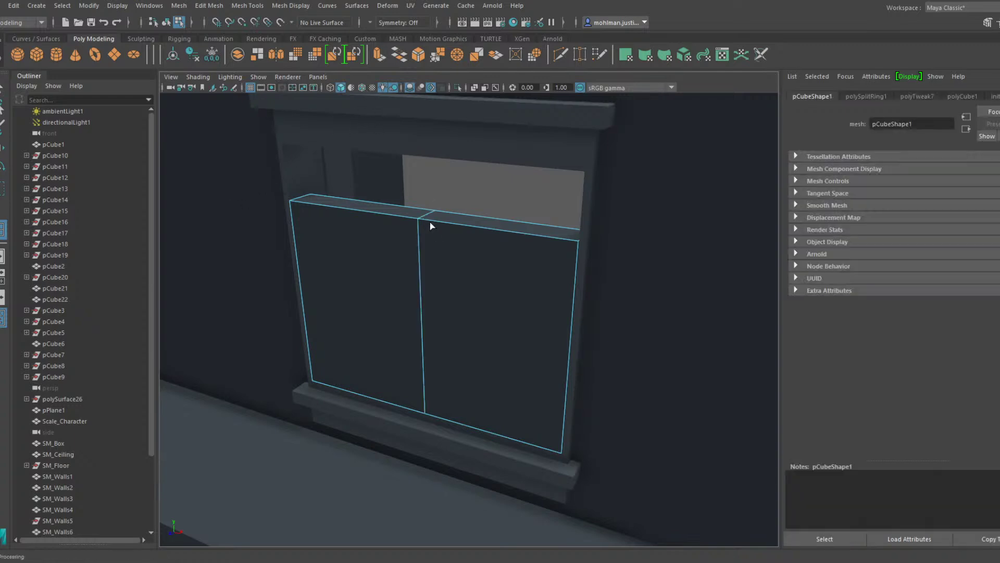
pyautogui.press('w')
pyautogui.press('f')
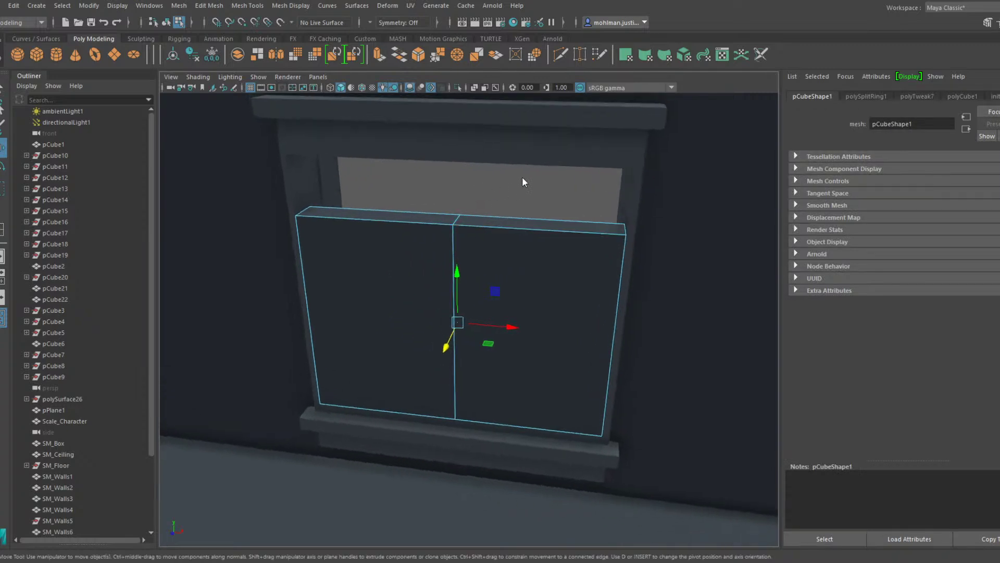
# Scale the window panel along its depth to make it thinner
pyautogui.press('F8')
pyautogui.keyDown('alt'); pyautogui.moveTo(522, 177); pyautogui.dragTo(465, 195); pyautogui.keyUp('alt')
pyautogui.keyDown('alt'); pyautogui.moveTo(465, 195); pyautogui.dragTo(461, 243, button='right'); pyautogui.keyUp('alt')
pyautogui.keyDown('alt'); pyautogui.moveTo(478, 269); pyautogui.dragTo(448, 219, button='middle'); pyautogui.keyUp('alt')
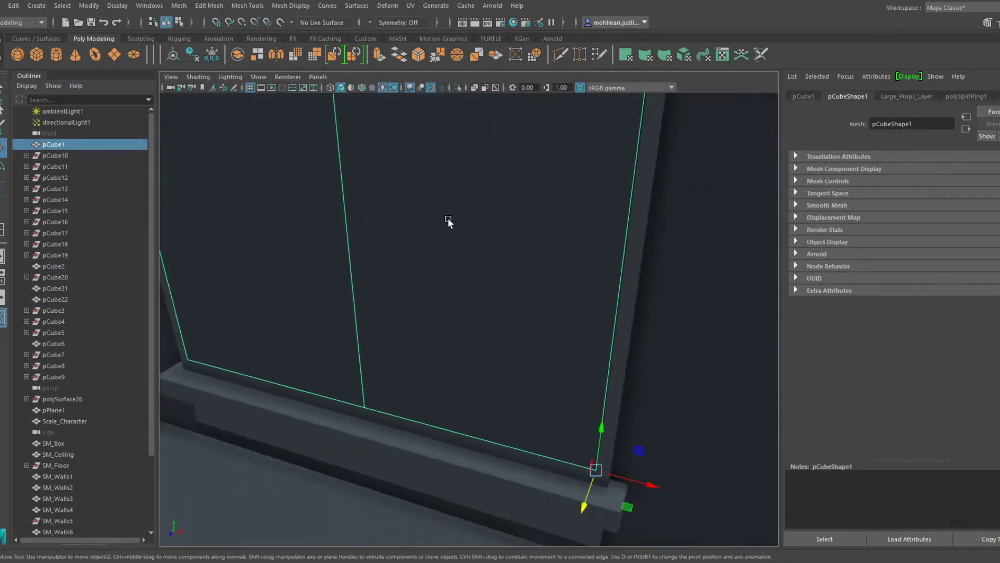
pyautogui.press('e')
pyautogui.press('r')
pyautogui.moveTo(584, 503); pyautogui.dragTo(606, 460)
pyautogui.keyDown('alt'); pyautogui.moveTo(477, 386); pyautogui.dragTo(334, 232, button='right'); pyautogui.keyUp('alt')
pyautogui.keyDown('alt'); pyautogui.moveTo(333, 232); pyautogui.dragTo(412, 300, button='middle'); pyautogui.keyUp('alt')
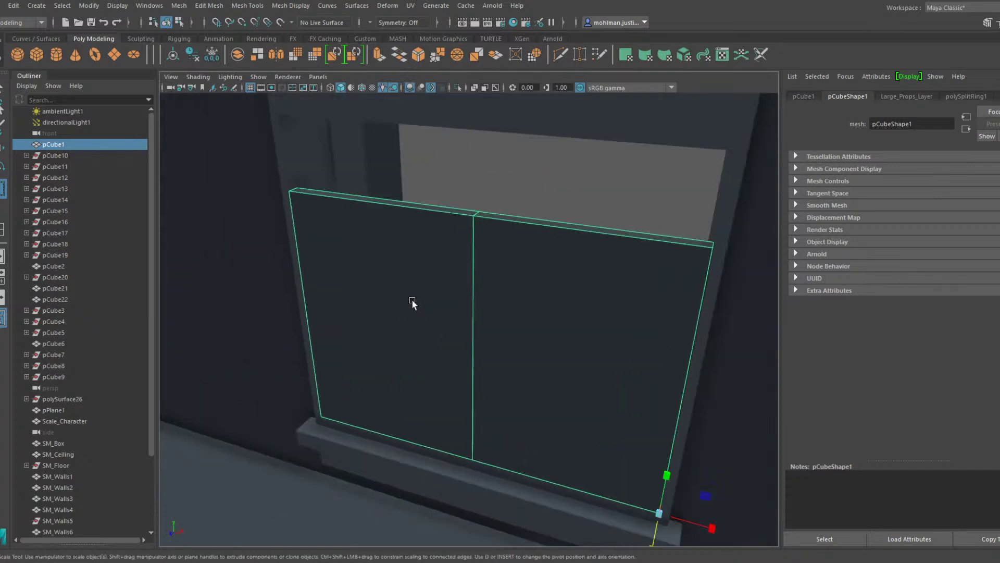
pyautogui.keyDown('alt'); pyautogui.moveTo(473, 332); pyautogui.dragTo(489, 342); pyautogui.keyUp('alt')
pyautogui.keyDown('alt'); pyautogui.moveTo(489, 342); pyautogui.dragTo(515, 458, button='right'); pyautogui.keyUp('alt')
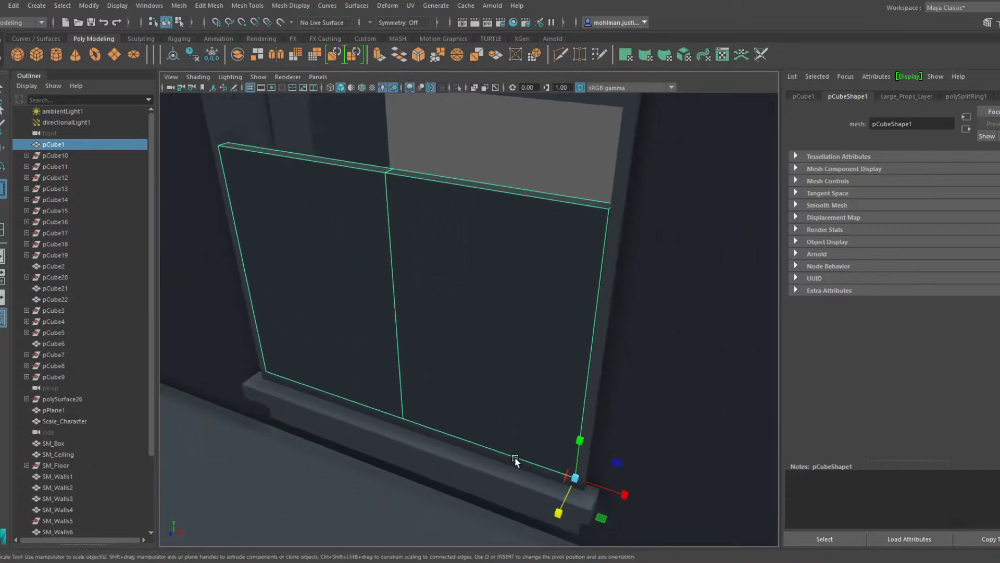
pyautogui.moveTo(556, 520); pyautogui.dragTo(530, 545)
# Delete the faces of the panel half farther from the side wall
pyautogui.press('F11')
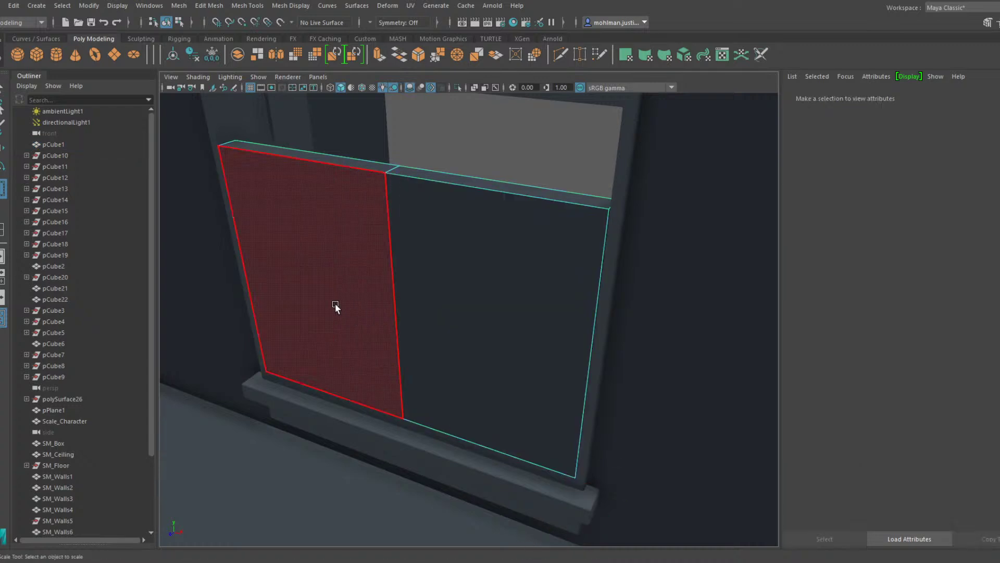
pyautogui.keyDown('alt'); pyautogui.moveTo(335, 306); pyautogui.dragTo(384, 344); pyautogui.keyUp('alt')
pyautogui.click(384, 344)
pyautogui.press('Delete')
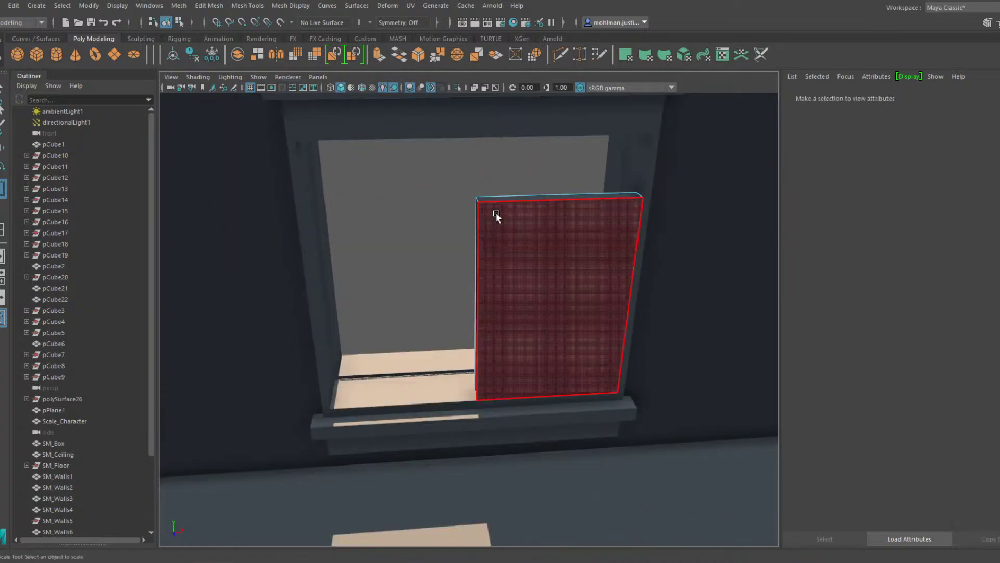
# Fill the open border along the cut side of the remaining panel half
pyautogui.keyDown('alt'); pyautogui.moveTo(485, 167); pyautogui.dragTo(514, 236); pyautogui.keyUp('alt')
pyautogui.click(515, 236)
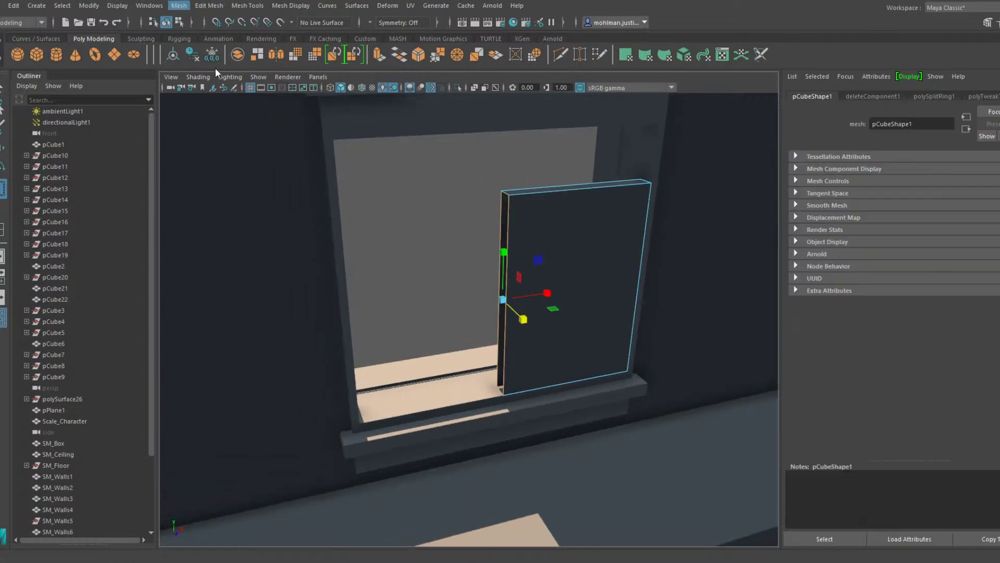
pyautogui.click(222, 89)
pyautogui.keyDown('alt'); pyautogui.moveTo(432, 128); pyautogui.dragTo(395, 171); pyautogui.keyUp('alt')
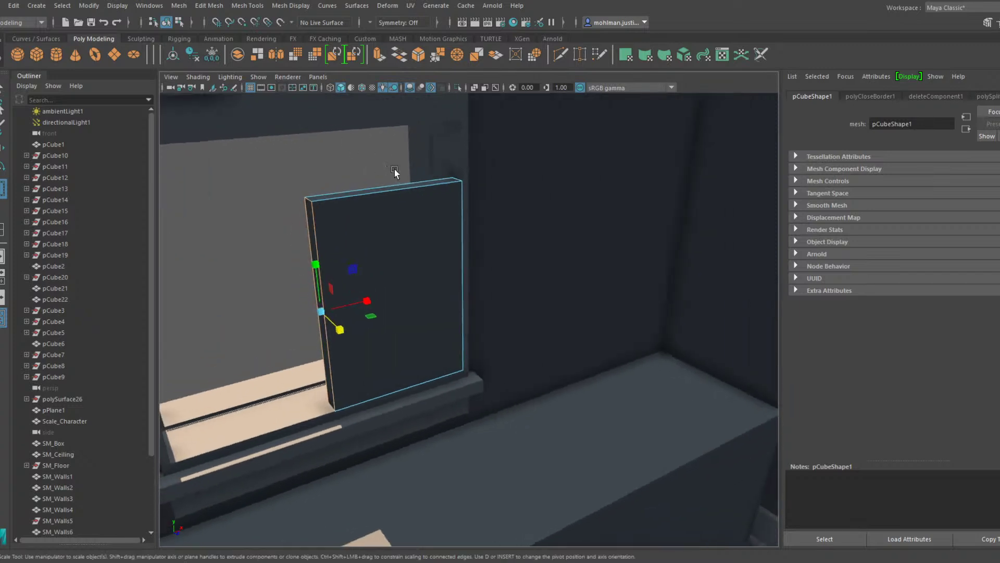
pyautogui.press('F8')
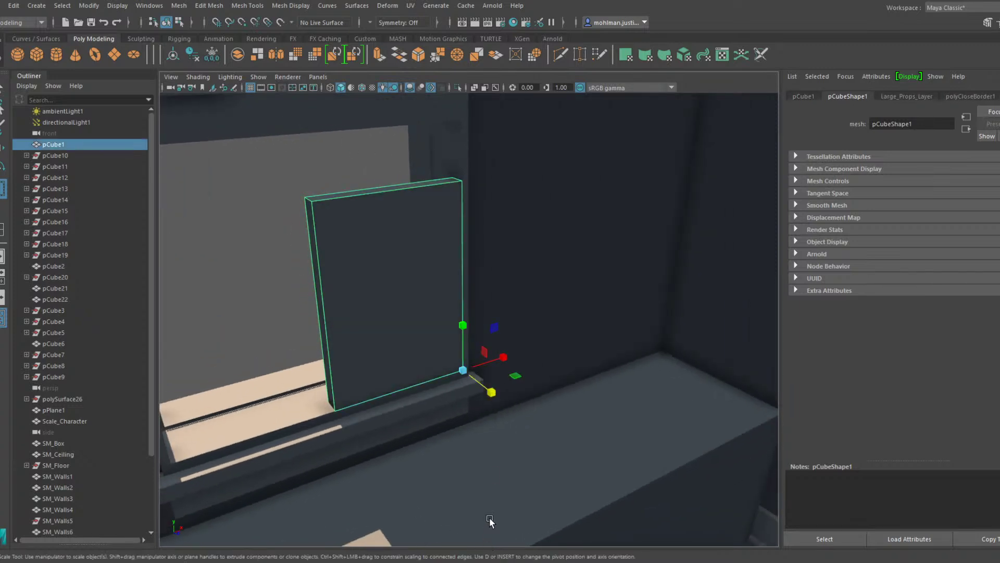
# Extrude the panel's front and back faces and inset them to form a narrow border
pyautogui.press('F11')
pyautogui.click(380, 263)
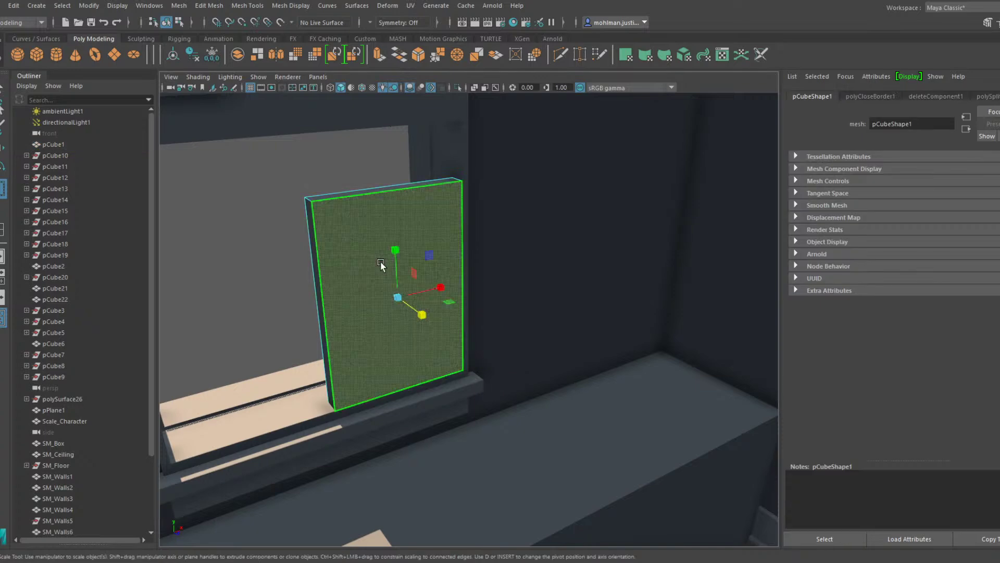
pyautogui.keyDown('alt'); pyautogui.moveTo(381, 263); pyautogui.dragTo(452, 226); pyautogui.keyUp('alt')
pyautogui.keyDown('shift'); pyautogui.click(573, 212); pyautogui.keyUp('shift')
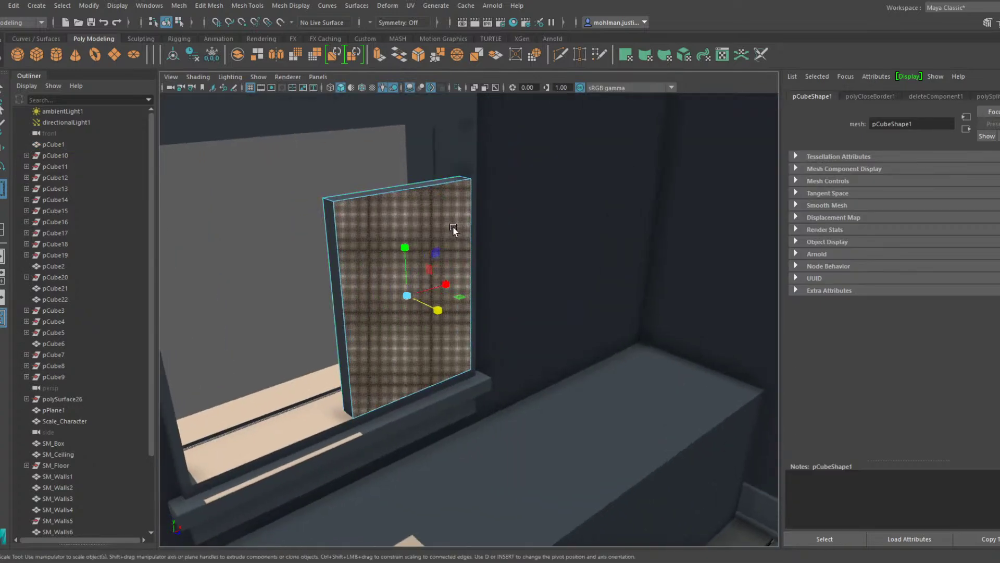
pyautogui.scroll(3, 452, 226)
pyautogui.moveTo(384, 289)
pyautogui.keyDown('shift'); pyautogui.mouseDown()
pyautogui.moveTo(374, 290)
pyautogui.moveTo(388, 289)
pyautogui.mouseUp(); pyautogui.keyUp('shift')
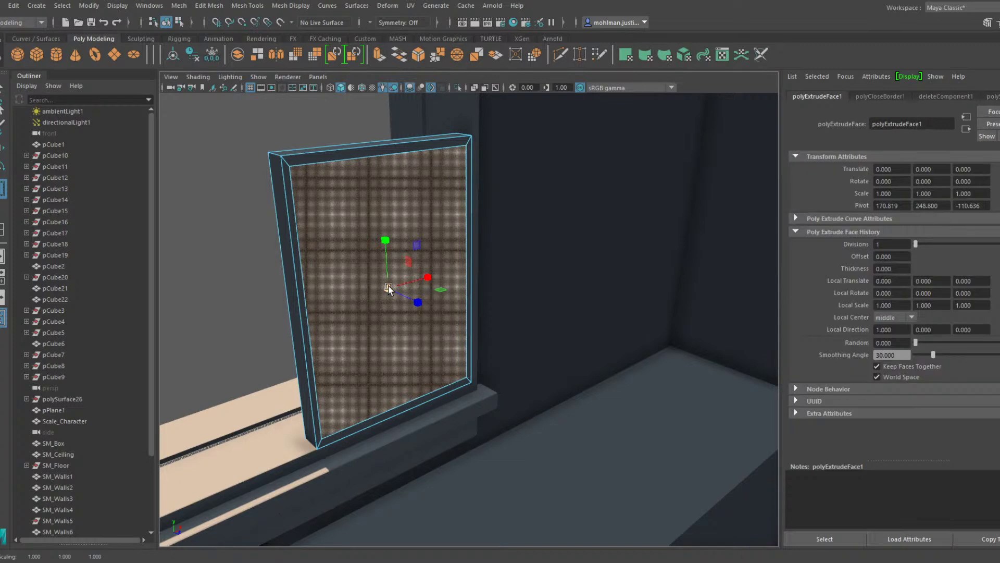
# Extrude the inset face through the panel's depth and delete the leftover inner faces to open the frame
pyautogui.press('w')
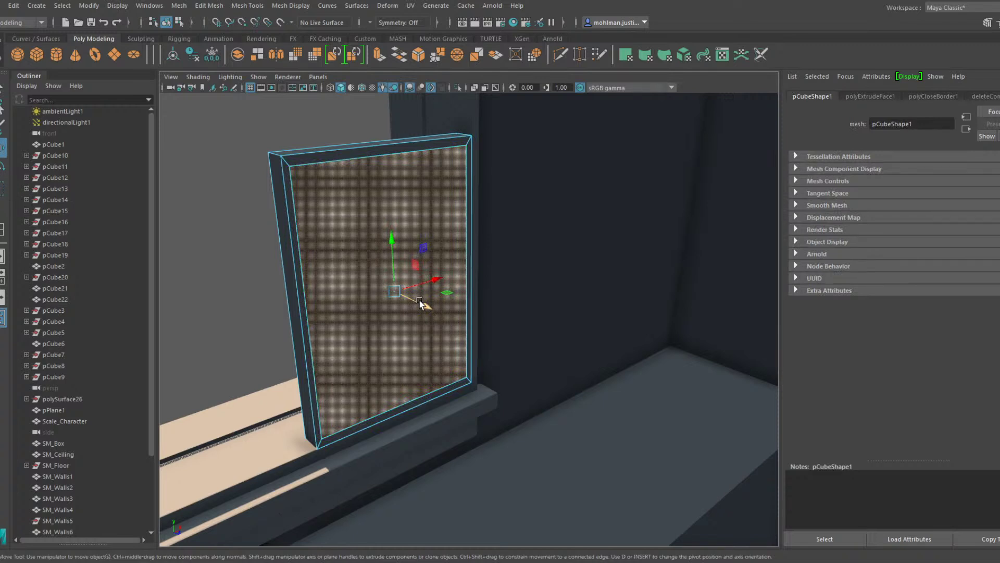
pyautogui.keyDown('shift'); pyautogui.moveTo(420, 301); pyautogui.dragTo(449, 366); pyautogui.keyUp('shift')
pyautogui.press('v')
pyautogui.press('Delete')
pyautogui.click(410, 300)
pyautogui.press('Delete')
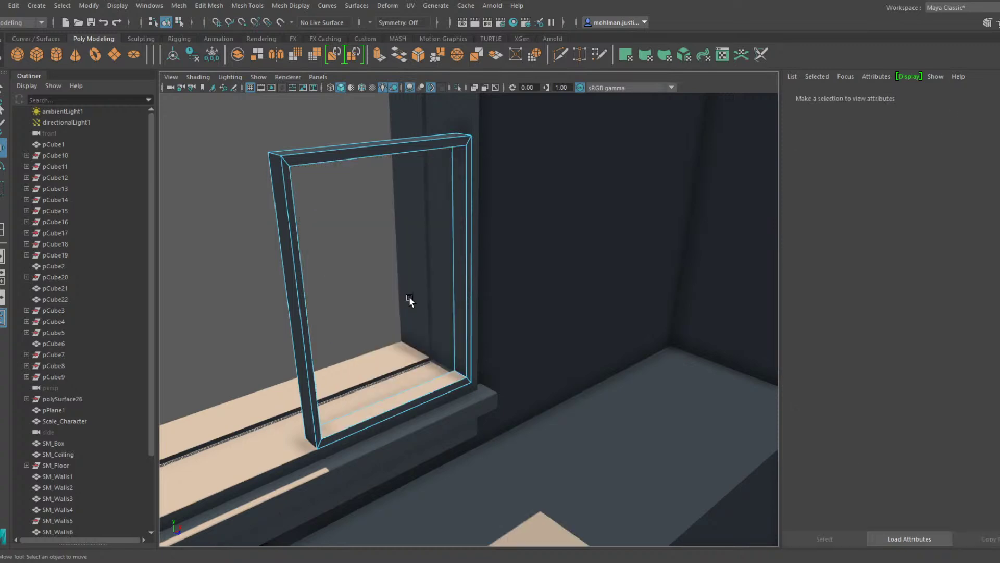
# Merge the window frame's overlapping vertices with a distance threshold of 0.1
pyautogui.moveTo(508, 169); pyautogui.dragTo(508, 168, button='right')
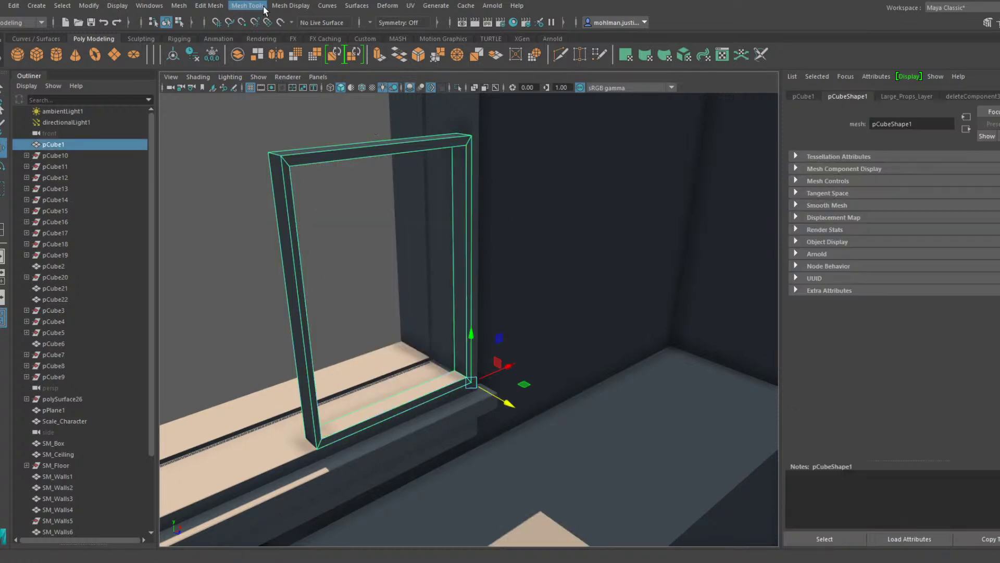
pyautogui.click(215, 8)
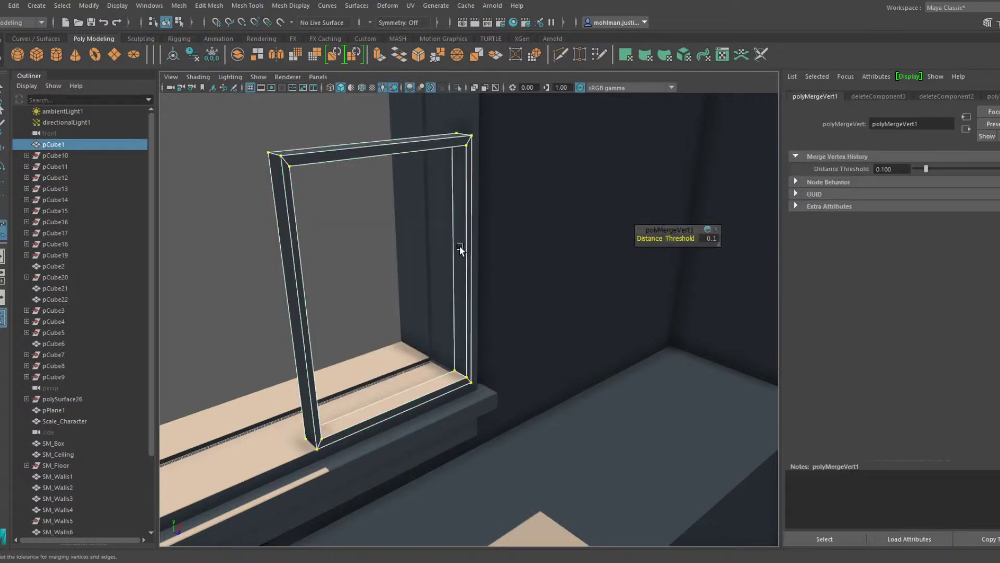
pyautogui.press('q')
pyautogui.keyDown('alt'); pyautogui.moveTo(438, 212); pyautogui.dragTo(480, 271, button='middle'); pyautogui.keyUp('alt')
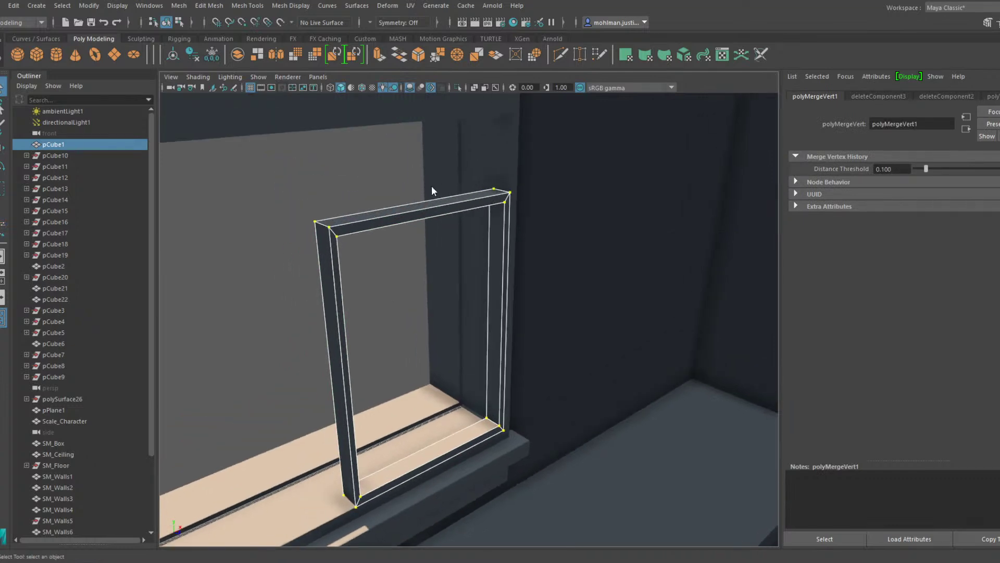
# Move the window frame's top vertices up to the head of the window opening
pyautogui.keyDown('alt'); pyautogui.moveTo(431, 187); pyautogui.dragTo(390, 172); pyautogui.keyUp('alt')
pyautogui.moveTo(447, 183); pyautogui.dragTo(429, 184, button='right')
pyautogui.keyDown('alt'); pyautogui.moveTo(429, 185); pyautogui.dragTo(504, 230, button='middle'); pyautogui.keyUp('alt')
pyautogui.moveTo(572, 262); pyautogui.dragTo(300, 175)
pyautogui.press('w')
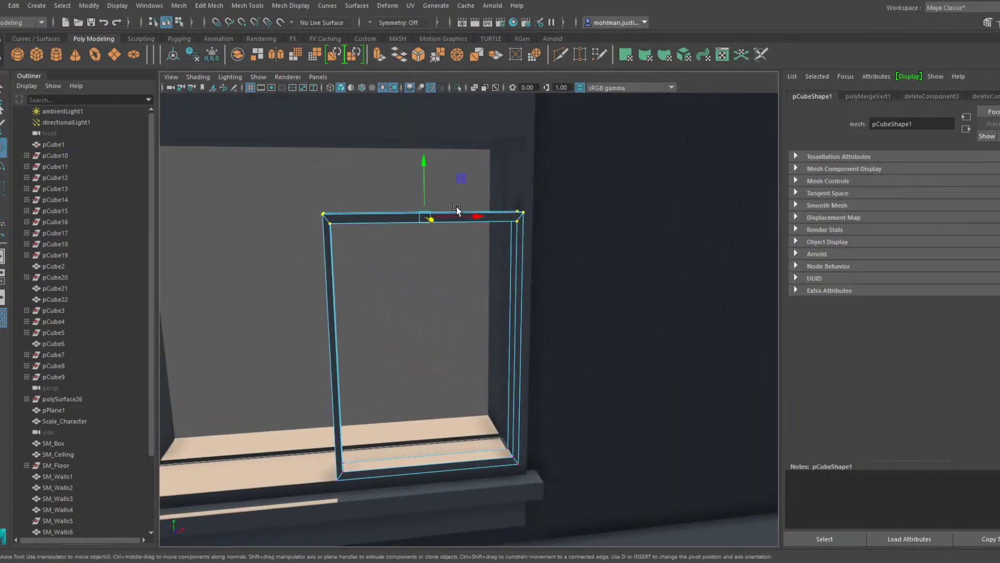
pyautogui.moveTo(420, 173); pyautogui.dragTo(455, 212)
pyautogui.scroll(-4, 424, 195)
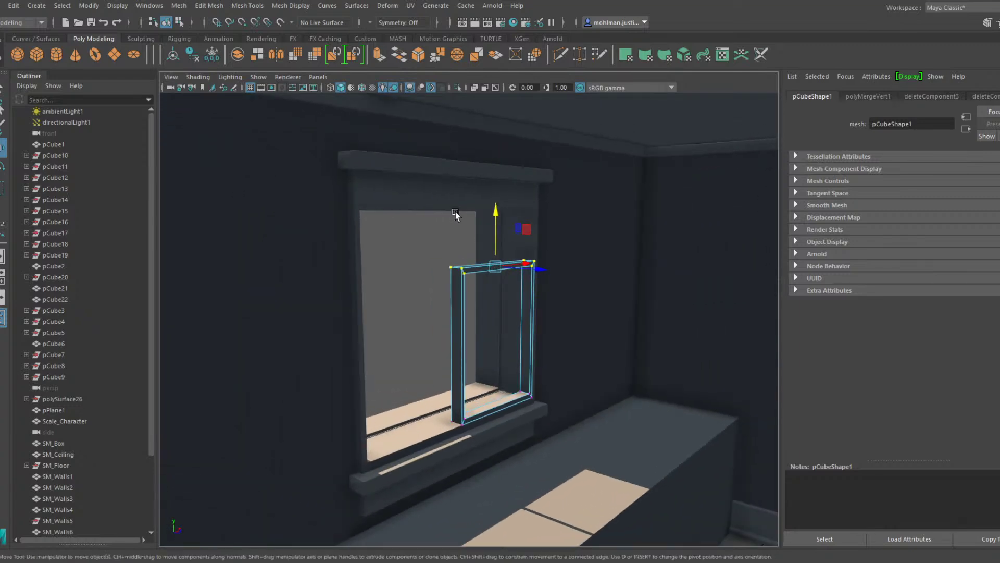
pyautogui.keyDown('alt'); pyautogui.moveTo(496, 227); pyautogui.dragTo(558, 170); pyautogui.keyUp('alt')
pyautogui.scroll(3, 486, 253)
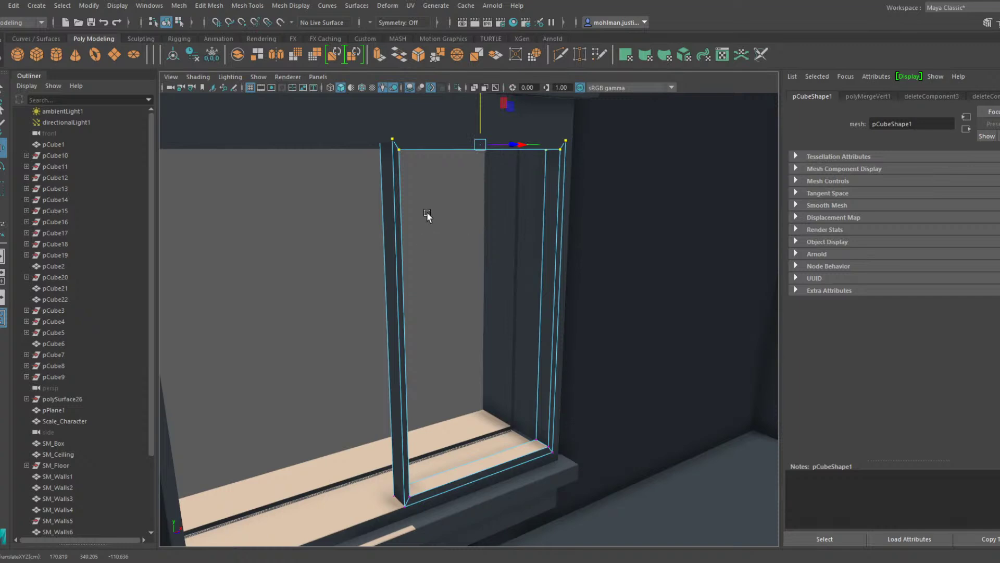
pyautogui.keyDown('alt'); pyautogui.moveTo(427, 211); pyautogui.dragTo(498, 214); pyautogui.keyUp('alt')
pyautogui.moveTo(473, 177); pyautogui.dragTo(486, 181)
# Scale the window frame's depth thinner, then nudge it back and slightly up on the sill
pyautogui.moveTo(461, 201); pyautogui.dragTo(460, 201, button='right')
pyautogui.moveTo(409, 223); pyautogui.dragTo(411, 185, button='right')
pyautogui.doubleClick(410, 222)
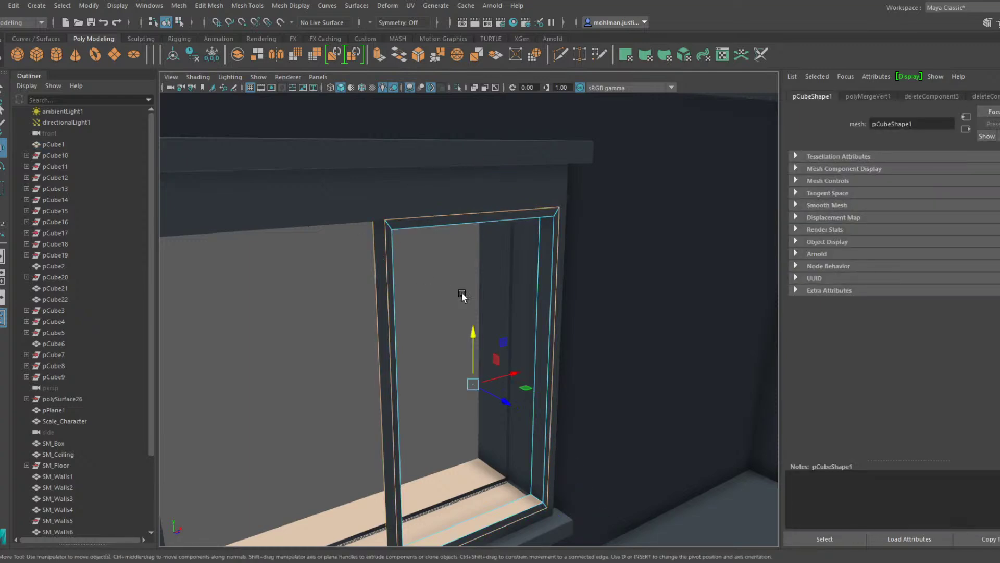
pyautogui.press('f')
pyautogui.moveTo(557, 175); pyautogui.dragTo(563, 168, button='right')
pyautogui.keyDown('alt'); pyautogui.moveTo(551, 177); pyautogui.dragTo(552, 223); pyautogui.keyUp('alt')
pyautogui.keyDown('alt'); pyautogui.moveTo(553, 224); pyautogui.dragTo(493, 200, button='middle'); pyautogui.keyUp('alt')
pyautogui.keyDown('alt'); pyautogui.moveTo(493, 200); pyautogui.dragTo(524, 252); pyautogui.keyUp('alt')
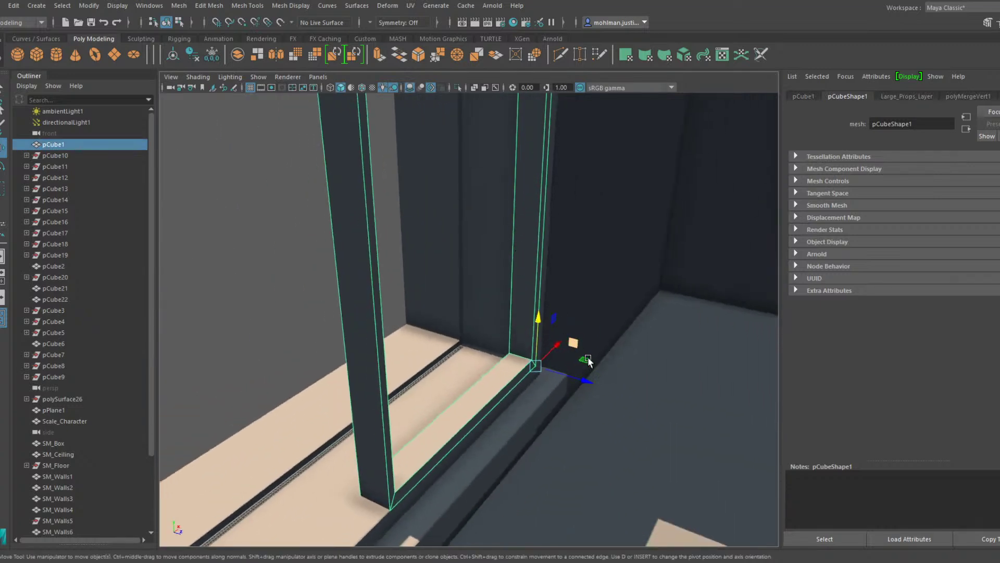
pyautogui.press('r')
pyautogui.moveTo(590, 379); pyautogui.dragTo(548, 358)
pyautogui.press('w')
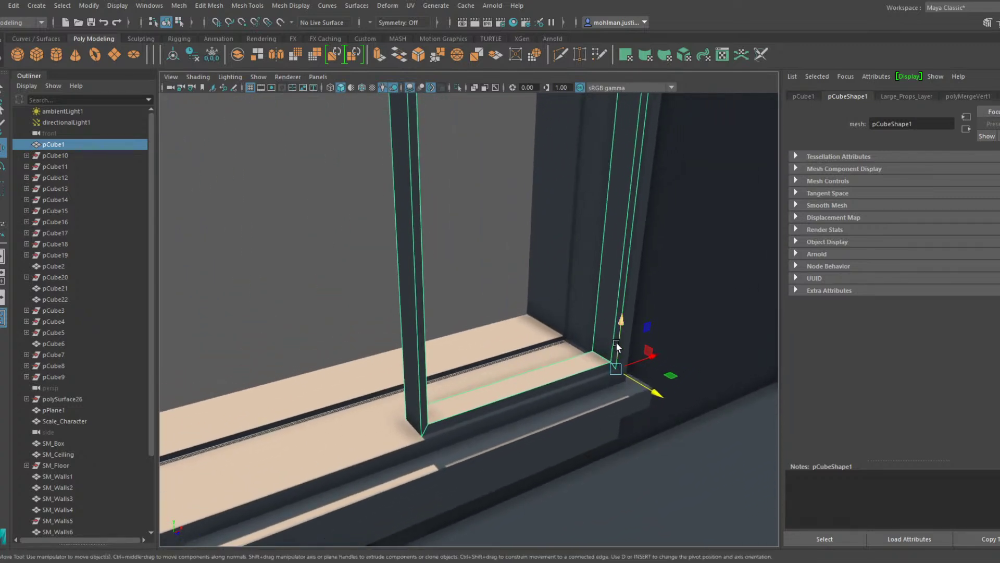
pyautogui.moveTo(618, 341); pyautogui.dragTo(615, 353)
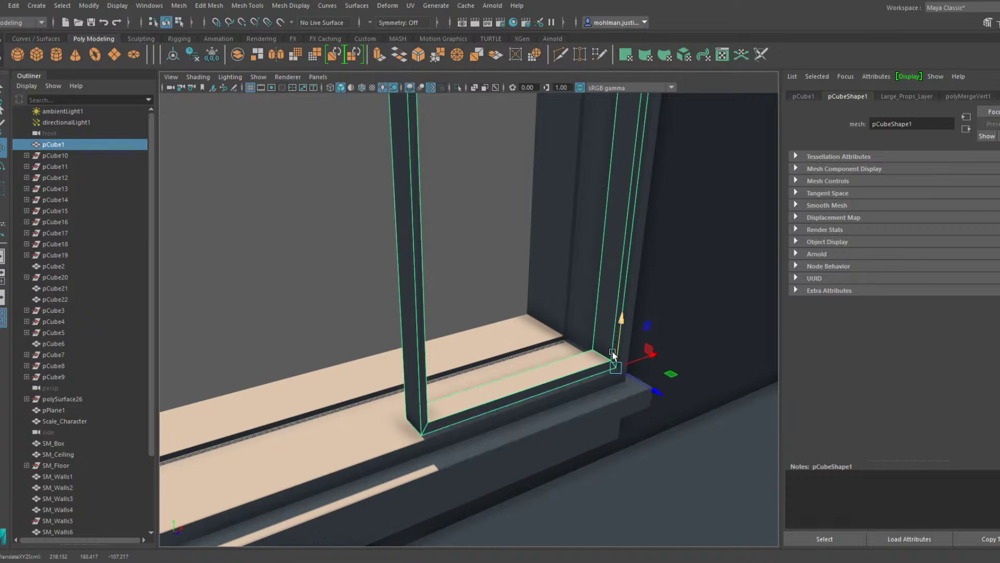
# Lower the window frame's top vertices so its top bar shows beneath the opening's head
pyautogui.scroll(-5, 614, 352)
pyautogui.keyDown('alt'); pyautogui.moveTo(601, 315); pyautogui.dragTo(558, 282); pyautogui.keyUp('alt')
pyautogui.keyDown('alt'); pyautogui.moveTo(557, 284); pyautogui.dragTo(574, 341, button='middle'); pyautogui.keyUp('alt')
pyautogui.scroll(6, 573, 342)
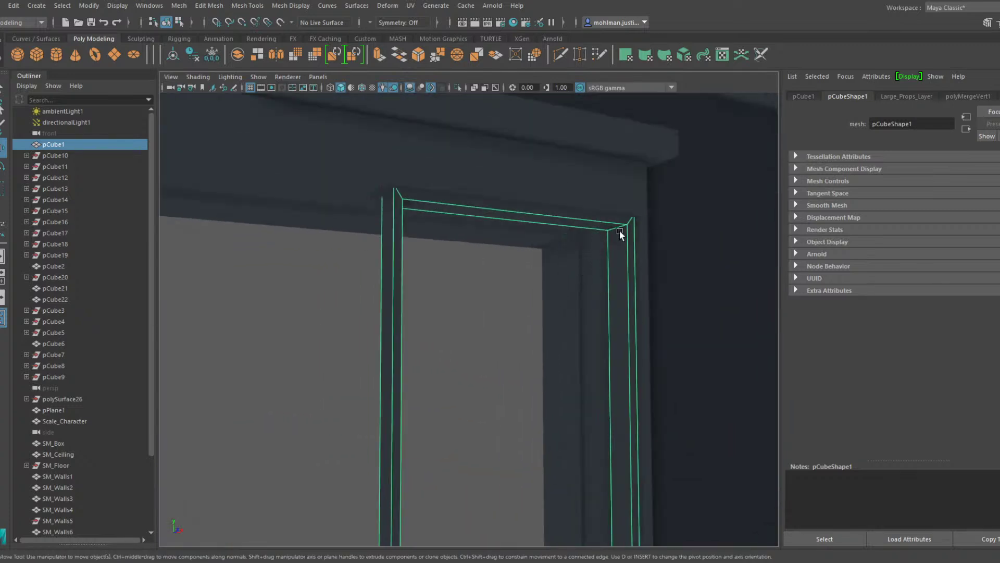
pyautogui.press('F9')
pyautogui.keyDown('ctrl'); pyautogui.keyDown('shift'); pyautogui.moveTo(668, 268); pyautogui.dragTo(571, 217); pyautogui.keyUp('shift'); pyautogui.keyUp('ctrl')
pyautogui.keyDown('alt'); pyautogui.moveTo(465, 218); pyautogui.dragTo(458, 258, button='middle'); pyautogui.keyUp('alt')
pyautogui.scroll(4, 500, 245)
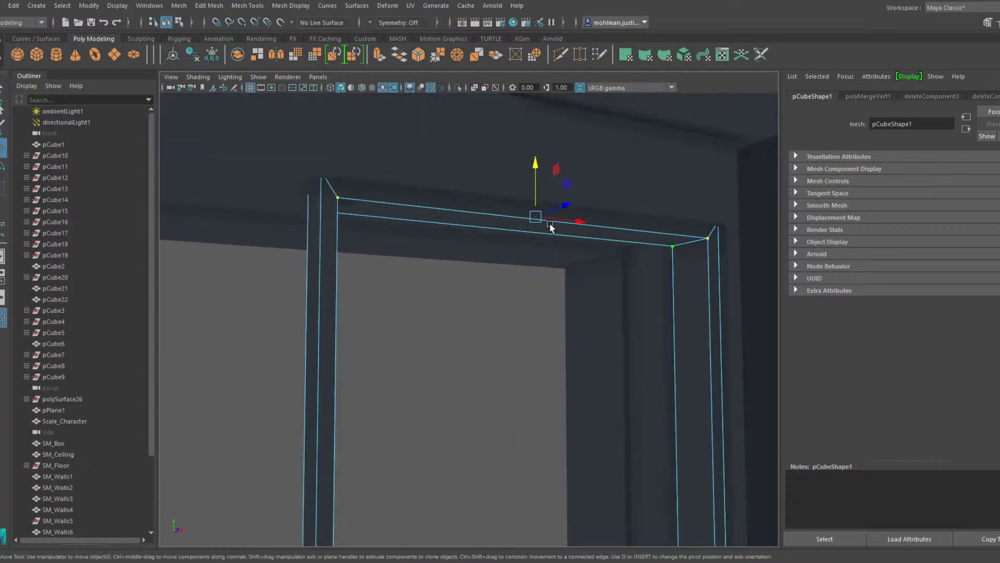
pyautogui.moveTo(539, 184); pyautogui.dragTo(545, 257)
pyautogui.scroll(-5, 544, 188)
pyautogui.keyDown('alt'); pyautogui.moveTo(545, 257); pyautogui.dragTo(590, 237, button='middle'); pyautogui.keyUp('alt')
pyautogui.keyDown('alt'); pyautogui.moveTo(589, 236); pyautogui.dragTo(620, 221); pyautogui.keyUp('alt')
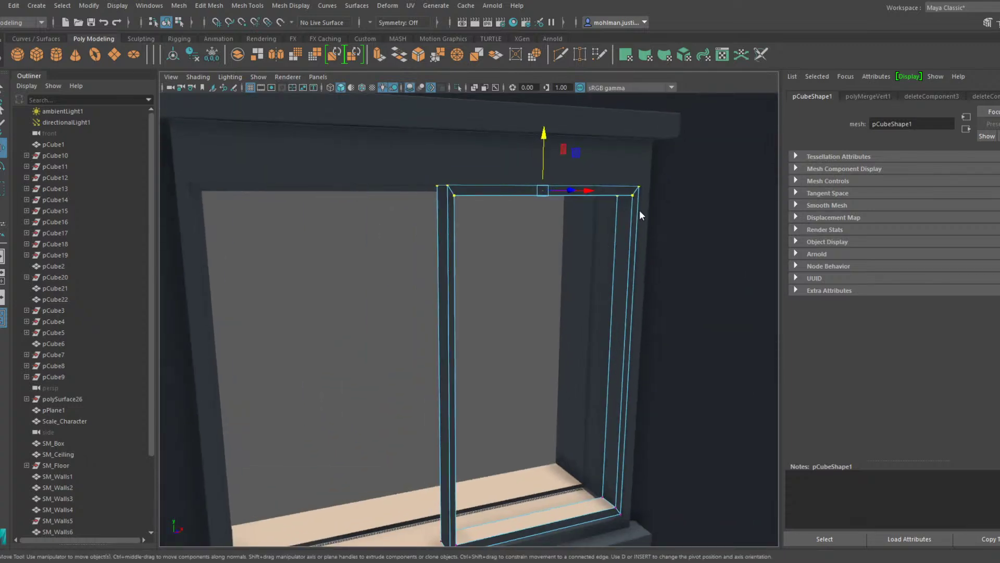
# Insert an edge loop running around the inner faces of the window sash frame
pyautogui.moveTo(640, 210); pyautogui.dragTo(712, 204, button='right')
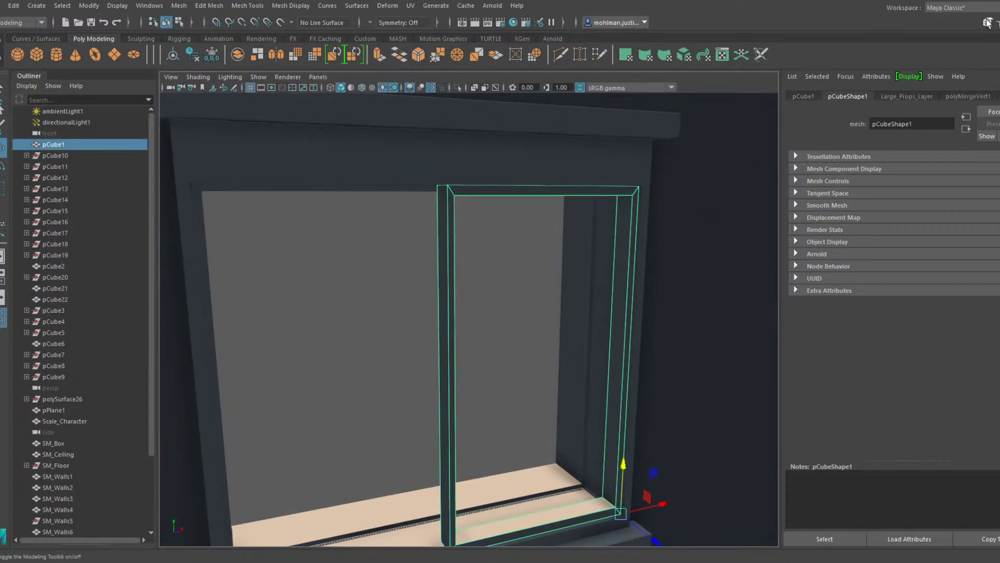
pyautogui.click(221, 9)
pyautogui.moveTo(250, 7)
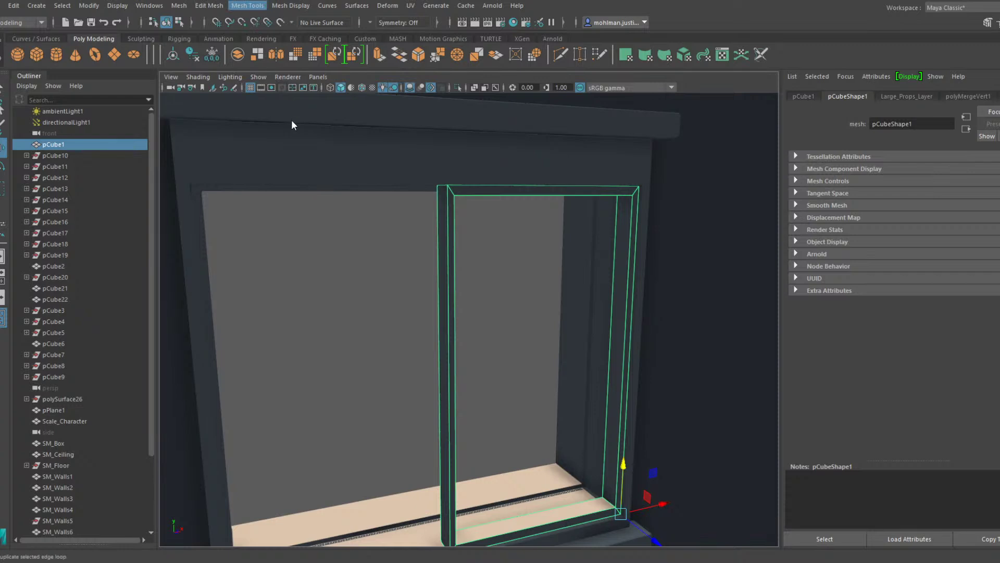
pyautogui.click(287, 93)
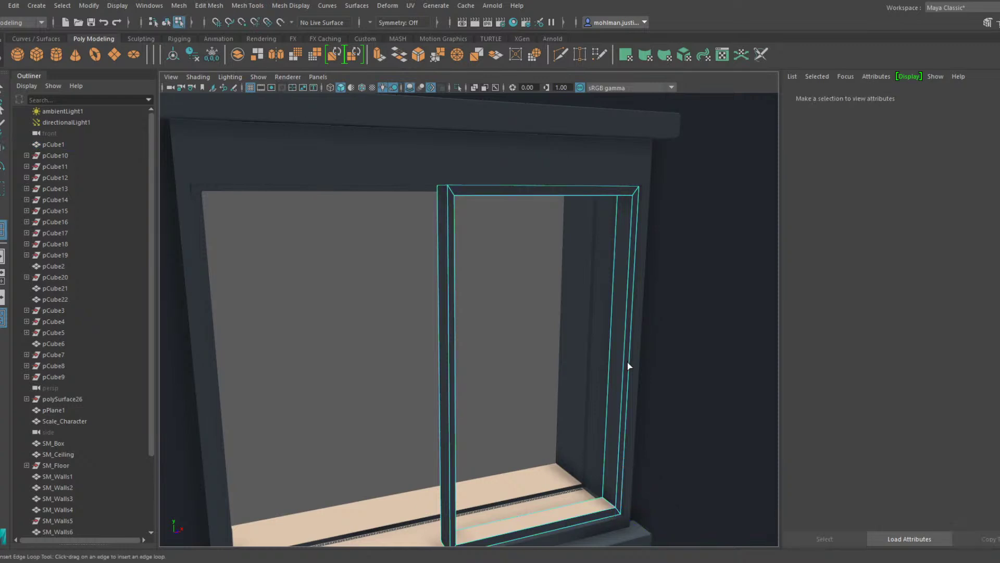
pyautogui.keyDown('alt'); pyautogui.moveTo(556, 292); pyautogui.dragTo(521, 302); pyautogui.keyUp('alt')
pyautogui.keyDown('alt'); pyautogui.moveTo(521, 302); pyautogui.dragTo(569, 326, button='right'); pyautogui.keyUp('alt')
pyautogui.keyDown('alt'); pyautogui.moveTo(569, 328); pyautogui.dragTo(536, 250, button='middle'); pyautogui.keyUp('alt')
pyautogui.click(546, 349)
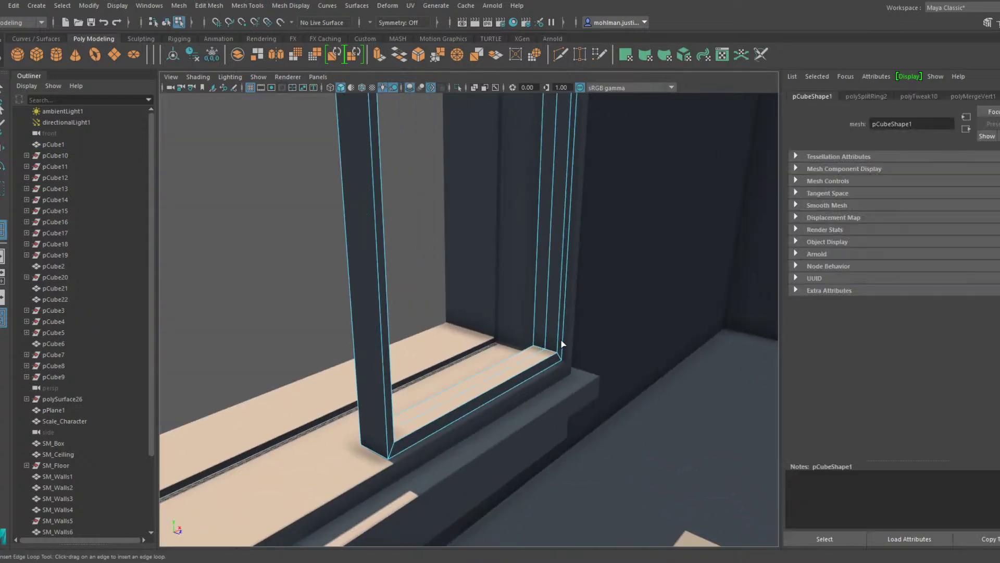
# Bevel the inner edge loop of the sash wide enough to form a strip around the frame
pyautogui.press('w')
pyautogui.click(542, 306)
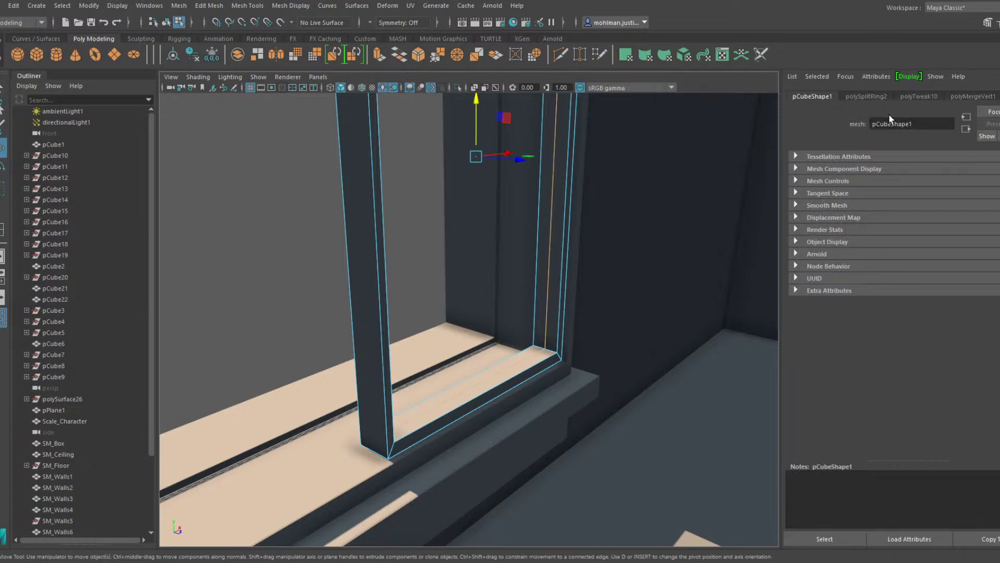
pyautogui.click(987, 24)
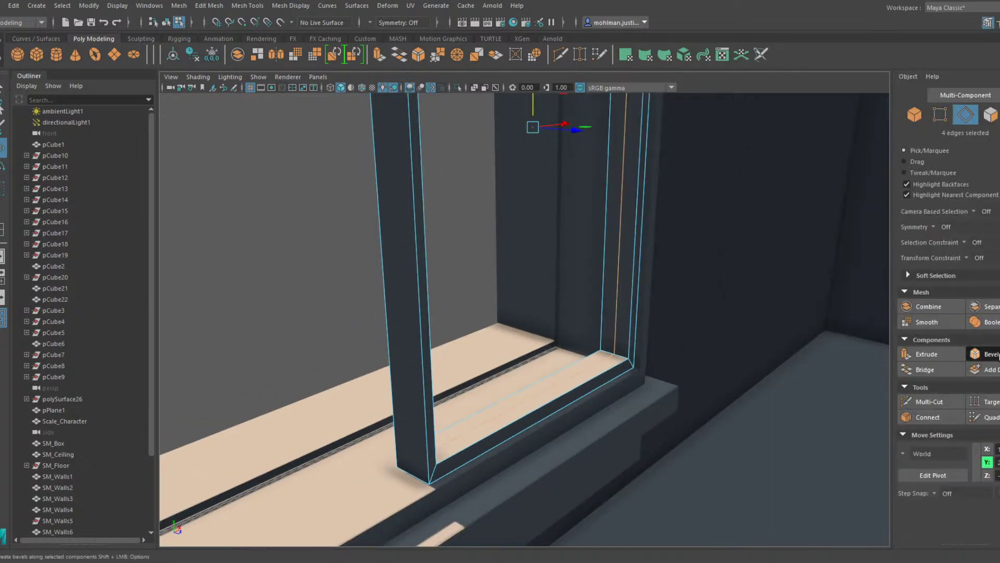
pyautogui.click(982, 354)
pyautogui.moveTo(750, 248); pyautogui.dragTo(768, 246)
# Extrude the inner strip's four faces with a Local Translate Z of about 2.04
pyautogui.click(615, 252)
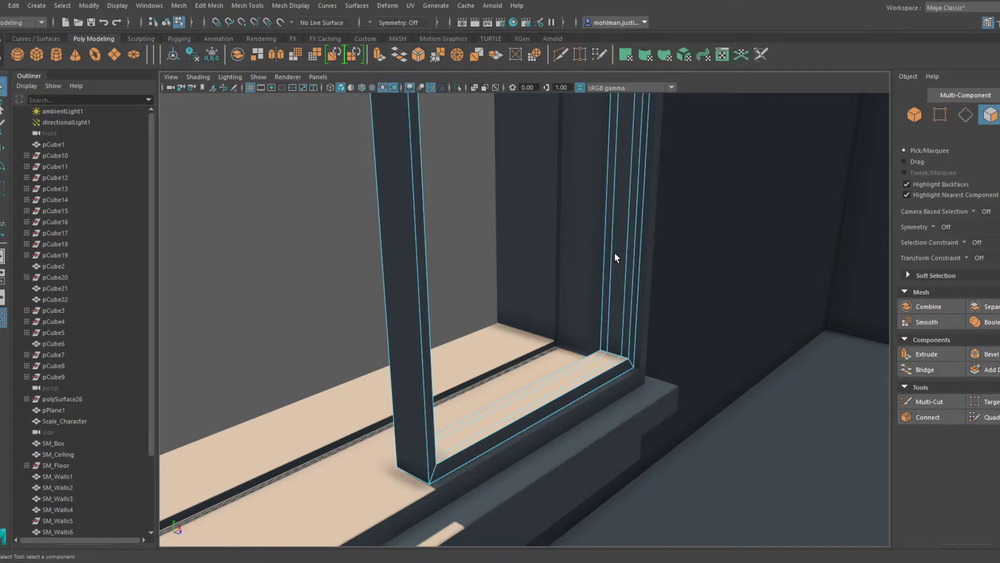
pyautogui.keyDown('shift'); pyautogui.click(593, 366); pyautogui.keyUp('shift')
pyautogui.click(920, 354)
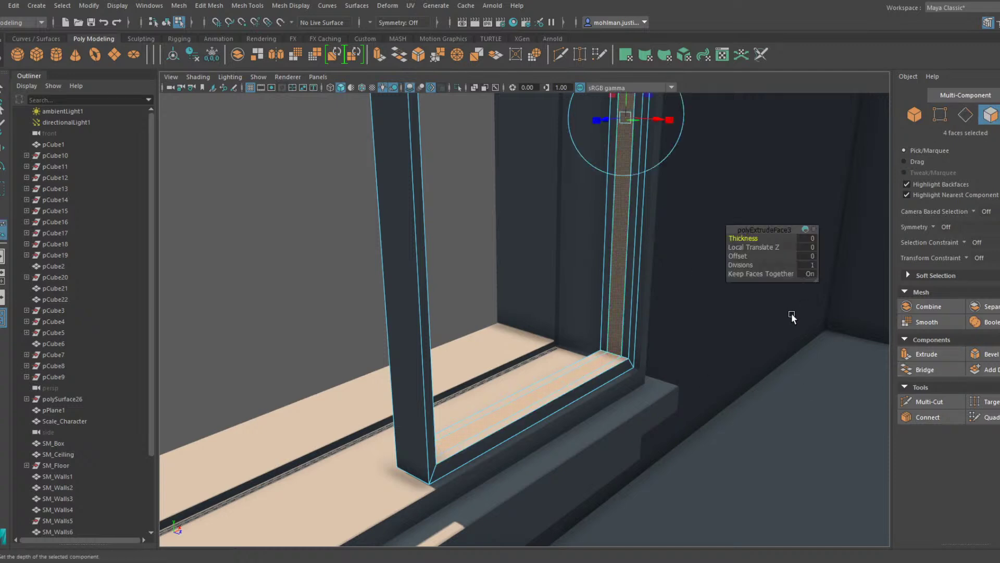
pyautogui.moveTo(606, 121); pyautogui.dragTo(601, 119)
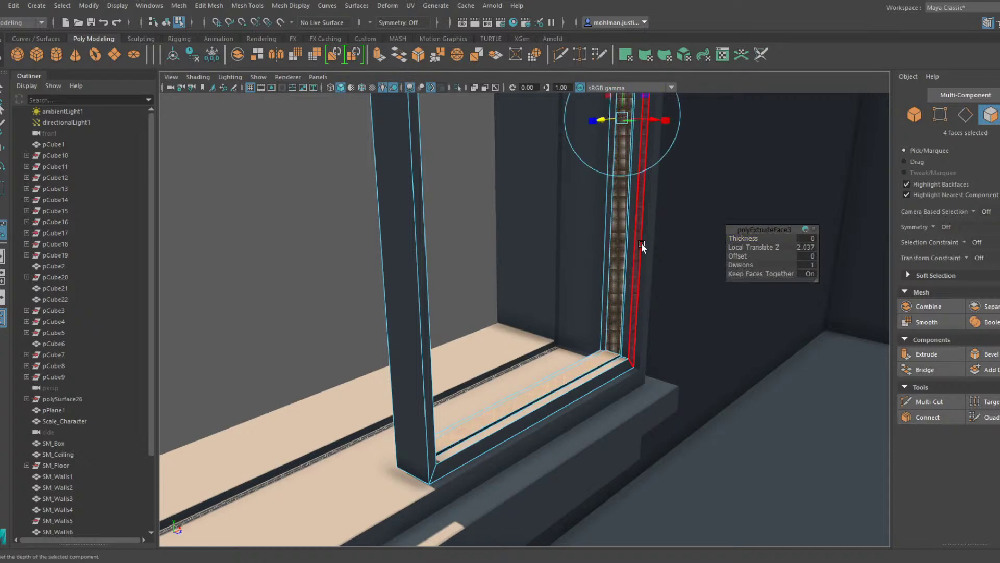
# Bevel the sash's inner edge loops and the raised strip's edges with a fraction of 0.1 and 2 segments
pyautogui.scroll(5, 651, 276)
pyautogui.keyDown('alt'); pyautogui.moveTo(673, 317); pyautogui.dragTo(635, 247, button='middle'); pyautogui.keyUp('alt')
pyautogui.moveTo(652, 230); pyautogui.dragTo(651, 178, button='right')
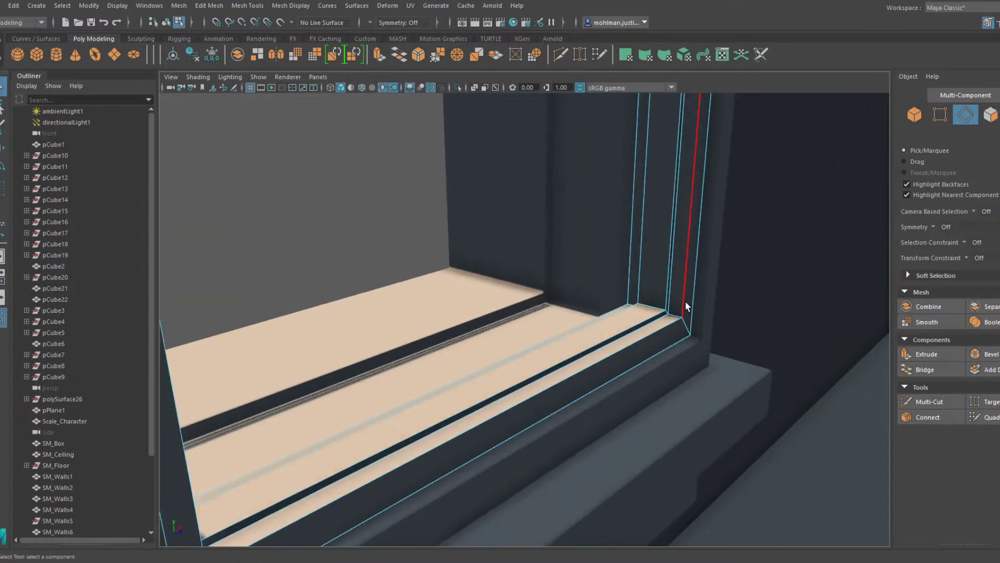
pyautogui.doubleClick(686, 302)
pyautogui.keyDown('shift'); pyautogui.doubleClick(626, 290); pyautogui.keyUp('shift')
pyautogui.keyDown('shift'); pyautogui.doubleClick(641, 288); pyautogui.keyUp('shift')
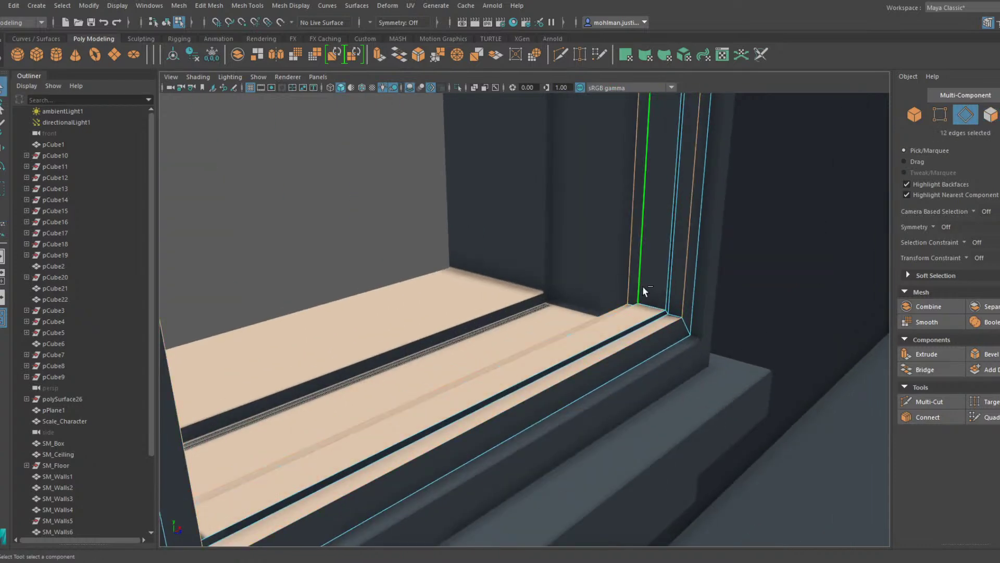
pyautogui.keyDown('shift'); pyautogui.doubleClick(651, 316); pyautogui.keyUp('shift')
pyautogui.click(986, 354)
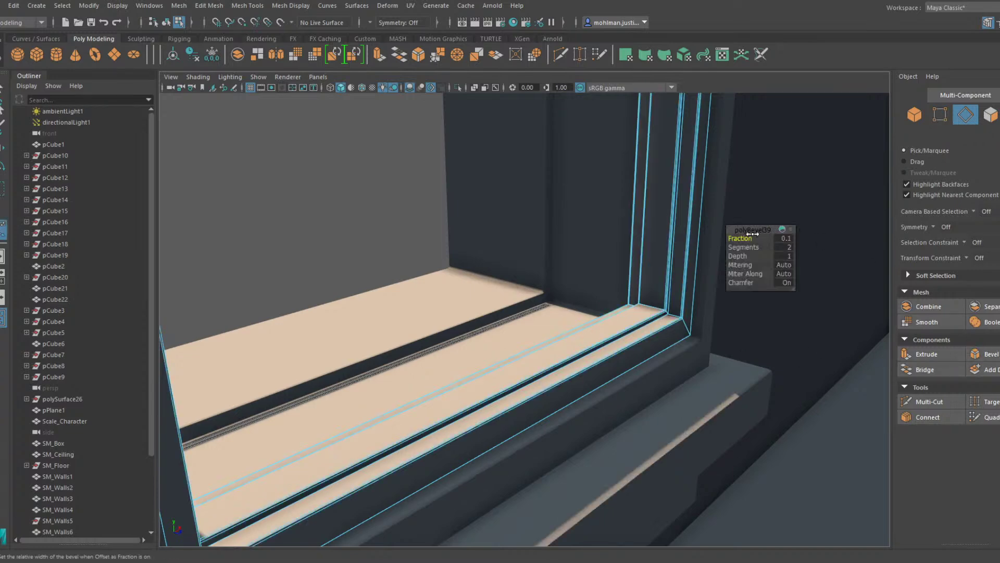
pyautogui.press('F8')
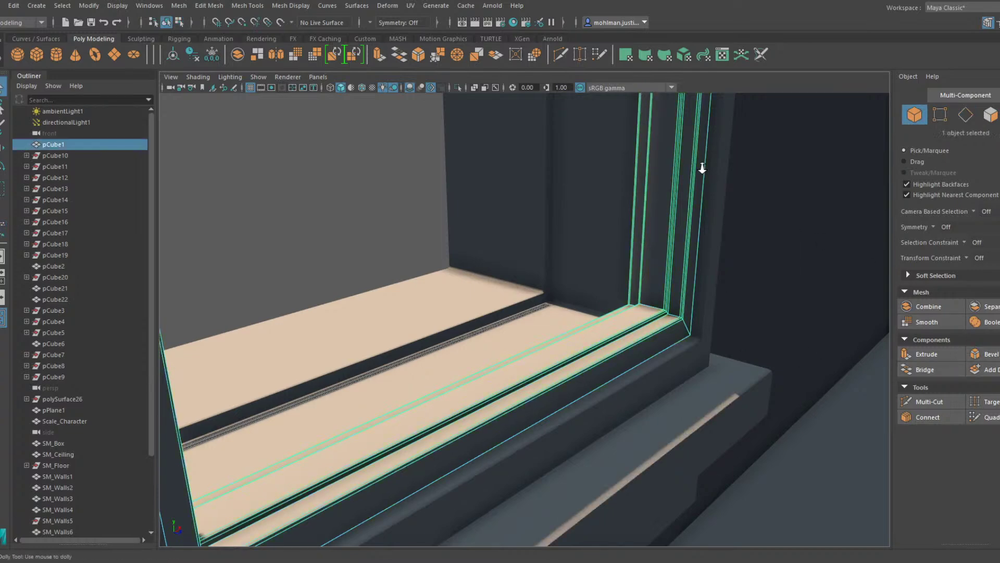
# Duplicate the finished sash and place the copy in the left half of the window opening
pyautogui.scroll(-4, 703, 168)
pyautogui.keyDown('alt'); pyautogui.moveTo(702, 168); pyautogui.dragTo(572, 217); pyautogui.keyUp('alt')
pyautogui.scroll(-5, 628, 219)
pyautogui.press('w')
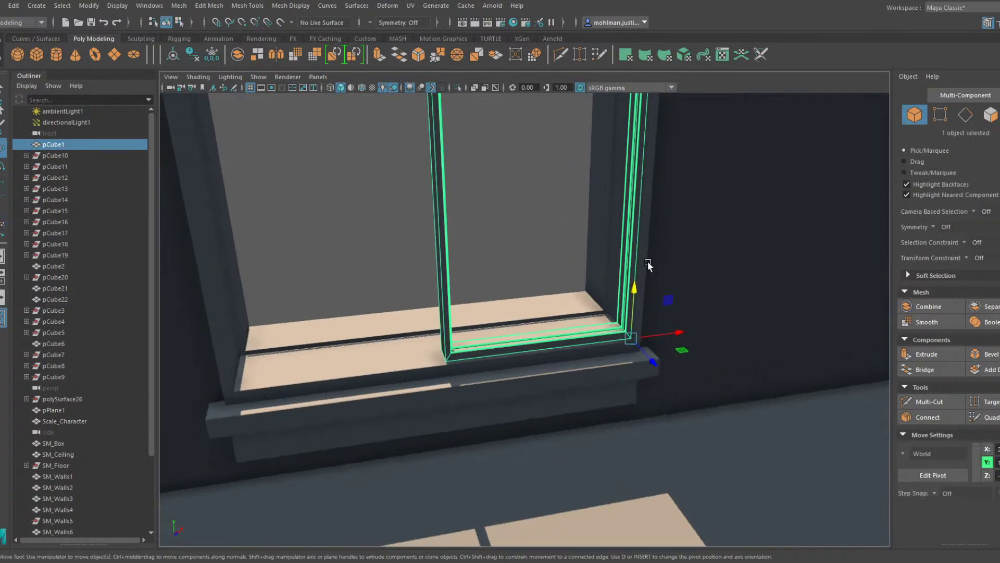
pyautogui.hotkey('ctrl', 'd')
pyautogui.moveTo(675, 332); pyautogui.dragTo(297, 374)
pyautogui.press('d')
pyautogui.press('d')
pyautogui.click(332, 267)
pyautogui.keyDown('alt'); pyautogui.moveTo(331, 266); pyautogui.dragTo(396, 315); pyautogui.keyUp('alt')
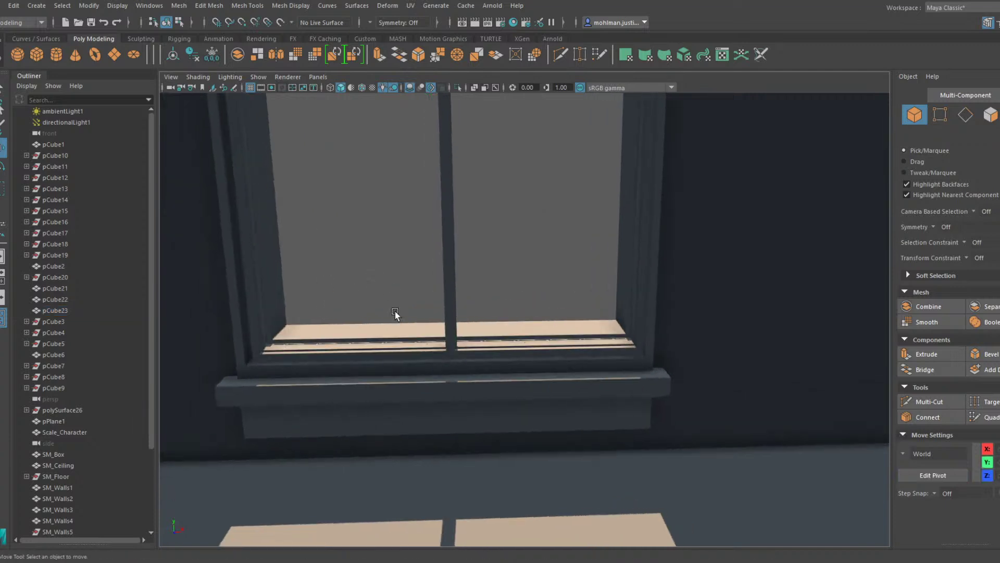
# Shift the left sash's centre stile vertices left along X to narrow that sash
pyautogui.scroll(3, 395, 313)
pyautogui.click(416, 364)
pyautogui.keyDown('alt'); pyautogui.moveTo(423, 355); pyautogui.dragTo(508, 368, button='middle'); pyautogui.keyUp('alt')
pyautogui.click(469, 394)
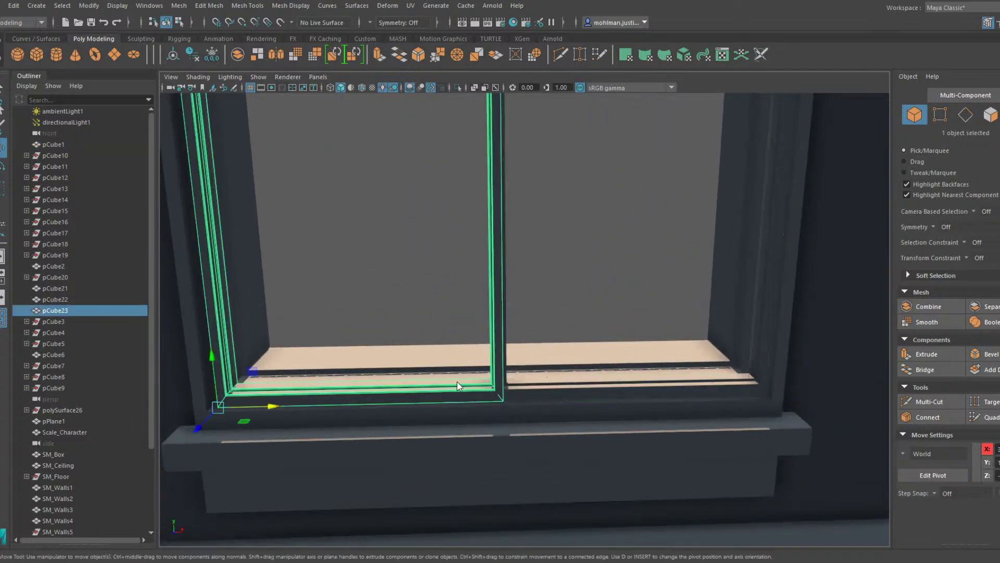
pyautogui.press('F9')
pyautogui.scroll(-5, 404, 261)
pyautogui.moveTo(548, 395); pyautogui.dragTo(443, 88)
pyautogui.scroll(6, 492, 221)
pyautogui.keyDown('alt'); pyautogui.moveTo(539, 200); pyautogui.dragTo(554, 259, button='middle'); pyautogui.keyUp('alt')
pyautogui.moveTo(555, 180); pyautogui.dragTo(534, 182)
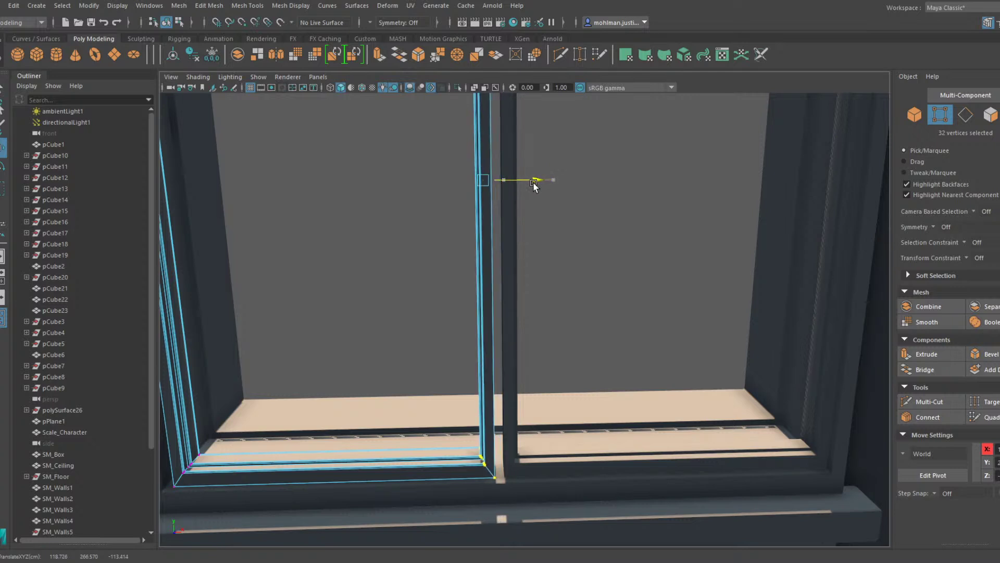
# Shift the right sash's centre stile vertices slightly left along X toward the middle of the window
pyautogui.press('F8')
pyautogui.click(504, 224)
pyautogui.press('F8')
pyautogui.scroll(-7, 530, 299)
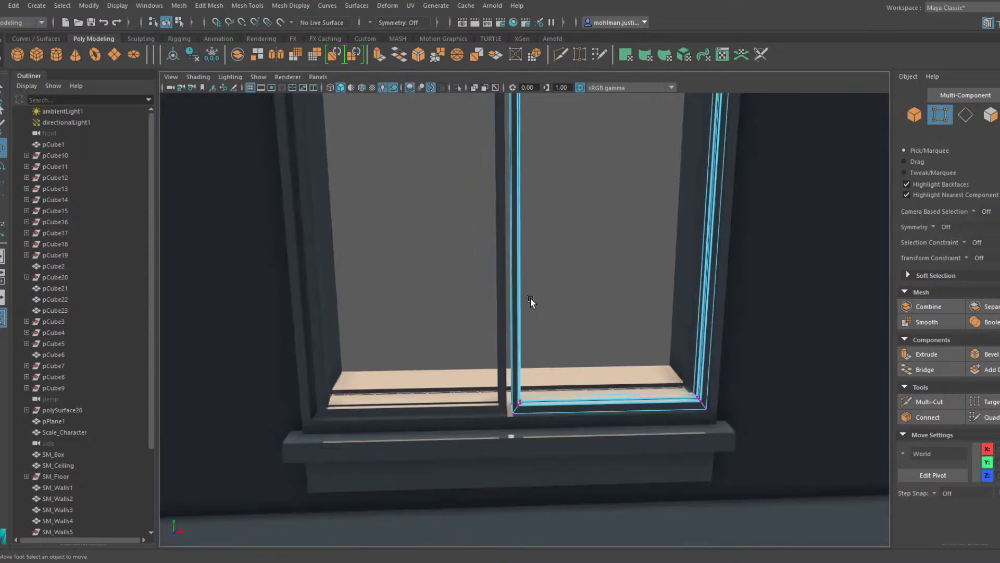
pyautogui.moveTo(576, 436); pyautogui.dragTo(495, 178)
pyautogui.scroll(5, 531, 267)
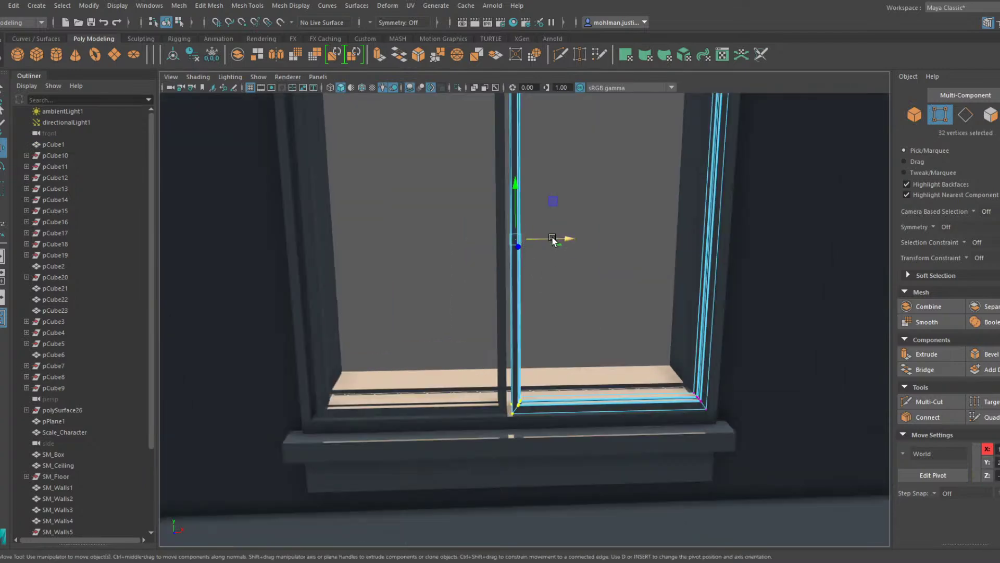
pyautogui.moveTo(553, 241); pyautogui.dragTo(495, 249)
pyautogui.scroll(5, 523, 247)
pyautogui.scroll(5, 504, 265)
# Move the outer side face of the right sash's centre stile left along X to close the gap between the sashes
pyautogui.press('F11')
pyautogui.click(472, 225)
pyautogui.scroll(-5, 495, 240)
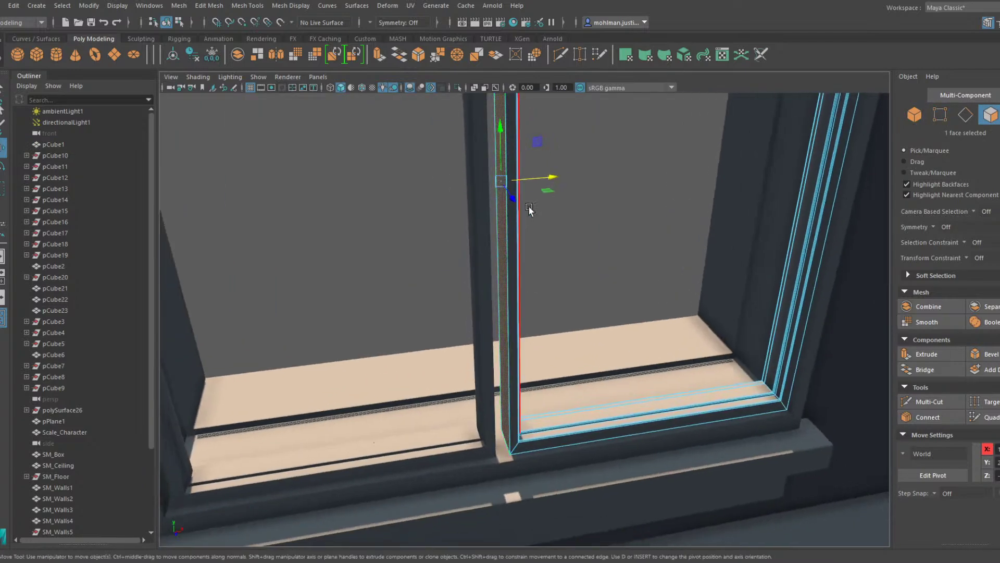
pyautogui.moveTo(550, 177); pyautogui.dragTo(498, 454)
# Extrude the front face of the right sash's centre stile slightly forward and extend its side face over the left sash
pyautogui.click(497, 363)
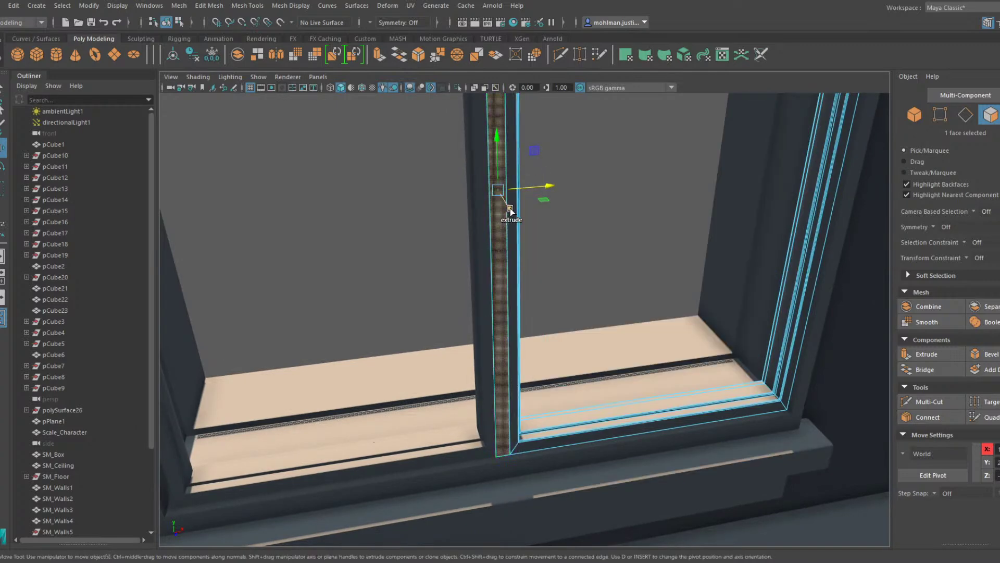
pyautogui.keyDown('shift'); pyautogui.moveTo(510, 210); pyautogui.dragTo(513, 212); pyautogui.keyUp('shift')
pyautogui.keyDown('alt'); pyautogui.moveTo(505, 261); pyautogui.dragTo(517, 272); pyautogui.keyUp('alt')
pyautogui.click(495, 286)
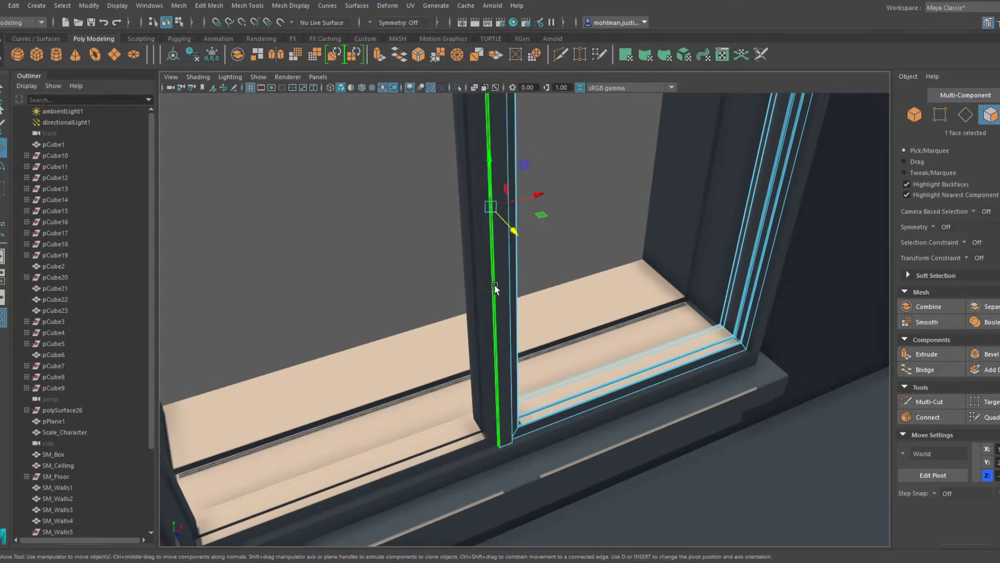
pyautogui.moveTo(530, 200); pyautogui.dragTo(518, 237)
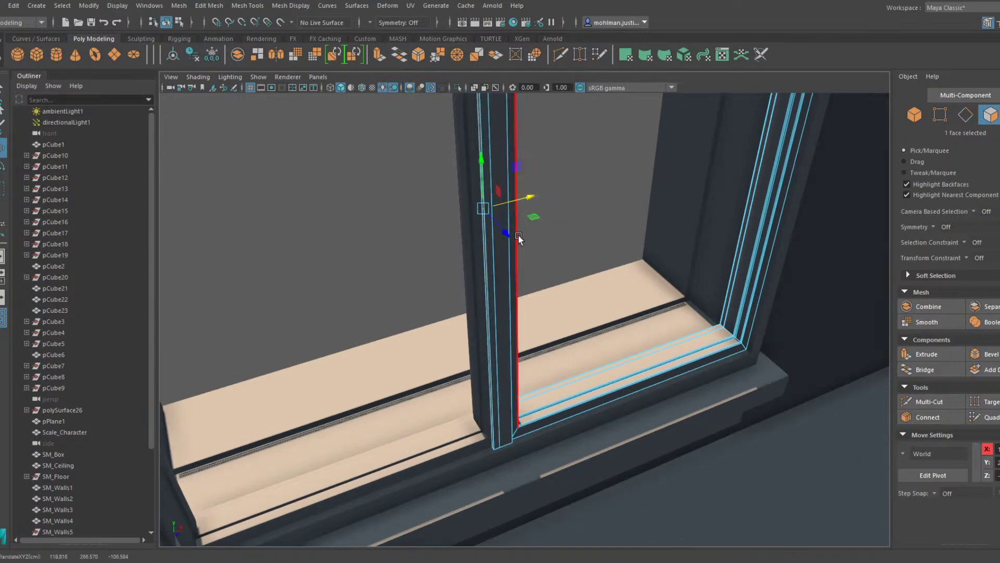
pyautogui.click(496, 257)
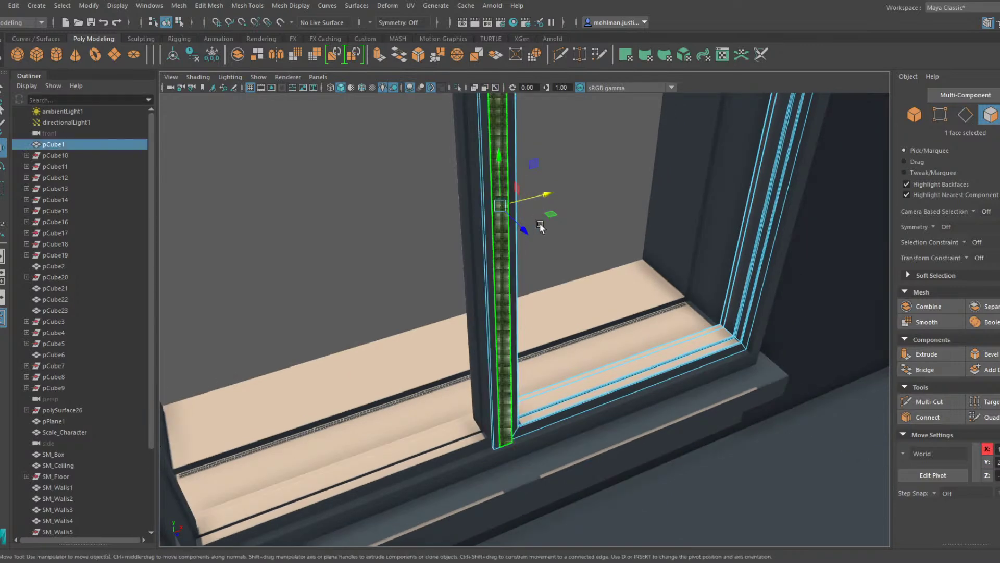
# Select both sashes and push them deeper into the window opening
pyautogui.press('F8')
pyautogui.click(597, 244)
pyautogui.scroll(-5, 597, 244)
pyautogui.keyDown('alt'); pyautogui.moveTo(598, 244); pyautogui.dragTo(585, 270); pyautogui.keyUp('alt')
pyautogui.scroll(5, 596, 245)
pyautogui.click(596, 302)
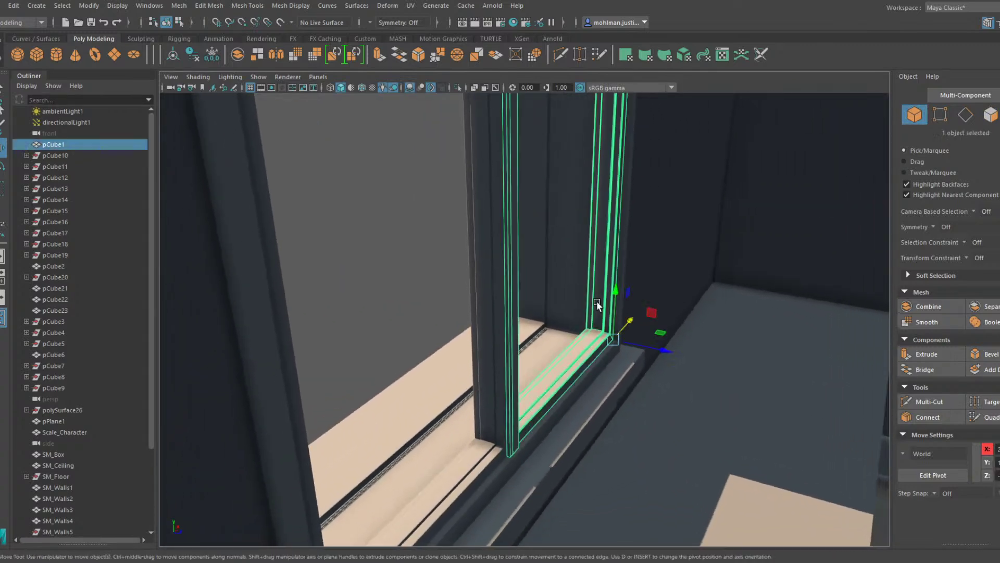
pyautogui.keyDown('shift'); pyautogui.click(493, 462); pyautogui.keyUp('shift')
pyautogui.keyDown('alt'); pyautogui.moveTo(571, 344); pyautogui.dragTo(502, 270); pyautogui.keyUp('alt')
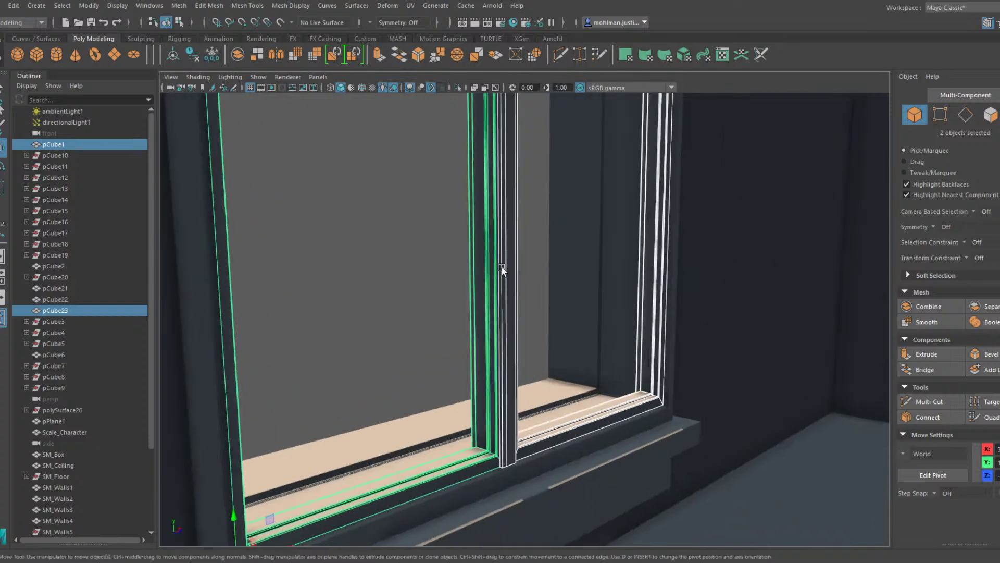
pyautogui.scroll(-5, 502, 270)
pyautogui.keyDown('alt'); pyautogui.moveTo(502, 271); pyautogui.dragTo(523, 358, button='middle'); pyautogui.keyUp('alt')
pyautogui.keyDown('alt'); pyautogui.moveTo(522, 358); pyautogui.dragTo(516, 422); pyautogui.keyUp('alt')
pyautogui.scroll(4, 510, 344)
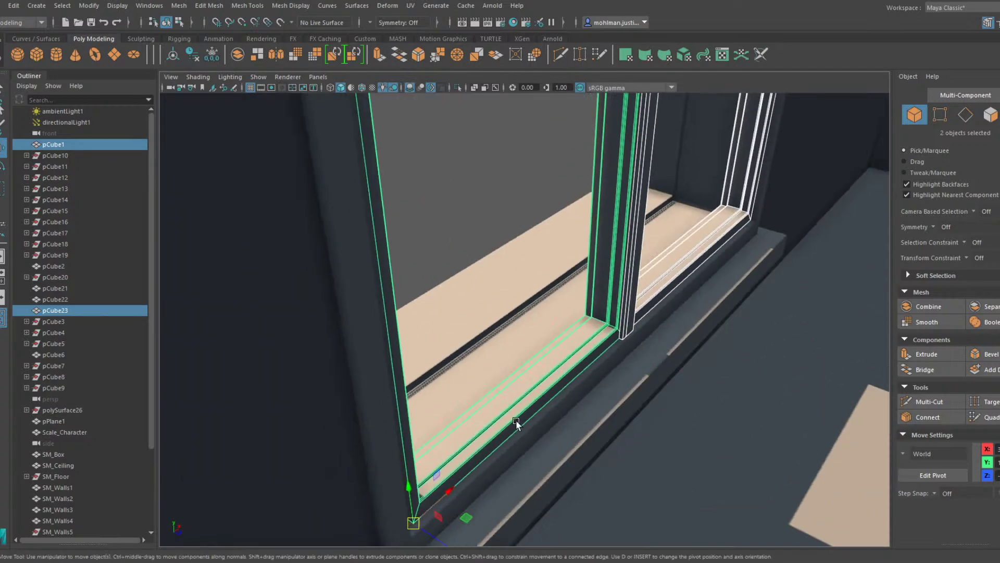
pyautogui.moveTo(440, 544); pyautogui.dragTo(376, 500)
pyautogui.keyDown('alt'); pyautogui.moveTo(418, 463); pyautogui.dragTo(649, 414); pyautogui.keyUp('alt')
# Move the left sash's centre stile vertices along X toward the right sash
pyautogui.click(582, 423)
pyautogui.scroll(3, 542, 401)
pyautogui.click(551, 418)
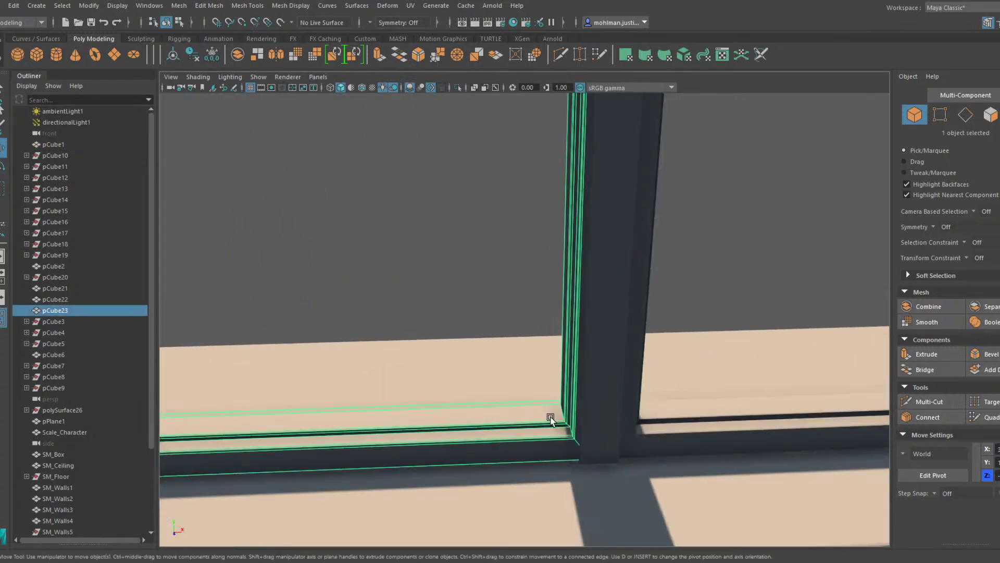
pyautogui.scroll(-3, 547, 409)
pyautogui.press('F9')
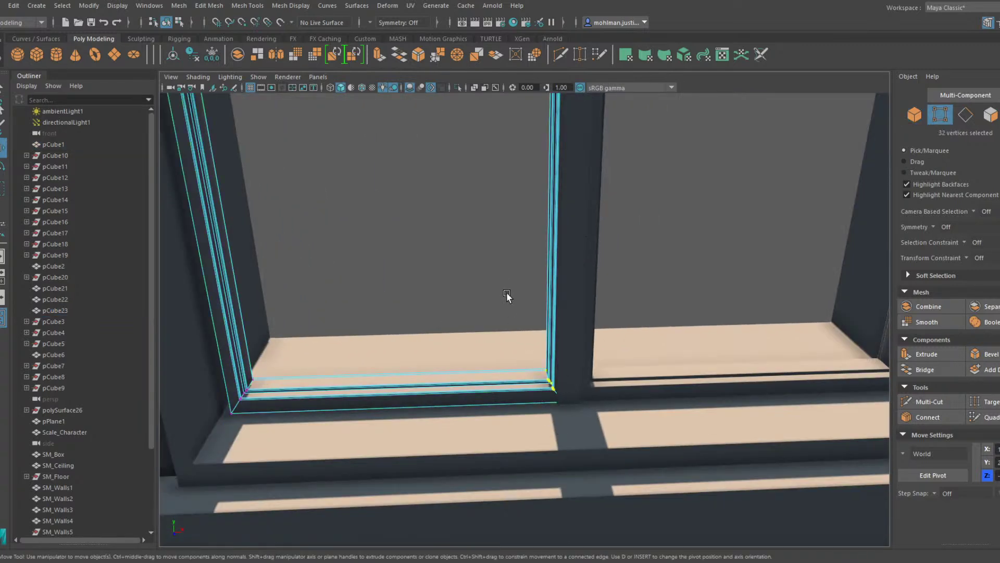
pyautogui.keyDown('alt'); pyautogui.moveTo(530, 325); pyautogui.dragTo(502, 446, button='middle'); pyautogui.keyUp('alt')
pyautogui.scroll(4, 502, 446)
pyautogui.keyDown('alt'); pyautogui.moveTo(573, 316); pyautogui.dragTo(551, 320); pyautogui.keyUp('alt')
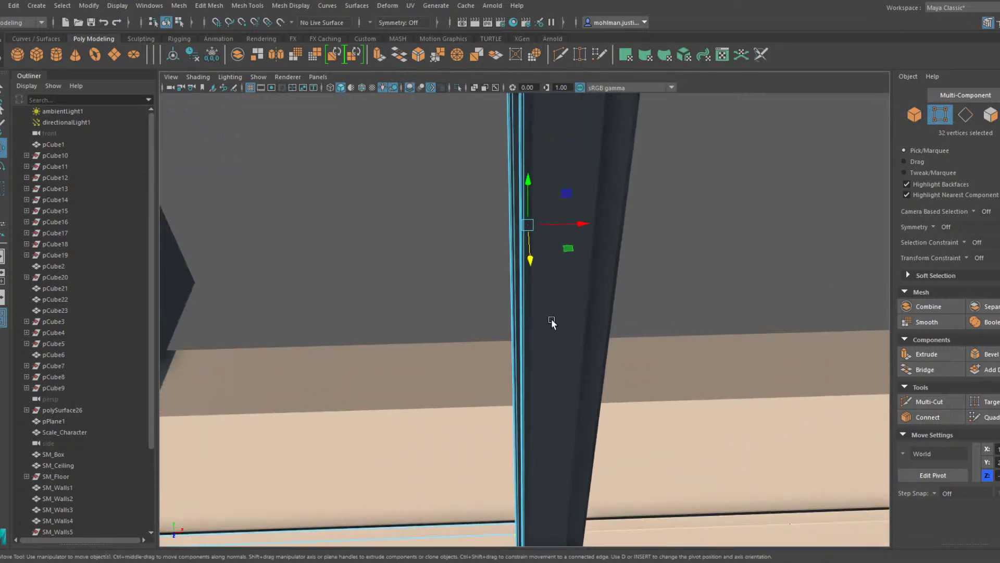
pyautogui.moveTo(554, 223); pyautogui.dragTo(782, 237)
pyautogui.keyDown('alt'); pyautogui.moveTo(595, 228); pyautogui.dragTo(594, 235, button='middle'); pyautogui.keyUp('alt')
pyautogui.keyDown('alt'); pyautogui.moveTo(595, 237); pyautogui.dragTo(517, 272); pyautogui.keyUp('alt')
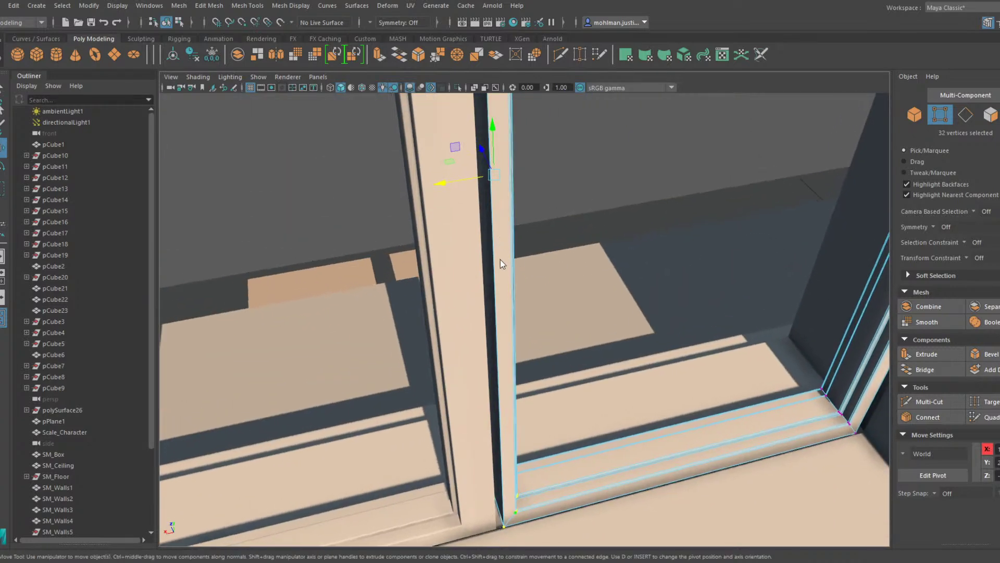
# Move the side face of the left sash's centre stile along X to meet the right sash
pyautogui.press('F11')
pyautogui.click(483, 238)
pyautogui.moveTo(455, 182); pyautogui.dragTo(444, 186)
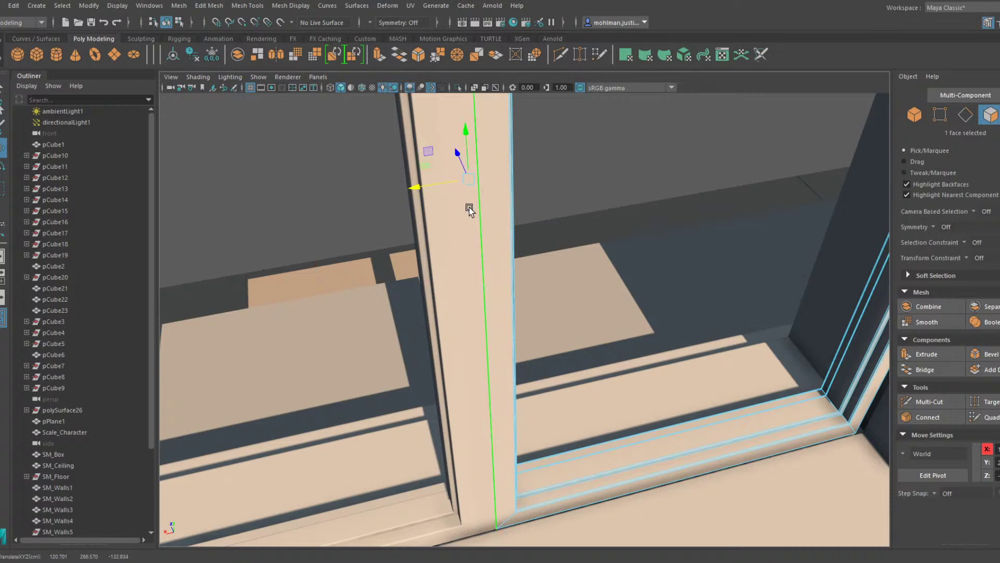
# Bevel the left sash's outer edge loops with a fraction of 0.1 and 2 segments
pyautogui.press('F10')
pyautogui.doubleClick(478, 220)
pyautogui.keyDown('alt'); pyautogui.moveTo(409, 254); pyautogui.dragTo(484, 463); pyautogui.keyUp('alt')
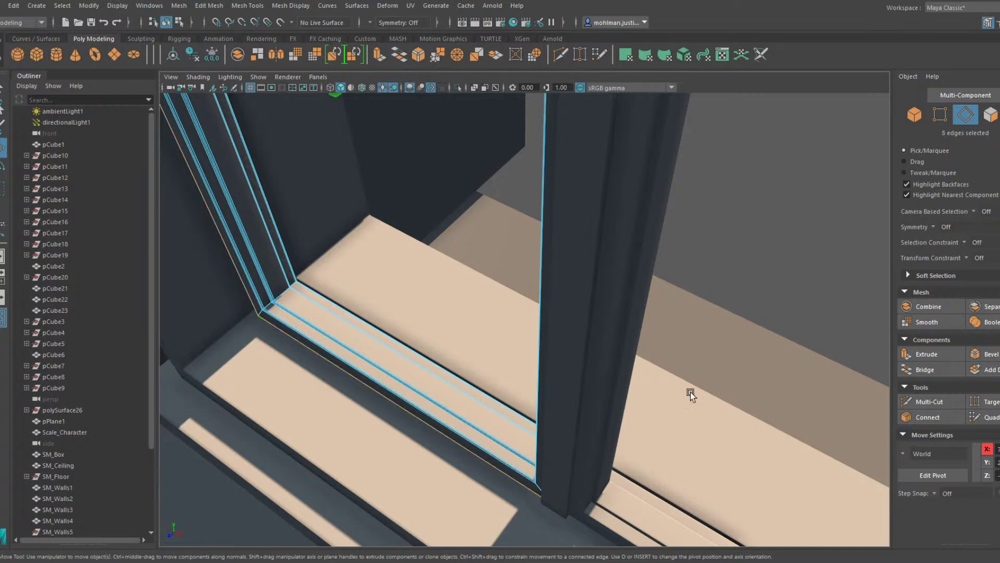
pyautogui.click(984, 354)
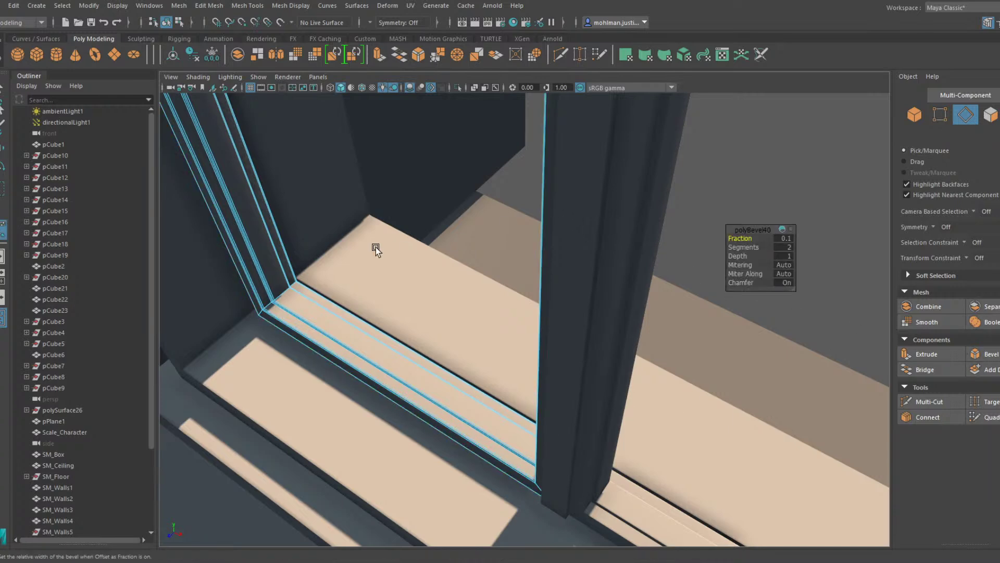
# Bevel the right sash's profile edge loops on both its room side and its exterior side
pyautogui.press('q')
pyautogui.press('F8')
pyautogui.keyDown('alt'); pyautogui.moveTo(293, 240); pyautogui.dragTo(459, 300); pyautogui.keyUp('alt')
pyautogui.click(460, 300)
pyautogui.moveTo(459, 301); pyautogui.dragTo(463, 240, button='right')
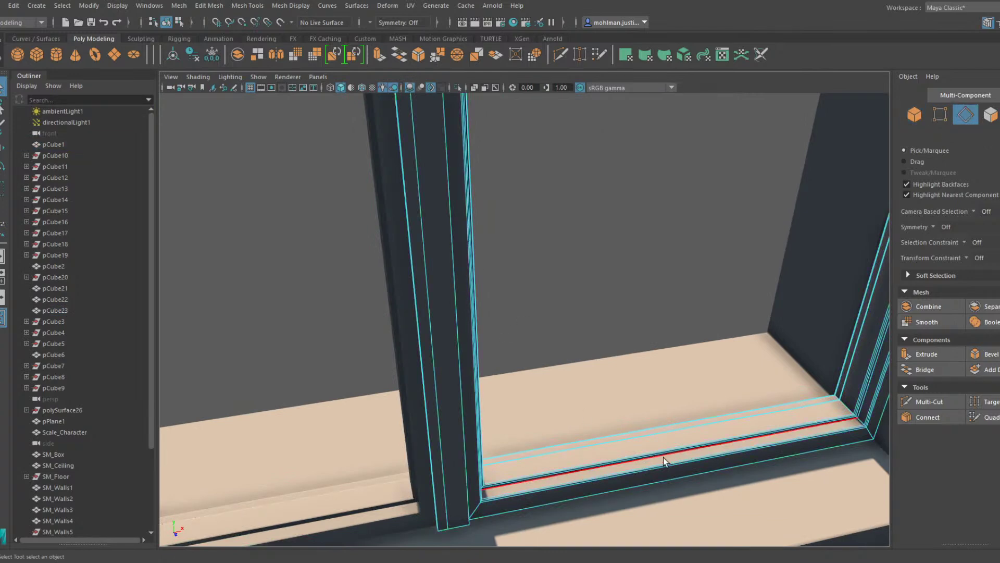
pyautogui.keyDown('alt'); pyautogui.moveTo(650, 471); pyautogui.dragTo(769, 460); pyautogui.keyUp('alt')
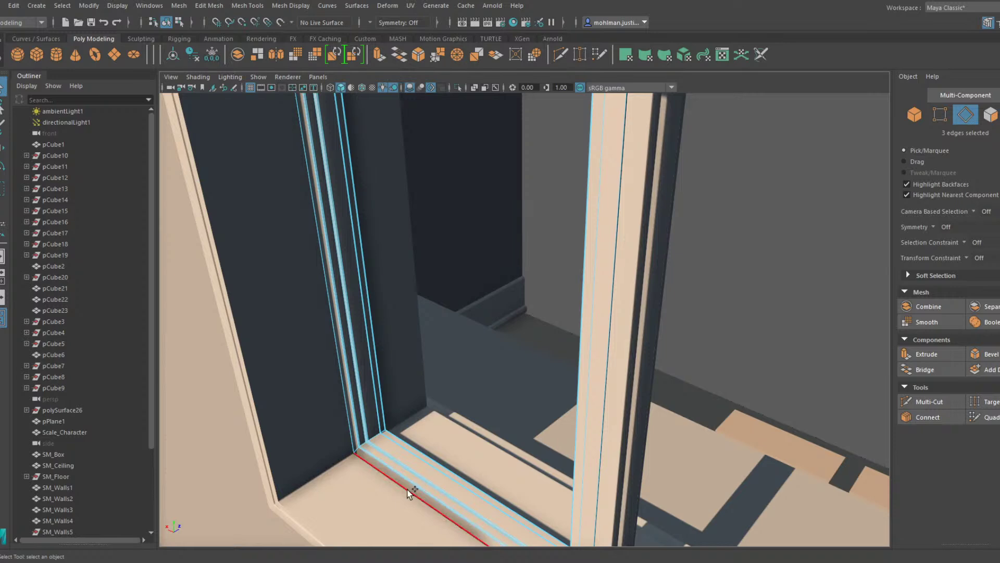
pyautogui.click(984, 354)
pyautogui.keyDown('alt'); pyautogui.moveTo(748, 408); pyautogui.dragTo(570, 327); pyautogui.keyUp('alt')
pyautogui.press('F8')
pyautogui.keyDown('alt'); pyautogui.moveTo(499, 317); pyautogui.dragTo(544, 377); pyautogui.keyUp('alt')
# Move the narrow side face of the right sash's centre stile slightly along X toward the left sash
pyautogui.press('F8')
pyautogui.keyDown('alt'); pyautogui.moveTo(546, 303); pyautogui.dragTo(542, 340); pyautogui.keyUp('alt')
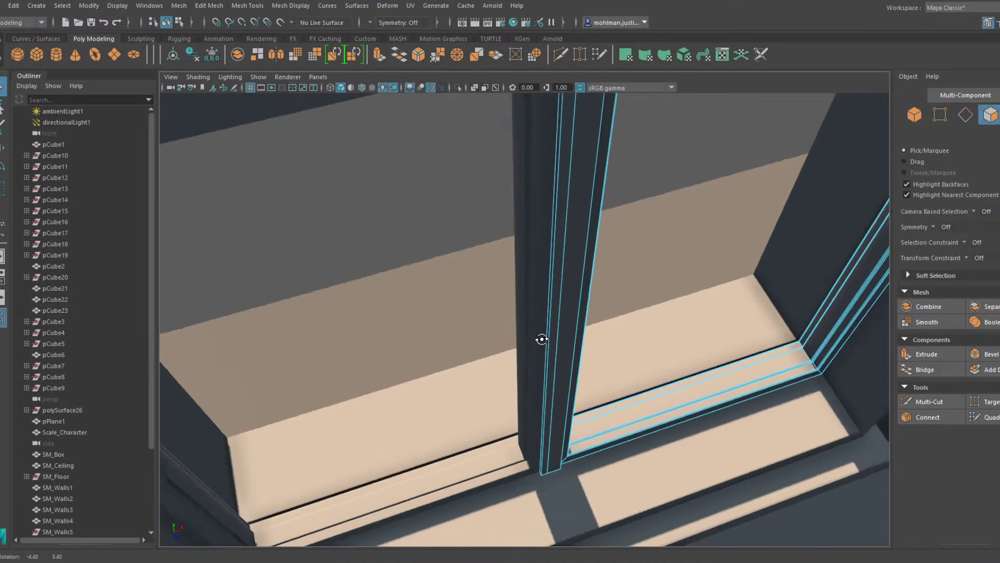
pyautogui.click(548, 332)
pyautogui.press('w')
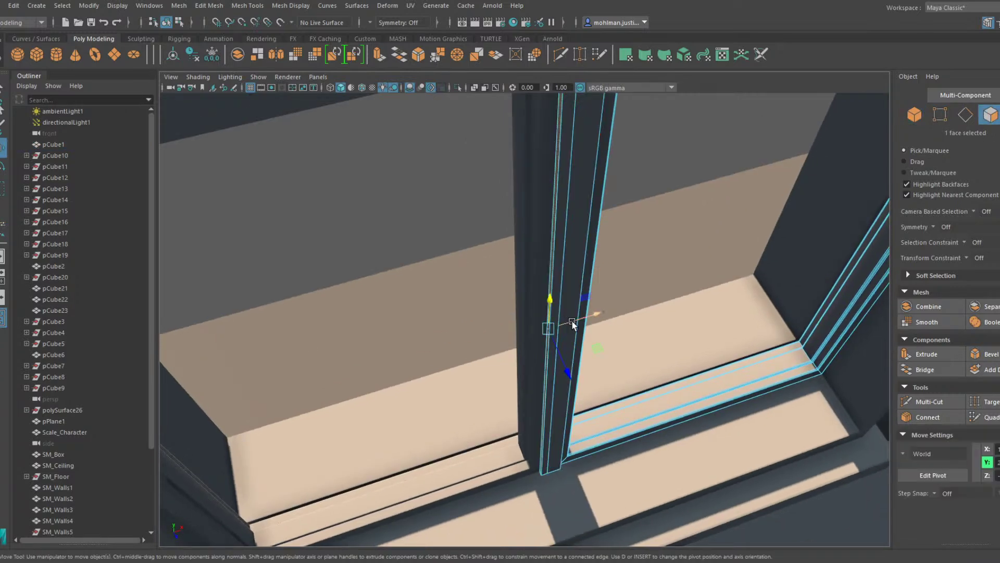
pyautogui.click(570, 320)
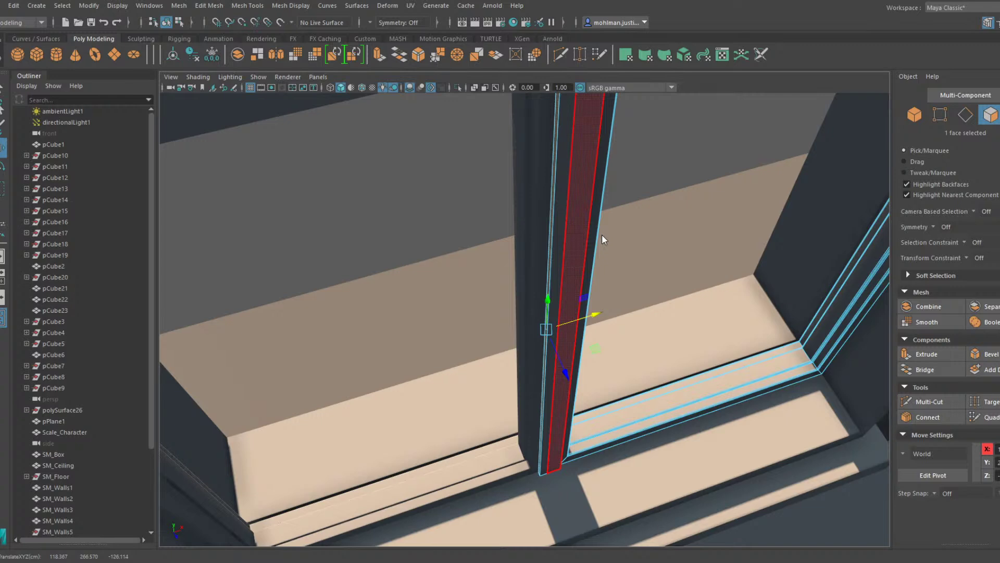
pyautogui.press('F8')
pyautogui.click(649, 170)
# Bevel the left sash's mitred corner edge loops with 2 segments and a minimal fraction
pyautogui.keyDown('alt'); pyautogui.moveTo(640, 294); pyautogui.dragTo(563, 396); pyautogui.keyUp('alt')
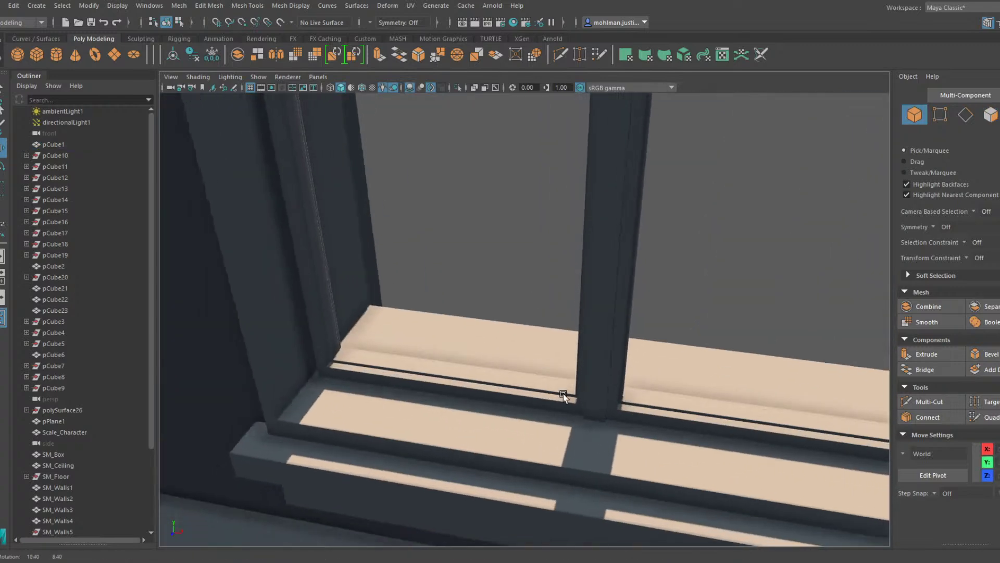
pyautogui.click(563, 396)
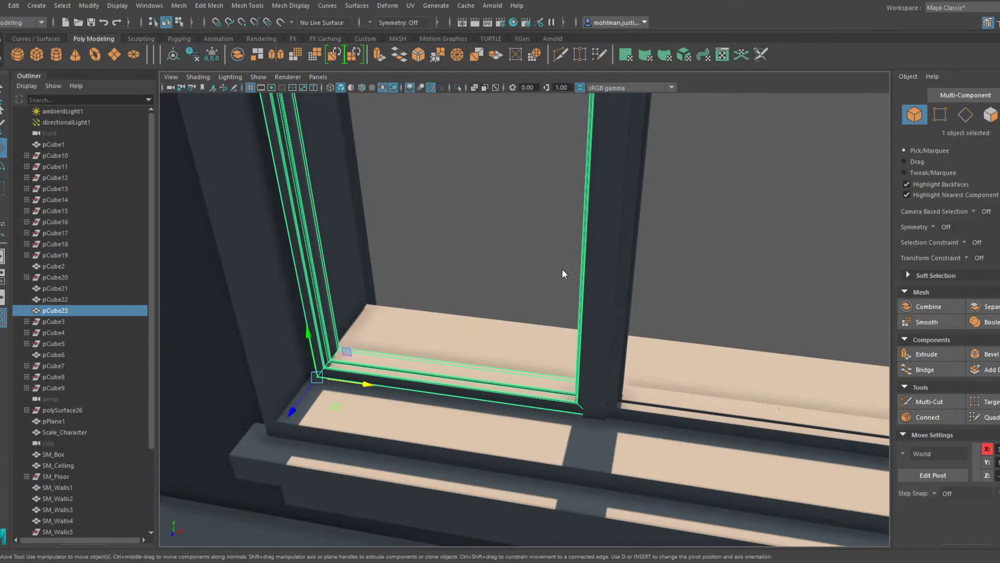
pyautogui.press('F10')
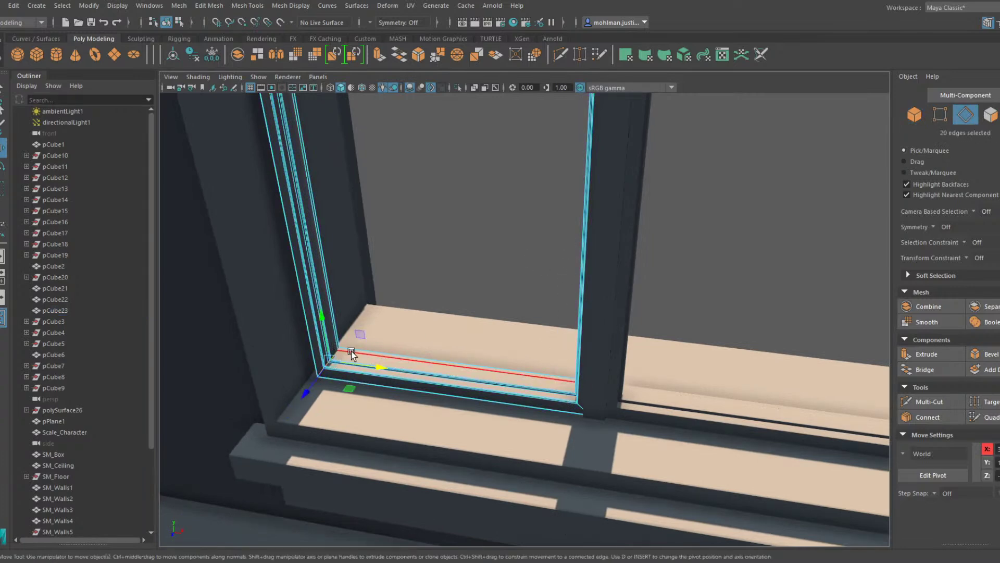
pyautogui.keyDown('alt'); pyautogui.moveTo(351, 354); pyautogui.dragTo(622, 327); pyautogui.keyUp('alt')
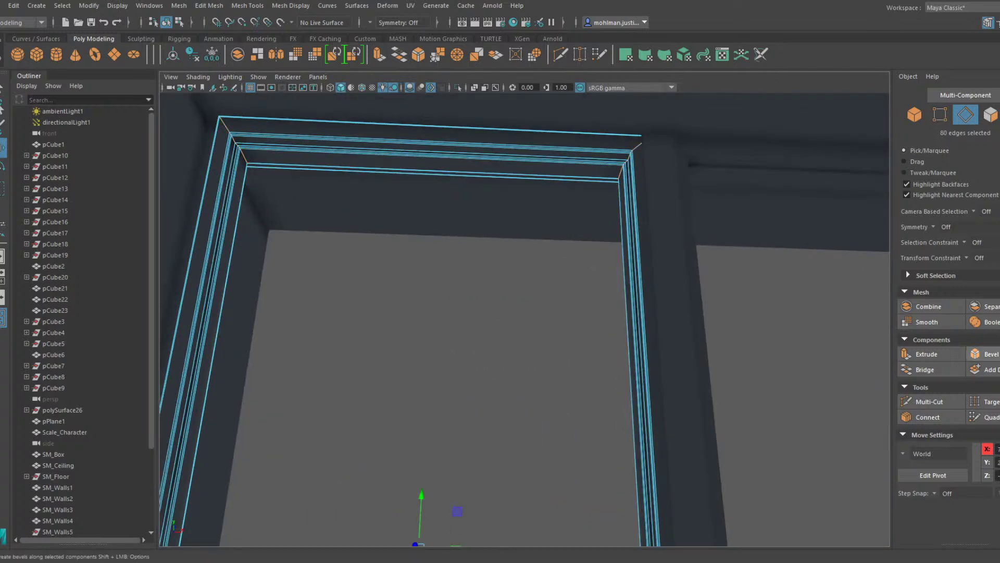
pyautogui.click(977, 355)
pyautogui.moveTo(746, 238); pyautogui.dragTo(742, 238)
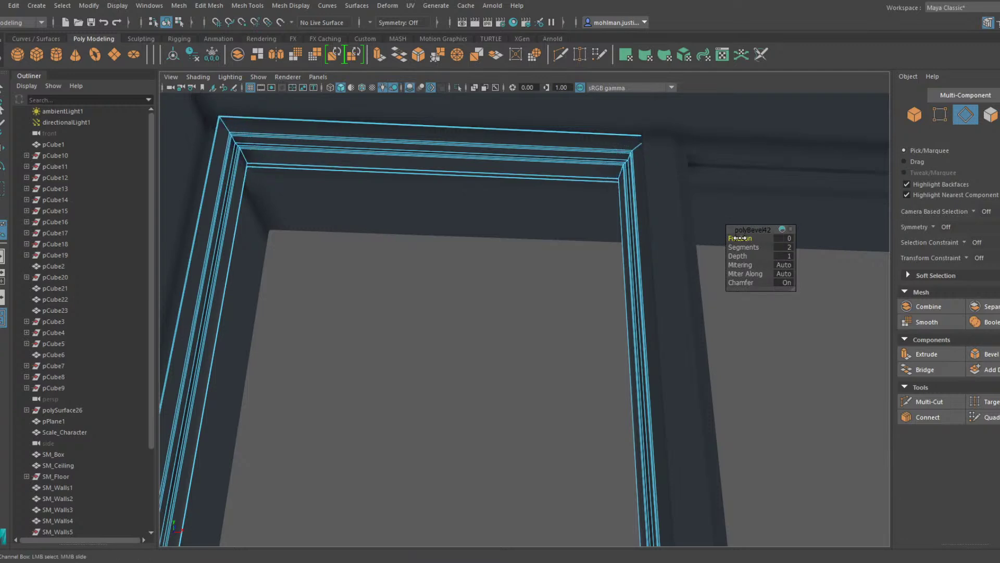
pyautogui.moveTo(592, 160); pyautogui.dragTo(628, 139, button='right')
# Bevel the right sash's mitred corner edge loops with a fraction of 0.1 and 2 segments
pyautogui.click(682, 155)
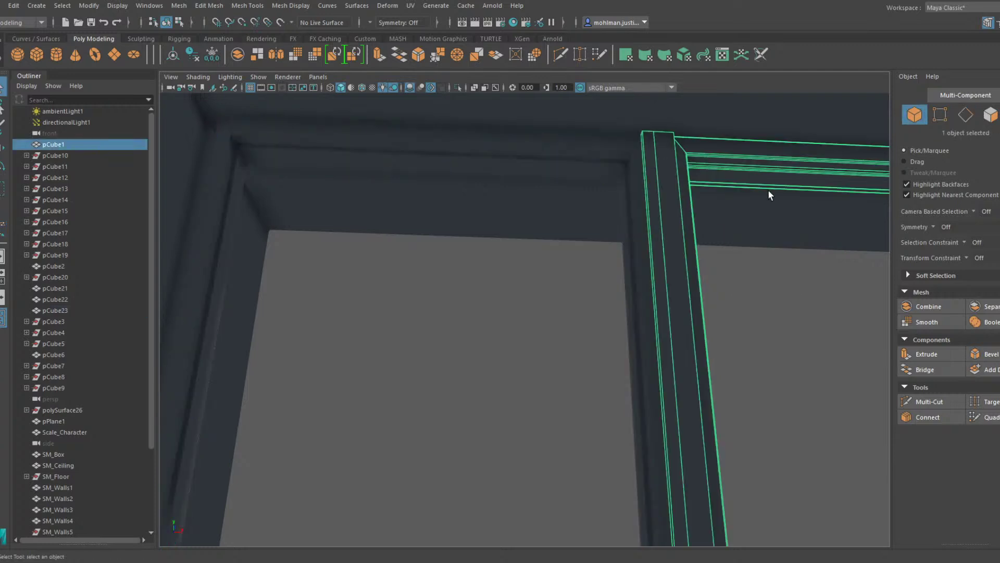
pyautogui.keyDown('alt'); pyautogui.moveTo(768, 189); pyautogui.dragTo(636, 179, button='middle'); pyautogui.keyUp('alt')
pyautogui.moveTo(655, 137); pyautogui.dragTo(655, 107, button='right')
pyautogui.doubleClick(539, 158)
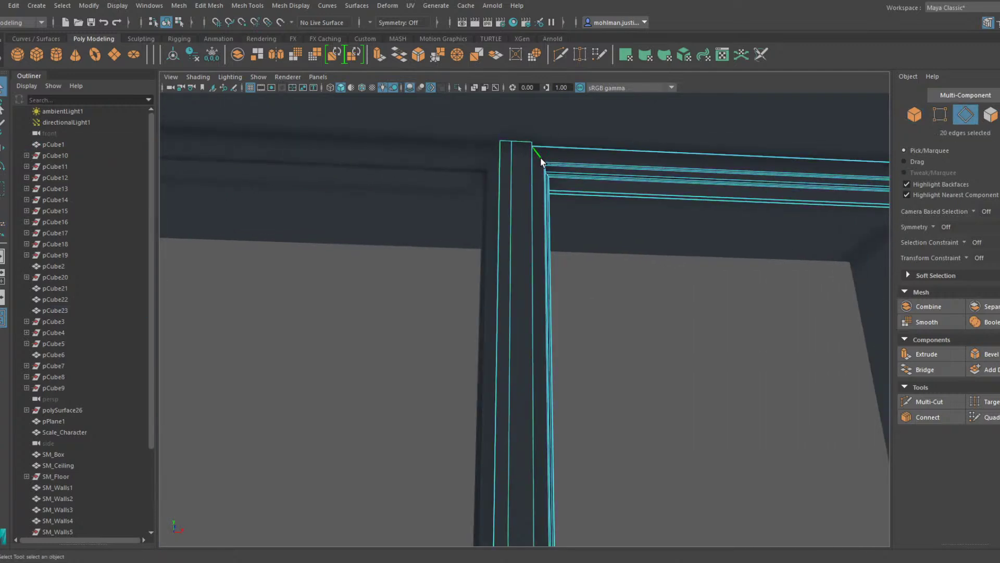
pyautogui.keyDown('alt'); pyautogui.moveTo(657, 189); pyautogui.dragTo(551, 190, button='middle'); pyautogui.keyUp('alt')
pyautogui.keyDown('alt'); pyautogui.moveTo(842, 178); pyautogui.dragTo(719, 304); pyautogui.keyUp('alt')
pyautogui.keyDown('shift'); pyautogui.doubleClick(660, 335); pyautogui.keyUp('shift')
pyautogui.keyDown('alt'); pyautogui.moveTo(661, 336); pyautogui.dragTo(589, 314); pyautogui.keyUp('alt')
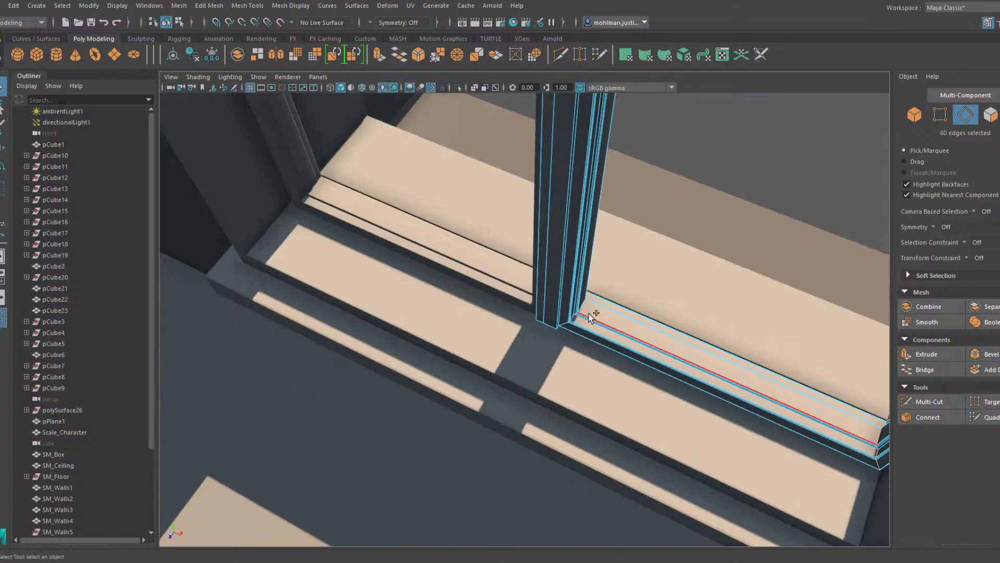
pyautogui.click(986, 354)
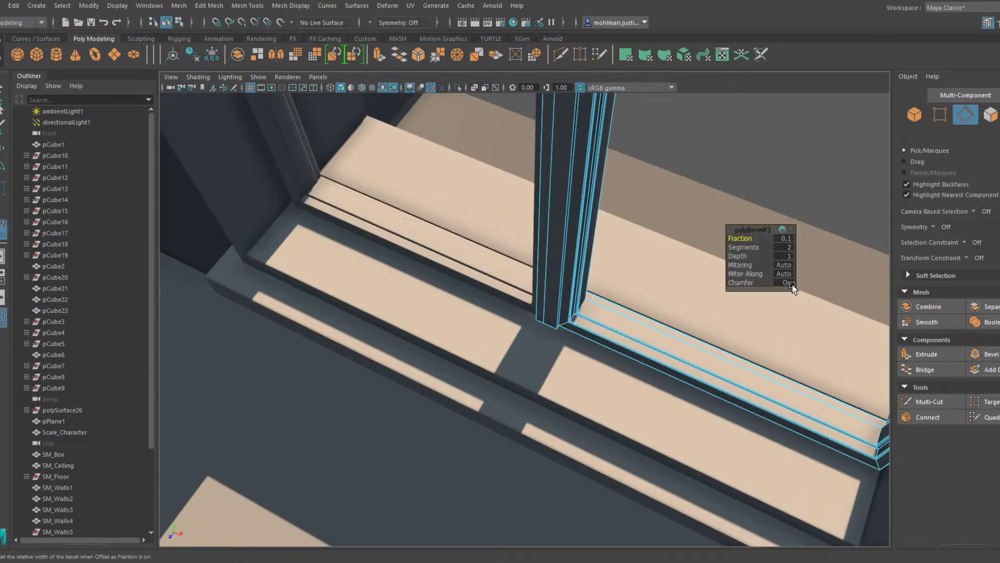
pyautogui.press('q')
pyautogui.click(704, 180)
pyautogui.moveTo(603, 202); pyautogui.dragTo(600, 237, button='right')
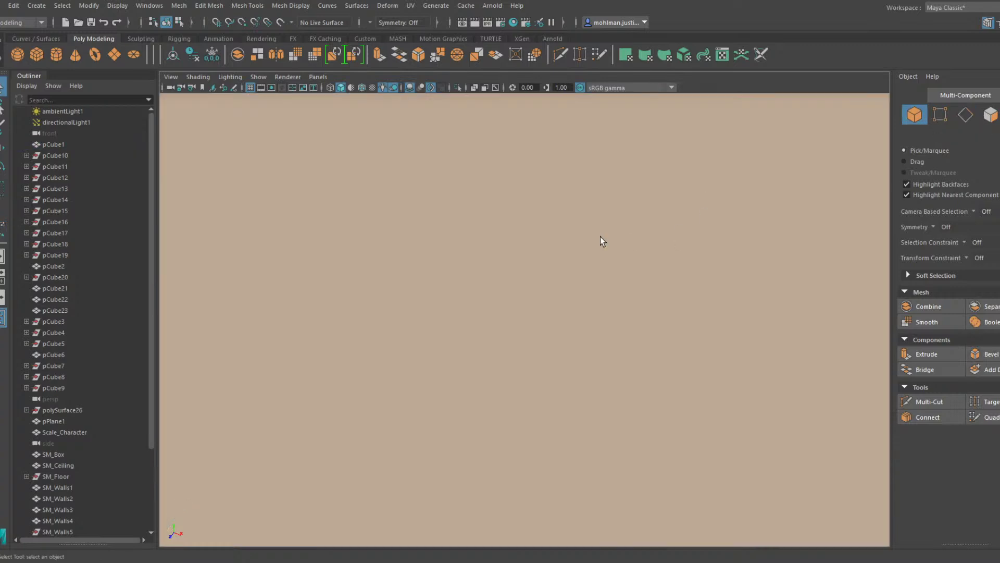
# Duplicate the doorway spotlight and place the copy near the ceiling above the counter, in line with the window
pyautogui.keyDown('alt'); pyautogui.moveTo(601, 236); pyautogui.dragTo(550, 239); pyautogui.keyUp('alt')
pyautogui.keyDown('alt'); pyautogui.moveTo(549, 238); pyautogui.dragTo(559, 255, button='right'); pyautogui.keyUp('alt')
pyautogui.keyDown('alt'); pyautogui.moveTo(560, 254); pyautogui.dragTo(649, 211, button='middle'); pyautogui.keyUp('alt')
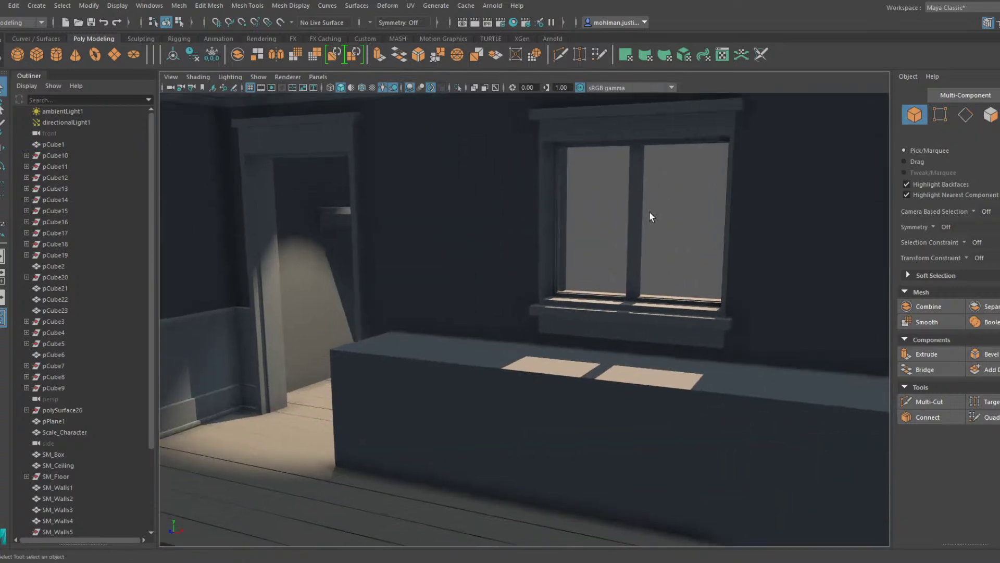
pyautogui.keyDown('alt'); pyautogui.moveTo(649, 211); pyautogui.dragTo(680, 232); pyautogui.keyUp('alt')
pyautogui.scroll(-5, 679, 237)
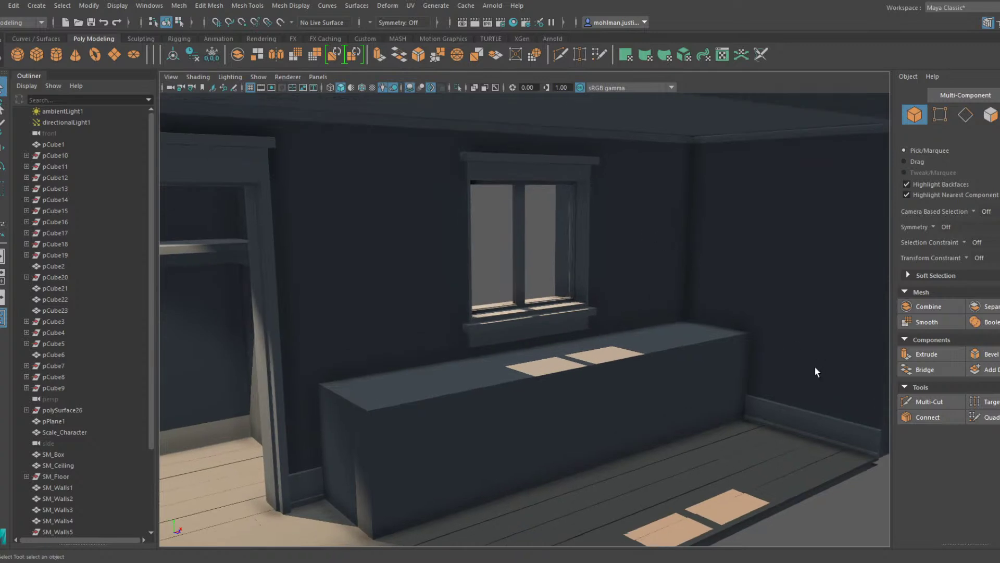
pyautogui.keyDown('alt'); pyautogui.moveTo(815, 367); pyautogui.dragTo(377, 307); pyautogui.keyUp('alt')
pyautogui.press('w')
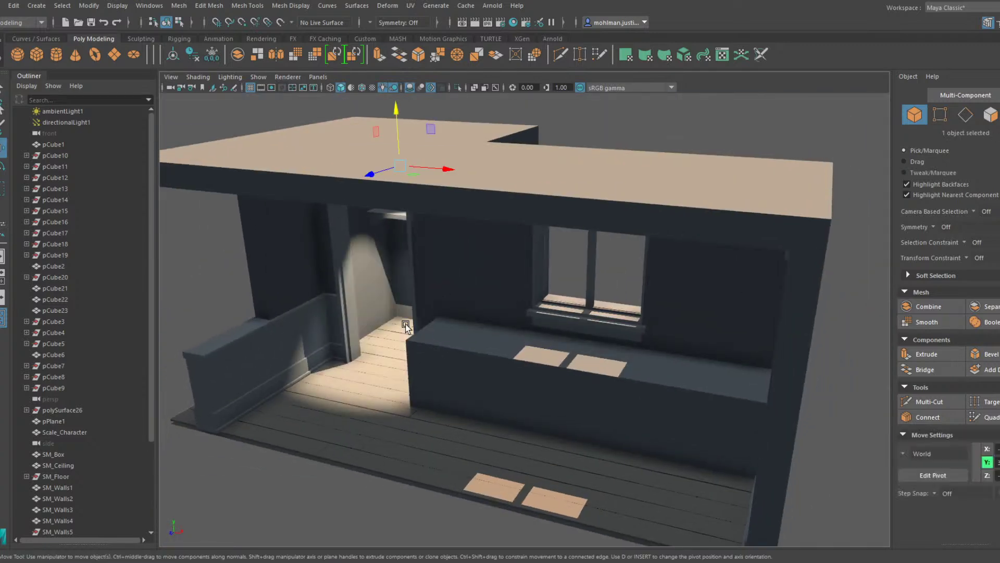
pyautogui.moveTo(382, 180); pyautogui.dragTo(591, 247)
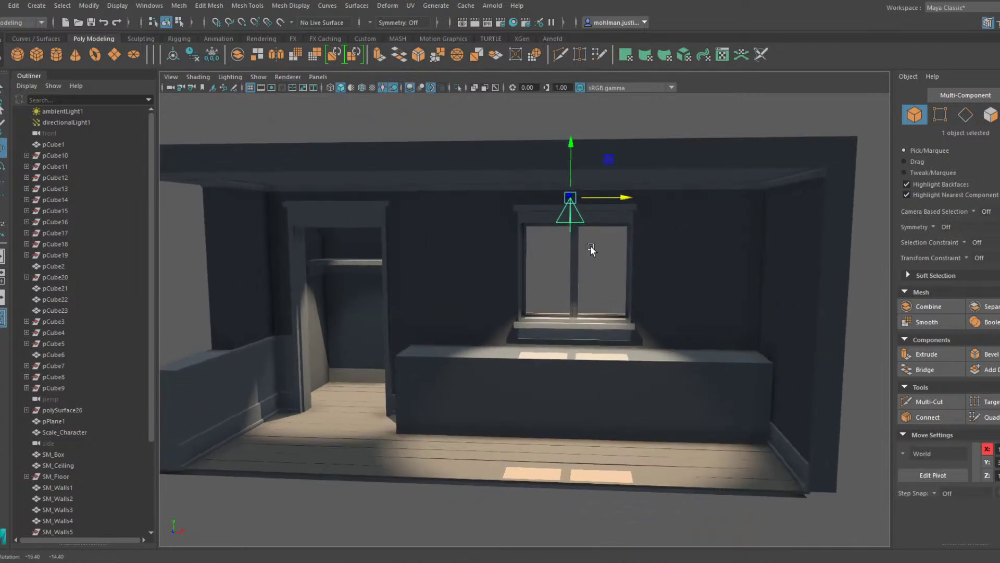
pyautogui.scroll(2, 589, 255)
# Set the new spotlight's cone angle to 125.417 and its dropoff to 3.290
pyautogui.hotkey('ctrl', 'a')
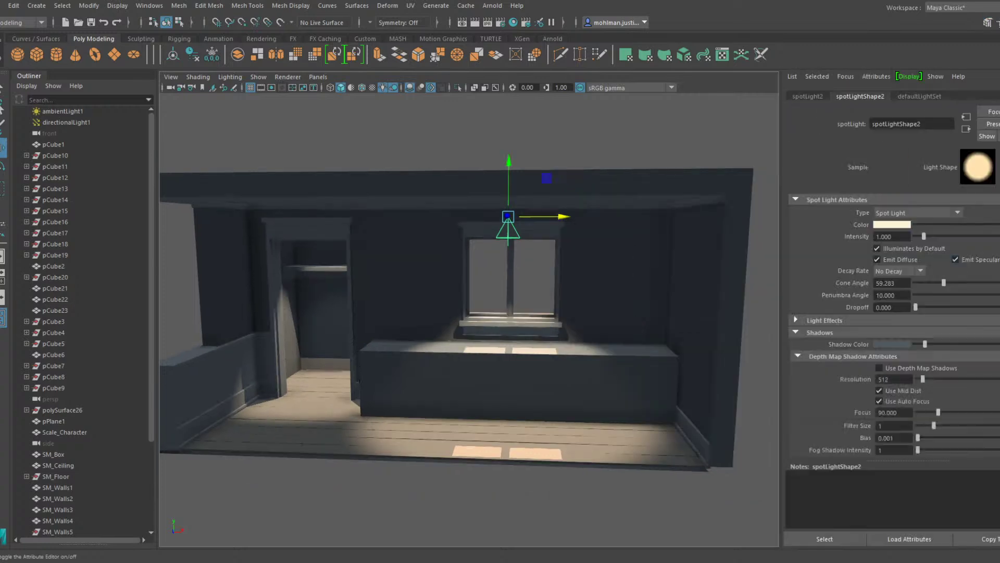
pyautogui.moveTo(944, 282); pyautogui.dragTo(975, 280)
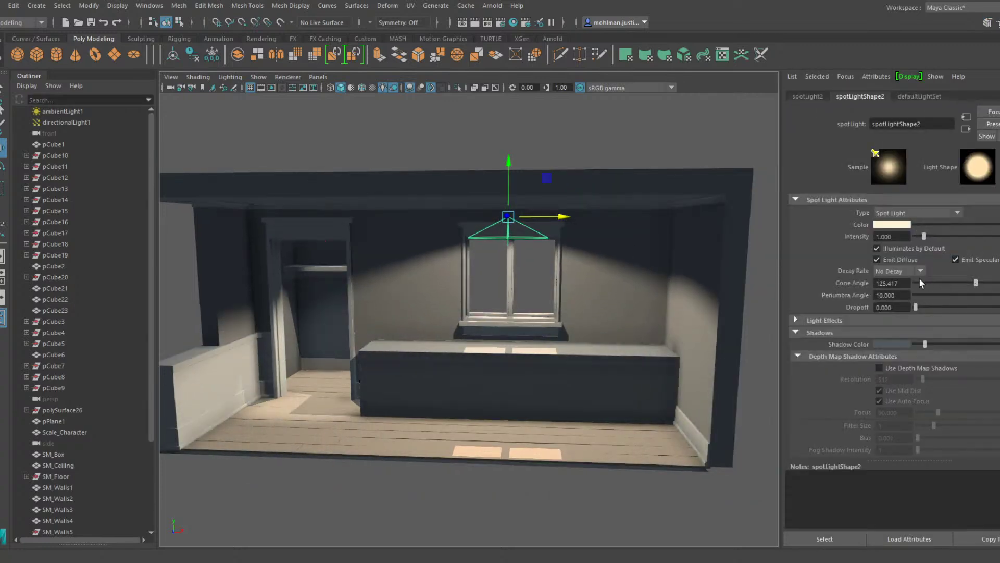
pyautogui.moveTo(916, 306); pyautogui.dragTo(918, 308)
pyautogui.keyDown('alt'); pyautogui.moveTo(755, 282); pyautogui.dragTo(555, 206); pyautogui.keyUp('alt')
# Create a polygon cylinder in front of the room, increase its axis subdivisions and save the scene
pyautogui.click(56, 56)
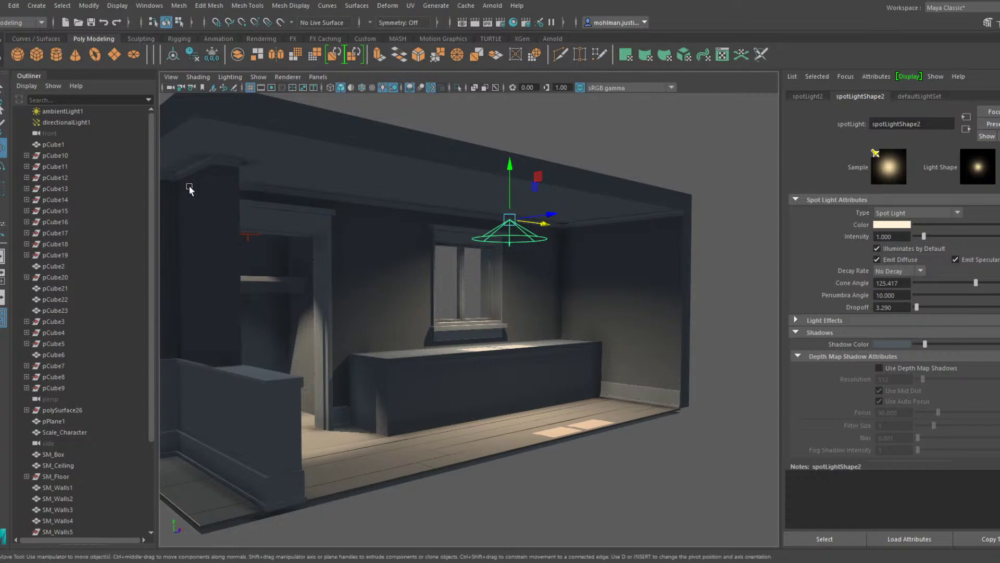
pyautogui.keyDown('alt'); pyautogui.moveTo(189, 190); pyautogui.dragTo(518, 357); pyautogui.keyUp('alt')
pyautogui.moveTo(567, 443); pyautogui.dragTo(565, 398)
pyautogui.hotkey('ctrl', 'a')
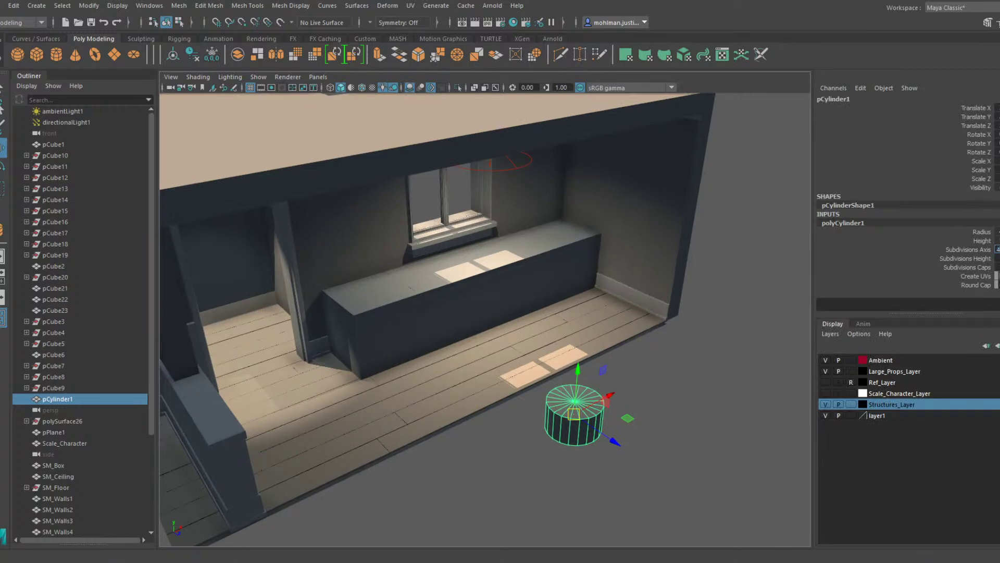
pyautogui.keyDown('alt'); pyautogui.moveTo(789, 271); pyautogui.dragTo(711, 294); pyautogui.keyUp('alt')
pyautogui.hotkey('ctrl', 's')
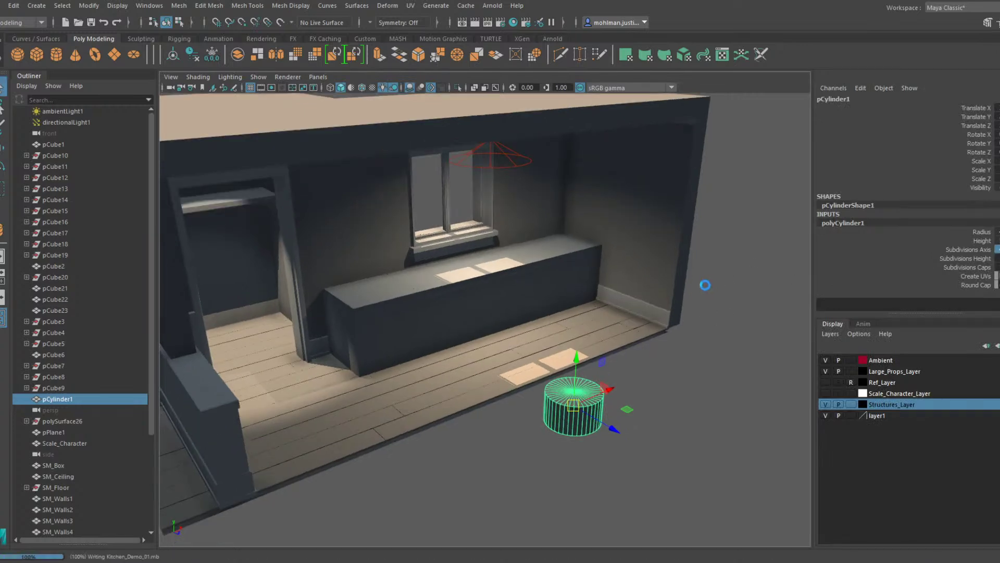
# Move the cylinder into the room, in line with the window and just below the ceiling near the new spotlight
pyautogui.keyDown('alt'); pyautogui.moveTo(615, 369); pyautogui.dragTo(562, 330); pyautogui.keyUp('alt')
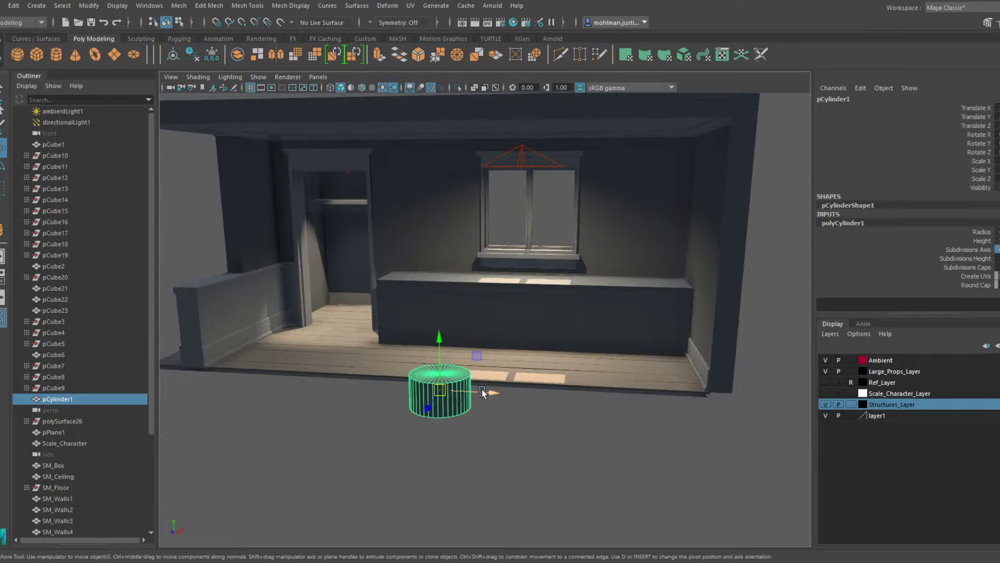
pyautogui.moveTo(482, 389); pyautogui.dragTo(529, 258)
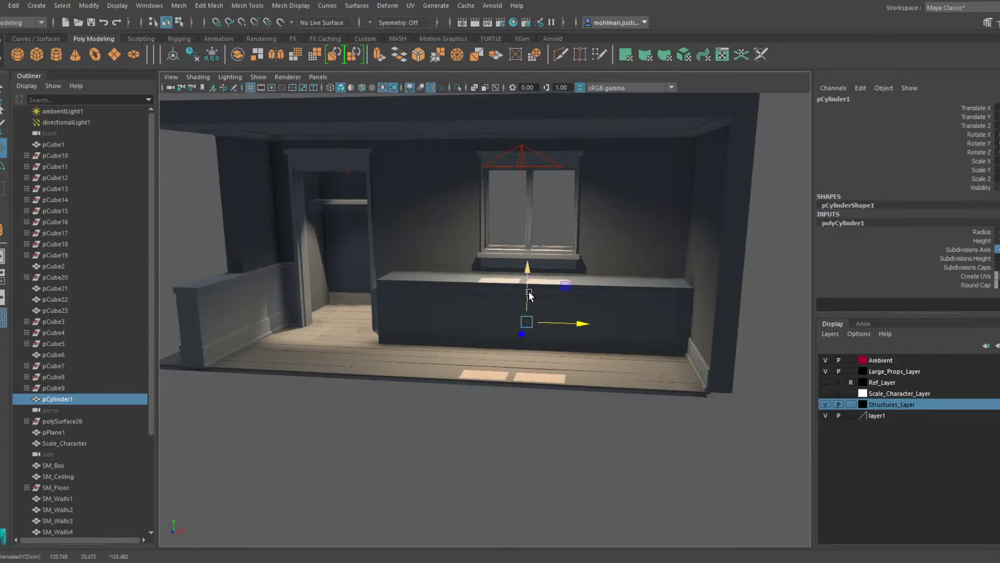
pyautogui.moveTo(529, 293); pyautogui.dragTo(662, 252)
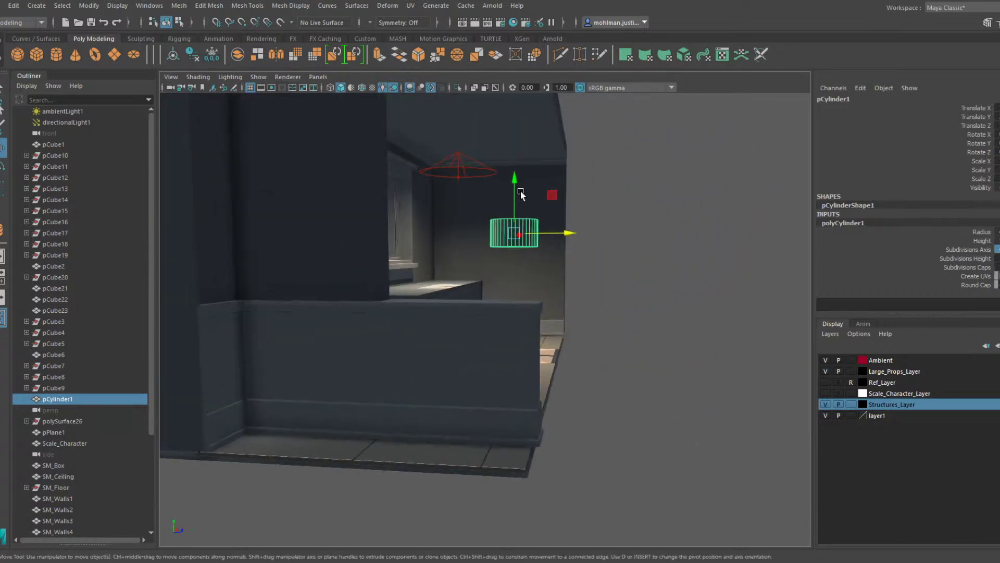
pyautogui.moveTo(515, 196); pyautogui.dragTo(514, 169)
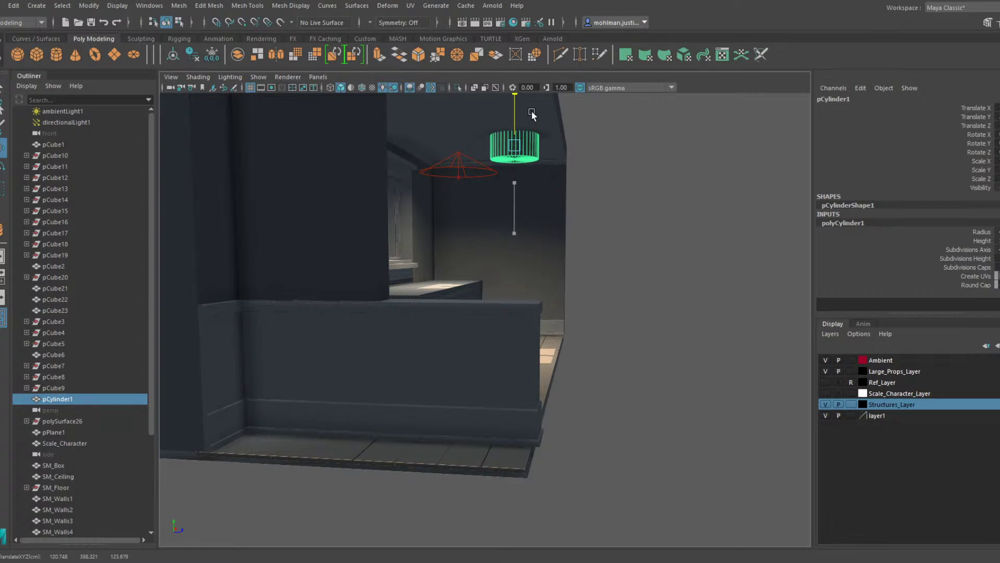
pyautogui.moveTo(531, 111); pyautogui.dragTo(532, 144)
pyautogui.keyDown('alt'); pyautogui.moveTo(534, 151); pyautogui.dragTo(532, 255); pyautogui.keyUp('alt')
pyautogui.scroll(3, 551, 251)
pyautogui.moveTo(523, 216); pyautogui.dragTo(524, 218)
pyautogui.press('r')
pyautogui.keyDown('alt'); pyautogui.moveTo(525, 219); pyautogui.dragTo(579, 243, button='right'); pyautogui.keyUp('alt')
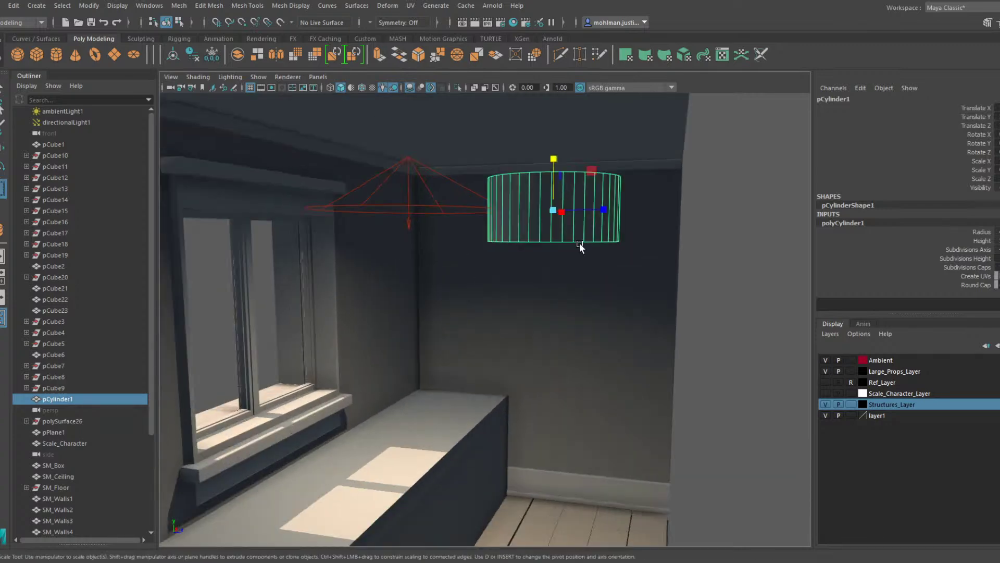
pyautogui.keyDown('alt'); pyautogui.moveTo(580, 243); pyautogui.dragTo(596, 228); pyautogui.keyUp('alt')
pyautogui.scroll(3, 573, 250)
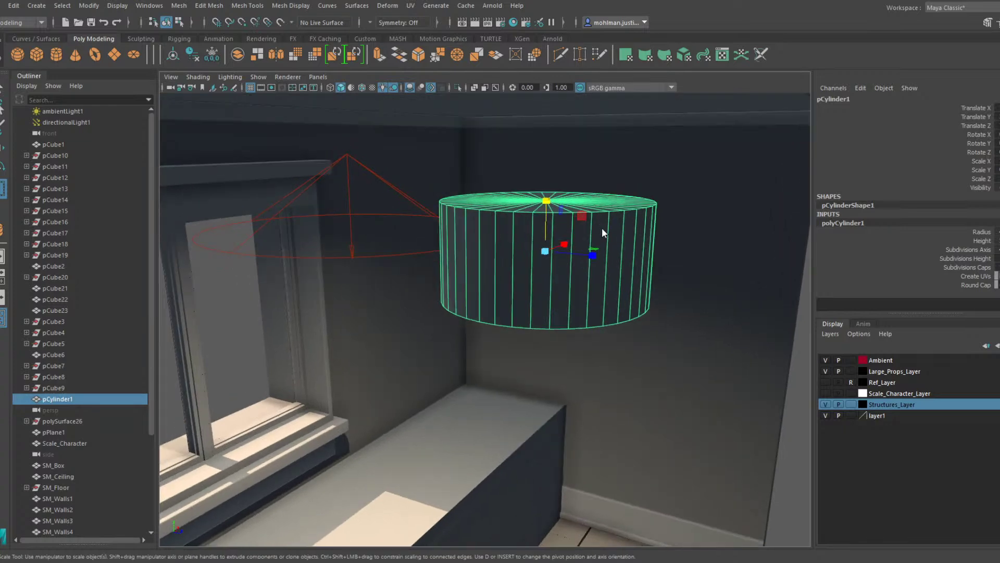
# Extrude the cylinder's top cap faces and scale them inward to a small central disc
pyautogui.moveTo(602, 228); pyautogui.dragTo(606, 240, button='right')
pyautogui.keyDown('alt'); pyautogui.moveTo(607, 239); pyautogui.dragTo(628, 214); pyautogui.keyUp('alt')
pyautogui.moveTo(694, 234); pyautogui.dragTo(339, 142)
pyautogui.keyDown('ctrl'); pyautogui.moveTo(381, 230); pyautogui.dragTo(678, 352); pyautogui.keyUp('ctrl')
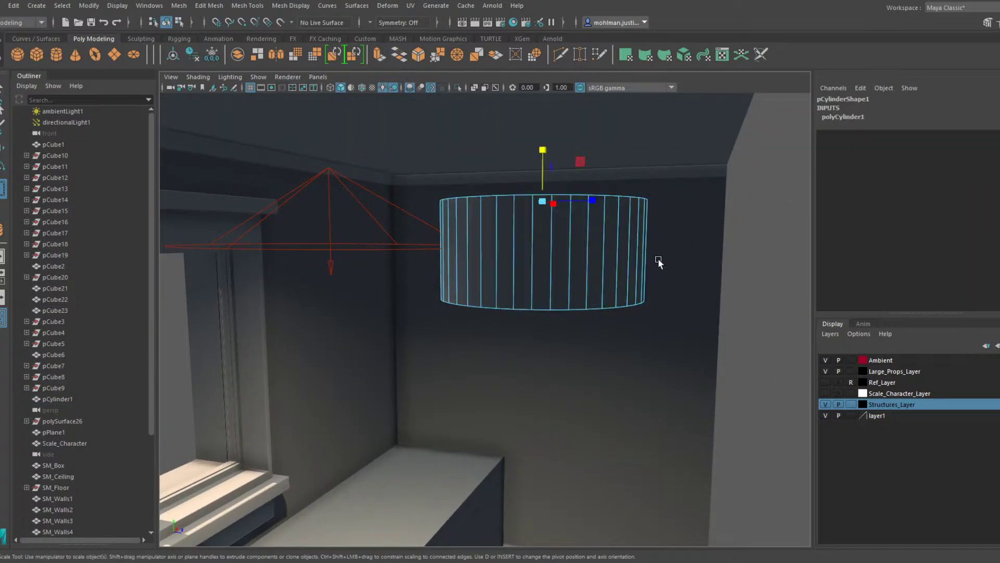
pyautogui.scroll(2, 659, 260)
pyautogui.keyDown('alt'); pyautogui.moveTo(651, 250); pyautogui.dragTo(584, 278); pyautogui.keyUp('alt')
pyautogui.click(514, 231)
pyautogui.scroll(2, 515, 231)
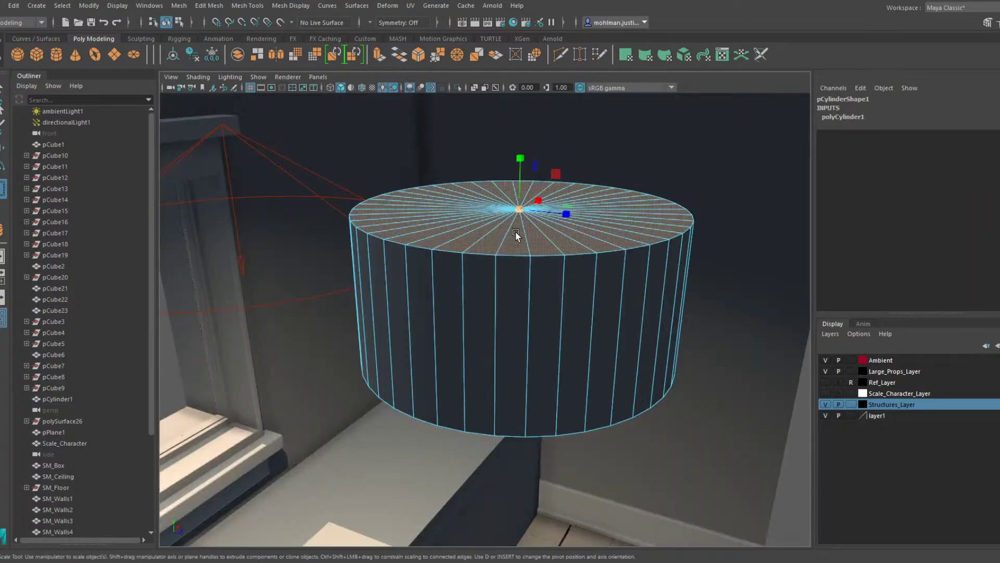
pyautogui.keyDown('shift'); pyautogui.moveTo(520, 212); pyautogui.dragTo(503, 249); pyautogui.keyUp('shift')
pyautogui.press('w')
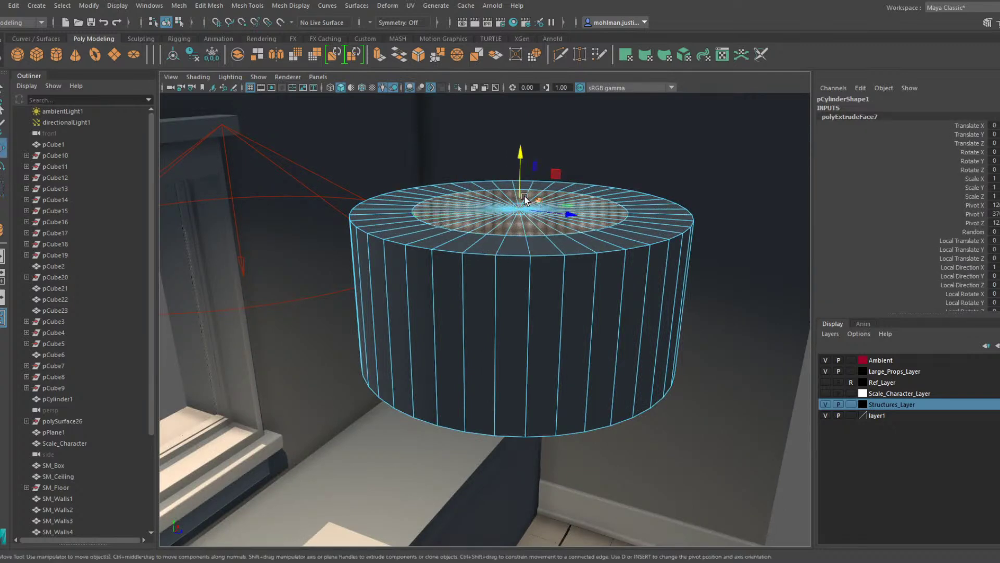
pyautogui.press('r')
pyautogui.moveTo(523, 208); pyautogui.dragTo(468, 214)
# Extrude the central disc upward as a short collar, then inset it and extrude a narrower vertical stem
pyautogui.press('w')
pyautogui.keyDown('shift'); pyautogui.moveTo(523, 172); pyautogui.dragTo(524, 155); pyautogui.keyUp('shift')
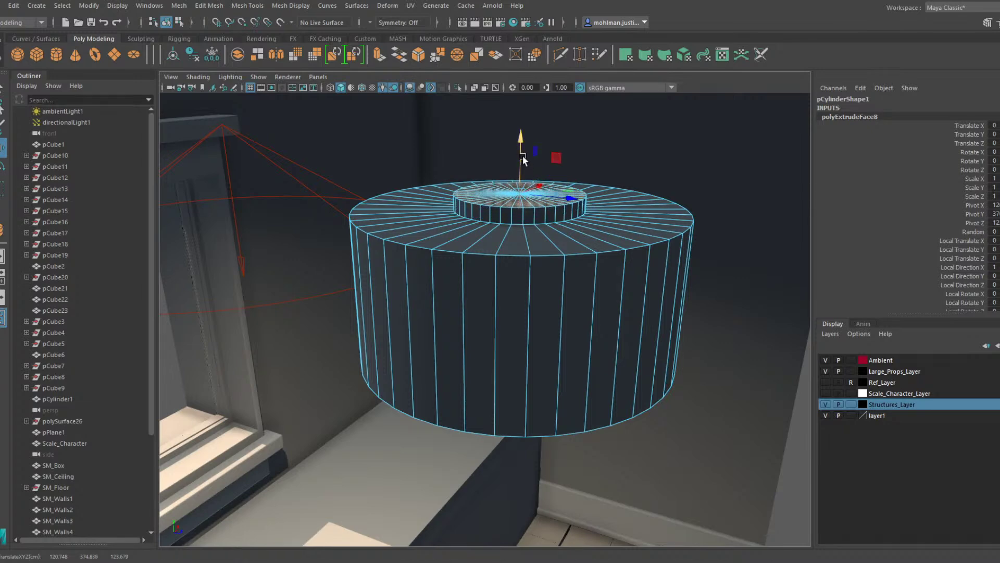
pyautogui.press('r')
pyautogui.keyDown('shift'); pyautogui.moveTo(526, 198); pyautogui.dragTo(589, 156); pyautogui.keyUp('shift')
pyautogui.press('w')
pyautogui.scroll(4, 537, 193)
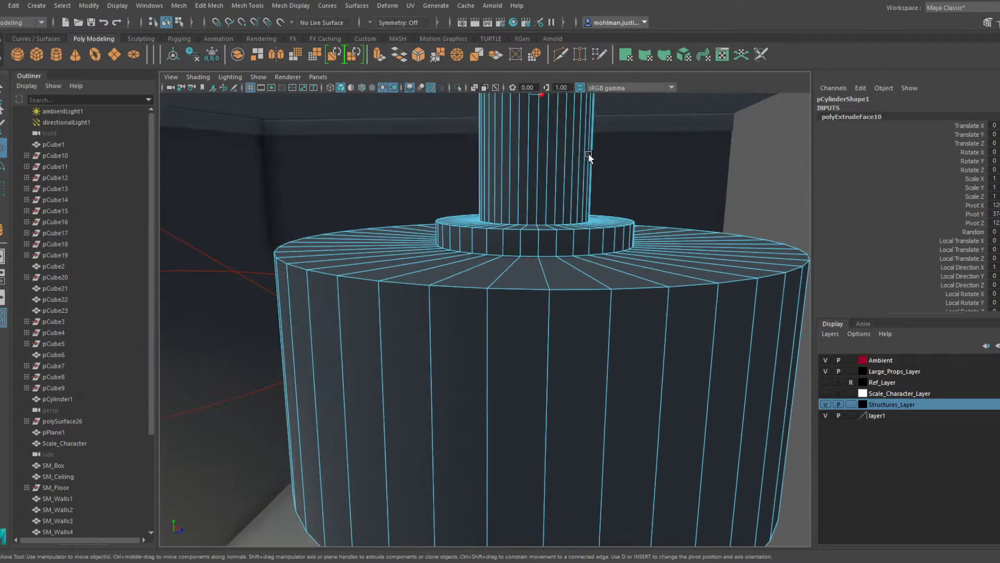
# Select the stem's side faces, scale them narrower and stretch them vertically above the collar
pyautogui.keyDown('alt'); pyautogui.moveTo(589, 155); pyautogui.dragTo(587, 187, button='middle'); pyautogui.keyUp('alt')
pyautogui.moveTo(624, 194); pyautogui.dragTo(459, 99)
pyautogui.press('r')
pyautogui.keyDown('alt'); pyautogui.moveTo(529, 181); pyautogui.dragTo(483, 205); pyautogui.keyUp('alt')
pyautogui.press('w')
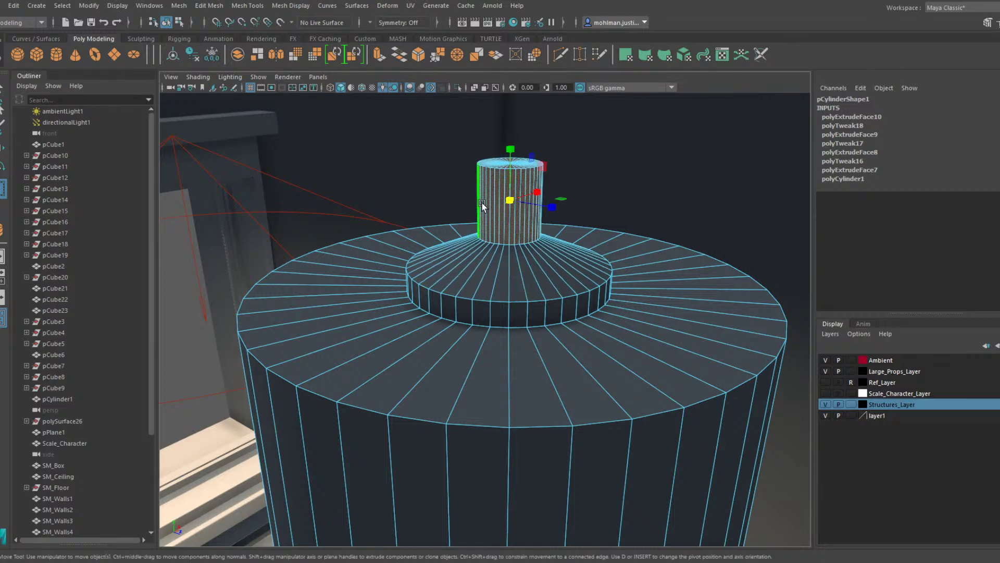
pyautogui.press('r')
pyautogui.moveTo(516, 156); pyautogui.dragTo(520, 115)
pyautogui.scroll(-4, 519, 115)
pyautogui.press('w')
pyautogui.keyDown('alt'); pyautogui.moveTo(509, 172); pyautogui.dragTo(530, 148); pyautogui.keyUp('alt')
pyautogui.scroll(2, 530, 148)
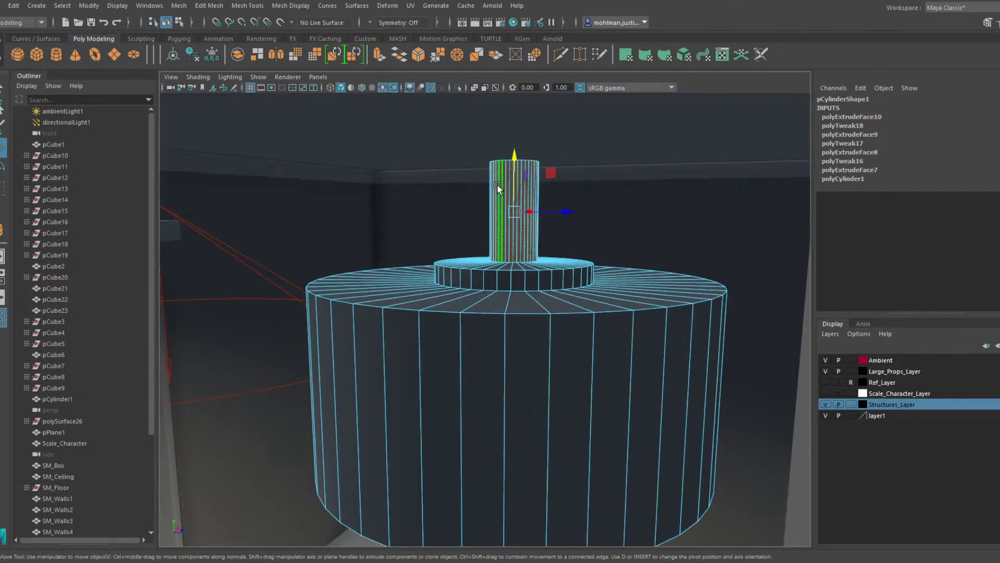
# Raise the ring of vertices at the top of the stem to lengthen it toward the ceiling
pyautogui.press('F9')
pyautogui.moveTo(567, 189); pyautogui.dragTo(420, 115)
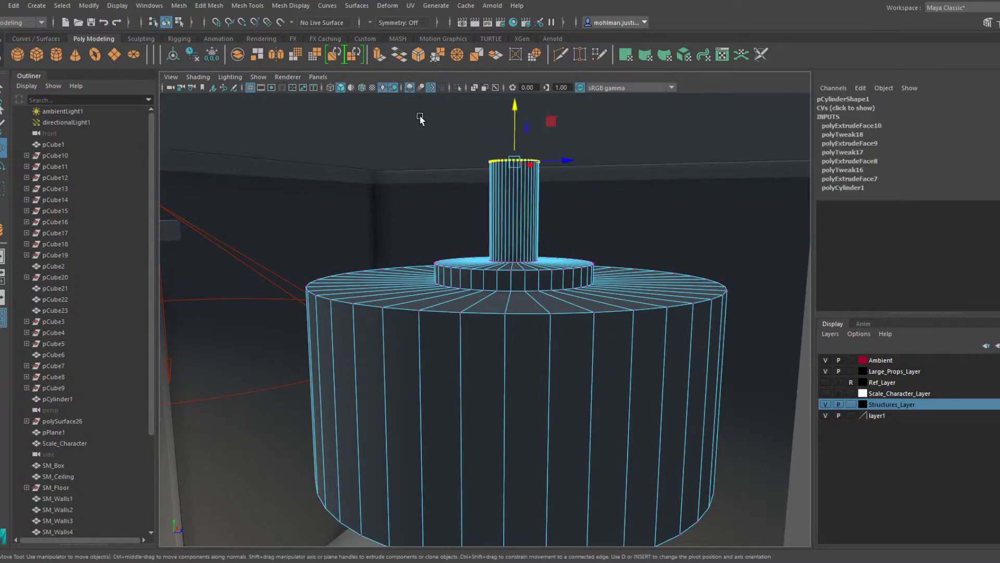
pyautogui.keyDown('alt'); pyautogui.moveTo(572, 239); pyautogui.dragTo(578, 272); pyautogui.keyUp('alt')
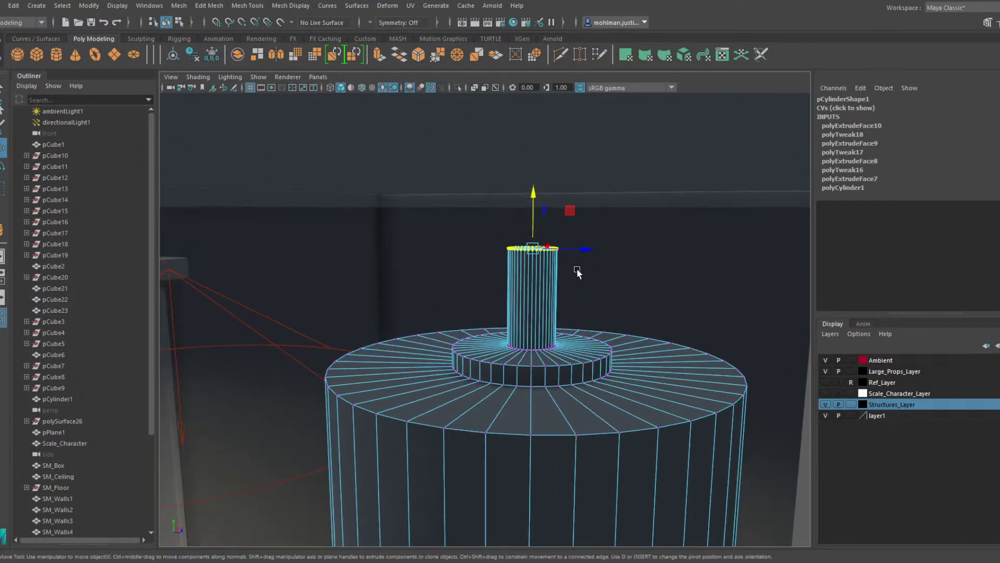
pyautogui.scroll(2, 577, 270)
pyautogui.moveTo(544, 204); pyautogui.dragTo(540, 124)
pyautogui.scroll(-2, 556, 201)
pyautogui.keyDown('alt'); pyautogui.moveTo(556, 202); pyautogui.dragTo(494, 273, button='middle'); pyautogui.keyUp('alt')
pyautogui.moveTo(474, 227); pyautogui.dragTo(471, 204)
pyautogui.press('r')
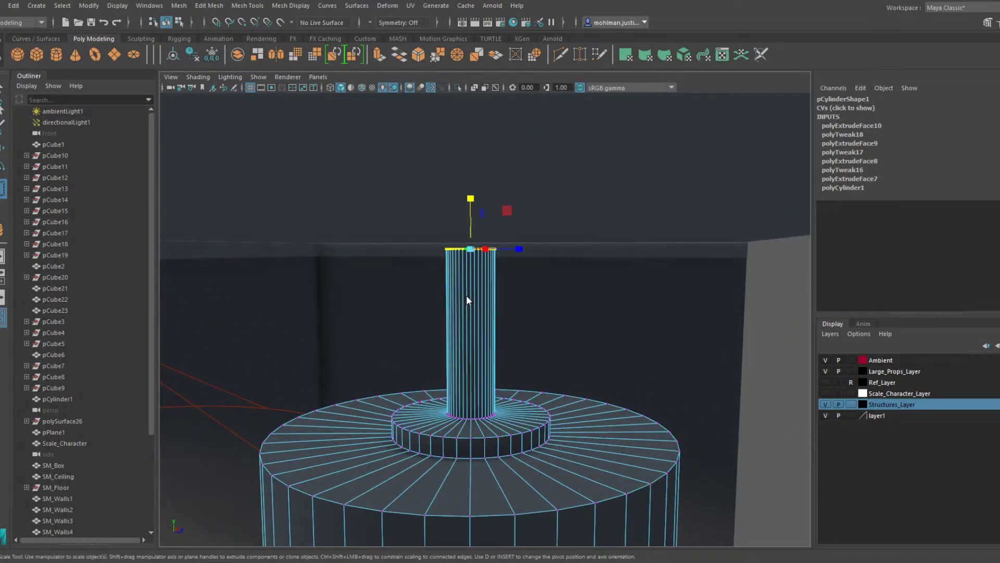
# Scale the lengthened stem's side faces thinner and stretch them upward again
pyautogui.moveTo(466, 296); pyautogui.dragTo(466, 336, button='right')
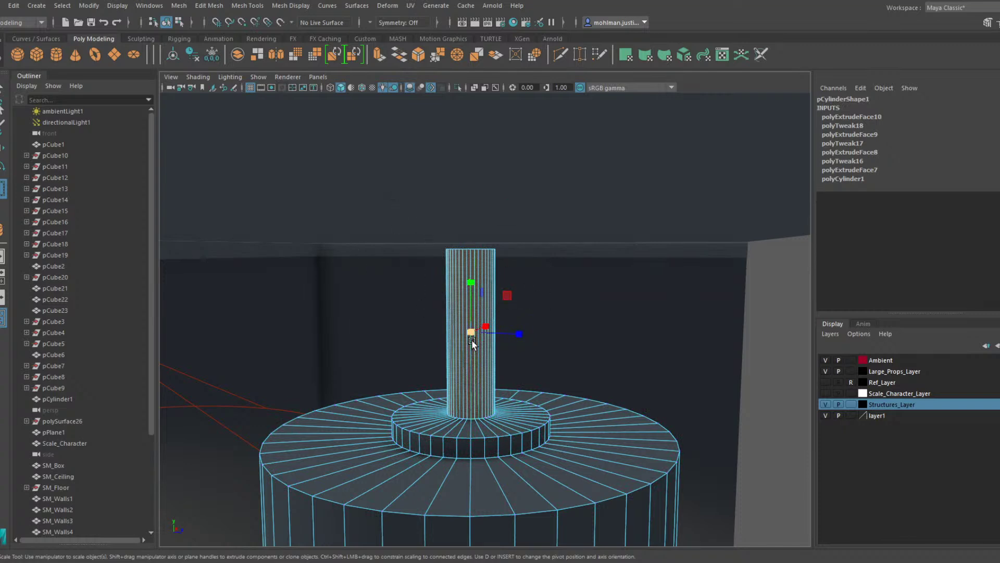
pyautogui.moveTo(472, 342); pyautogui.dragTo(443, 333)
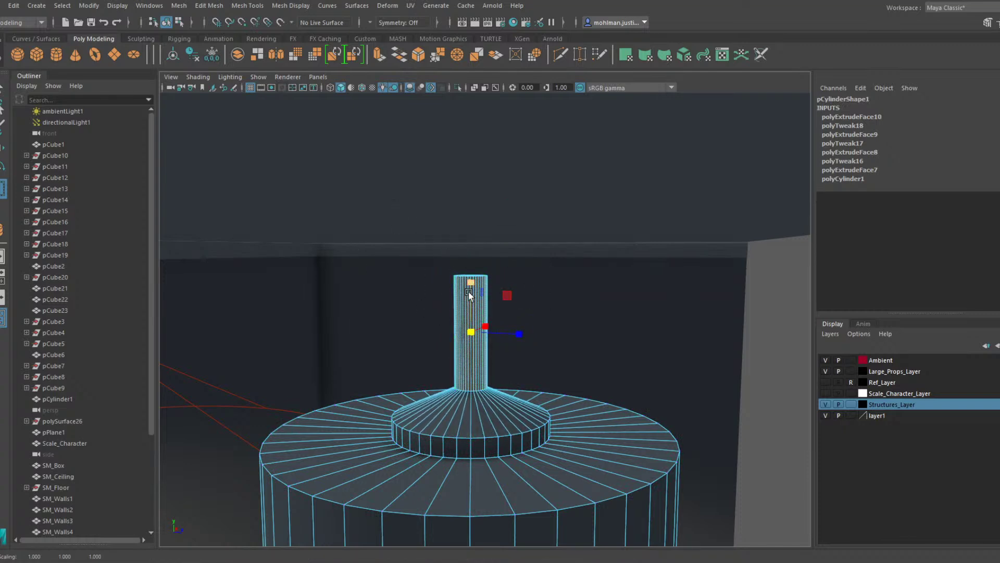
pyautogui.moveTo(469, 283); pyautogui.dragTo(475, 198)
# Extrude a short band at the stem's top and extrude its side faces outward about 7.5 as a ceiling plate
pyautogui.press('w')
pyautogui.scroll(6, 465, 250)
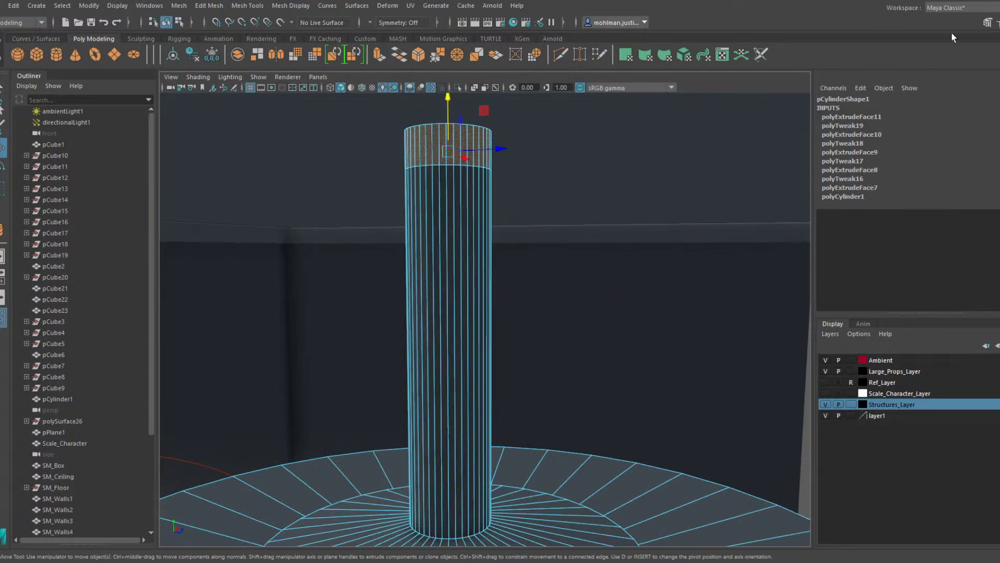
pyautogui.click(988, 23)
pyautogui.click(940, 348)
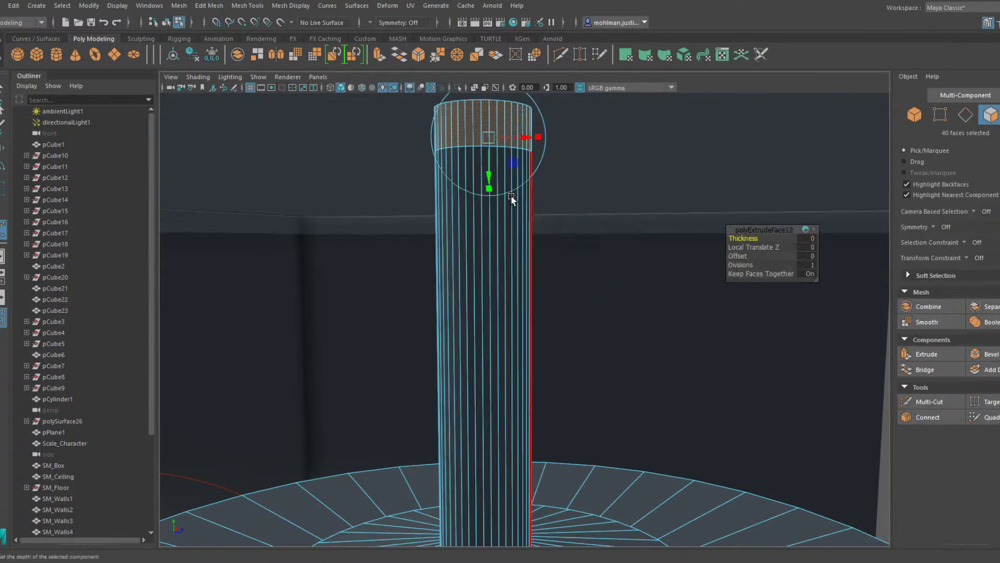
pyautogui.keyDown('alt'); pyautogui.moveTo(511, 196); pyautogui.dragTo(581, 137); pyautogui.keyUp('alt')
pyautogui.keyDown('alt'); pyautogui.moveTo(581, 137); pyautogui.dragTo(492, 158); pyautogui.keyUp('alt')
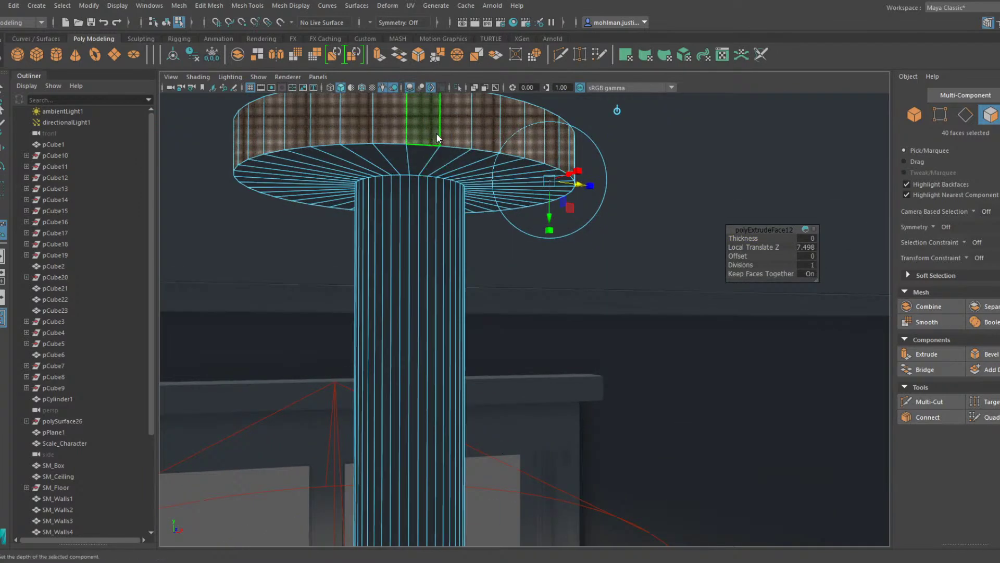
# Select all the vertices of the ceiling plate and move them up toward the ceiling
pyautogui.moveTo(439, 110); pyautogui.dragTo(469, 110, button='right')
pyautogui.scroll(-6, 482, 162)
pyautogui.keyDown('alt'); pyautogui.moveTo(490, 279); pyautogui.dragTo(498, 220, button='middle'); pyautogui.keyUp('alt')
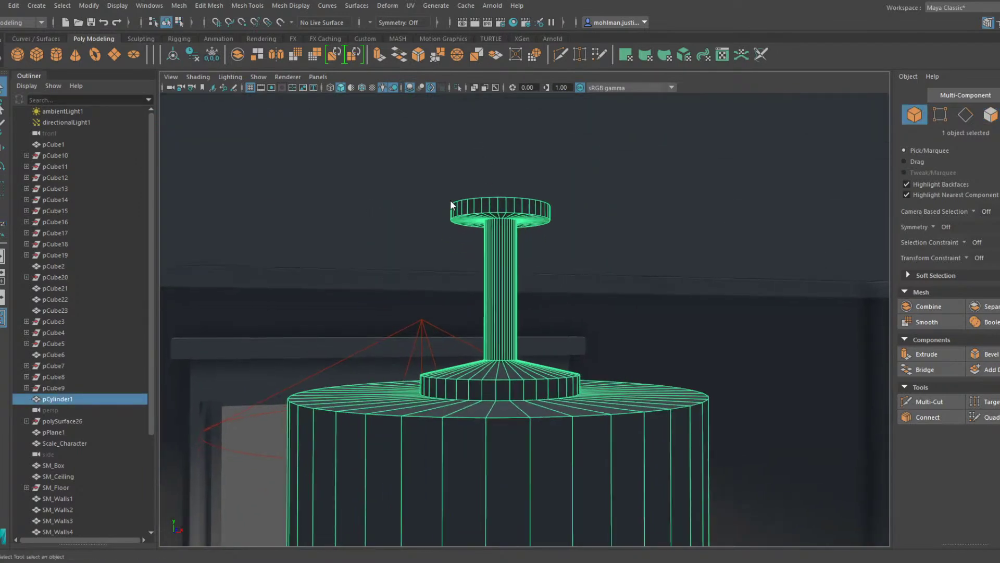
pyautogui.moveTo(451, 202); pyautogui.dragTo(416, 202, button='right')
pyautogui.moveTo(642, 305); pyautogui.dragTo(405, 167)
pyautogui.press('w')
pyautogui.moveTo(501, 170); pyautogui.dragTo(508, 151)
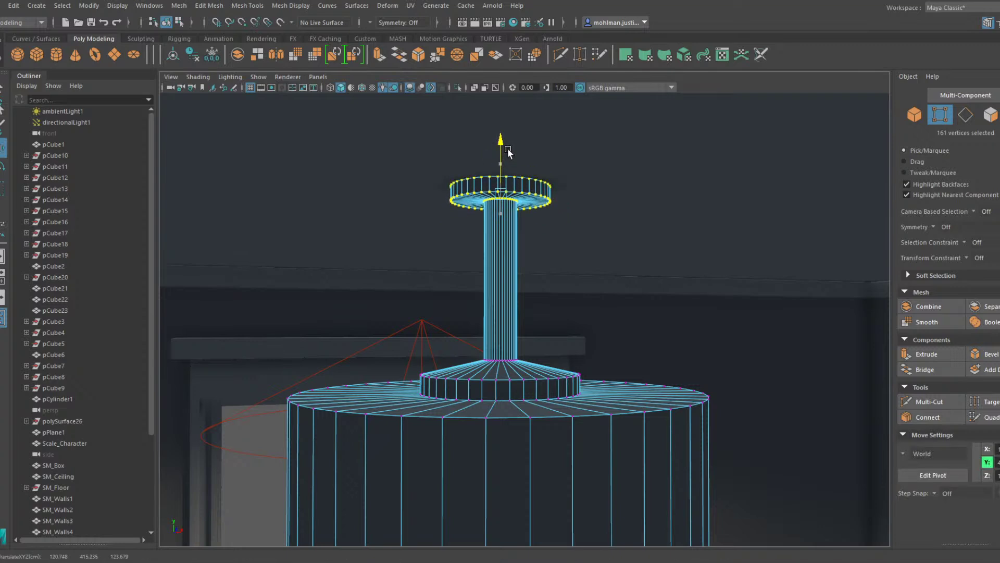
# Bevel the ceiling plate's rim edge loops with a fraction of about 0.21
pyautogui.press('F10')
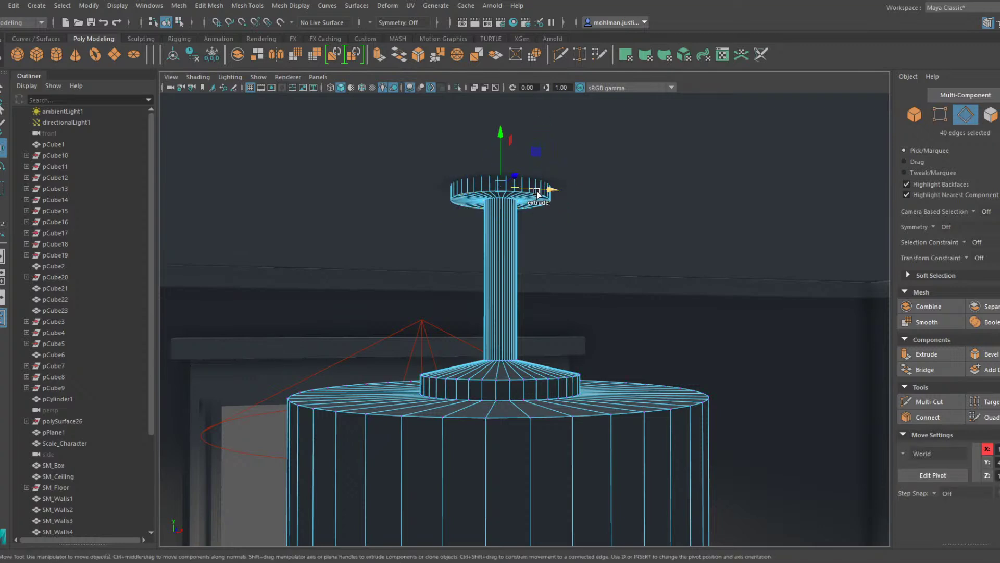
pyautogui.scroll(2, 542, 191)
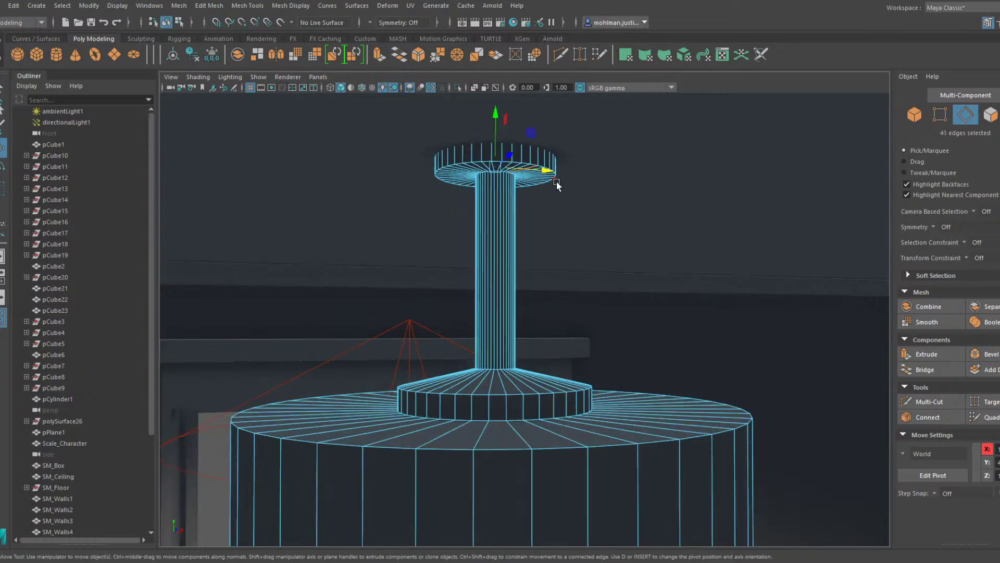
pyautogui.scroll(2, 461, 124)
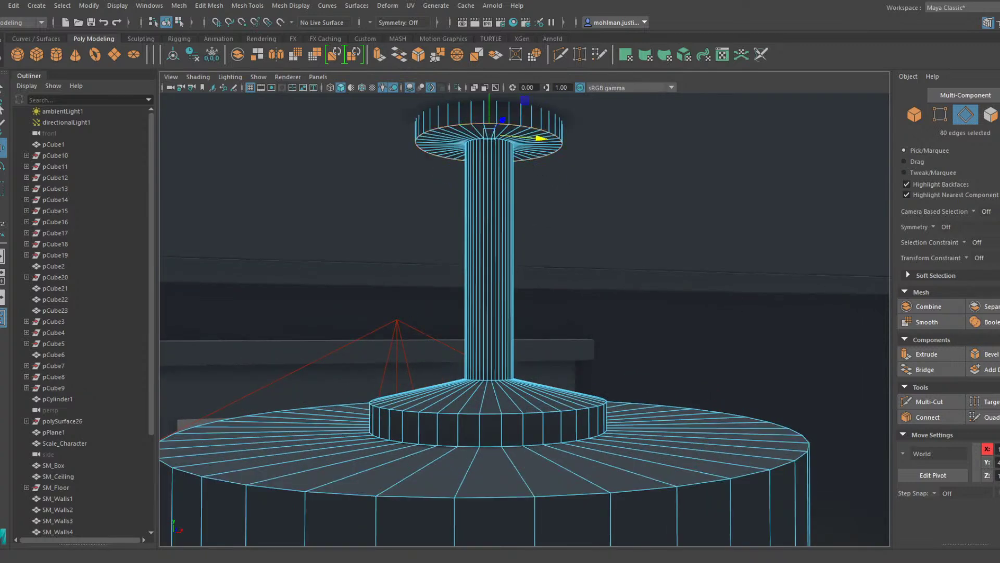
pyautogui.click(987, 354)
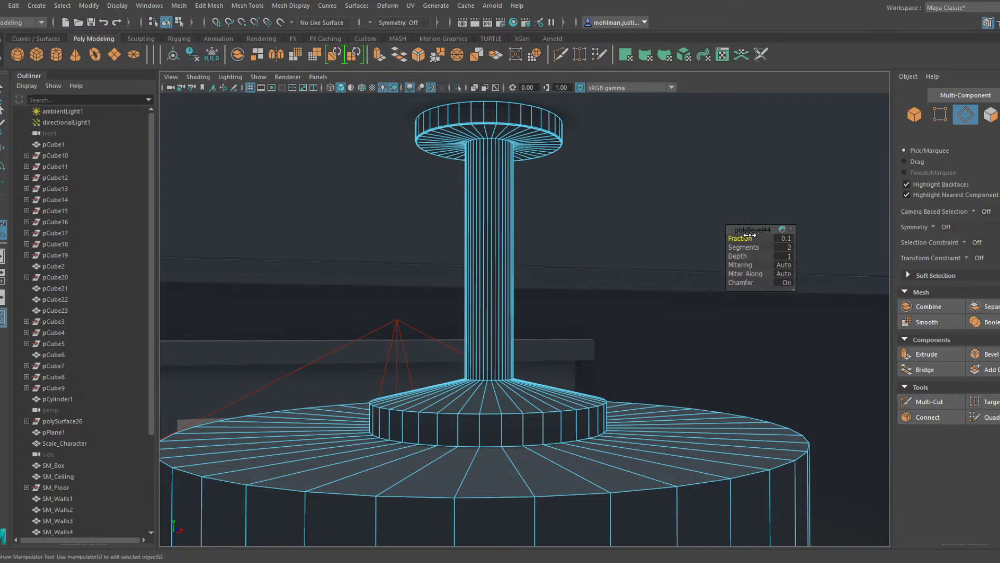
pyautogui.moveTo(737, 239); pyautogui.dragTo(743, 239)
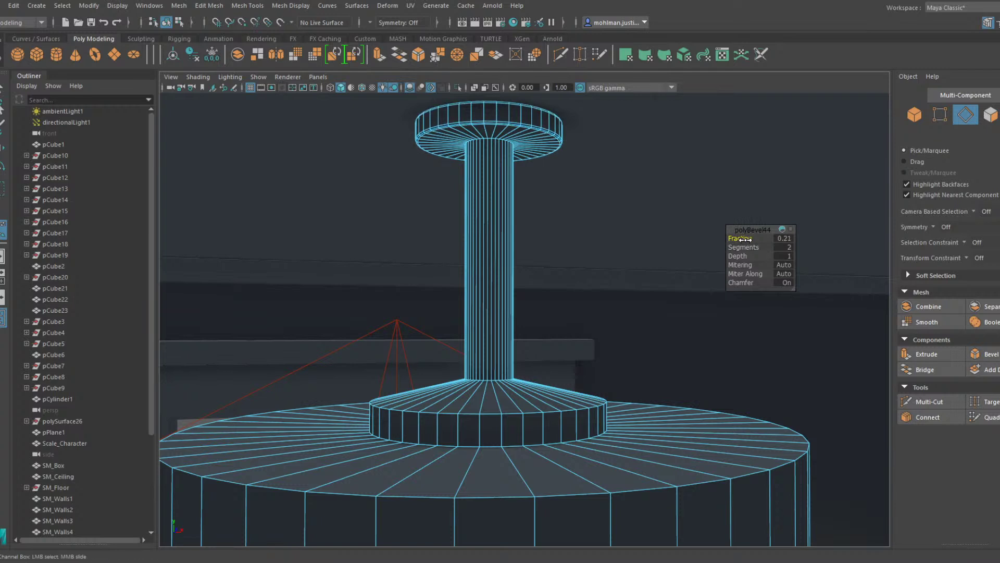
# Bevel the edge loop at the stem's base with fraction 1 and 7 segments to form a smooth flare
pyautogui.doubleClick(490, 382)
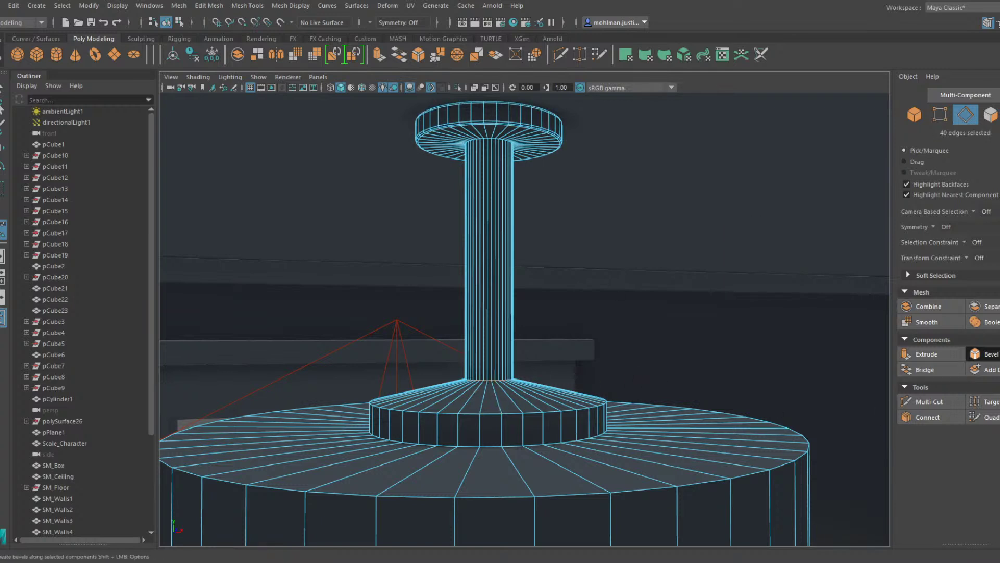
pyautogui.click(982, 354)
pyautogui.moveTo(740, 238); pyautogui.dragTo(818, 233)
pyautogui.moveTo(753, 246); pyautogui.dragTo(790, 246)
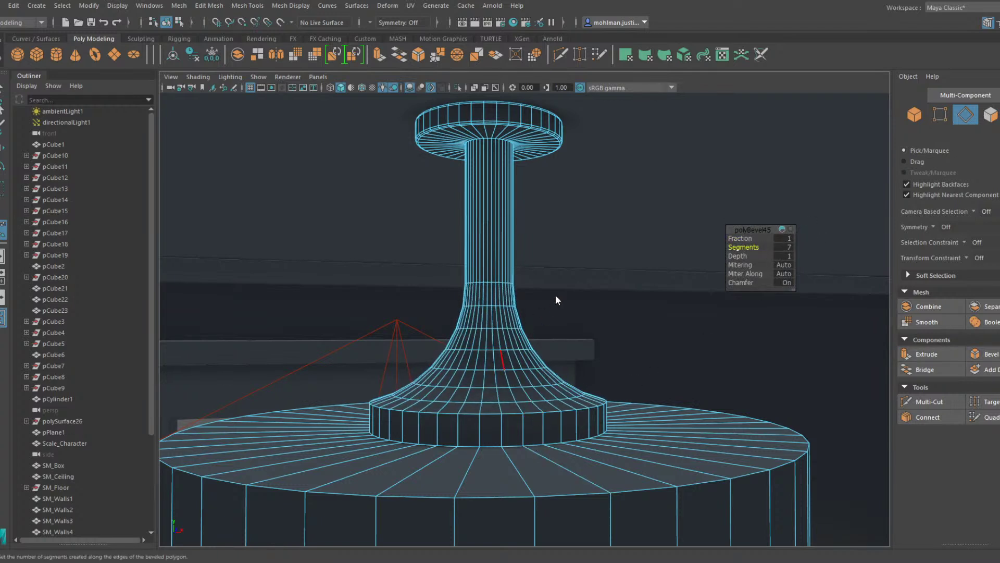
# Merge the fixture's vertices and bevel the loop joining the stem to the ceiling plate with a fraction of about 0.19
pyautogui.press('F8')
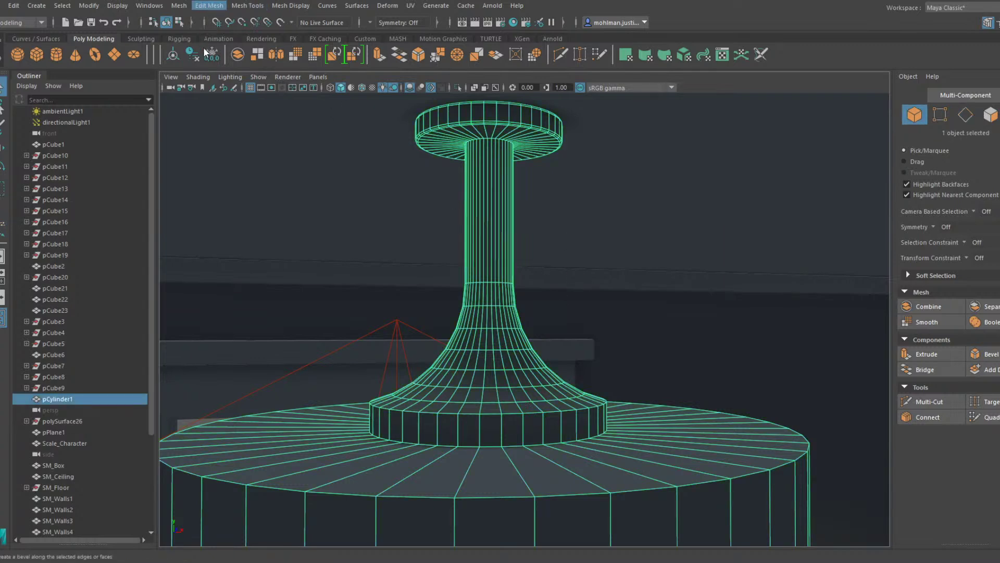
pyautogui.click(229, 126)
pyautogui.press('F10')
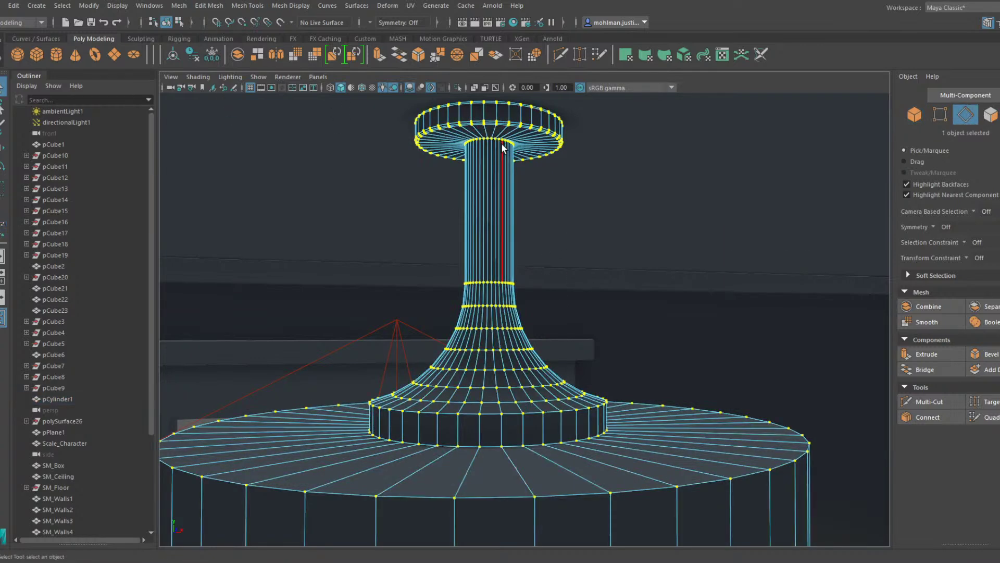
pyautogui.doubleClick(495, 141)
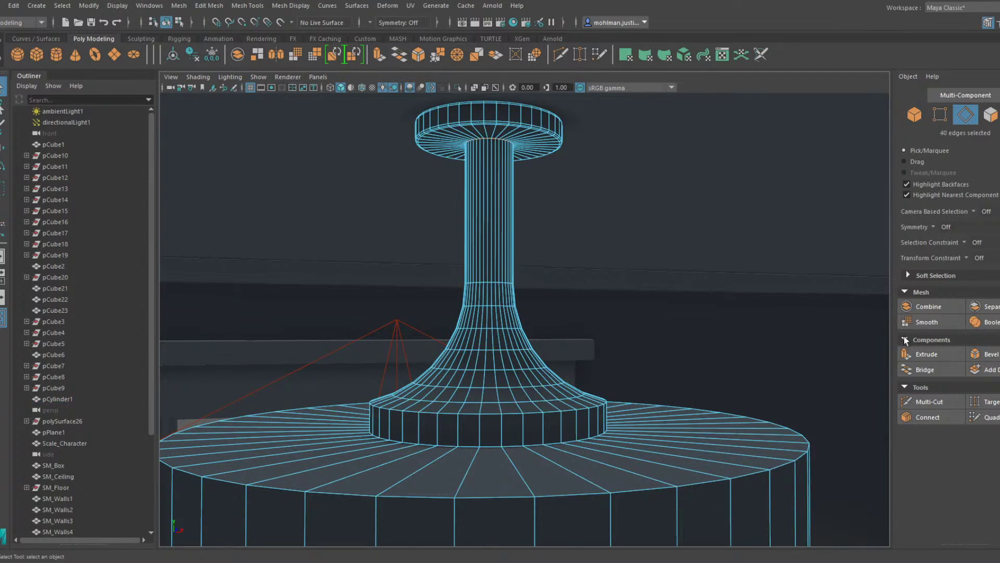
pyautogui.click(983, 354)
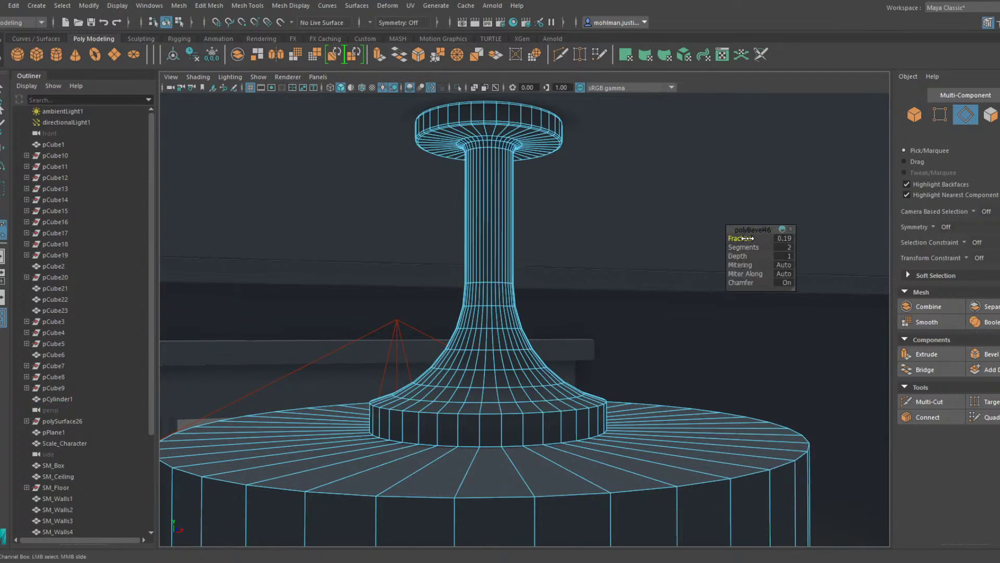
# Select the ring of side faces on the collar, scale it outward and flatten it slightly
pyautogui.click(536, 412)
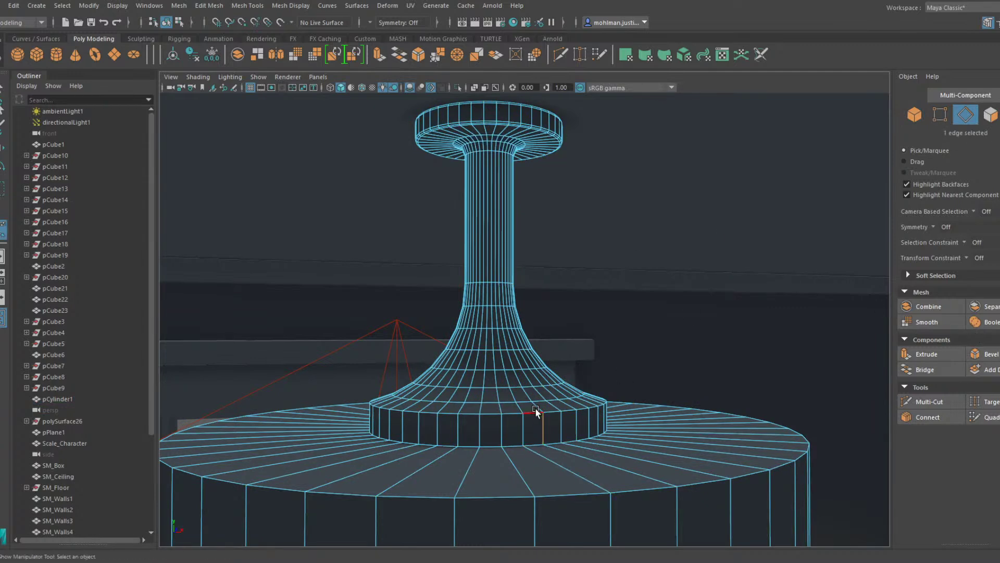
pyautogui.doubleClick(536, 412)
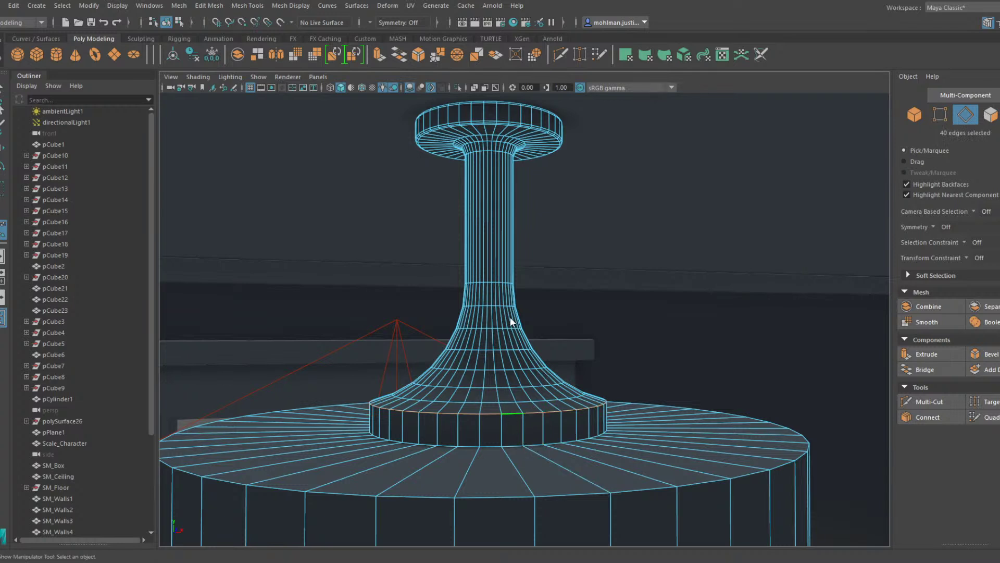
pyautogui.moveTo(510, 290); pyautogui.dragTo(514, 359, button='right')
pyautogui.click(515, 428)
pyautogui.keyDown('shift'); pyautogui.doubleClick(493, 429); pyautogui.keyUp('shift')
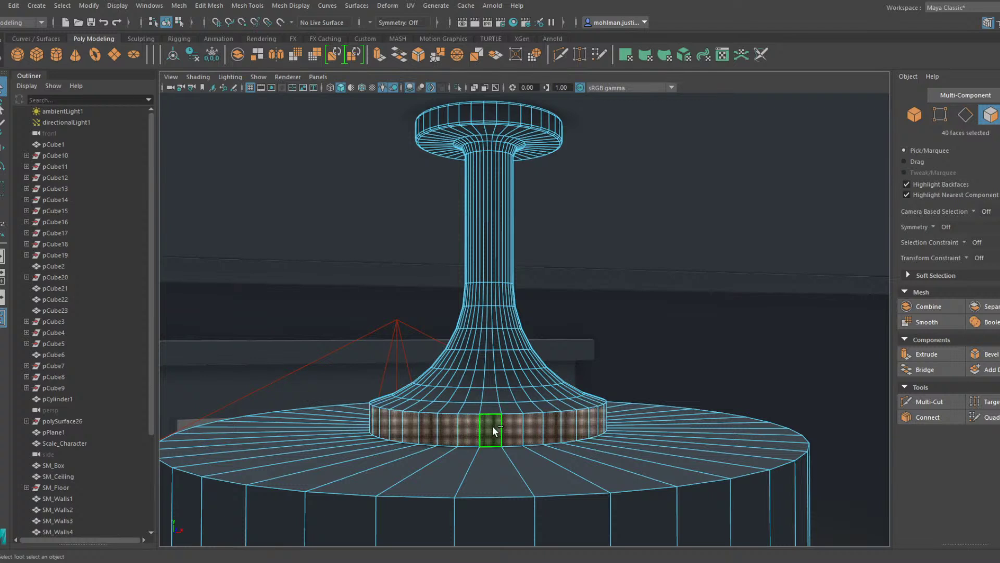
pyautogui.click(988, 355)
pyautogui.press('r')
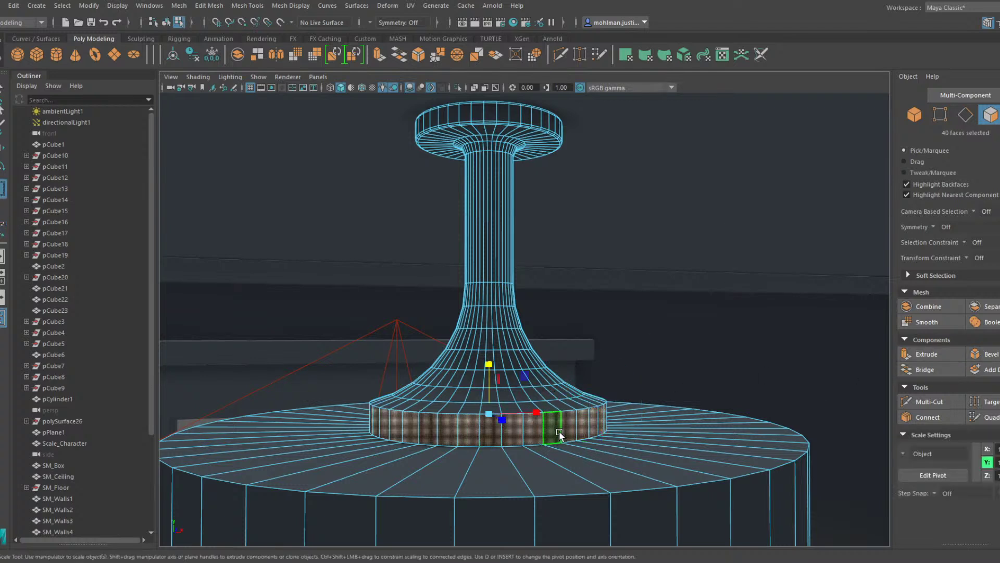
pyautogui.moveTo(489, 413); pyautogui.dragTo(507, 415)
pyautogui.moveTo(489, 364); pyautogui.dragTo(489, 379)
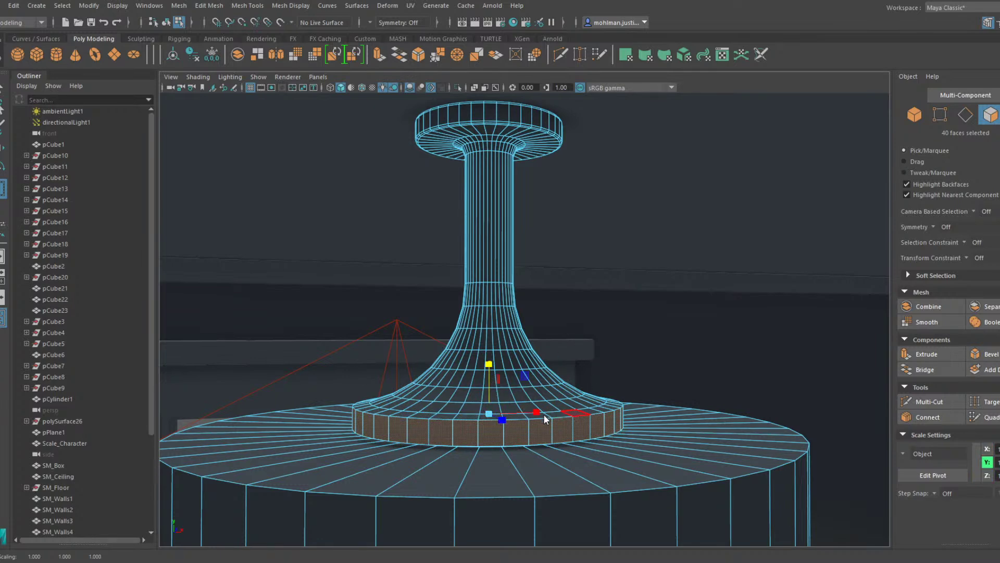
# Bevel the collar's upper and lower rim edge loops with a fraction of 0.26
pyautogui.click(518, 432)
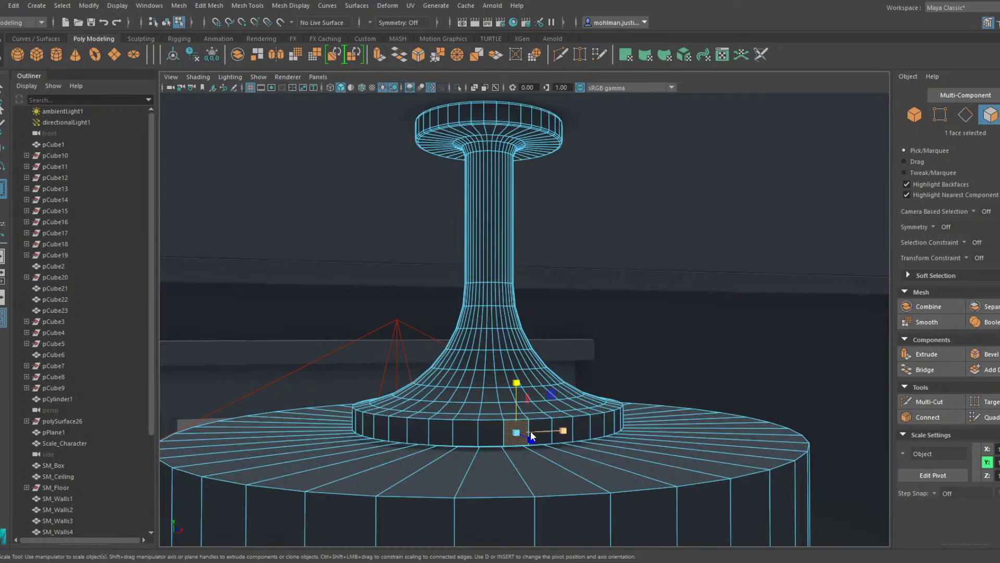
pyautogui.press('F10')
pyautogui.doubleClick(560, 418)
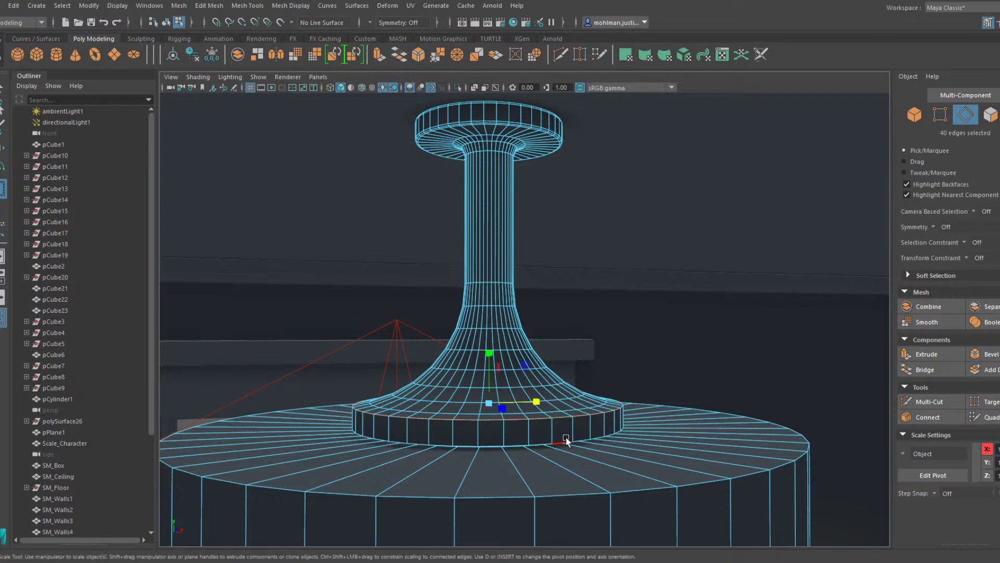
pyautogui.keyDown('shift'); pyautogui.doubleClick(575, 439); pyautogui.keyUp('shift')
pyautogui.click(985, 354)
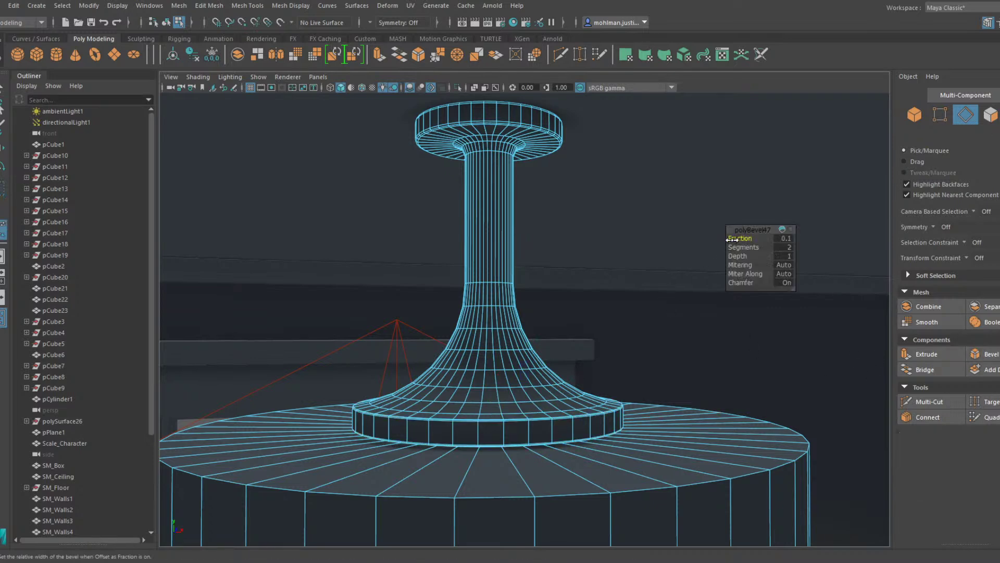
pyautogui.moveTo(738, 239); pyautogui.dragTo(749, 240)
# Bevel the drum shade's top and bottom edge loops into broad rounded edges
pyautogui.keyDown('alt'); pyautogui.moveTo(670, 339); pyautogui.dragTo(652, 329); pyautogui.keyUp('alt')
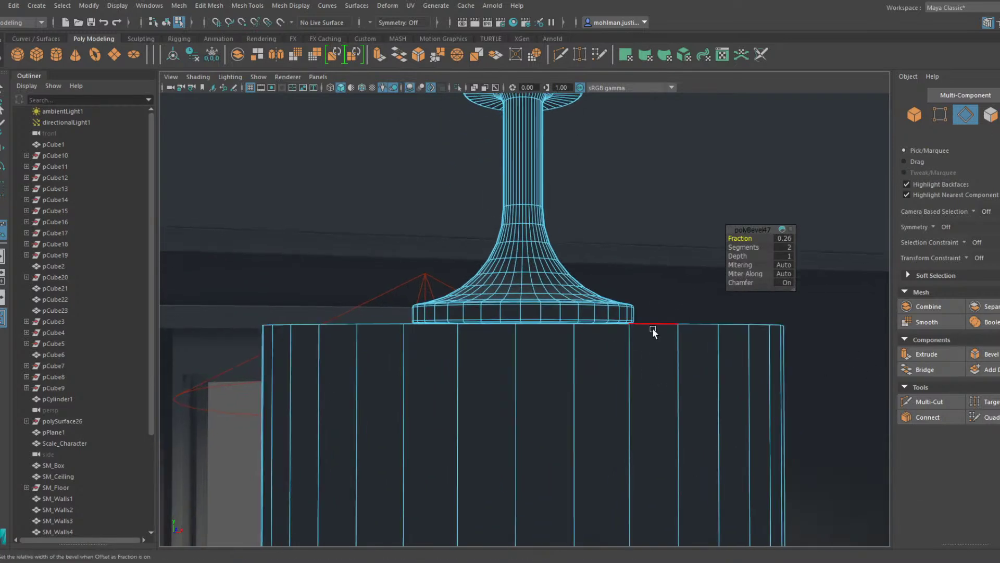
pyautogui.doubleClick(652, 329)
pyautogui.scroll(-4, 652, 329)
pyautogui.keyDown('alt'); pyautogui.moveTo(651, 332); pyautogui.dragTo(663, 239, button='middle'); pyautogui.keyUp('alt')
pyautogui.keyDown('shift'); pyautogui.doubleClick(617, 386); pyautogui.keyUp('shift')
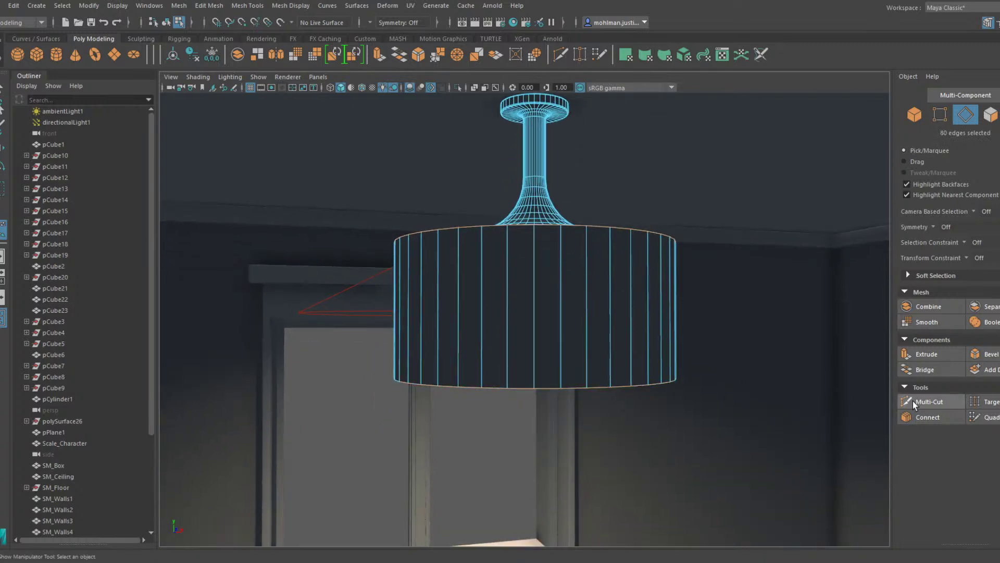
pyautogui.click(985, 355)
pyautogui.moveTo(740, 239)
pyautogui.mouseDown()
pyautogui.moveTo(776, 248)
pyautogui.moveTo(724, 243)
pyautogui.mouseUp()
# Select the whole light fixture and adjust its vertical scale and its height below the ceiling
pyautogui.keyDown('alt'); pyautogui.moveTo(540, 335); pyautogui.dragTo(555, 311); pyautogui.keyUp('alt')
pyautogui.scroll(4, 558, 305)
pyautogui.moveTo(558, 305); pyautogui.dragTo(619, 258, button='right')
pyautogui.click(551, 322)
pyautogui.scroll(-5, 617, 276)
pyautogui.keyDown('alt'); pyautogui.moveTo(615, 277); pyautogui.dragTo(550, 320); pyautogui.keyUp('alt')
pyautogui.press('r')
pyautogui.moveTo(526, 267)
pyautogui.mouseDown()
pyautogui.moveTo(531, 280)
pyautogui.moveTo(530, 267)
pyautogui.mouseUp()
pyautogui.press('w')
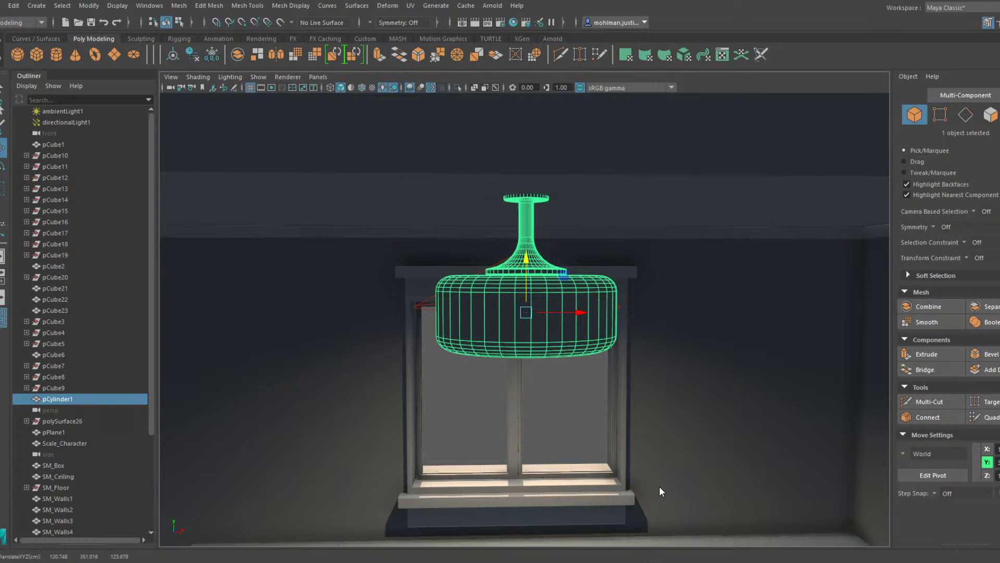
pyautogui.moveTo(542, 298); pyautogui.dragTo(556, 334, button='right')
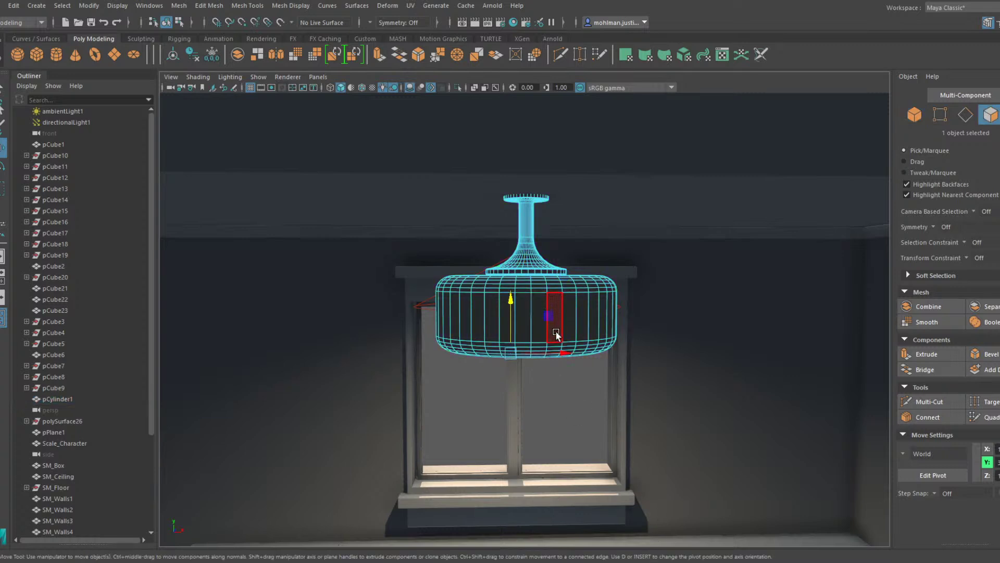
# Select the faces of the drum shade, growing the selection from its side band over the rounded upper and lower edges
pyautogui.moveTo(679, 395); pyautogui.dragTo(441, 329)
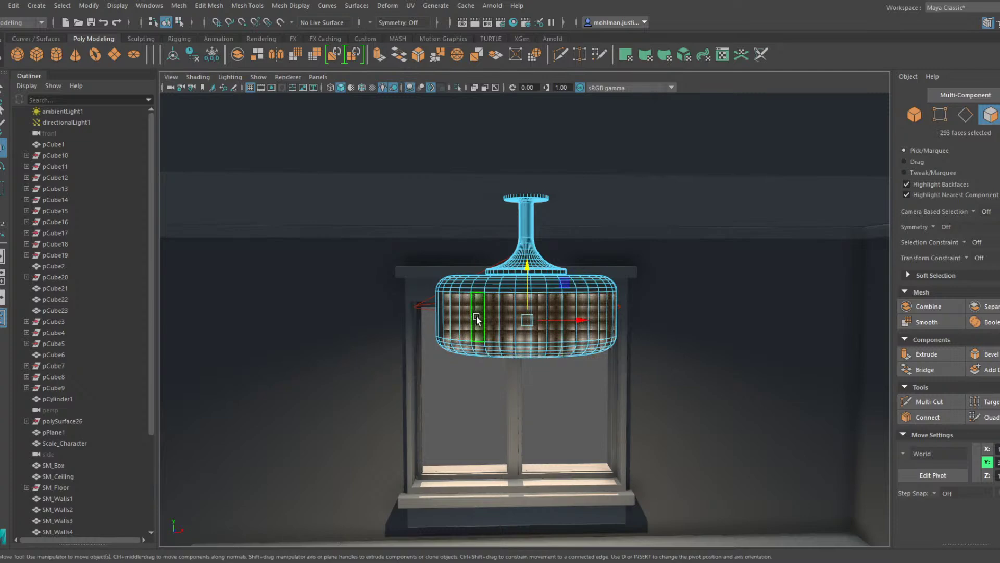
pyautogui.click(476, 319)
pyautogui.moveTo(695, 380); pyautogui.dragTo(371, 305)
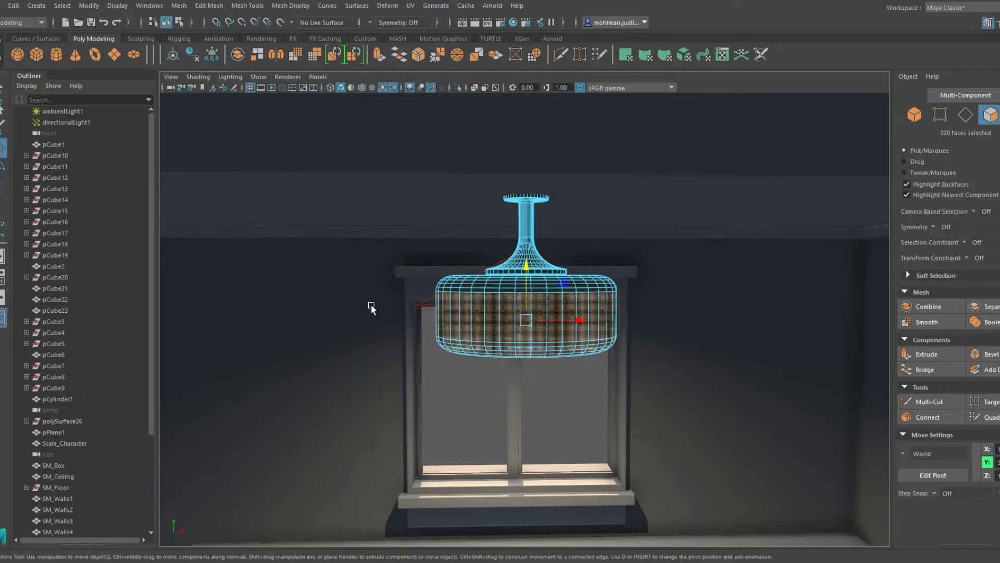
pyautogui.hotkey('shift', '.')
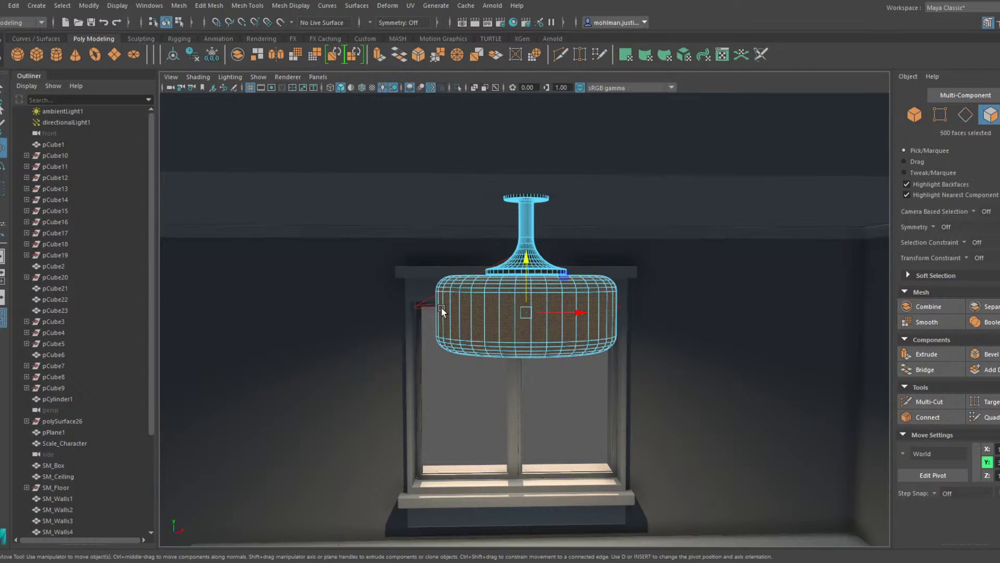
pyautogui.keyDown('alt'); pyautogui.moveTo(442, 308); pyautogui.dragTo(474, 318); pyautogui.keyUp('alt')
pyautogui.keyDown('alt'); pyautogui.moveTo(474, 318); pyautogui.dragTo(558, 295, button='right'); pyautogui.keyUp('alt')
pyautogui.keyDown('alt'); pyautogui.moveTo(558, 295); pyautogui.dragTo(631, 305); pyautogui.keyUp('alt')
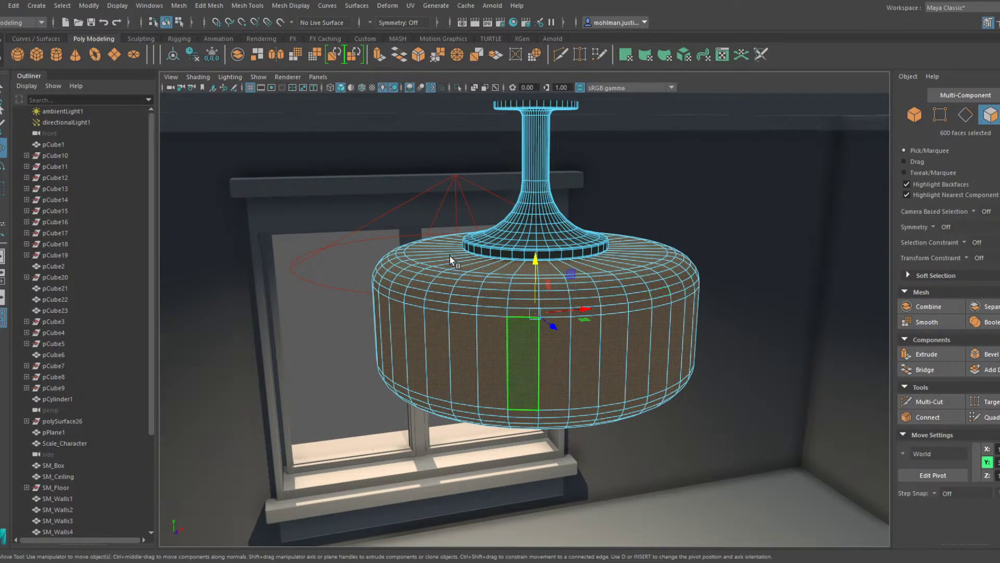
# Give the drum shade its own Blinn material, blinn2, with a bright pale-cream incandescence
pyautogui.hotkey('ctrl', 'a')
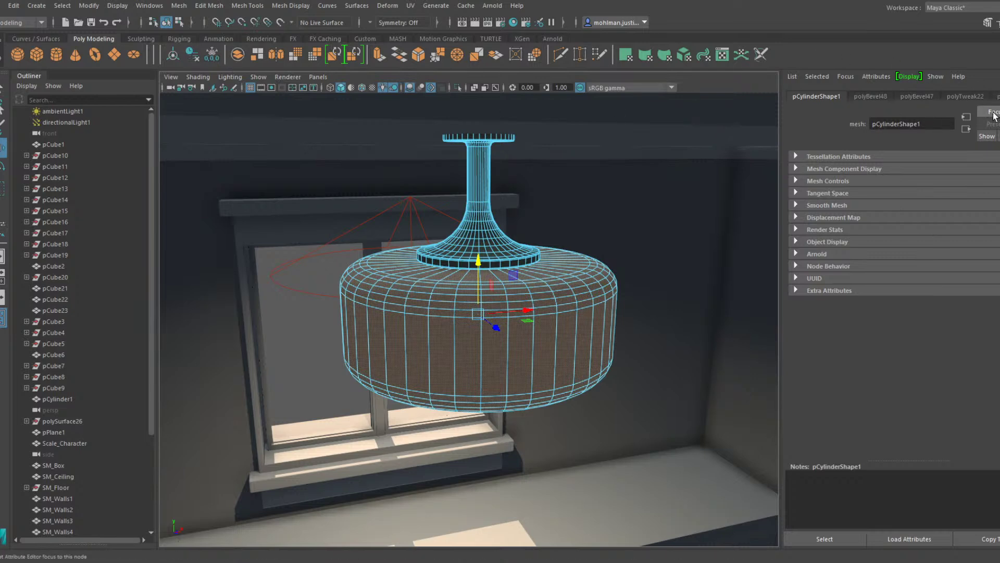
pyautogui.click(503, 136)
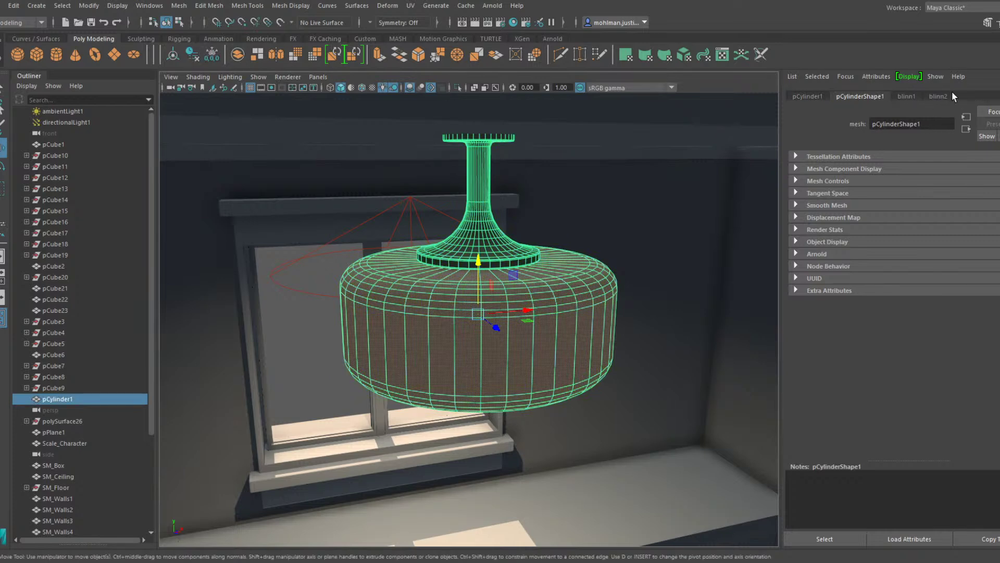
pyautogui.click(944, 95)
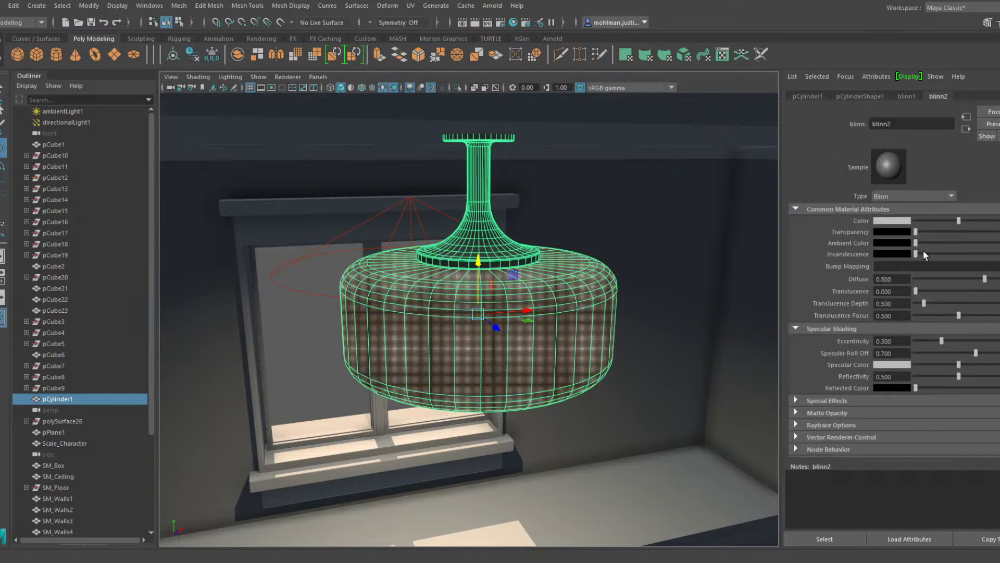
pyautogui.moveTo(932, 252); pyautogui.dragTo(964, 255)
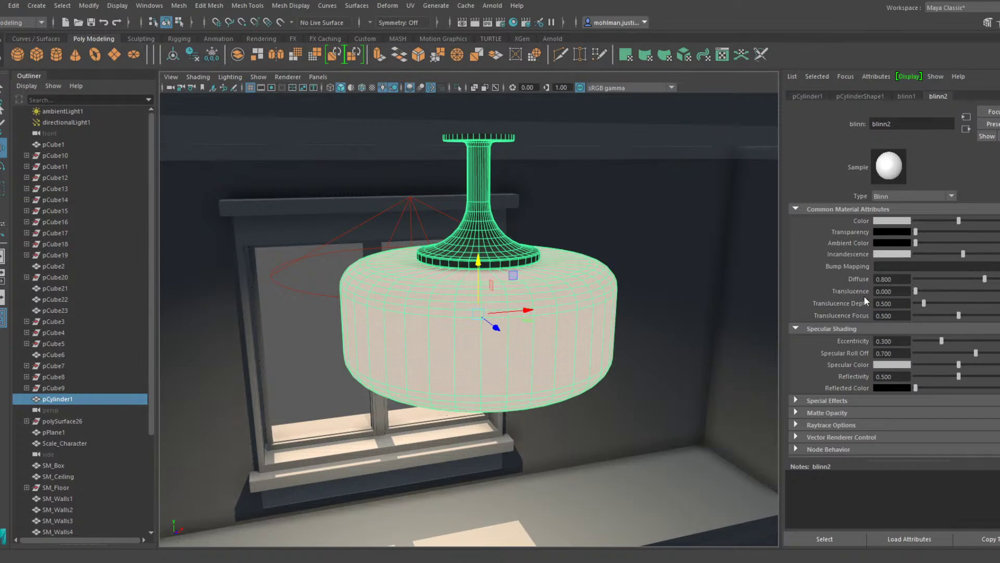
pyautogui.moveTo(864, 296); pyautogui.dragTo(868, 296)
pyautogui.keyDown('alt'); pyautogui.moveTo(399, 213); pyautogui.dragTo(426, 226); pyautogui.keyUp('alt')
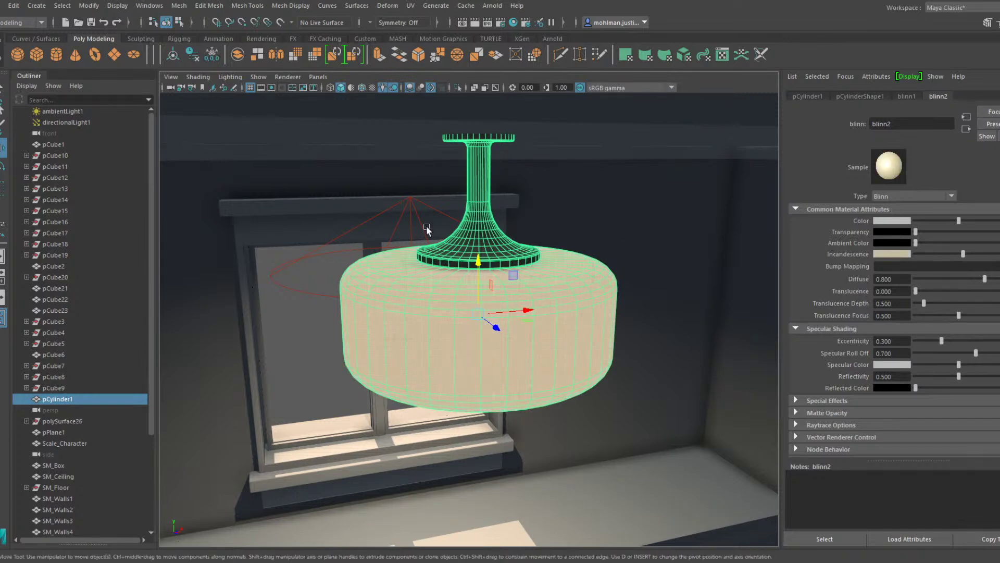
# Move the light fixture's pivot up to its ceiling mount and scale the fixture down slightly from there
pyautogui.scroll(-10, 478, 204)
pyautogui.click(511, 258)
pyautogui.keyDown('alt'); pyautogui.moveTo(511, 258); pyautogui.dragTo(474, 245); pyautogui.keyUp('alt')
pyautogui.scroll(5, 475, 246)
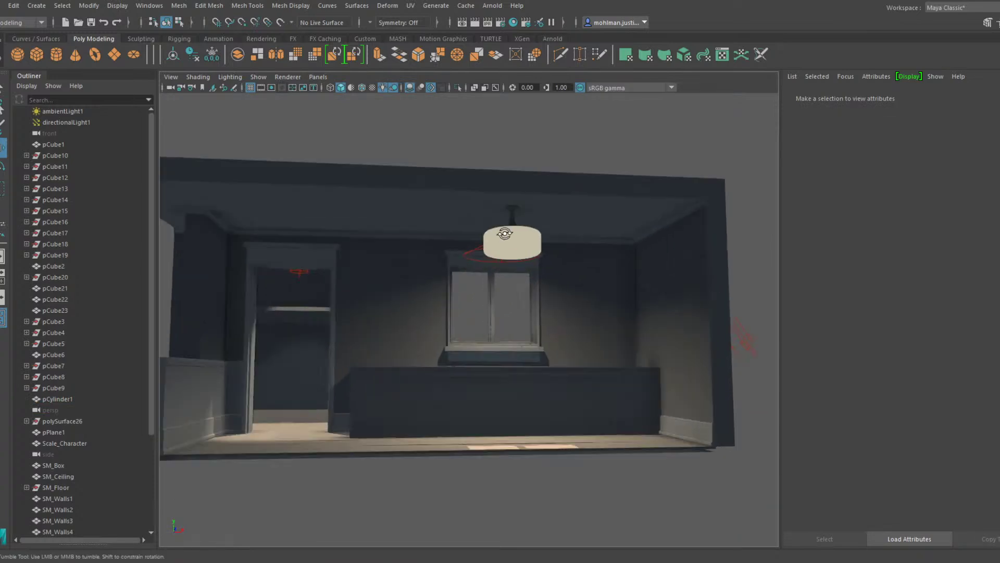
pyautogui.click(518, 238)
pyautogui.scroll(2, 518, 238)
pyautogui.press('d')
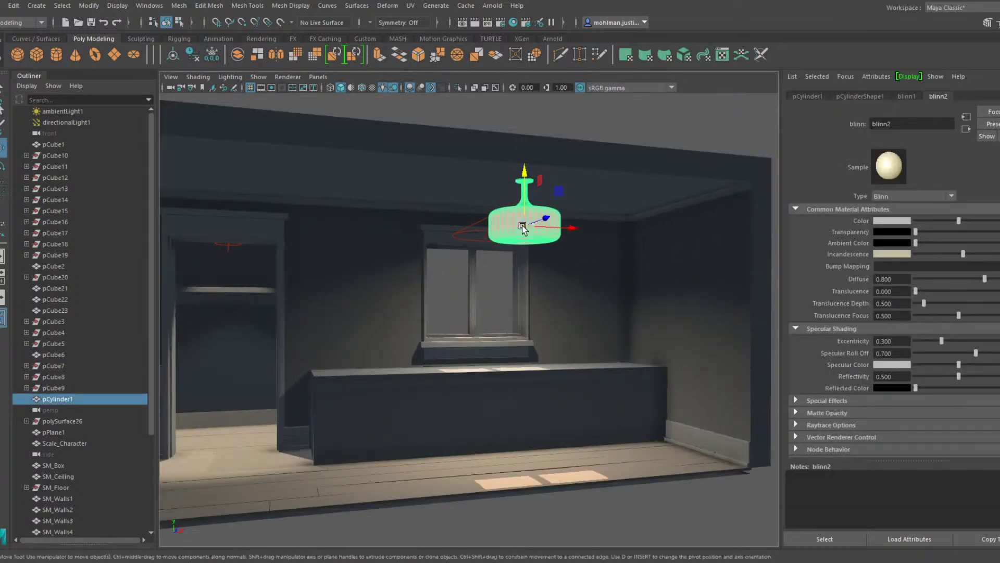
pyautogui.moveTo(522, 226); pyautogui.dragTo(525, 171)
pyautogui.press('d')
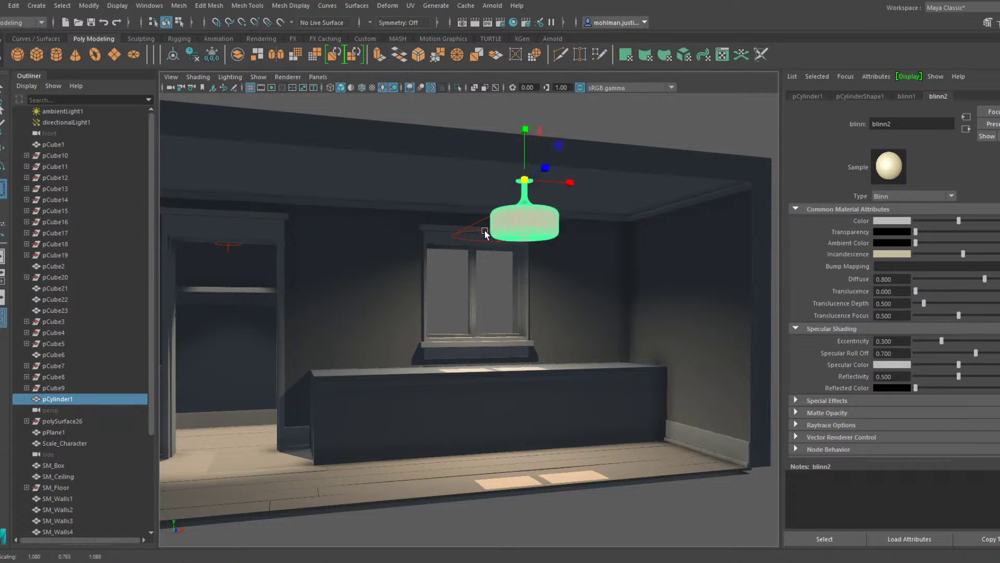
# Move the spotlight near the window so that it sits directly beneath the fixture's drum shade
pyautogui.click(475, 229)
pyautogui.keyDown('alt'); pyautogui.moveTo(475, 222); pyautogui.dragTo(535, 229); pyautogui.keyUp('alt')
pyautogui.press('w')
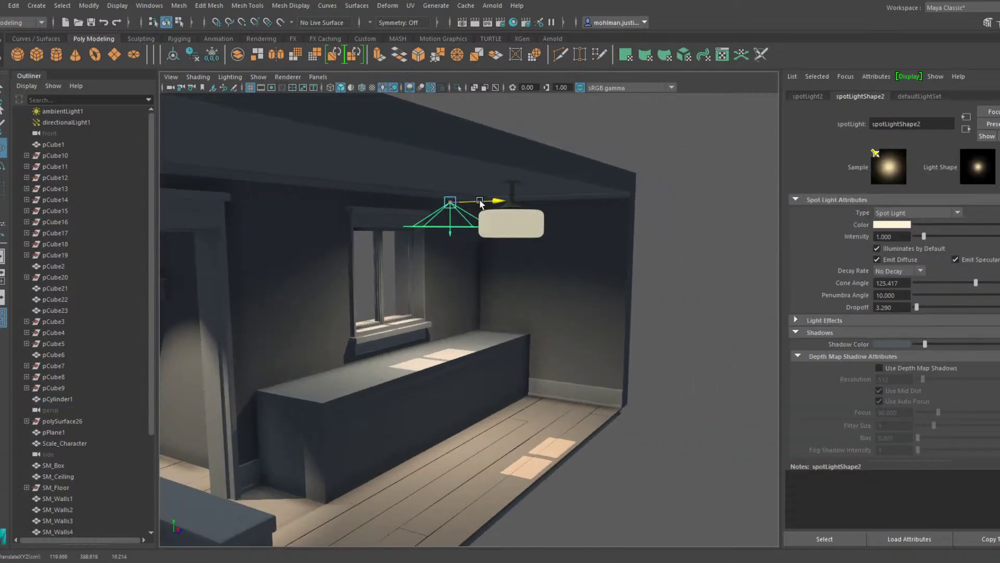
pyautogui.moveTo(481, 202); pyautogui.dragTo(544, 213)
pyautogui.moveTo(515, 175); pyautogui.dragTo(514, 220)
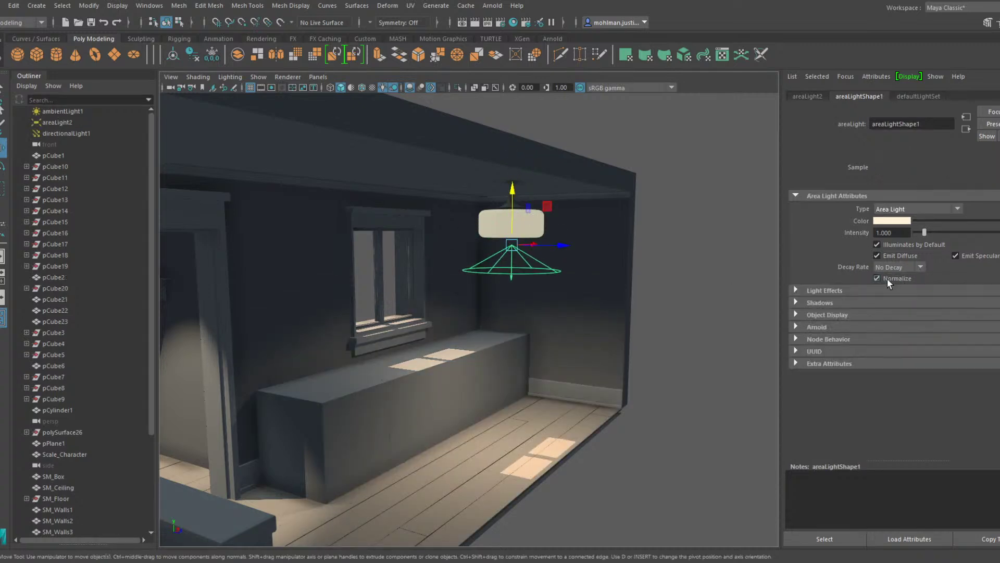
# Change the spotlight under the shade to an area light and set its intensity to 100
pyautogui.click(937, 233)
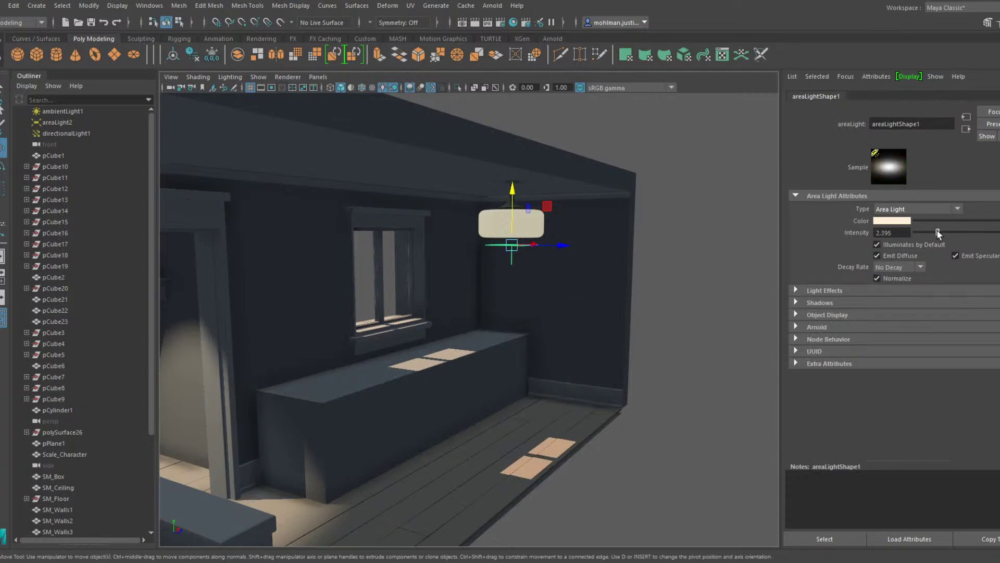
pyautogui.doubleClick(909, 234)
pyautogui.press('Return')
# Adjust the area light's position just below the drum shade and set its intensity to 10000
pyautogui.keyDown('alt'); pyautogui.moveTo(513, 251); pyautogui.dragTo(563, 225, button='right'); pyautogui.keyUp('alt')
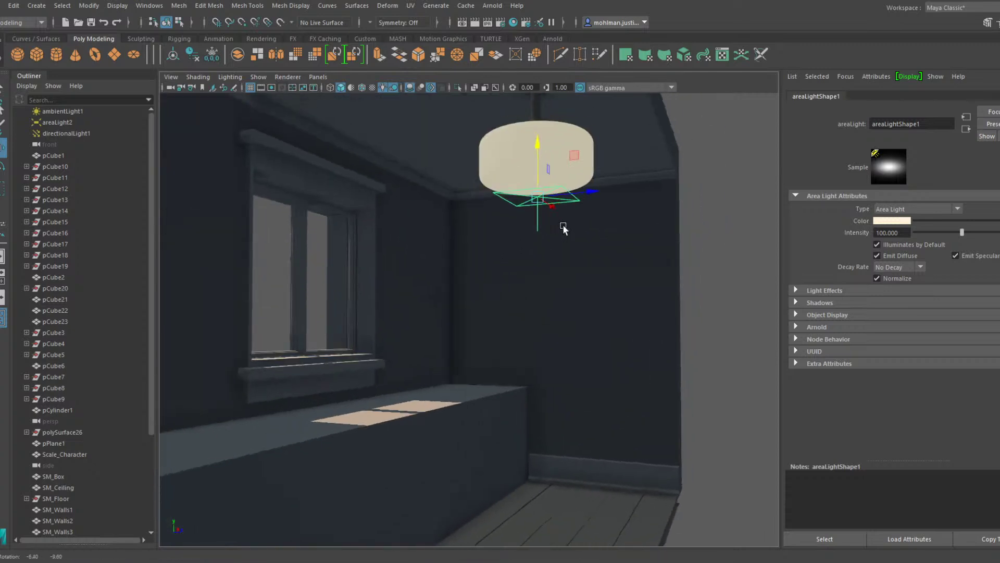
pyautogui.keyDown('alt'); pyautogui.moveTo(563, 225); pyautogui.dragTo(498, 303, button='middle'); pyautogui.keyUp('alt')
pyautogui.keyDown('alt'); pyautogui.moveTo(498, 302); pyautogui.dragTo(522, 250, button='right'); pyautogui.keyUp('alt')
pyautogui.moveTo(500, 196)
pyautogui.mouseDown()
pyautogui.moveTo(496, 228)
pyautogui.moveTo(509, 208)
pyautogui.moveTo(509, 217)
pyautogui.moveTo(512, 186)
pyautogui.mouseUp()
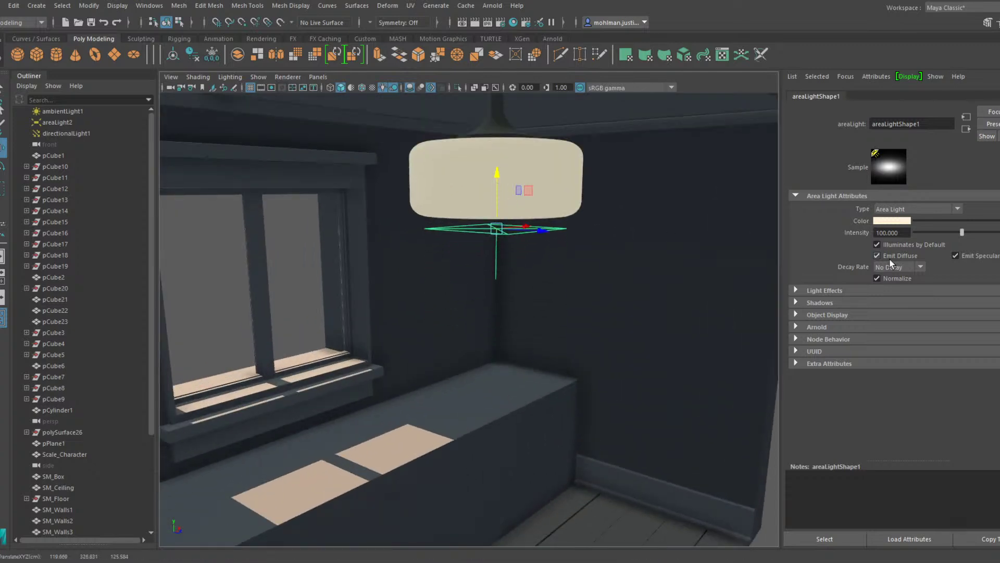
pyautogui.doubleClick(897, 232)
pyautogui.write('10000')
pyautogui.press('Return')
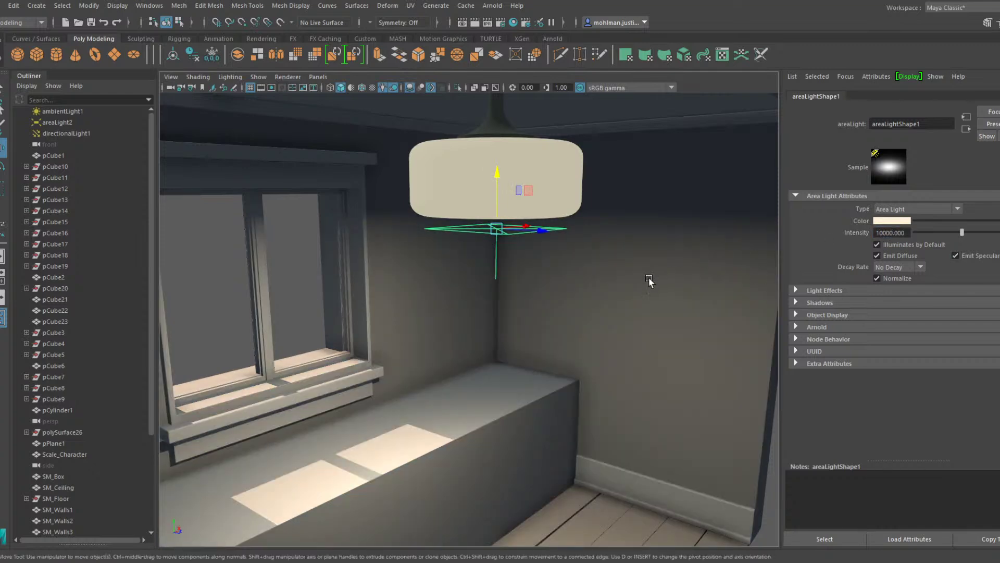
# Examine how the area light illuminates the kitchen walls, counter and floor from several distances and angles
pyautogui.keyDown('alt'); pyautogui.moveTo(650, 282); pyautogui.dragTo(506, 224); pyautogui.keyUp('alt')
pyautogui.scroll(3, 490, 253)
pyautogui.scroll(-4, 493, 258)
pyautogui.scroll(5, 562, 244)
pyautogui.click(564, 244)
pyautogui.keyDown('alt'); pyautogui.moveTo(564, 244); pyautogui.dragTo(584, 260); pyautogui.keyUp('alt')
pyautogui.scroll(-5, 641, 267)
pyautogui.scroll(2, 585, 260)
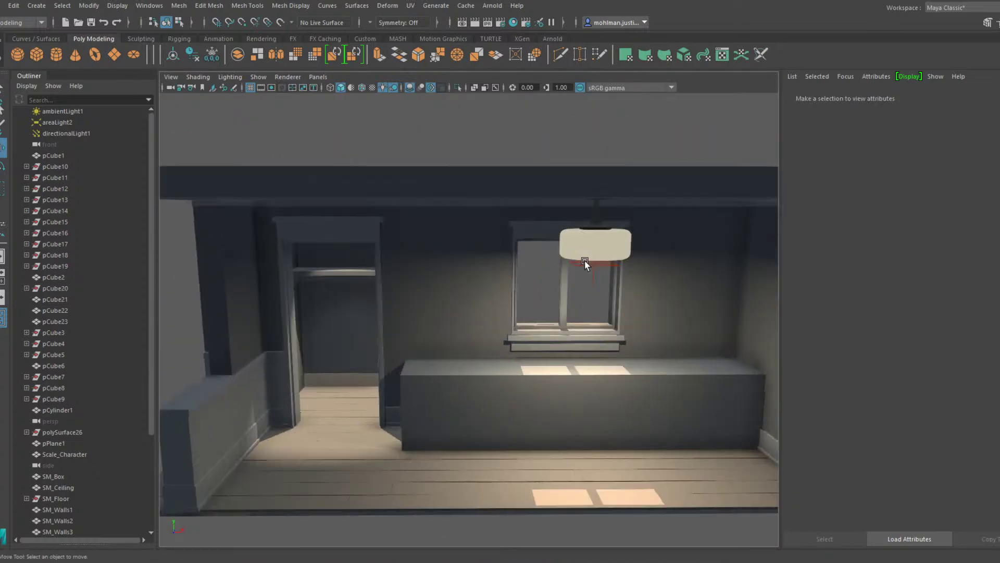
pyautogui.keyDown('alt'); pyautogui.moveTo(409, 435); pyautogui.dragTo(466, 387); pyautogui.keyUp('alt')
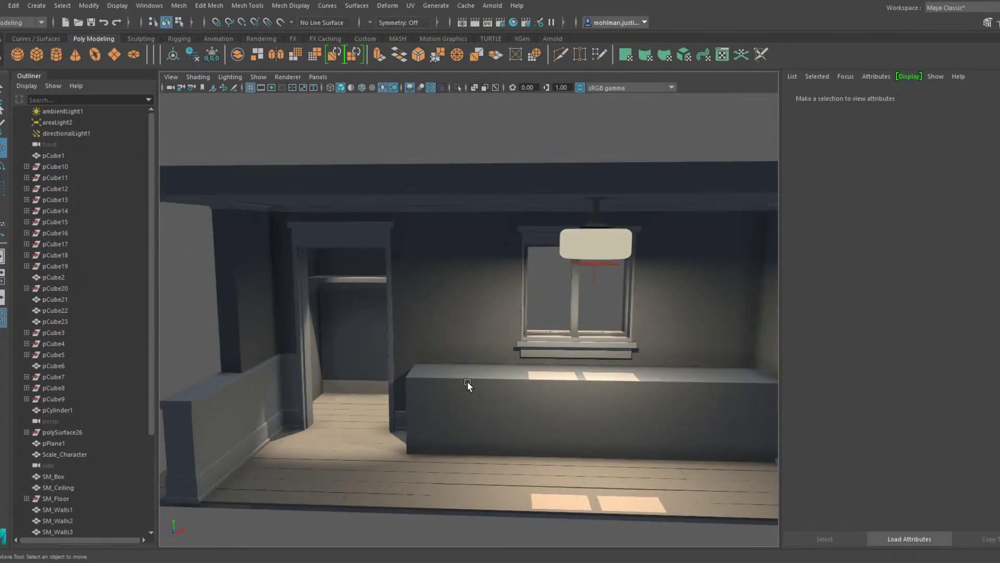
# Compare the room in default-lit textured shading and with all scene lights on
pyautogui.click(467, 381)
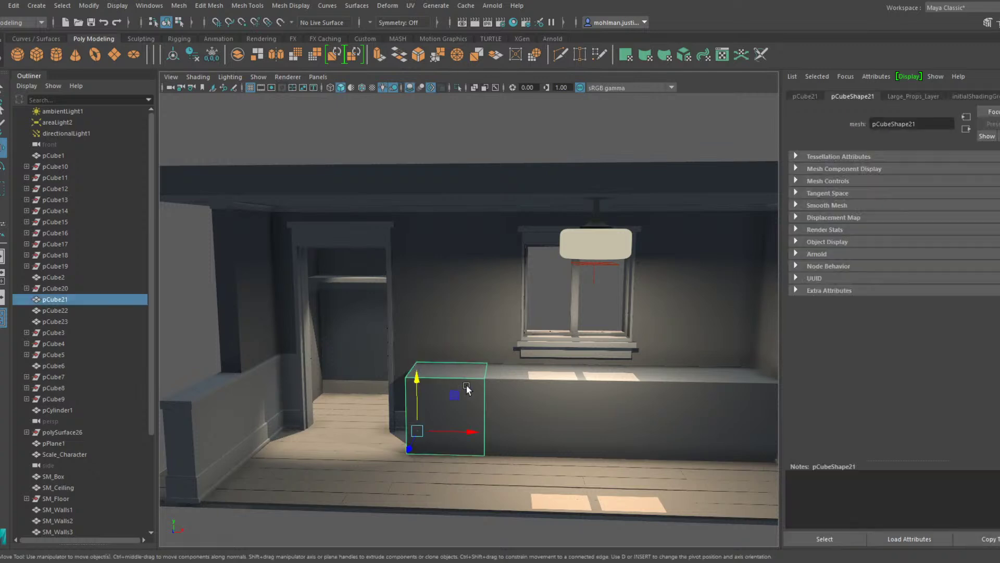
pyautogui.moveTo(467, 381)
pyautogui.keyDown('alt'); pyautogui.mouseDown()
pyautogui.moveTo(489, 386)
pyautogui.moveTo(478, 389)
pyautogui.moveTo(477, 368)
pyautogui.moveTo(465, 370)
pyautogui.mouseUp(); pyautogui.keyUp('alt')
pyautogui.press('6')
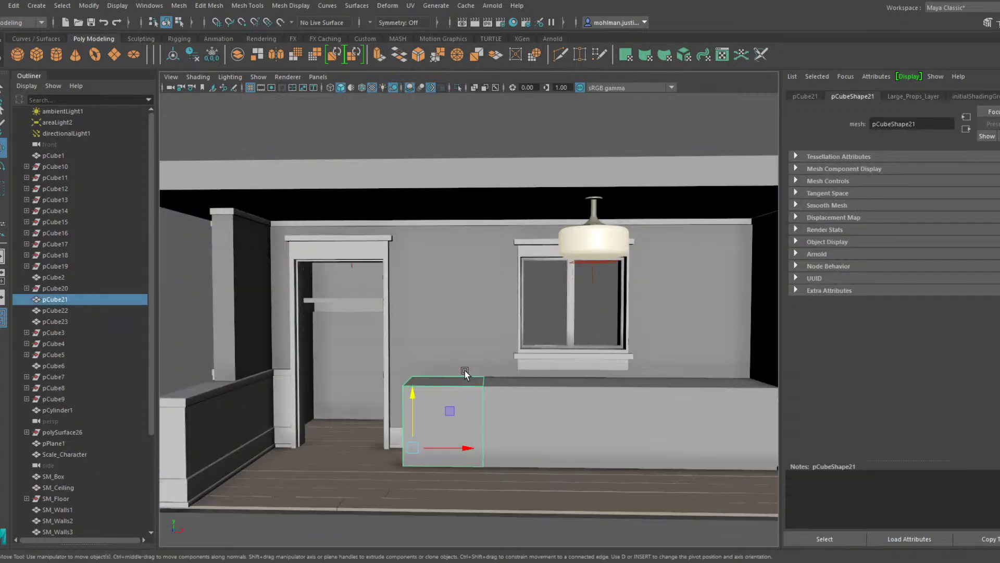
pyautogui.press('7')
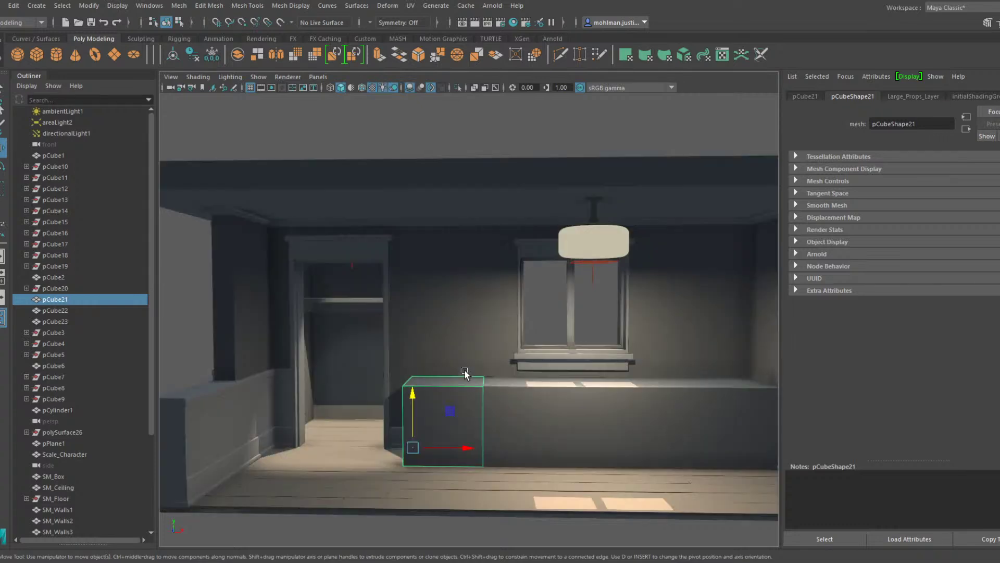
pyautogui.click(538, 325)
pyautogui.keyDown('alt'); pyautogui.moveTo(510, 337); pyautogui.dragTo(516, 349); pyautogui.keyUp('alt')
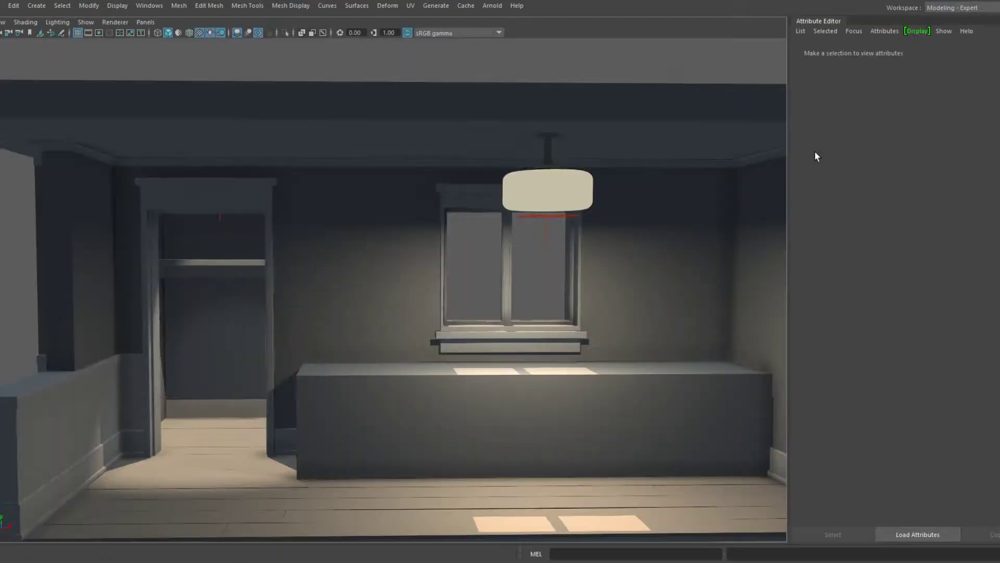
# Inspect the lit room in the Modeling - Expert workspace, then switch back to the Maya Classic workspace
pyautogui.keyDown('alt'); pyautogui.moveTo(633, 222); pyautogui.dragTo(629, 243); pyautogui.keyUp('alt')
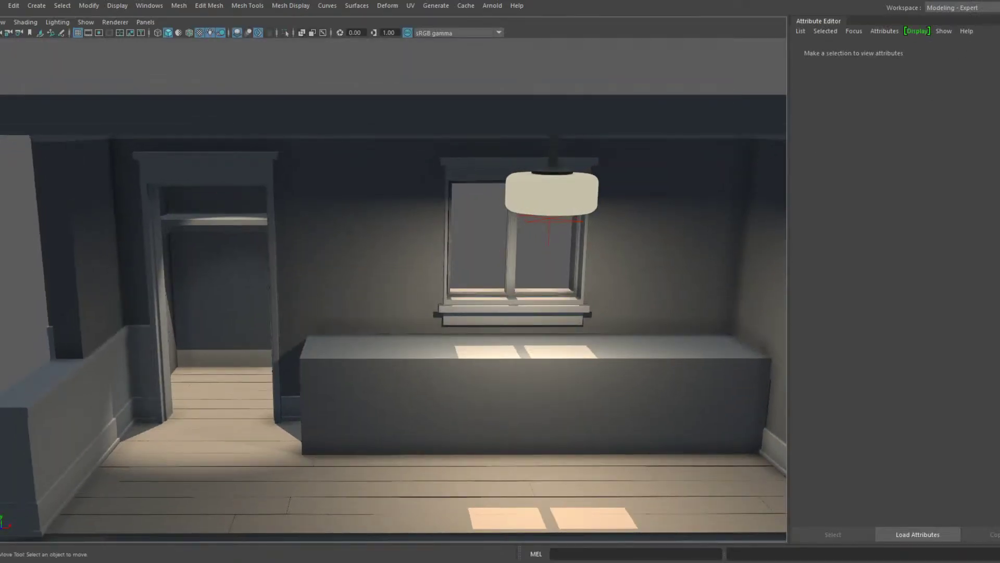
pyautogui.keyDown('alt'); pyautogui.moveTo(559, 171); pyautogui.dragTo(596, 156, button='middle'); pyautogui.keyUp('alt')
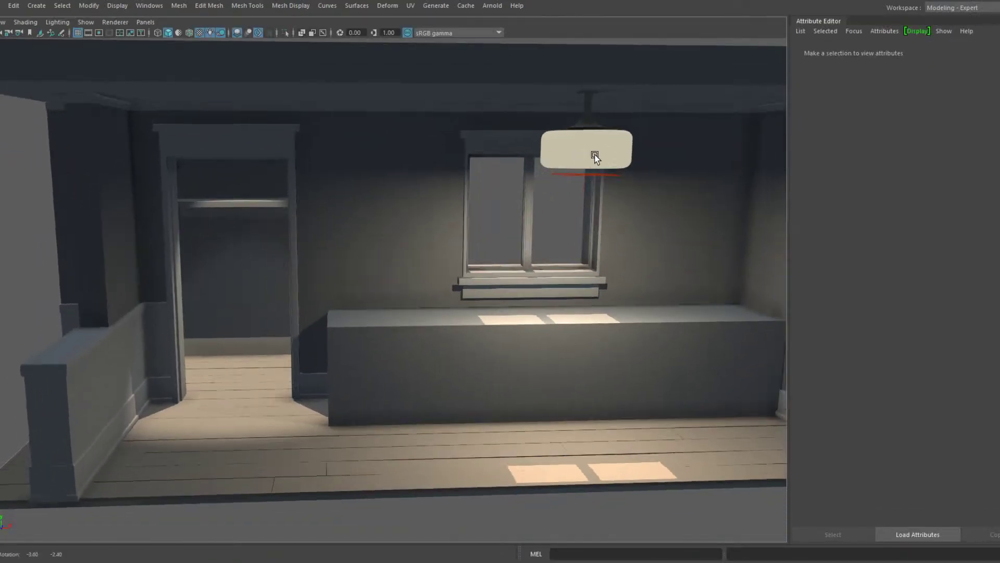
pyautogui.keyDown('alt'); pyautogui.moveTo(596, 156); pyautogui.dragTo(658, 148); pyautogui.keyUp('alt')
pyautogui.scroll(5, 502, 247)
pyautogui.keyDown('alt'); pyautogui.moveTo(502, 247); pyautogui.dragTo(520, 289); pyautogui.keyUp('alt')
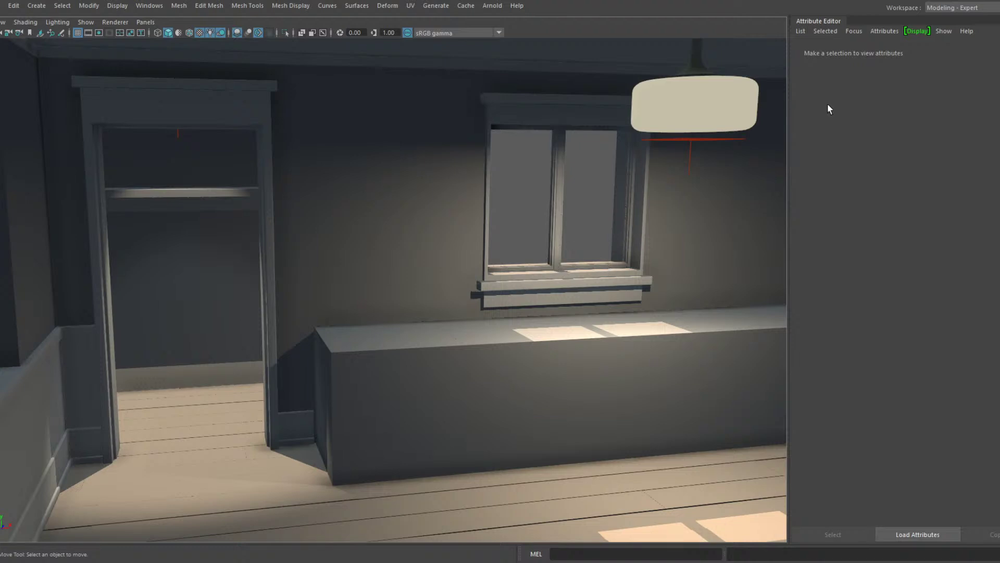
pyautogui.click(938, 7)
pyautogui.click(974, 20)
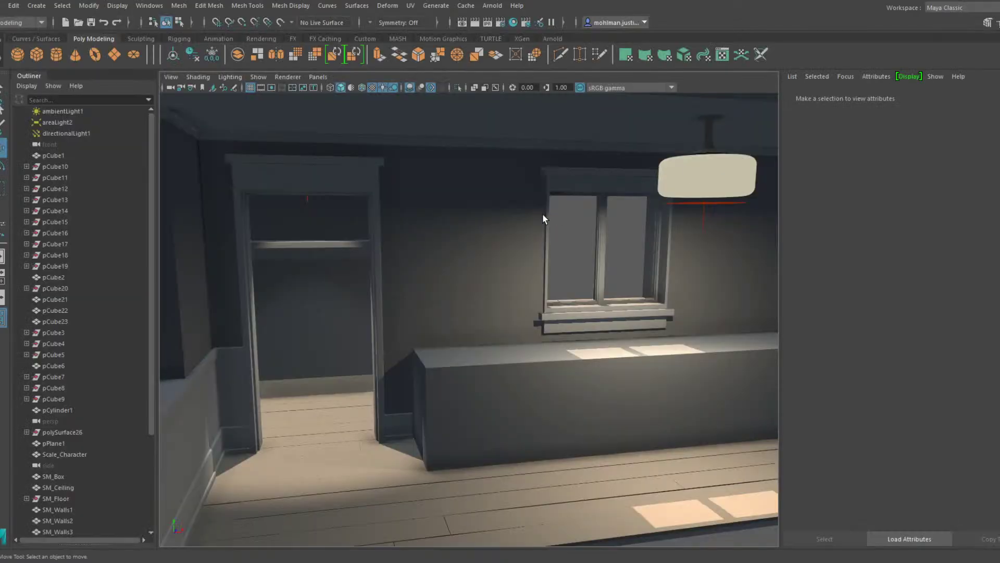
# Select all the triangular faces that form the flat underside of the drum shade
pyautogui.keyDown('alt'); pyautogui.moveTo(596, 234); pyautogui.dragTo(561, 210, button='middle'); pyautogui.keyUp('alt')
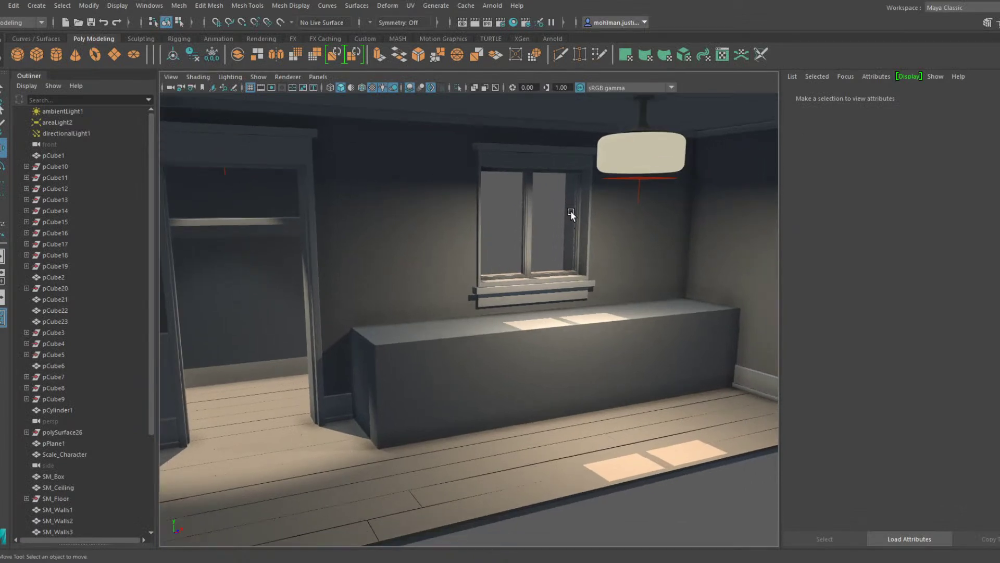
pyautogui.keyDown('alt'); pyautogui.moveTo(570, 210); pyautogui.dragTo(551, 227); pyautogui.keyUp('alt')
pyautogui.keyDown('alt'); pyautogui.moveTo(545, 227); pyautogui.dragTo(516, 215); pyautogui.keyUp('alt')
pyautogui.keyDown('alt'); pyautogui.moveTo(559, 189); pyautogui.dragTo(516, 237, button='middle'); pyautogui.keyUp('alt')
pyautogui.scroll(6, 556, 204)
pyautogui.keyDown('alt'); pyautogui.moveTo(554, 206); pyautogui.dragTo(499, 308, button='middle'); pyautogui.keyUp('alt')
pyautogui.scroll(4, 545, 213)
pyautogui.scroll(1, 500, 305)
pyautogui.keyDown('alt'); pyautogui.moveTo(509, 270); pyautogui.dragTo(523, 235); pyautogui.keyUp('alt')
pyautogui.keyDown('alt'); pyautogui.moveTo(523, 235); pyautogui.dragTo(511, 320, button='middle'); pyautogui.keyUp('alt')
pyautogui.keyDown('alt'); pyautogui.moveTo(512, 320); pyautogui.dragTo(521, 248); pyautogui.keyUp('alt')
pyautogui.click(521, 248)
pyautogui.moveTo(513, 233); pyautogui.dragTo(510, 277, button='right')
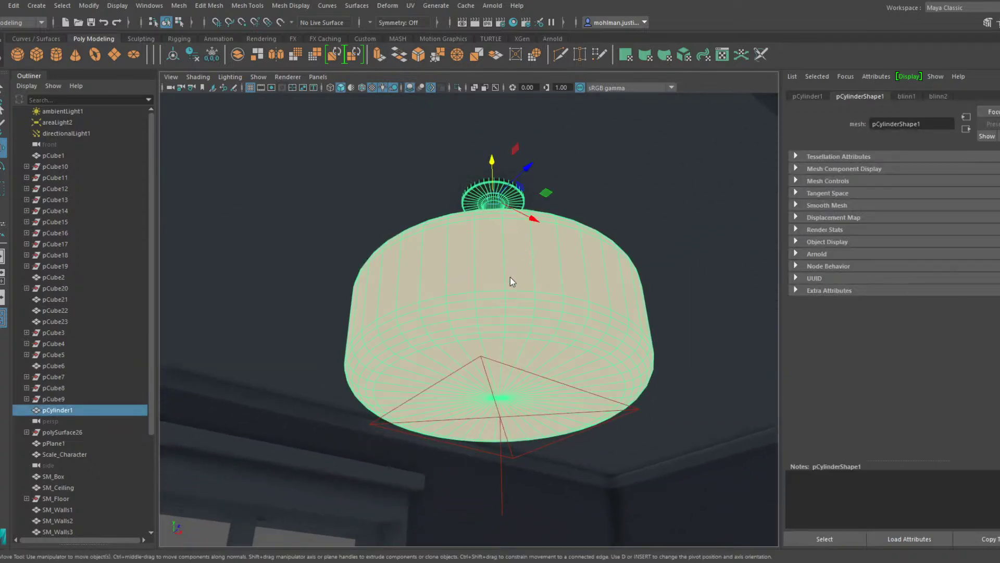
pyautogui.keyDown('alt'); pyautogui.moveTo(510, 277); pyautogui.dragTo(516, 223, button='middle'); pyautogui.keyUp('alt')
pyautogui.moveTo(518, 328)
pyautogui.mouseDown()
pyautogui.moveTo(492, 364)
pyautogui.moveTo(478, 360)
pyautogui.mouseUp()
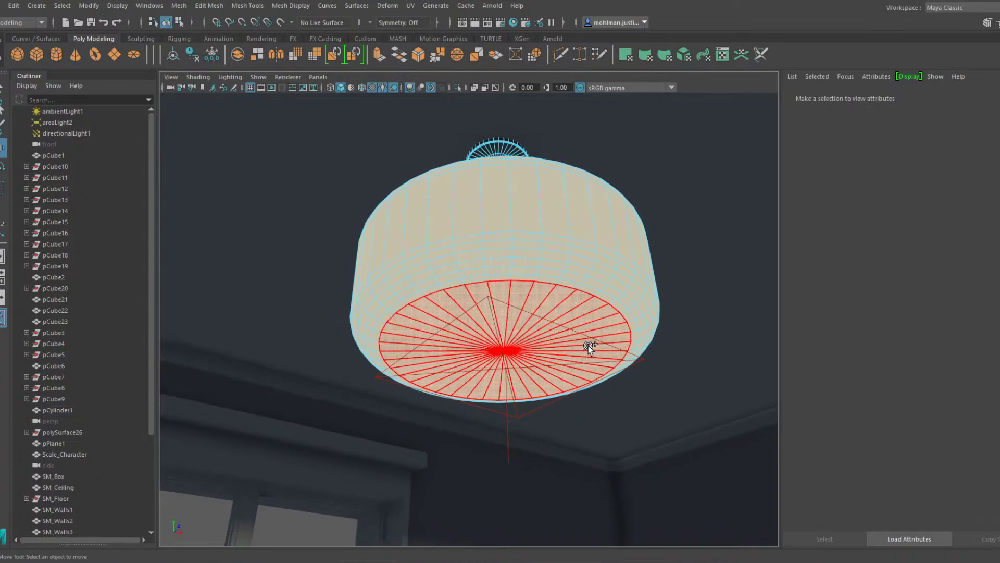
pyautogui.moveTo(588, 345); pyautogui.dragTo(592, 336)
# Extrude the underside faces inward to a small central disc, then extrude that disc slightly downward
pyautogui.press('r')
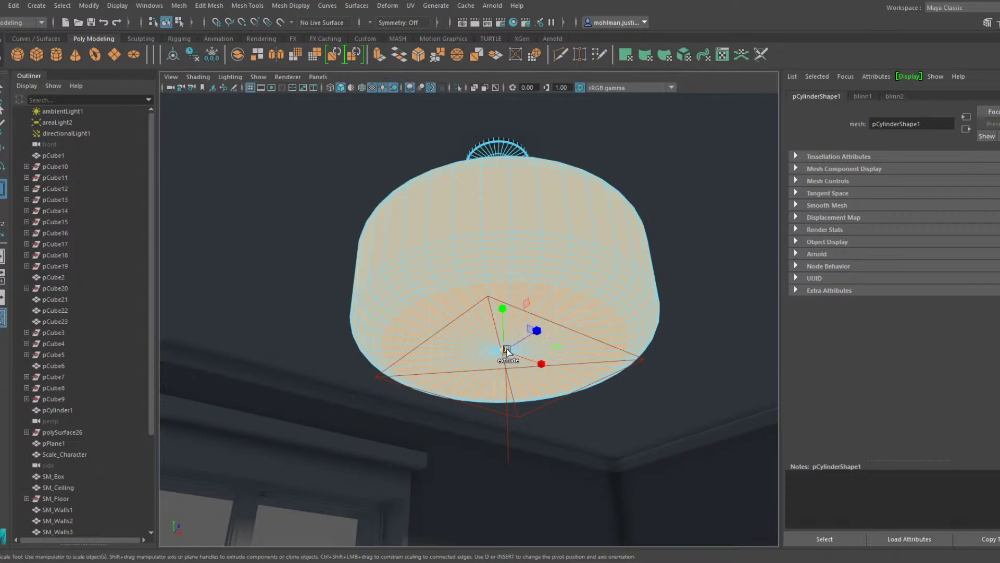
pyautogui.keyDown('shift'); pyautogui.moveTo(507, 351); pyautogui.dragTo(444, 356); pyautogui.keyUp('shift')
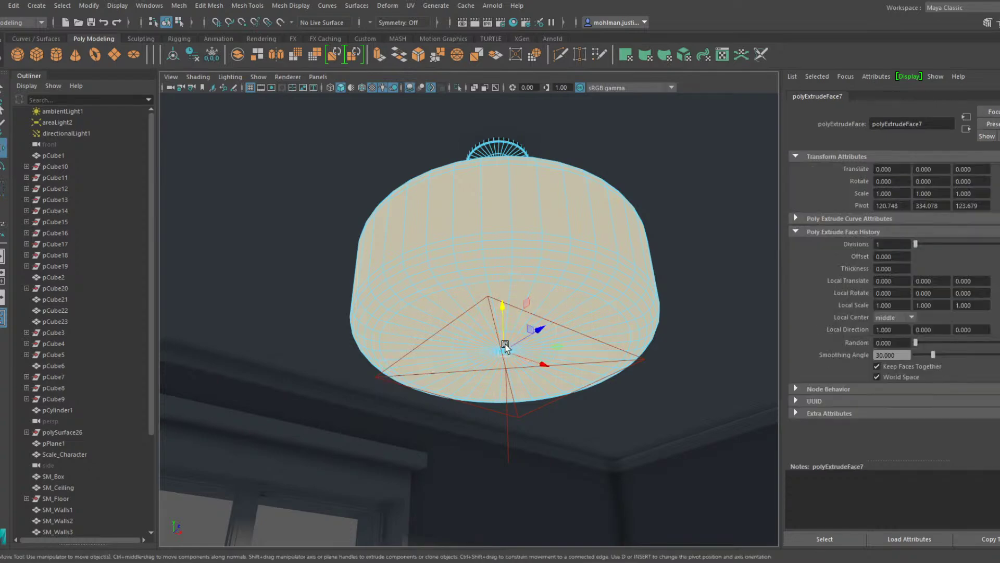
pyautogui.keyDown('alt'); pyautogui.moveTo(507, 326); pyautogui.dragTo(531, 348, button='right'); pyautogui.keyUp('alt')
pyautogui.scroll(2, 529, 347)
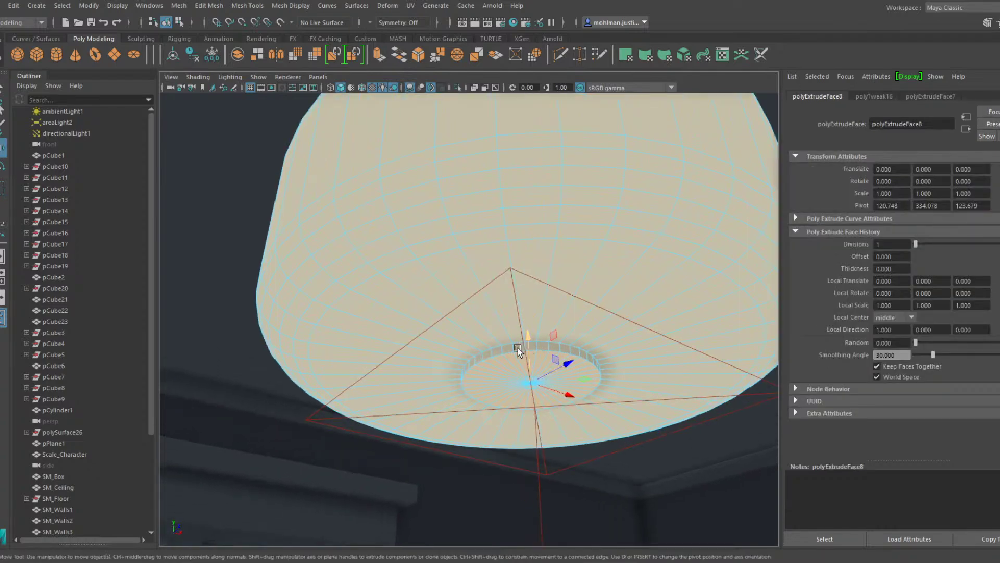
# Widen the small disc under the drum shade by scaling its rim edge loops outward, and reduce the disc's thickness
pyautogui.click(510, 347)
pyautogui.keyDown('shift'); pyautogui.doubleClick(507, 347); pyautogui.keyUp('shift')
pyautogui.scroll(2, 514, 348)
pyautogui.scroll(1, 516, 348)
pyautogui.press('r')
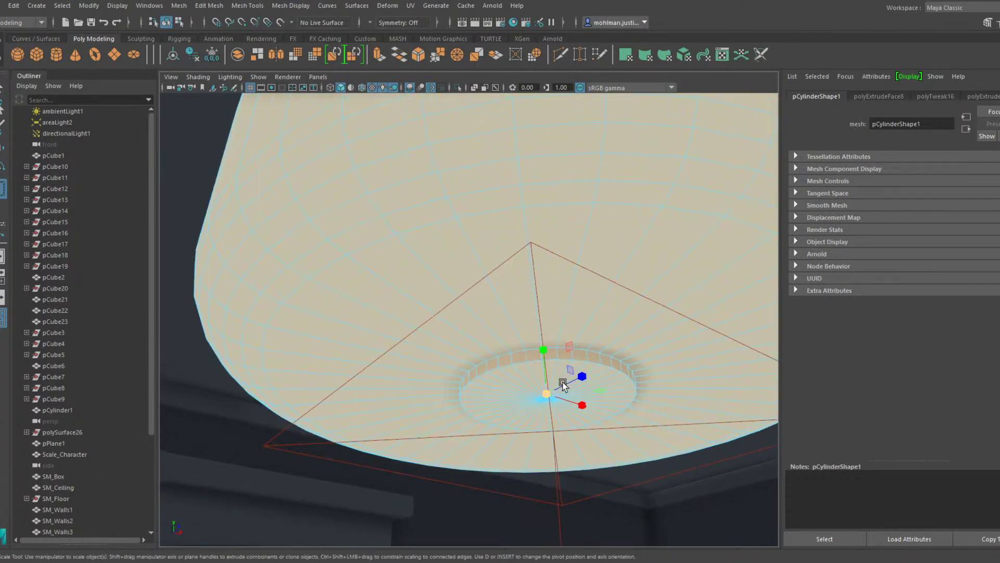
pyautogui.keyDown('shift'); pyautogui.moveTo(547, 393); pyautogui.dragTo(562, 392); pyautogui.keyUp('shift')
pyautogui.moveTo(546, 348); pyautogui.dragTo(548, 357)
pyautogui.scroll(1, 521, 375)
# Bevel the two edge loops around the disc's rim with a fraction of 0.22 and 2 segments
pyautogui.doubleClick(535, 345)
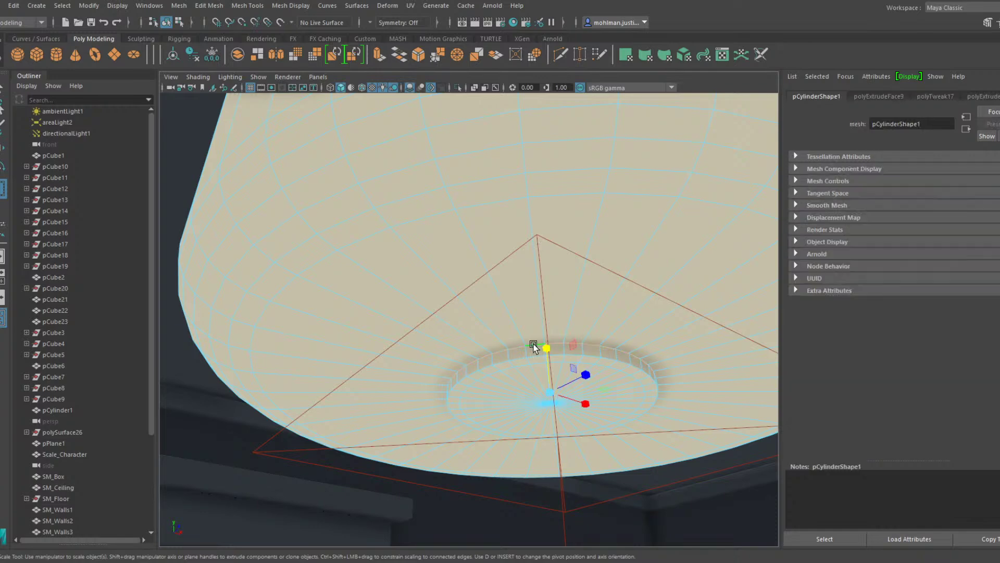
pyautogui.keyDown('shift'); pyautogui.doubleClick(529, 354); pyautogui.keyUp('shift')
pyautogui.click(987, 22)
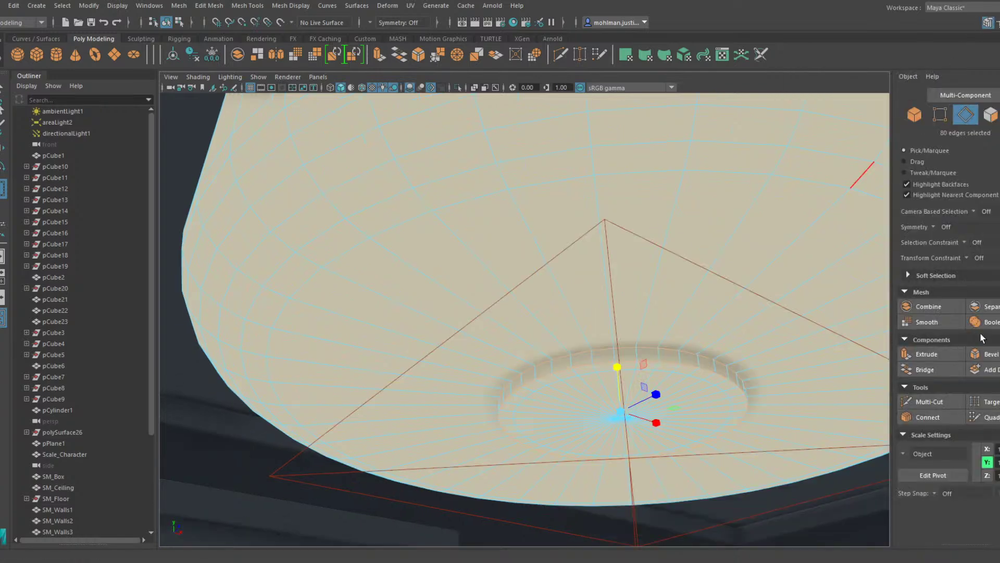
pyautogui.click(985, 354)
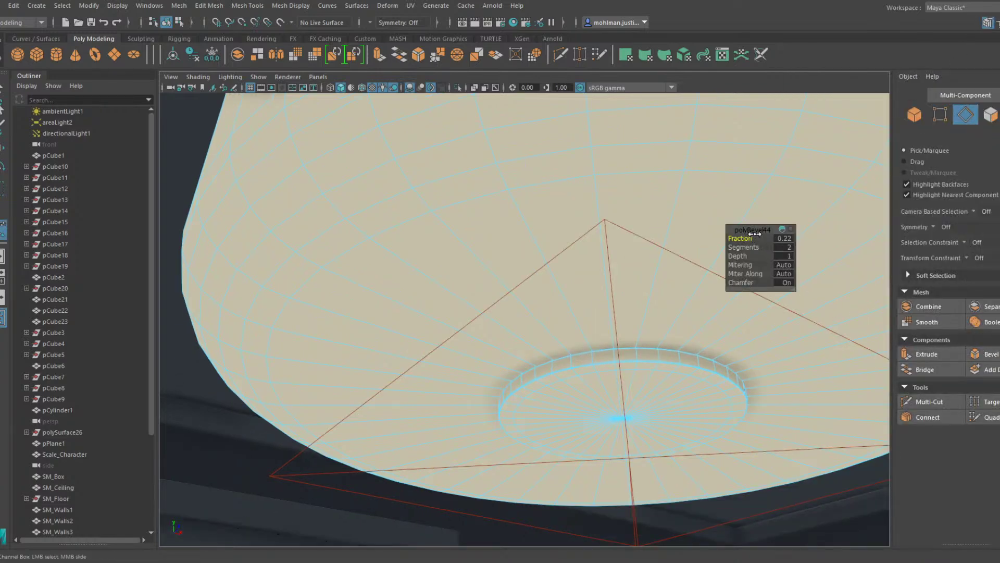
# Assign a dark material to the faces of the small disc under the shade, then return to object selection
pyautogui.press('F8')
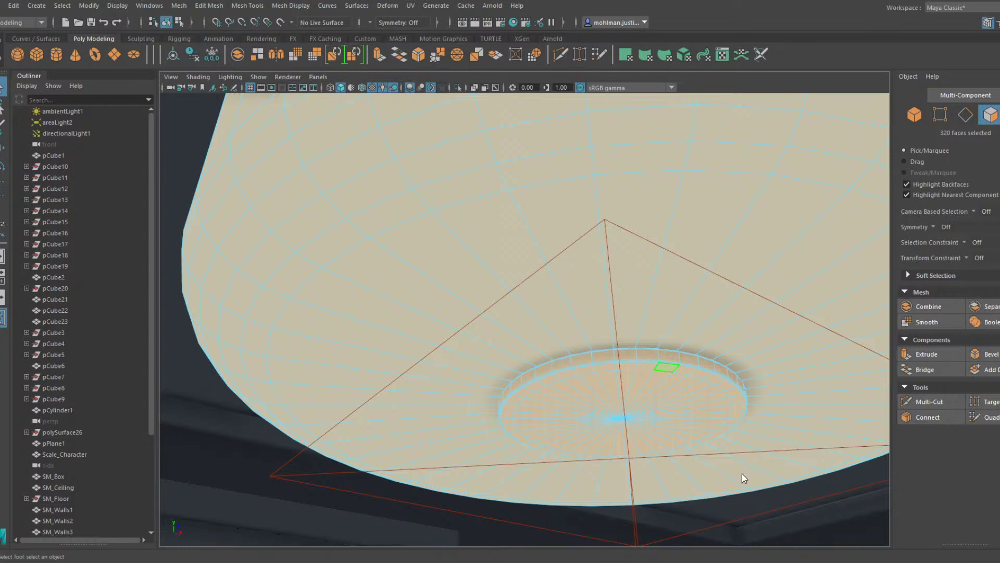
pyautogui.scroll(-5, 742, 475)
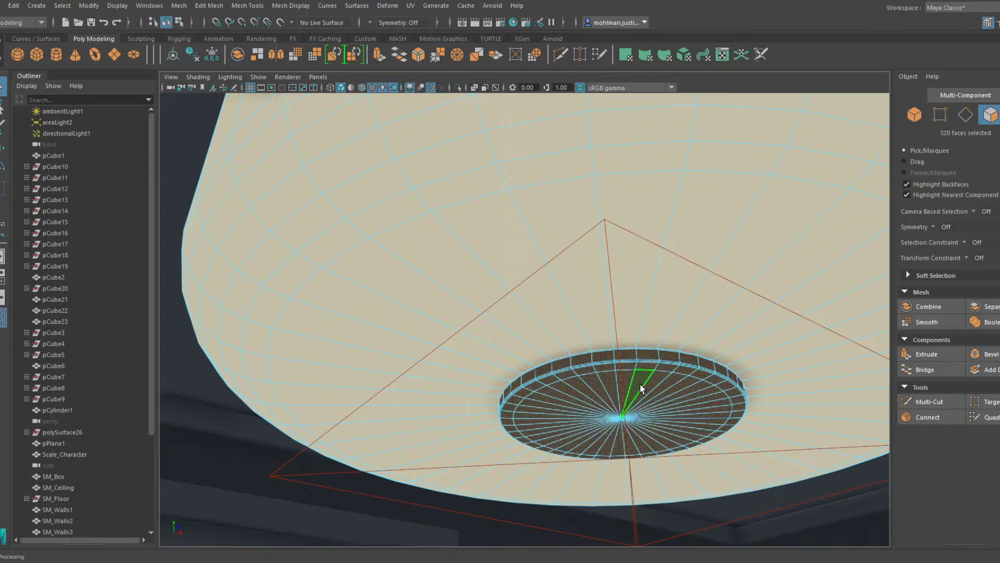
pyautogui.press('F8')
pyautogui.scroll(-5, 704, 260)
pyautogui.scroll(-6, 712, 287)
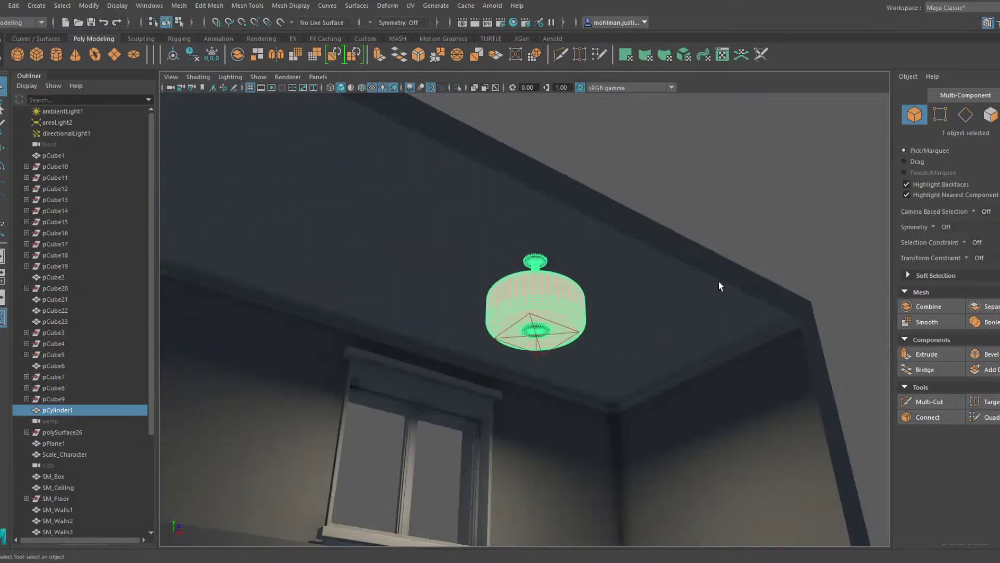
pyautogui.click(718, 281)
# Duplicate the counter block nearest the doorway and raise the copy up the wall as an upper cabinet
pyautogui.keyDown('alt'); pyautogui.moveTo(718, 282); pyautogui.dragTo(699, 308); pyautogui.keyUp('alt')
pyautogui.keyDown('alt'); pyautogui.moveTo(699, 308); pyautogui.dragTo(568, 317, button='middle'); pyautogui.keyUp('alt')
pyautogui.keyDown('alt'); pyautogui.moveTo(568, 317); pyautogui.dragTo(639, 310); pyautogui.keyUp('alt')
pyautogui.click(590, 319)
pyautogui.scroll(5, 589, 312)
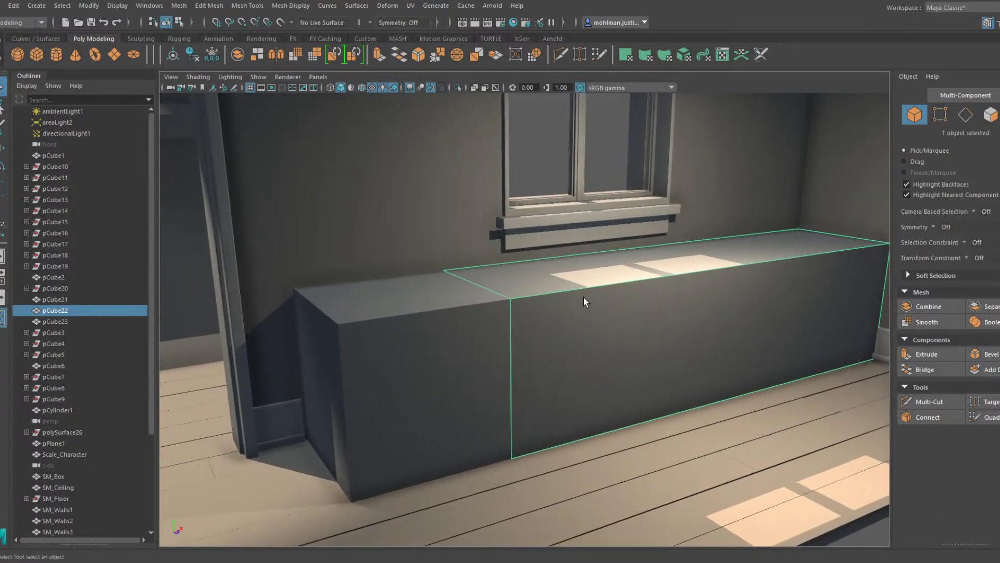
pyautogui.scroll(-2, 583, 298)
pyautogui.keyDown('alt'); pyautogui.moveTo(584, 298); pyautogui.dragTo(605, 348, button='middle'); pyautogui.keyUp('alt')
pyautogui.keyDown('alt'); pyautogui.moveTo(604, 348); pyautogui.dragTo(587, 359); pyautogui.keyUp('alt')
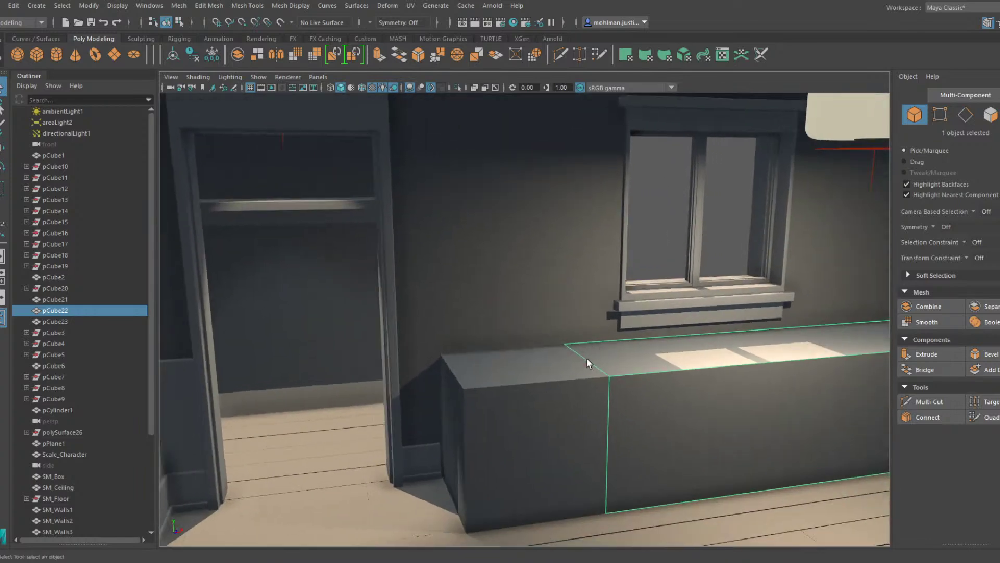
pyautogui.click(587, 364)
pyautogui.scroll(-5, 587, 363)
pyautogui.press('w')
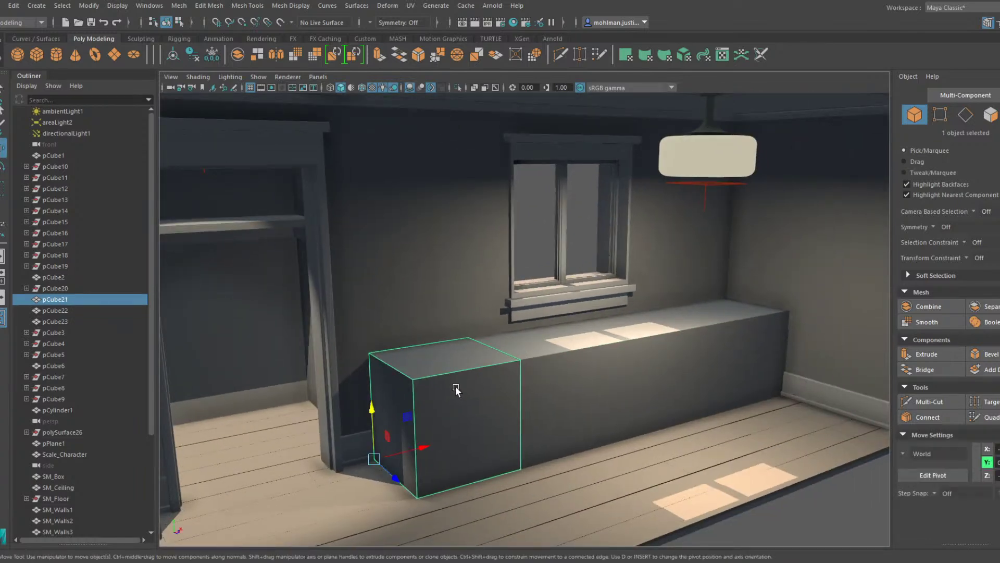
pyautogui.hotkey('ctrl', 'd')
pyautogui.moveTo(371, 410); pyautogui.dragTo(388, 207)
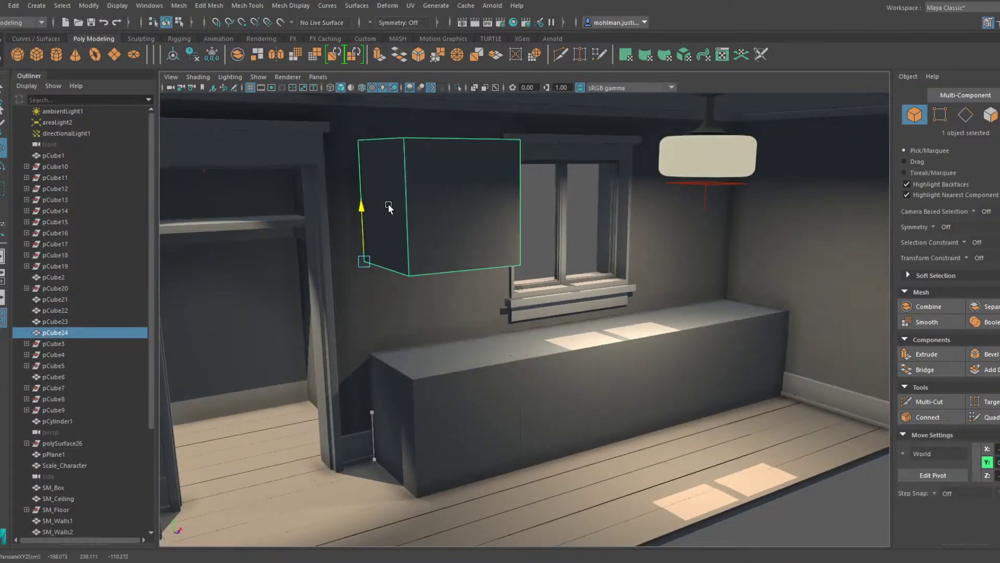
# Make the upper cabinet shallower and taller, and adjust its height on the wall beside the window
pyautogui.press('r')
pyautogui.moveTo(384, 265); pyautogui.dragTo(364, 267)
pyautogui.press('w')
pyautogui.moveTo(371, 222)
pyautogui.mouseDown()
pyautogui.moveTo(372, 254)
pyautogui.moveTo(372, 230)
pyautogui.mouseUp()
pyautogui.press('r')
# Duplicate the upper cabinet and place the copy on the other side of the window
pyautogui.hotkey('ctrl', 'd')
pyautogui.press('w')
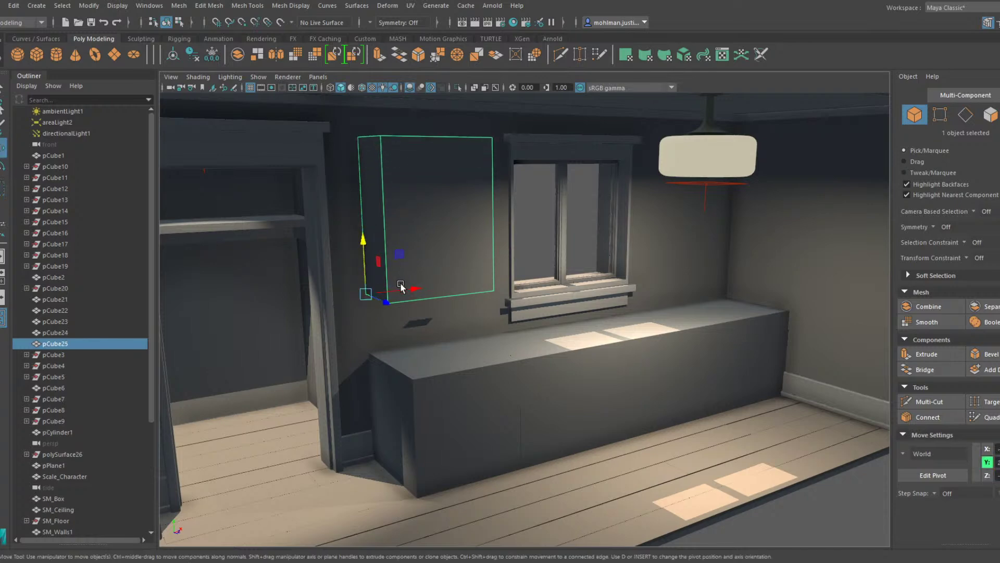
pyautogui.moveTo(400, 282); pyautogui.dragTo(558, 299)
pyautogui.press('f')
pyautogui.scroll(-5, 583, 260)
pyautogui.moveTo(564, 345); pyautogui.dragTo(574, 345)
pyautogui.keyDown('alt'); pyautogui.moveTo(452, 328); pyautogui.dragTo(547, 255, button='middle'); pyautogui.keyUp('alt')
pyautogui.moveTo(548, 258)
pyautogui.keyDown('alt'); pyautogui.mouseDown()
pyautogui.moveTo(537, 254)
pyautogui.moveTo(517, 275)
pyautogui.moveTo(492, 261)
pyautogui.moveTo(567, 262)
pyautogui.mouseUp(); pyautogui.keyUp('alt')
# Widen the upper cabinet nearest the doorway, and delete the narrower copy across the window
pyautogui.click(408, 230)
pyautogui.keyDown('alt'); pyautogui.moveTo(409, 229); pyautogui.dragTo(636, 244); pyautogui.keyUp('alt')
pyautogui.press('r')
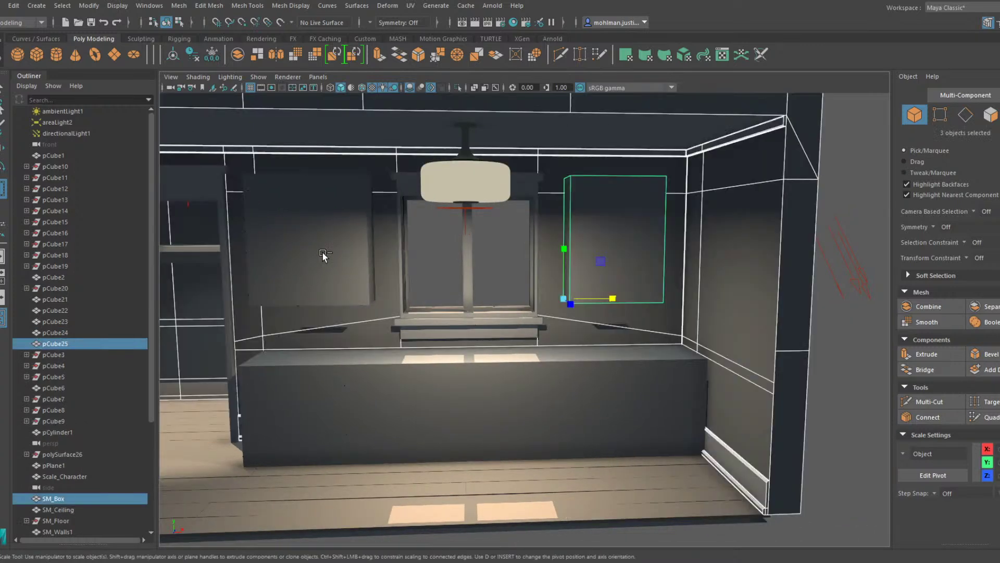
pyautogui.press('Delete')
# Duplicate the widened upper cabinet and move the copy along the wall to the far side of the window
pyautogui.click(311, 236)
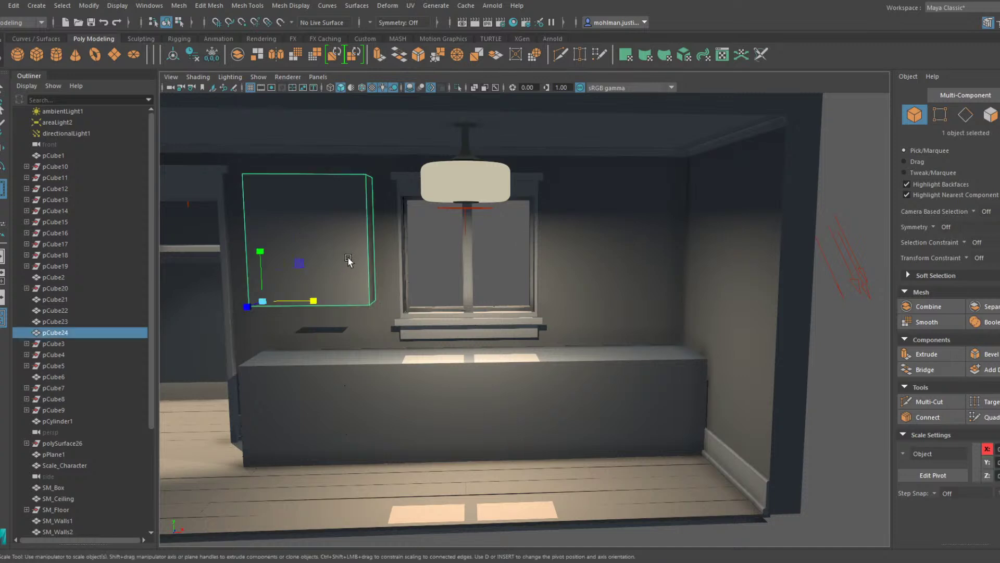
pyautogui.keyDown('alt'); pyautogui.moveTo(348, 259); pyautogui.dragTo(447, 257, button='middle'); pyautogui.keyUp('alt')
pyautogui.hotkey('ctrl', 'd')
pyautogui.press('w')
pyautogui.moveTo(404, 299); pyautogui.dragTo(726, 297)
# Select both upper cabinets and raise them slightly on the wall
pyautogui.keyDown('alt'); pyautogui.moveTo(726, 297); pyautogui.dragTo(468, 333); pyautogui.keyUp('alt')
pyautogui.click(529, 334)
pyautogui.click(489, 339)
pyautogui.click(483, 254)
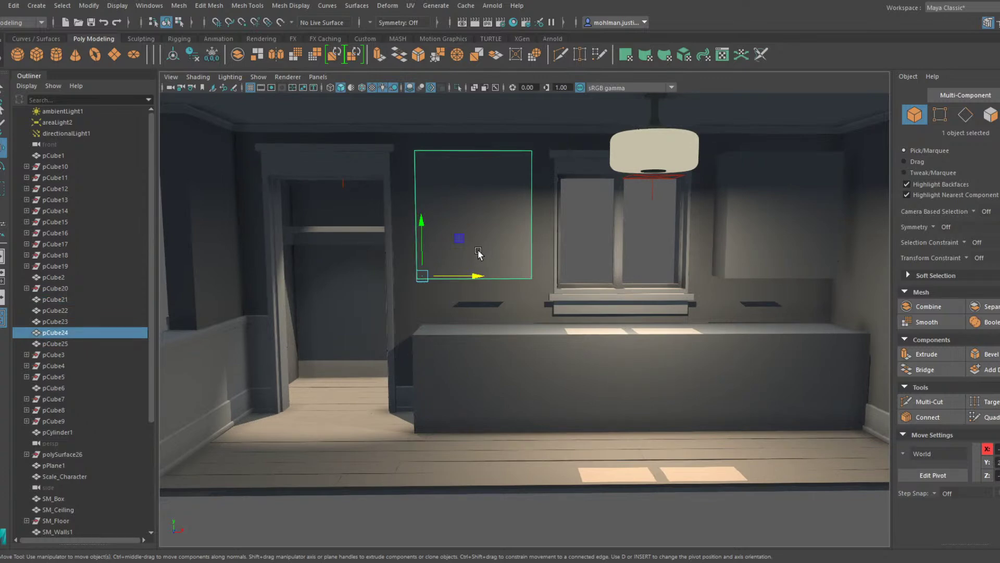
pyautogui.keyDown('alt'); pyautogui.moveTo(478, 253); pyautogui.dragTo(509, 261); pyautogui.keyUp('alt')
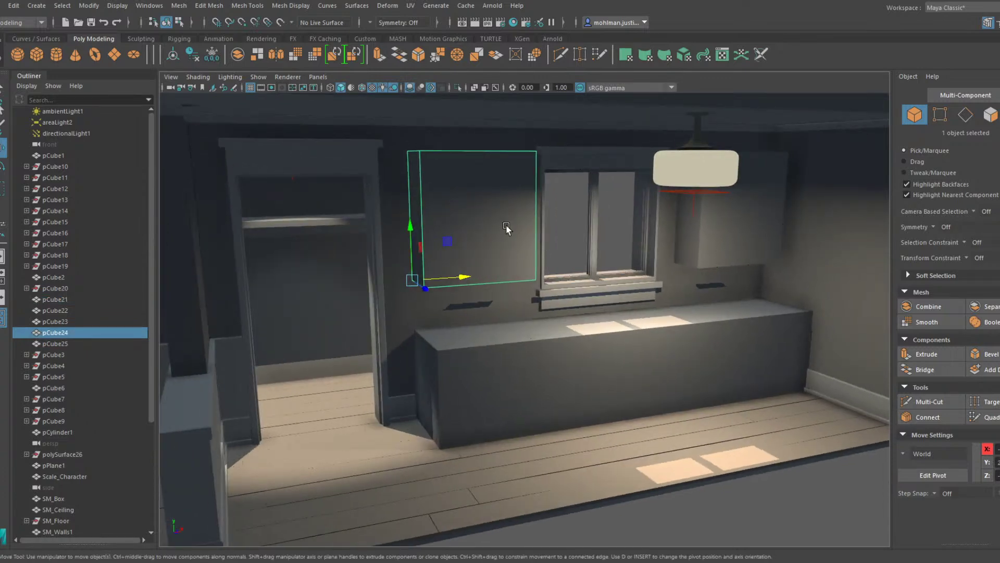
pyautogui.keyDown('shift'); pyautogui.click(727, 262); pyautogui.keyUp('shift')
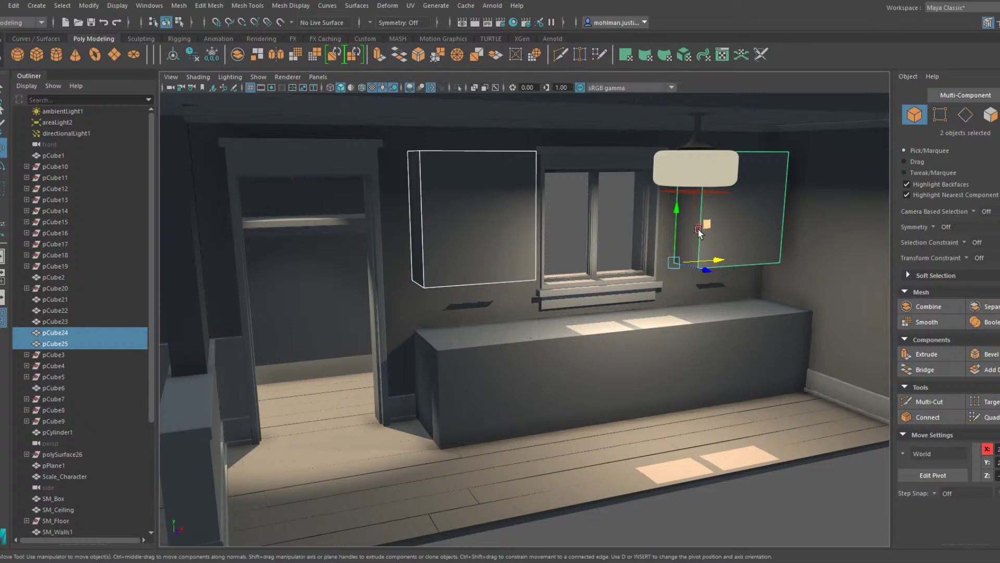
pyautogui.moveTo(674, 222); pyautogui.dragTo(678, 218)
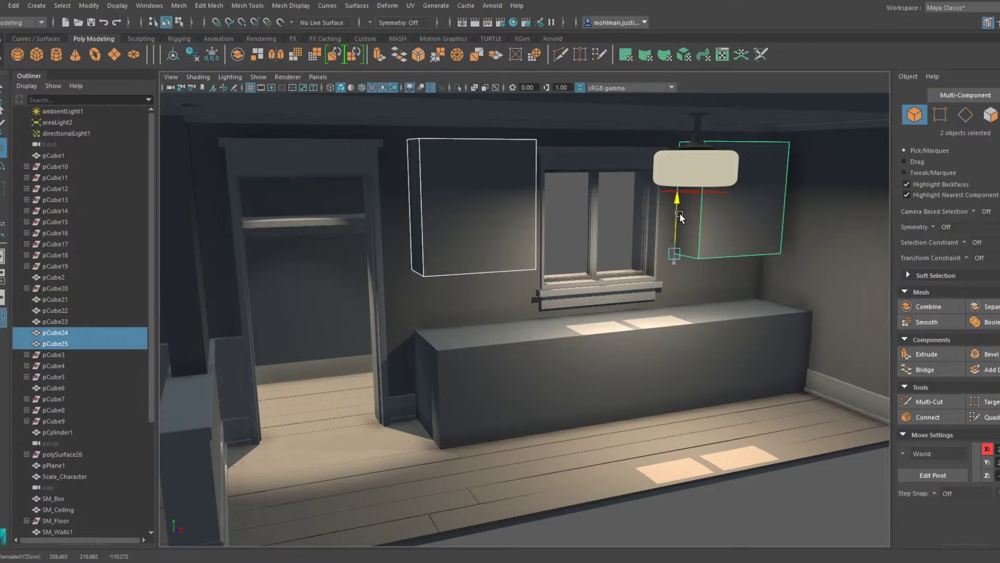
# Examine the whole room with the upper cabinets in place above the counters
pyautogui.click(652, 342)
pyautogui.keyDown('alt'); pyautogui.moveTo(651, 342); pyautogui.dragTo(635, 303); pyautogui.keyUp('alt')
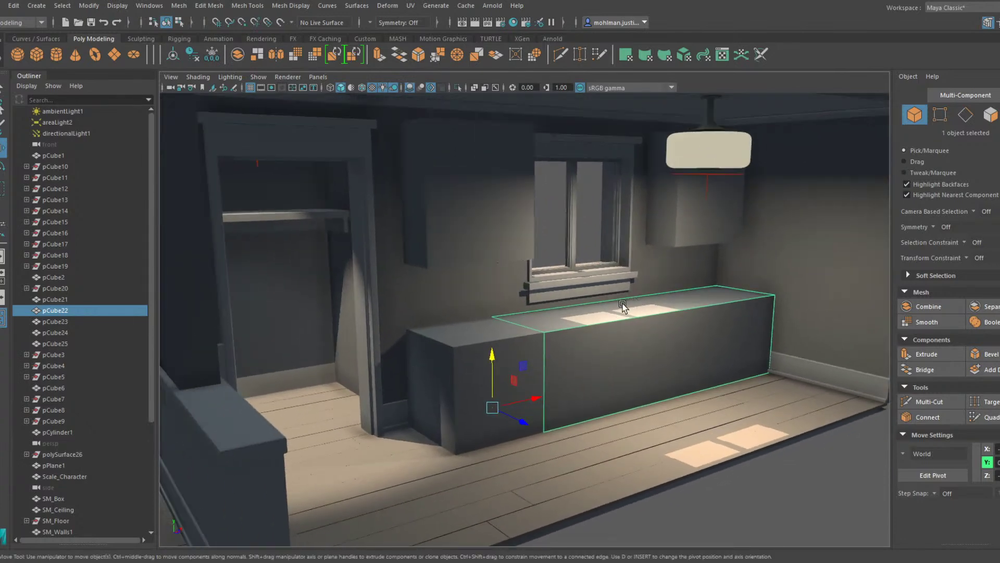
pyautogui.press('a')
pyautogui.click(690, 406)
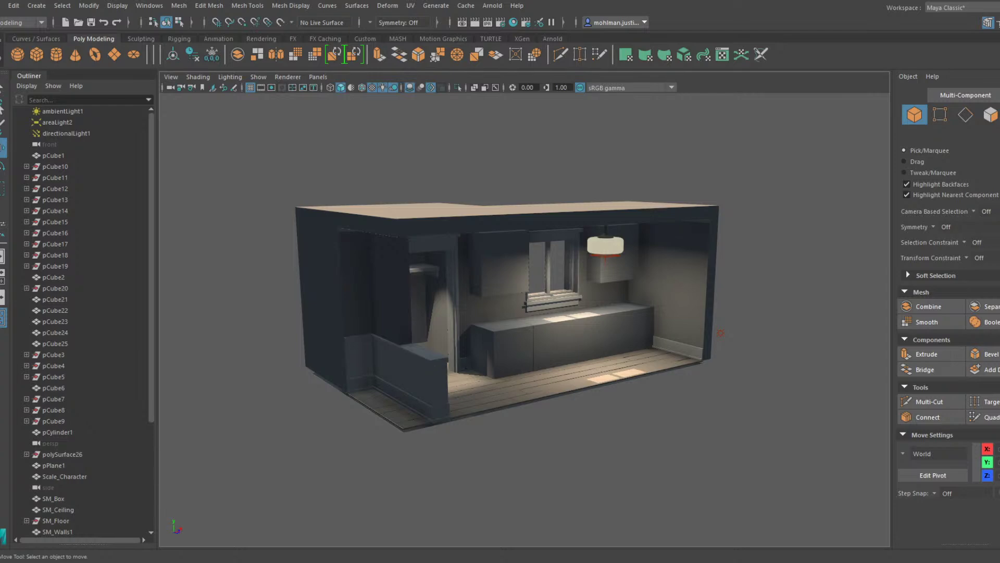
pyautogui.keyDown('alt'); pyautogui.moveTo(406, 313); pyautogui.dragTo(485, 313, button='right'); pyautogui.keyUp('alt')
pyautogui.keyDown('alt'); pyautogui.moveTo(485, 313); pyautogui.dragTo(417, 311); pyautogui.keyUp('alt')
pyautogui.keyDown('alt'); pyautogui.moveTo(292, 318); pyautogui.dragTo(348, 338); pyautogui.keyUp('alt')
pyautogui.scroll(3, 365, 339)
# Duplicate the long counter block, flatten the copy into a thin slab and position it at the counter's top as a countertop
pyautogui.click(532, 347)
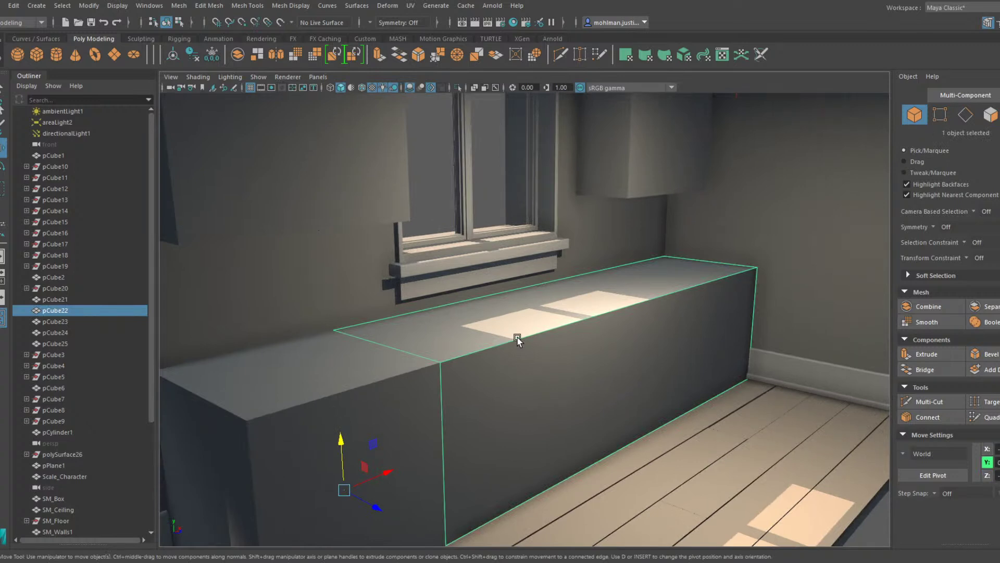
pyautogui.click(517, 337)
pyautogui.press('r')
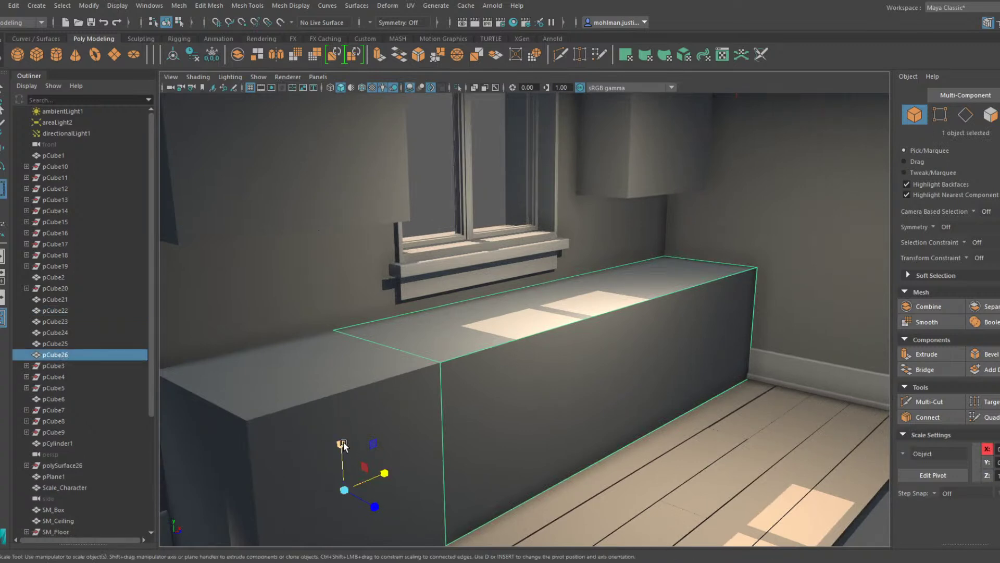
pyautogui.moveTo(344, 444); pyautogui.dragTo(348, 491)
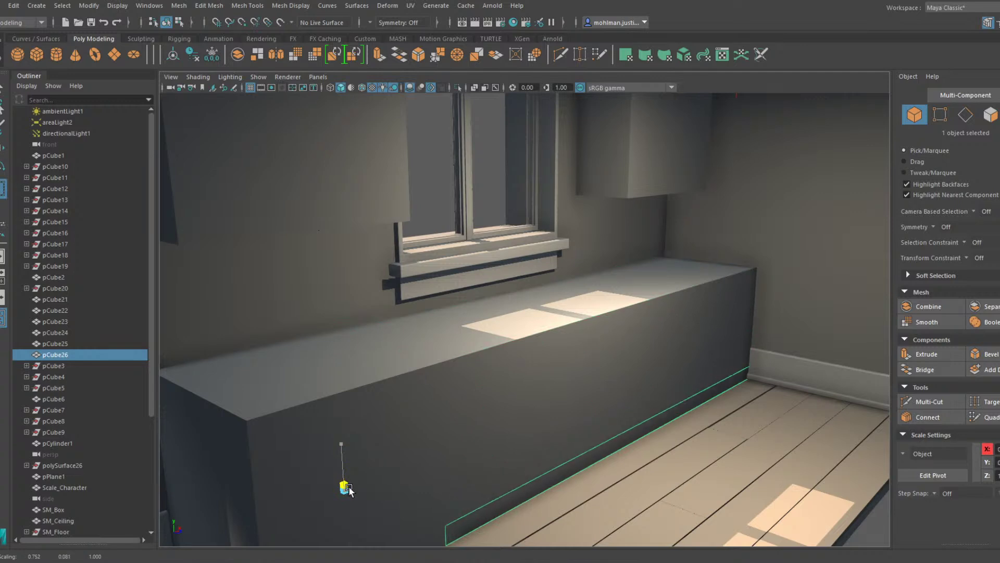
pyautogui.press('w')
pyautogui.moveTo(350, 486); pyautogui.dragTo(375, 299, button='middle')
pyautogui.press('r')
pyautogui.moveTo(337, 293); pyautogui.dragTo(339, 309)
# Lower the long counter block's top face to meet the underside of the countertop slab
pyautogui.click(609, 394)
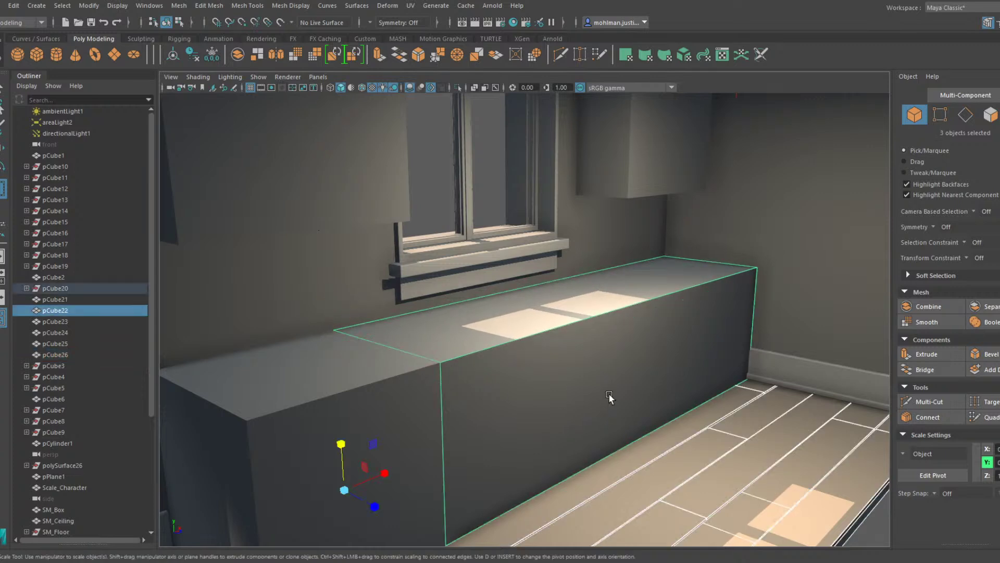
pyautogui.click(681, 323)
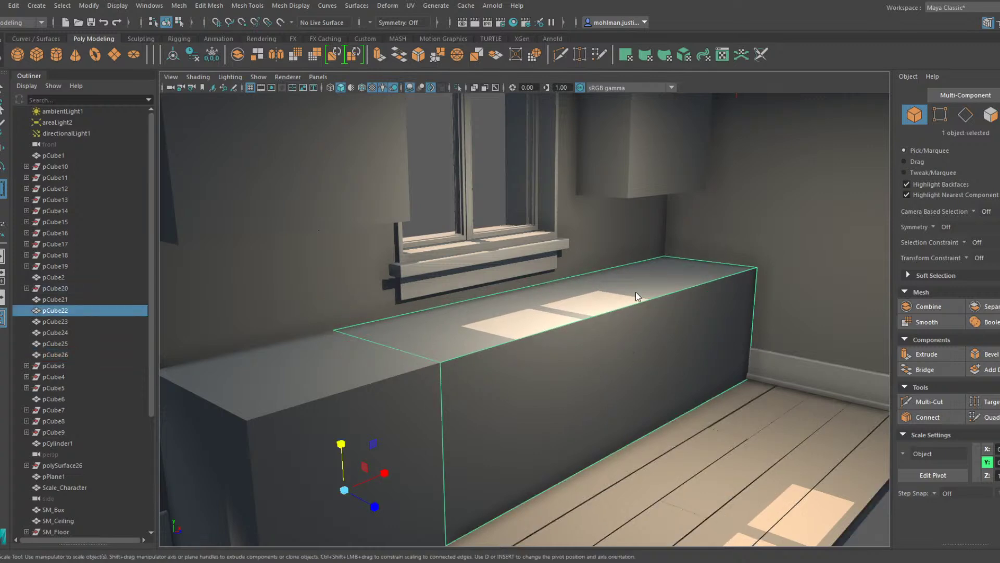
pyautogui.press('F11')
pyautogui.click(615, 287)
pyautogui.press('w')
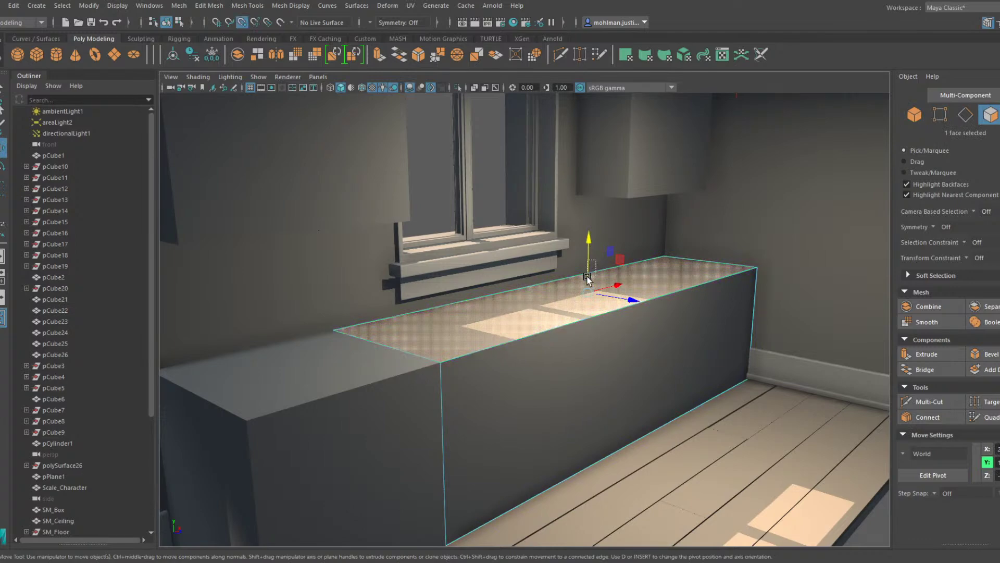
pyautogui.keyDown('shift'); pyautogui.click(570, 308); pyautogui.keyUp('shift')
pyautogui.moveTo(594, 255); pyautogui.dragTo(746, 278)
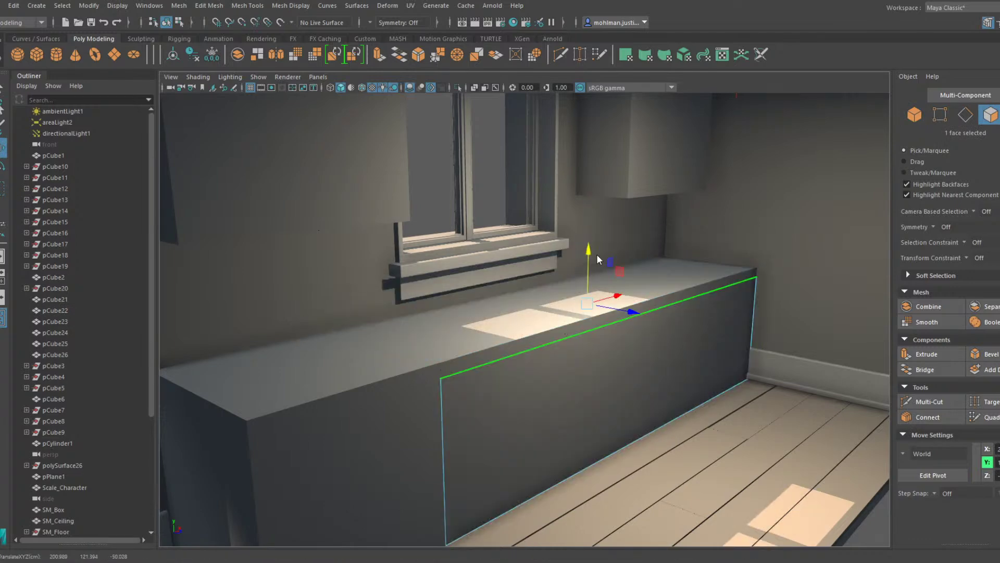
pyautogui.press('F8')
# Extrude the countertop slab's back face toward the wall to form a narrow strip along its rear edge
pyautogui.scroll(3, 514, 320)
pyautogui.click(487, 326)
pyautogui.moveTo(467, 327)
pyautogui.keyDown('alt'); pyautogui.mouseDown()
pyautogui.moveTo(490, 333)
pyautogui.moveTo(446, 322)
pyautogui.moveTo(473, 344)
pyautogui.moveTo(490, 386)
pyautogui.moveTo(581, 274)
pyautogui.moveTo(614, 267)
pyautogui.moveTo(605, 268)
pyautogui.mouseUp(); pyautogui.keyUp('alt')
pyautogui.press('F11')
pyautogui.press('5')
pyautogui.press('4')
pyautogui.click(474, 348)
pyautogui.hotkey('ctrl', 'e')
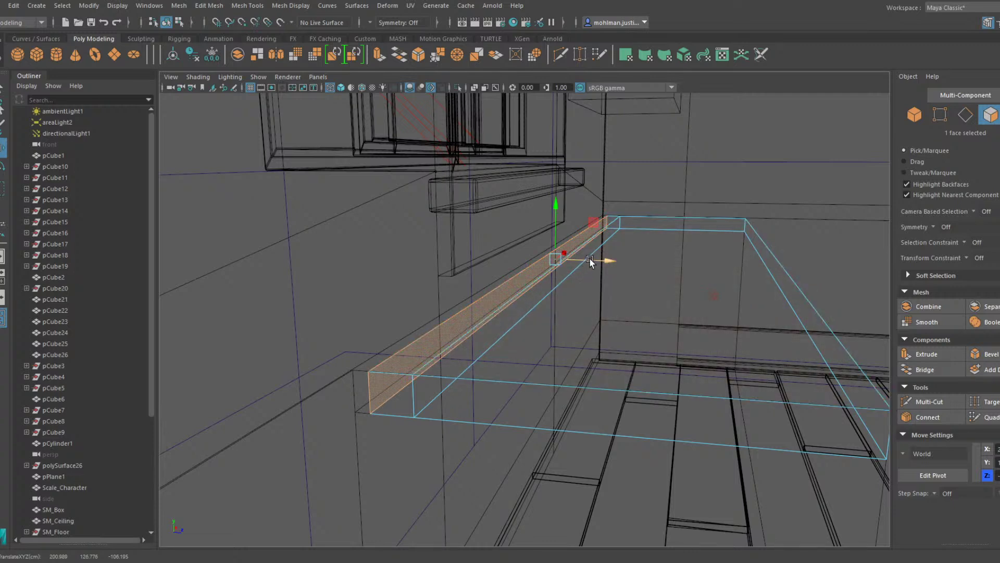
pyautogui.press('5')
pyautogui.moveTo(590, 259); pyautogui.dragTo(582, 262)
# Extrude the rear strip's top face upward into a backsplash lip, then make the lip thinner and adjust its height
pyautogui.click(509, 286)
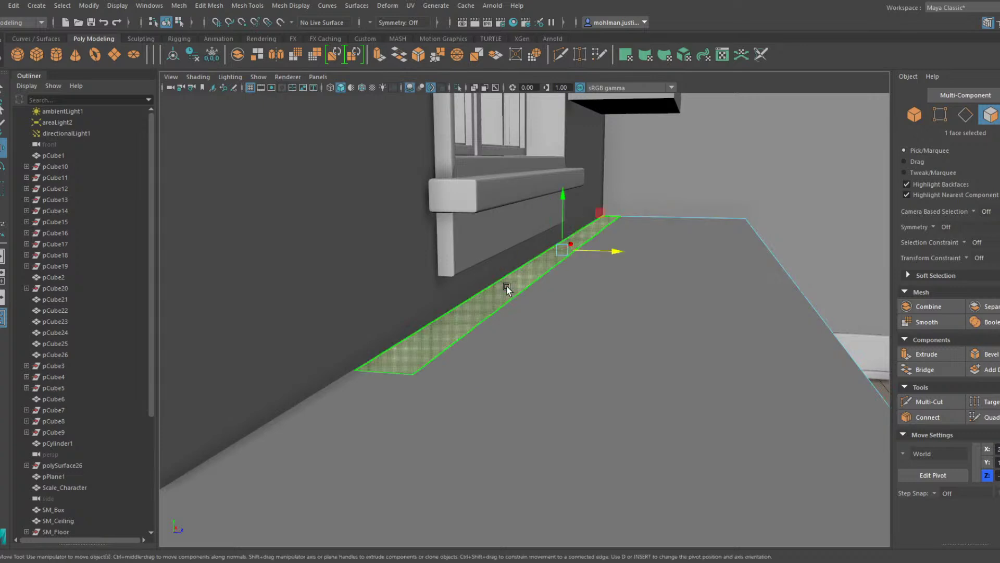
pyautogui.keyDown('shift'); pyautogui.moveTo(563, 224); pyautogui.dragTo(571, 208); pyautogui.keyUp('shift')
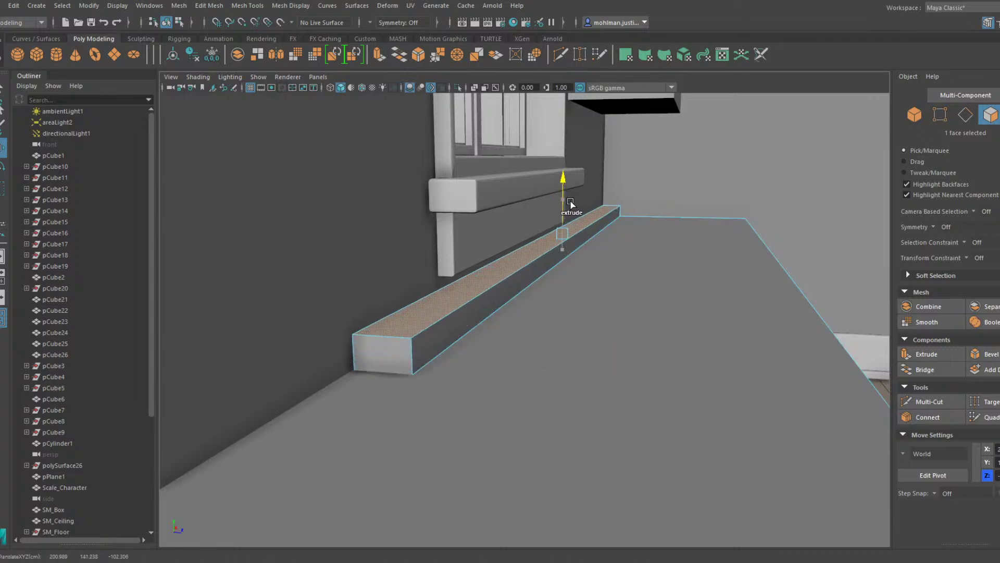
pyautogui.click(593, 242)
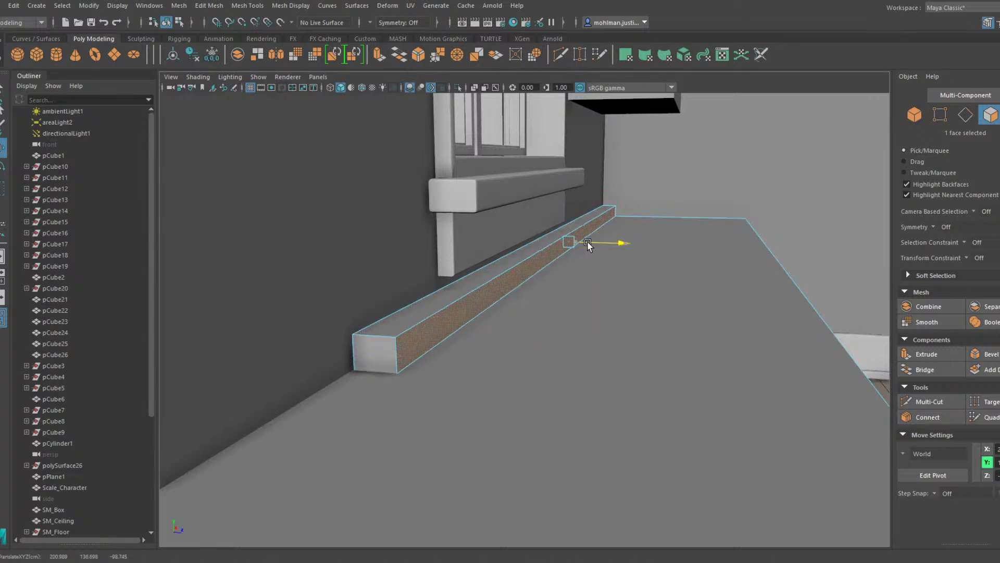
pyautogui.click(439, 289)
pyautogui.moveTo(555, 191); pyautogui.dragTo(557, 177)
pyautogui.scroll(3, 508, 272)
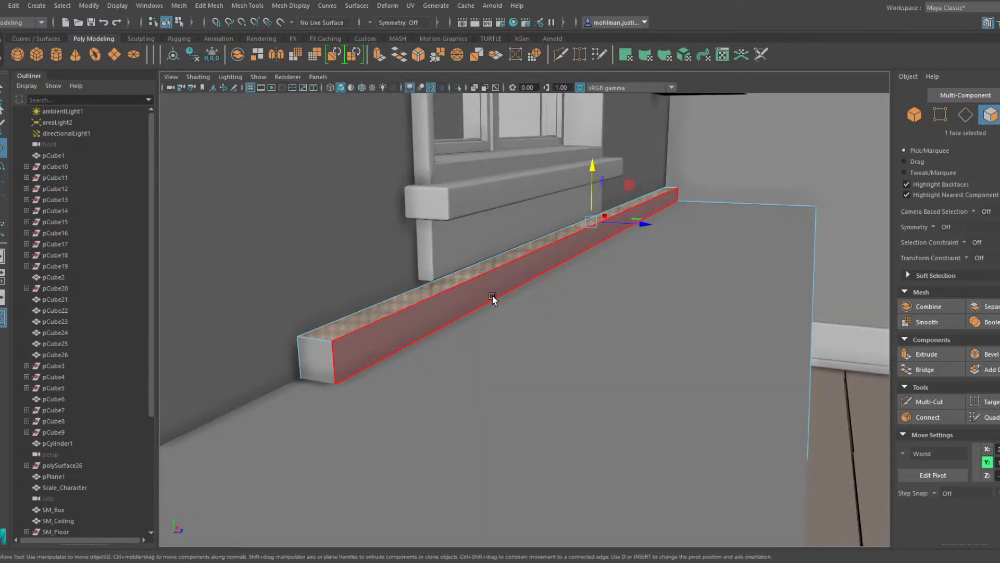
# Pull the countertop's front face forward so it slightly overhangs the long counter block
pyautogui.scroll(-3, 492, 295)
pyautogui.keyDown('alt'); pyautogui.moveTo(535, 299); pyautogui.dragTo(486, 292); pyautogui.keyUp('alt')
pyautogui.press('7')
pyautogui.keyDown('alt'); pyautogui.moveTo(553, 301); pyautogui.dragTo(522, 298, button='middle'); pyautogui.keyUp('alt')
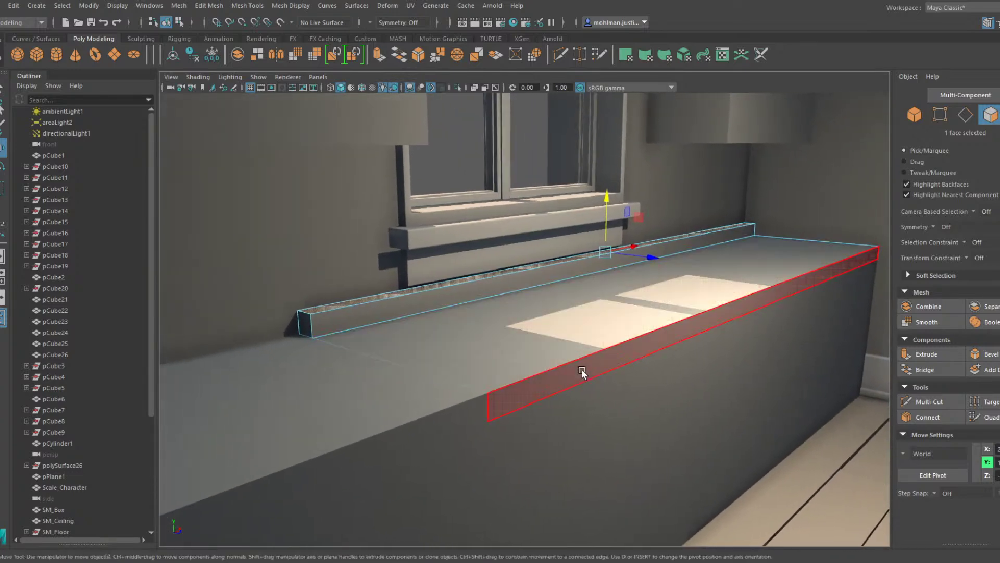
pyautogui.click(583, 370)
pyautogui.moveTo(793, 298); pyautogui.dragTo(799, 302)
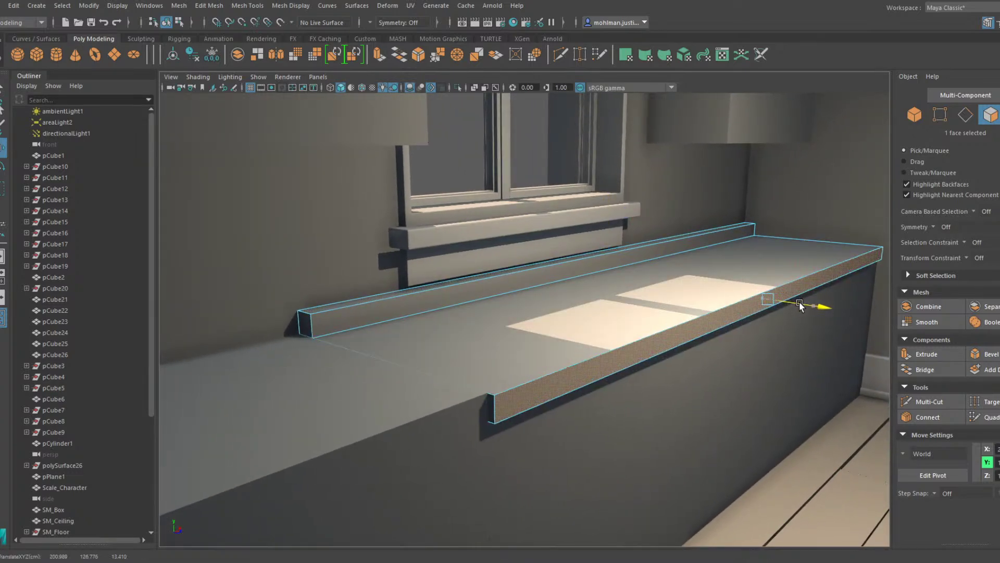
pyautogui.keyDown('alt'); pyautogui.moveTo(537, 308); pyautogui.dragTo(413, 312); pyautogui.keyUp('alt')
pyautogui.keyDown('alt'); pyautogui.moveTo(413, 313); pyautogui.dragTo(476, 294, button='middle'); pyautogui.keyUp('alt')
pyautogui.keyDown('alt'); pyautogui.moveTo(475, 295); pyautogui.dragTo(436, 297); pyautogui.keyUp('alt')
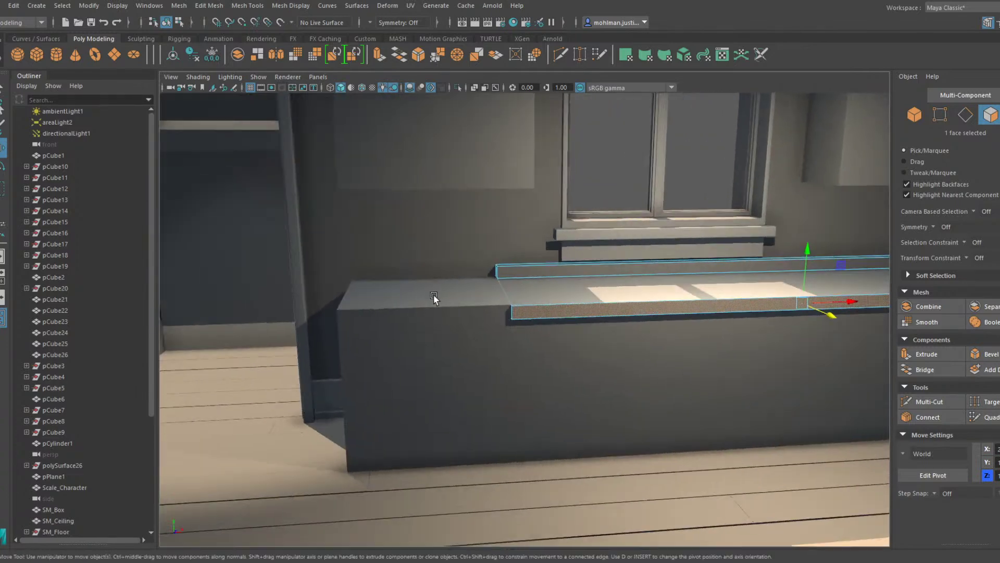
# Delete the short counter block at the doorway end of the long counter
pyautogui.keyDown('alt'); pyautogui.moveTo(436, 297); pyautogui.dragTo(468, 290, button='middle'); pyautogui.keyUp('alt')
pyautogui.click(468, 290)
pyautogui.keyDown('alt'); pyautogui.moveTo(467, 290); pyautogui.dragTo(494, 298); pyautogui.keyUp('alt')
pyautogui.press('r')
pyautogui.moveTo(461, 408); pyautogui.dragTo(461, 409)
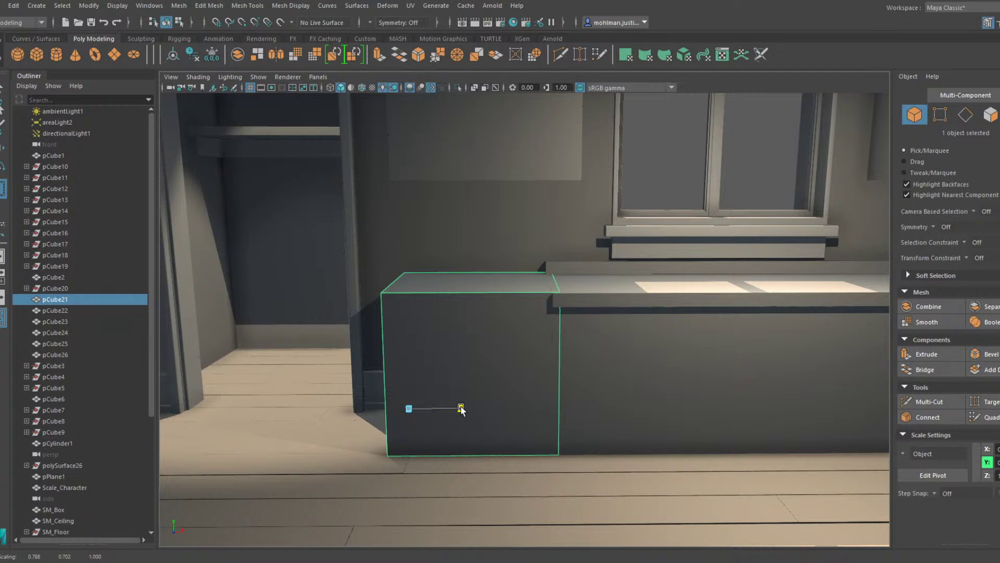
pyautogui.keyDown('alt'); pyautogui.moveTo(494, 352); pyautogui.dragTo(567, 387, button='middle'); pyautogui.keyUp('alt')
pyautogui.scroll(-6, 586, 352)
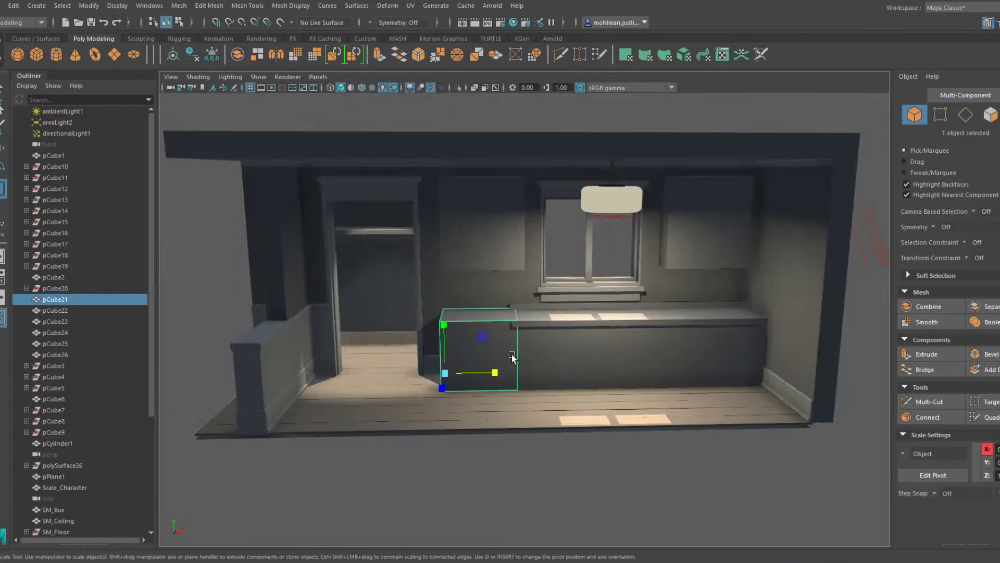
pyautogui.keyDown('alt'); pyautogui.moveTo(586, 352); pyautogui.dragTo(558, 354); pyautogui.keyUp('alt')
pyautogui.press('Delete')
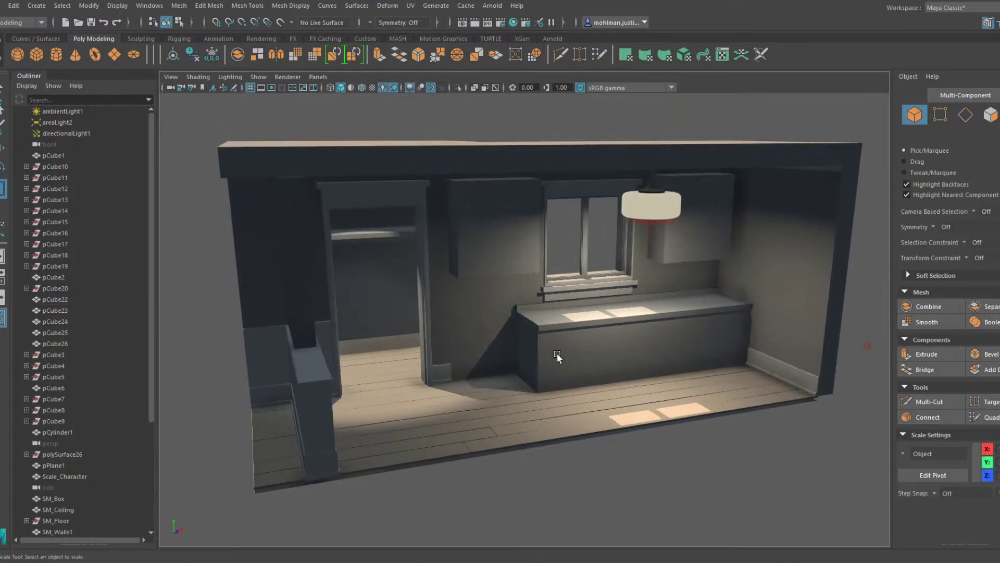
# Combine the long counter base and the countertop slab into one mesh
pyautogui.click(564, 341)
pyautogui.press('f')
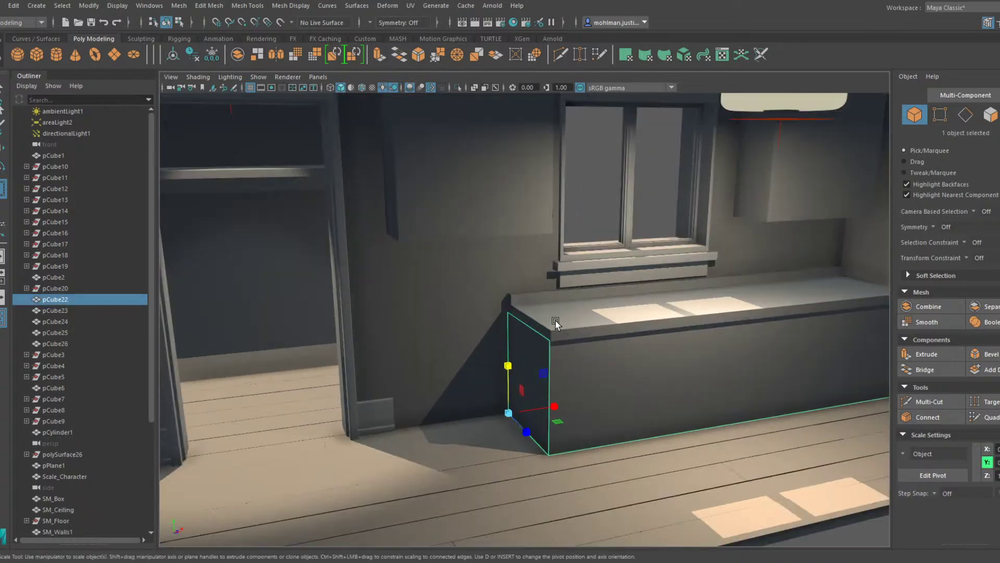
pyautogui.keyDown('shift'); pyautogui.click(592, 356); pyautogui.keyUp('shift')
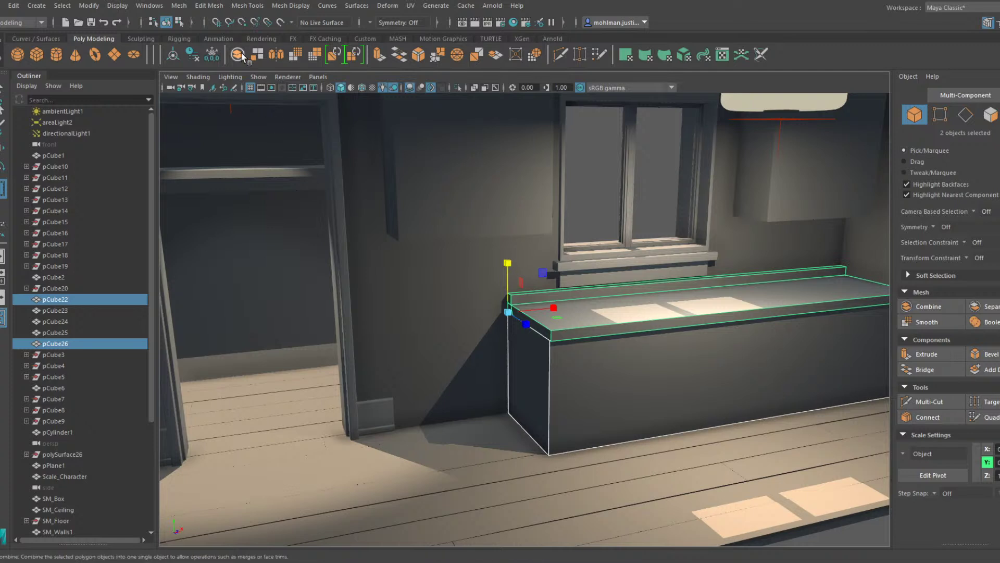
pyautogui.click(202, 44)
# Extend the combined counter toward the doorway by moving the vertices at that end sideways
pyautogui.keyDown('alt'); pyautogui.moveTo(485, 224); pyautogui.dragTo(555, 490); pyautogui.keyUp('alt')
pyautogui.press('F9')
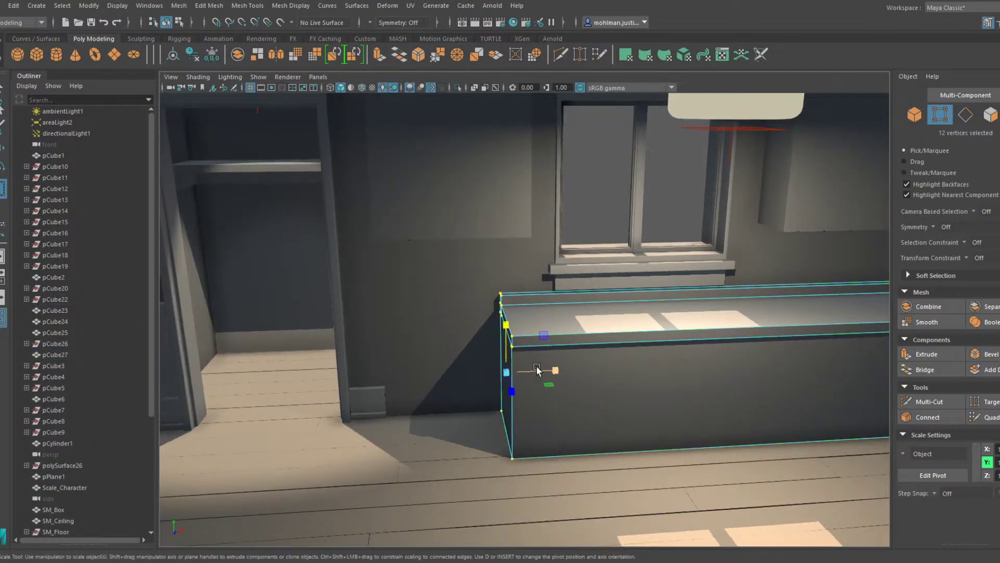
pyautogui.press('w')
pyautogui.moveTo(545, 373); pyautogui.dragTo(542, 335)
pyautogui.press('F8')
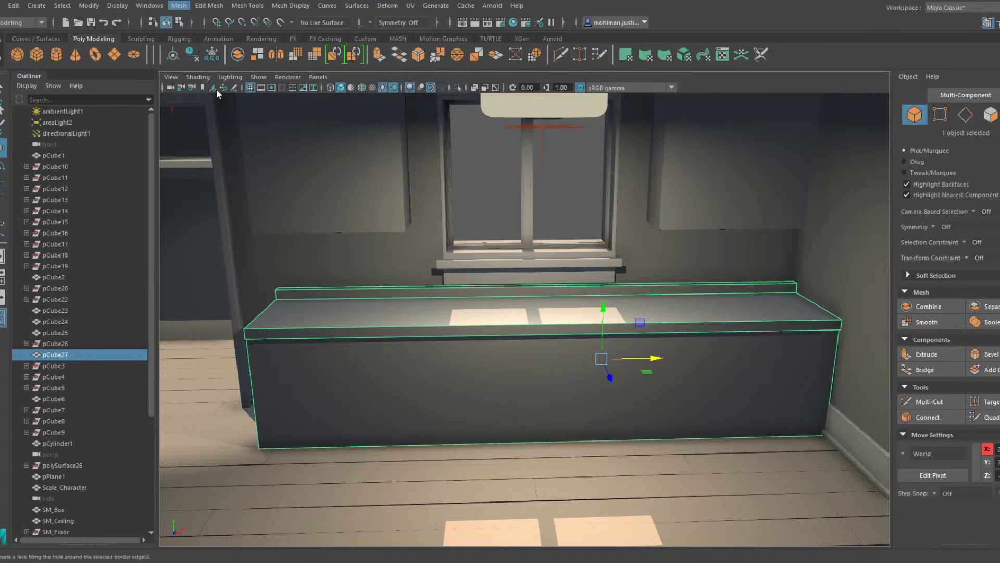
# Separate the combined counter back into an individual base and countertop, leaving the countertop selected
pyautogui.keyDown('shift'); pyautogui.click(449, 202); pyautogui.keyUp('shift')
pyautogui.click(500, 205)
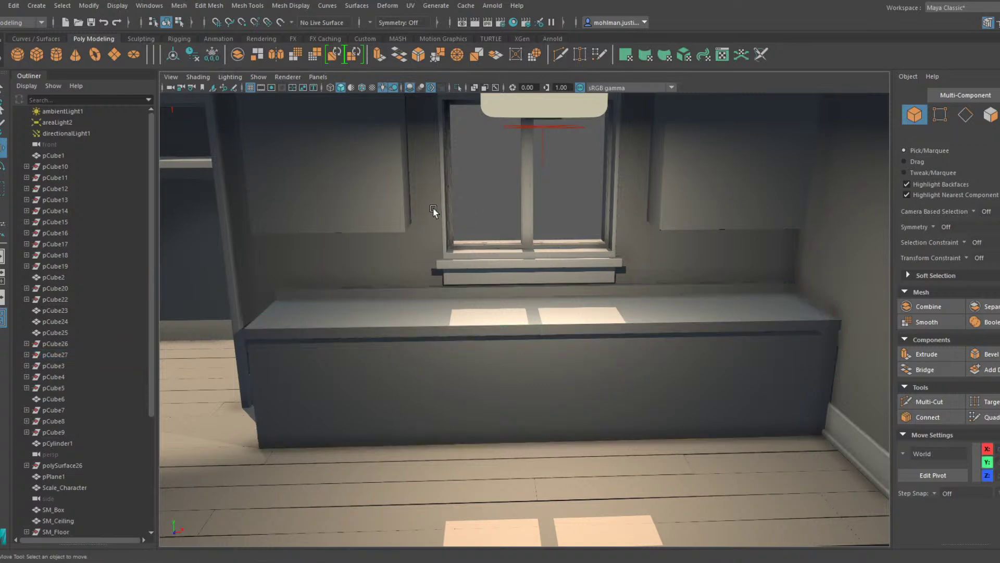
pyautogui.moveTo(433, 207)
pyautogui.keyDown('alt'); pyautogui.mouseDown()
pyautogui.moveTo(437, 170)
pyautogui.moveTo(423, 224)
pyautogui.mouseUp(); pyautogui.keyUp('alt')
pyautogui.click(539, 280)
# Add an edge loop across the countertop, snap it in line with the window's centre, and bevel it with a fraction of 0.33
pyautogui.keyDown('alt'); pyautogui.moveTo(484, 232); pyautogui.dragTo(507, 223); pyautogui.keyUp('alt')
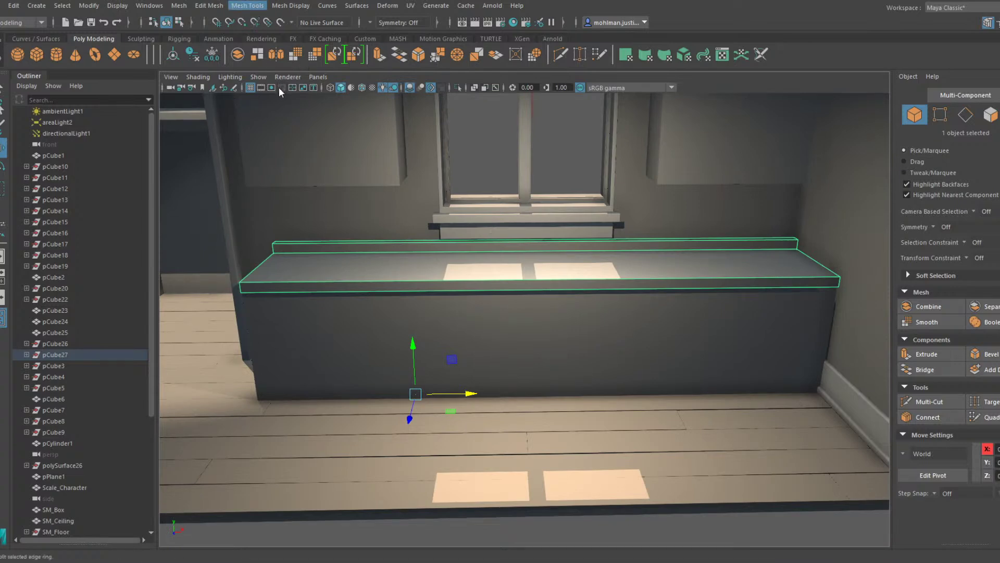
pyautogui.moveTo(532, 283); pyautogui.dragTo(543, 275)
pyautogui.press('w')
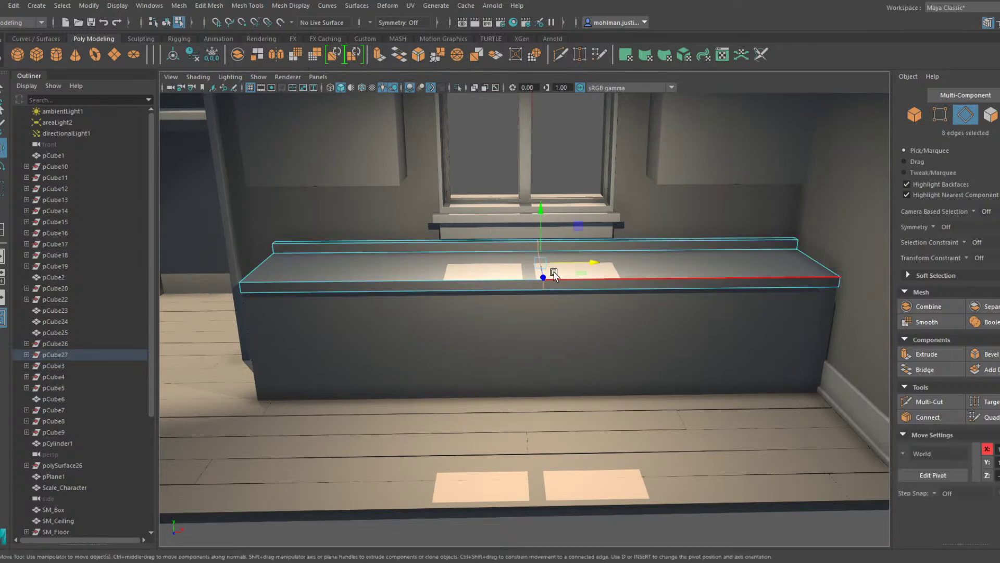
pyautogui.keyDown('alt'); pyautogui.moveTo(581, 228); pyautogui.dragTo(560, 268); pyautogui.keyUp('alt')
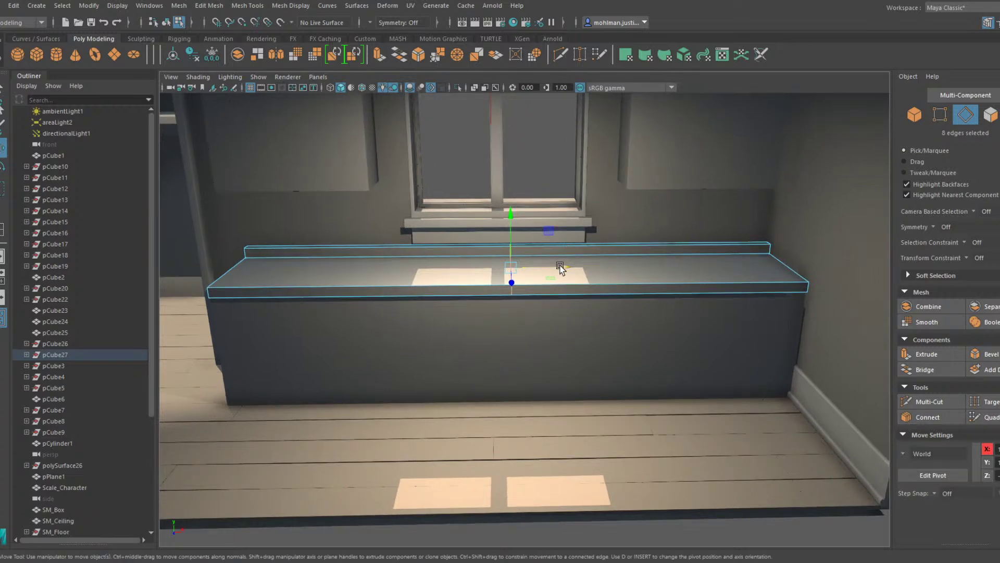
pyautogui.press('v')
pyautogui.moveTo(546, 265); pyautogui.dragTo(580, 231)
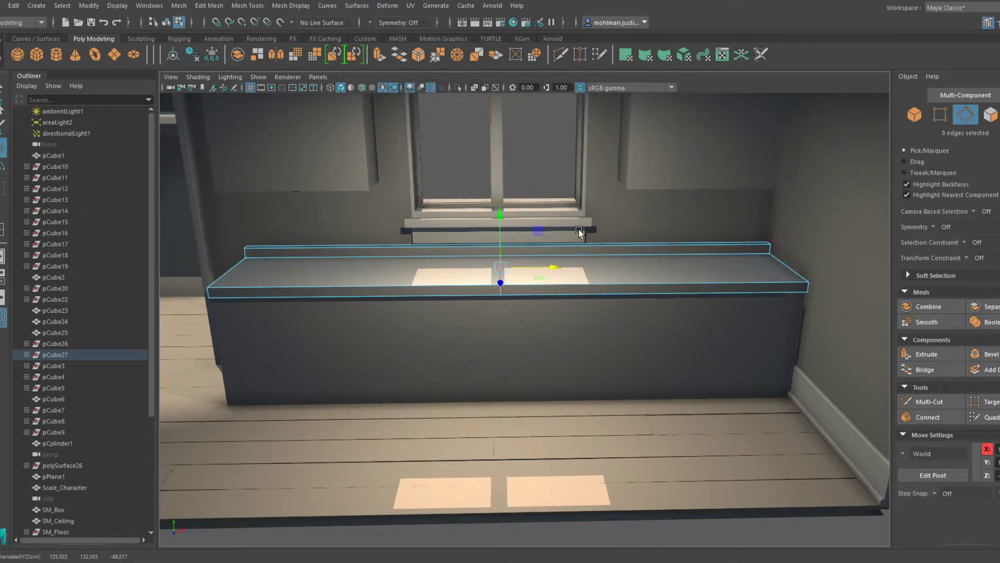
pyautogui.click(982, 354)
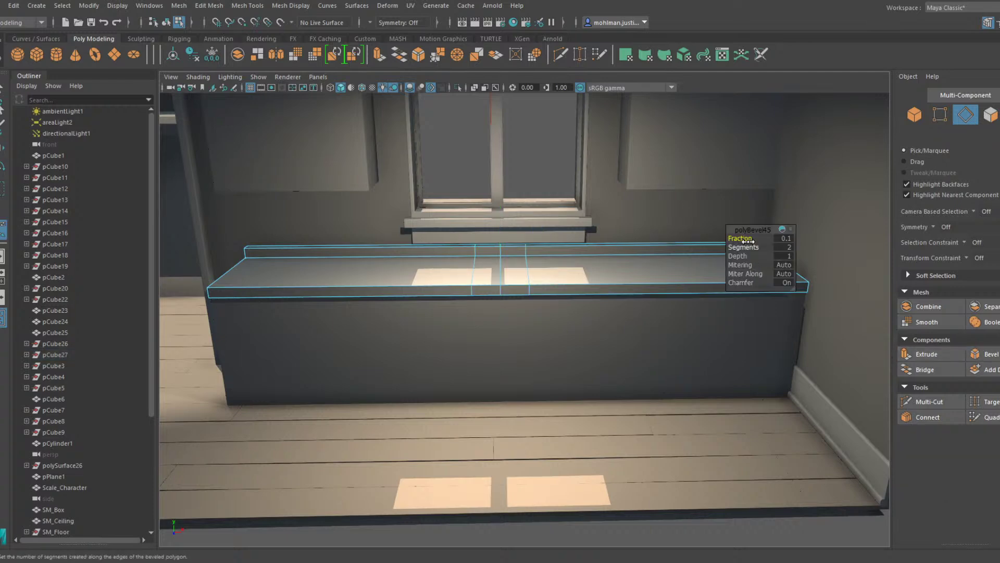
pyautogui.moveTo(748, 241); pyautogui.dragTo(759, 236)
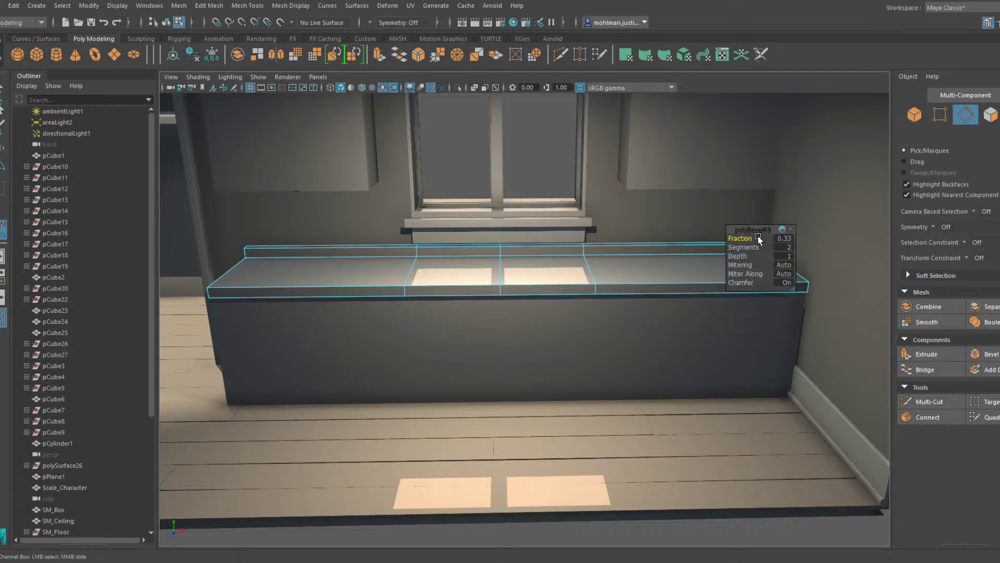
# Cut two lengthwise edge loops into the countertop, one near the backsplash lip and one near the front edge
pyautogui.keyDown('alt'); pyautogui.moveTo(515, 263); pyautogui.dragTo(559, 271); pyautogui.keyUp('alt')
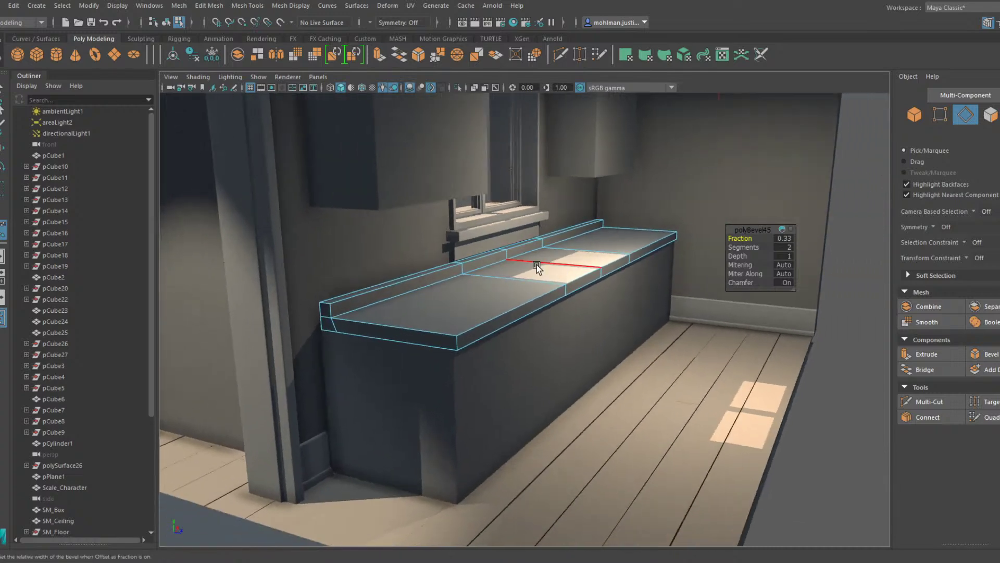
pyautogui.scroll(2, 535, 266)
pyautogui.moveTo(480, 277)
pyautogui.keyDown('alt'); pyautogui.mouseDown()
pyautogui.moveTo(502, 274)
pyautogui.moveTo(464, 285)
pyautogui.mouseUp(); pyautogui.keyUp('alt')
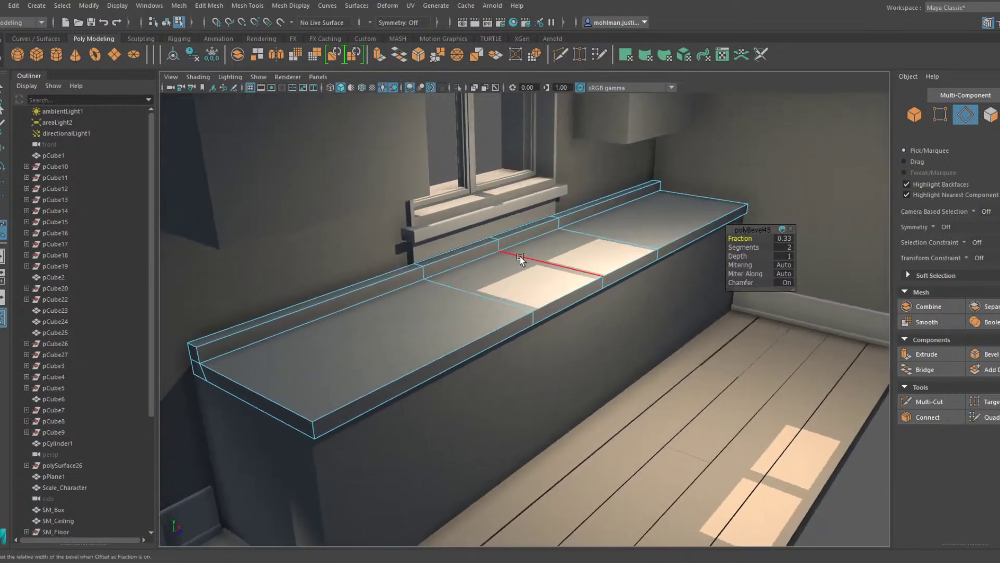
pyautogui.keyDown('alt'); pyautogui.moveTo(521, 256); pyautogui.dragTo(890, 349); pyautogui.keyUp('alt')
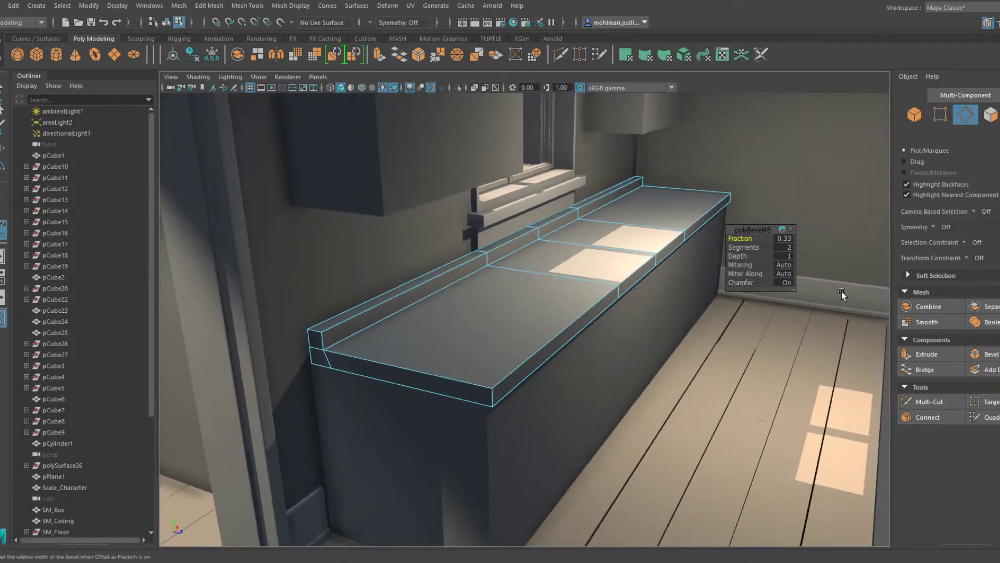
pyautogui.click(930, 402)
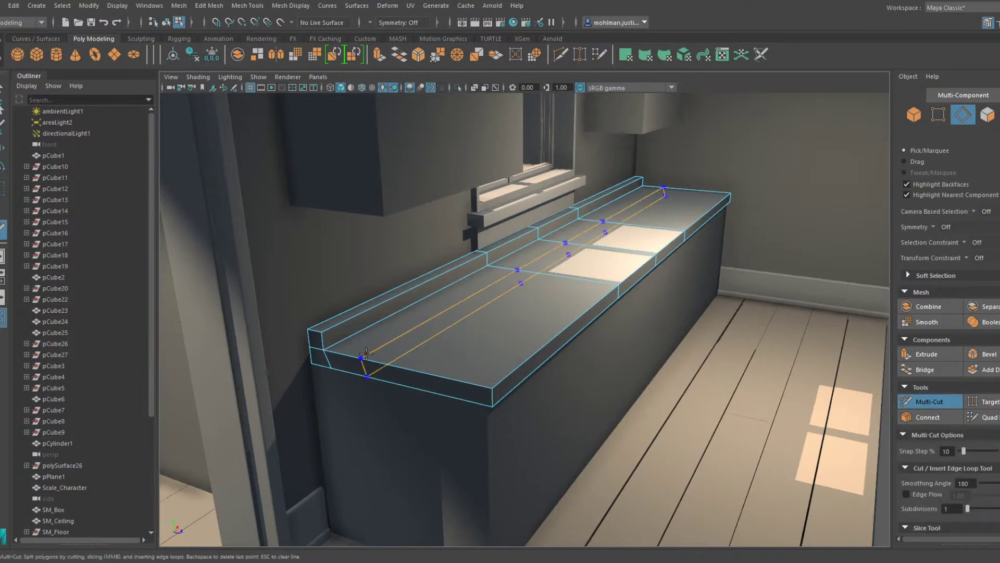
pyautogui.keyDown('ctrl'); pyautogui.click(348, 352); pyautogui.keyUp('ctrl')
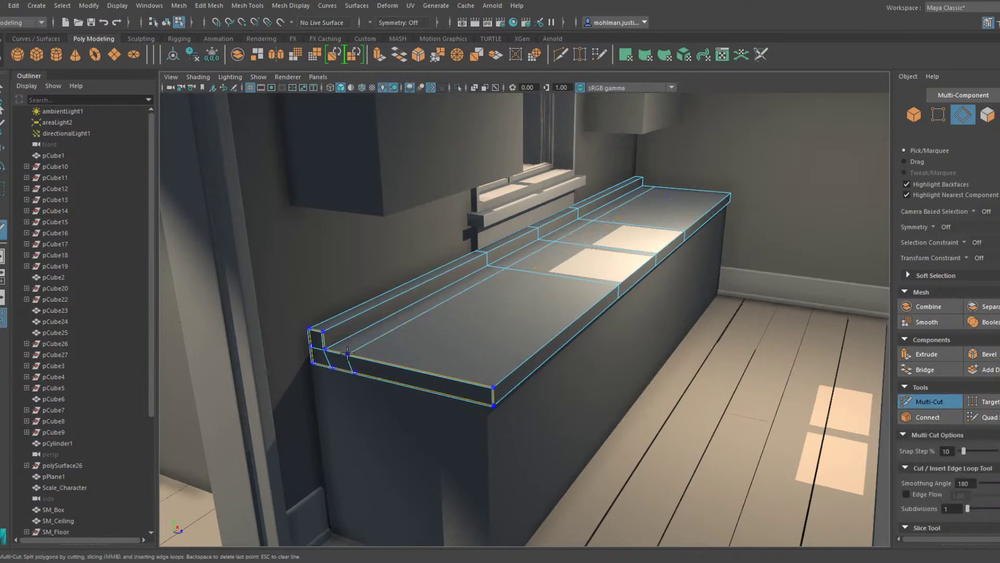
pyautogui.keyDown('ctrl'); pyautogui.click(474, 374); pyautogui.keyUp('ctrl')
pyautogui.press('w')
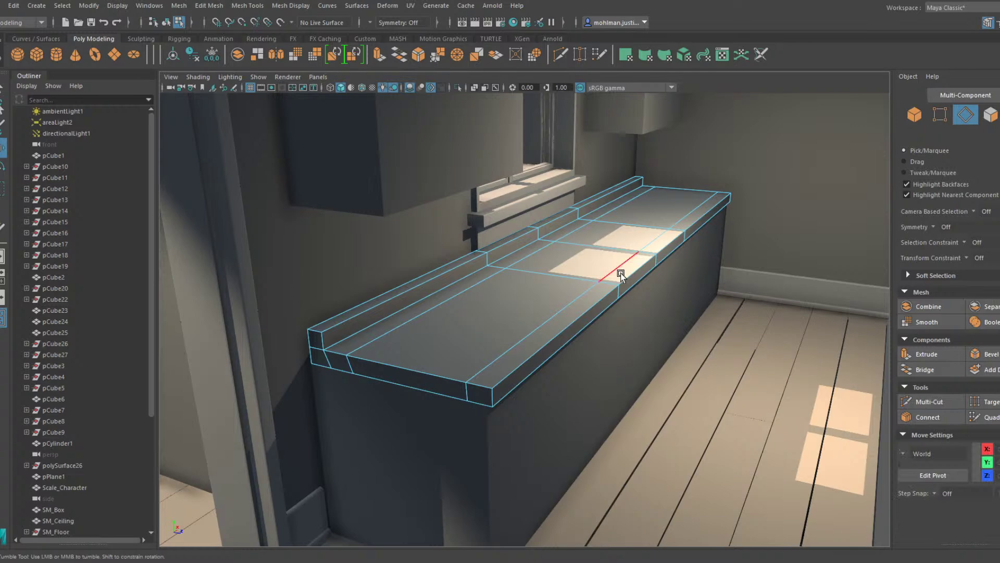
# Straighten the countertop's rear lengthwise edge loop by scaling it along Z, then select the front lengthwise loop
pyautogui.moveTo(620, 272)
pyautogui.keyDown('alt'); pyautogui.mouseDown()
pyautogui.moveTo(609, 271)
pyautogui.moveTo(618, 273)
pyautogui.mouseUp(); pyautogui.keyUp('alt')
pyautogui.doubleClick(472, 289)
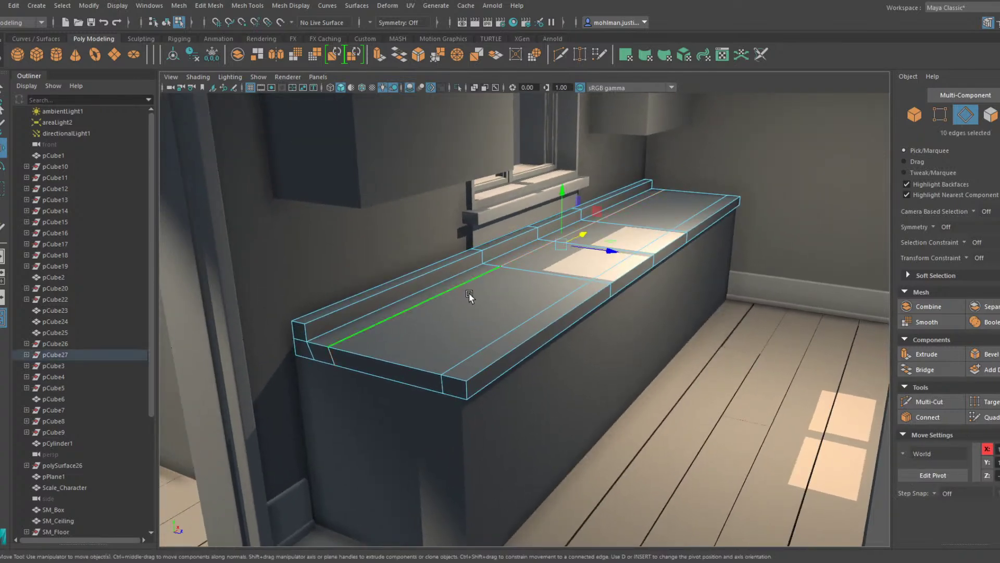
pyautogui.press('r')
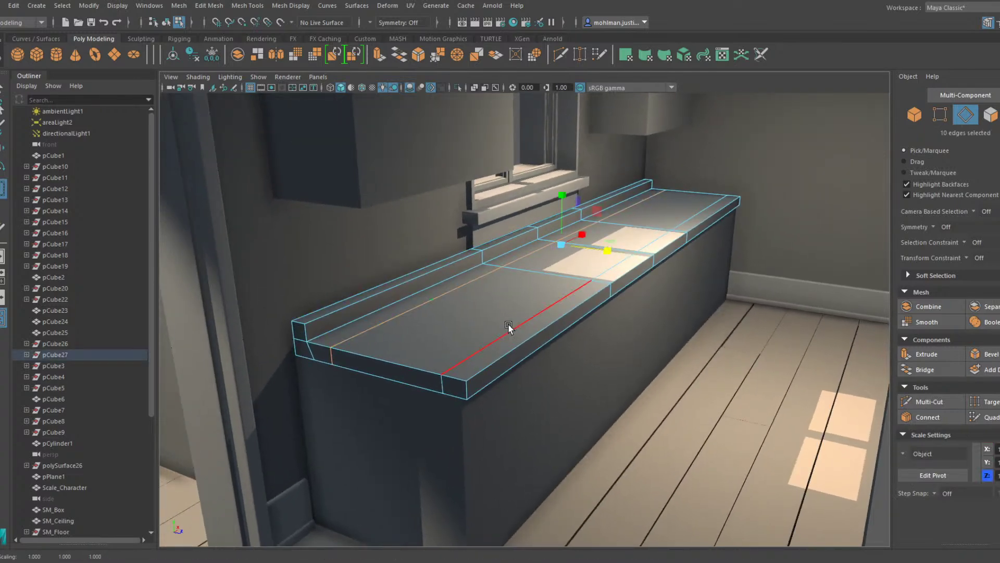
pyautogui.doubleClick(508, 327)
pyautogui.press('q')
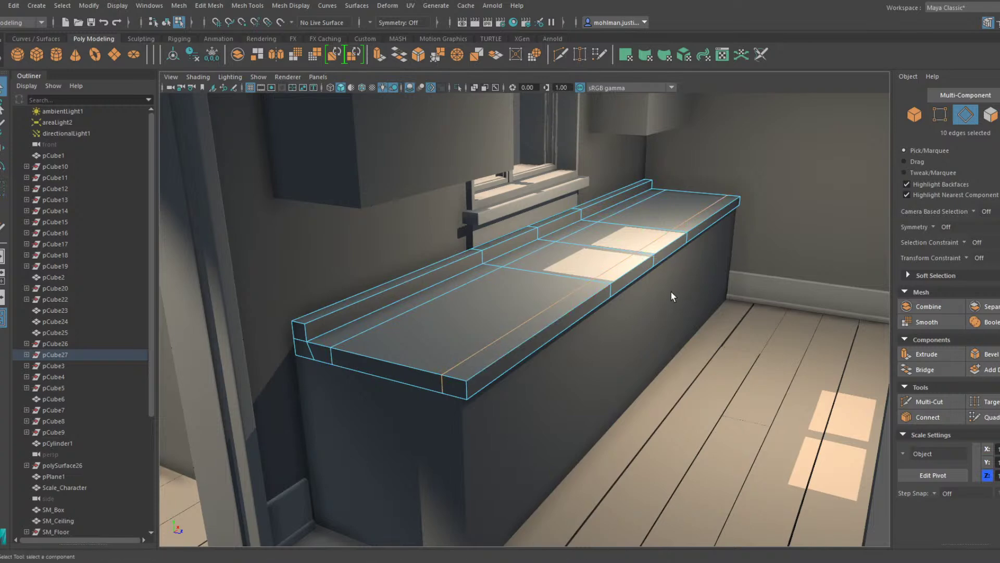
pyautogui.press('w')
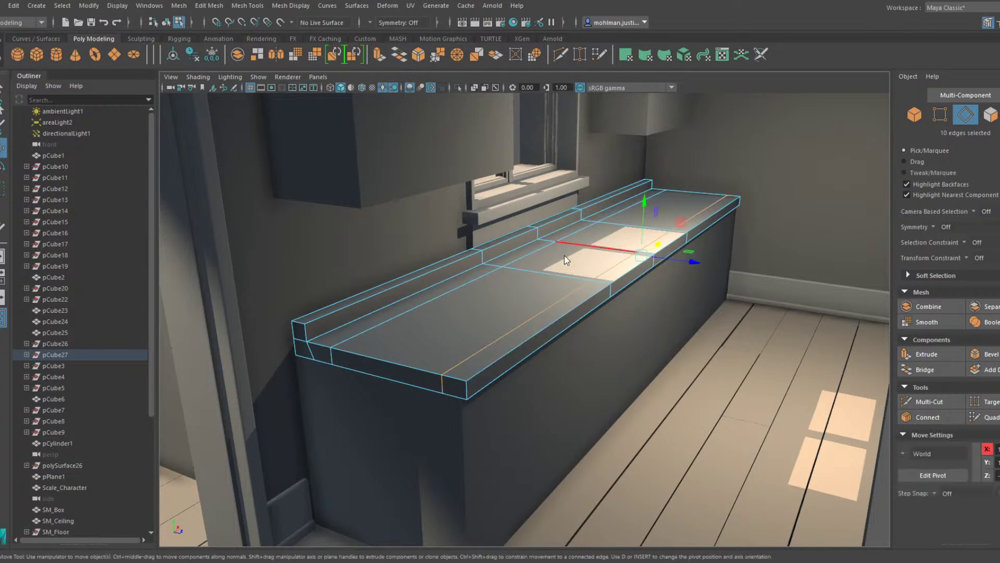
# Thin the backsplash lip by moving all four of its front faces slightly toward the wall
pyautogui.moveTo(565, 255); pyautogui.dragTo(633, 240, button='right')
pyautogui.keyDown('alt'); pyautogui.moveTo(638, 258); pyautogui.dragTo(561, 261); pyautogui.keyUp('alt')
pyautogui.keyDown('alt'); pyautogui.moveTo(561, 261); pyautogui.dragTo(687, 324, button='middle'); pyautogui.keyUp('alt')
pyautogui.keyDown('alt'); pyautogui.moveTo(686, 324); pyautogui.dragTo(536, 300); pyautogui.keyUp('alt')
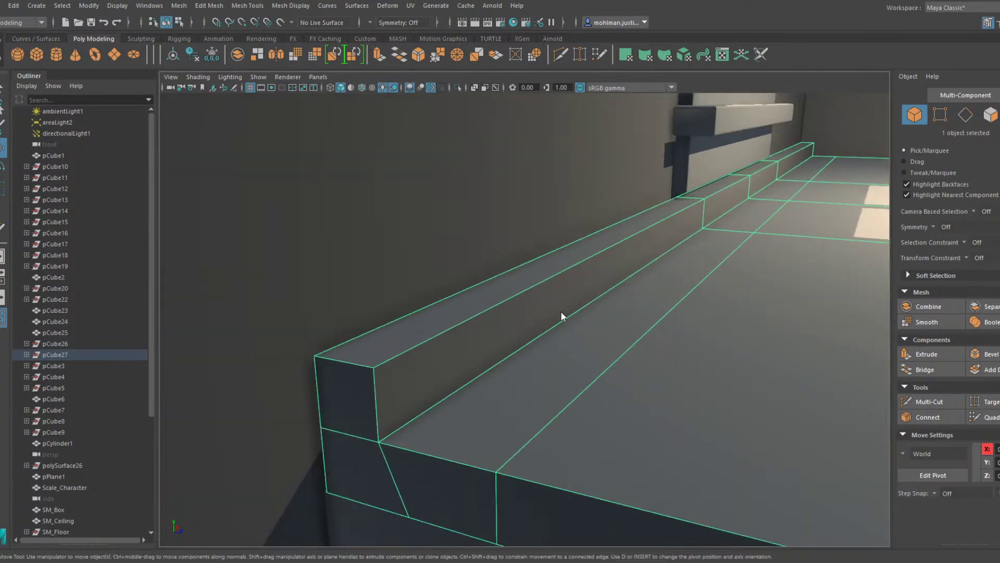
pyautogui.moveTo(561, 312); pyautogui.dragTo(562, 350, button='right')
pyautogui.click(570, 296)
pyautogui.moveTo(666, 270); pyautogui.dragTo(659, 268)
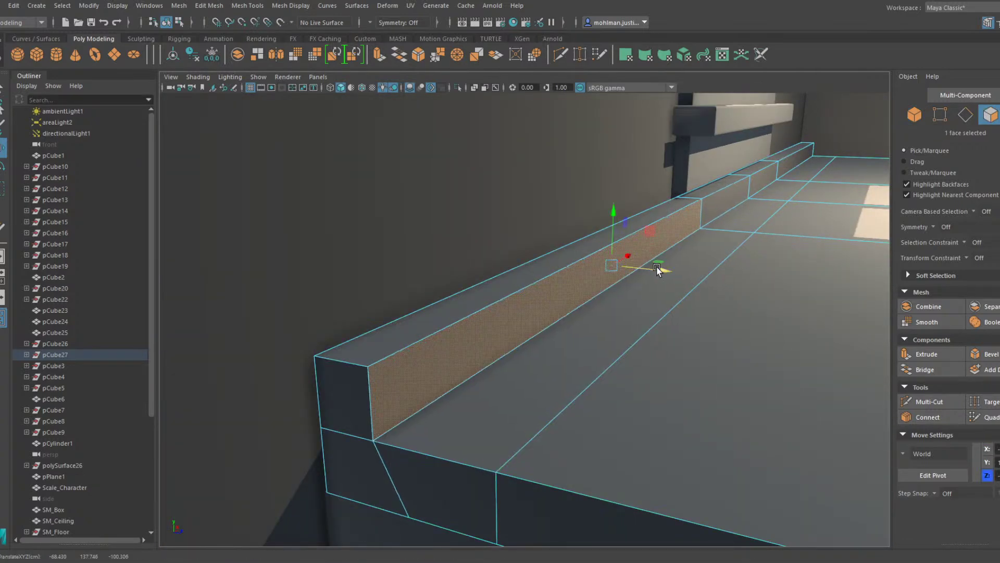
pyautogui.keyDown('shift'); pyautogui.click(709, 214); pyautogui.keyUp('shift')
pyautogui.keyDown('shift'); pyautogui.click(762, 187); pyautogui.keyUp('shift')
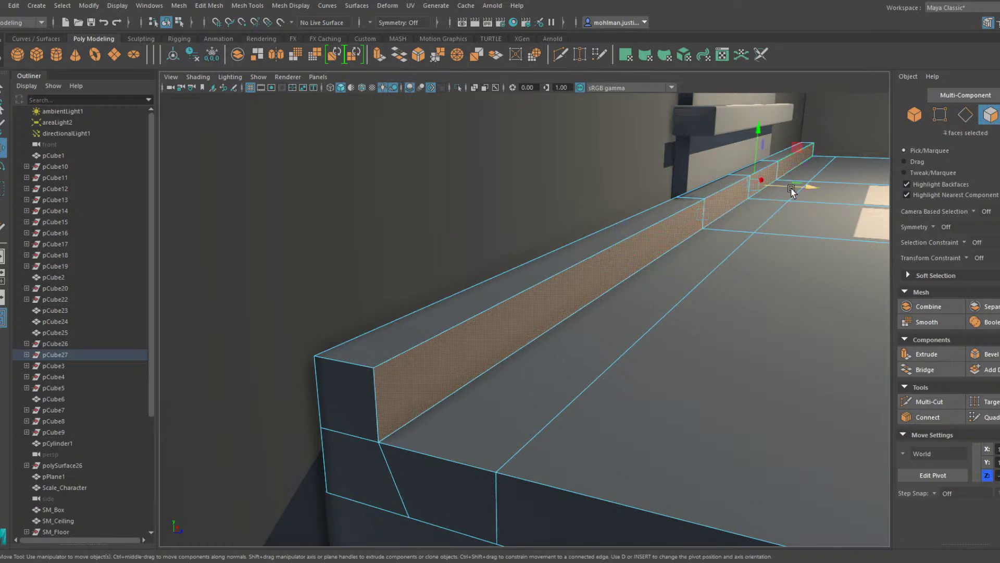
pyautogui.moveTo(791, 190); pyautogui.dragTo(787, 190)
# Bevel the backsplash lip's upper front edge and its inner corner with the countertop, using fraction 0.38 and 2 segments
pyautogui.moveTo(696, 214); pyautogui.dragTo(709, 147, button='right')
pyautogui.doubleClick(712, 189)
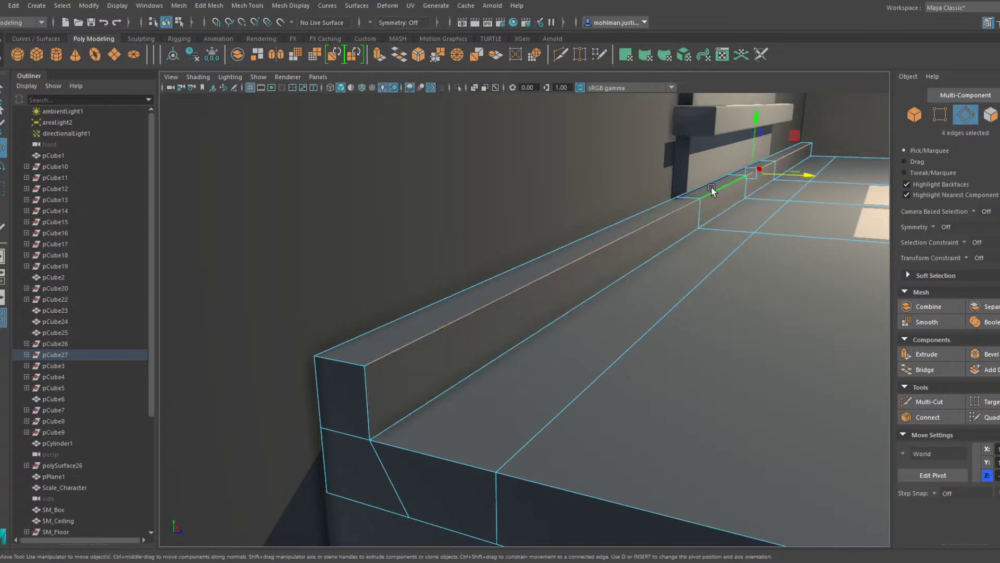
pyautogui.click(983, 354)
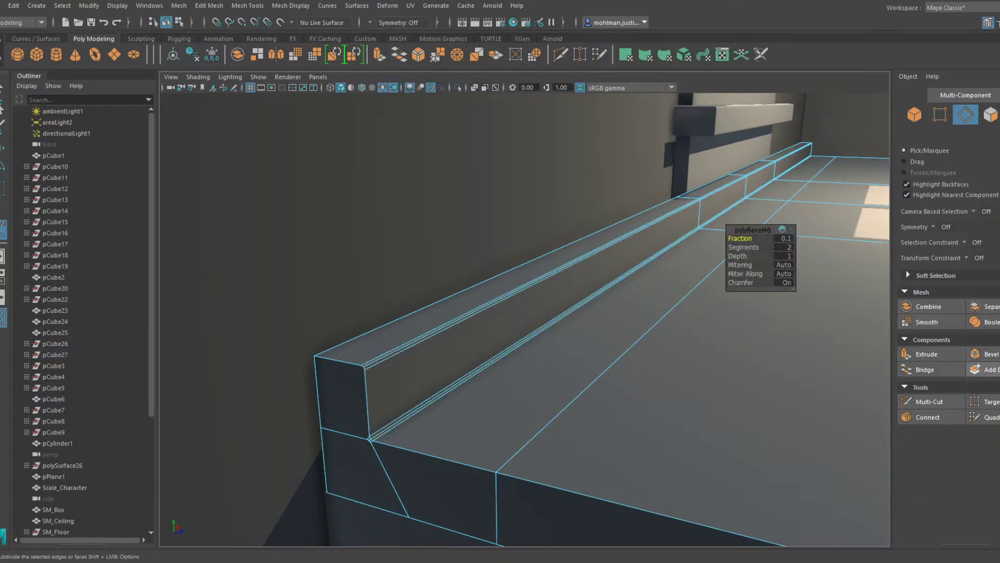
pyautogui.moveTo(738, 238); pyautogui.dragTo(753, 238)
pyautogui.scroll(-3, 558, 313)
# Bevel the vertical edge at the countertop's front corner near the doorway to round it off
pyautogui.keyDown('alt'); pyautogui.moveTo(558, 313); pyautogui.dragTo(593, 330); pyautogui.keyUp('alt')
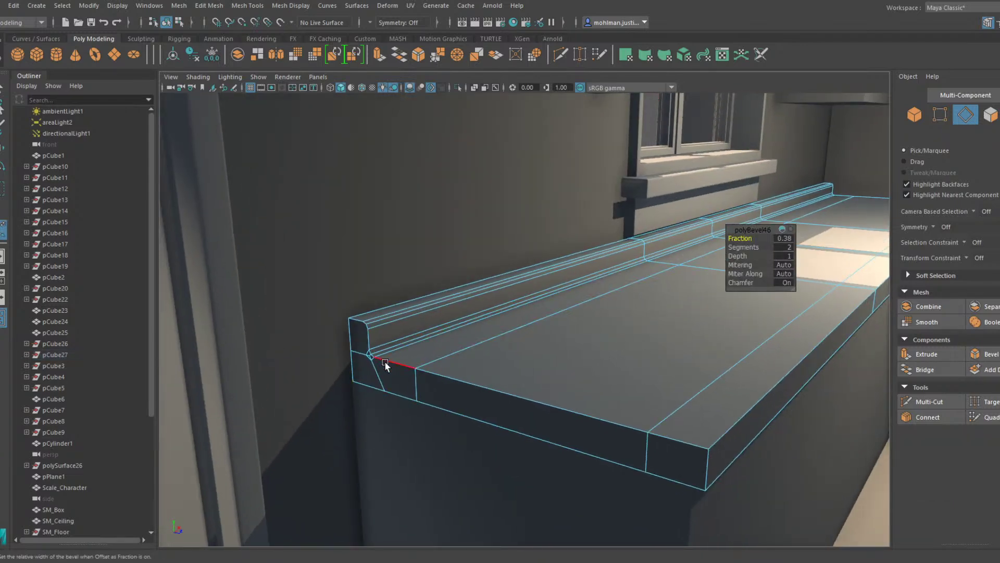
pyautogui.keyDown('alt'); pyautogui.moveTo(385, 365); pyautogui.dragTo(567, 424); pyautogui.keyUp('alt')
pyautogui.click(567, 423)
pyautogui.keyDown('alt'); pyautogui.moveTo(842, 380); pyautogui.dragTo(571, 337); pyautogui.keyUp('alt')
pyautogui.keyDown('shift'); pyautogui.click(762, 328); pyautogui.keyUp('shift')
pyautogui.click(988, 364)
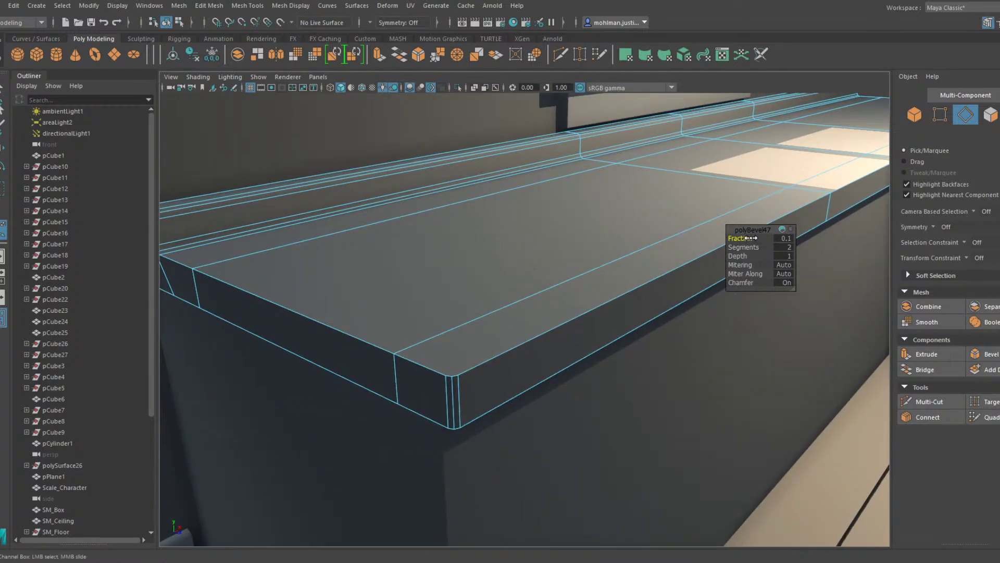
pyautogui.moveTo(751, 238); pyautogui.dragTo(756, 249)
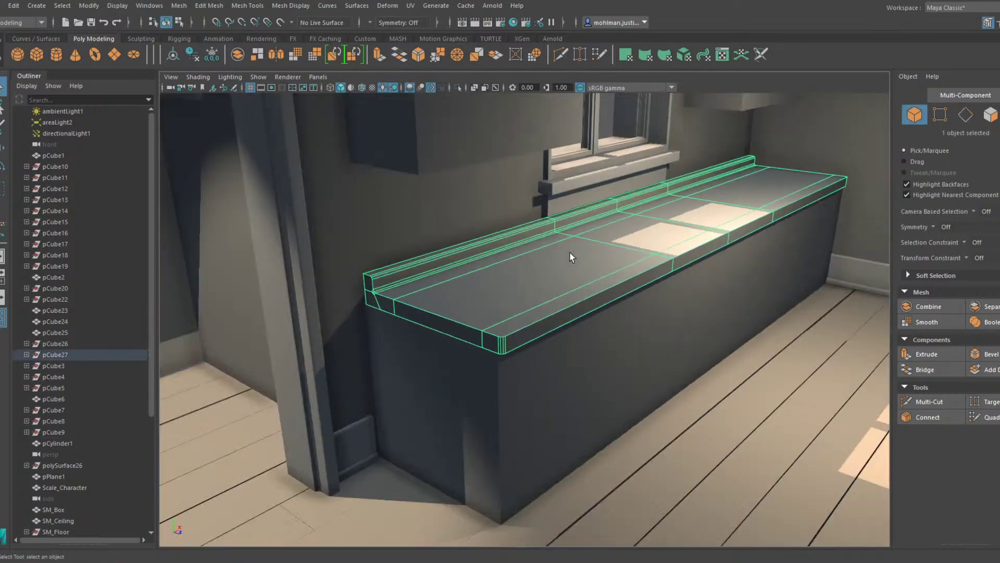
pyautogui.click(608, 113)
pyautogui.keyDown('alt'); pyautogui.moveTo(657, 241); pyautogui.dragTo(640, 267); pyautogui.keyUp('alt')
pyautogui.click(637, 235)
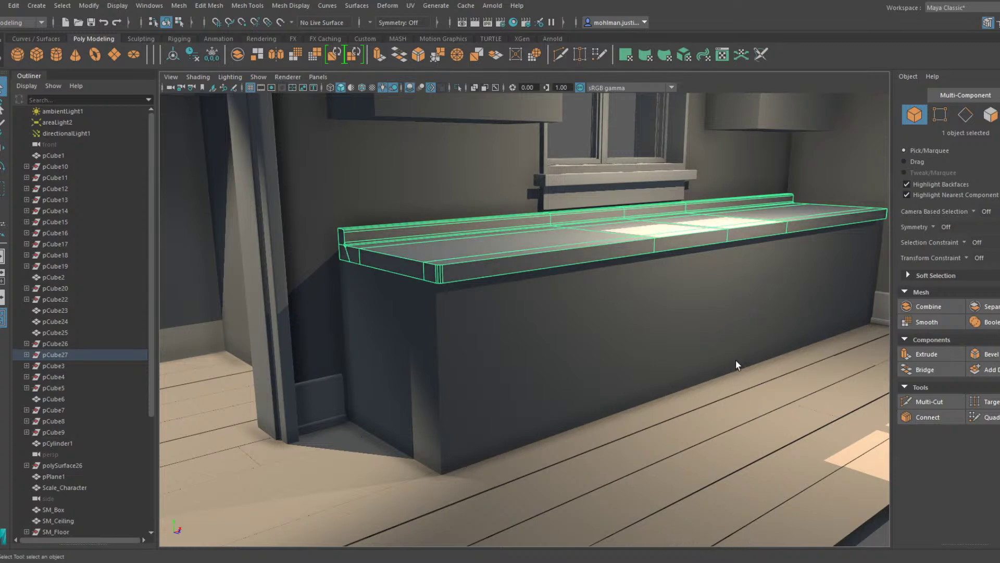
pyautogui.click(629, 137)
pyautogui.keyDown('alt'); pyautogui.moveTo(630, 139); pyautogui.dragTo(637, 179); pyautogui.keyUp('alt')
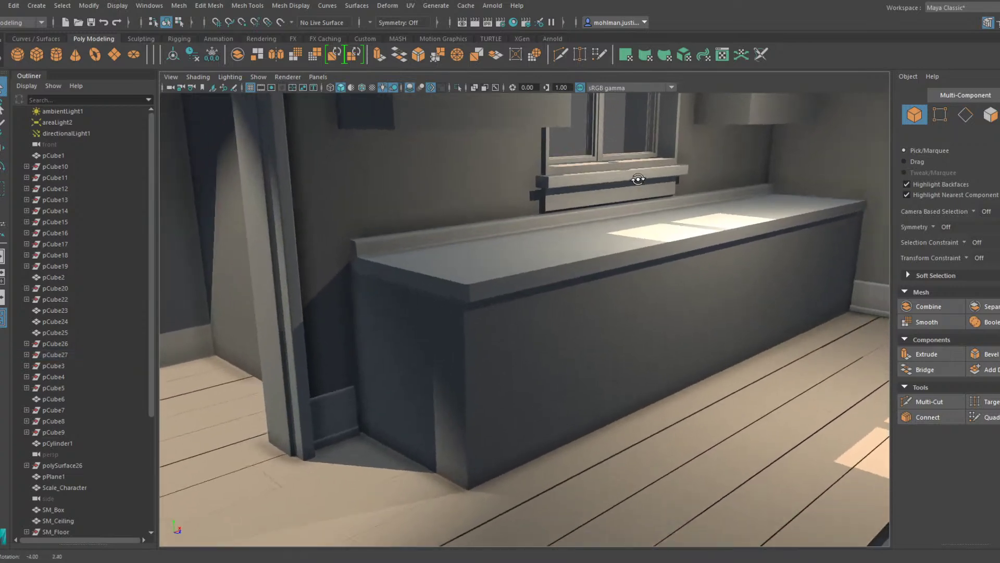
# Extrude the counter base's bottom face to form a low toe-kick band along the floor
pyautogui.click(594, 343)
pyautogui.keyDown('alt'); pyautogui.moveTo(594, 342); pyautogui.dragTo(608, 260, button='middle'); pyautogui.keyUp('alt')
pyautogui.press('F11')
pyautogui.keyDown('alt'); pyautogui.moveTo(591, 284); pyautogui.dragTo(628, 328); pyautogui.keyUp('alt')
pyautogui.click(588, 281)
pyautogui.keyDown('alt'); pyautogui.moveTo(627, 327); pyautogui.dragTo(612, 296, button='right'); pyautogui.keyUp('alt')
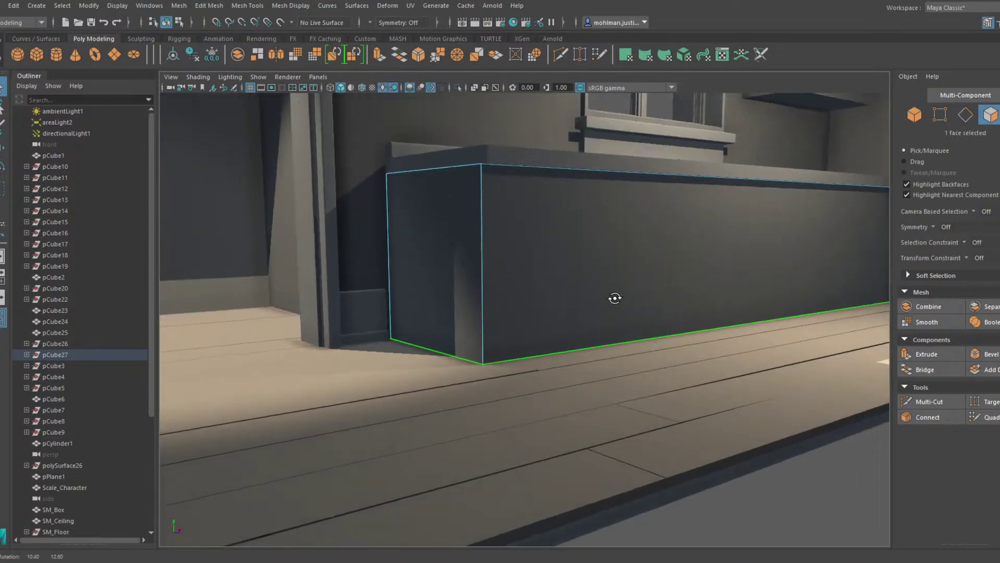
pyautogui.press('w')
pyautogui.moveTo(715, 264)
pyautogui.keyDown('shift'); pyautogui.mouseDown()
pyautogui.moveTo(720, 244)
pyautogui.moveTo(724, 264)
pyautogui.mouseUp(); pyautogui.keyUp('shift')
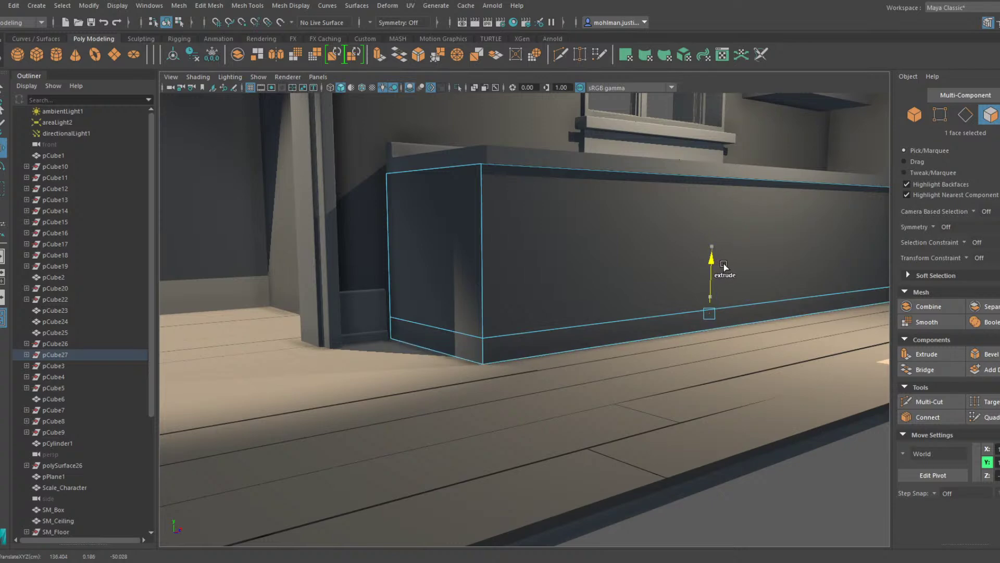
# Extrude the counter base's upper front face slightly forward so the toe-kick band sits recessed beneath it
pyautogui.click(606, 254)
pyautogui.keyDown('alt'); pyautogui.moveTo(606, 254); pyautogui.dragTo(710, 330); pyautogui.keyUp('alt')
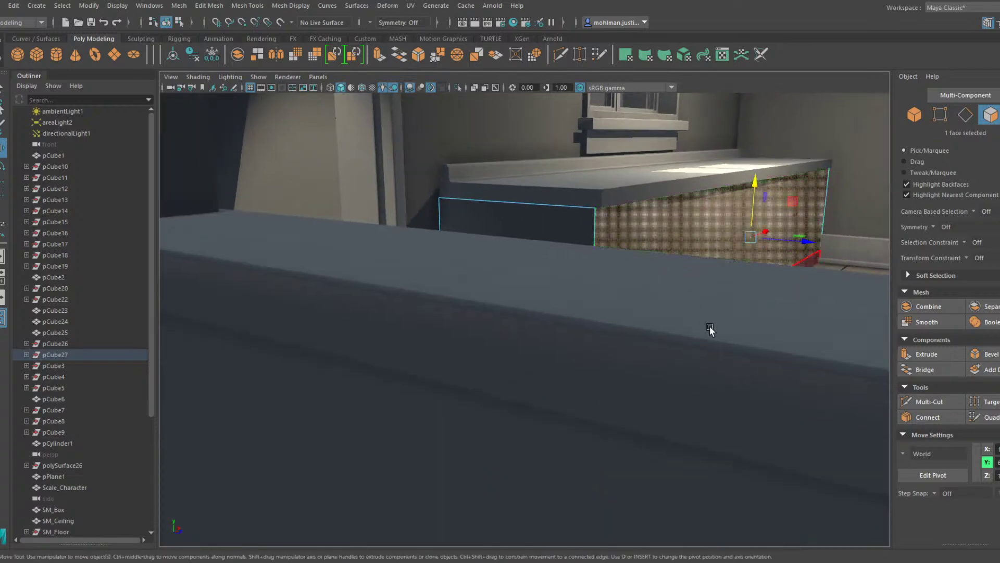
pyautogui.keyDown('alt'); pyautogui.moveTo(683, 261); pyautogui.dragTo(674, 352); pyautogui.keyUp('alt')
pyautogui.keyDown('shift'); pyautogui.click(674, 352); pyautogui.keyUp('shift')
pyautogui.moveTo(799, 257); pyautogui.dragTo(803, 244)
pyautogui.click(660, 251)
pyautogui.press('F8')
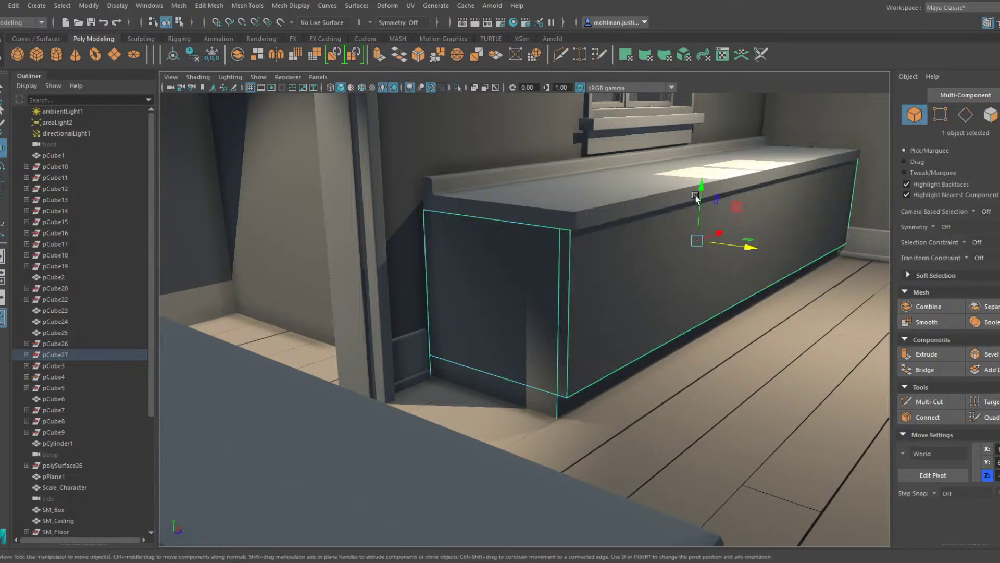
pyautogui.keyDown('alt'); pyautogui.moveTo(697, 201); pyautogui.dragTo(620, 215); pyautogui.keyUp('alt')
pyautogui.scroll(-5, 621, 215)
pyautogui.click(672, 396)
pyautogui.keyDown('alt'); pyautogui.moveTo(673, 341); pyautogui.dragTo(622, 342); pyautogui.keyUp('alt')
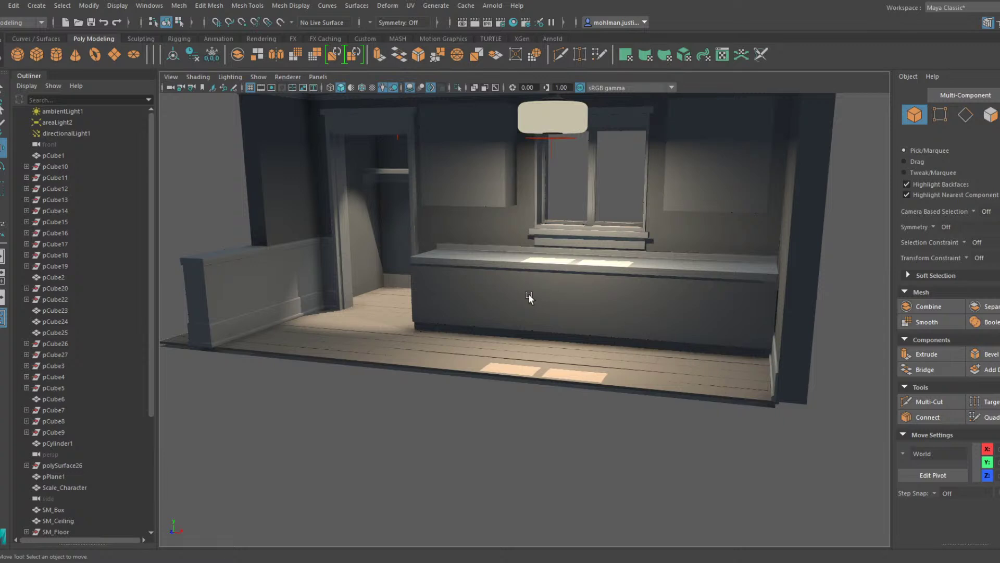
pyautogui.keyDown('alt'); pyautogui.moveTo(529, 295); pyautogui.dragTo(548, 312); pyautogui.keyUp('alt')
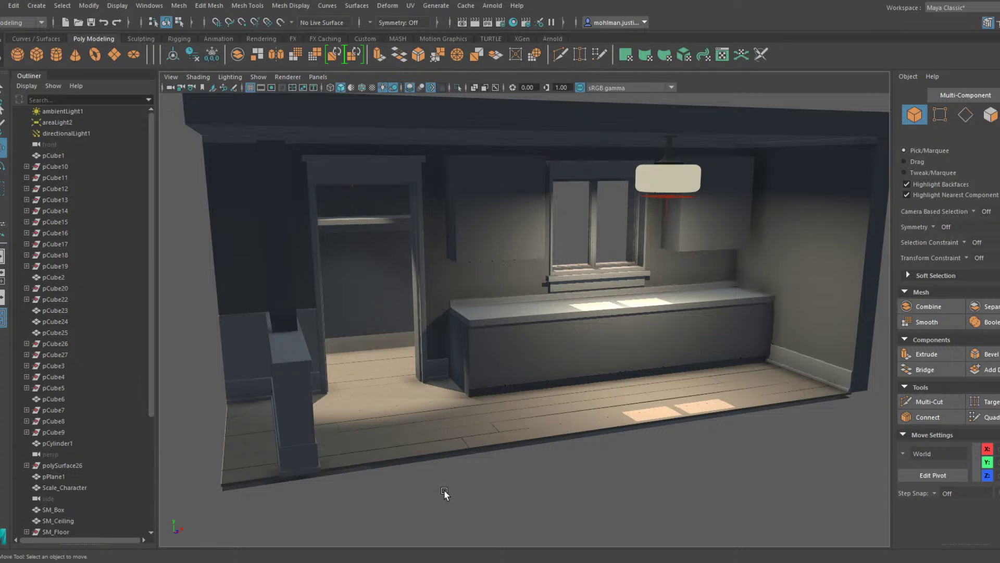